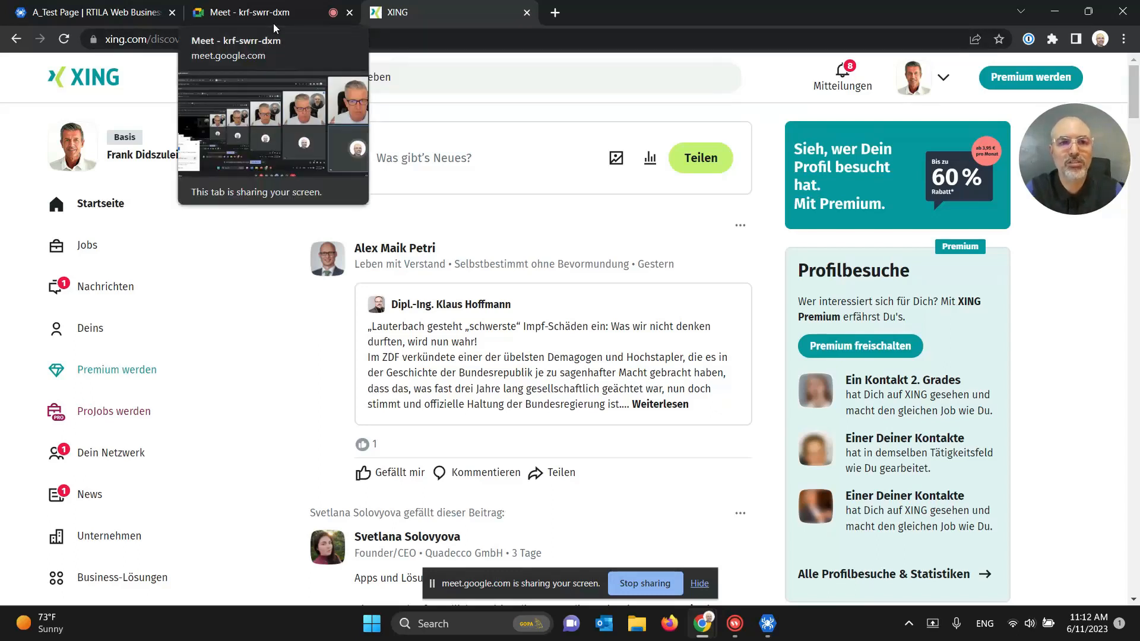
# Step: Stop sharing the screen and switch to the Google Meet call tab
pyautogui.click(650, 587)
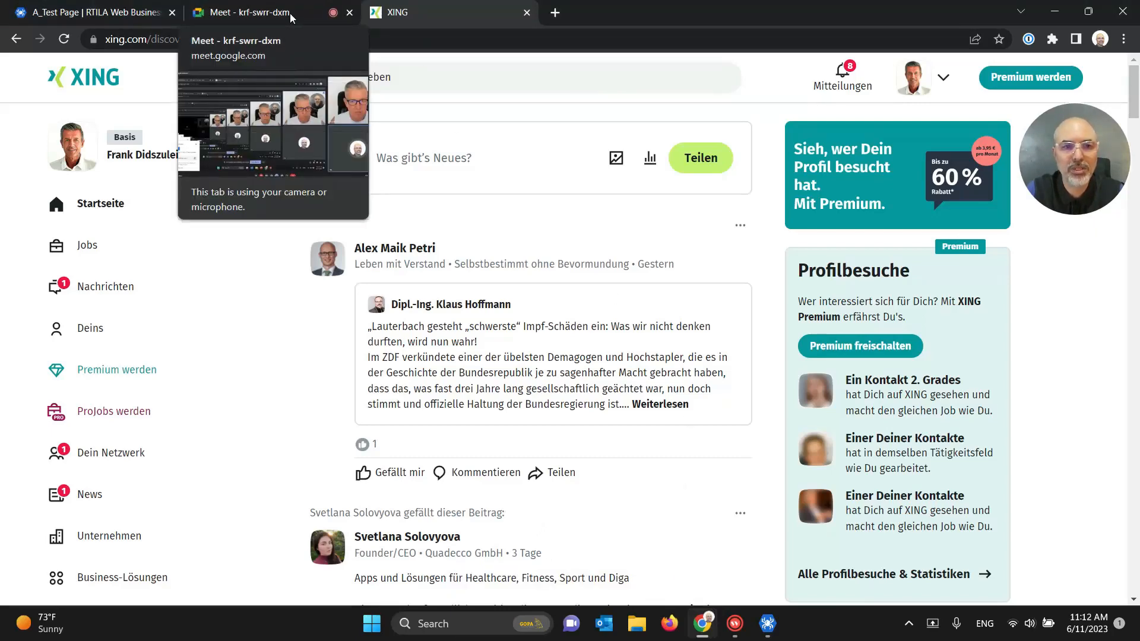
pyautogui.click(290, 13)
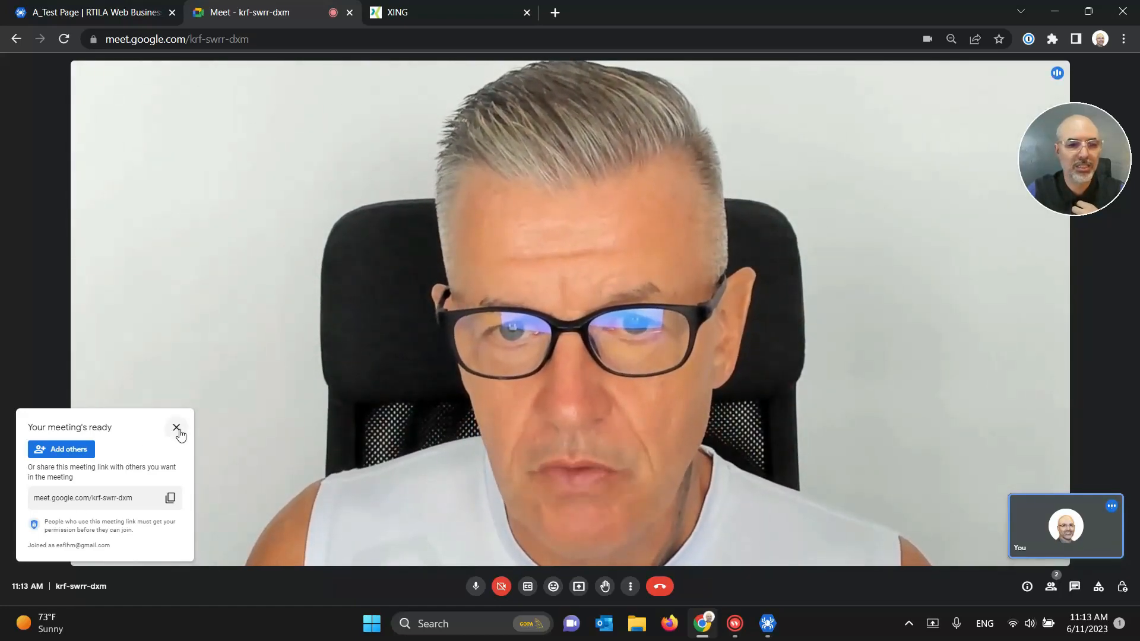
# Step: Dismiss the meeting-ready notice, check the call participants twice, then return to the XING tab
pyautogui.click(176, 428)
pyautogui.click(1050, 586)
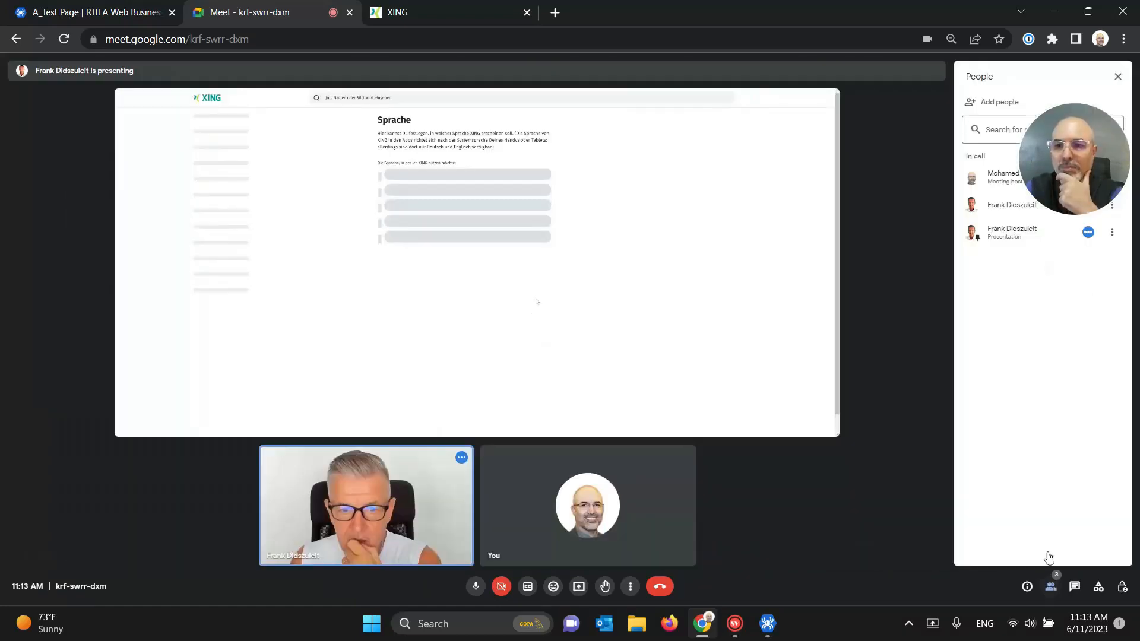
pyautogui.click(1110, 86)
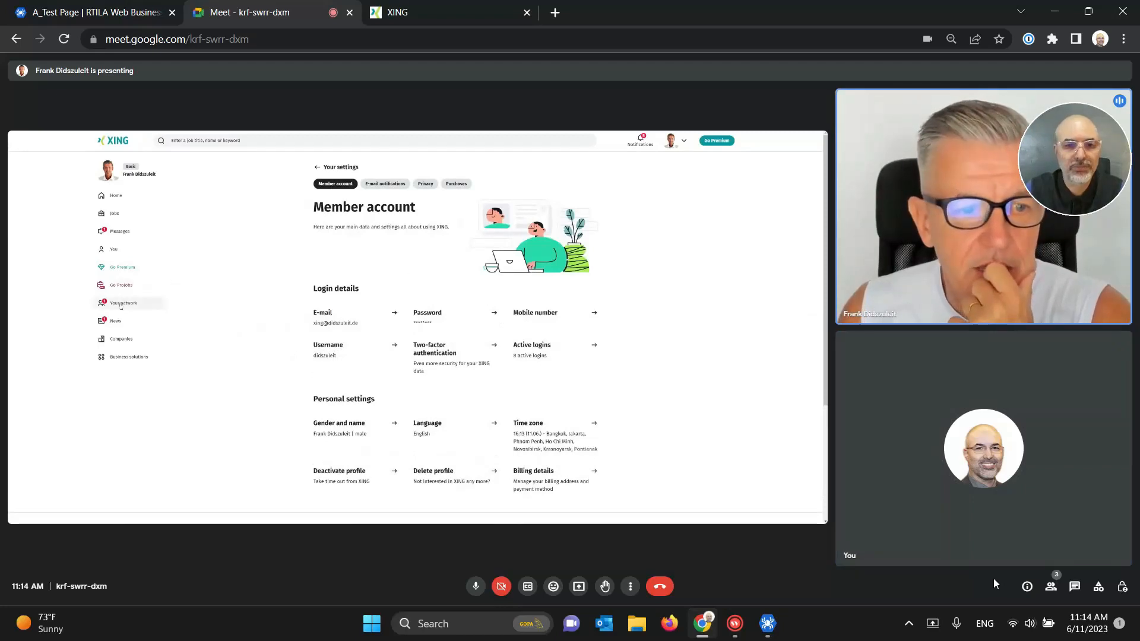
pyautogui.moveTo(959, 557)
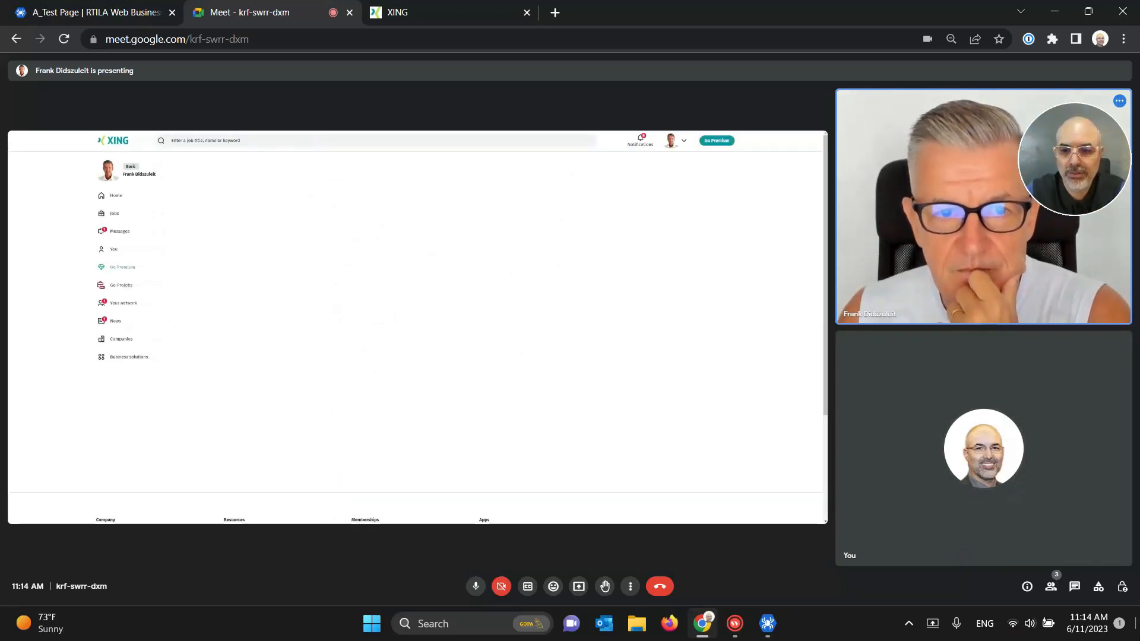
pyautogui.click(1045, 587)
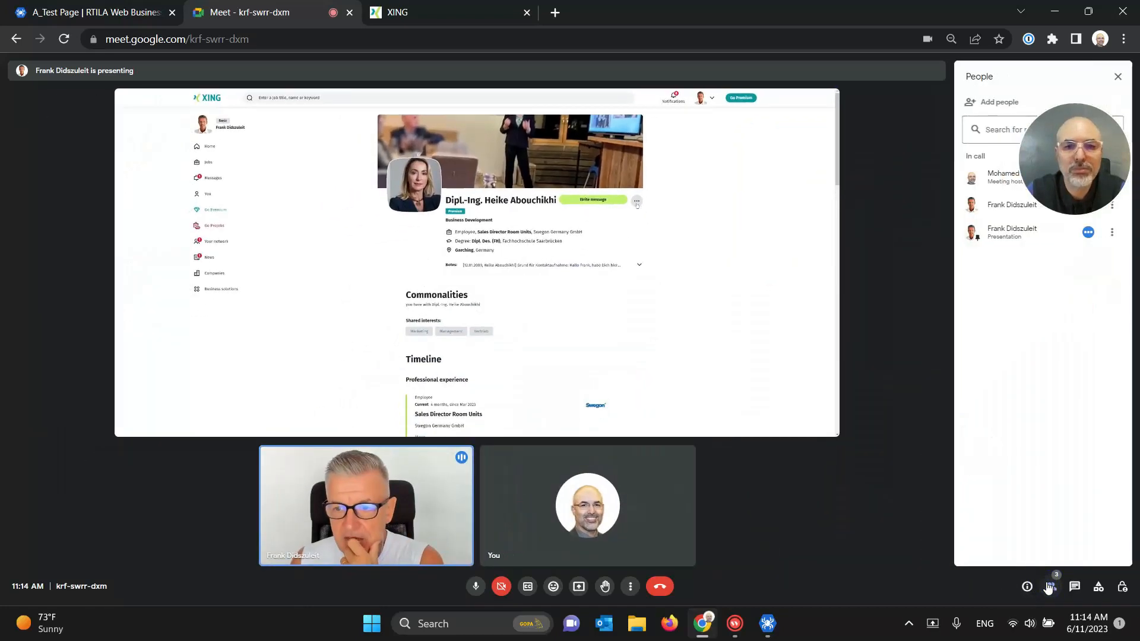
pyautogui.click(1117, 77)
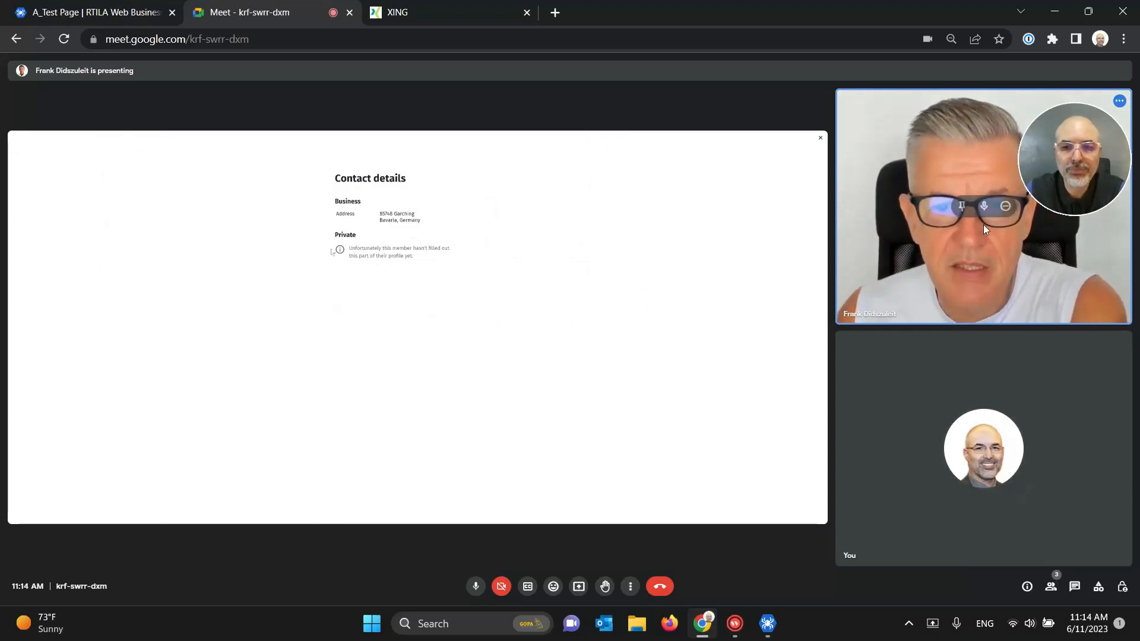
pyautogui.moveTo(983, 224)
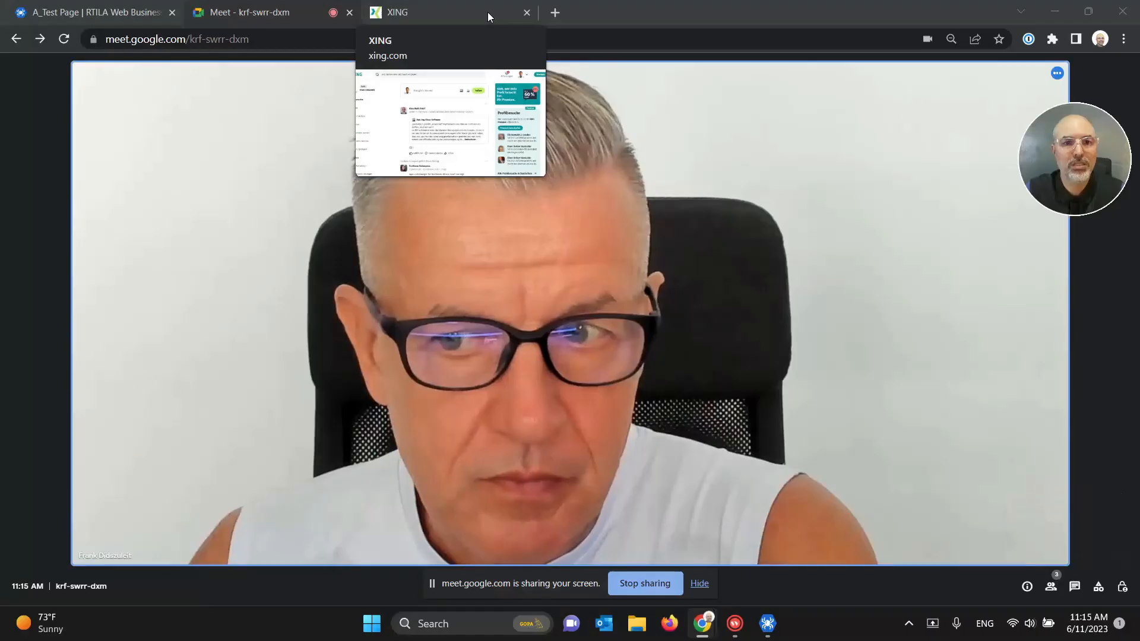
pyautogui.click(487, 14)
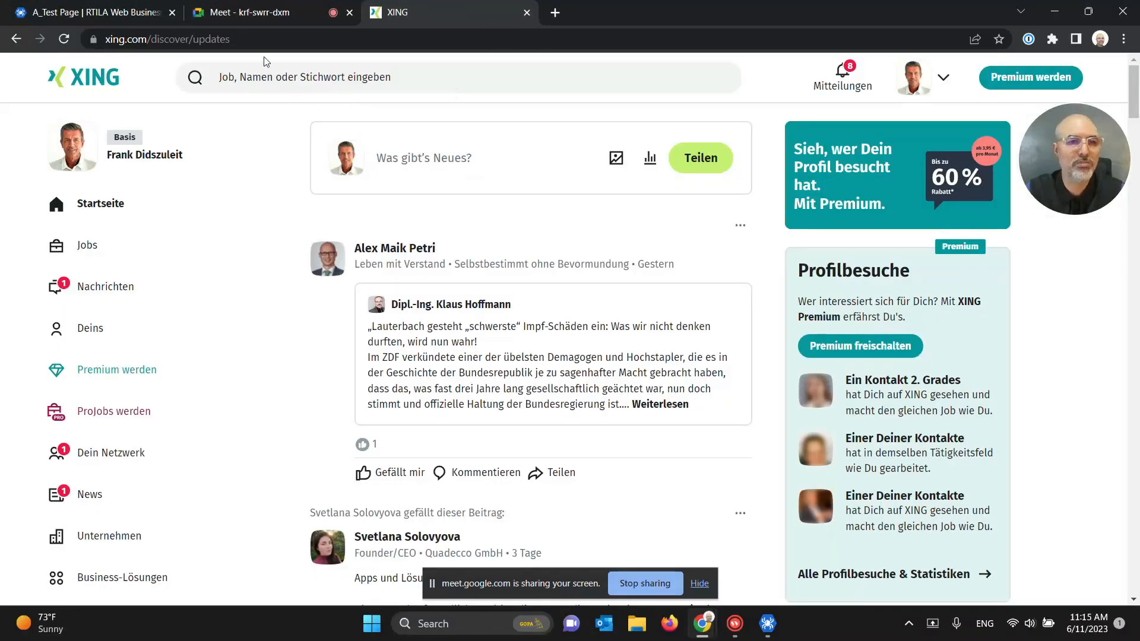
pyautogui.click(148, 39)
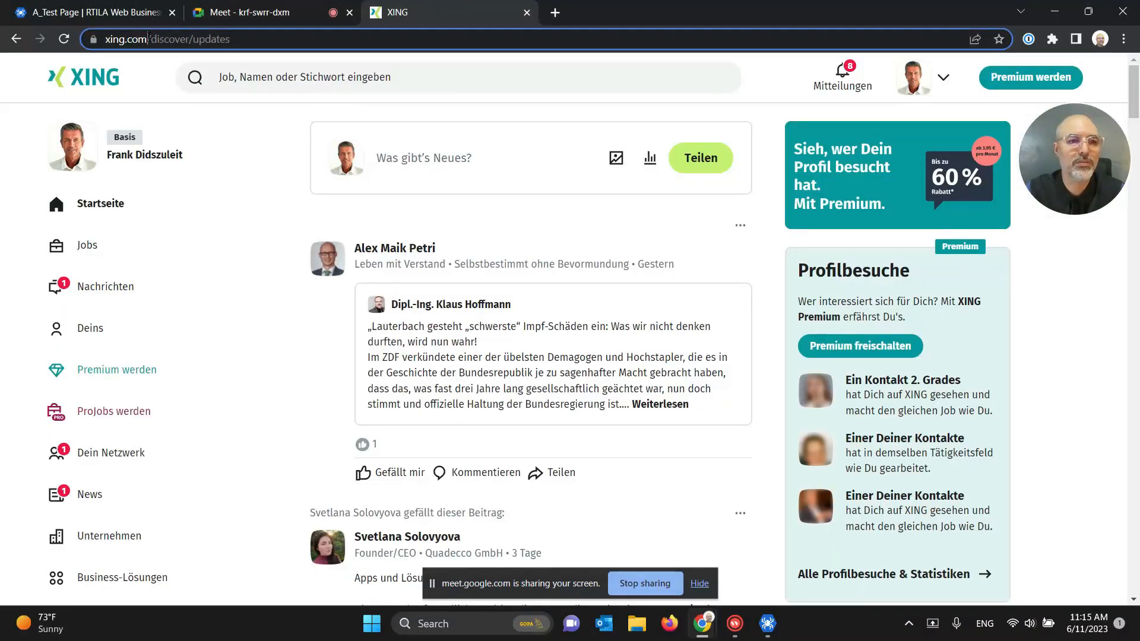
pyautogui.moveTo(74, 31); pyautogui.dragTo(76, 37)
pyautogui.hotkey('ctrl', 'c')
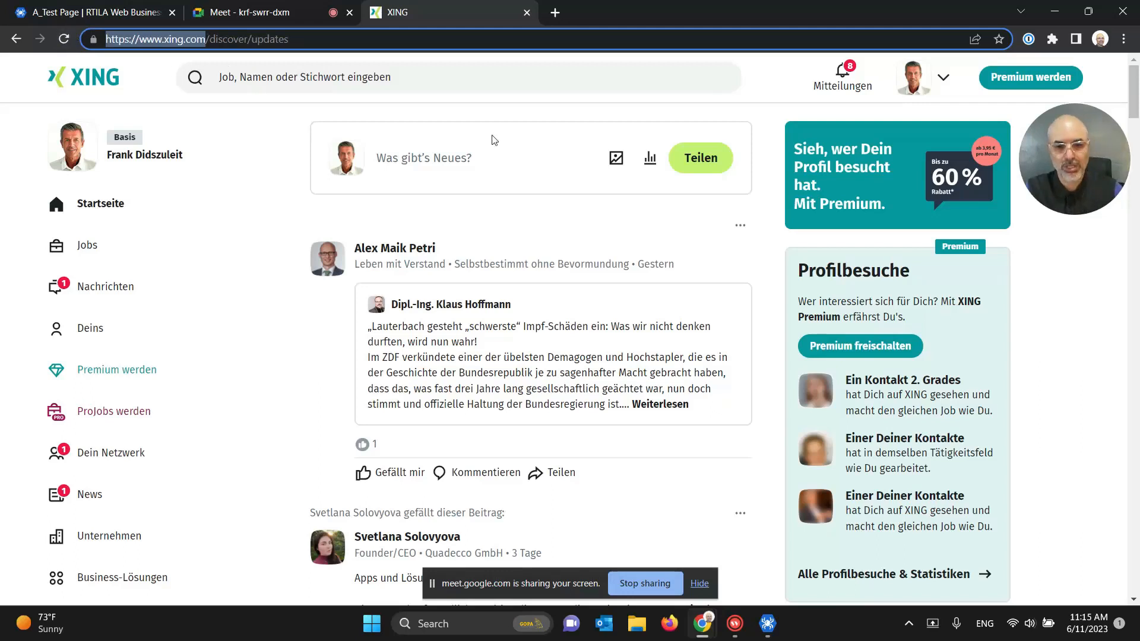
pyautogui.click(765, 623)
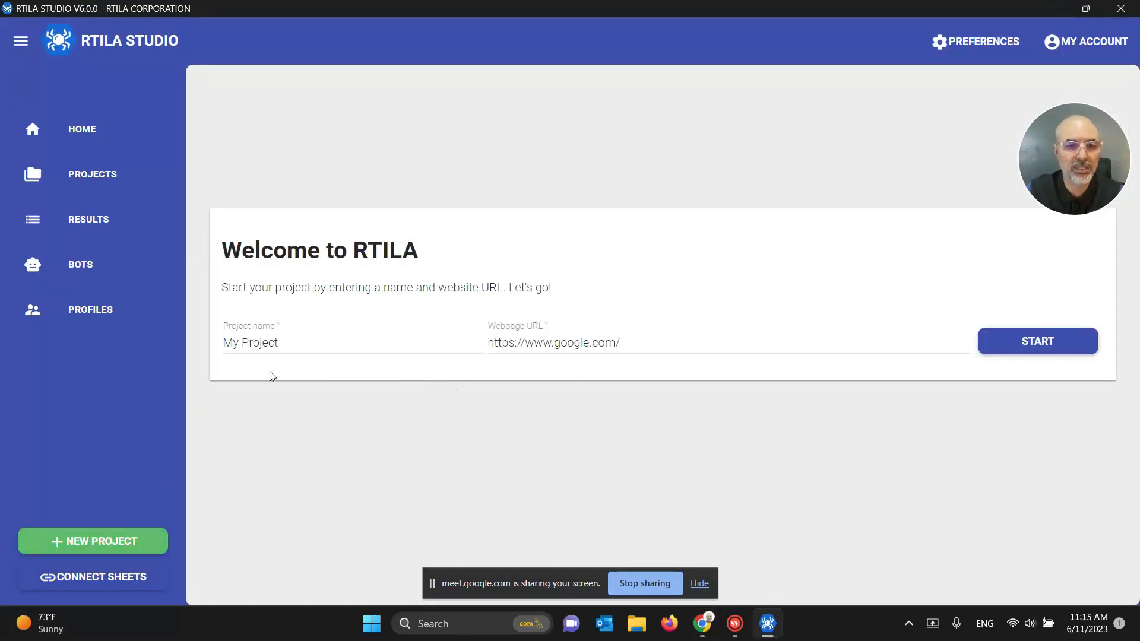
pyautogui.tripleClick(267, 344)
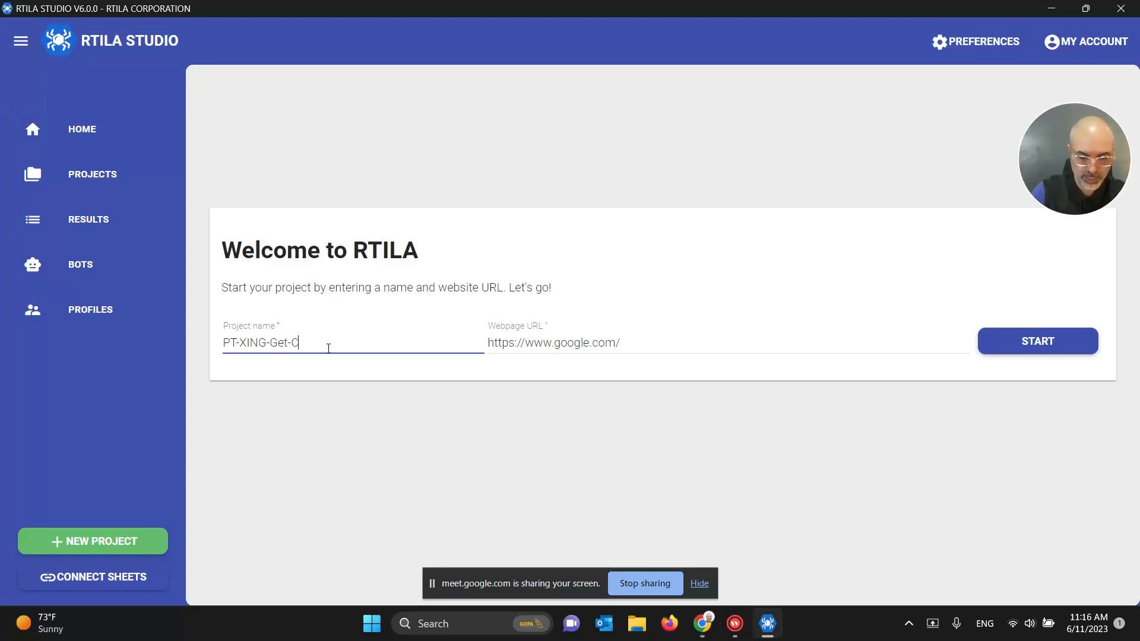
pyautogui.write('ontact-Em')
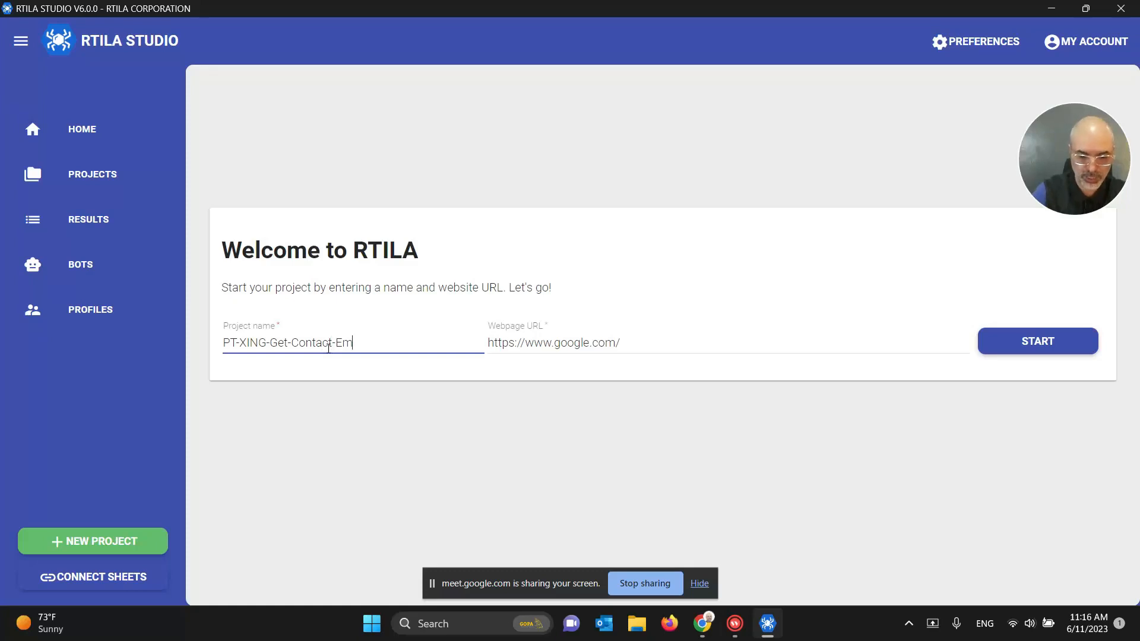
pyautogui.write('ails-Fran')
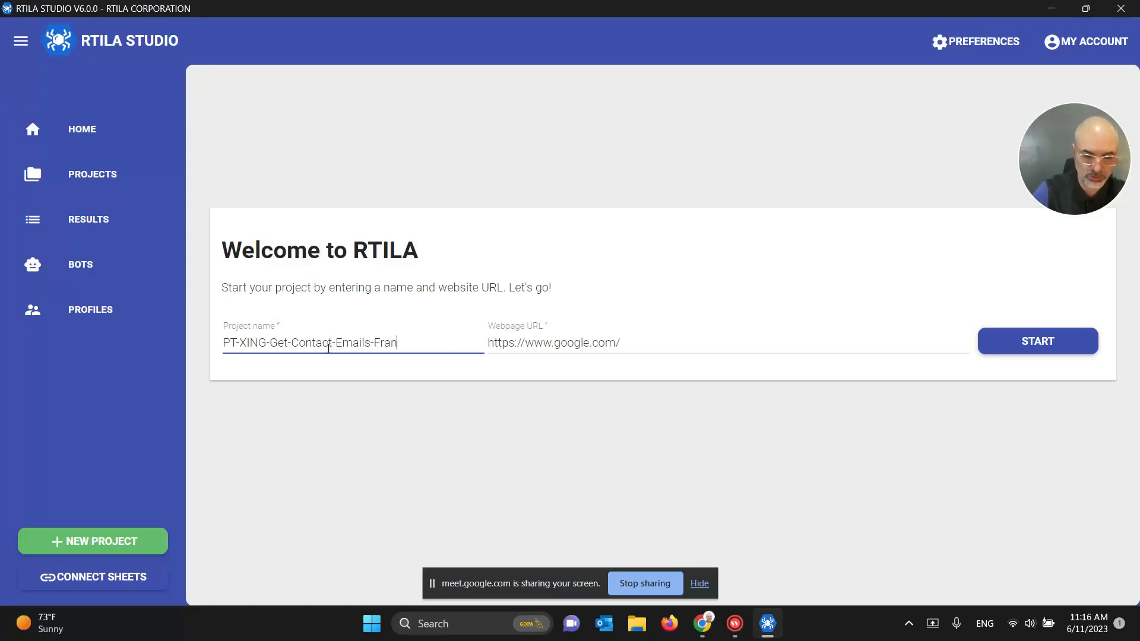
pyautogui.write('k')
pyautogui.tripleClick(619, 342)
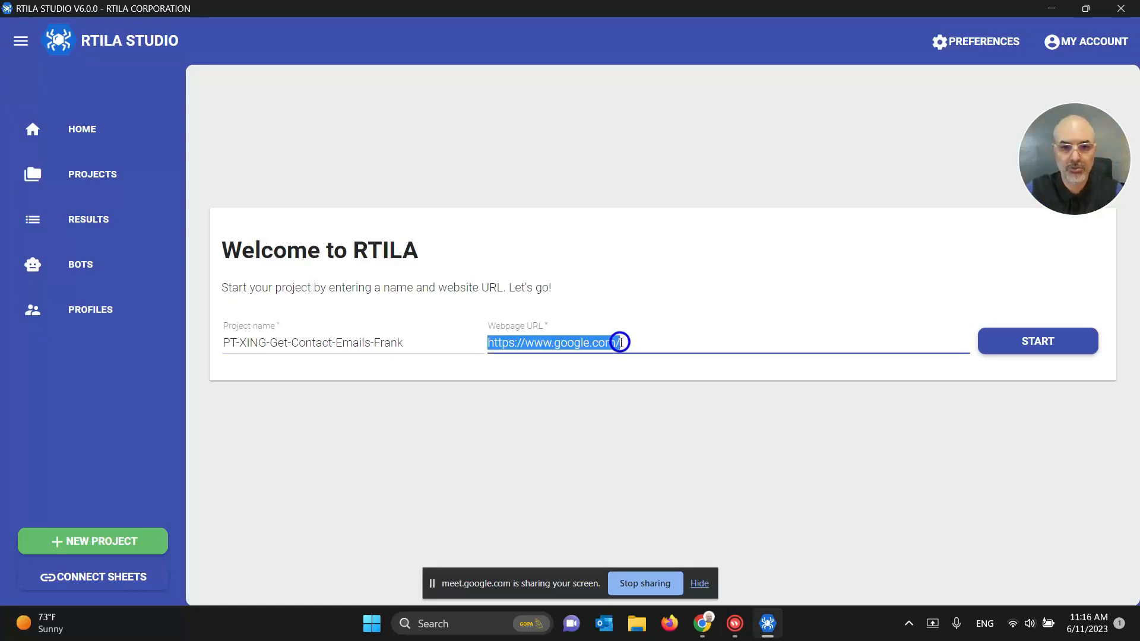
pyautogui.hotkey('ctrl', 'v')
pyautogui.press('BackSpace')
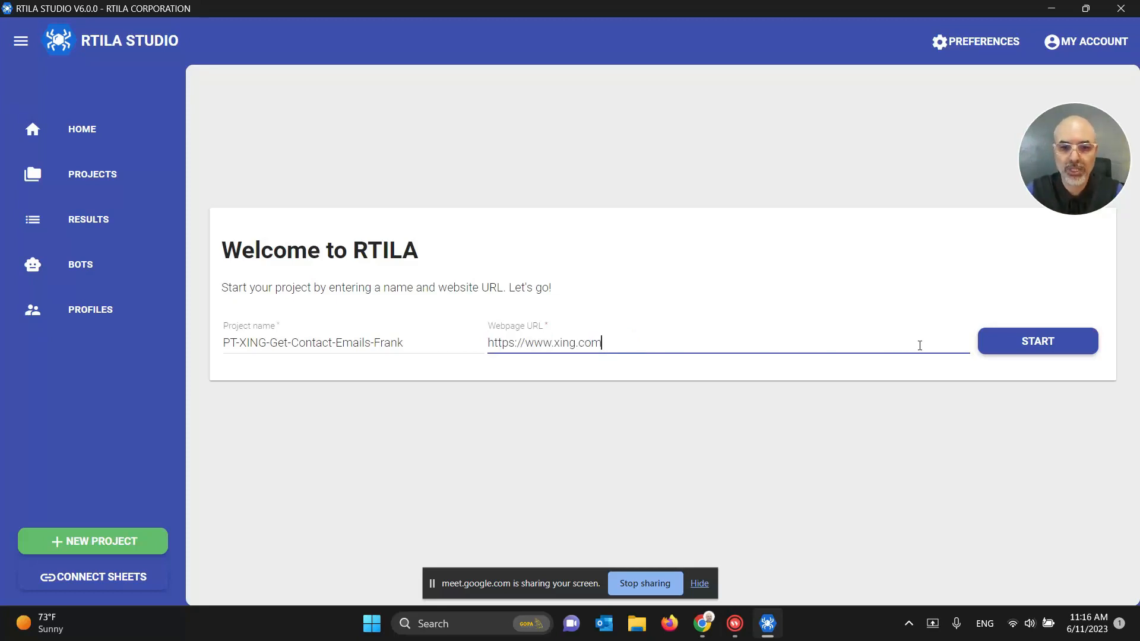
pyautogui.click(1027, 352)
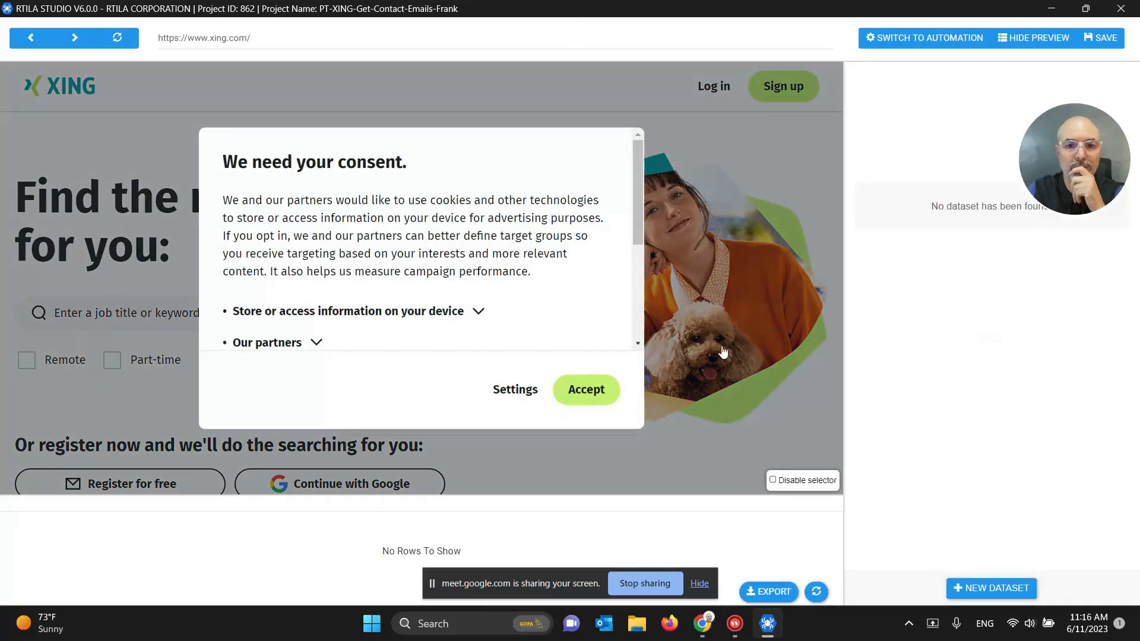
# Step: Accept XING's cookie consent and open the XING login form
pyautogui.click(585, 393)
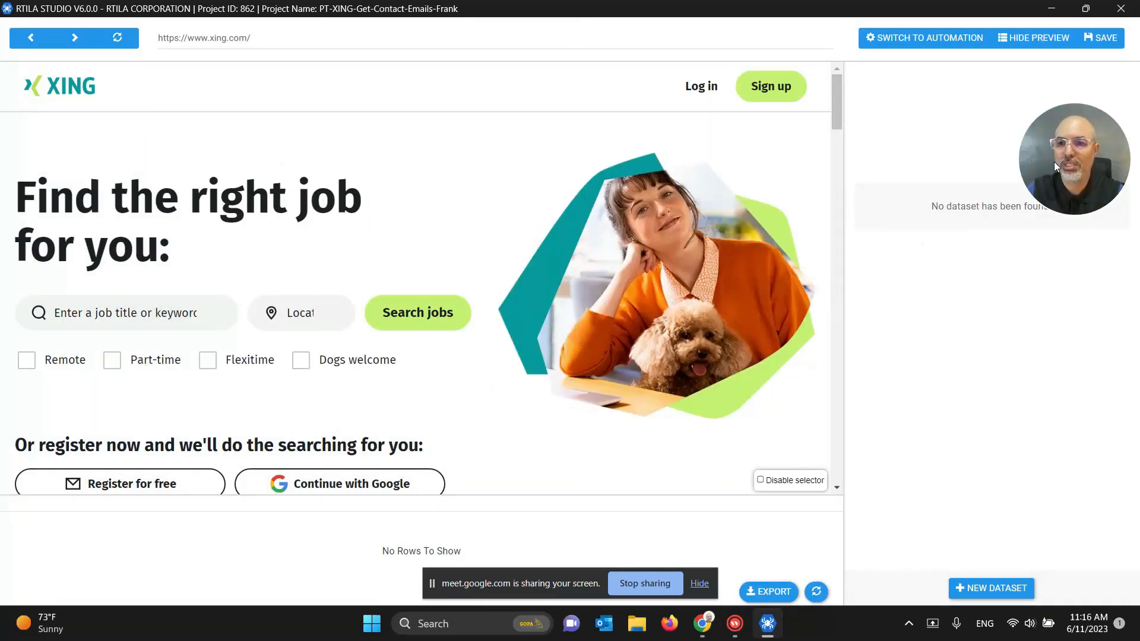
pyautogui.moveTo(1053, 162); pyautogui.dragTo(30, 63)
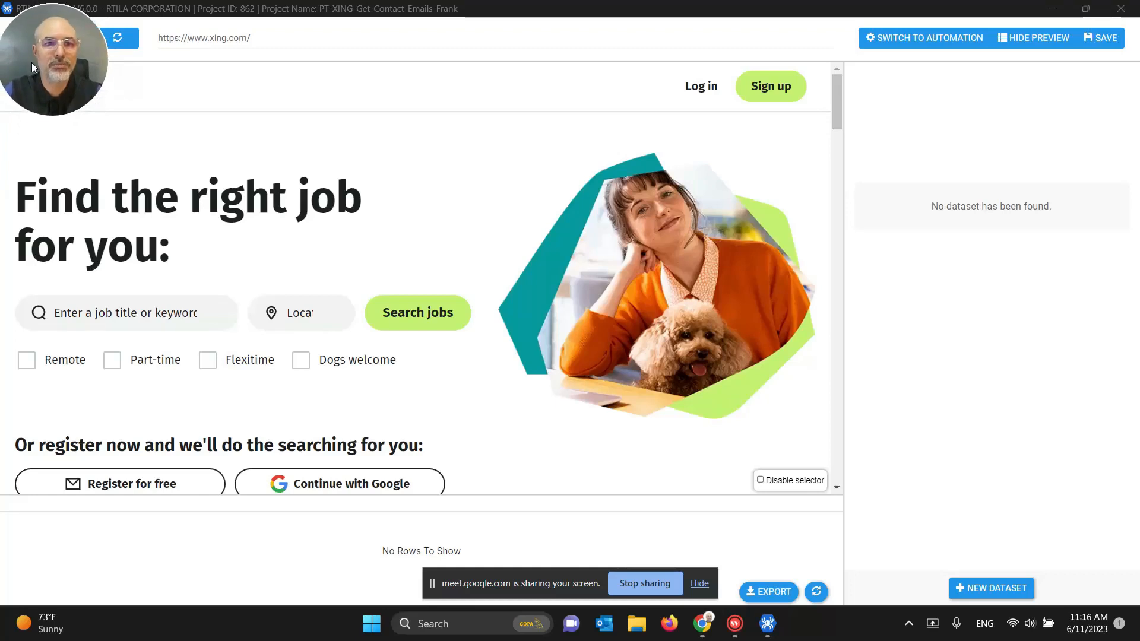
pyautogui.click(695, 97)
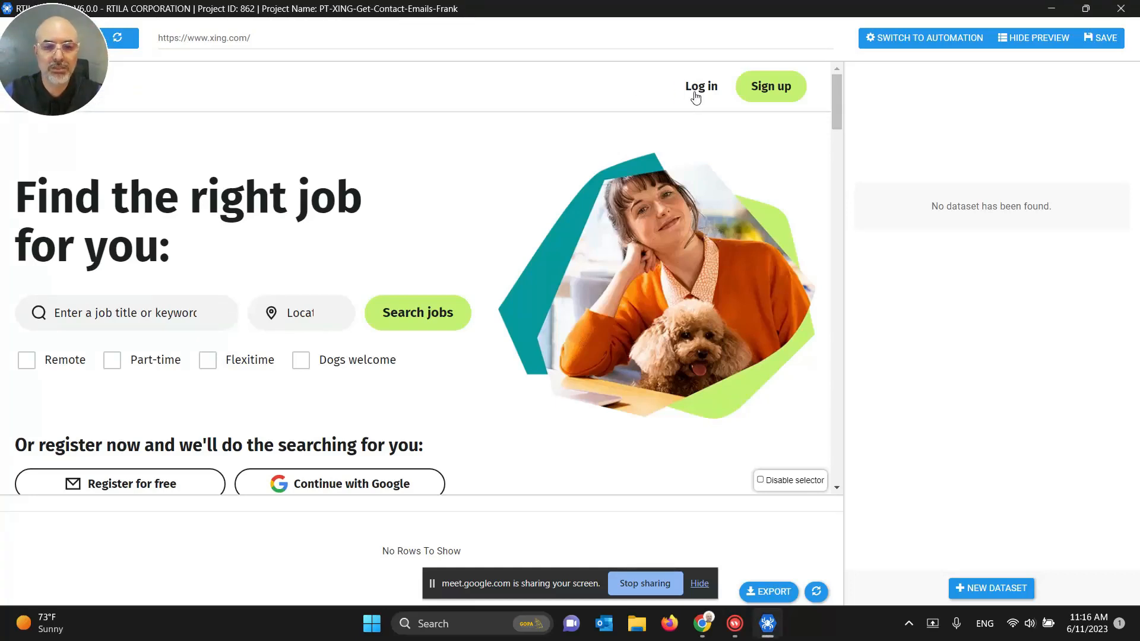
pyautogui.click(695, 96)
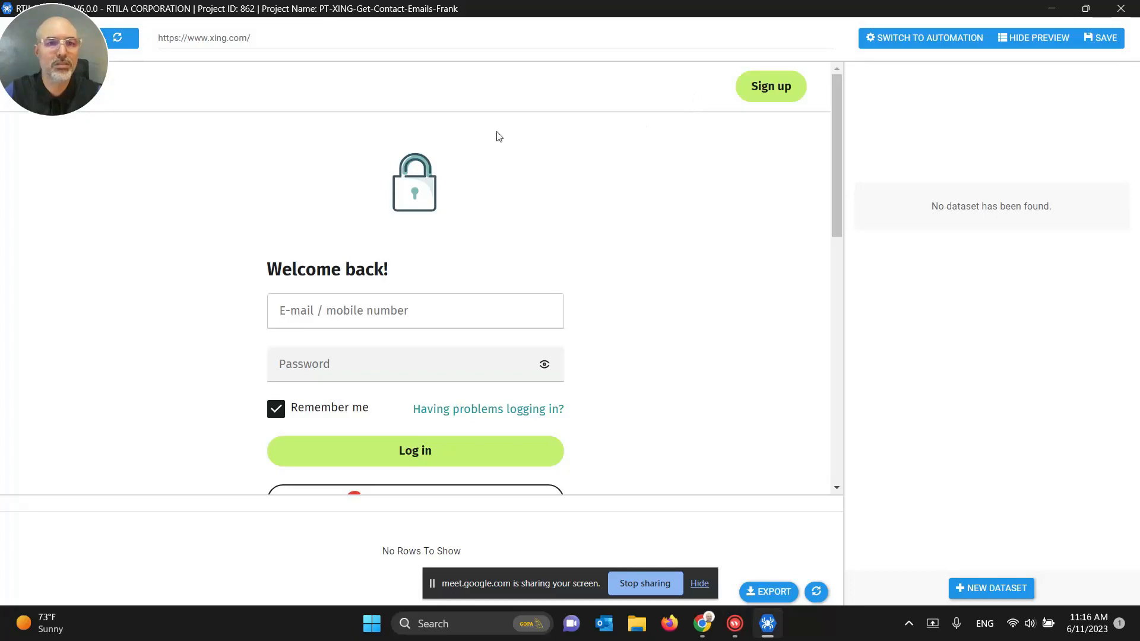
# Step: Check the login page address, then close the project window and return to RTILA Studio
pyautogui.click(251, 38)
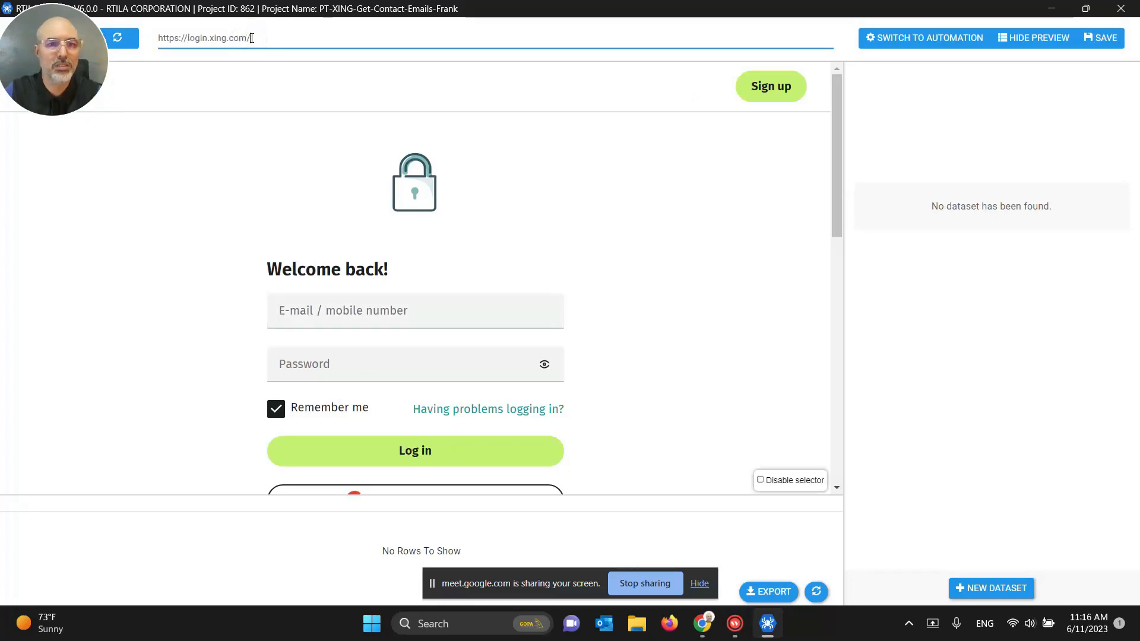
pyautogui.doubleClick(198, 42)
pyautogui.click(211, 40)
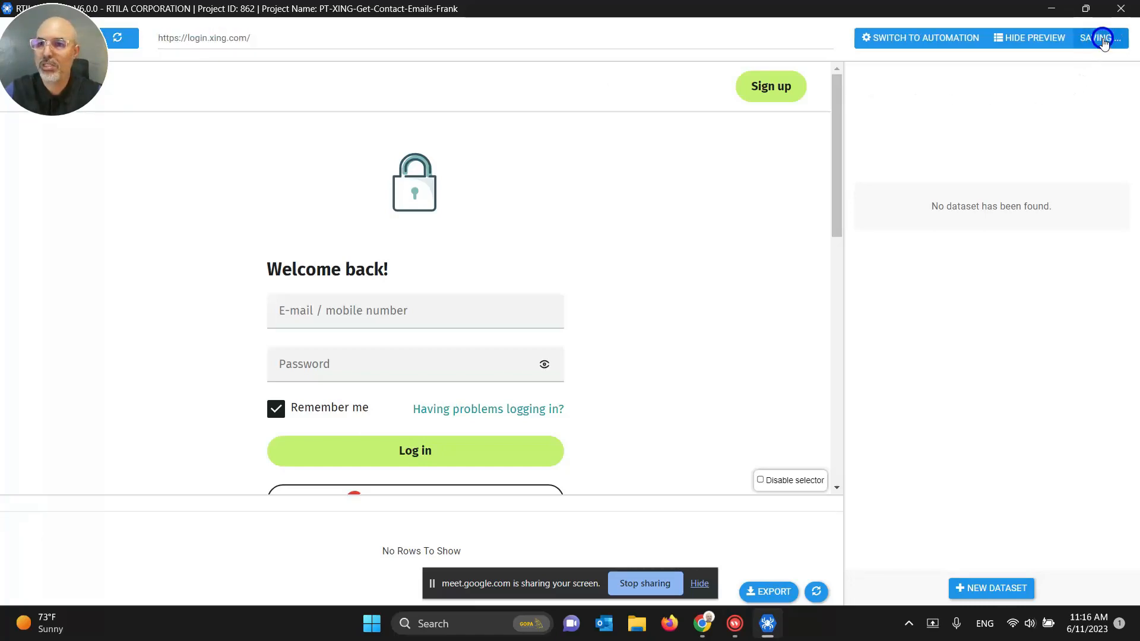
pyautogui.click(1120, 8)
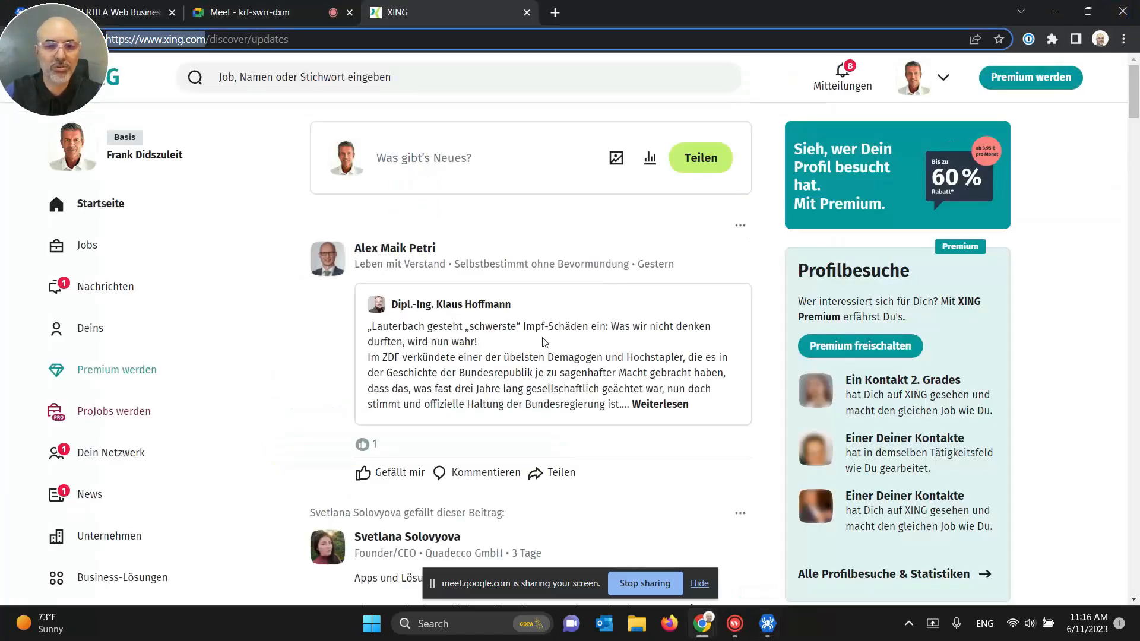
pyautogui.click(766, 623)
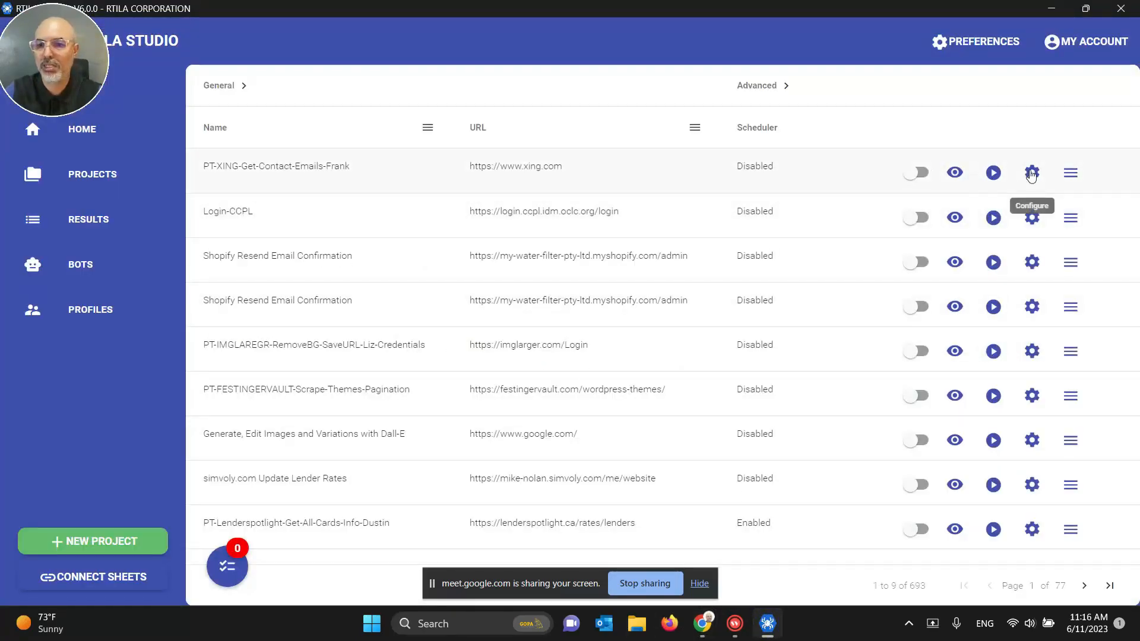
pyautogui.click(1031, 173)
pyautogui.tripleClick(330, 258)
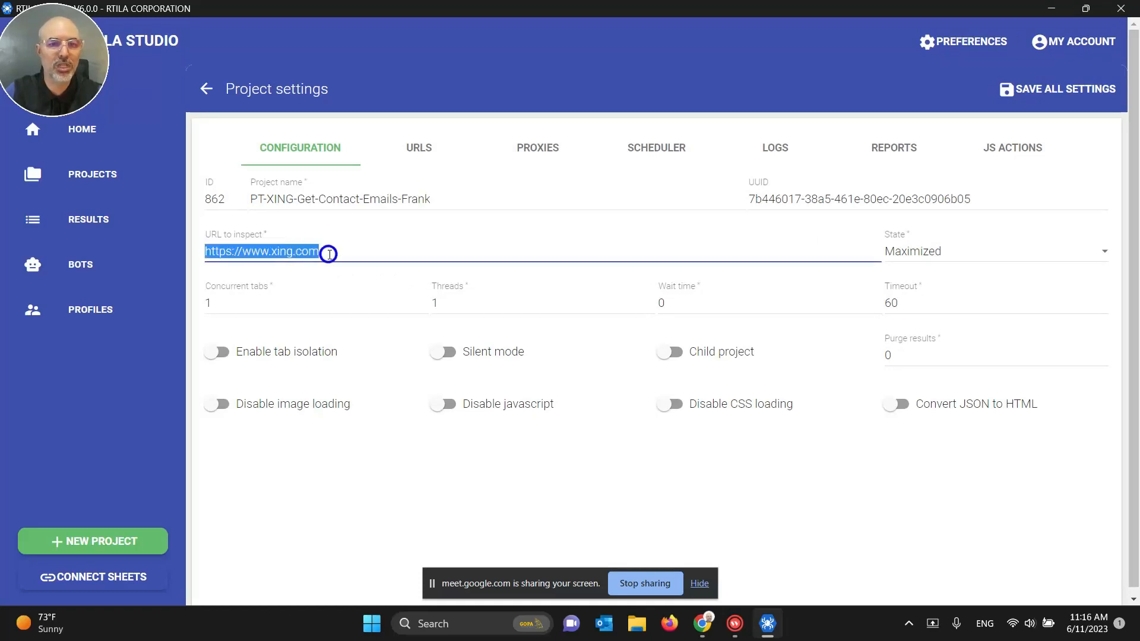
pyautogui.write('https://login.xing.com/')
pyautogui.press('BackSpace')
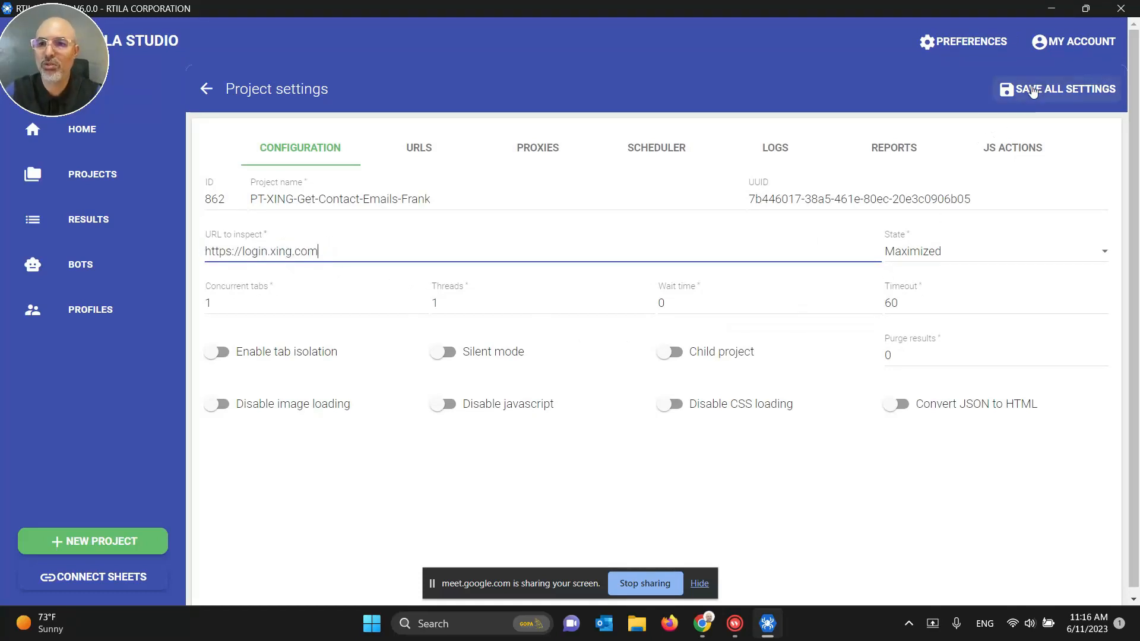
pyautogui.click(1022, 89)
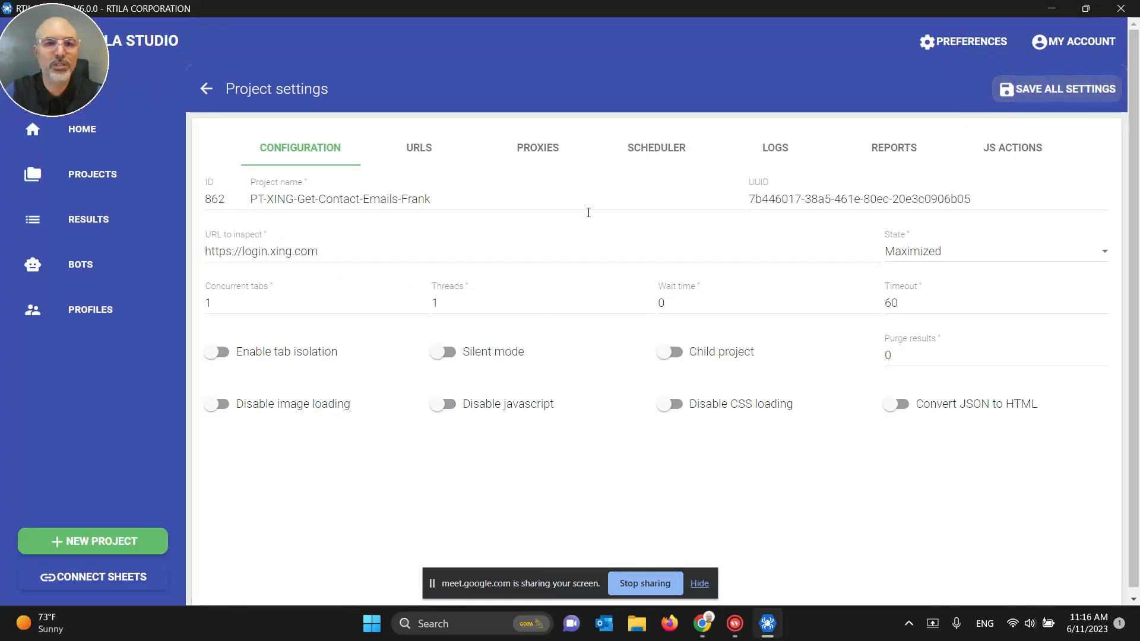
# Step: Reopen PT-XING-Get-Contact-Emails-Frank from the projects list in a maximized window
pyautogui.click(109, 141)
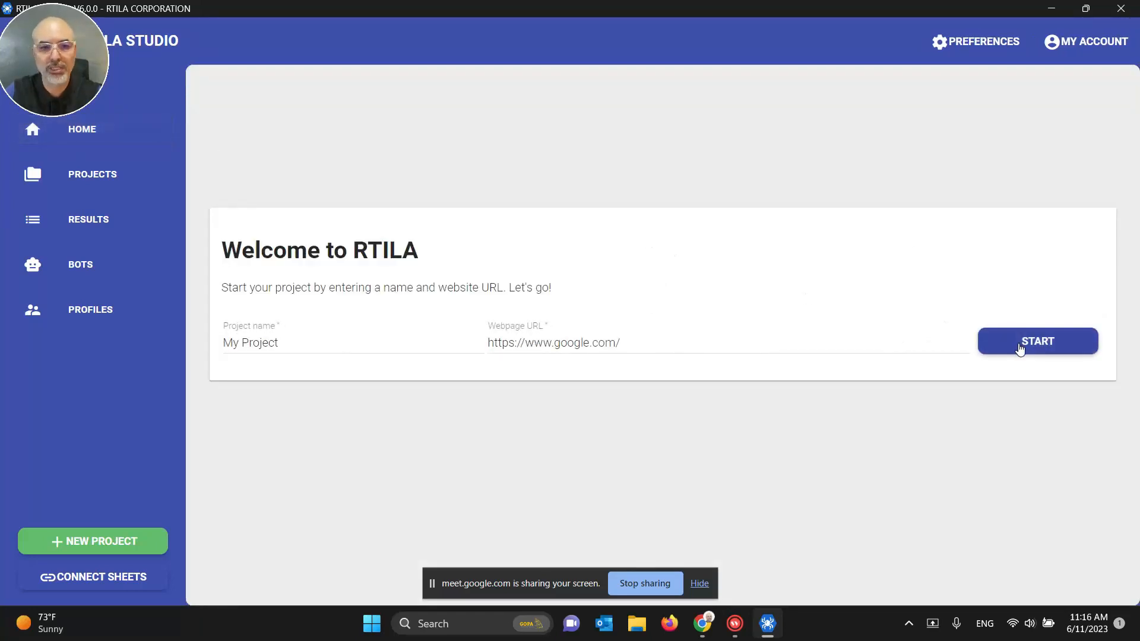
pyautogui.click(77, 174)
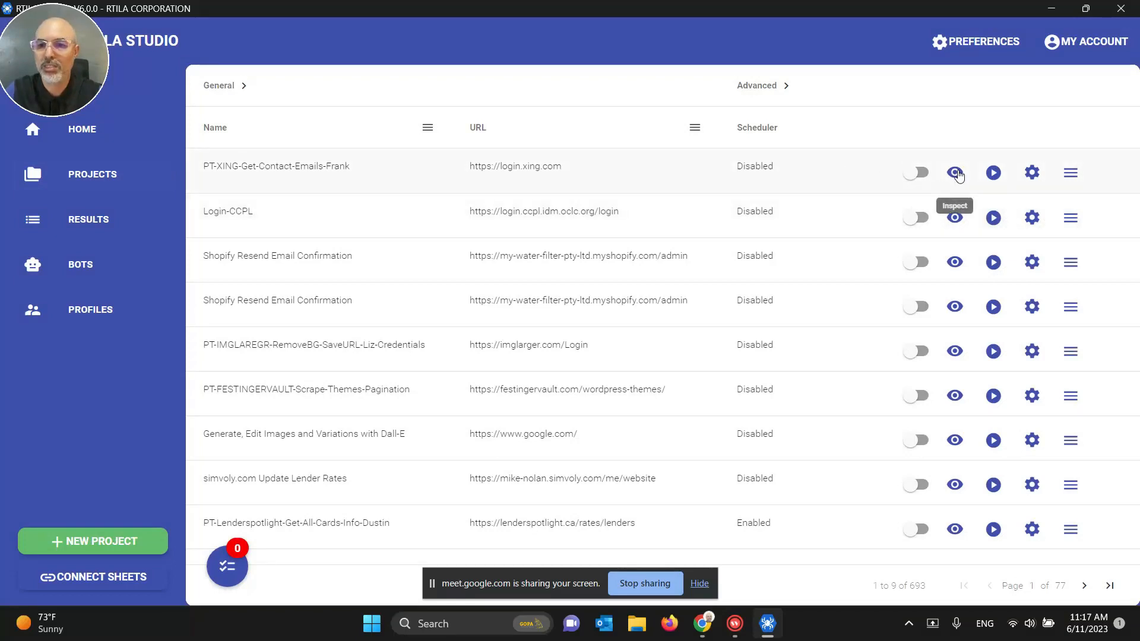
pyautogui.click(956, 170)
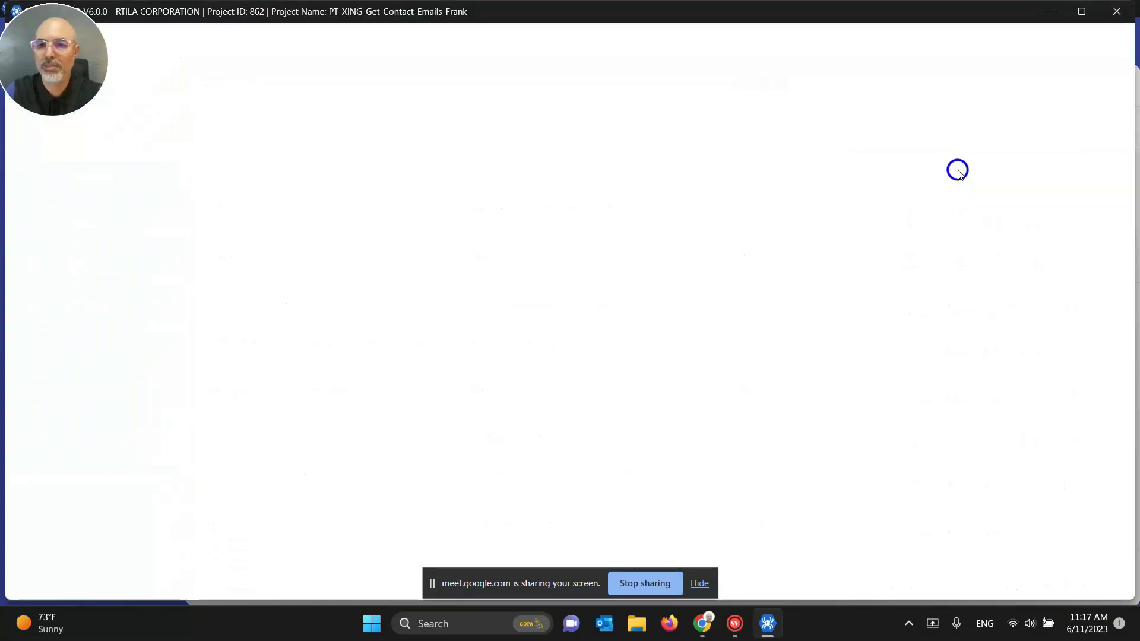
pyautogui.click(1079, 13)
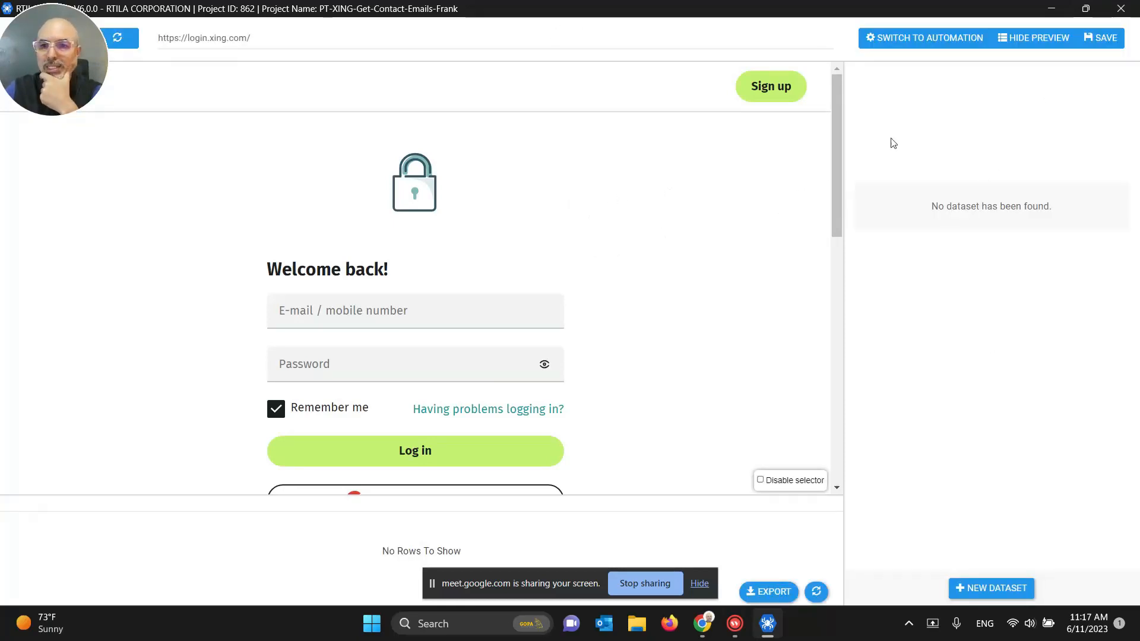
# Step: In Automation, add a Populate text field command and duplicate it
pyautogui.click(943, 37)
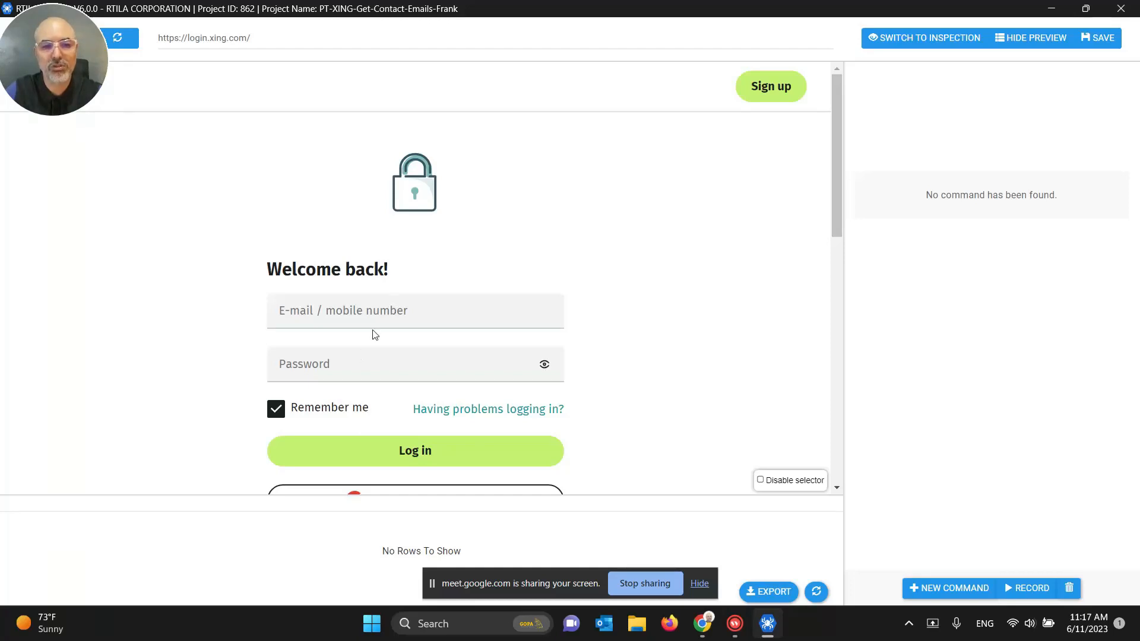
pyautogui.scroll(-1, 403, 365)
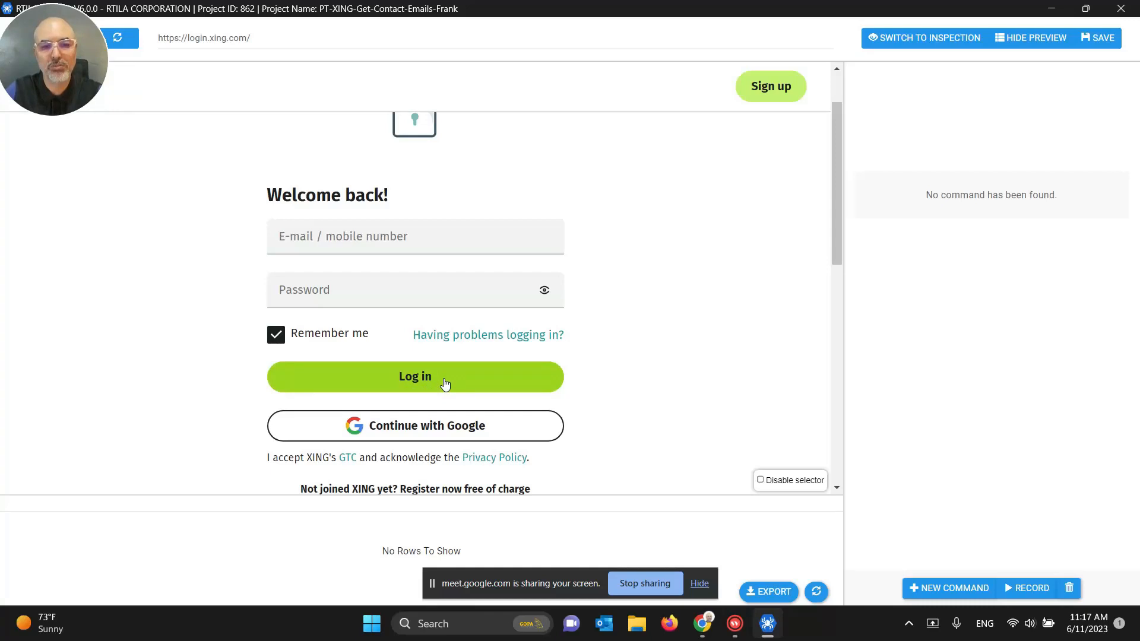
pyautogui.scroll(-1, 465, 374)
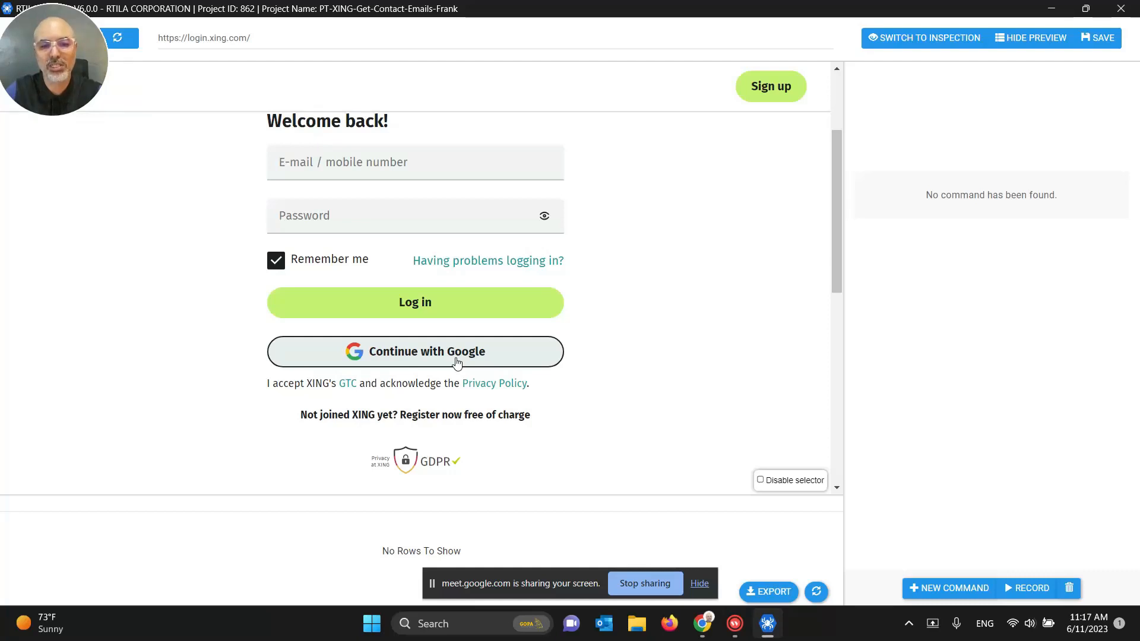
pyautogui.scroll(3, 513, 360)
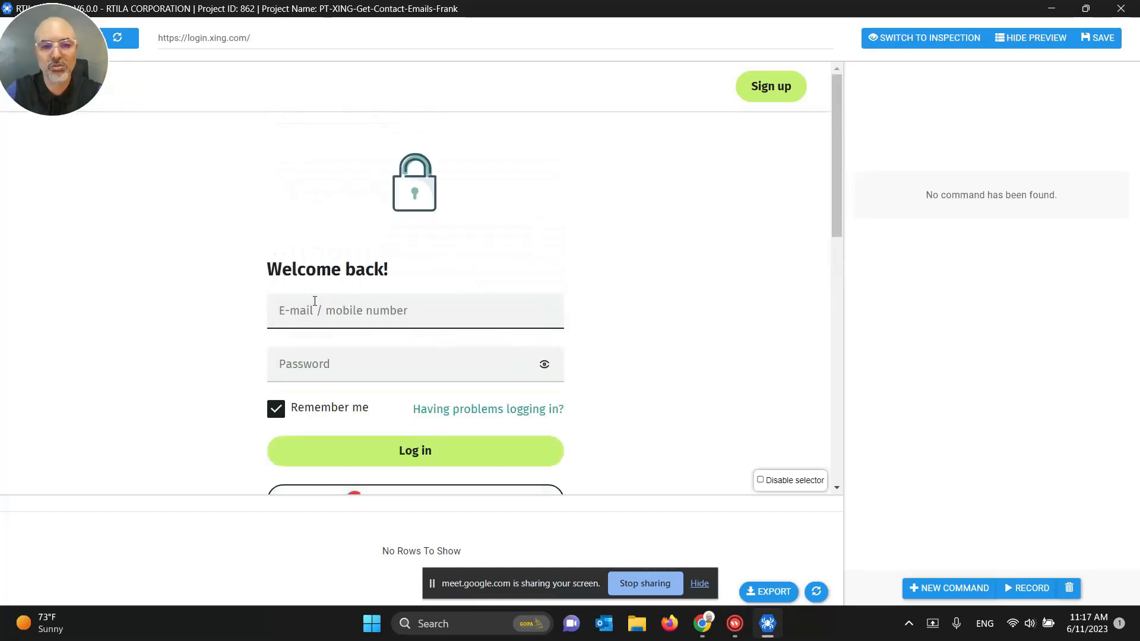
pyautogui.click(963, 587)
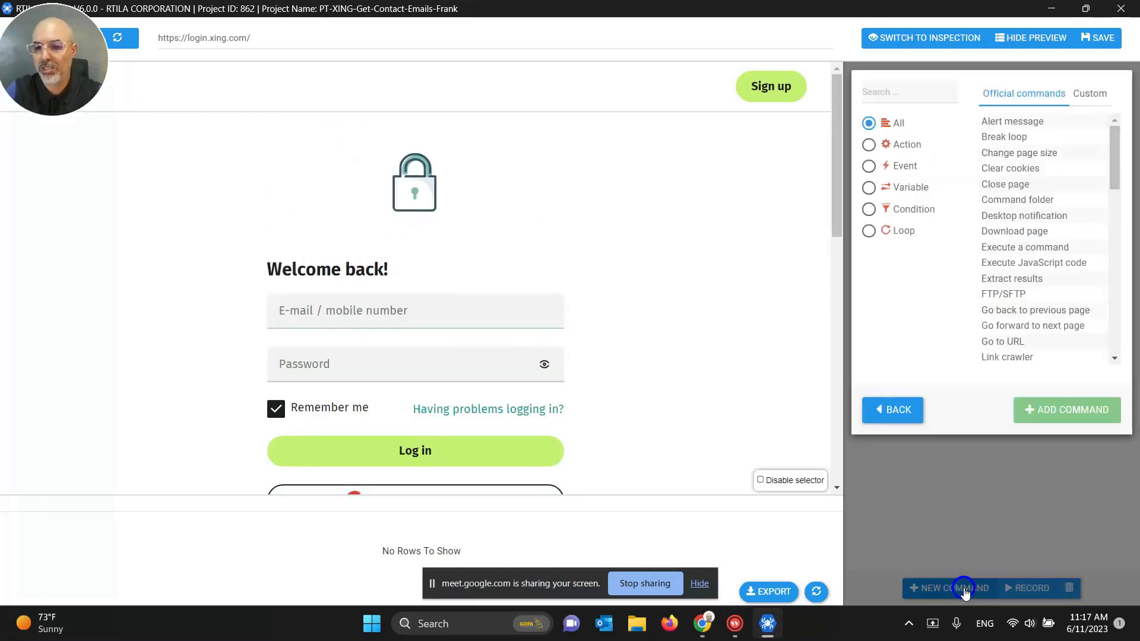
pyautogui.click(910, 95)
pyautogui.write('popu')
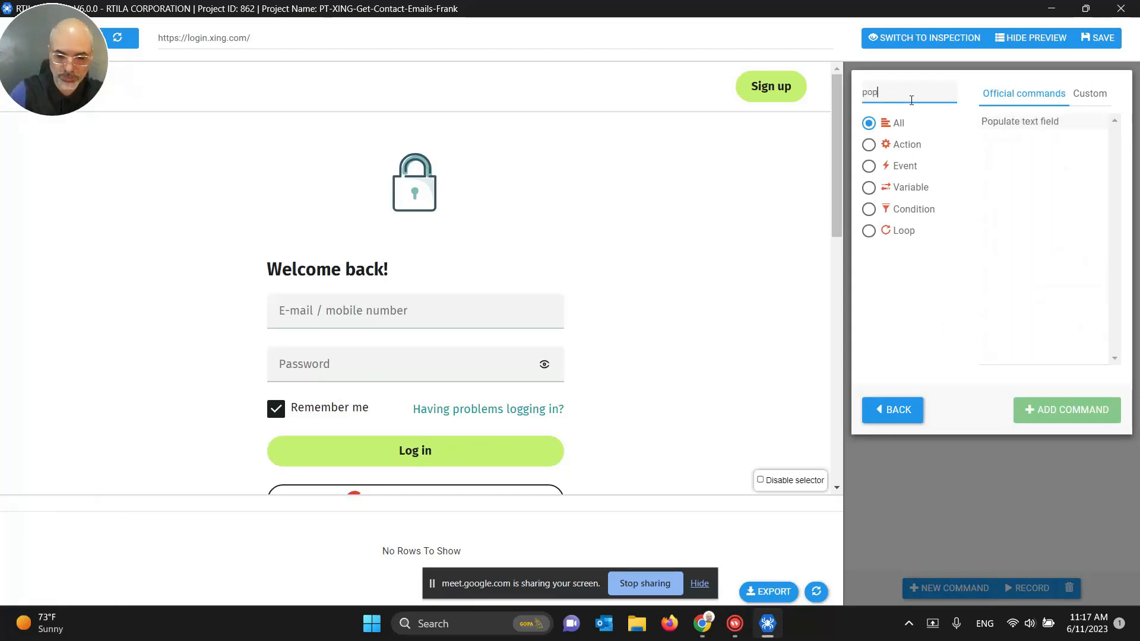
pyautogui.click(1012, 124)
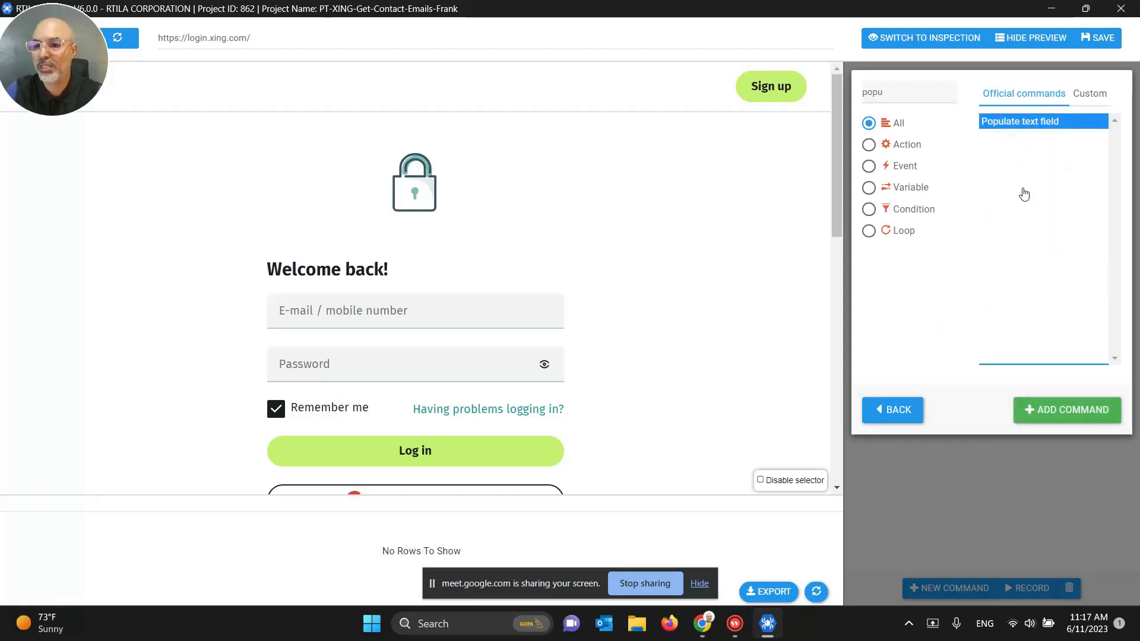
pyautogui.click(1035, 407)
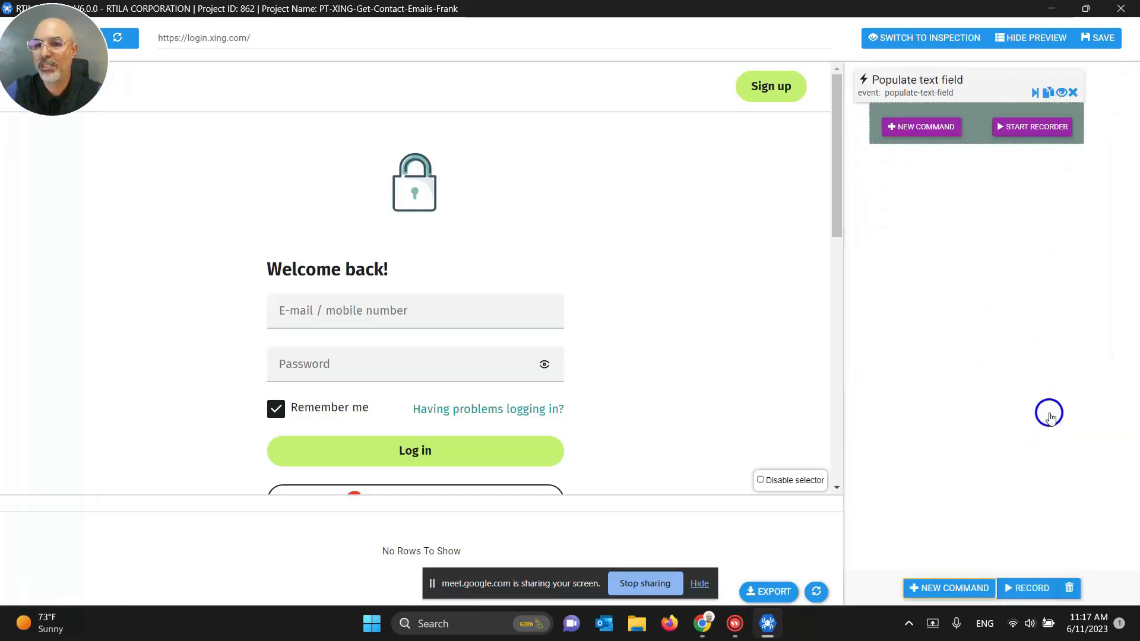
pyautogui.click(1045, 95)
pyautogui.click(1045, 94)
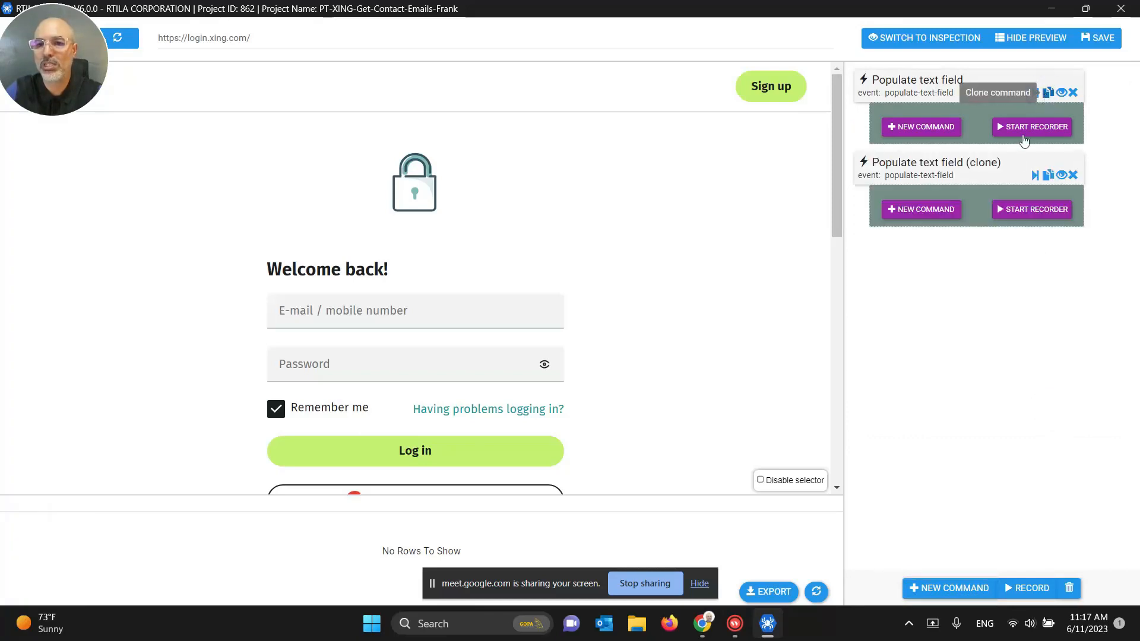
# Step: Rename the first command, target the XING e-mail field, and test-fill it with 'ddddd'
pyautogui.click(945, 88)
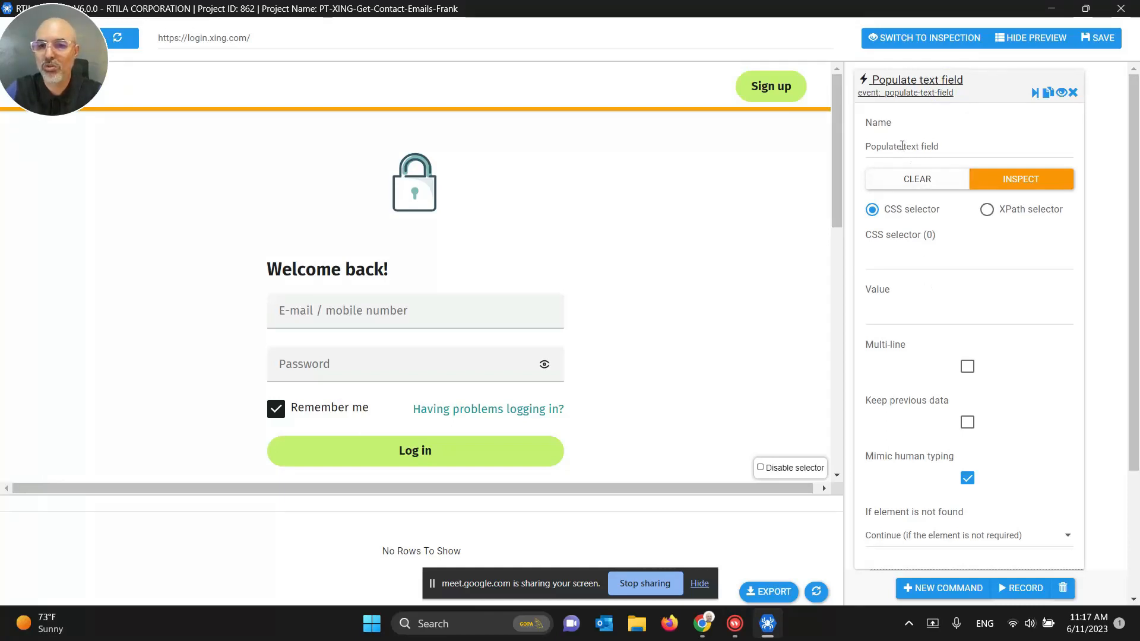
pyautogui.moveTo(903, 146); pyautogui.dragTo(966, 143)
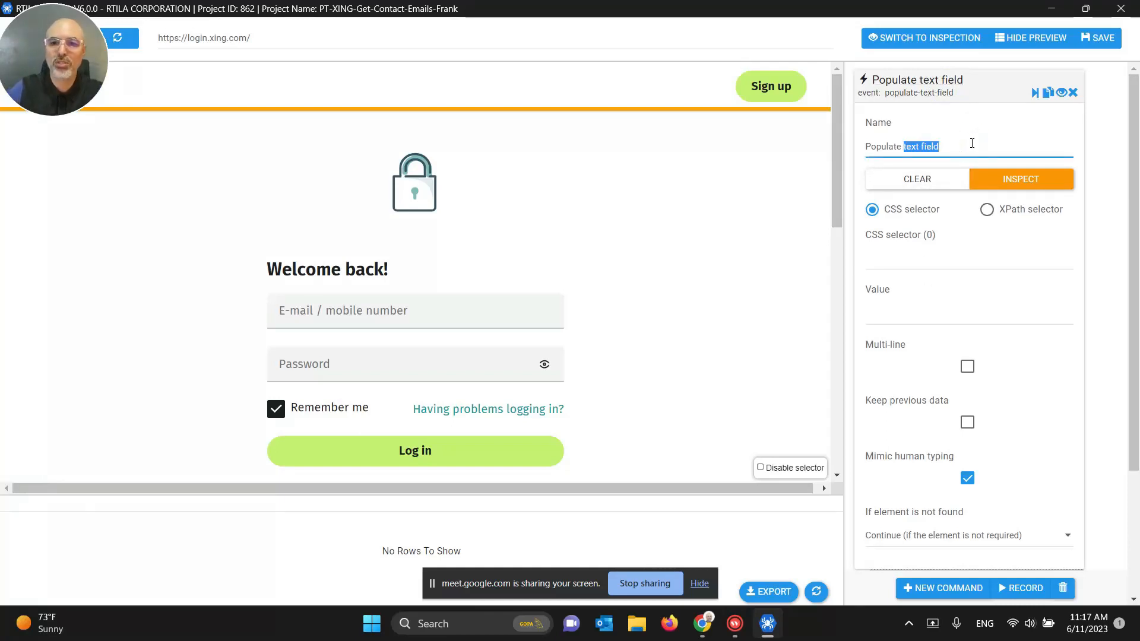
pyautogui.write('Emai')
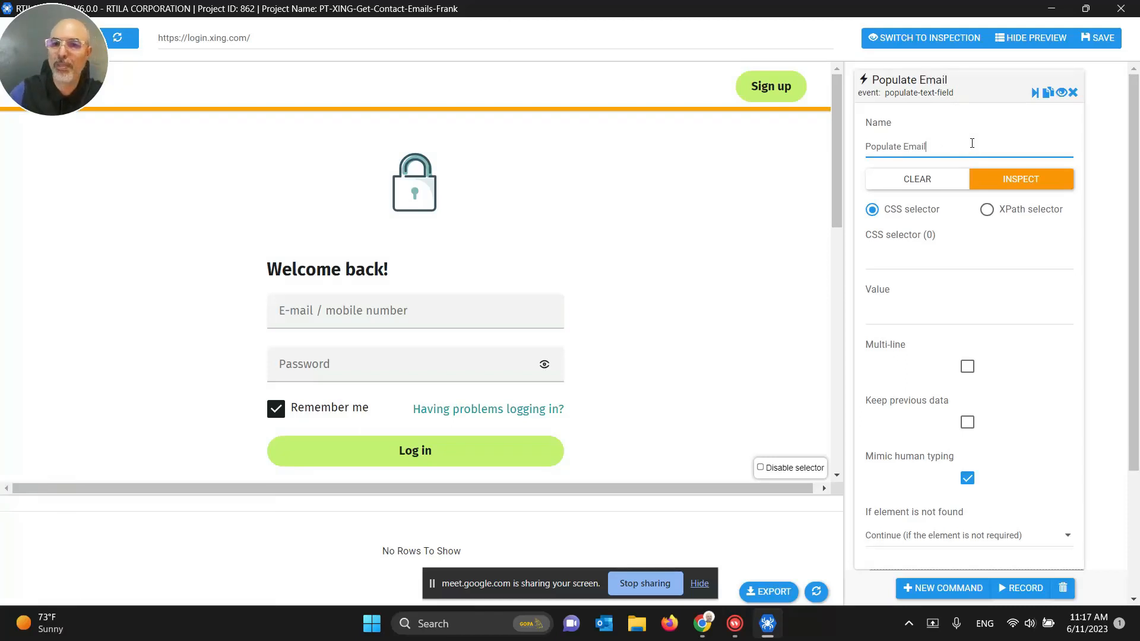
pyautogui.click(914, 263)
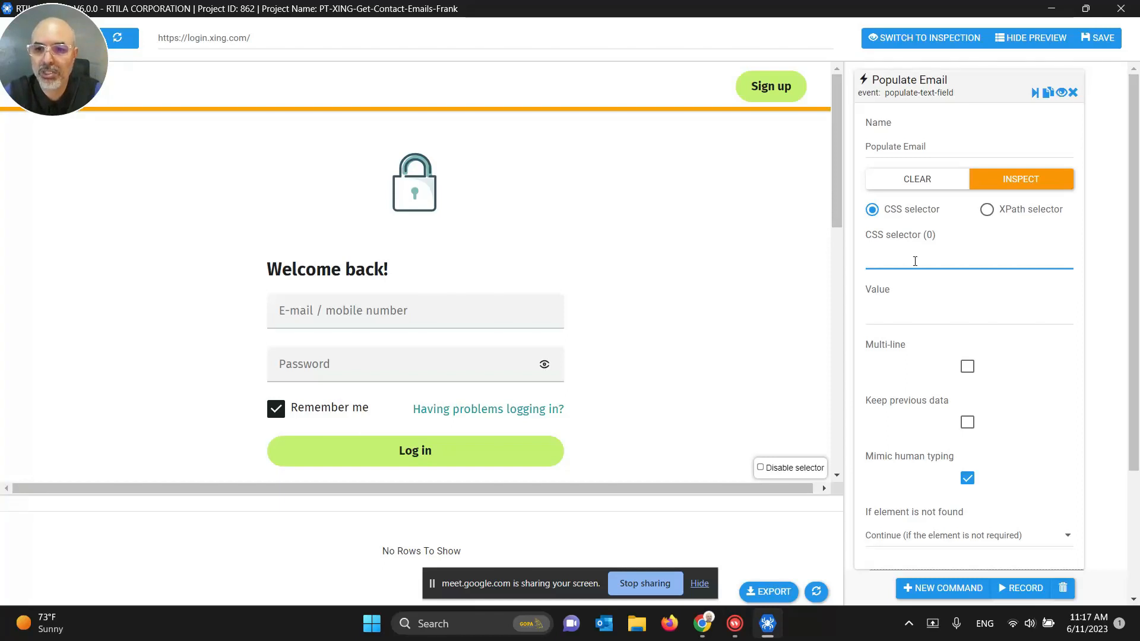
pyautogui.click(345, 312)
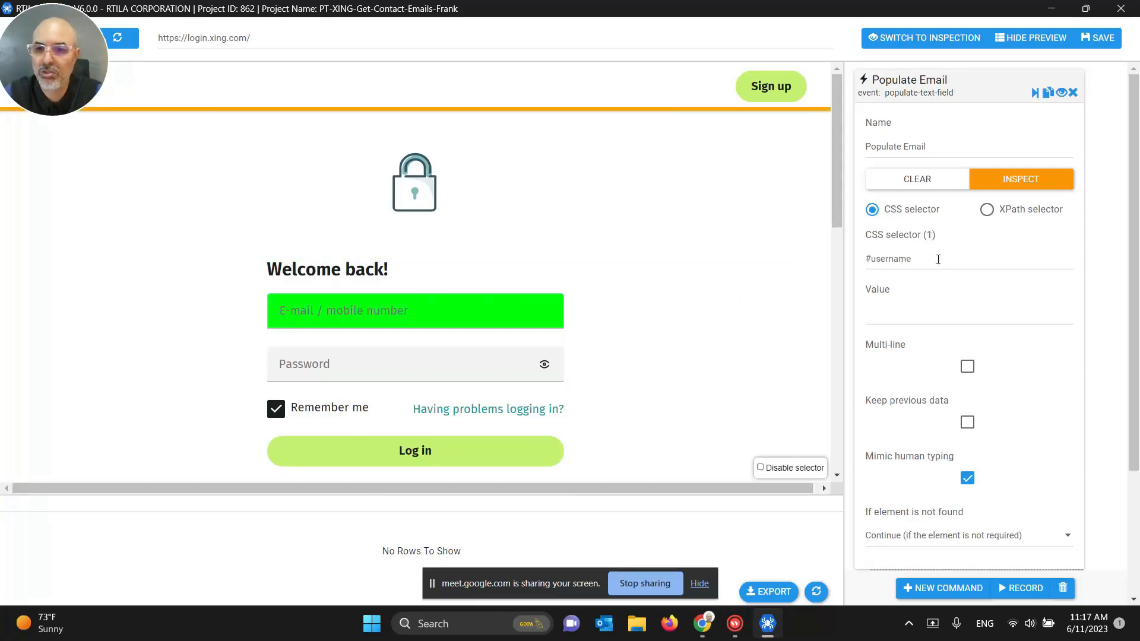
pyautogui.click(896, 318)
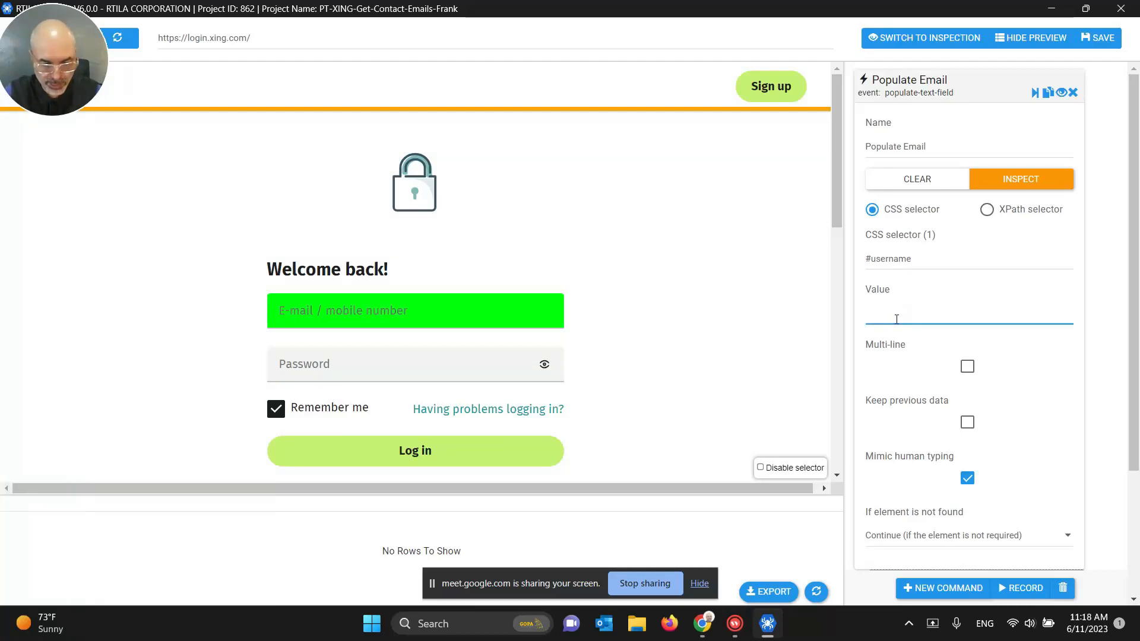
pyautogui.write('ddddd')
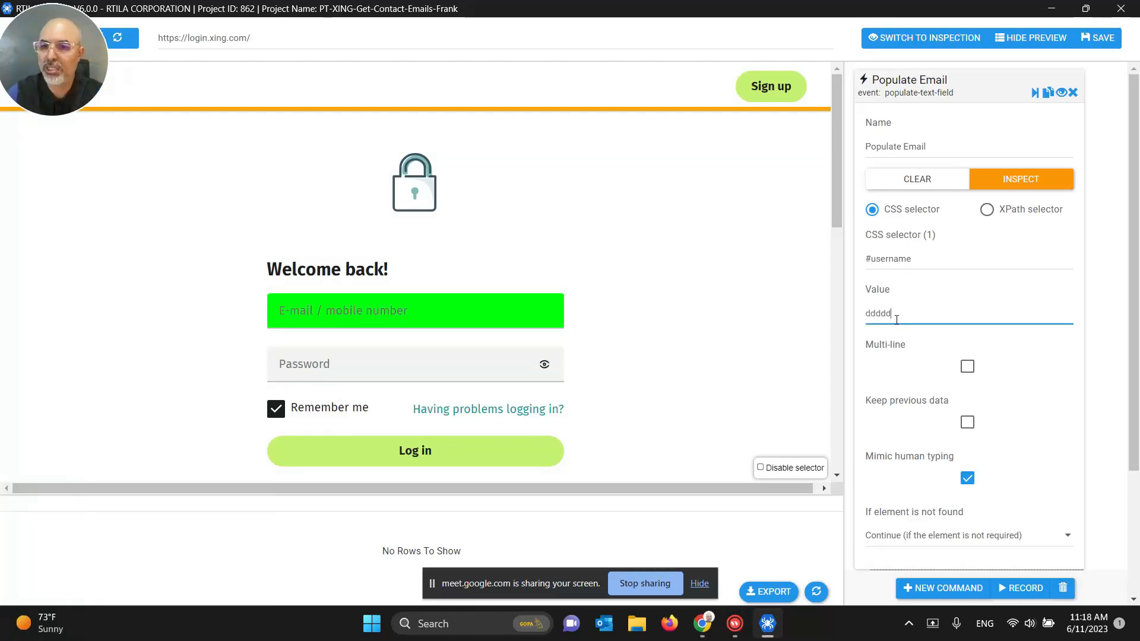
pyautogui.click(1034, 94)
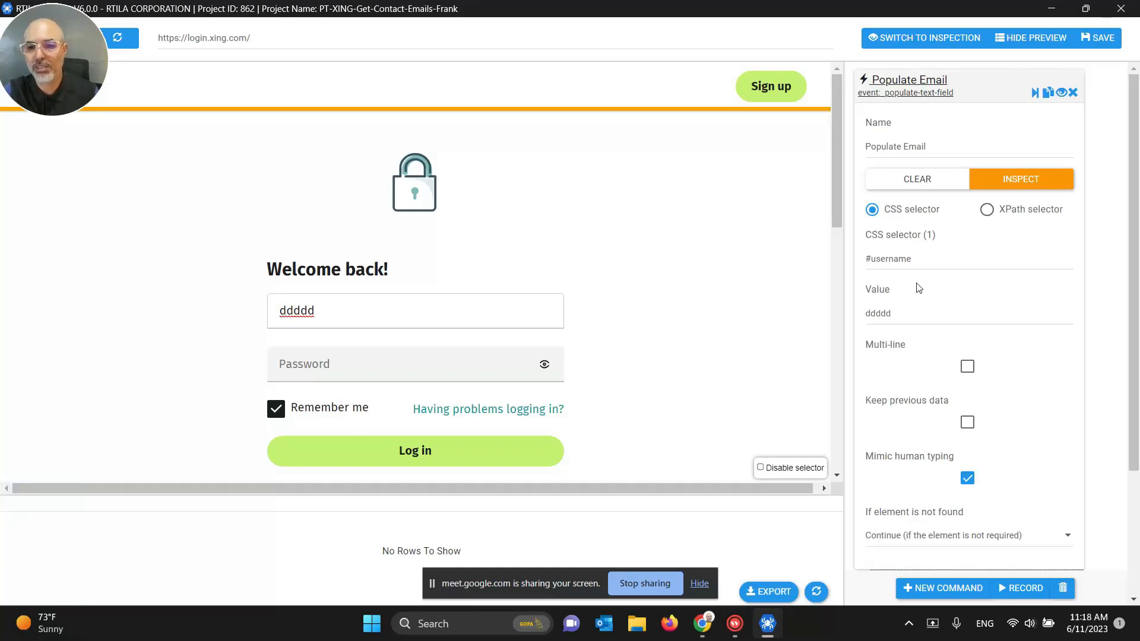
# Step: Replace the test value with the account username, run the command, and save the project
pyautogui.doubleClick(887, 316)
pyautogui.click(911, 315)
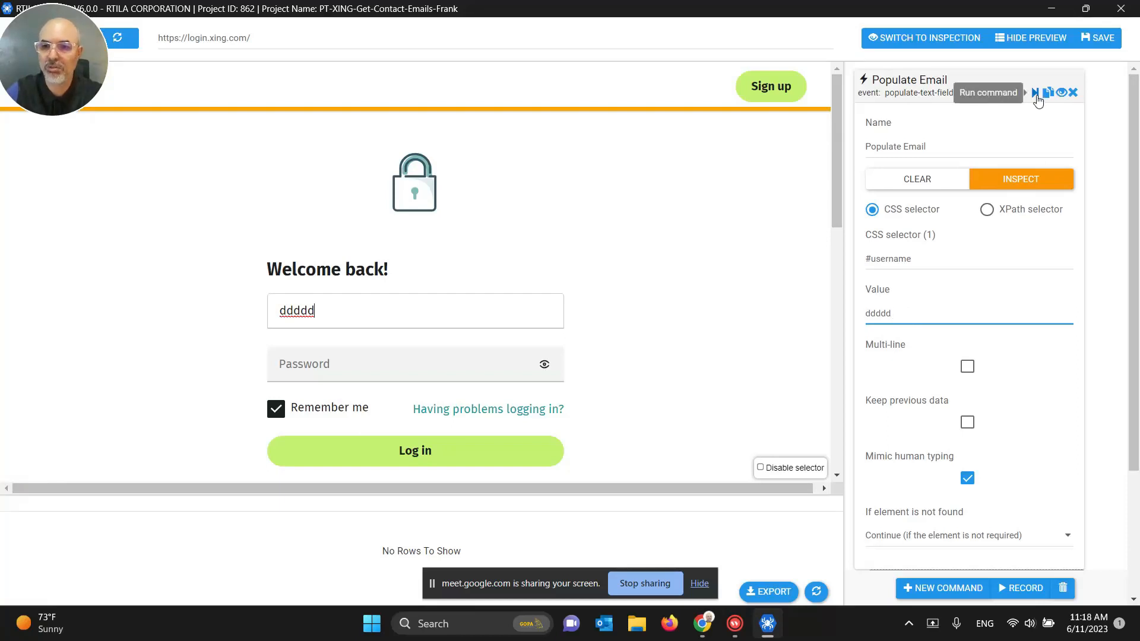
pyautogui.doubleClick(884, 308)
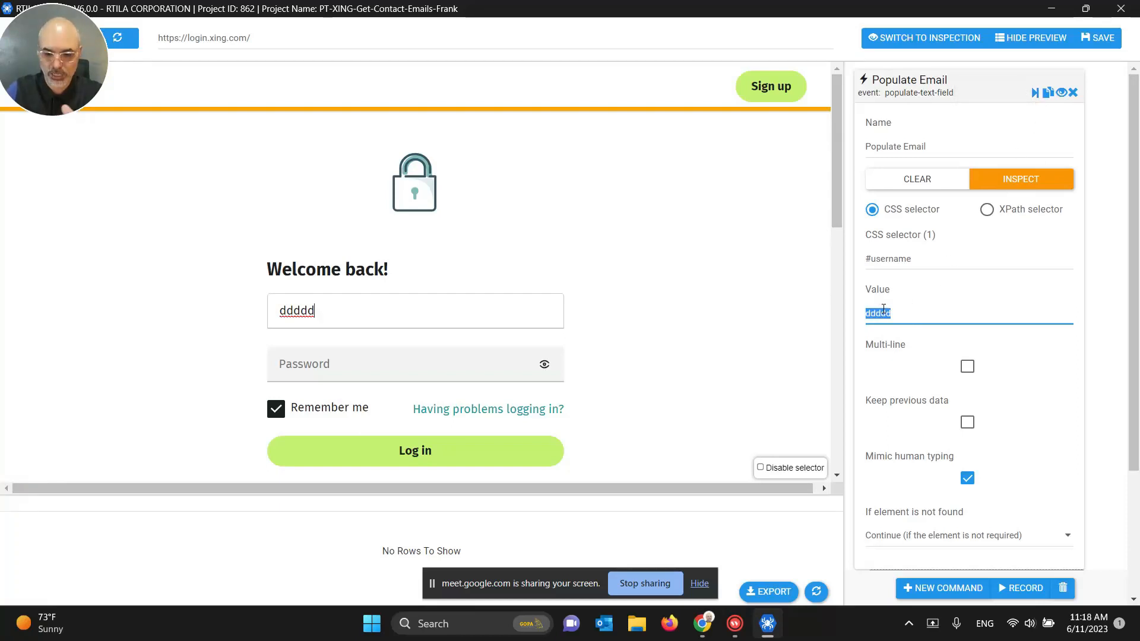
pyautogui.press('BackSpace')
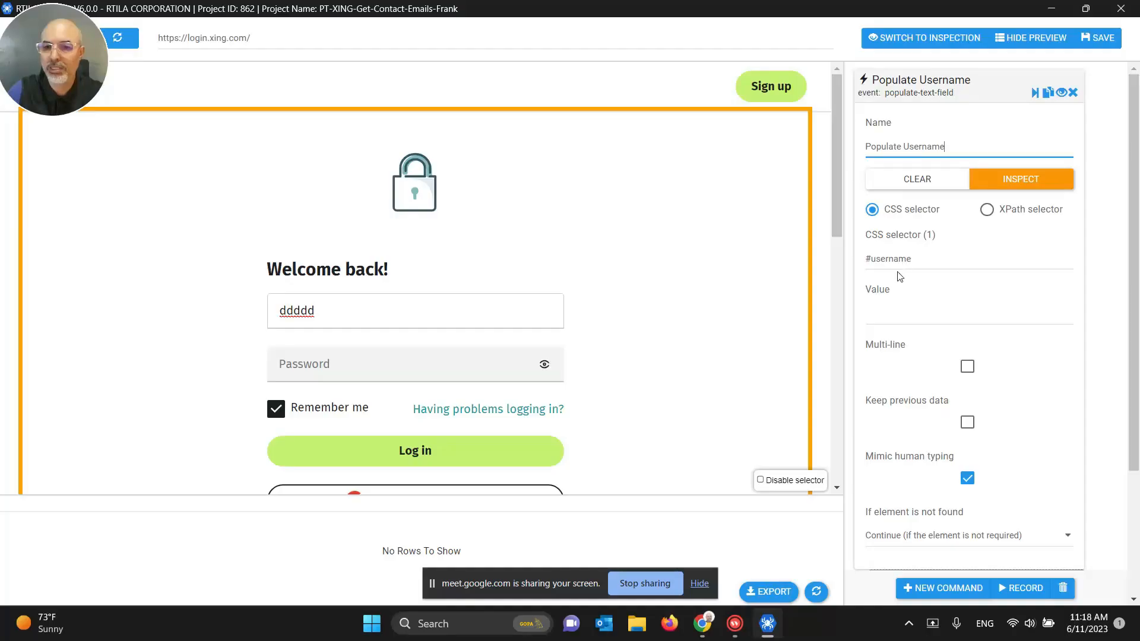
pyautogui.click(895, 258)
pyautogui.click(890, 315)
pyautogui.write('di')
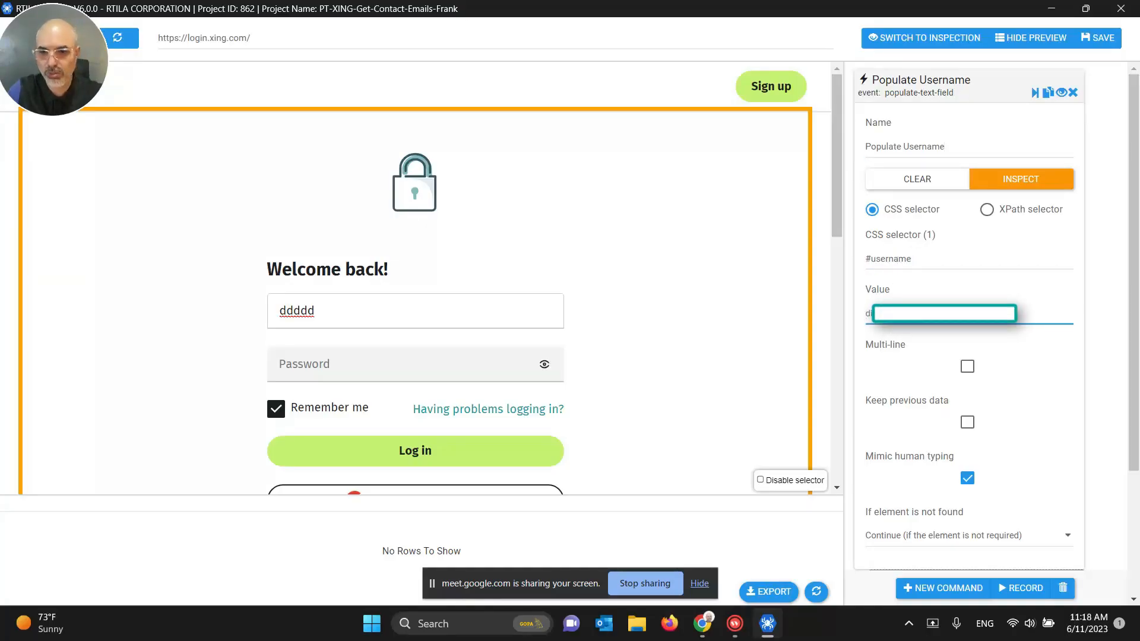
pyautogui.click(1037, 95)
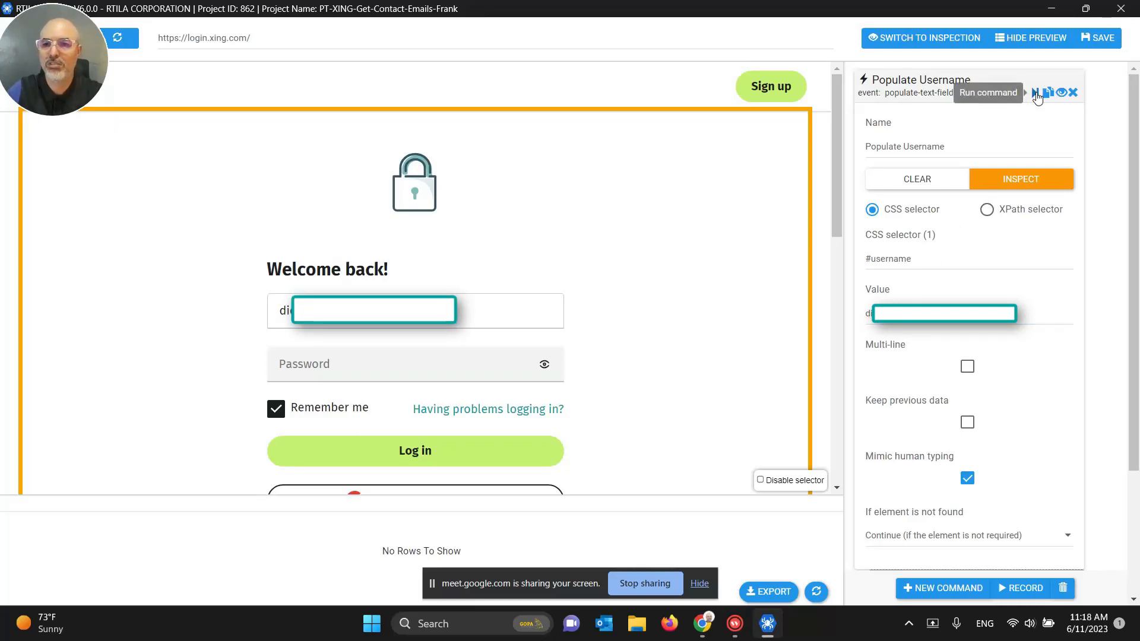
pyautogui.click(1098, 38)
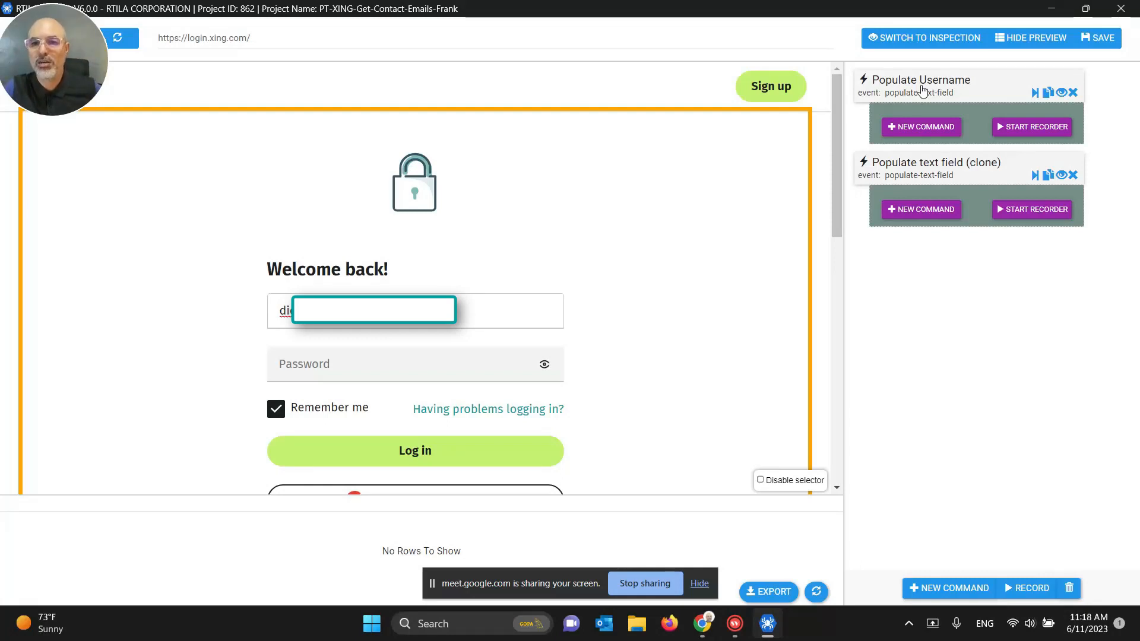
# Step: Point the cloned command at the XING password field, enter the account password, and run it
pyautogui.click(936, 178)
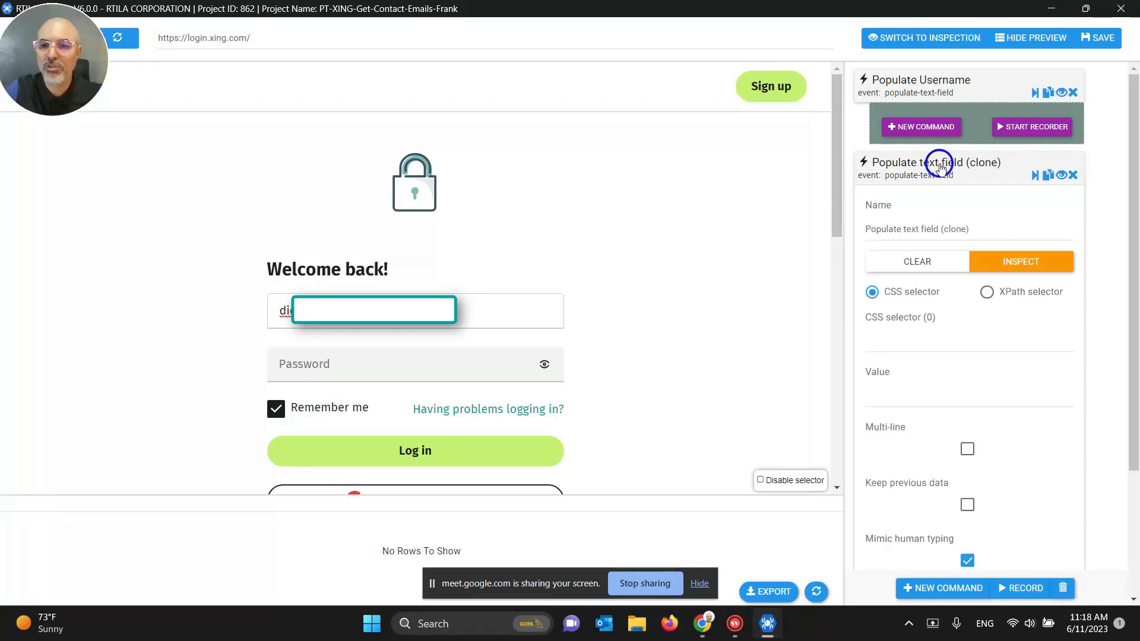
pyautogui.click(892, 343)
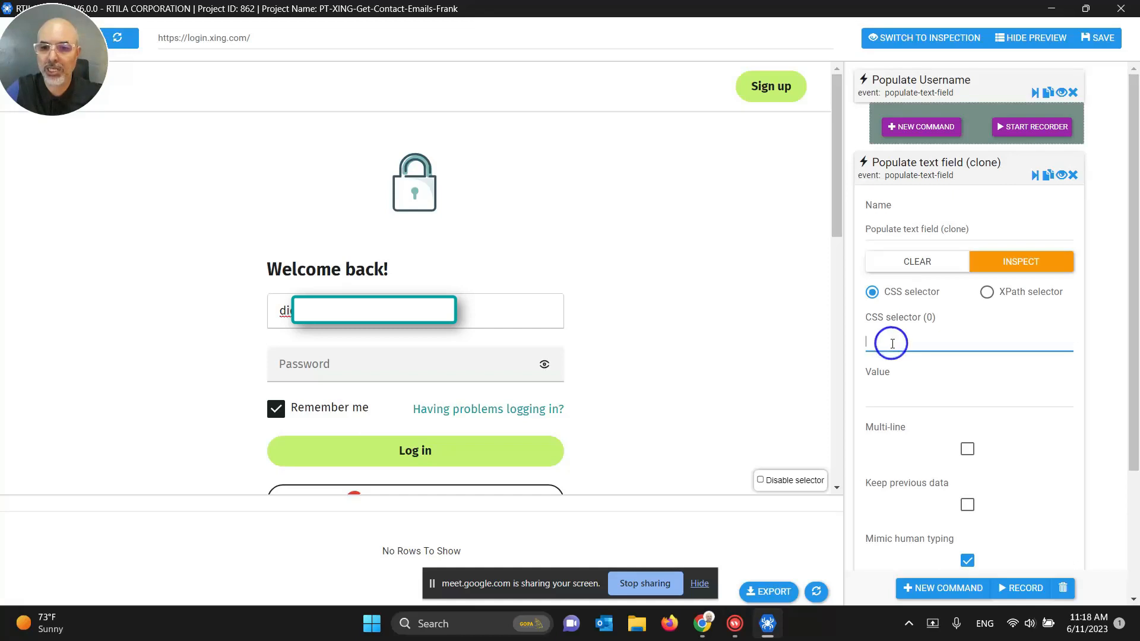
pyautogui.click(320, 370)
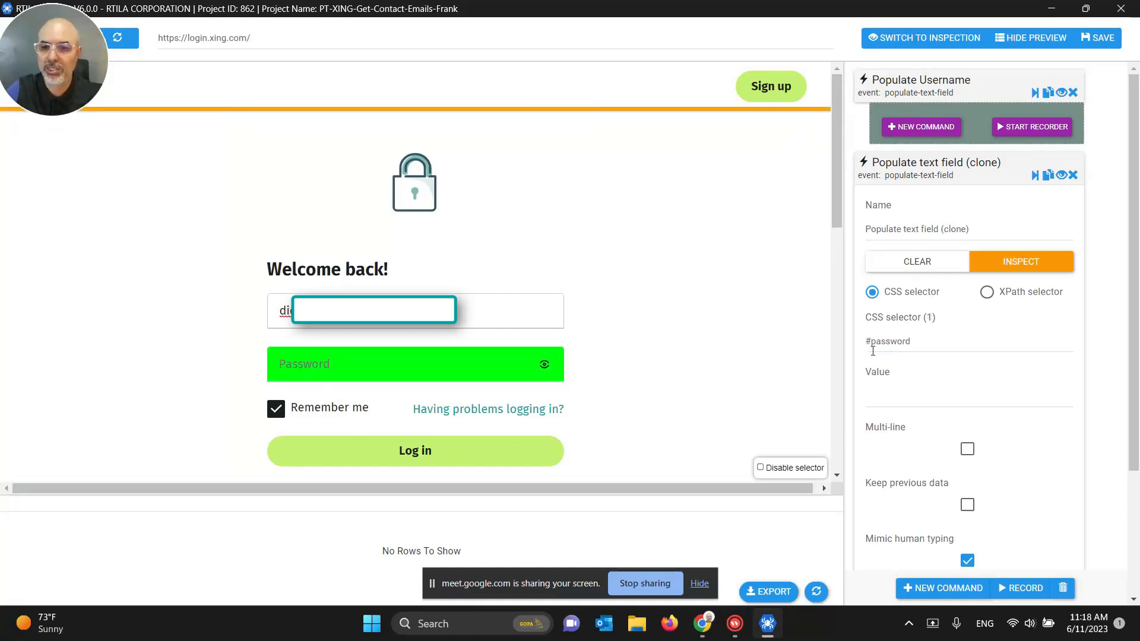
pyautogui.click(910, 399)
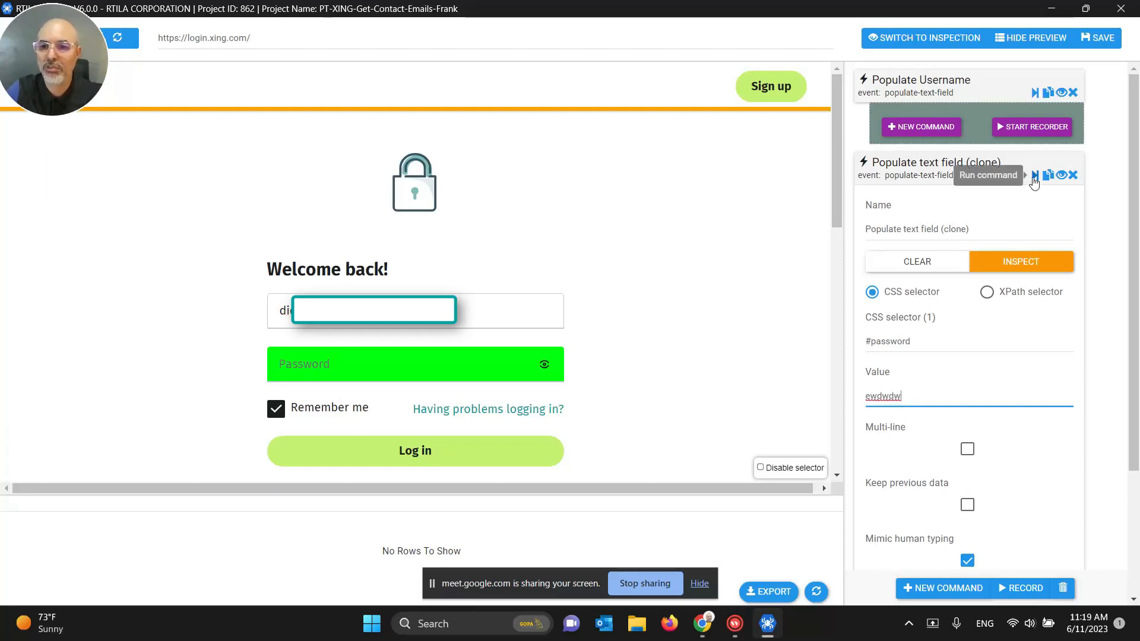
pyautogui.click(1034, 176)
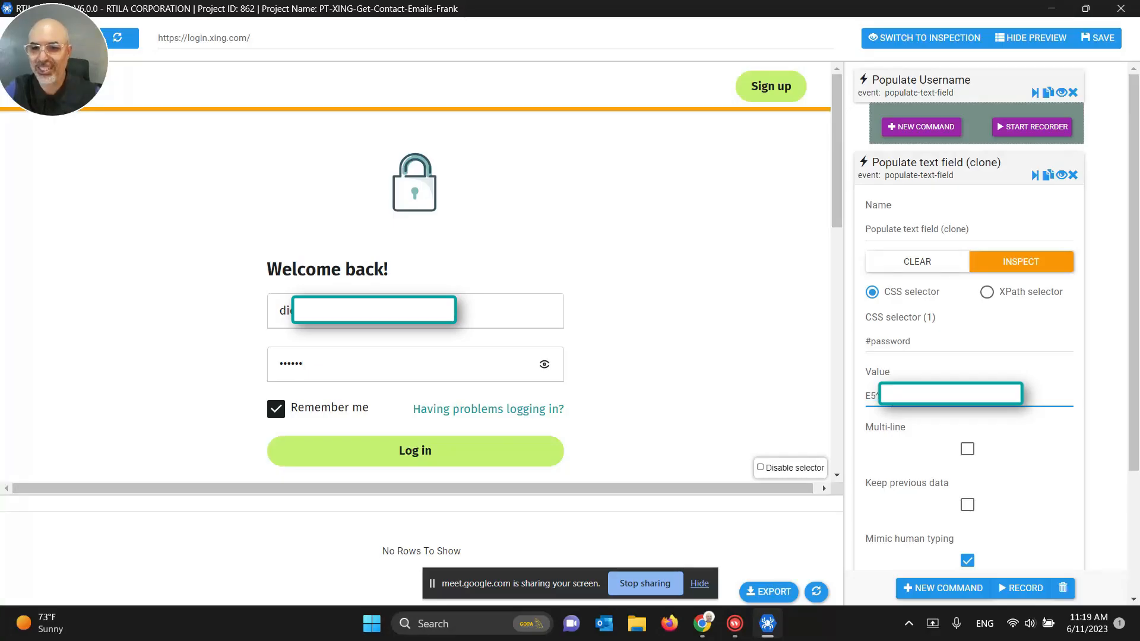
pyautogui.click(1034, 175)
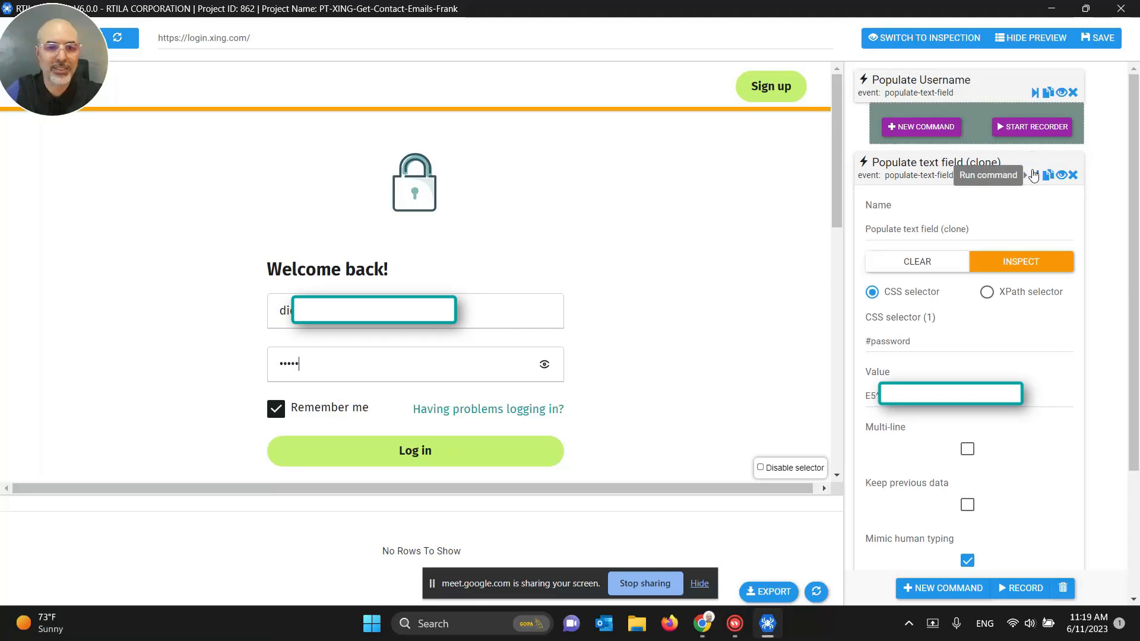
# Step: Rename the clone to Populate Password and collapse its card
pyautogui.click(930, 164)
pyautogui.click(930, 163)
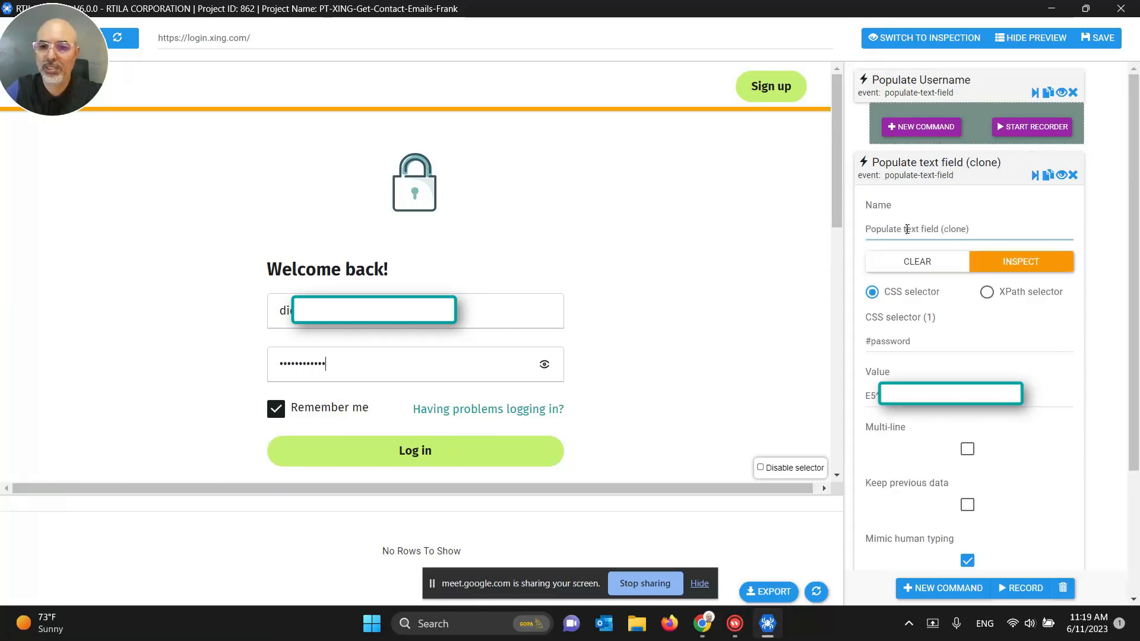
pyautogui.moveTo(904, 229); pyautogui.dragTo(1065, 229)
pyautogui.press('BackSpace')
pyautogui.write('Password')
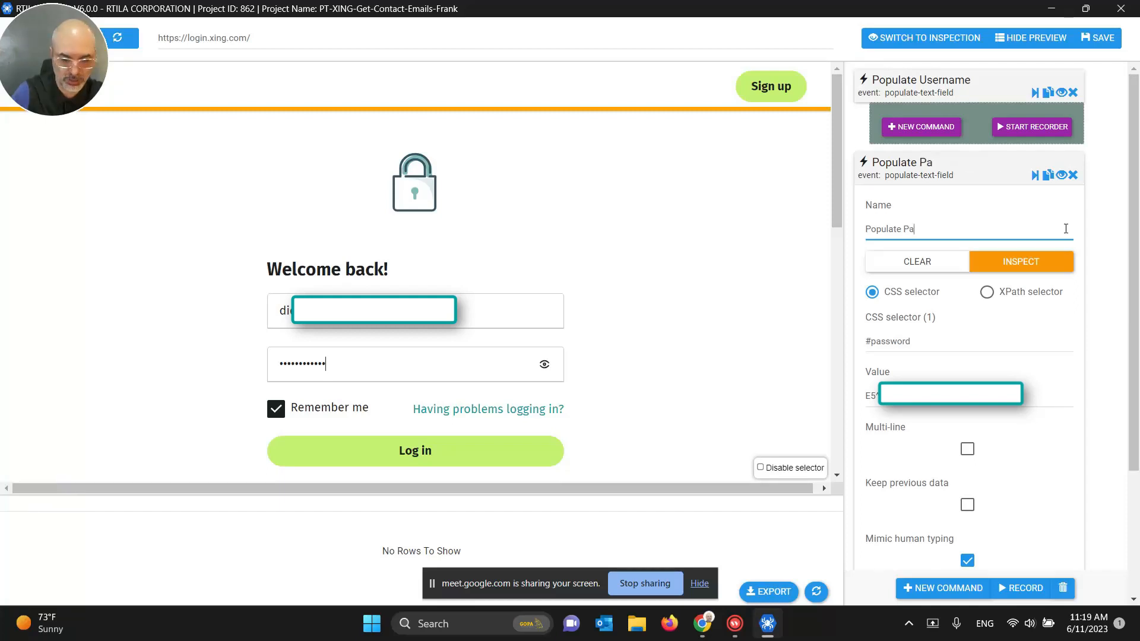
pyautogui.click(915, 167)
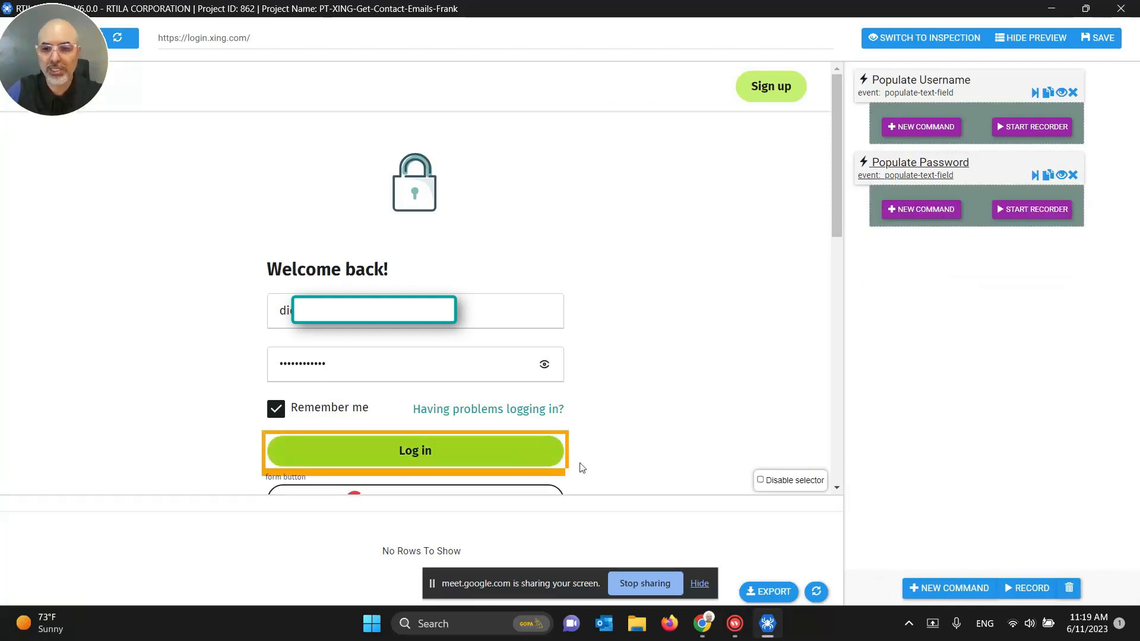
# Step: Add a Click on an element command found by searching 'click'
pyautogui.click(966, 589)
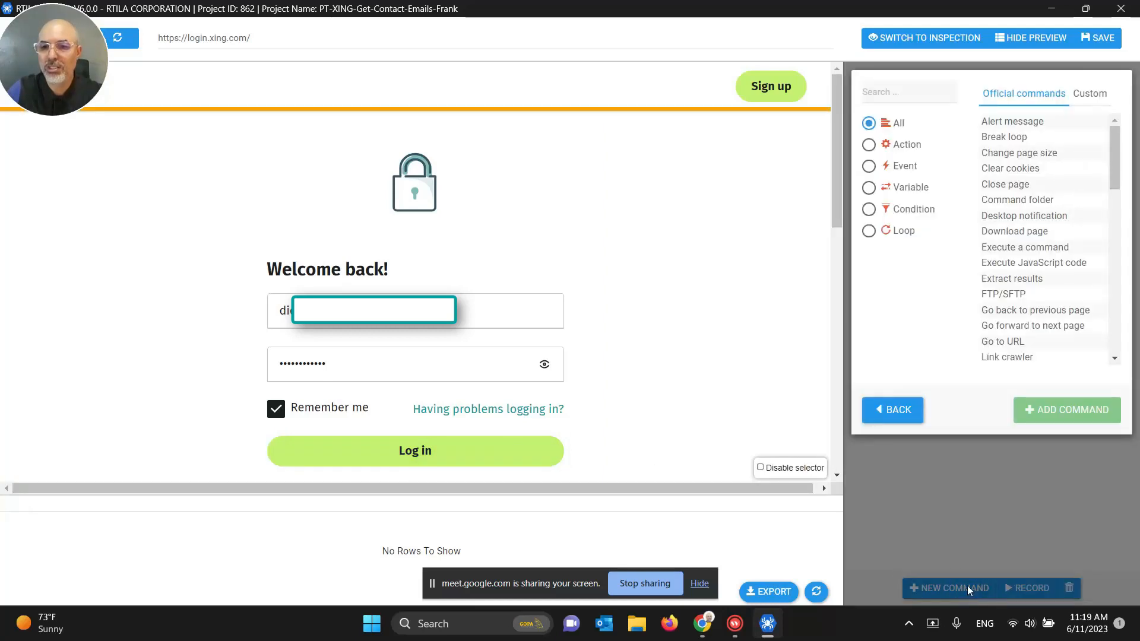
pyautogui.click(921, 90)
pyautogui.write('cli')
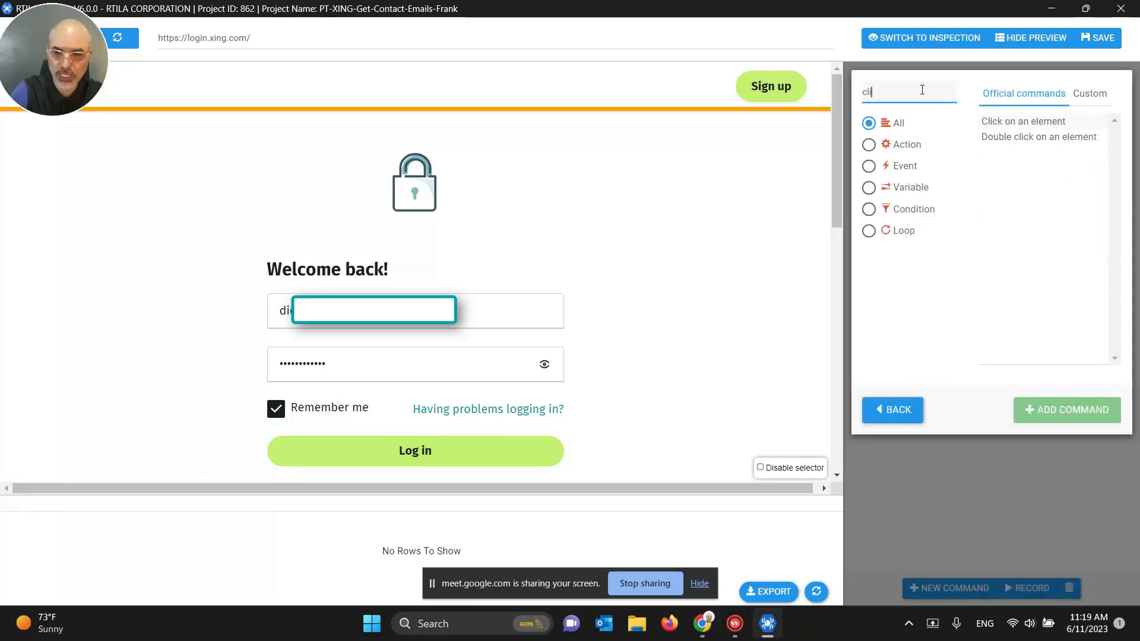
pyautogui.write('ck')
pyautogui.doubleClick(872, 93)
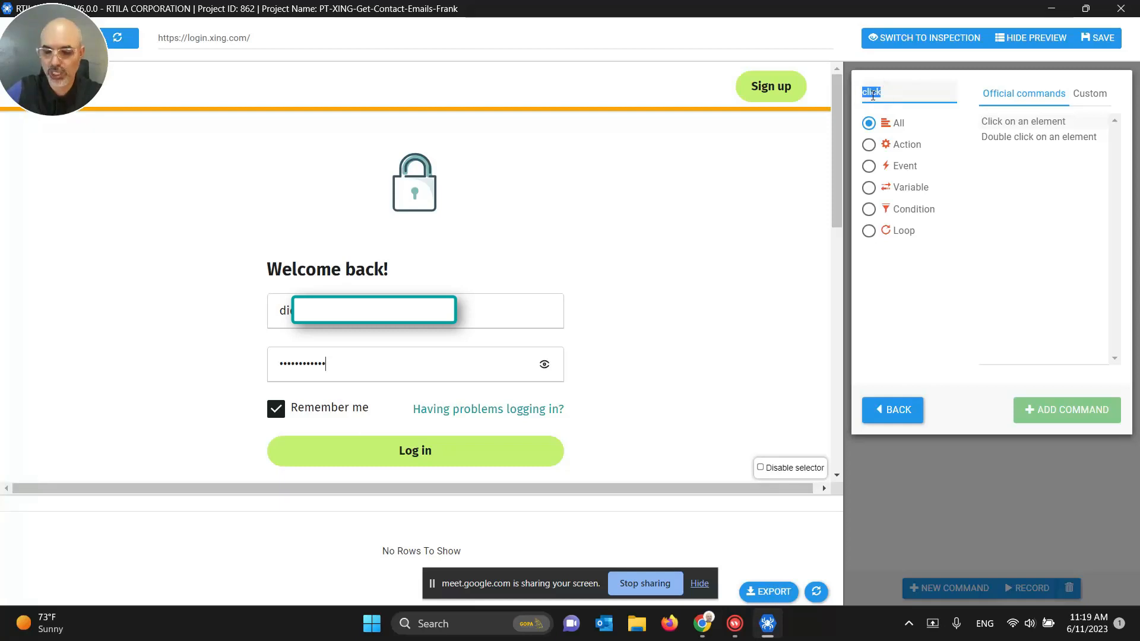
pyautogui.press('BackSpace')
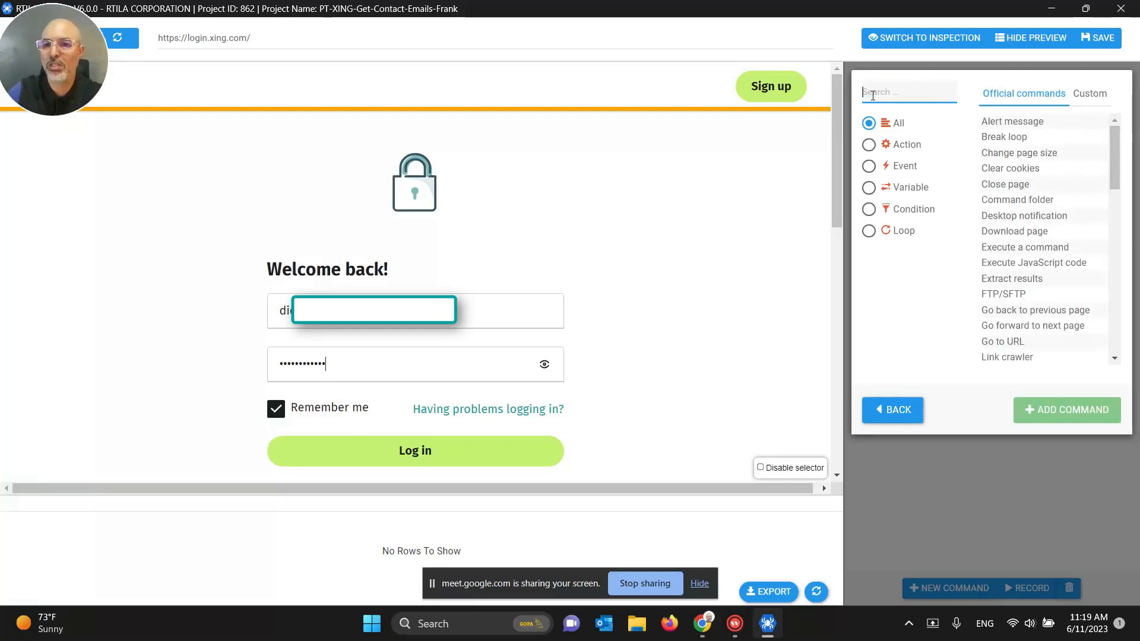
pyautogui.write('click')
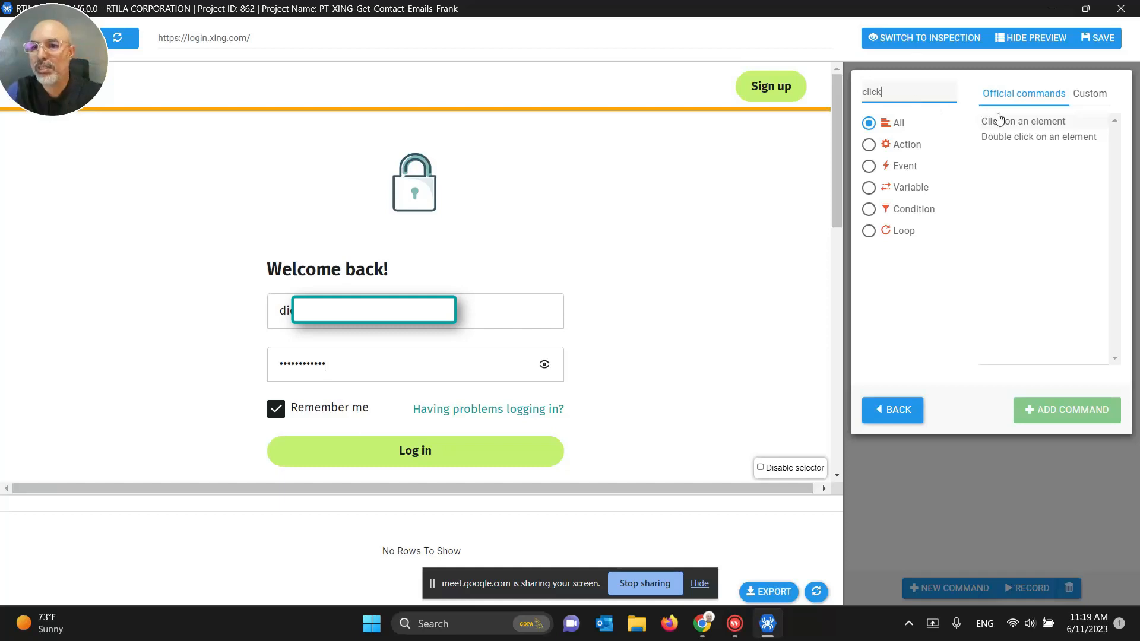
pyautogui.click(999, 120)
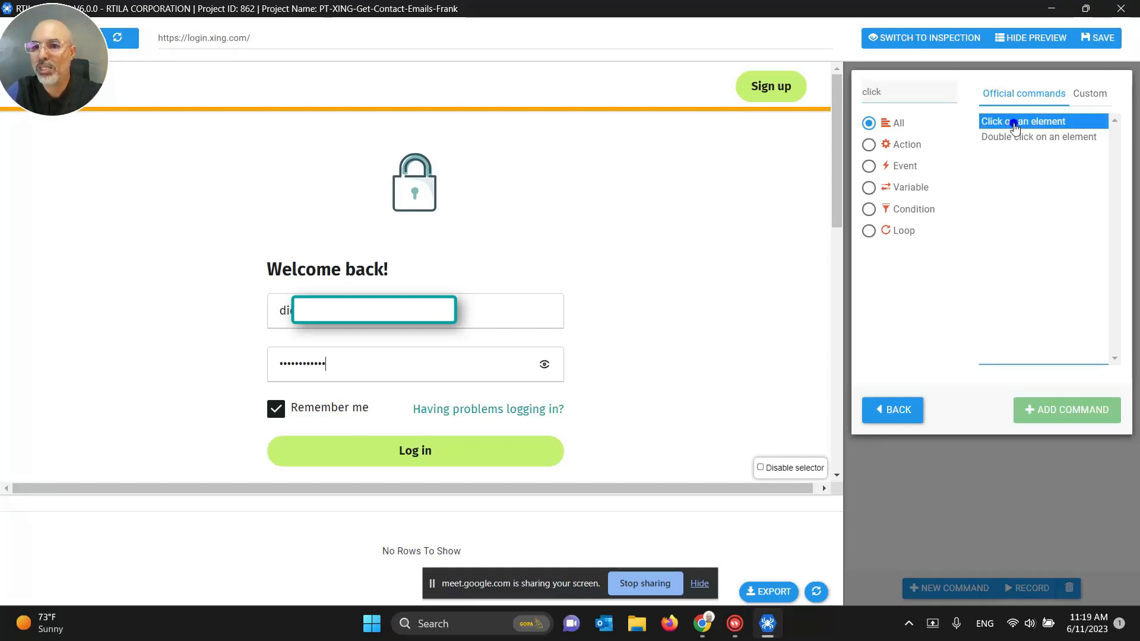
pyautogui.click(1060, 407)
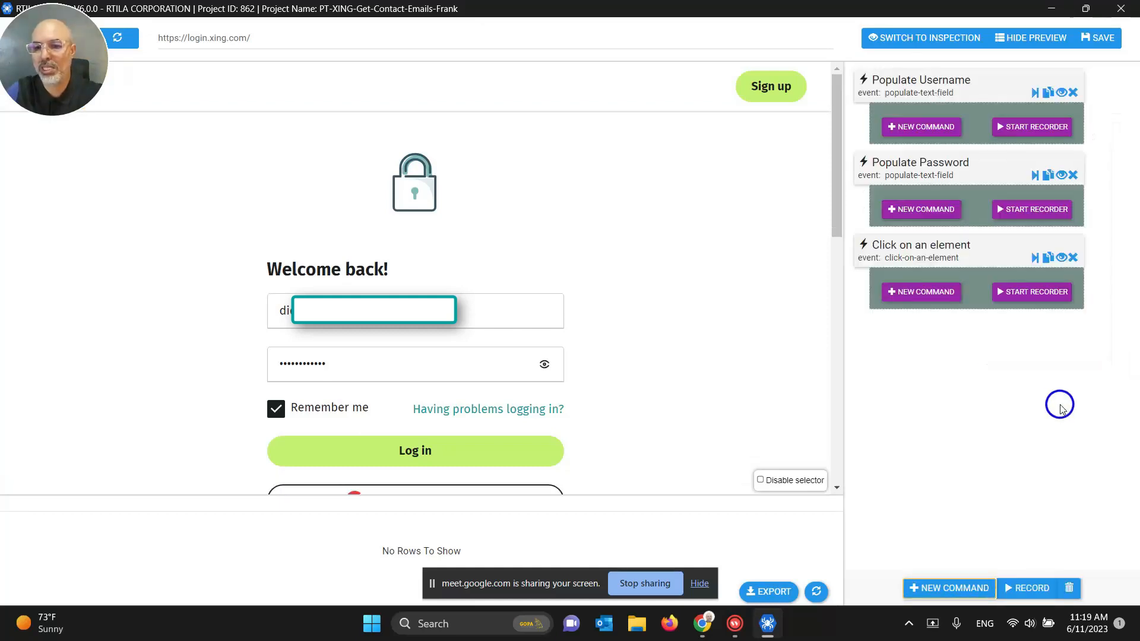
# Step: Rename the click command to 'Click on Log In' and pick the Log in text as target
pyautogui.click(919, 257)
pyautogui.moveTo(900, 316); pyautogui.dragTo(1004, 314)
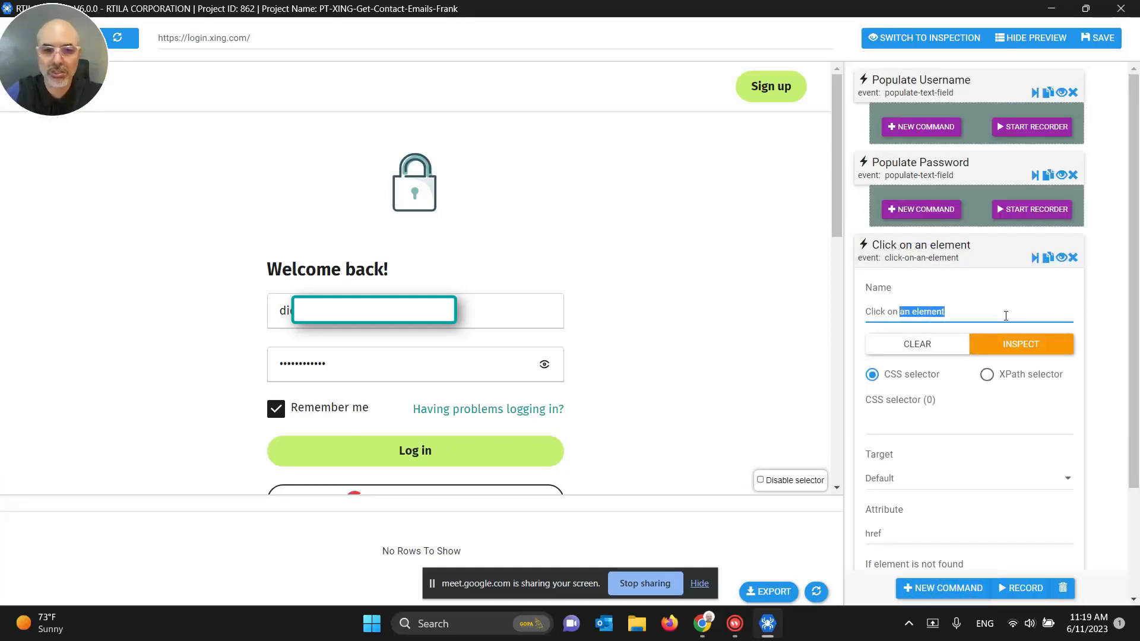
pyautogui.write('Log I')
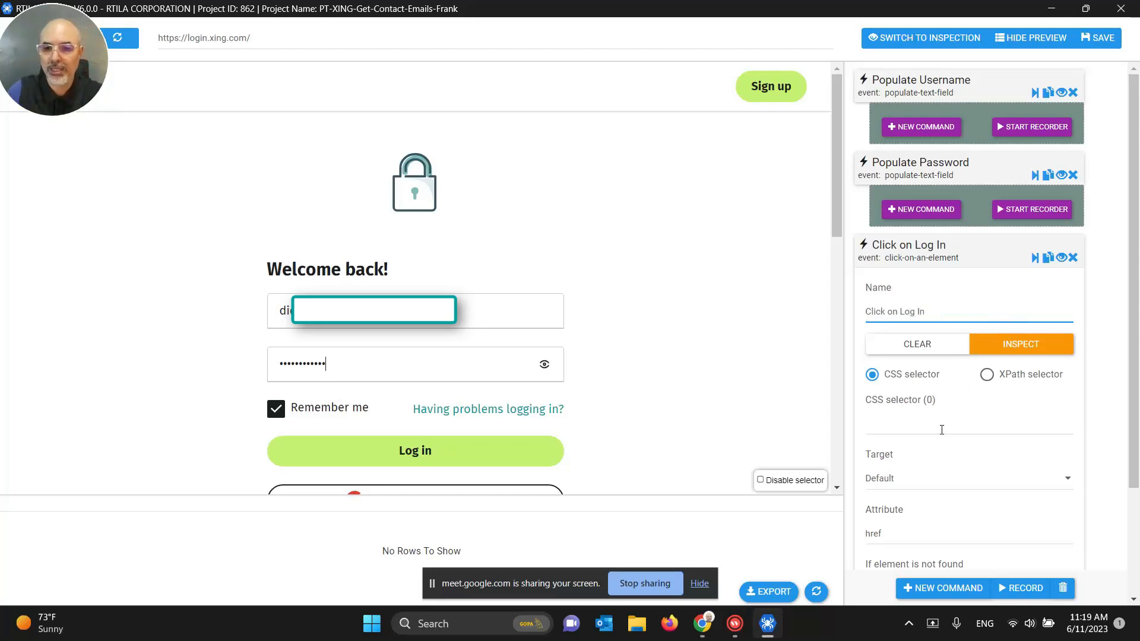
pyautogui.click(939, 423)
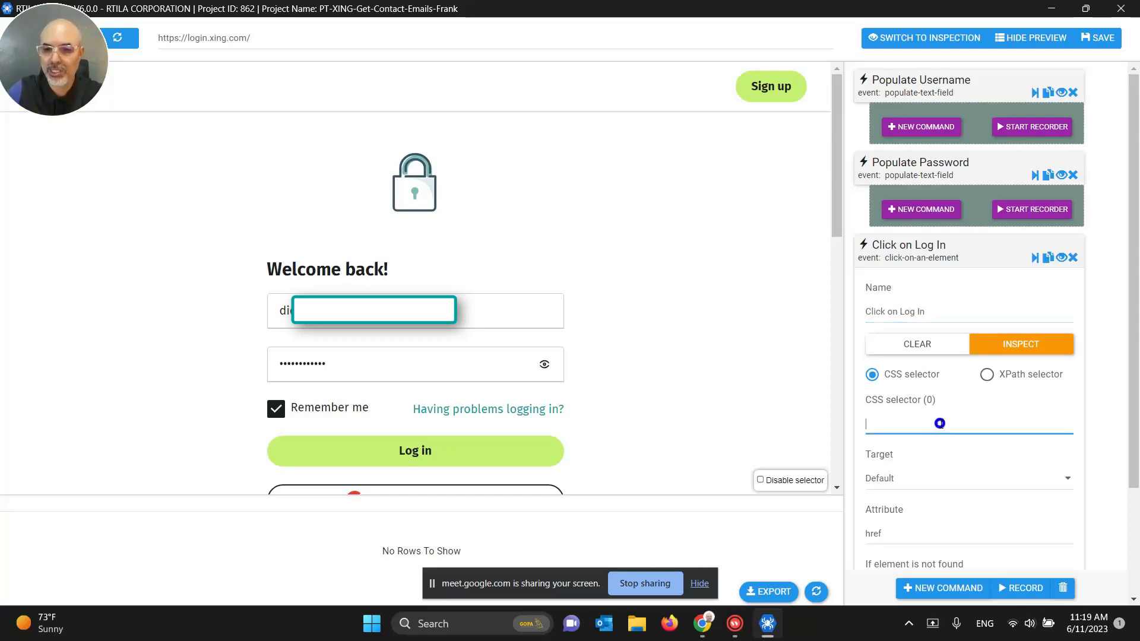
pyautogui.click(417, 452)
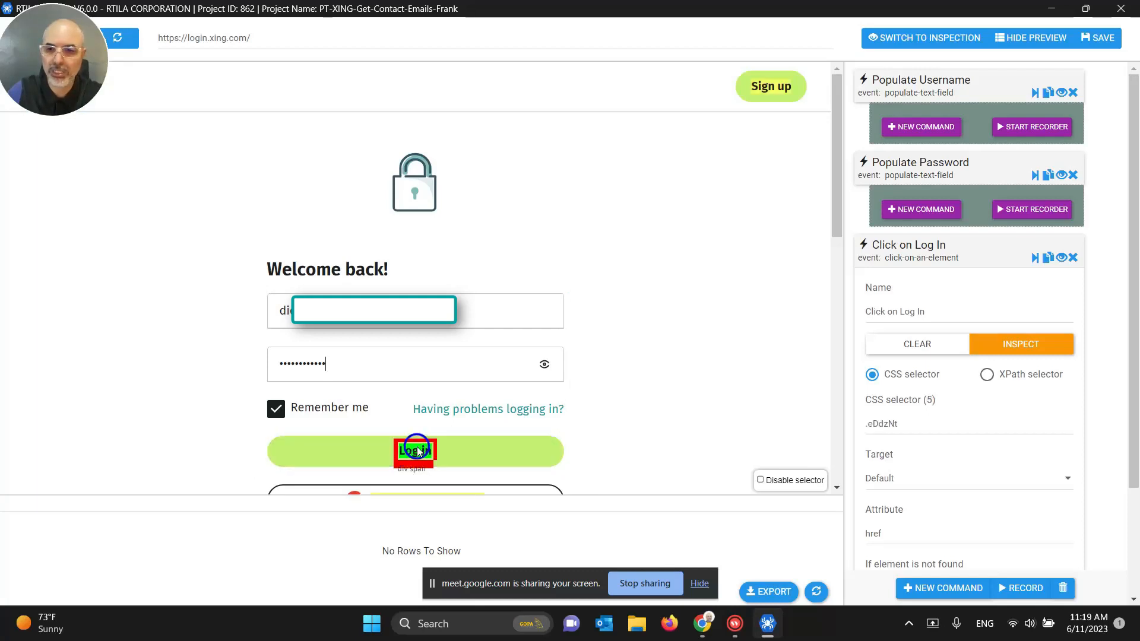
# Step: Re-target the whole Log in button, excluding Continue with Google, giving selector .erMSDu
pyautogui.doubleClick(887, 425)
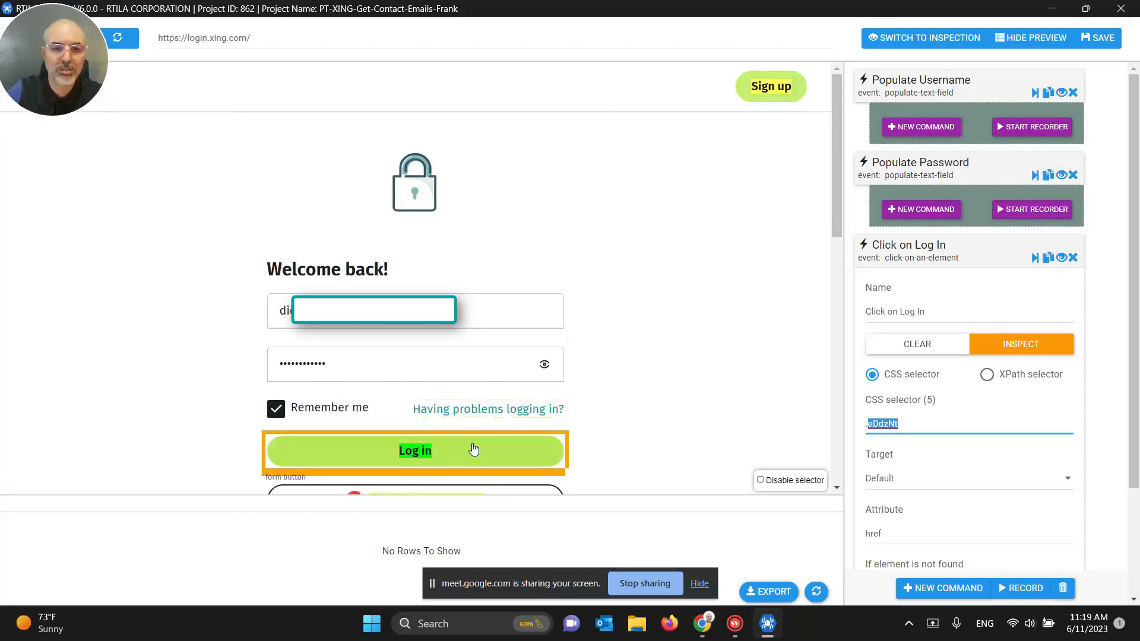
pyautogui.scroll(-4, 646, 335)
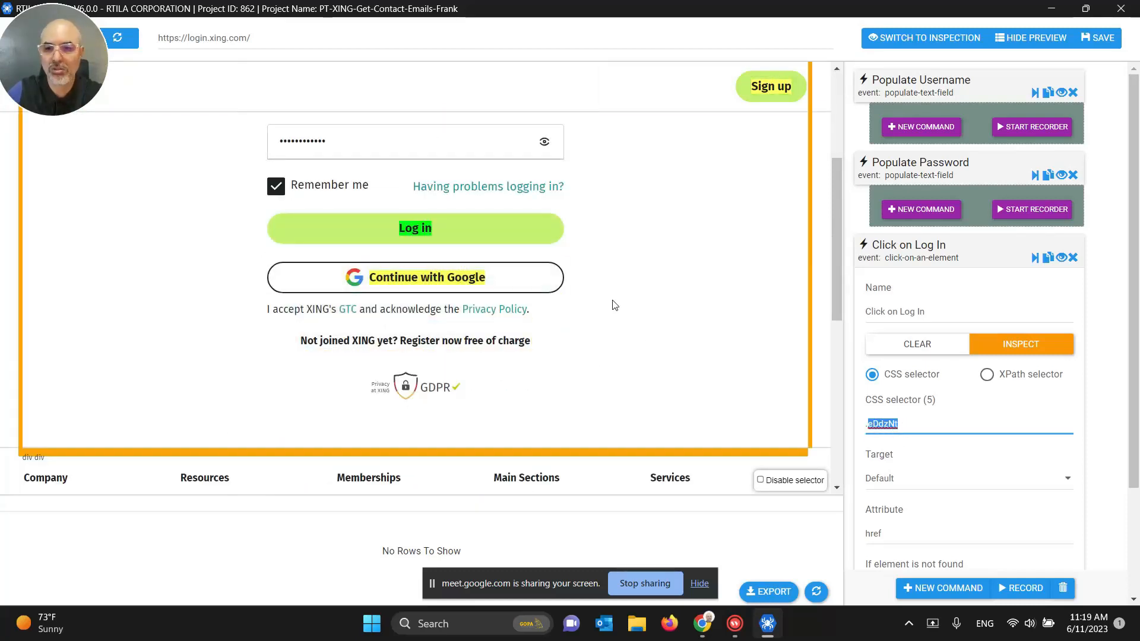
pyautogui.tripleClick(896, 424)
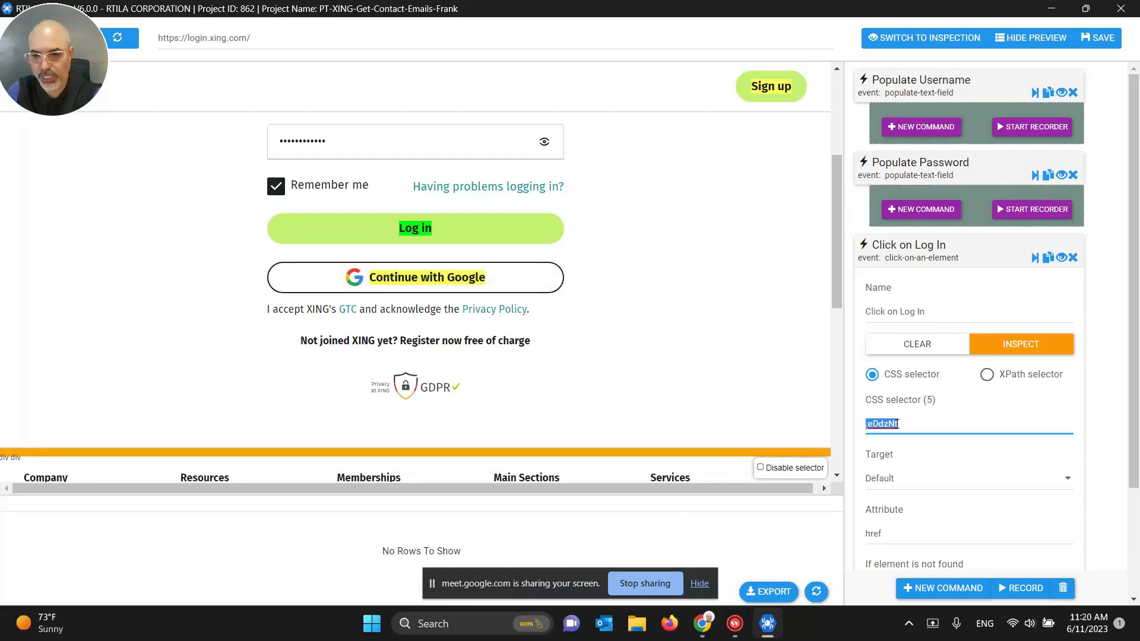
pyautogui.press('BackSpace')
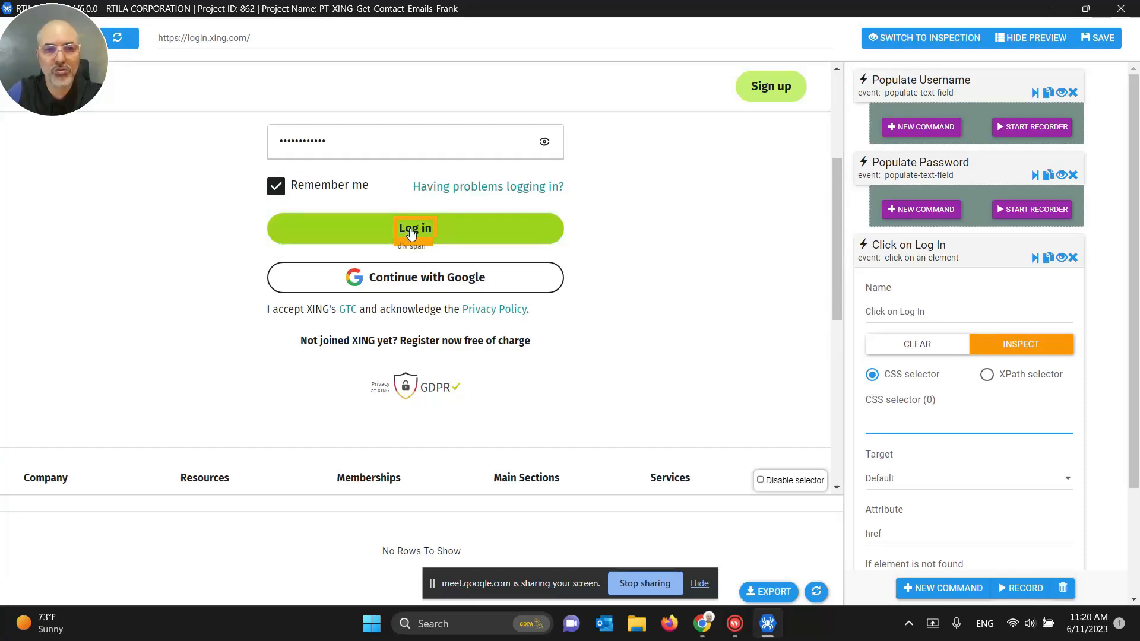
pyautogui.click(318, 227)
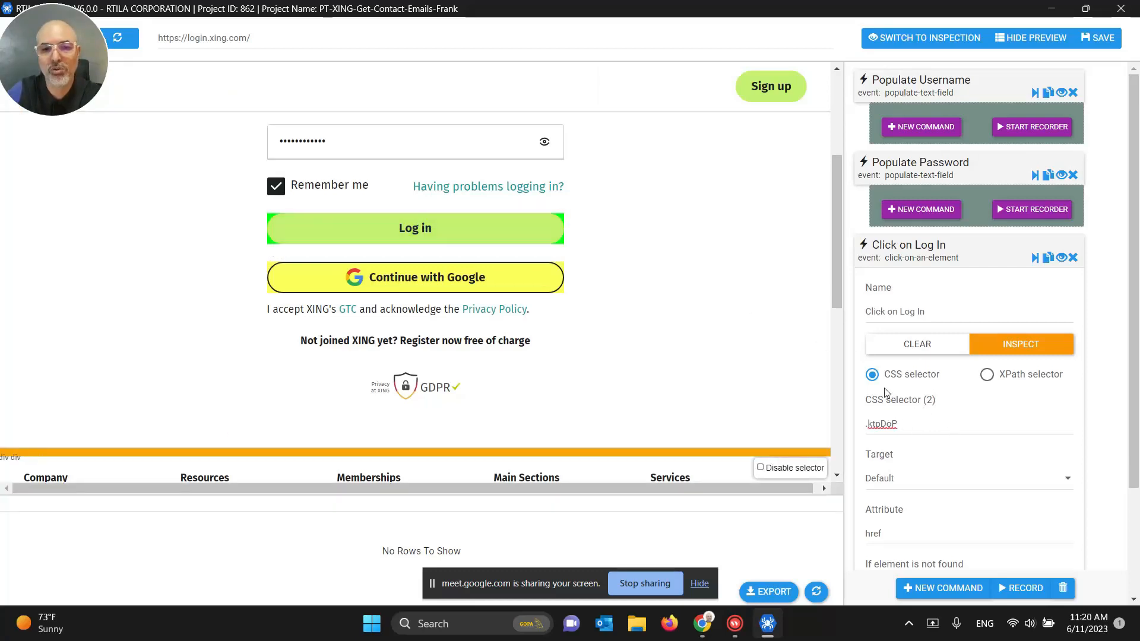
pyautogui.click(269, 271)
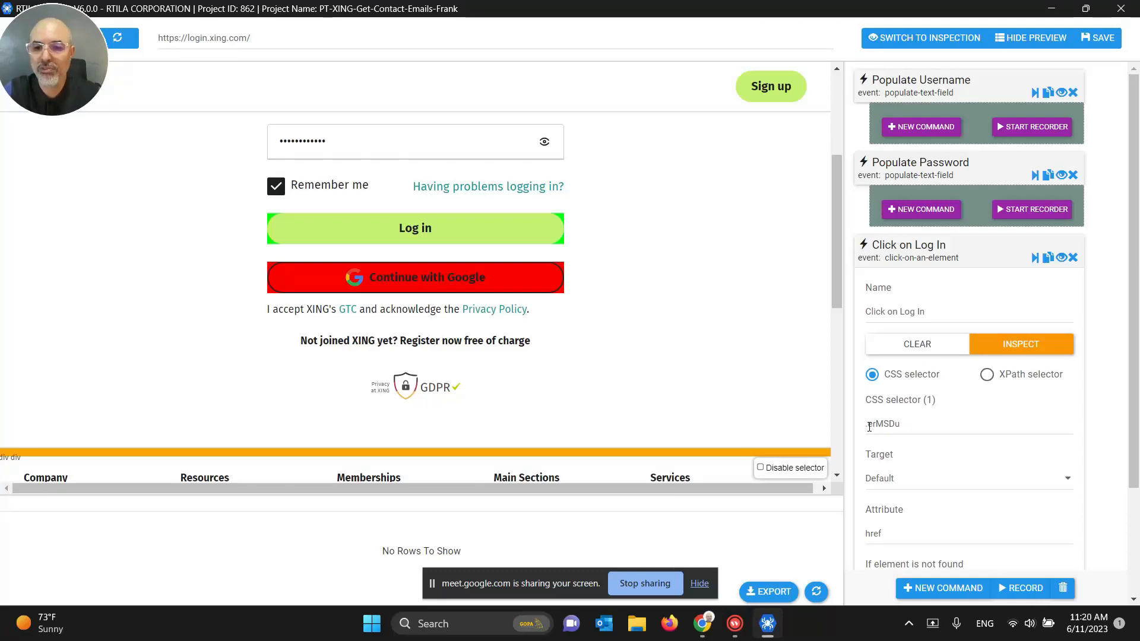
pyautogui.moveTo(869, 427); pyautogui.dragTo(903, 426)
pyautogui.click(909, 427)
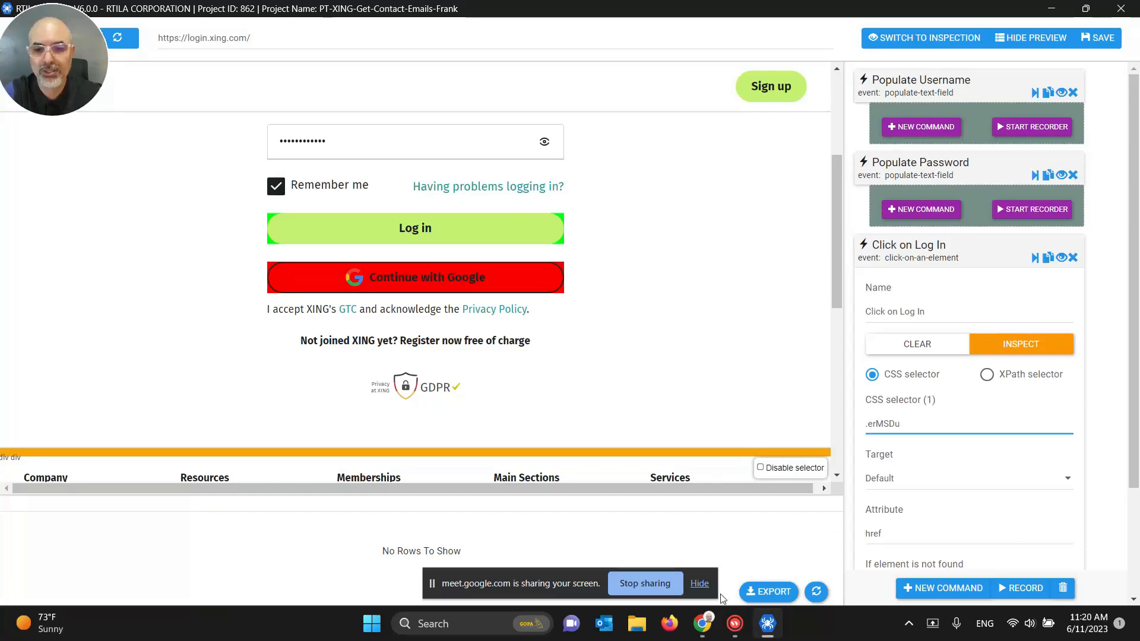
# Step: In Chrome, dismiss the password popup and log out of XING from the profile menu
pyautogui.moveTo(705, 604)
pyautogui.click(621, 552)
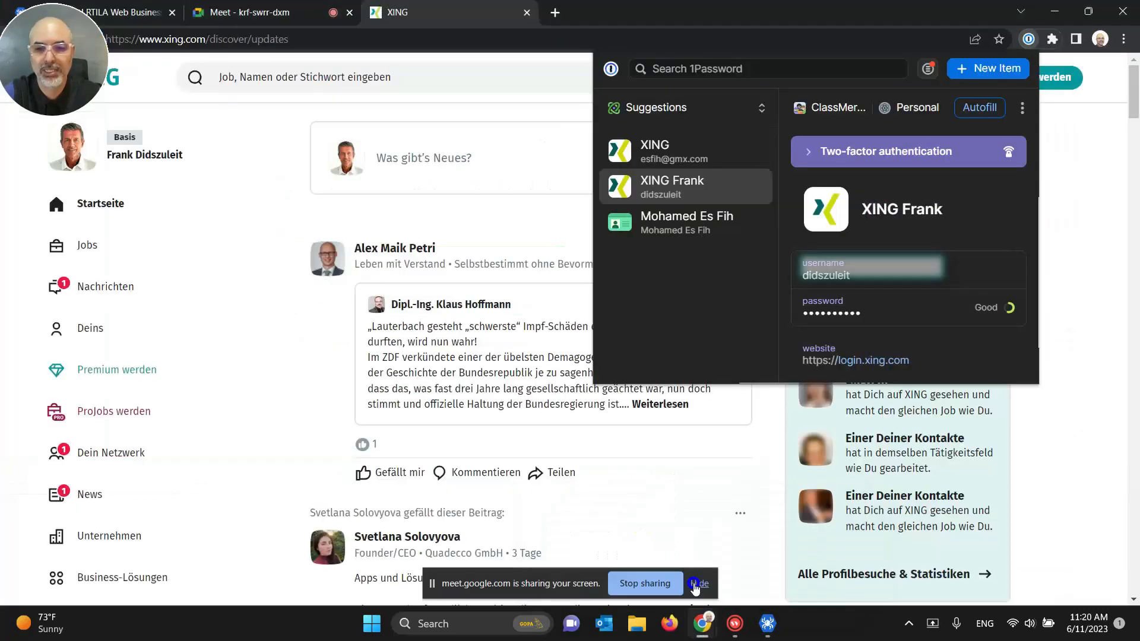
pyautogui.click(1066, 152)
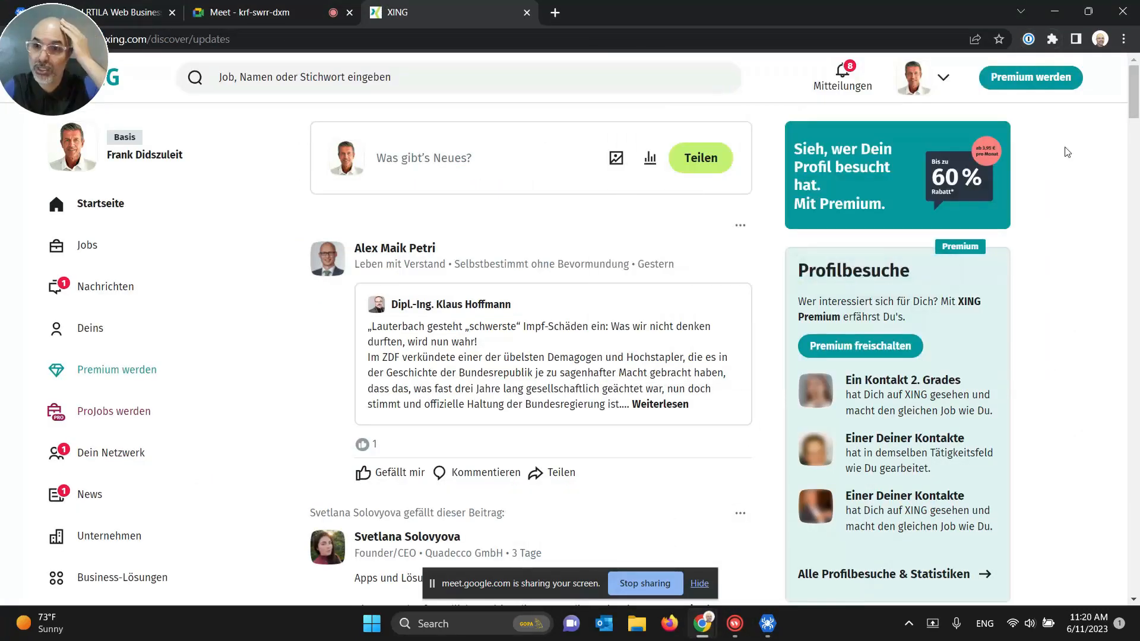
pyautogui.click(940, 83)
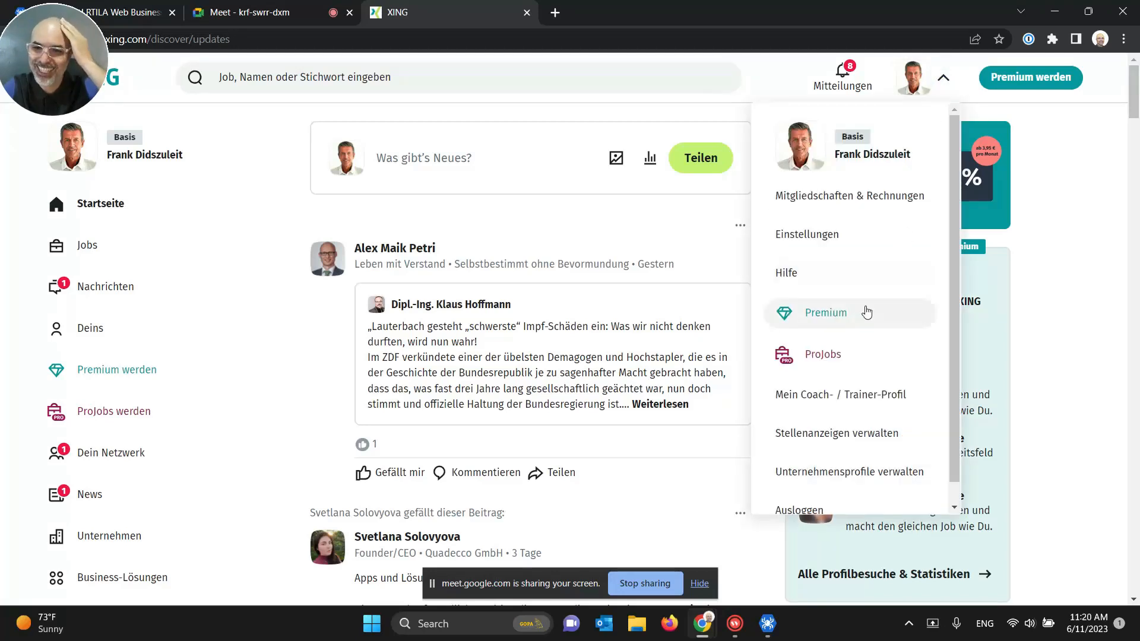
pyautogui.scroll(-1, 863, 312)
pyautogui.click(831, 481)
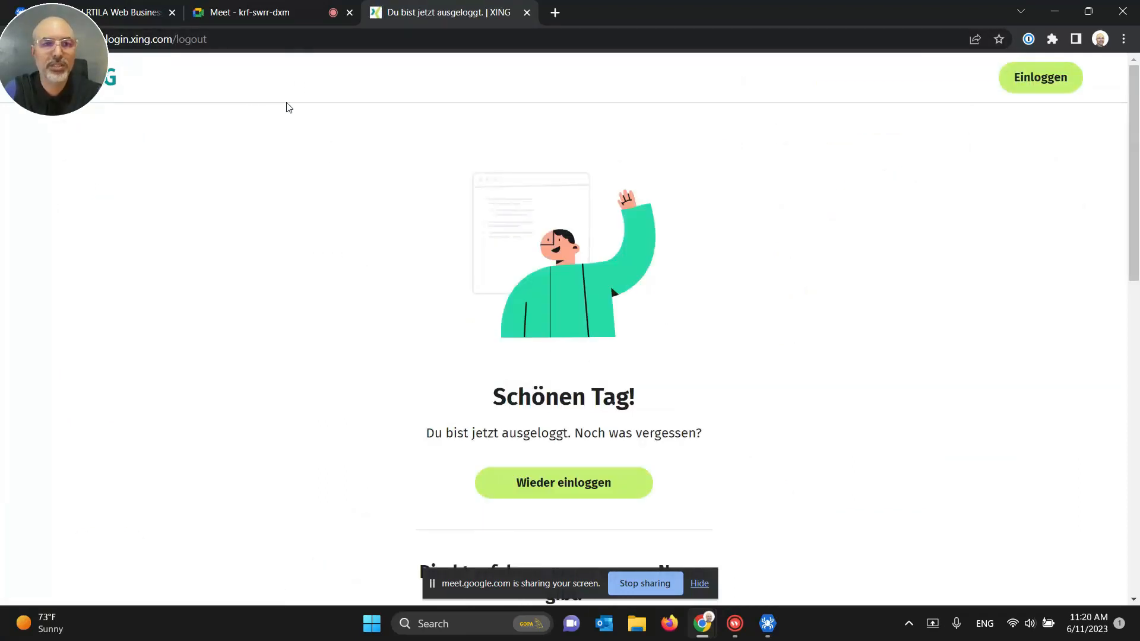
# Step: Load login.xing.com in the address bar and dismiss the autofill suggestion
pyautogui.doubleClick(266, 42)
pyautogui.press('BackSpace')
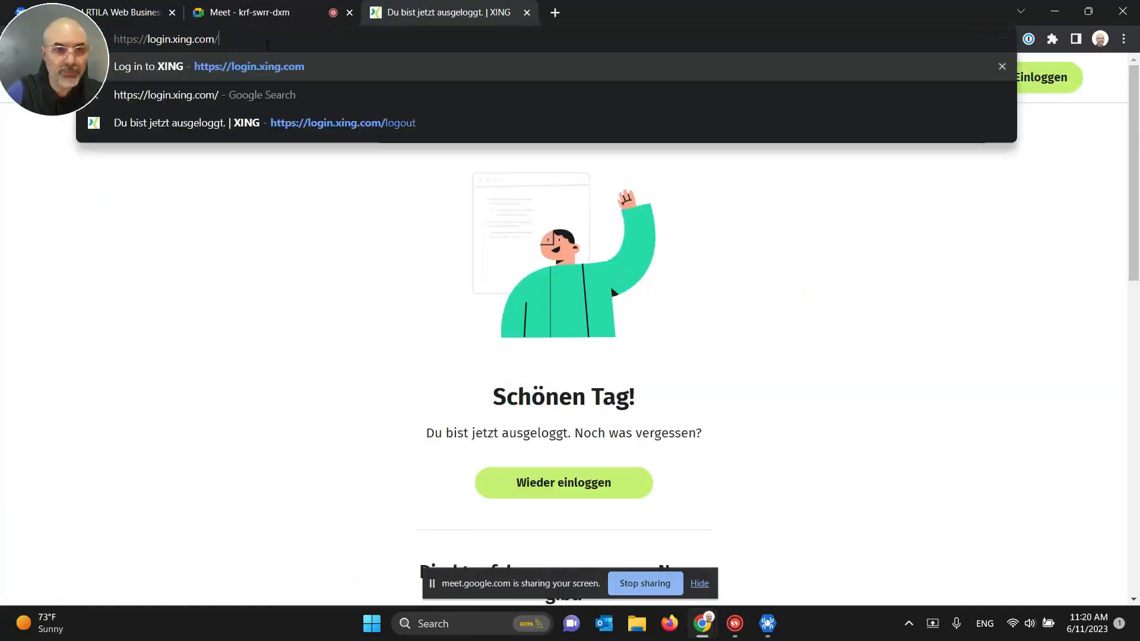
pyautogui.press('Return')
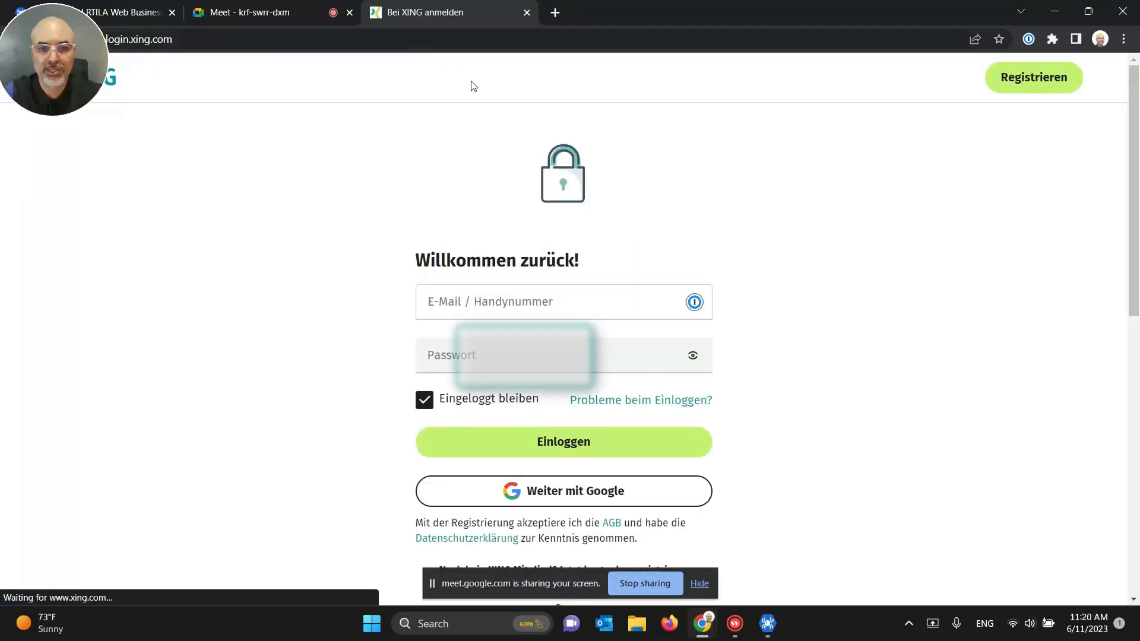
pyautogui.click(850, 327)
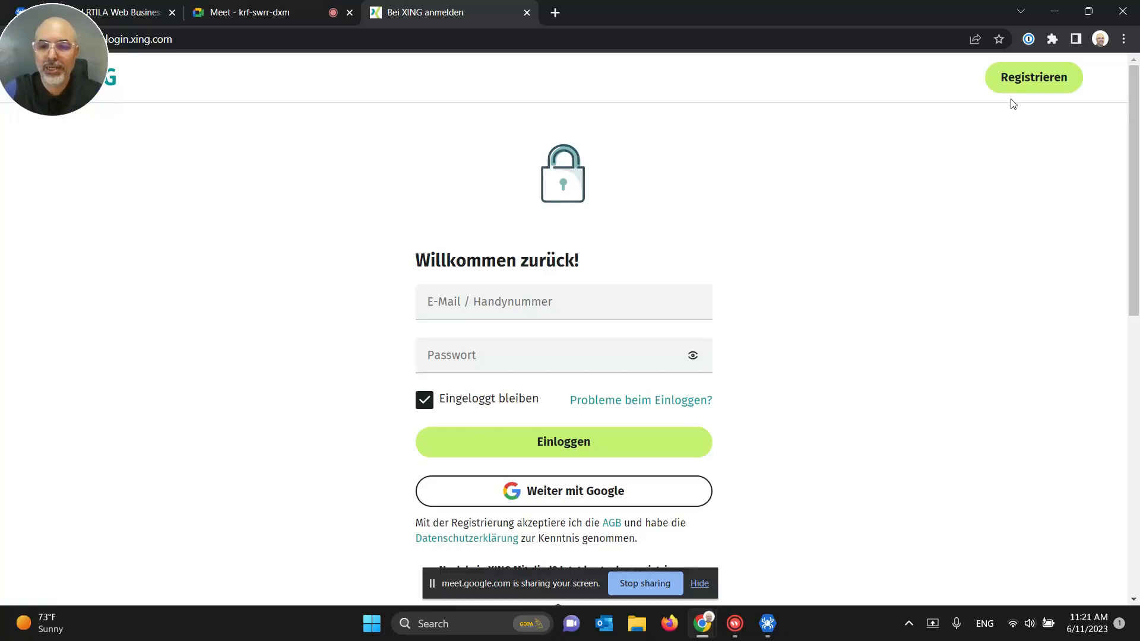
pyautogui.click(1051, 42)
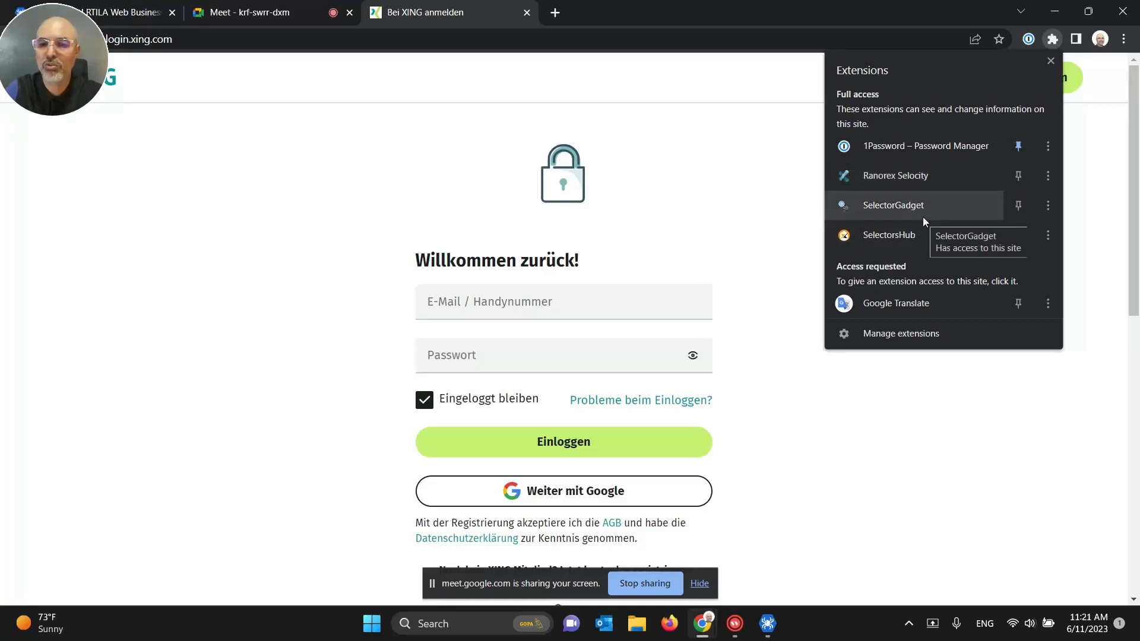
pyautogui.click(900, 466)
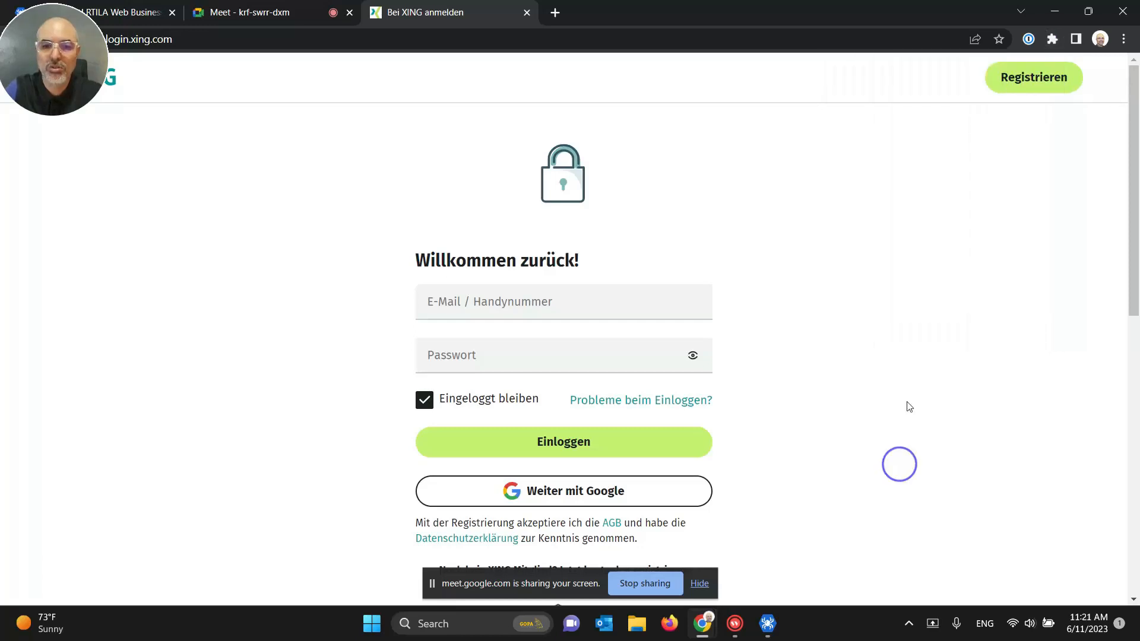
# Step: Inspect the Einloggen button and open the Ranorex Selocity panel in DevTools
pyautogui.rightClick(521, 446)
pyautogui.click(558, 429)
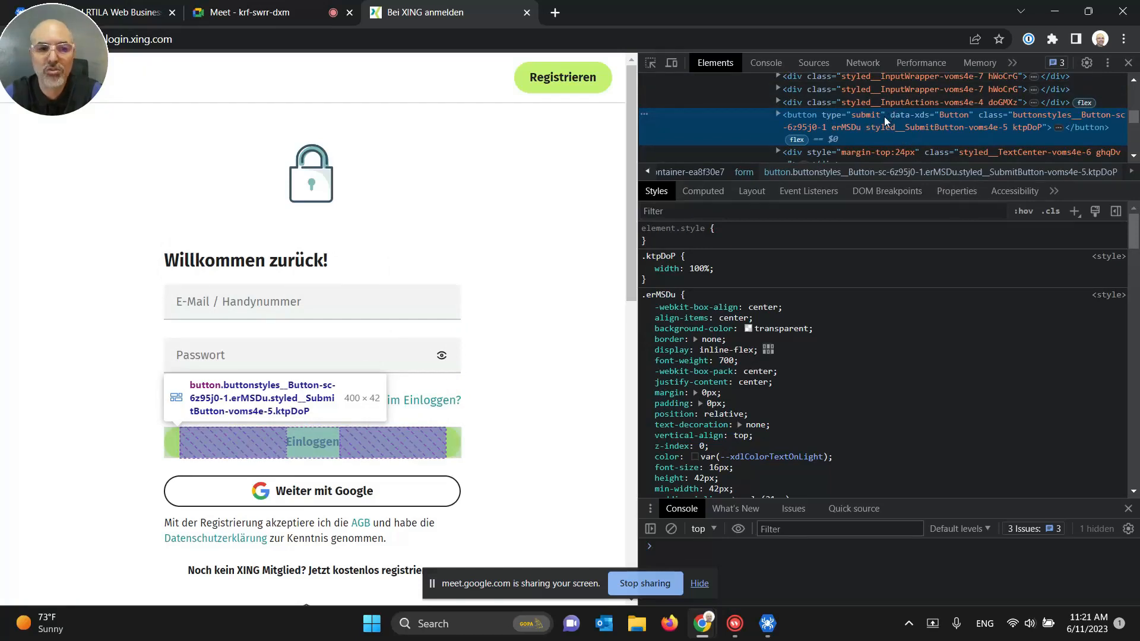
pyautogui.click(1053, 192)
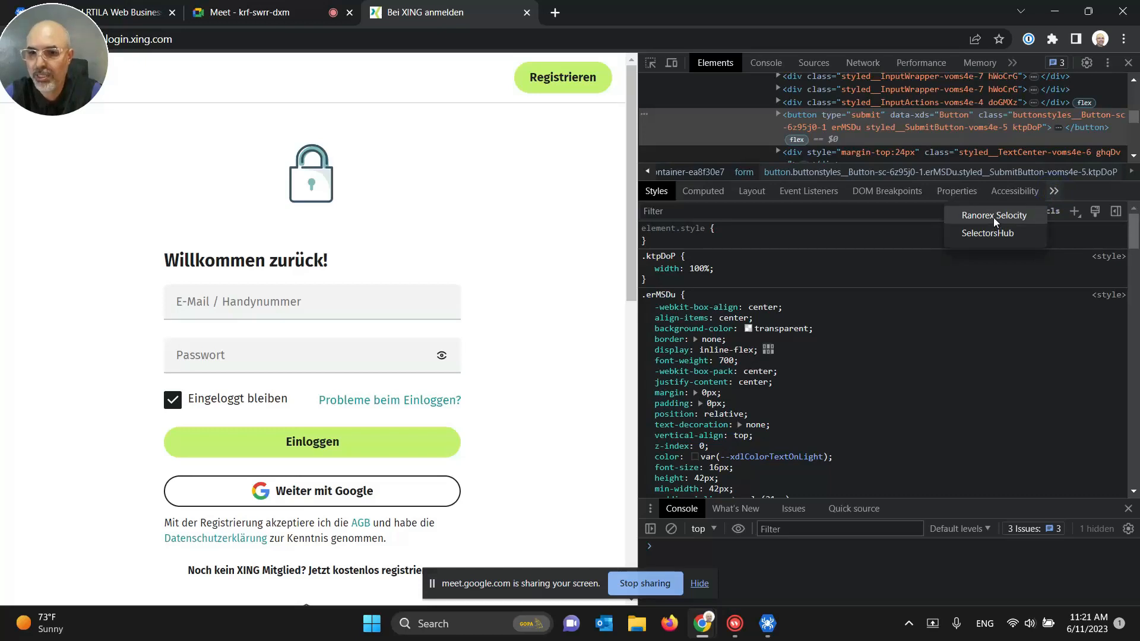
pyautogui.click(992, 217)
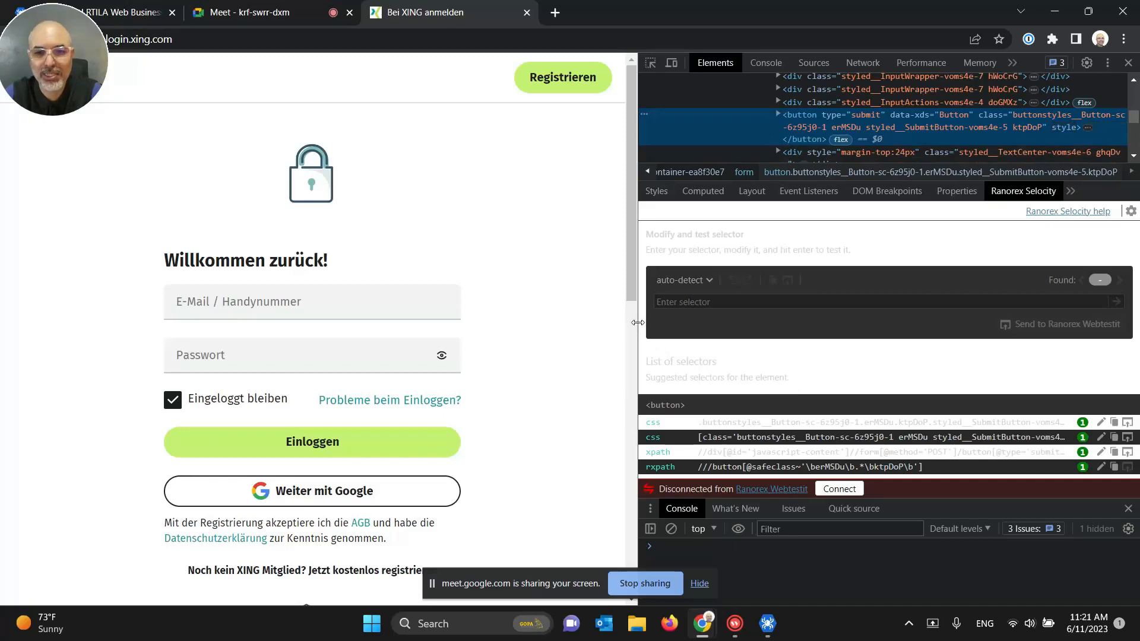
# Step: Copy the login button's full markup from its Edit as HTML view
pyautogui.moveTo(638, 324); pyautogui.dragTo(697, 318)
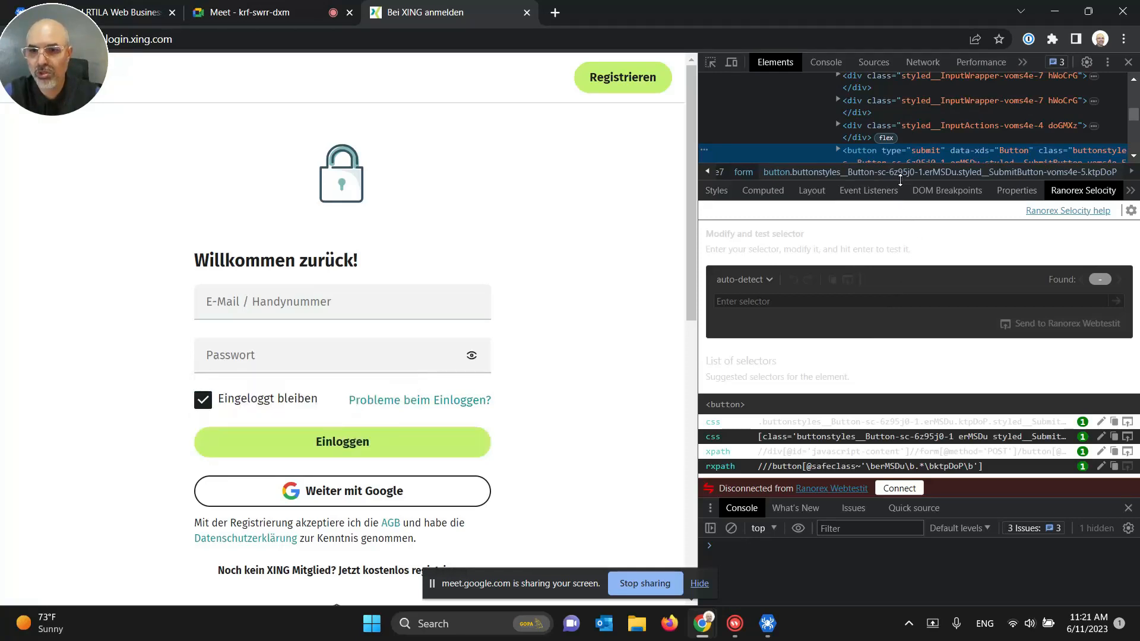
pyautogui.moveTo(903, 182); pyautogui.dragTo(903, 266)
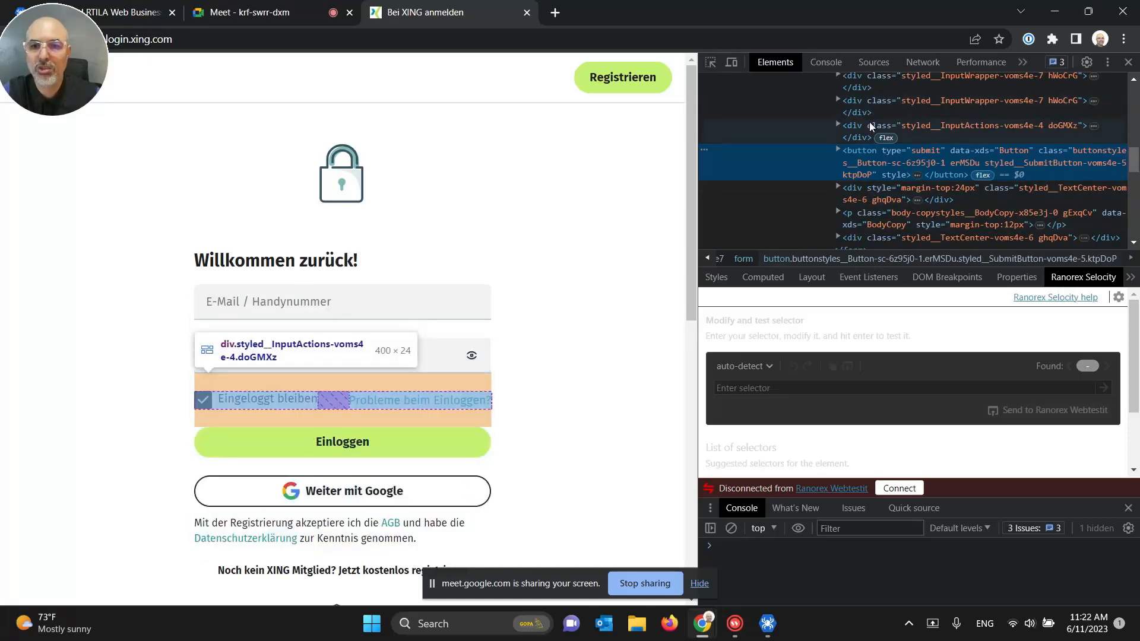
pyautogui.rightClick(866, 154)
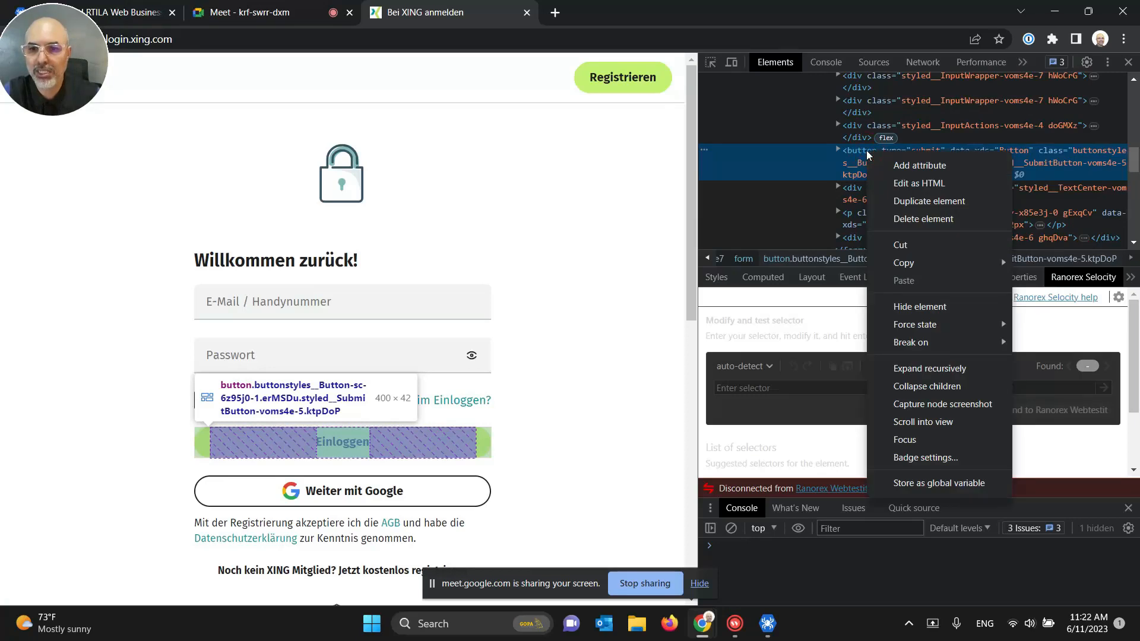
pyautogui.click(901, 182)
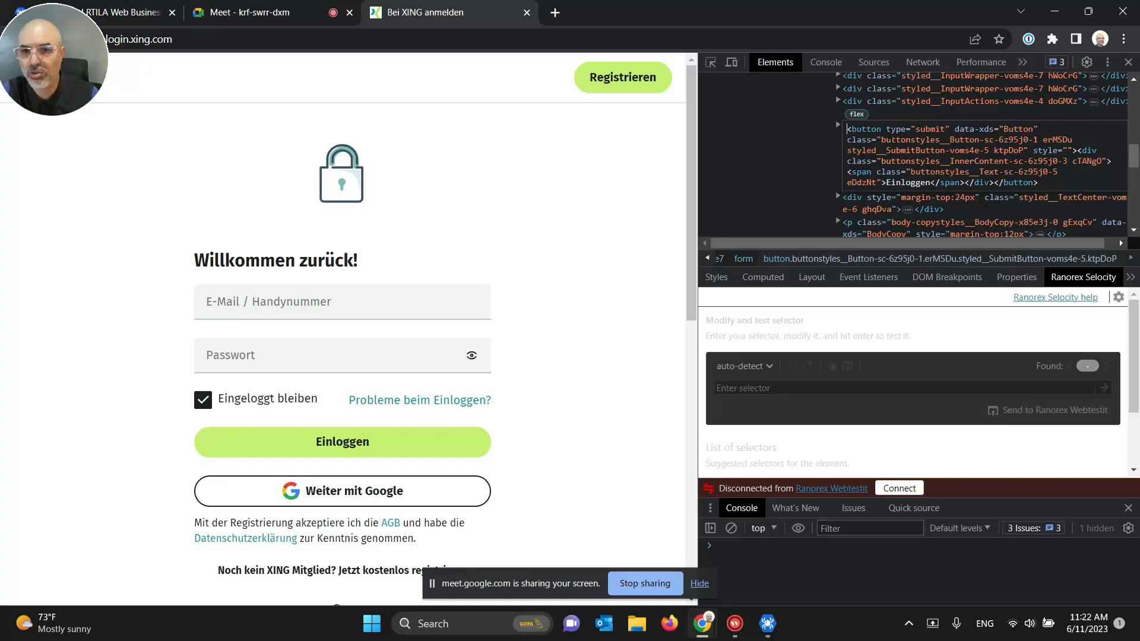
pyautogui.hotkey('ctrl', 'a')
pyautogui.rightClick(888, 139)
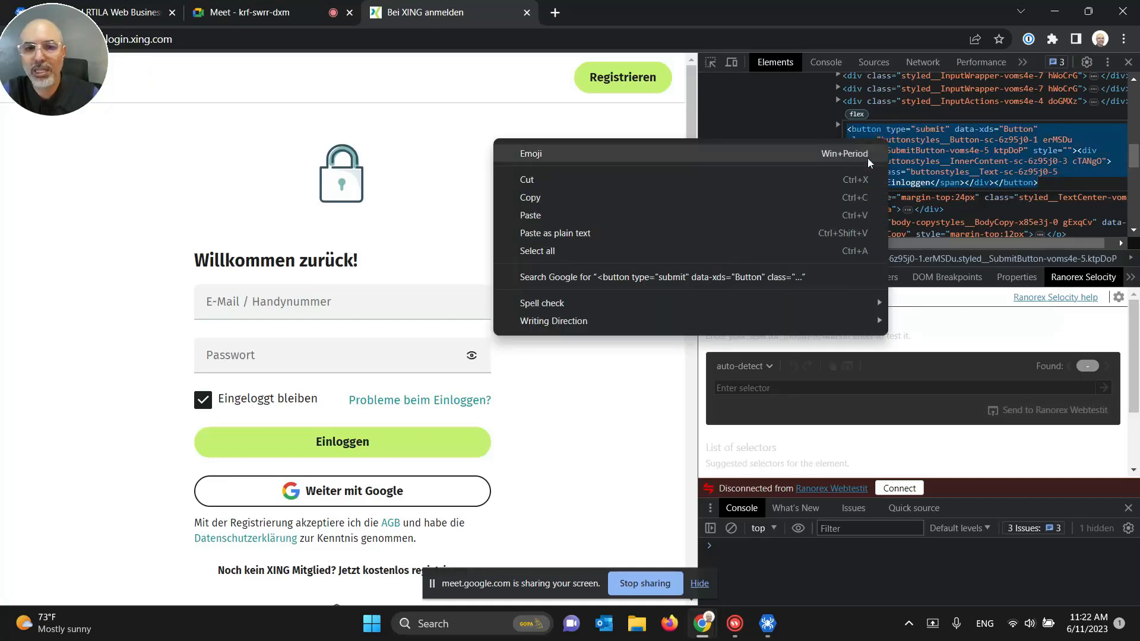
pyautogui.click(580, 194)
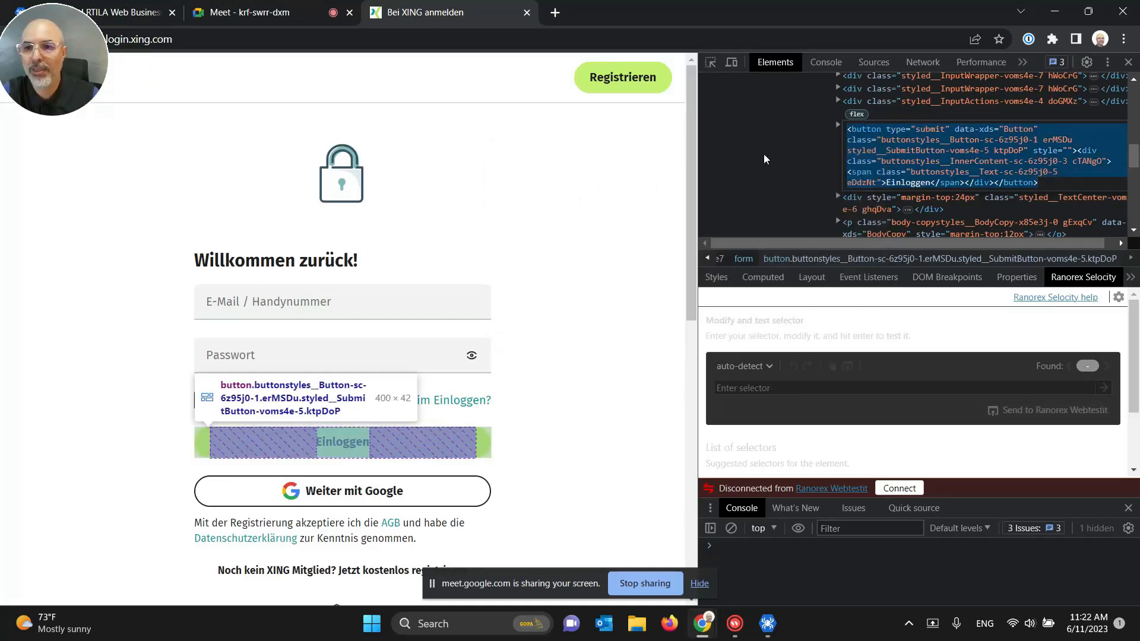
# Step: Open ChatGPT in a new browser tab
pyautogui.click(554, 13)
pyautogui.write('chat.openai.com')
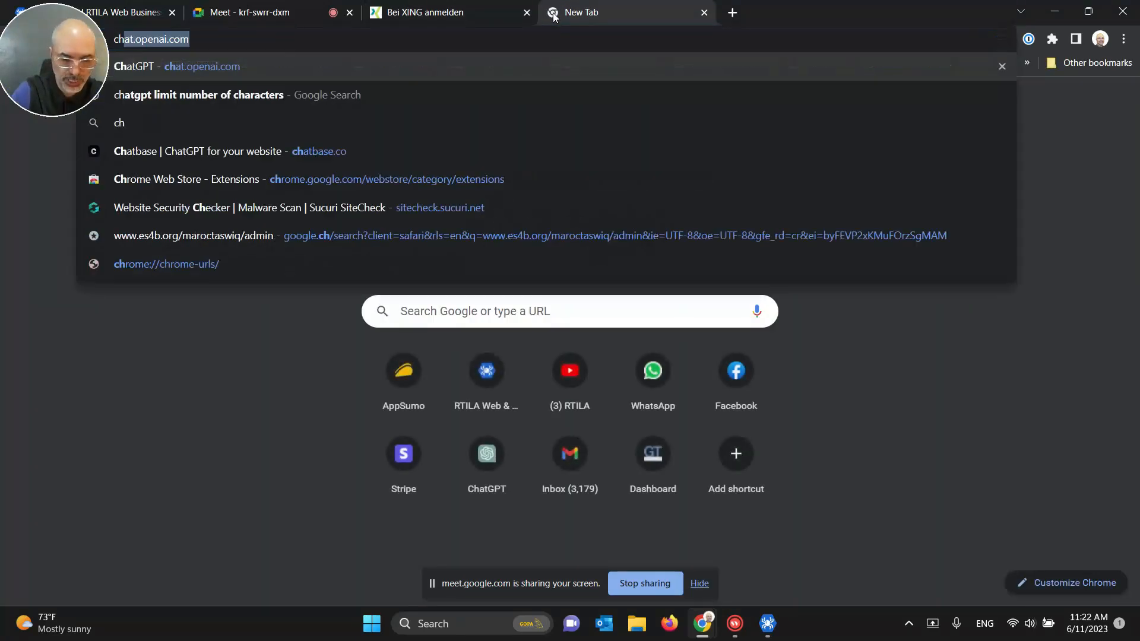
pyautogui.press('Return')
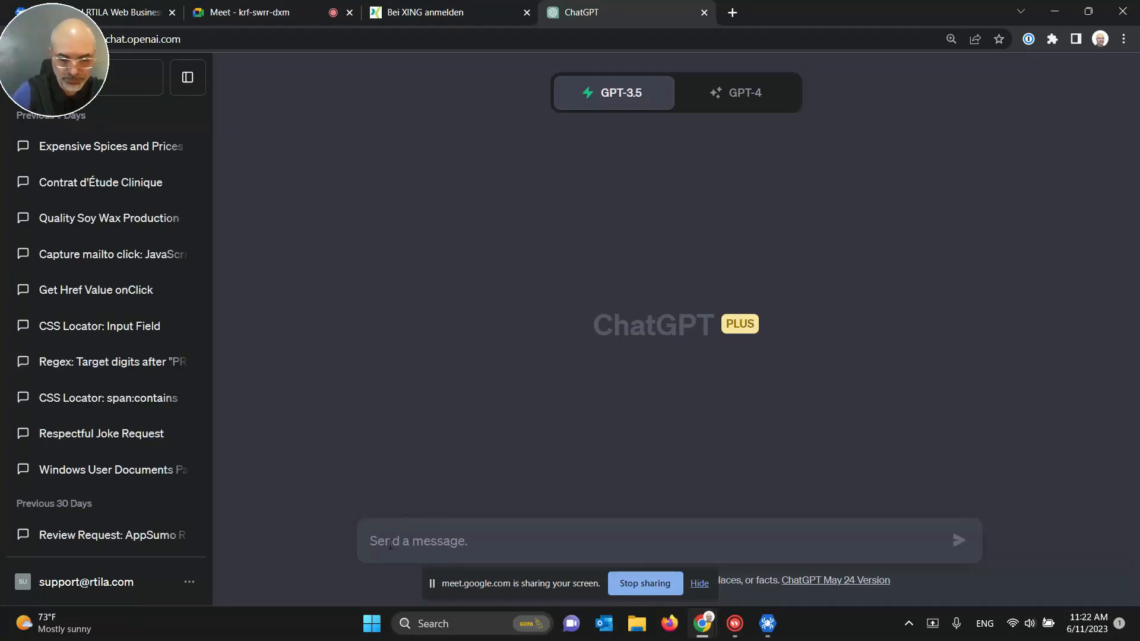
# Step: Ask ChatGPT for a resilient CSS locator targeting the button in the pasted HTML
pyautogui.write('propose ')
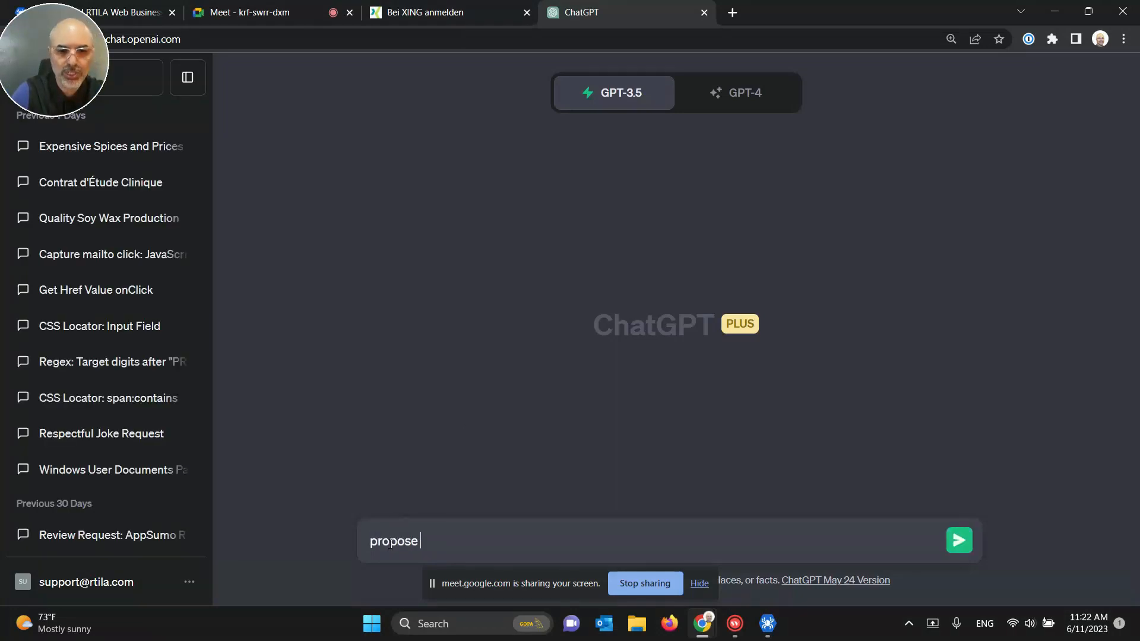
pyautogui.write('a css loc')
pyautogui.press('BackSpace')
pyautogui.press('BackSpace')
pyautogui.press('BackSpace')
pyautogui.press('BackSpace')
pyautogui.press('BackSpace')
pyautogui.press('BackSpace')
pyautogui.press('BackSpace')
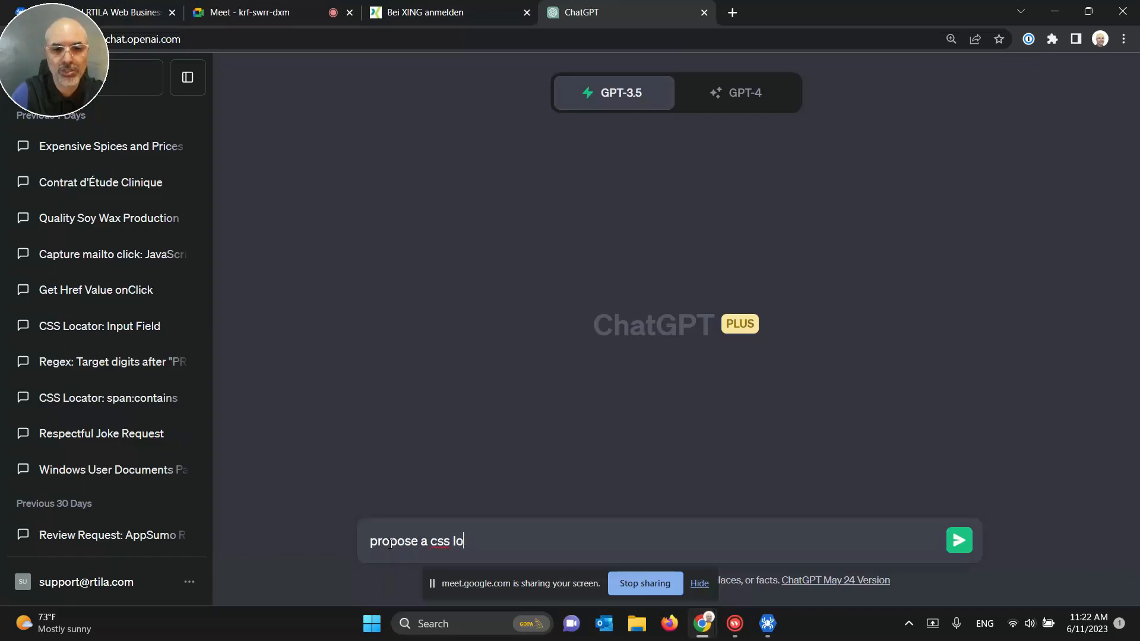
pyautogui.write('resili')
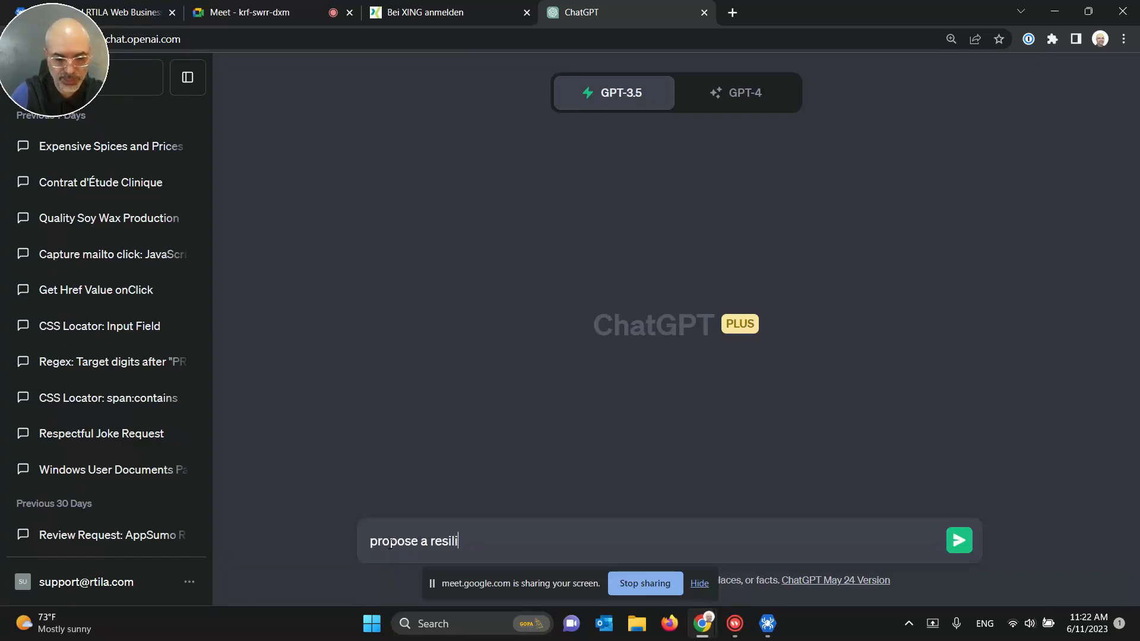
pyautogui.write('ent css locat')
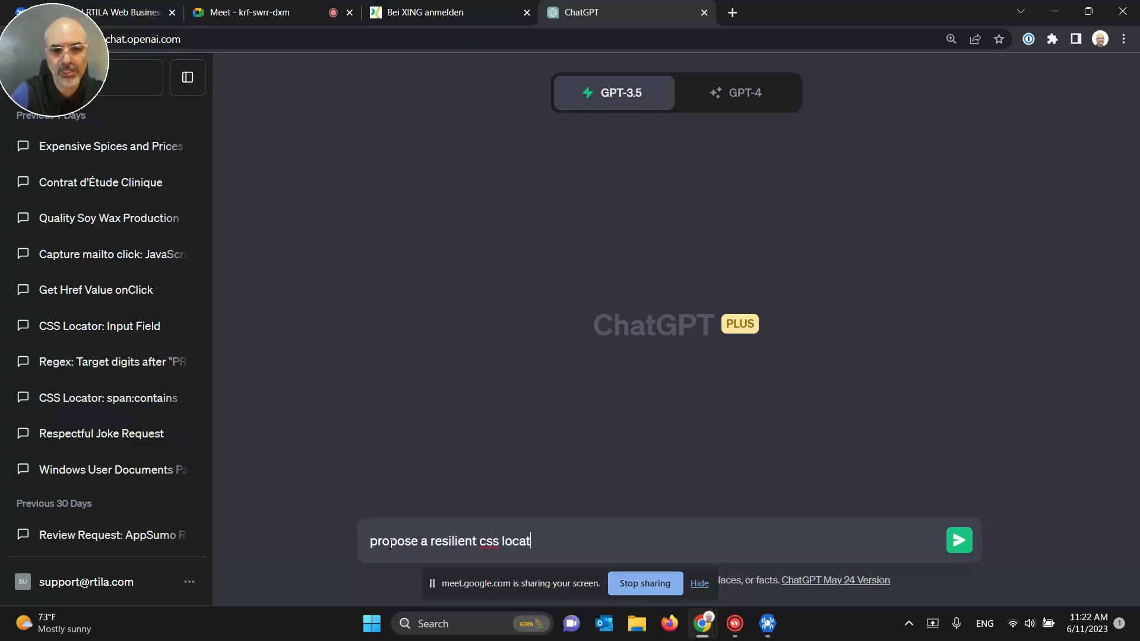
pyautogui.write('or to ')
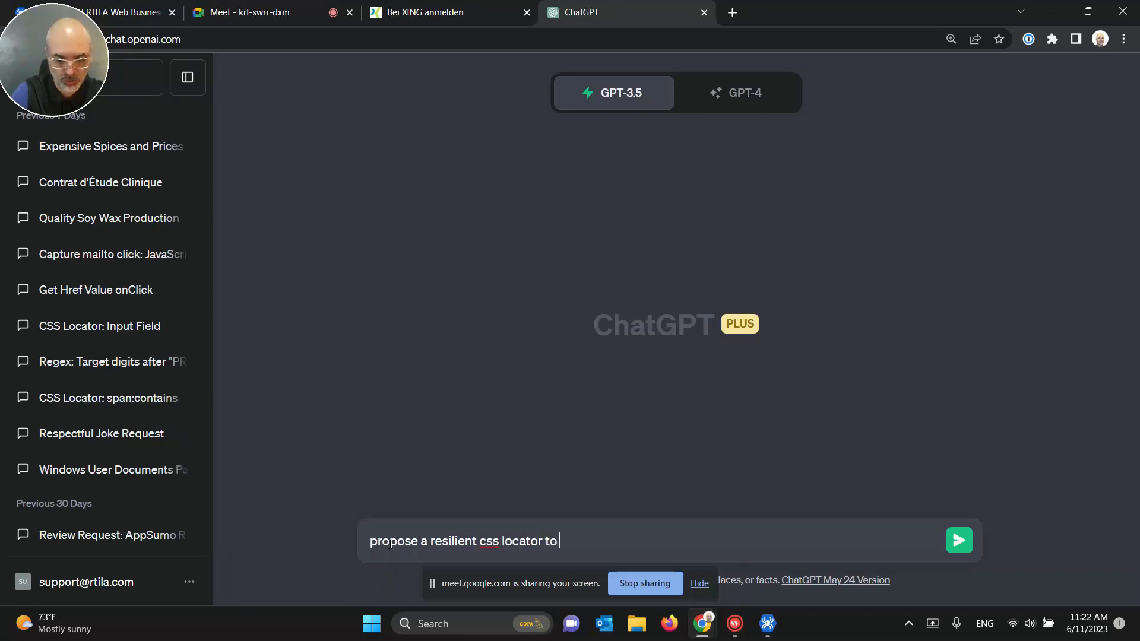
pyautogui.write('target the butt')
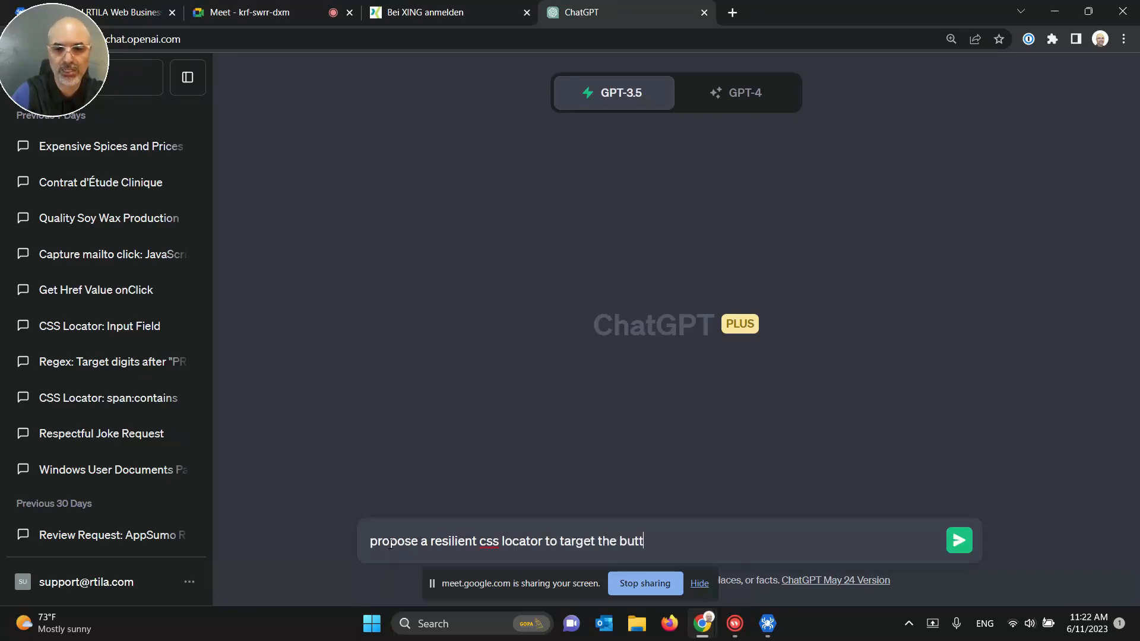
pyautogui.write('on in the htm')
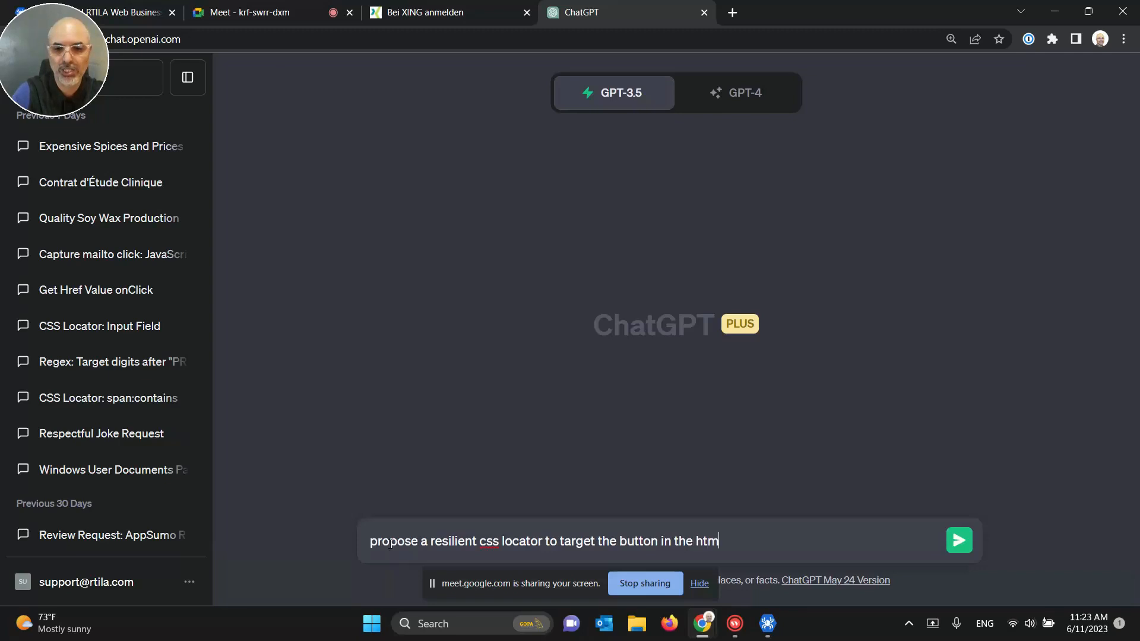
pyautogui.write('l code below')
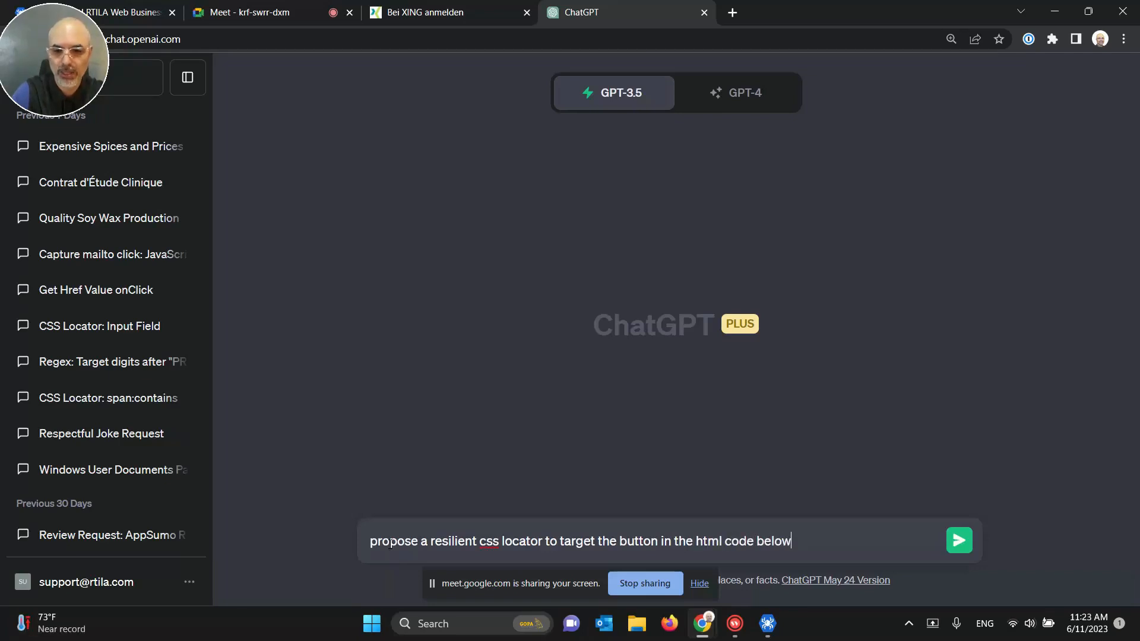
pyautogui.write(':')
pyautogui.hotkey('shift', 'Return')
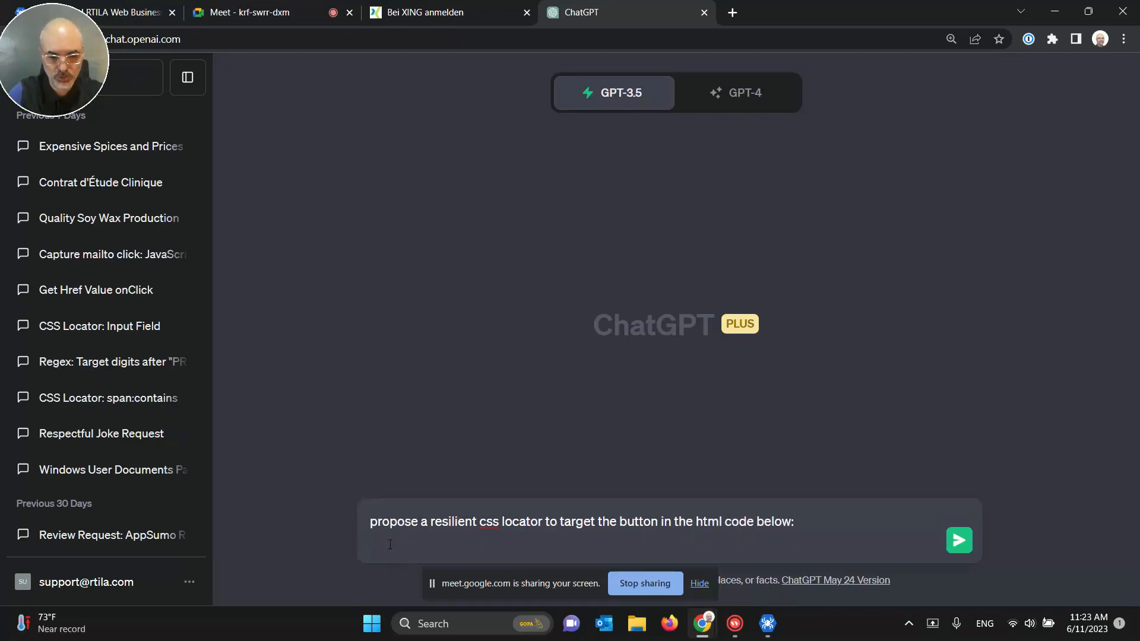
pyautogui.hotkey('ctrl', 'v')
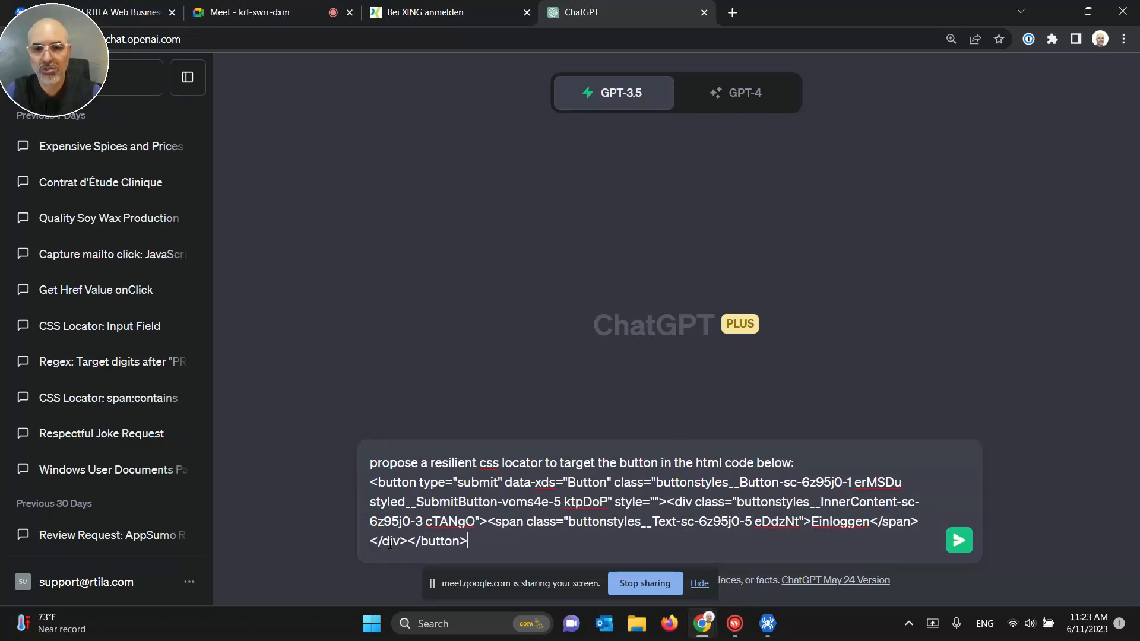
pyautogui.click(958, 540)
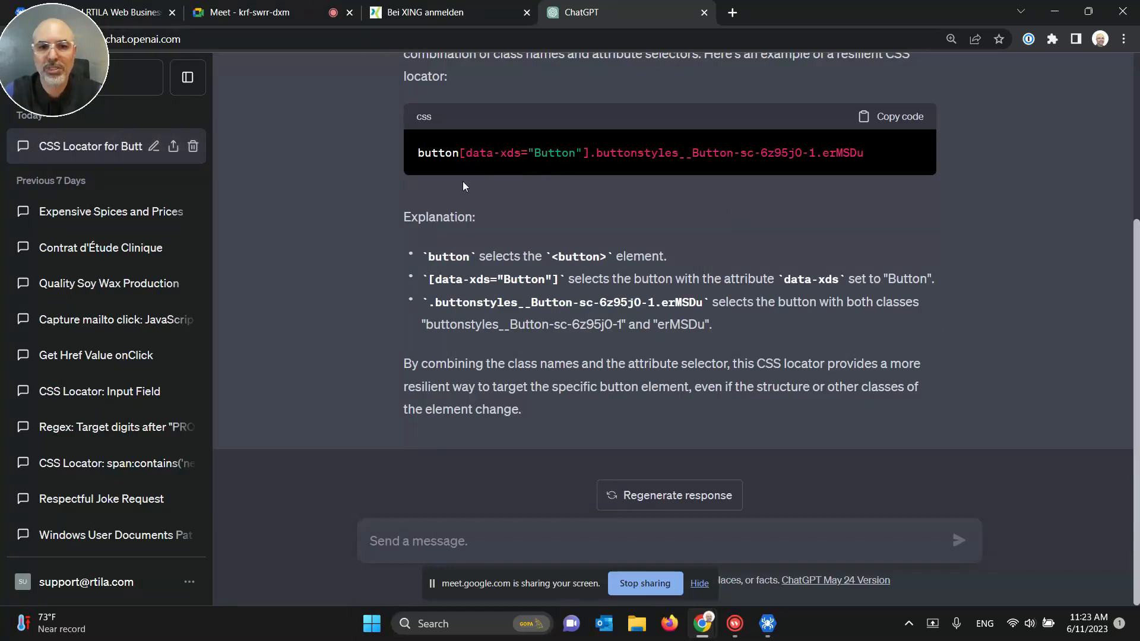
# Step: Review the proposed data-xds and class-based locator before asking a follow-up
pyautogui.moveTo(414, 156); pyautogui.dragTo(588, 153)
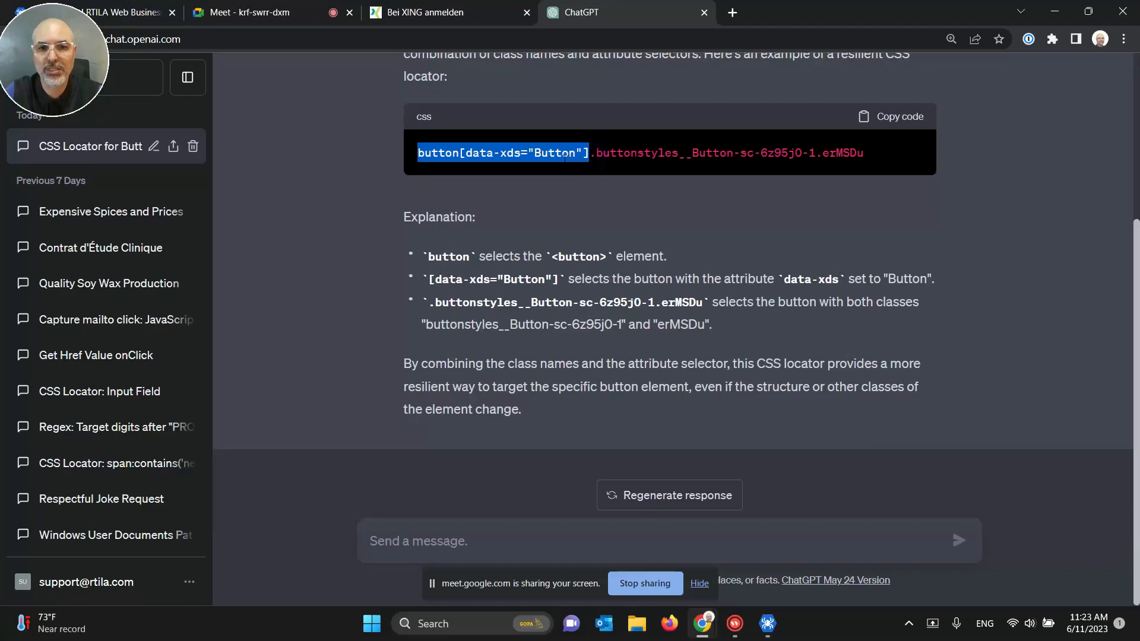
pyautogui.click(617, 203)
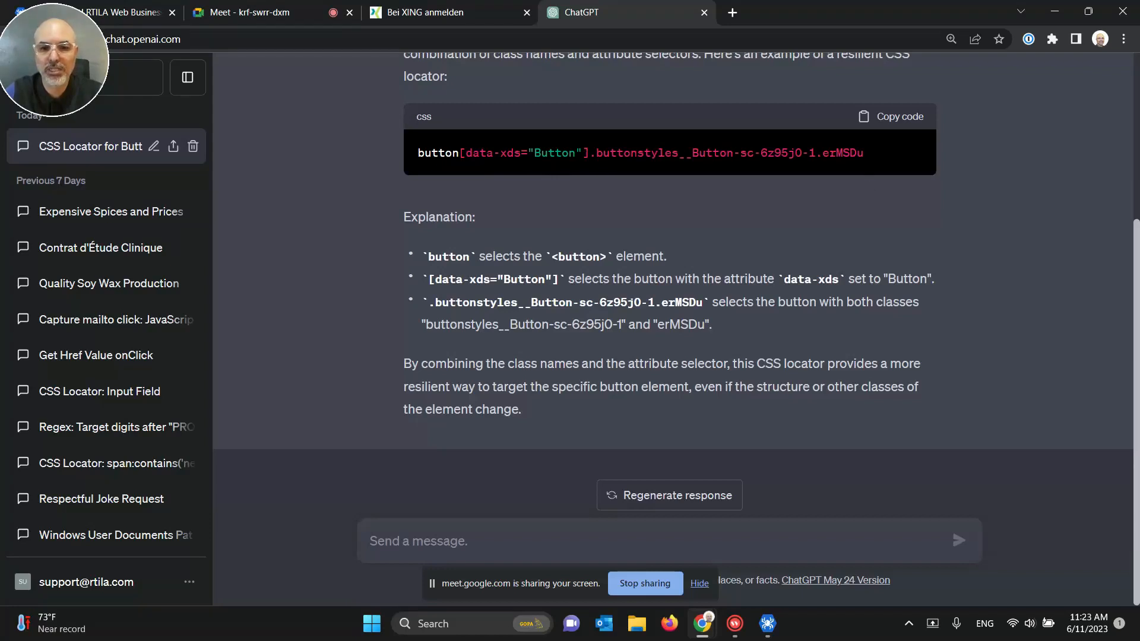
pyautogui.click(442, 537)
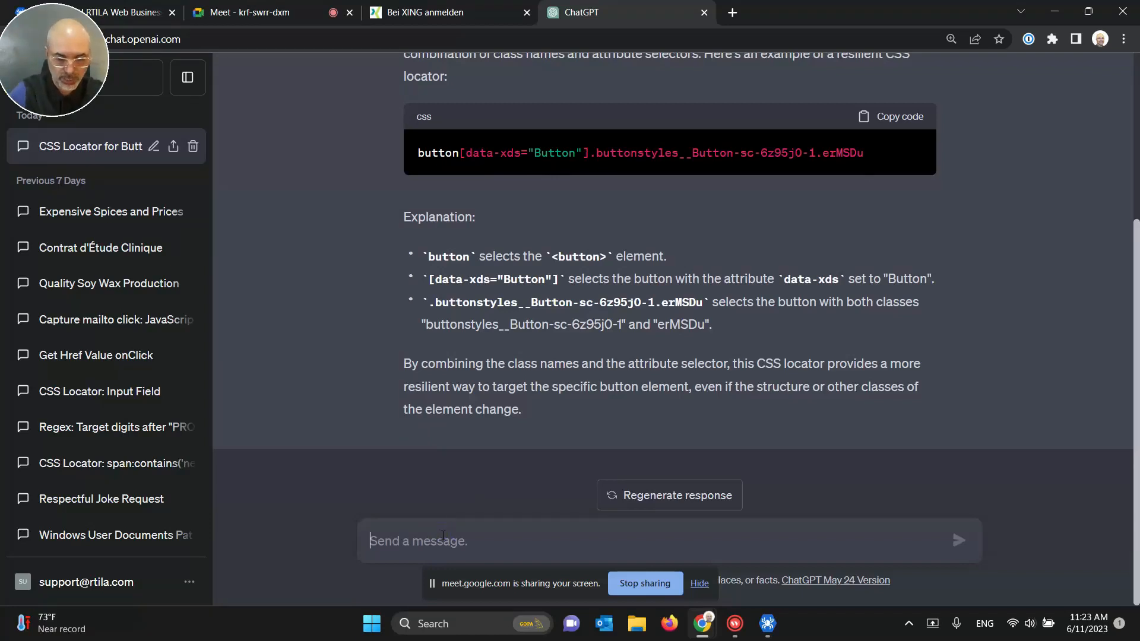
# Step: Request a locator 'without using css classes' and copy the span:contains("Einloggen") version
pyautogui.write('without using css cla')
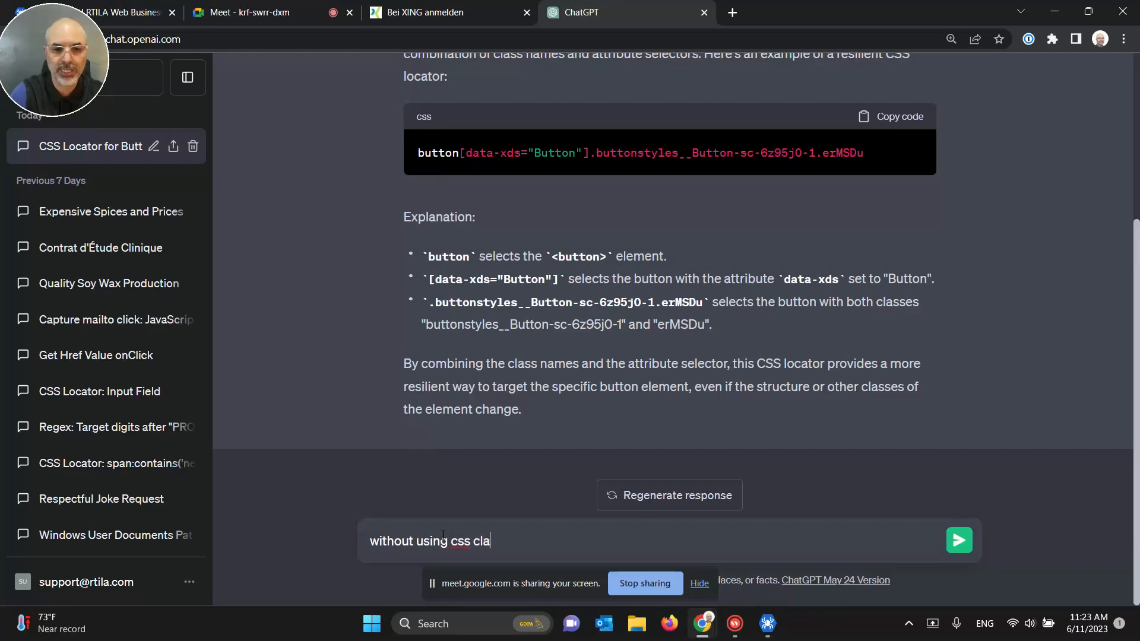
pyautogui.write('sses')
pyautogui.press('Return')
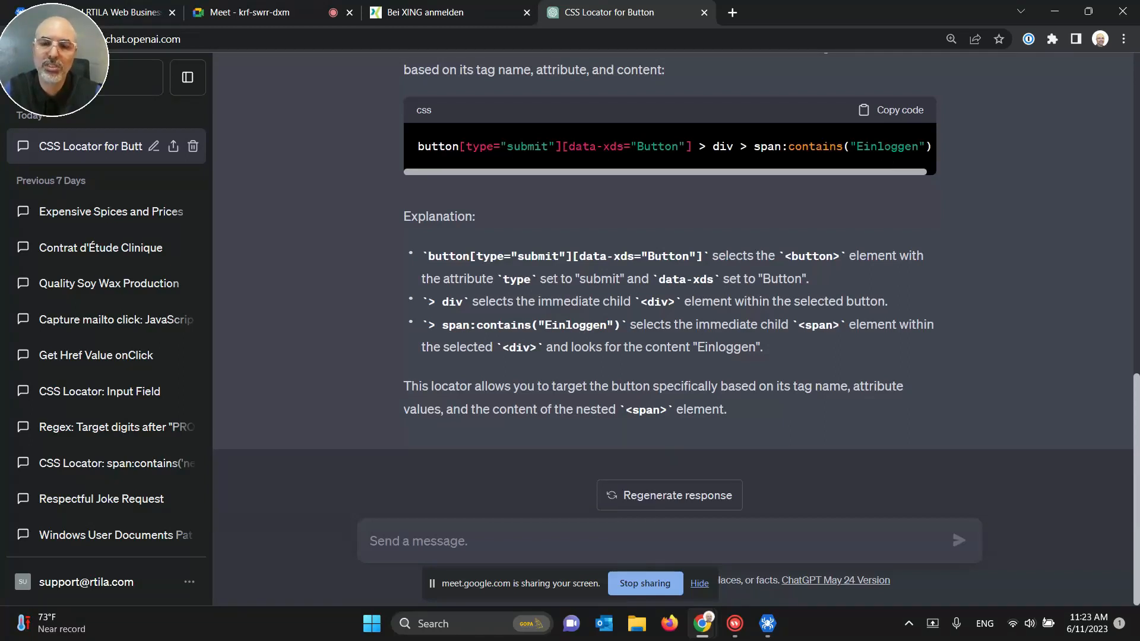
pyautogui.doubleClick(886, 146)
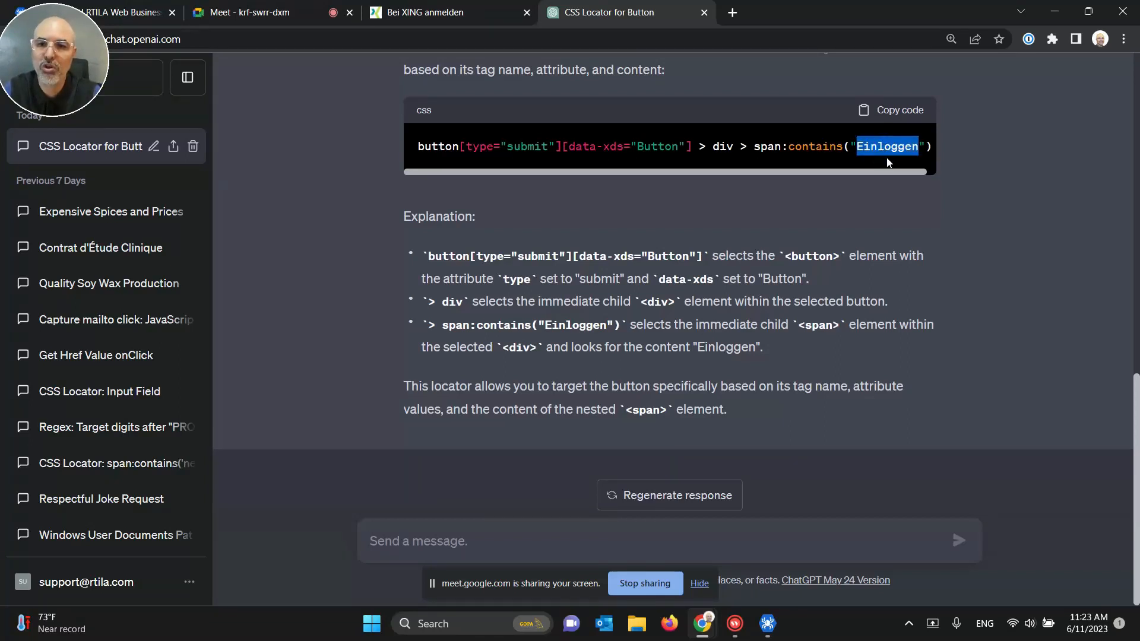
pyautogui.click(787, 209)
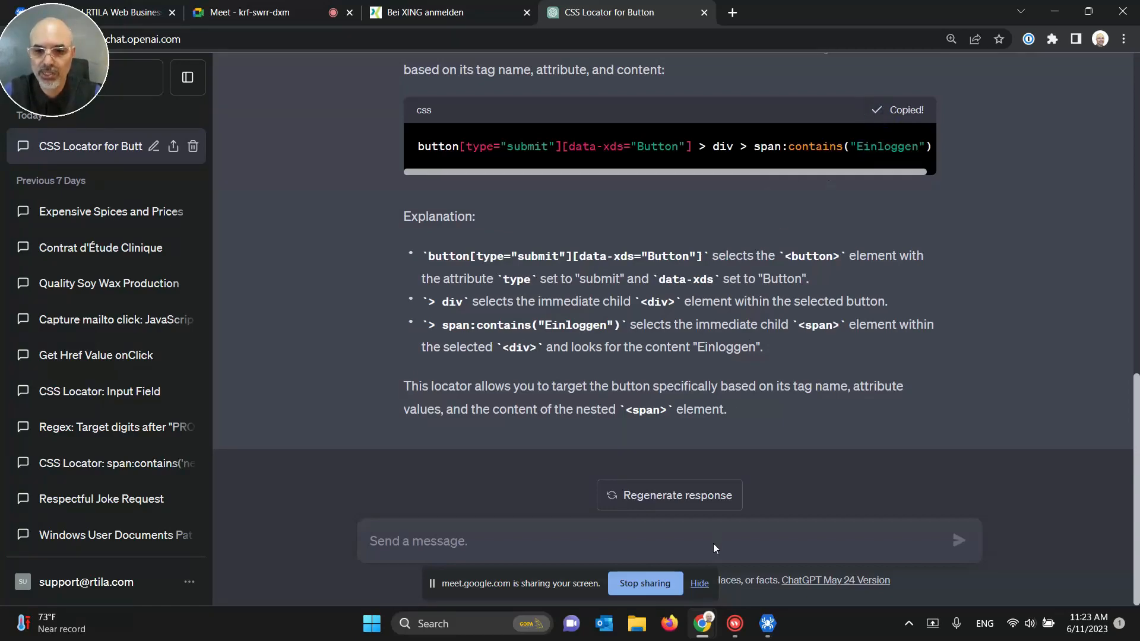
pyautogui.click(765, 622)
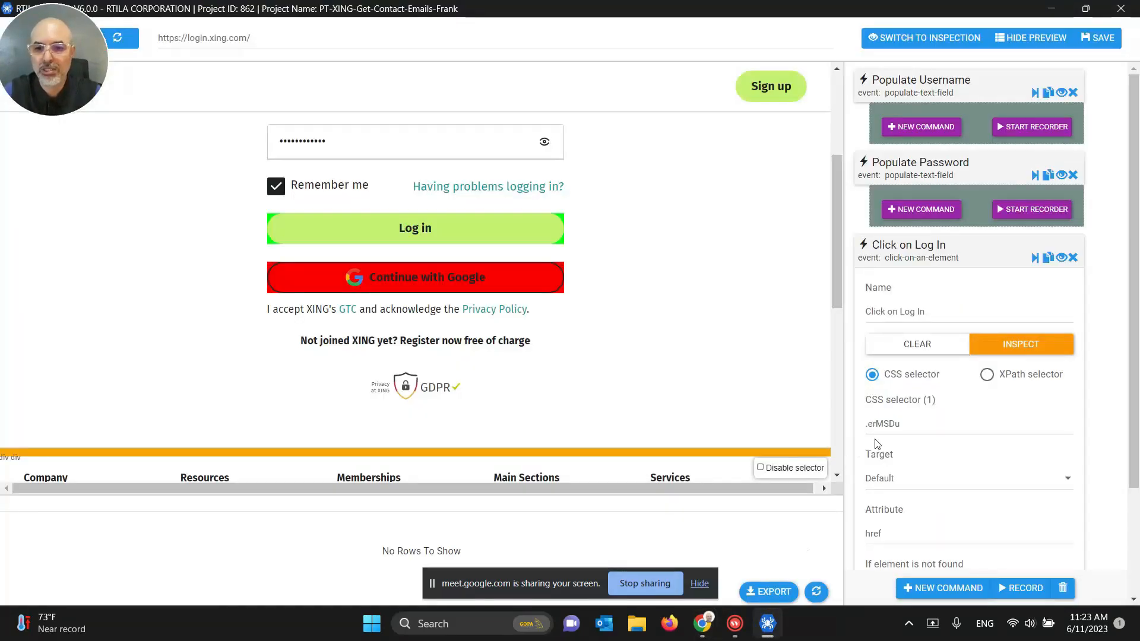
# Step: Paste the class-free locator into Click on Log In's selector, replacing Einloggen with 'Log in'
pyautogui.tripleClick(890, 426)
pyautogui.press('BackSpace')
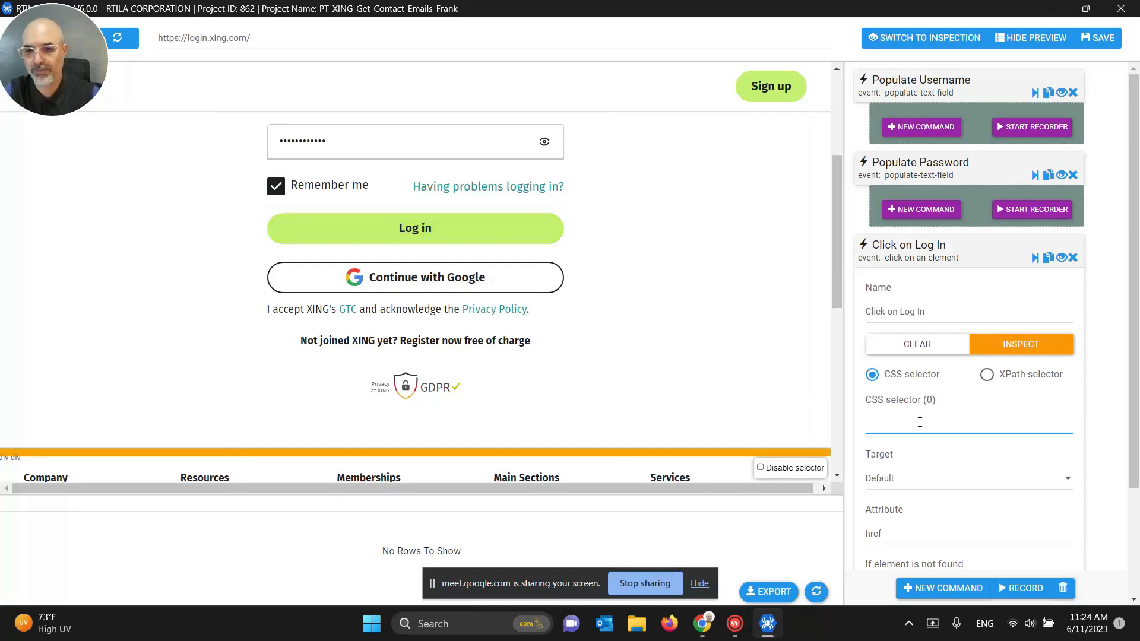
pyautogui.hotkey('ctrl', 'v')
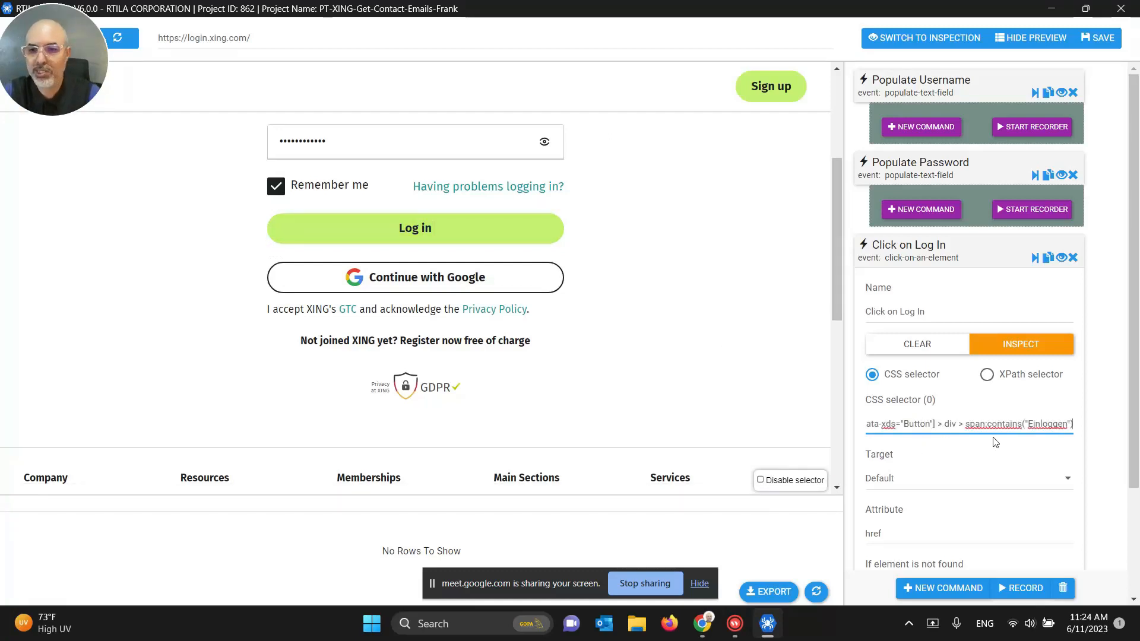
pyautogui.doubleClick(1048, 423)
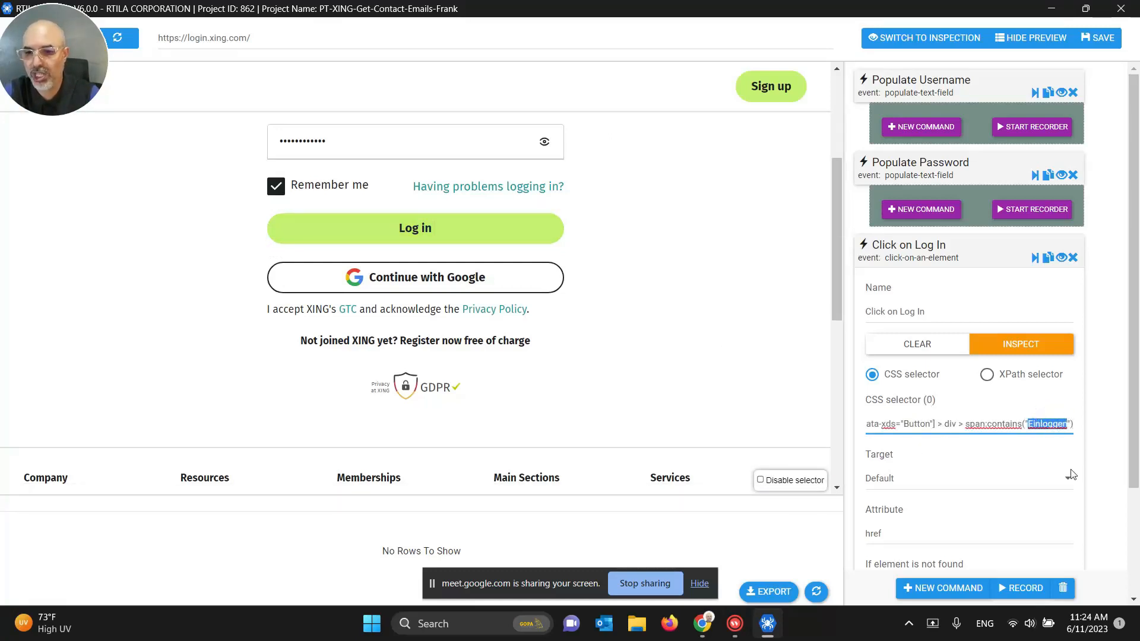
pyautogui.write('Log in')
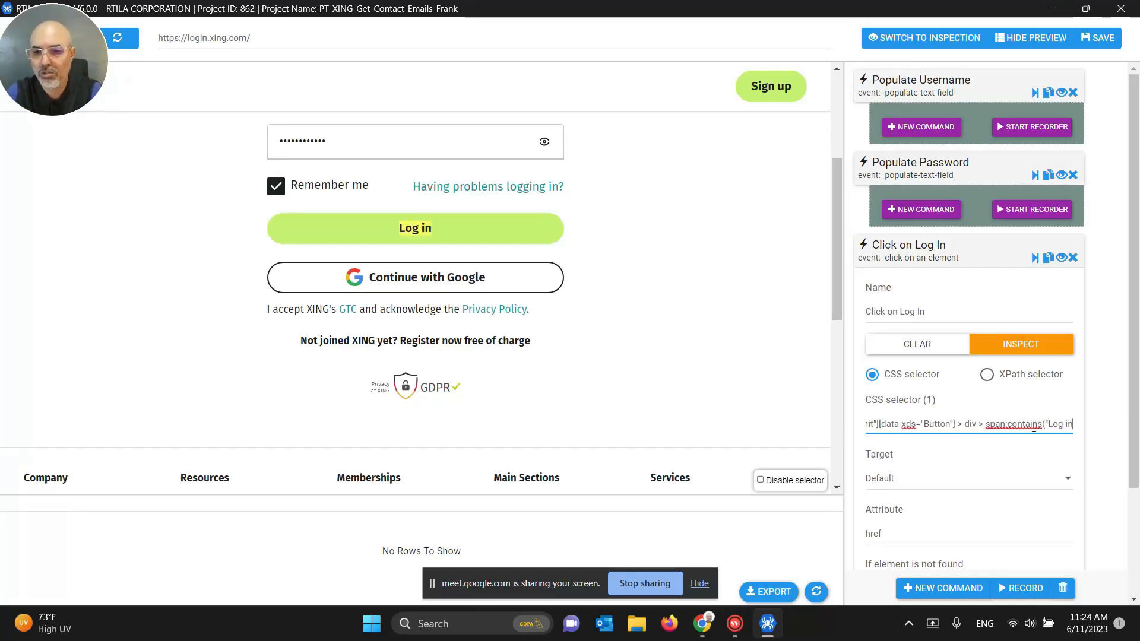
pyautogui.moveTo(1060, 426); pyautogui.dragTo(868, 425)
pyautogui.click(894, 425)
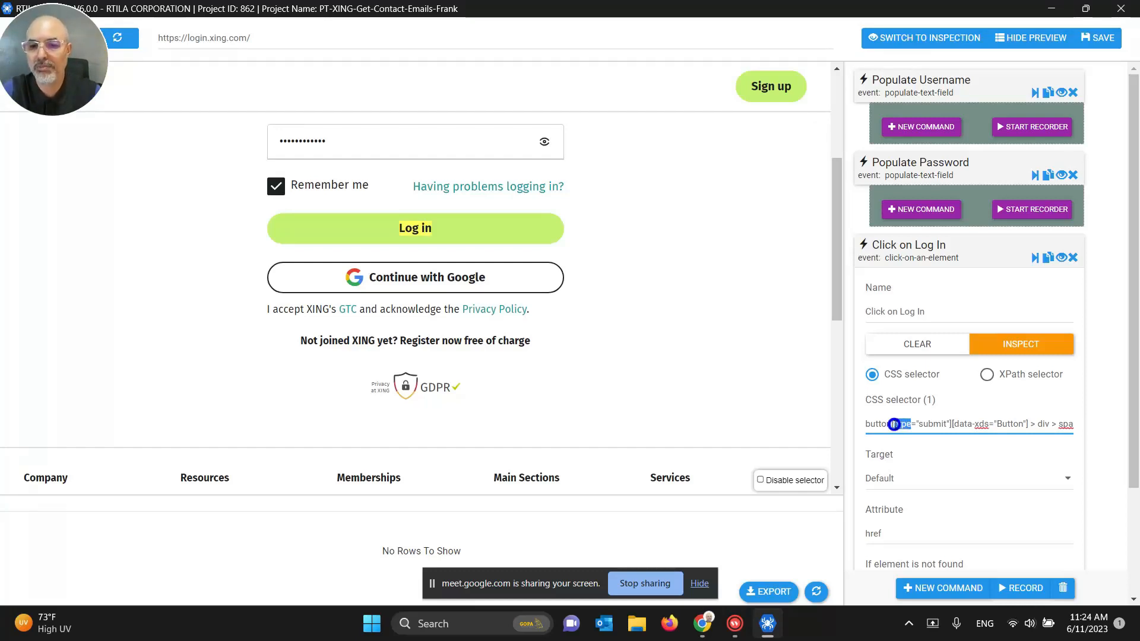
pyautogui.tripleClick(894, 424)
pyautogui.click(896, 423)
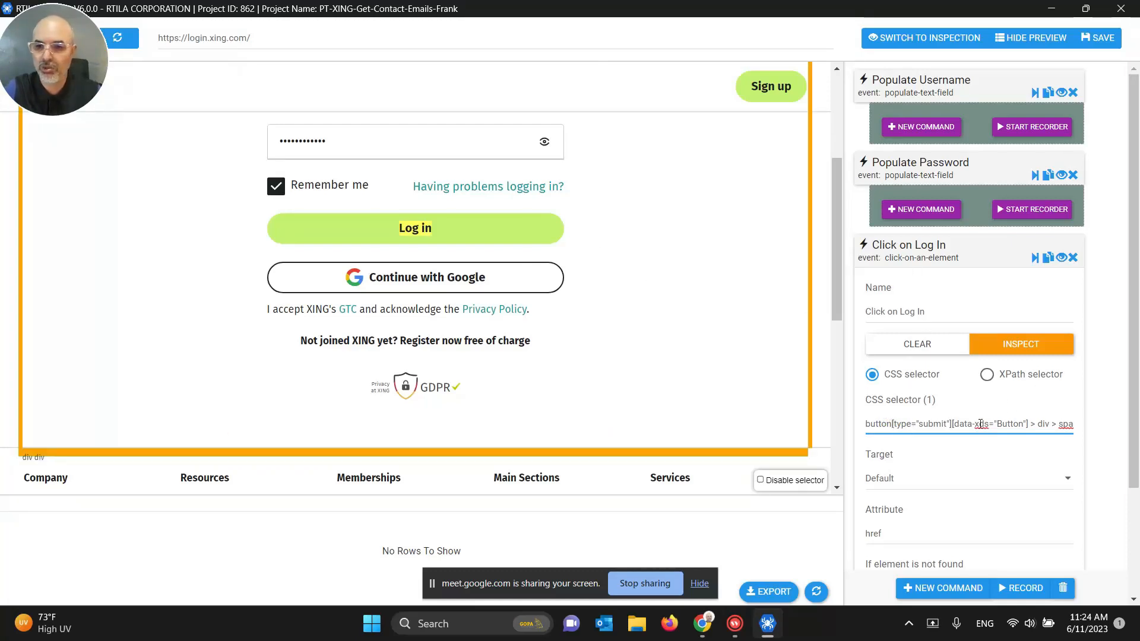
pyautogui.click(934, 259)
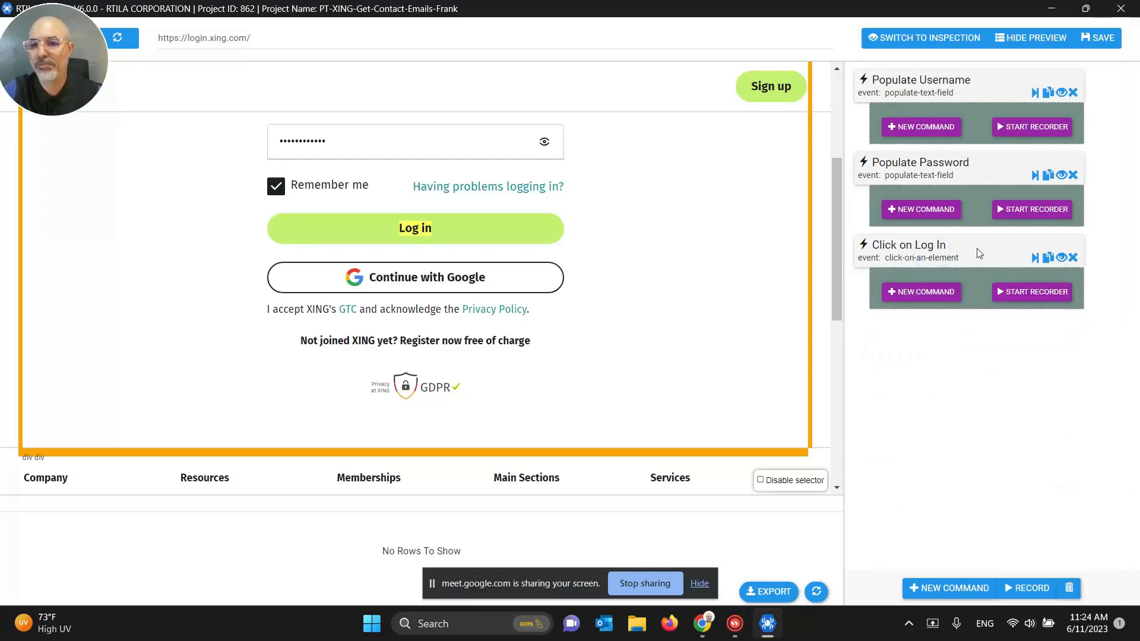
pyautogui.click(1098, 40)
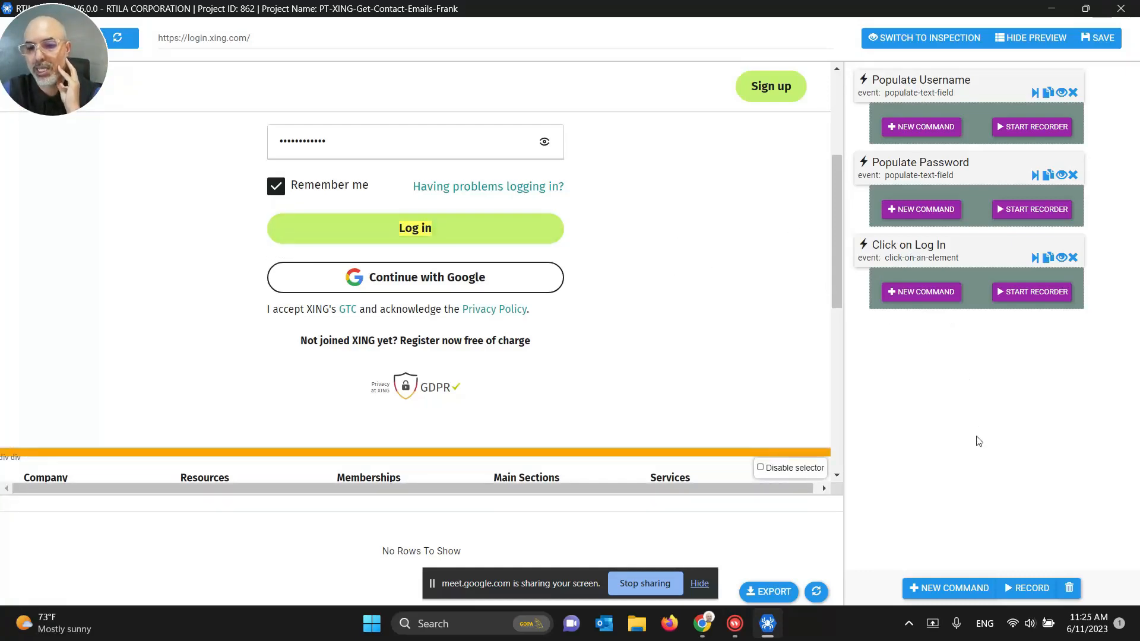
pyautogui.click(950, 587)
# Step: Add a Wait navigation command after Click on Log In
pyautogui.click(923, 95)
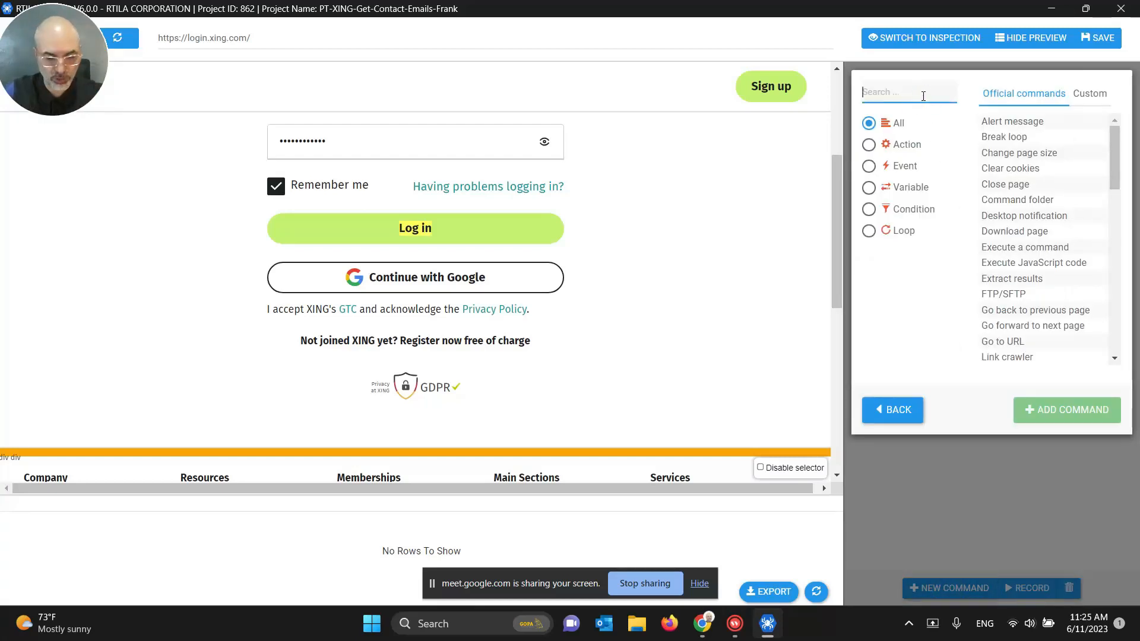
pyautogui.write('wait')
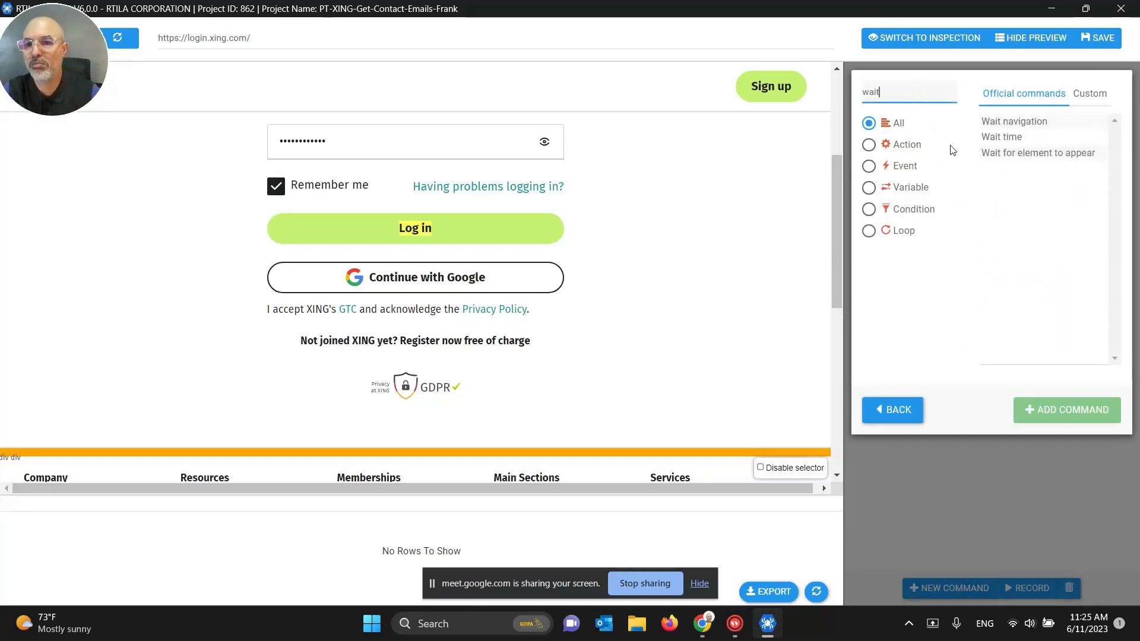
pyautogui.click(1015, 124)
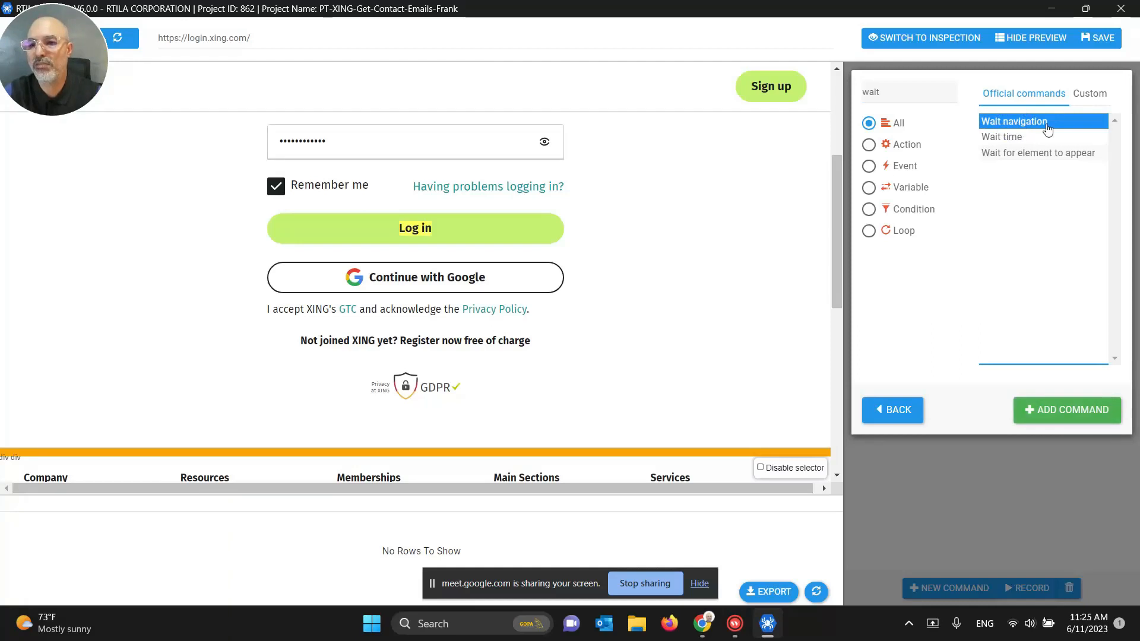
pyautogui.click(1061, 407)
# Step: Set the Wait navigation timeout to 20 seconds and save the project
pyautogui.click(912, 330)
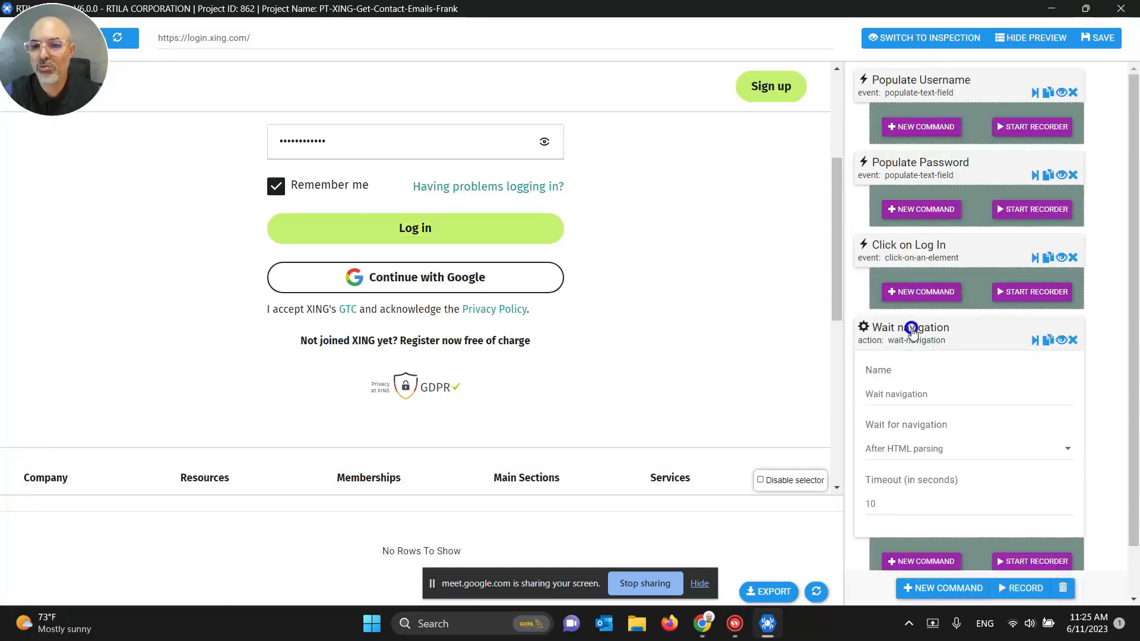
pyautogui.scroll(-2, 914, 330)
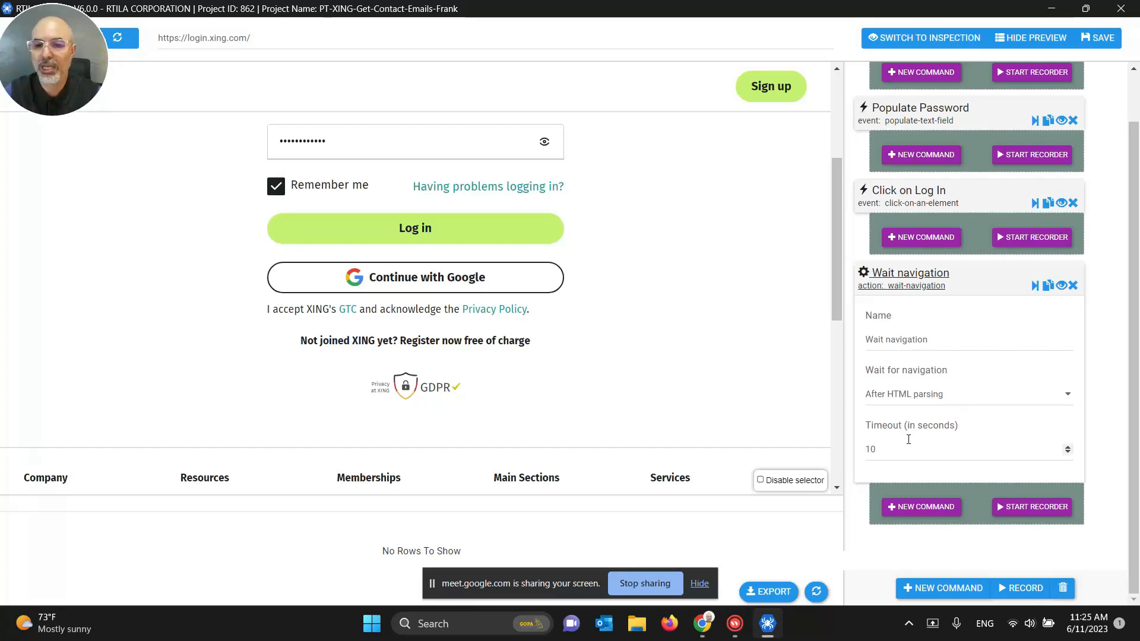
pyautogui.click(886, 449)
pyautogui.moveTo(886, 450); pyautogui.dragTo(864, 449)
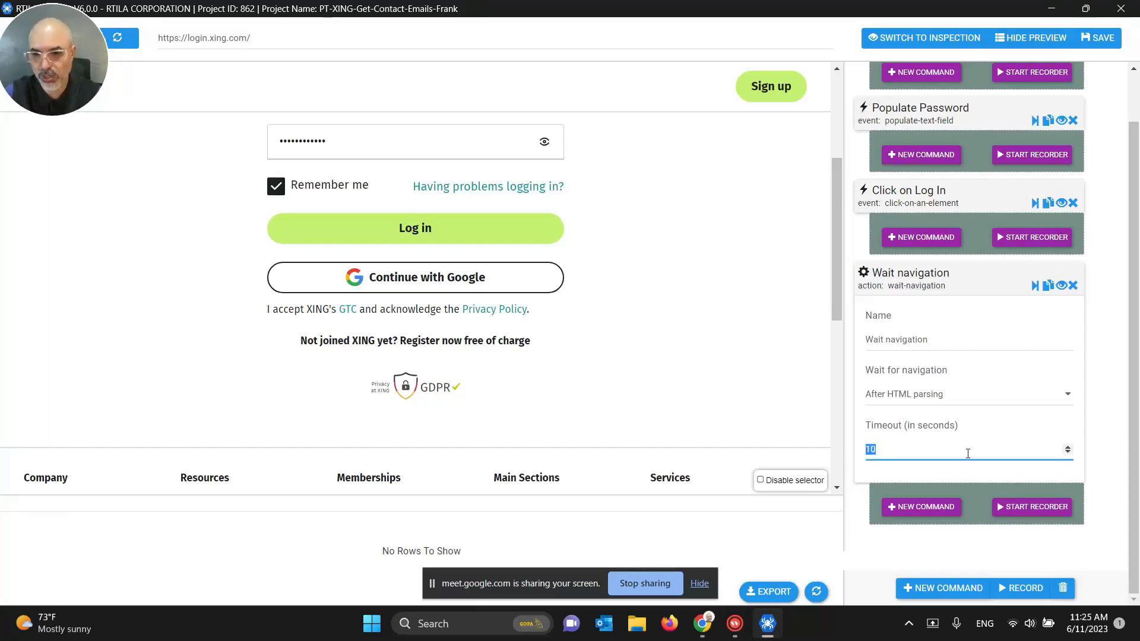
pyautogui.click(909, 279)
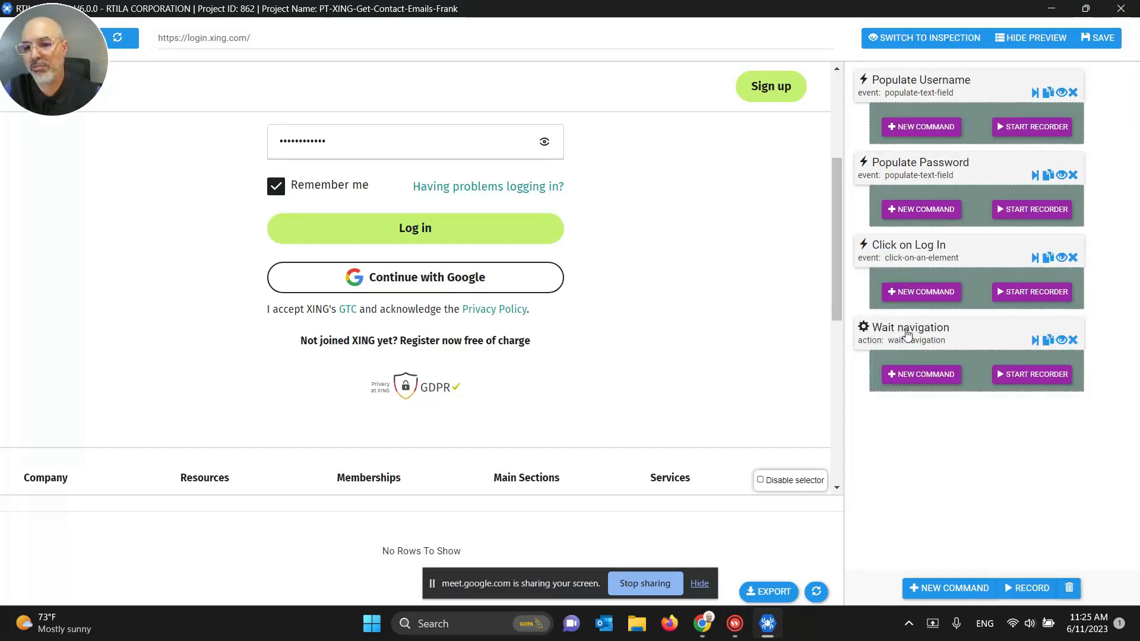
pyautogui.click(1098, 37)
pyautogui.scroll(2, 758, 267)
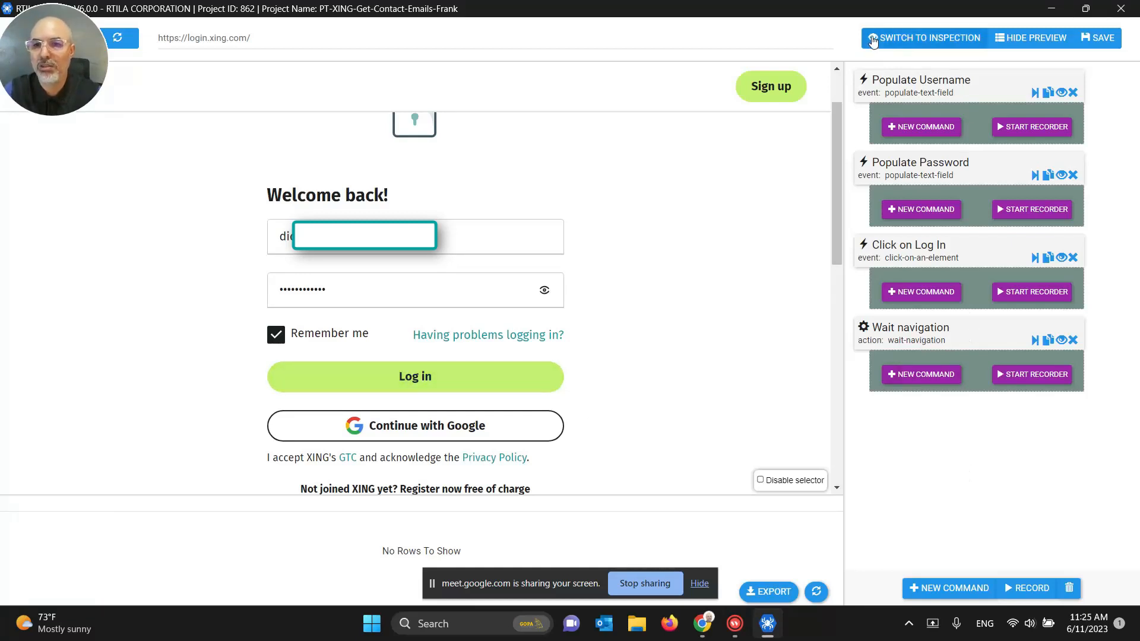
# Step: Add a command folder at the top of the list and name it Login folder
pyautogui.click(942, 587)
pyautogui.click(913, 91)
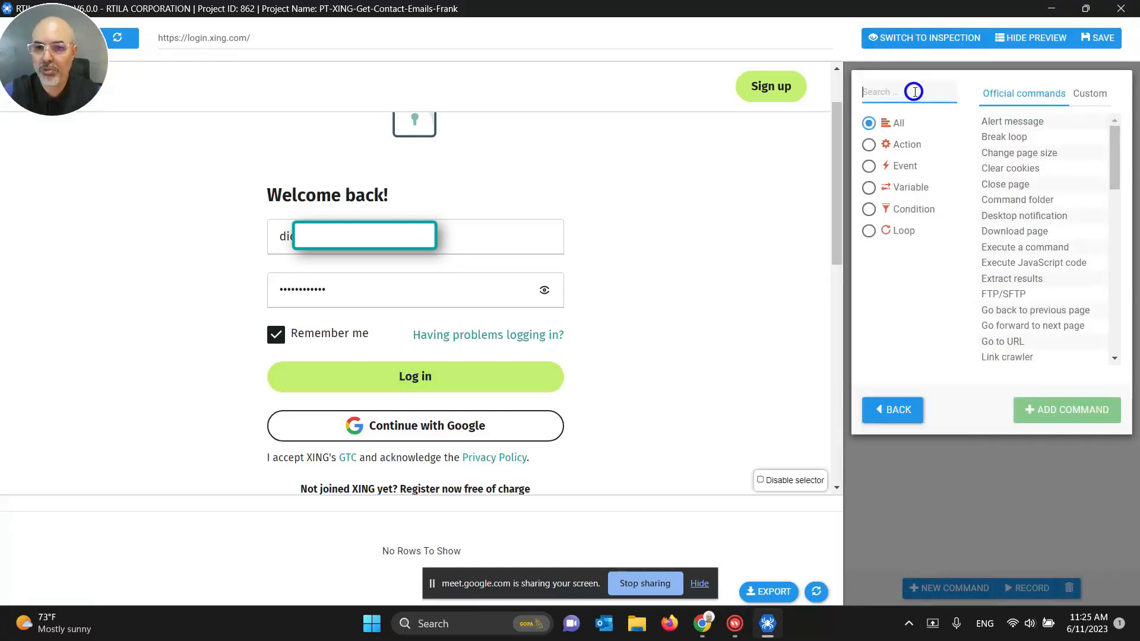
pyautogui.write('folde')
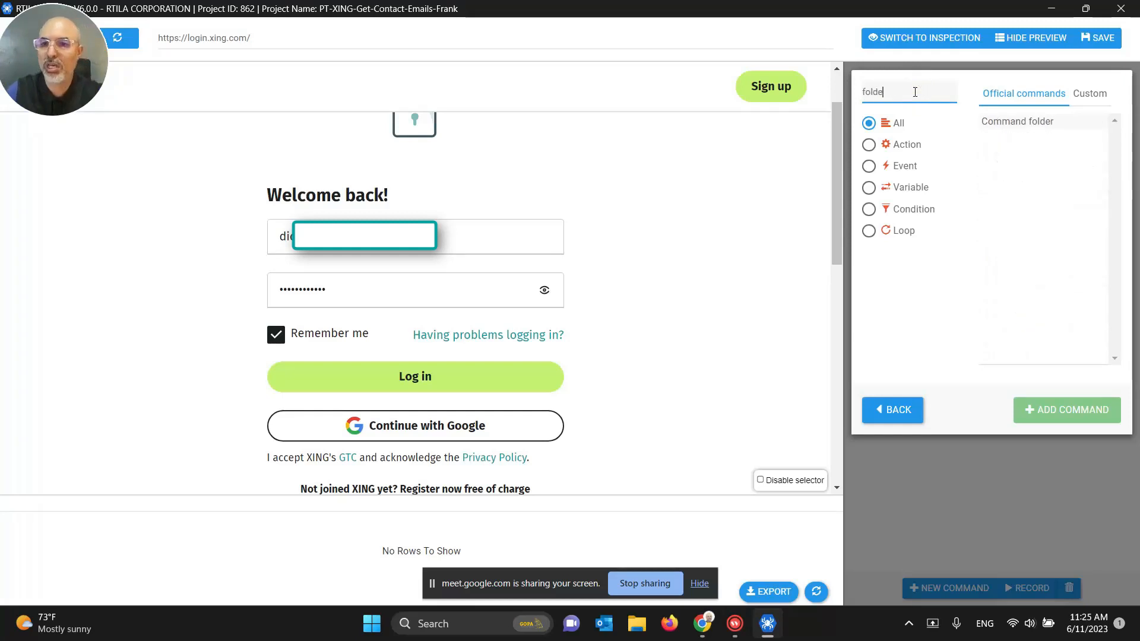
pyautogui.click(1012, 121)
pyautogui.click(1038, 418)
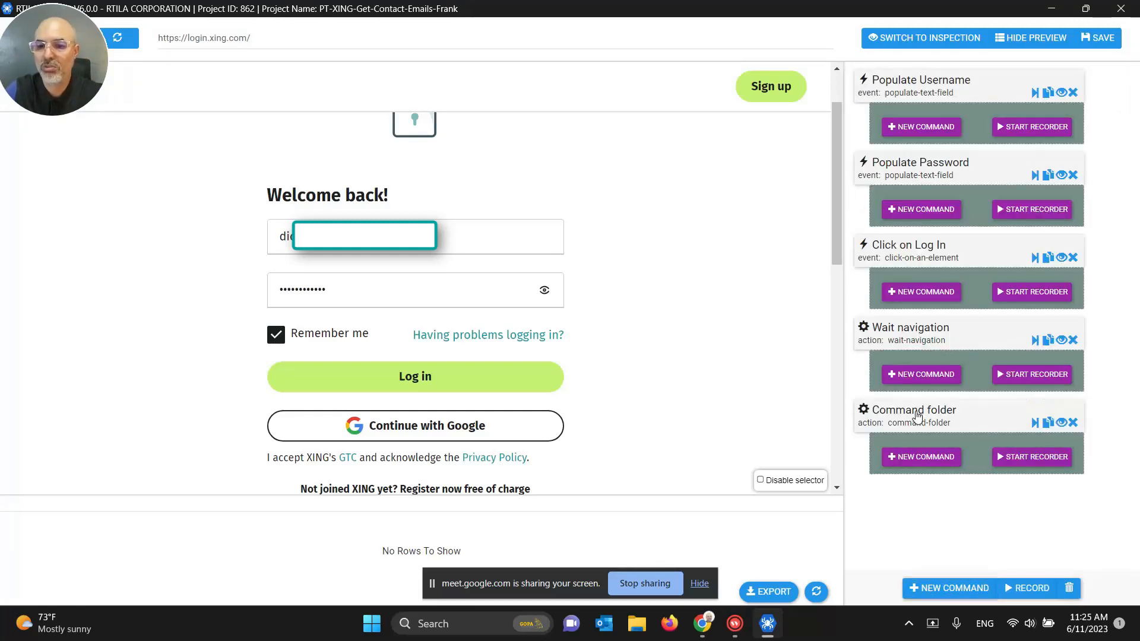
pyautogui.moveTo(926, 408); pyautogui.dragTo(918, 87)
pyautogui.click(912, 81)
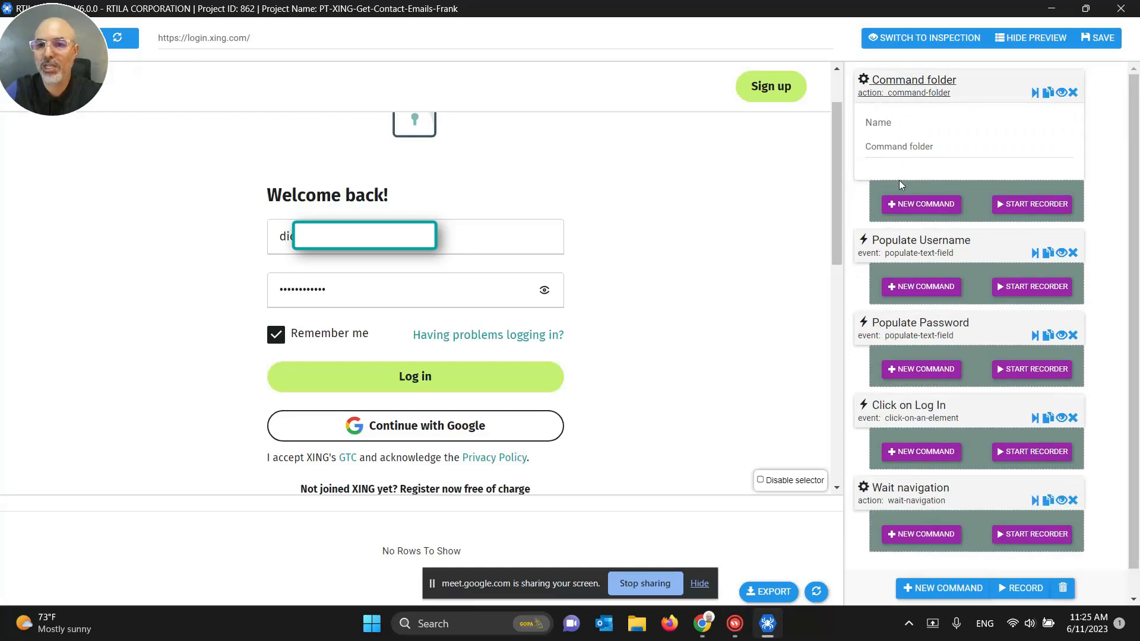
pyautogui.doubleClick(897, 147)
pyautogui.write('Login')
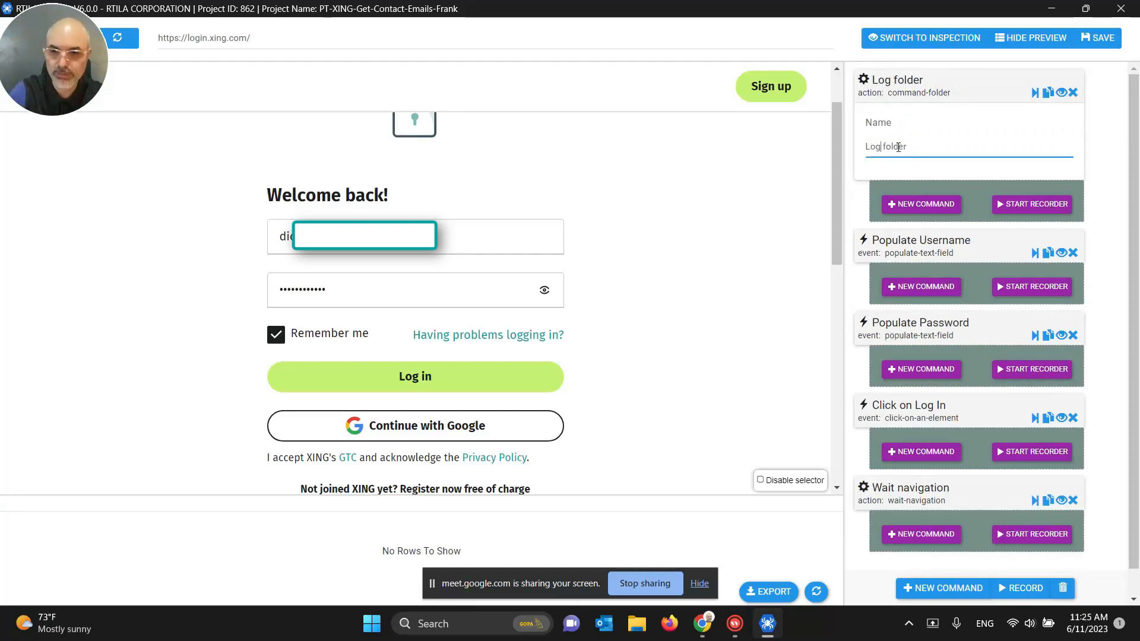
pyautogui.click(927, 94)
# Step: Move Populate Username, Populate Password, Click on Log In and Wait navigation into the folder
pyautogui.moveTo(909, 177); pyautogui.dragTo(917, 120)
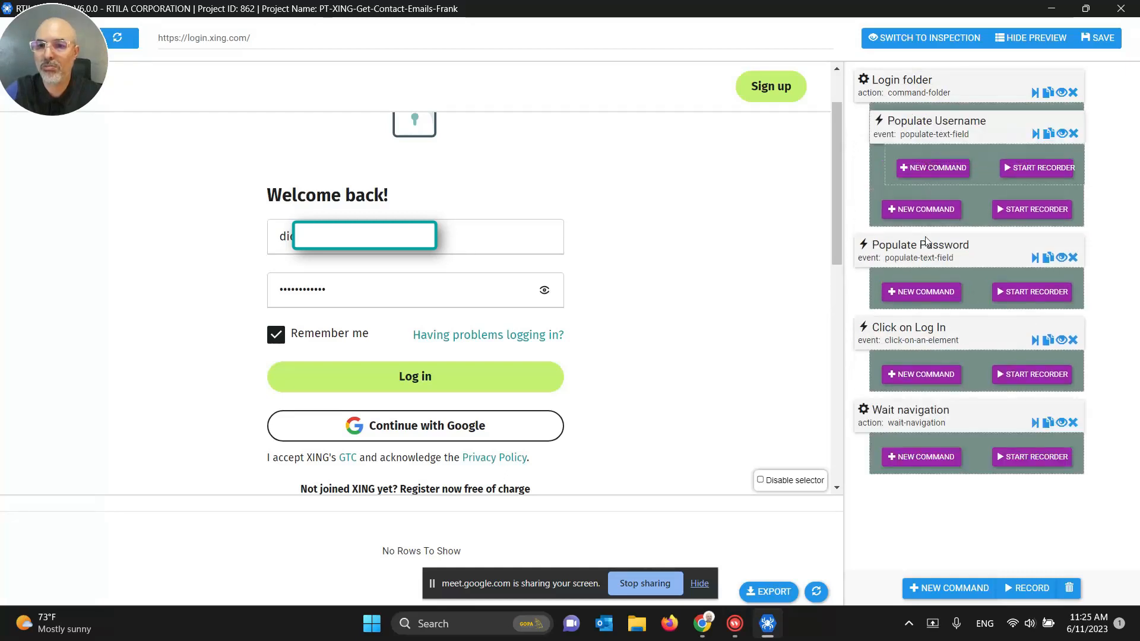
pyautogui.moveTo(923, 224); pyautogui.dragTo(931, 206)
pyautogui.moveTo(929, 291); pyautogui.dragTo(931, 295)
pyautogui.moveTo(923, 417); pyautogui.dragTo(933, 368)
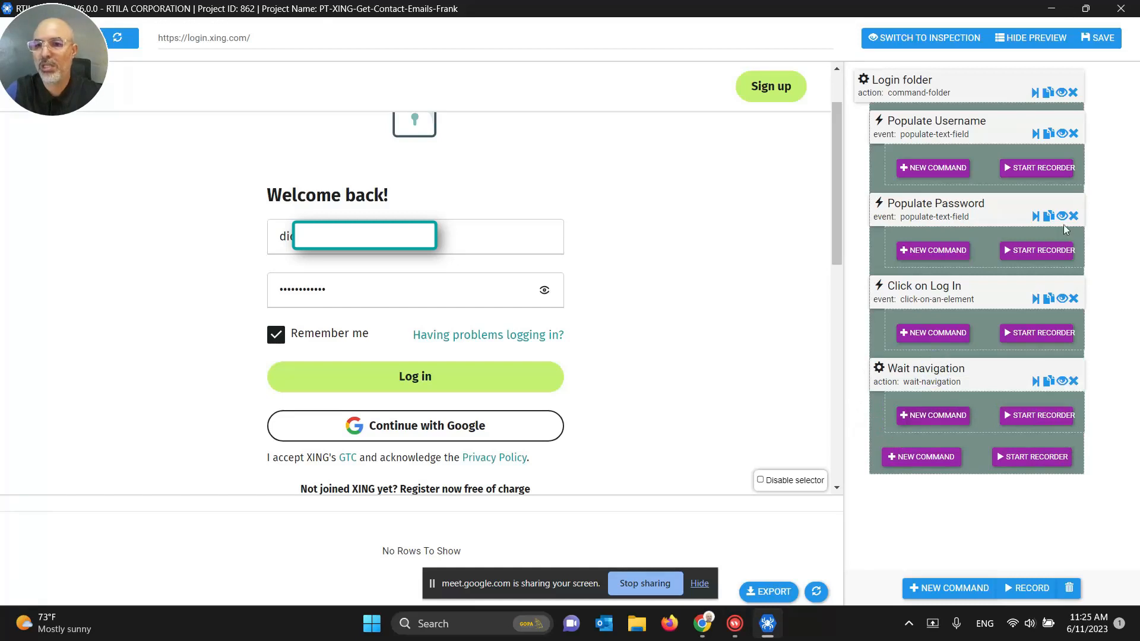
pyautogui.click(1061, 134)
pyautogui.click(1061, 174)
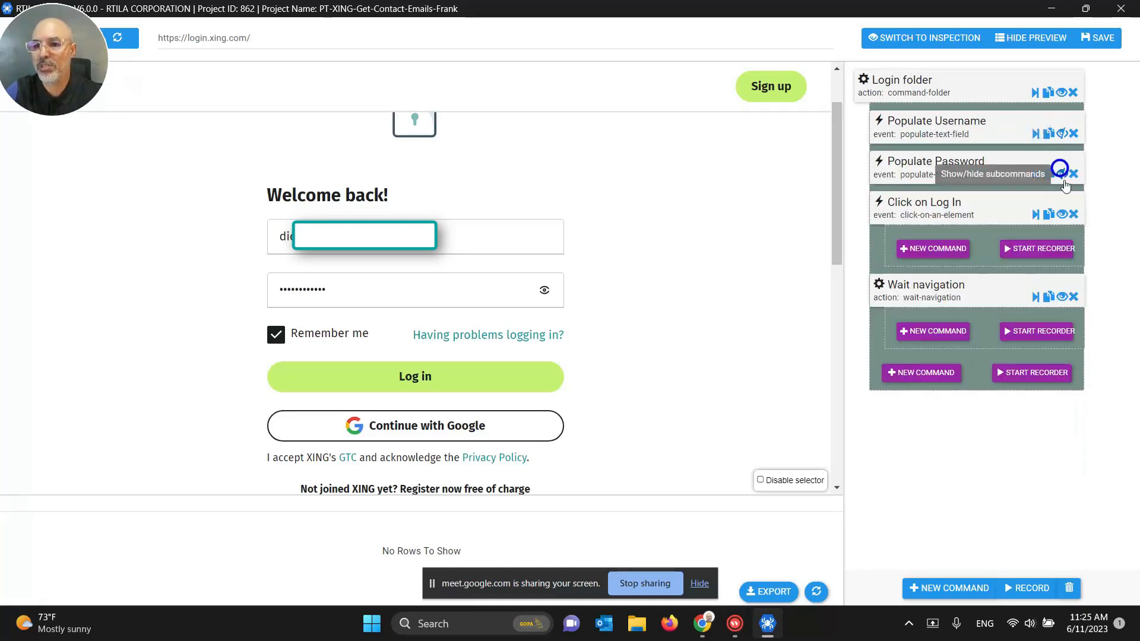
pyautogui.click(1066, 215)
pyautogui.click(1061, 255)
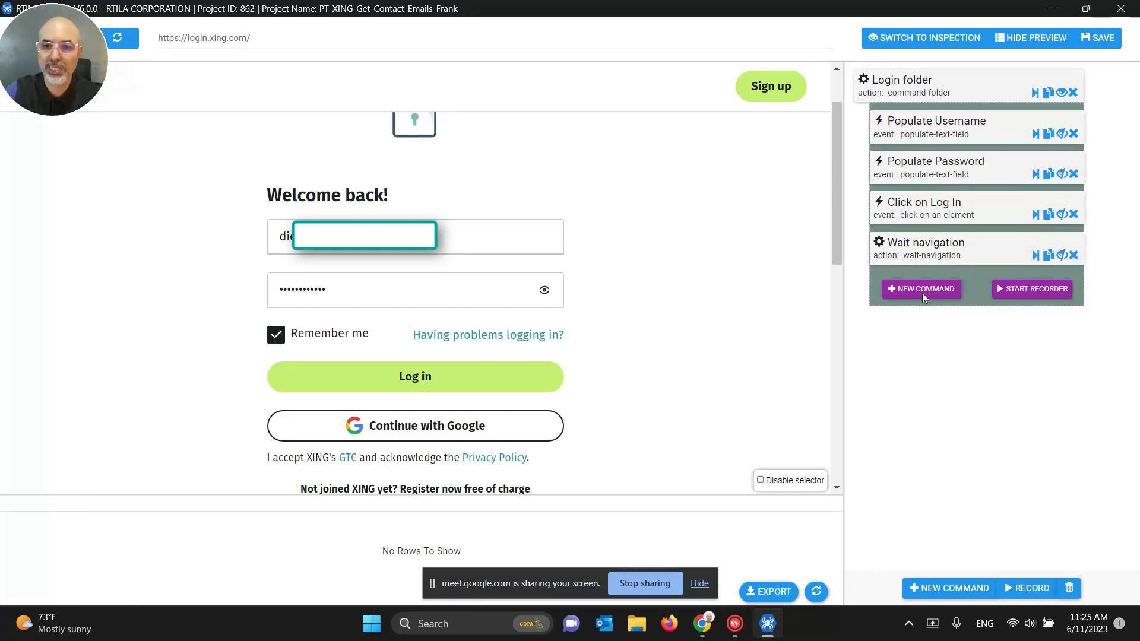
pyautogui.click(1061, 92)
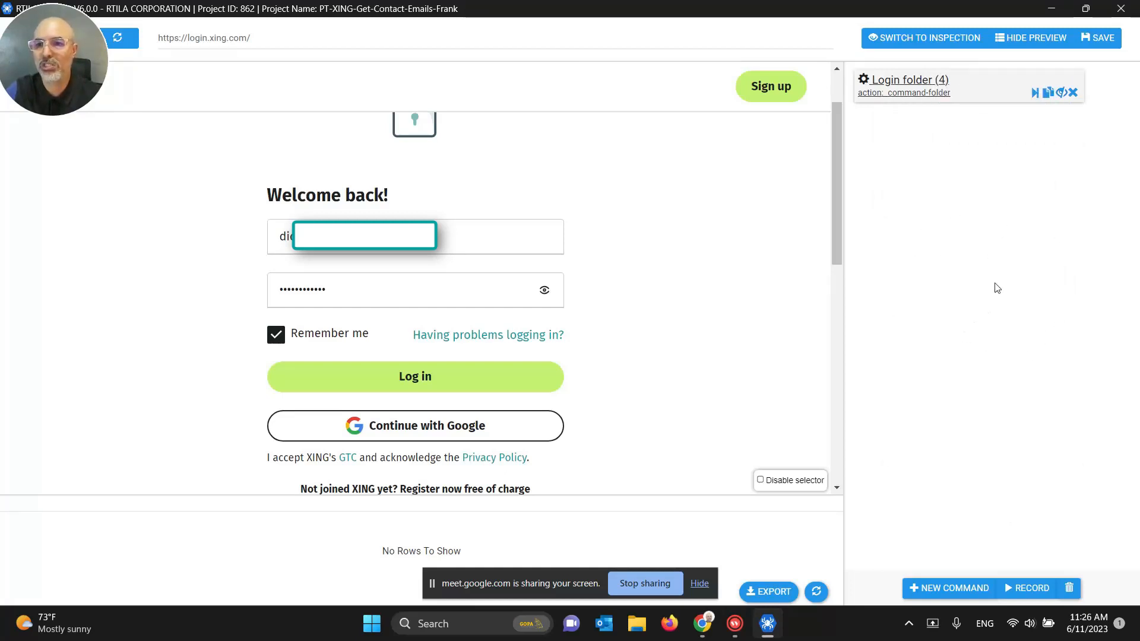
# Step: Save, reload the XING preview, and rerun the username, password and Log In commands
pyautogui.click(1061, 92)
pyautogui.click(1095, 44)
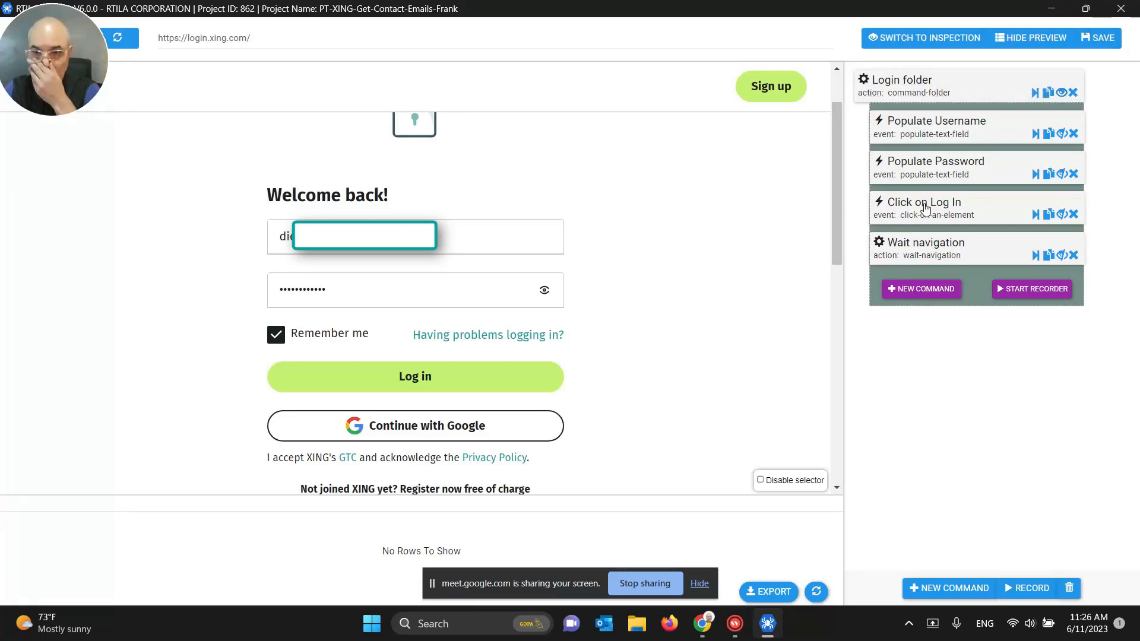
pyautogui.click(1036, 134)
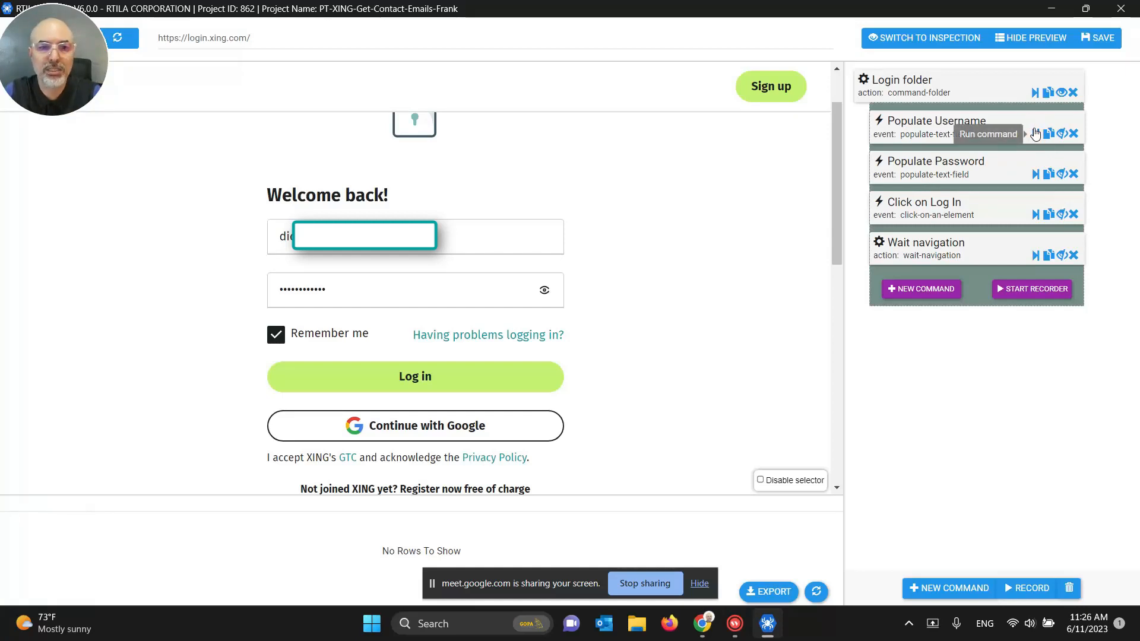
pyautogui.click(129, 43)
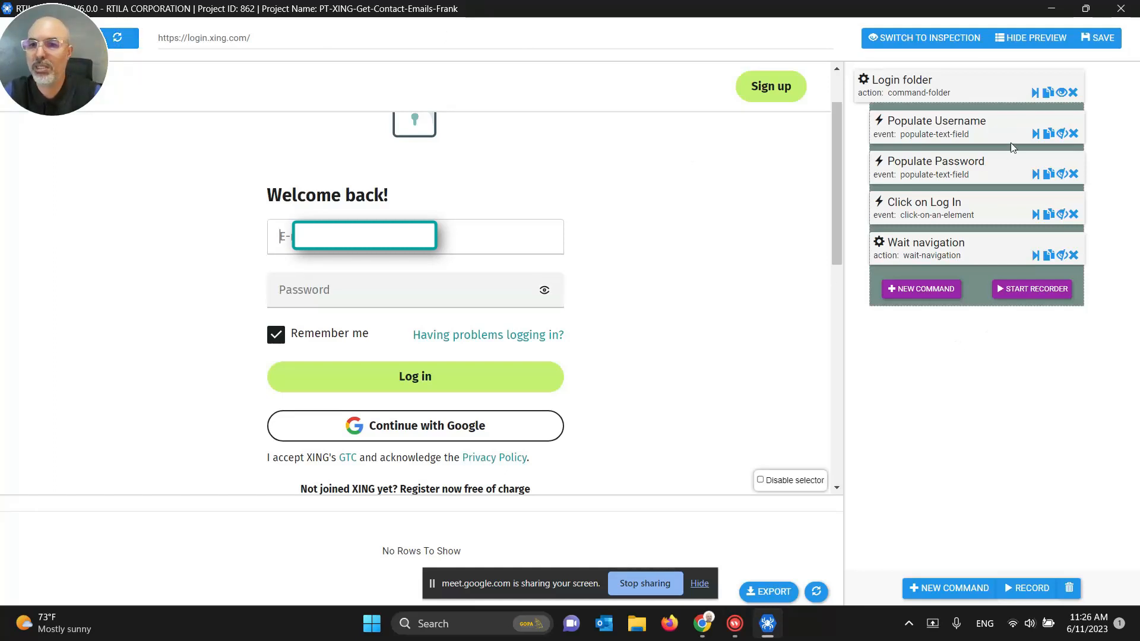
pyautogui.click(1035, 134)
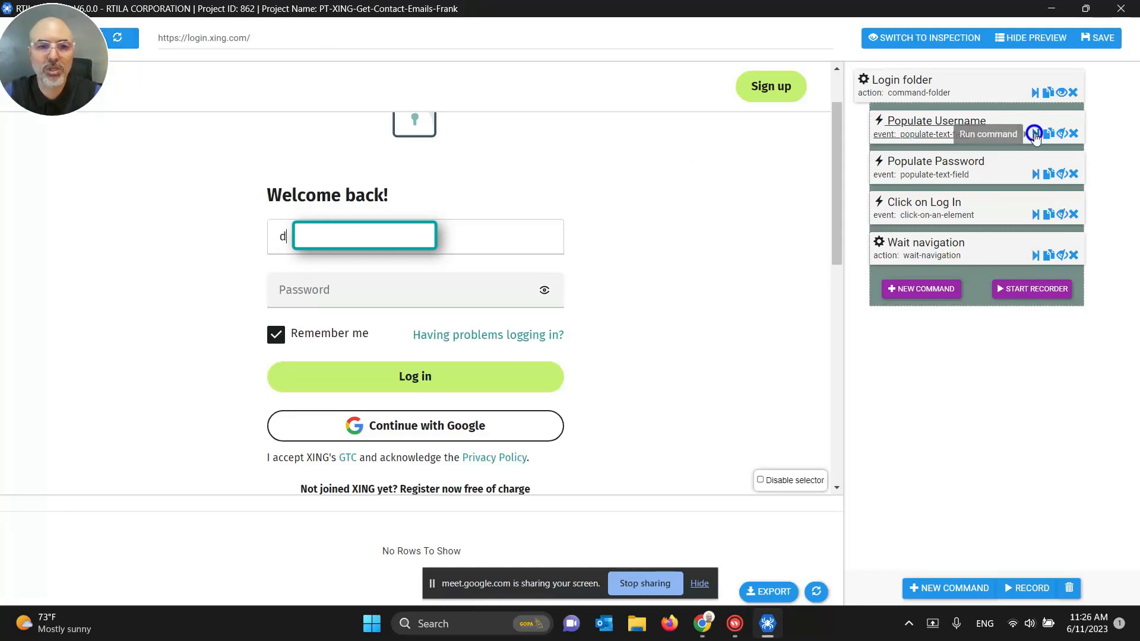
pyautogui.click(1034, 174)
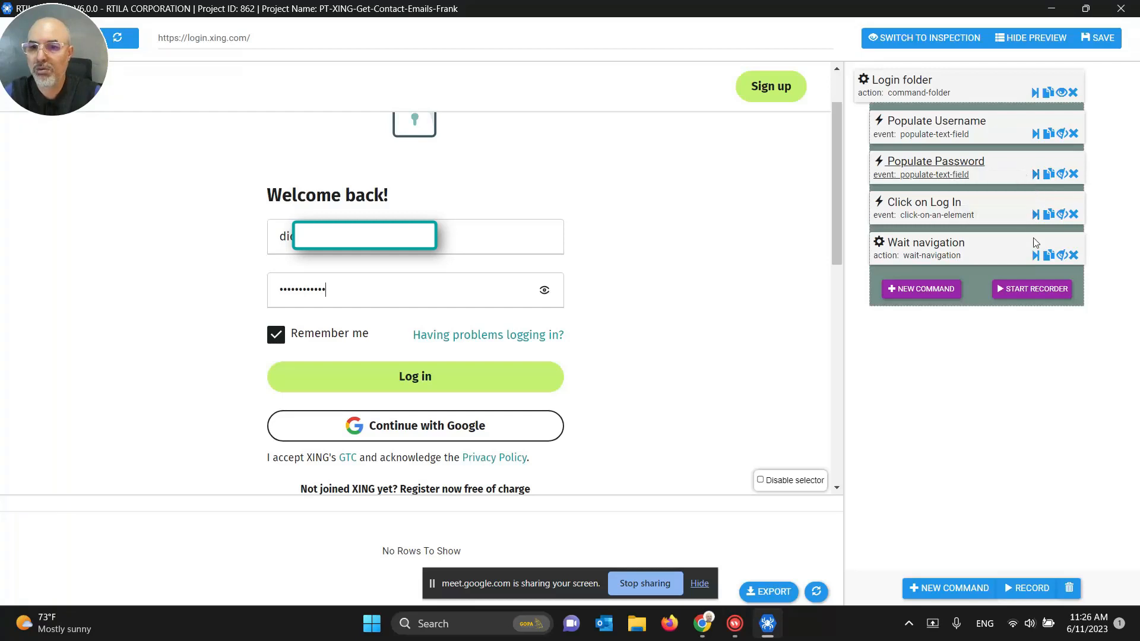
pyautogui.click(1035, 216)
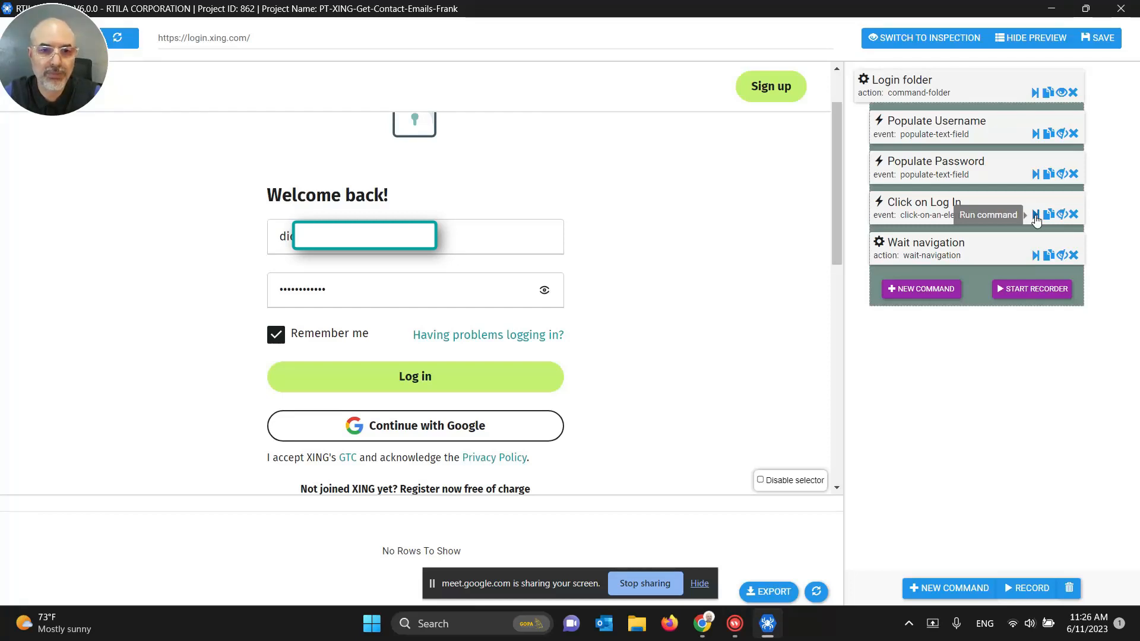
pyautogui.click(935, 212)
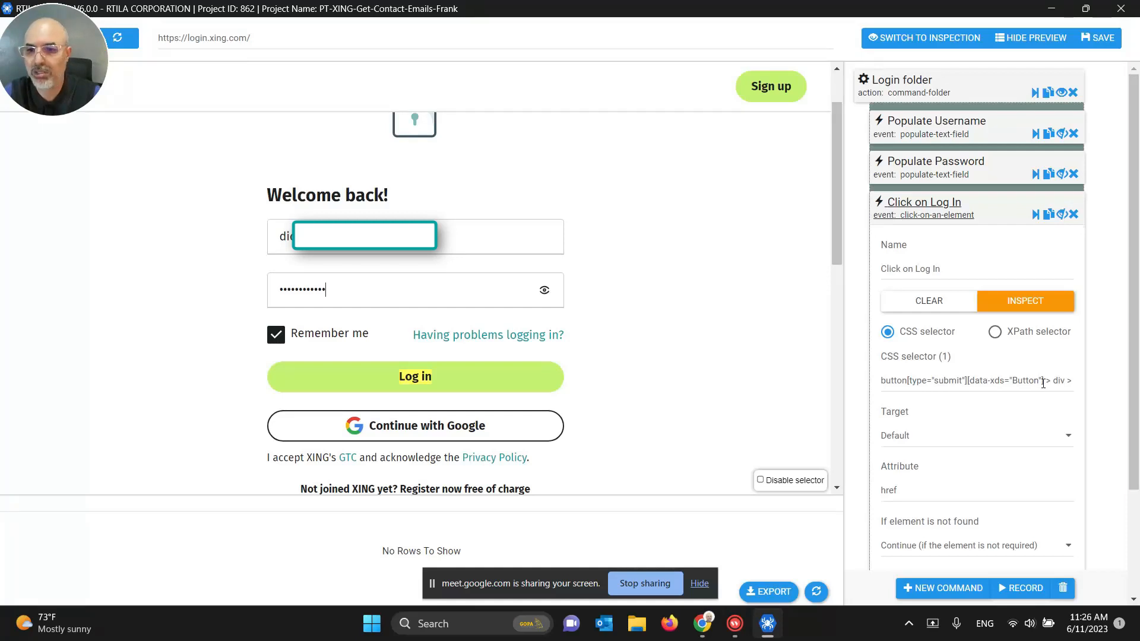
# Step: Trim the Log In selector to button[type="submit"][data-xds="Button"] and test it
pyautogui.moveTo(1044, 382); pyautogui.dragTo(1114, 368)
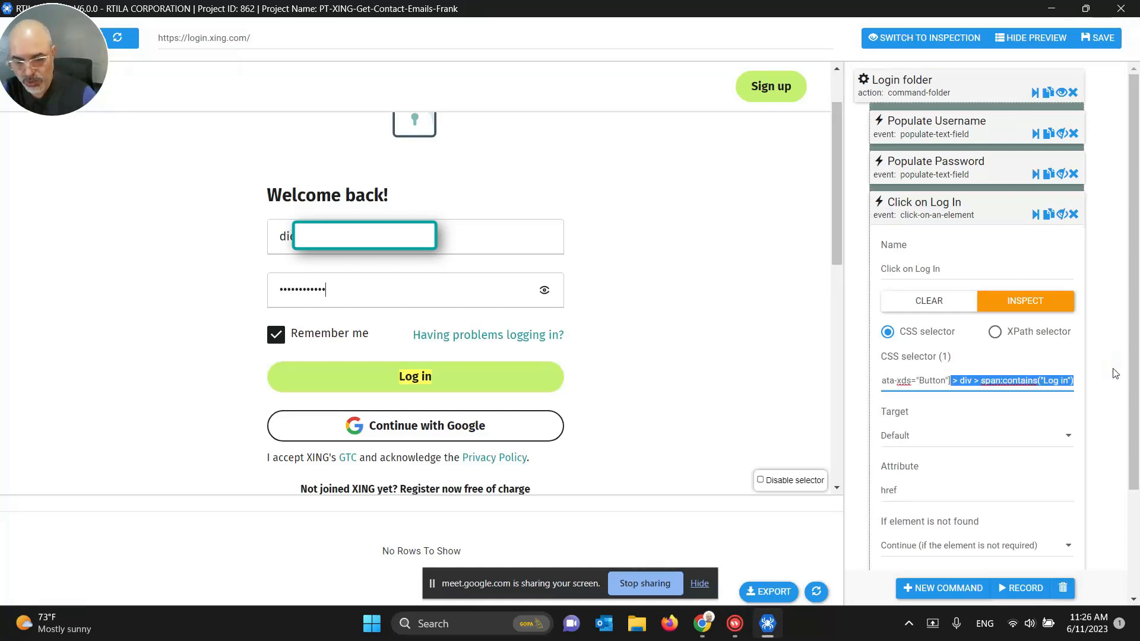
pyautogui.press('BackSpace')
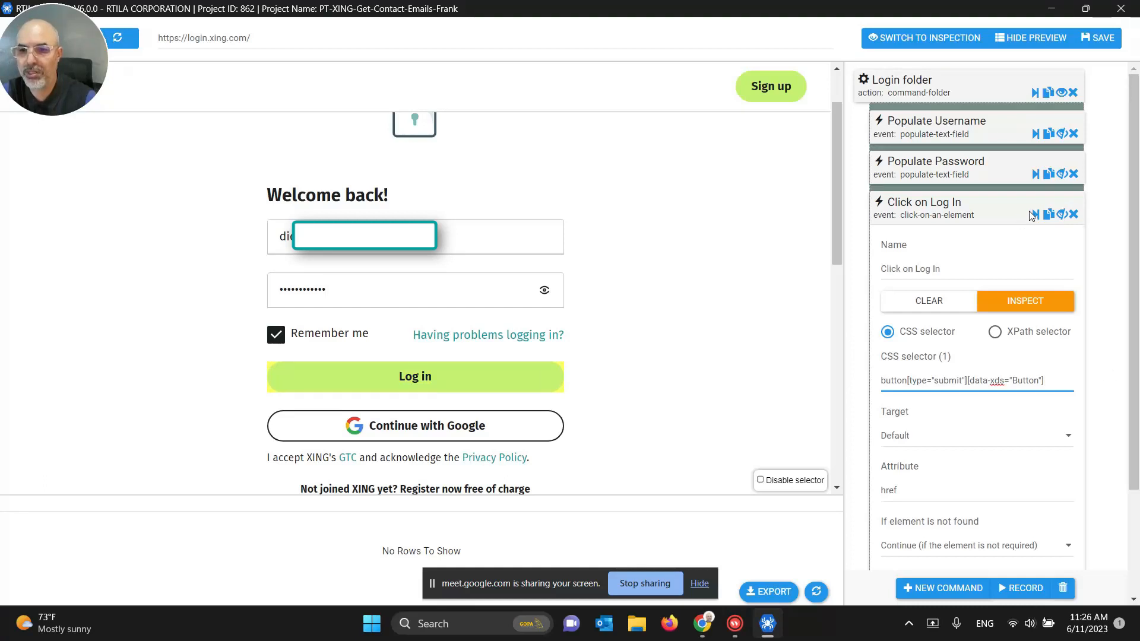
pyautogui.click(1034, 214)
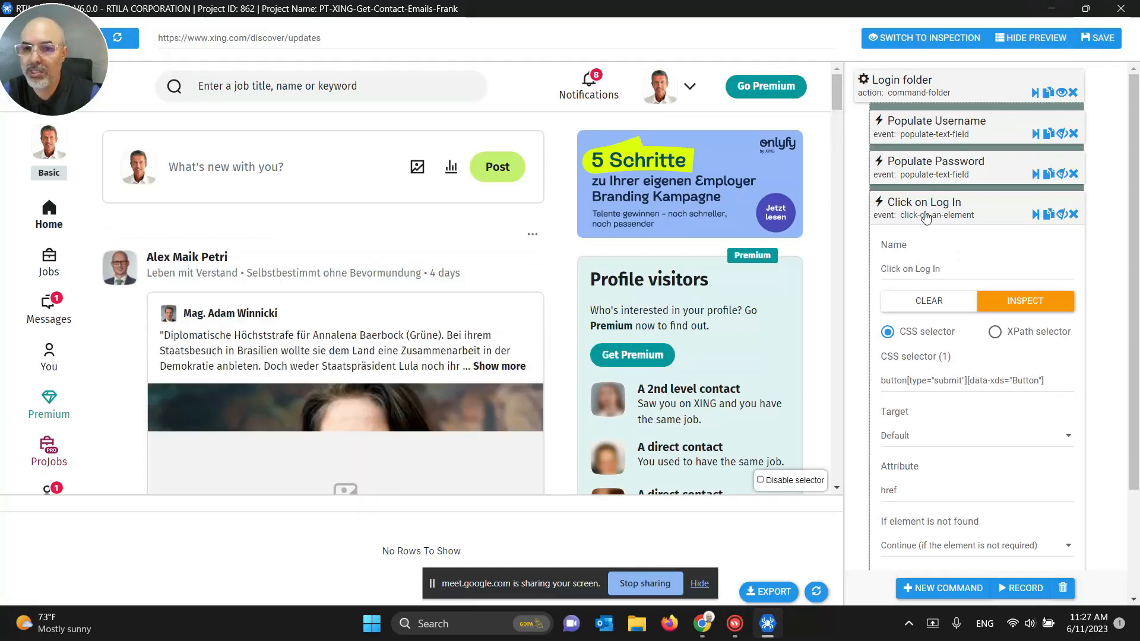
# Step: Add a Wait navigation step after Click on Log In and save the project
pyautogui.click(943, 244)
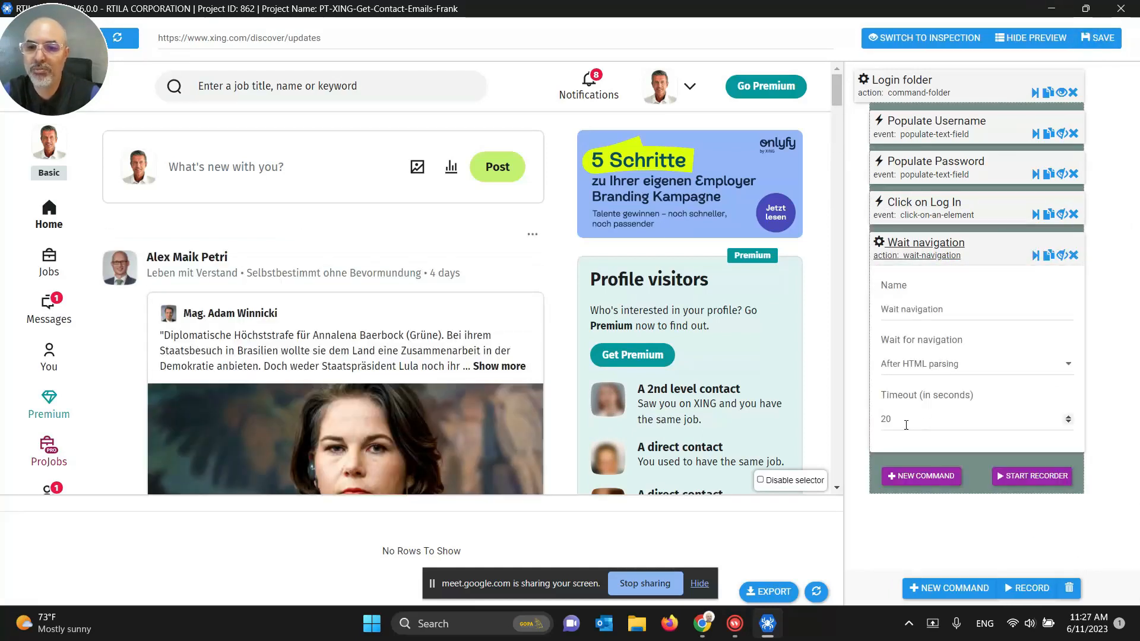
pyautogui.click(948, 245)
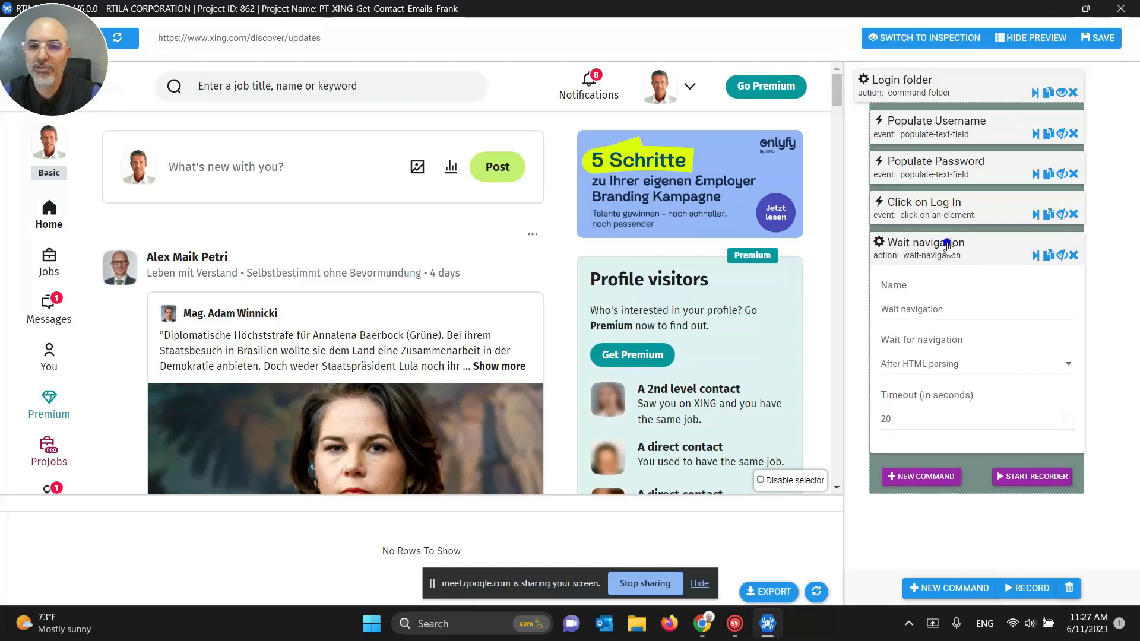
pyautogui.click(1099, 37)
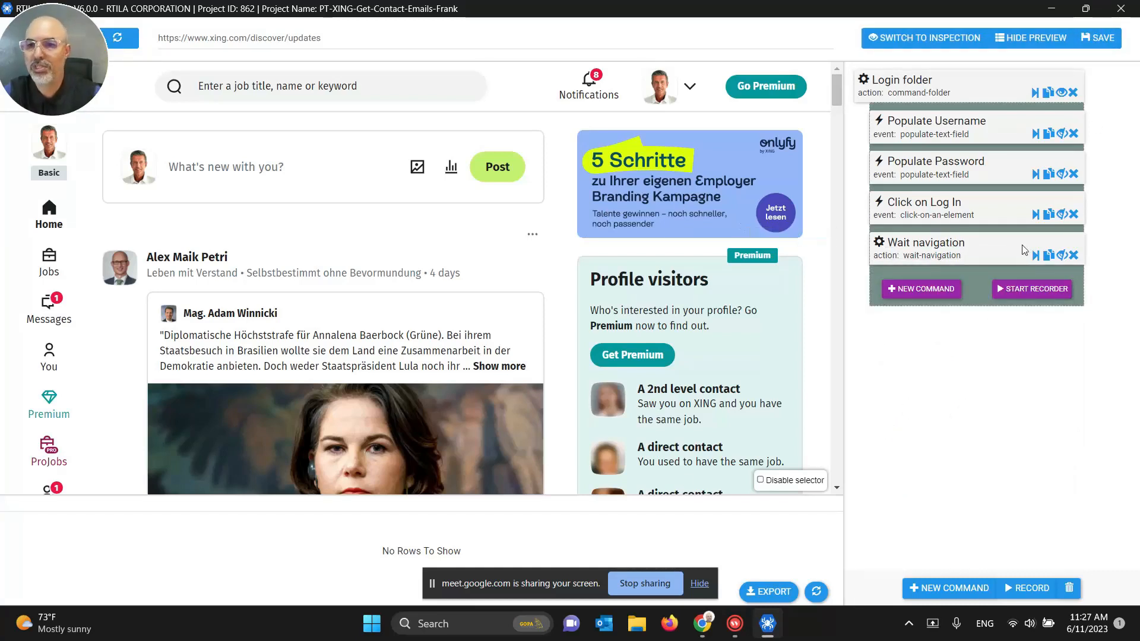
pyautogui.click(1092, 43)
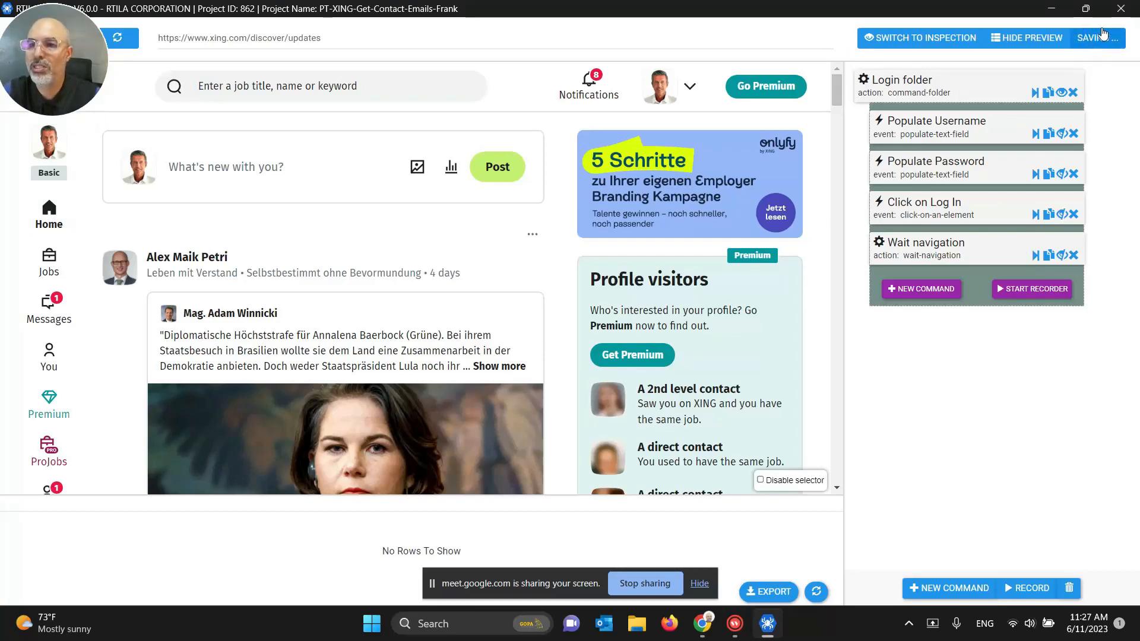
# Step: Close the editor and run the XING project locally
pyautogui.click(1120, 8)
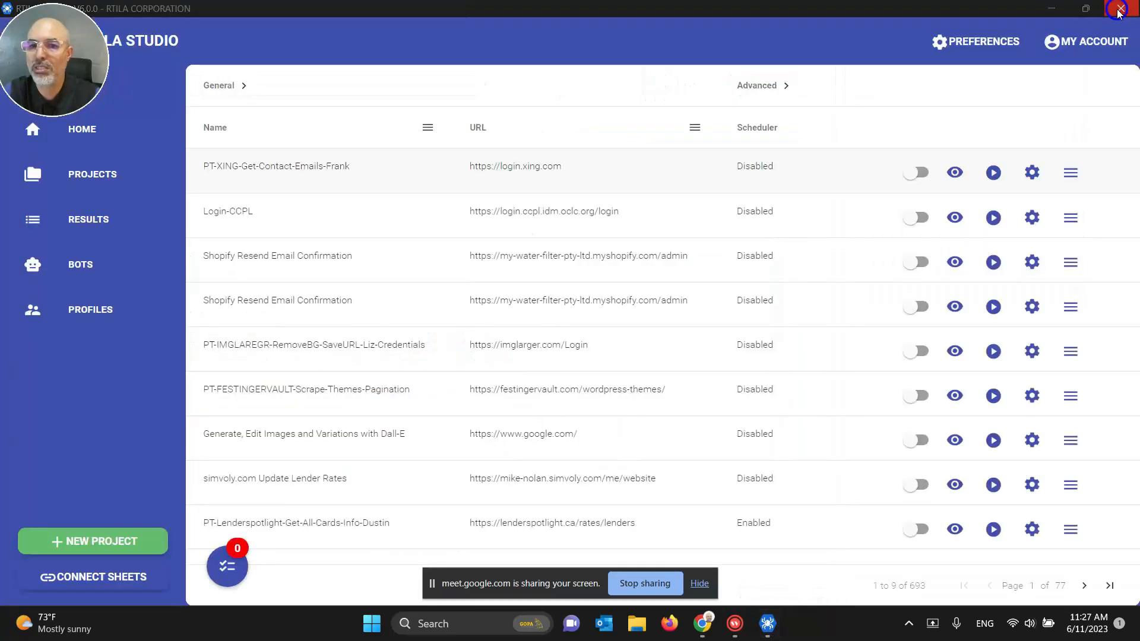
pyautogui.click(993, 173)
pyautogui.click(1033, 179)
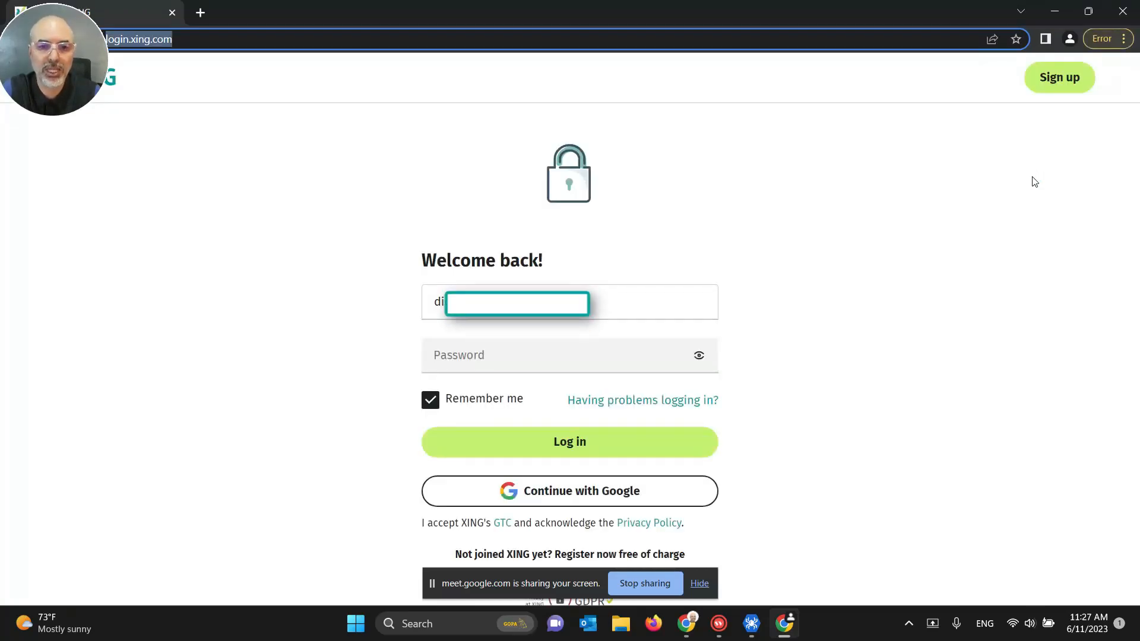
# Step: Enter the account password to complete the XING login during the local run
pyautogui.write('***')
pyautogui.press('Return')
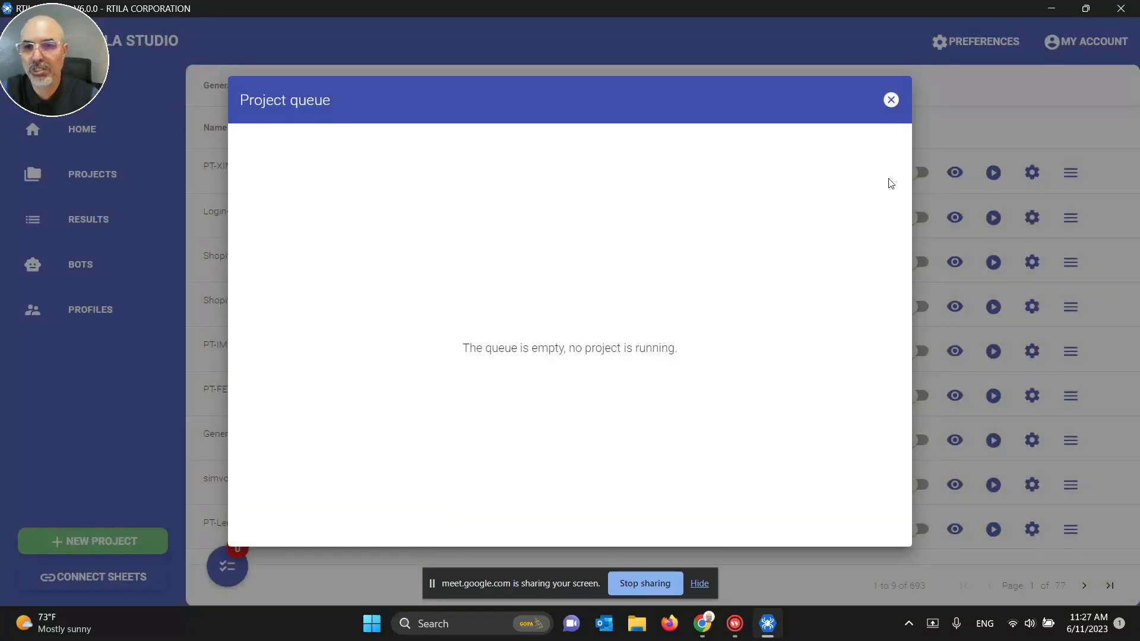
# Step: Close the project queue and reopen the XING project editor maximized
pyautogui.click(891, 102)
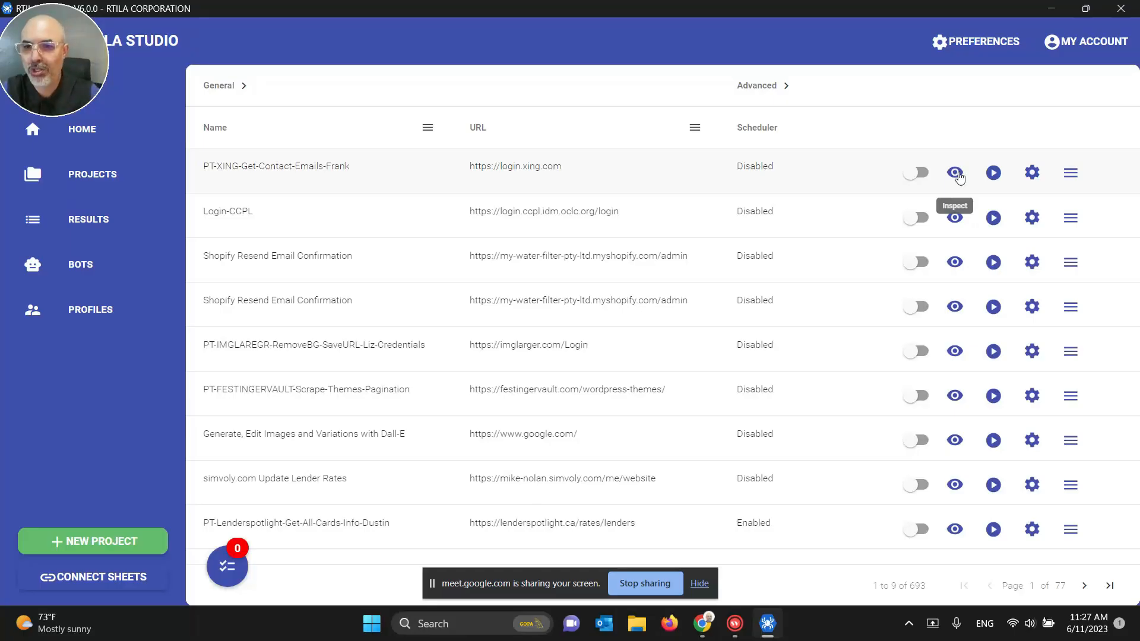
pyautogui.click(955, 173)
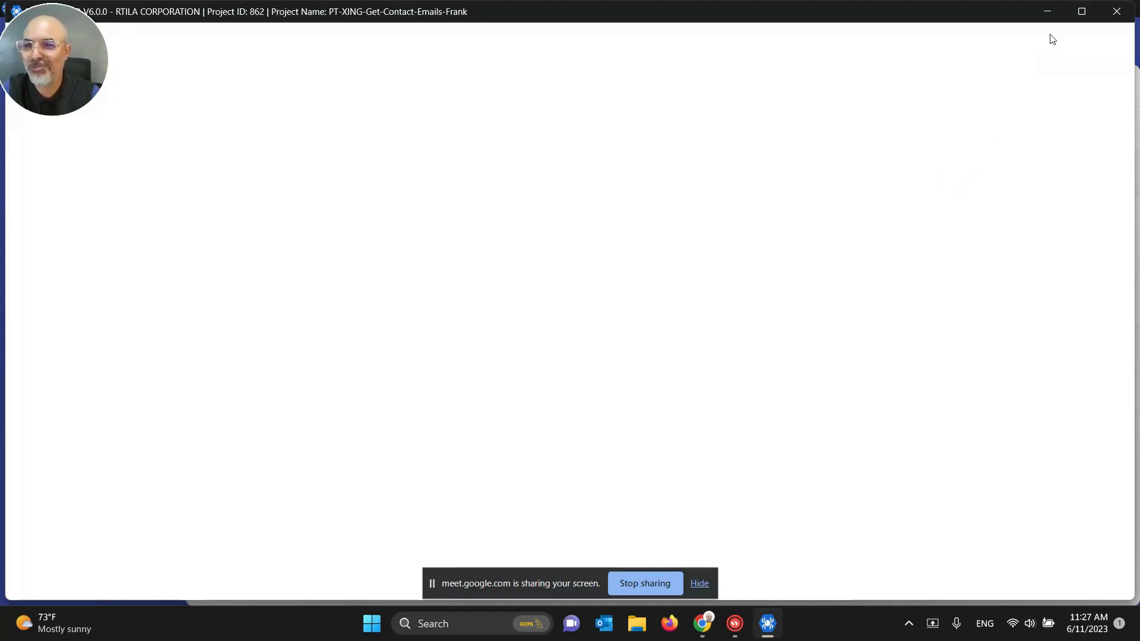
pyautogui.click(1082, 11)
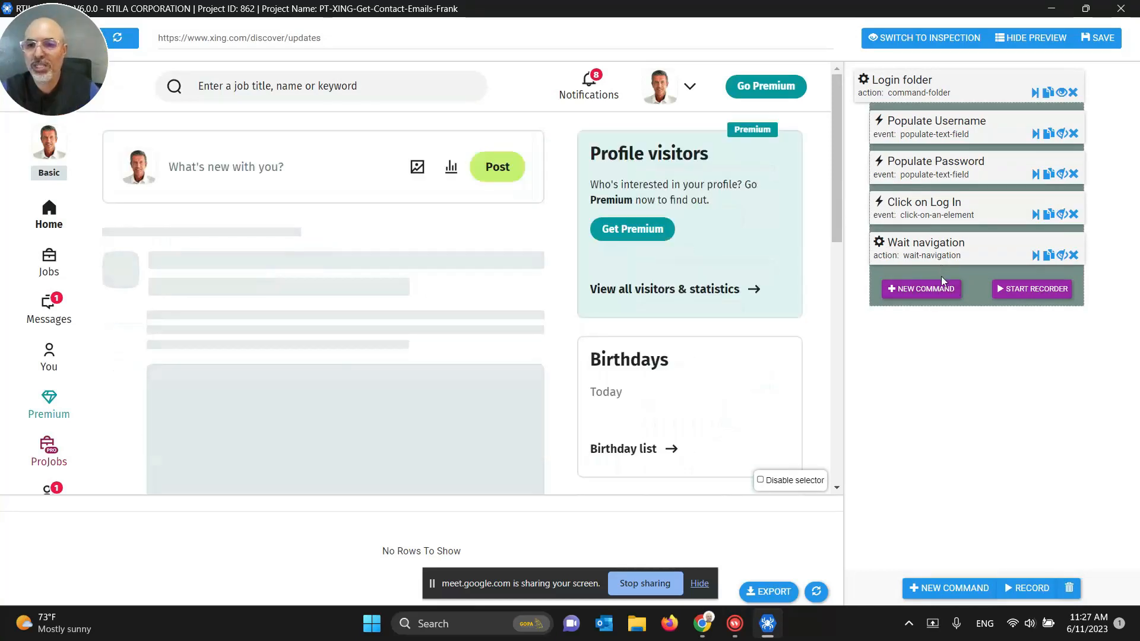
# Step: Add a Wait time command with a 5-second minimum wait and save
pyautogui.click(943, 287)
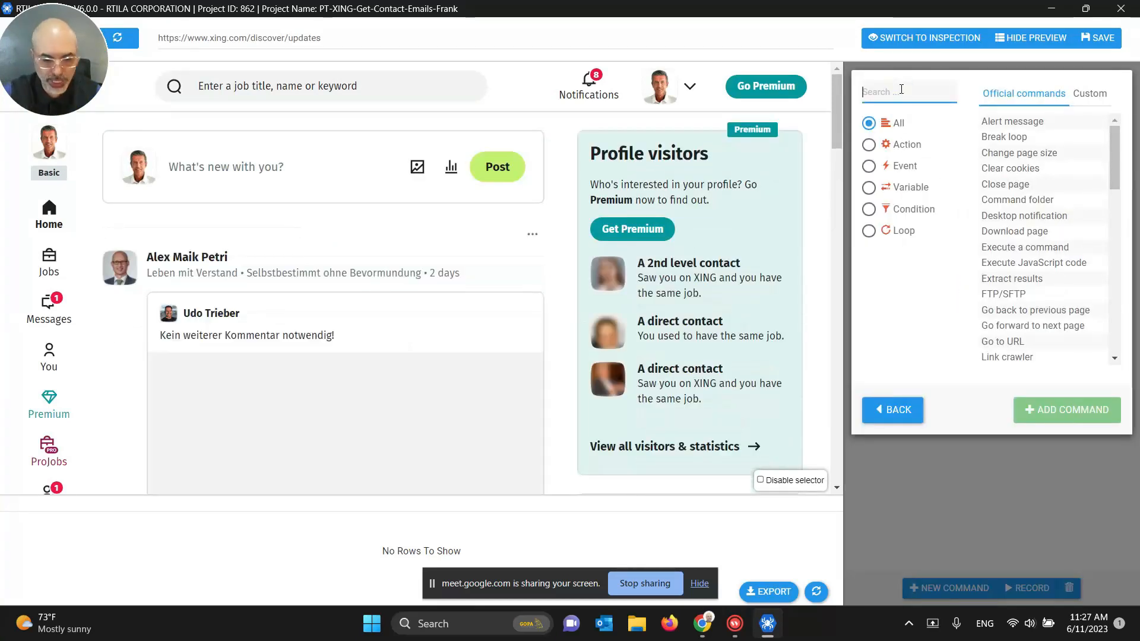
pyautogui.write('wait')
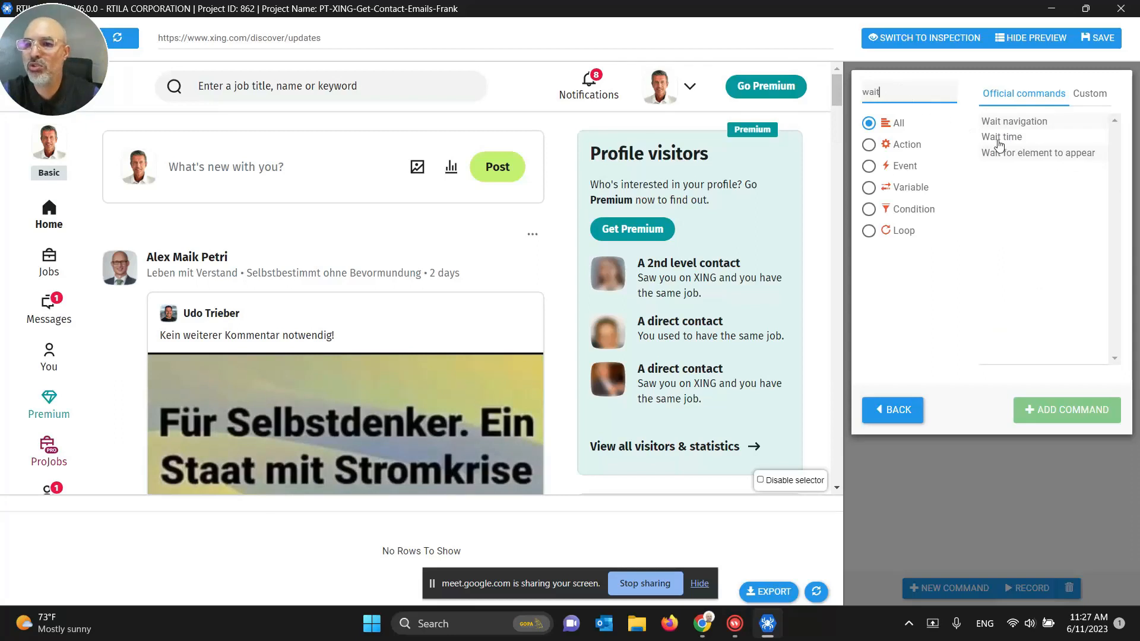
pyautogui.click(1000, 138)
pyautogui.click(1047, 409)
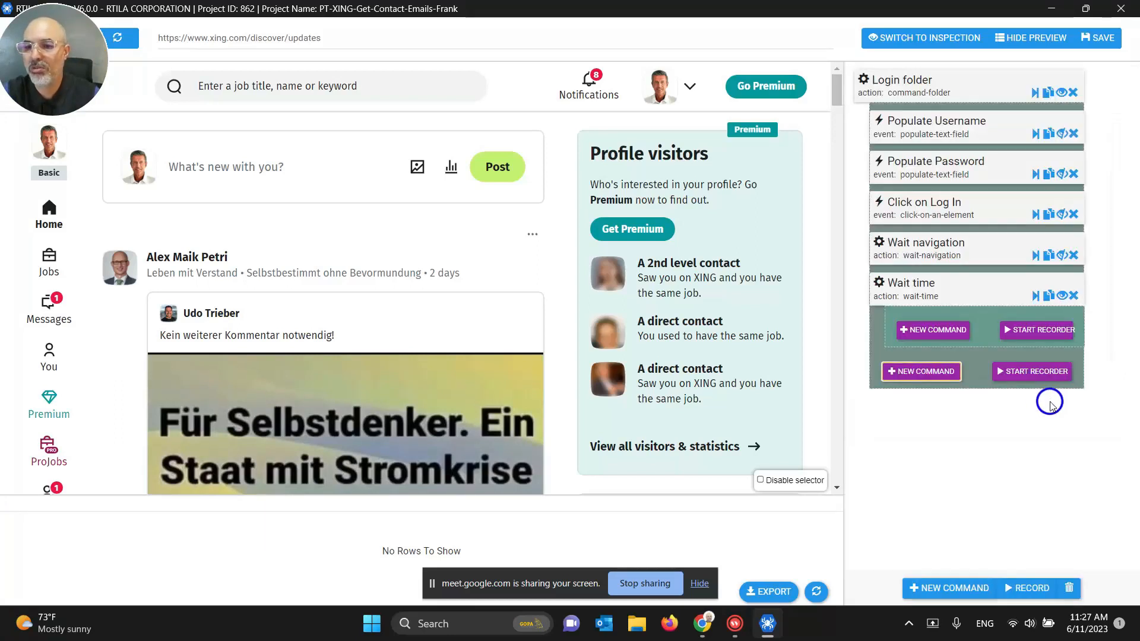
pyautogui.click(911, 300)
pyautogui.click(907, 408)
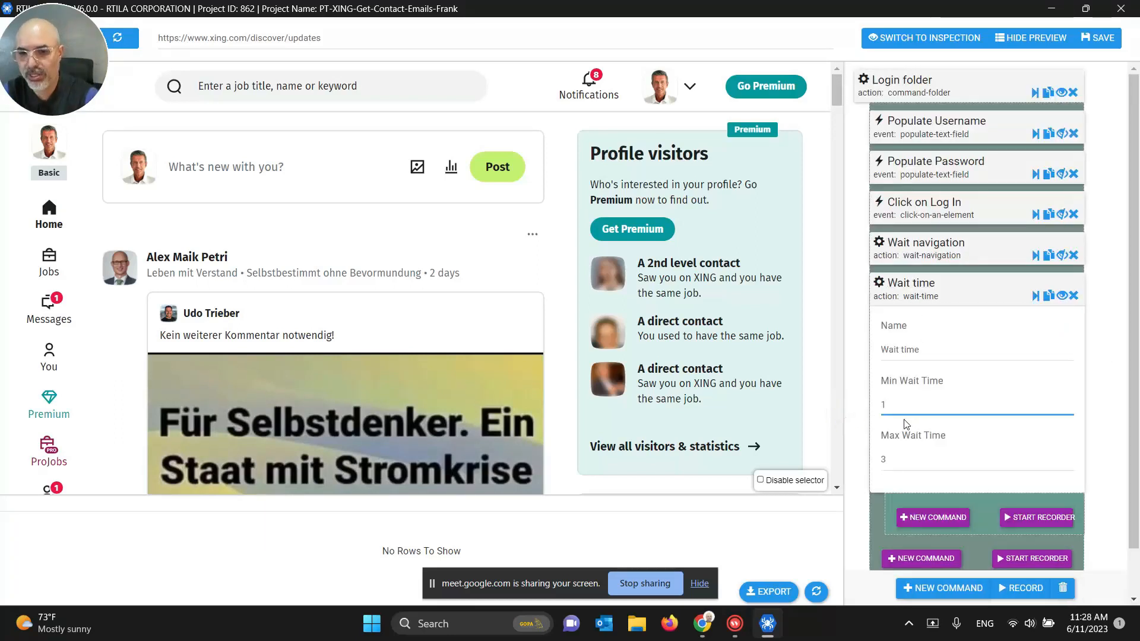
pyautogui.press('BackSpace')
pyautogui.write('5')
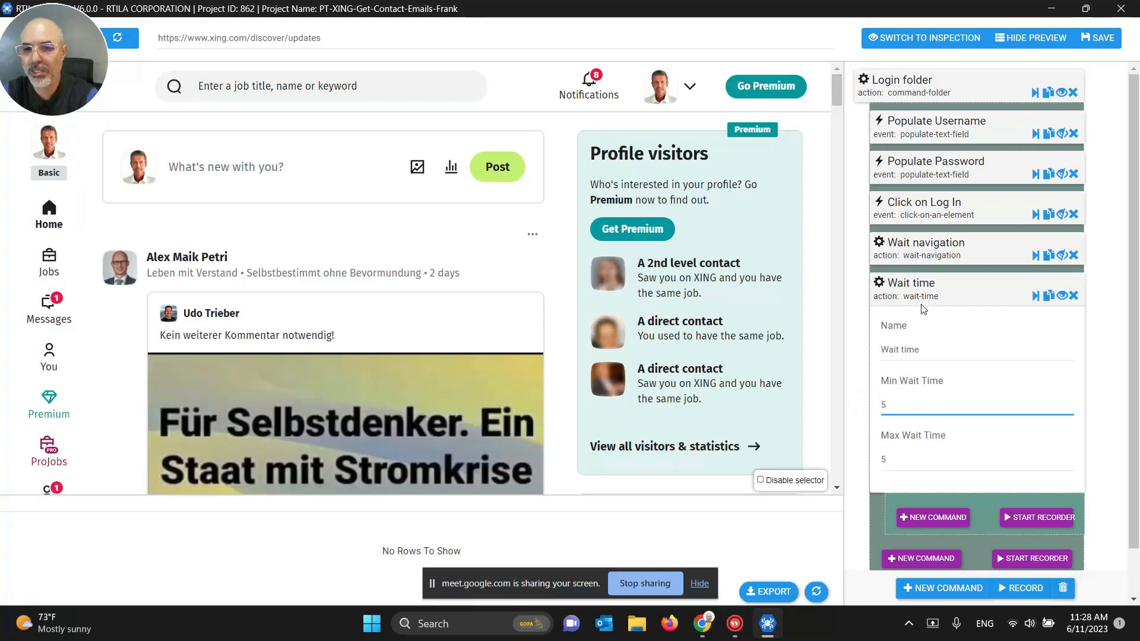
pyautogui.click(921, 295)
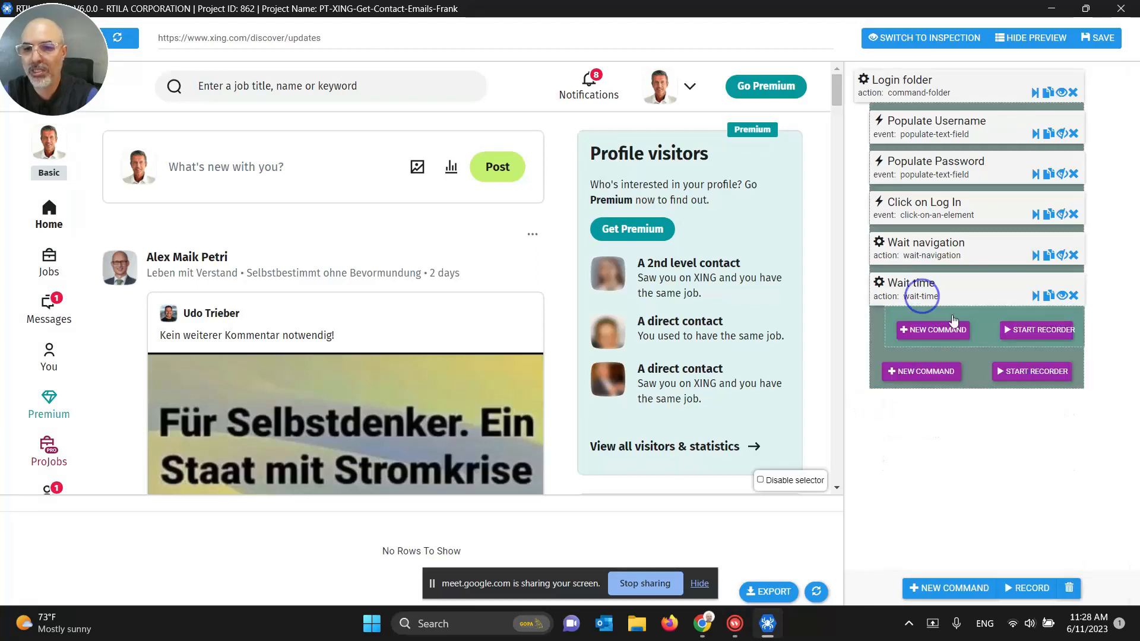
pyautogui.click(1090, 43)
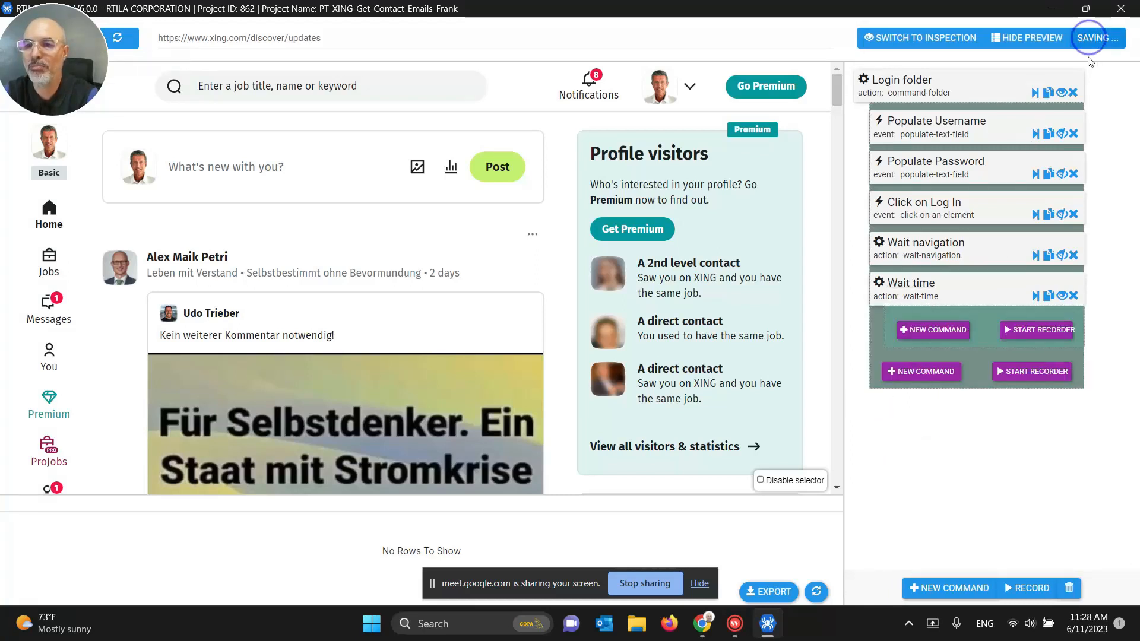
# Step: Collapse the Login folder to its five commands and open XING's Your network page
pyautogui.click(1060, 93)
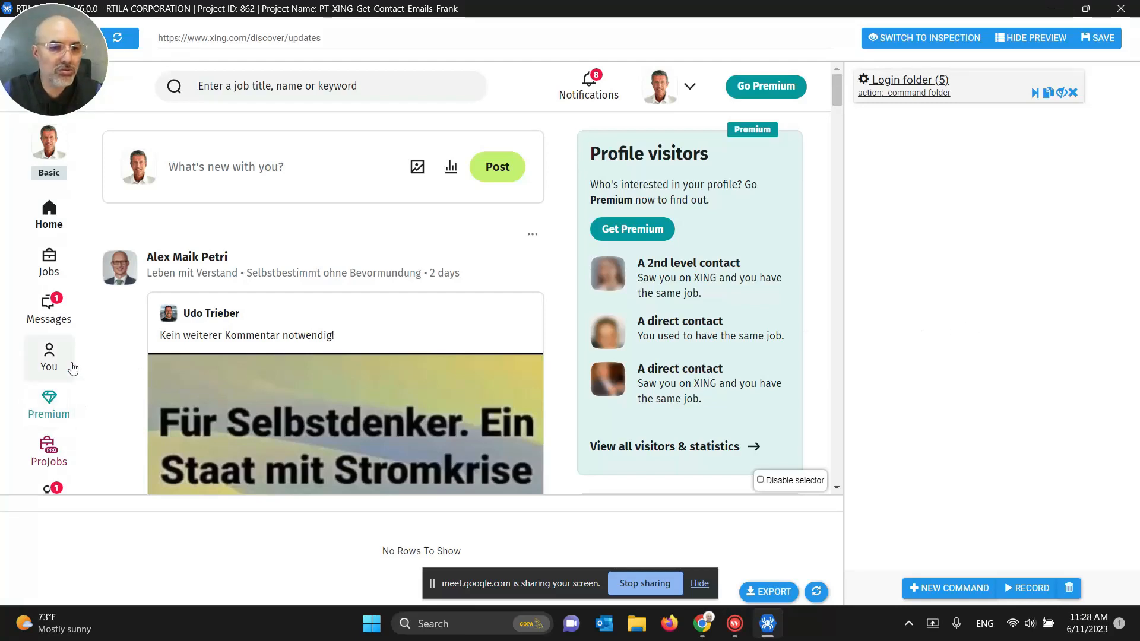
pyautogui.scroll(-3, 70, 365)
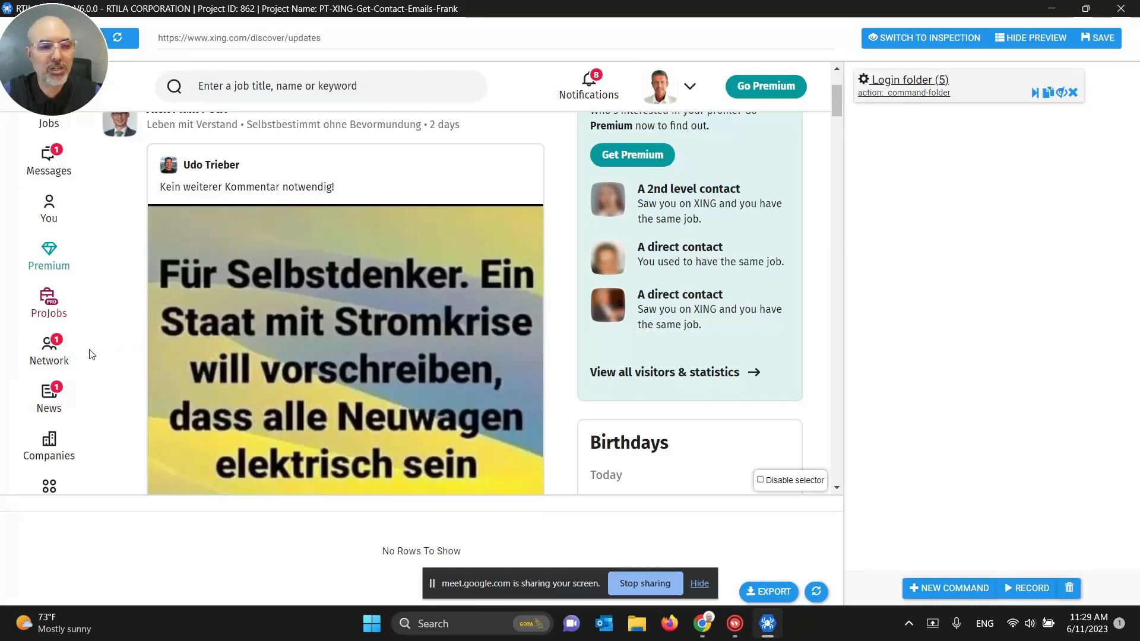
pyautogui.click(57, 363)
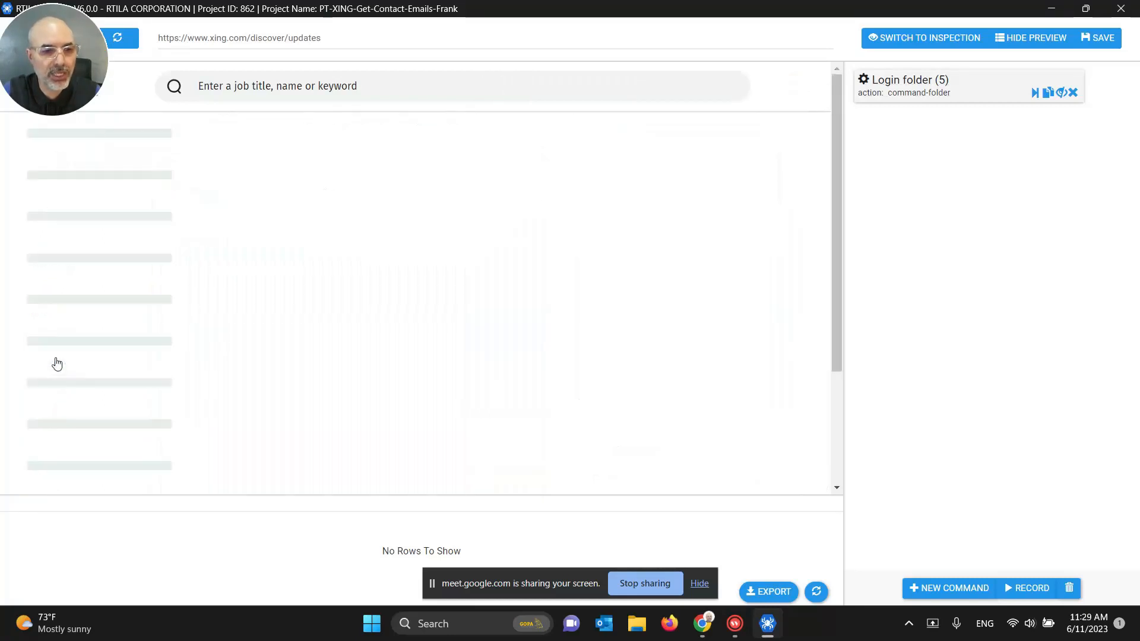
pyautogui.click(262, 40)
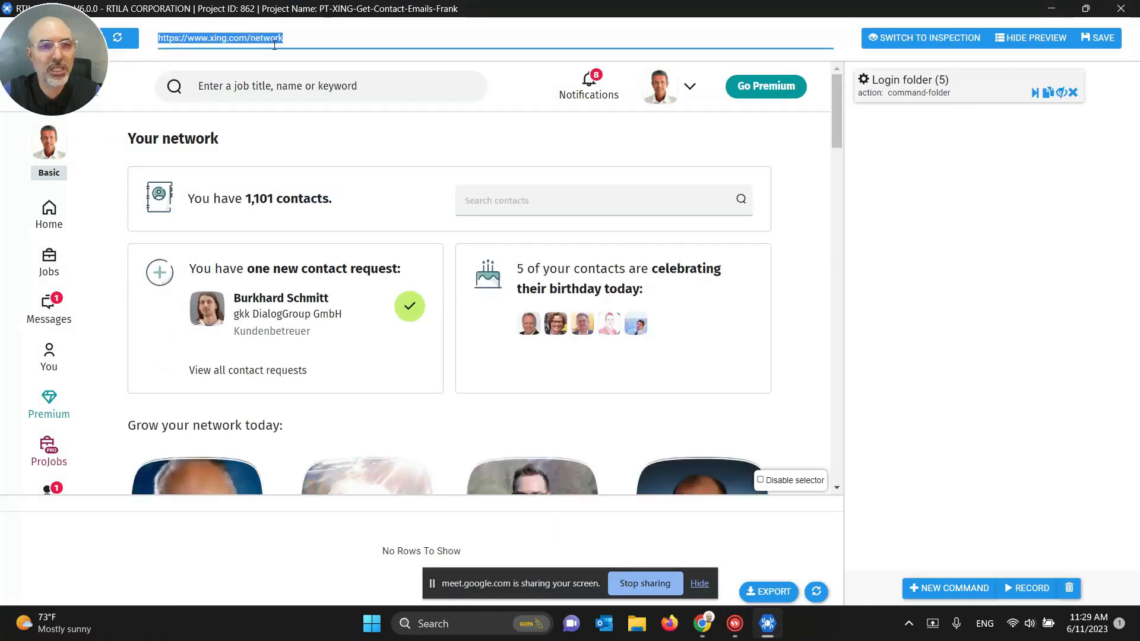
pyautogui.tripleClick(278, 39)
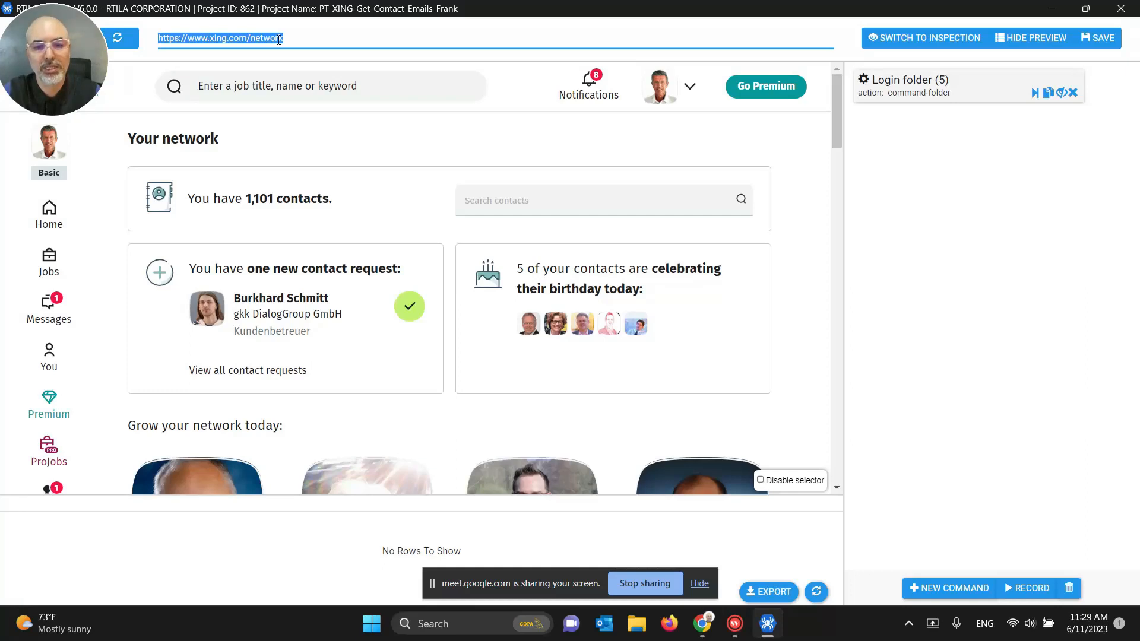
pyautogui.tripleClick(282, 40)
pyautogui.hotkey('ctrl', 'c')
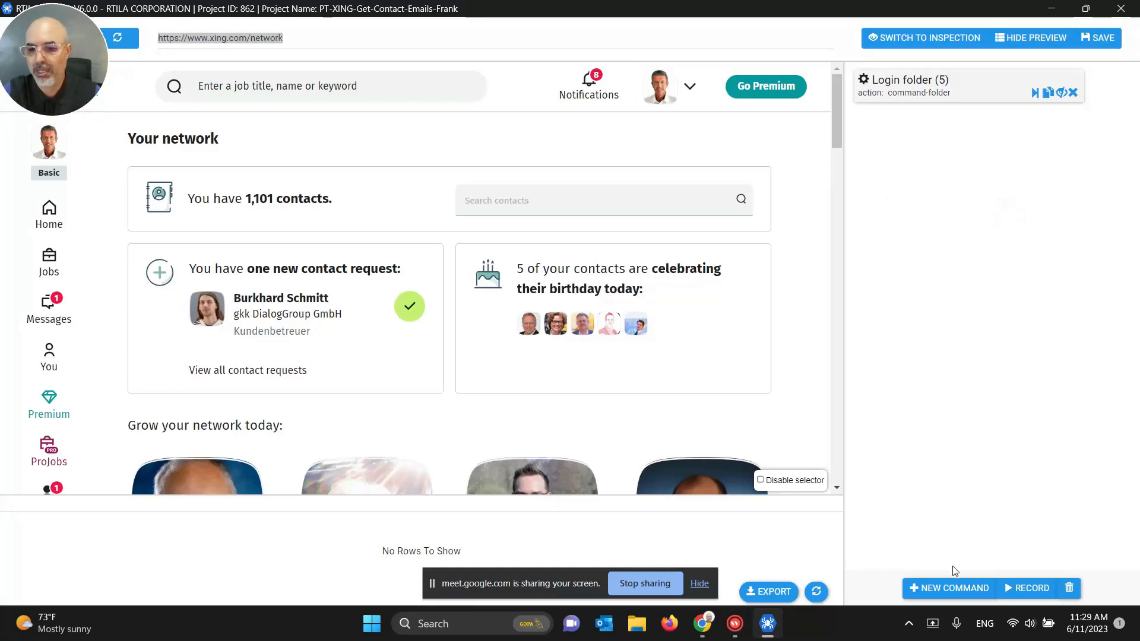
pyautogui.click(949, 587)
pyautogui.click(892, 92)
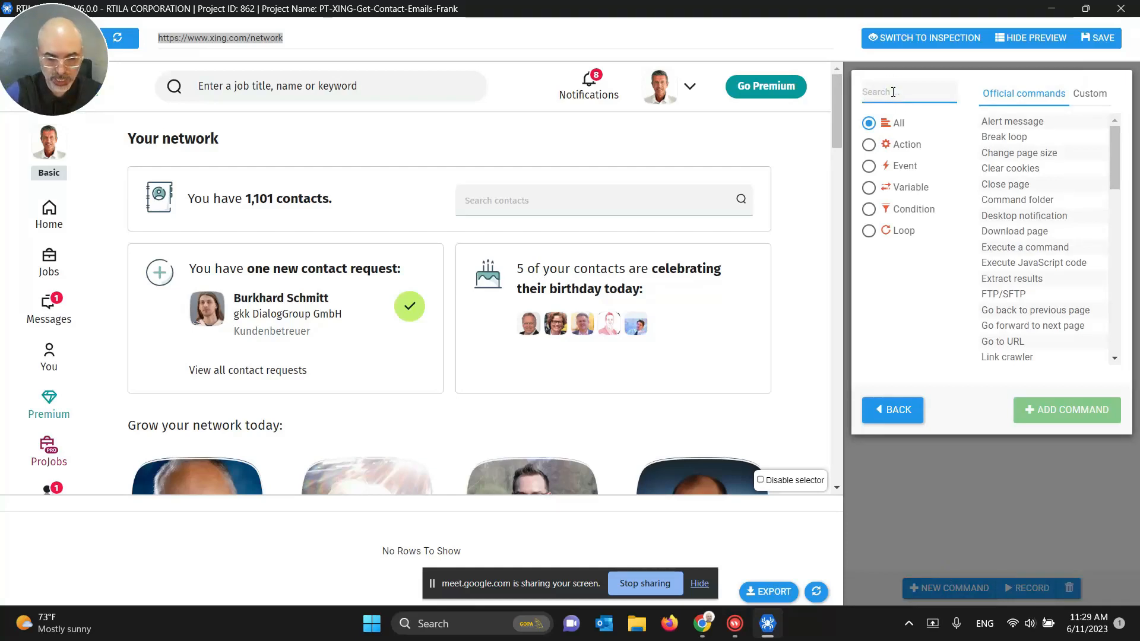
pyautogui.write('go to')
pyautogui.click(1011, 122)
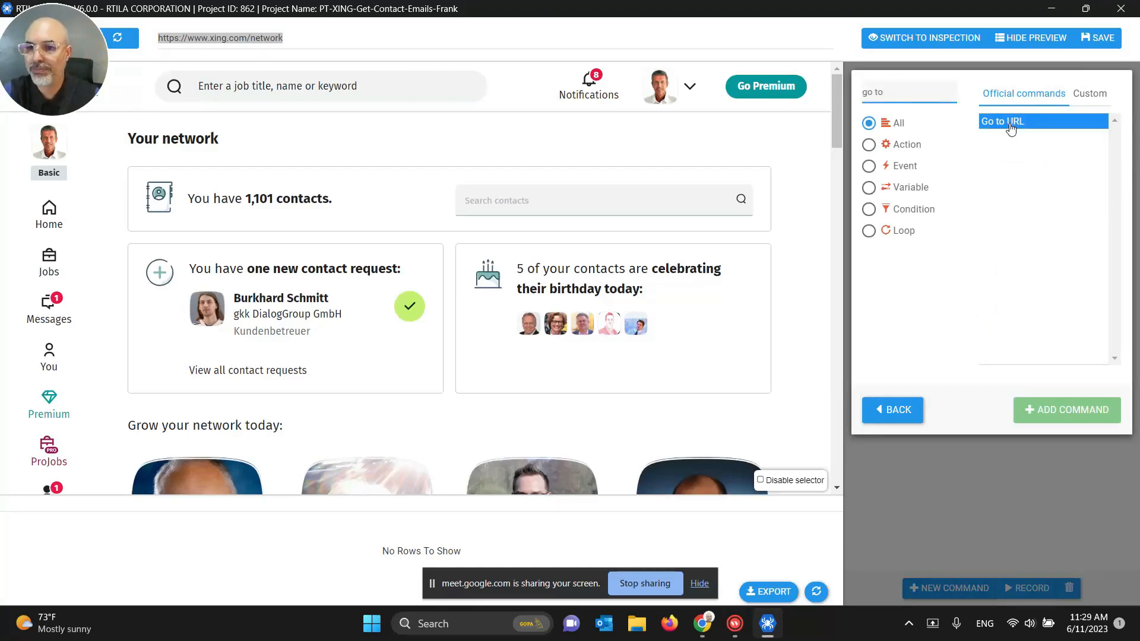
pyautogui.click(1062, 411)
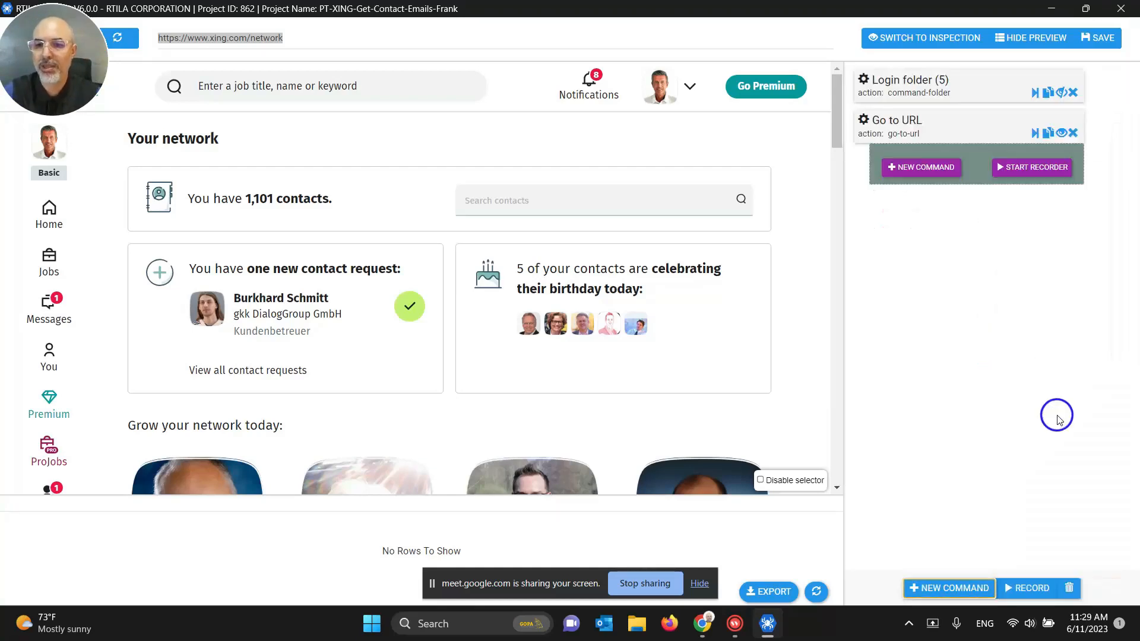
pyautogui.click(894, 122)
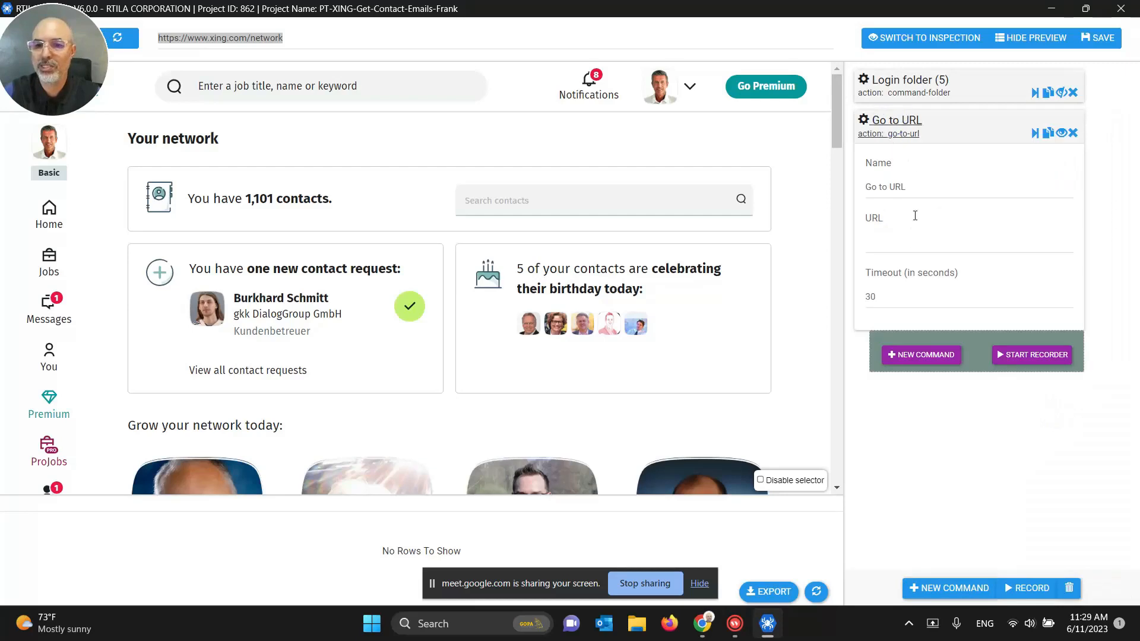
pyautogui.click(890, 186)
pyautogui.write('N')
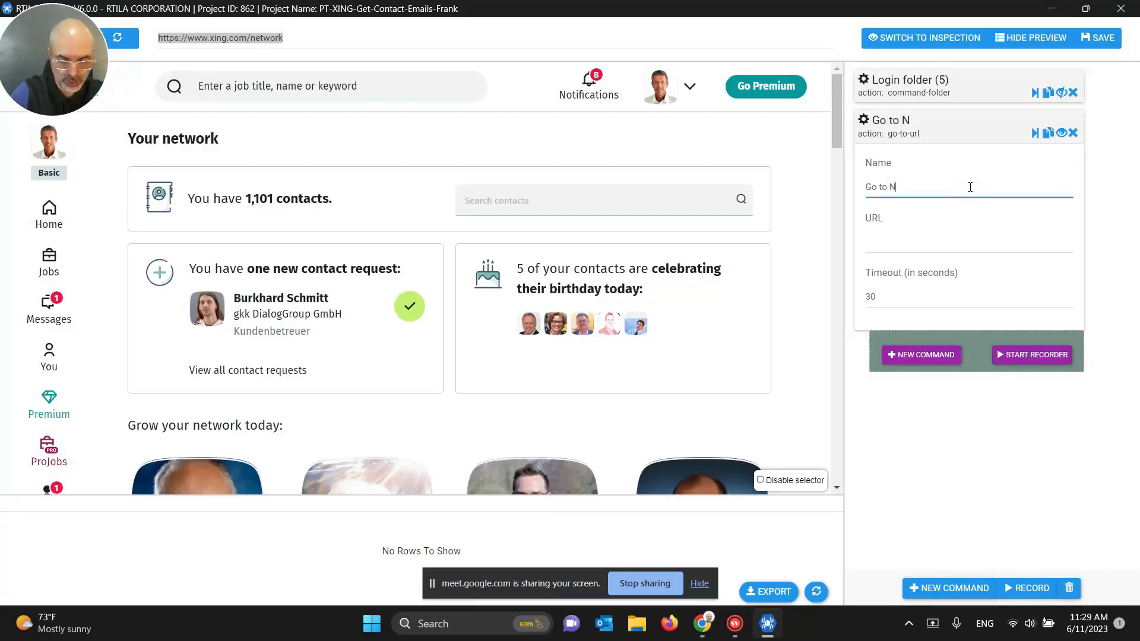
pyautogui.write('etwork Page')
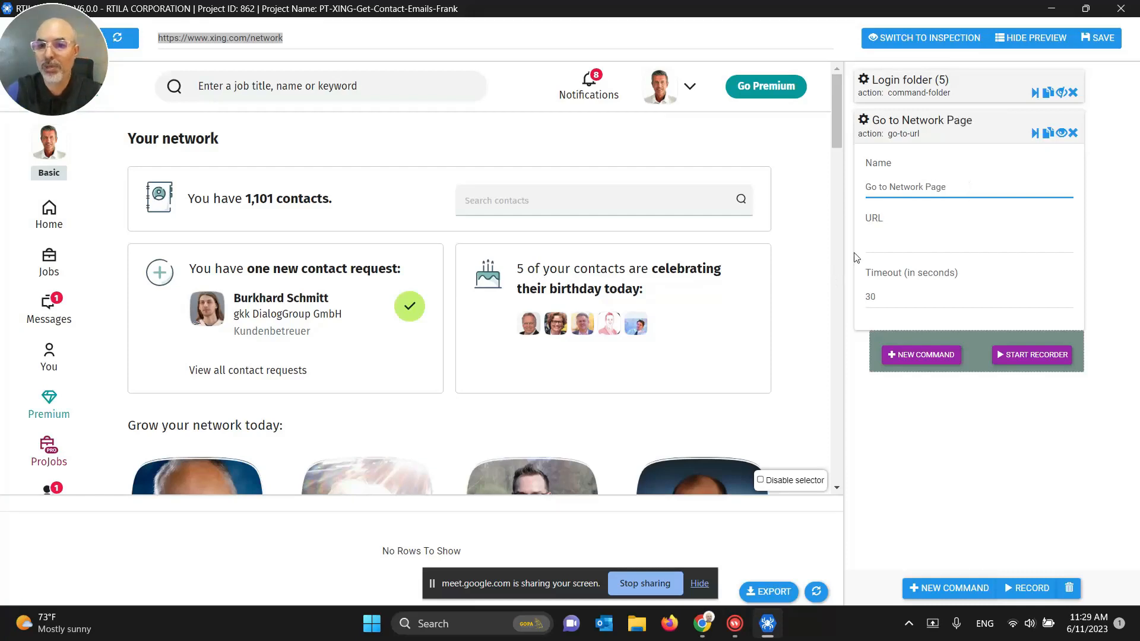
pyautogui.click(877, 242)
pyautogui.hotkey('ctrl', 'v')
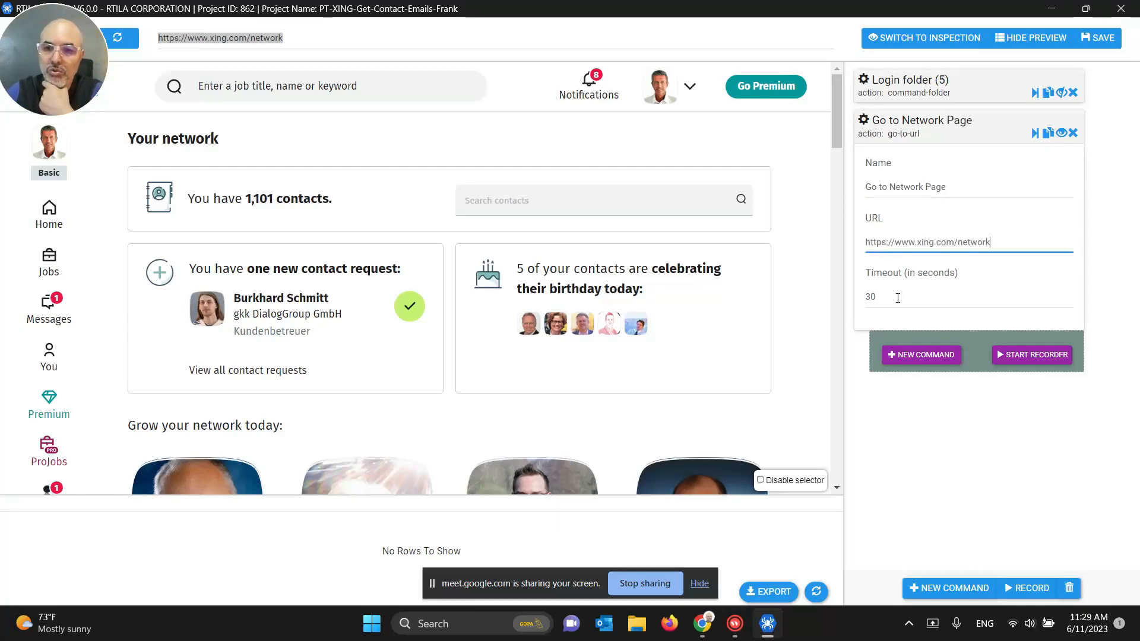
# Step: Nest a Wait navigation command inside the Go to Network Page step
pyautogui.click(933, 125)
pyautogui.click(931, 169)
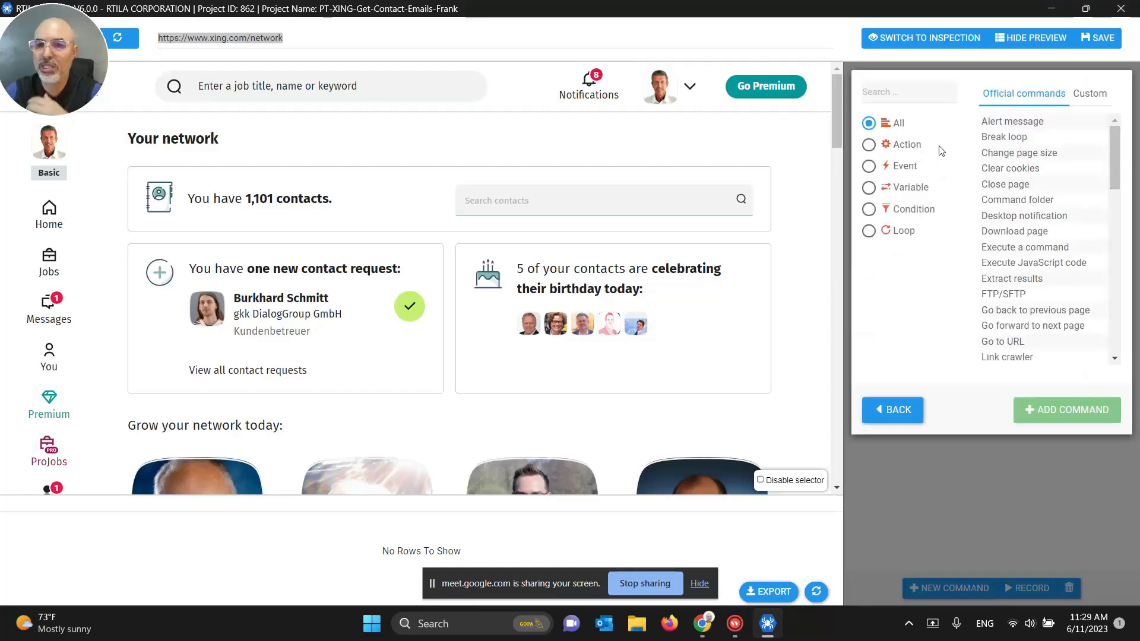
pyautogui.click(929, 97)
pyautogui.write('wait')
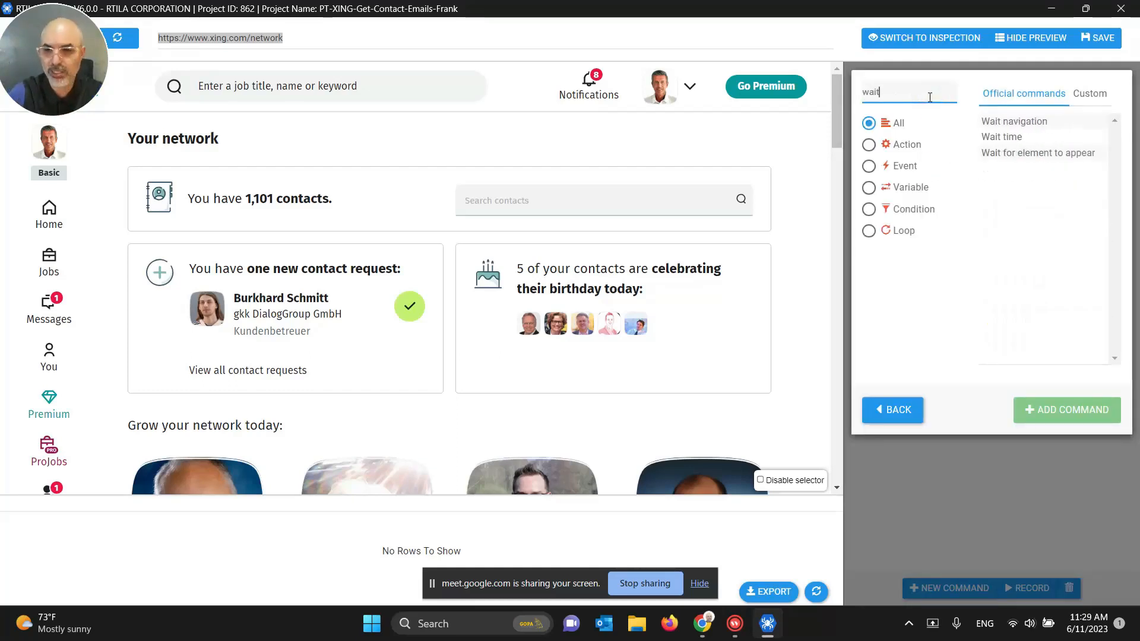
pyautogui.click(1012, 122)
pyautogui.click(1045, 410)
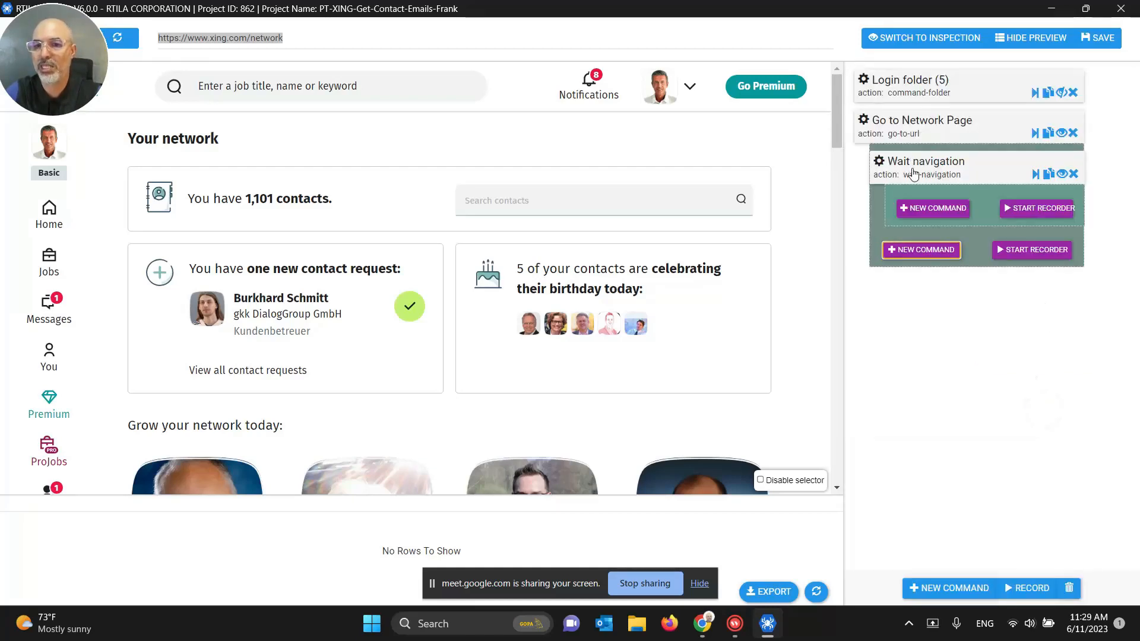
# Step: Save the project, test-run Go to Network Page, and collapse its nested commands
pyautogui.click(1089, 45)
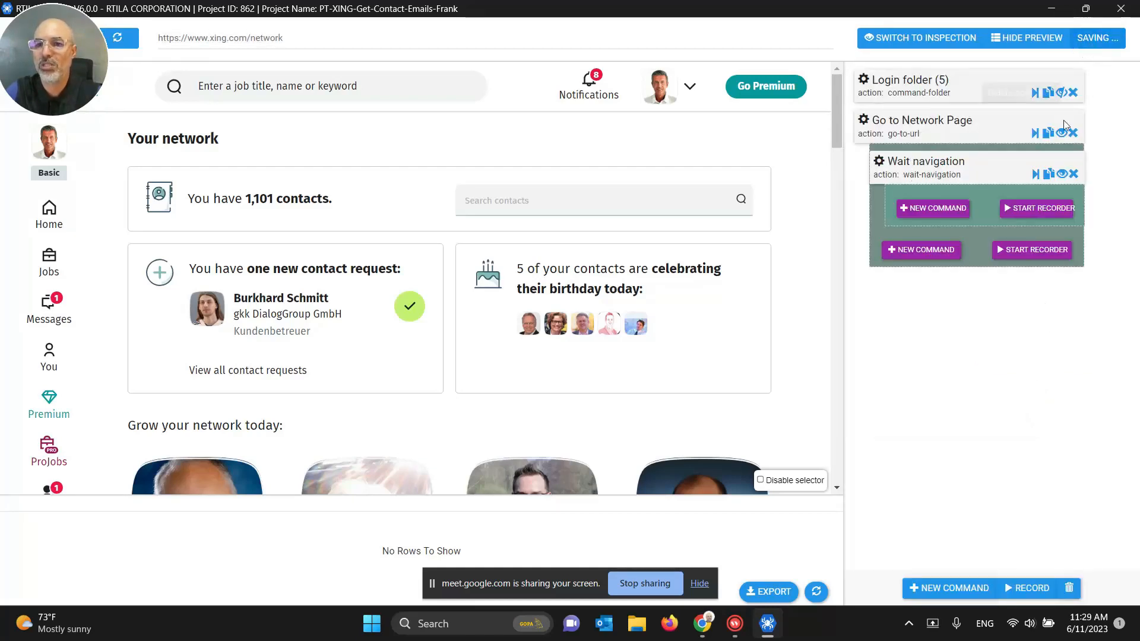
pyautogui.click(1033, 133)
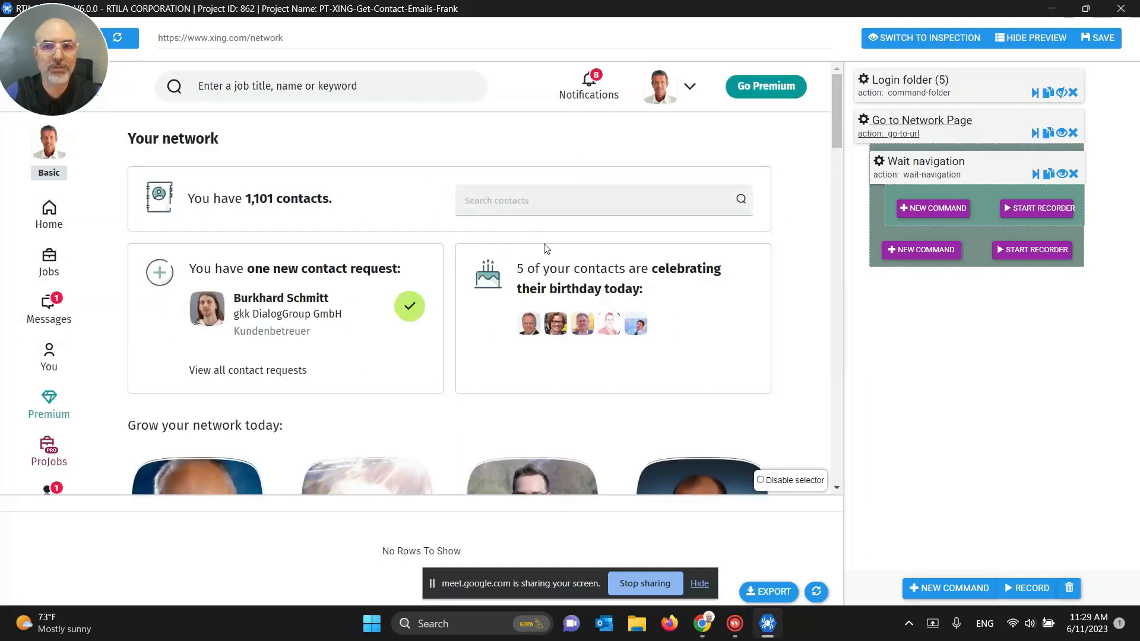
pyautogui.click(1062, 134)
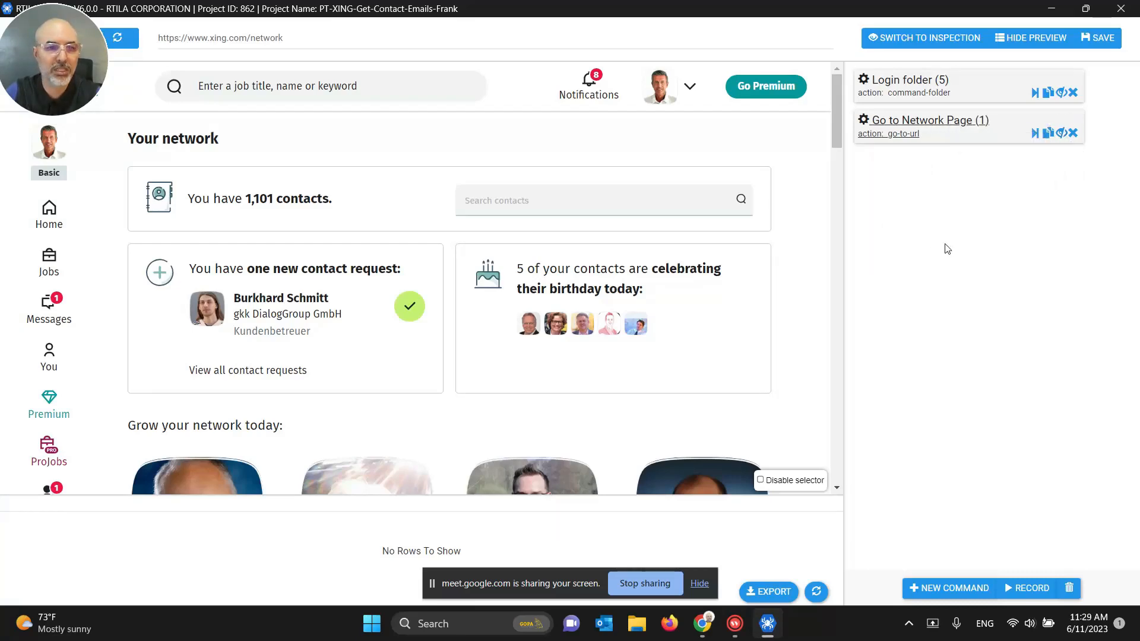
pyautogui.scroll(-8, 787, 271)
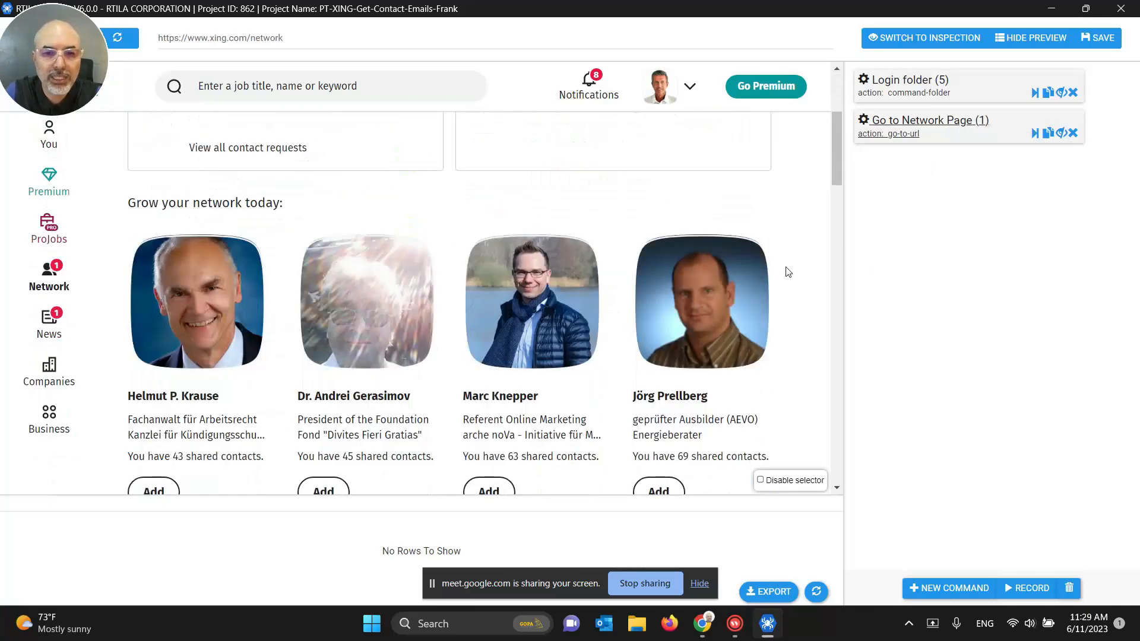
pyautogui.scroll(4, 786, 271)
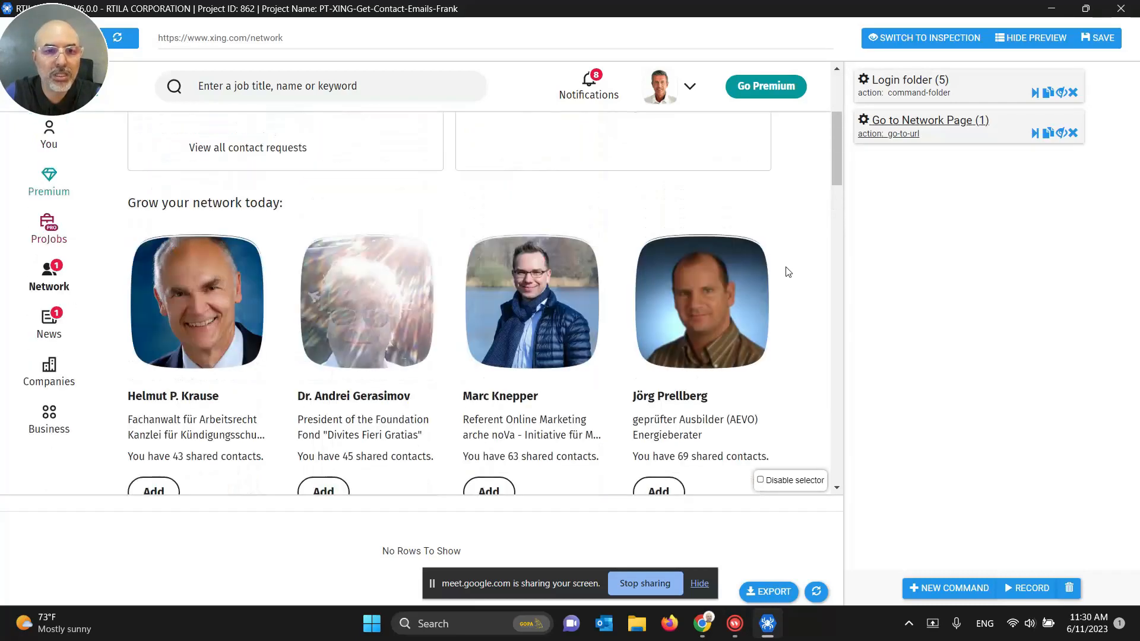
pyautogui.scroll(4, 786, 271)
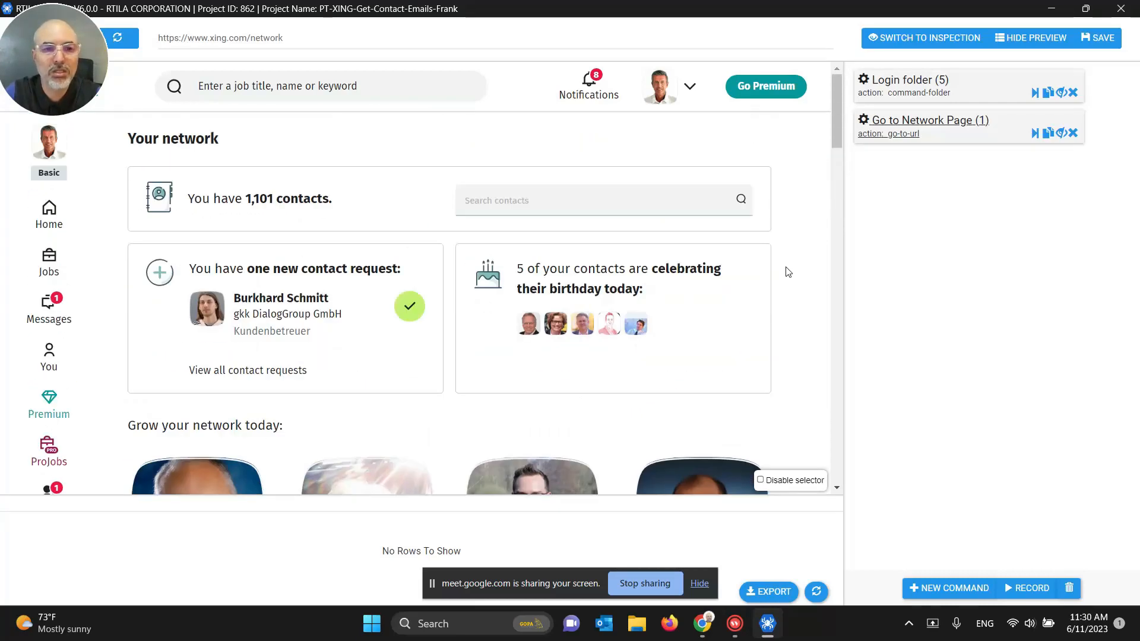
pyautogui.click(280, 202)
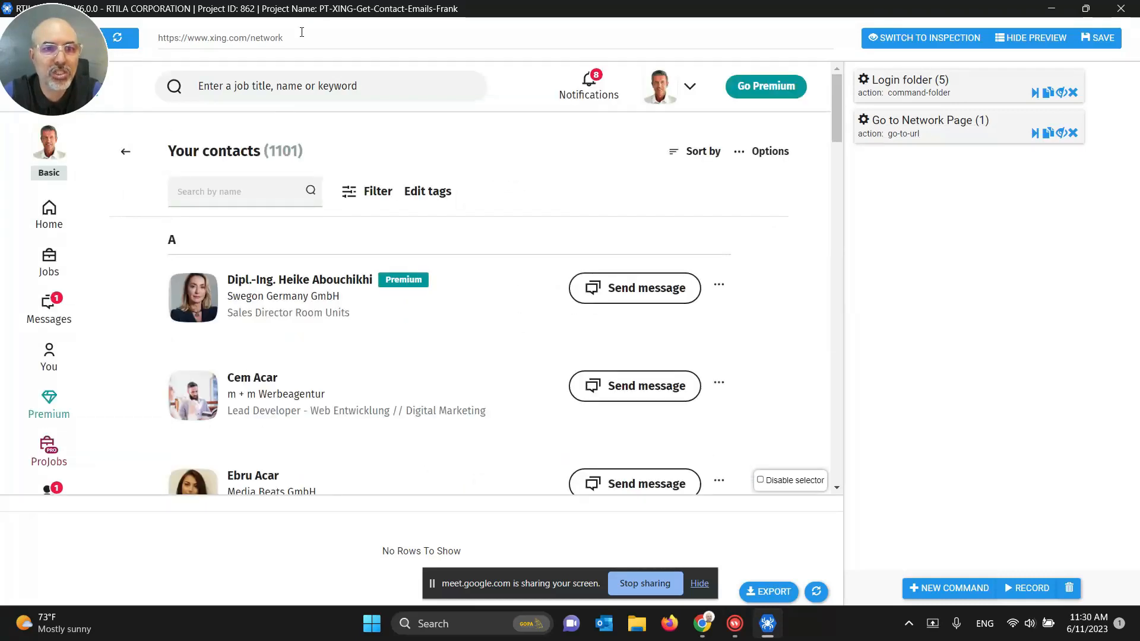
pyautogui.click(251, 37)
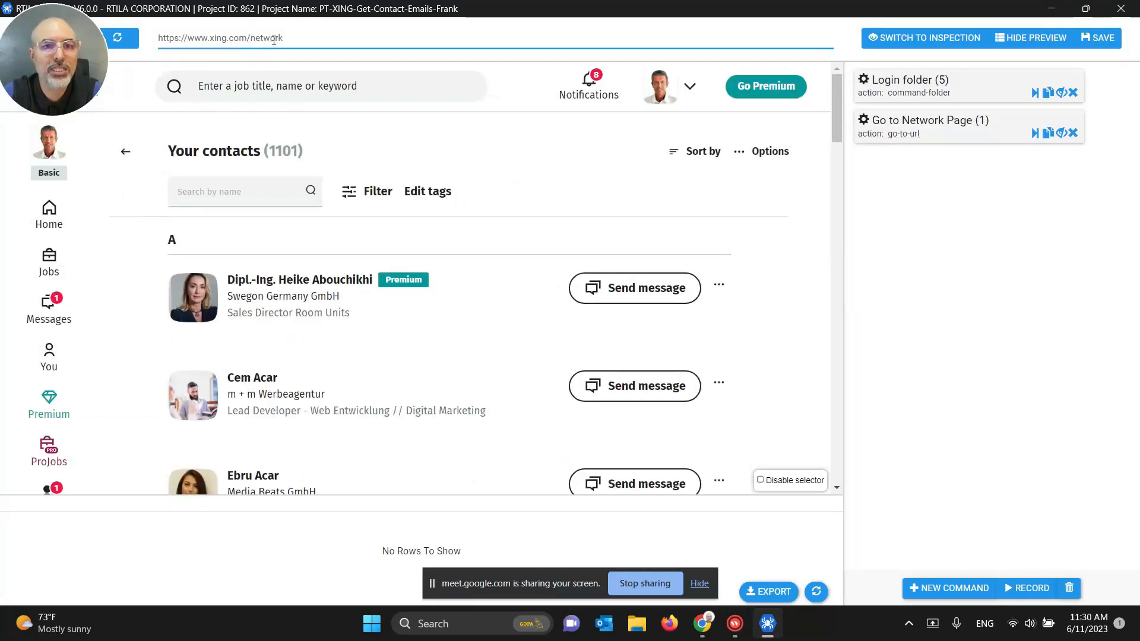
pyautogui.moveTo(50, 62); pyautogui.dragTo(51, 109)
pyautogui.click(31, 37)
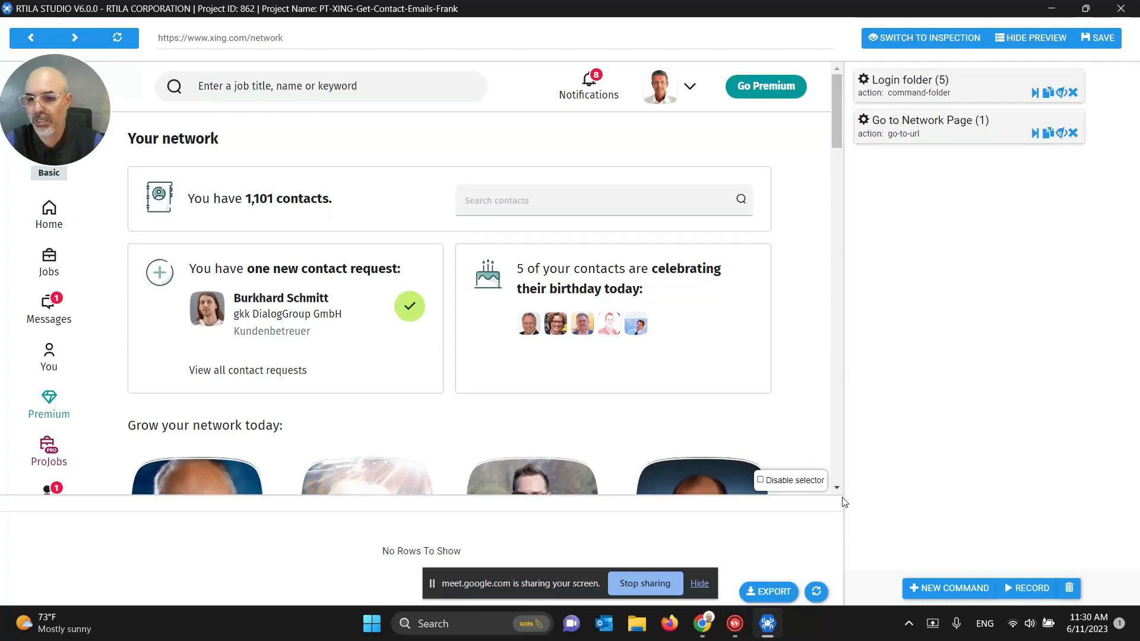
# Step: Add a Click on an element command after Go to Network Page
pyautogui.click(953, 587)
pyautogui.click(936, 94)
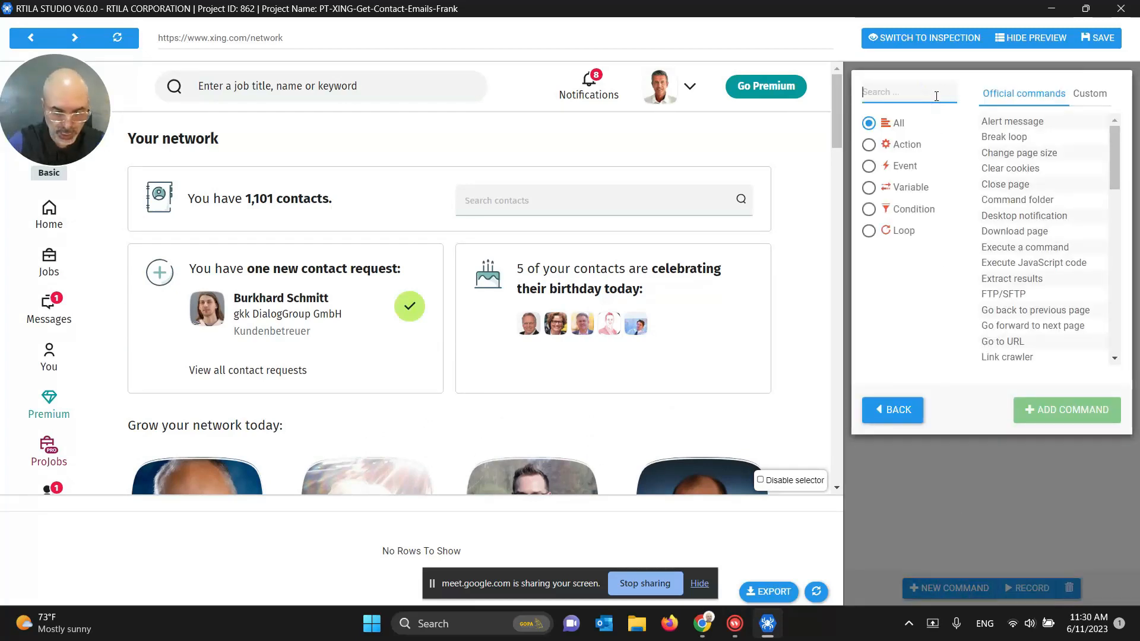
pyautogui.write('click')
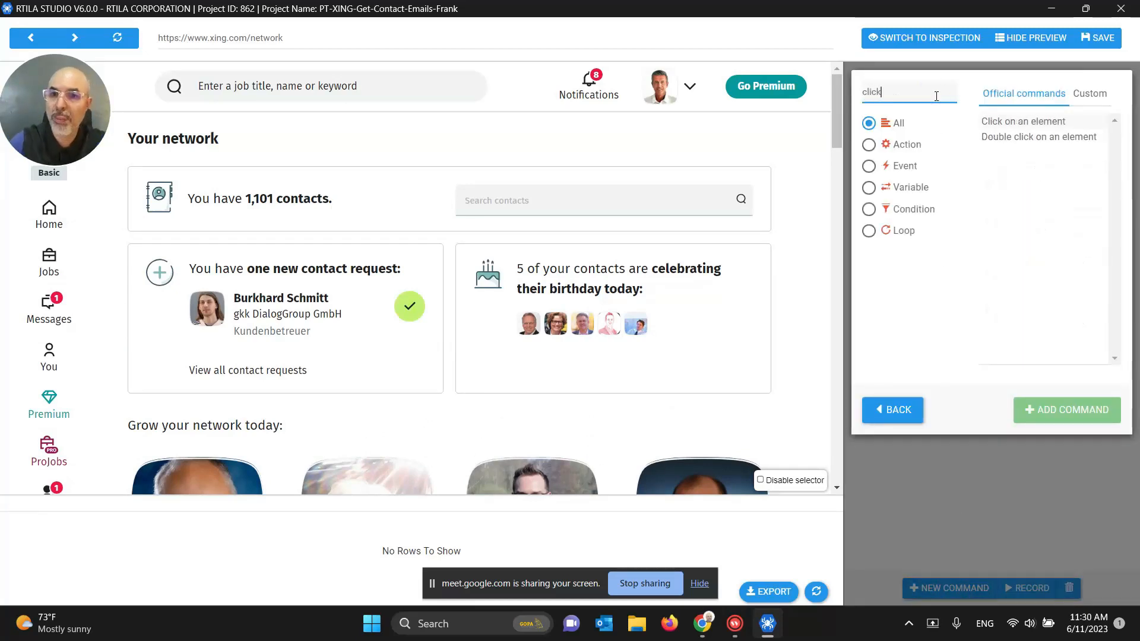
pyautogui.click(988, 121)
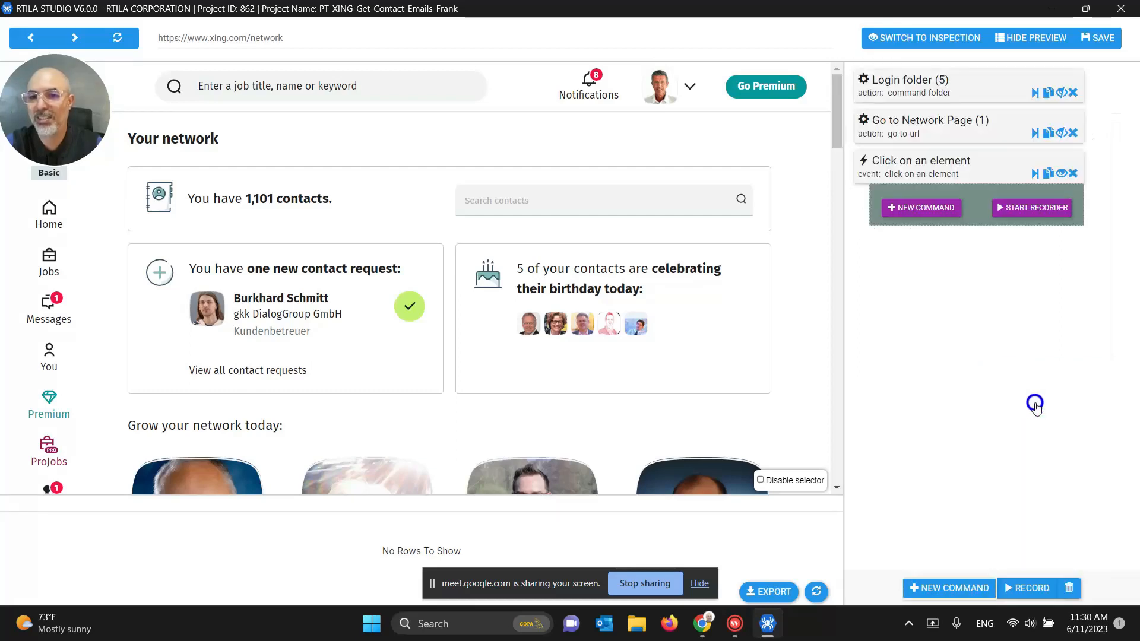
pyautogui.click(1037, 410)
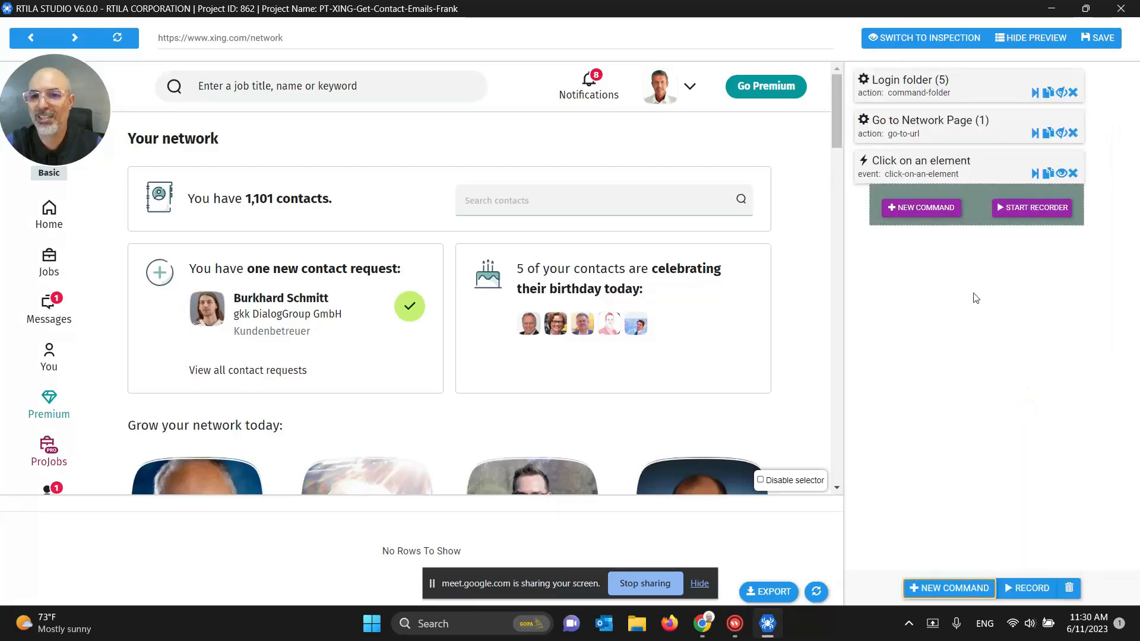
# Step: Rename the new click step to 'Click on my contacts'
pyautogui.click(940, 174)
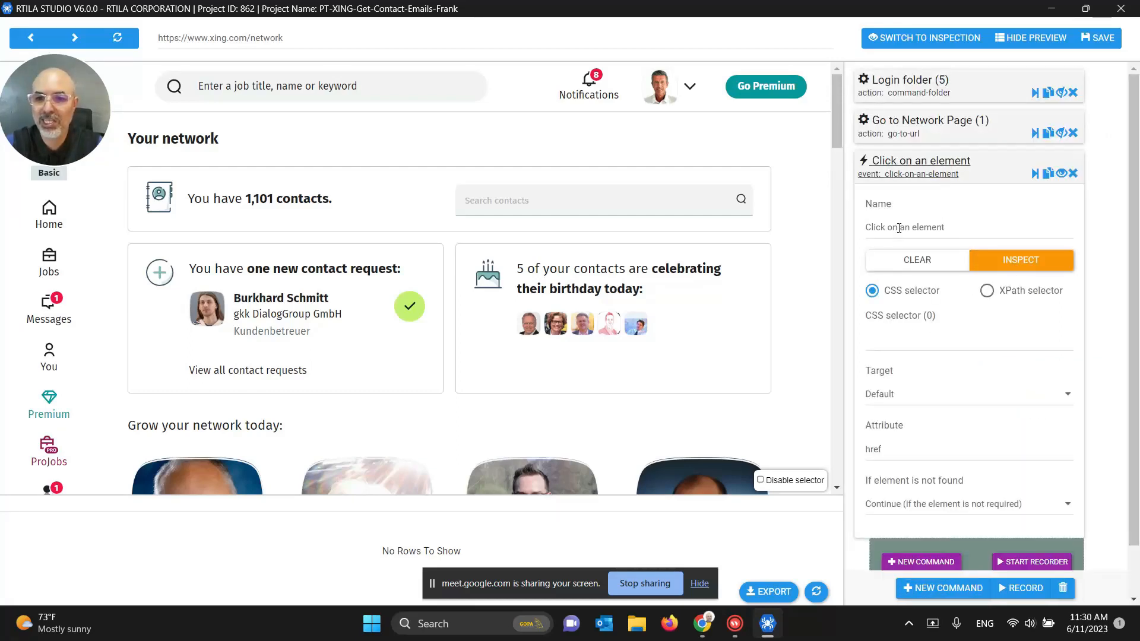
pyautogui.moveTo(898, 229); pyautogui.dragTo(1021, 218)
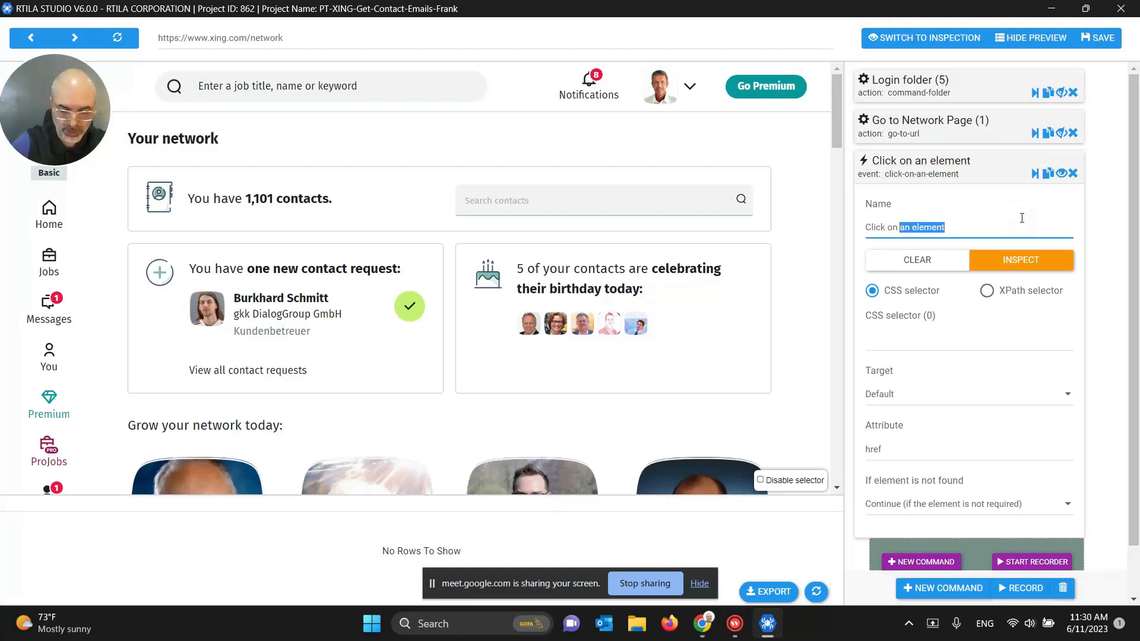
pyautogui.write('my contacts')
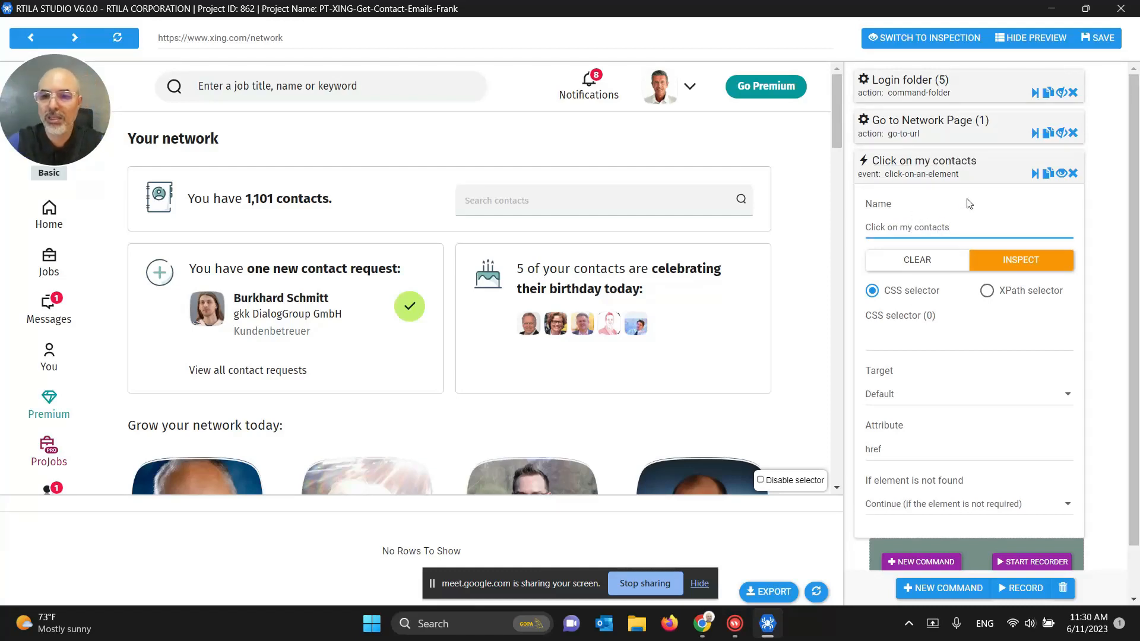
pyautogui.click(898, 348)
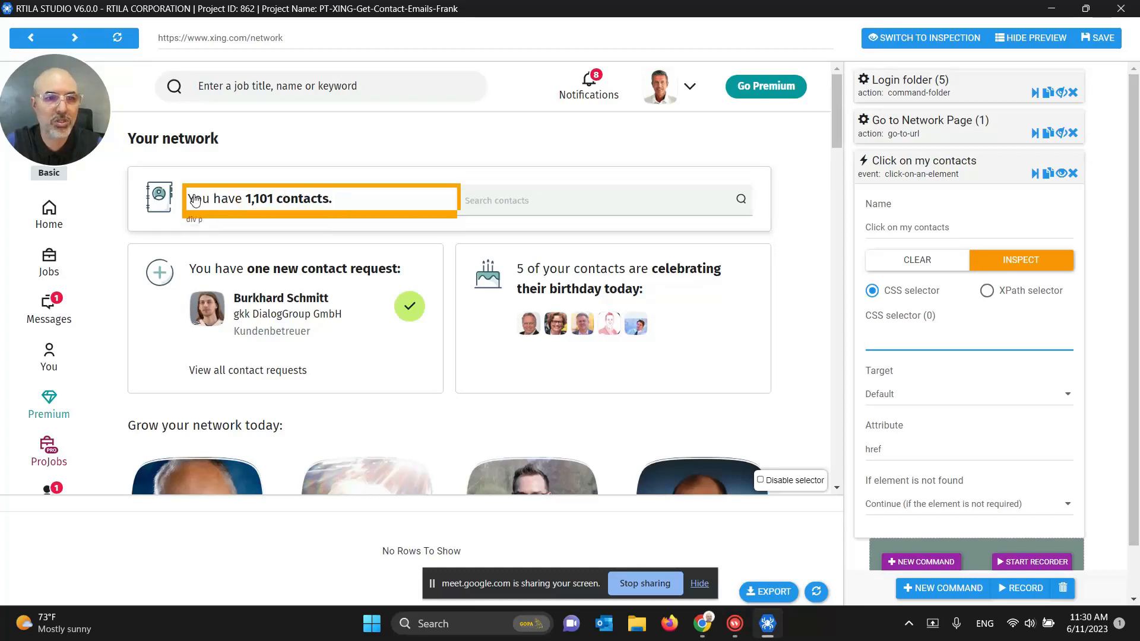
# Step: Pick the contacts element in the preview, clearing and re-picking until a TileContacts selector matches 1 element
pyautogui.click(302, 202)
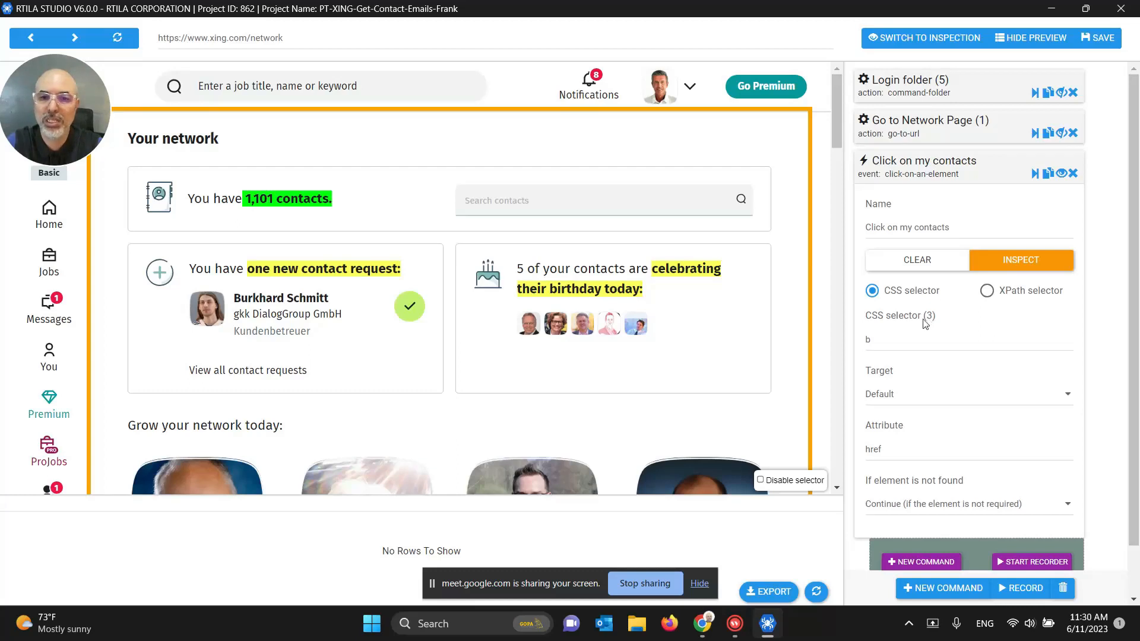
pyautogui.click(573, 294)
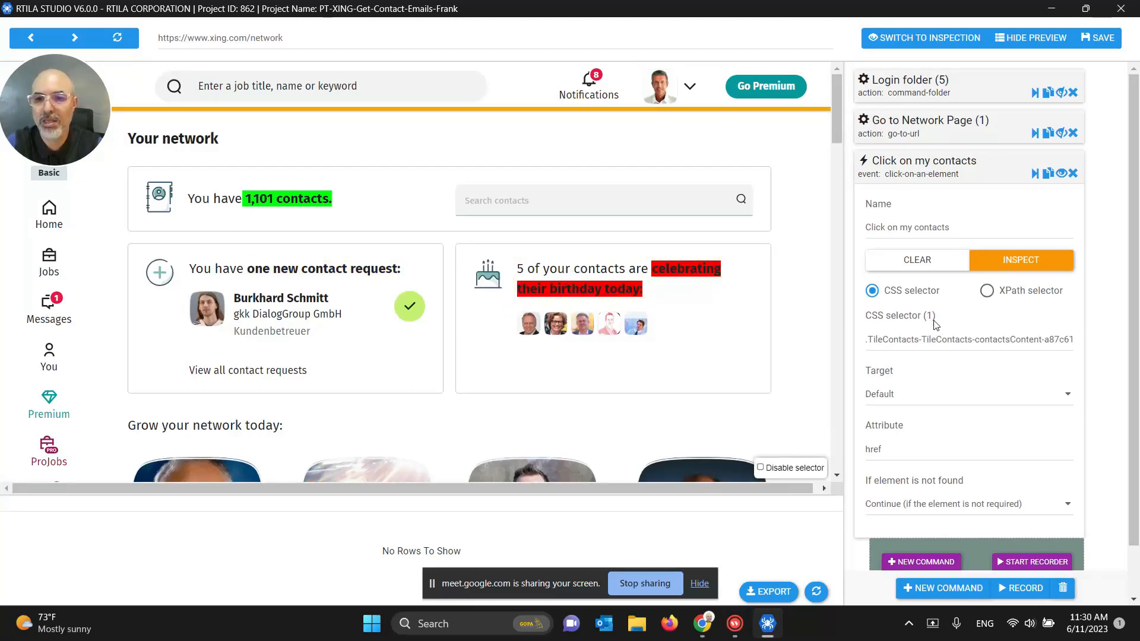
pyautogui.click(1033, 340)
pyautogui.tripleClick(957, 339)
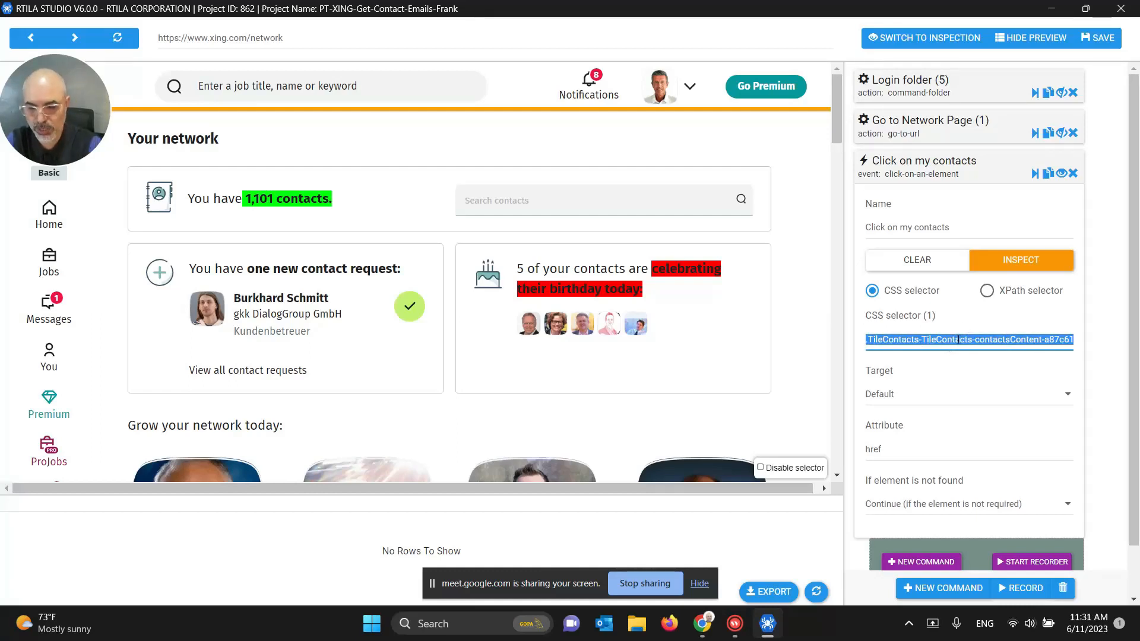
pyautogui.press('BackSpace')
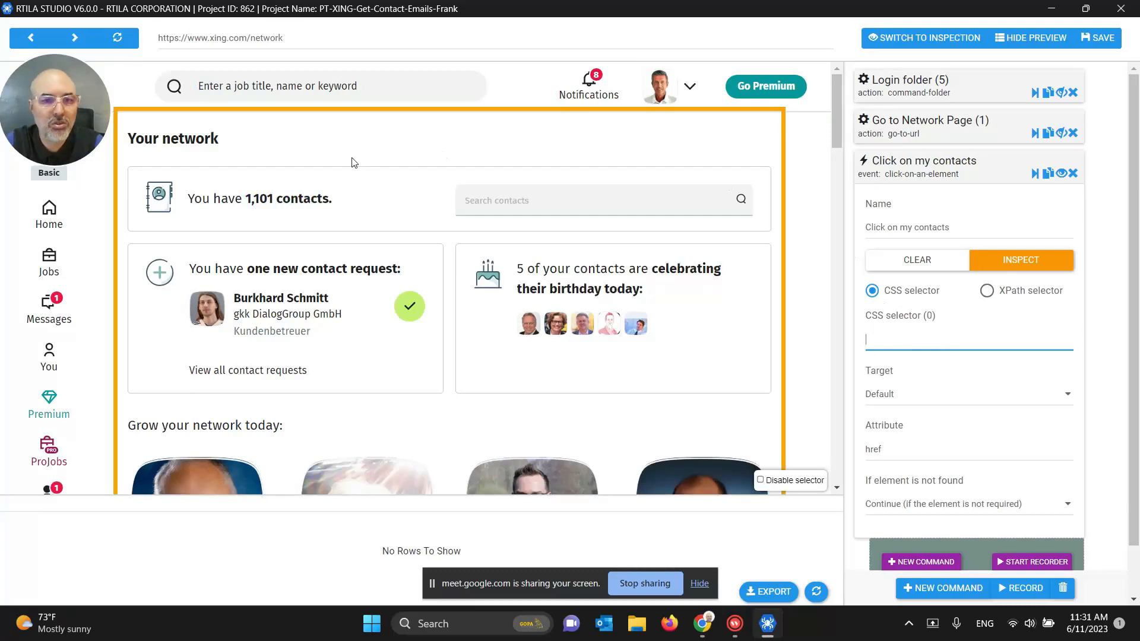
pyautogui.click(301, 201)
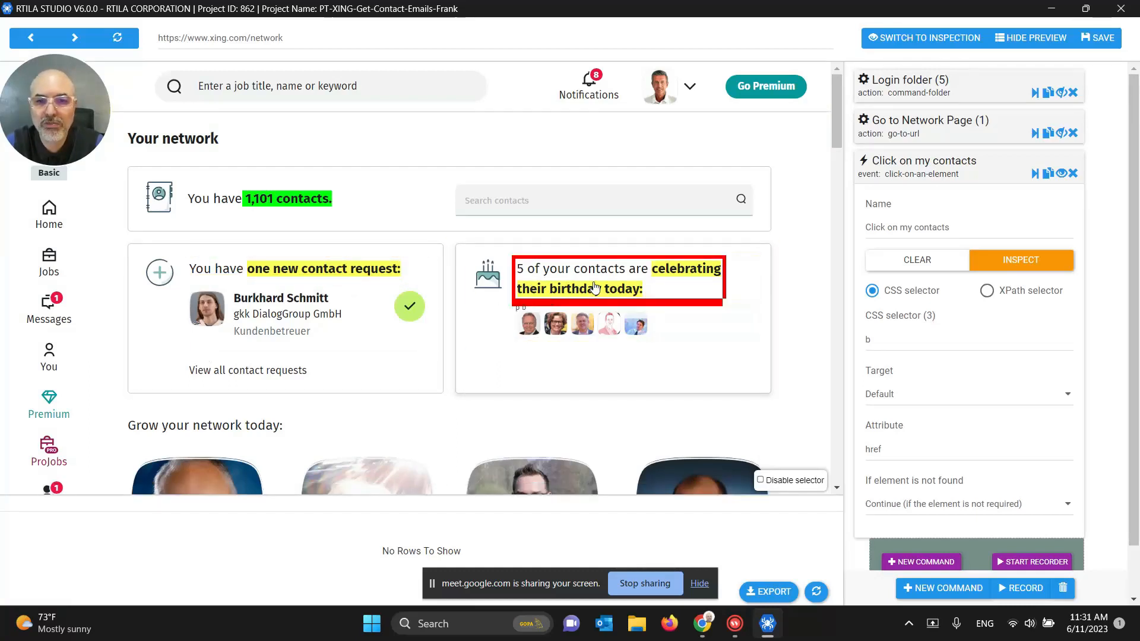
pyautogui.click(331, 274)
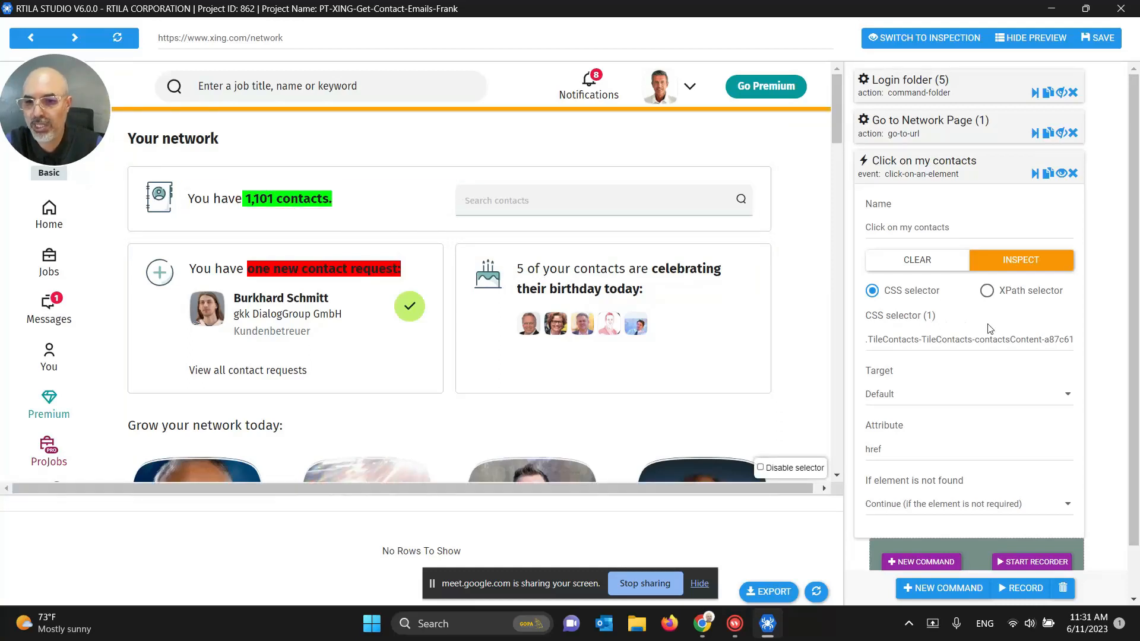
# Step: Review the TileContacts-contactsContent CSS selector, then collapse the Click on my contacts settings
pyautogui.moveTo(1015, 338); pyautogui.dragTo(1074, 337)
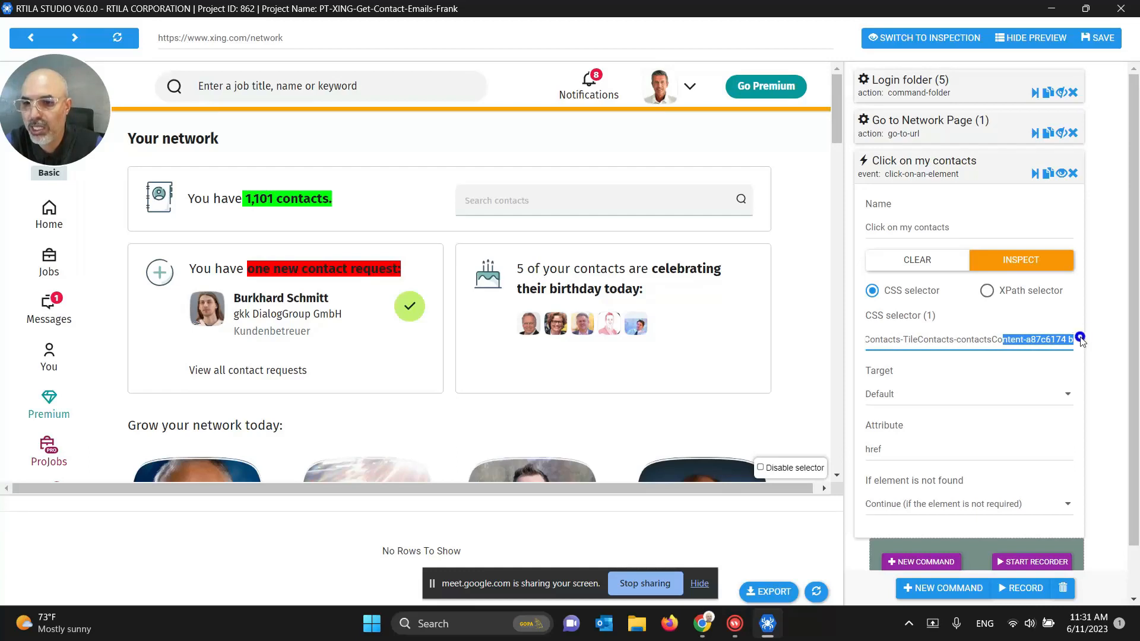
pyautogui.click(1045, 339)
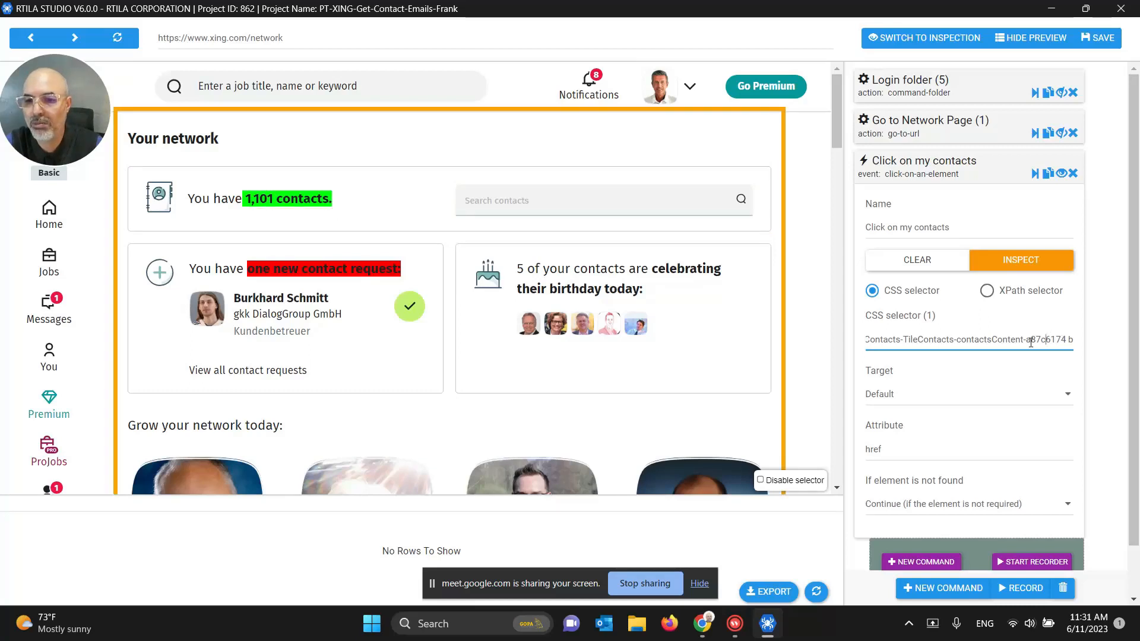
pyautogui.tripleClick(1050, 338)
pyautogui.click(1050, 339)
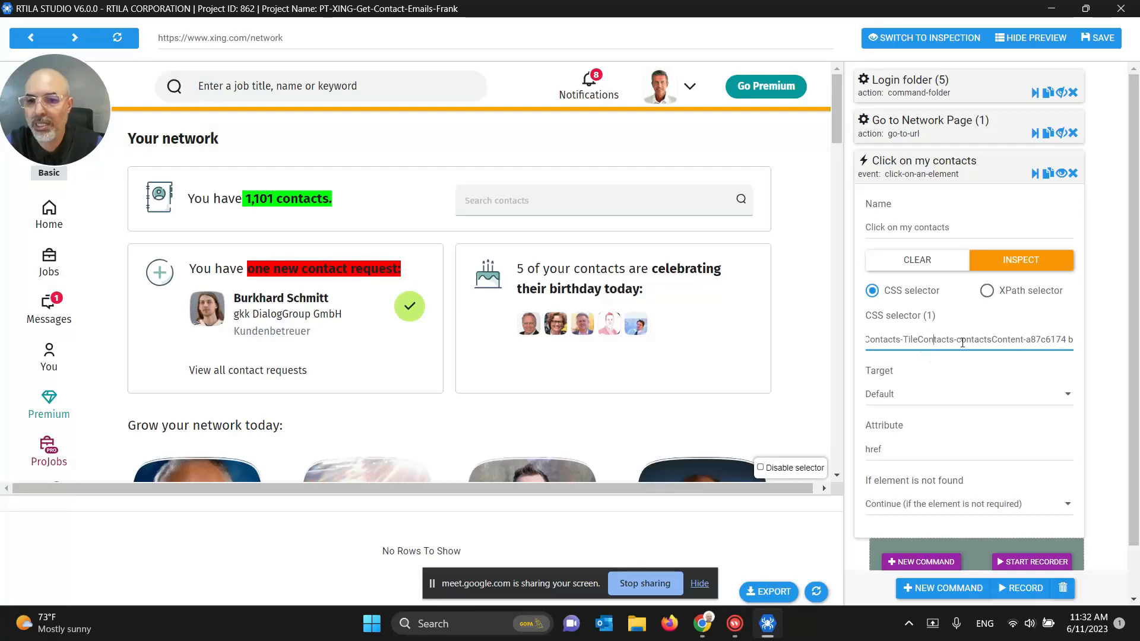
pyautogui.moveTo(965, 340); pyautogui.dragTo(852, 339)
pyautogui.click(899, 340)
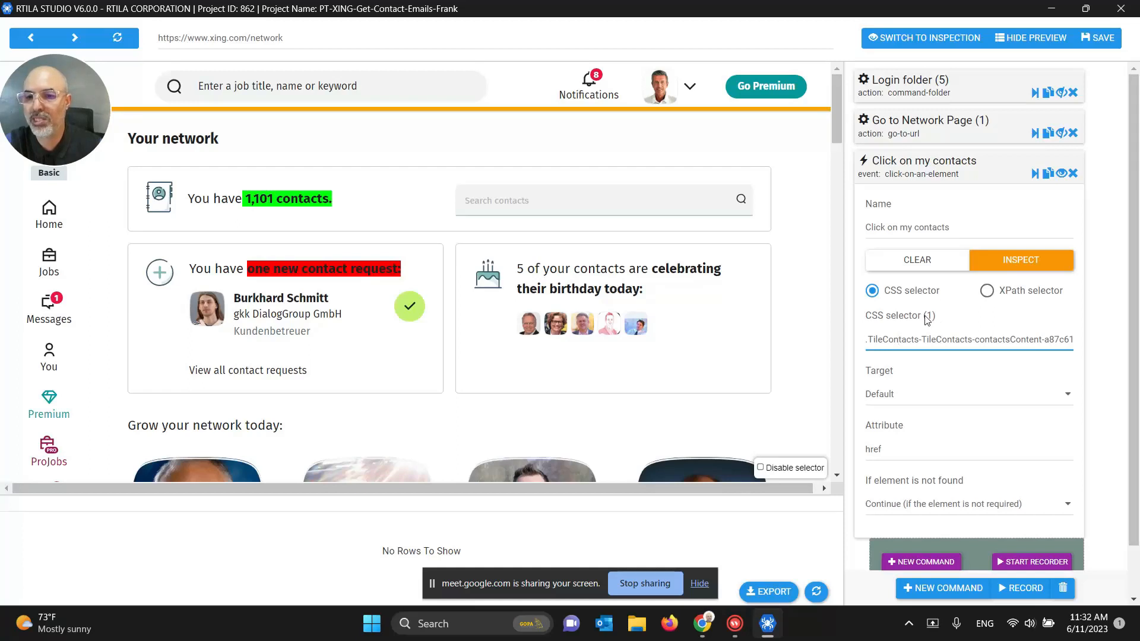
pyautogui.click(954, 168)
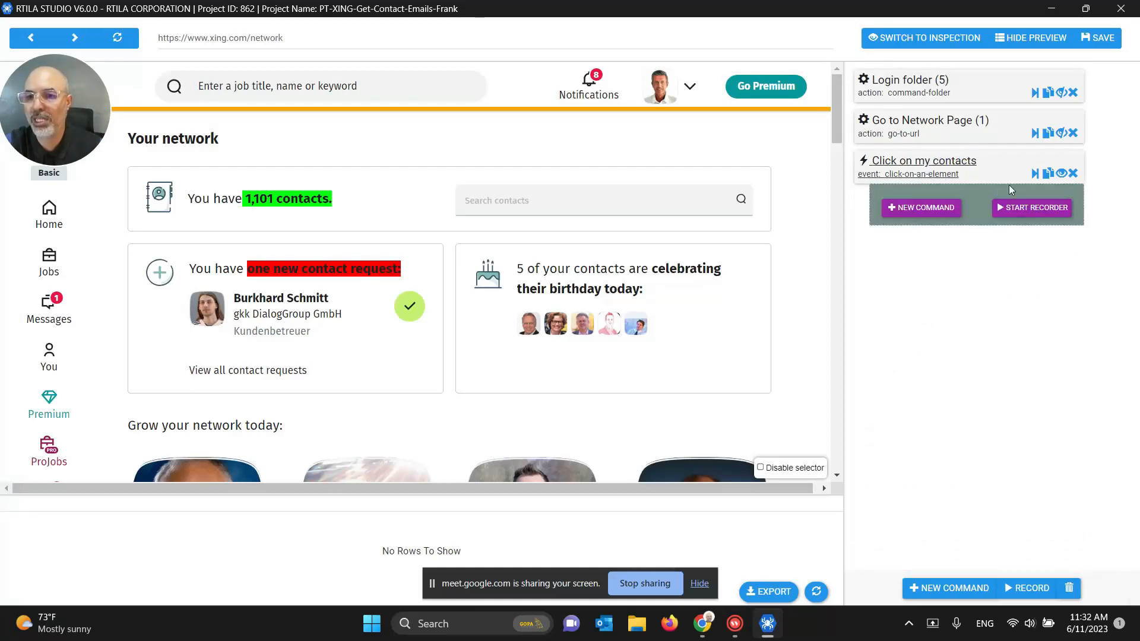
# Step: Run Click on my contacts to show Your contacts (1101), then nest a Wait time command
pyautogui.click(1033, 174)
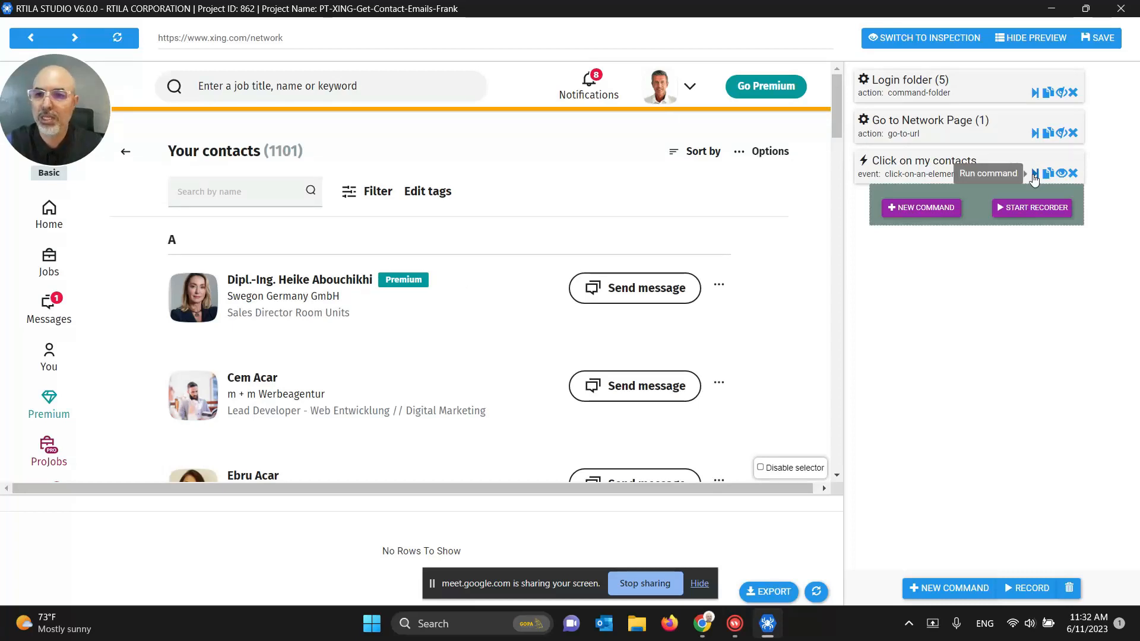
pyautogui.click(924, 209)
pyautogui.click(899, 100)
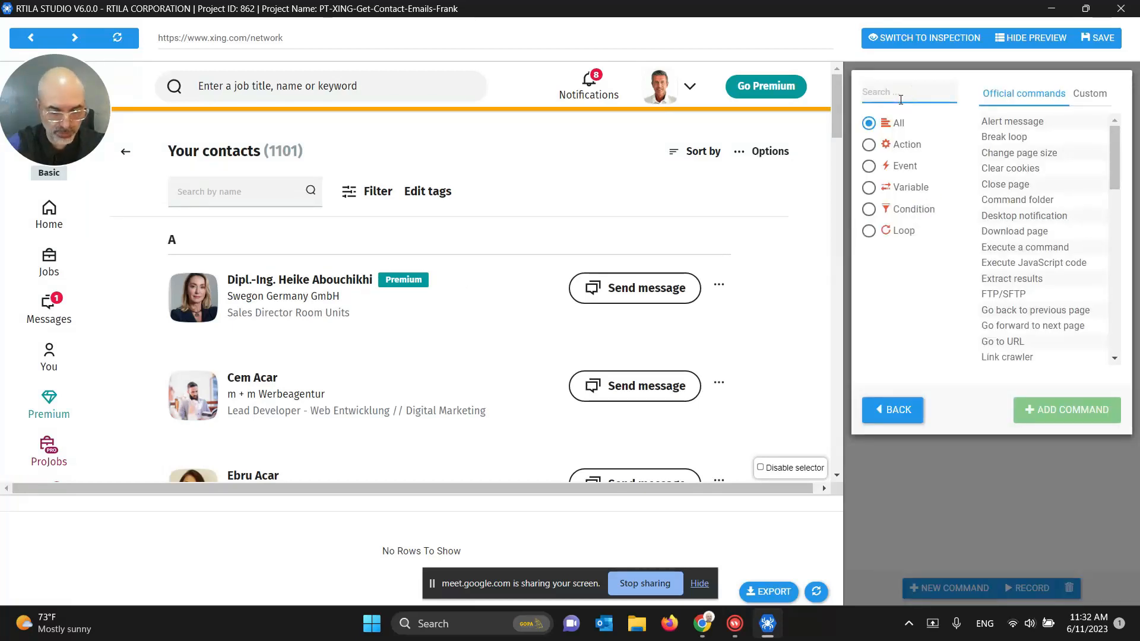
pyautogui.write('wait')
pyautogui.click(1001, 136)
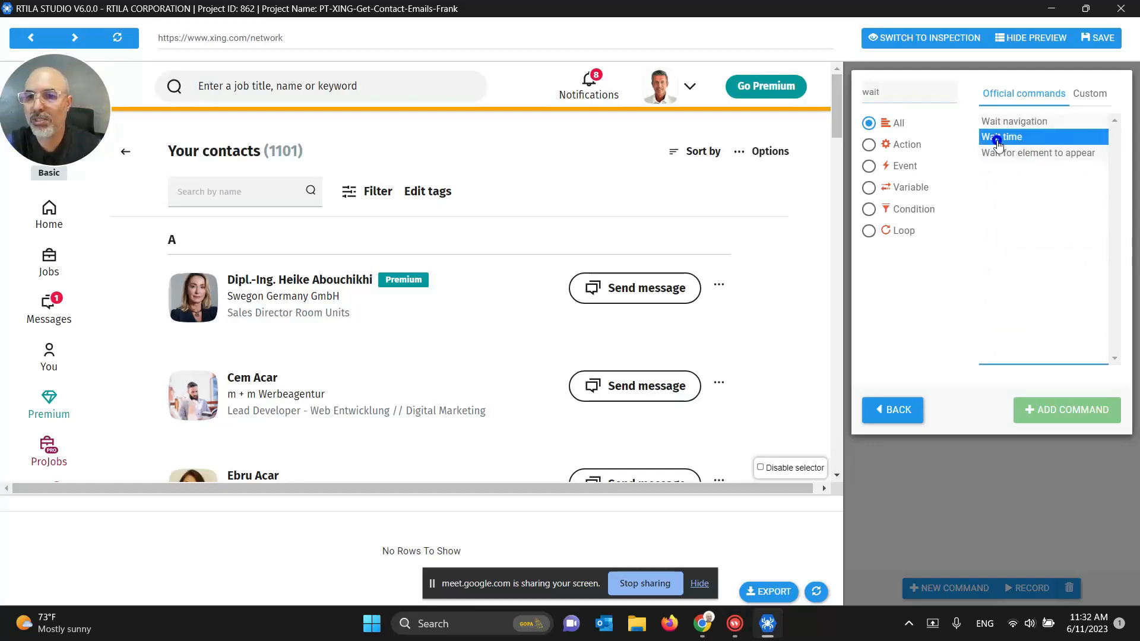
pyautogui.click(1036, 408)
# Step: Set the Wait time minimum and maximum to 7 seconds and collapse the nested steps
pyautogui.click(916, 216)
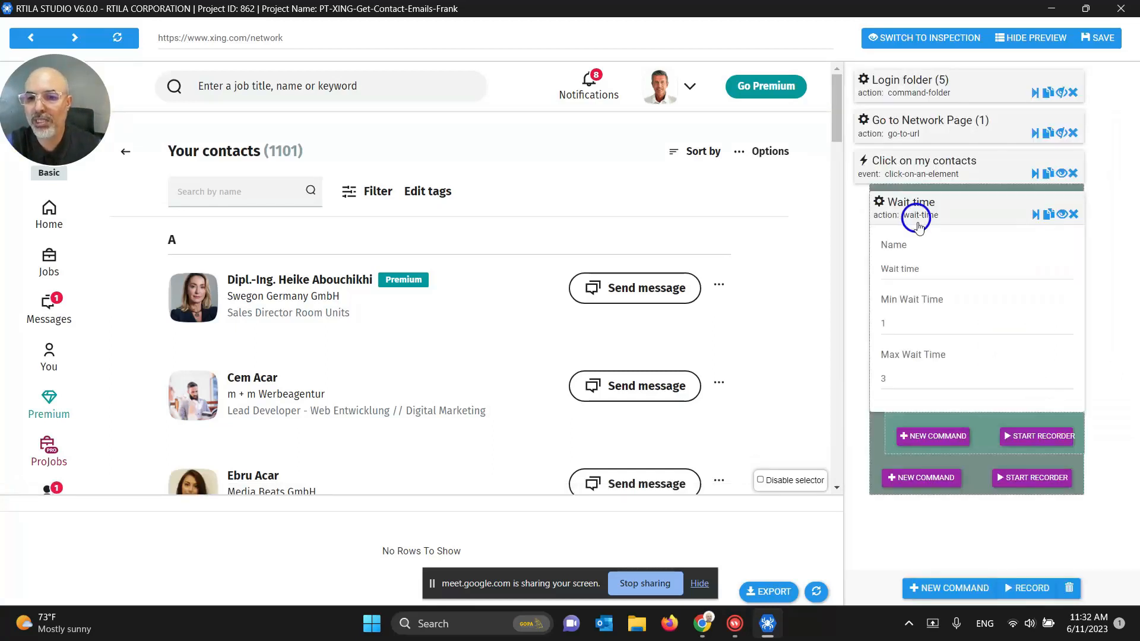
pyautogui.moveTo(902, 323); pyautogui.dragTo(872, 330)
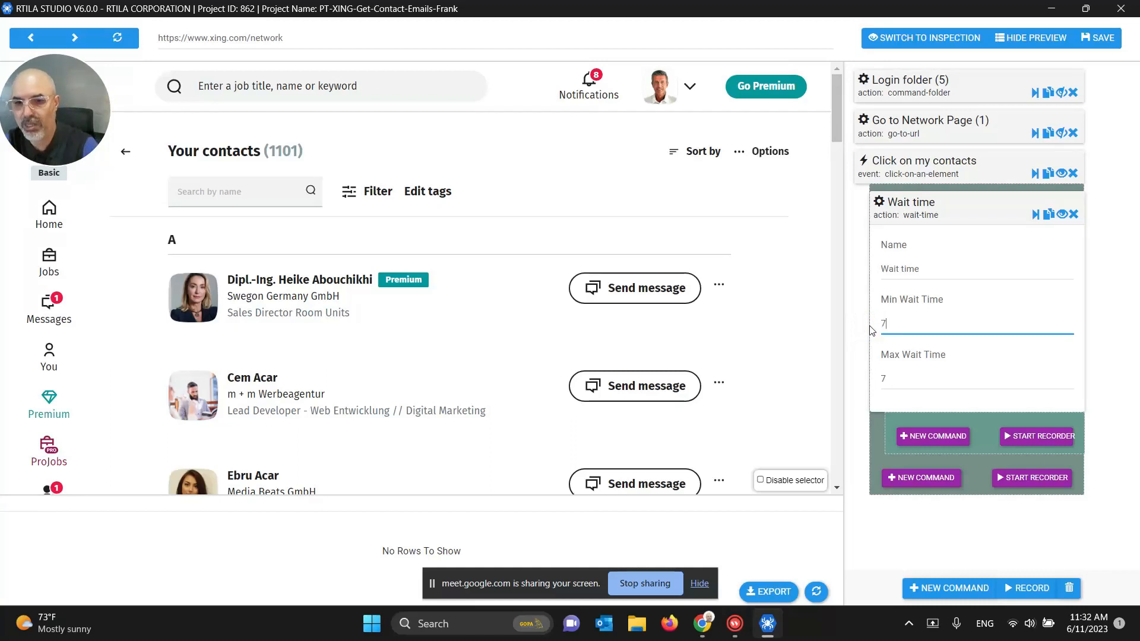
pyautogui.click(941, 218)
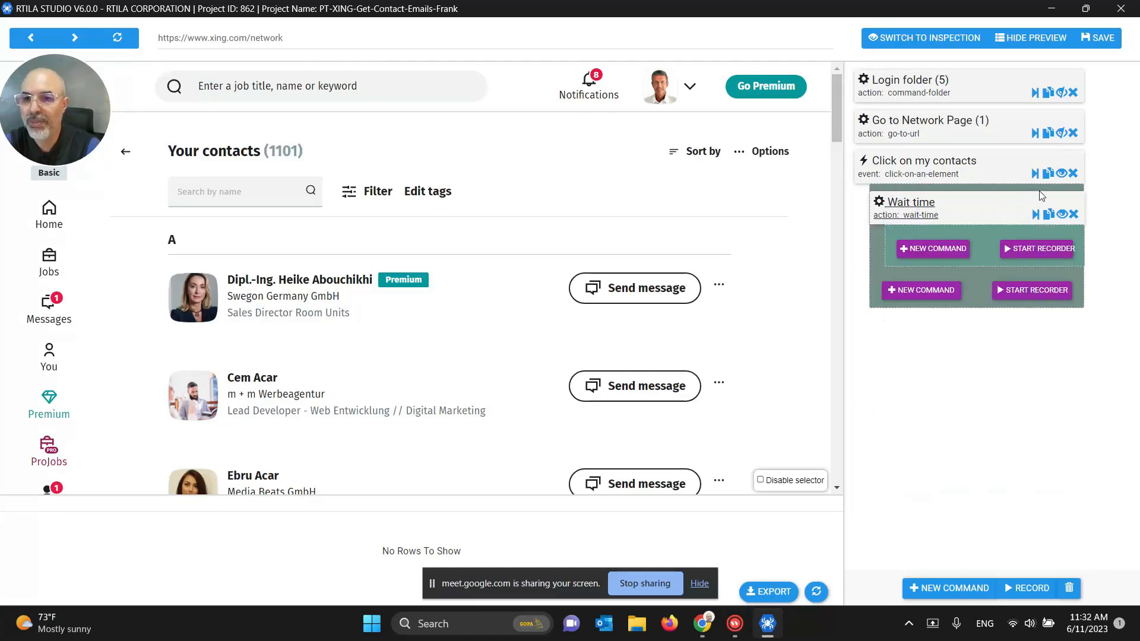
pyautogui.click(1061, 173)
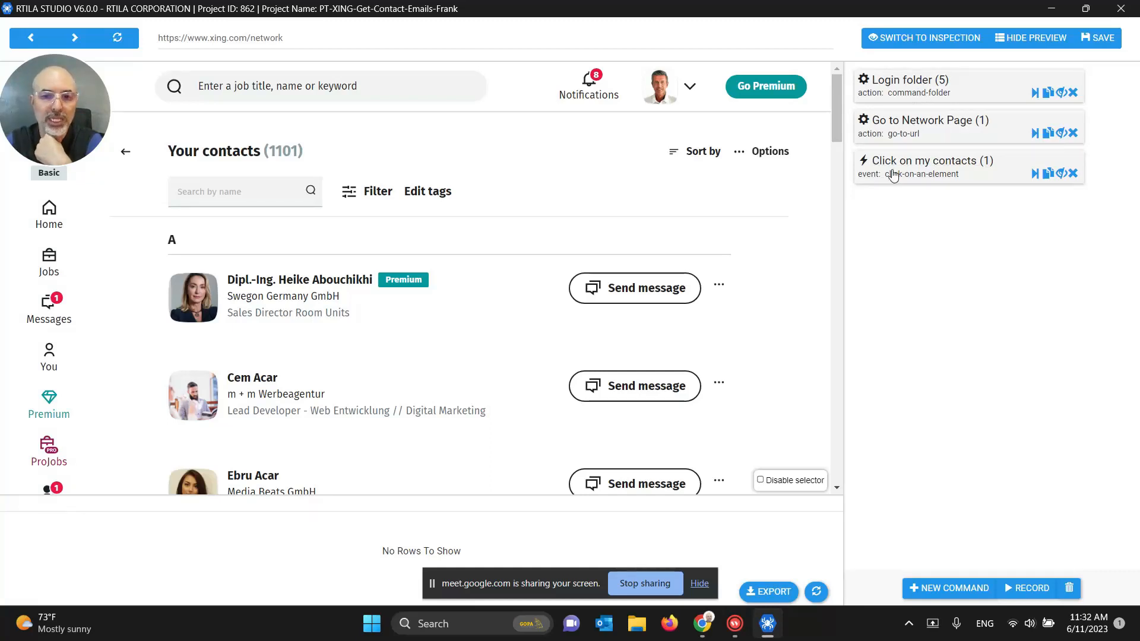
# Step: Save the project and scroll through the 1101-entry contacts list and back
pyautogui.click(1101, 38)
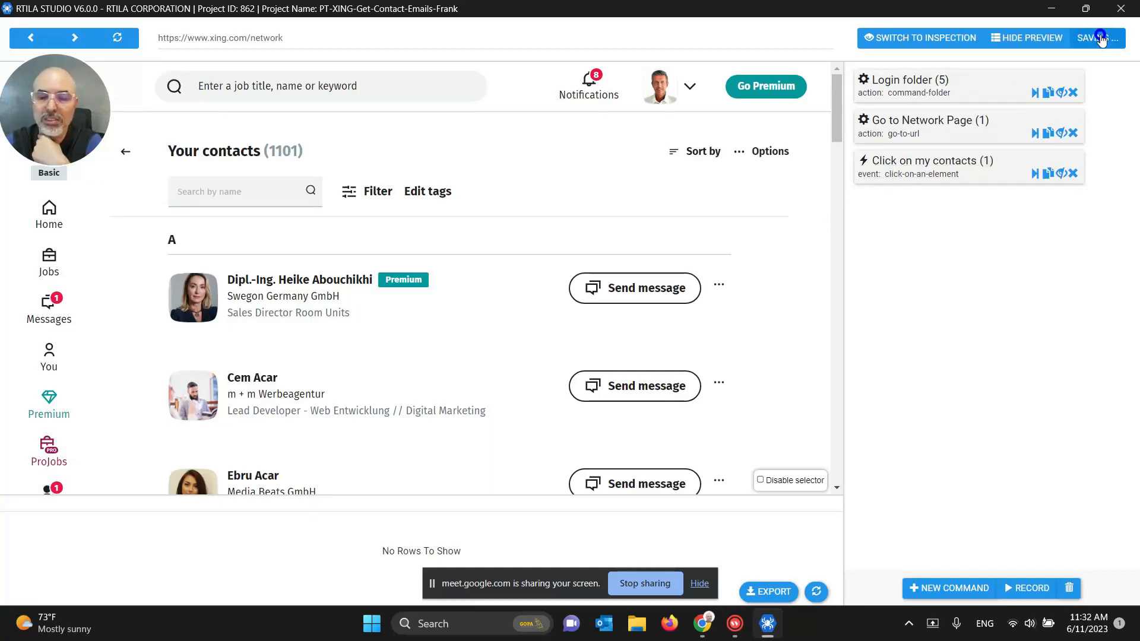
pyautogui.scroll(-1, 791, 230)
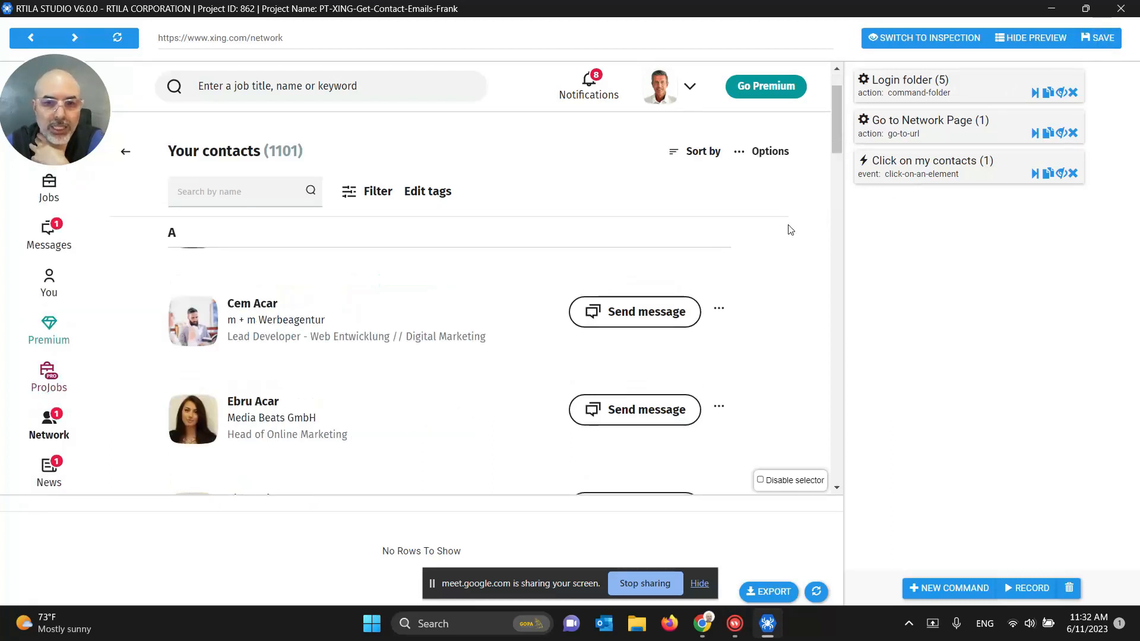
pyautogui.scroll(1, 788, 230)
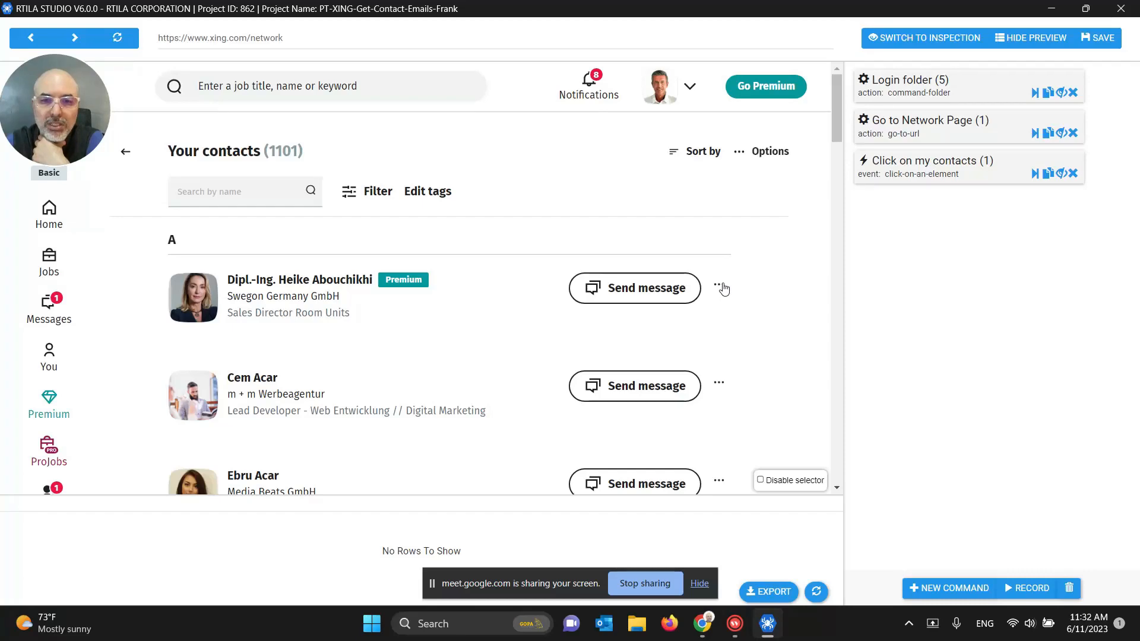
pyautogui.scroll(-1, 723, 289)
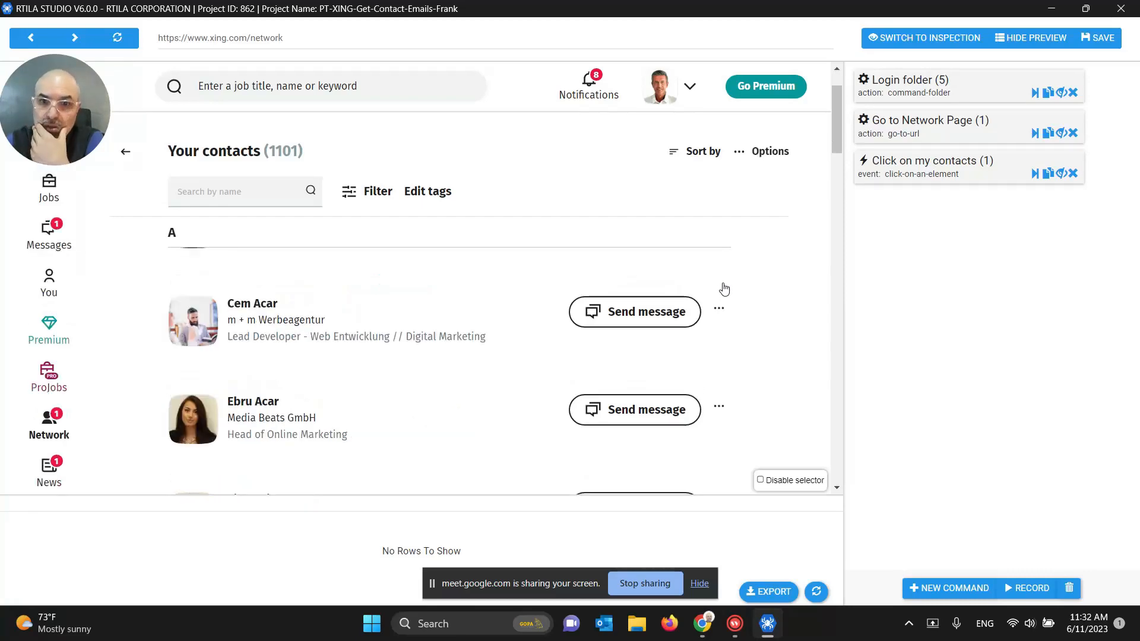
pyautogui.scroll(-6, 720, 342)
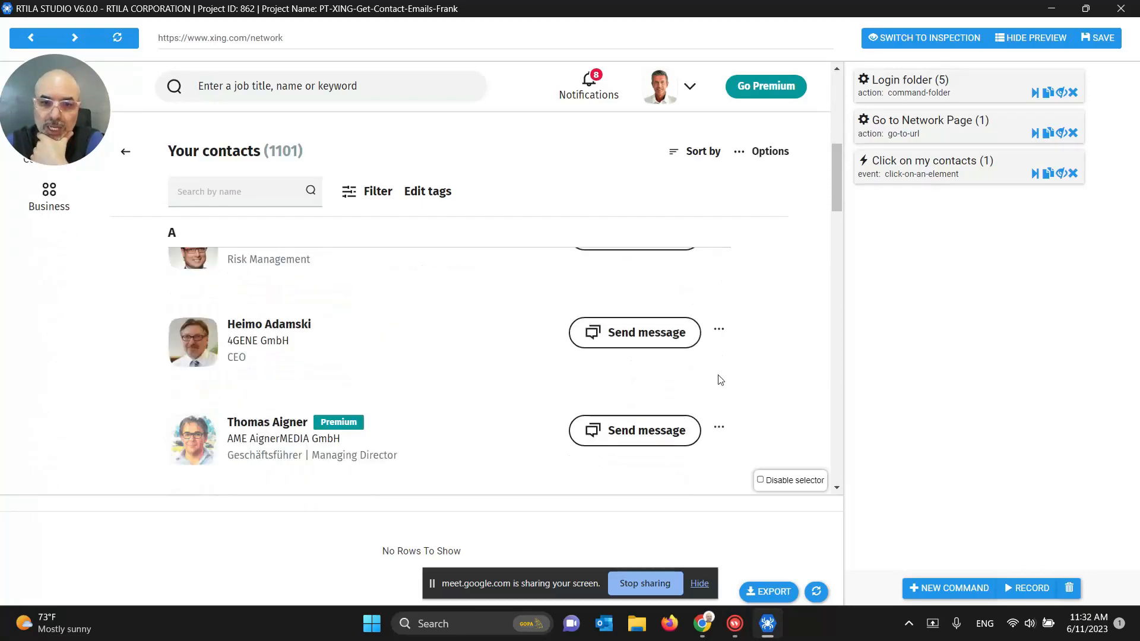
pyautogui.scroll(-6, 720, 380)
pyautogui.scroll(11, 720, 379)
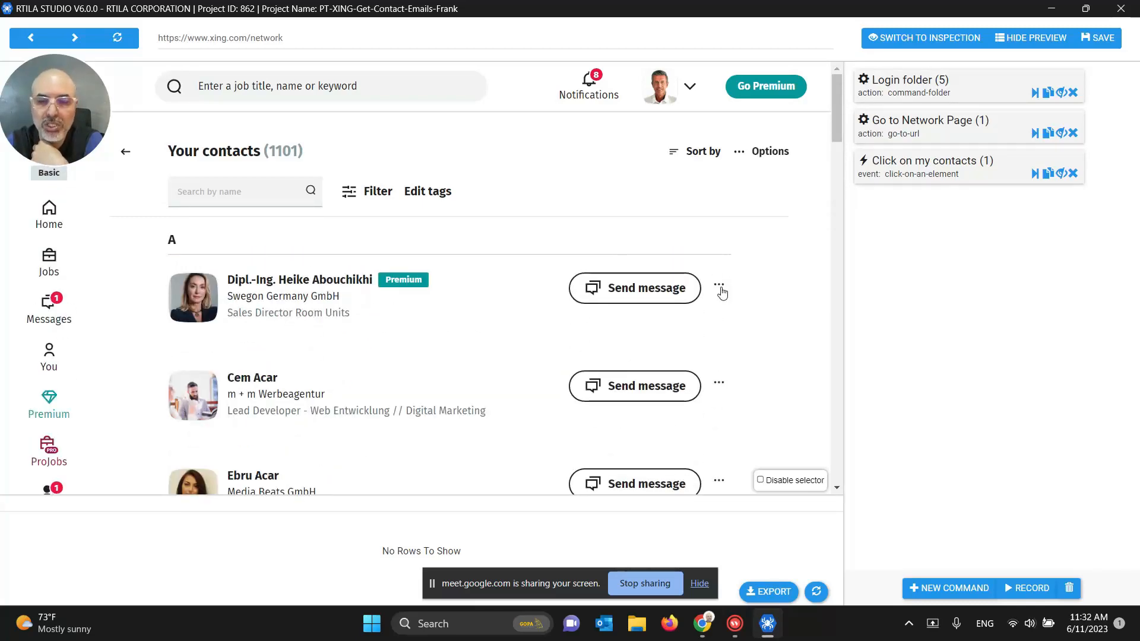
# Step: Add a fourth Click on an element command after Click on my contacts
pyautogui.click(948, 586)
pyautogui.click(912, 89)
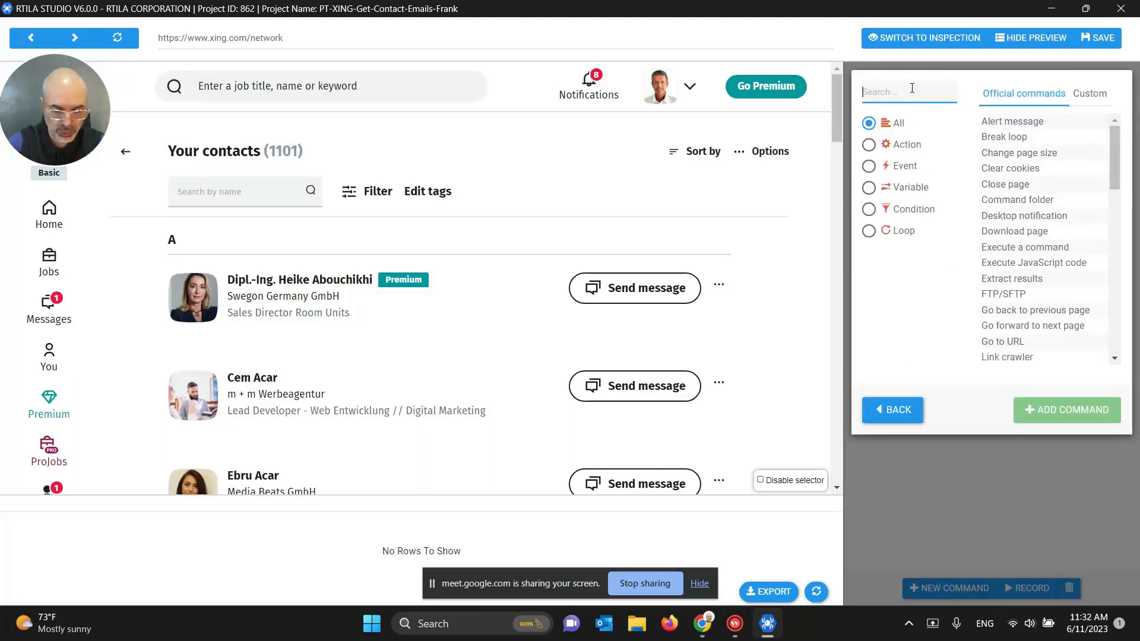
pyautogui.write('click')
pyautogui.click(980, 122)
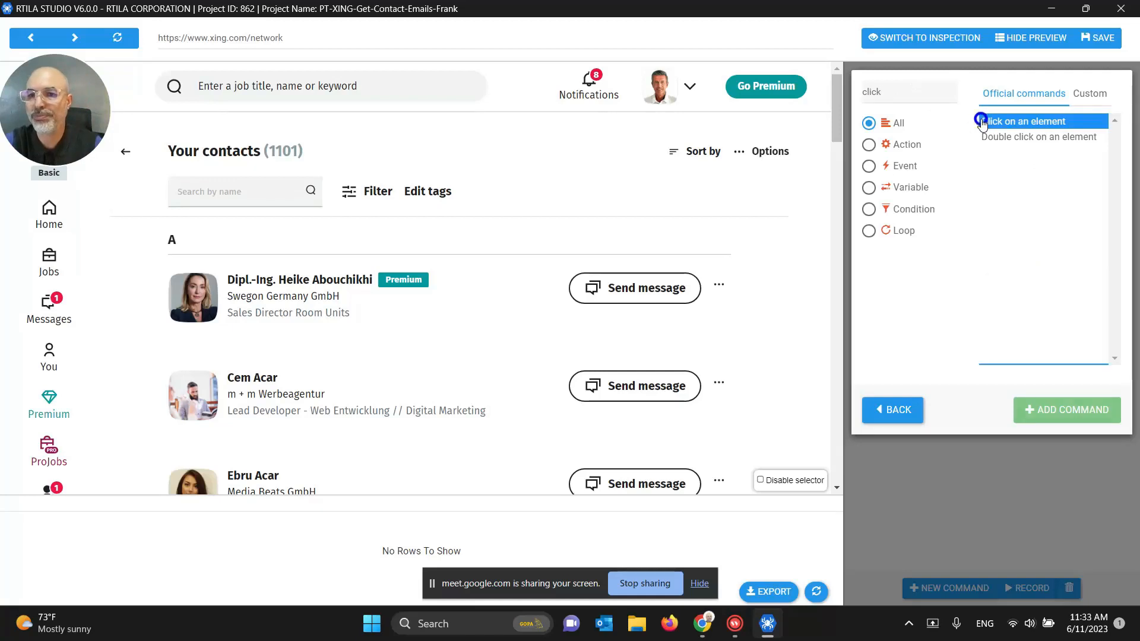
pyautogui.click(1062, 410)
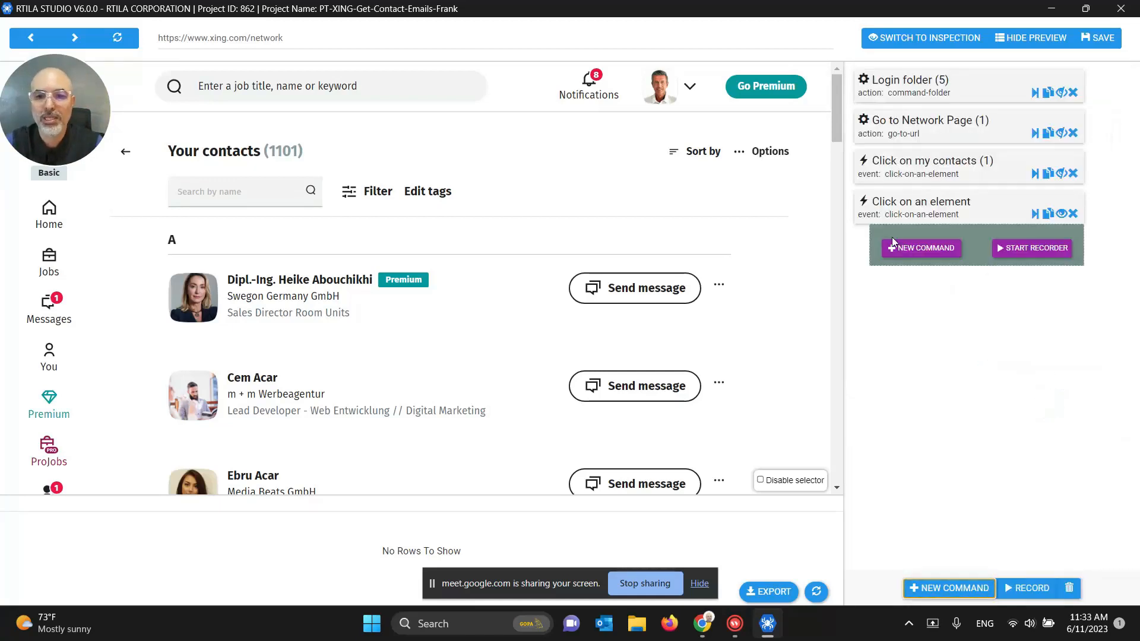
# Step: Rename the new click command to 'Click on 3dots'
pyautogui.click(919, 212)
pyautogui.moveTo(900, 268); pyautogui.dragTo(982, 266)
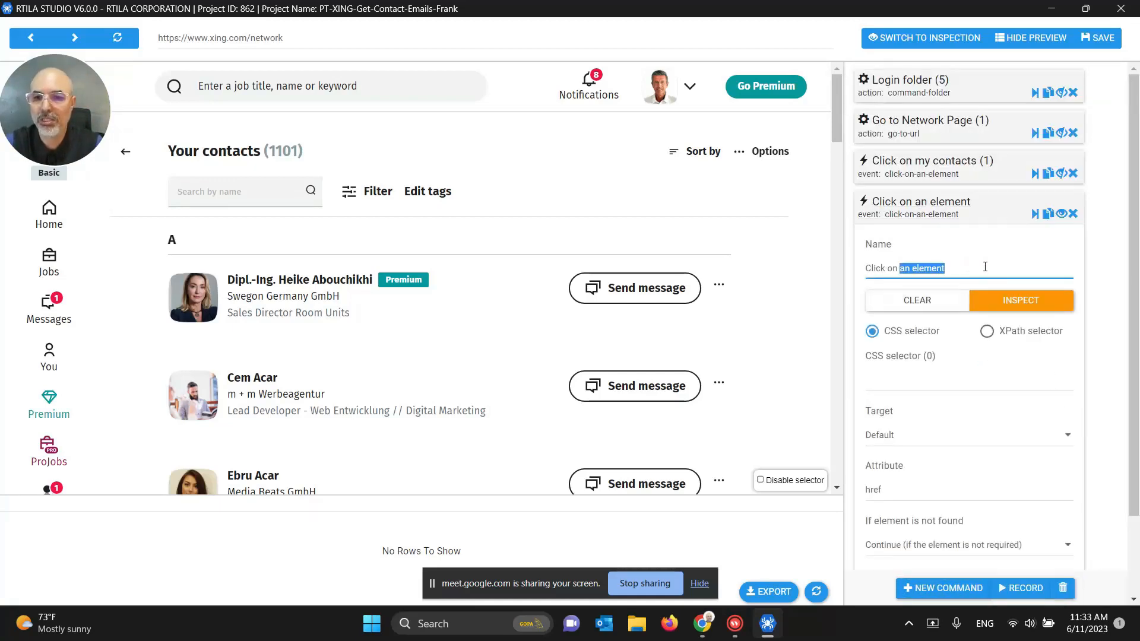
pyautogui.write('3dotts')
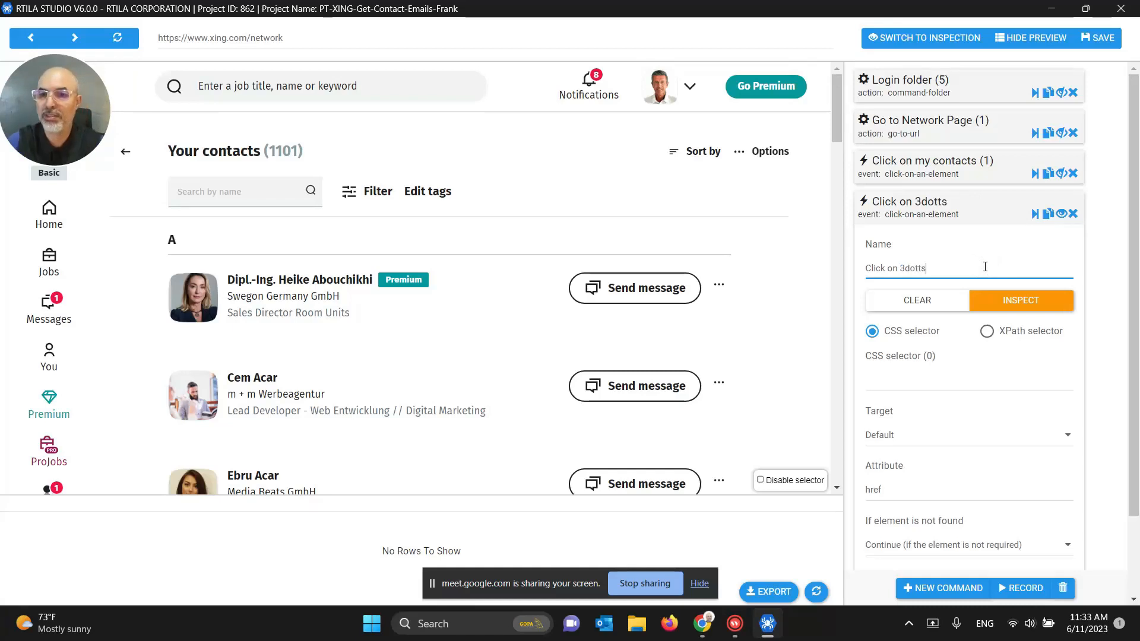
pyautogui.press('BackSpace')
pyautogui.press('BackSpace')
pyautogui.write('s')
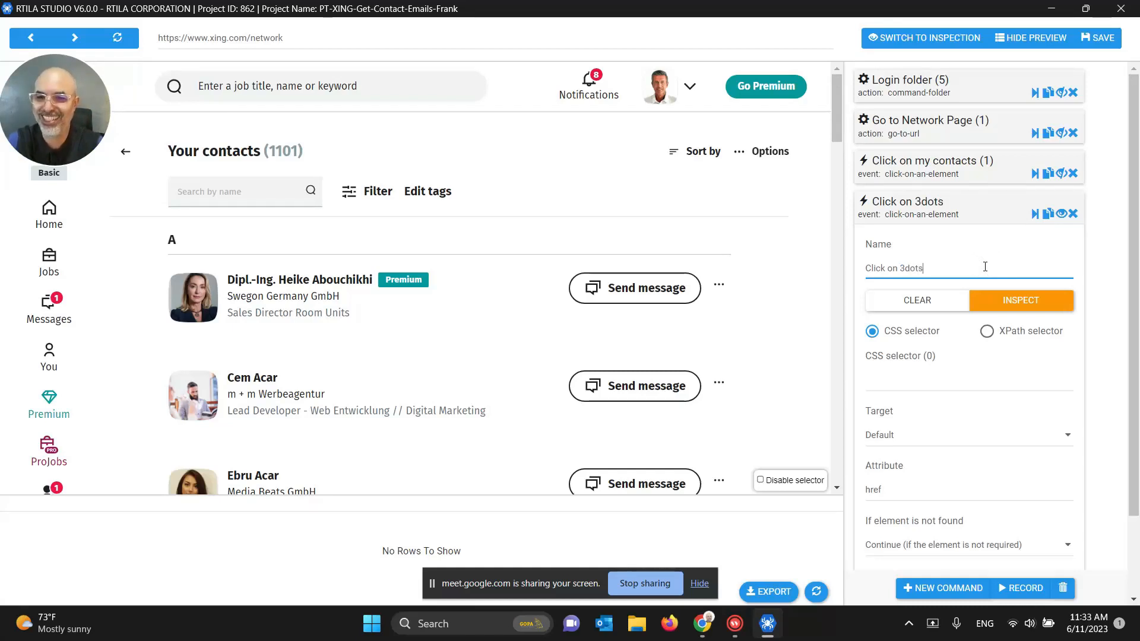
# Step: Target the first contact's three-dots button (ContactActions selector, 20 matches) and save
pyautogui.click(919, 382)
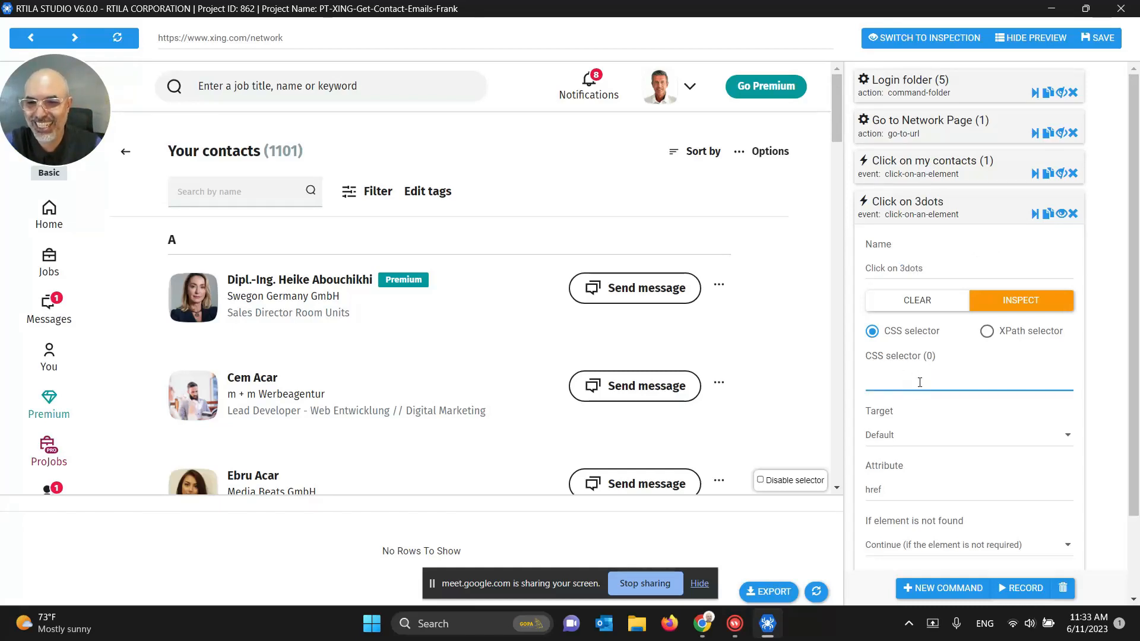
pyautogui.click(712, 295)
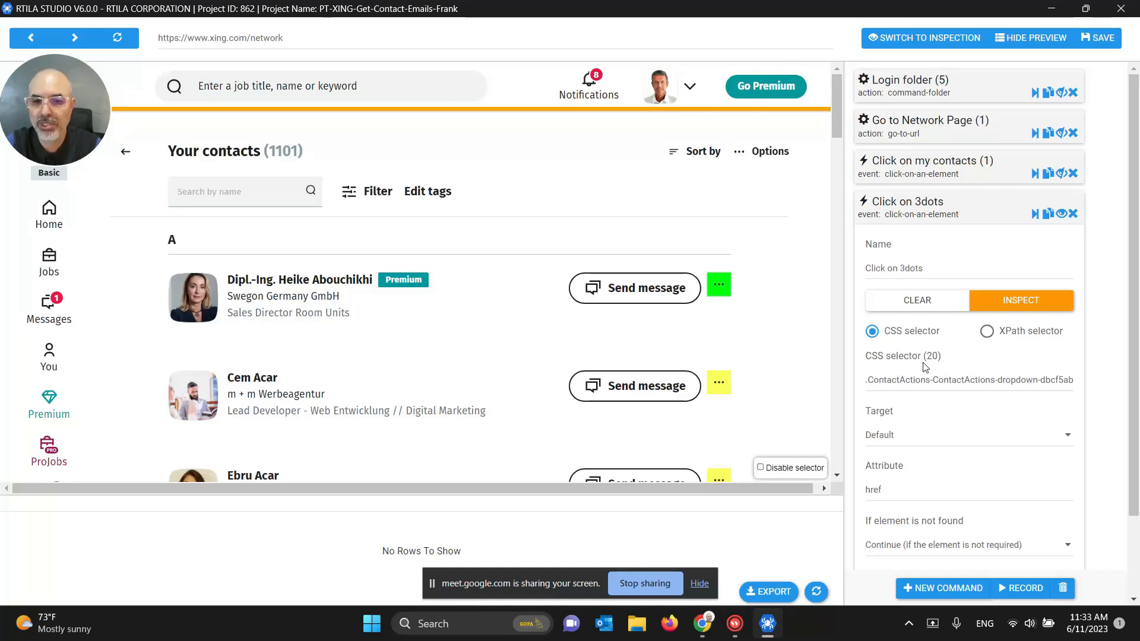
pyautogui.moveTo(925, 380); pyautogui.dragTo(1040, 390)
pyautogui.click(963, 380)
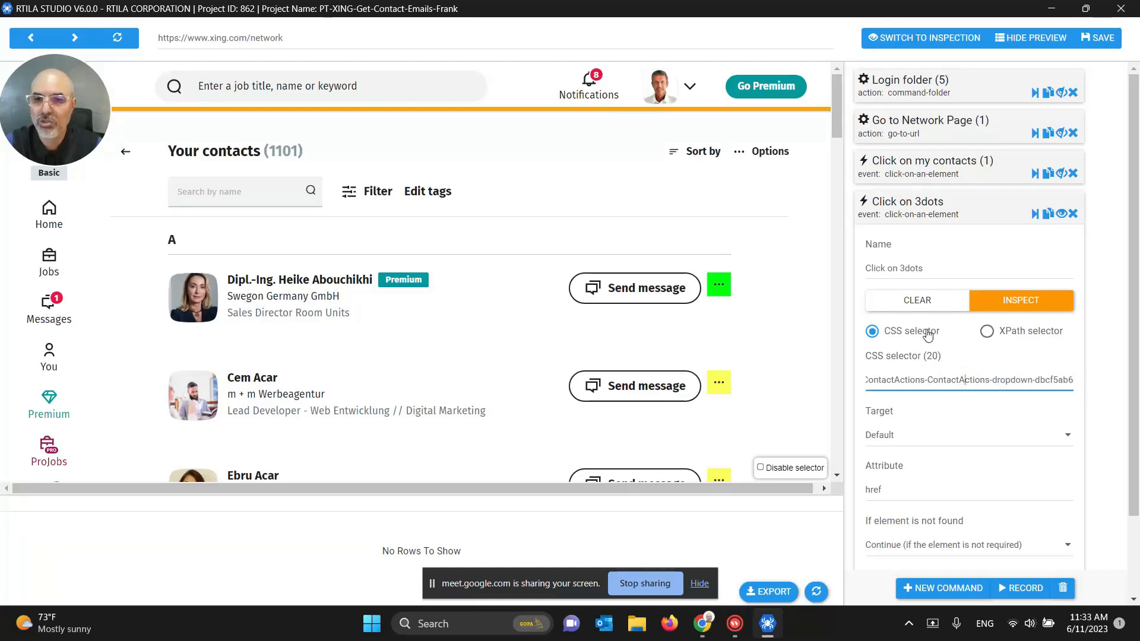
pyautogui.click(924, 215)
pyautogui.click(1098, 37)
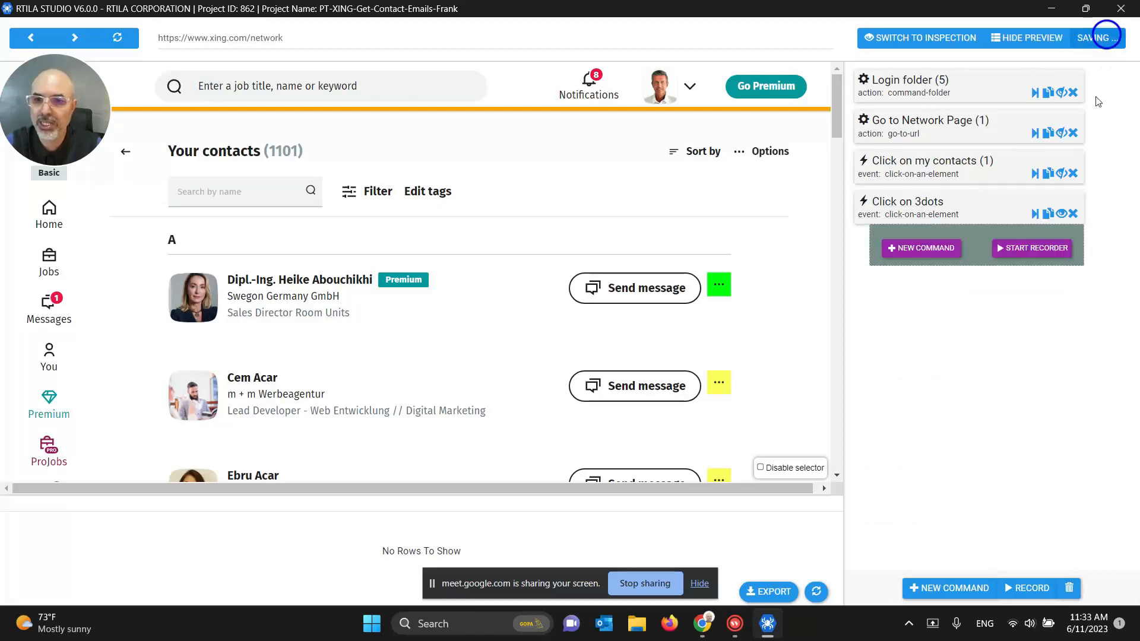
pyautogui.click(943, 203)
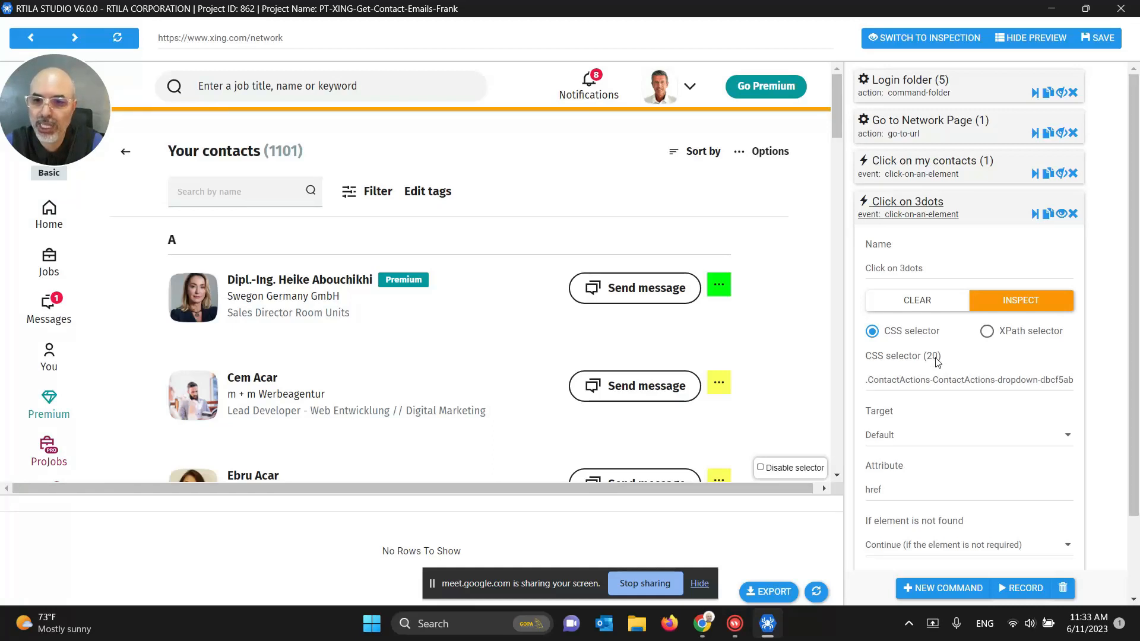
pyautogui.click(923, 207)
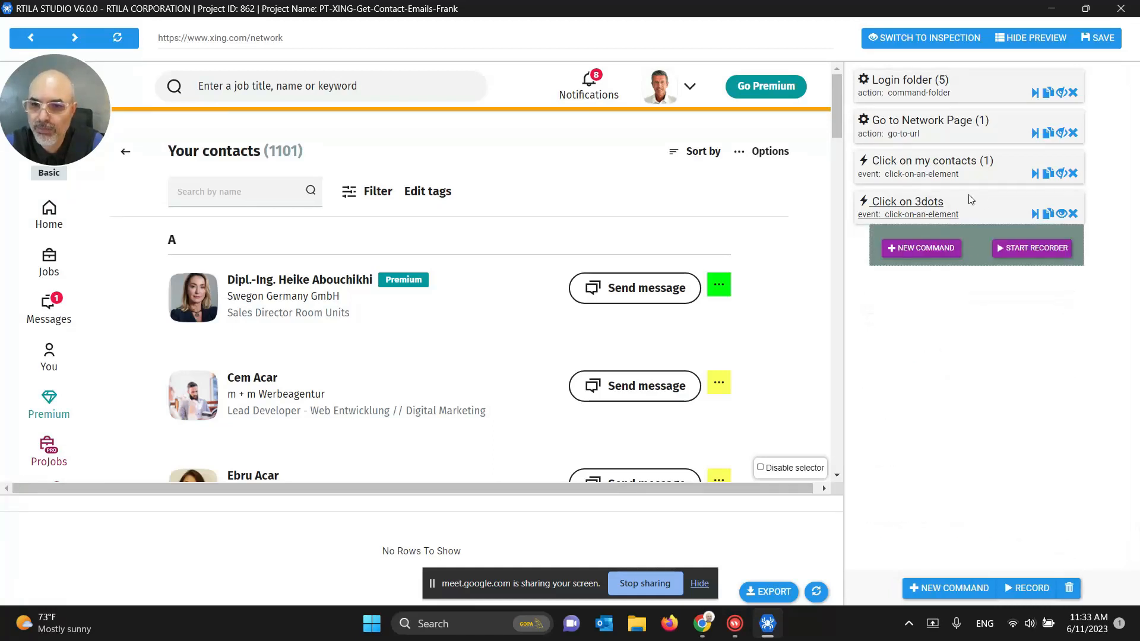
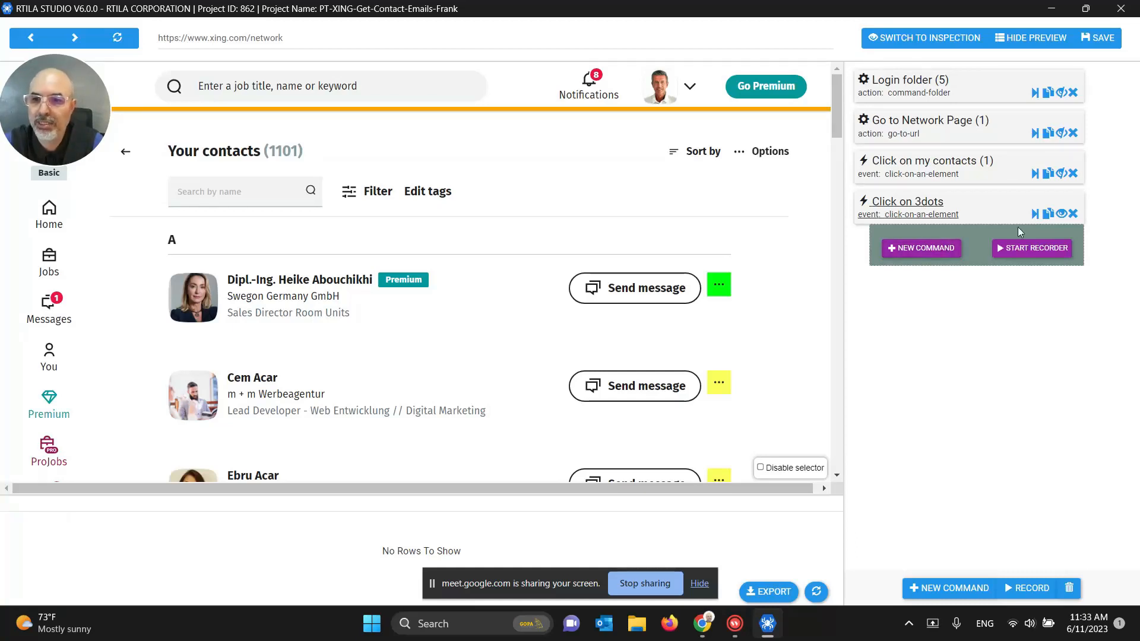
# Step: Add another Click on an element command after Click on 3dots
pyautogui.click(1035, 216)
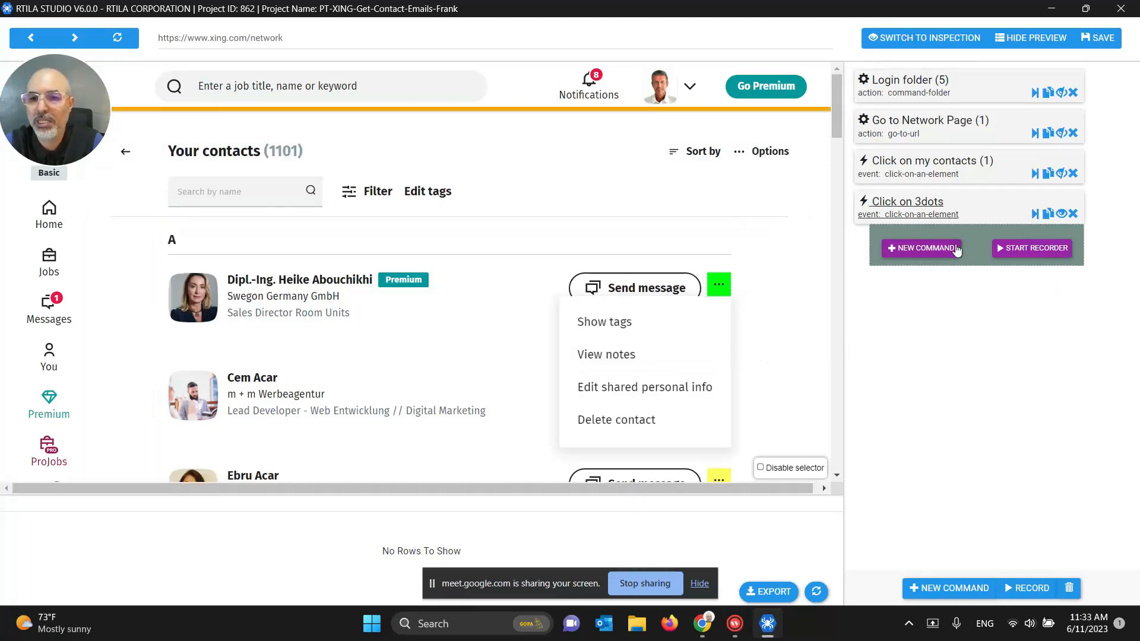
pyautogui.click(925, 248)
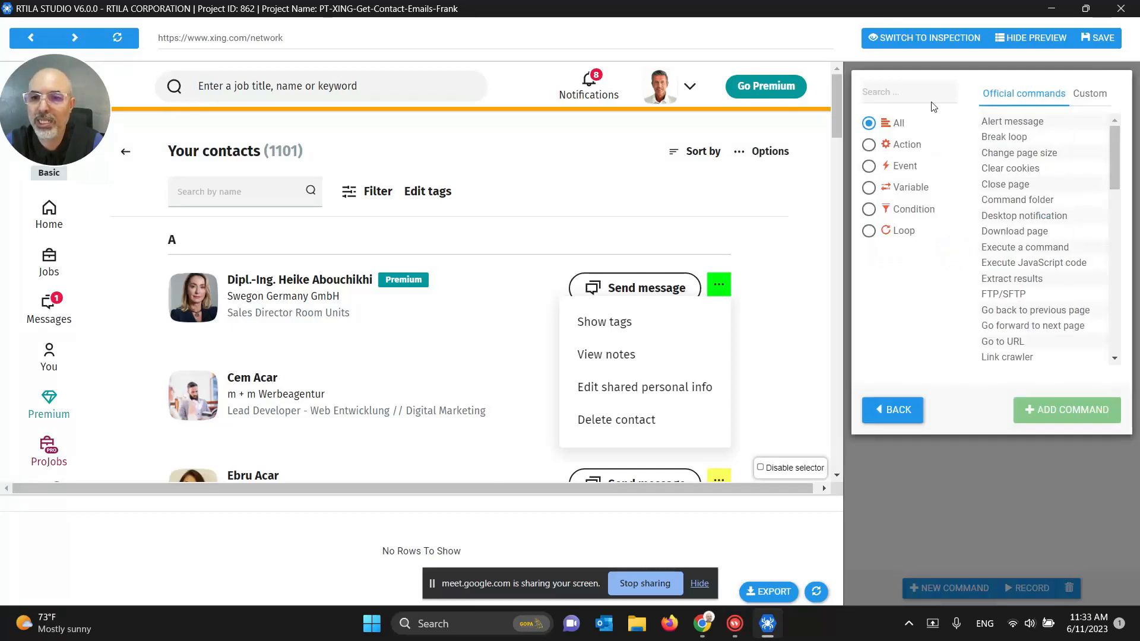
pyautogui.click(931, 95)
pyautogui.write('click')
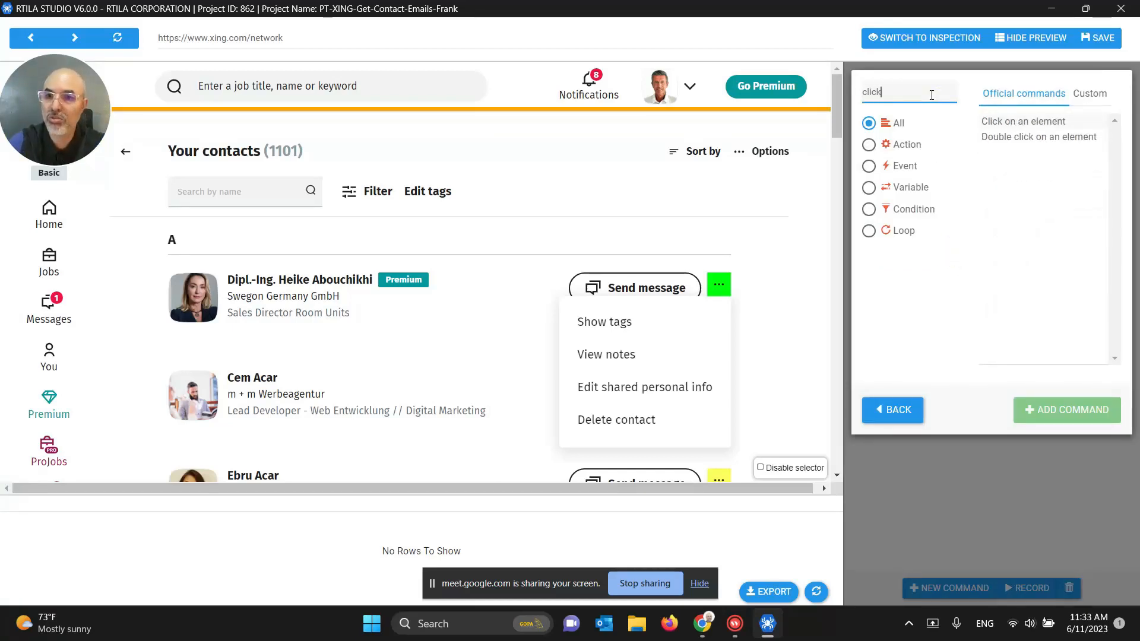
pyautogui.click(998, 122)
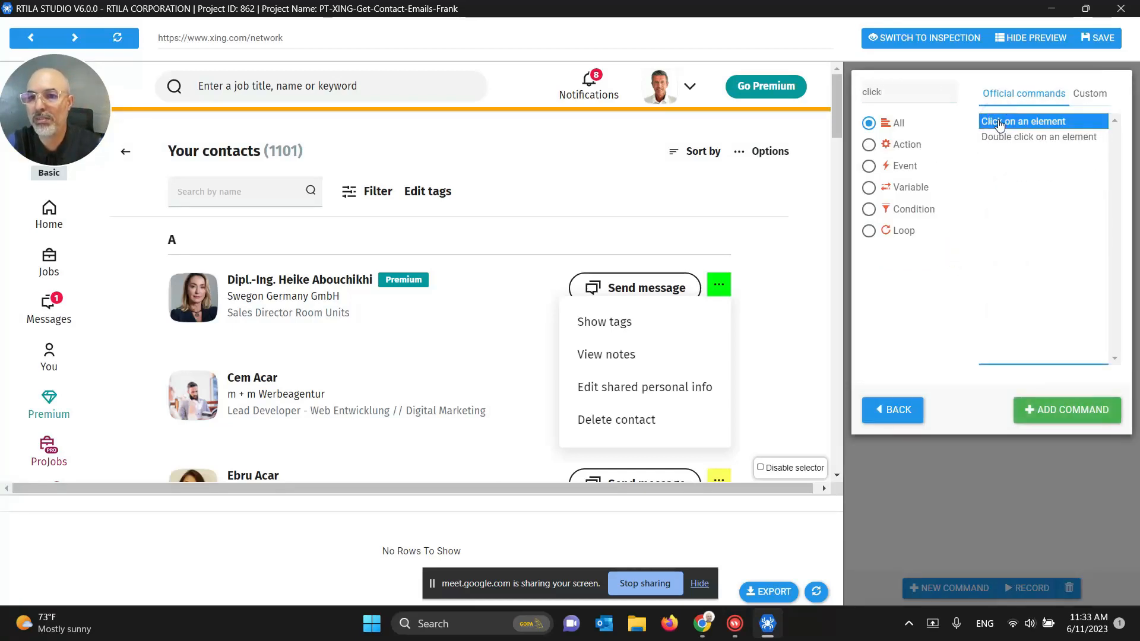
pyautogui.click(1065, 417)
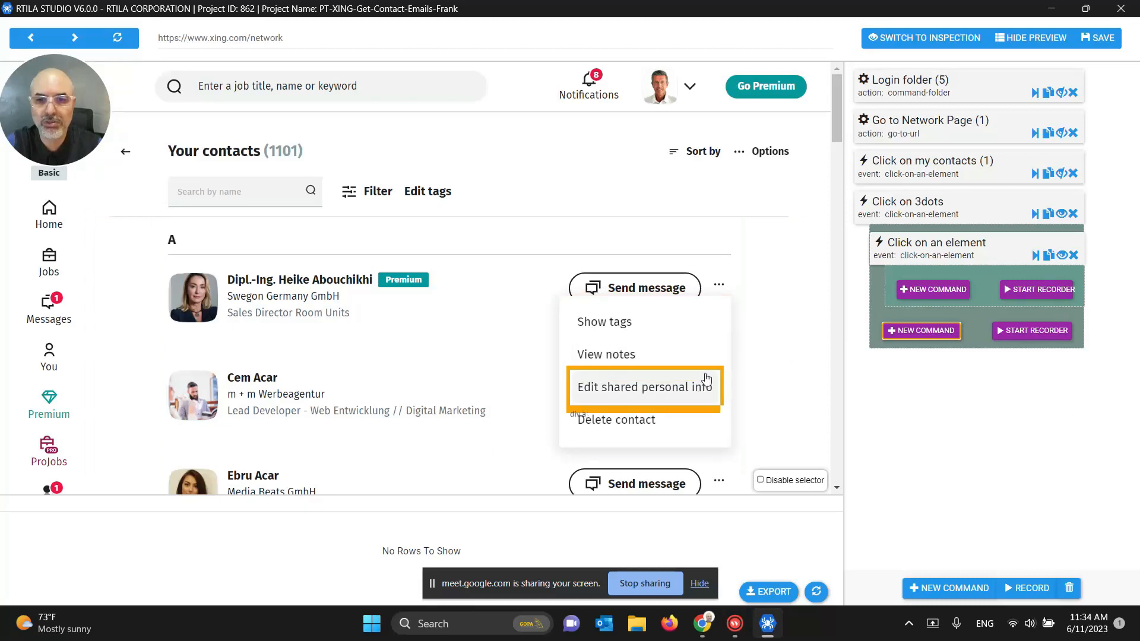
# Step: Rename the new click command to 'Click on Edit shared info'
pyautogui.click(927, 245)
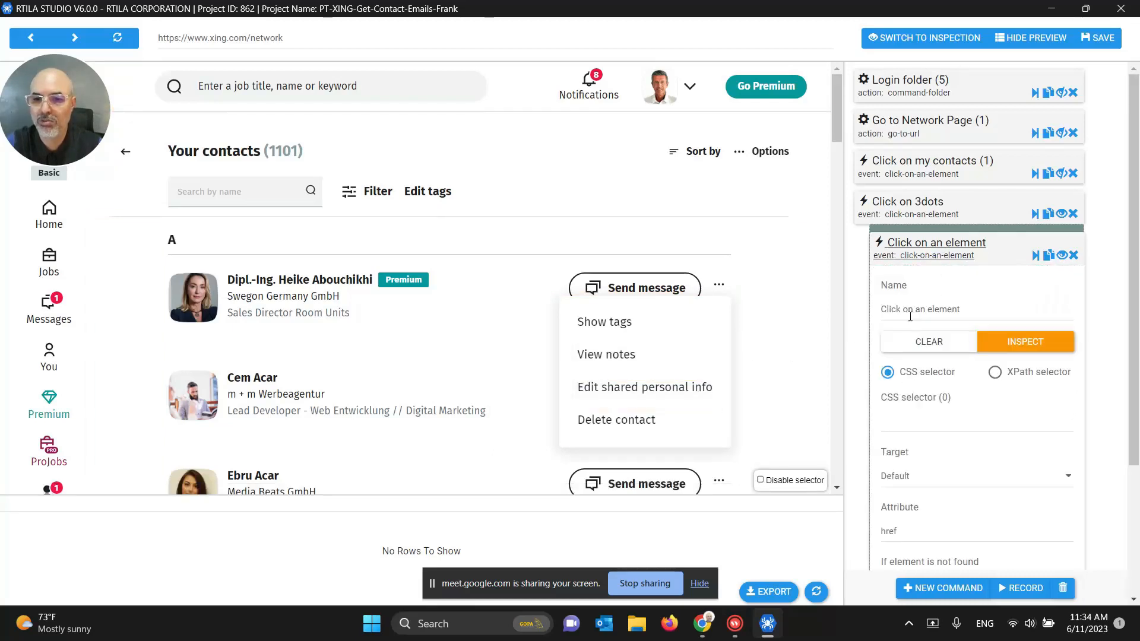
pyautogui.moveTo(915, 311); pyautogui.dragTo(1006, 311)
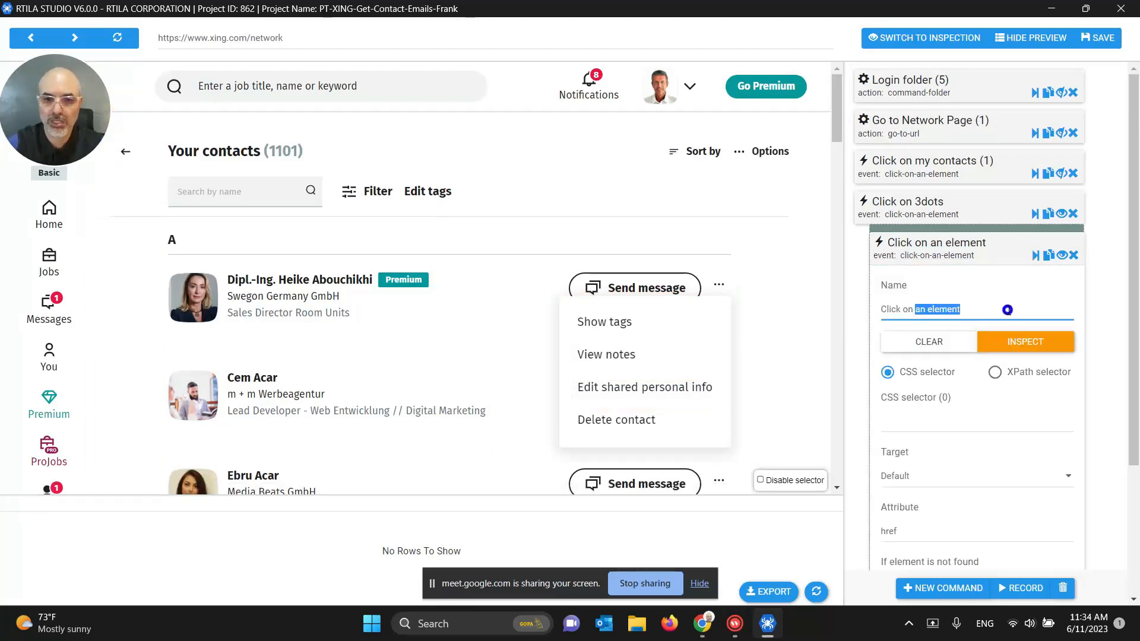
pyautogui.write('Edit shared')
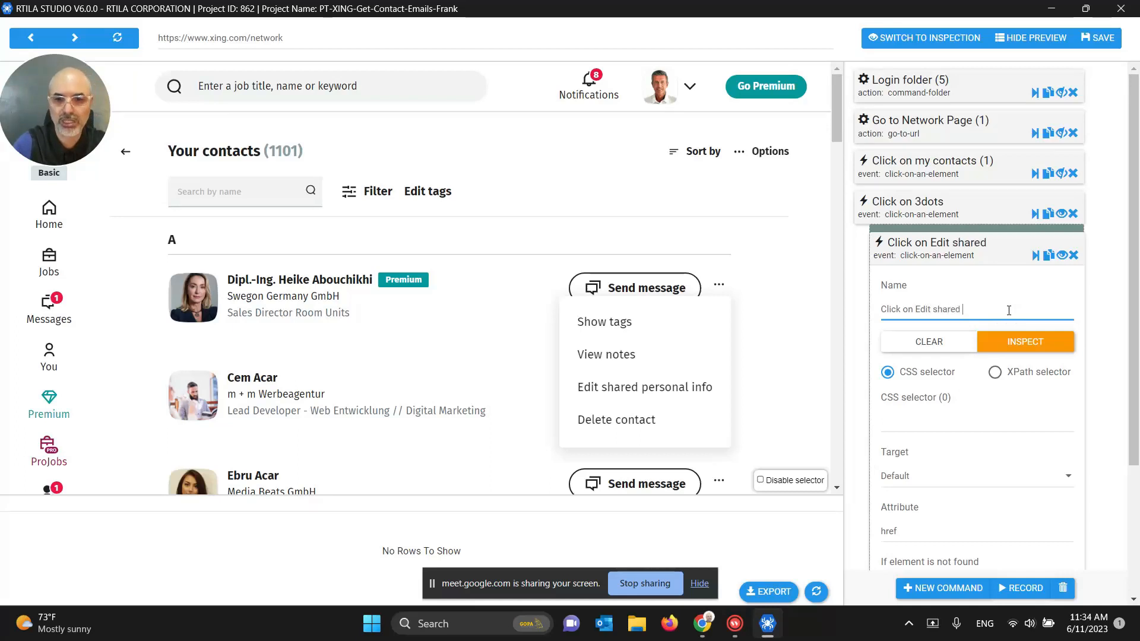
pyautogui.press('BackSpace')
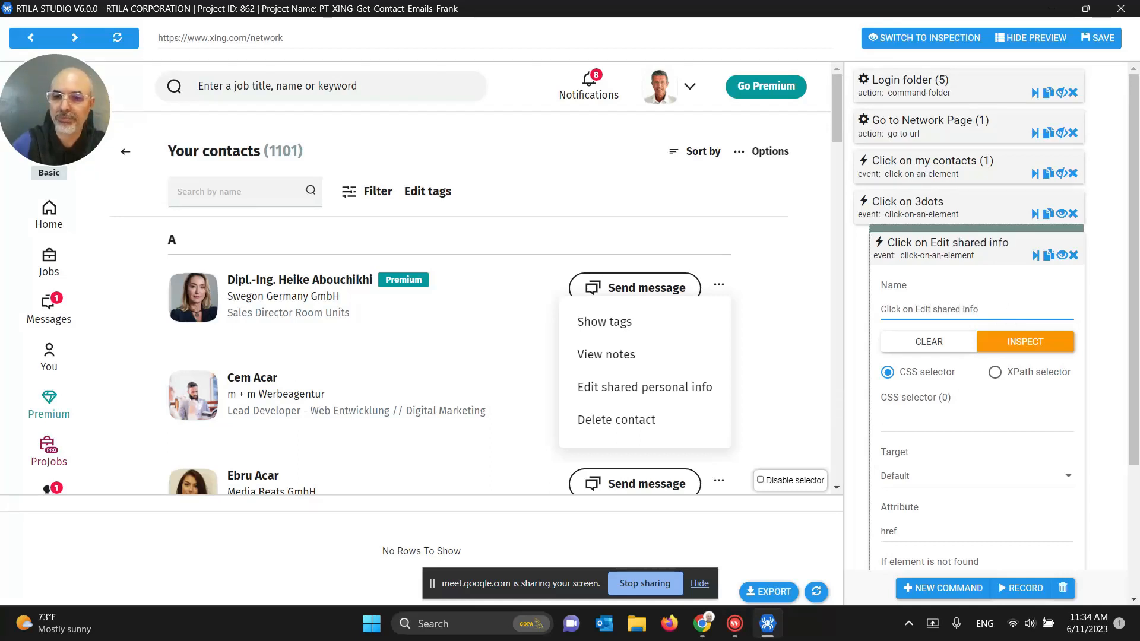
# Step: Target the Edit shared personal info menu entry (selector .dJWup, 26 matches)
pyautogui.click(927, 421)
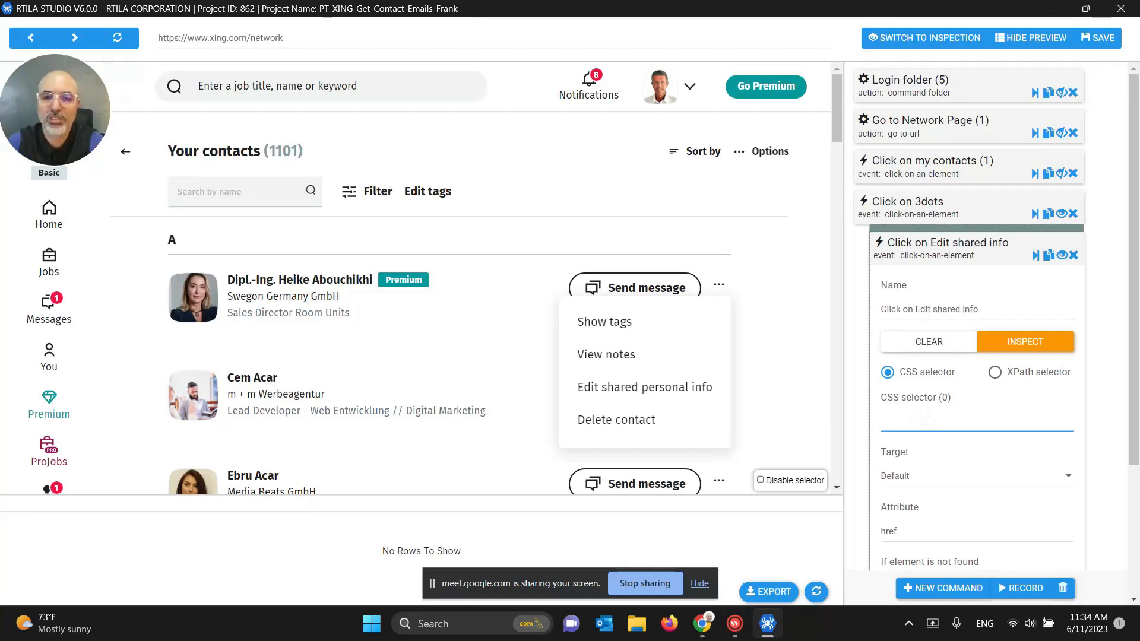
pyautogui.click(639, 391)
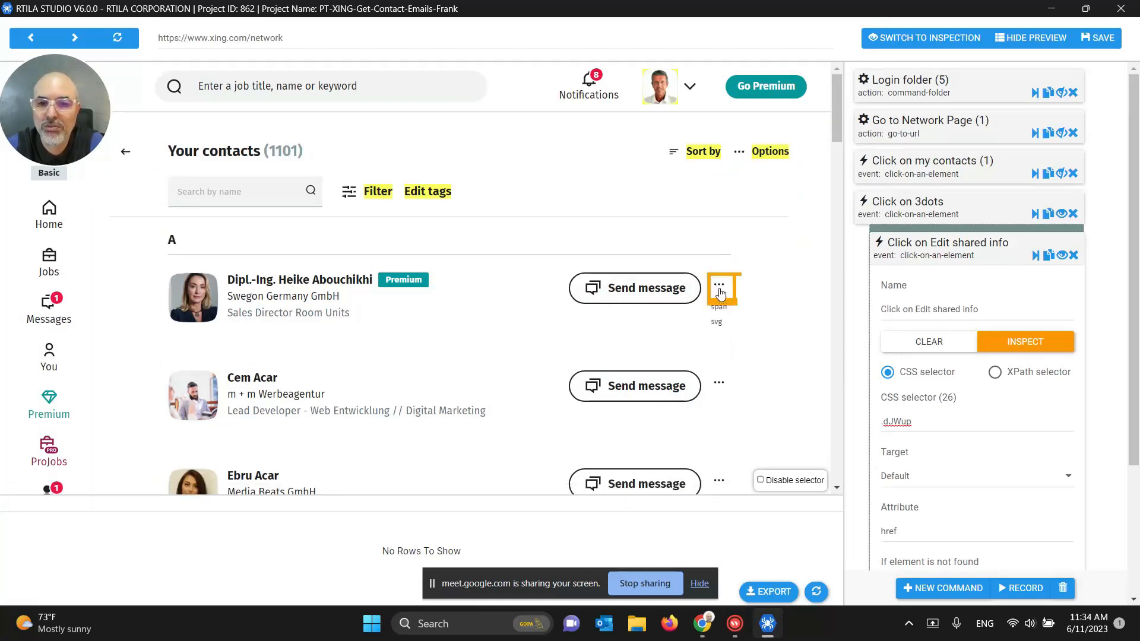
pyautogui.click(952, 422)
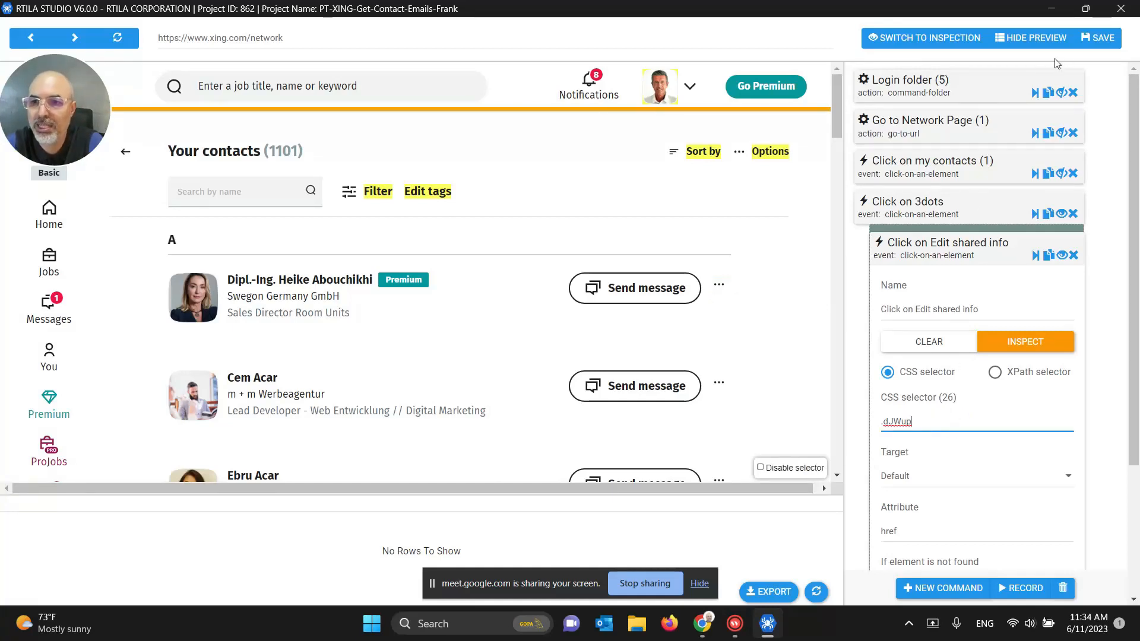
pyautogui.click(1098, 38)
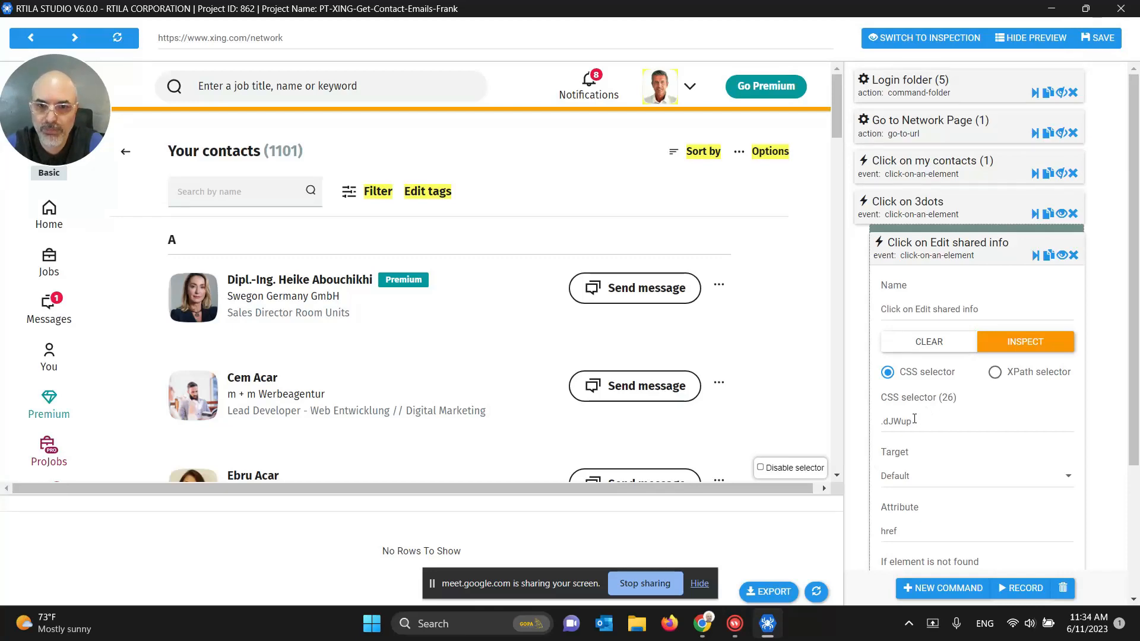
# Step: Reload the XING login page in Chrome and log in with the saved details
pyautogui.moveTo(702, 623)
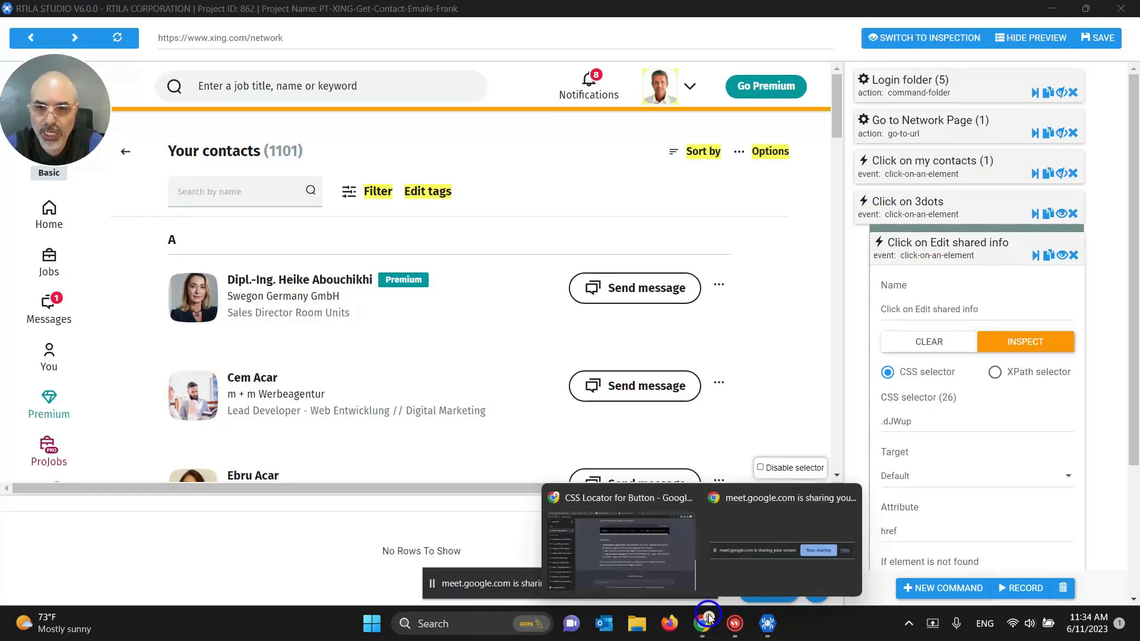
pyautogui.click(649, 583)
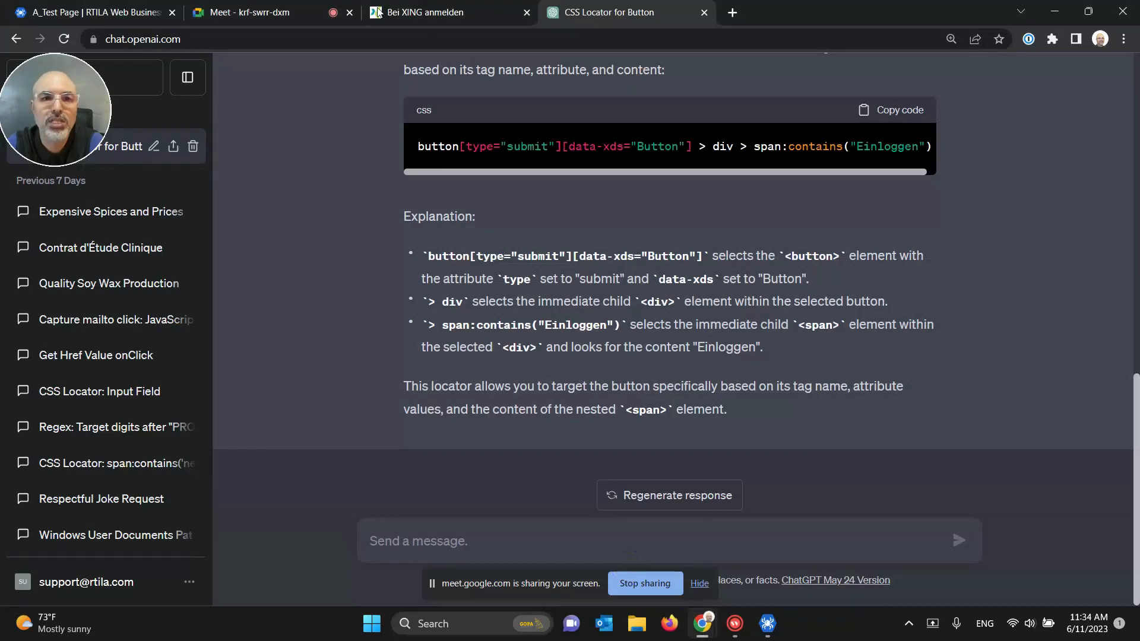
pyautogui.click(457, 13)
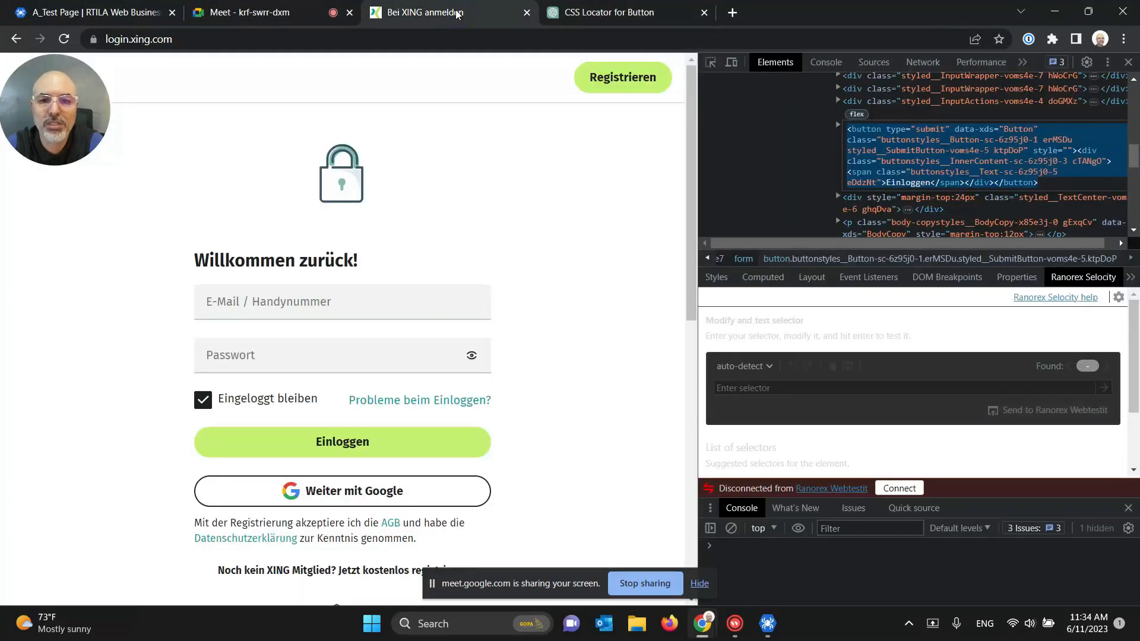
pyautogui.click(1124, 62)
pyautogui.click(156, 40)
pyautogui.press('Return')
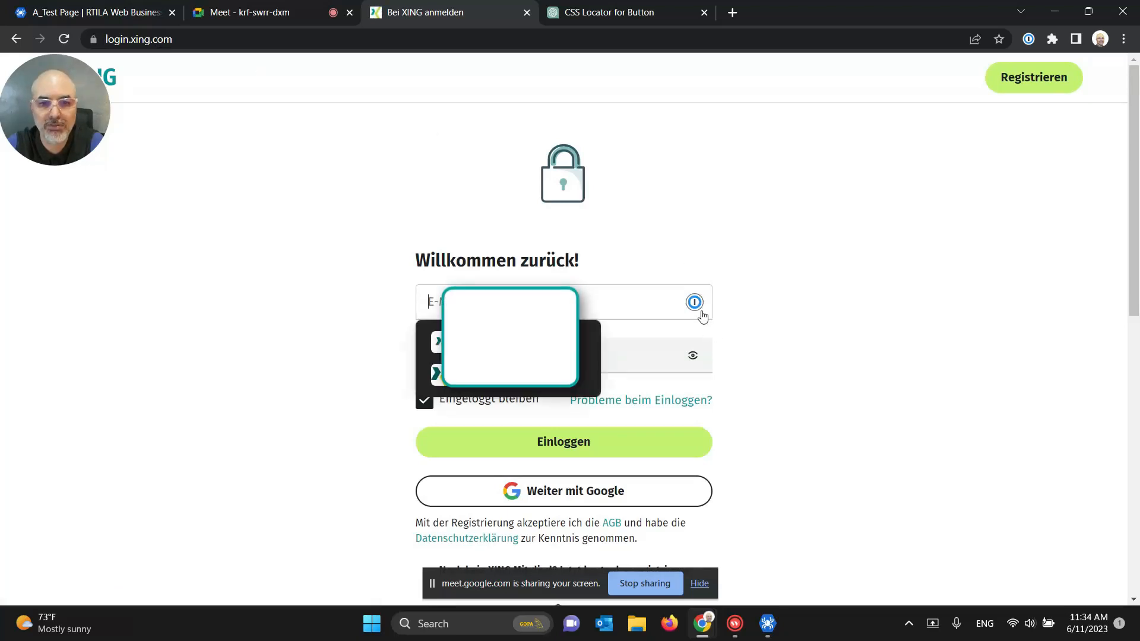
pyautogui.press('Return')
pyautogui.click(559, 449)
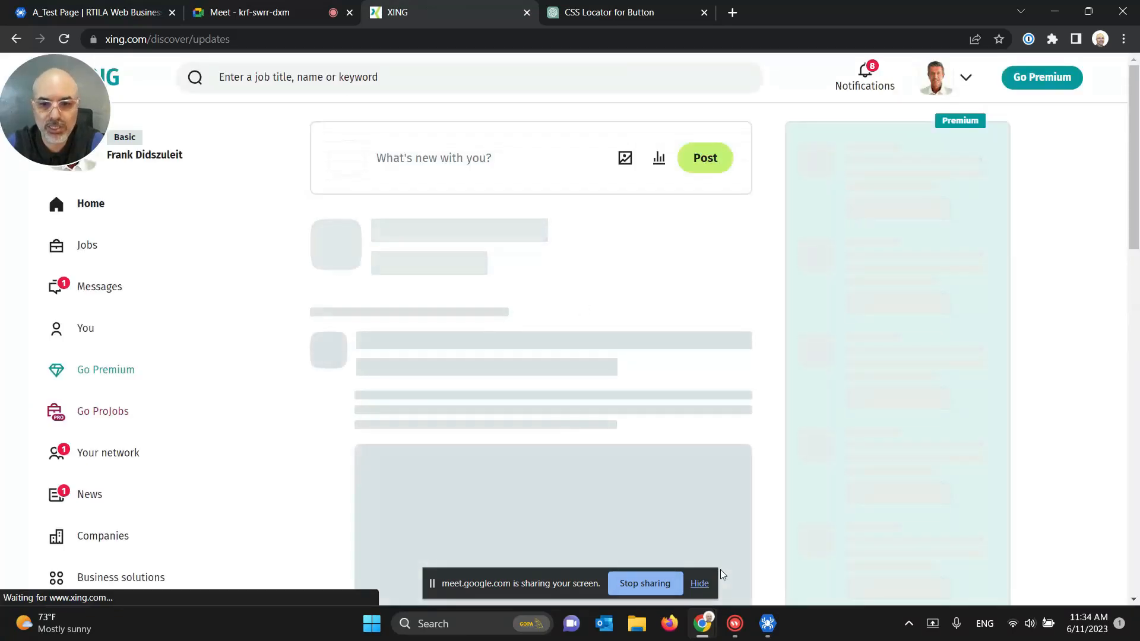
# Step: Open Your network's contacts list and the first contact's options menu
pyautogui.click(699, 585)
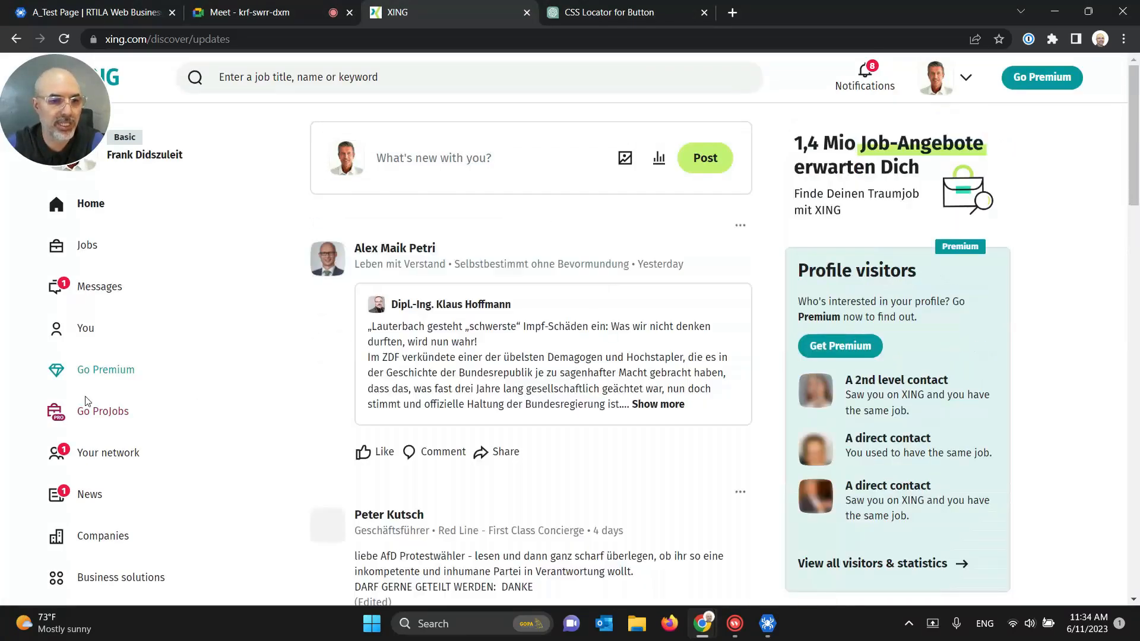
pyautogui.click(112, 453)
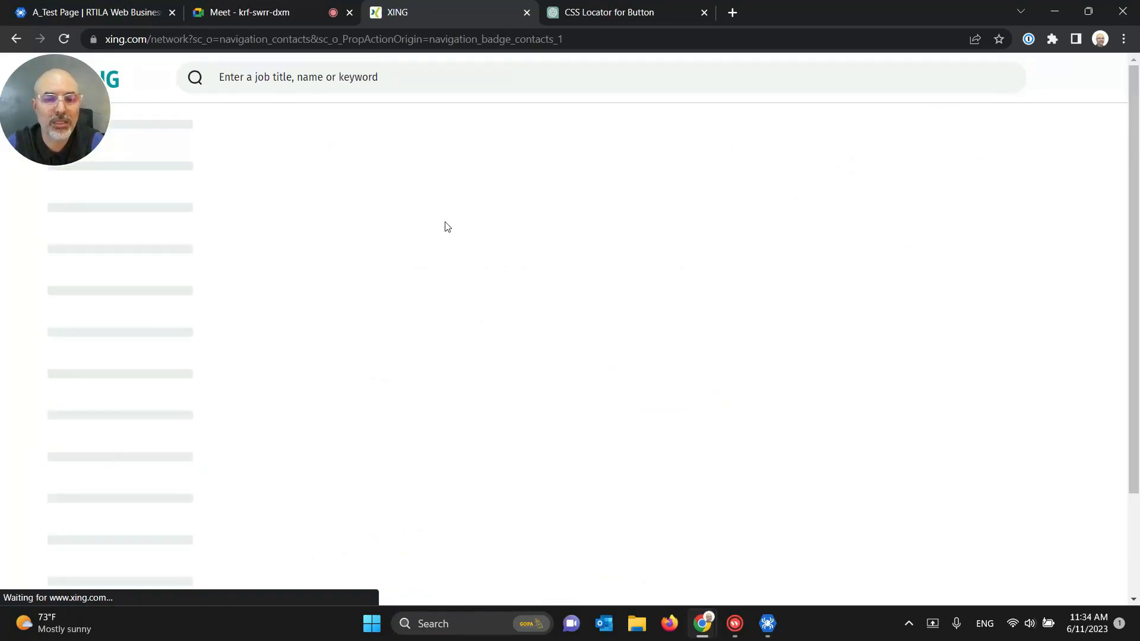
pyautogui.click(468, 202)
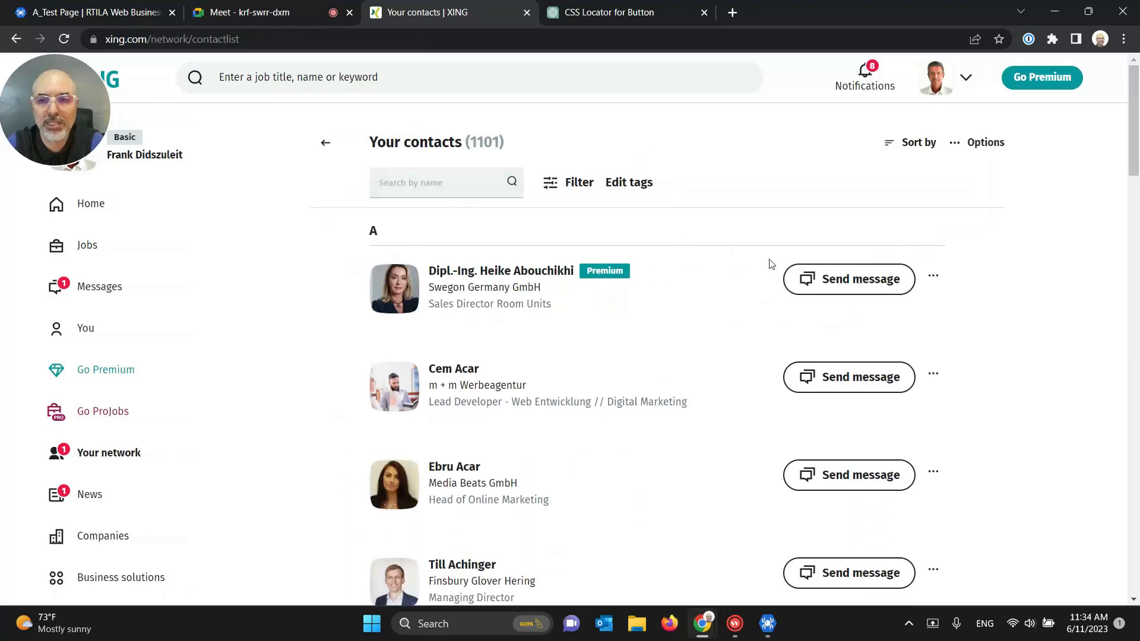
pyautogui.click(933, 277)
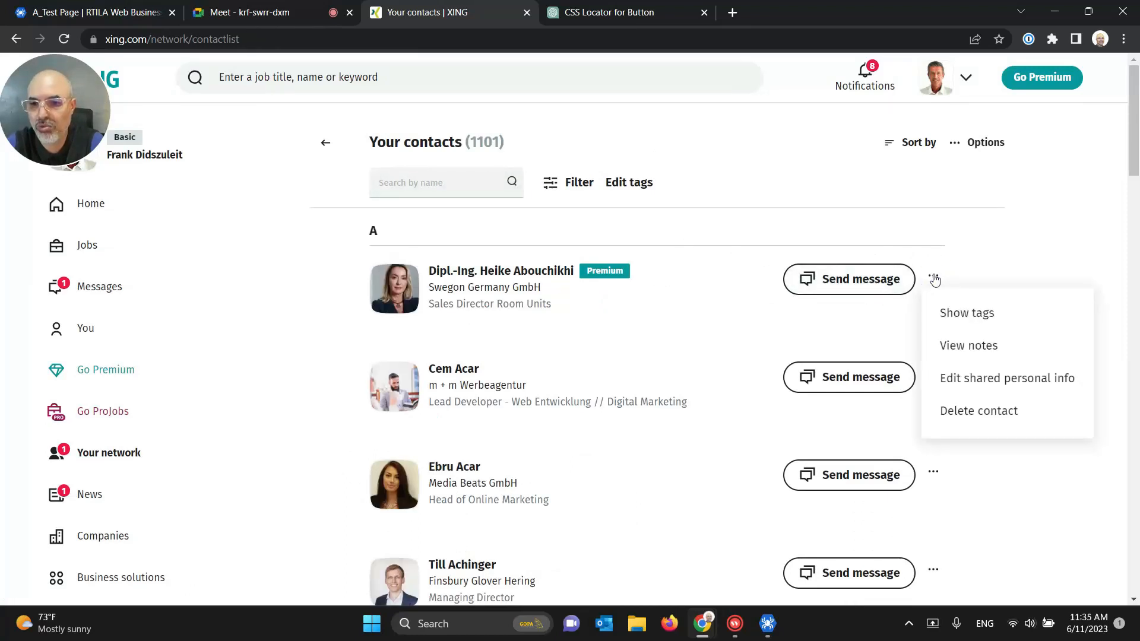
# Step: Inspect Edit shared personal info and copy its single-match CSS selector from Ranorex Selocity
pyautogui.rightClick(963, 385)
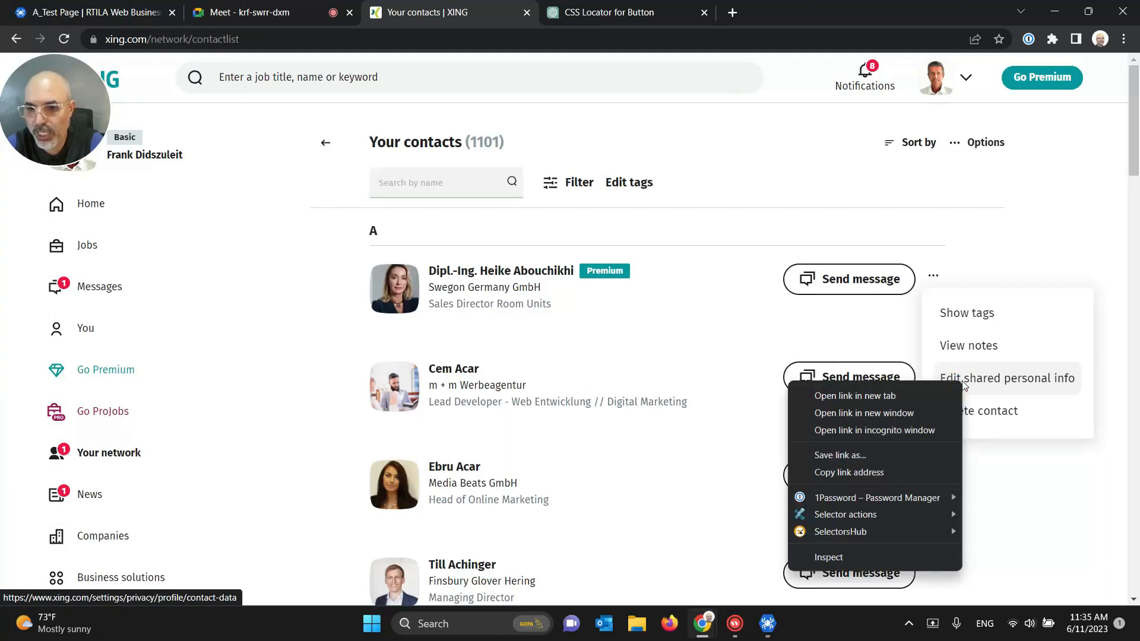
pyautogui.click(831, 556)
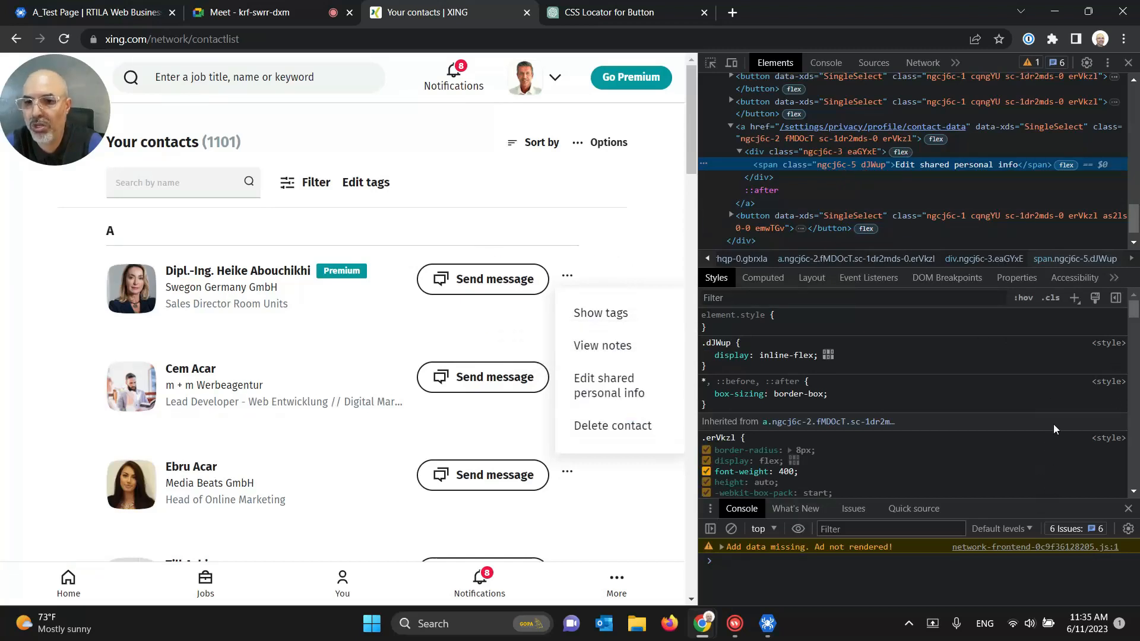
pyautogui.click(1113, 280)
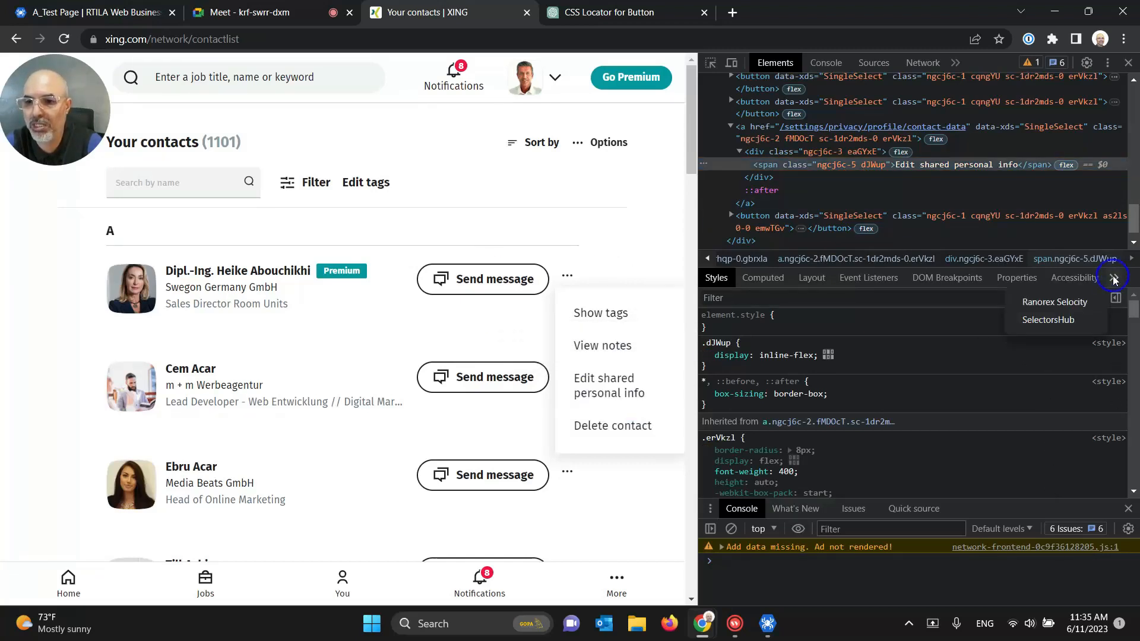
pyautogui.click(1056, 299)
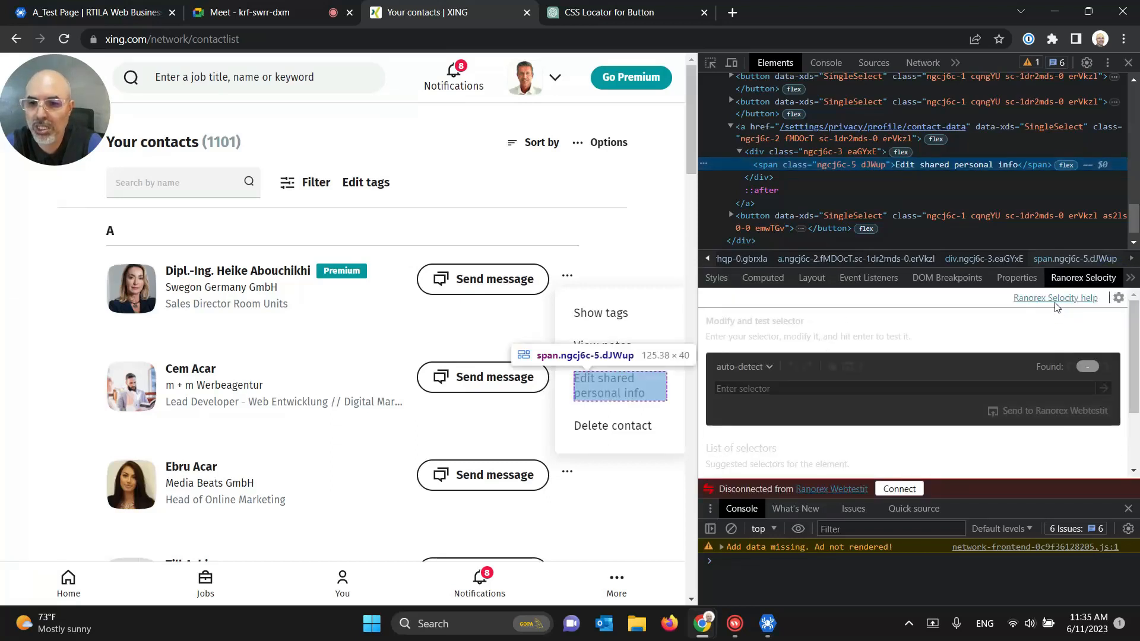
pyautogui.scroll(-1, 1132, 349)
pyautogui.scroll(-2, 1132, 349)
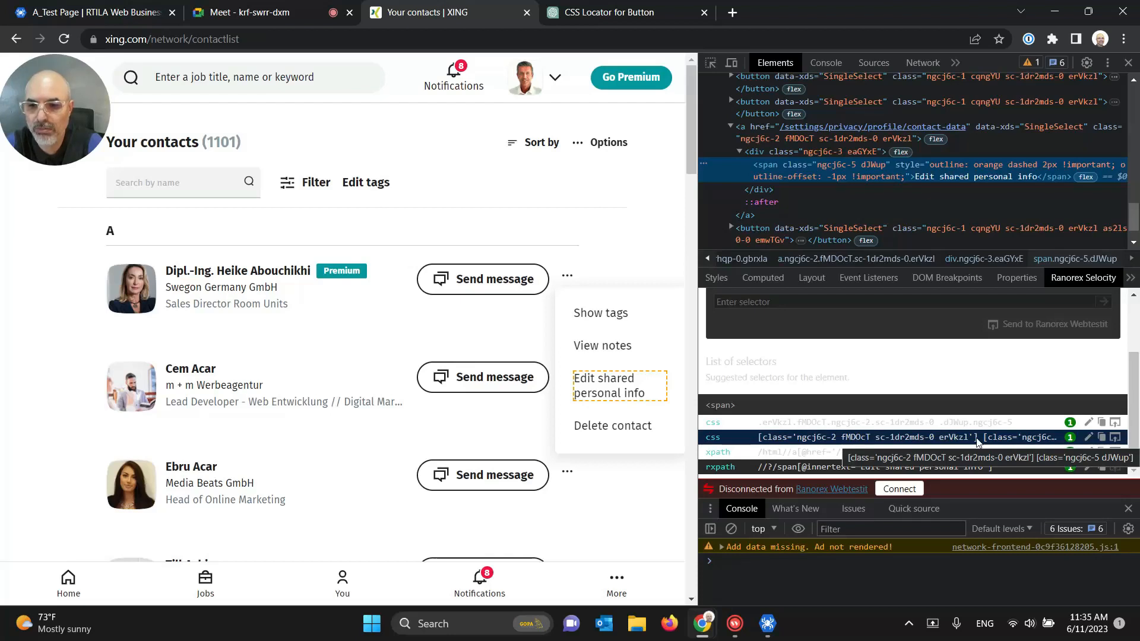
pyautogui.click(1102, 423)
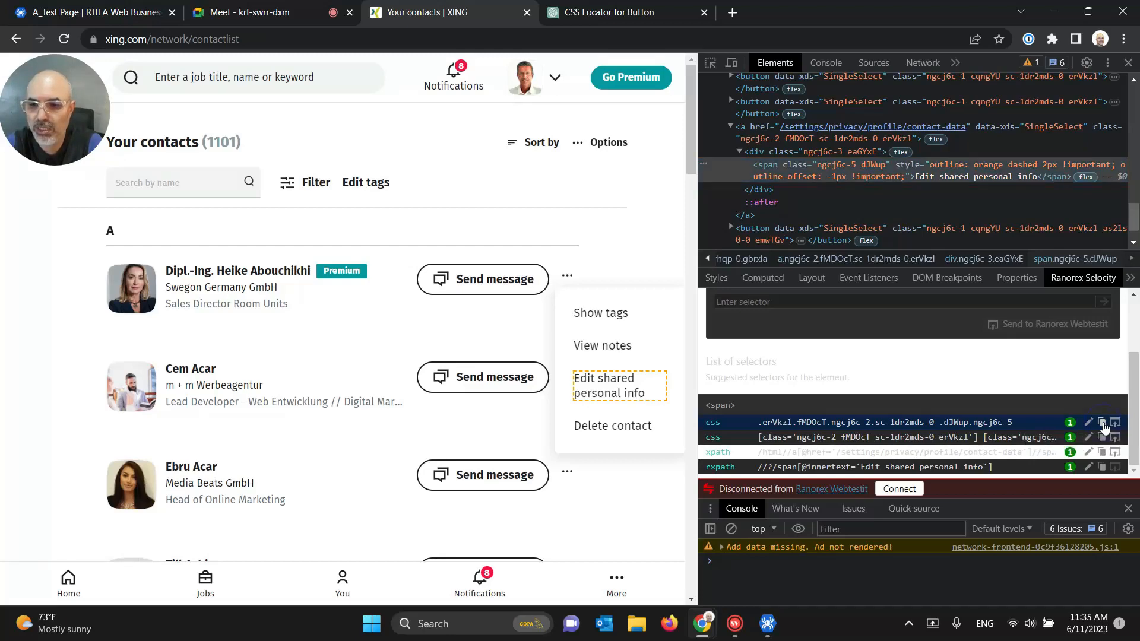
pyautogui.click(767, 623)
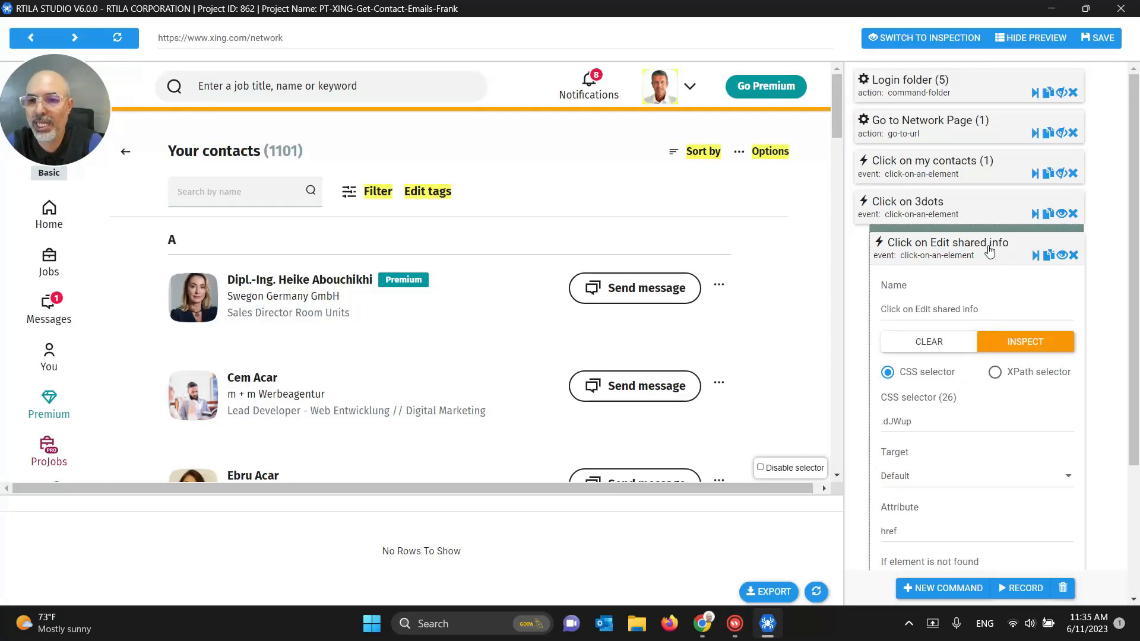
# Step: Replace the Click on Edit shared info selector with the copied single-match selector
pyautogui.click(1035, 215)
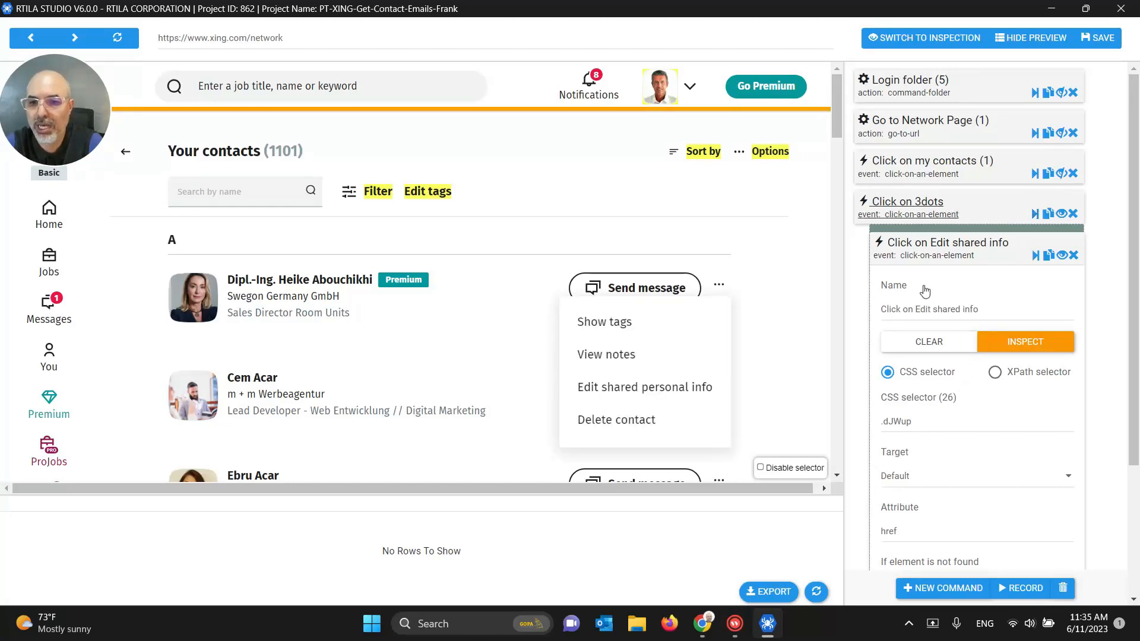
pyautogui.tripleClick(891, 420)
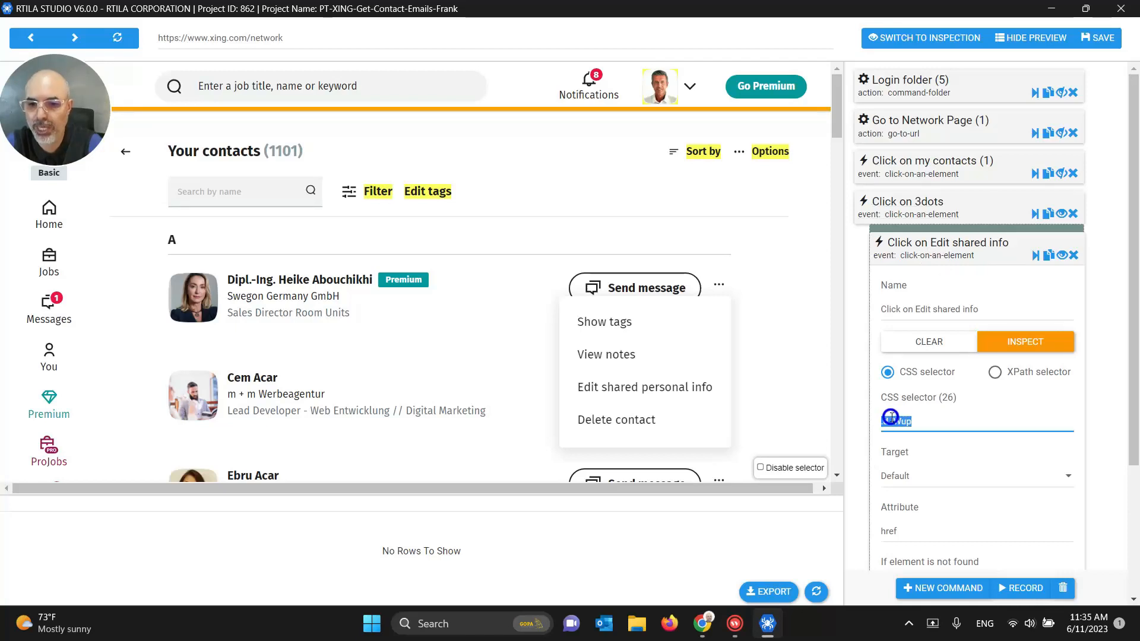
pyautogui.press('BackSpace')
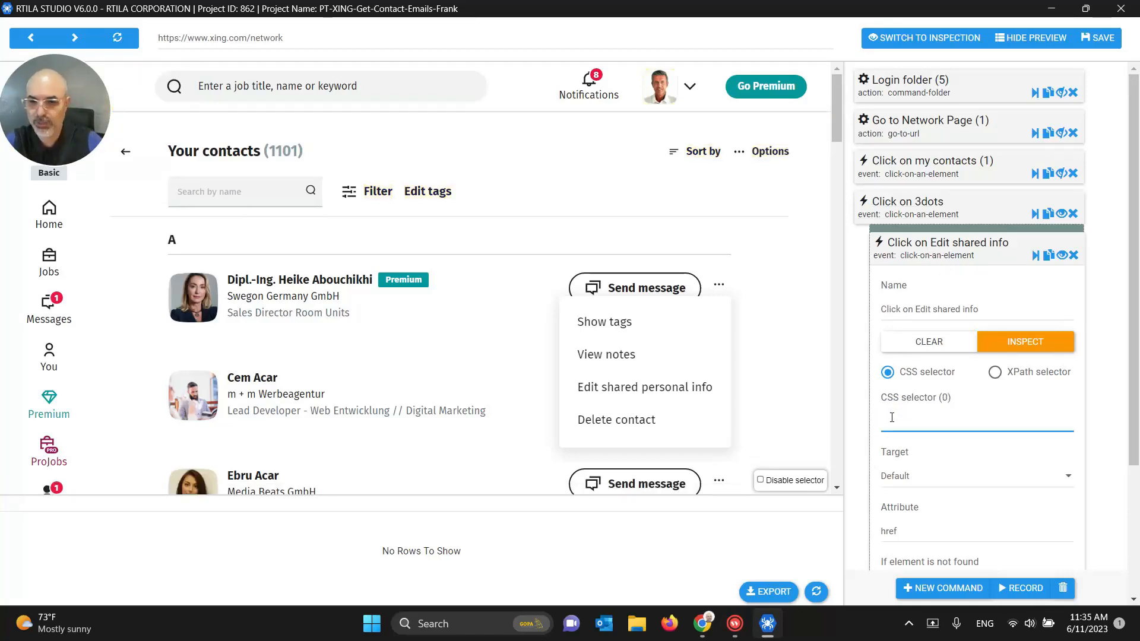
pyautogui.hotkey('ctrl', 'v')
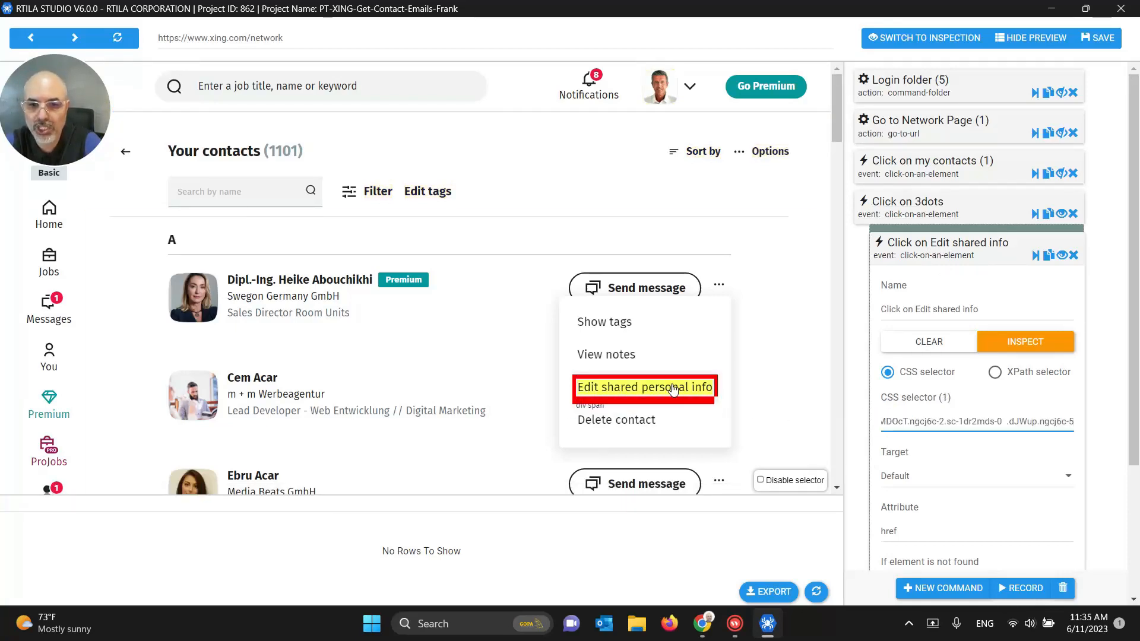
# Step: Run Click on Edit shared info to confirm it opens XING's Contact data page
pyautogui.click(1036, 256)
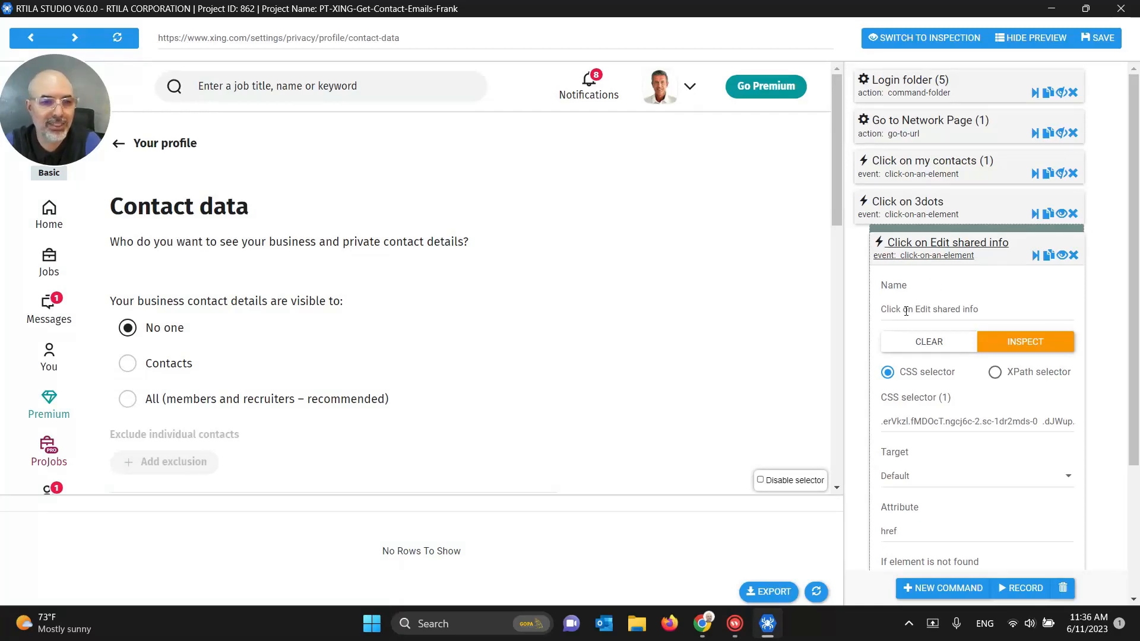
pyautogui.scroll(-3, 682, 322)
pyautogui.scroll(3, 682, 322)
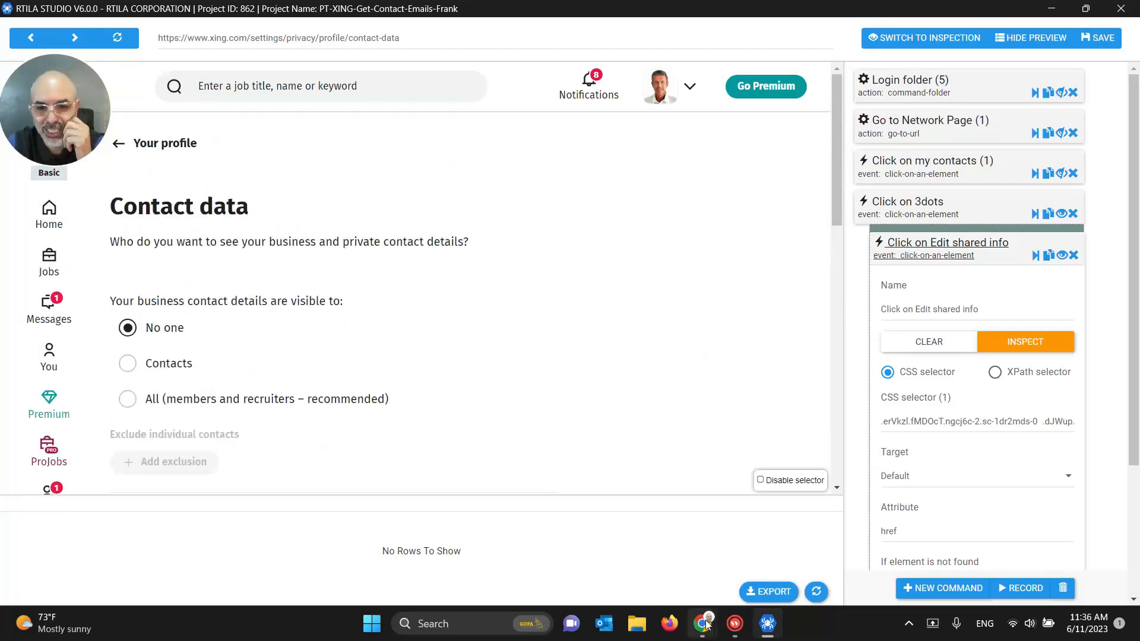
# Step: Close DevTools, open Edit shared personal info, and go back to the contacts list
pyautogui.moveTo(702, 623)
pyautogui.click(643, 561)
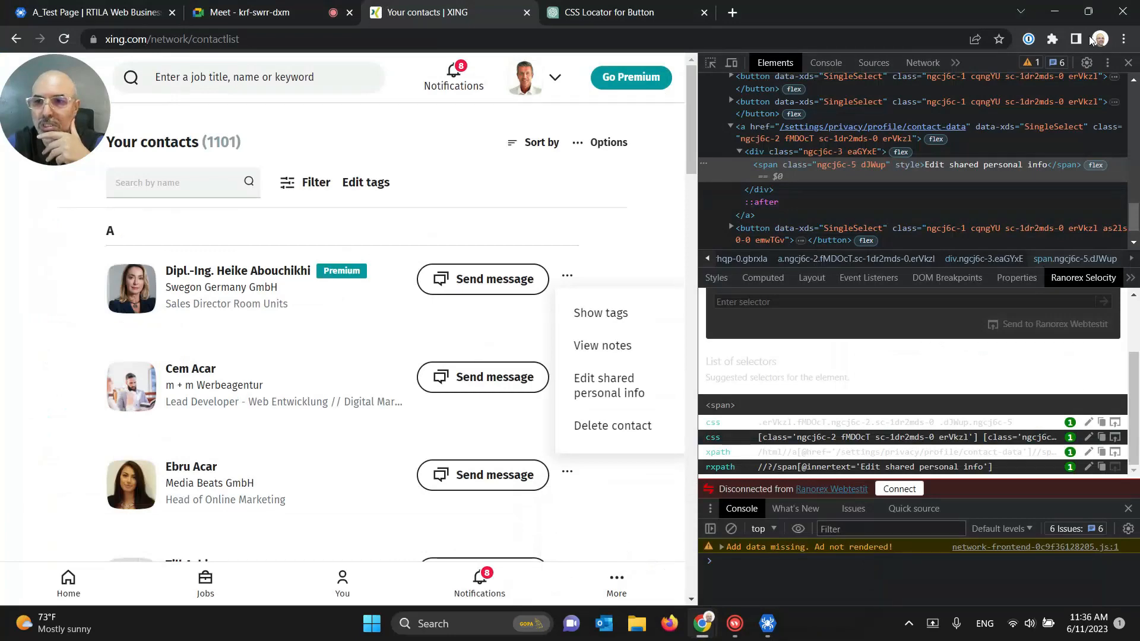
pyautogui.press('F12')
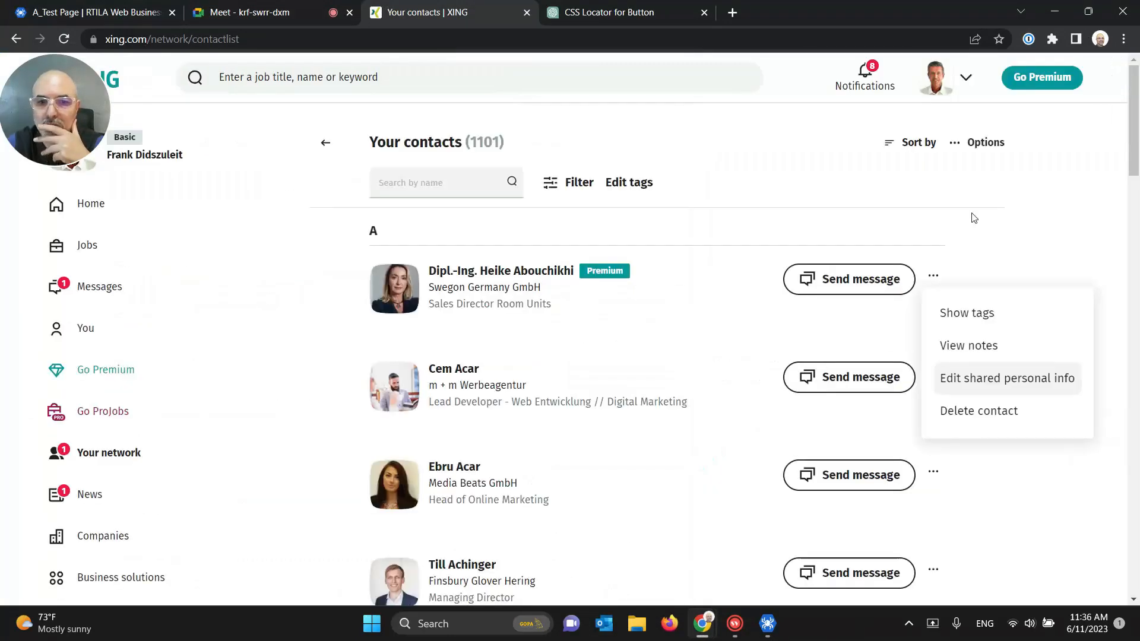
pyautogui.click(974, 385)
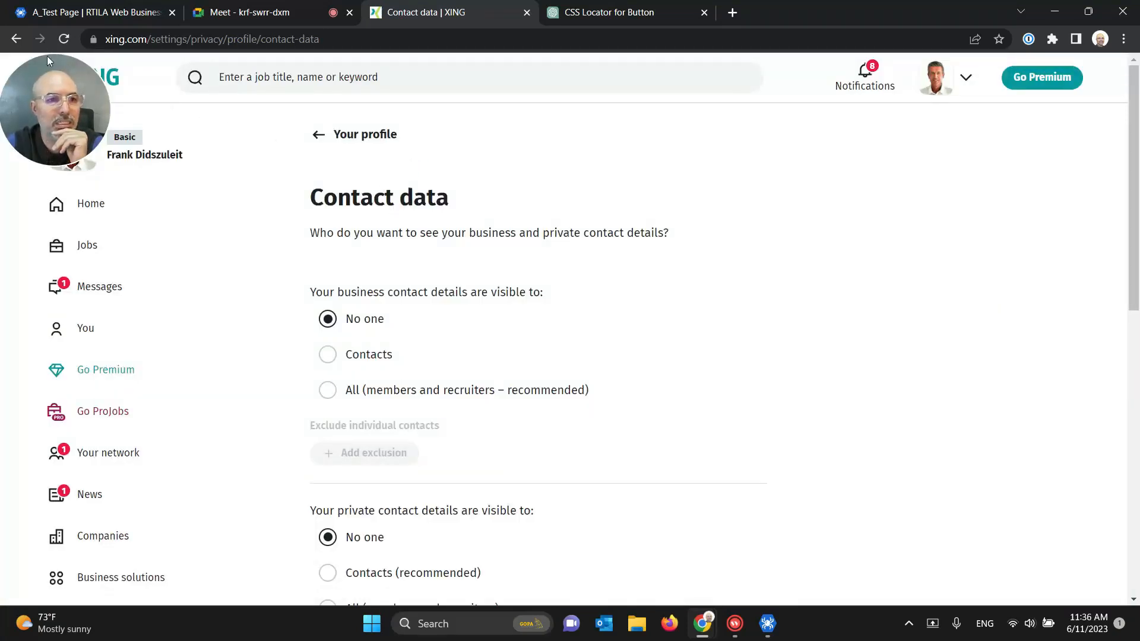
pyautogui.click(20, 42)
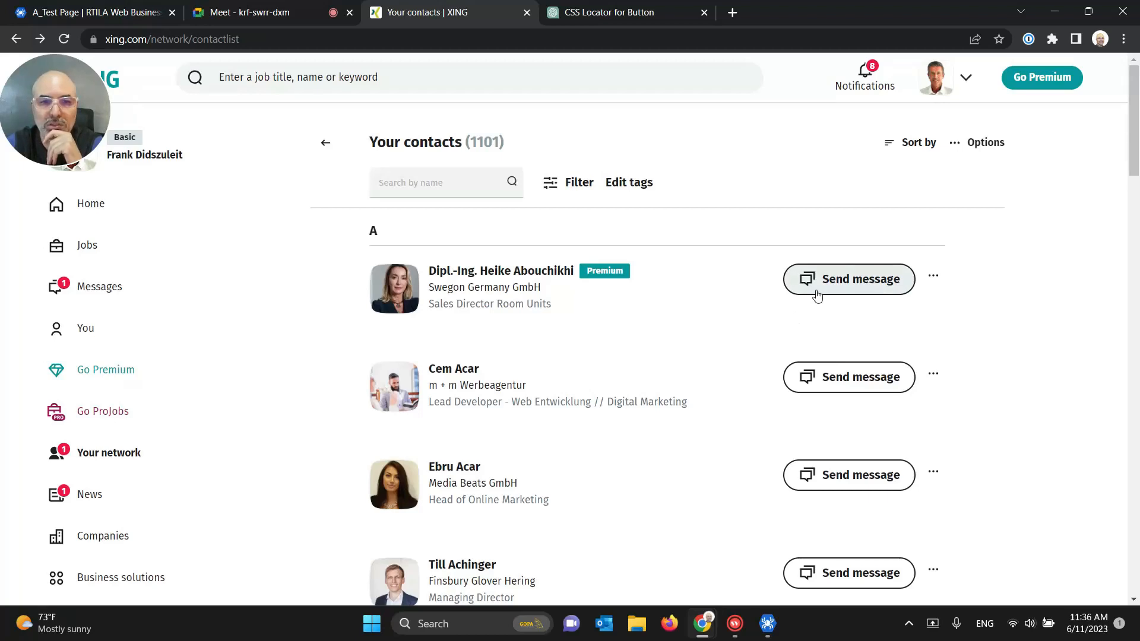
# Step: Check the first contact's profile page, then return to the contacts list
pyautogui.click(447, 272)
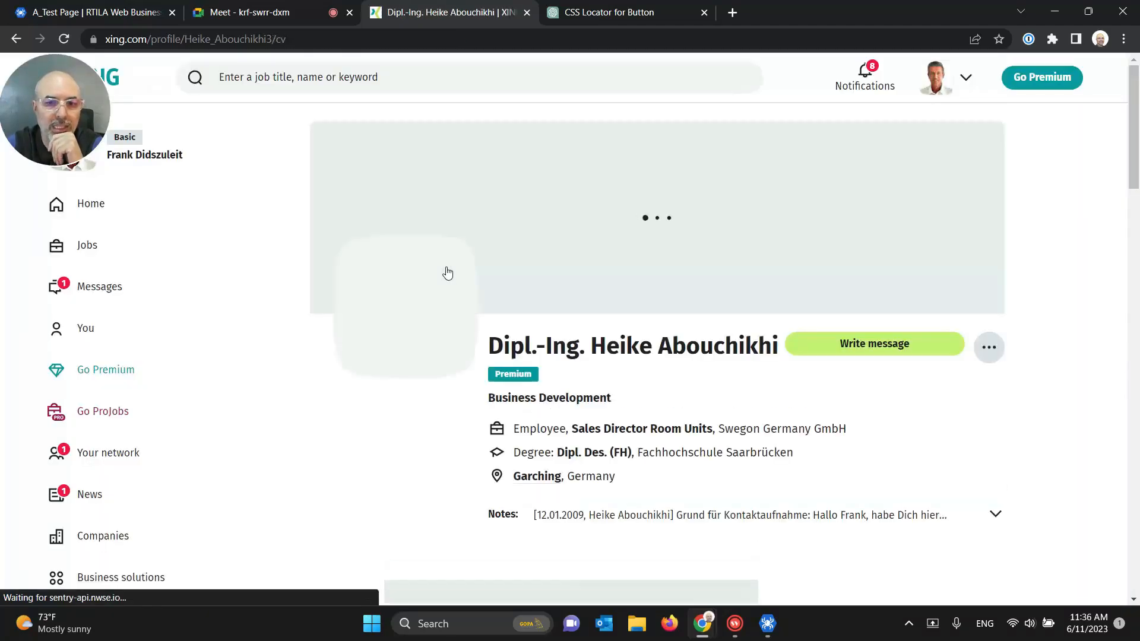
pyautogui.scroll(-1, 697, 380)
pyautogui.scroll(-3, 697, 380)
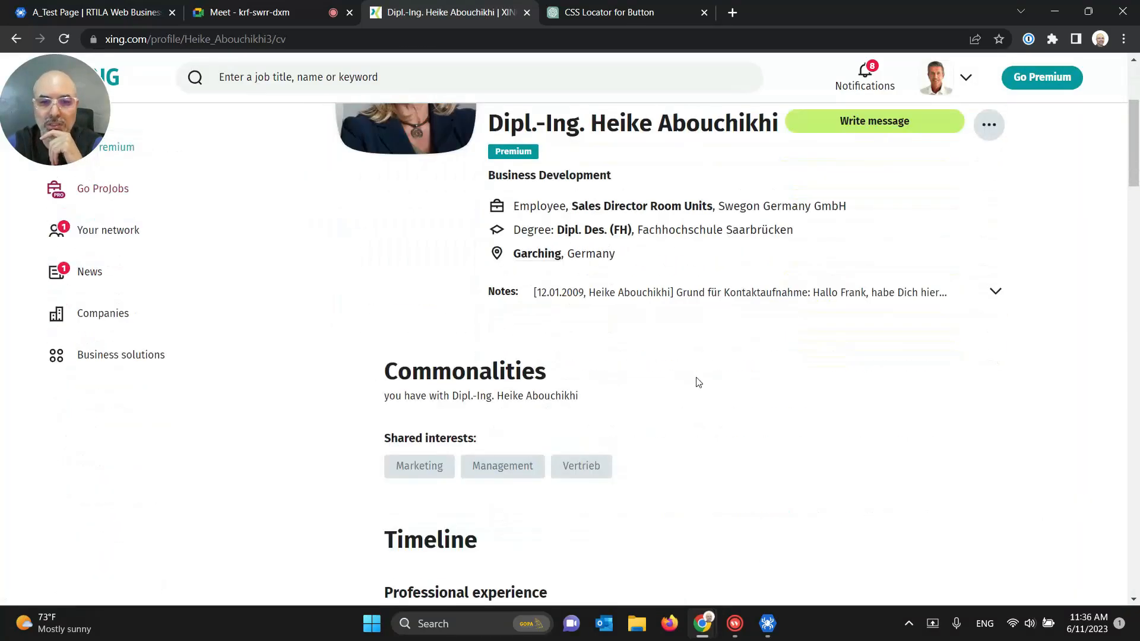
pyautogui.scroll(4, 698, 382)
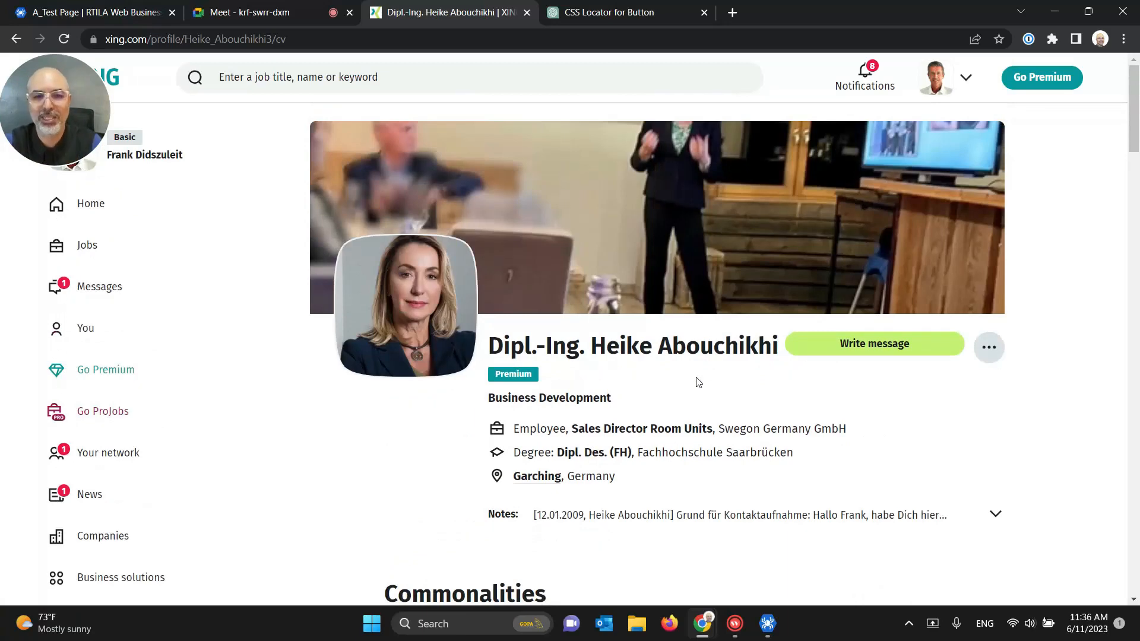
pyautogui.click(16, 39)
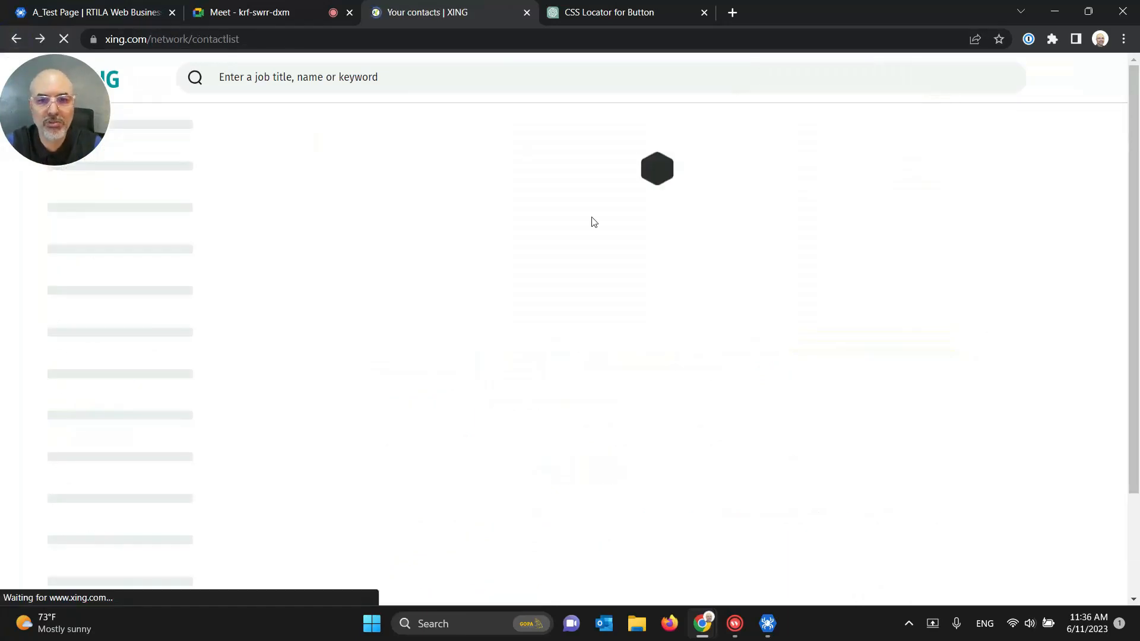
pyautogui.click(770, 625)
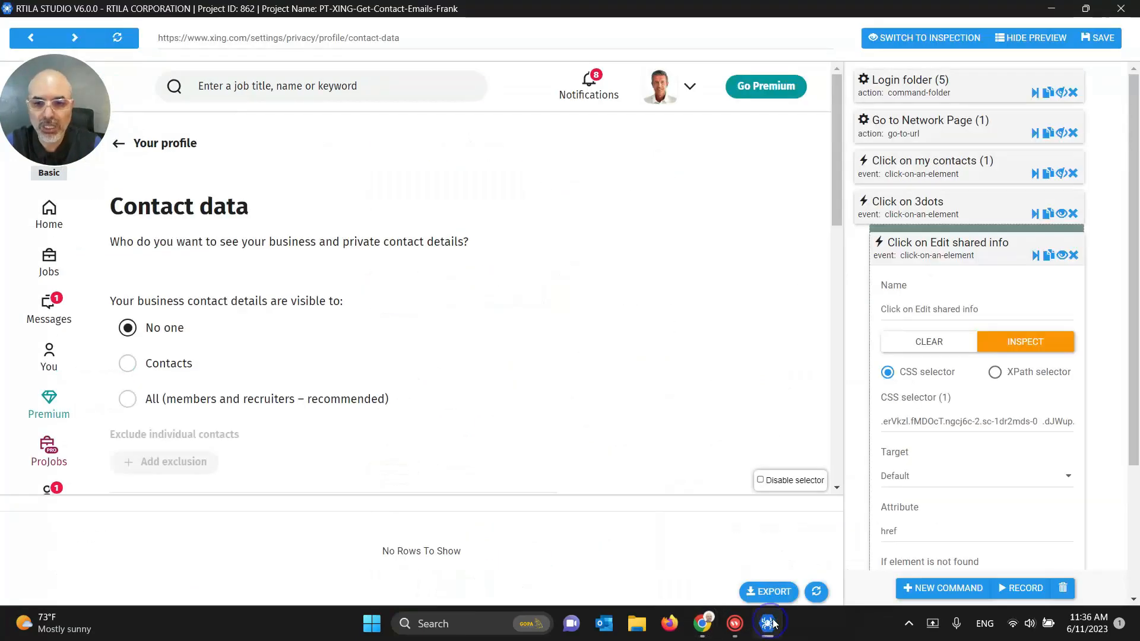
# Step: Set the Go to Network Page step's URL to the copied contacts list address
pyautogui.click(27, 43)
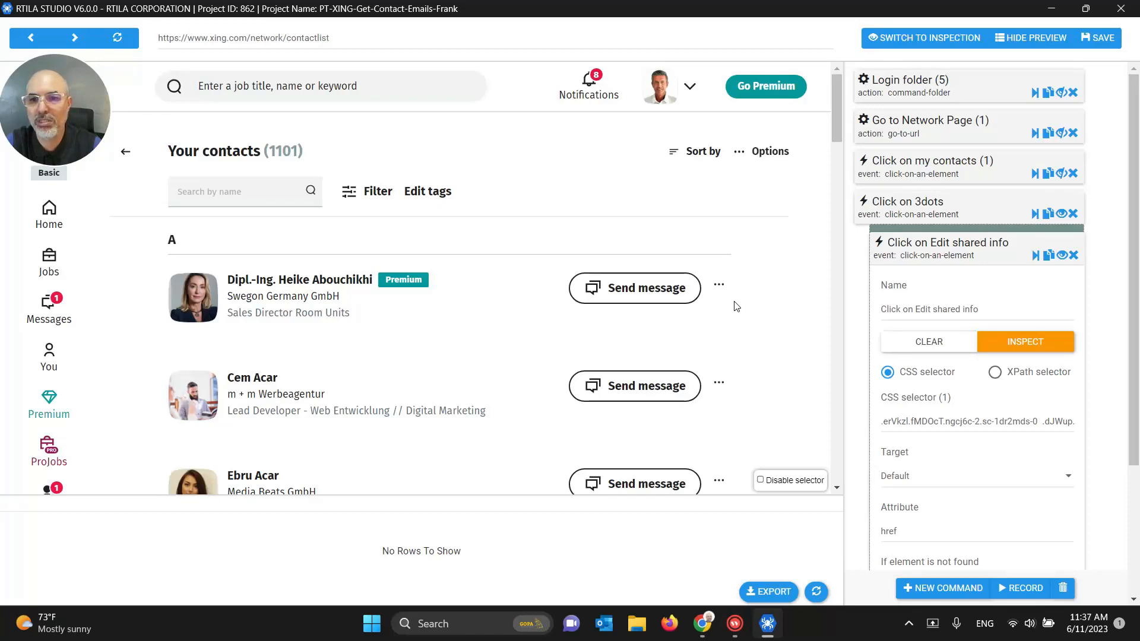
pyautogui.tripleClick(326, 40)
pyautogui.hotkey('ctrl', 'c')
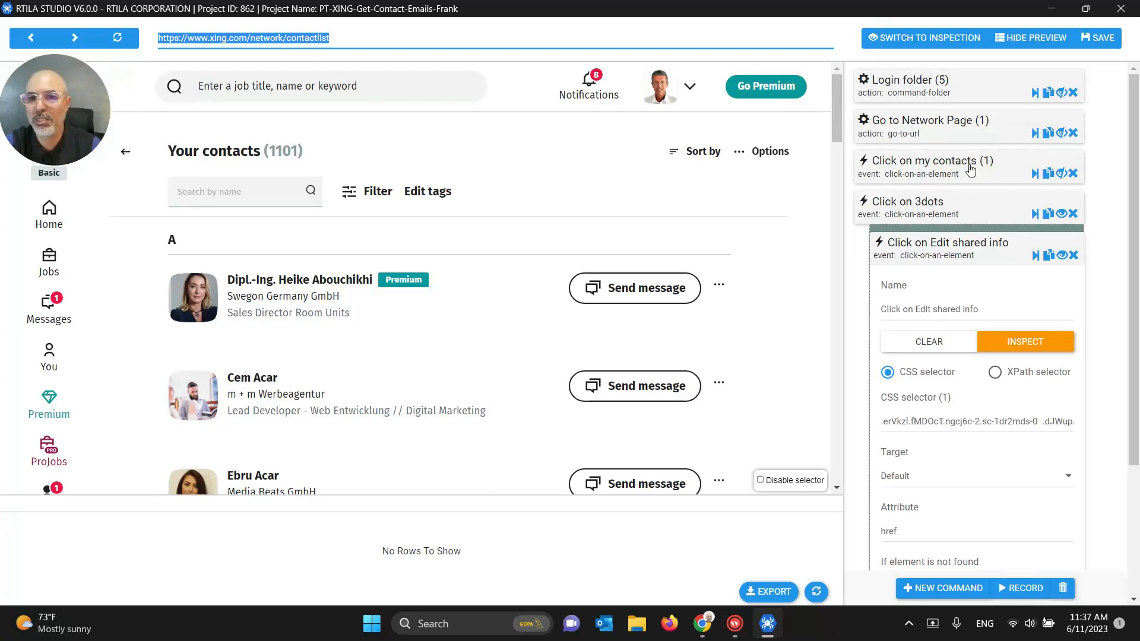
pyautogui.click(947, 123)
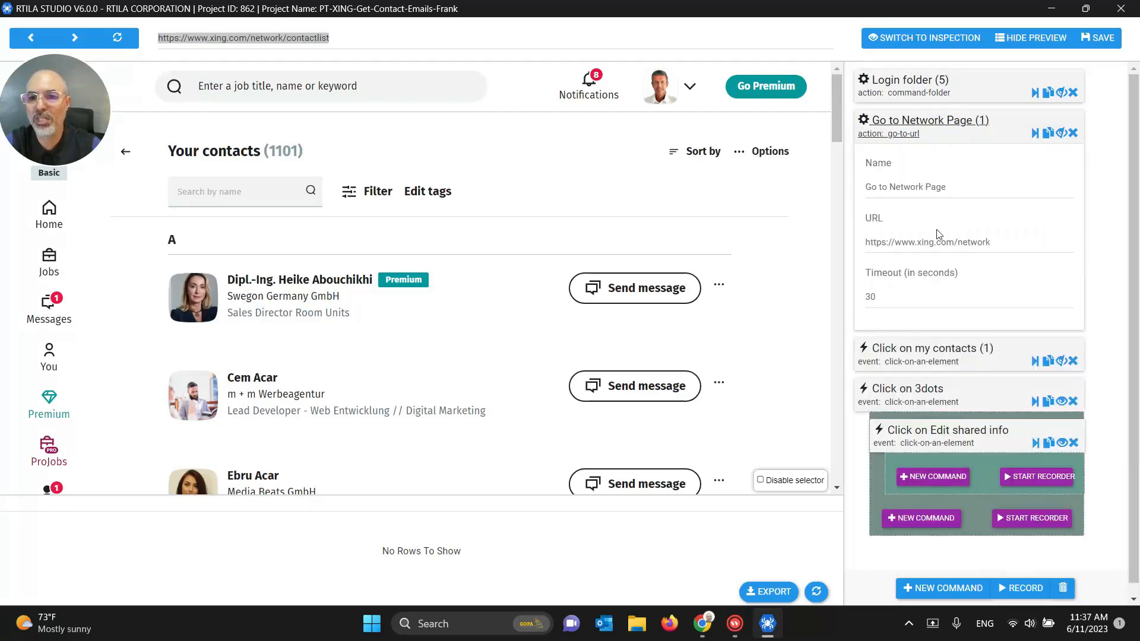
pyautogui.click(897, 239)
pyautogui.hotkey('ctrl', 'a')
pyautogui.hotkey('ctrl', 'v')
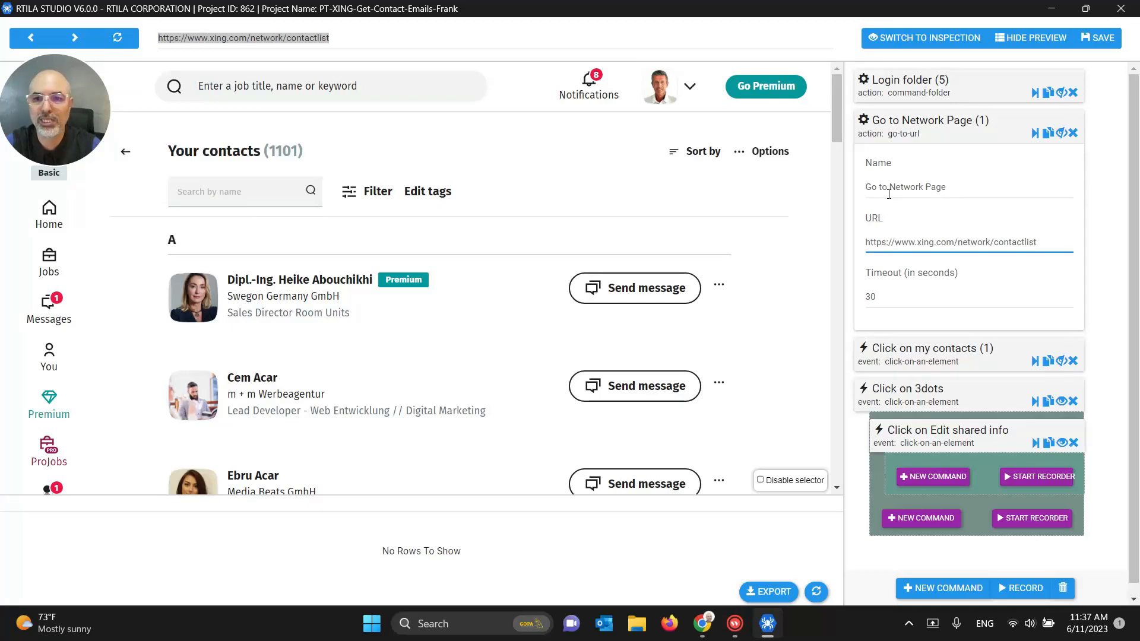
# Step: Rename the step to 'Go to Contact List'
pyautogui.moveTo(892, 188); pyautogui.dragTo(974, 187)
pyautogui.write('Cont')
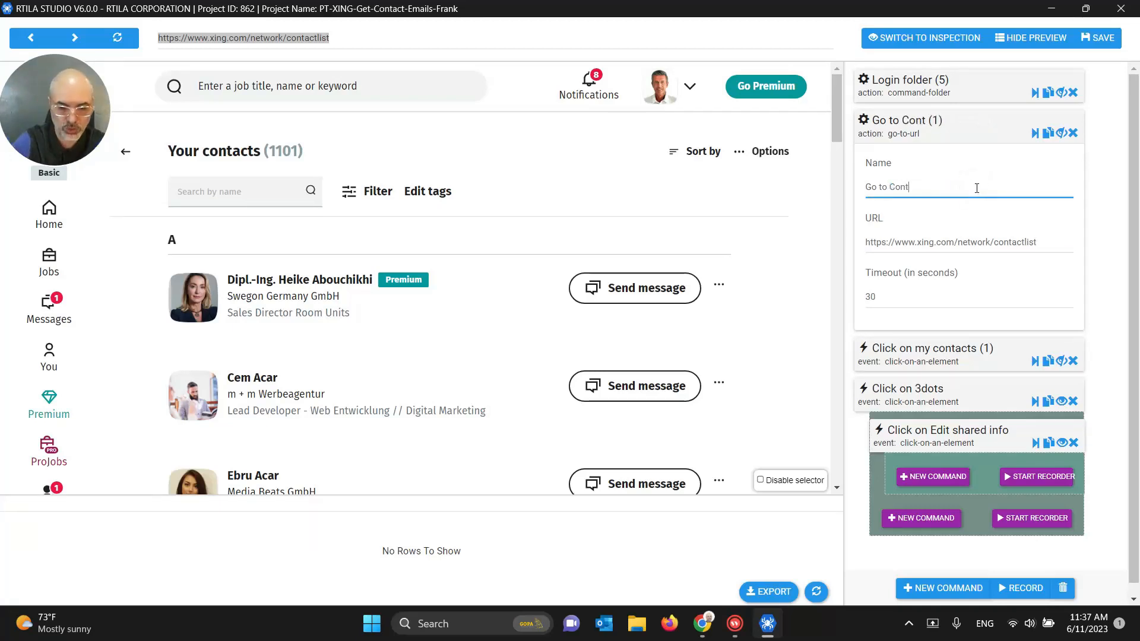
pyautogui.write('act List')
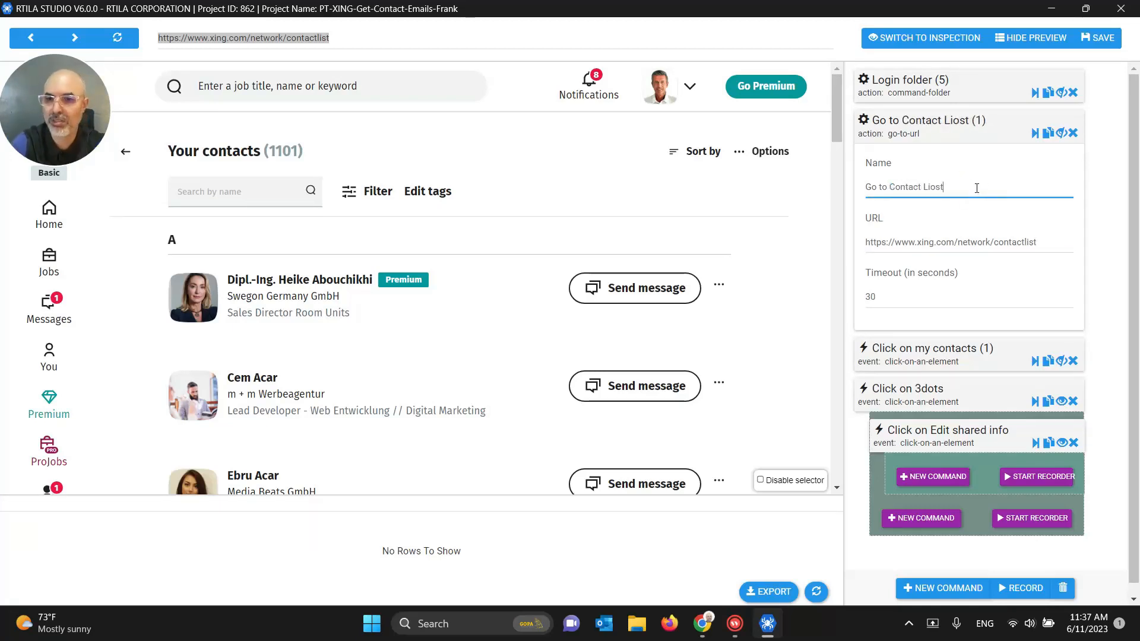
pyautogui.press('BackSpace')
pyautogui.press('BackSpace')
pyautogui.write('o')
pyautogui.press('BackSpace')
pyautogui.write('st')
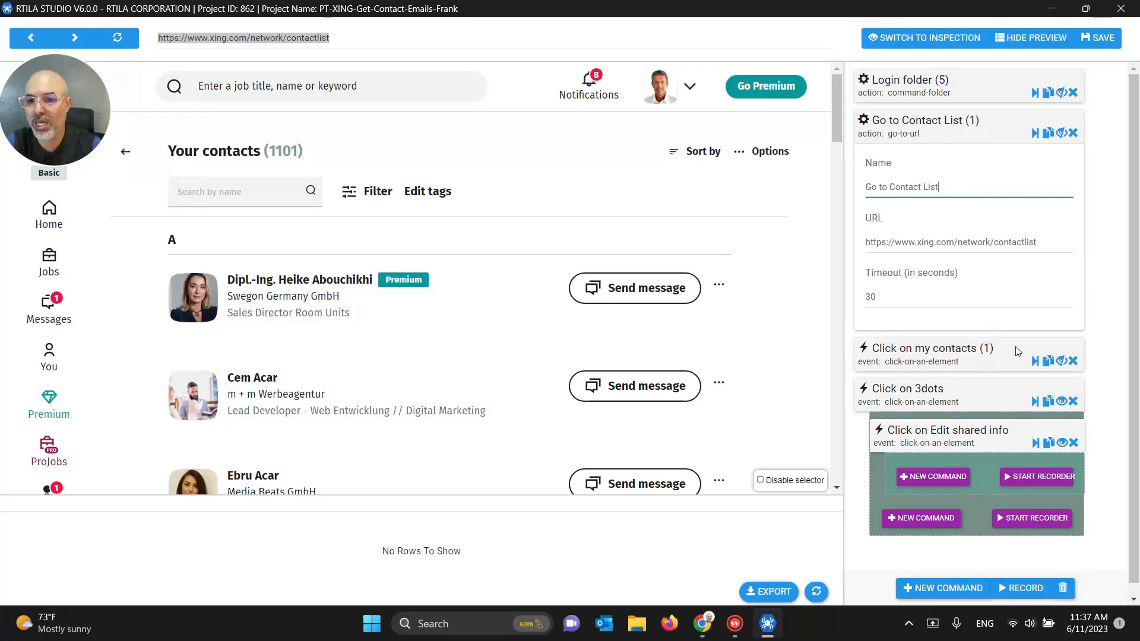
# Step: Delete the Click on my contacts and Click on 3dots steps, run Go to Contact List, and save
pyautogui.click(1072, 361)
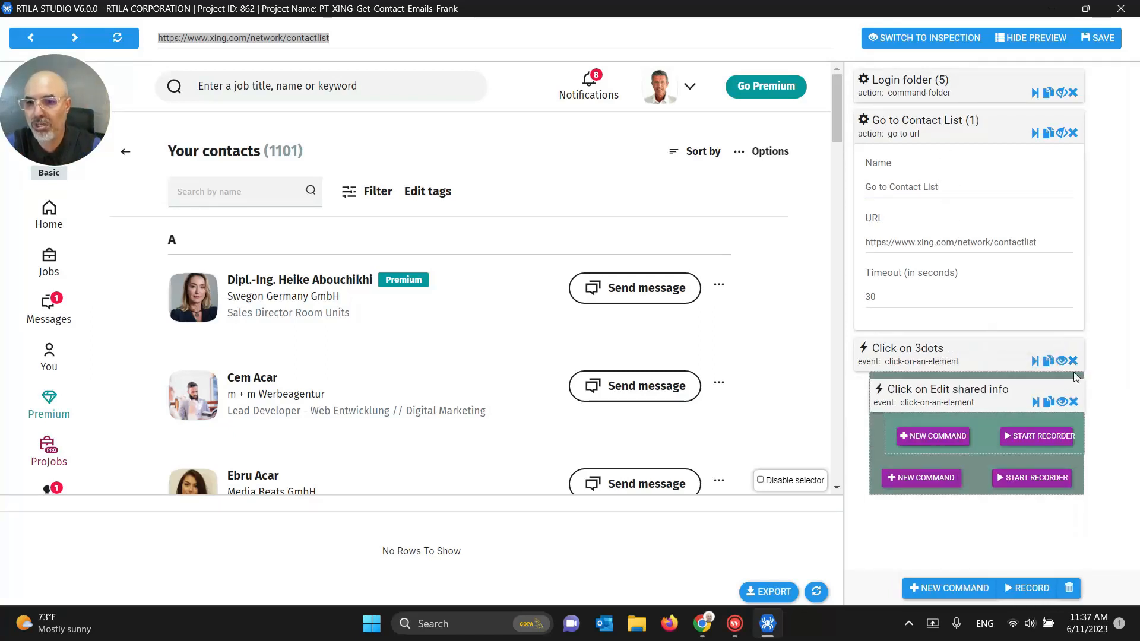
pyautogui.click(1071, 361)
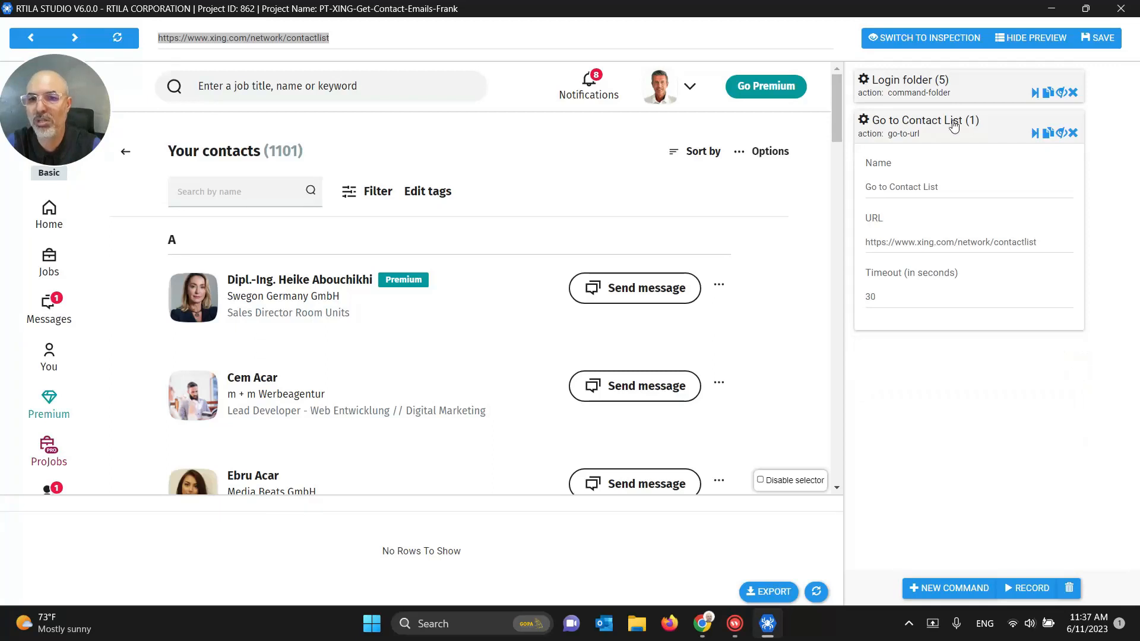
pyautogui.click(1036, 136)
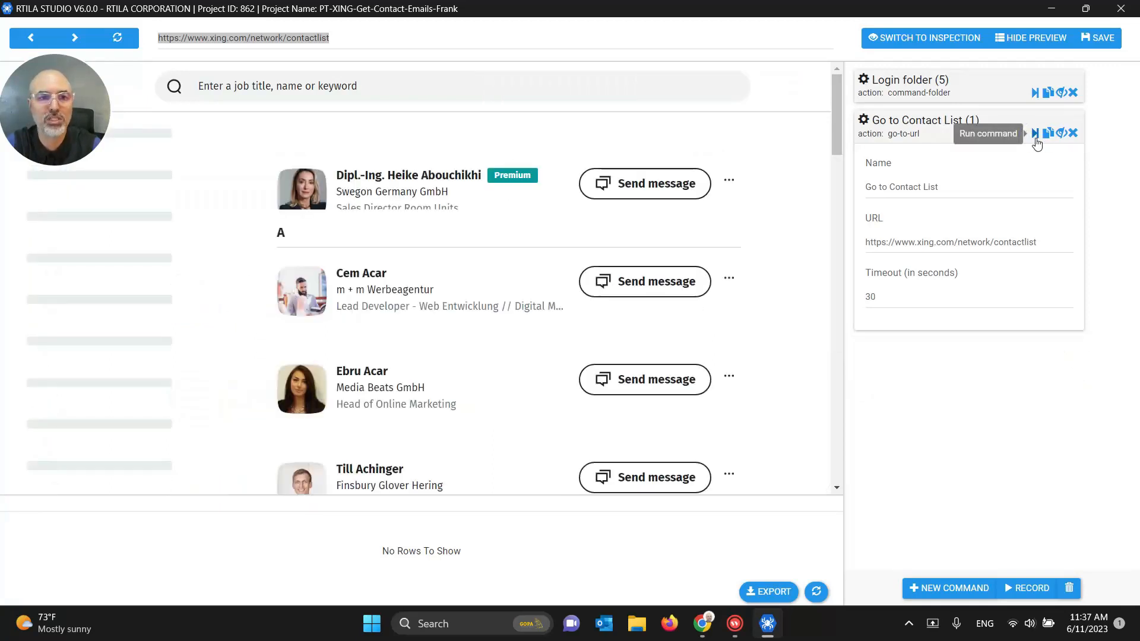
pyautogui.click(915, 125)
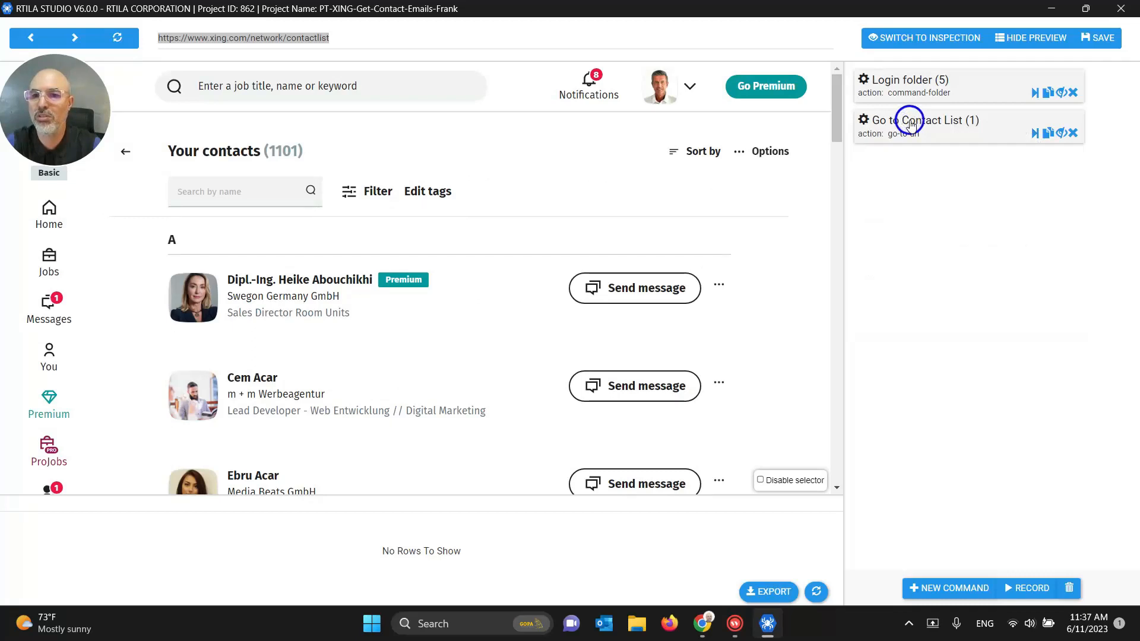
pyautogui.click(1086, 41)
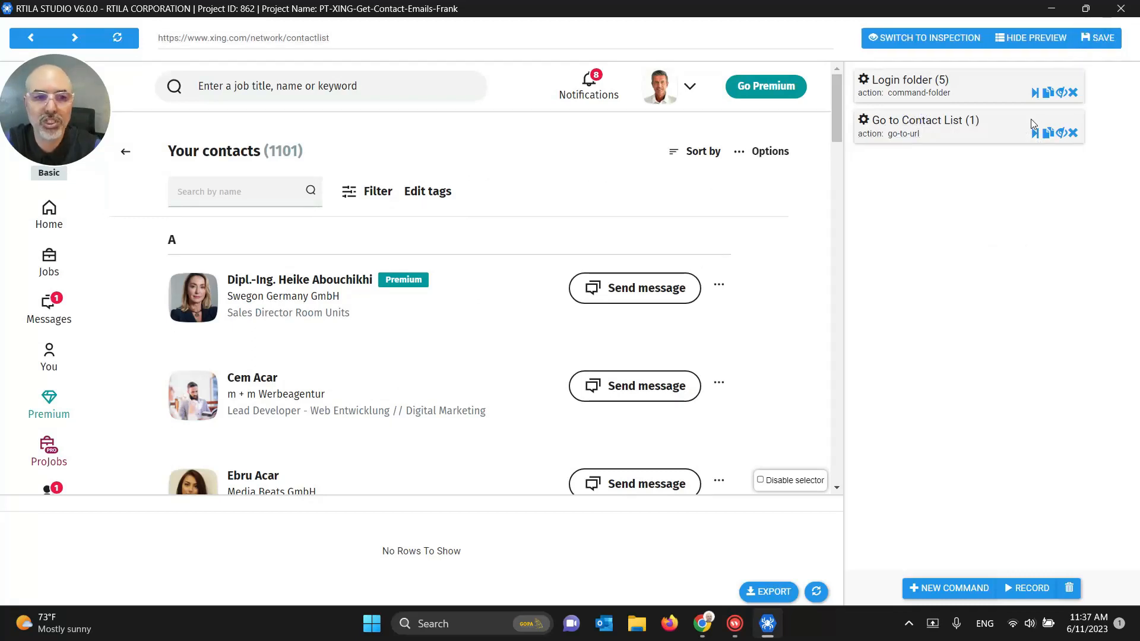
# Step: Show and then hide the Wait navigation step nested under Go to Contact List
pyautogui.click(893, 123)
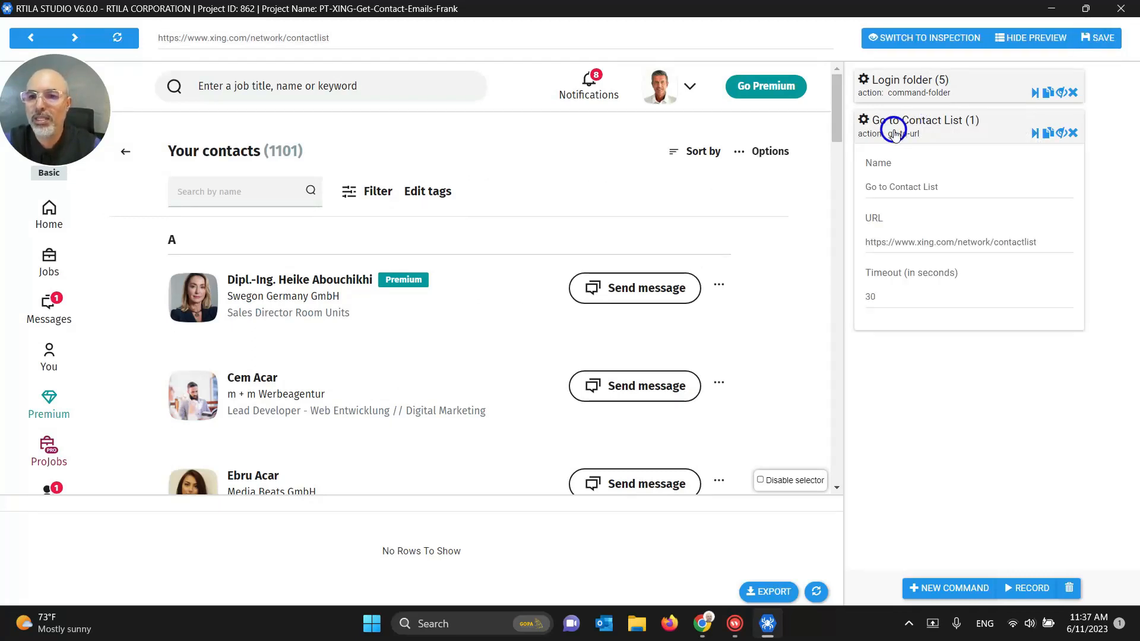
pyautogui.click(893, 123)
pyautogui.click(1059, 134)
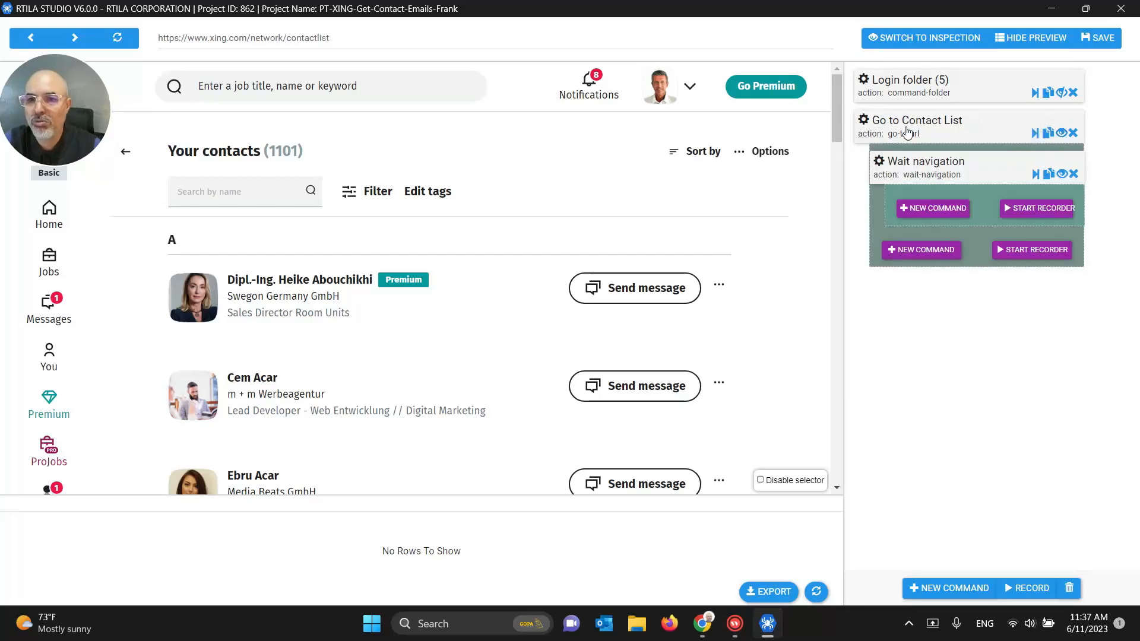
pyautogui.click(1061, 132)
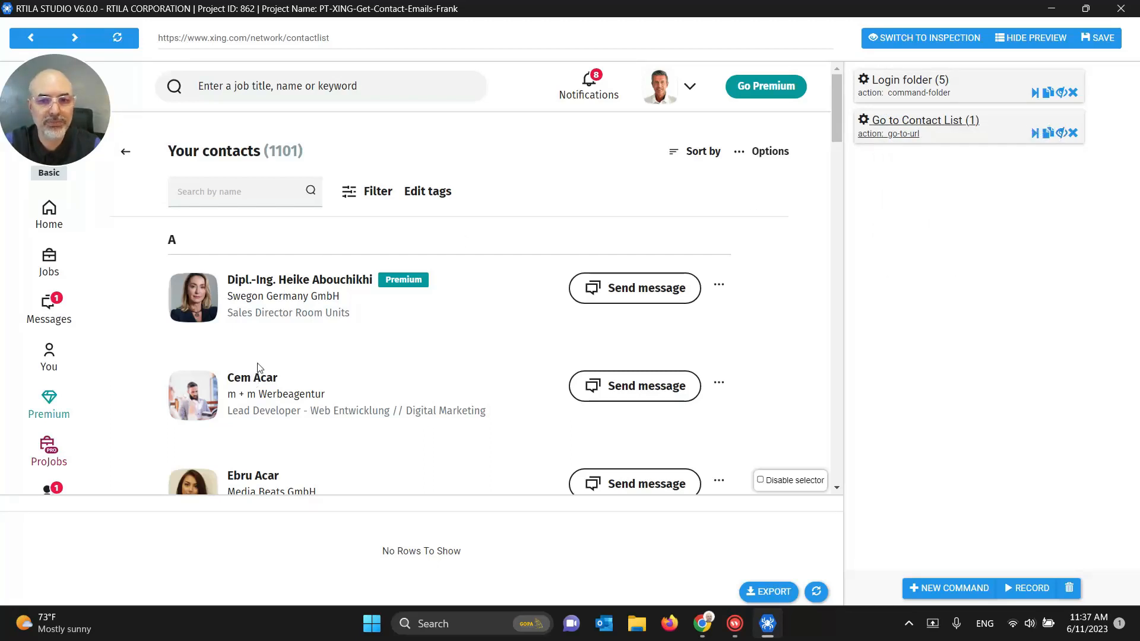
# Step: Add a new Click on an element command to the automation
pyautogui.click(952, 587)
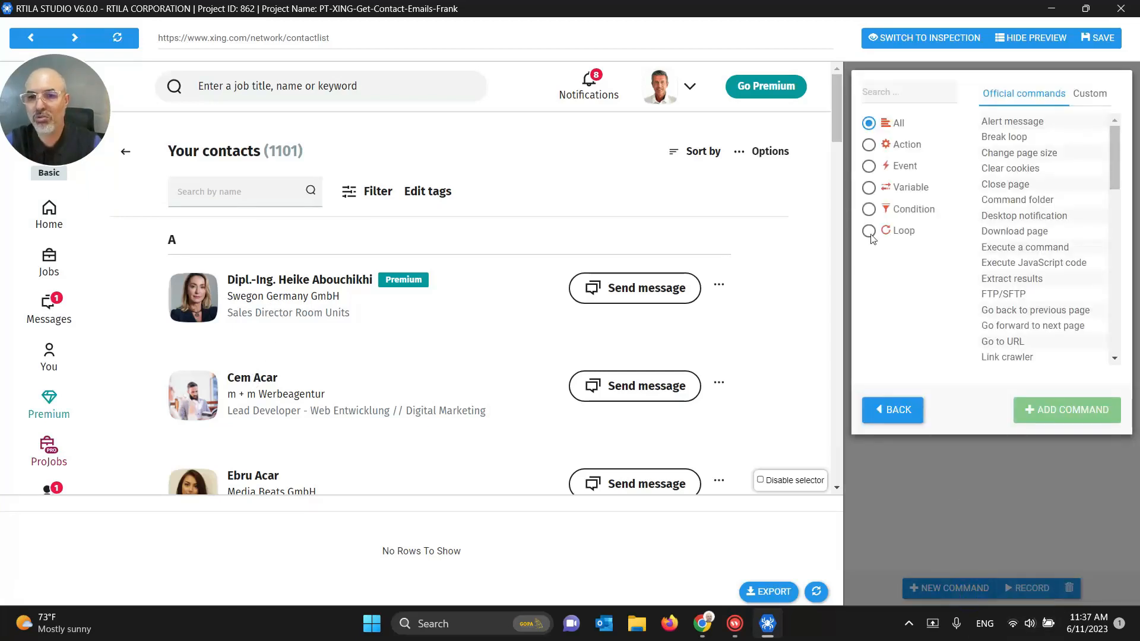
pyautogui.click(883, 93)
pyautogui.write('click')
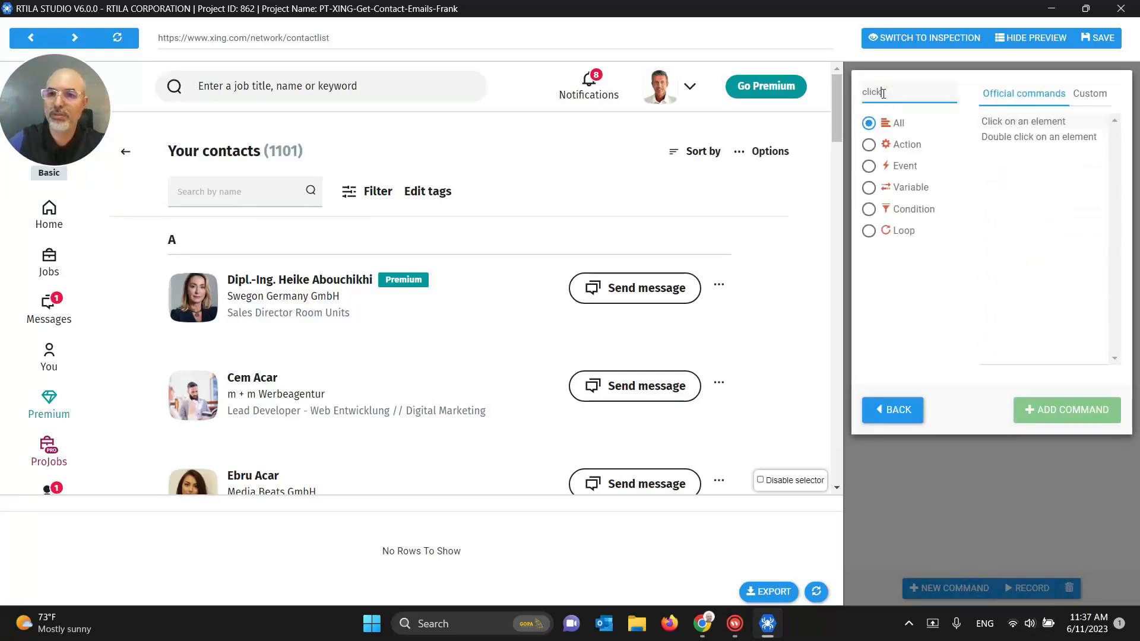
pyautogui.click(1021, 122)
pyautogui.click(1067, 409)
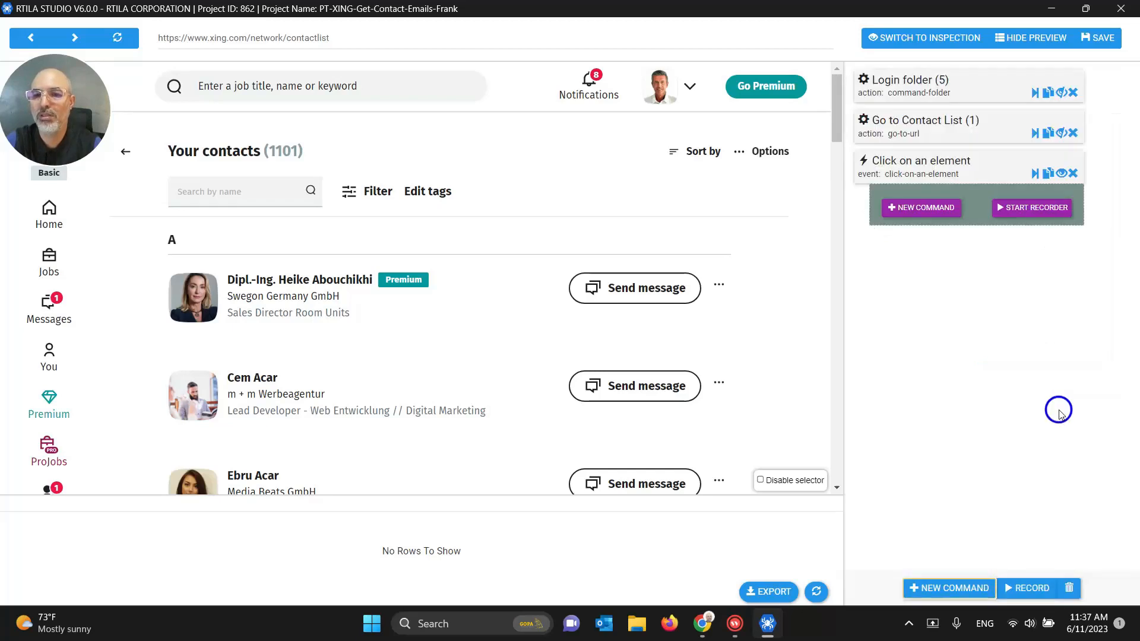
# Step: Rename the new click command to 'Click on Contact Name'
pyautogui.click(957, 178)
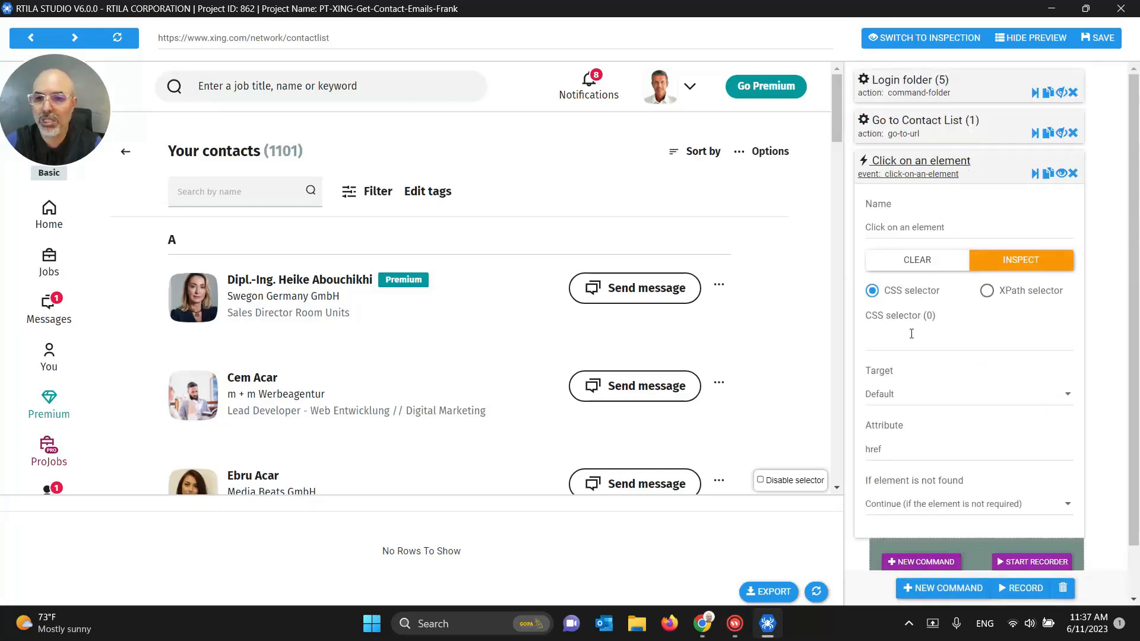
pyautogui.moveTo(901, 227); pyautogui.dragTo(969, 228)
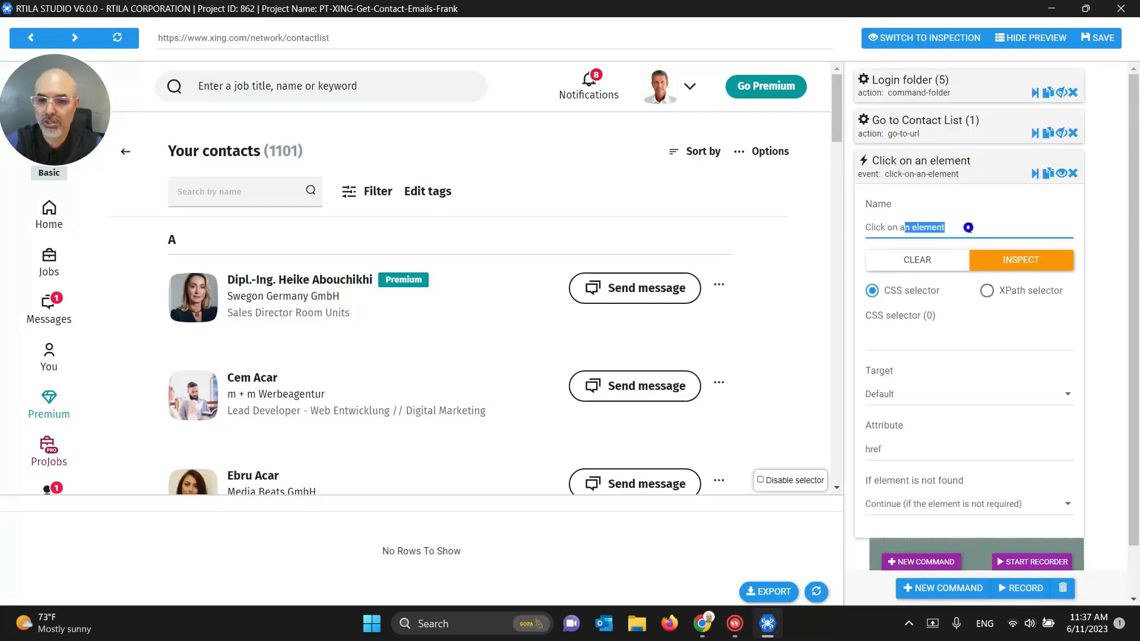
pyautogui.press('BackSpace')
pyautogui.press('BackSpace')
pyautogui.write('Contact Name')
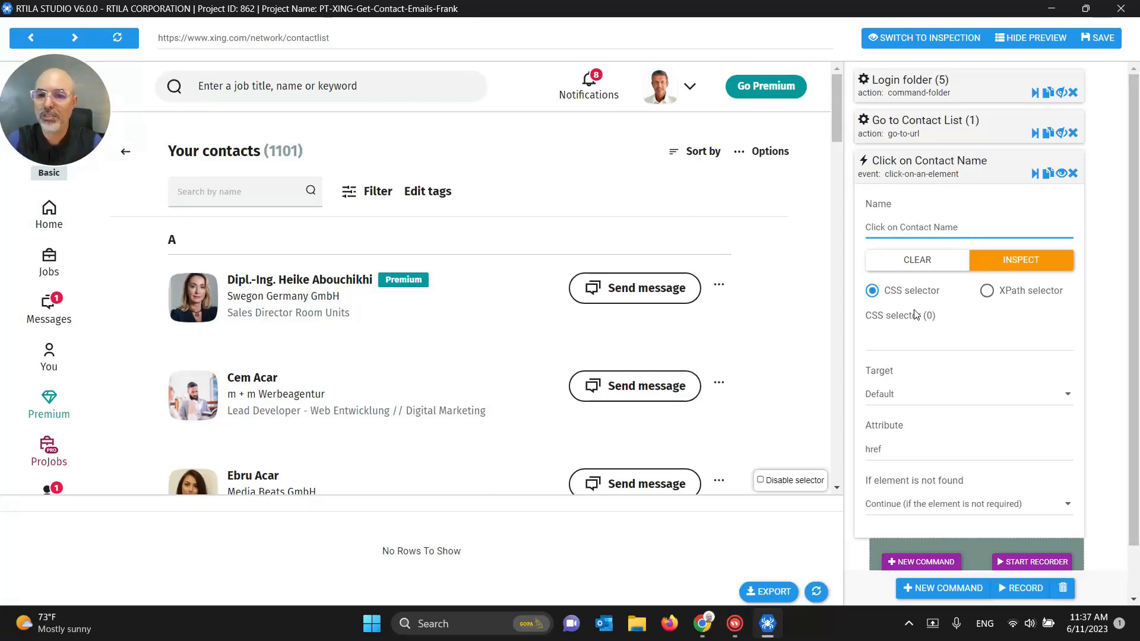
# Step: Target a contact name headline (20 matches), save the project, and run the step
pyautogui.click(896, 336)
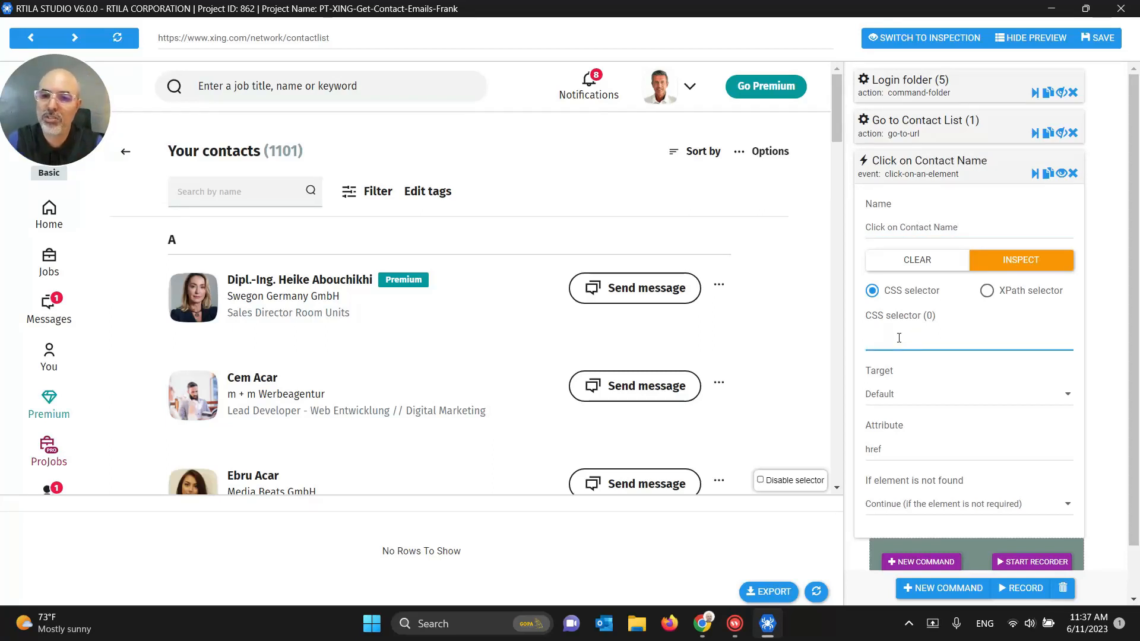
pyautogui.click(248, 283)
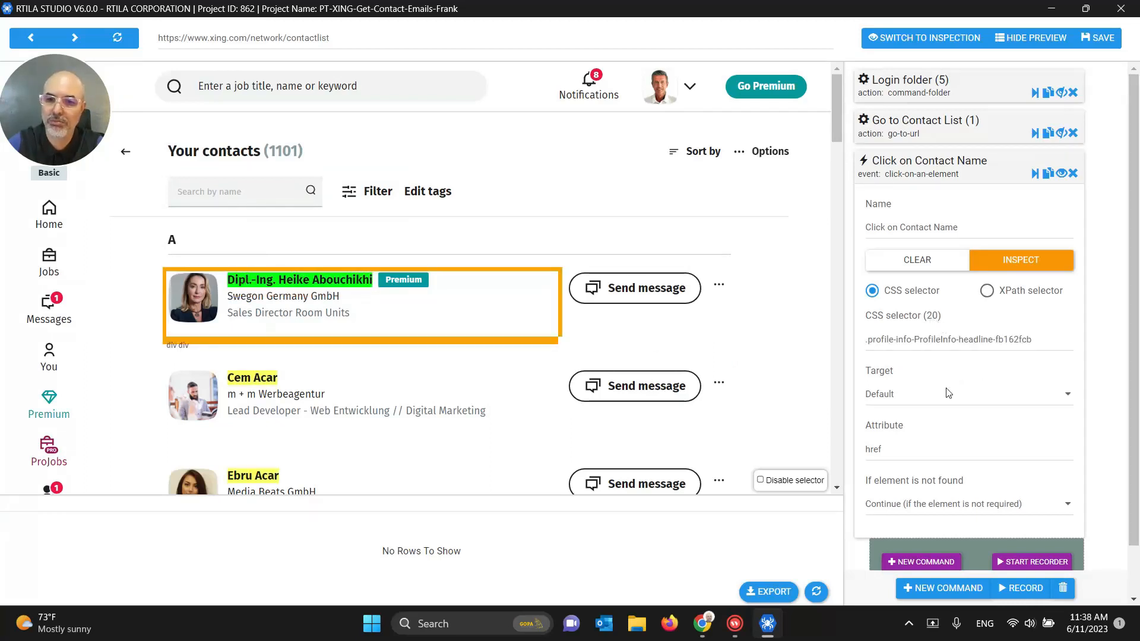
pyautogui.click(938, 168)
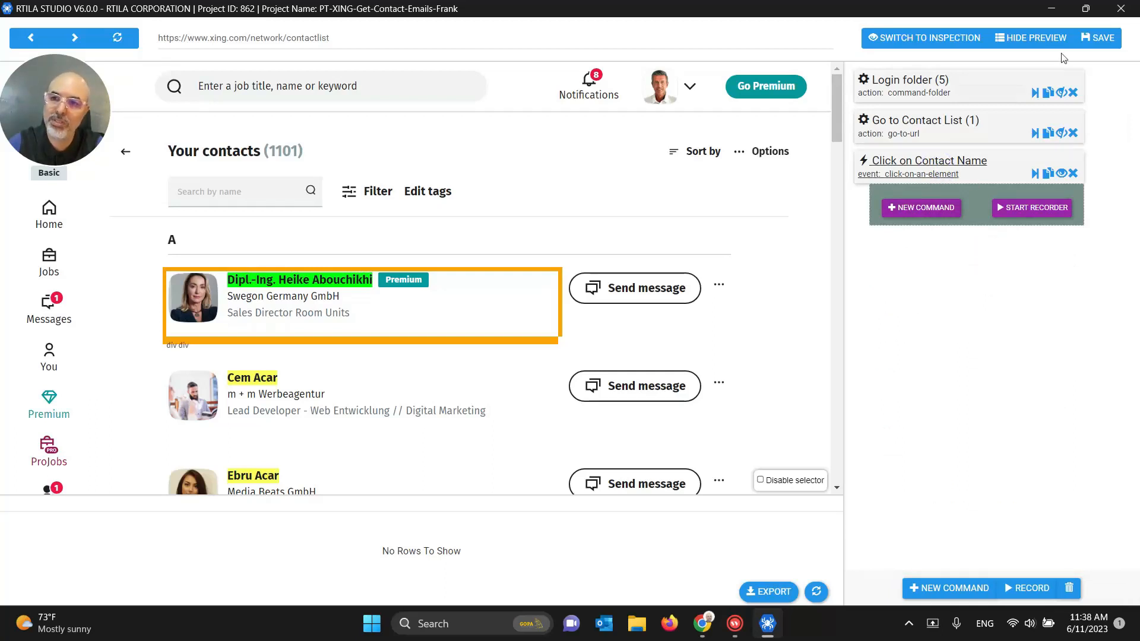
pyautogui.click(1101, 37)
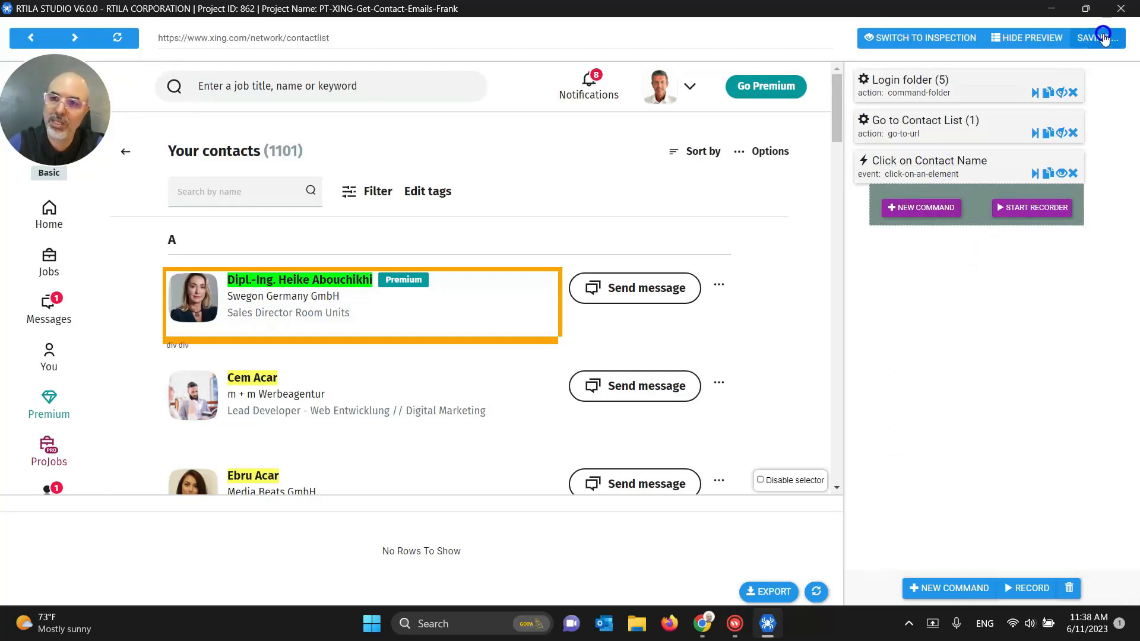
pyautogui.click(1033, 174)
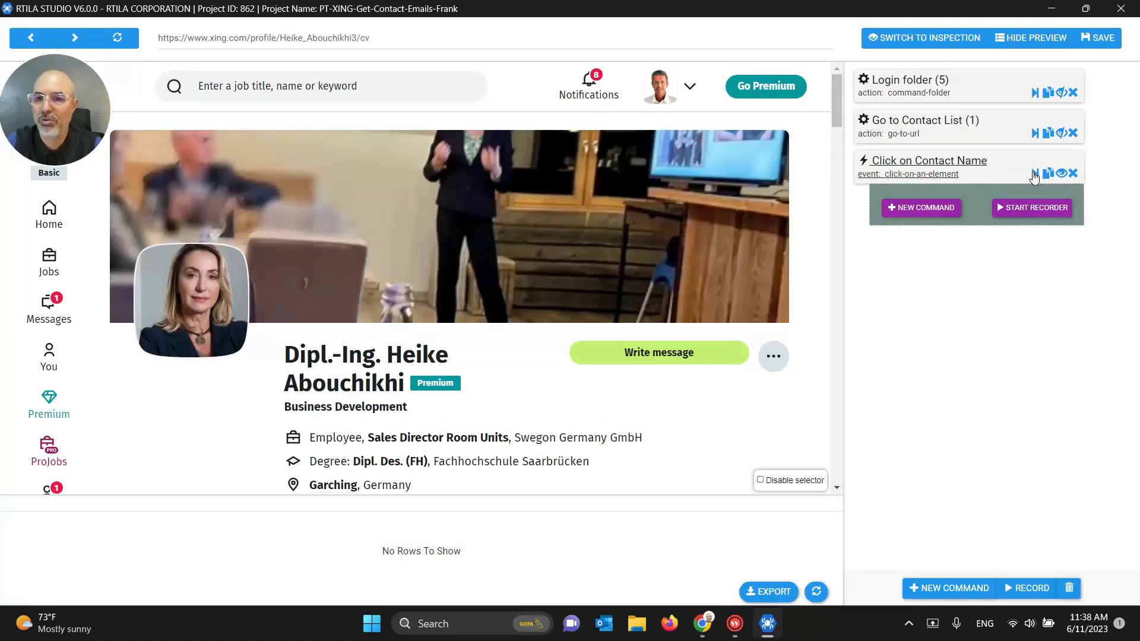
# Step: Add a Wait navigation step under Click on Contact Name
pyautogui.click(946, 205)
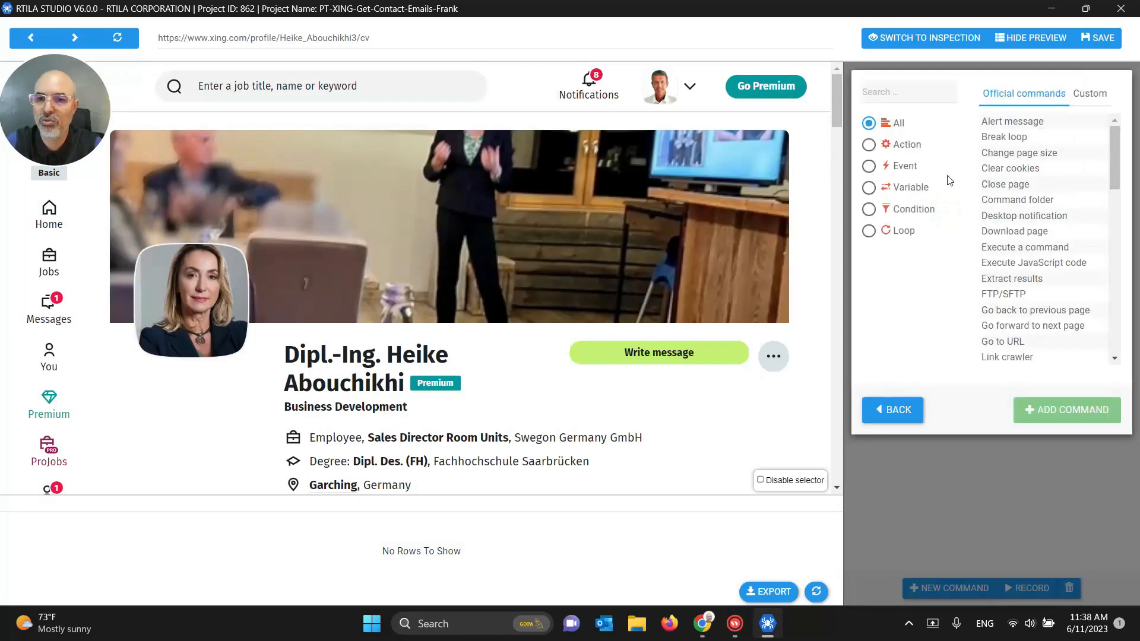
pyautogui.click(910, 97)
pyautogui.write('wait')
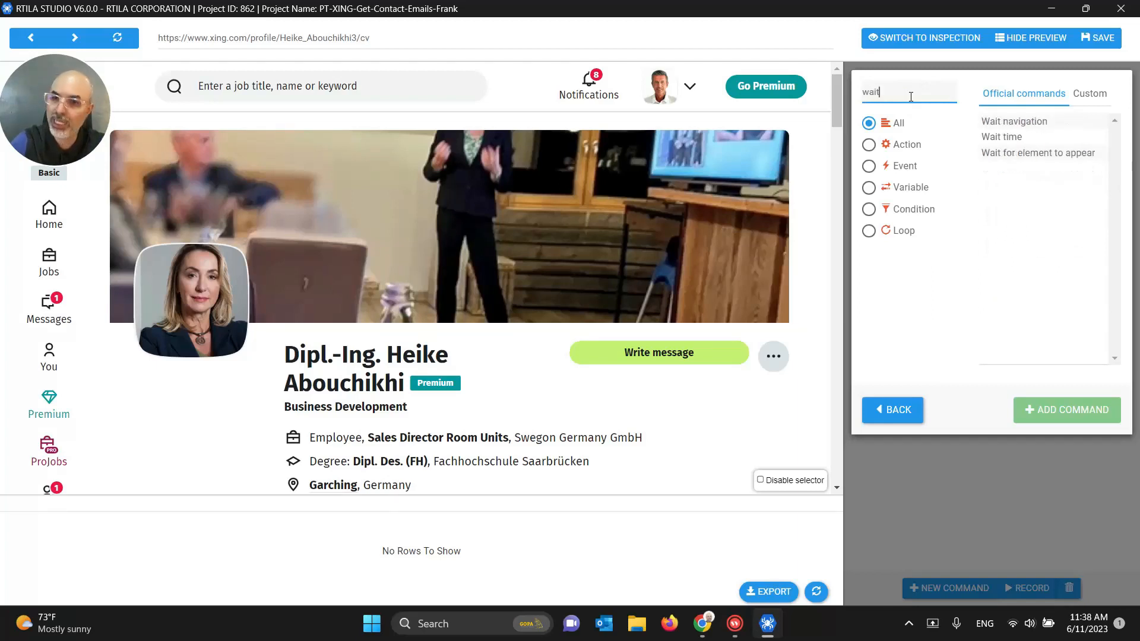
pyautogui.click(1024, 122)
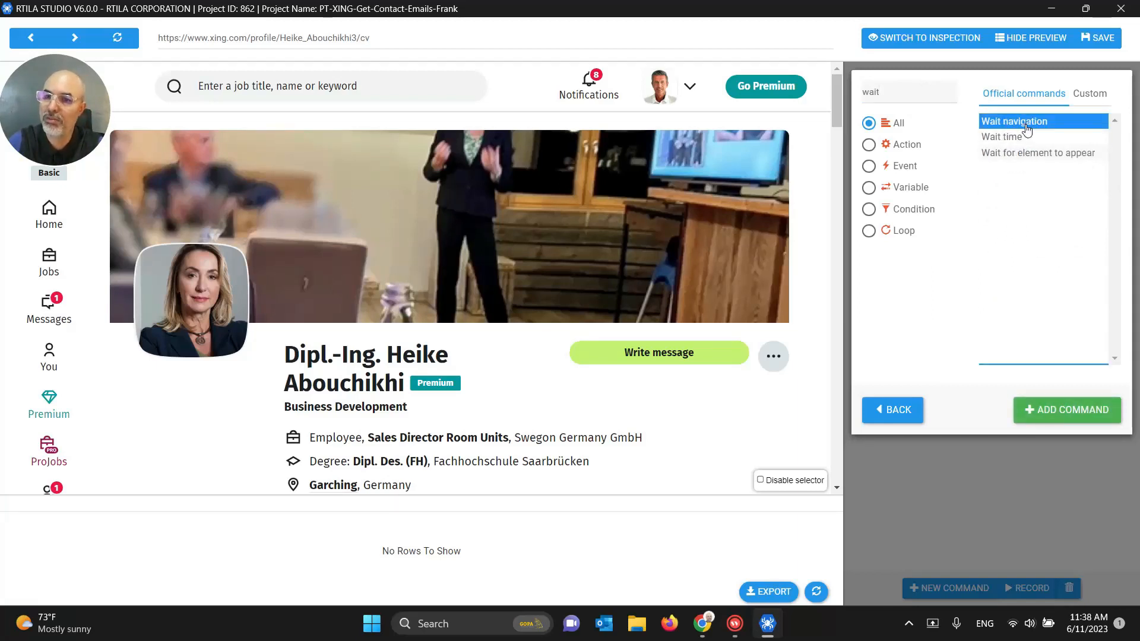
pyautogui.click(1029, 405)
# Step: Set the Wait navigation timeout to 15 seconds and save the project
pyautogui.click(920, 203)
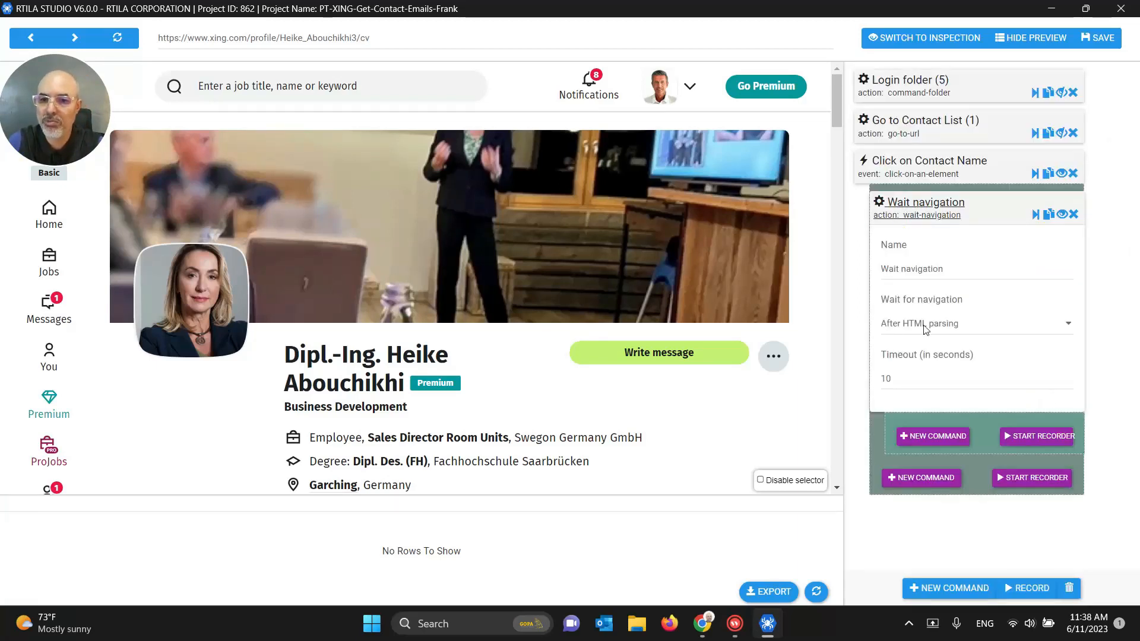
pyautogui.moveTo(896, 383); pyautogui.dragTo(879, 384)
pyautogui.write('15')
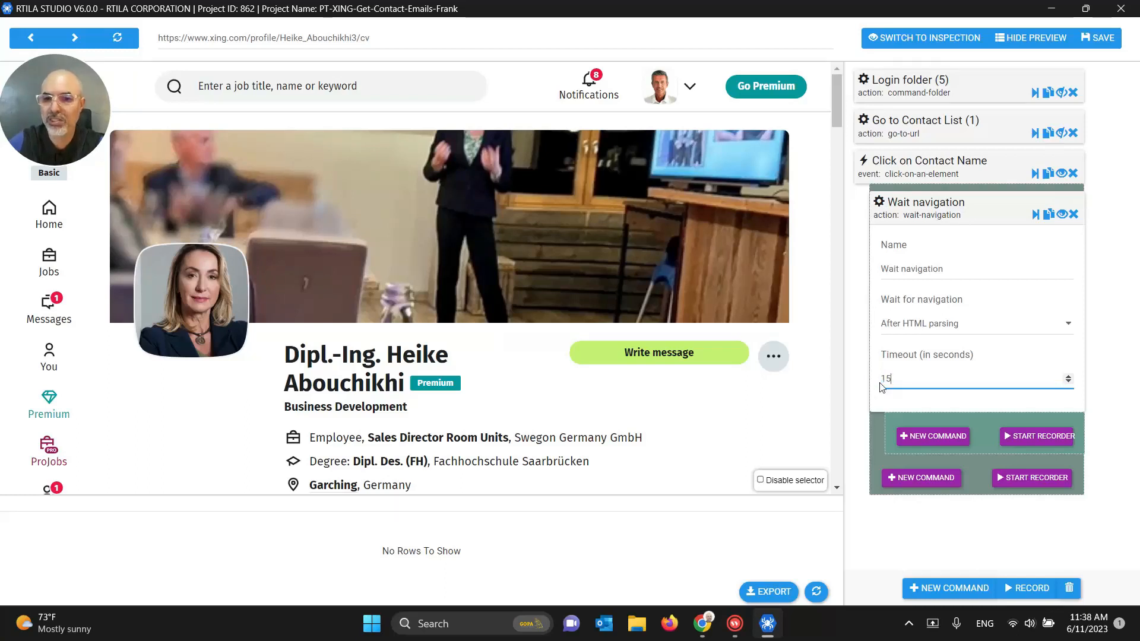
pyautogui.click(935, 213)
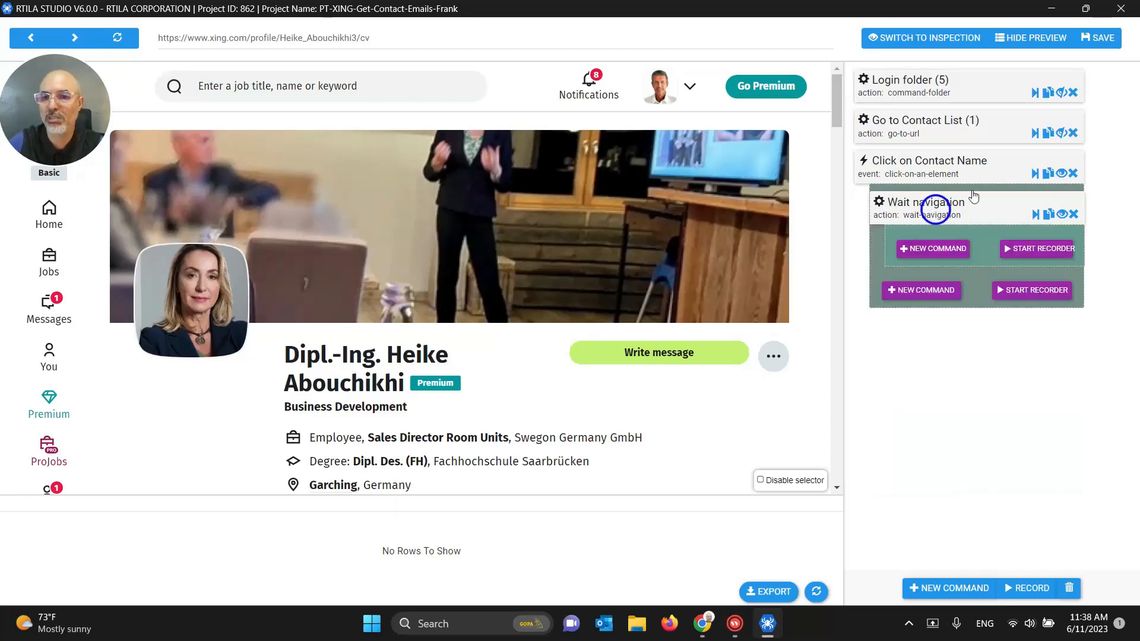
pyautogui.click(1099, 37)
pyautogui.click(1061, 173)
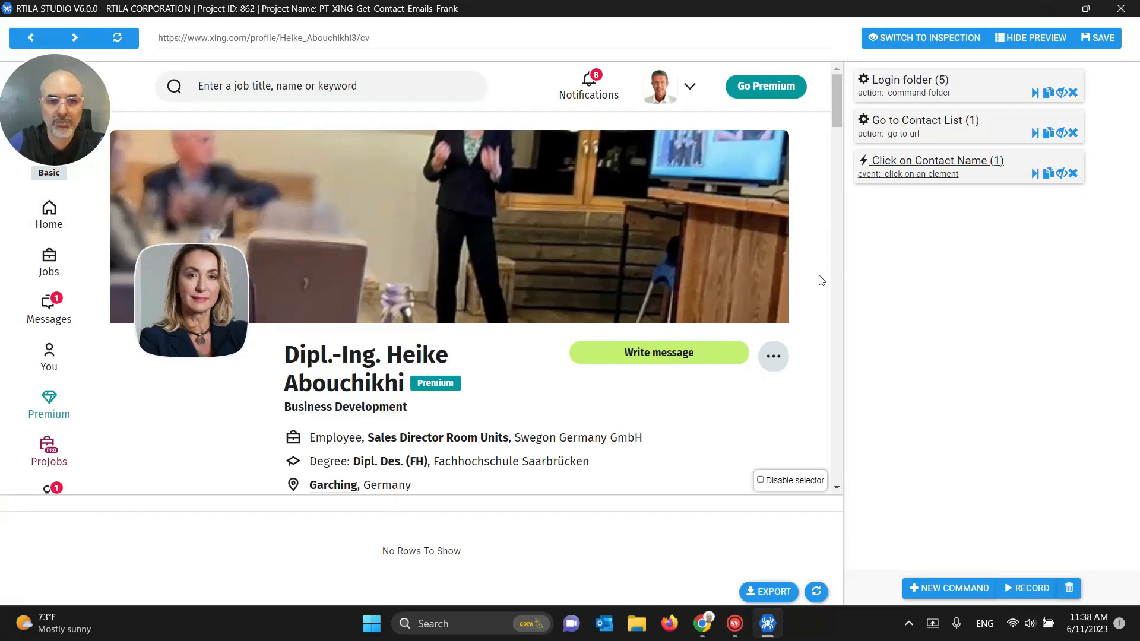
# Step: Review the Wait navigation settings under Click on Contact Name, then open the command picker
pyautogui.scroll(-3, 822, 280)
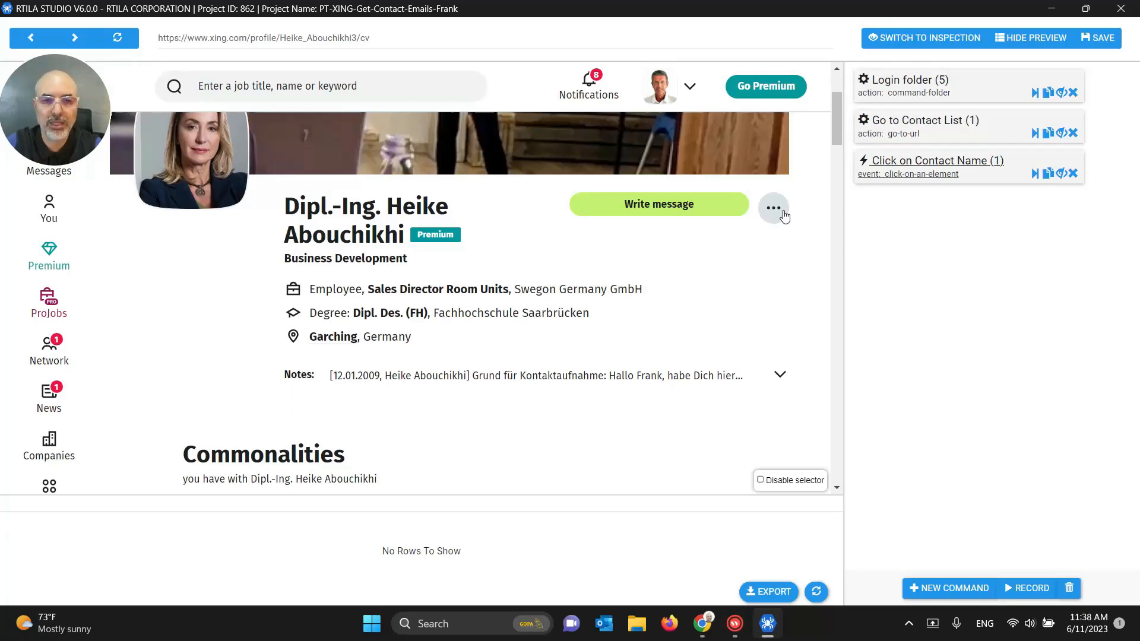
pyautogui.scroll(-3, 783, 215)
pyautogui.scroll(5, 783, 215)
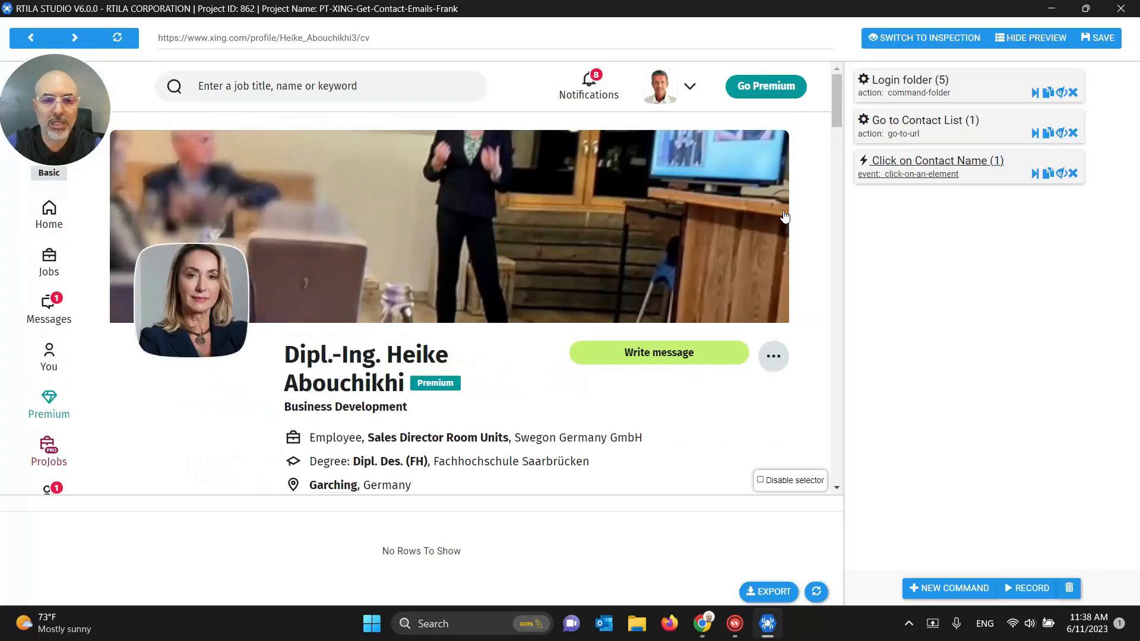
pyautogui.click(890, 173)
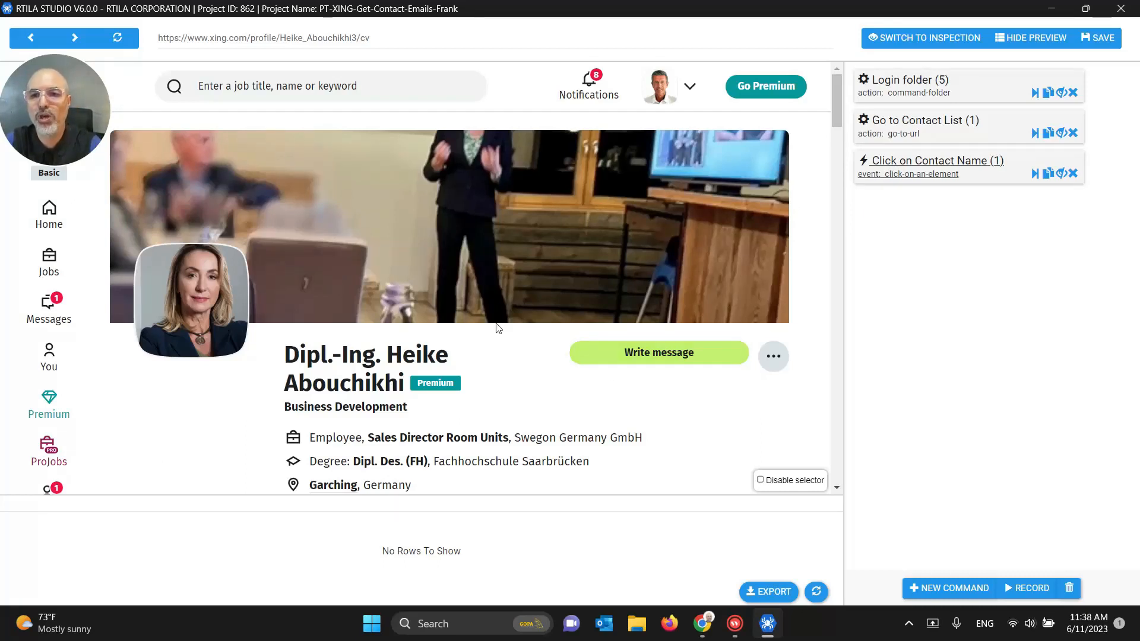
pyautogui.click(936, 163)
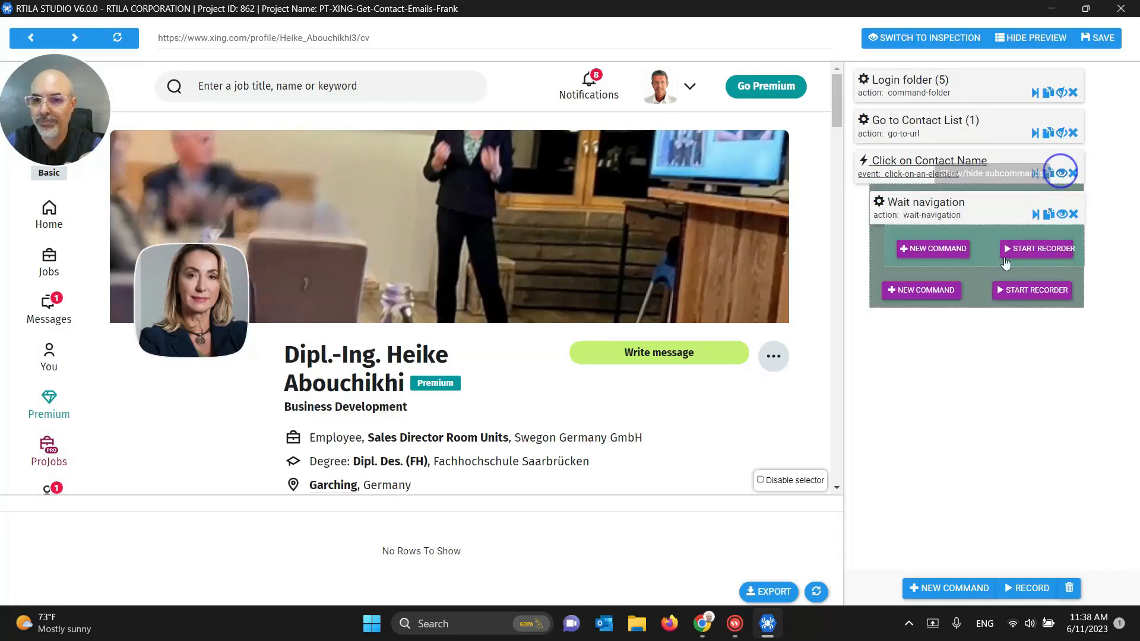
pyautogui.click(918, 205)
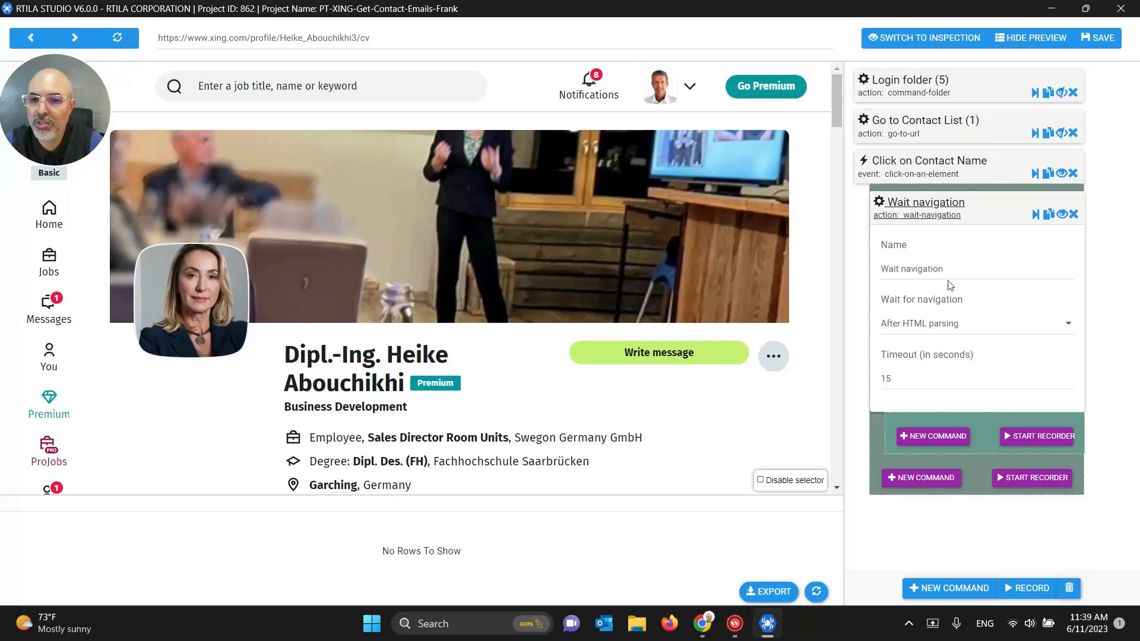
pyautogui.click(950, 204)
pyautogui.click(937, 293)
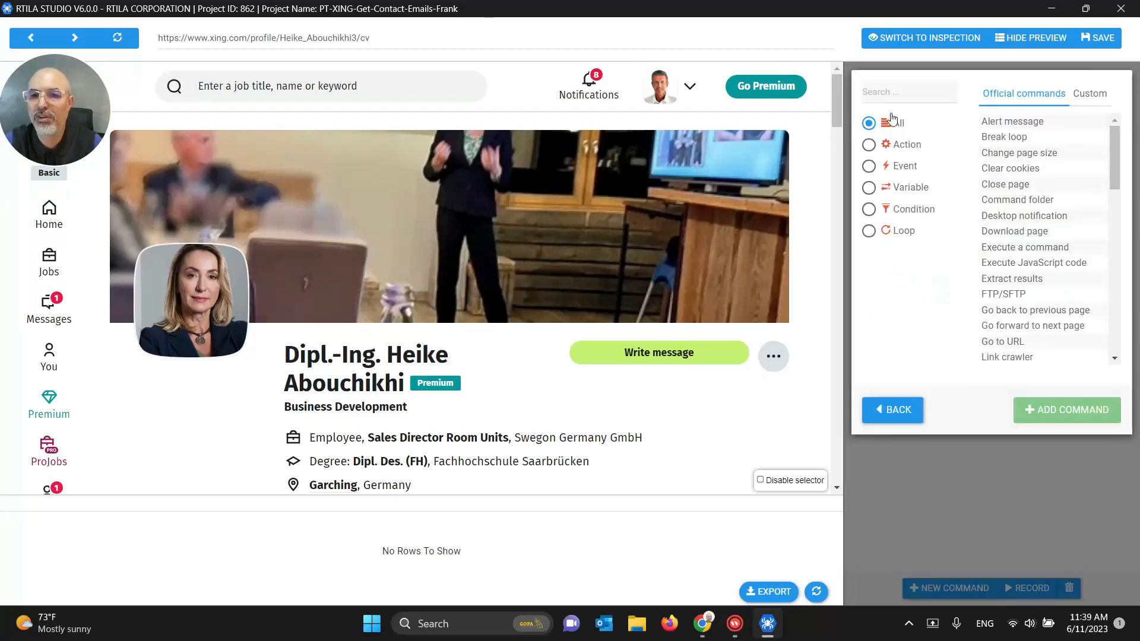
pyautogui.click(894, 92)
# Step: Add a Wait time step with a 5-second minimum, then delete it again
pyautogui.write('wait')
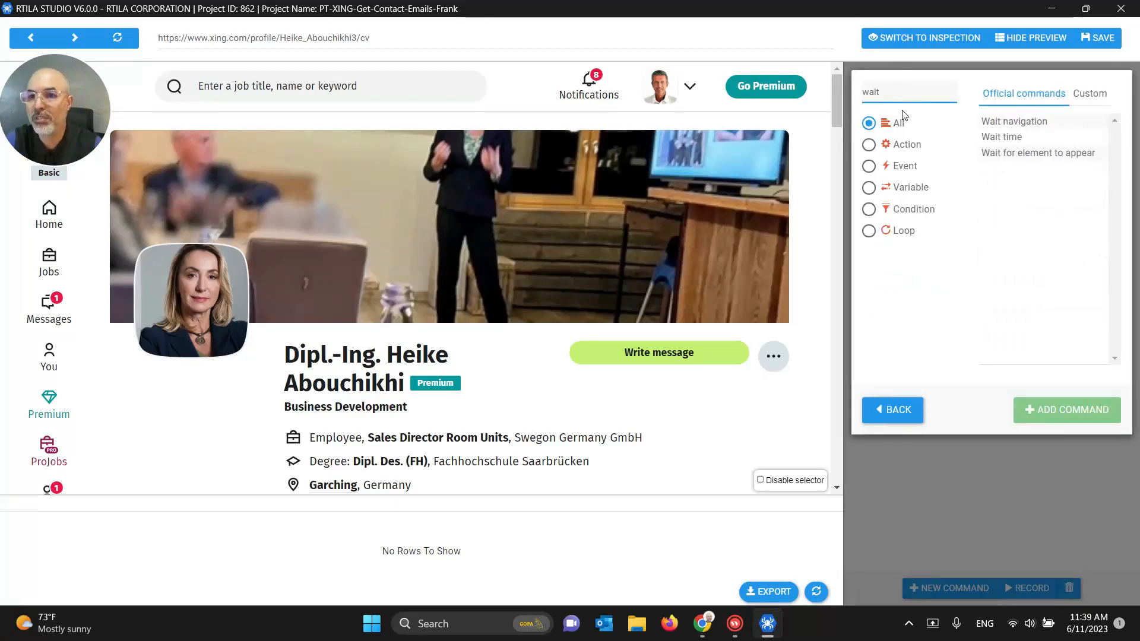
pyautogui.click(1003, 137)
pyautogui.click(1038, 411)
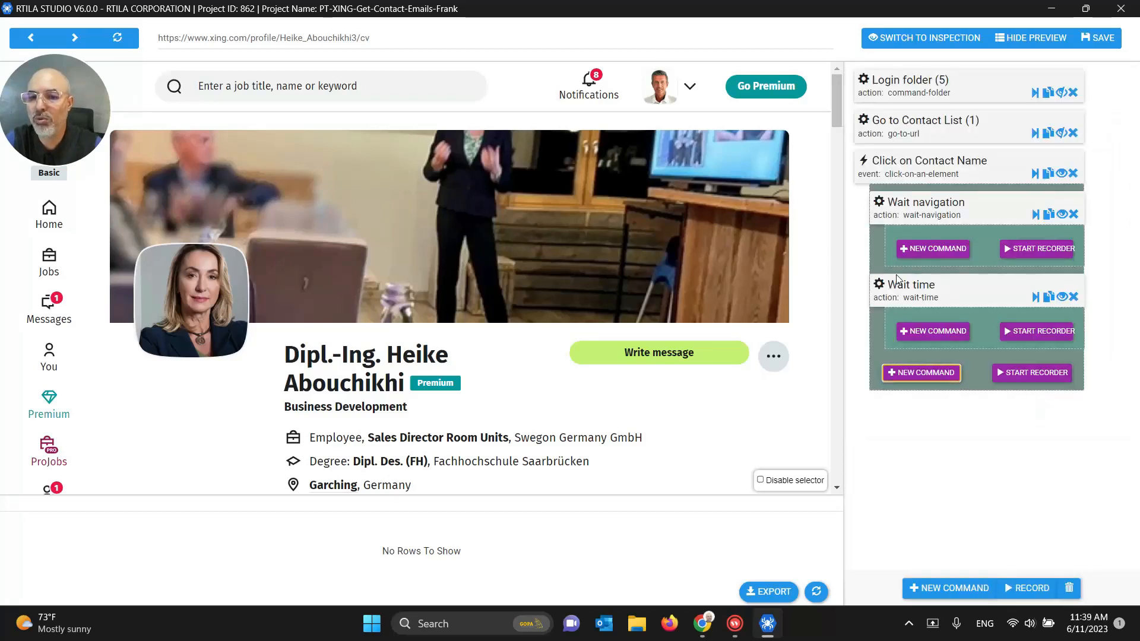
pyautogui.click(914, 292)
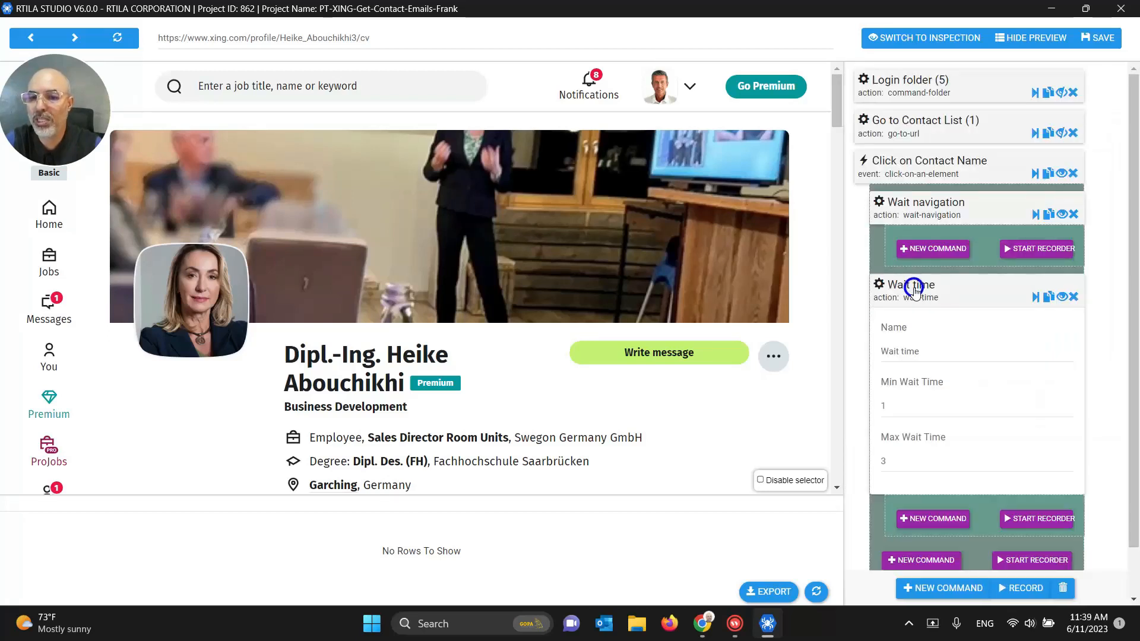
pyautogui.doubleClick(911, 411)
pyautogui.write('5')
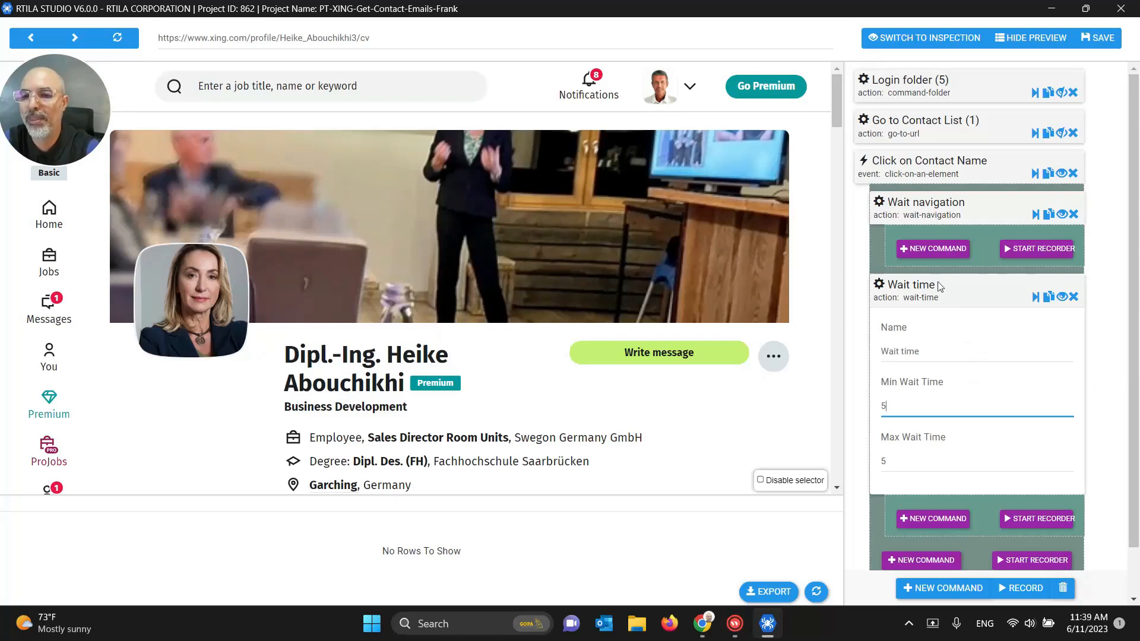
pyautogui.click(1073, 296)
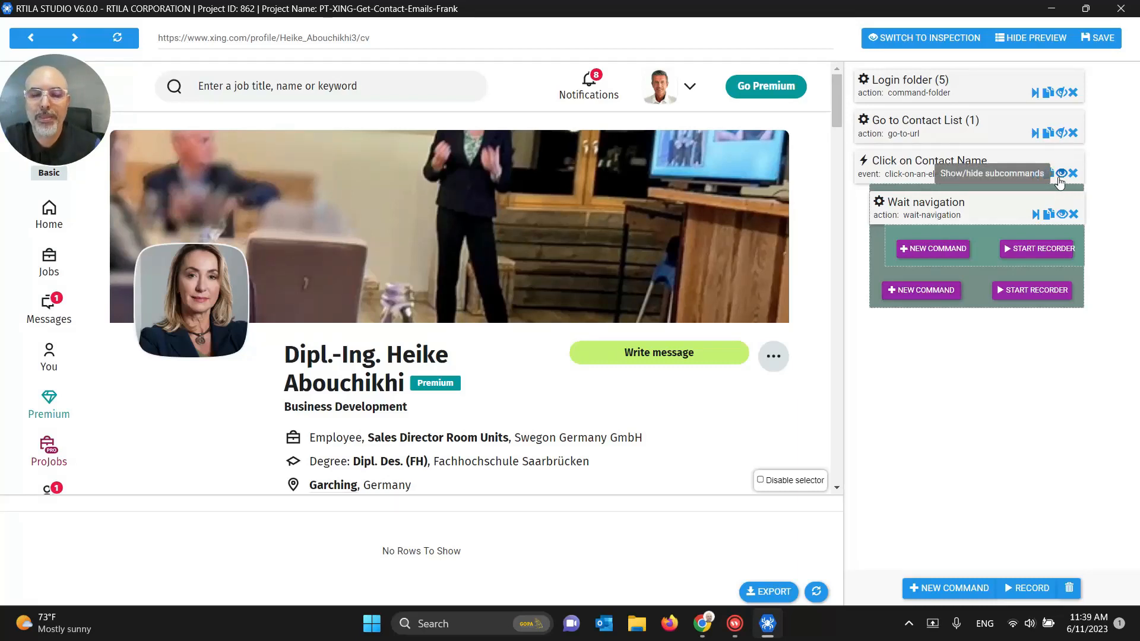
# Step: Review the Wait navigation settings, save the project, and collapse Click on Contact Name
pyautogui.click(904, 204)
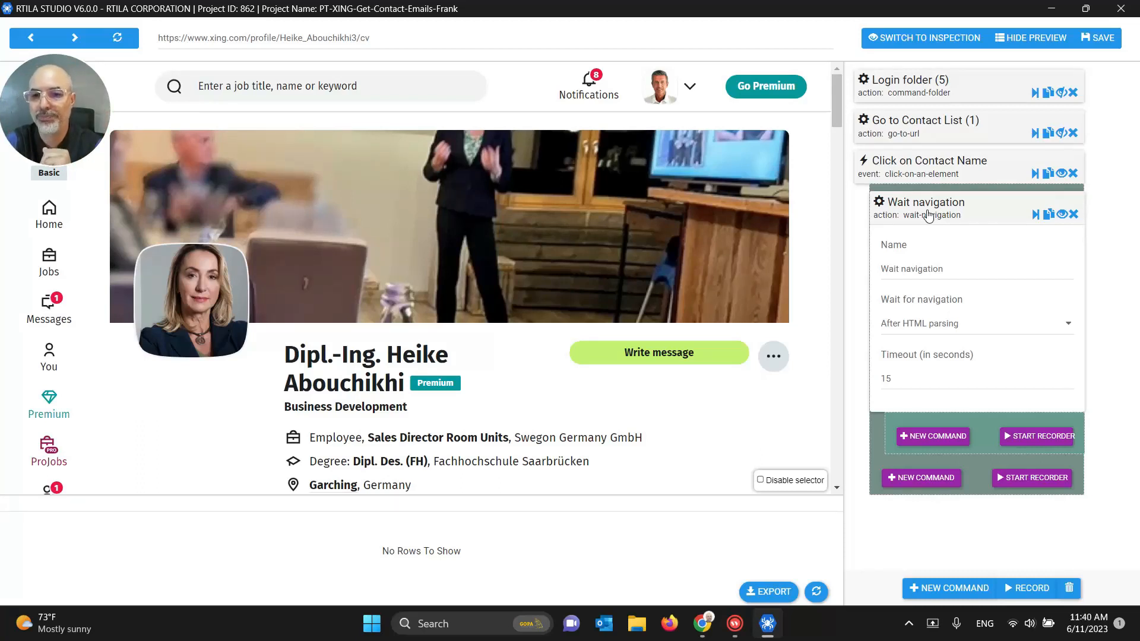
pyautogui.click(929, 216)
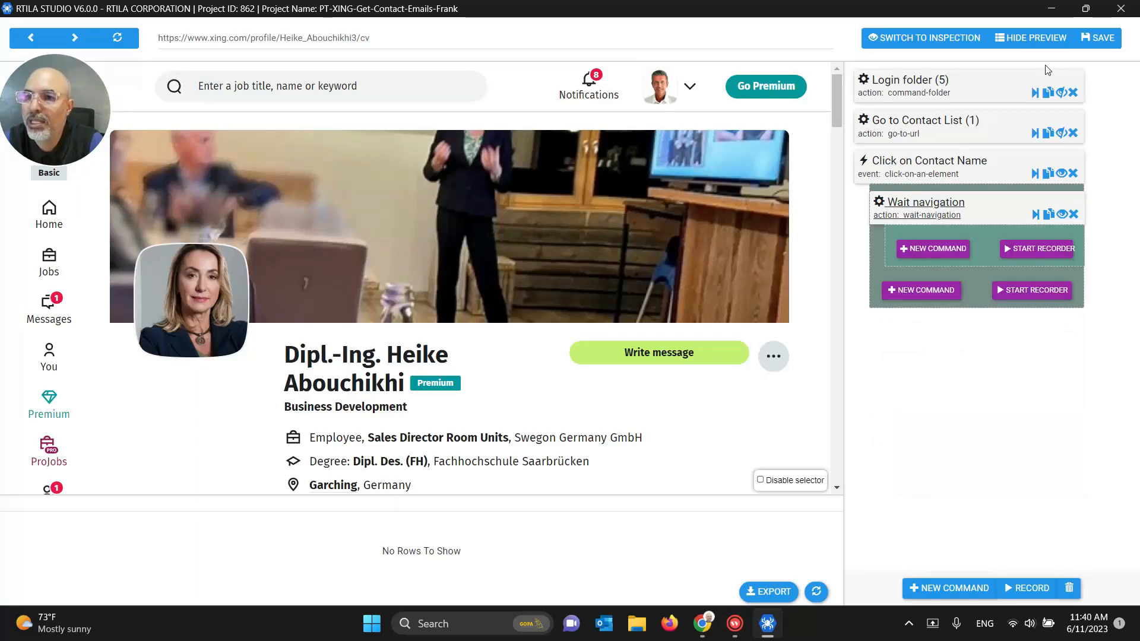
pyautogui.click(1099, 38)
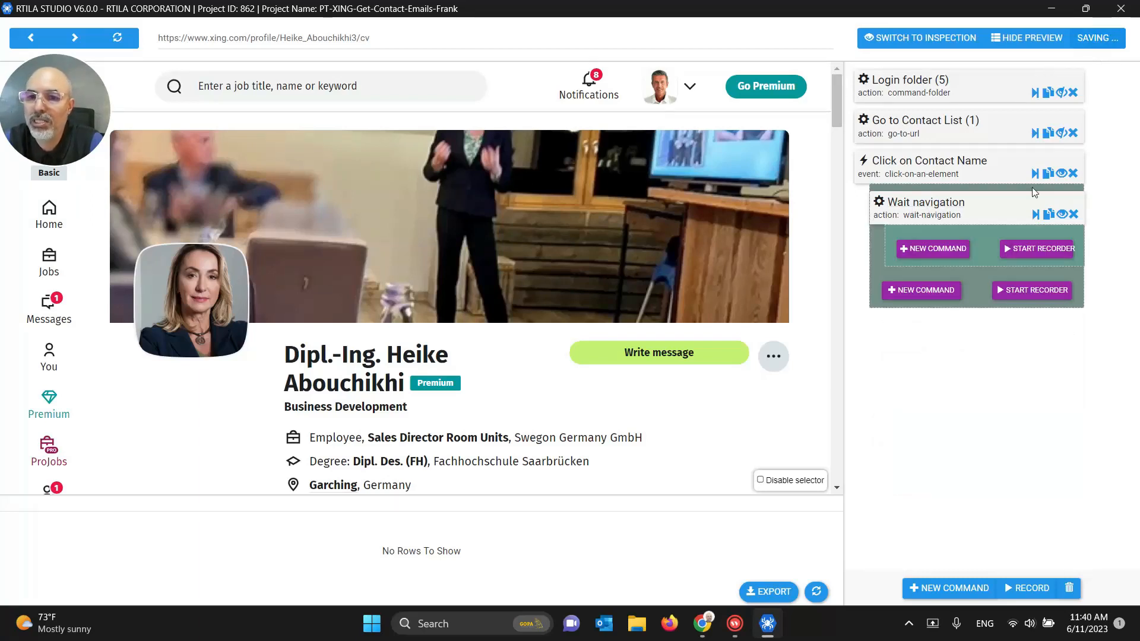
pyautogui.click(1060, 174)
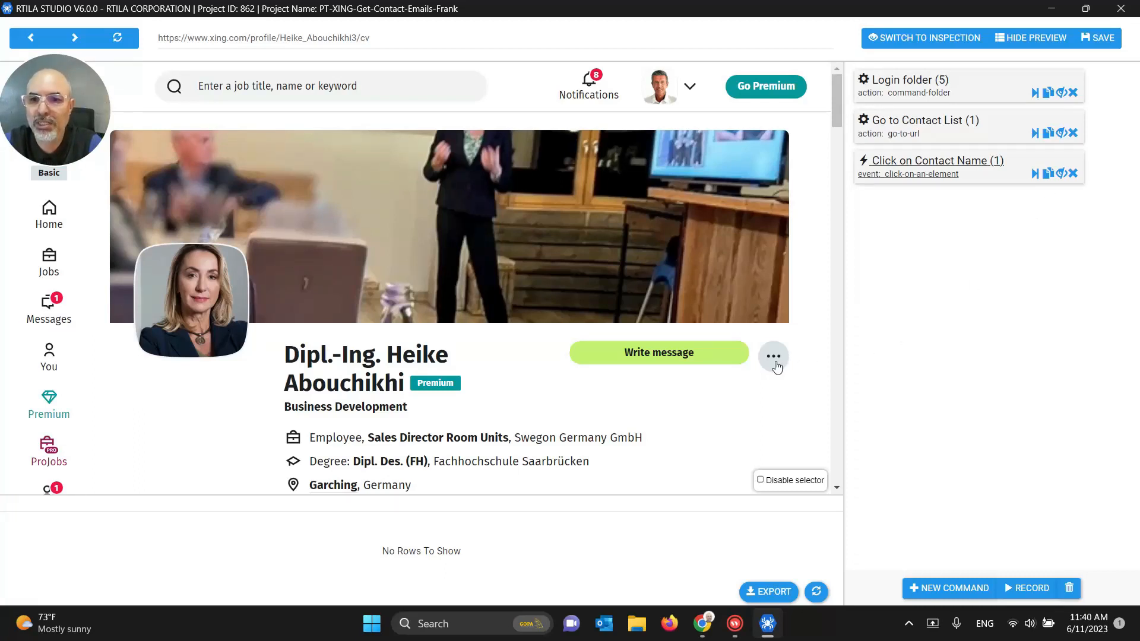
# Step: Add a Click on an element command named Click on 3Dots, targeting the profile's three-dots button
pyautogui.click(950, 588)
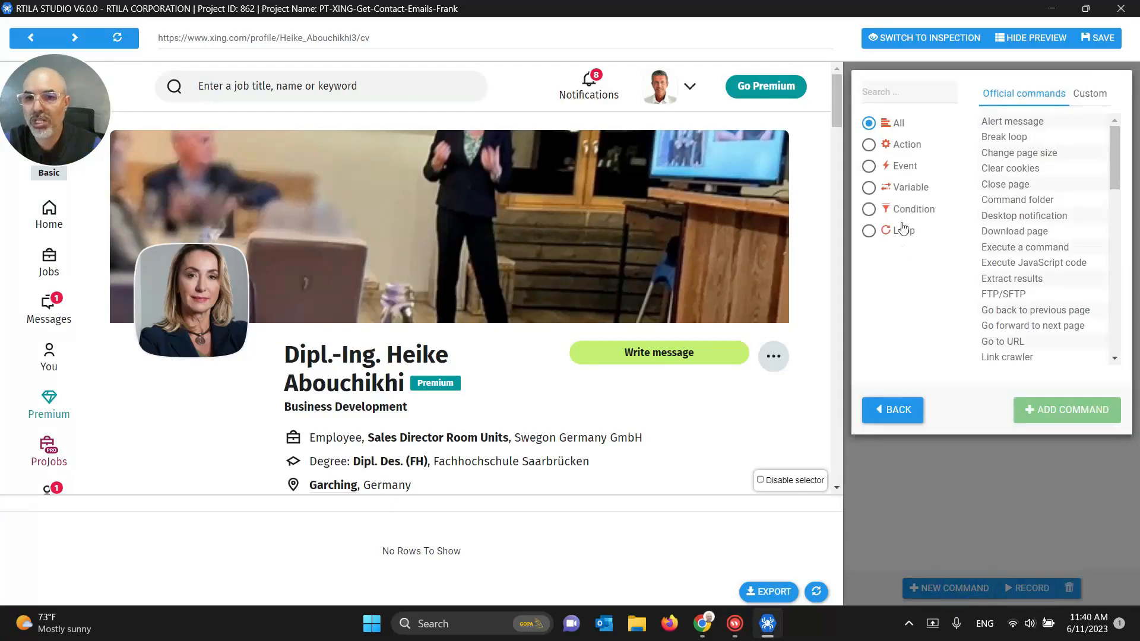
pyautogui.write('click')
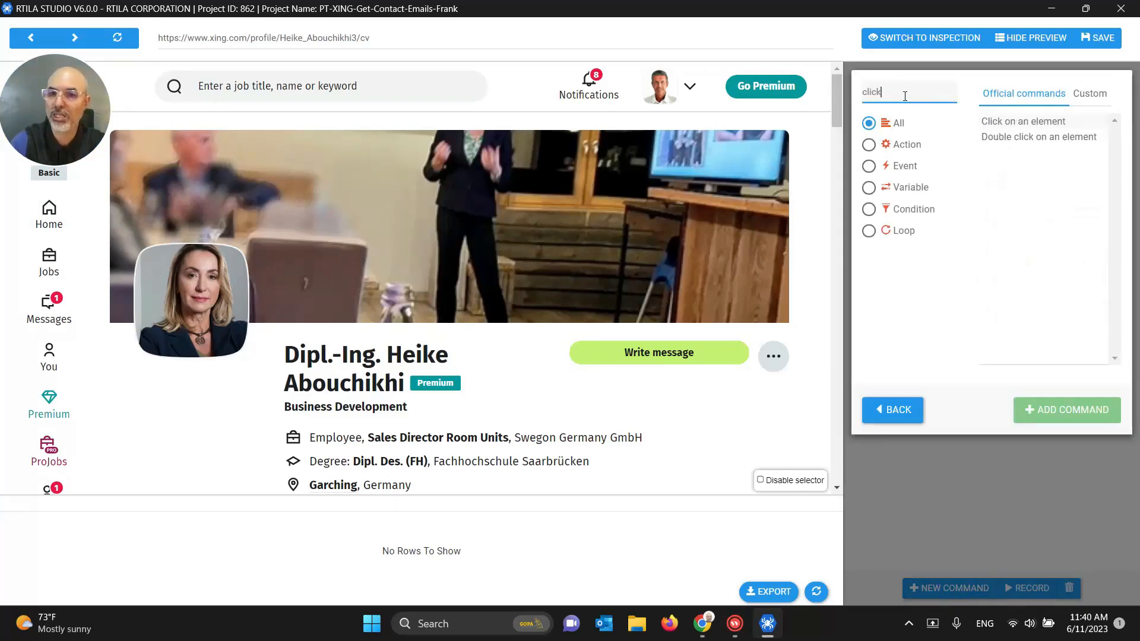
pyautogui.click(1000, 121)
pyautogui.click(1066, 410)
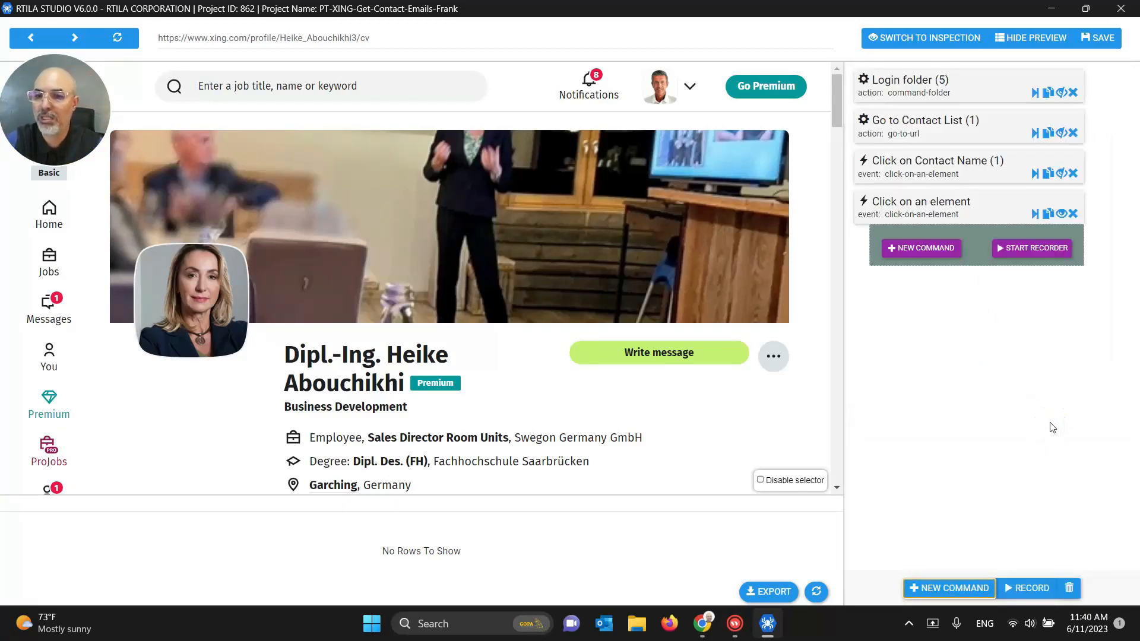
pyautogui.click(917, 219)
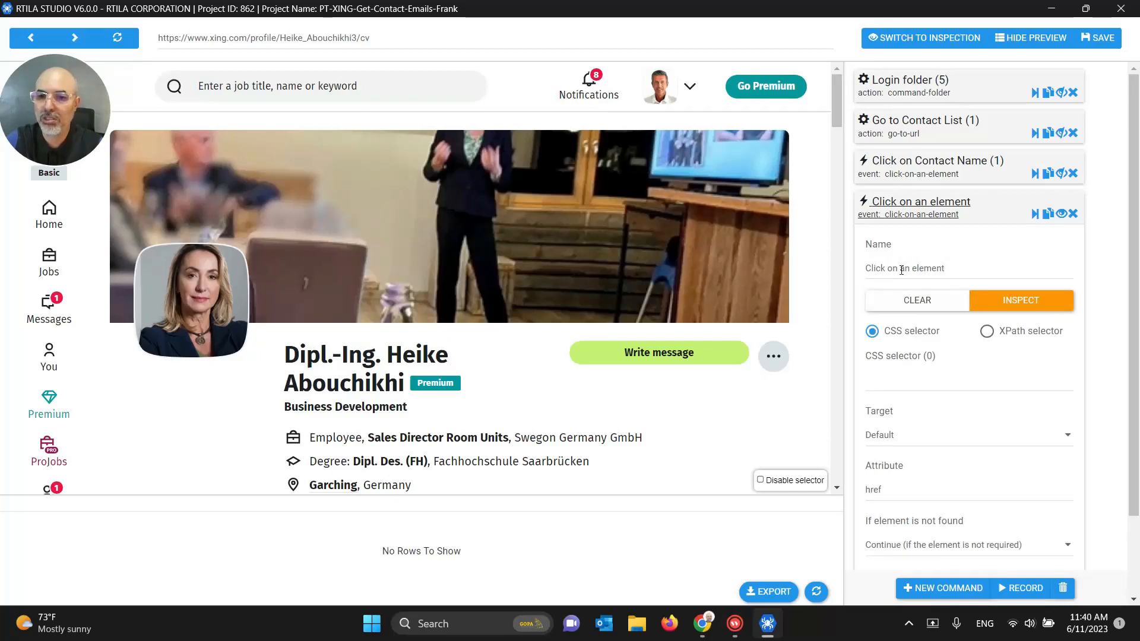
pyautogui.moveTo(899, 268); pyautogui.dragTo(973, 269)
pyautogui.write('tril')
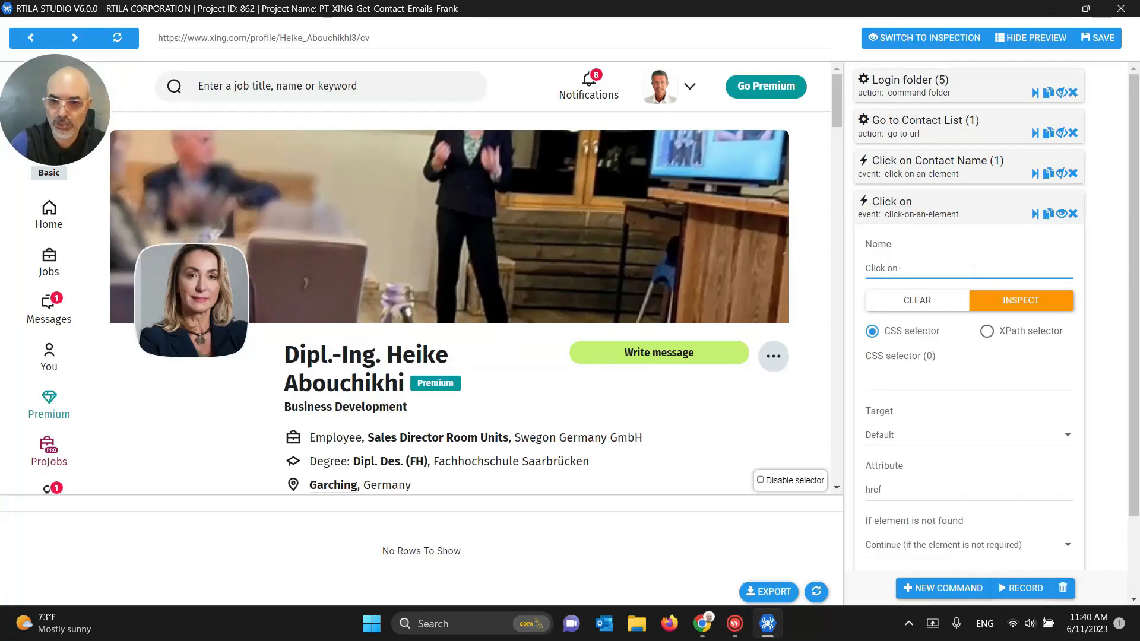
pyautogui.write('3D')
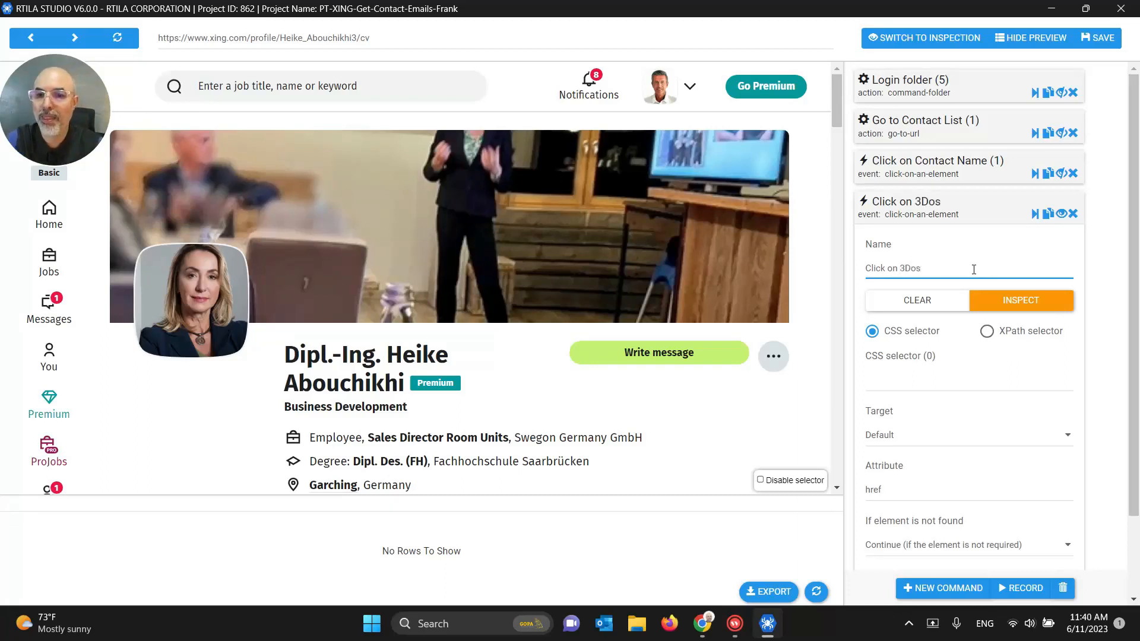
pyautogui.write('ot')
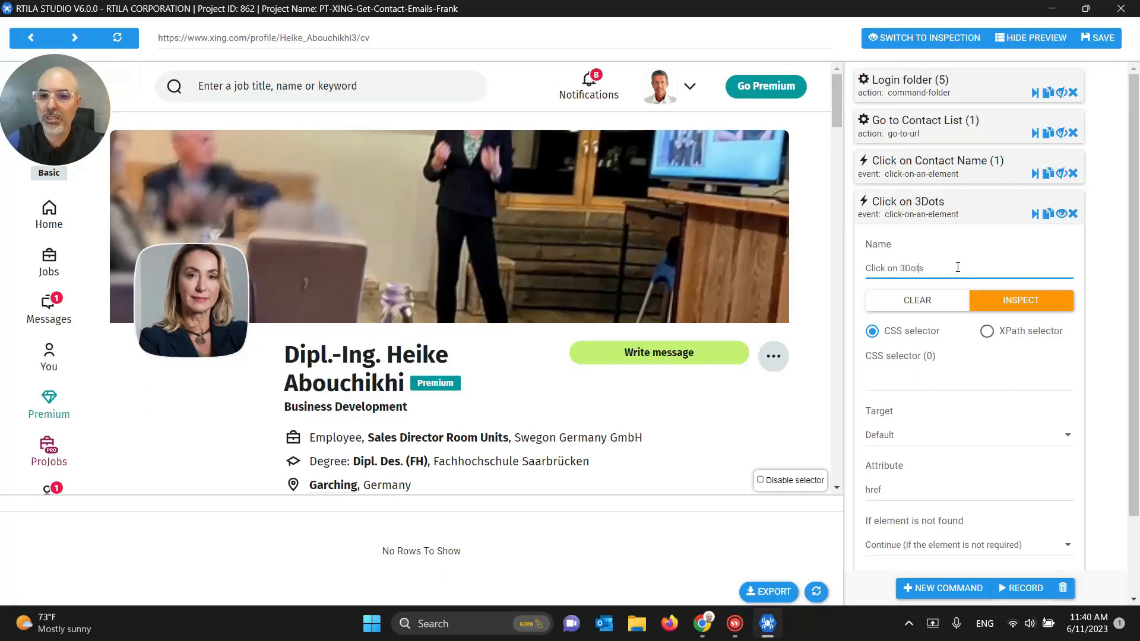
pyautogui.click(909, 379)
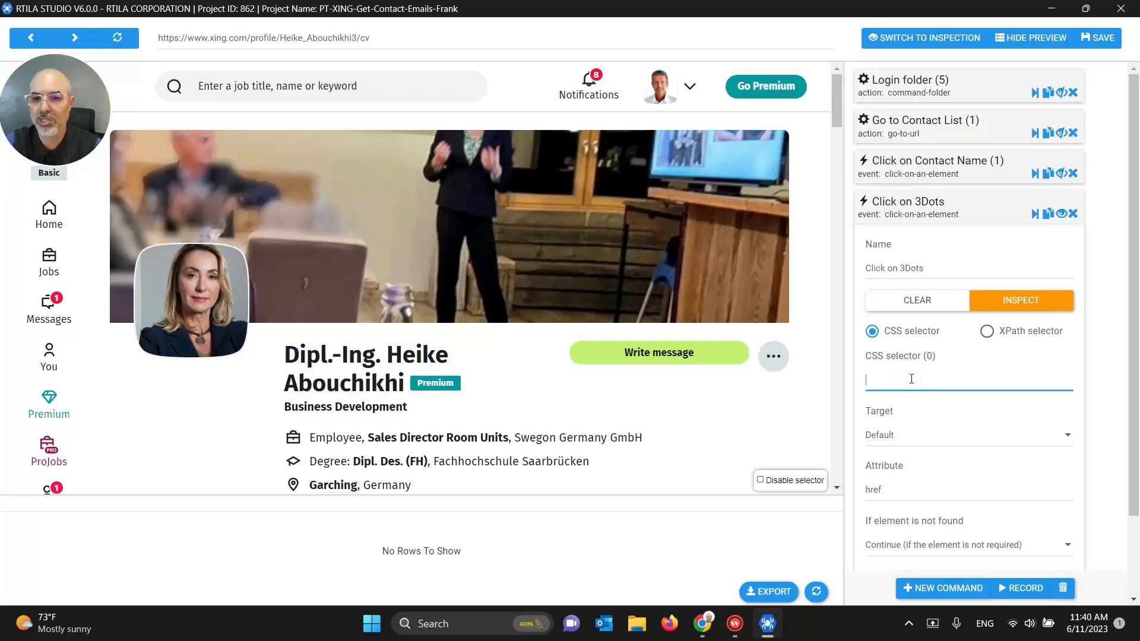
pyautogui.click(774, 357)
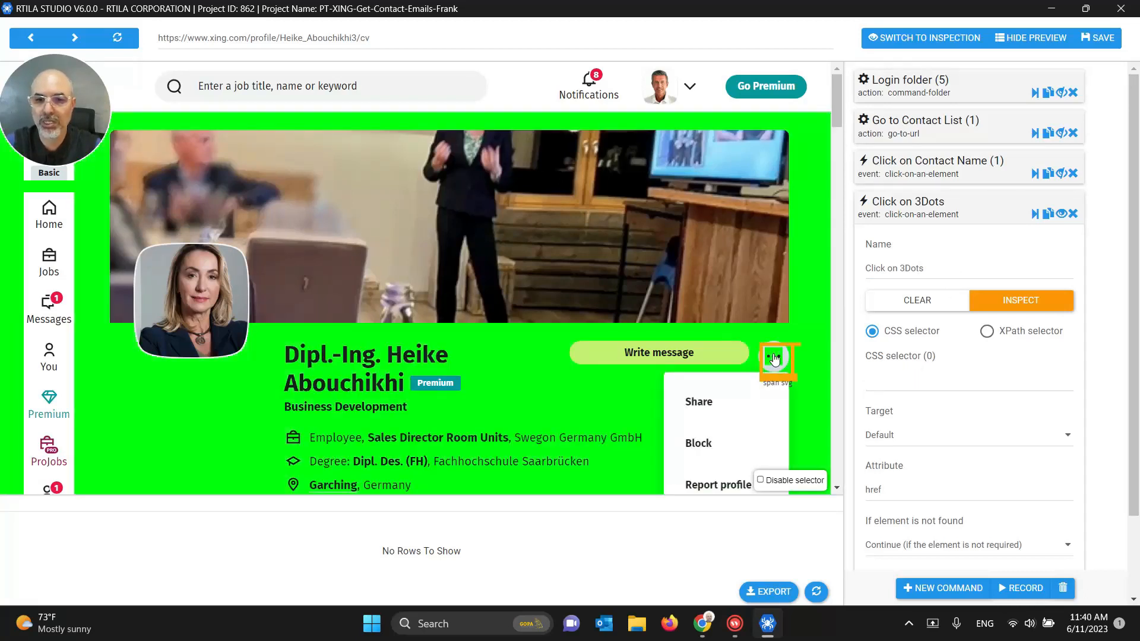
# Step: Reload the profile in the preview, hide the preview, and save the project
pyautogui.click(922, 385)
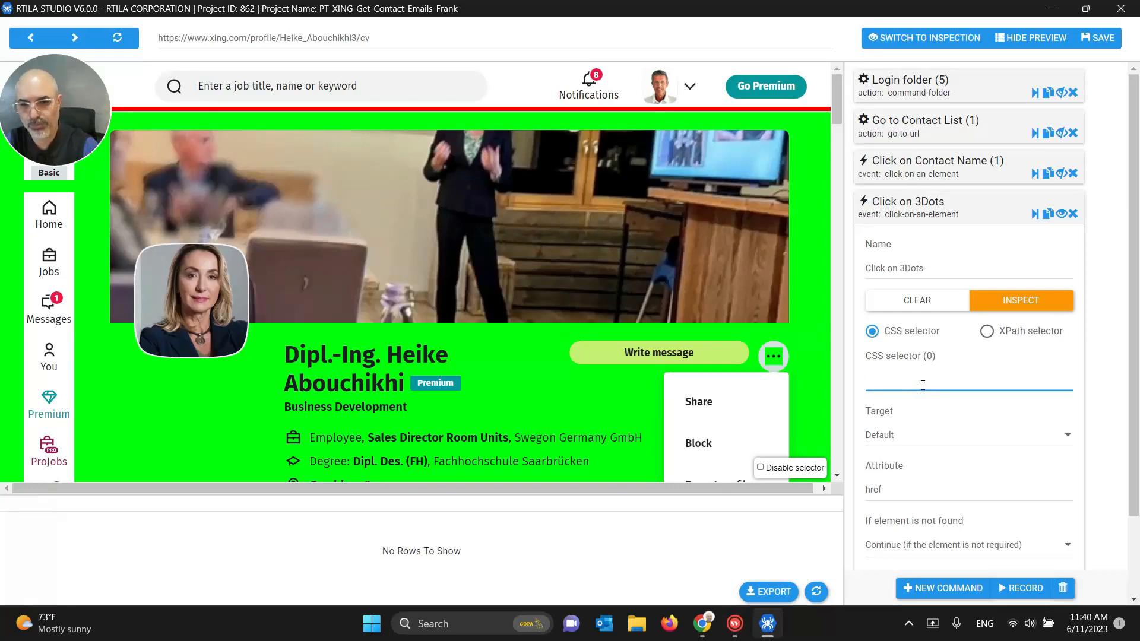
pyautogui.click(110, 39)
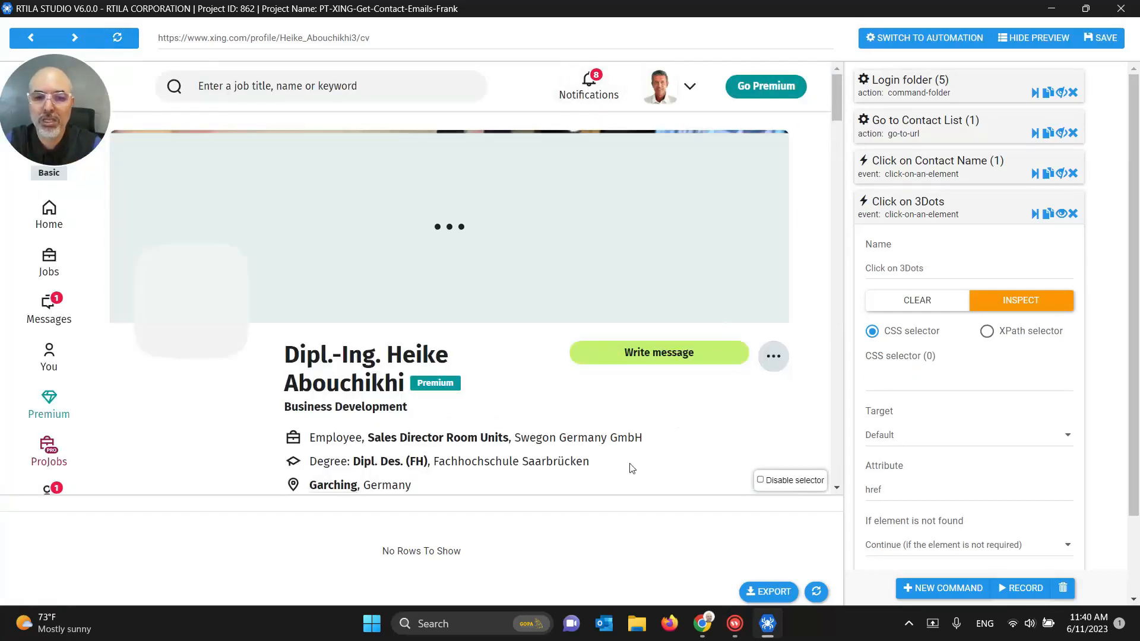
pyautogui.click(1019, 37)
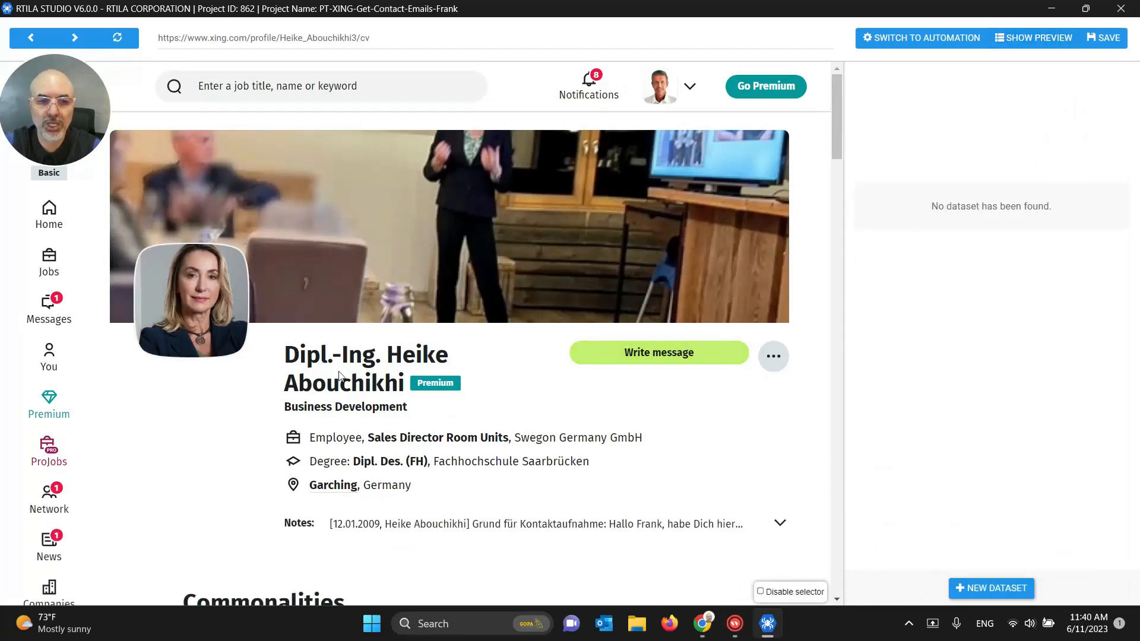
pyautogui.click(1093, 42)
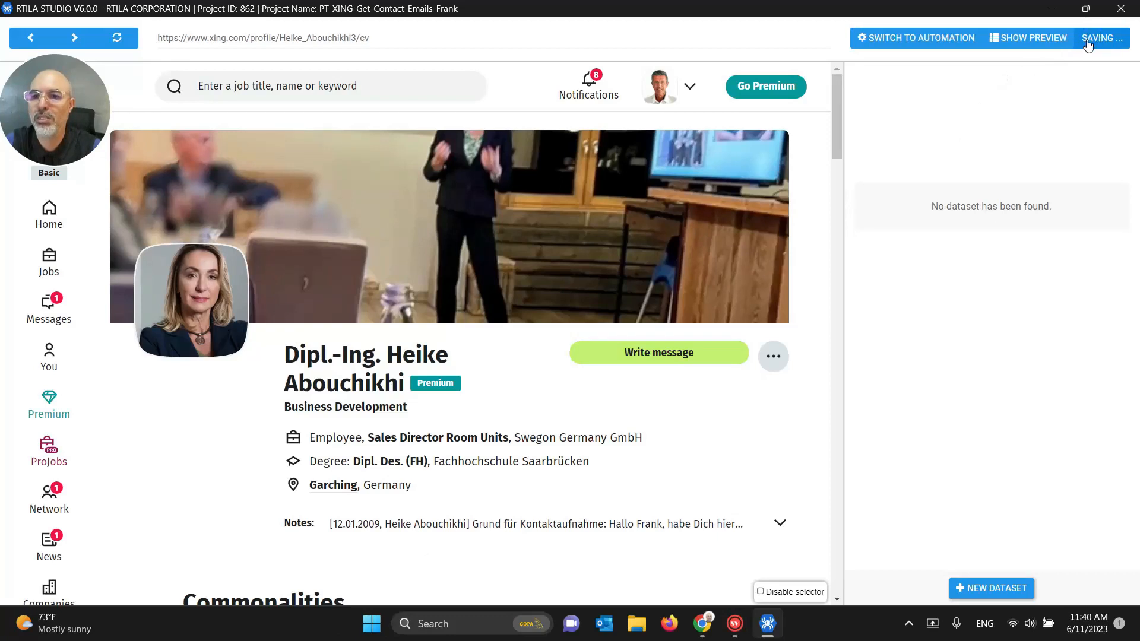
pyautogui.click(946, 43)
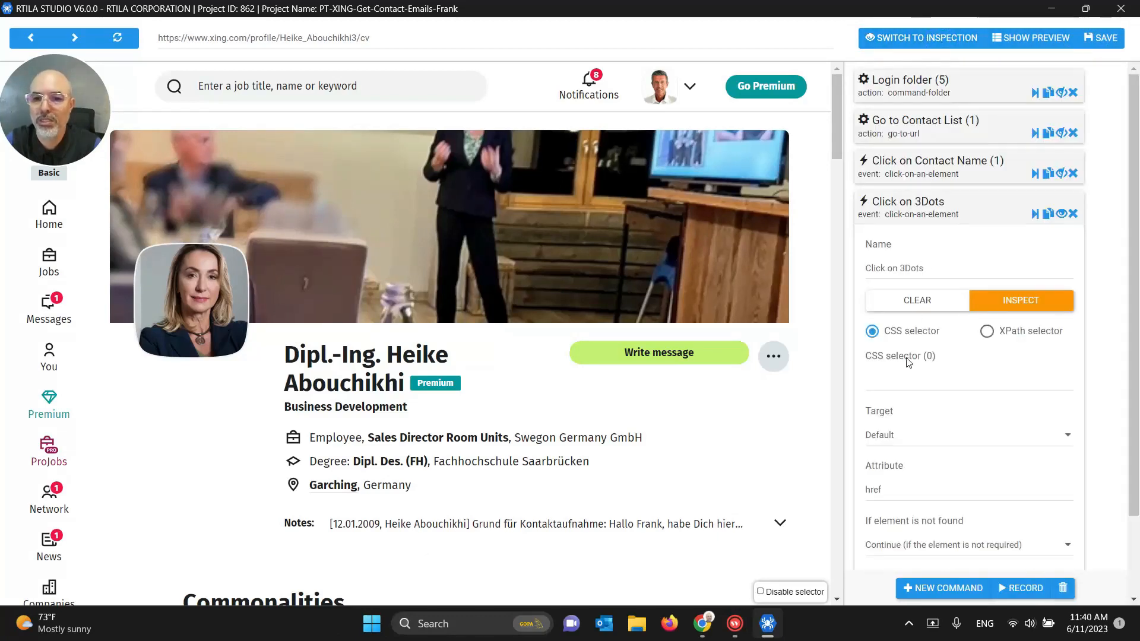
# Step: Reload the preview again, then bring up the Chrome window showing the XING contacts list
pyautogui.click(903, 379)
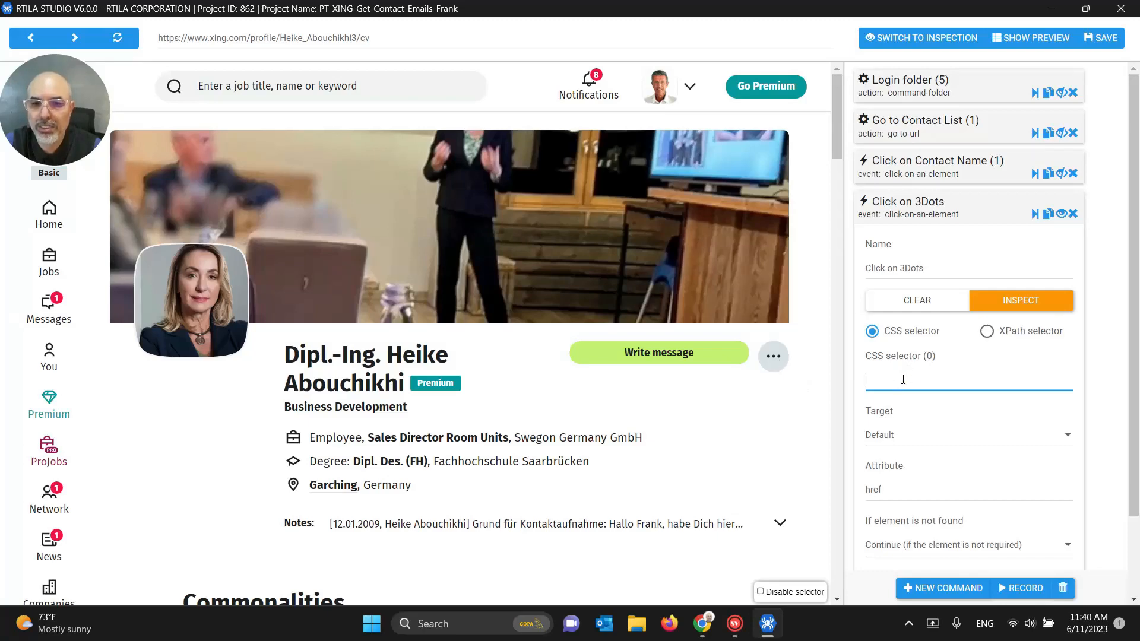
pyautogui.click(107, 43)
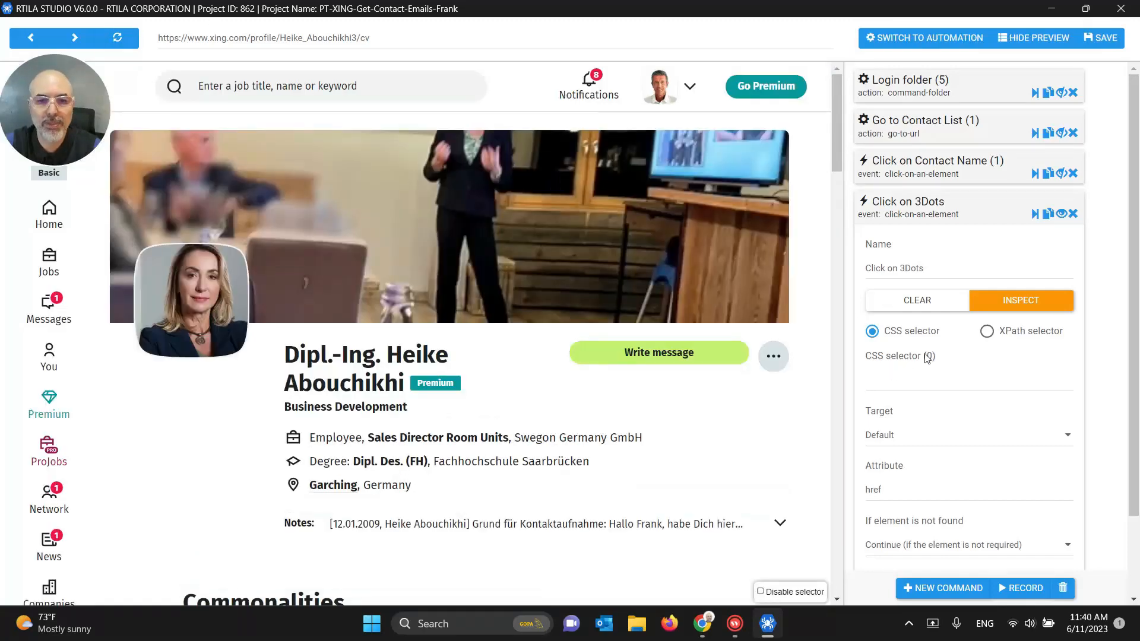
pyautogui.click(902, 378)
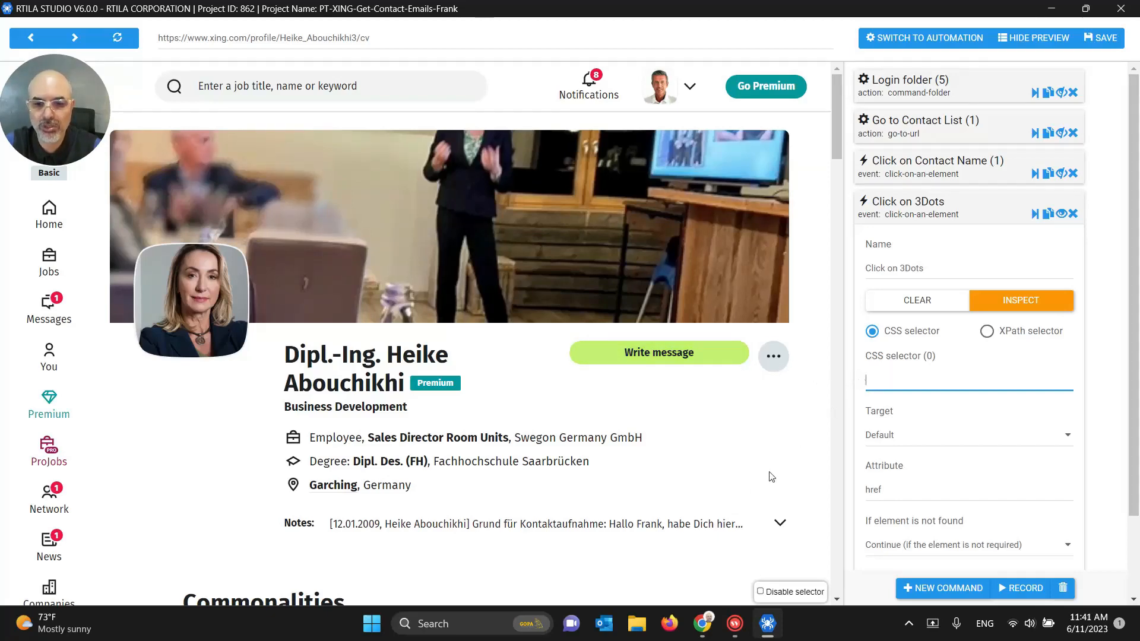
pyautogui.click(703, 622)
pyautogui.click(641, 561)
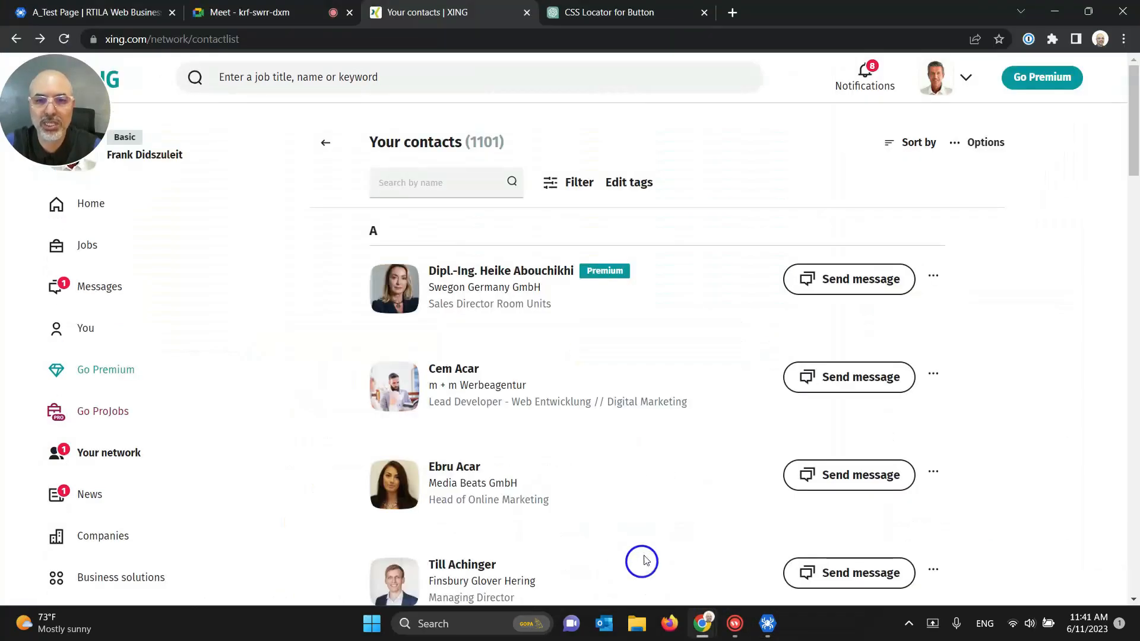
# Step: Open the first contact's profile, view its Contact details, and go back to the list
pyautogui.click(499, 273)
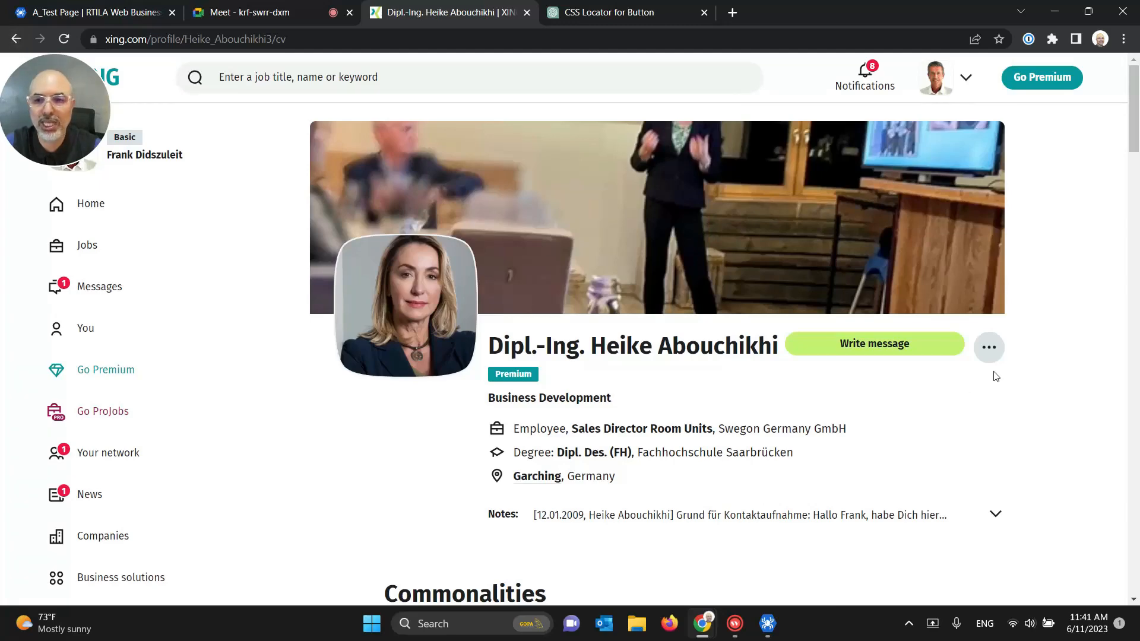
pyautogui.click(998, 347)
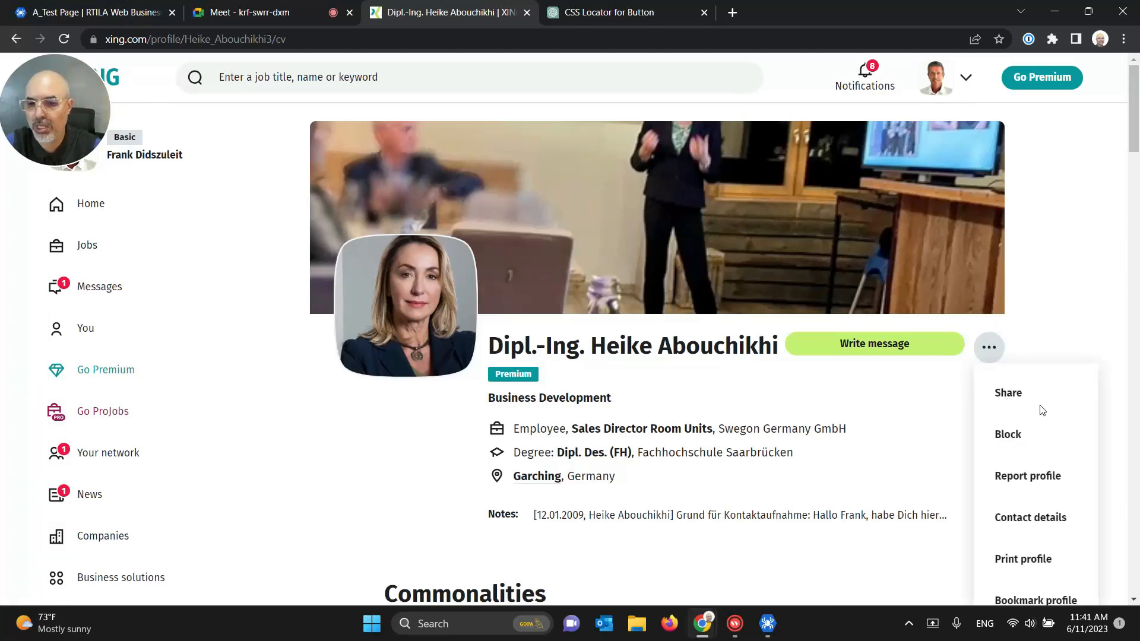
pyautogui.scroll(-1, 1056, 436)
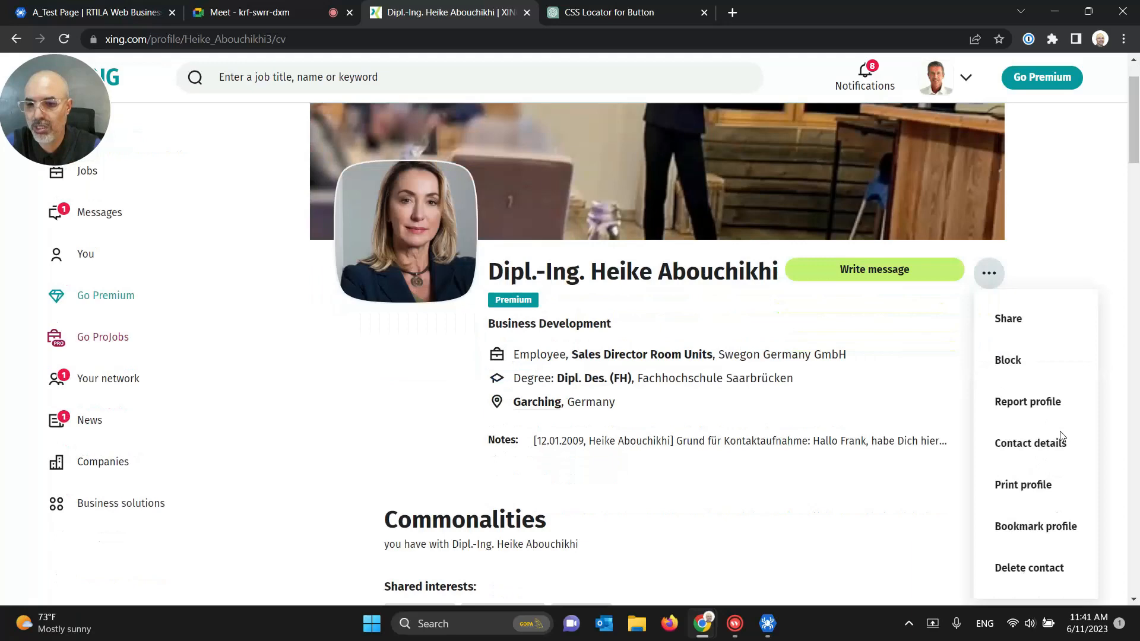
pyautogui.click(1035, 455)
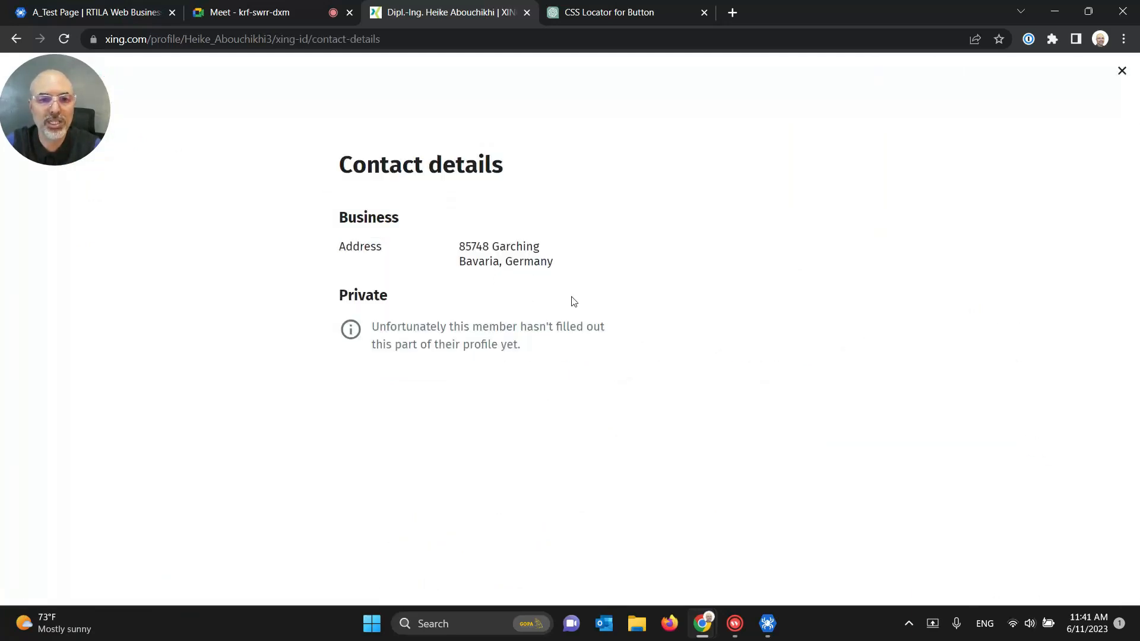
pyautogui.click(16, 39)
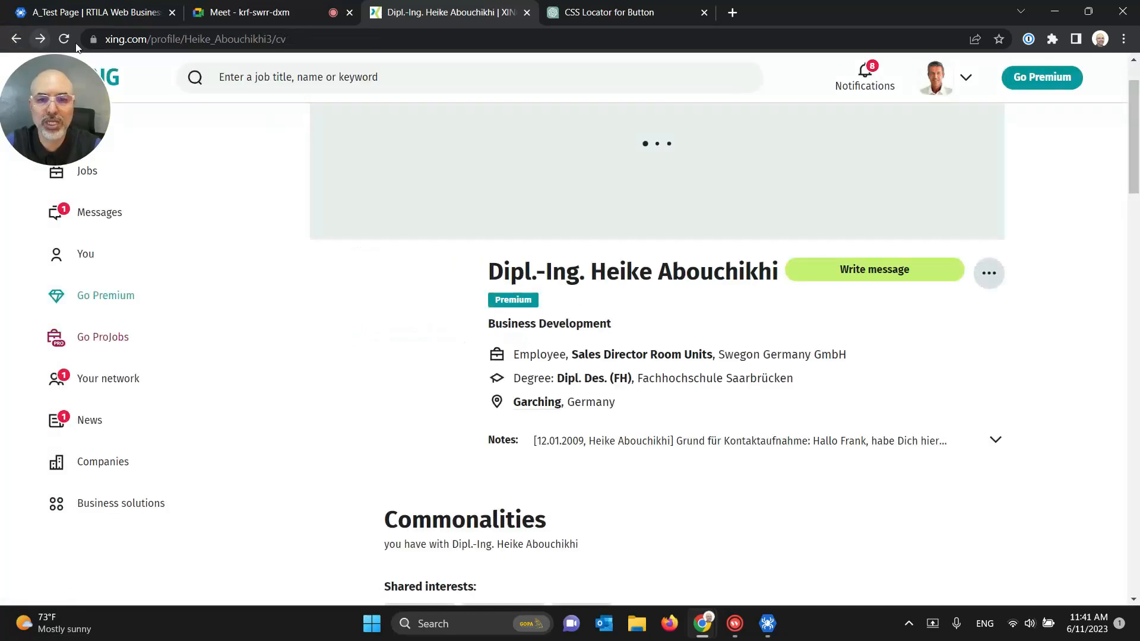
pyautogui.click(14, 46)
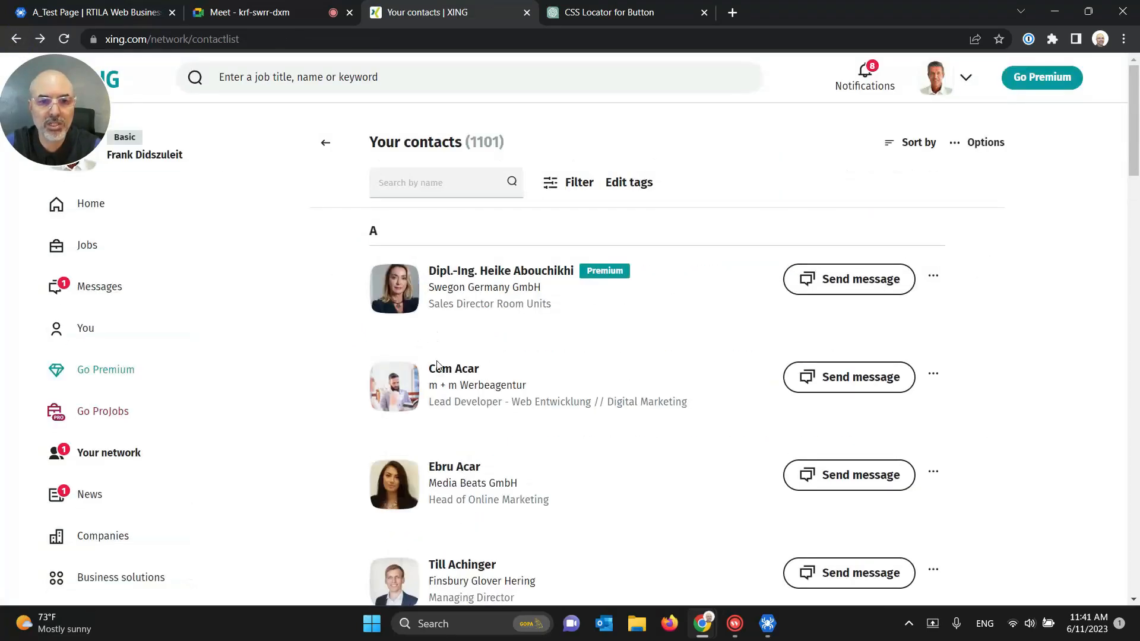
# Step: Open a contact's profile, check its Contact details, and copy the profile's full URL
pyautogui.click(455, 369)
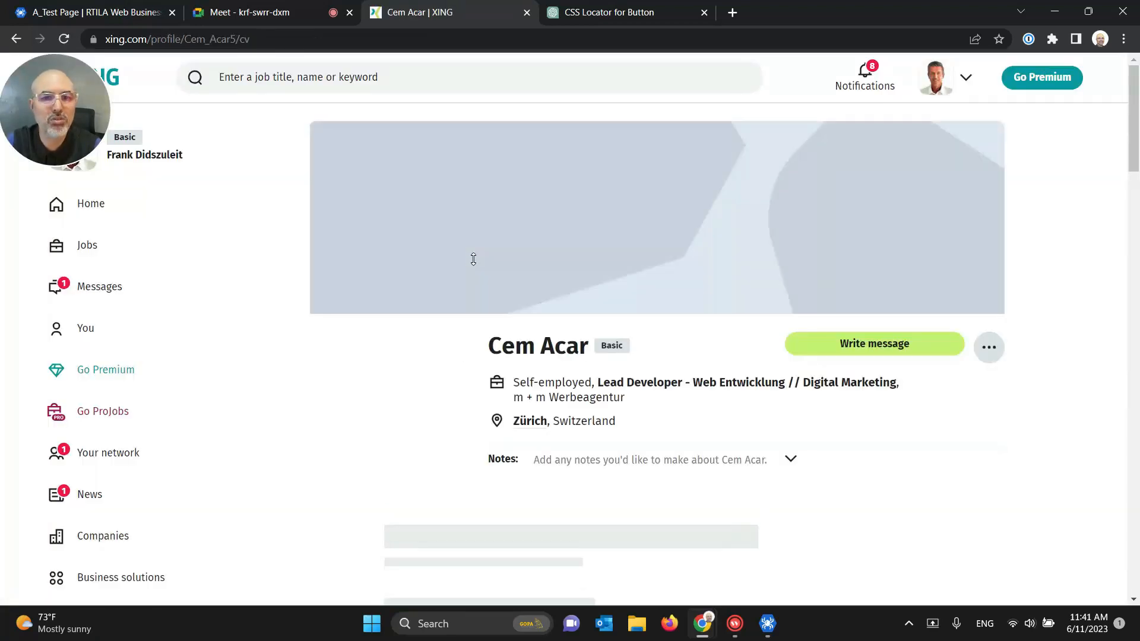
pyautogui.click(988, 350)
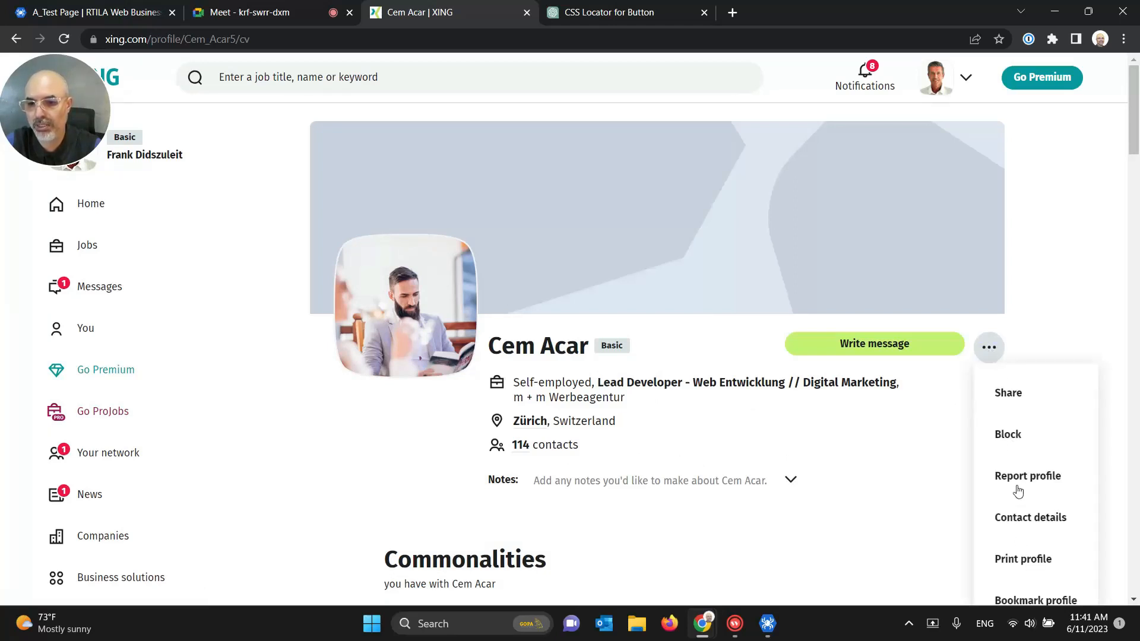
pyautogui.click(1017, 521)
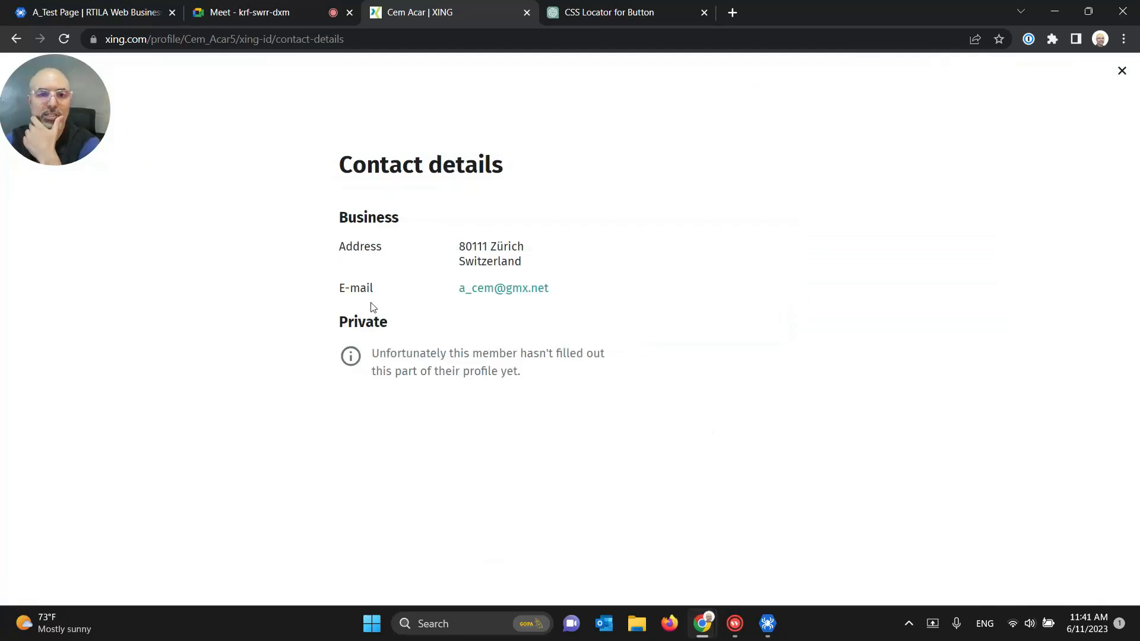
pyautogui.click(16, 39)
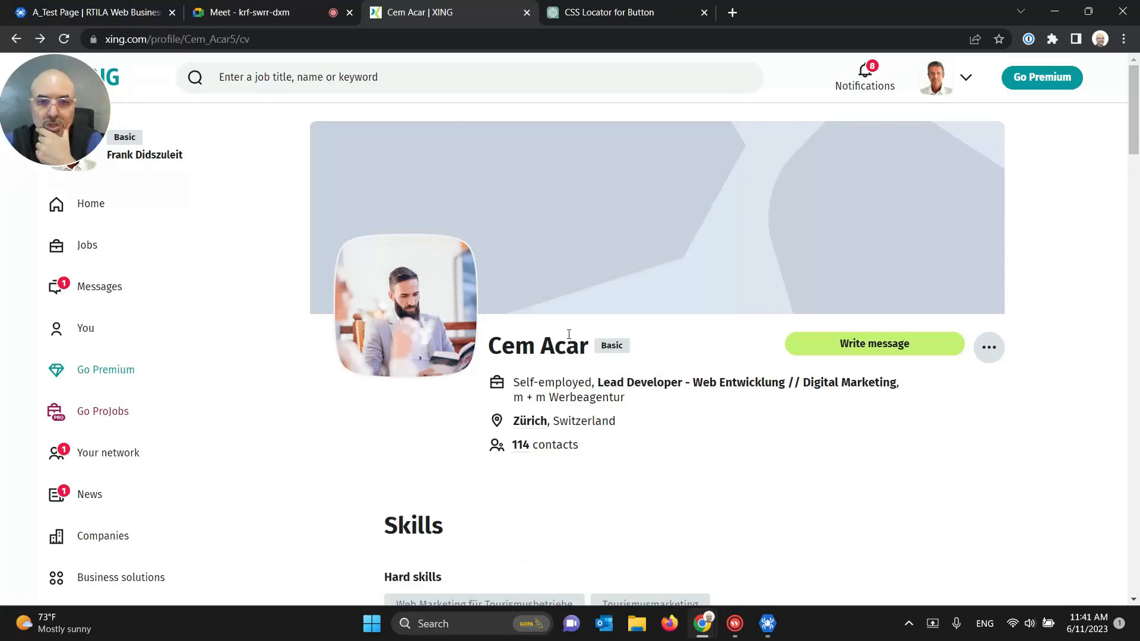
pyautogui.click(259, 37)
pyautogui.hotkey('ctrl', 'c')
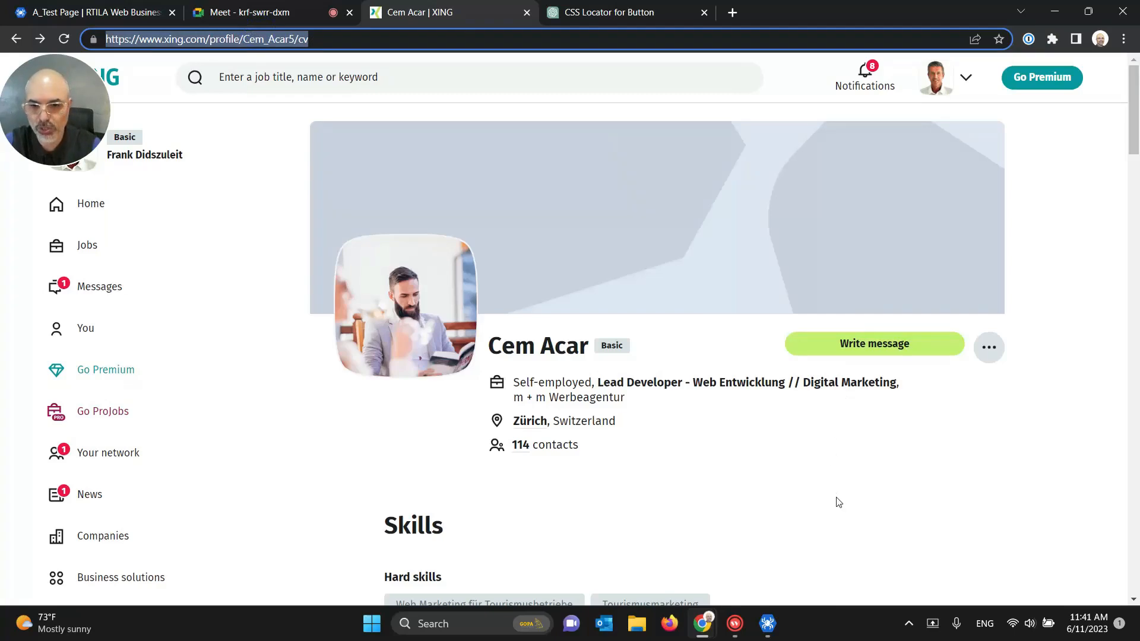
pyautogui.click(768, 618)
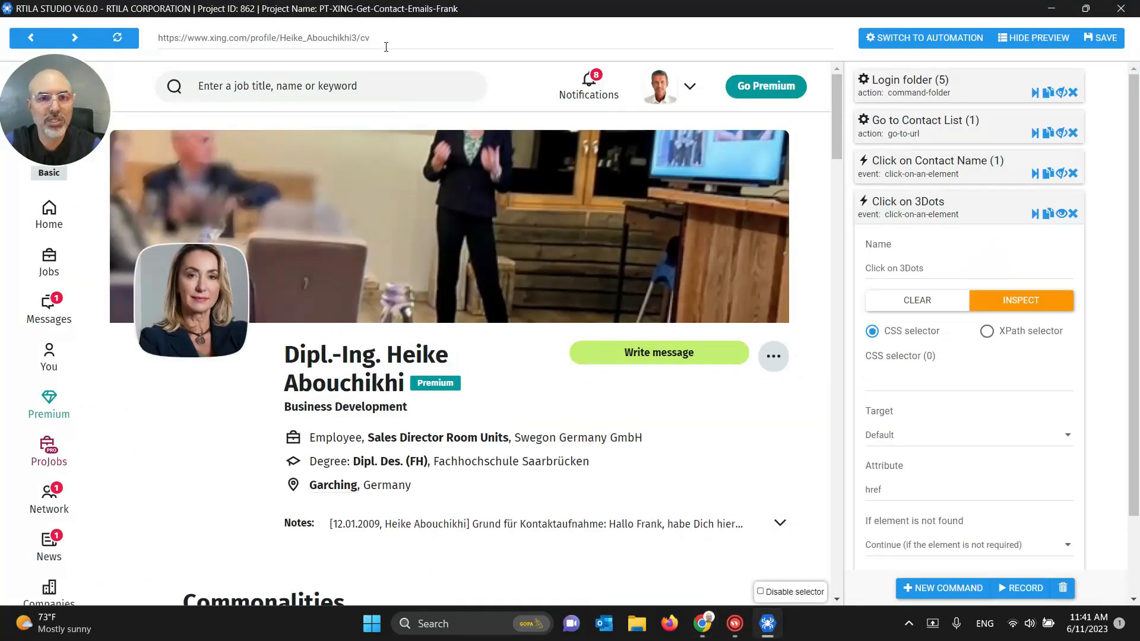
# Step: Load the copied profile URL in RTILA's built-in browser, then return to Chrome
pyautogui.click(386, 47)
pyautogui.hotkey('ctrl', 'a')
pyautogui.hotkey('ctrl', 'v')
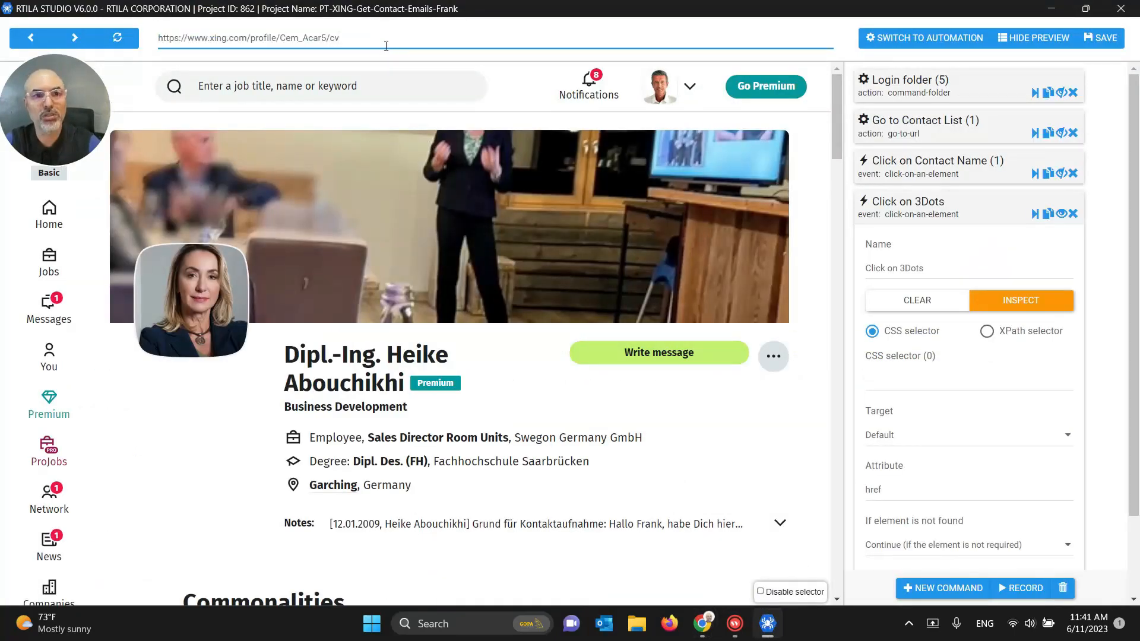
pyautogui.press('Return')
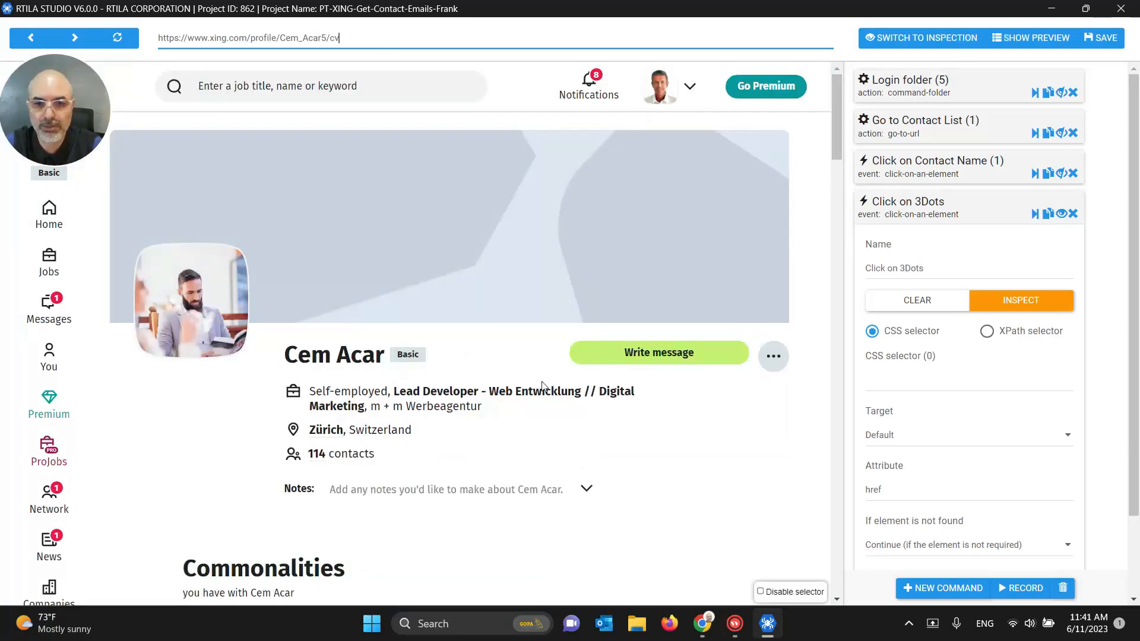
pyautogui.moveTo(702, 623)
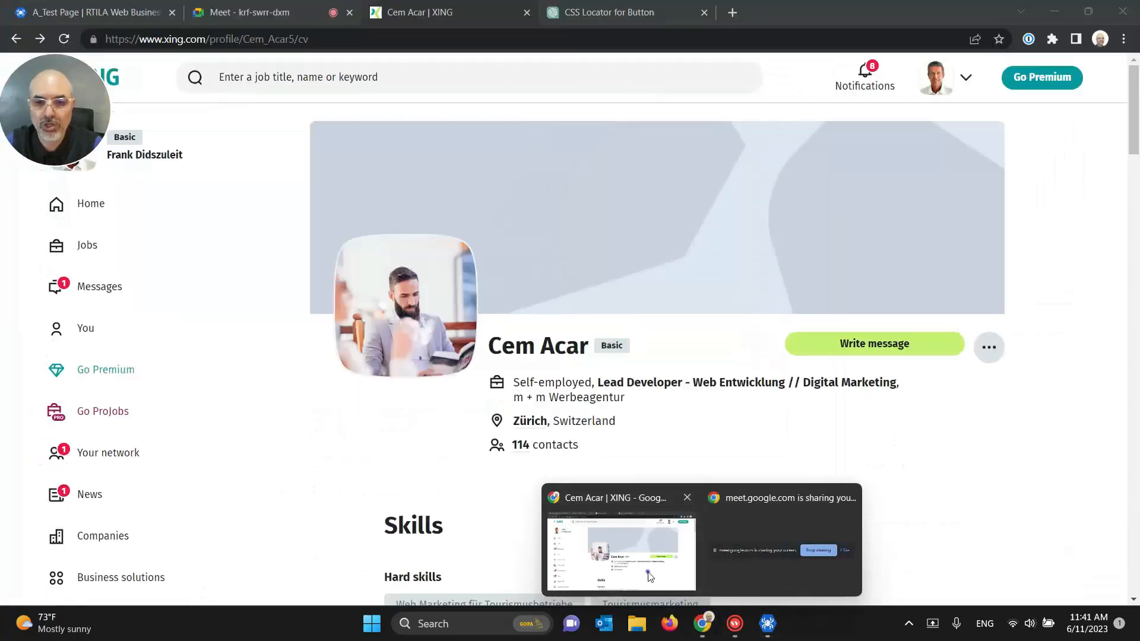
pyautogui.click(647, 575)
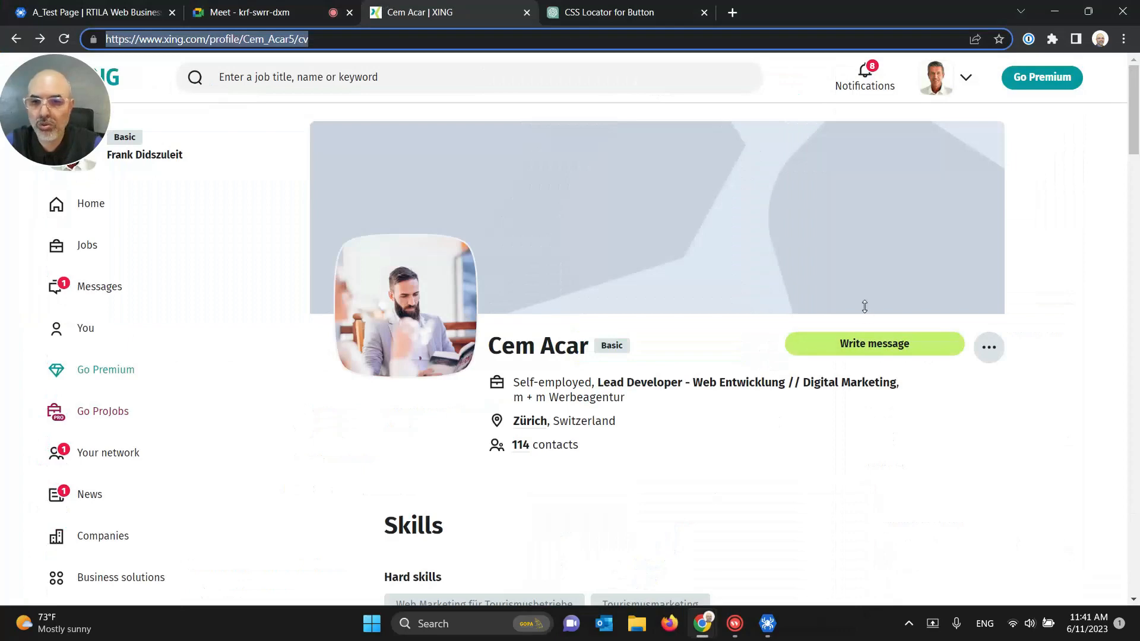
# Step: Inspect the profile's more-options button and open the Ranorex Selocity panel in DevTools
pyautogui.rightClick(992, 355)
pyautogui.click(836, 339)
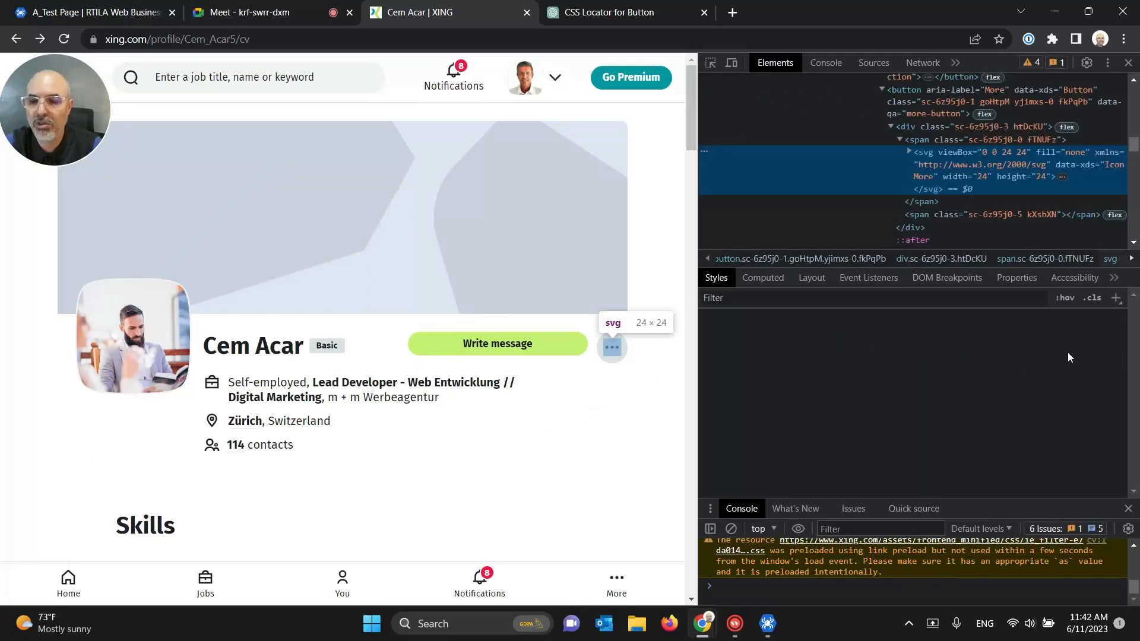
pyautogui.click(1114, 277)
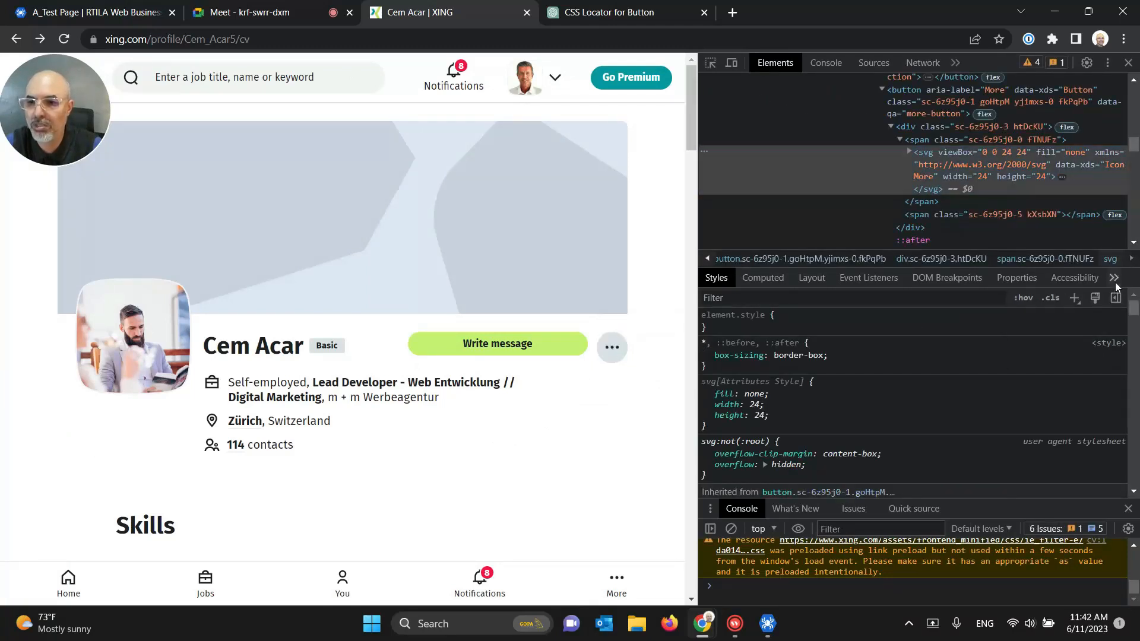
pyautogui.click(1061, 301)
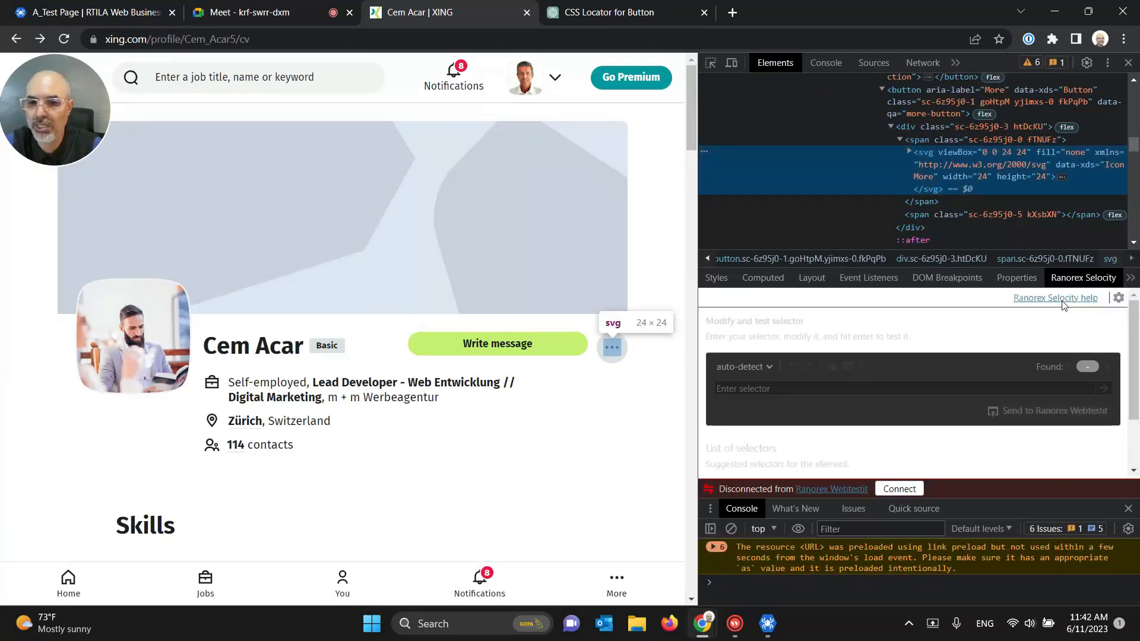
pyautogui.moveTo(1132, 380); pyautogui.dragTo(1132, 419)
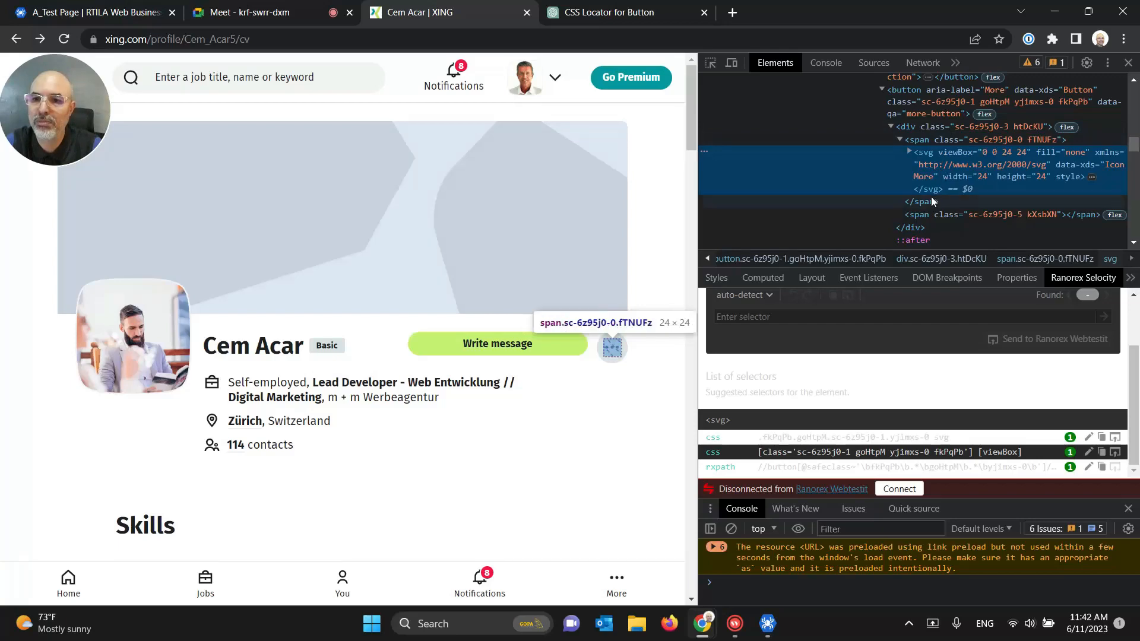
# Step: Walk the svg icon's parent span and div, reselect the svg, and copy its CSS selector
pyautogui.click(909, 151)
pyautogui.scroll(-1, 944, 196)
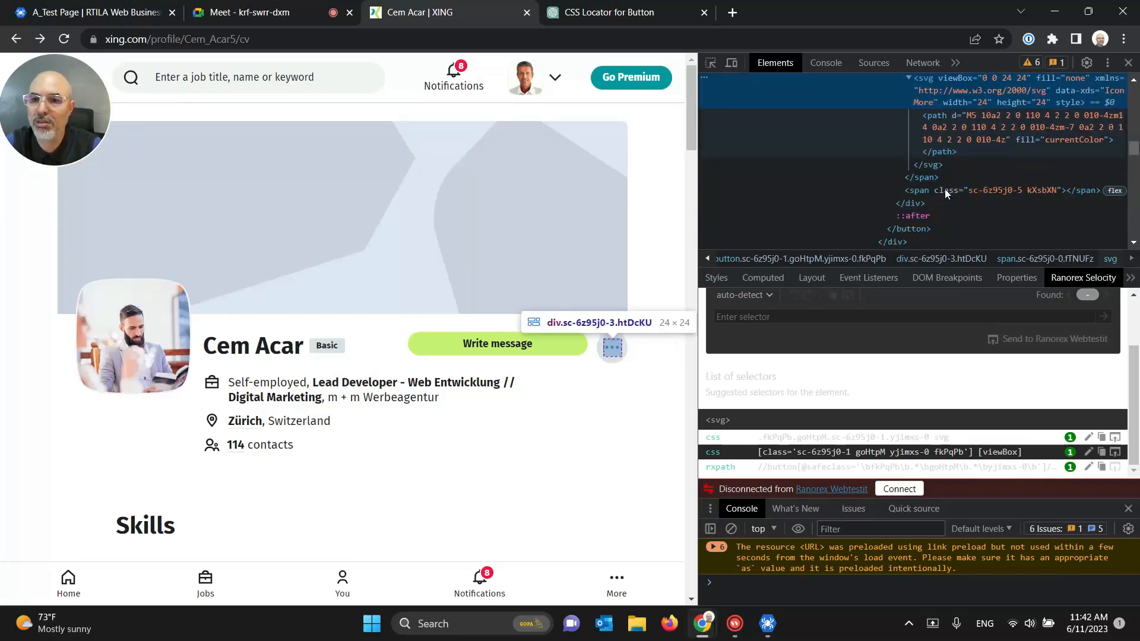
pyautogui.scroll(3, 945, 188)
pyautogui.click(927, 211)
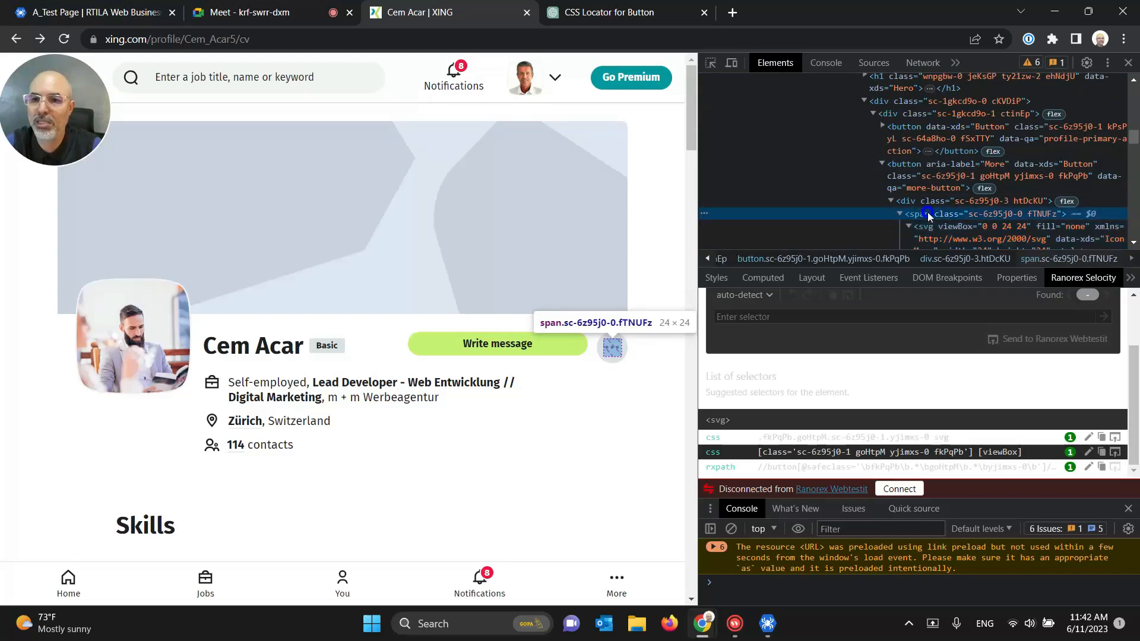
pyautogui.click(928, 201)
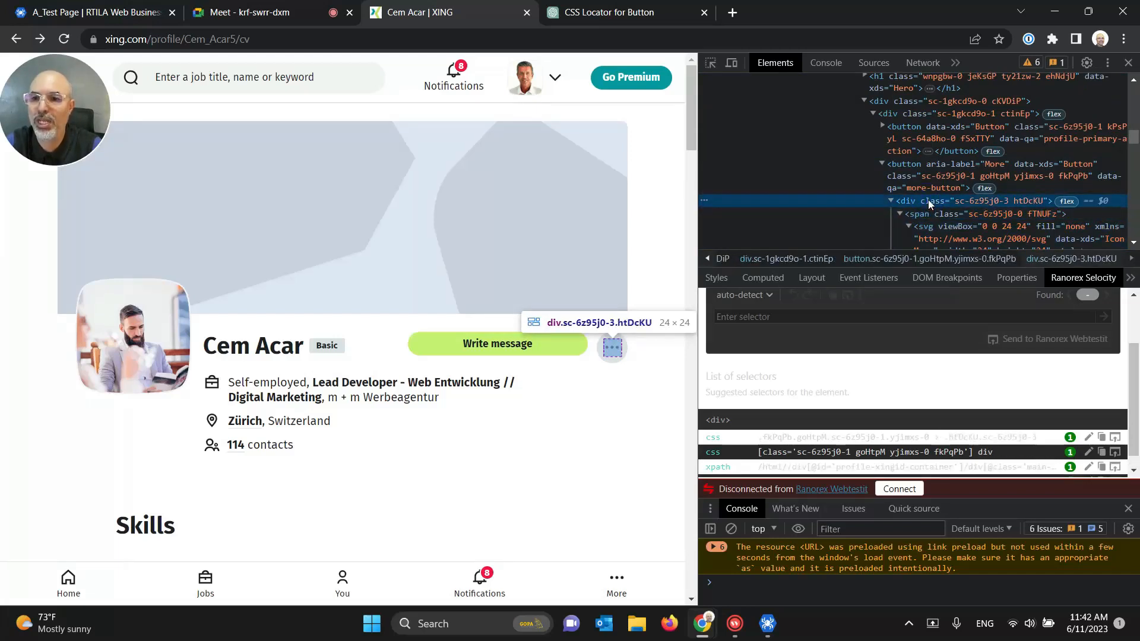
pyautogui.scroll(-1, 929, 202)
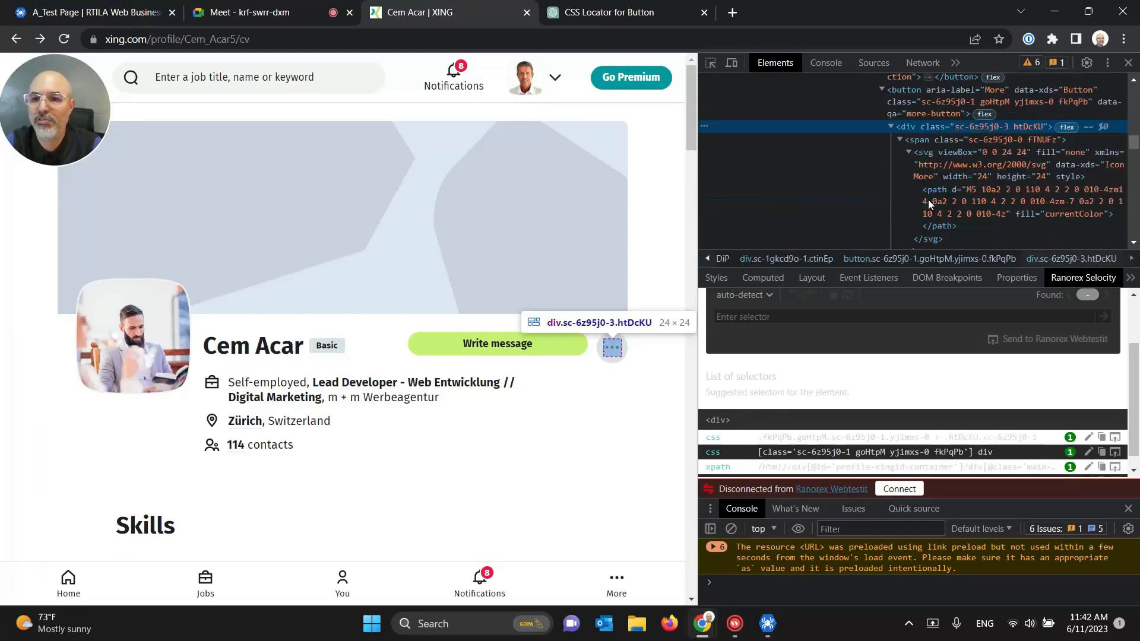
pyautogui.click(940, 152)
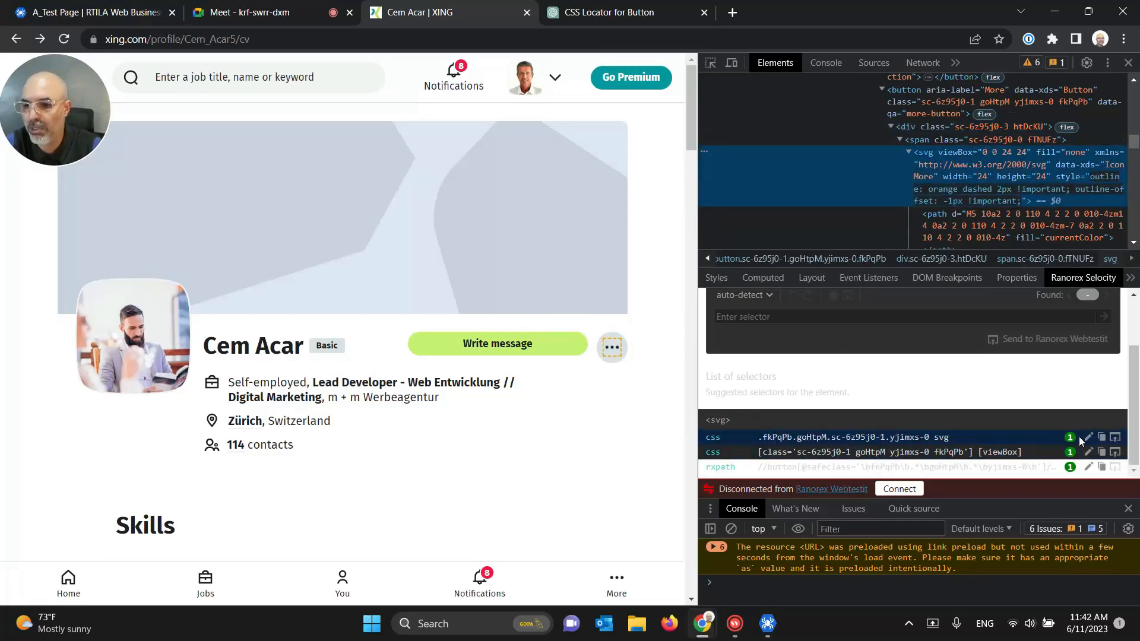
pyautogui.click(1101, 438)
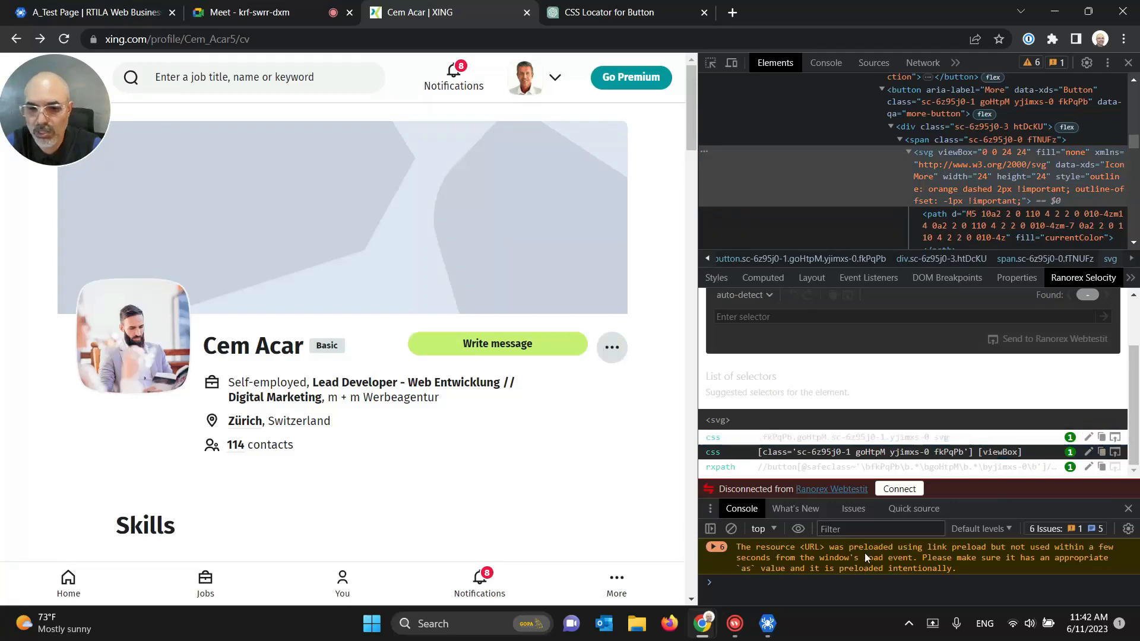
pyautogui.click(765, 623)
# Step: Paste the copied selector into Click on 3Dots and test-run the command
pyautogui.click(894, 386)
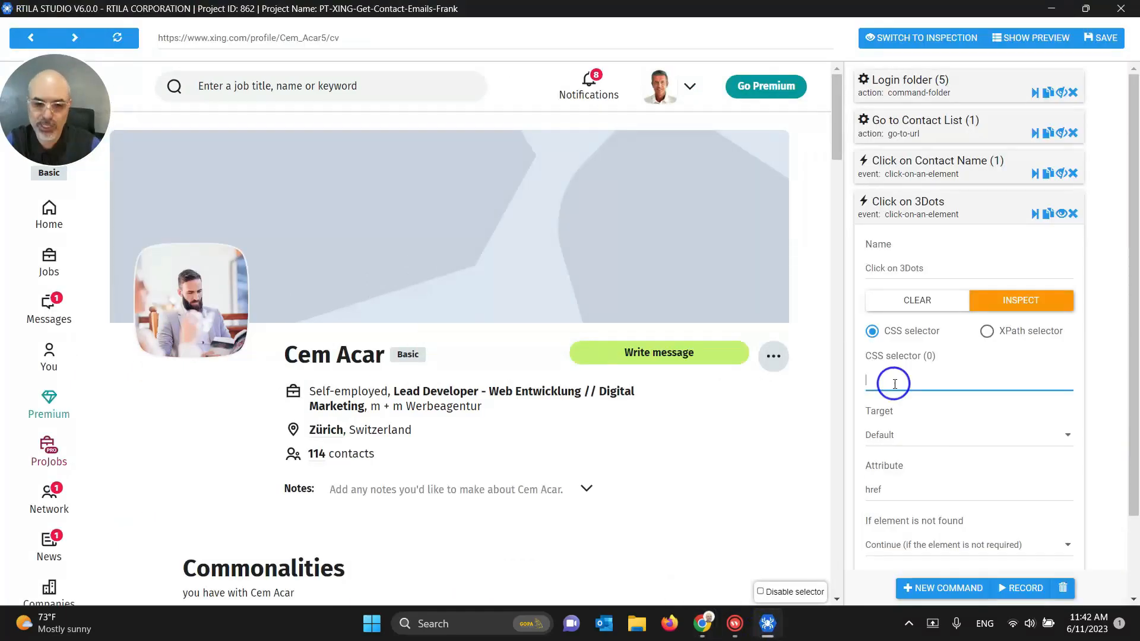
pyautogui.write('.fkPqPh.goHtpM.sc-6z95j0-1.yjimxs-0 svg')
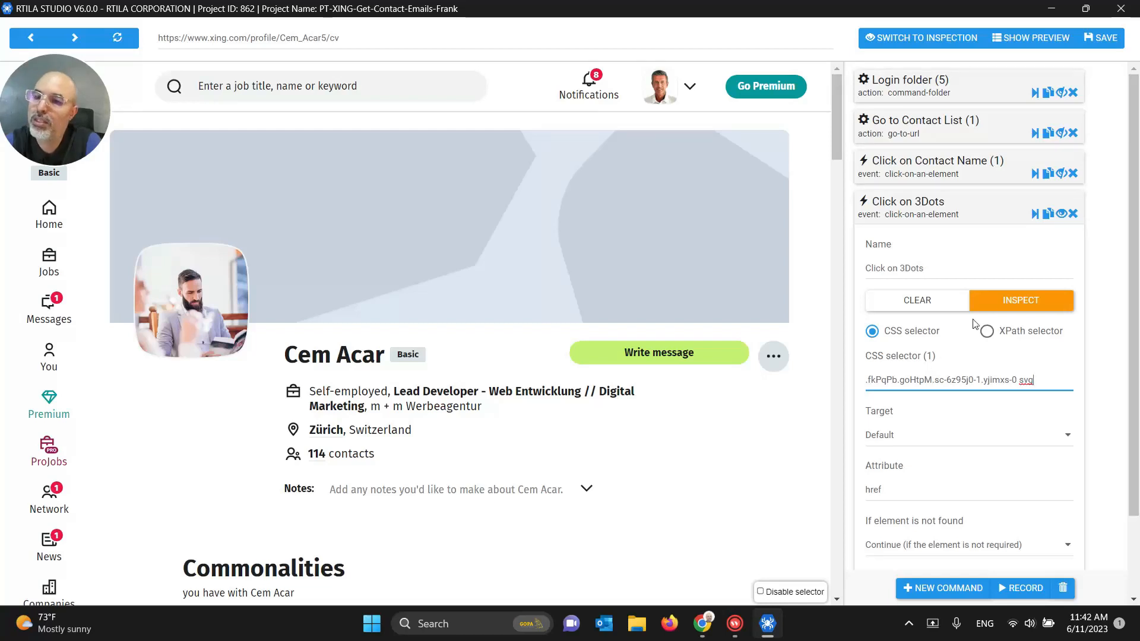
pyautogui.click(1036, 214)
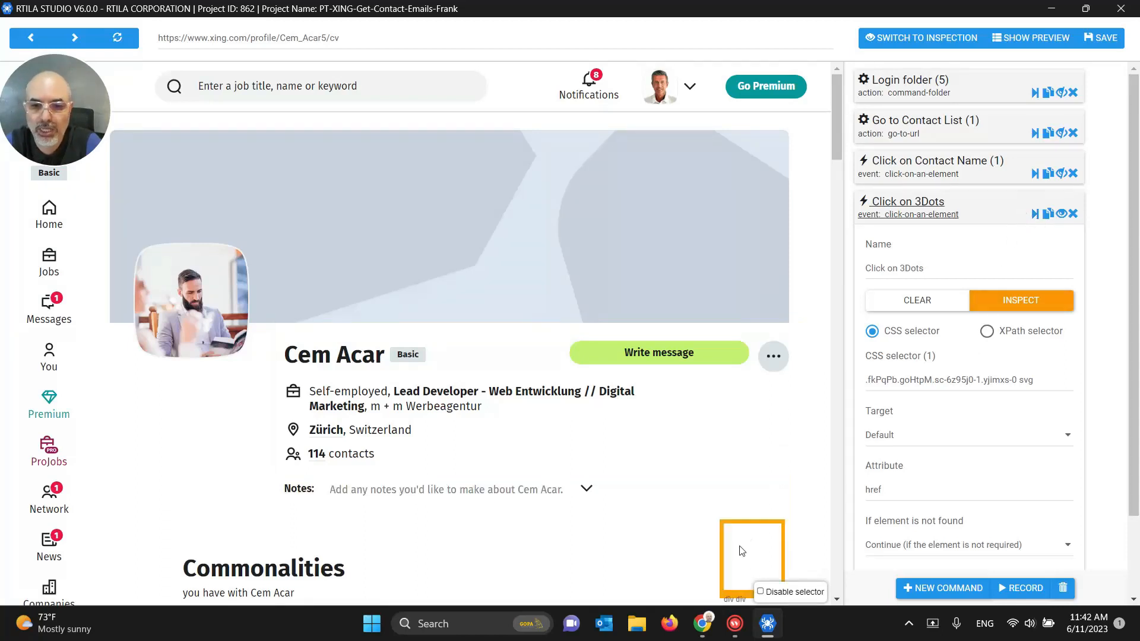
# Step: Replace it with the attribute-based selector copied from Selocity and run the command again
pyautogui.moveTo(703, 623)
pyautogui.click(657, 564)
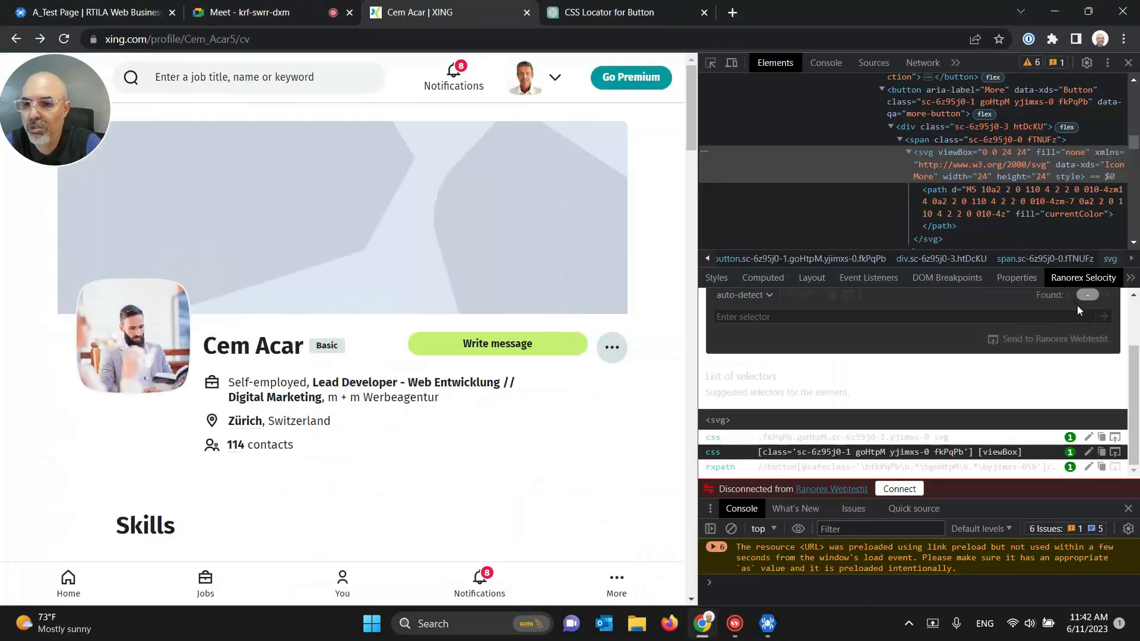
pyautogui.click(1003, 452)
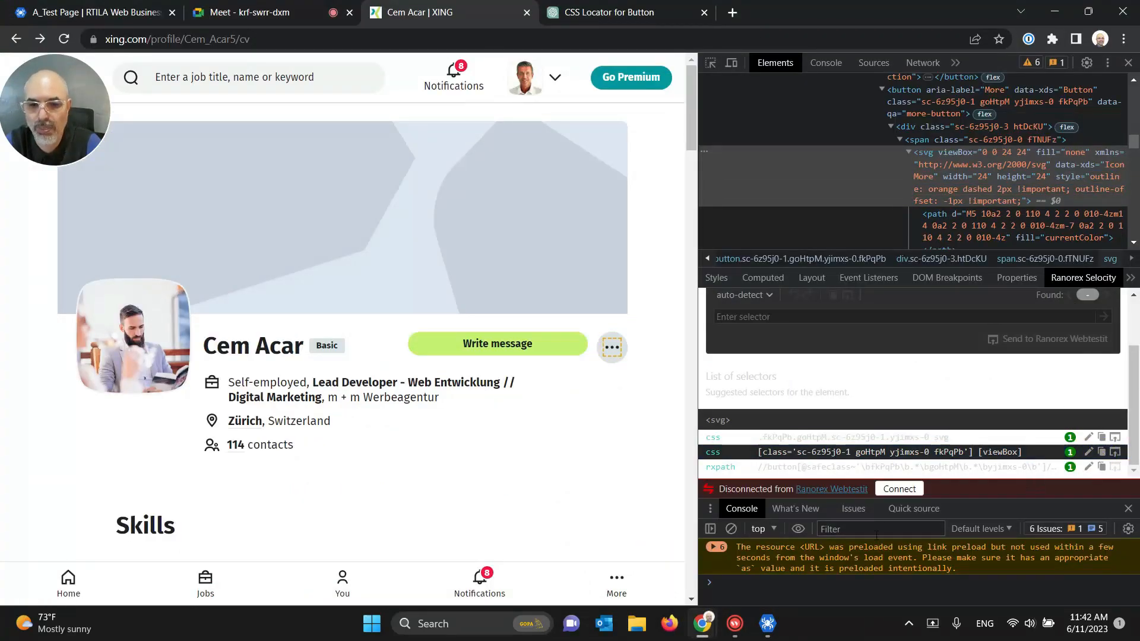
pyautogui.click(767, 623)
pyautogui.tripleClick(898, 389)
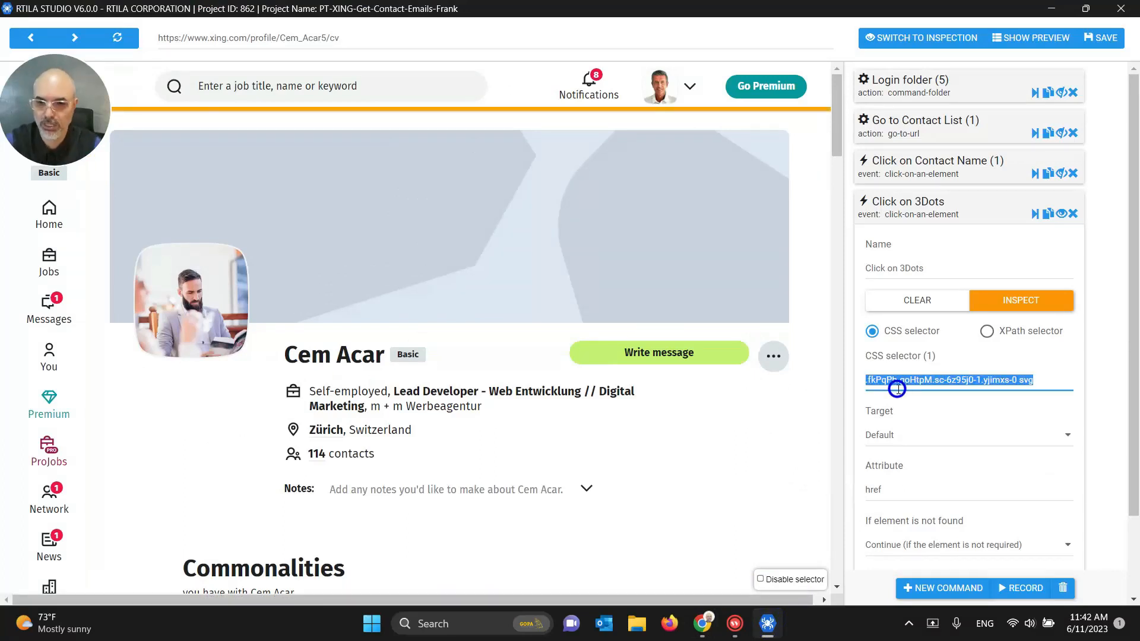
pyautogui.press('BackSpace')
pyautogui.write("[class='sc-6z95j0-1 goHtpM yjimxs-0 fkPqPb'] [viewBox]")
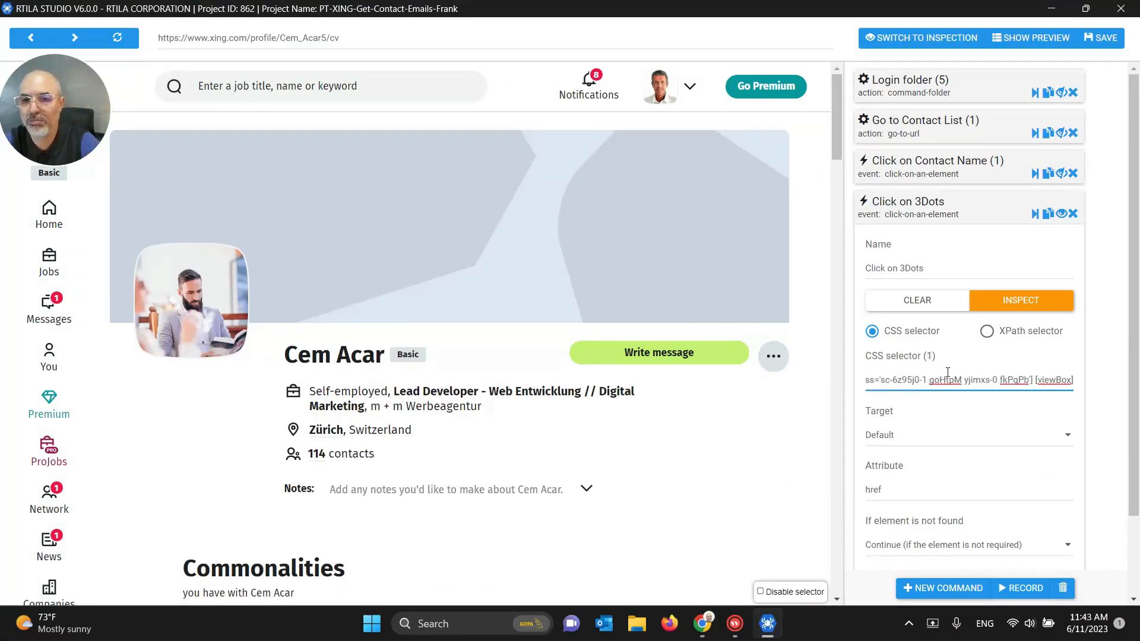
pyautogui.click(1034, 214)
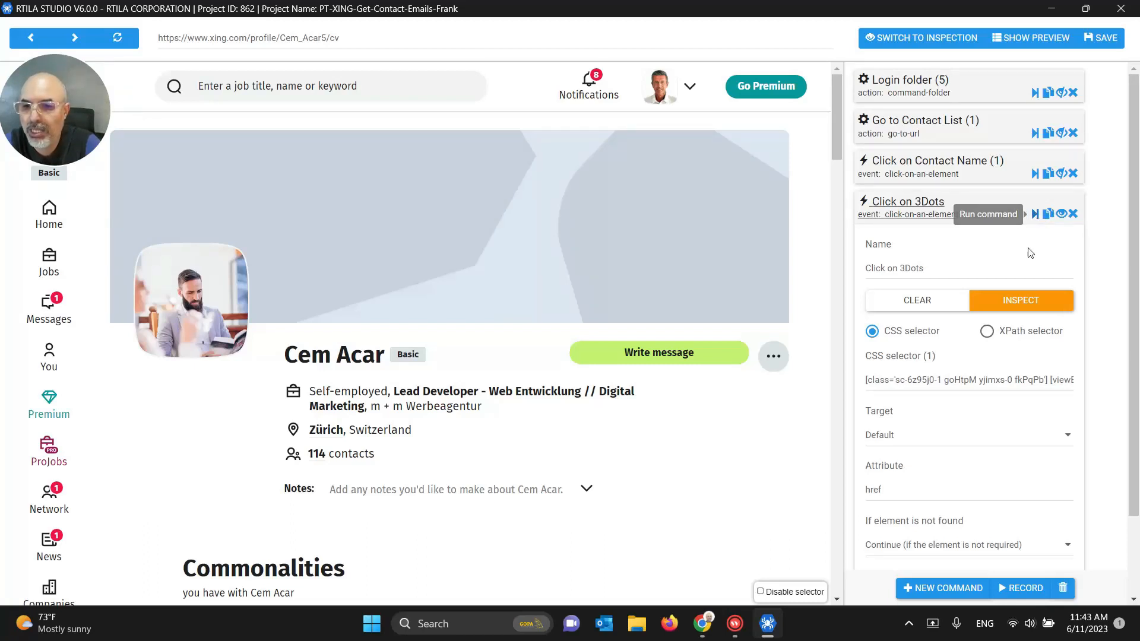
# Step: Trim the selector down to [viewBox], now matching 44 elements
pyautogui.click(1020, 381)
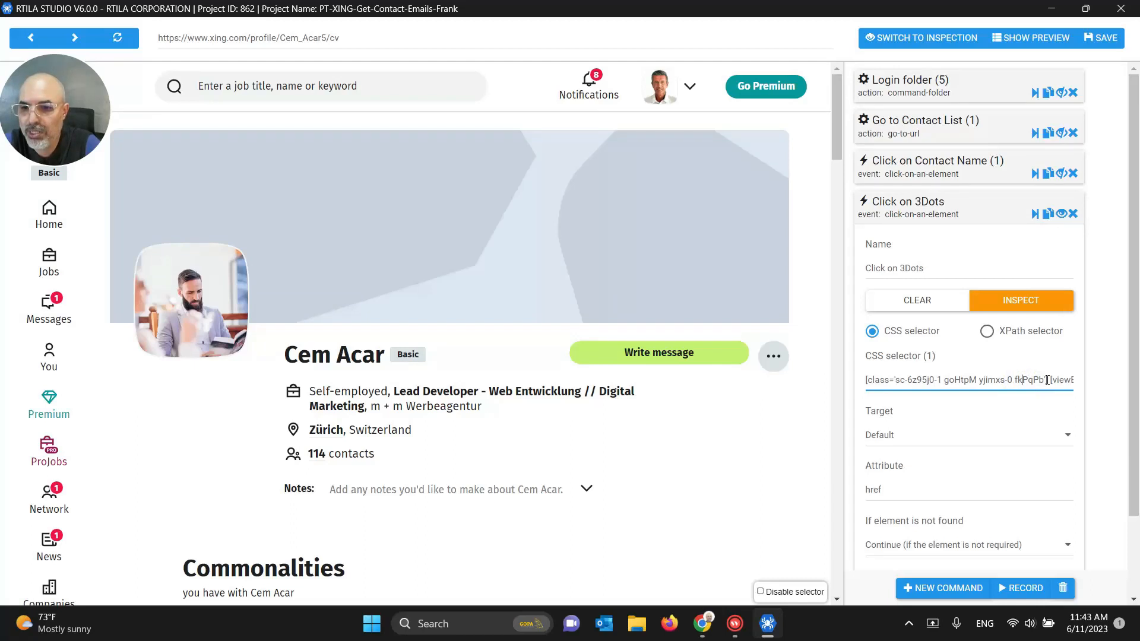
pyautogui.moveTo(1031, 380); pyautogui.dragTo(785, 378)
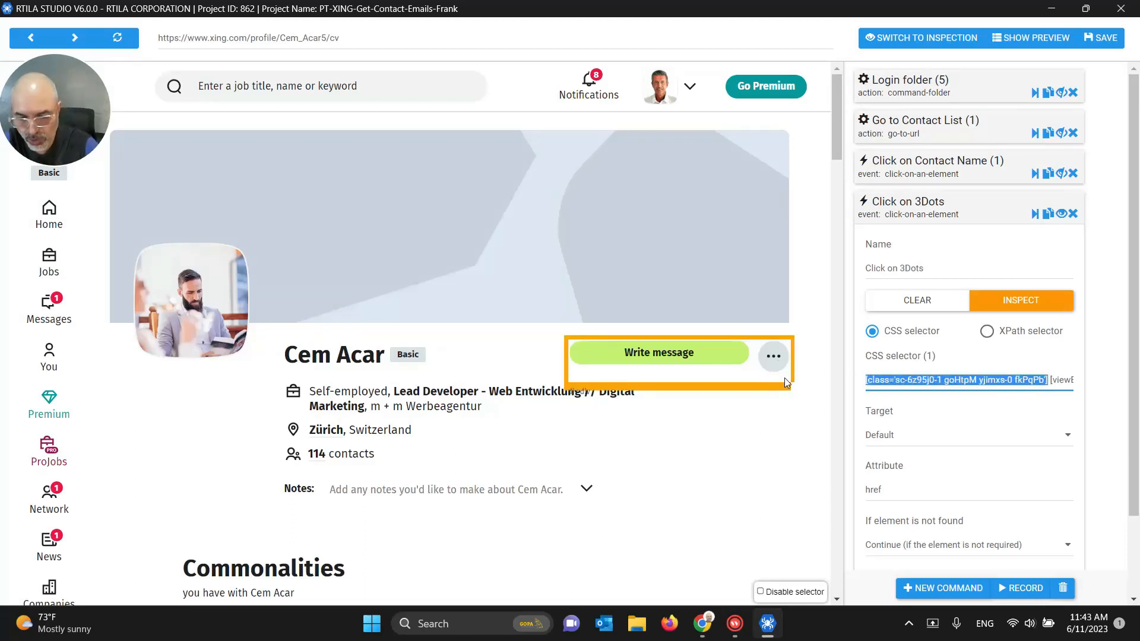
pyautogui.press('BackSpace')
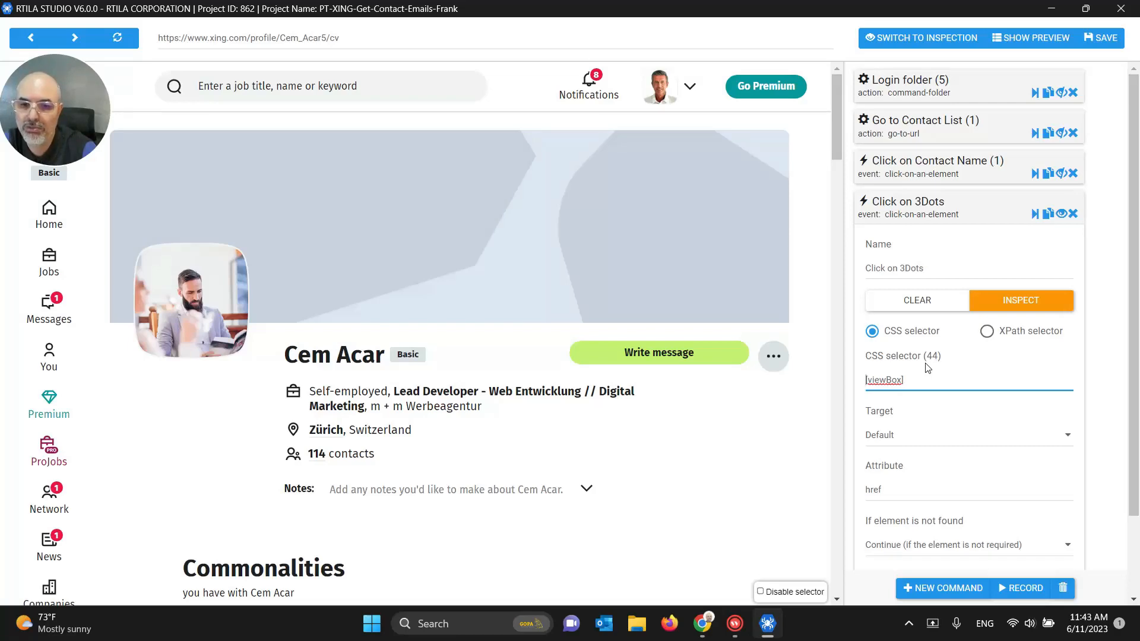
pyautogui.click(702, 623)
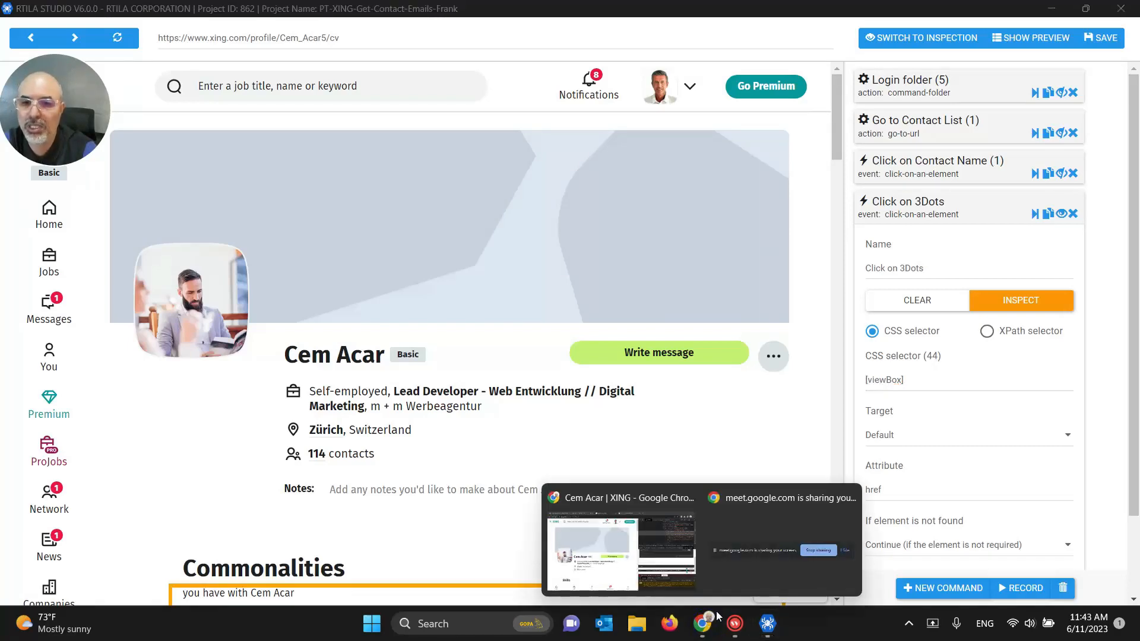
pyautogui.click(644, 562)
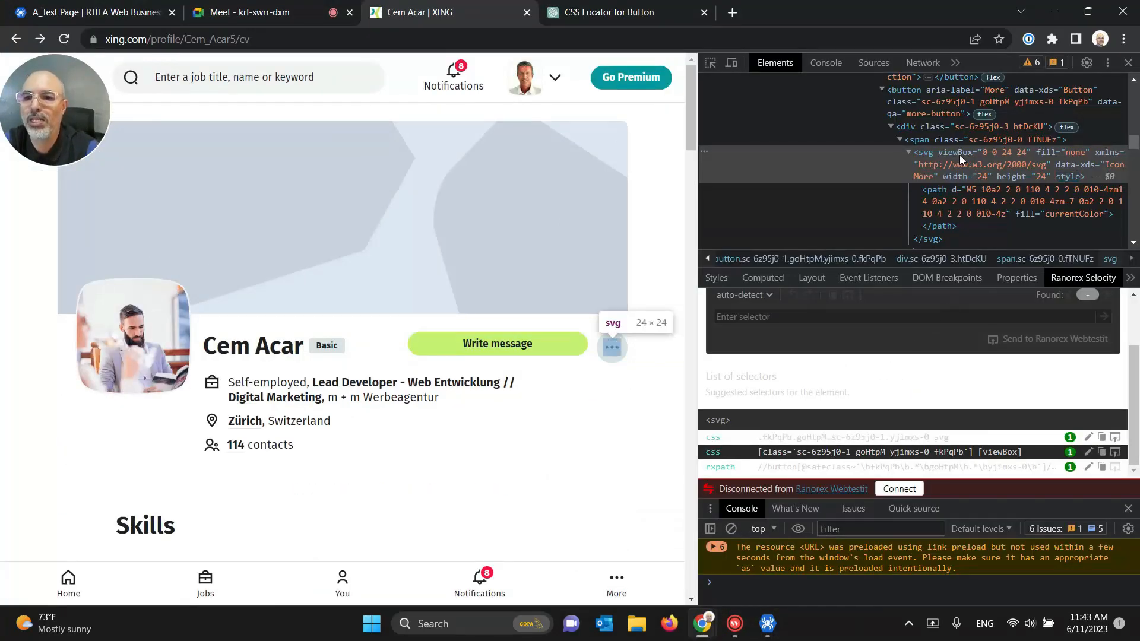
# Step: Select the span wrapping the three-dots icon and copy its CSS selector from Selocity
pyautogui.click(952, 141)
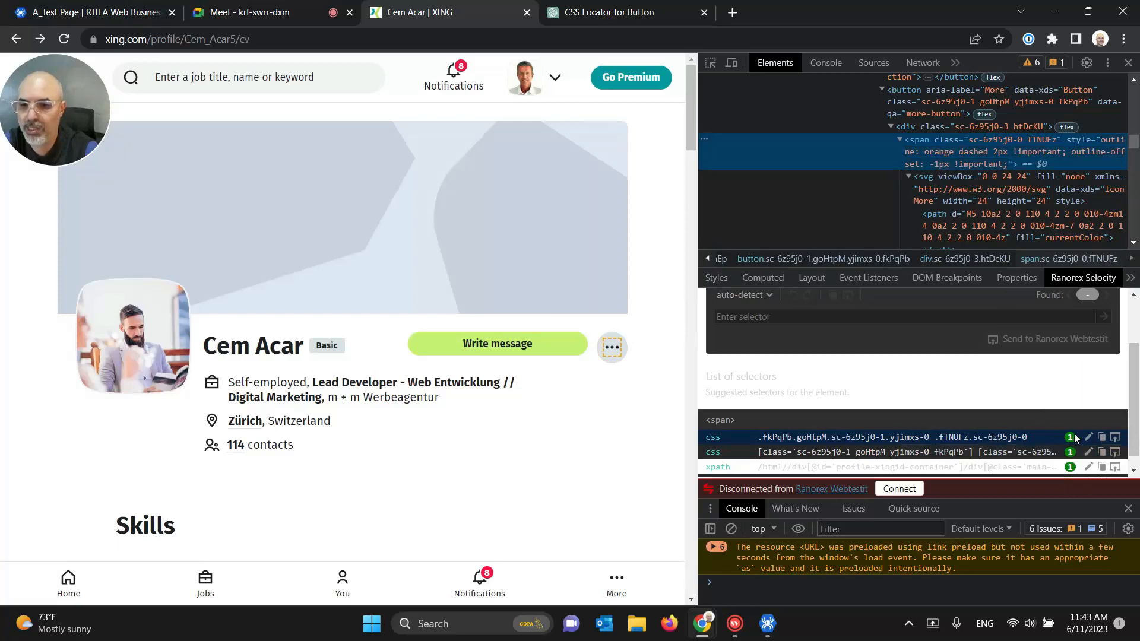
pyautogui.click(1099, 439)
pyautogui.click(767, 623)
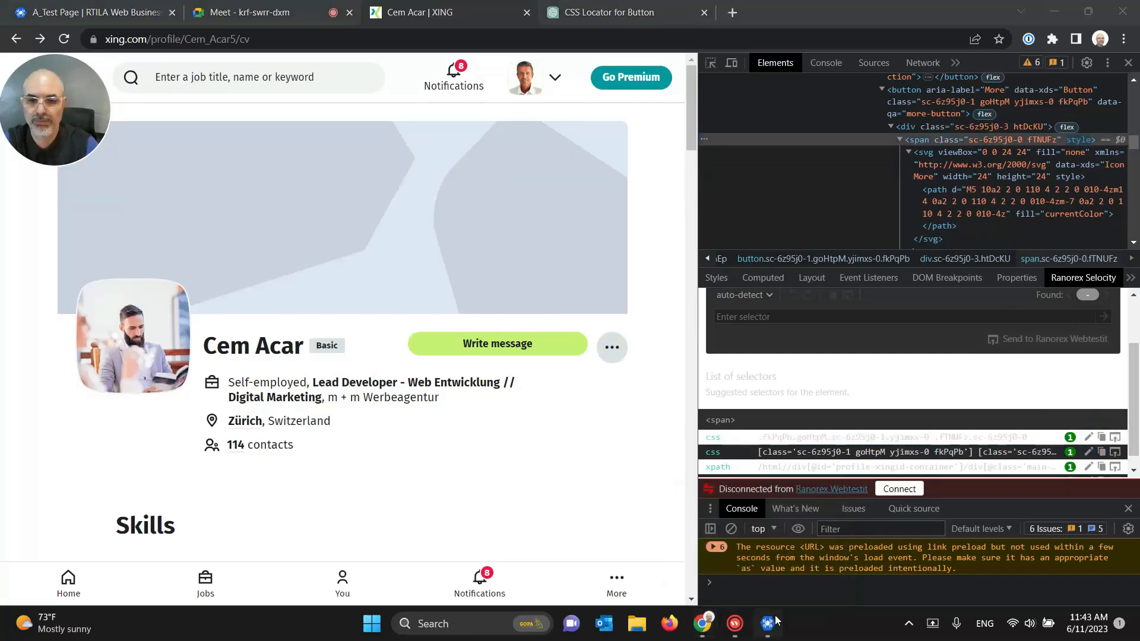
# Step: Replace [viewBox] with the span's selector, test-run Click on 3Dots, and collapse it
pyautogui.tripleClick(895, 380)
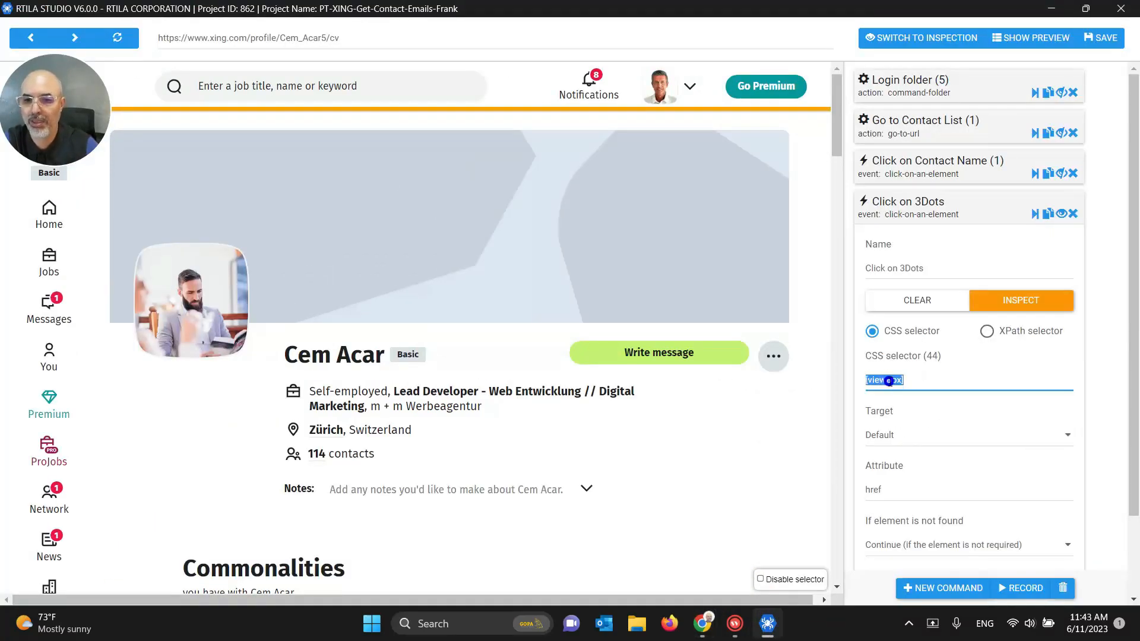
pyautogui.hotkey('ctrl', 'v')
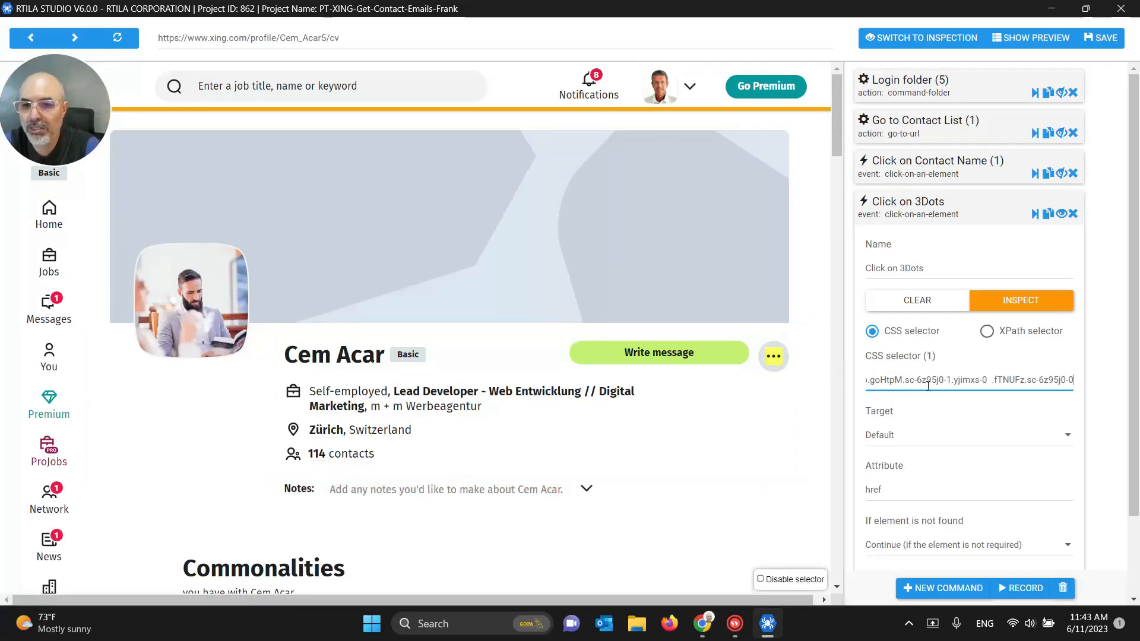
pyautogui.click(1035, 214)
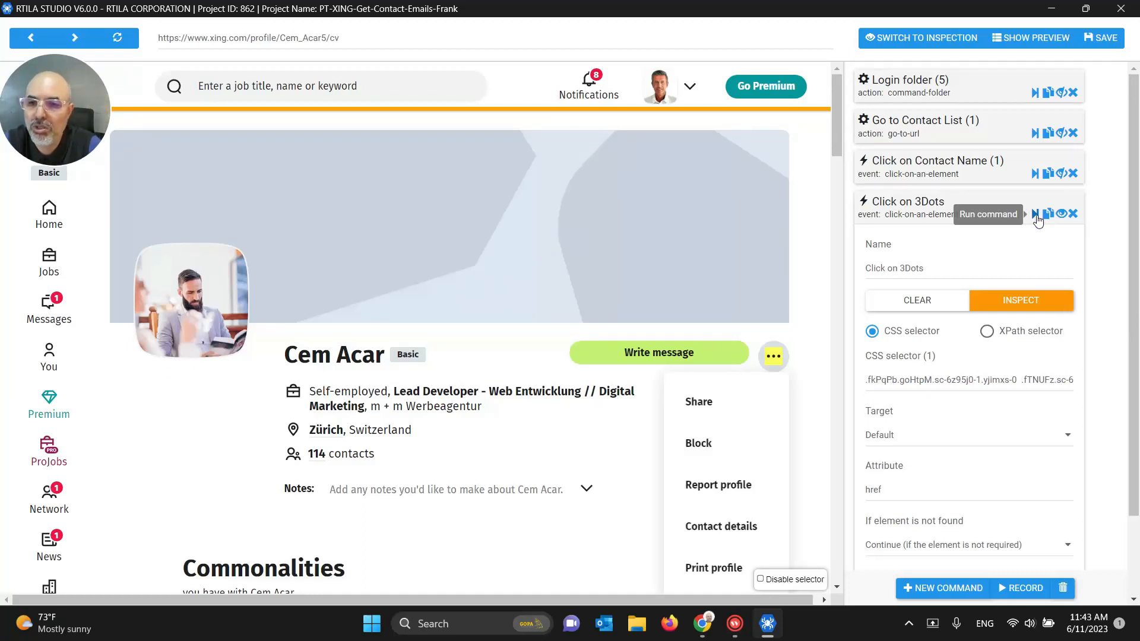
pyautogui.click(921, 212)
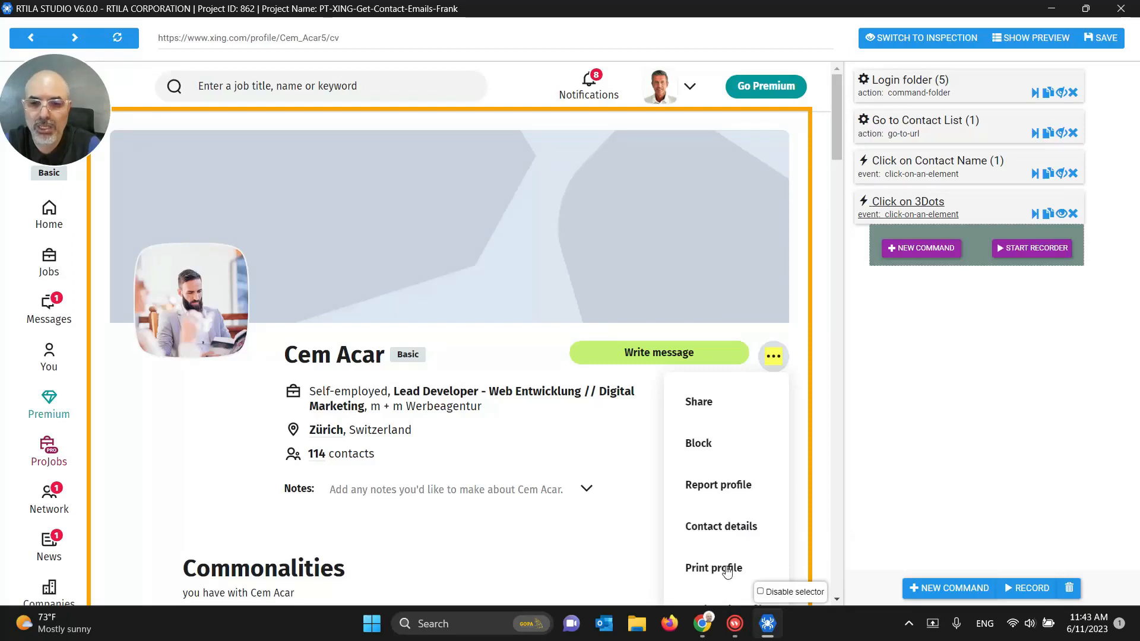
# Step: Add a Click on an element command renamed Click on Contact Details
pyautogui.click(945, 589)
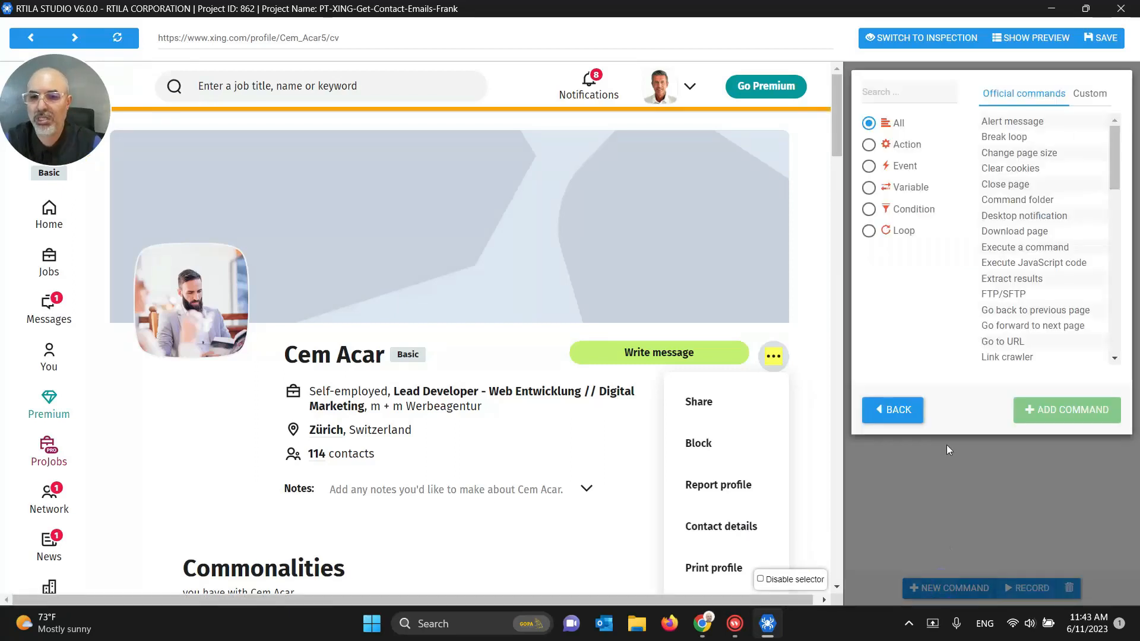
pyautogui.click(882, 89)
pyautogui.write('cli')
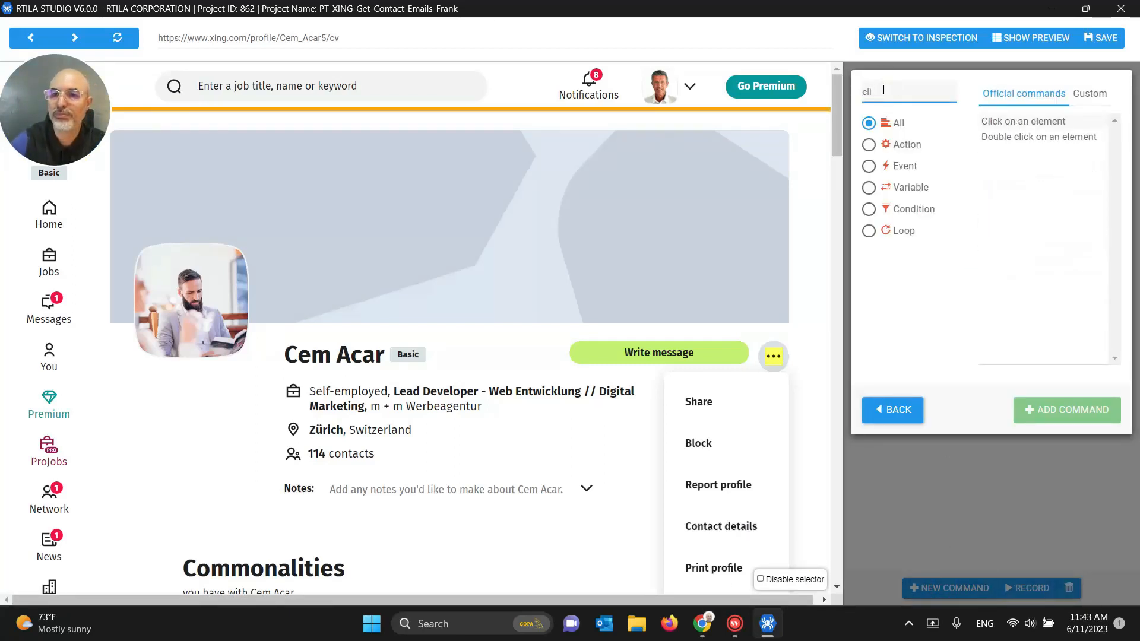
pyautogui.click(1044, 122)
pyautogui.click(1053, 410)
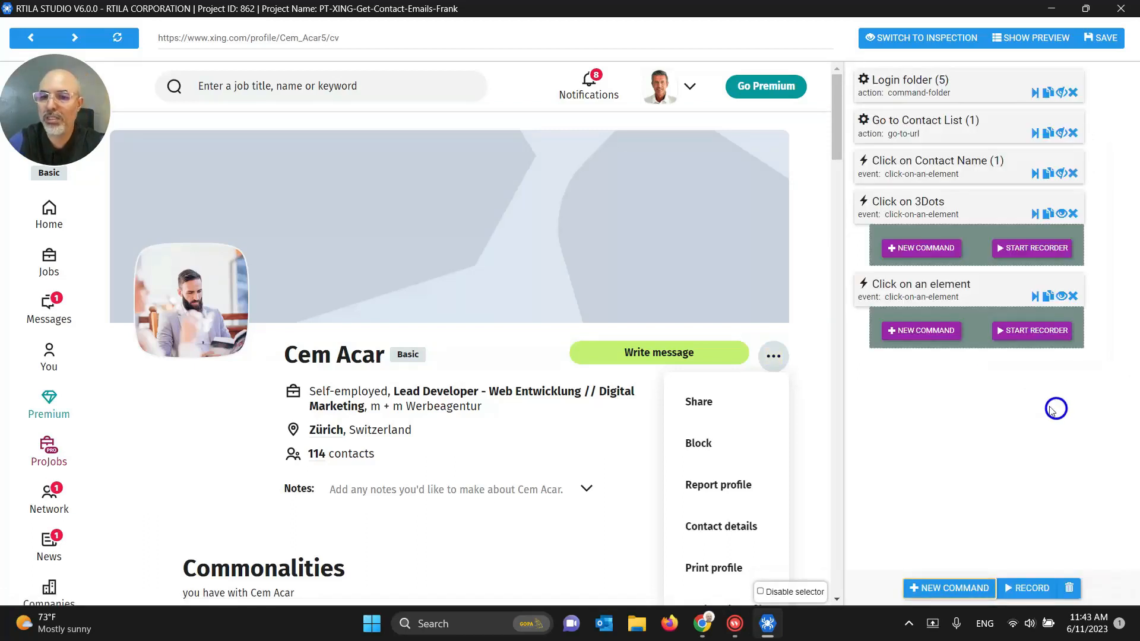
pyautogui.click(937, 292)
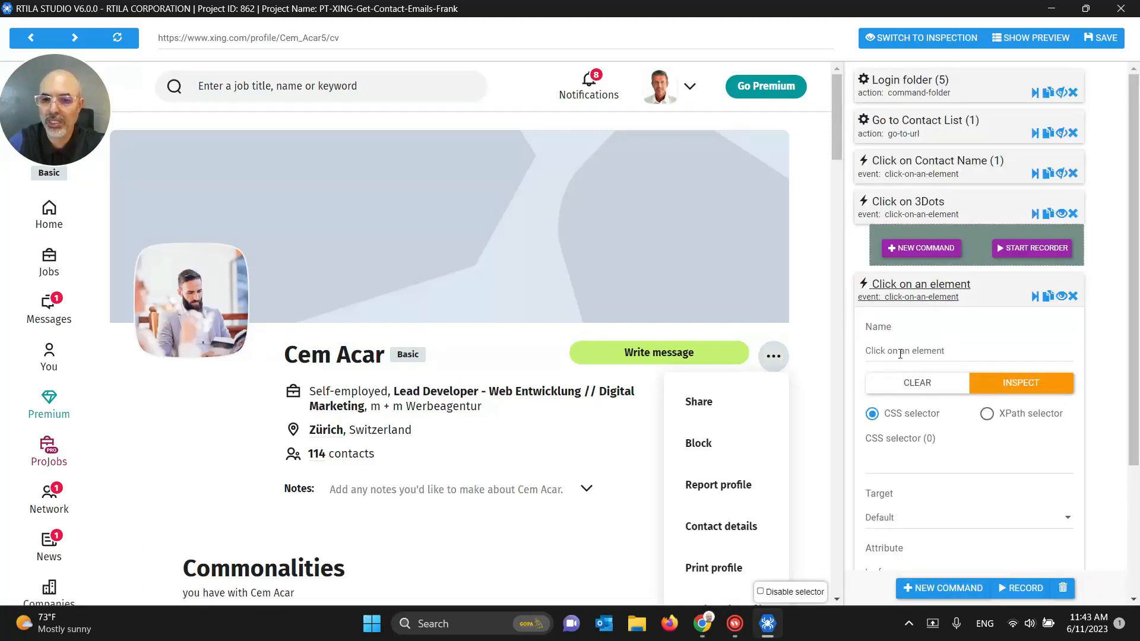
pyautogui.moveTo(899, 352); pyautogui.dragTo(1038, 356)
pyautogui.write('Contact Details')
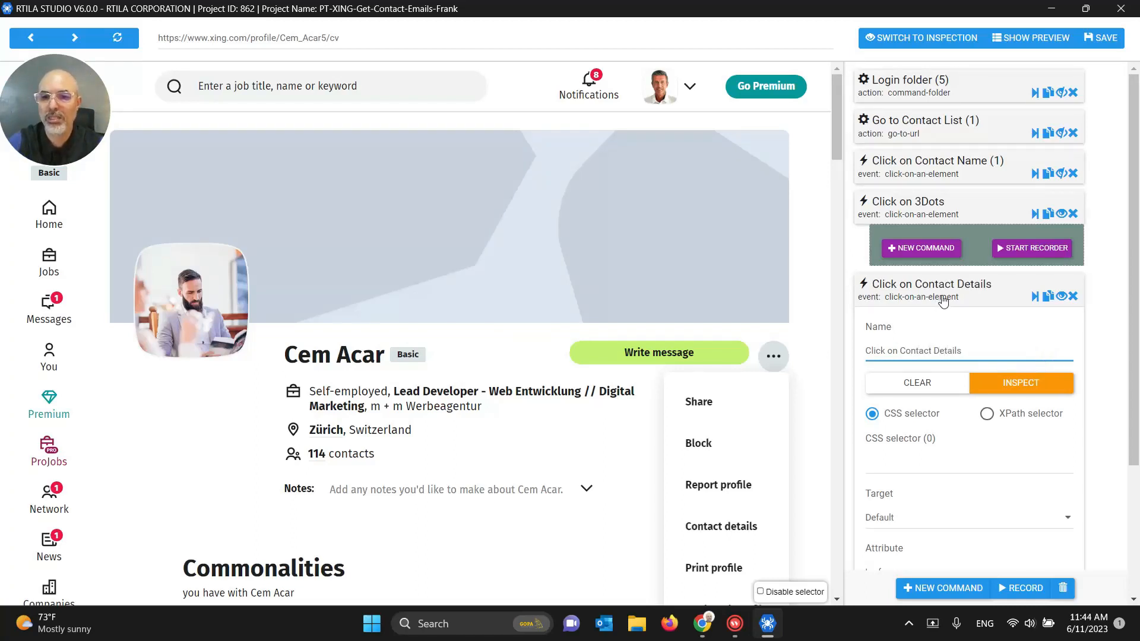
pyautogui.moveTo(696, 625)
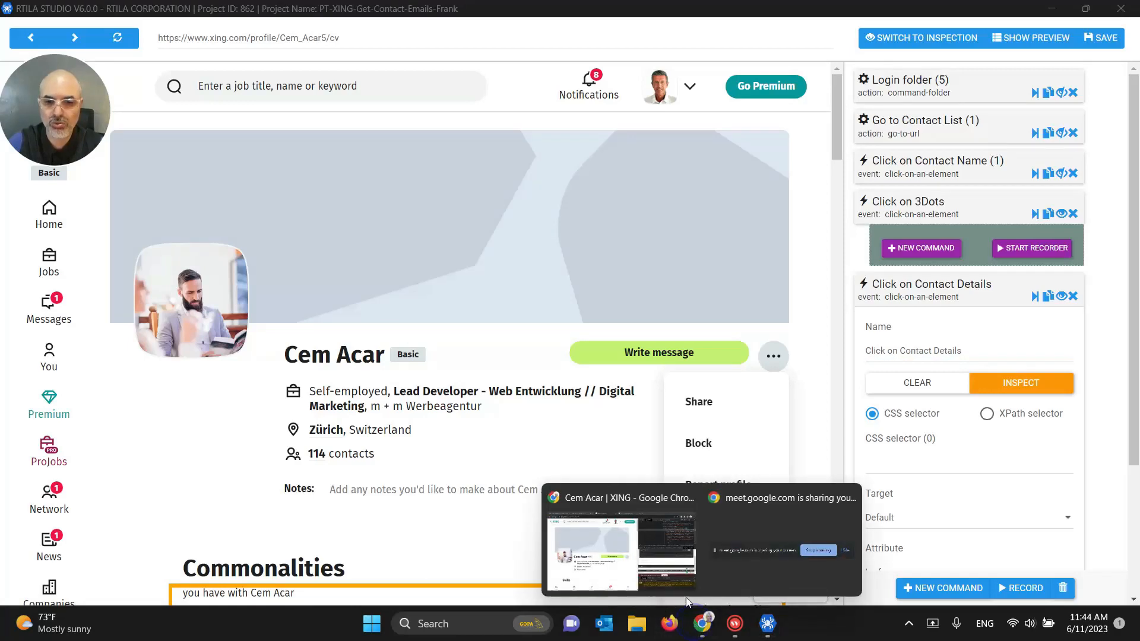
pyautogui.click(682, 582)
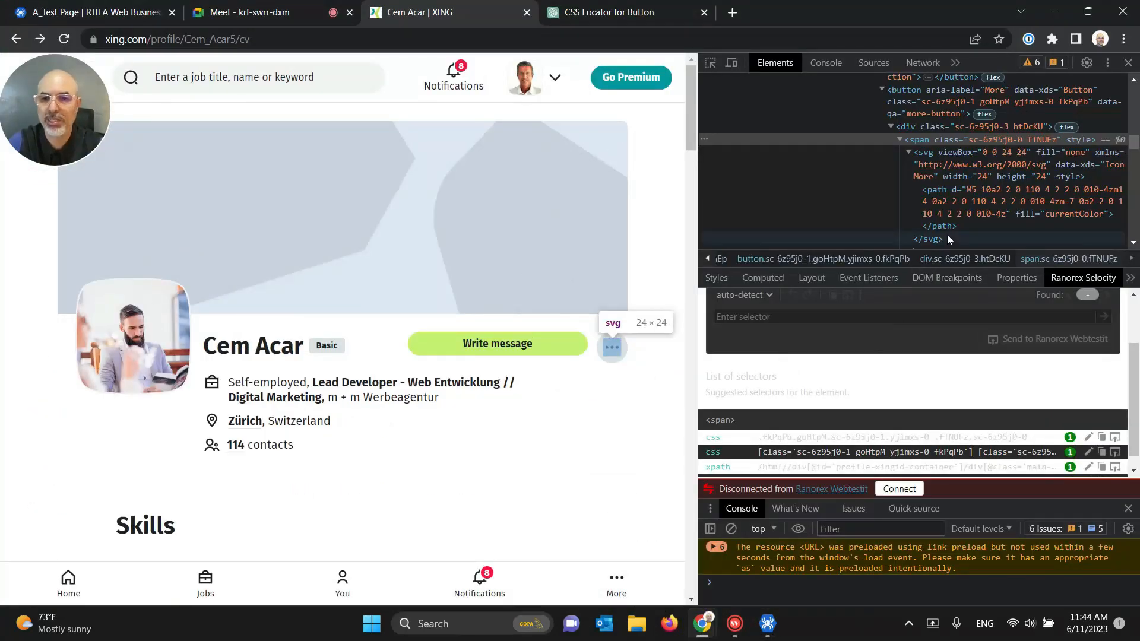
# Step: Copy the Contact details menu entry's selector li:nth-of-type(4) .lnWRJn.ngcj6c-5 from Selocity
pyautogui.click(609, 349)
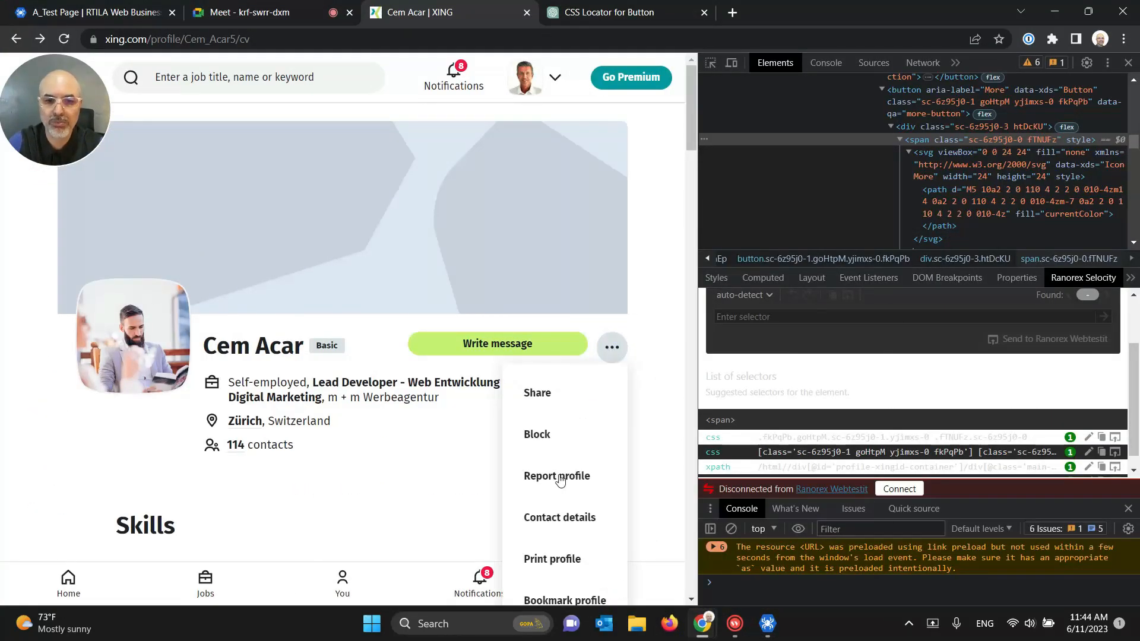
pyautogui.rightClick(559, 519)
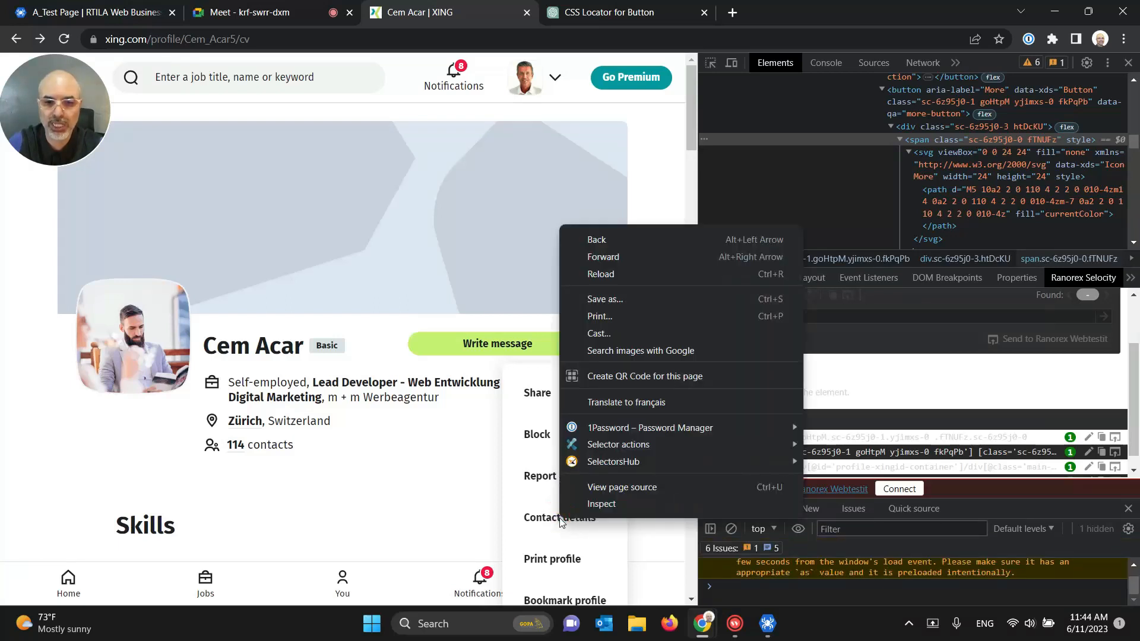
pyautogui.click(587, 505)
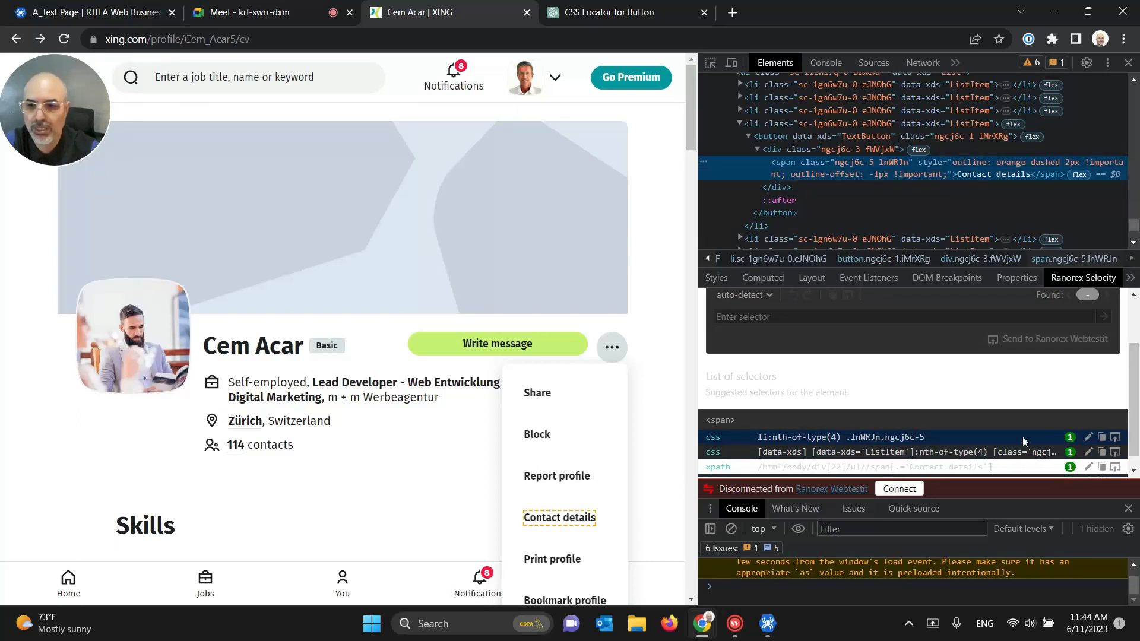
pyautogui.click(1101, 438)
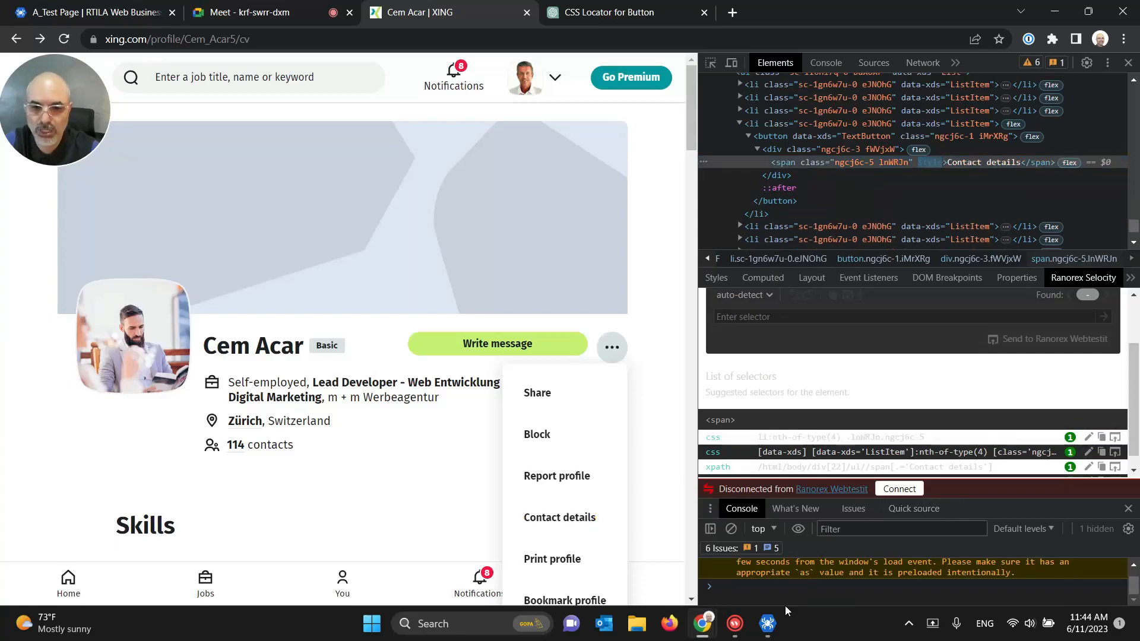
pyautogui.click(767, 623)
# Step: Paste selector li:nth-of-type(4) .lnWRJn.ngcj6c-5 into Click on Contact Details and test-run it
pyautogui.click(890, 470)
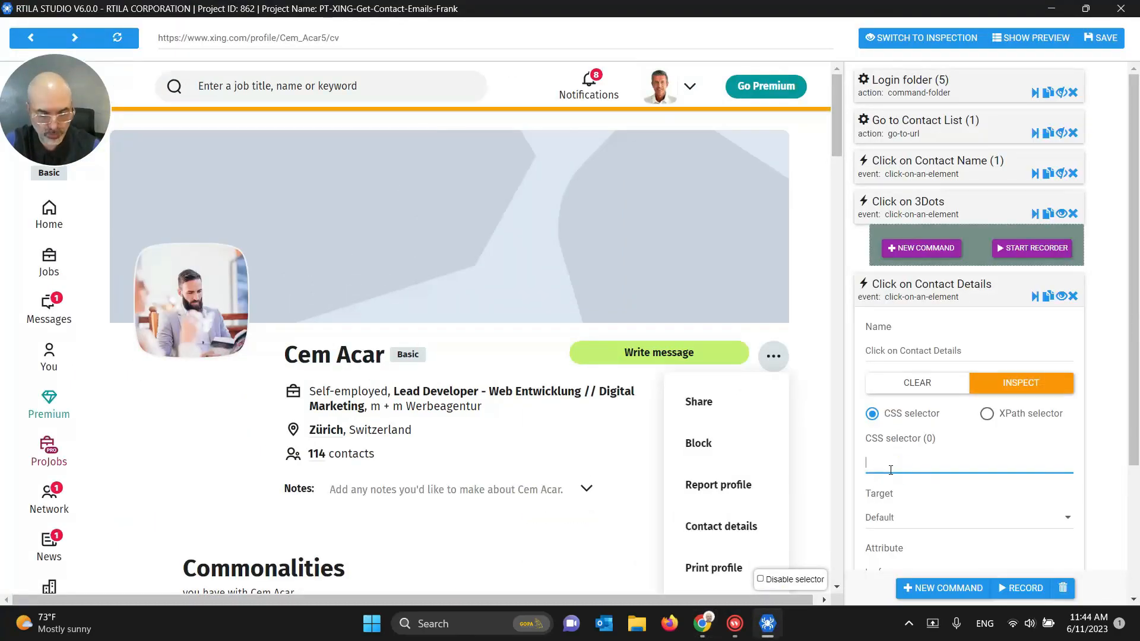
pyautogui.hotkey('ctrl', 'v')
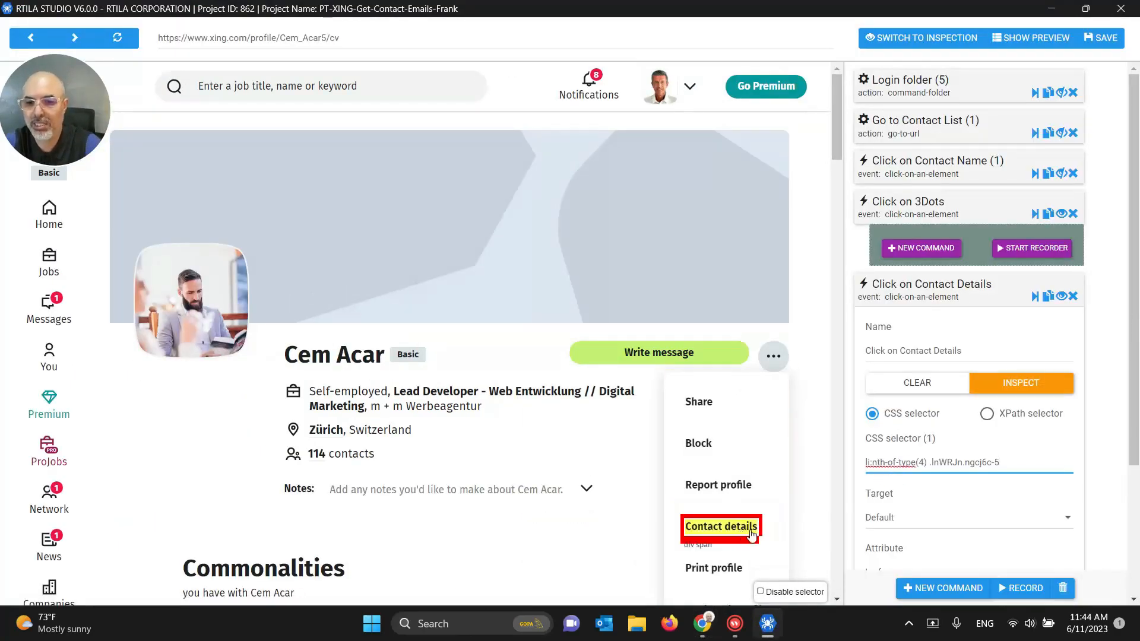
pyautogui.click(1035, 302)
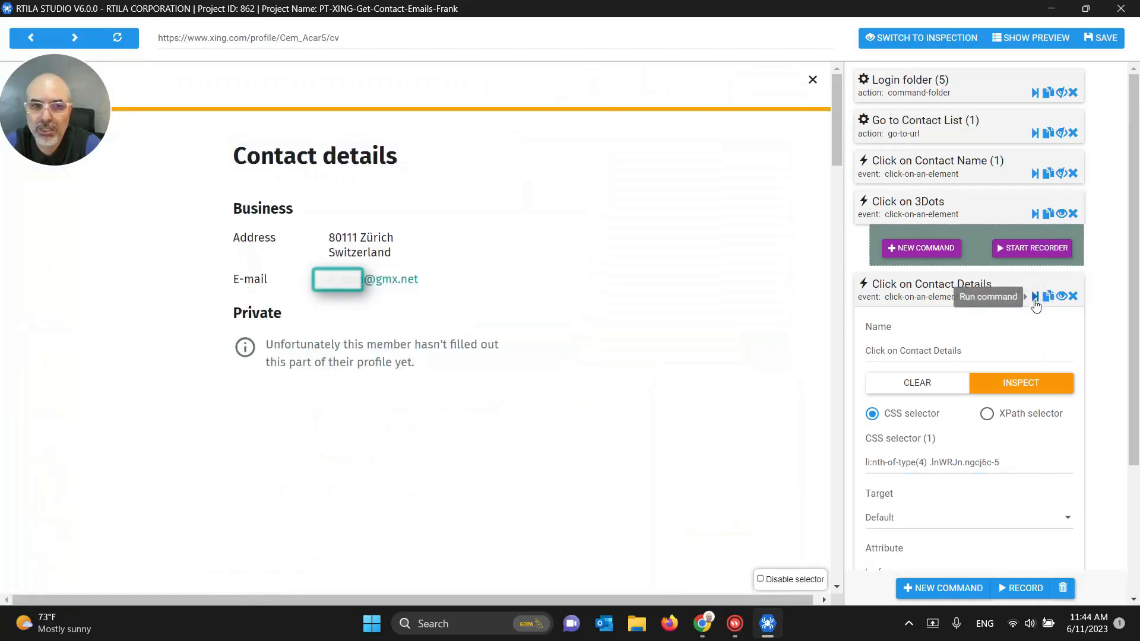
# Step: Save the project and collapse the Click on Contact Details card
pyautogui.click(1102, 38)
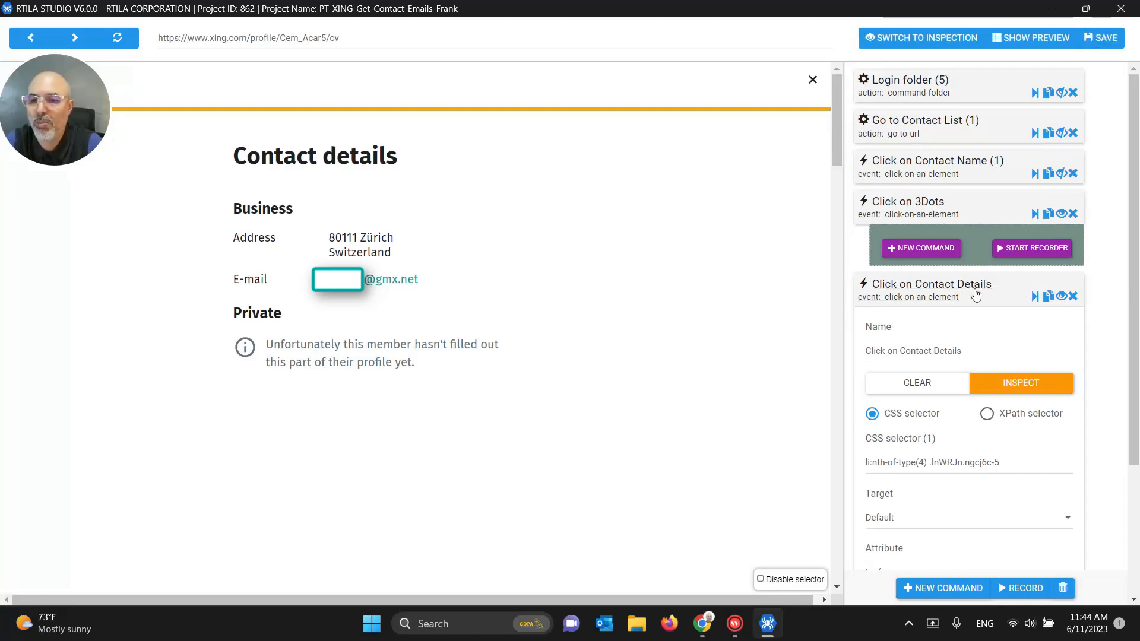
pyautogui.click(927, 295)
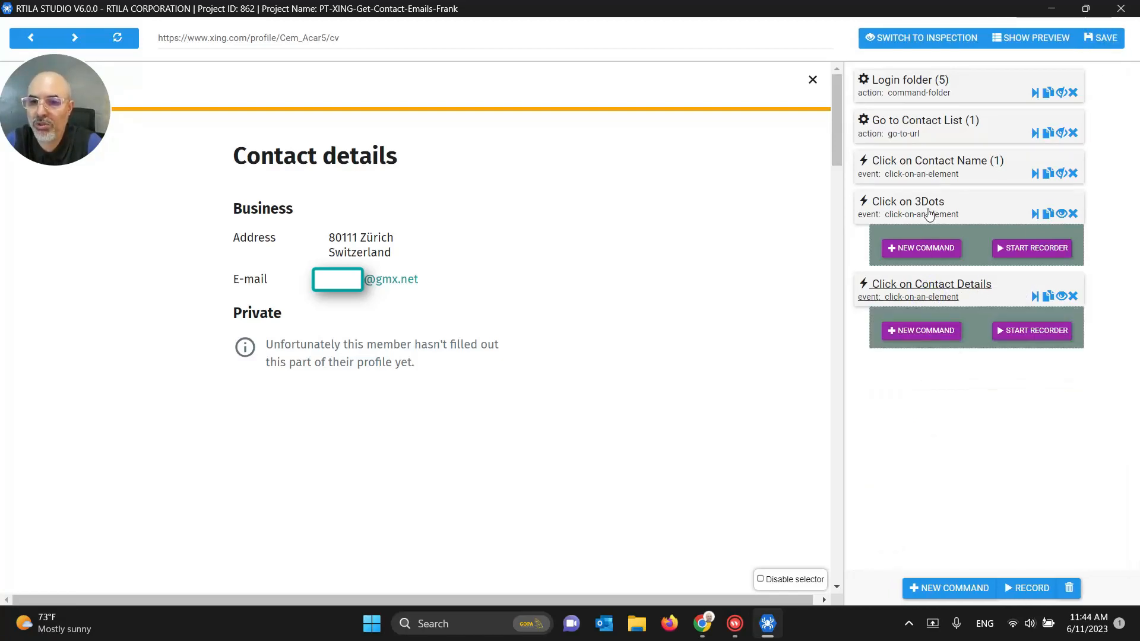
pyautogui.click(927, 248)
# Step: Add a Wait time command under Click on 3Dots, then collapse Click on 3Dots
pyautogui.click(899, 92)
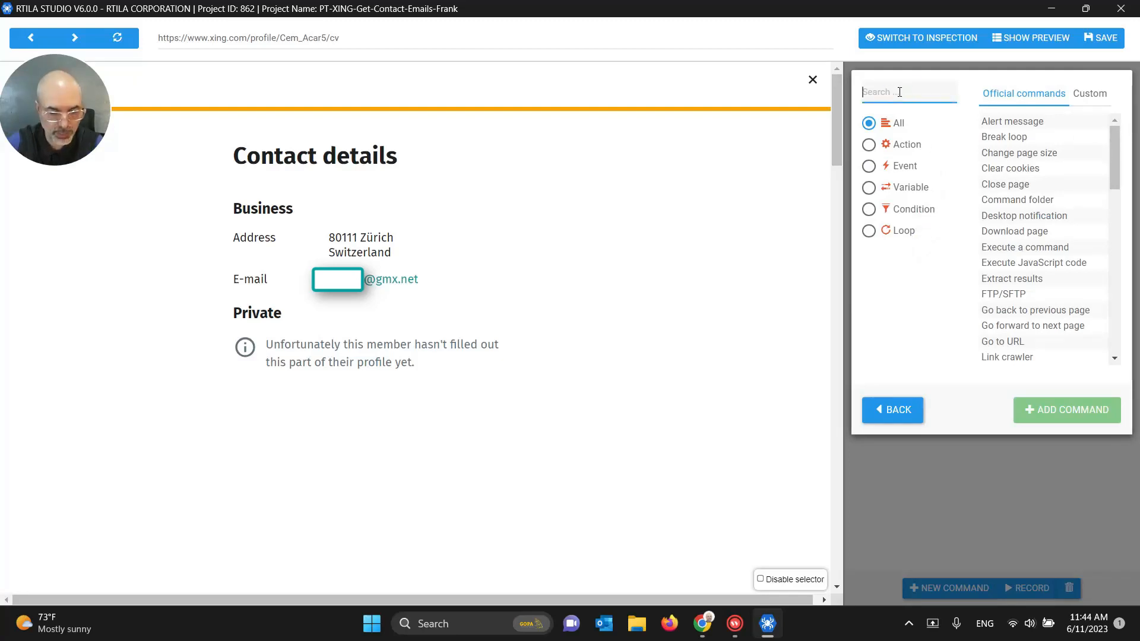
pyautogui.write('wait')
pyautogui.click(1001, 136)
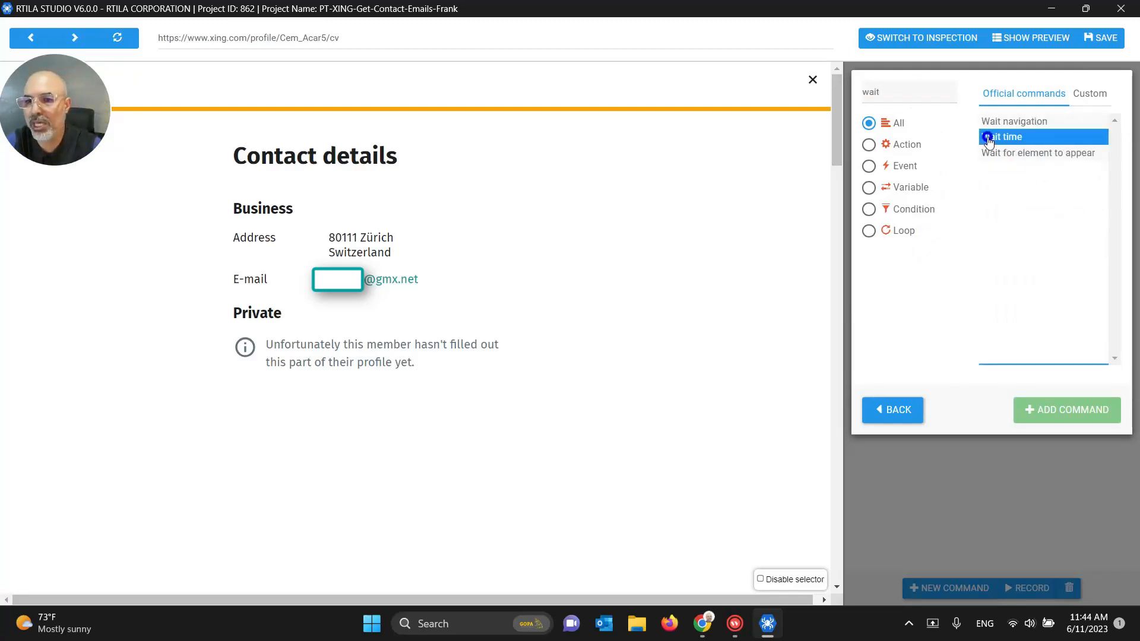
pyautogui.click(1066, 410)
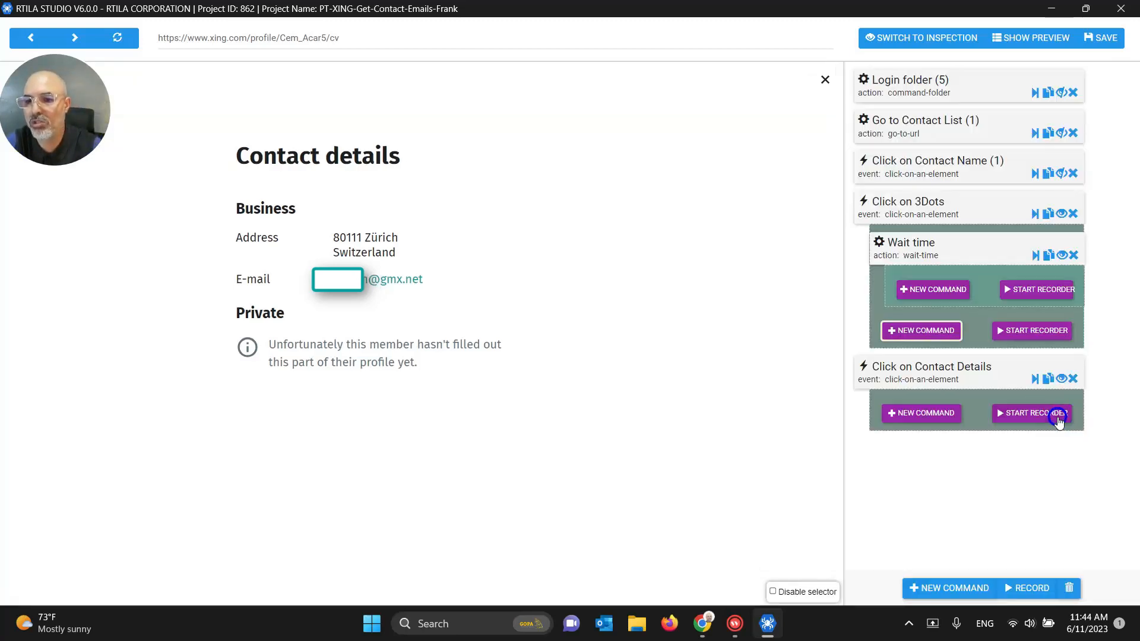
pyautogui.click(916, 254)
pyautogui.doubleClick(890, 365)
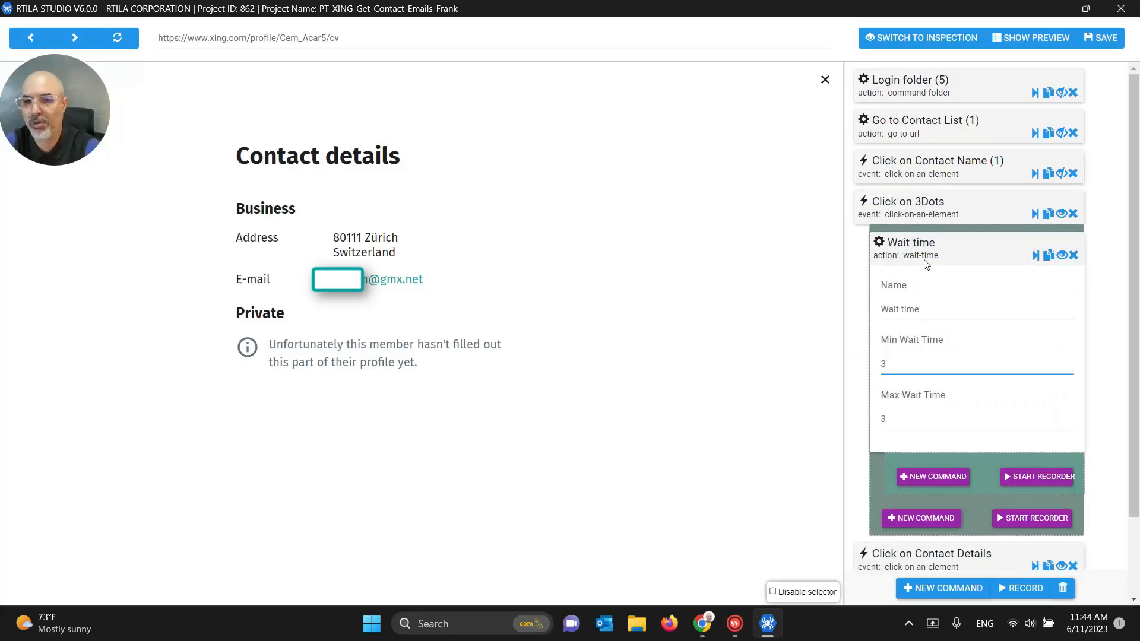
pyautogui.click(923, 255)
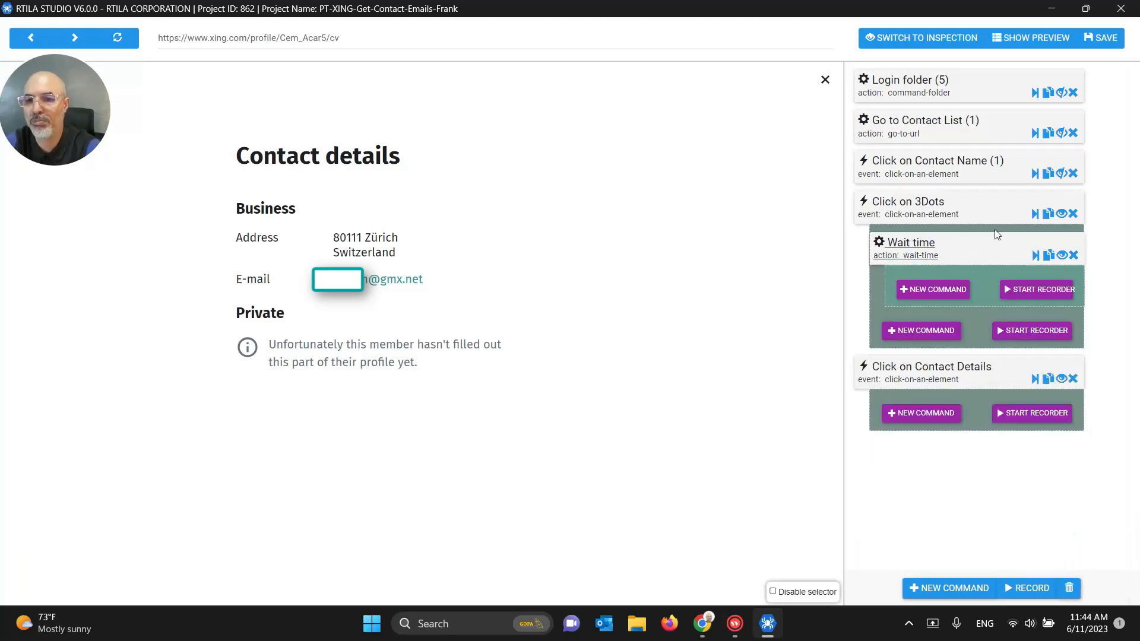
pyautogui.click(1061, 214)
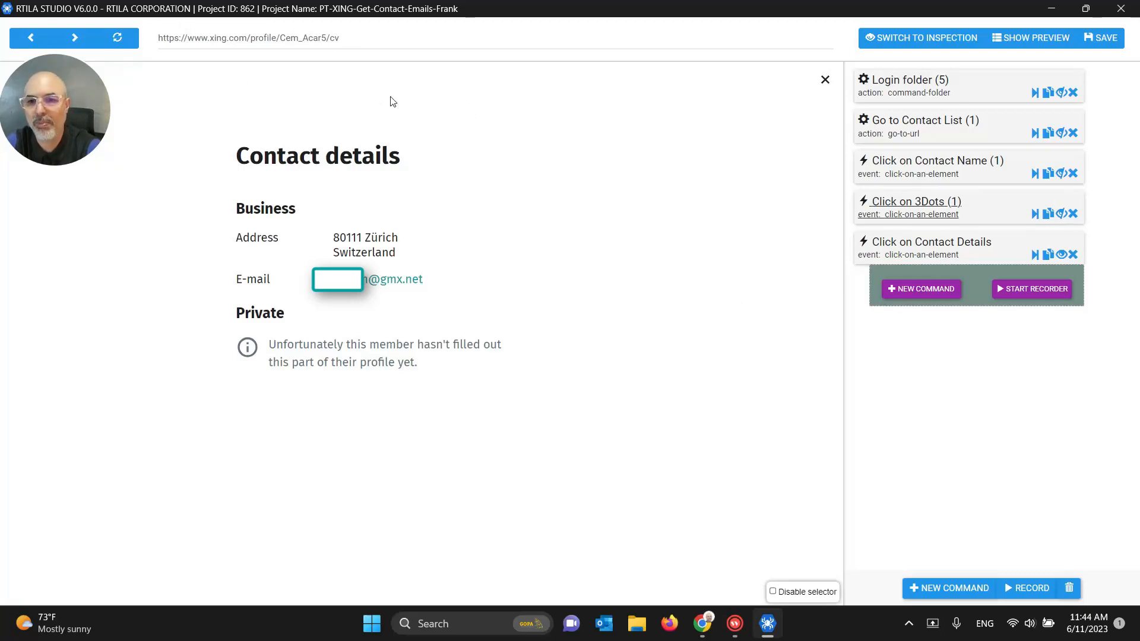
# Step: Add a Wait navigation command inside Click on Contact Details and collapse it
pyautogui.click(922, 288)
pyautogui.click(895, 92)
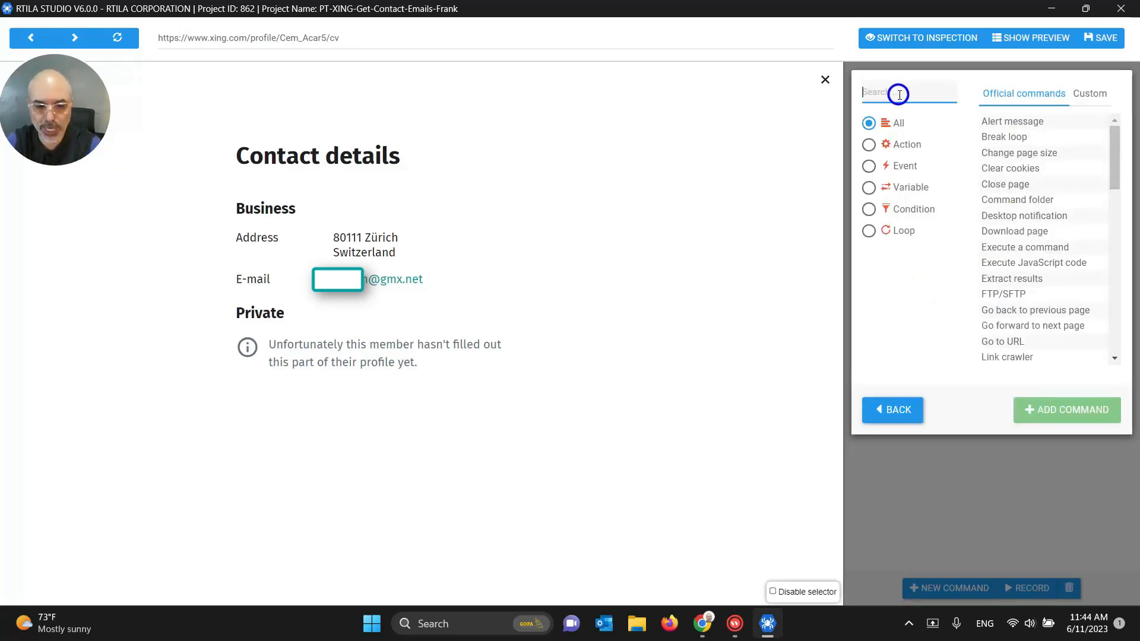
pyautogui.write('wait')
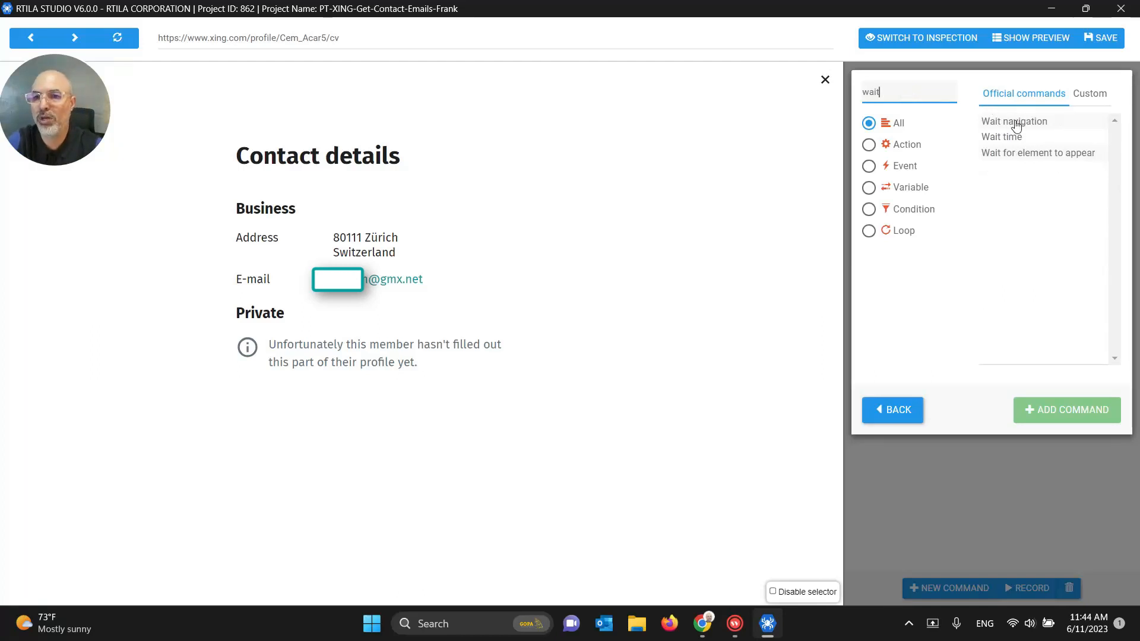
pyautogui.doubleClick(1009, 121)
pyautogui.click(934, 293)
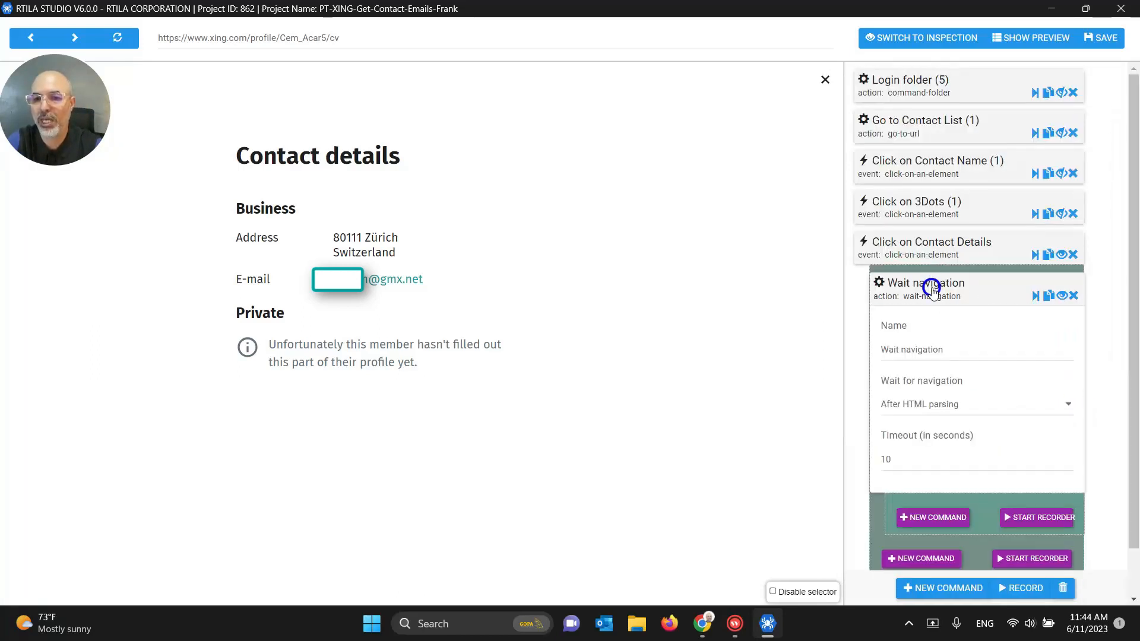
pyautogui.click(926, 289)
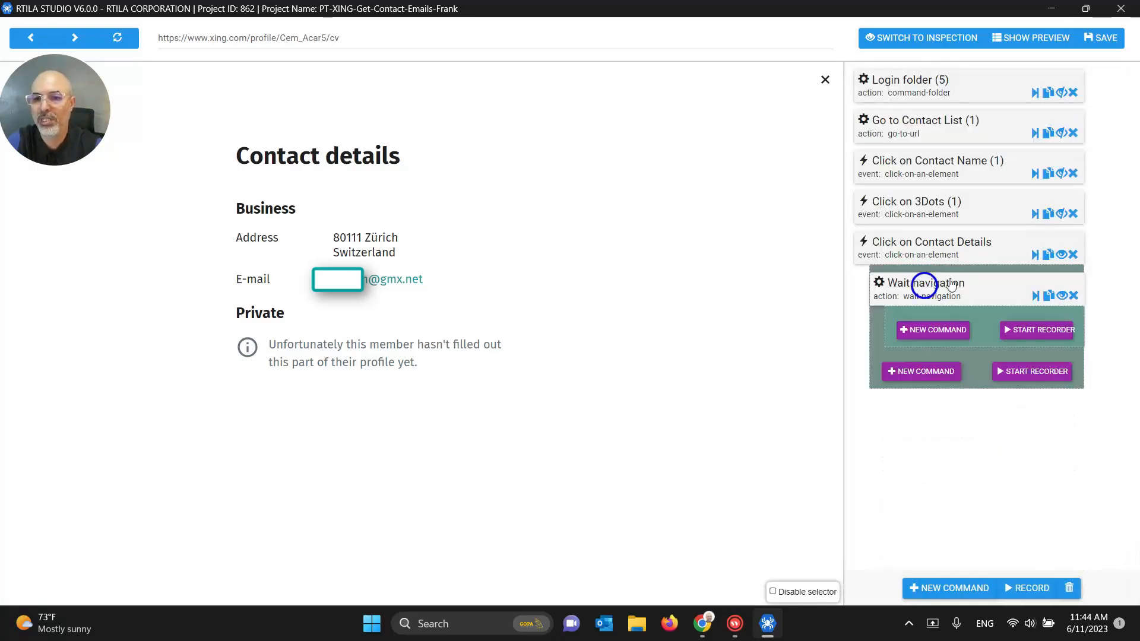
pyautogui.click(1061, 255)
# Step: Save the automation and switch to inspection mode, which shows no datasets yet
pyautogui.click(1086, 39)
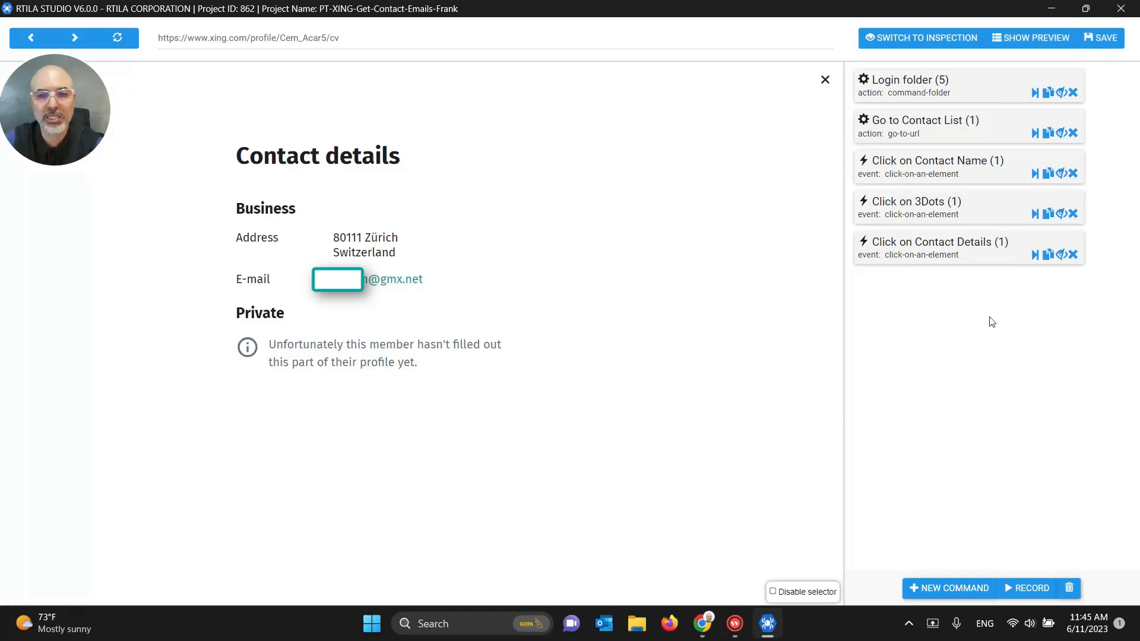
pyautogui.click(914, 43)
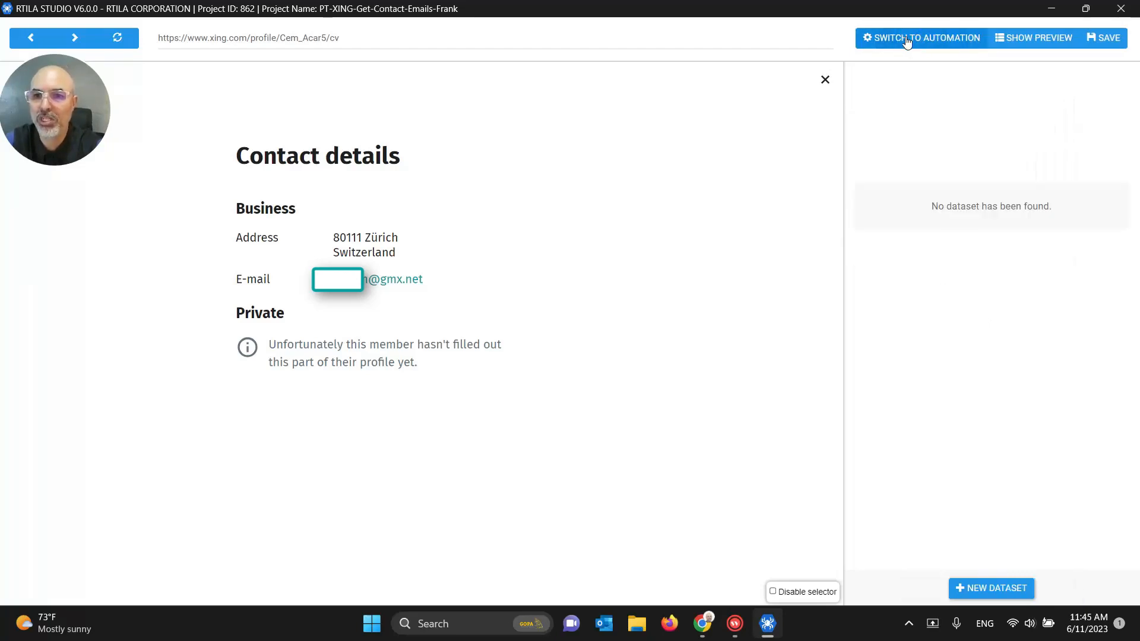
# Step: Create Dataset #1 with a property named Name, save, and show the preview table
pyautogui.click(976, 586)
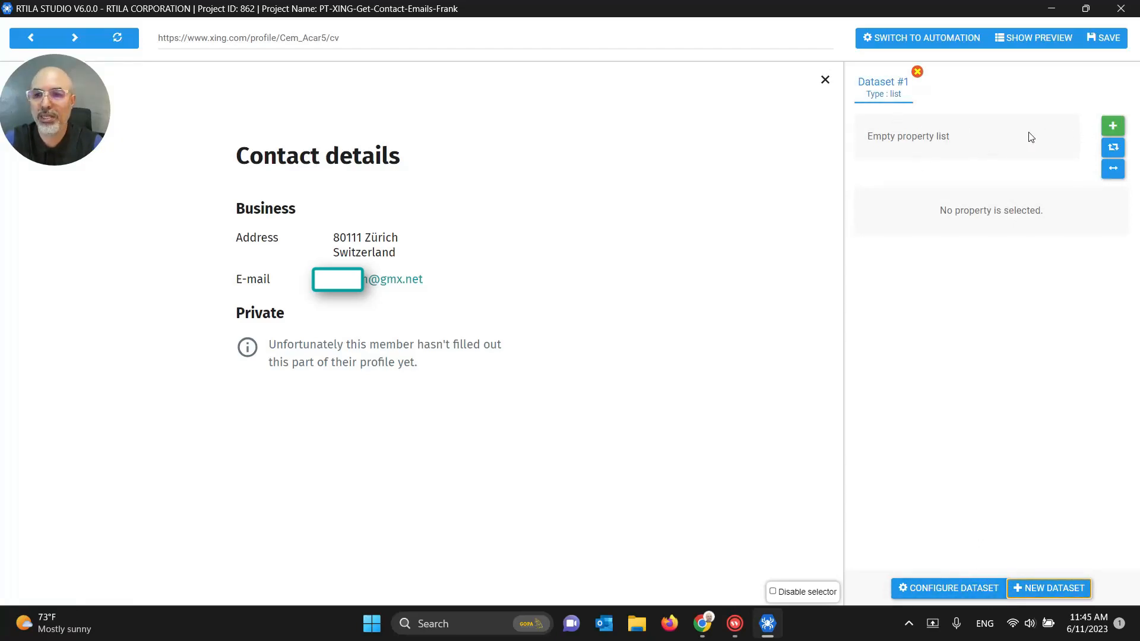
pyautogui.click(1112, 127)
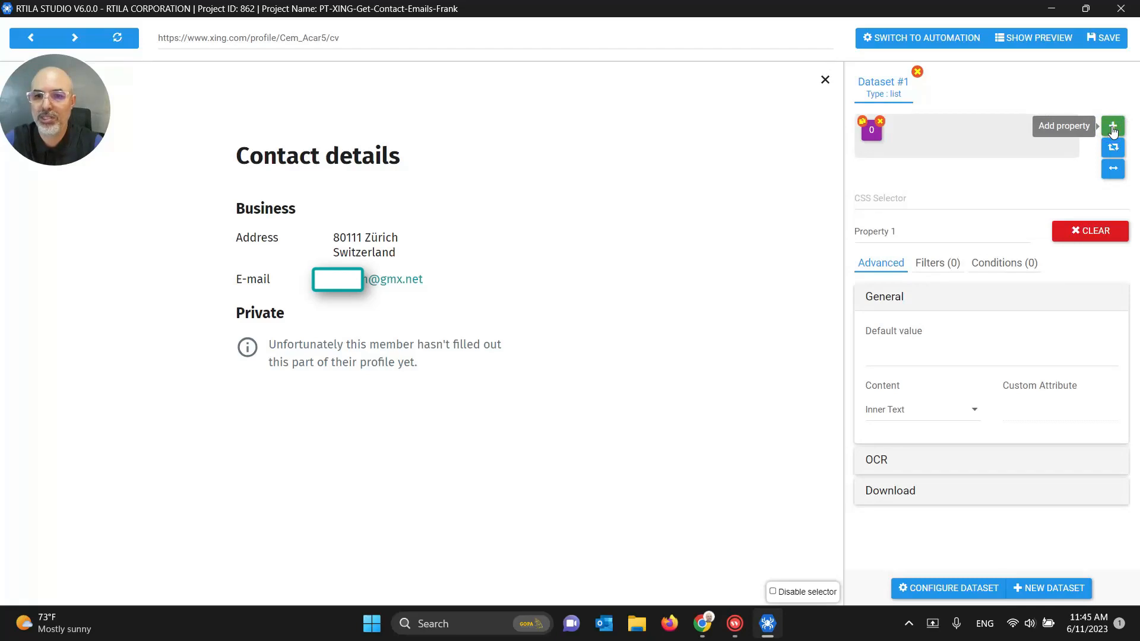
pyautogui.click(885, 243)
pyautogui.write('Name')
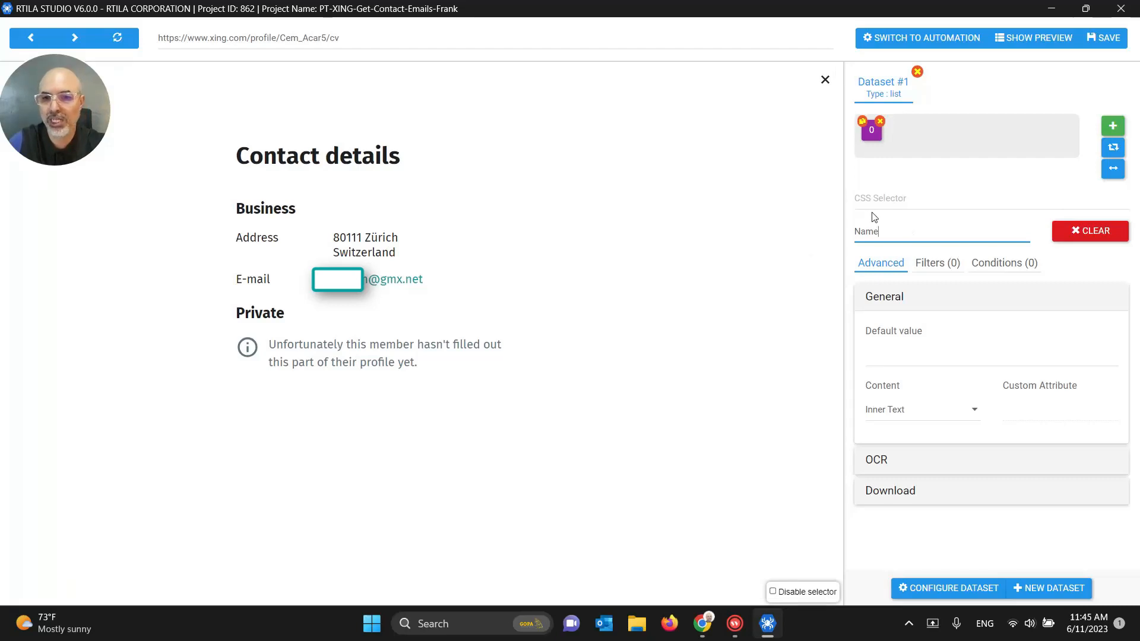
pyautogui.click(1103, 39)
pyautogui.click(1033, 39)
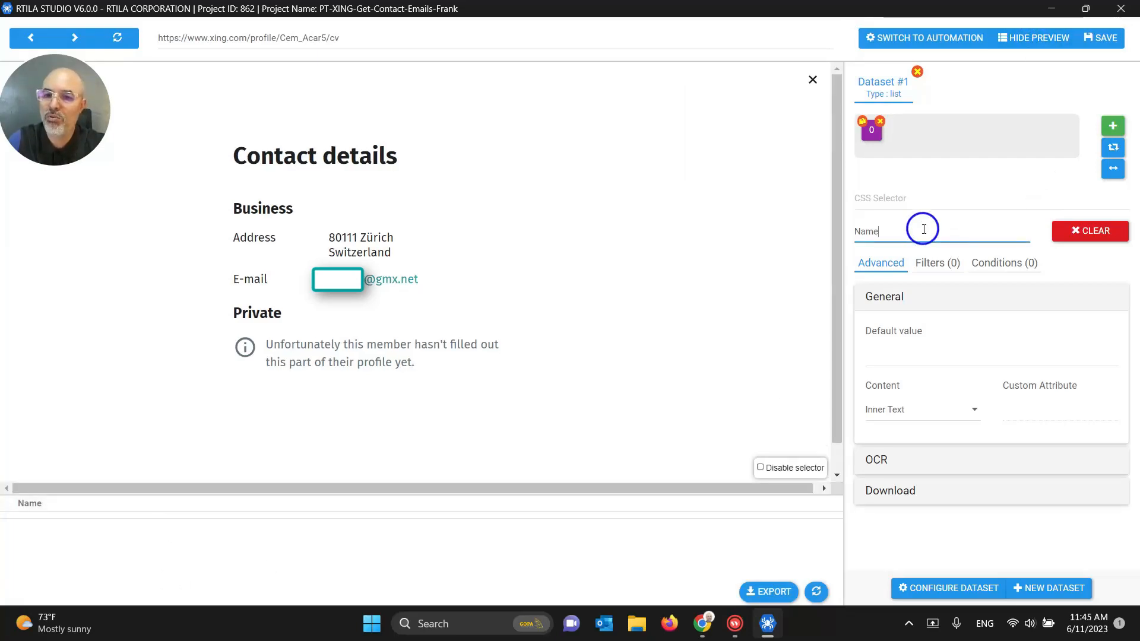
# Step: Add a second property to Dataset #1 named Email
pyautogui.click(1112, 125)
pyautogui.tripleClick(871, 233)
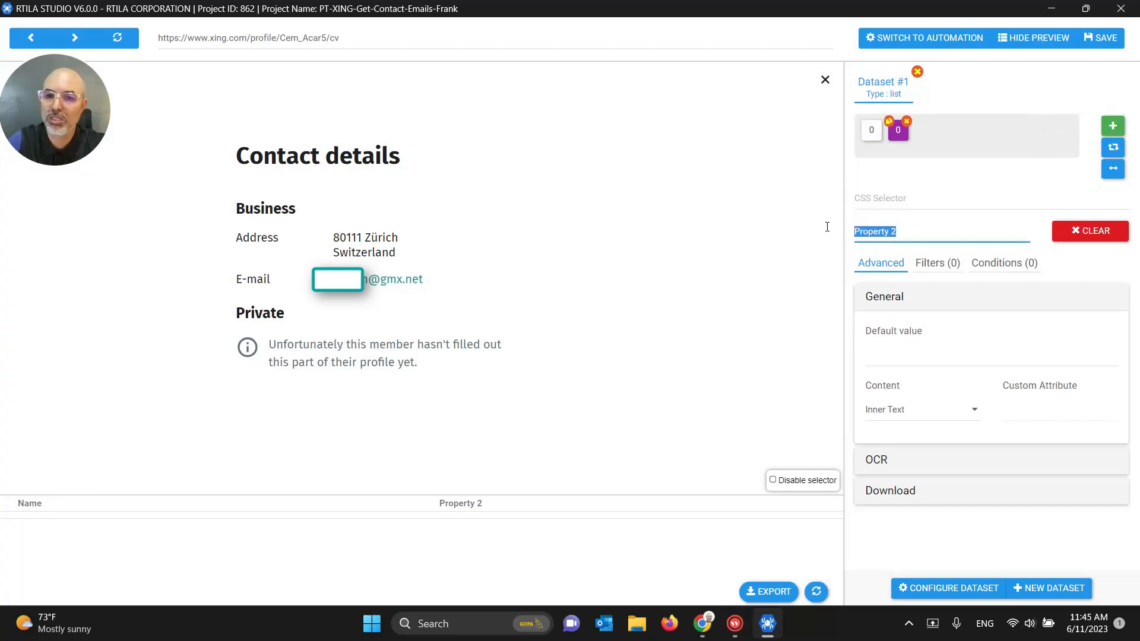
pyautogui.write('Email')
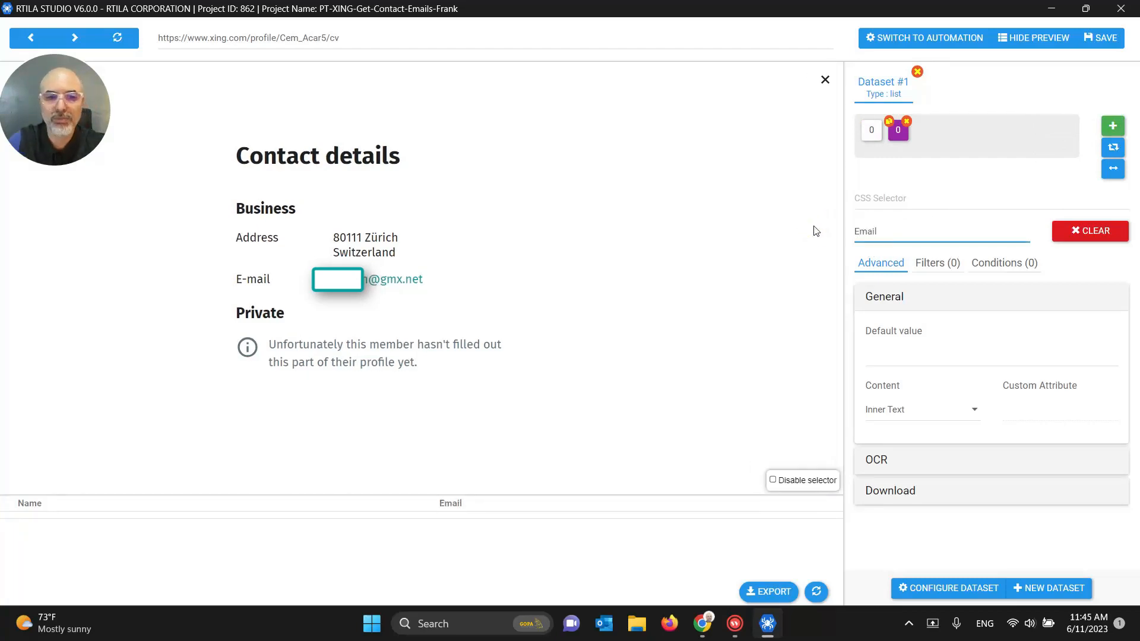
pyautogui.doubleClick(875, 232)
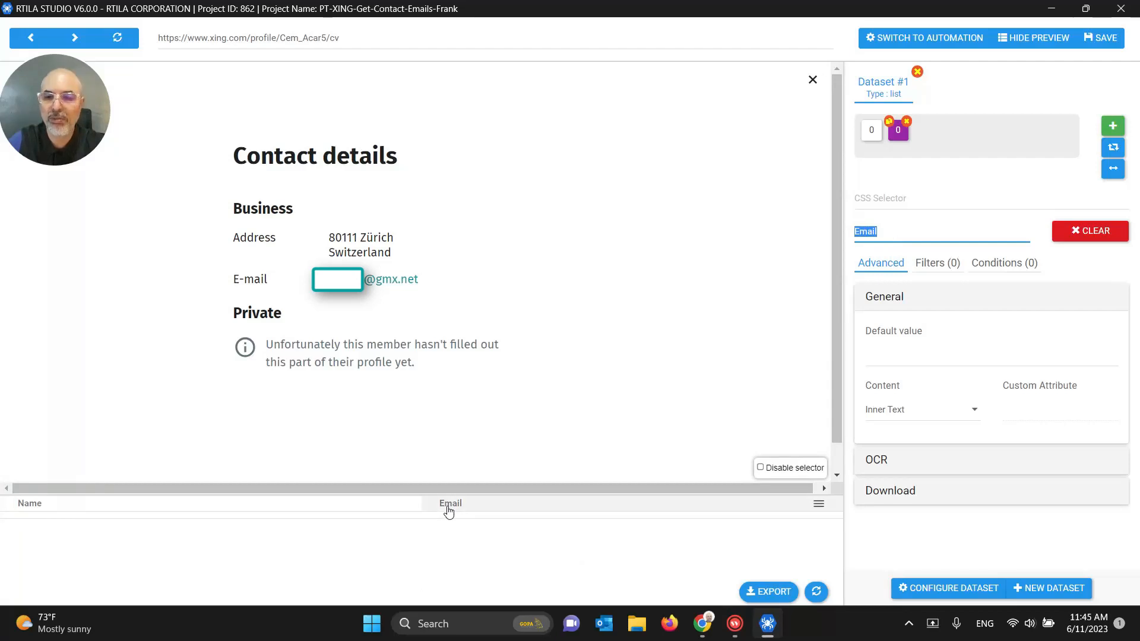
pyautogui.click(890, 200)
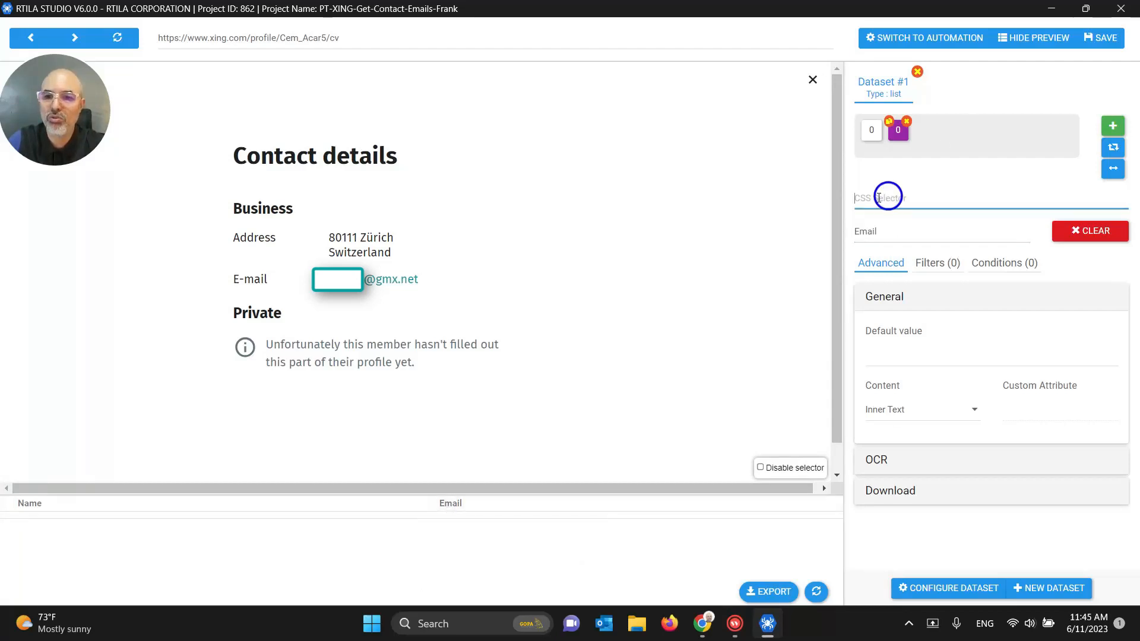
# Step: Point the Email property at the profile's e-mail link (.etdXeB) and save
pyautogui.click(916, 197)
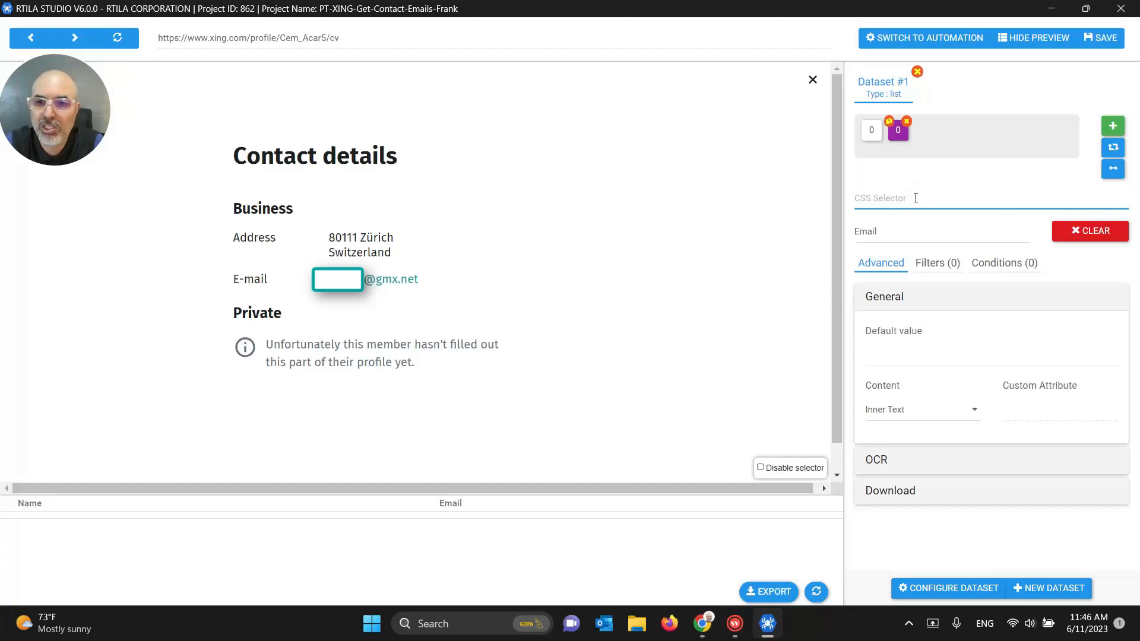
pyautogui.click(371, 285)
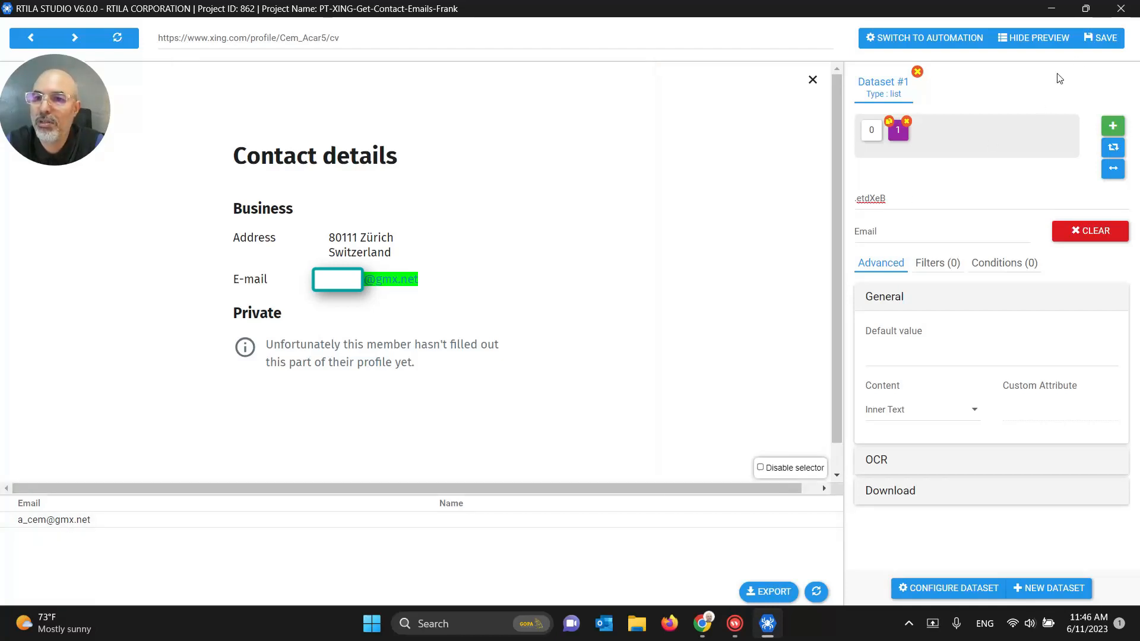
pyautogui.click(1103, 37)
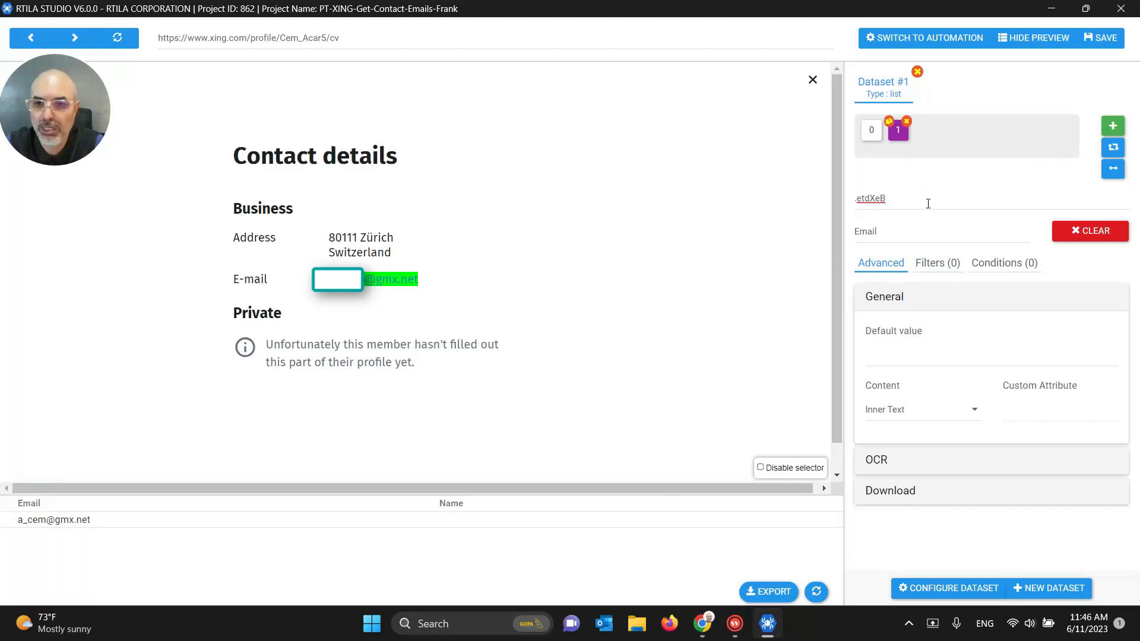
# Step: Keep Email's content type as Inner Text after trying Inner HTML, and save
pyautogui.click(958, 418)
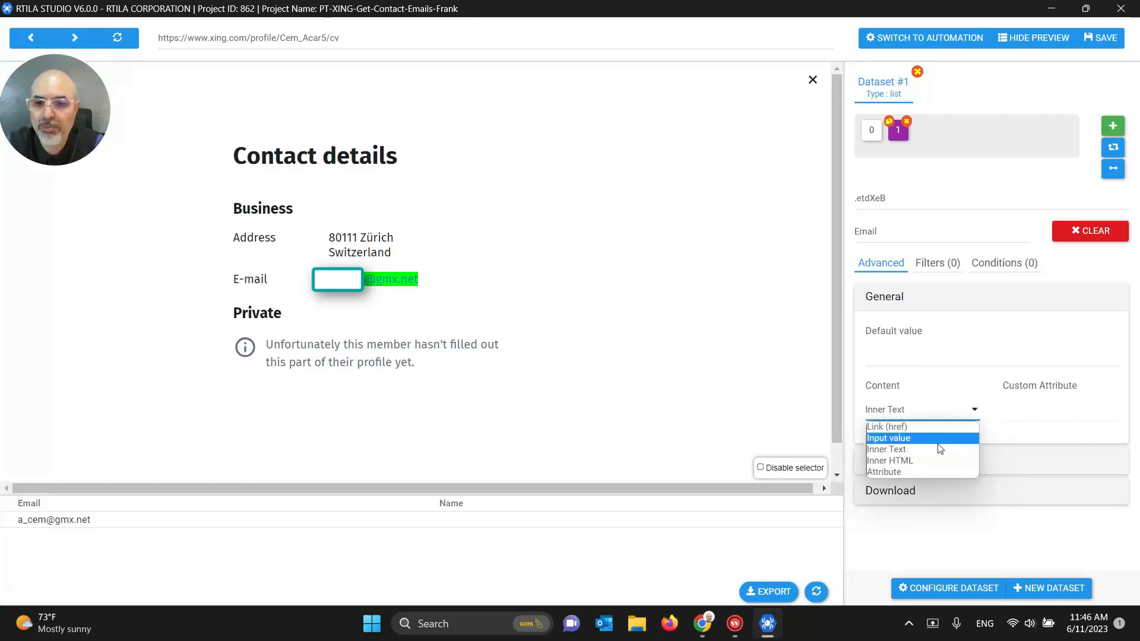
pyautogui.click(902, 449)
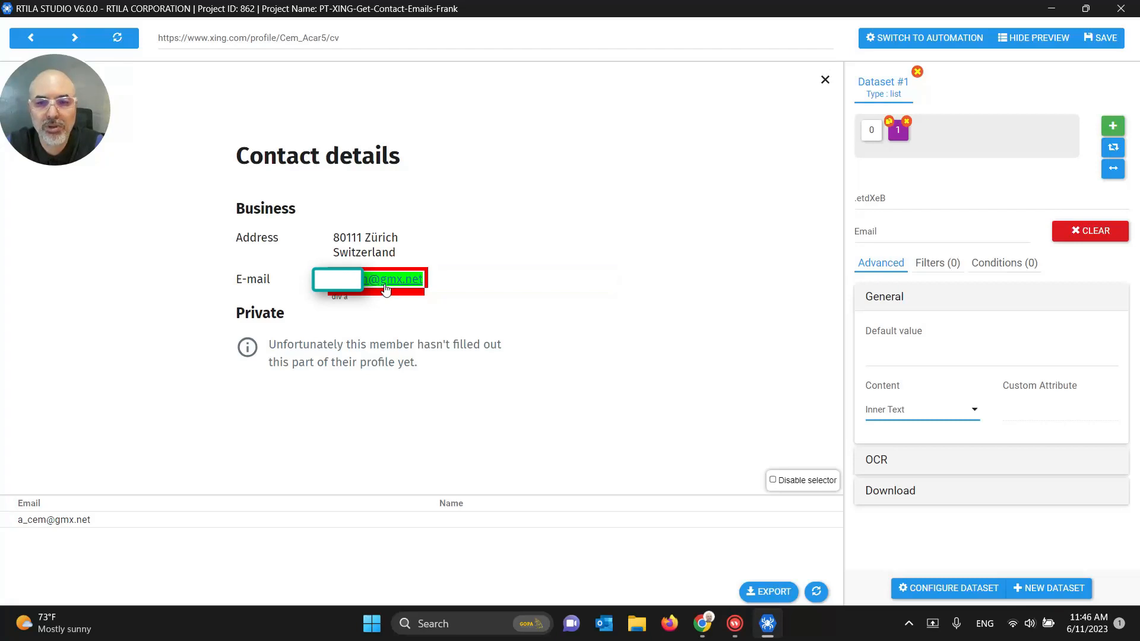
pyautogui.click(905, 412)
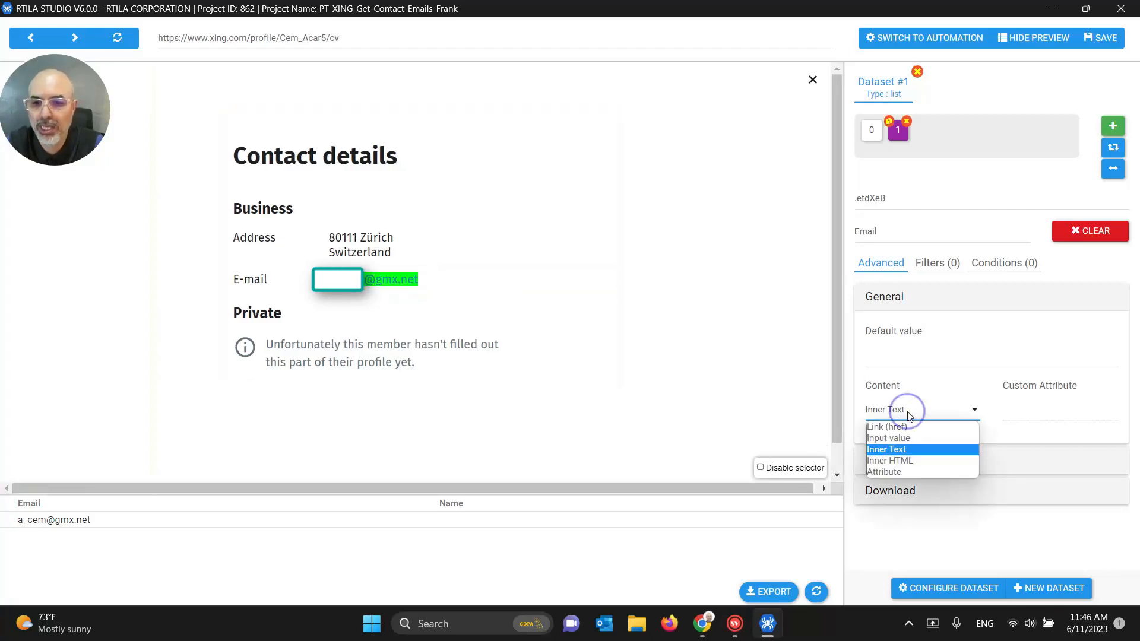
pyautogui.click(905, 463)
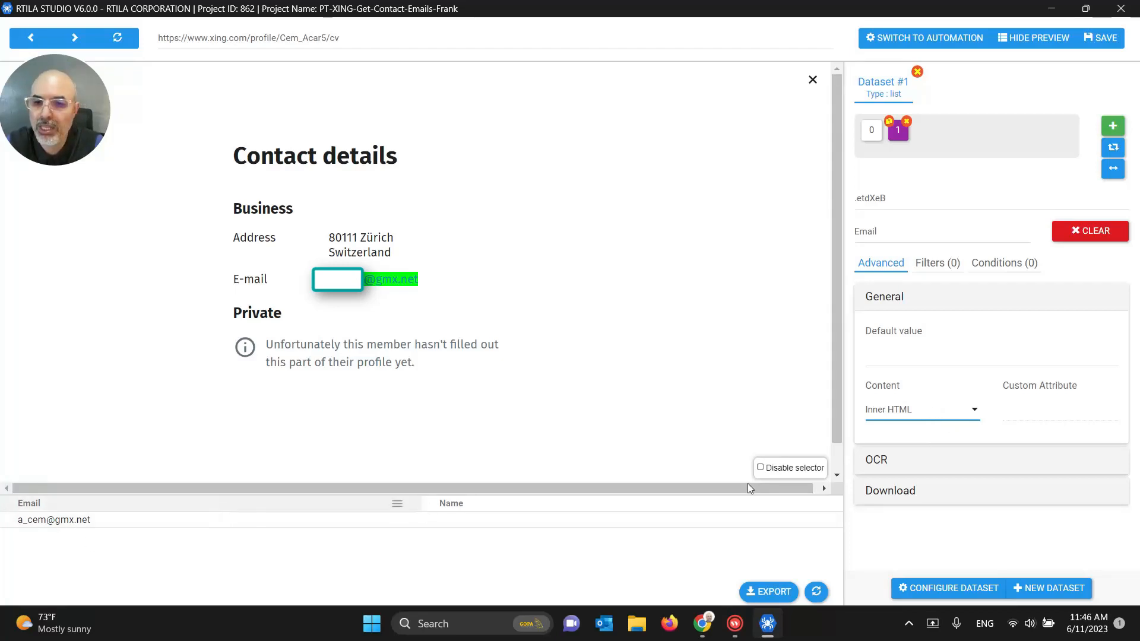
pyautogui.click(969, 408)
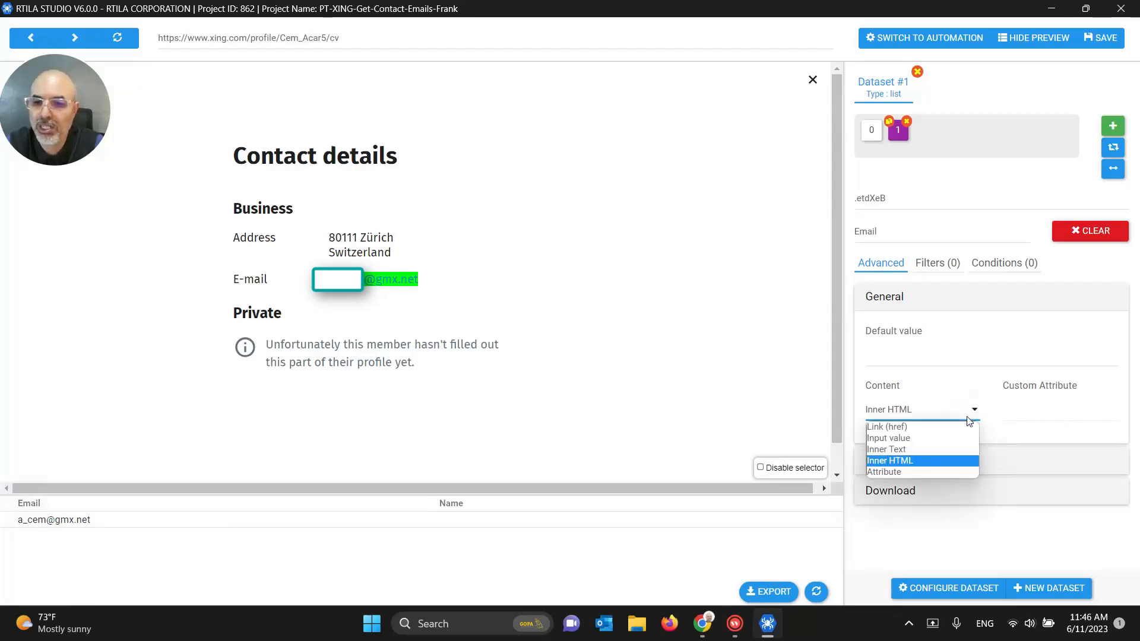
pyautogui.click(905, 450)
pyautogui.click(922, 409)
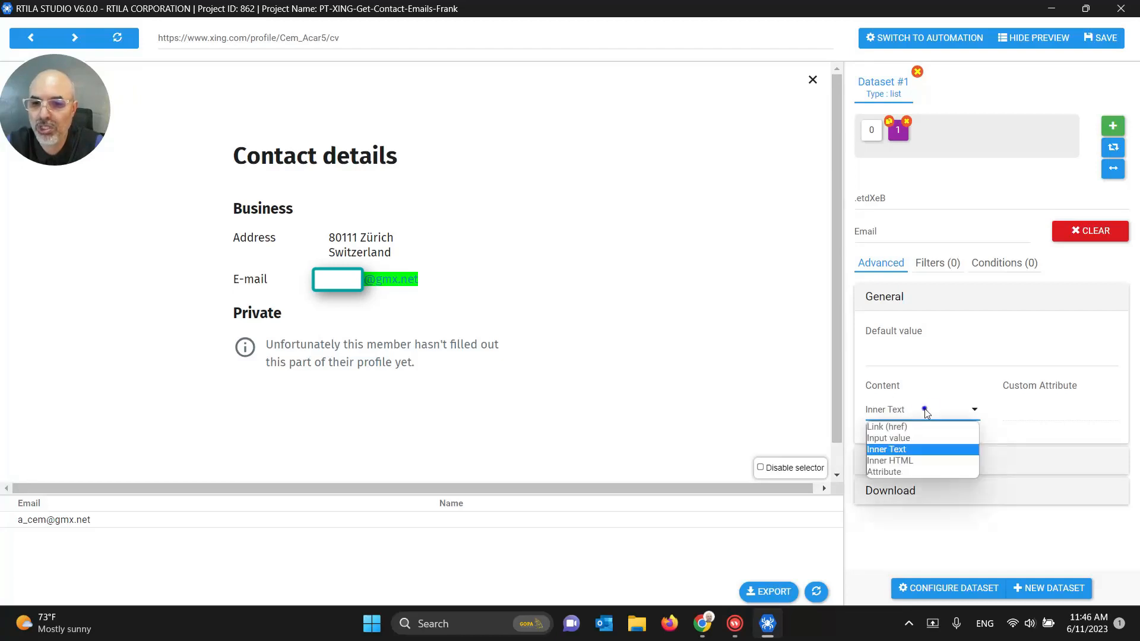
pyautogui.click(917, 450)
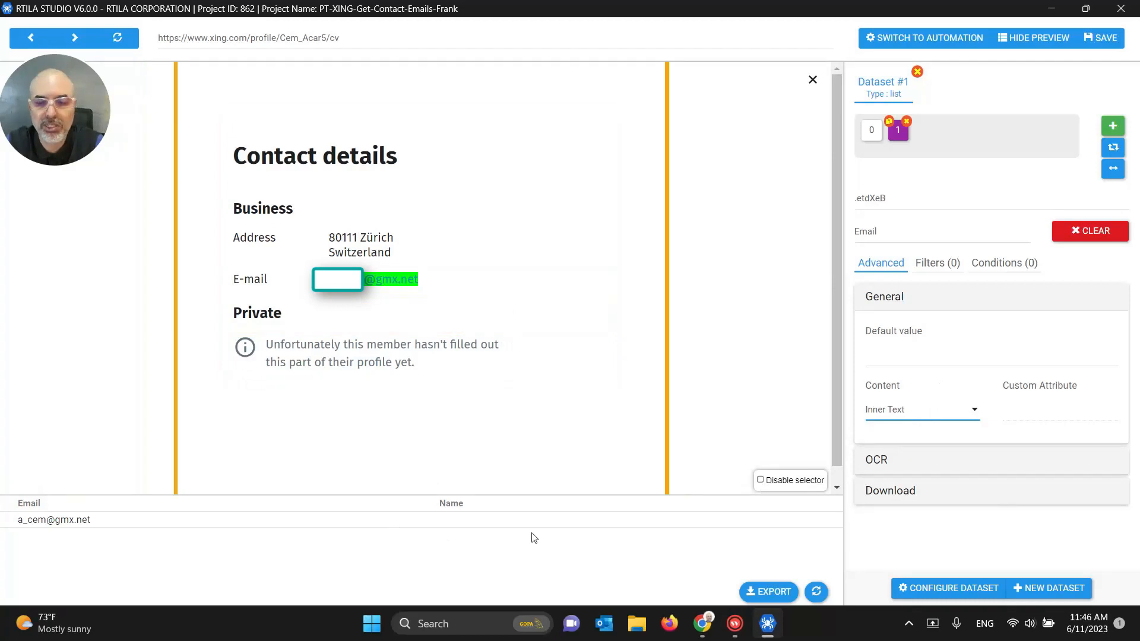
pyautogui.click(1099, 38)
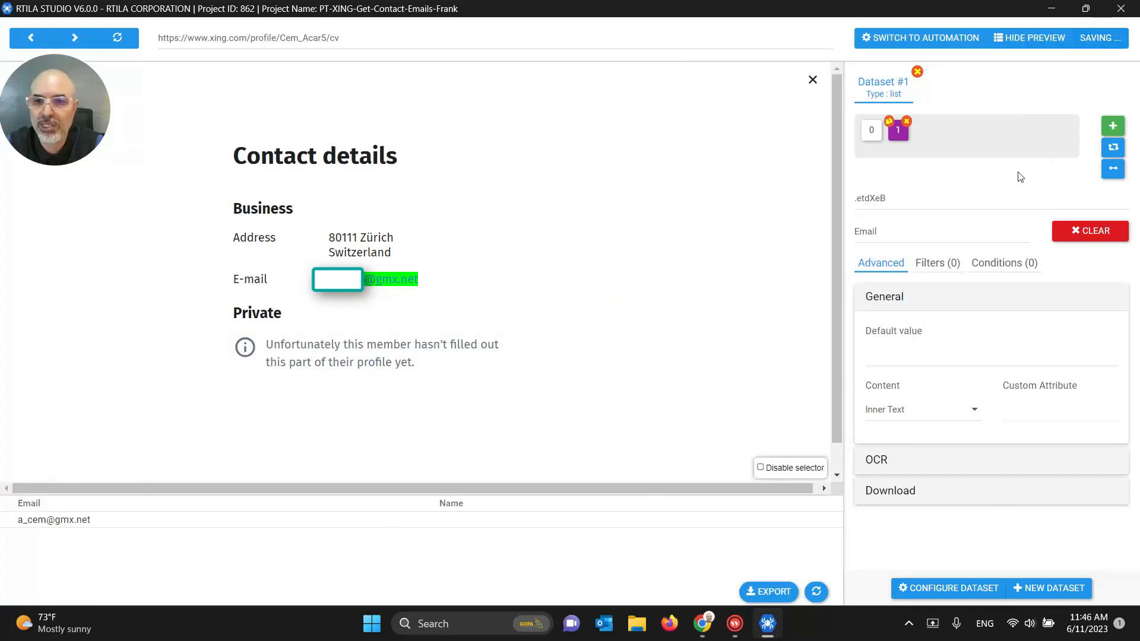
pyautogui.click(871, 129)
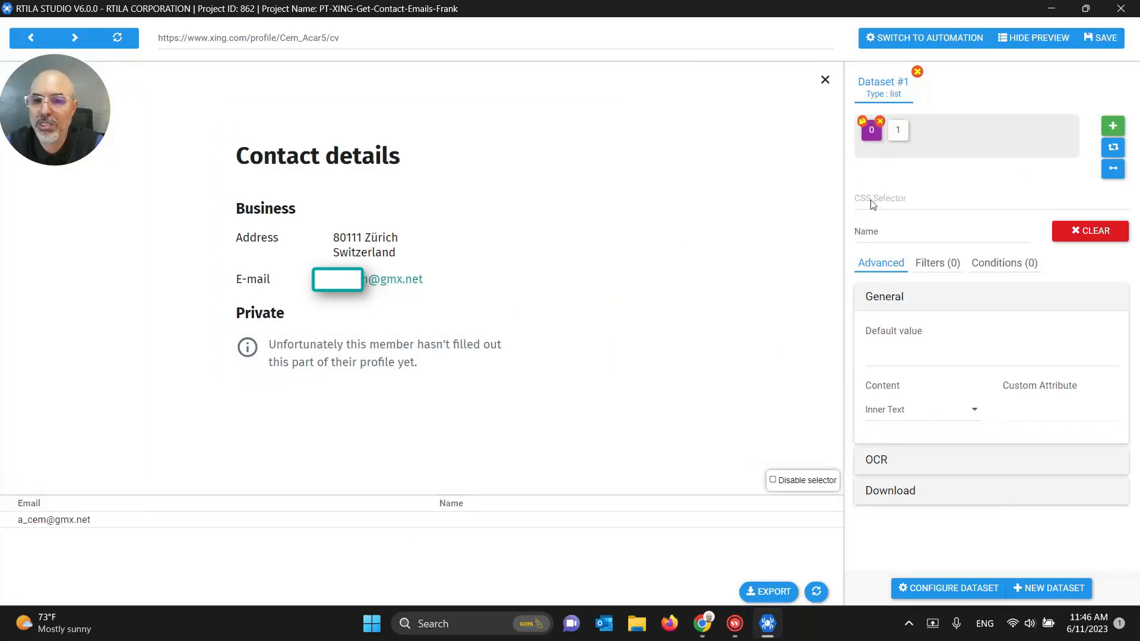
# Step: Open the Email property and change Dataset #1's type from list to detail
pyautogui.click(868, 230)
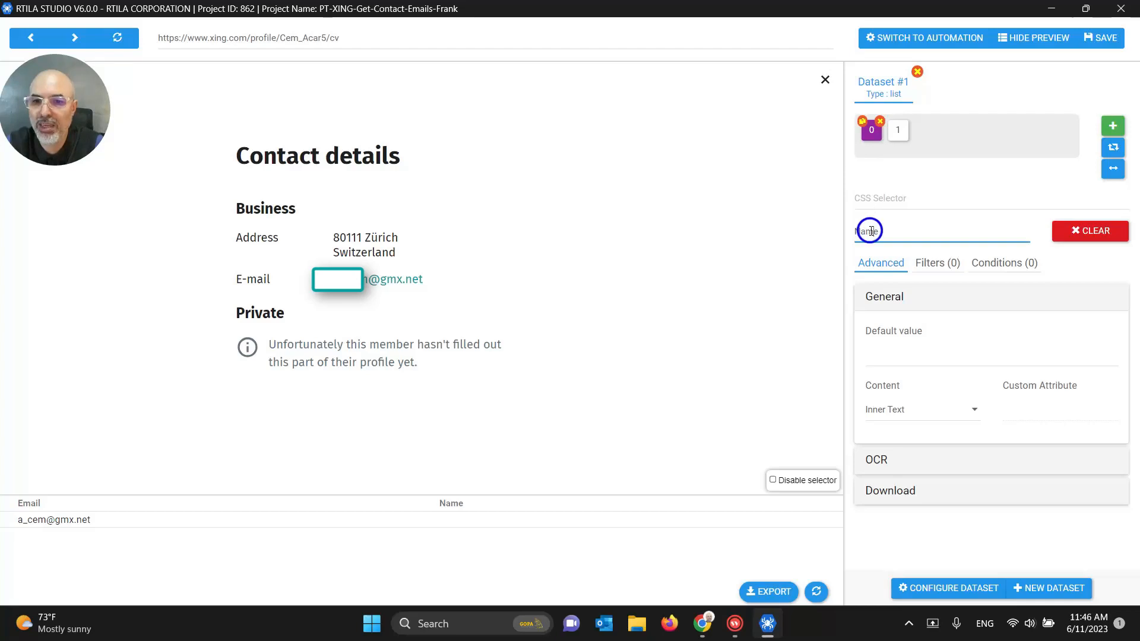
pyautogui.click(898, 140)
pyautogui.click(887, 232)
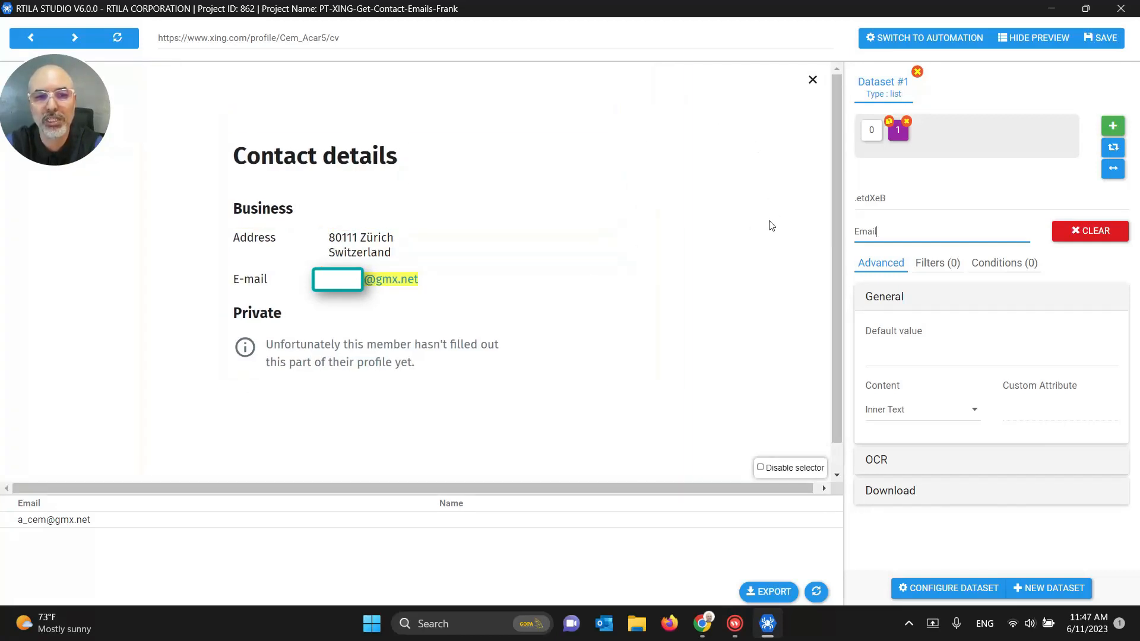
pyautogui.click(1112, 148)
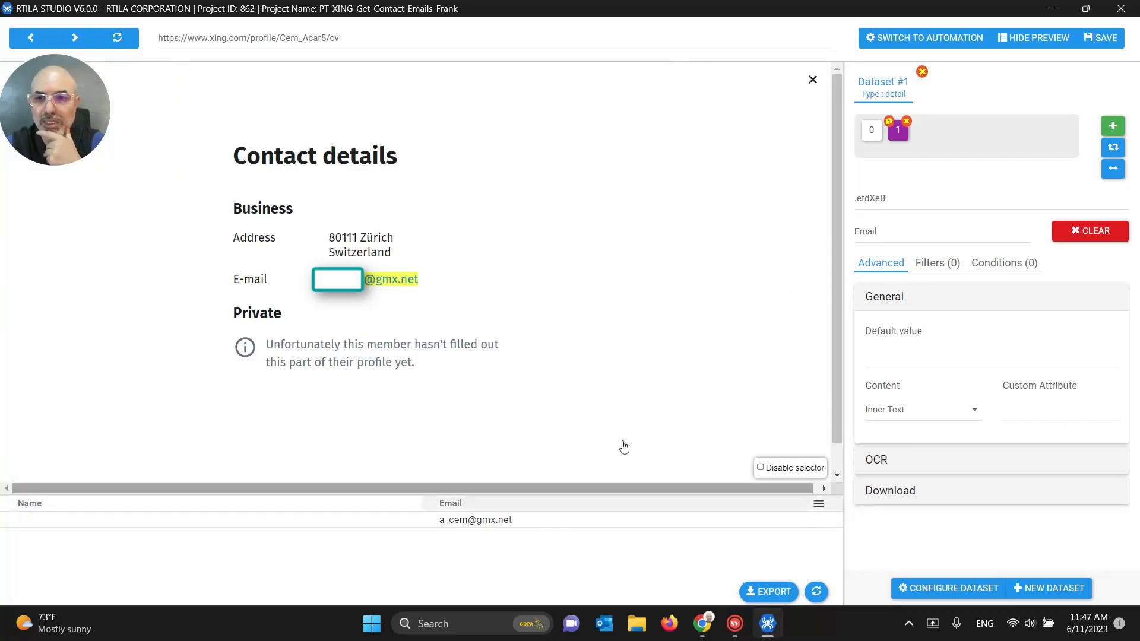
# Step: Add an Address property picking the address block (.styles-grid-confined9-ad30fe9a), excluding the e-mail, and save
pyautogui.click(1112, 125)
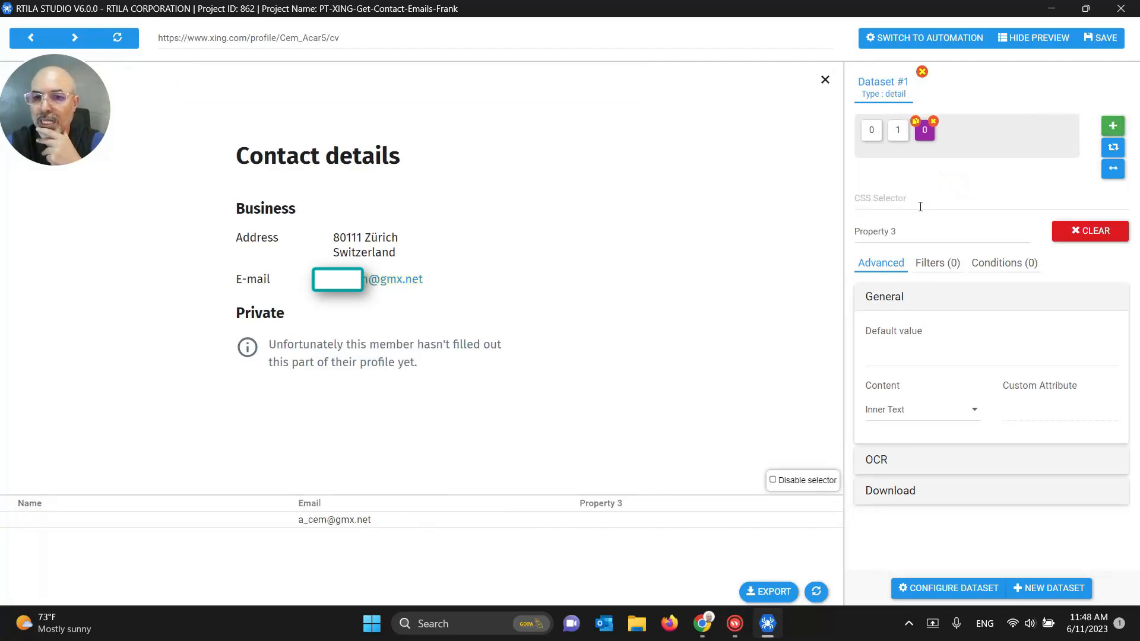
pyautogui.tripleClick(911, 231)
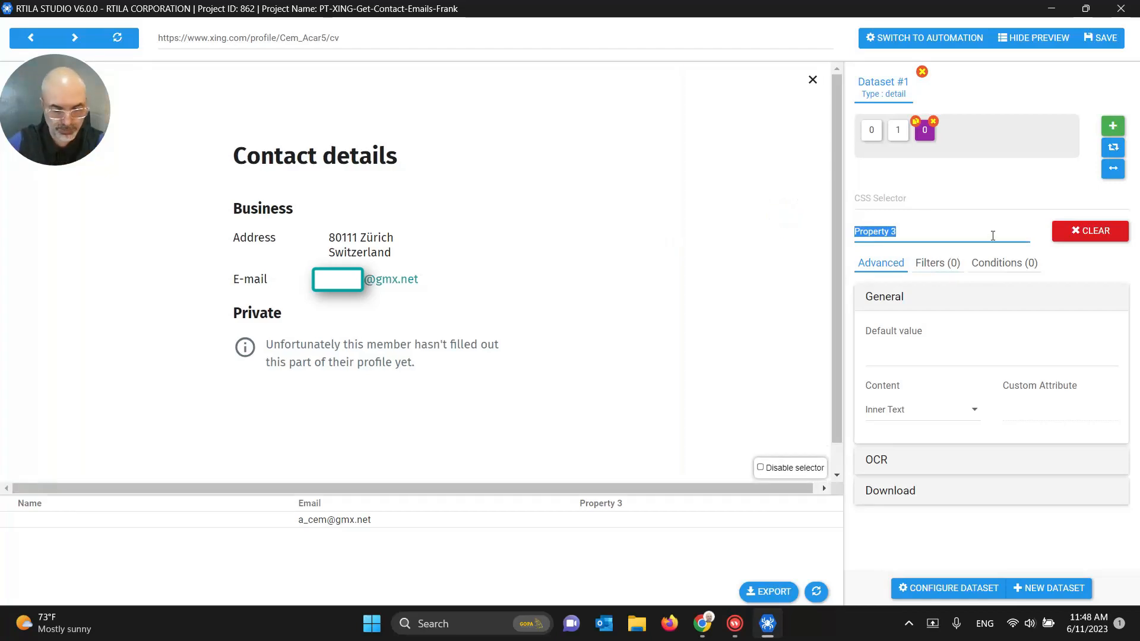
pyautogui.write('Address')
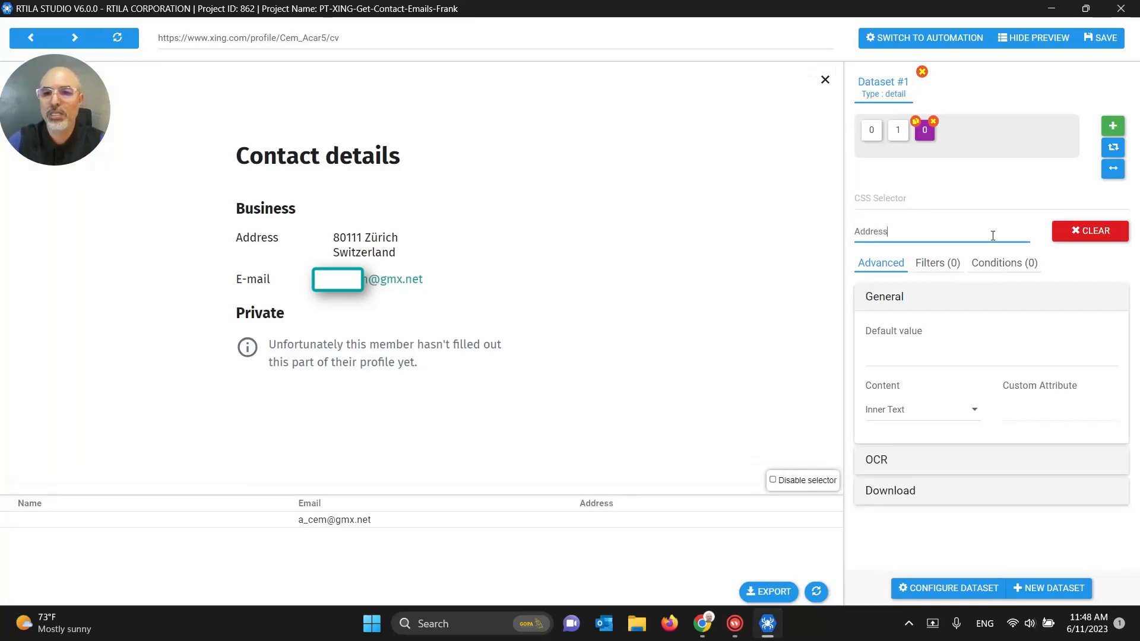
pyautogui.click(928, 194)
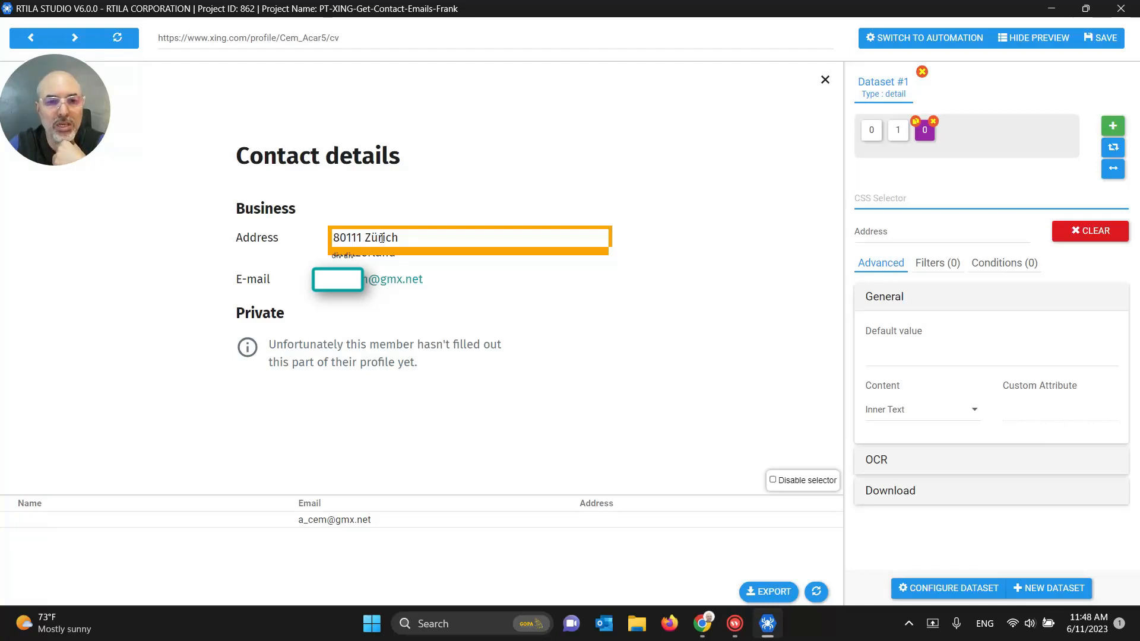
pyautogui.click(327, 238)
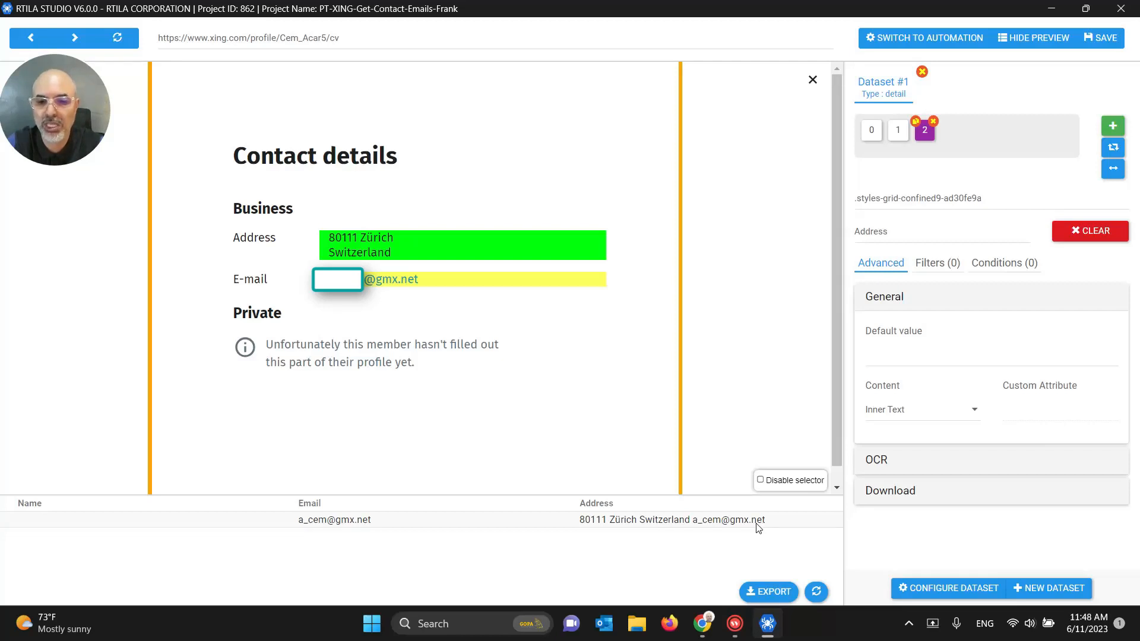
pyautogui.click(436, 281)
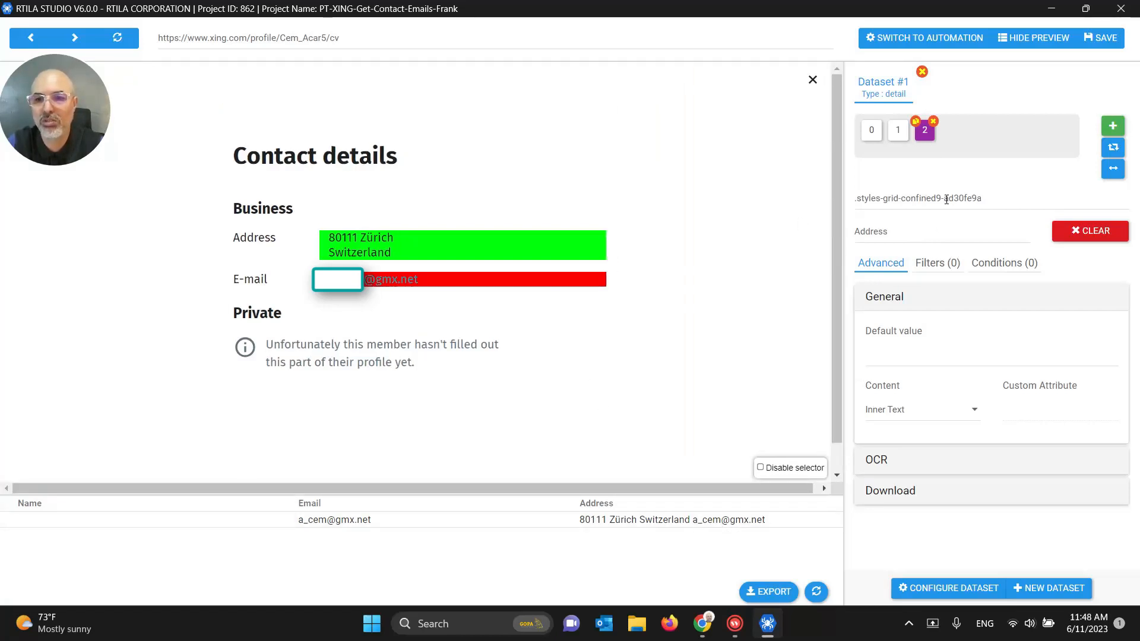
pyautogui.click(1101, 37)
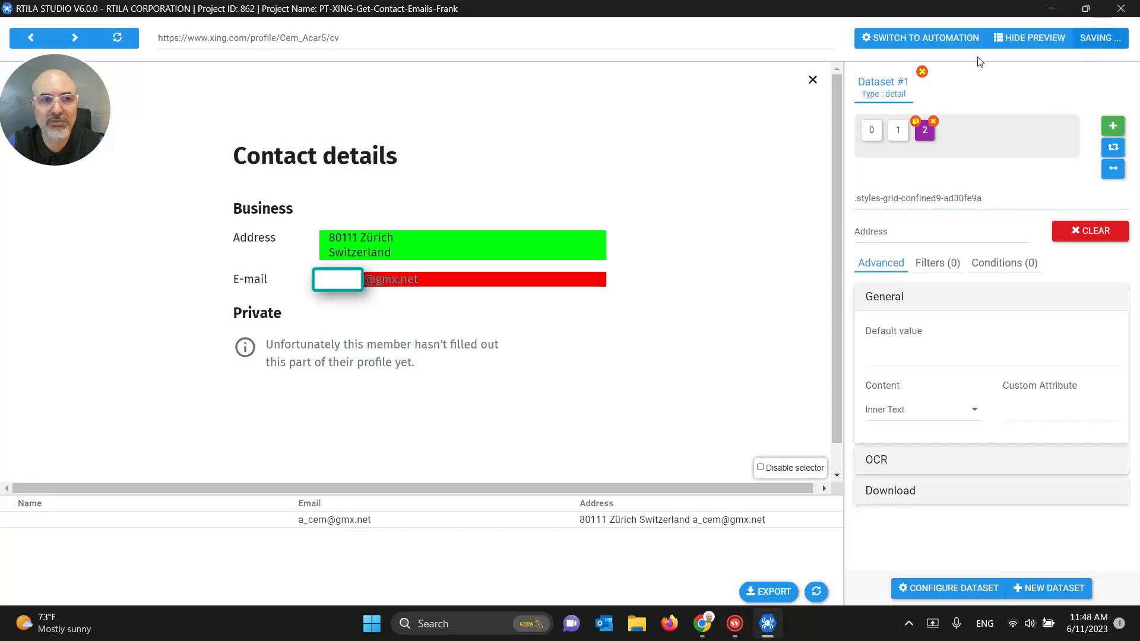
# Step: Reload the preview and clear the Address property's CSS selector
pyautogui.click(124, 37)
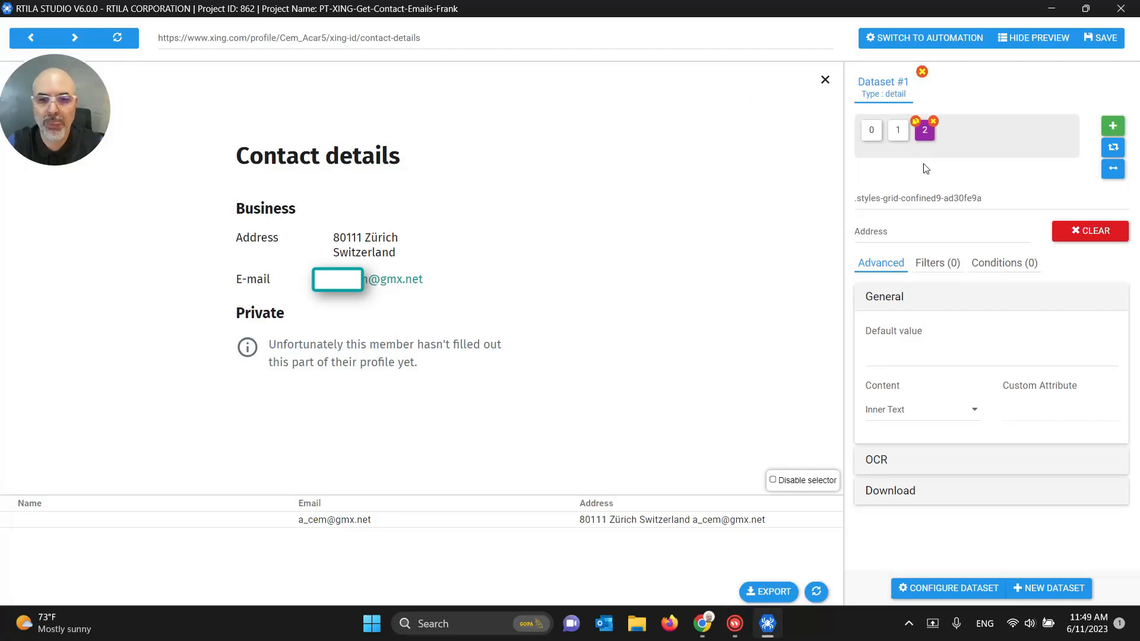
pyautogui.doubleClick(891, 197)
pyautogui.hotkey('ctrl', 'a')
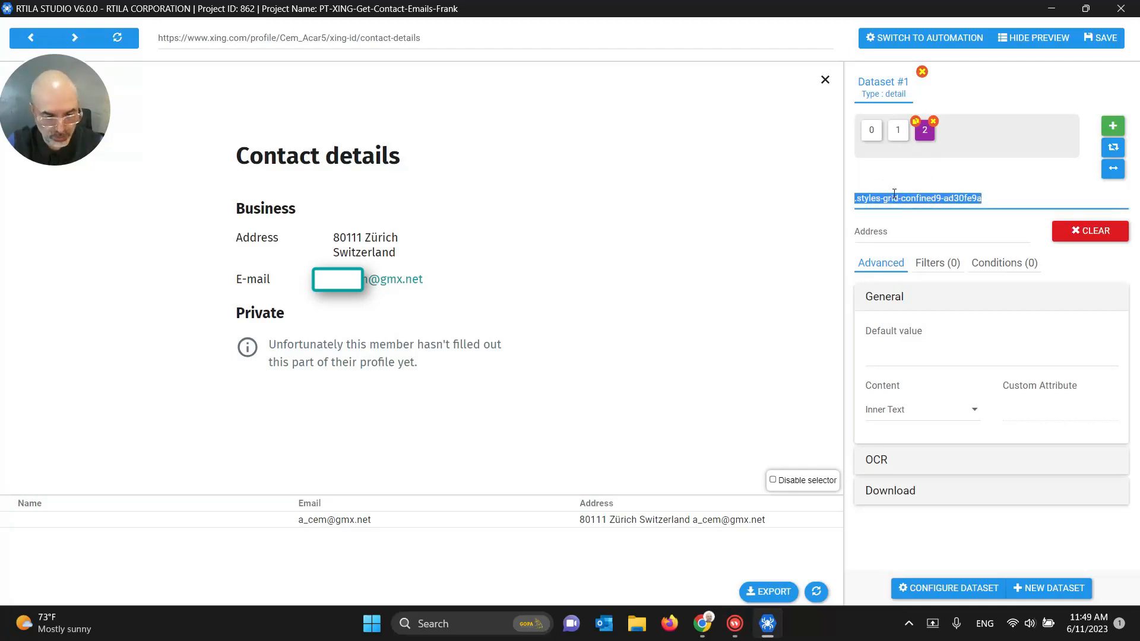
pyautogui.hotkey('ctrl', 'x')
pyautogui.hotkey('ctrl', 'v')
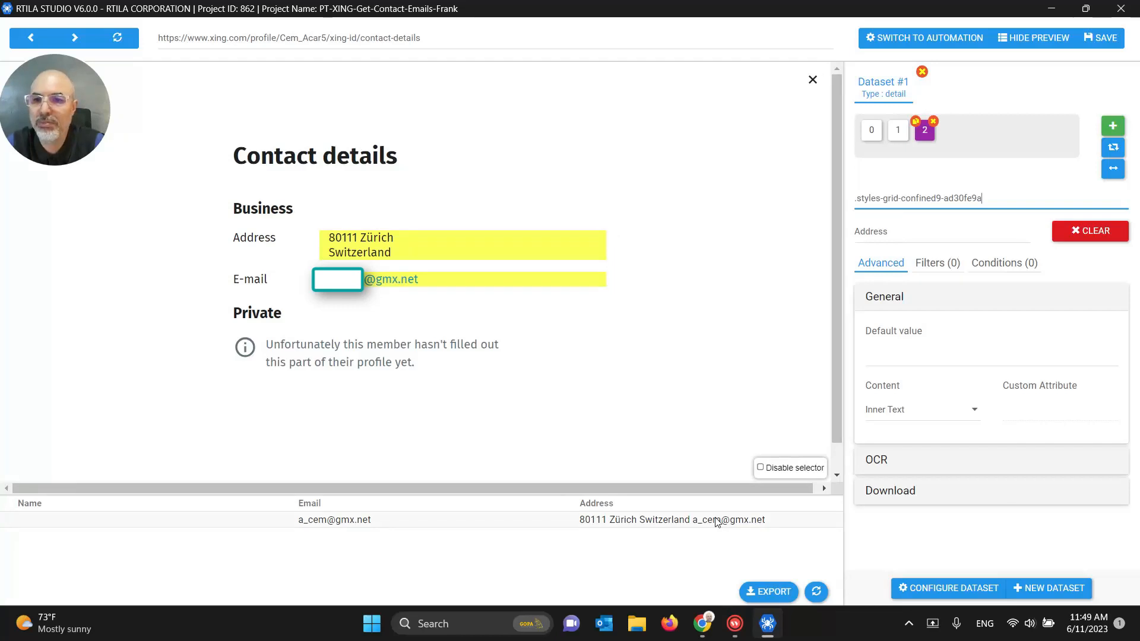
pyautogui.doubleClick(907, 200)
pyautogui.hotkey('ctrl', 'a')
pyautogui.press('BackSpace')
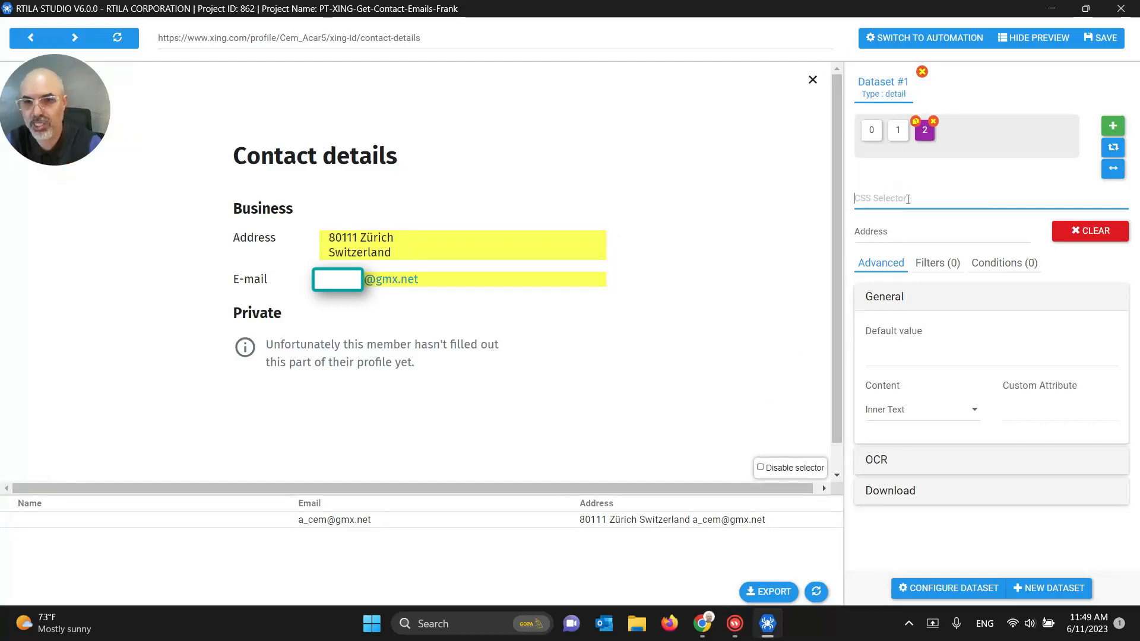
# Step: Rename the property to Address 1st line and delete the picked div selector
pyautogui.click(892, 231)
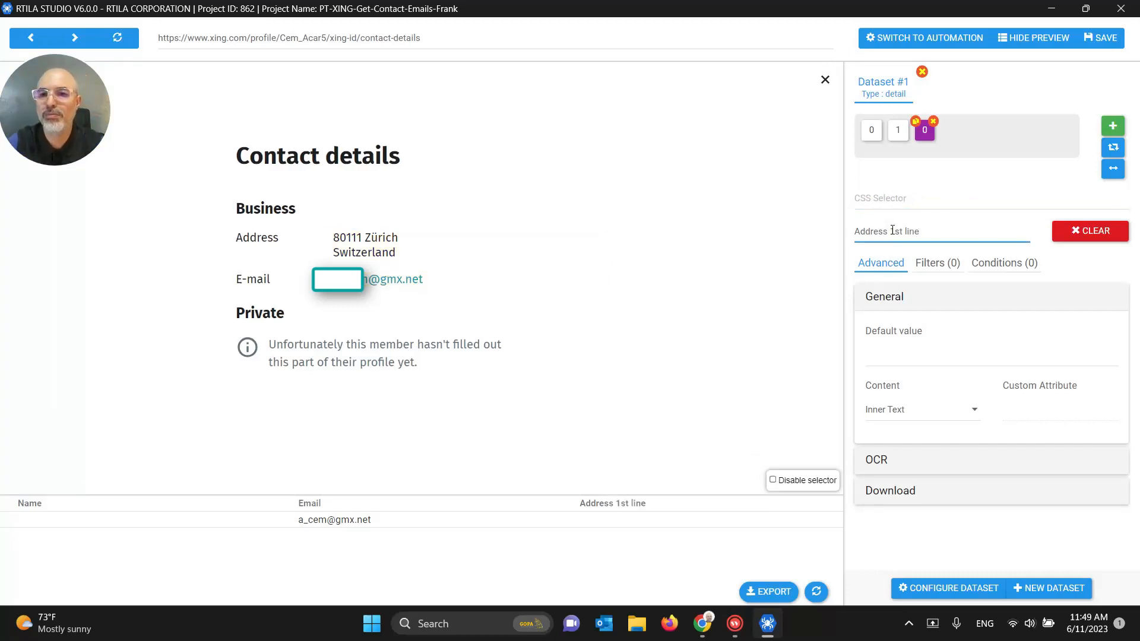
pyautogui.click(865, 197)
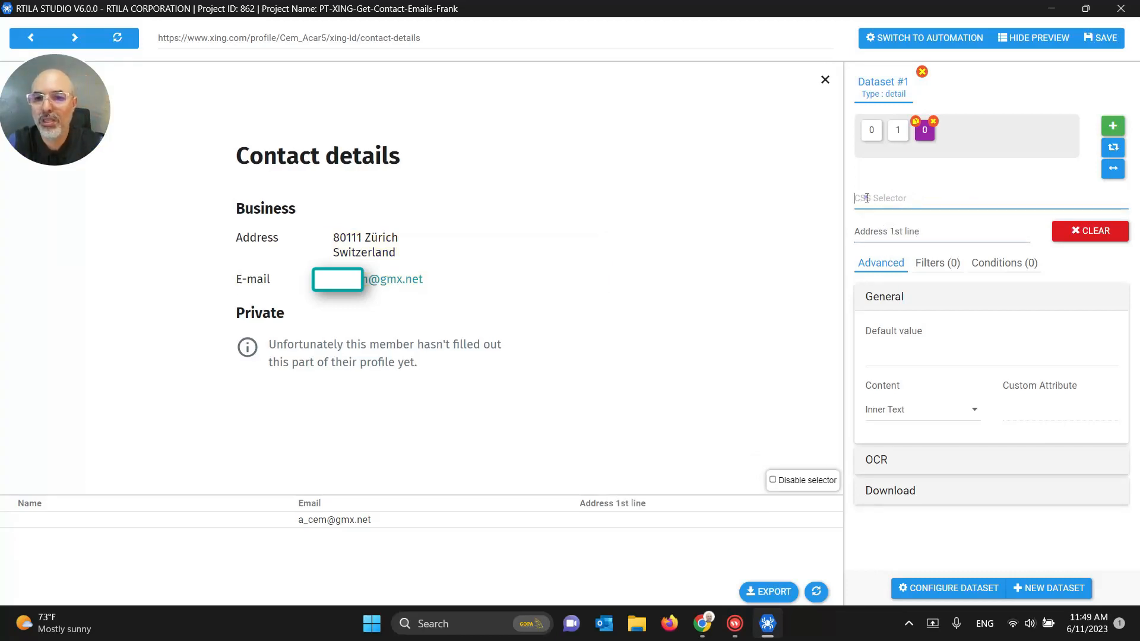
pyautogui.click(409, 238)
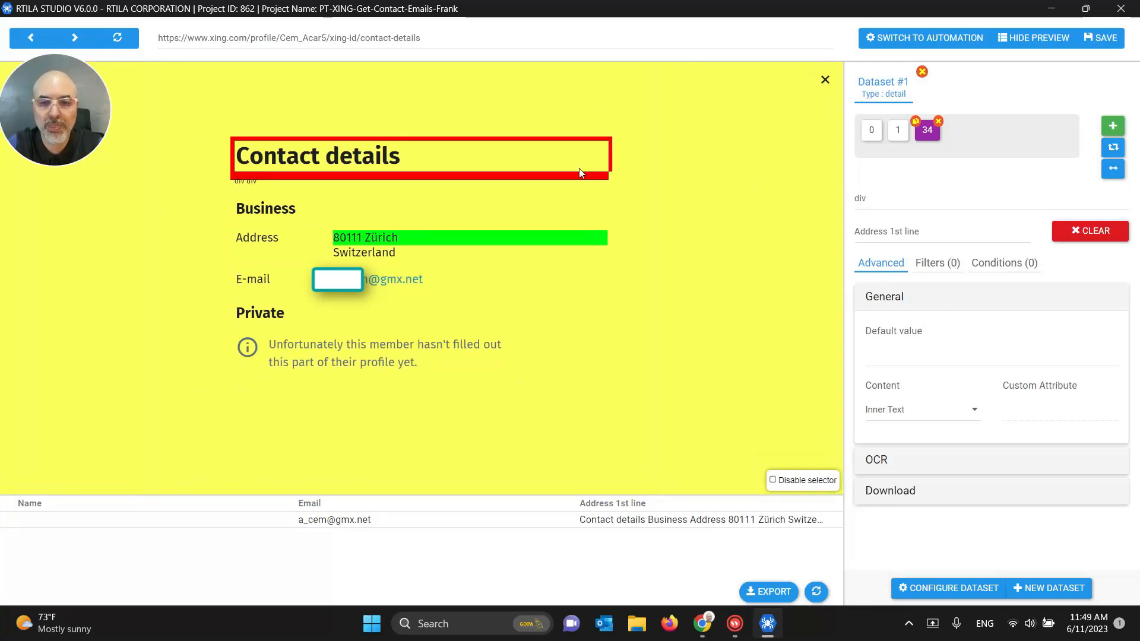
pyautogui.doubleClick(874, 197)
pyautogui.press('BackSpace')
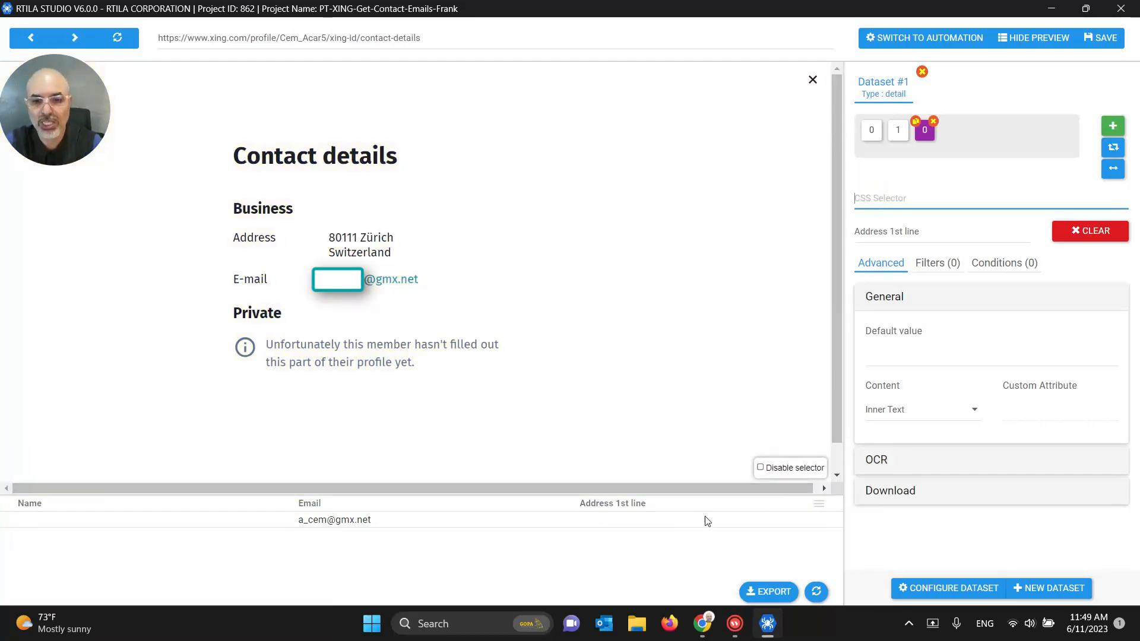
# Step: Open the XING profile's Contact details page in Chrome
pyautogui.moveTo(702, 623)
pyautogui.click(630, 562)
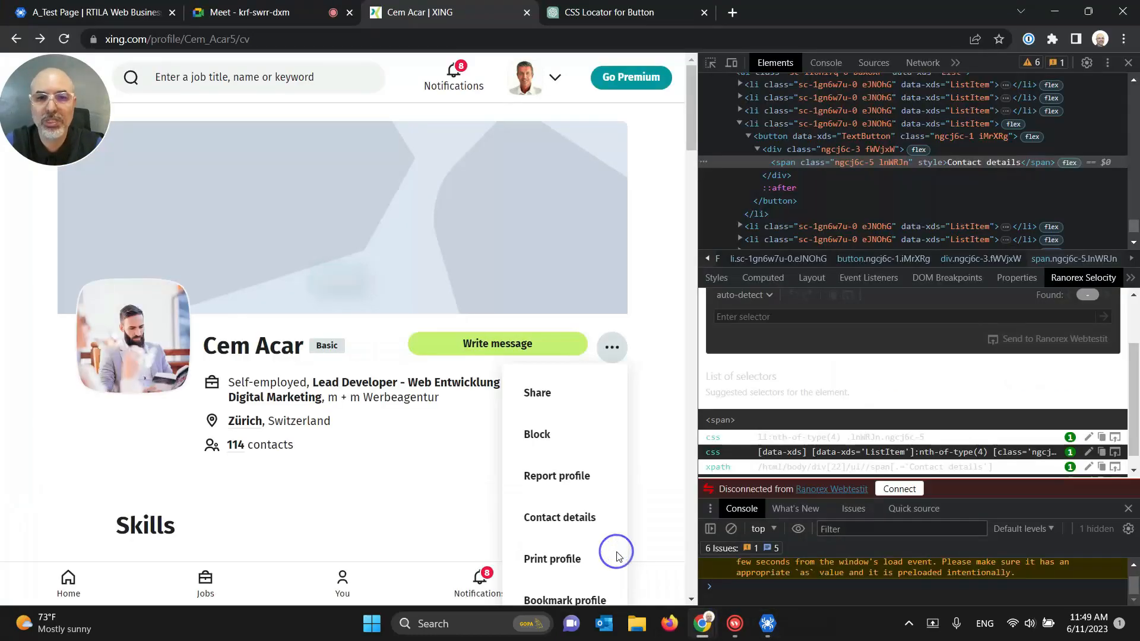
pyautogui.click(558, 517)
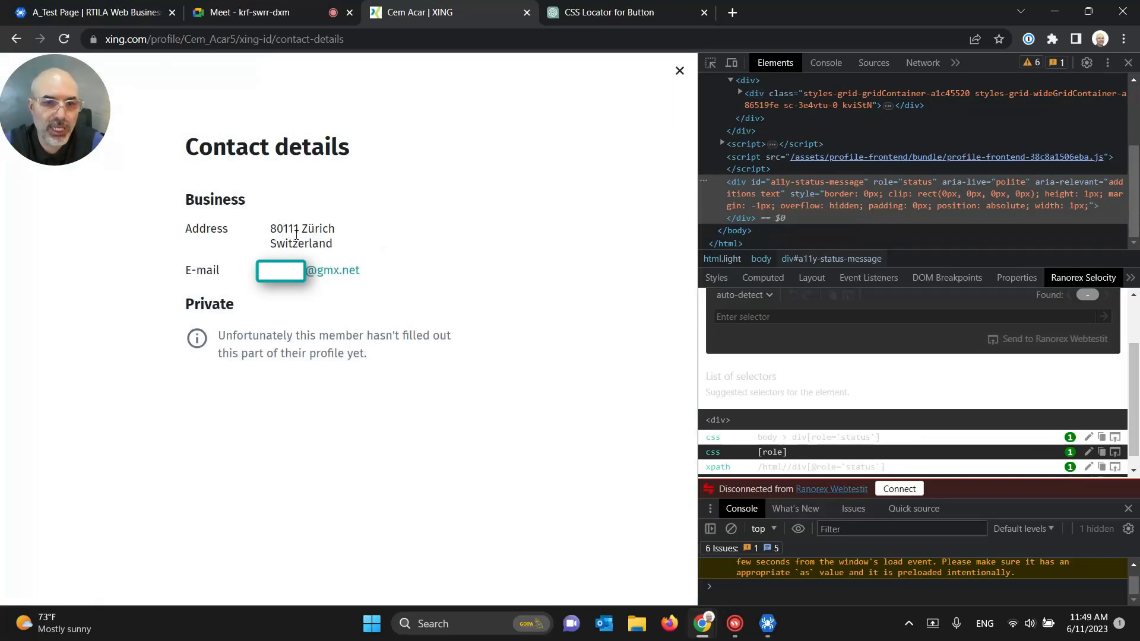
# Step: Inspect the address element and copy its CSS selector from Selocity, then return to RTILA
pyautogui.rightClick(279, 226)
pyautogui.click(259, 237)
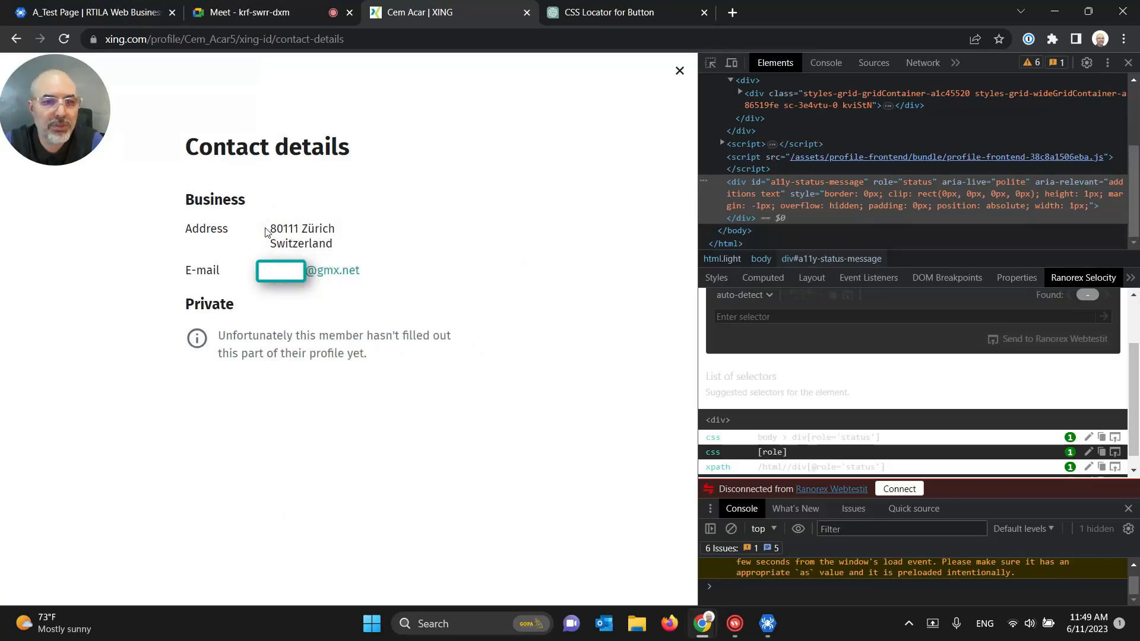
pyautogui.rightClick(273, 229)
pyautogui.click(310, 512)
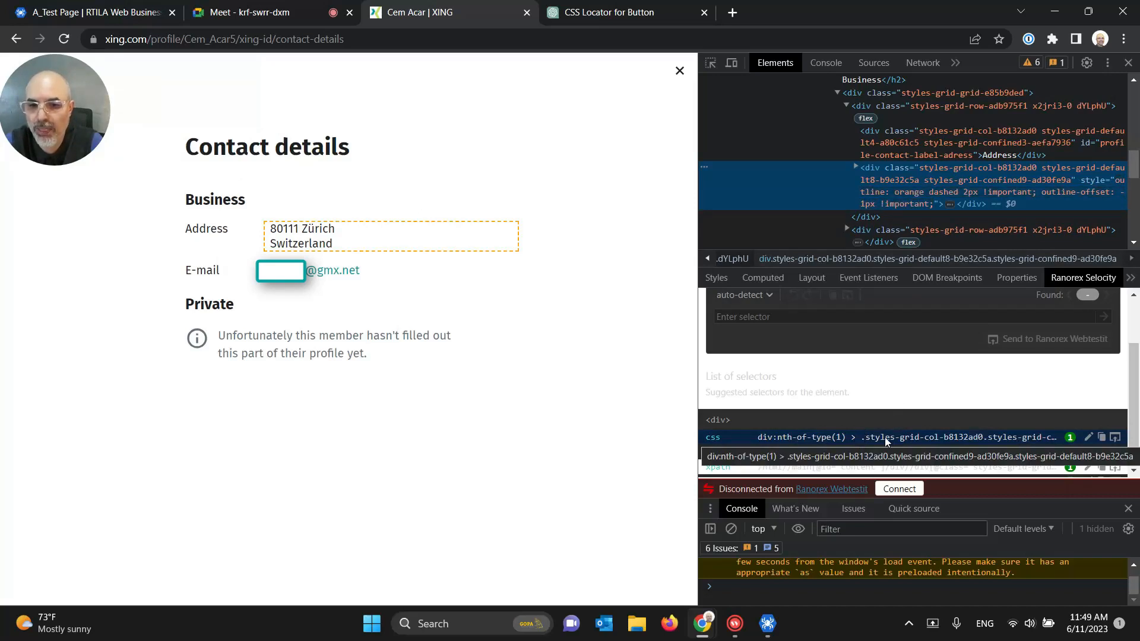
pyautogui.click(1100, 437)
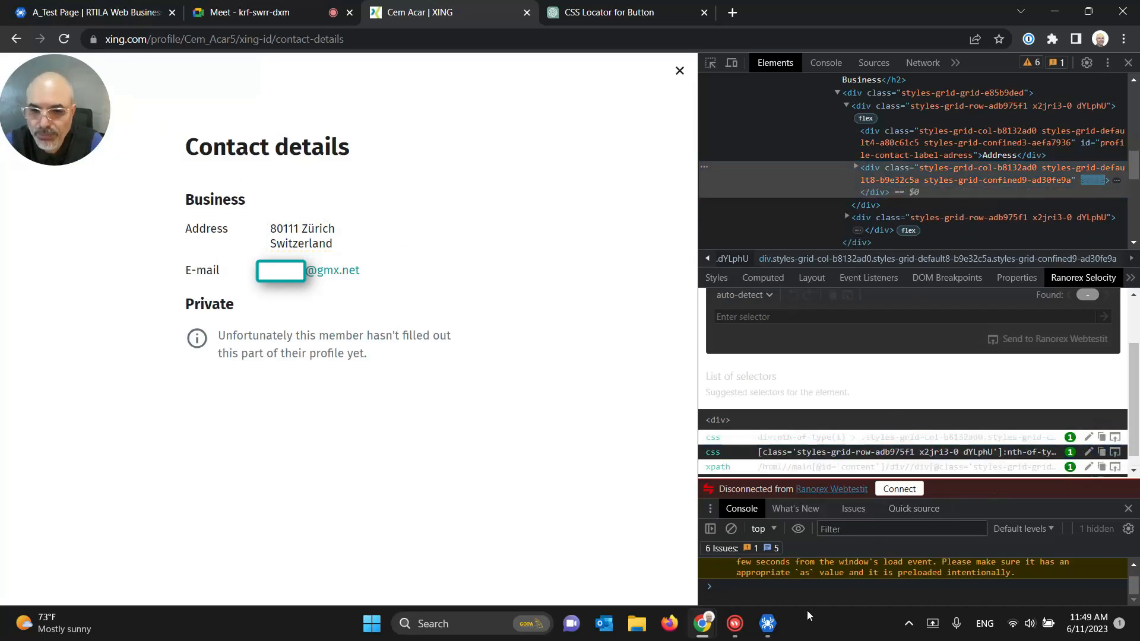
pyautogui.click(767, 623)
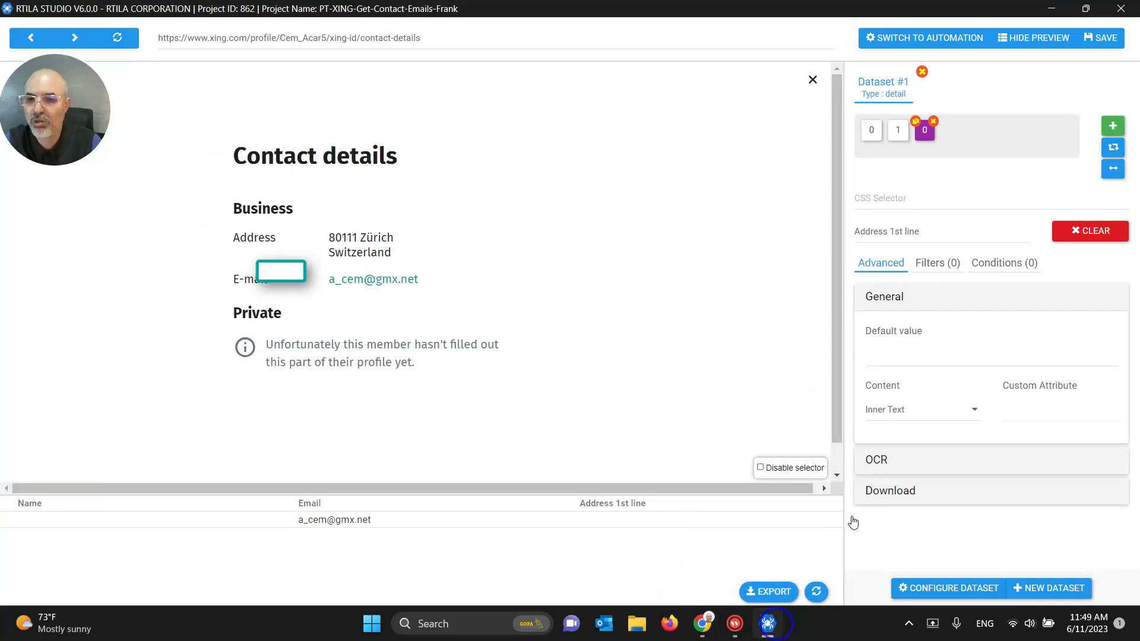
# Step: Paste the copied address selector into Address 1st line, then minimize RTILA Studio
pyautogui.click(897, 197)
pyautogui.hotkey('ctrl', 'v')
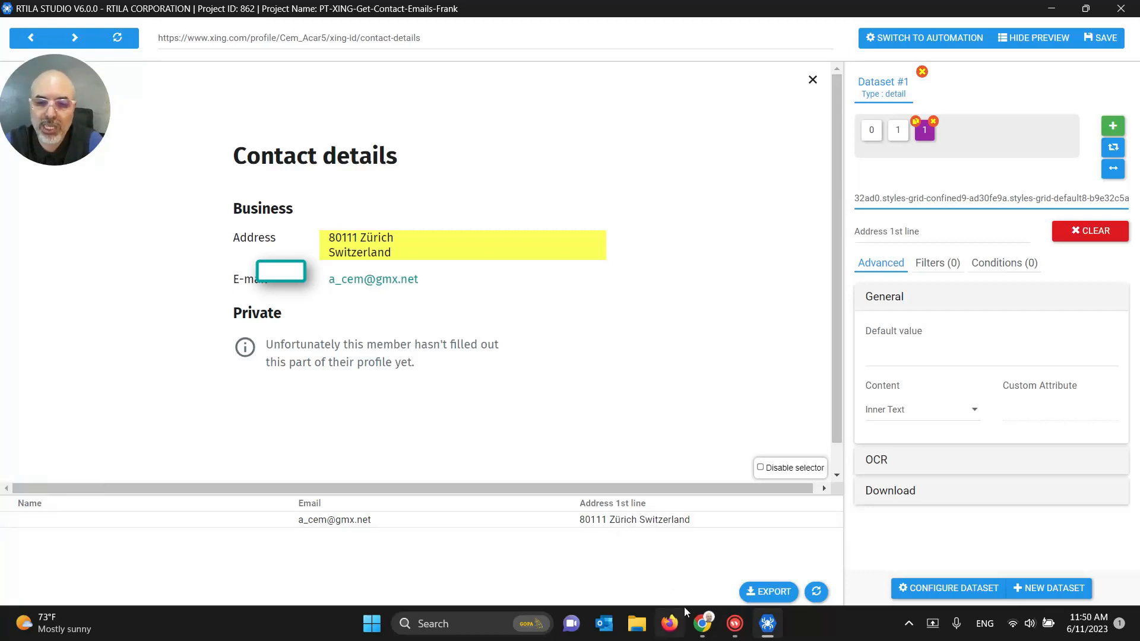
pyautogui.click(764, 628)
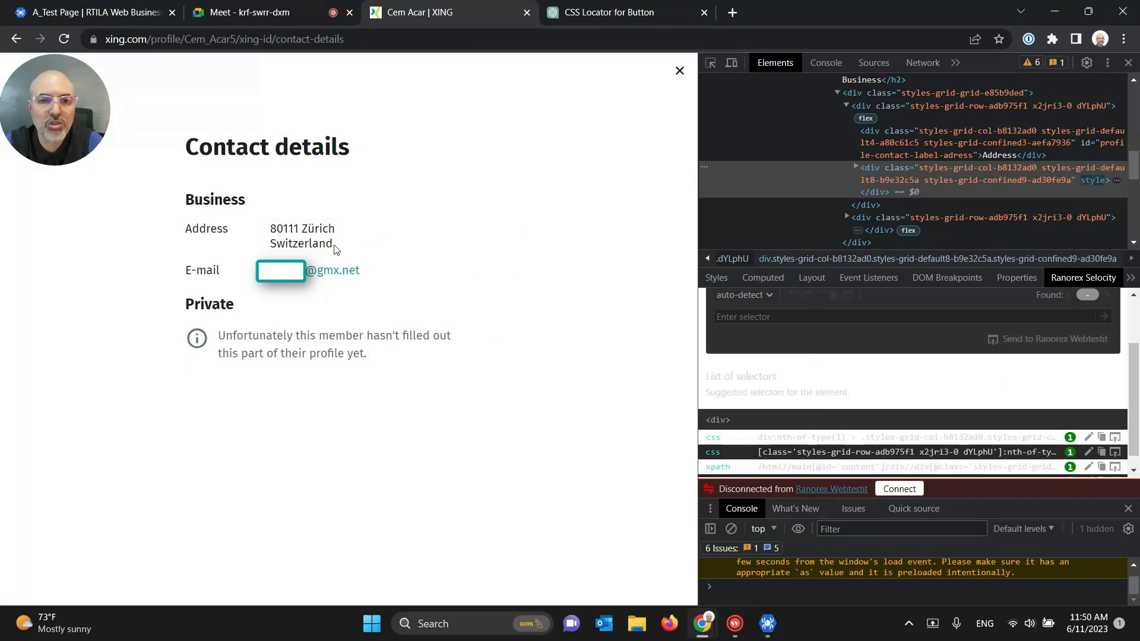
# Step: Inspect the Switzerland country line and copy its [data-qa='profile-contact-country-province-address'] selector
pyautogui.click(856, 169)
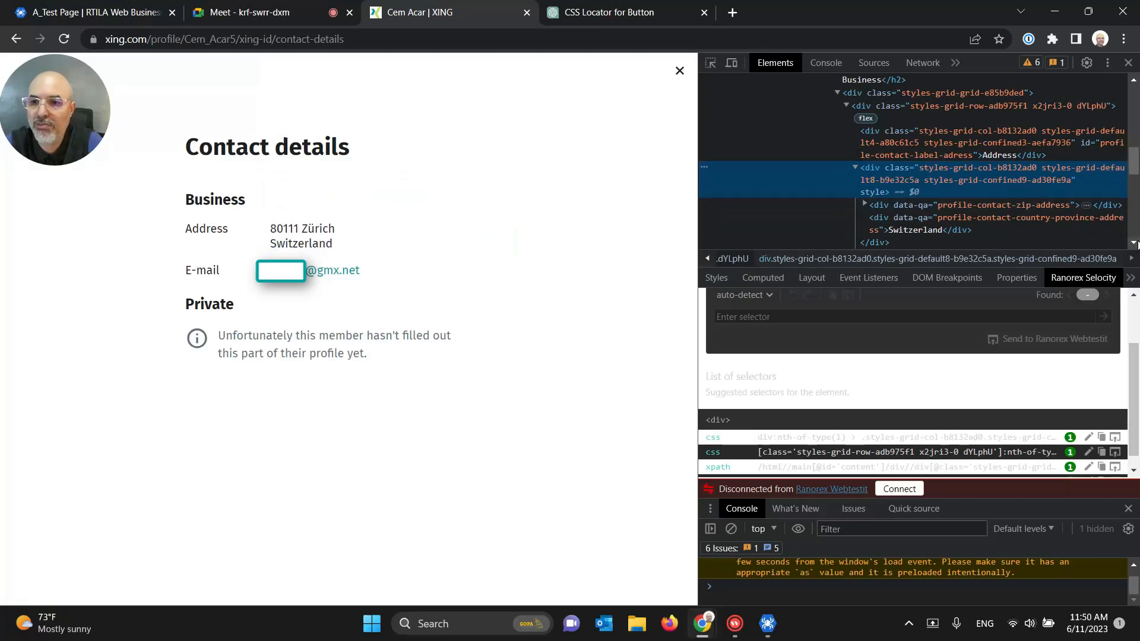
pyautogui.scroll(-1, 891, 109)
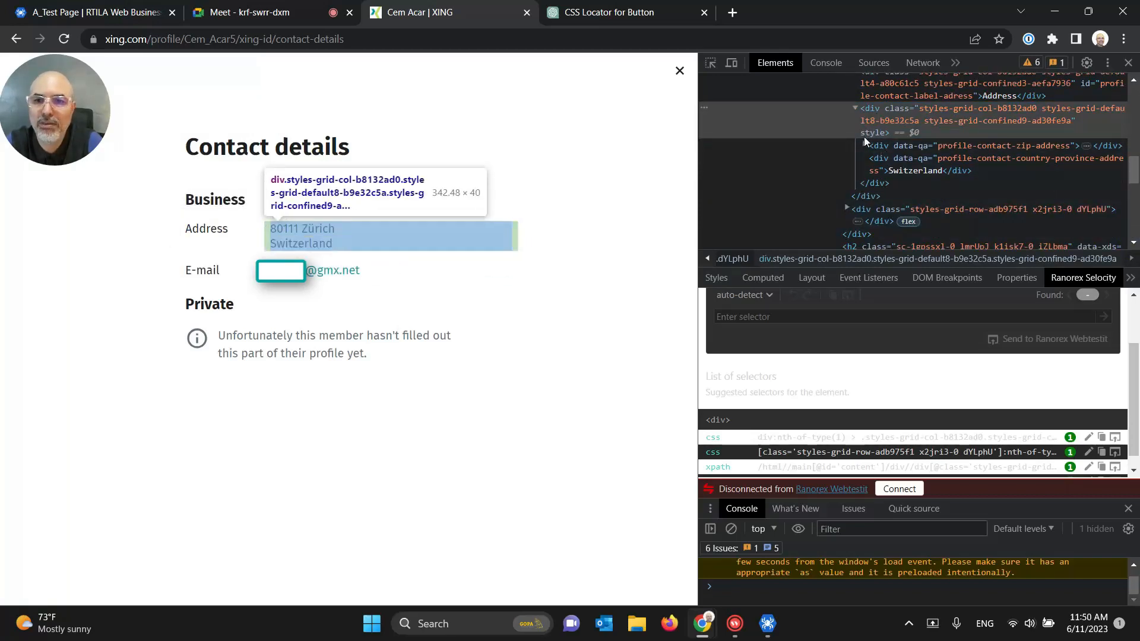
pyautogui.click(863, 142)
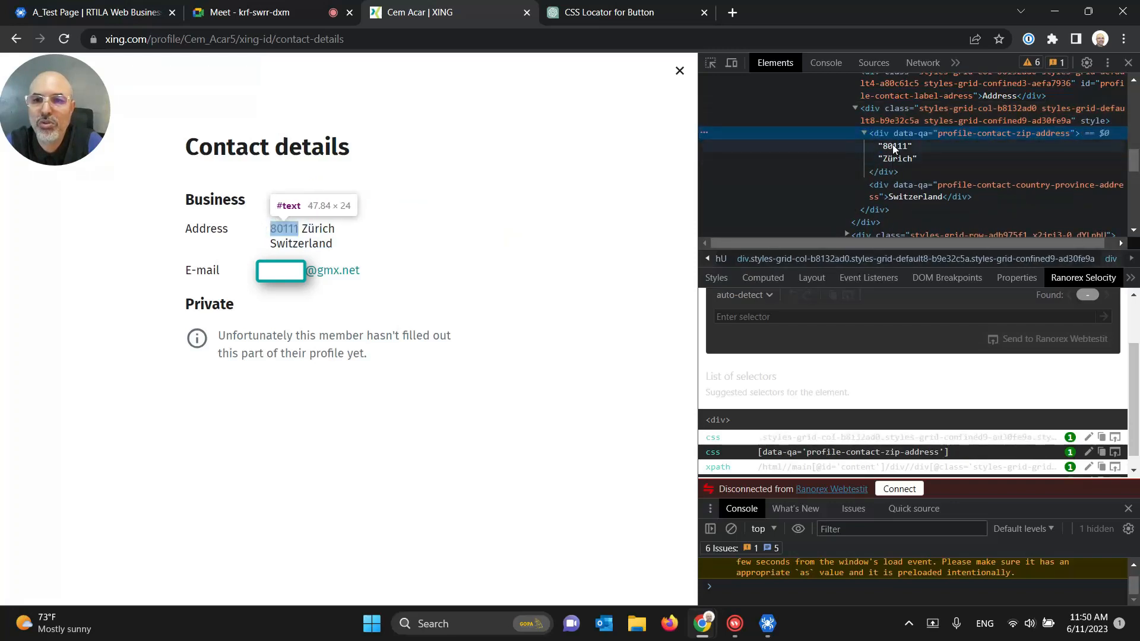
pyautogui.click(906, 196)
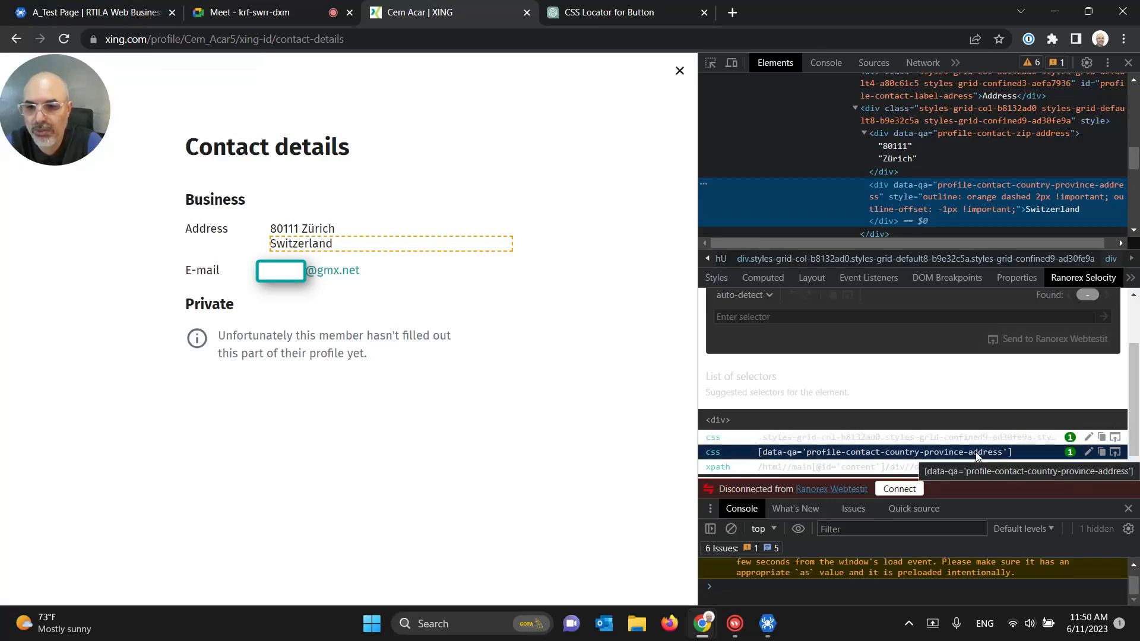
pyautogui.click(1099, 453)
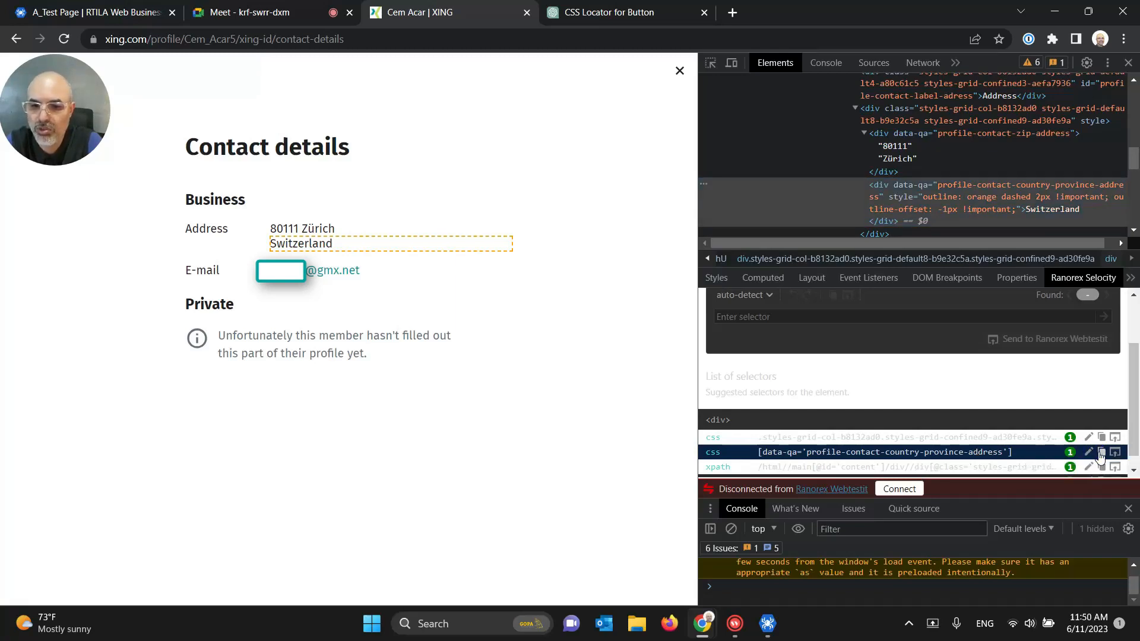
pyautogui.click(767, 622)
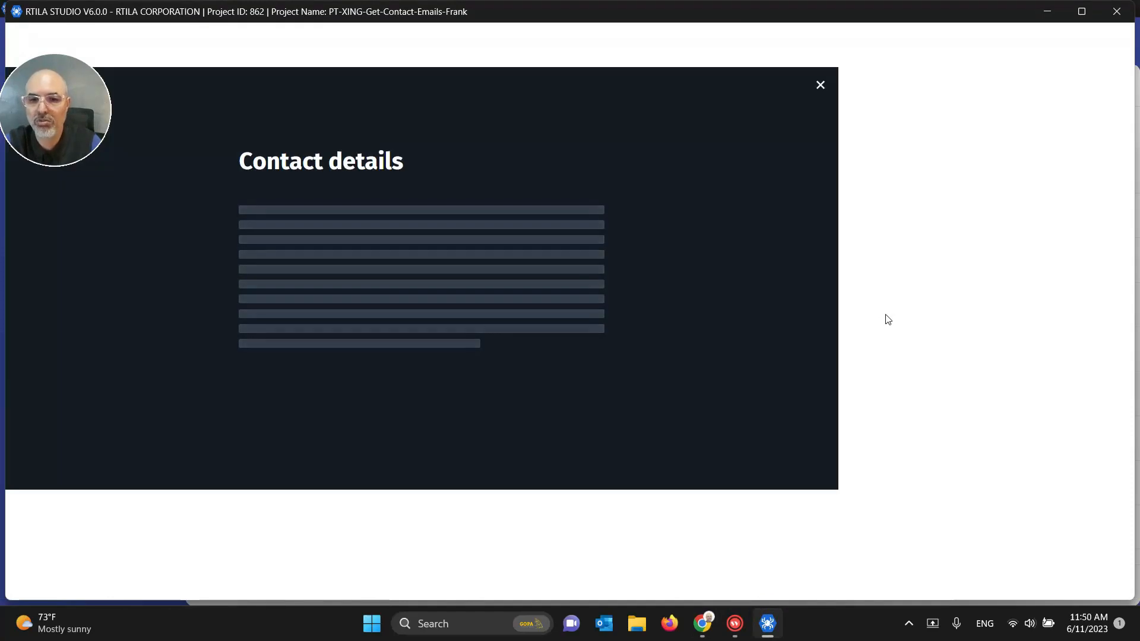
# Step: Add a Country property to Dataset #1 using the pasted country-province-address selector, then save the project
pyautogui.click(1081, 12)
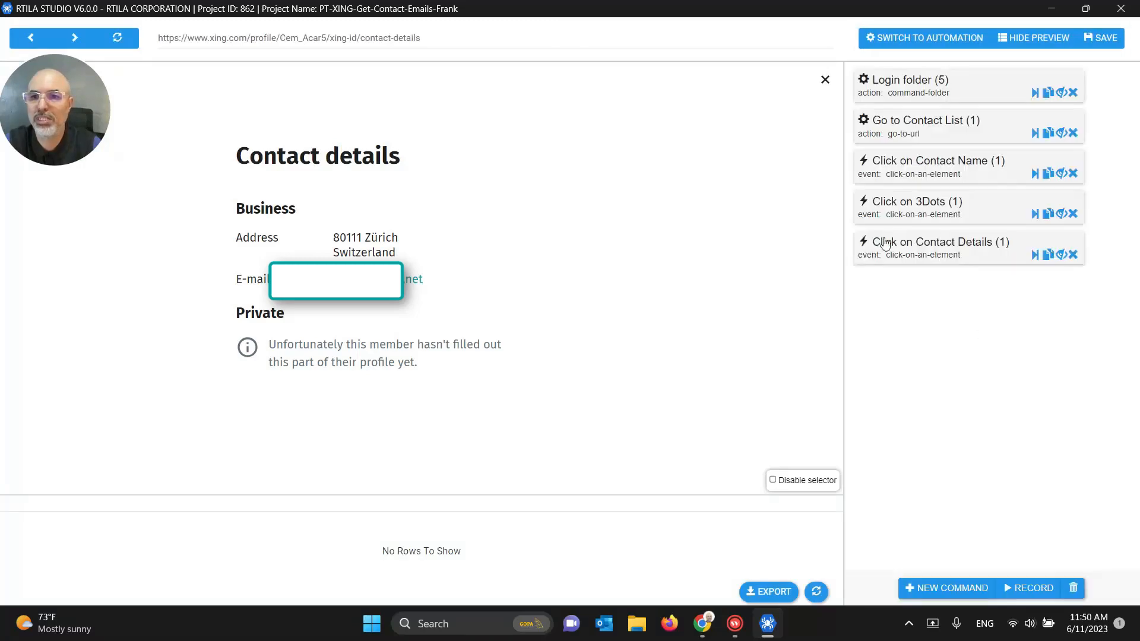
pyautogui.click(928, 39)
pyautogui.click(928, 41)
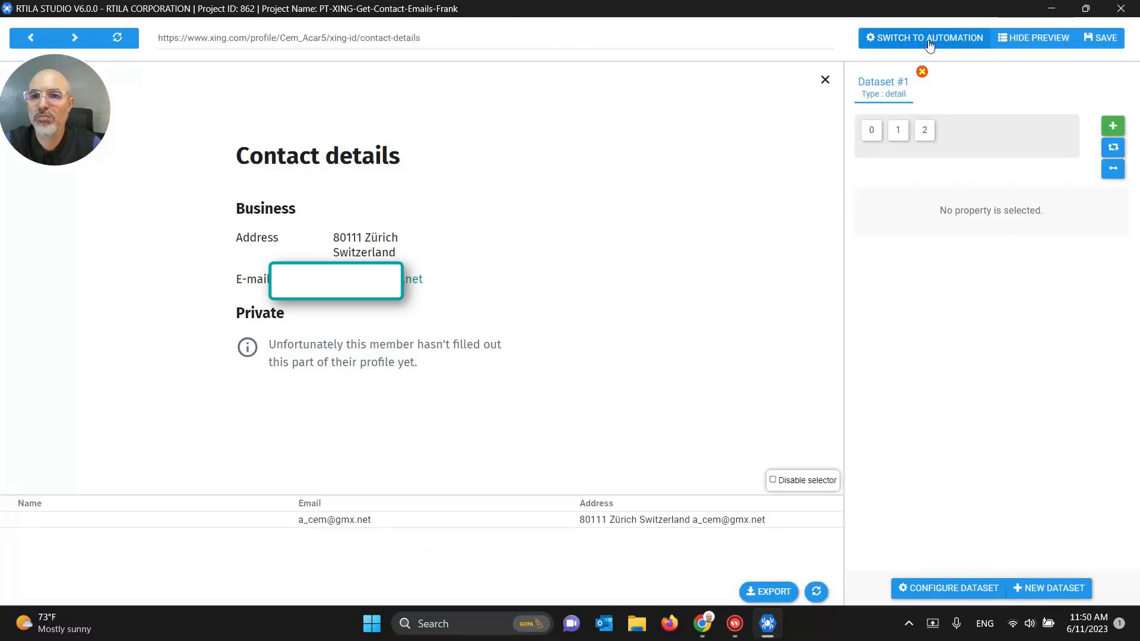
pyautogui.click(924, 134)
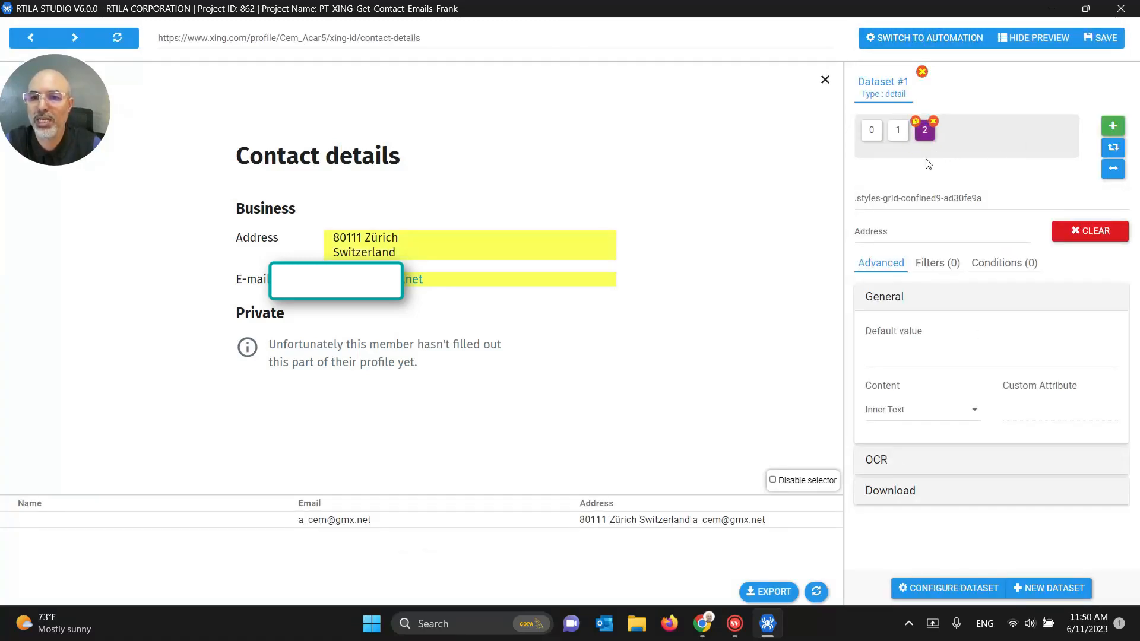
pyautogui.click(1105, 126)
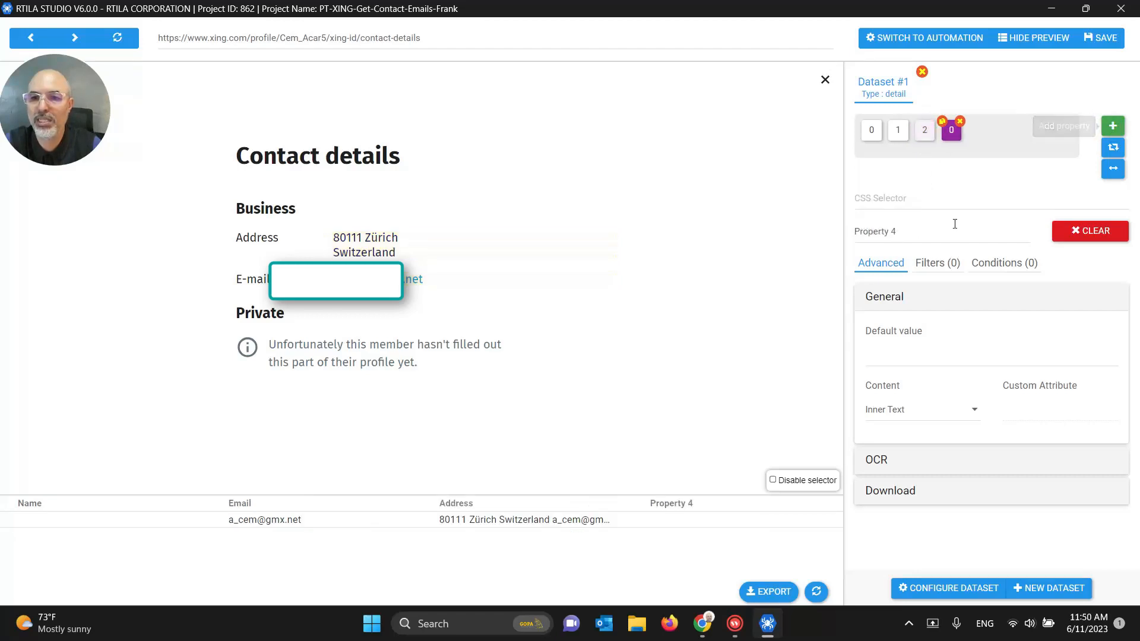
pyautogui.moveTo(896, 231); pyautogui.dragTo(846, 225)
pyautogui.write('Country')
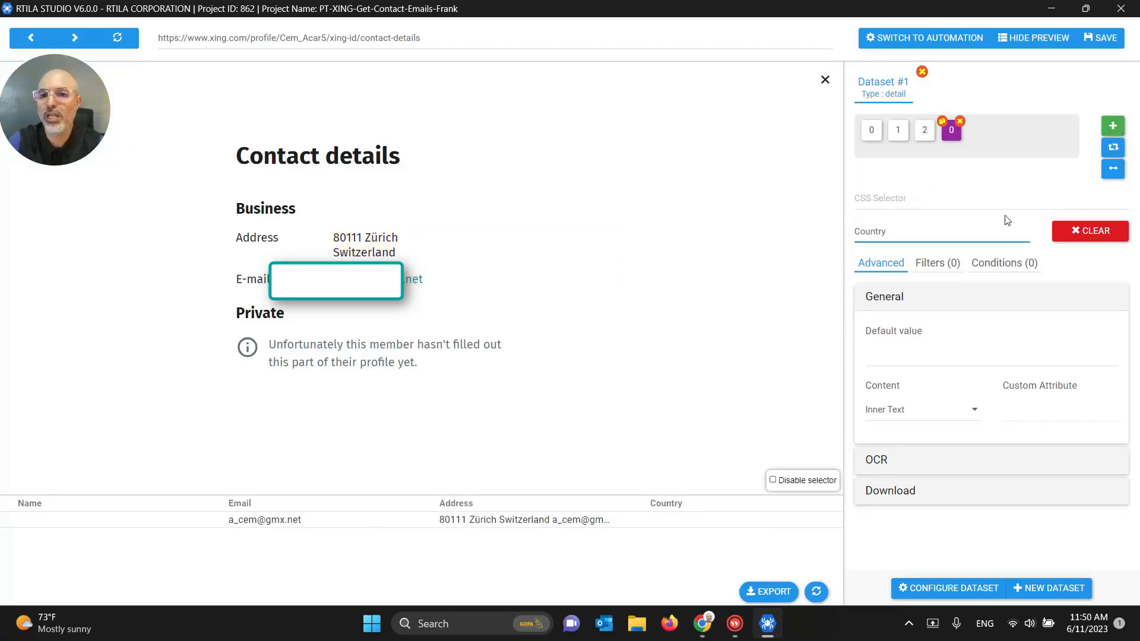
pyautogui.click(964, 200)
pyautogui.hotkey('ctrl', 'v')
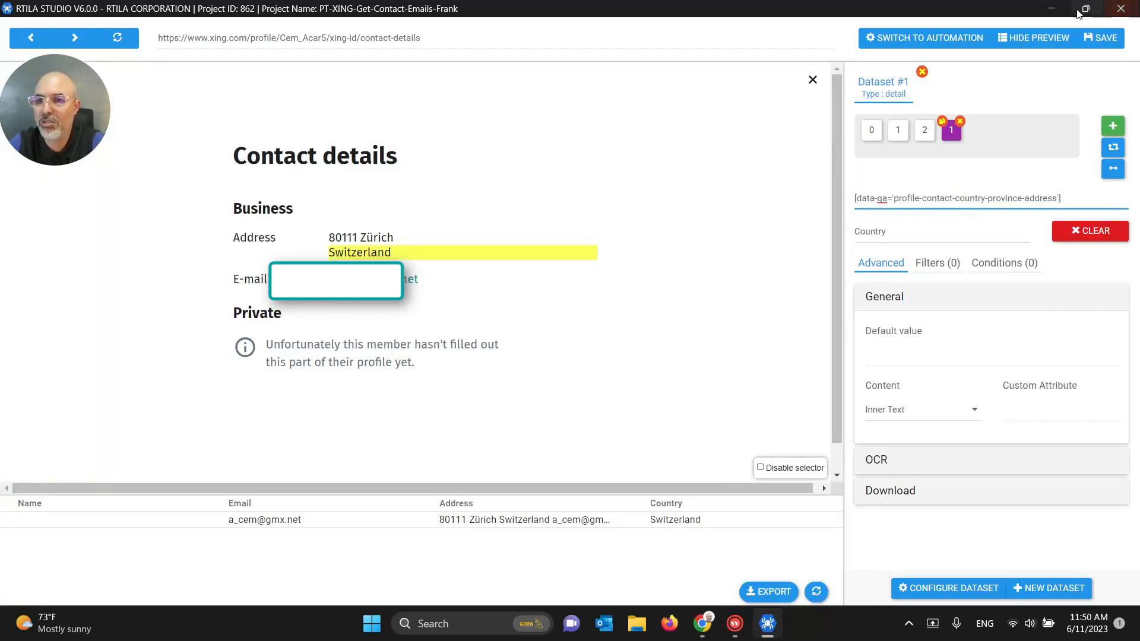
pyautogui.click(1092, 38)
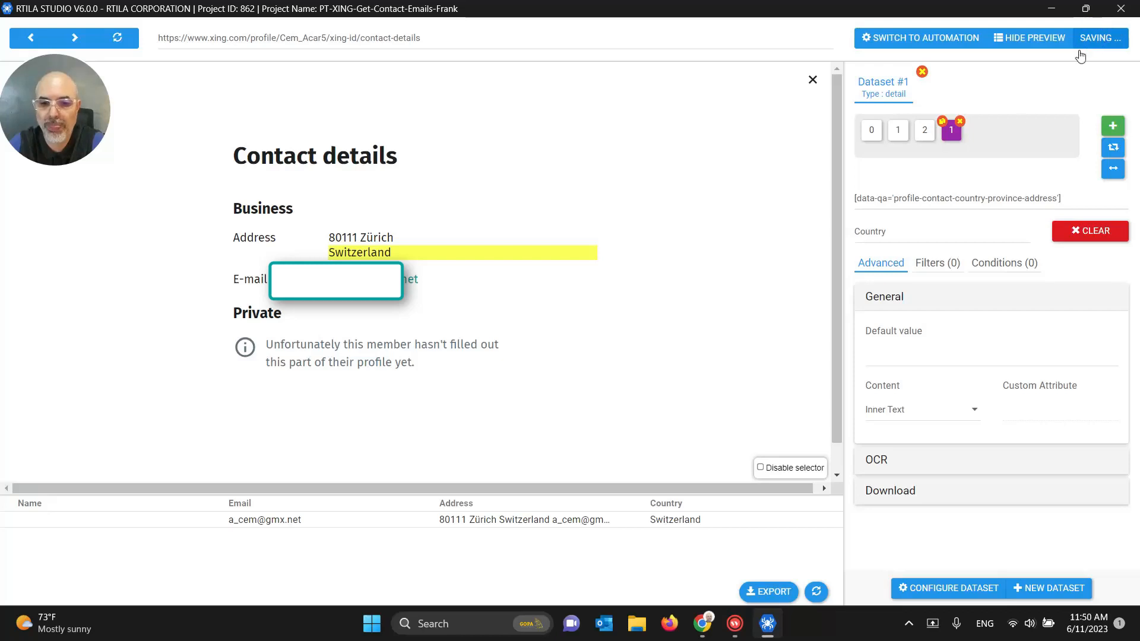
pyautogui.click(702, 623)
# Step: Inspect the 80111 Zürich line and copy its [data-qa='profile-contact-zip-address'] selector
pyautogui.click(618, 568)
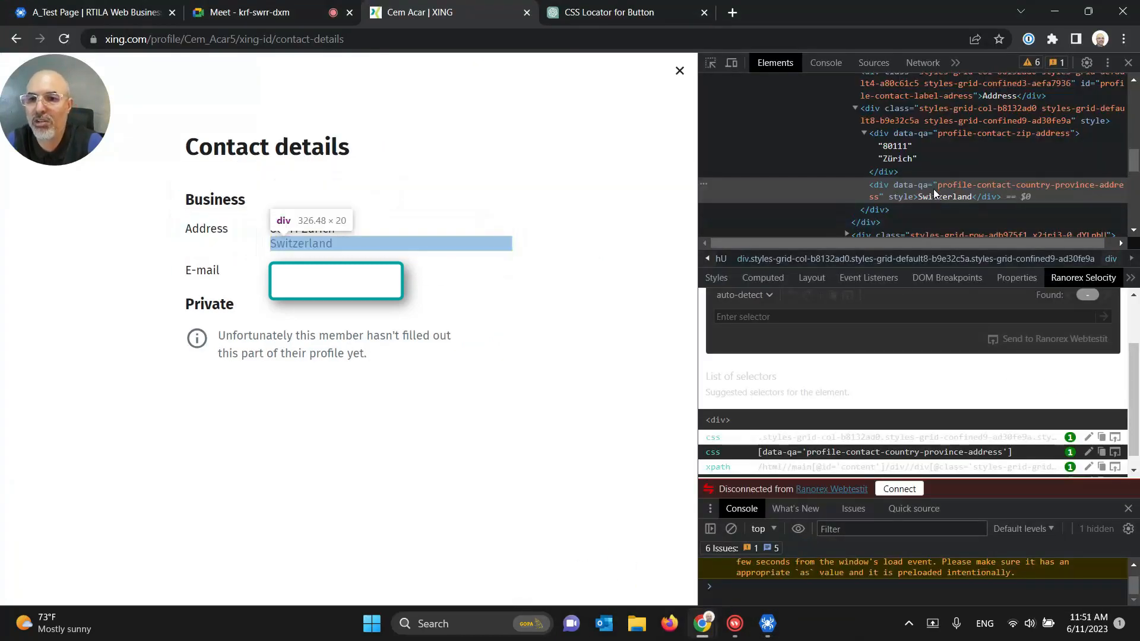
pyautogui.click(895, 156)
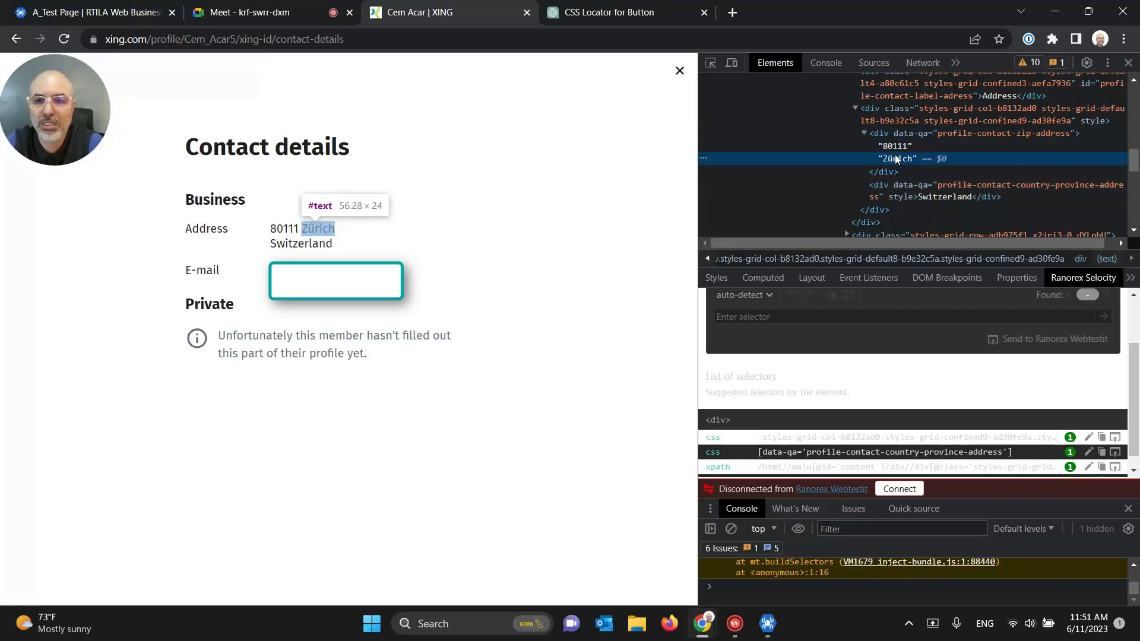
pyautogui.click(896, 147)
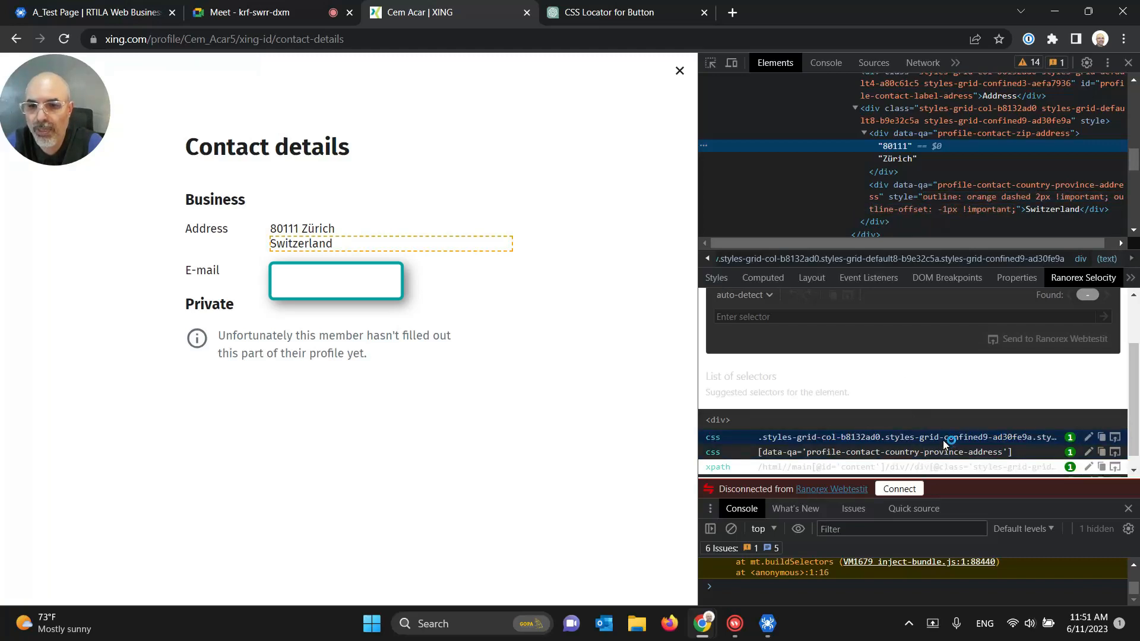
pyautogui.click(903, 134)
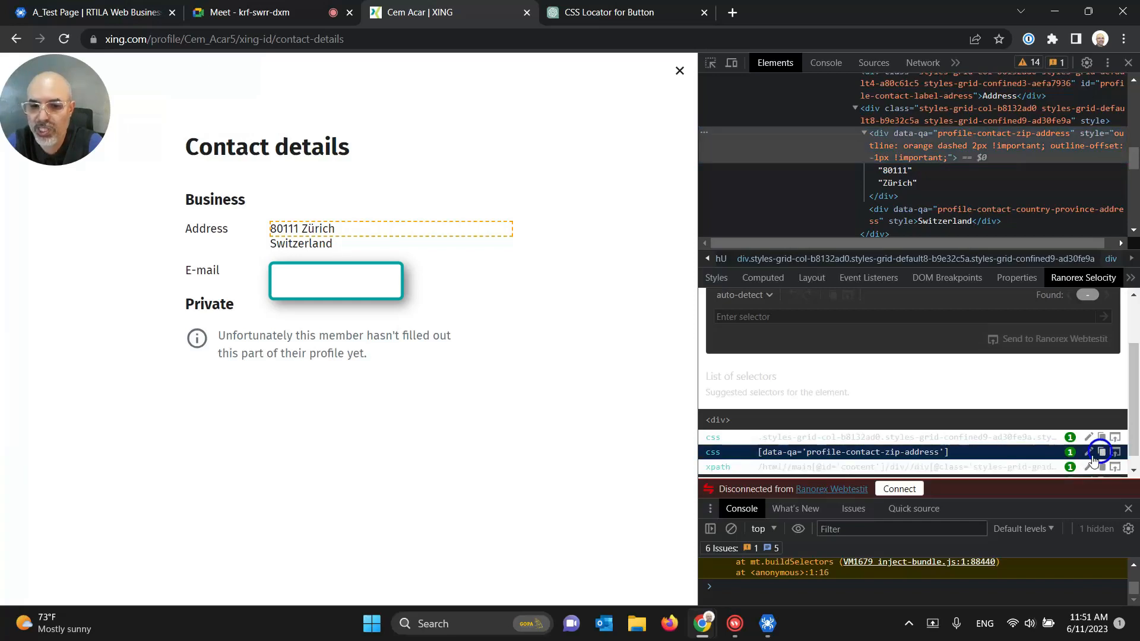
pyautogui.click(767, 623)
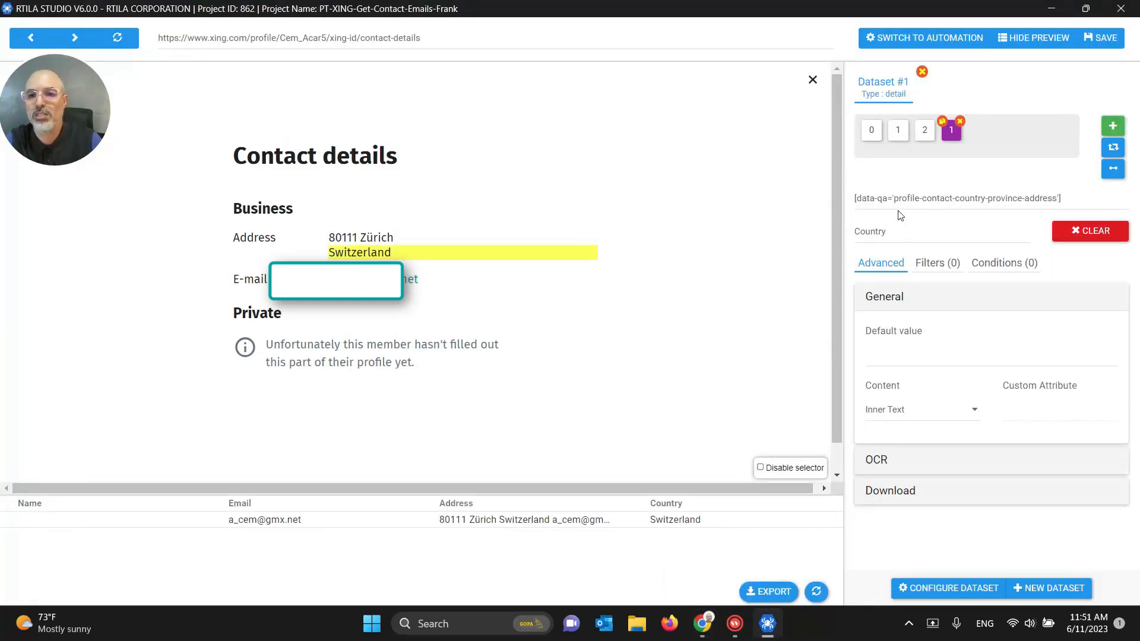
# Step: Replace the Address property's selector with the pasted [data-qa='profile-contact-zip-address'] selector
pyautogui.click(924, 129)
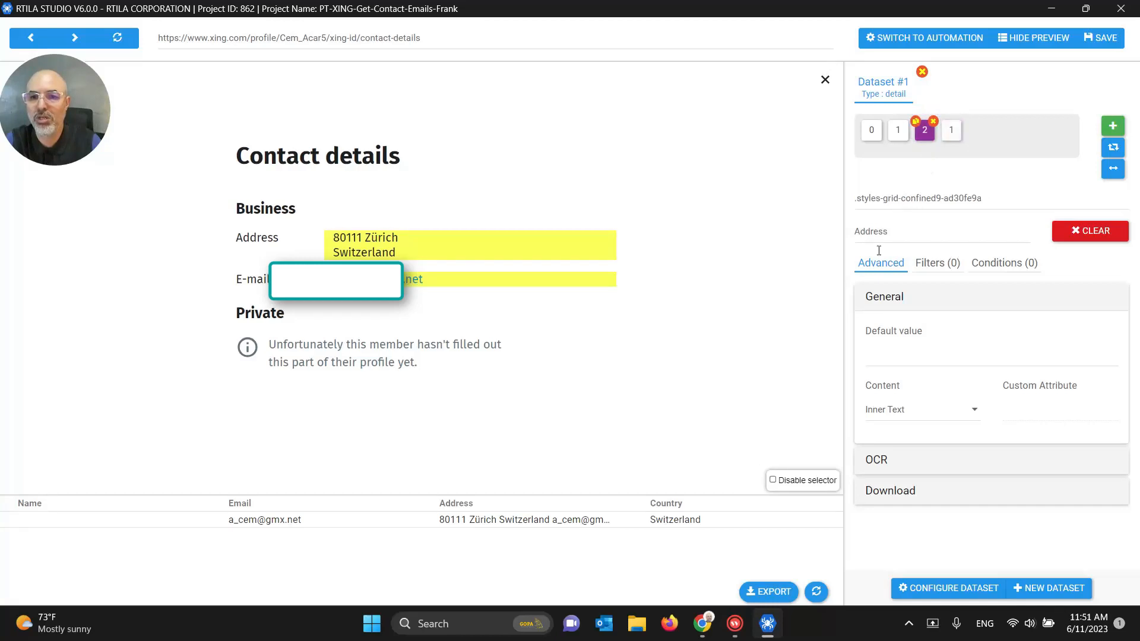
pyautogui.click(884, 201)
pyautogui.tripleClick(889, 202)
pyautogui.press('BackSpace')
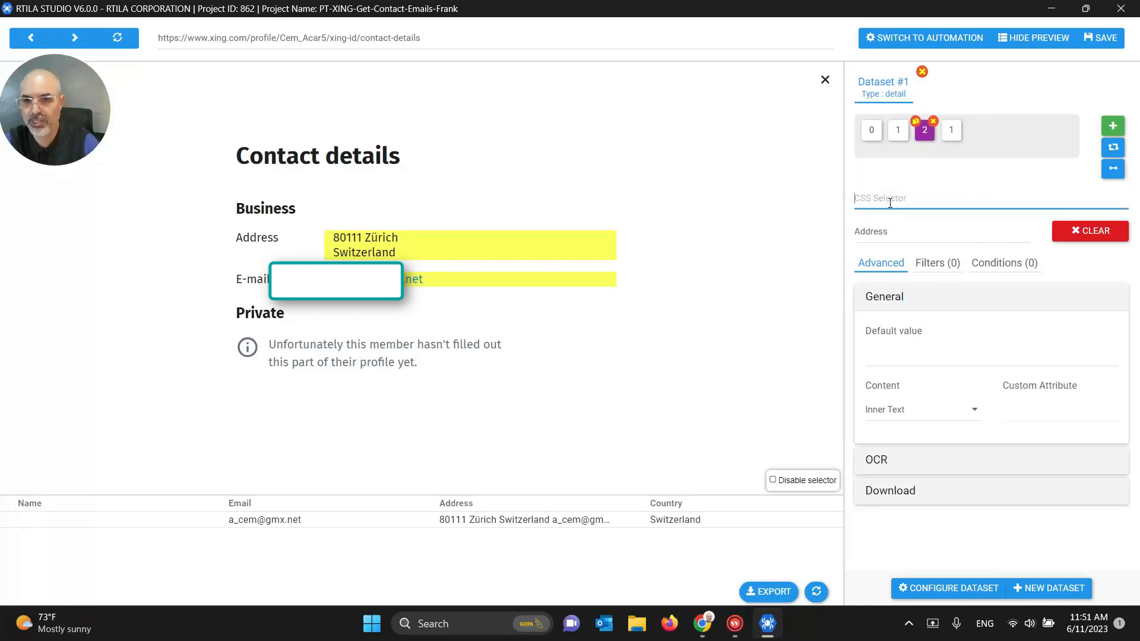
pyautogui.write("[data-qa='profile-contact-zip-address']")
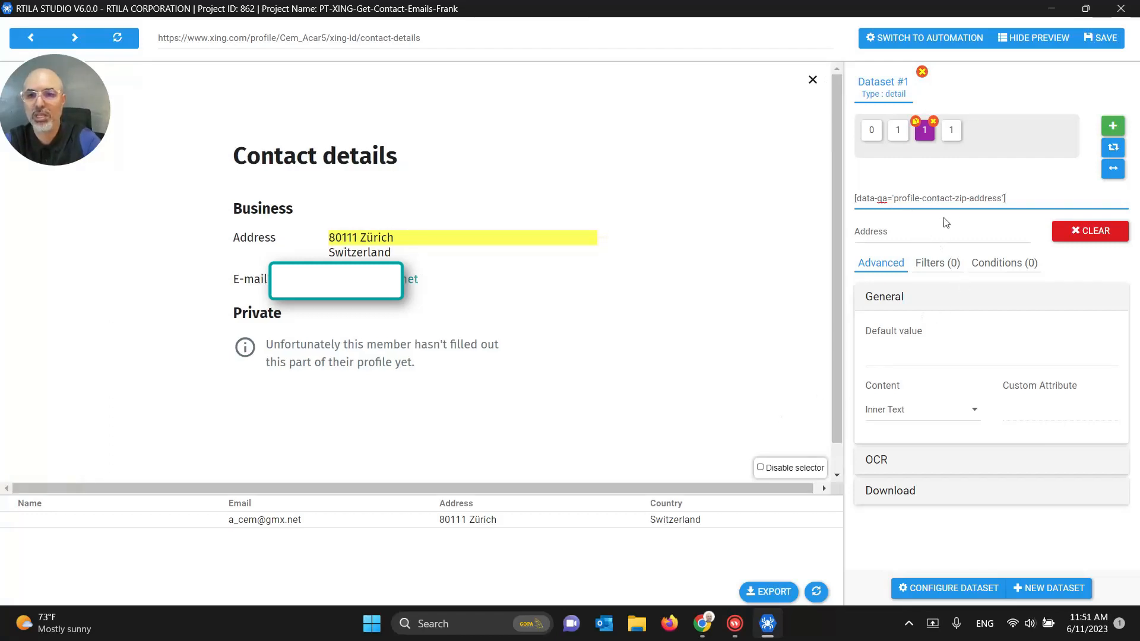
# Step: Review the Country property's selector and recheck the zip-address suggestion in Chrome's Selocity
pyautogui.click(950, 142)
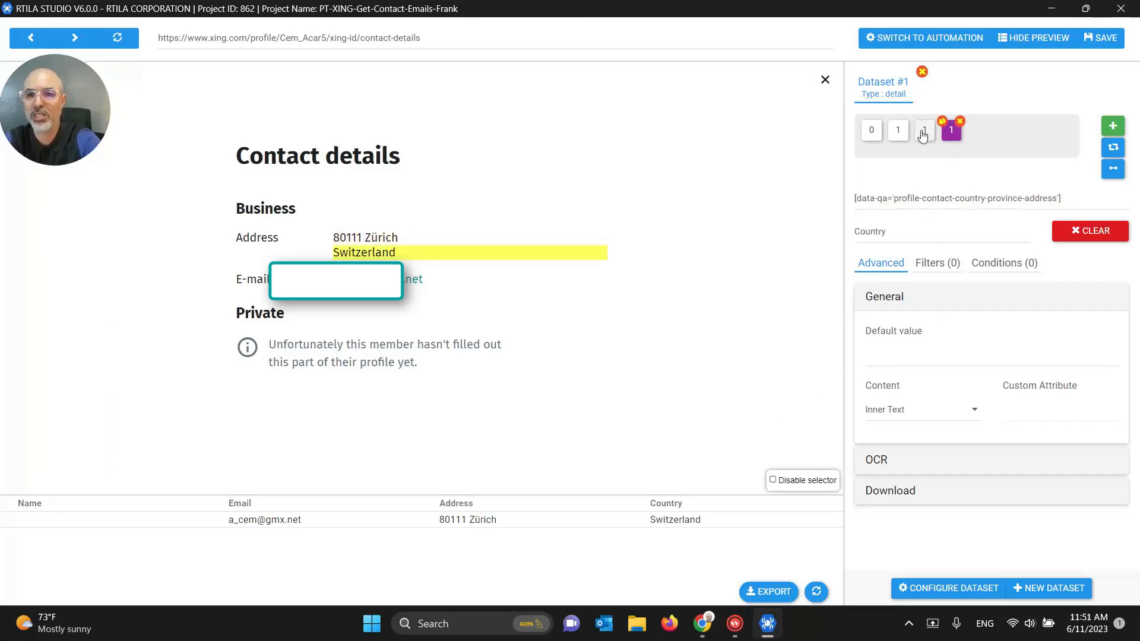
pyautogui.click(938, 202)
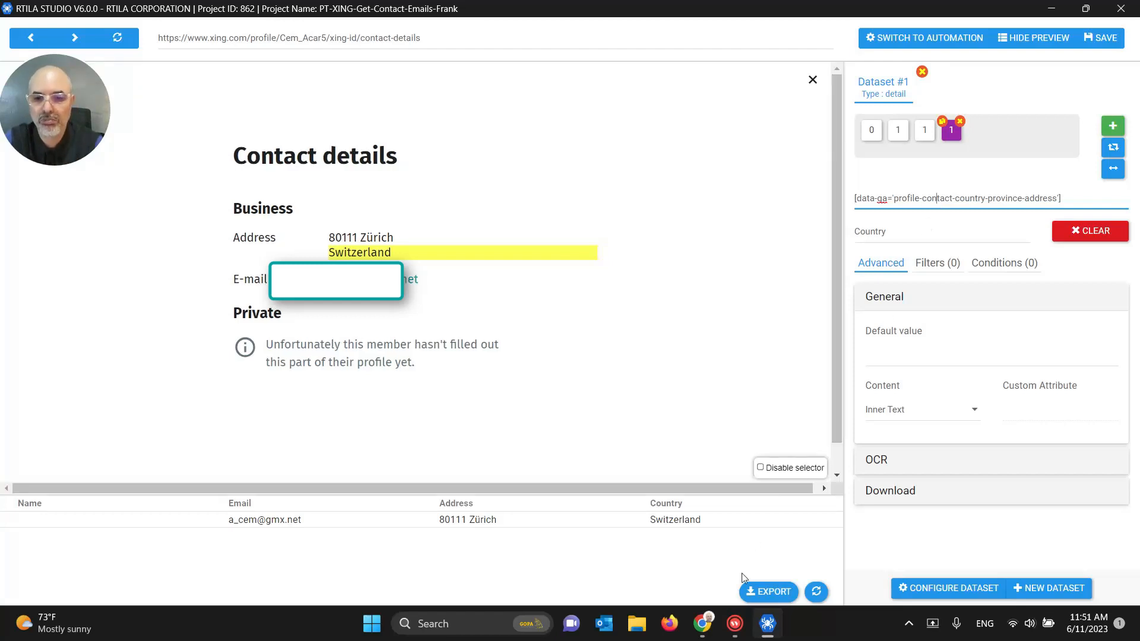
pyautogui.moveTo(703, 623)
pyautogui.click(670, 577)
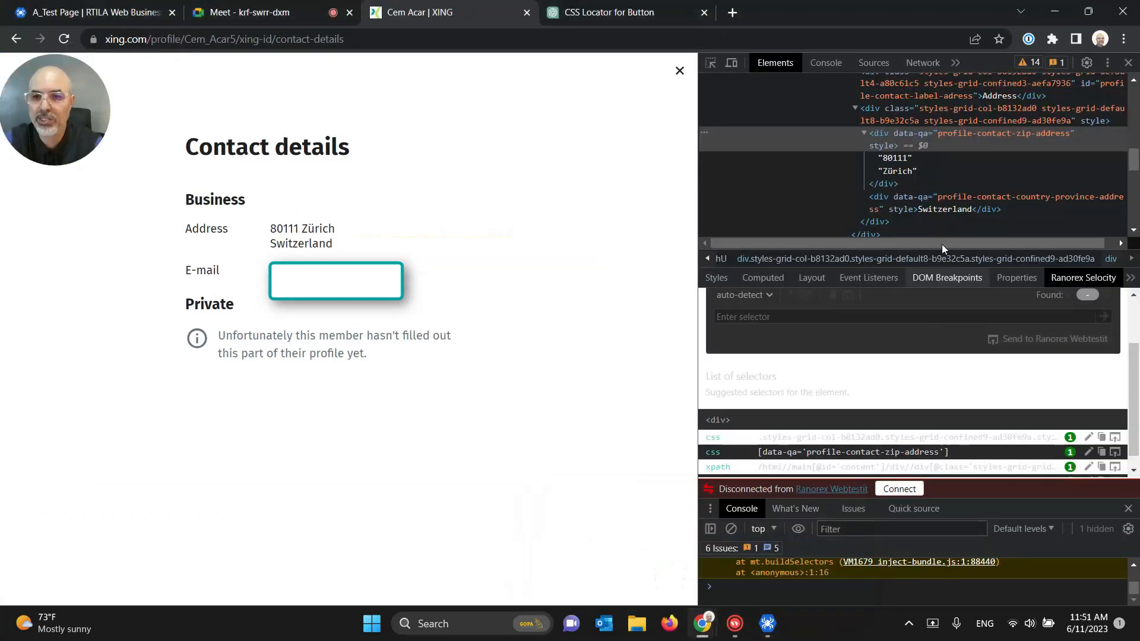
pyautogui.click(916, 454)
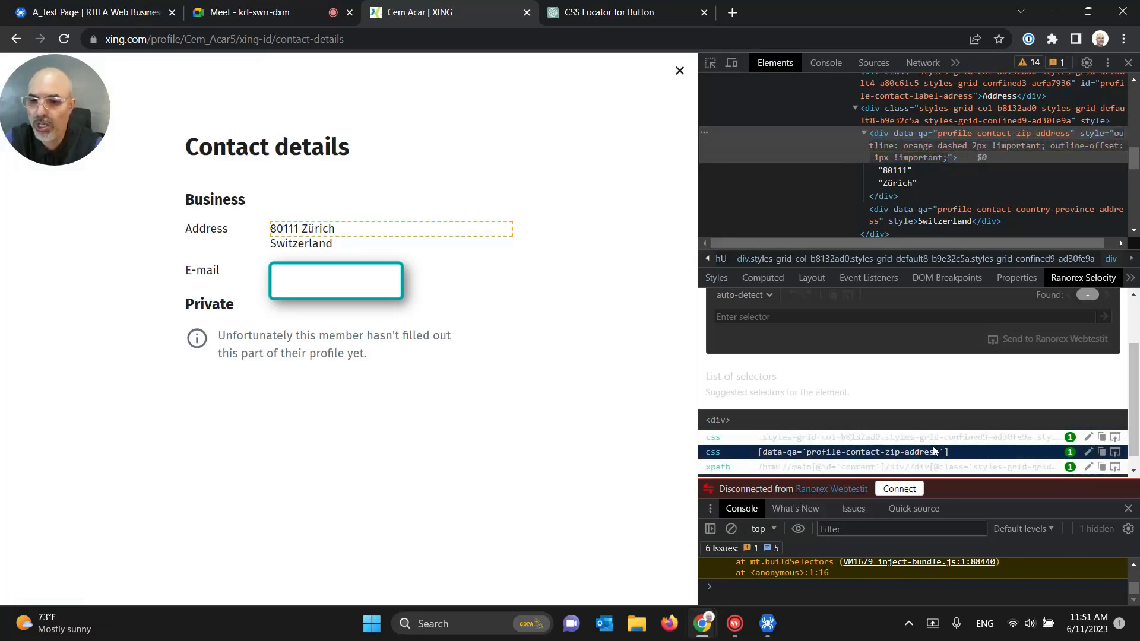
pyautogui.click(789, 570)
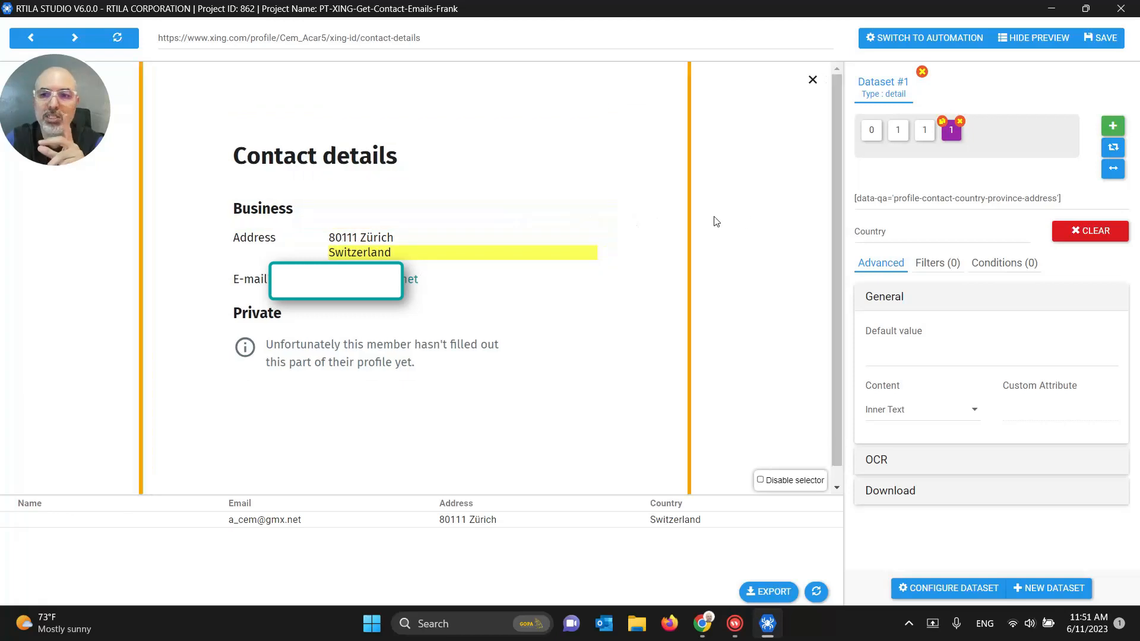
# Step: Check the preview page's URL and add a fifth property named Profile URL to Dataset #1
pyautogui.click(352, 37)
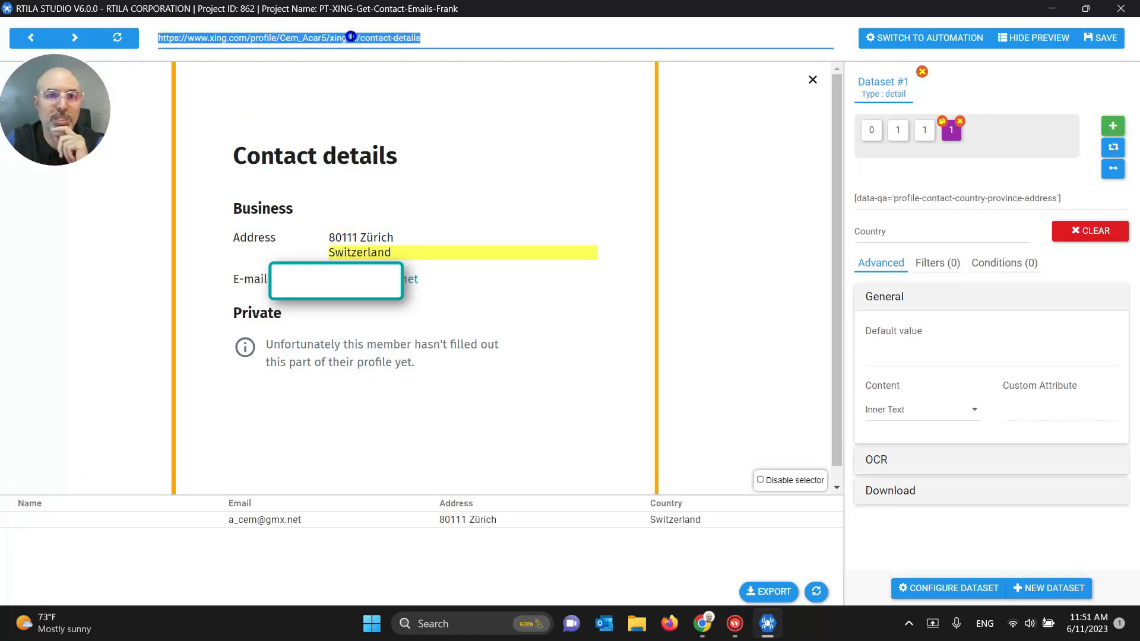
pyautogui.doubleClick(305, 38)
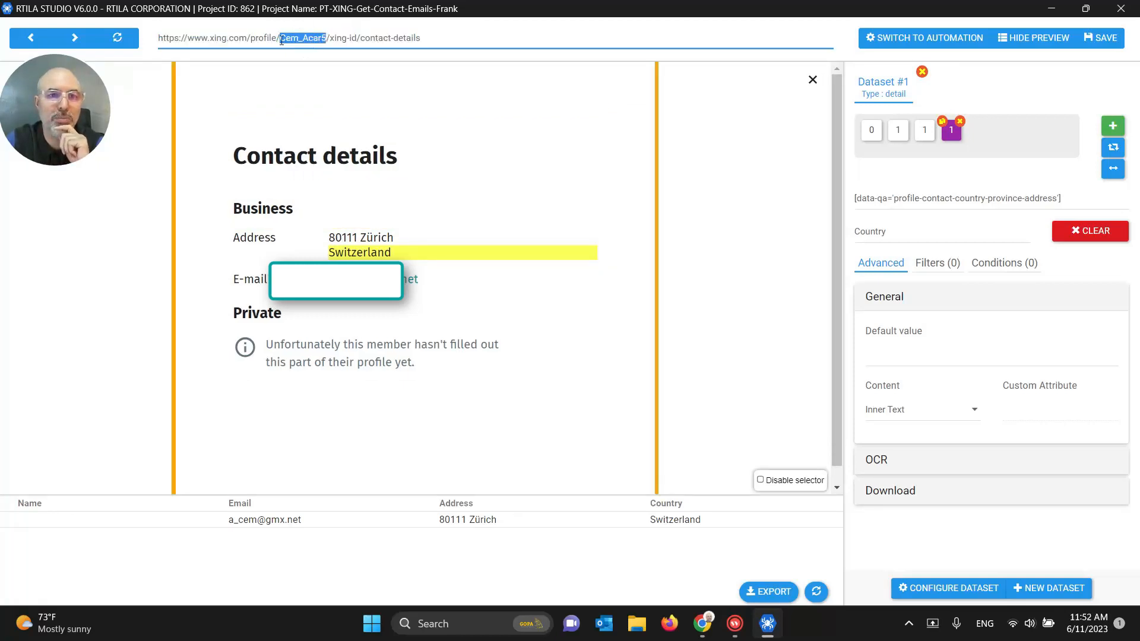
pyautogui.click(281, 39)
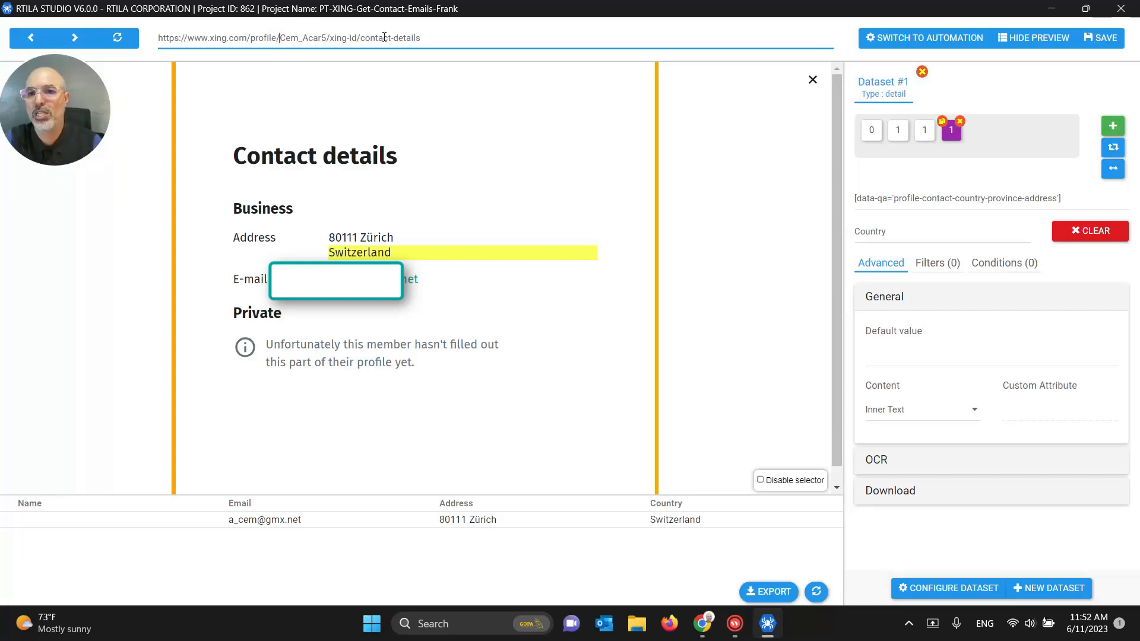
pyautogui.click(1110, 130)
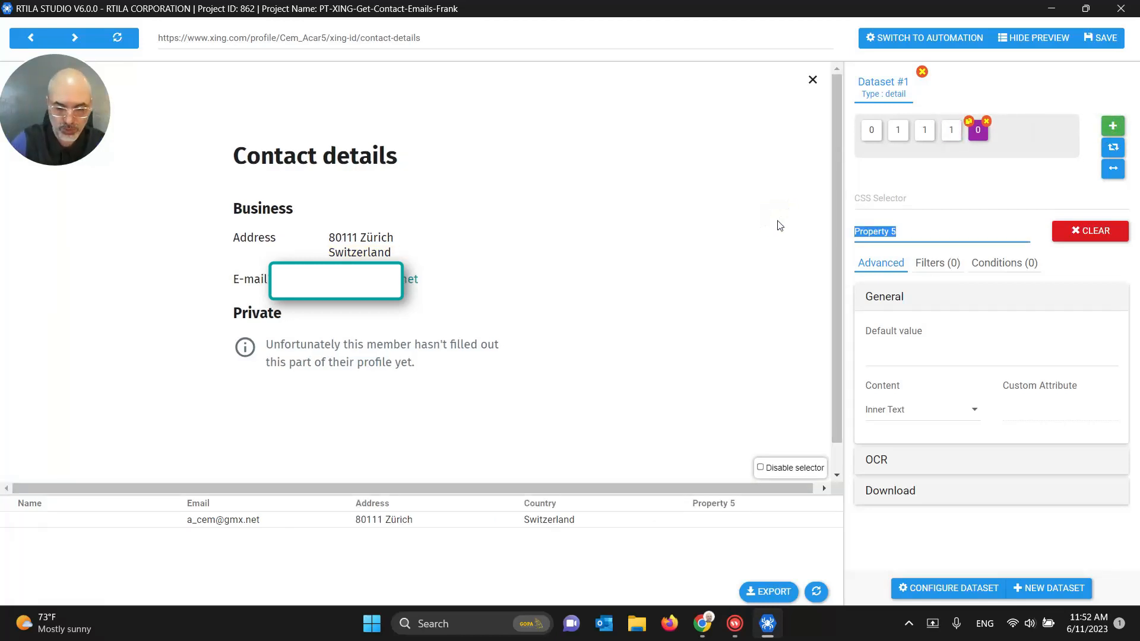
pyautogui.write('Profile URL')
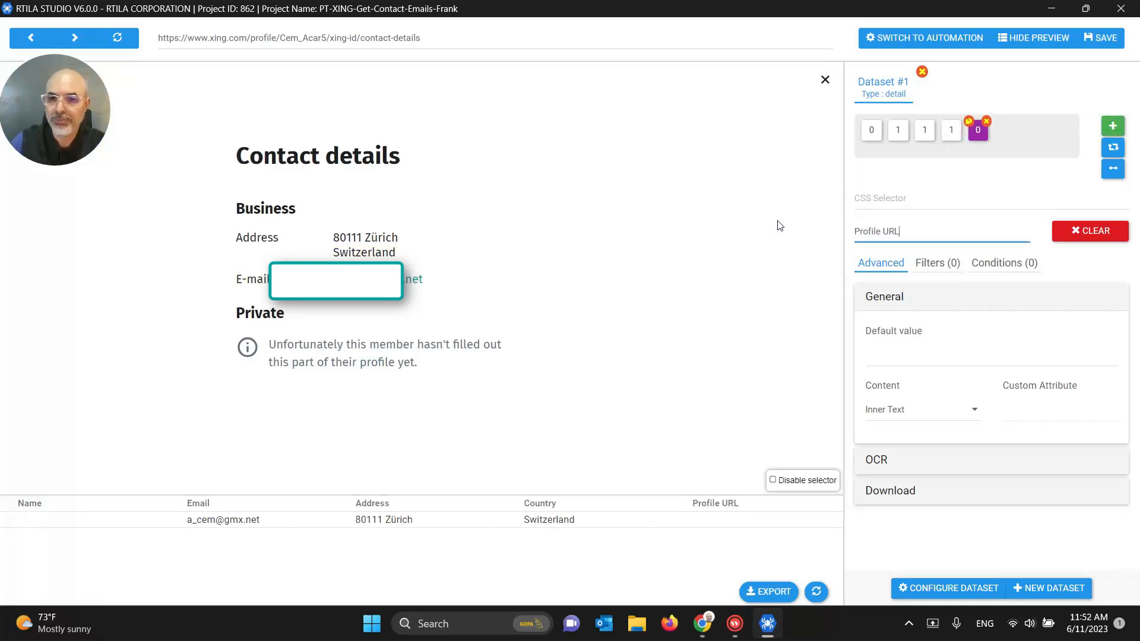
pyautogui.click(374, 626)
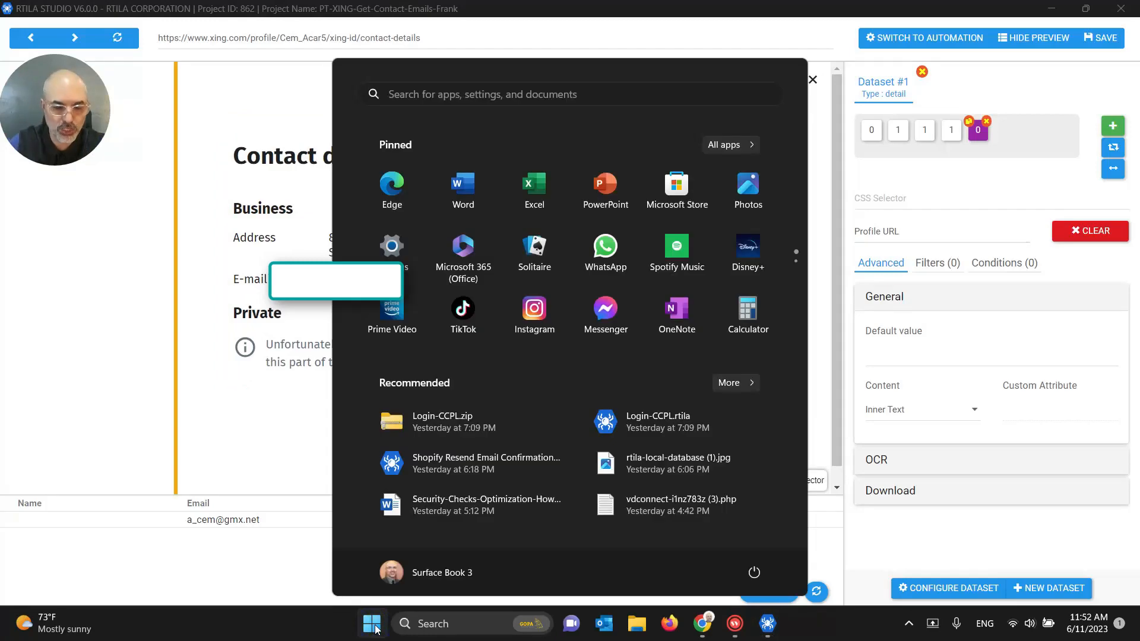
# Step: Open REGEX resources.docx and copy FIELD_VALUE=window.location.href from its Full URL line
pyautogui.write('regex')
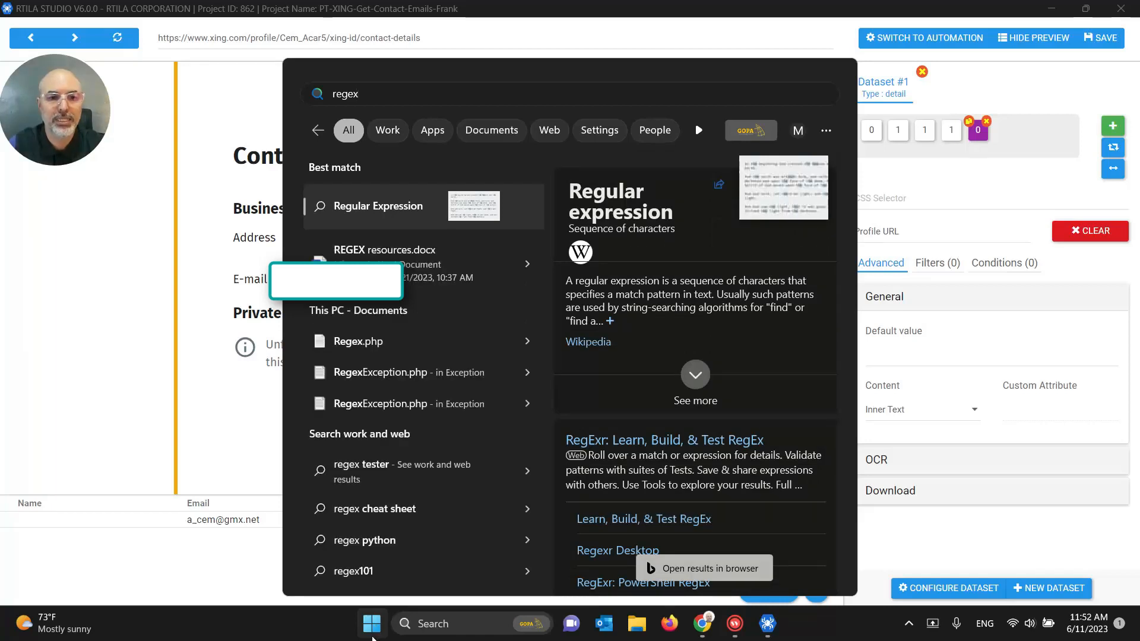
pyautogui.click(408, 254)
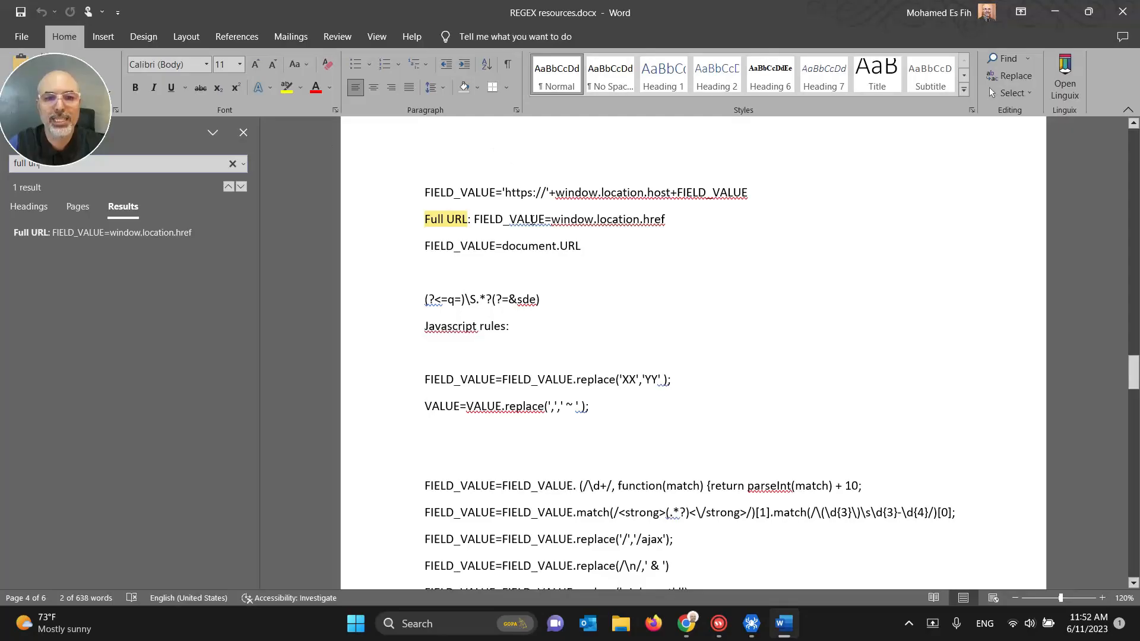
pyautogui.click(513, 219)
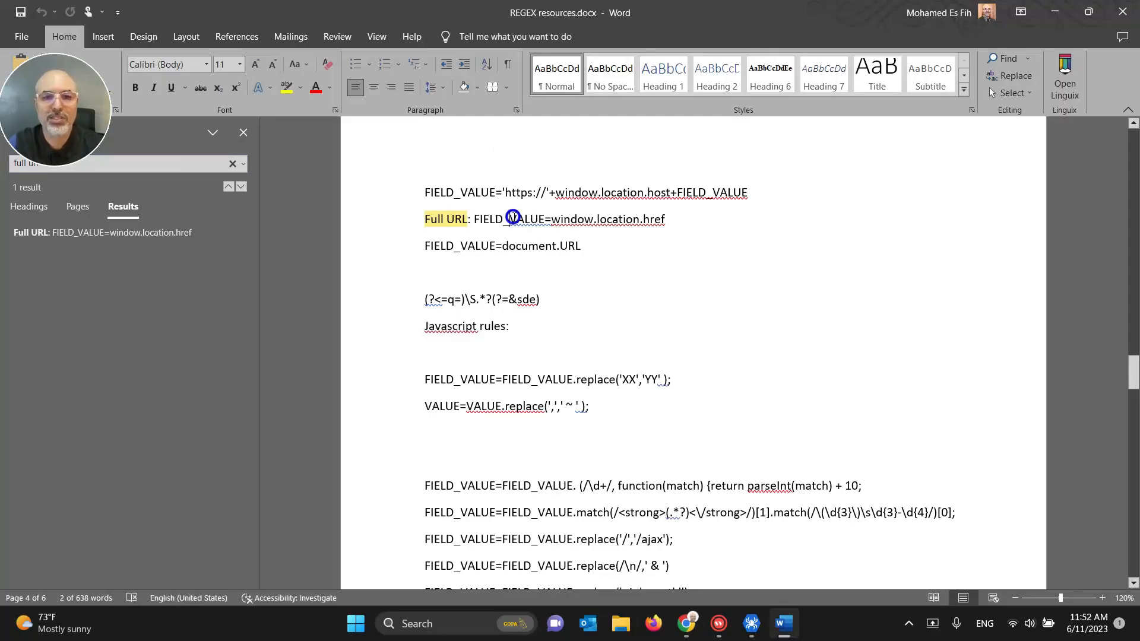
pyautogui.moveTo(474, 221); pyautogui.dragTo(653, 225)
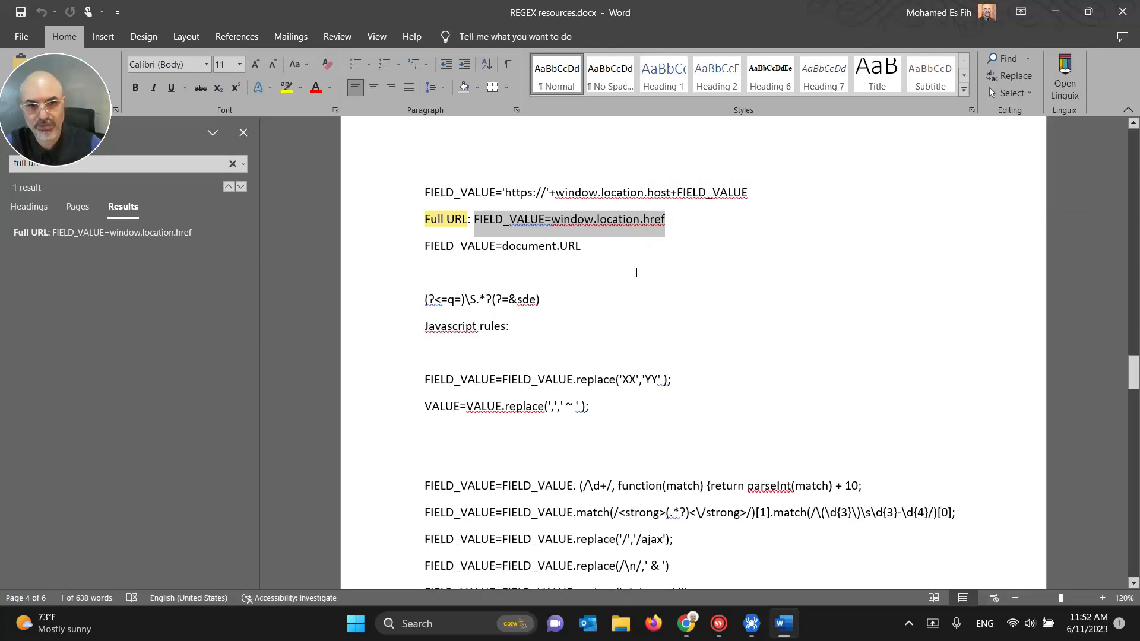
pyautogui.hotkey('ctrl', 'c')
pyautogui.moveTo(749, 623)
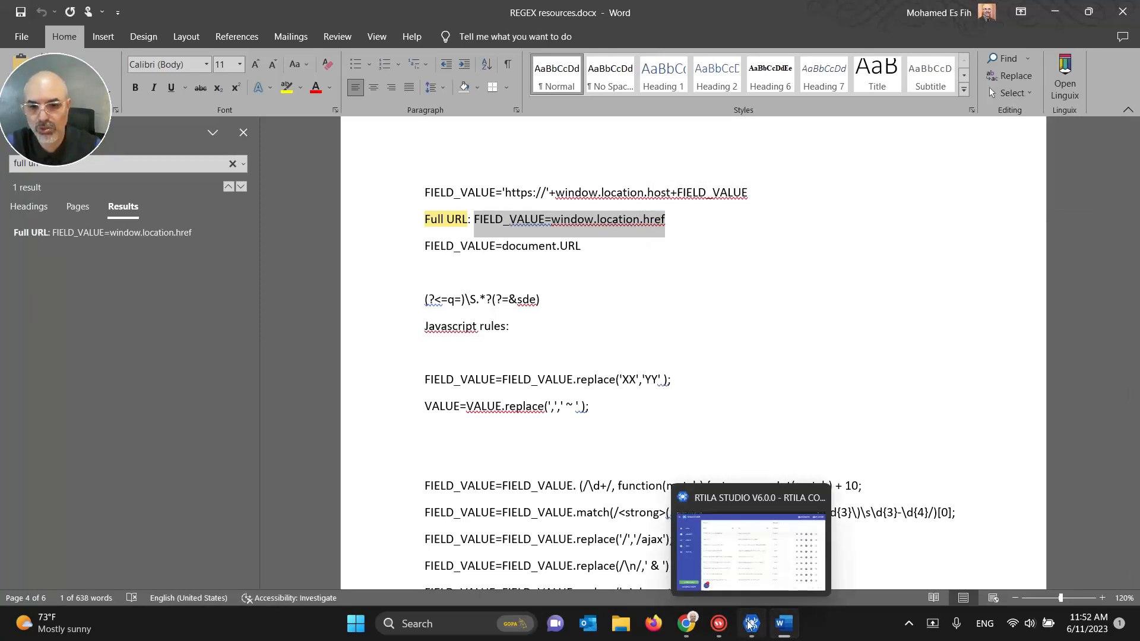
pyautogui.click(750, 623)
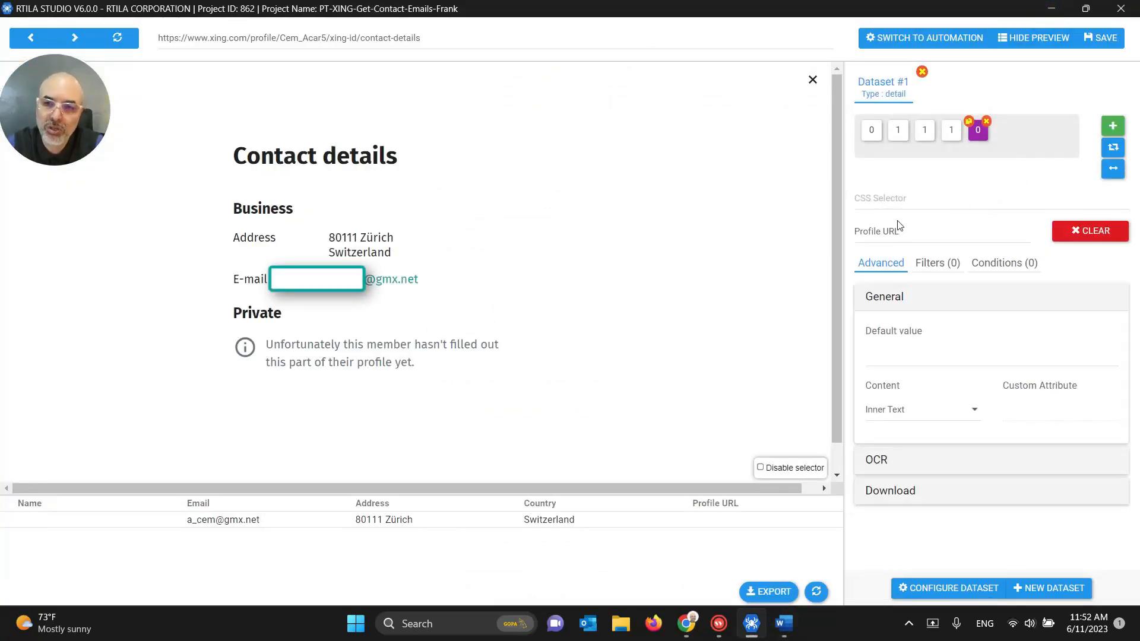
# Step: Add a filter to Profile URL with FIELD_VALUE=window.location.href pasted into Actions
pyautogui.click(936, 266)
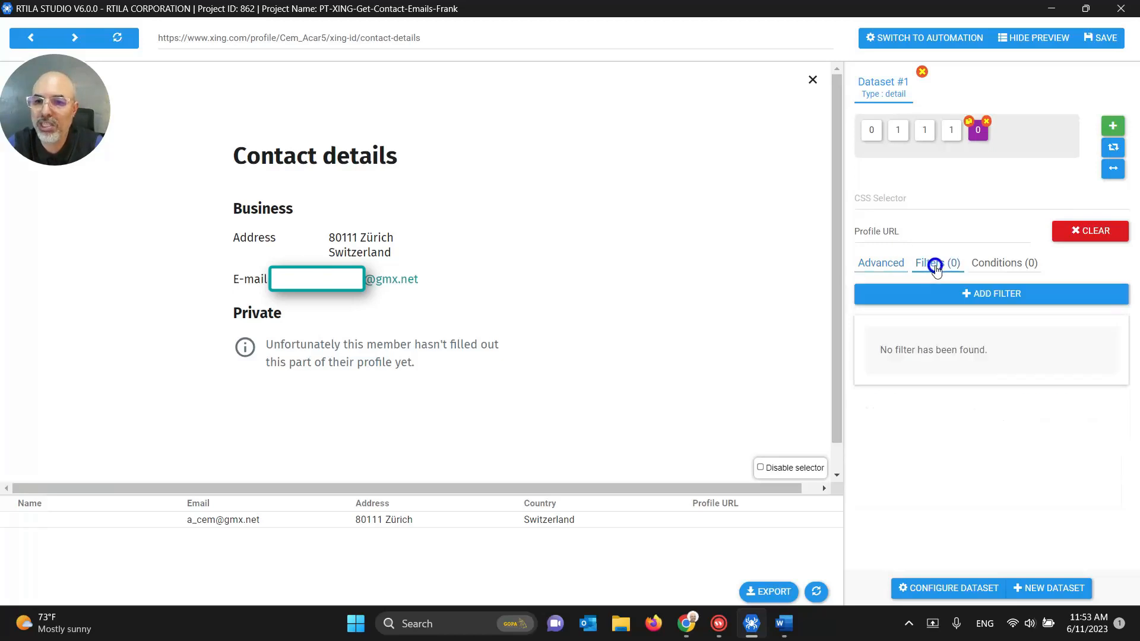
pyautogui.click(995, 300)
pyautogui.scroll(-3, 997, 295)
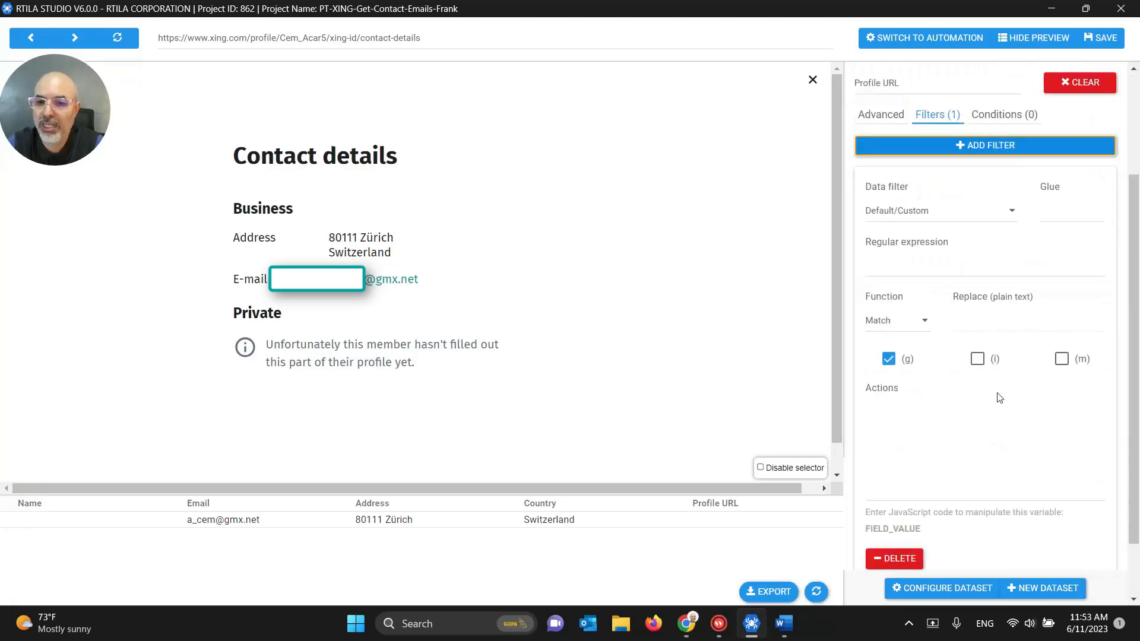
pyautogui.click(892, 399)
pyautogui.click(905, 436)
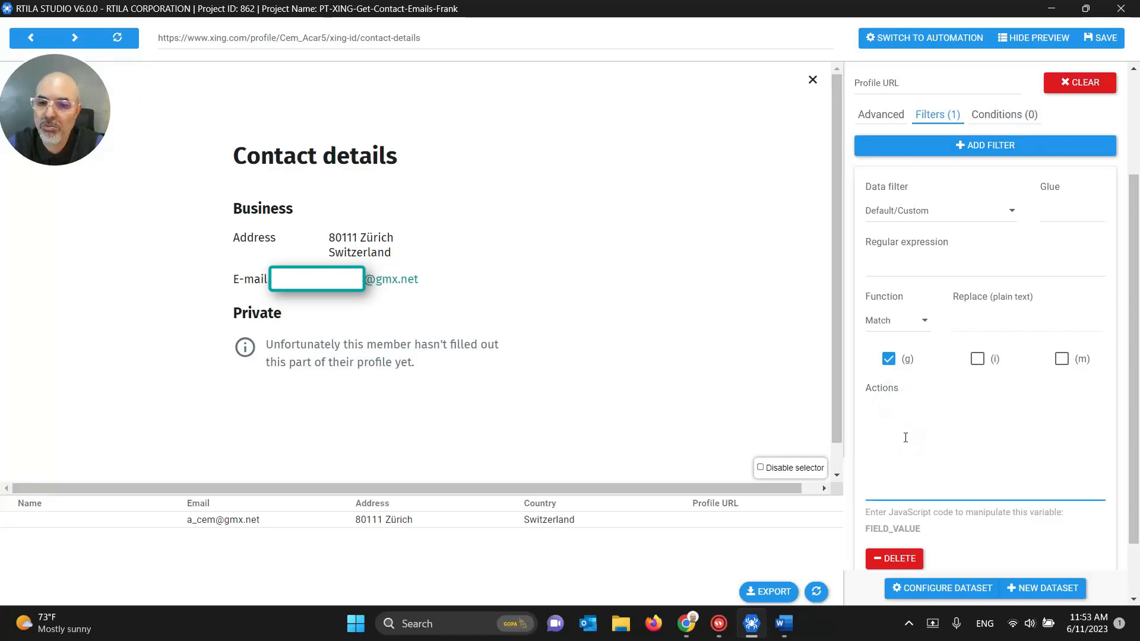
pyautogui.hotkey('ctrl', 'v')
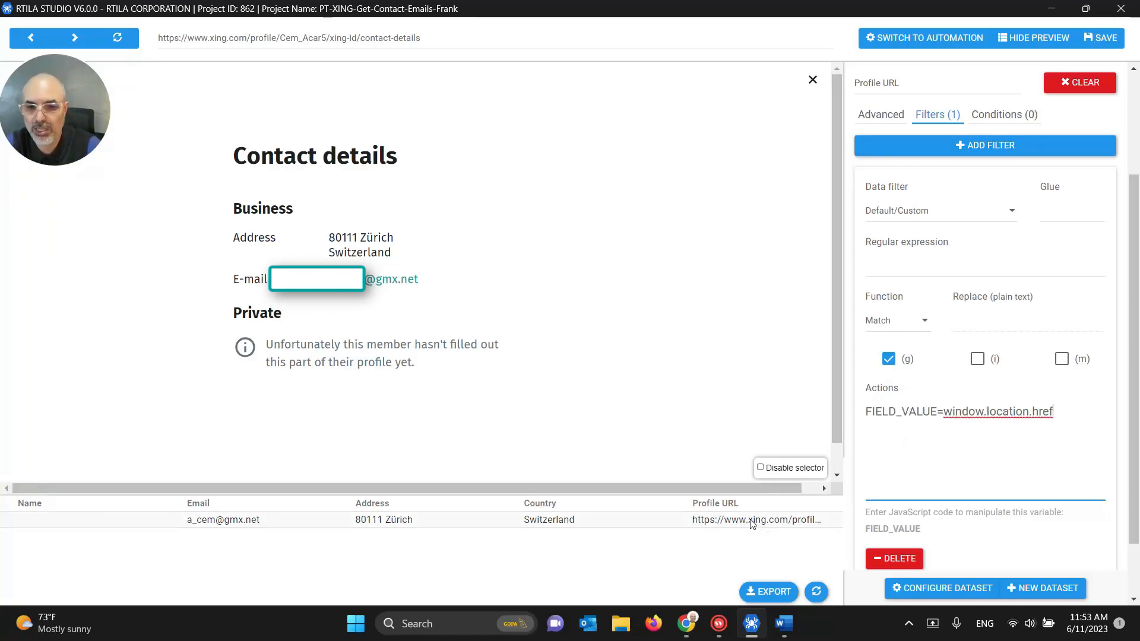
# Step: Resize the results table columns so the Profile URL column is wider
pyautogui.moveTo(672, 503); pyautogui.dragTo(634, 504)
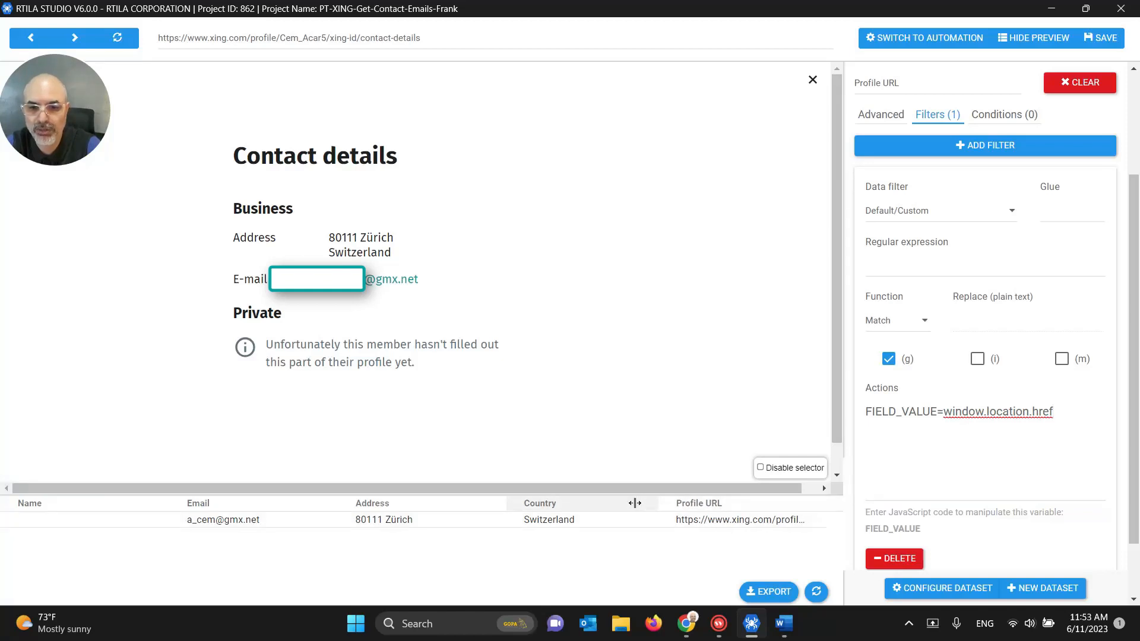
pyautogui.moveTo(504, 503); pyautogui.dragTo(487, 503)
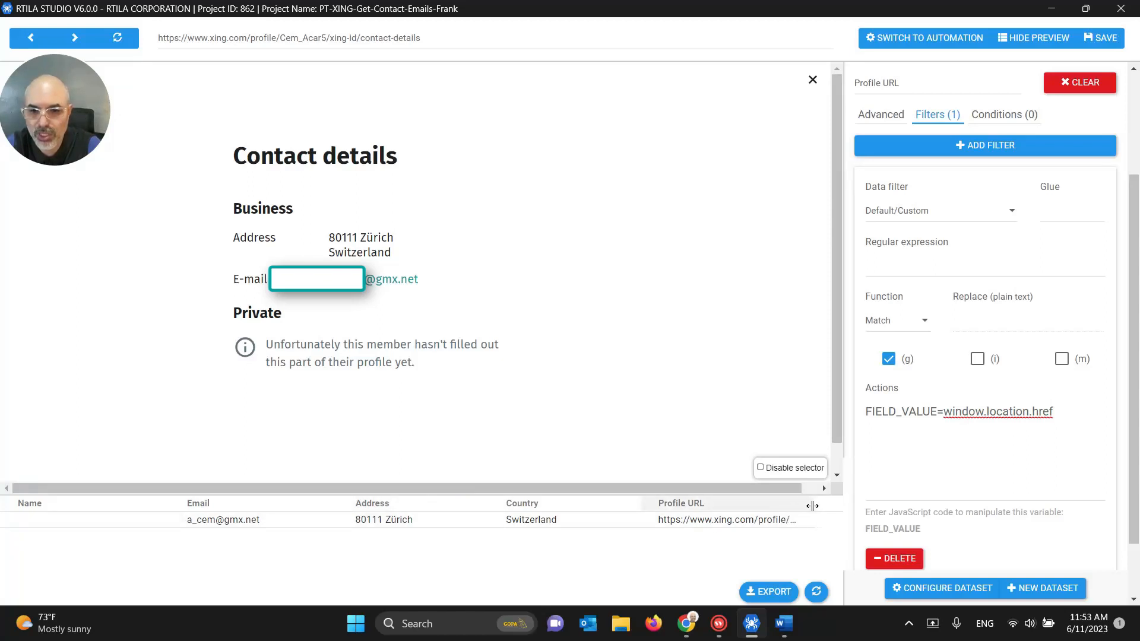
pyautogui.moveTo(812, 506); pyautogui.dragTo(837, 504)
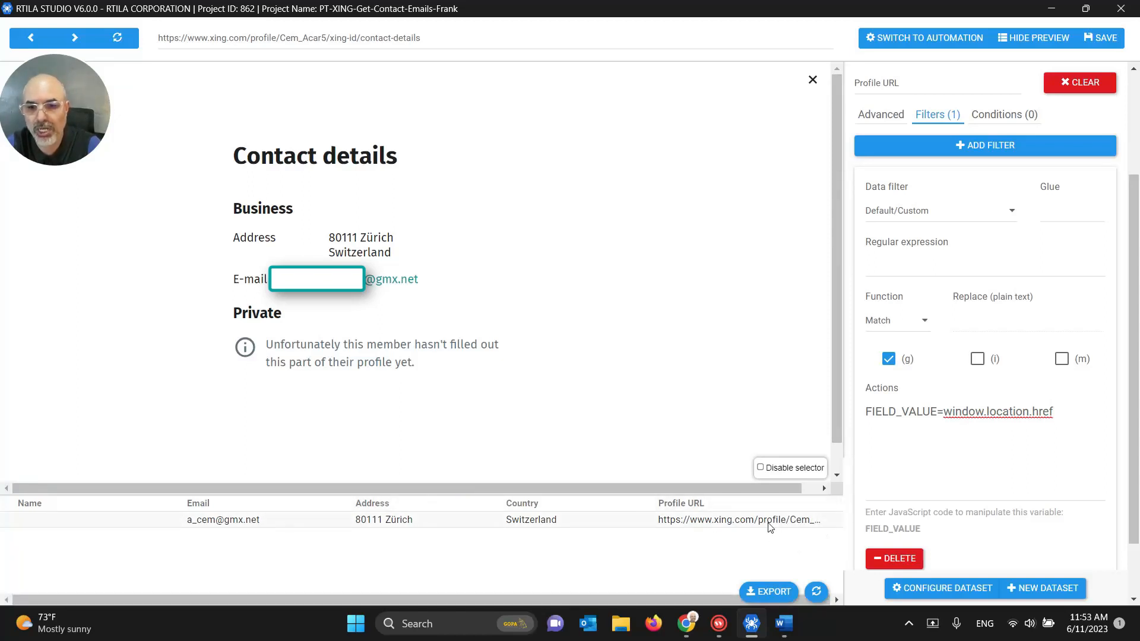
pyautogui.tripleClick(949, 409)
pyautogui.hotkey('ctrl', 'c')
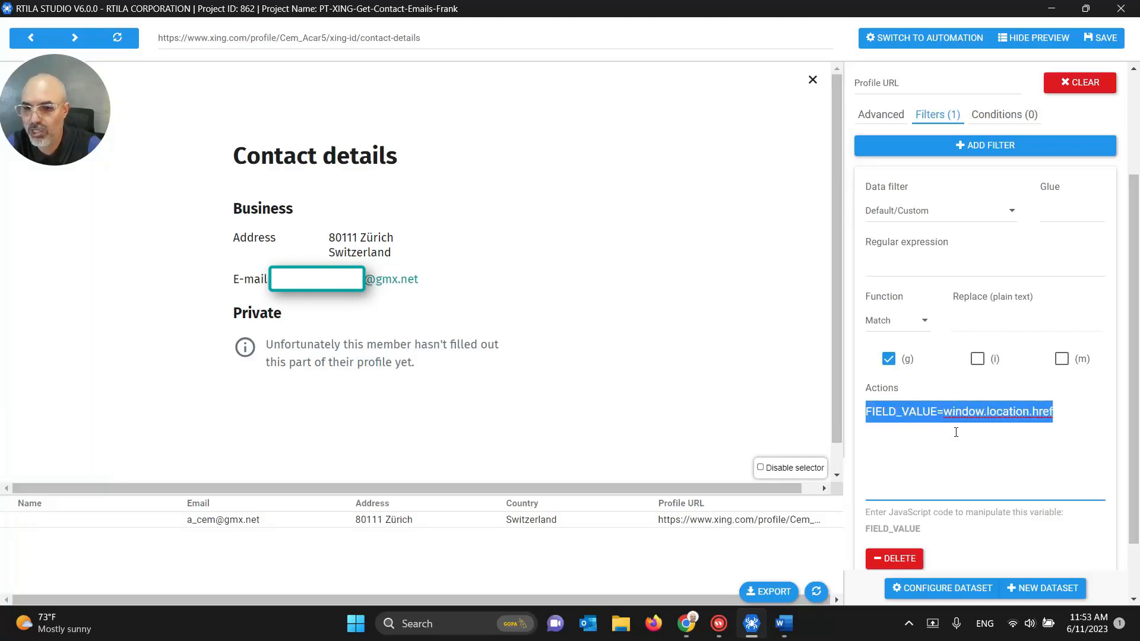
pyautogui.click(956, 432)
pyautogui.scroll(3, 956, 453)
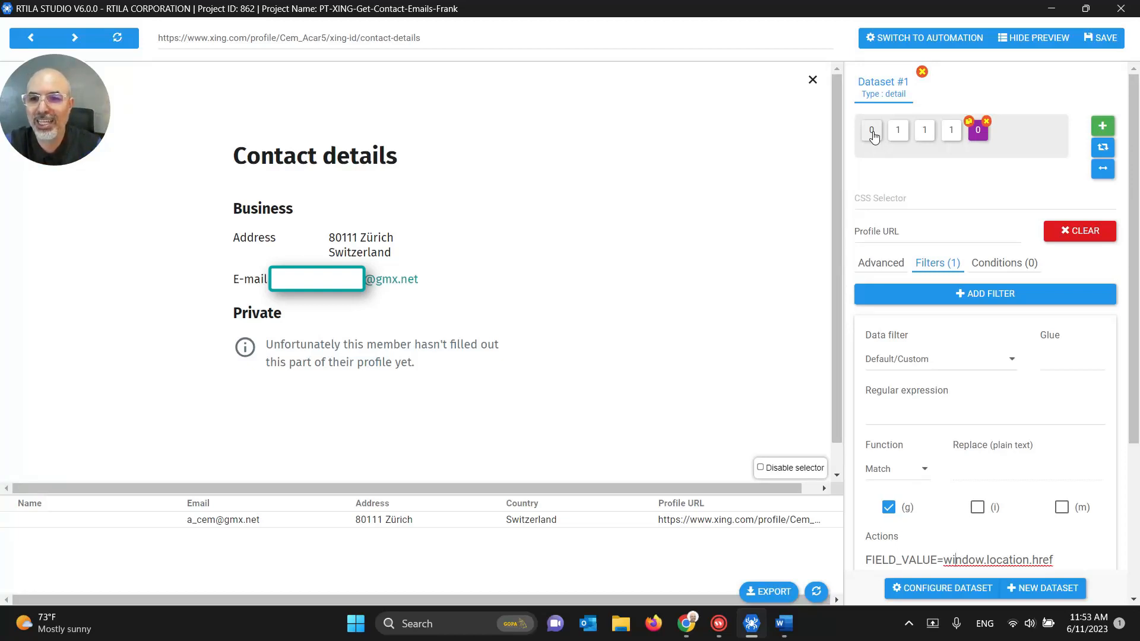
# Step: Delete the Profile URL property and recreate a new property named Profile URL
pyautogui.click(986, 122)
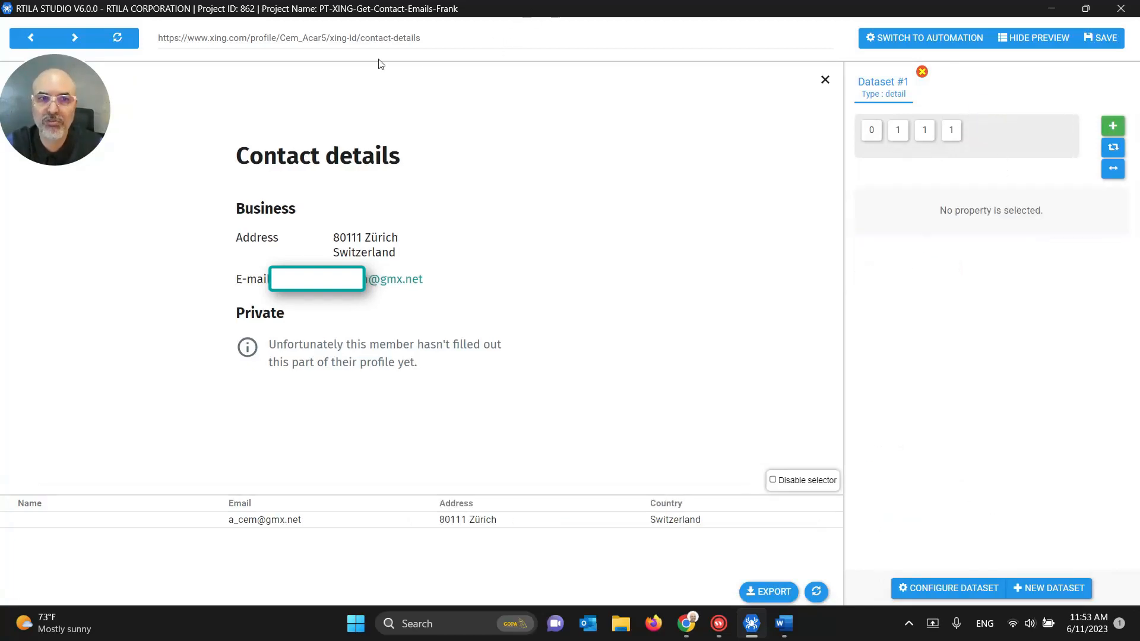
pyautogui.click(1114, 128)
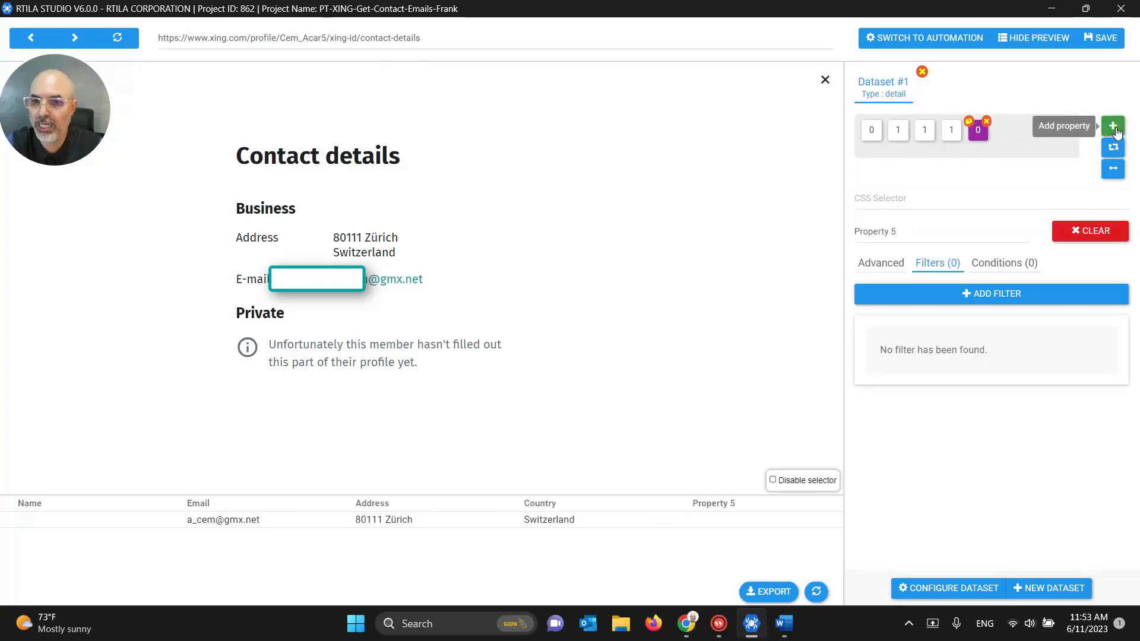
pyautogui.tripleClick(939, 231)
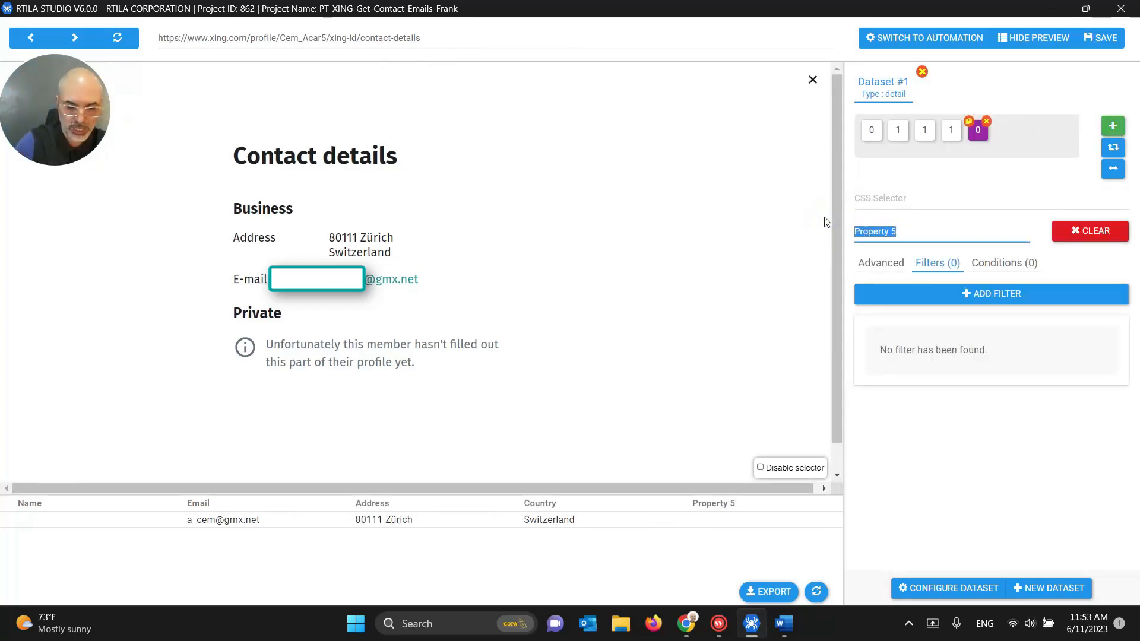
pyautogui.write('Profile')
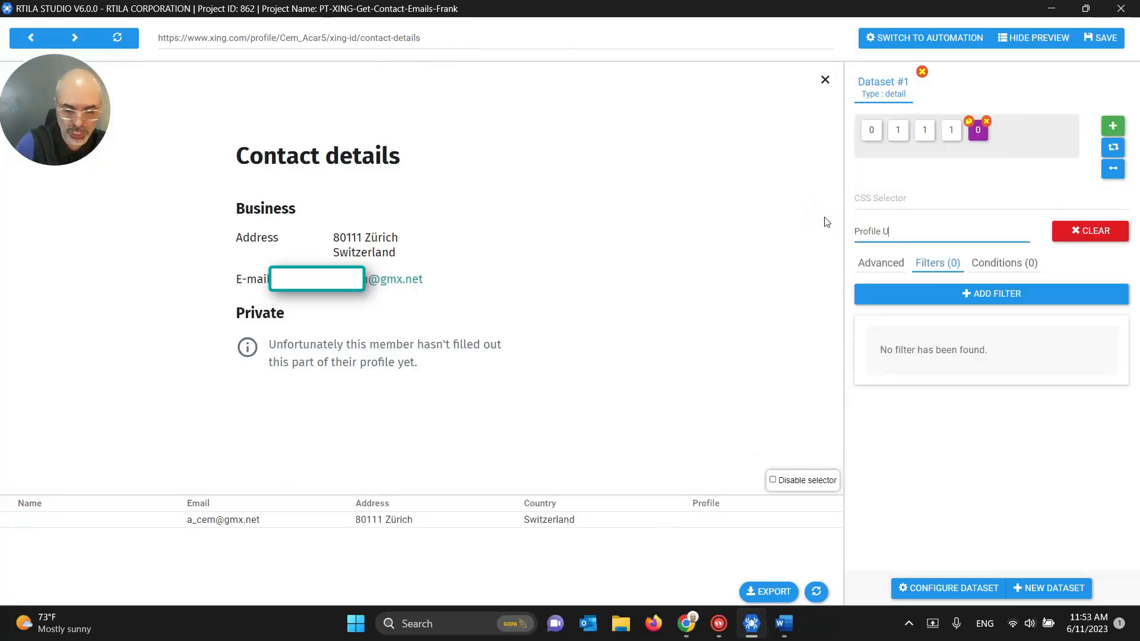
pyautogui.write(' URL')
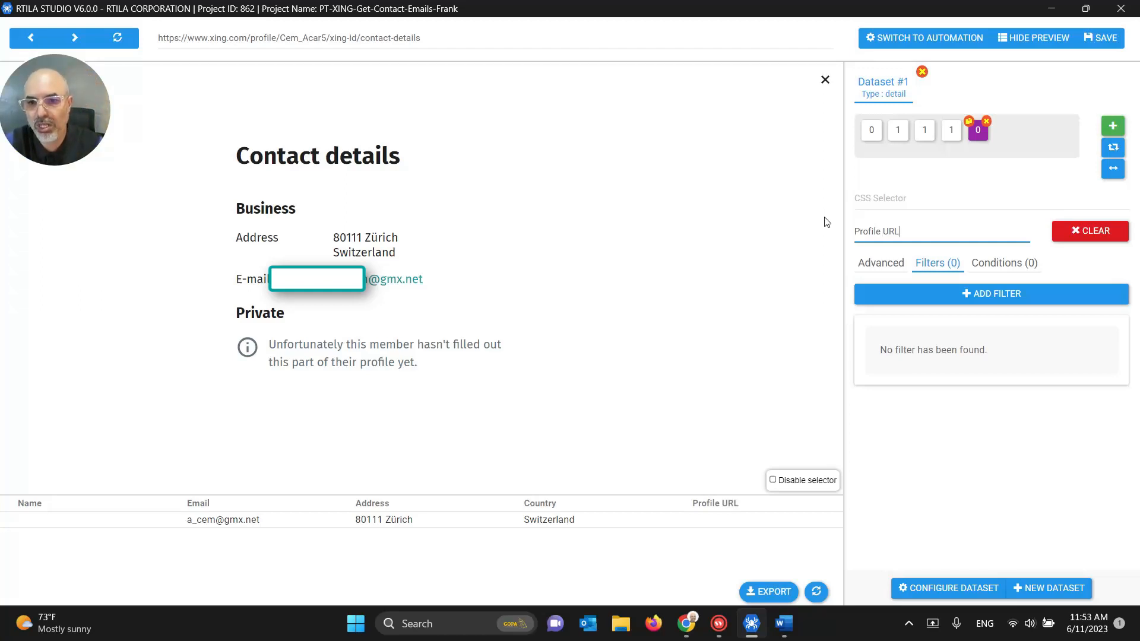
pyautogui.click(885, 266)
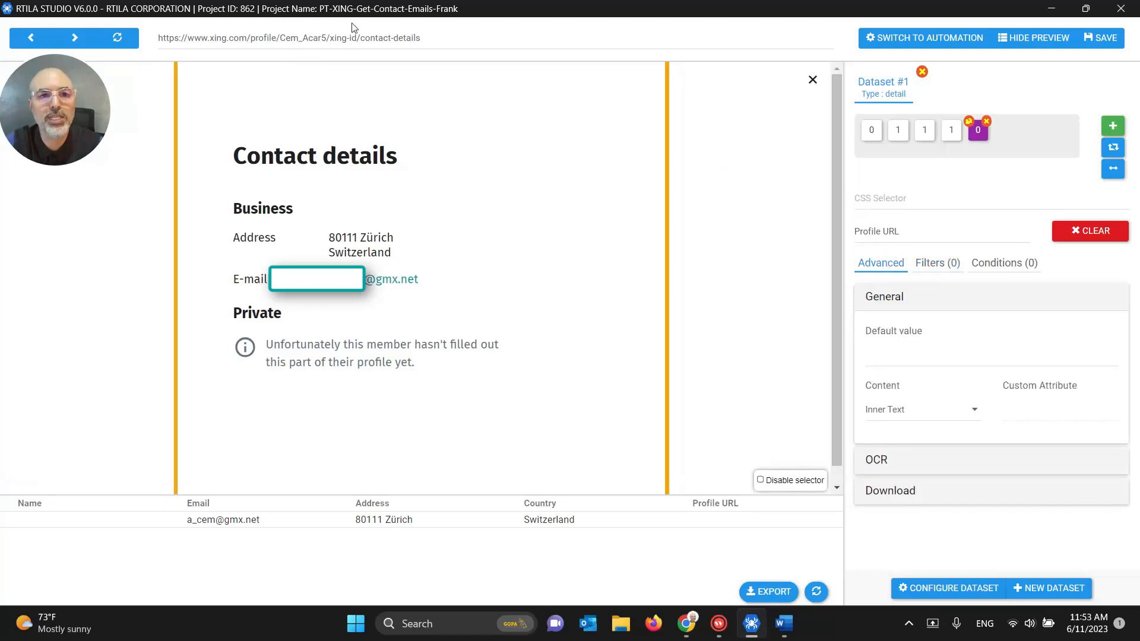
pyautogui.tripleClick(323, 37)
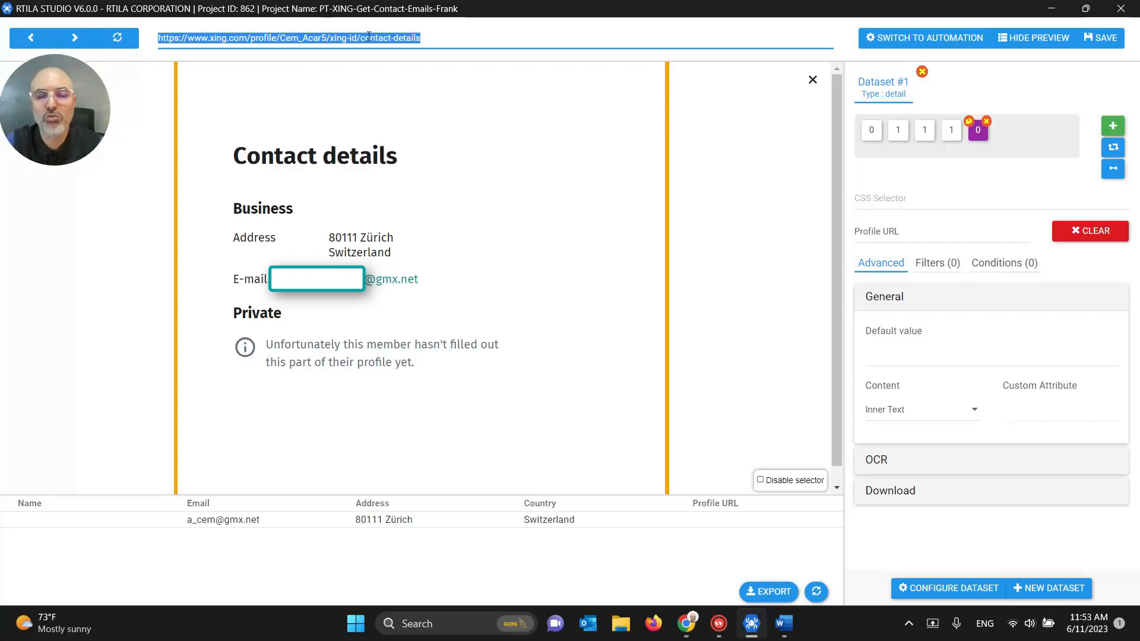
# Step: Give the new Profile URL property a filter running FIELD_VALUE=window.location.href in Actions
pyautogui.click(938, 264)
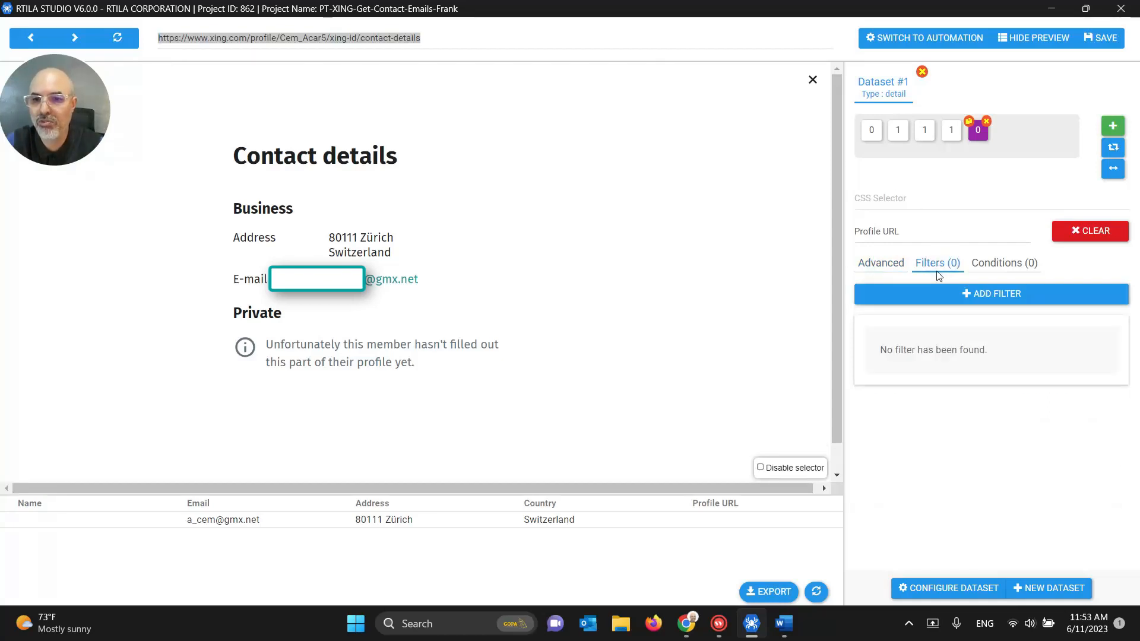
pyautogui.click(964, 293)
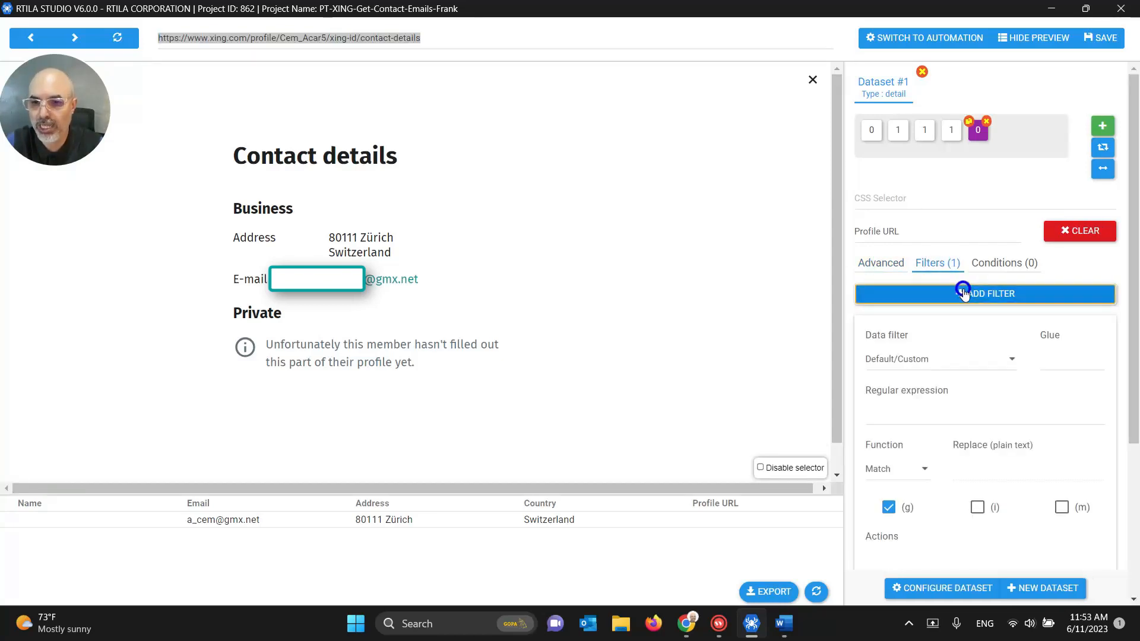
pyautogui.scroll(-3, 965, 295)
pyautogui.scroll(-2, 964, 295)
pyautogui.click(894, 344)
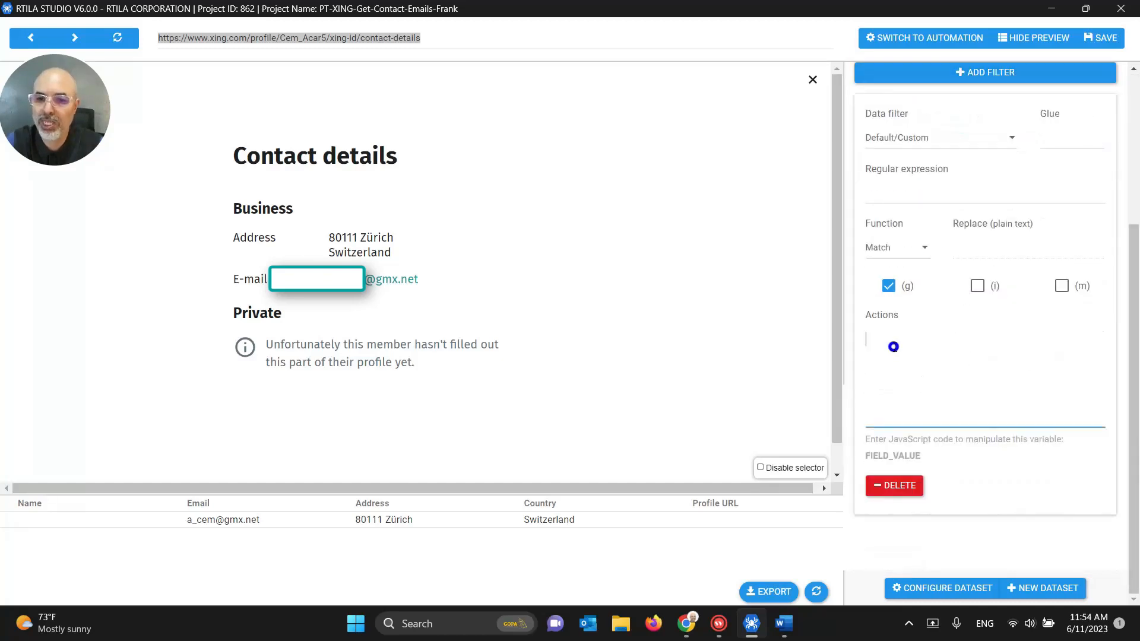
pyautogui.hotkey('ctrl', 'v')
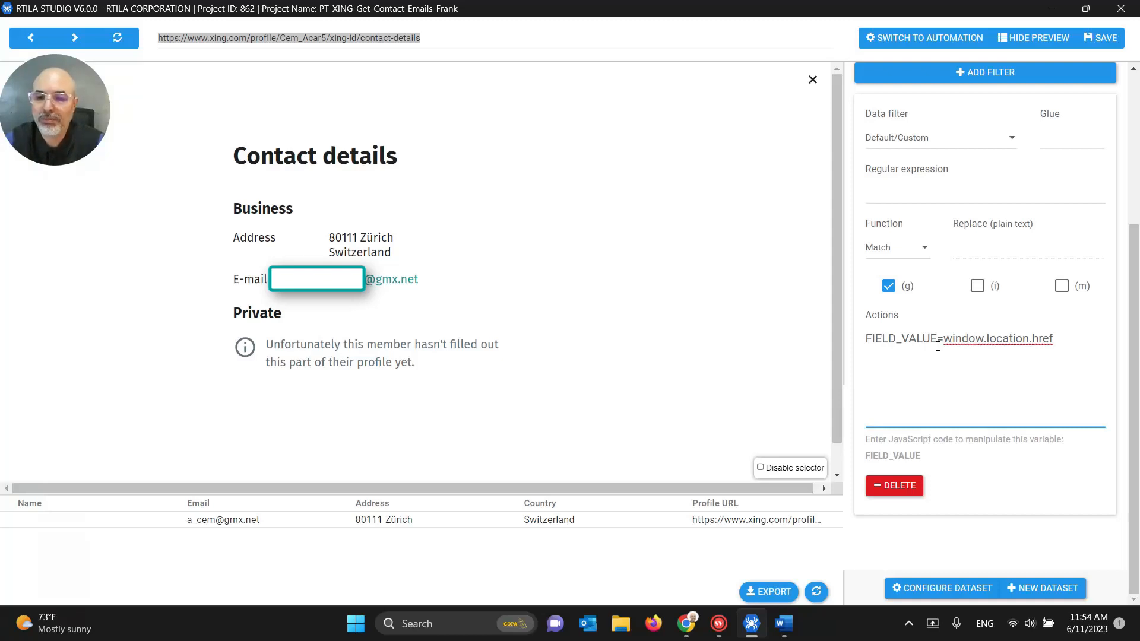
pyautogui.scroll(2, 924, 361)
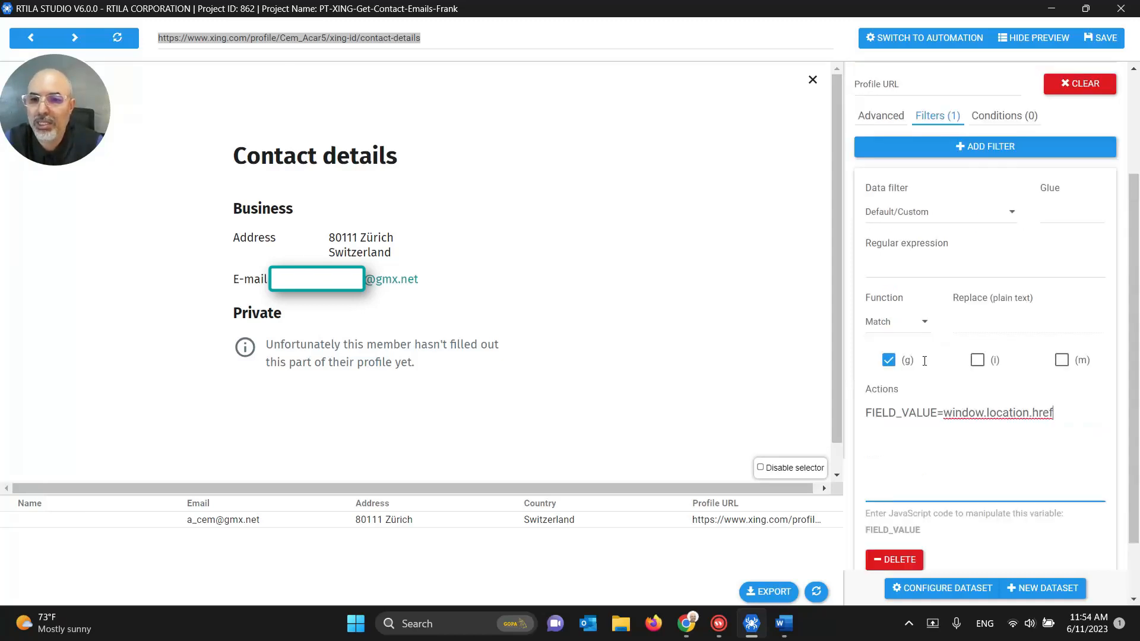
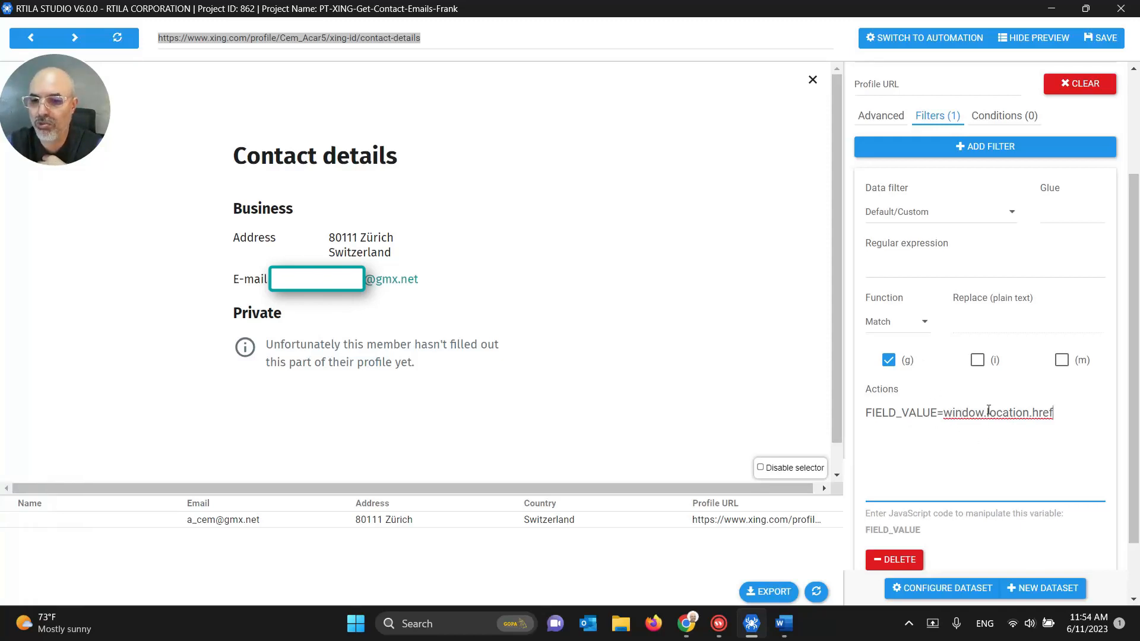
# Step: Review the Profile URL action code FIELD_VALUE=window.location.href, then save the project
pyautogui.moveTo(1062, 412); pyautogui.dragTo(868, 414)
pyautogui.click(944, 412)
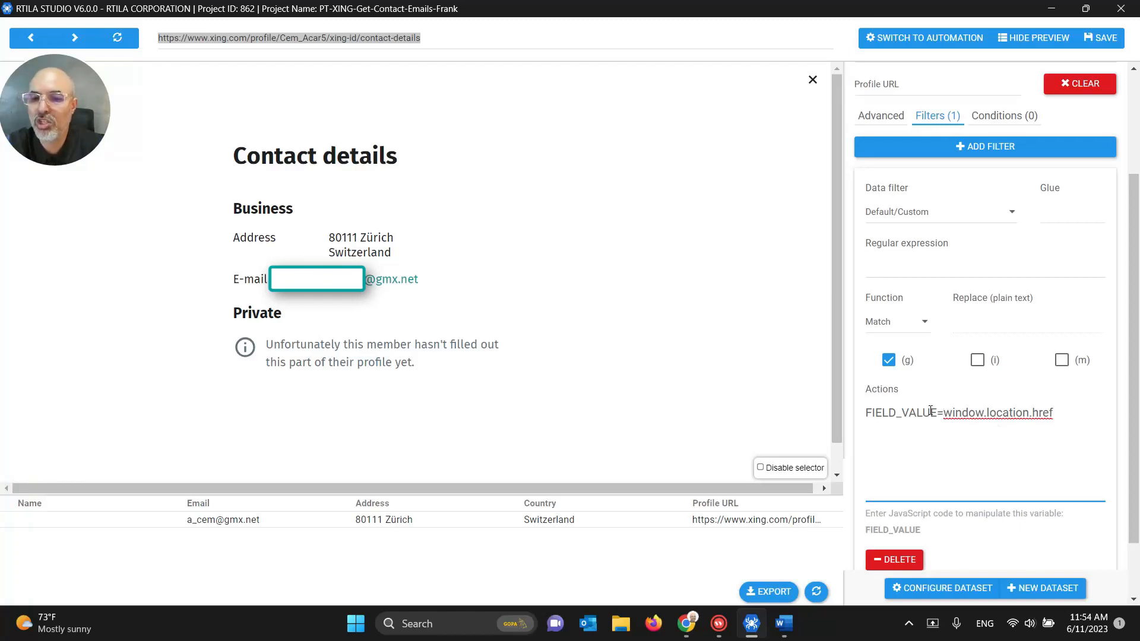
pyautogui.scroll(3, 959, 395)
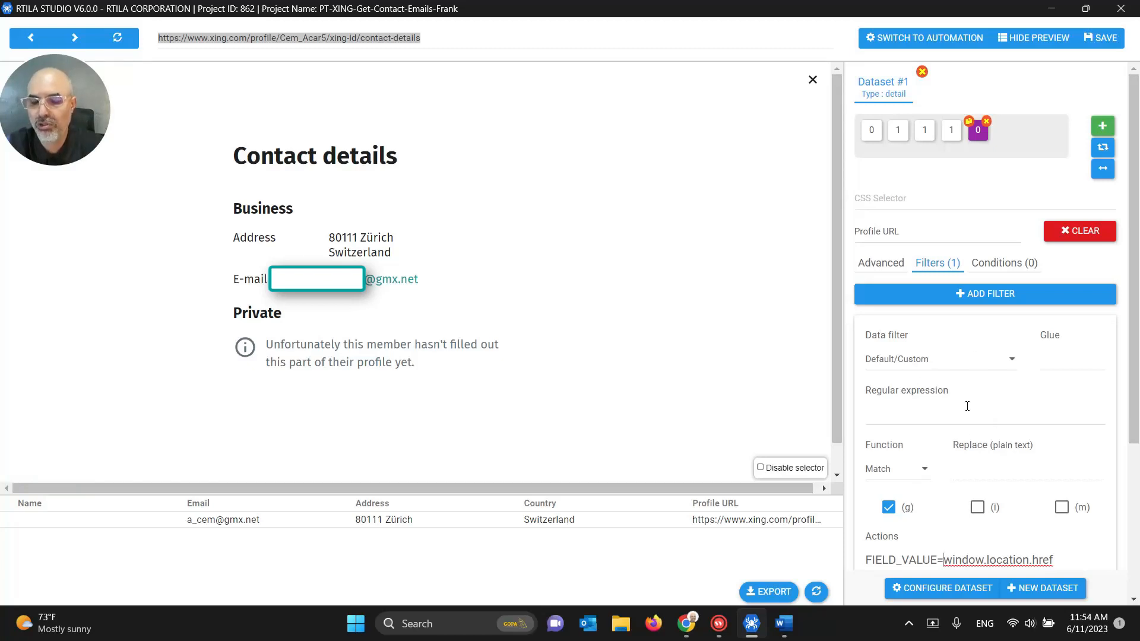
pyautogui.scroll(-3, 966, 406)
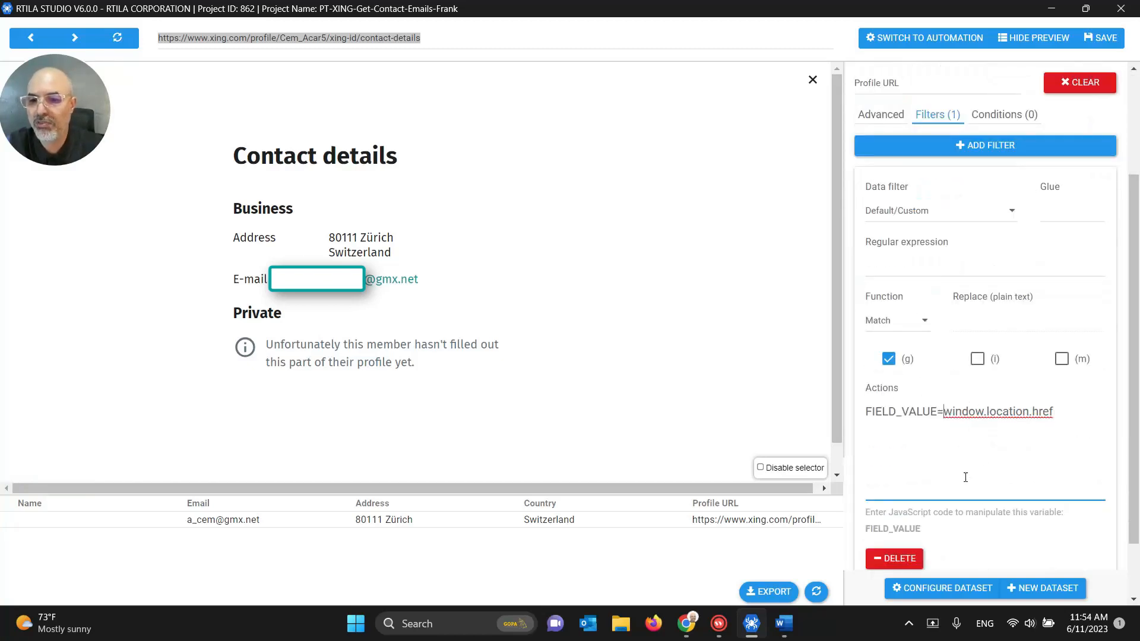
pyautogui.tripleClick(959, 411)
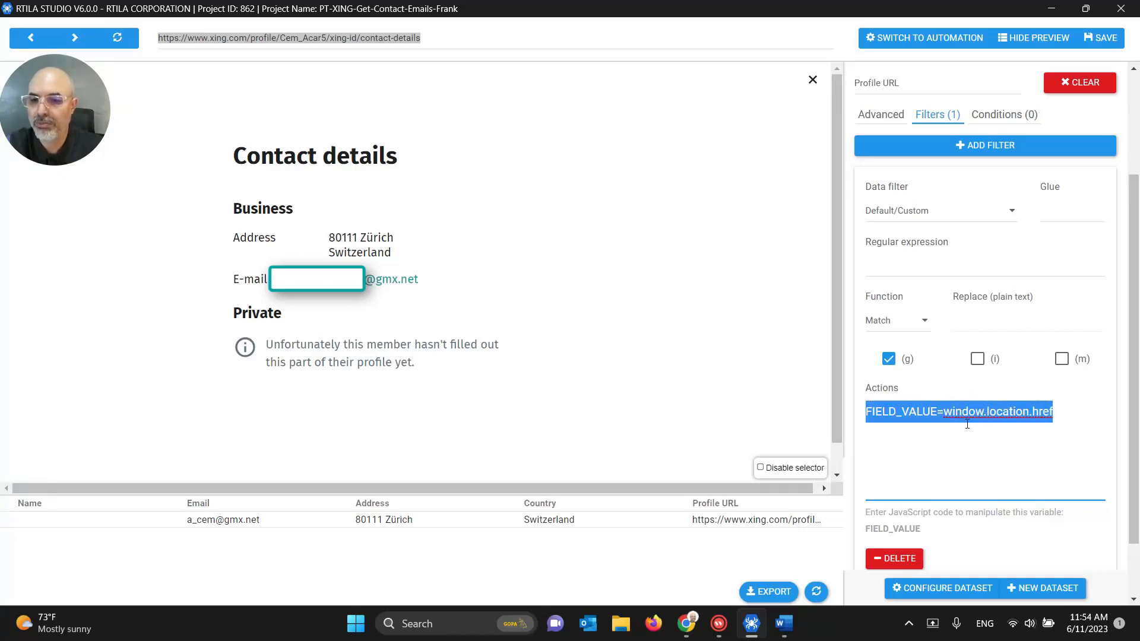
pyautogui.click(967, 424)
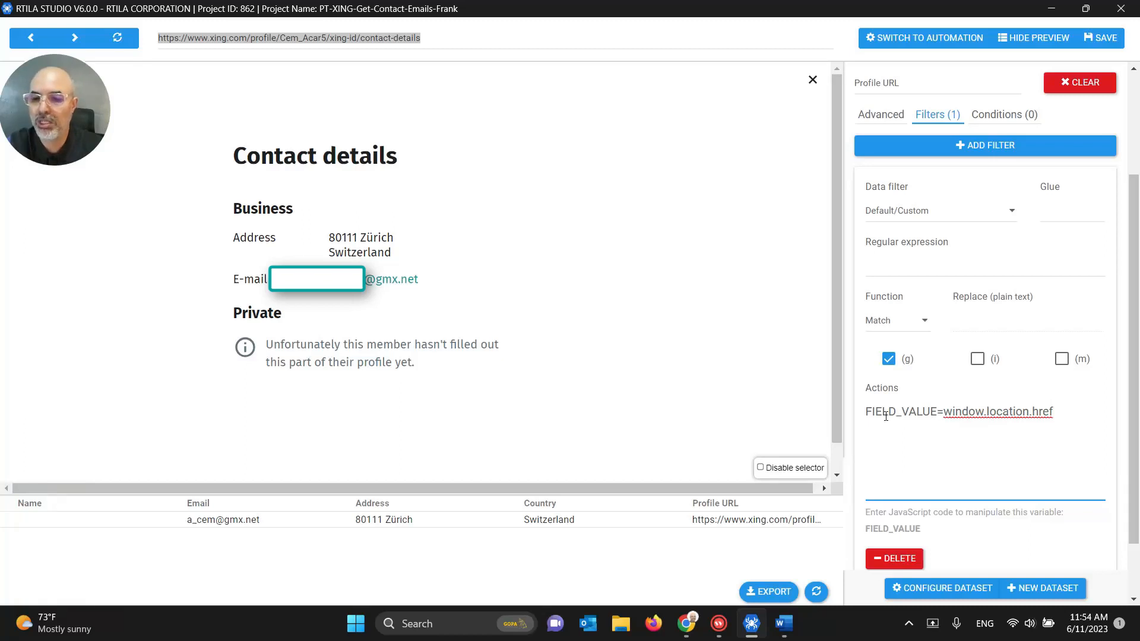
pyautogui.click(997, 412)
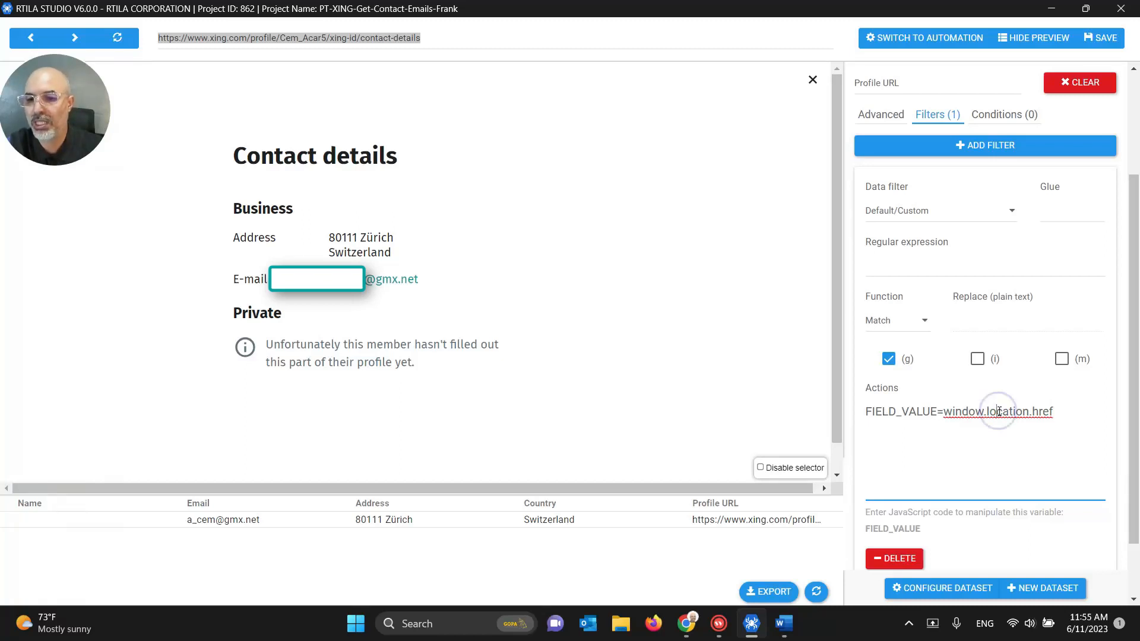
pyautogui.tripleClick(936, 411)
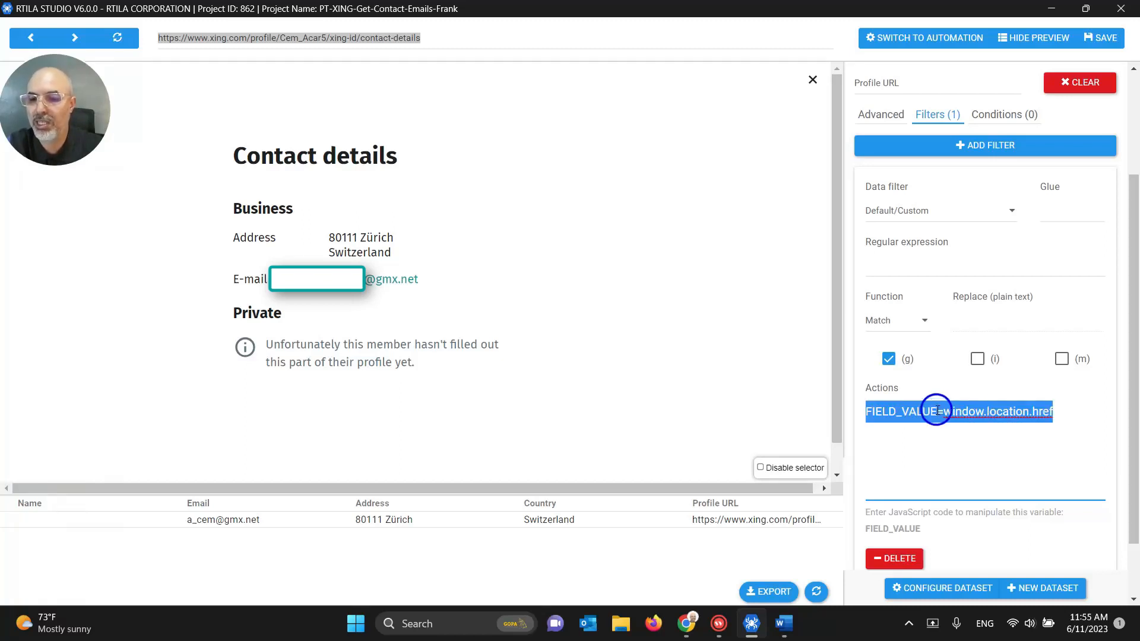
pyautogui.click(933, 411)
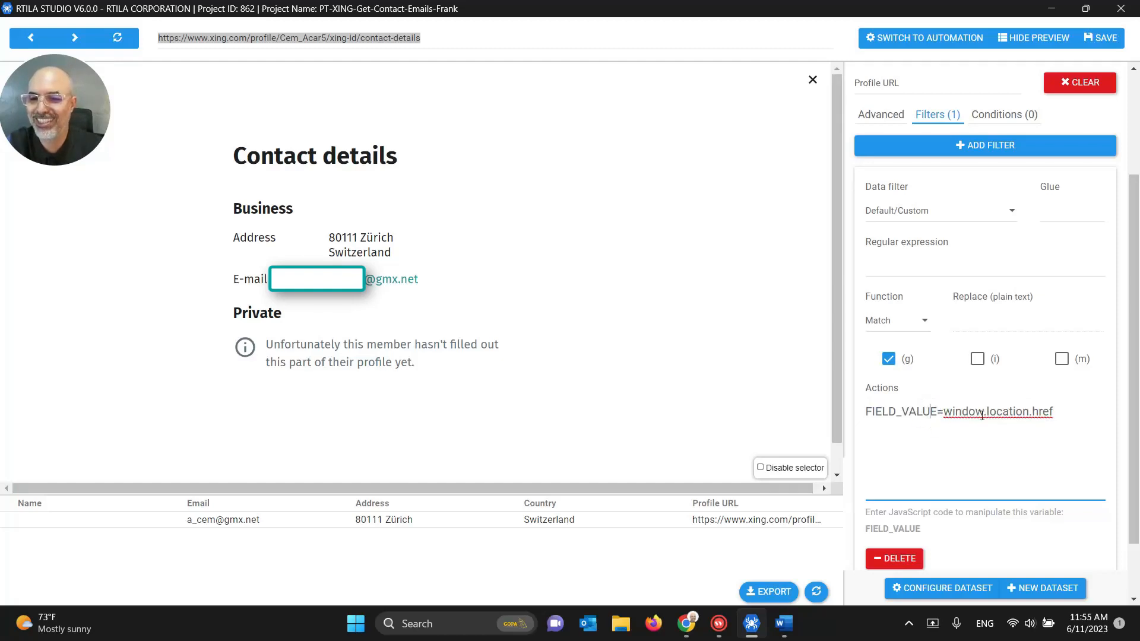
pyautogui.scroll(3, 981, 416)
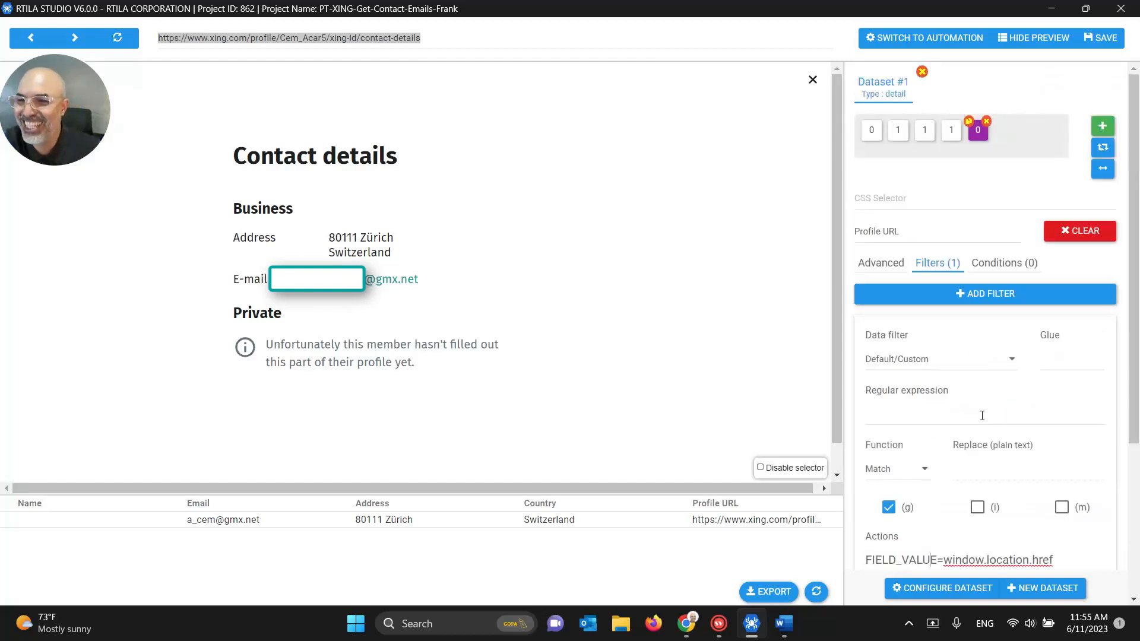
pyautogui.click(1101, 38)
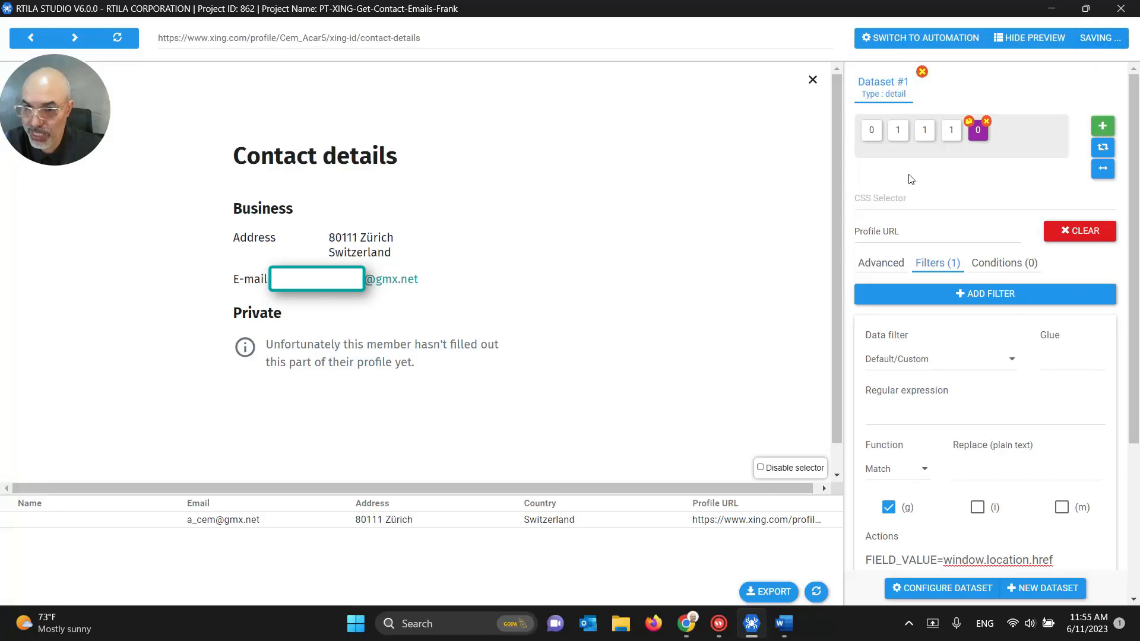
# Step: Open the Name variable's settings, save the project, and go back one page in the preview
pyautogui.click(871, 130)
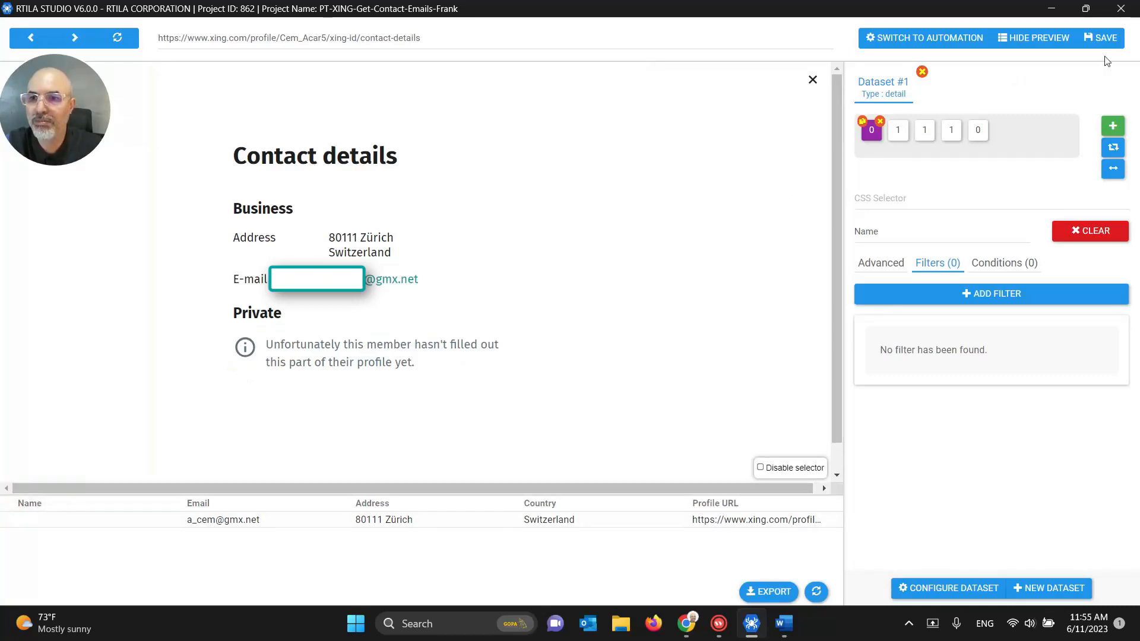
pyautogui.click(1101, 38)
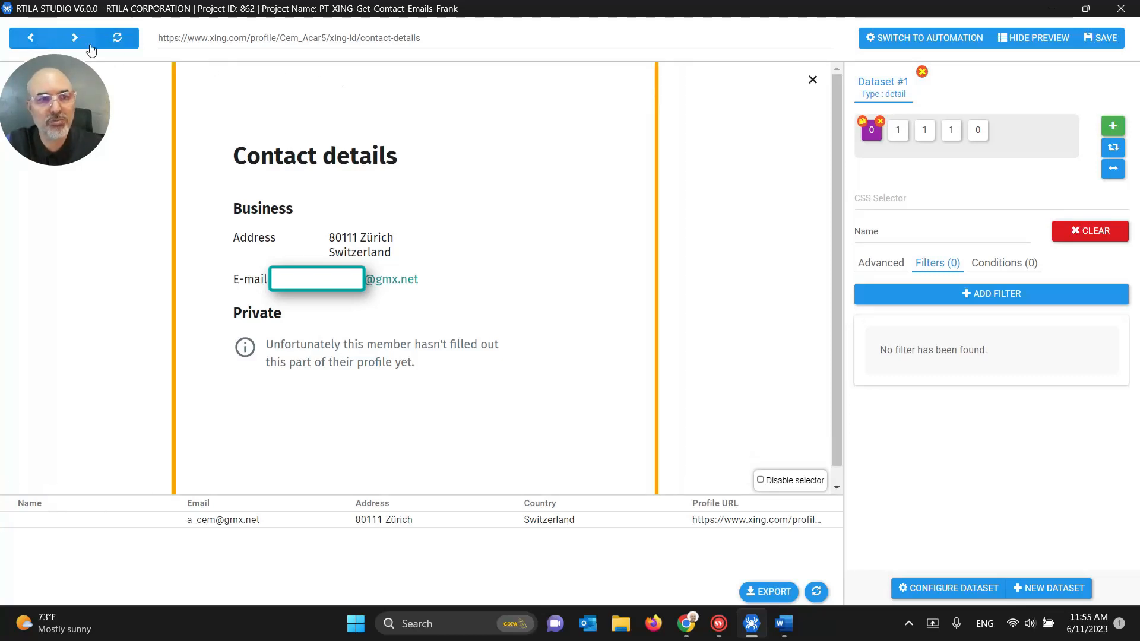
pyautogui.click(35, 40)
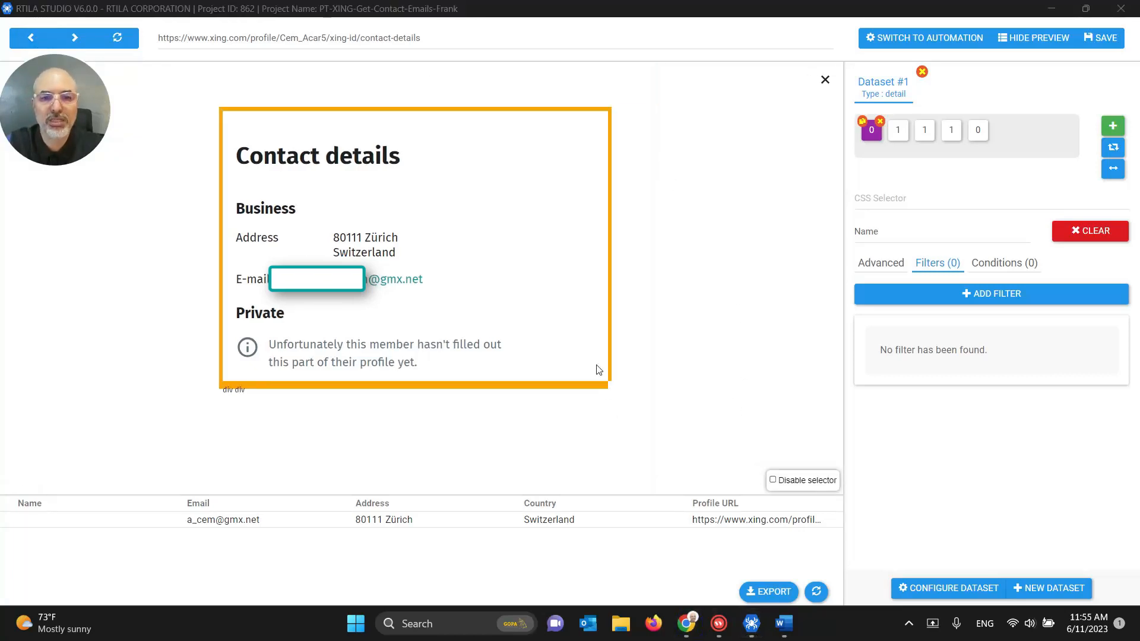
# Step: In Chrome, return to the contact's XING profile page and select its full web address
pyautogui.moveTo(685, 623)
pyautogui.click(623, 563)
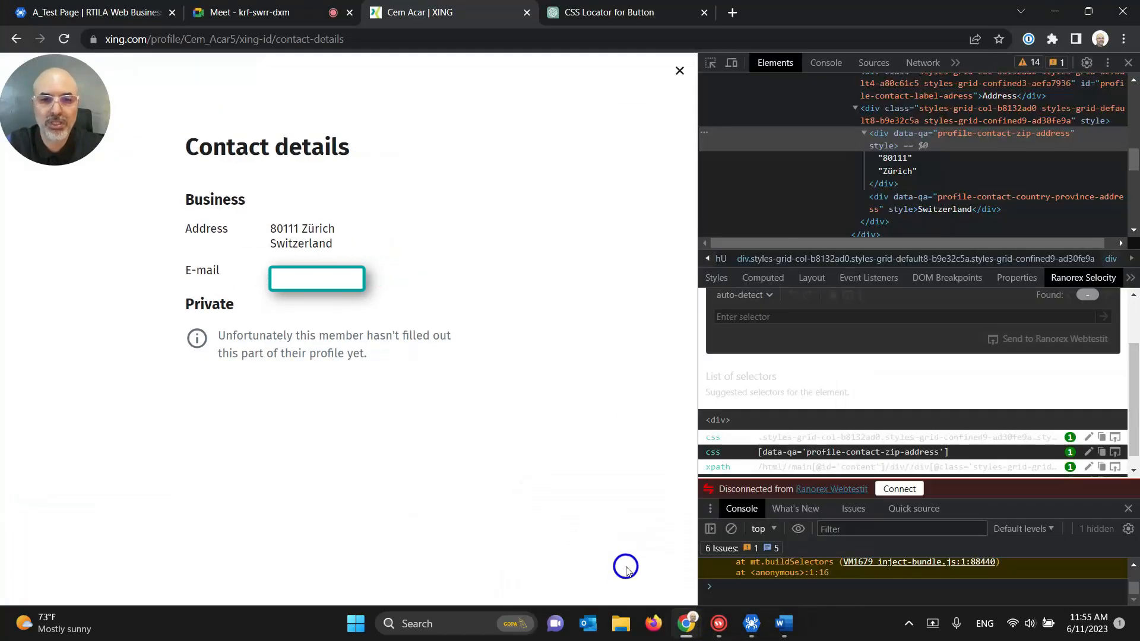
pyautogui.click(16, 39)
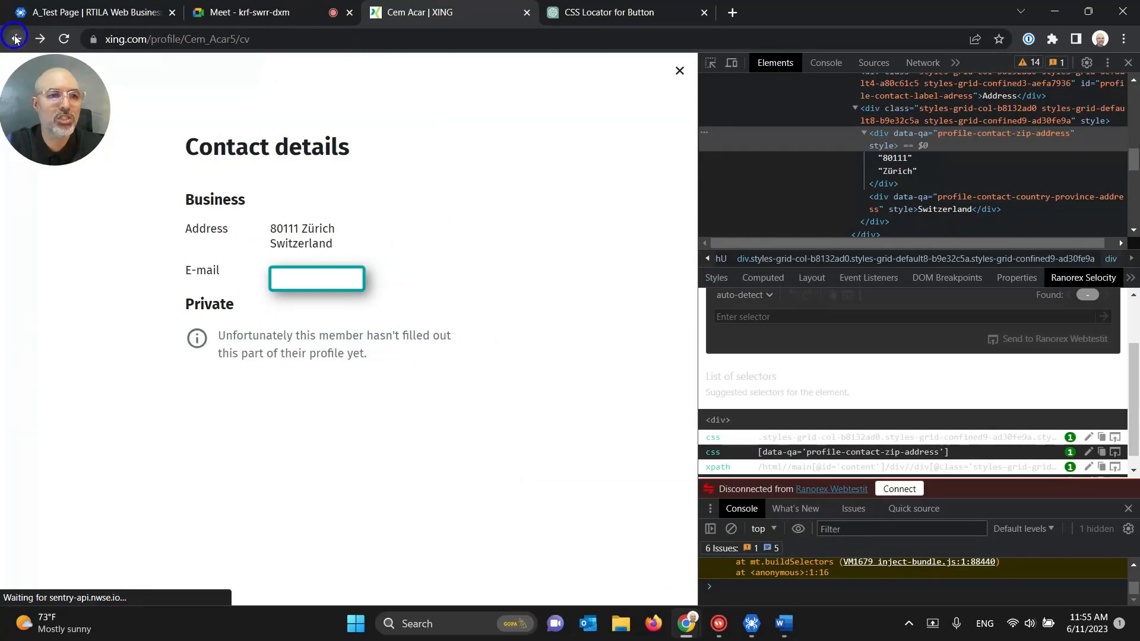
pyautogui.click(16, 39)
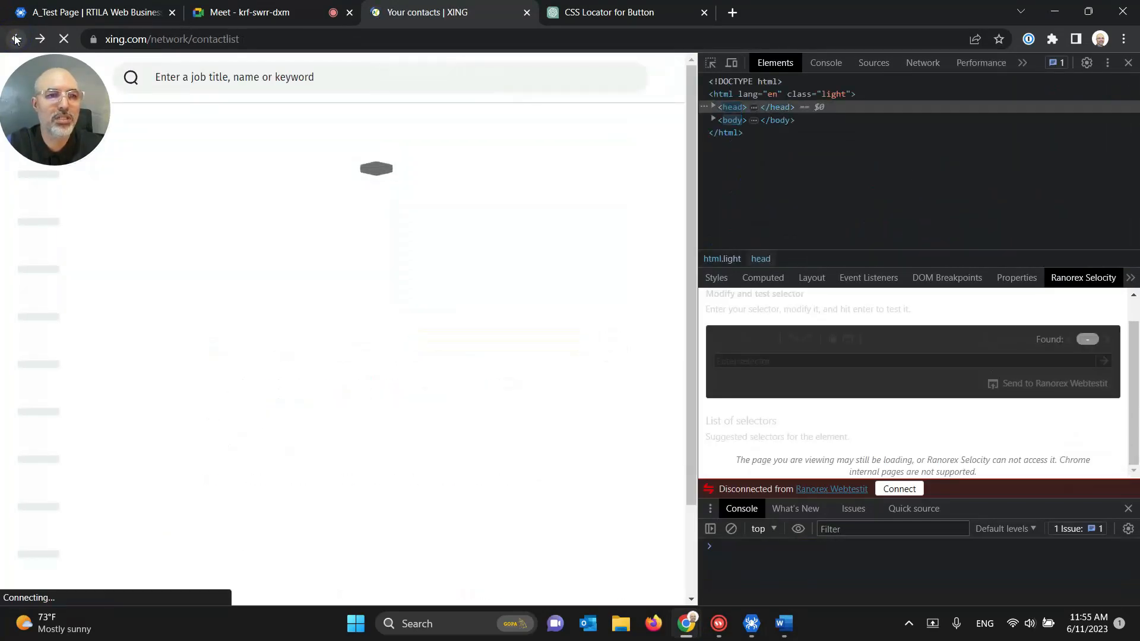
pyautogui.click(39, 39)
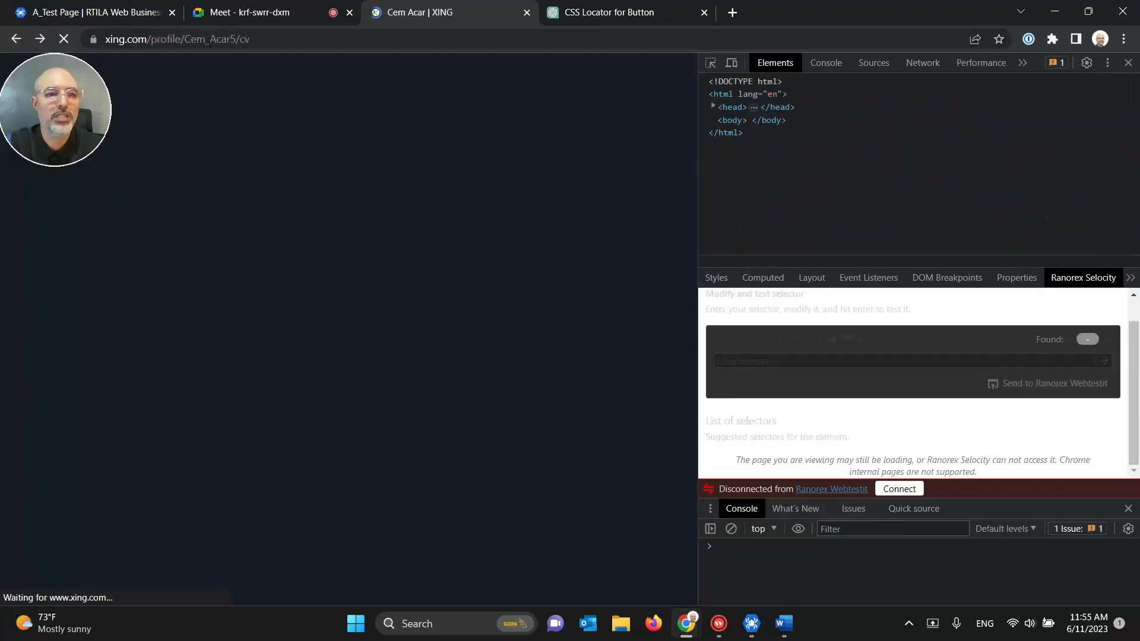
pyautogui.doubleClick(208, 42)
pyautogui.moveTo(308, 40); pyautogui.dragTo(200, 38)
pyautogui.tripleClick(200, 39)
pyautogui.hotkey('ctrl', 'c')
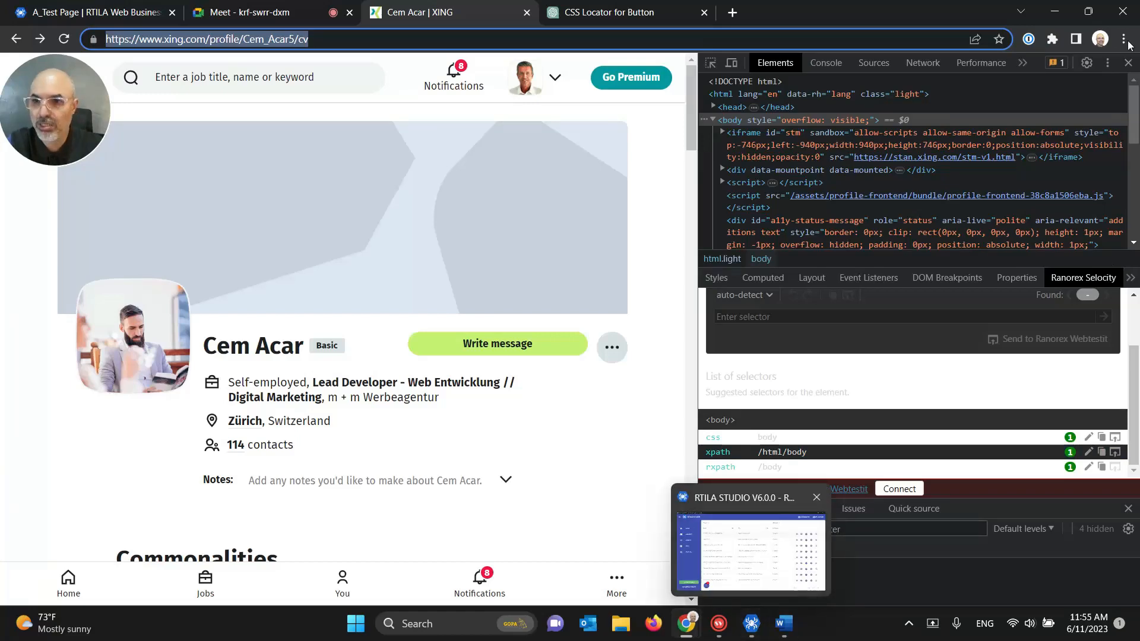
pyautogui.click(750, 624)
# Step: Load the copied XING profile URL in RTILA's preview and save the project
pyautogui.click(270, 39)
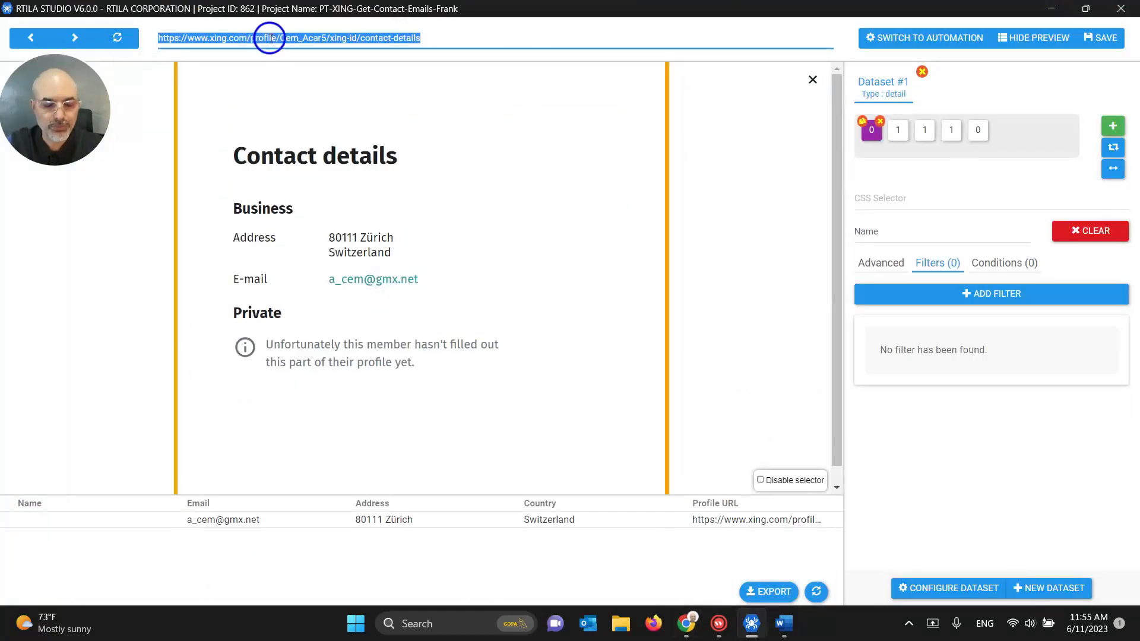
pyautogui.hotkey('ctrl', 'v')
pyautogui.press('Return')
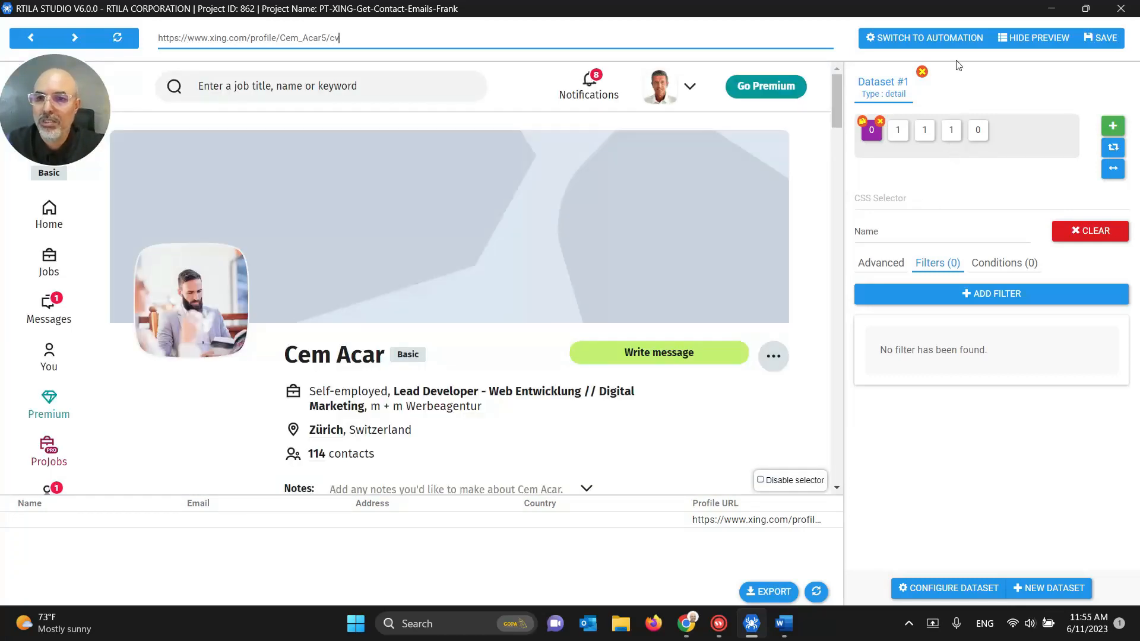
pyautogui.click(1096, 41)
# Step: In the automation list, reveal Click on Contact Details' Wait navigation subcommand
pyautogui.click(897, 37)
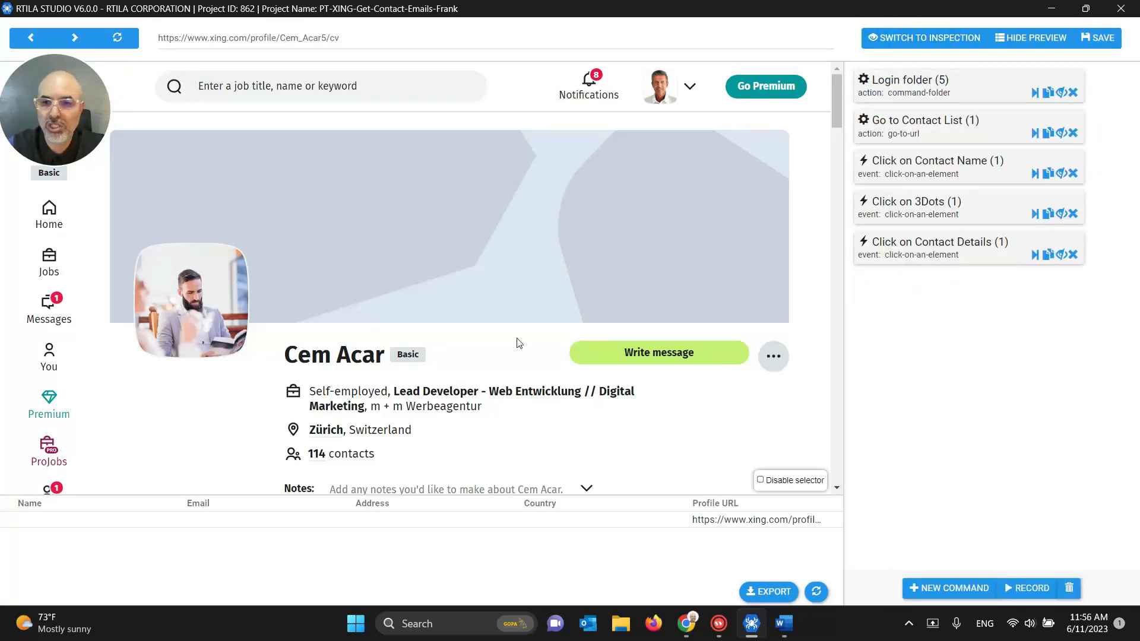
pyautogui.click(1061, 255)
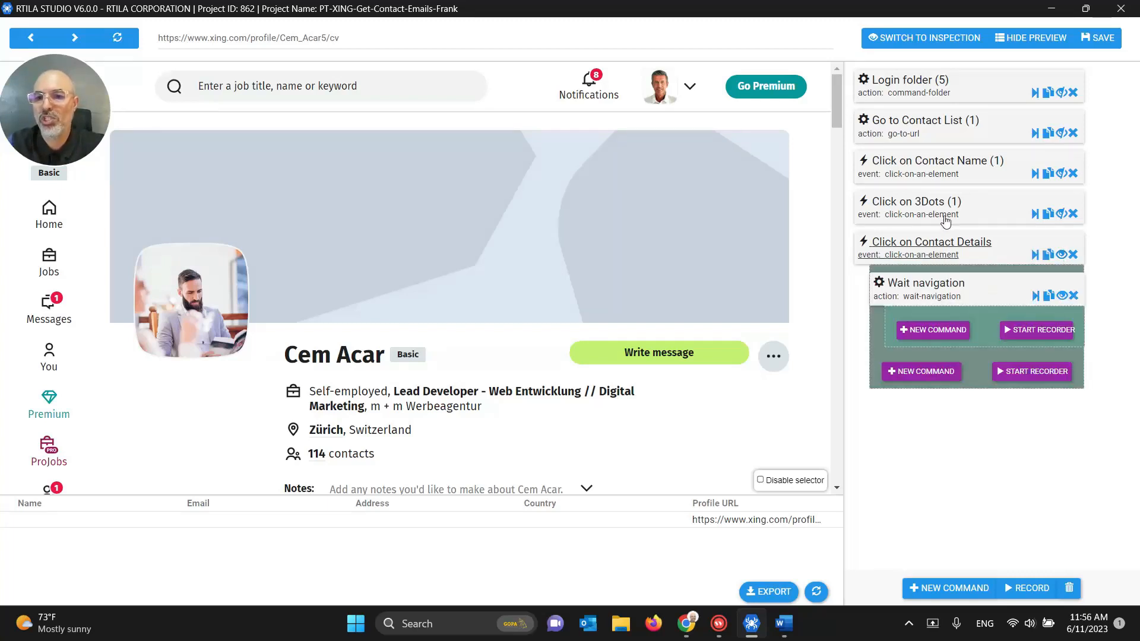
pyautogui.click(938, 163)
pyautogui.click(938, 162)
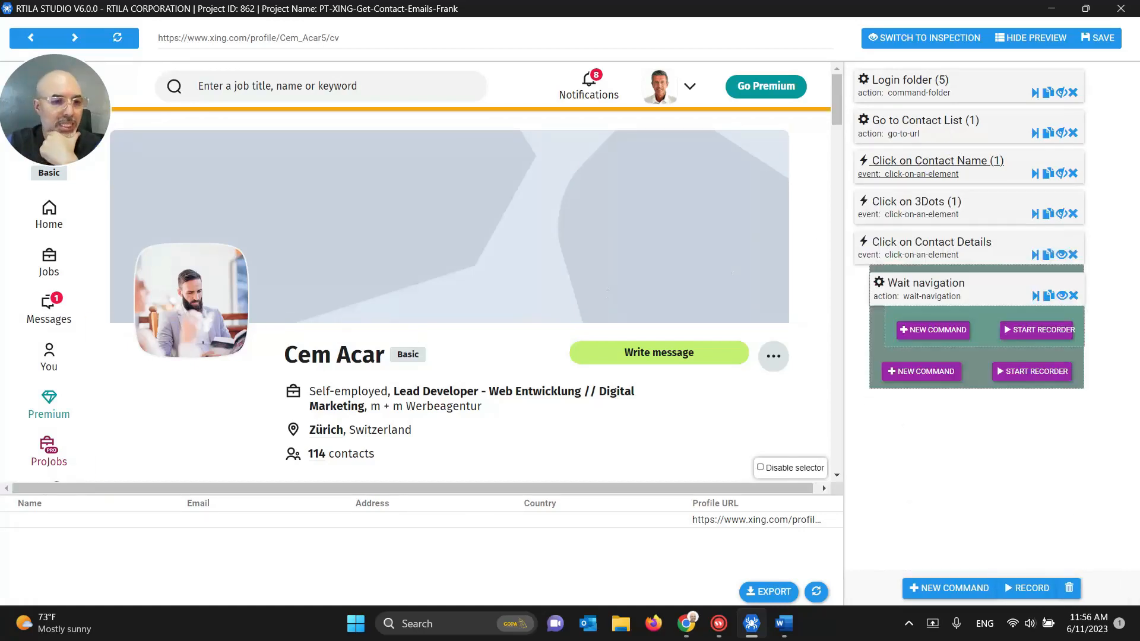
# Step: In Chrome, go back to the XING Your contacts list and select its web address
pyautogui.moveTo(686, 622)
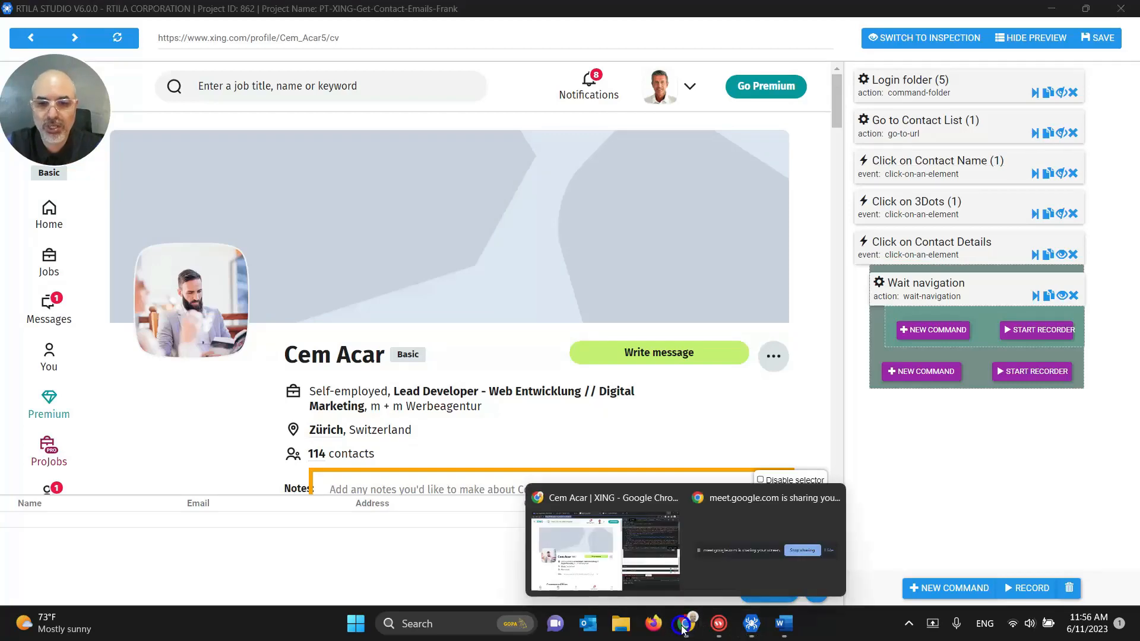
pyautogui.click(558, 551)
pyautogui.click(179, 39)
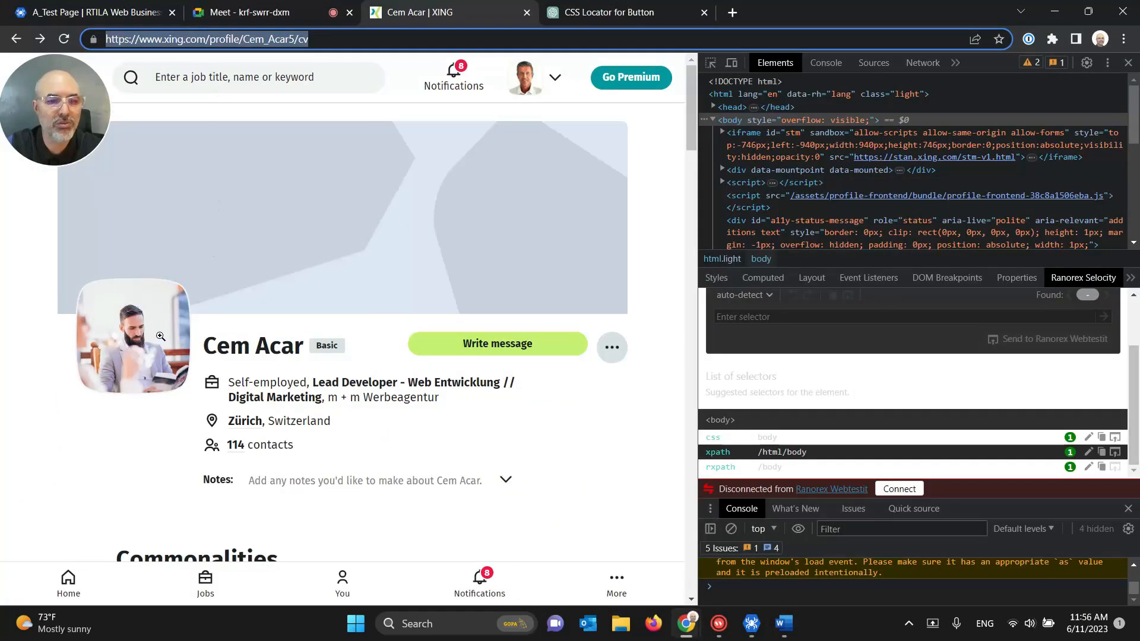
pyautogui.click(16, 40)
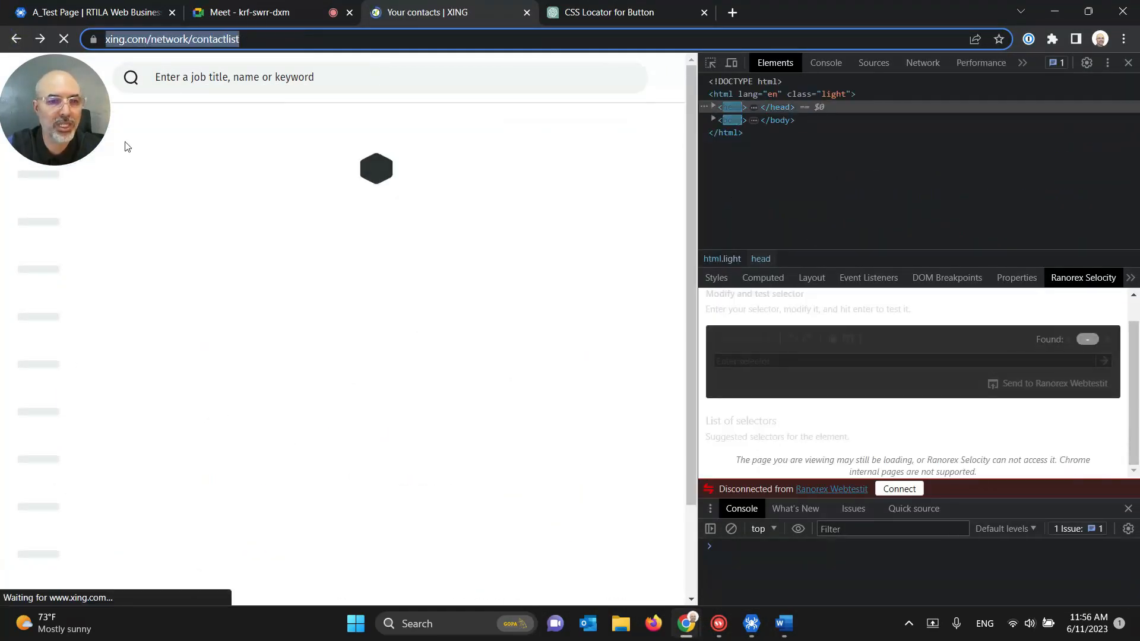
pyautogui.doubleClick(295, 40)
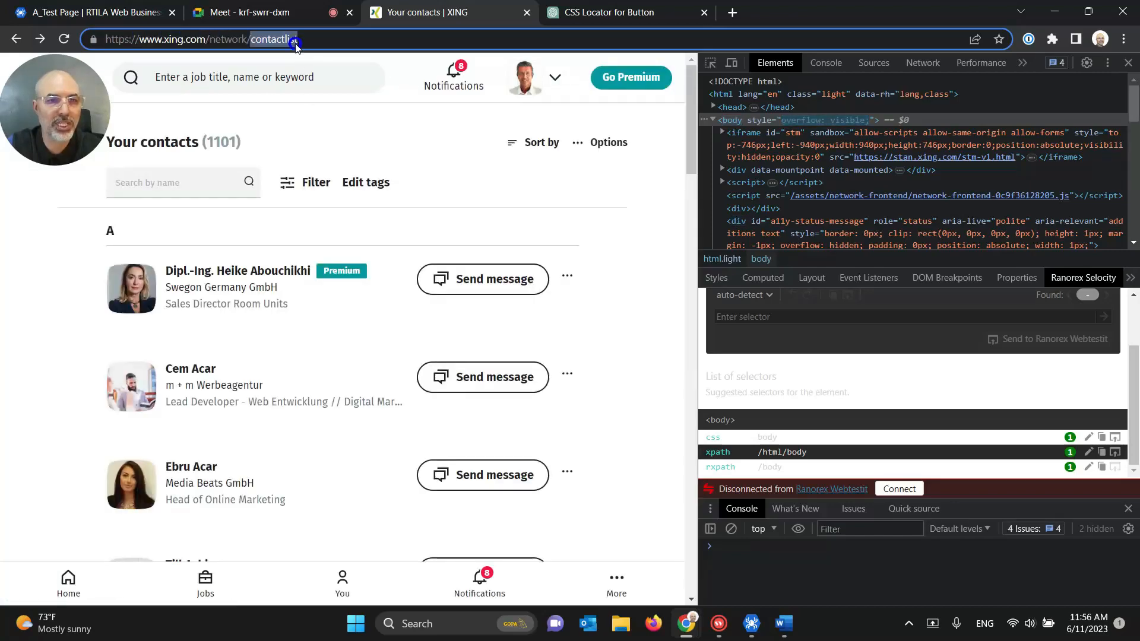
pyautogui.tripleClick(297, 45)
pyautogui.hotkey('ctrl', 'c')
pyautogui.click(754, 630)
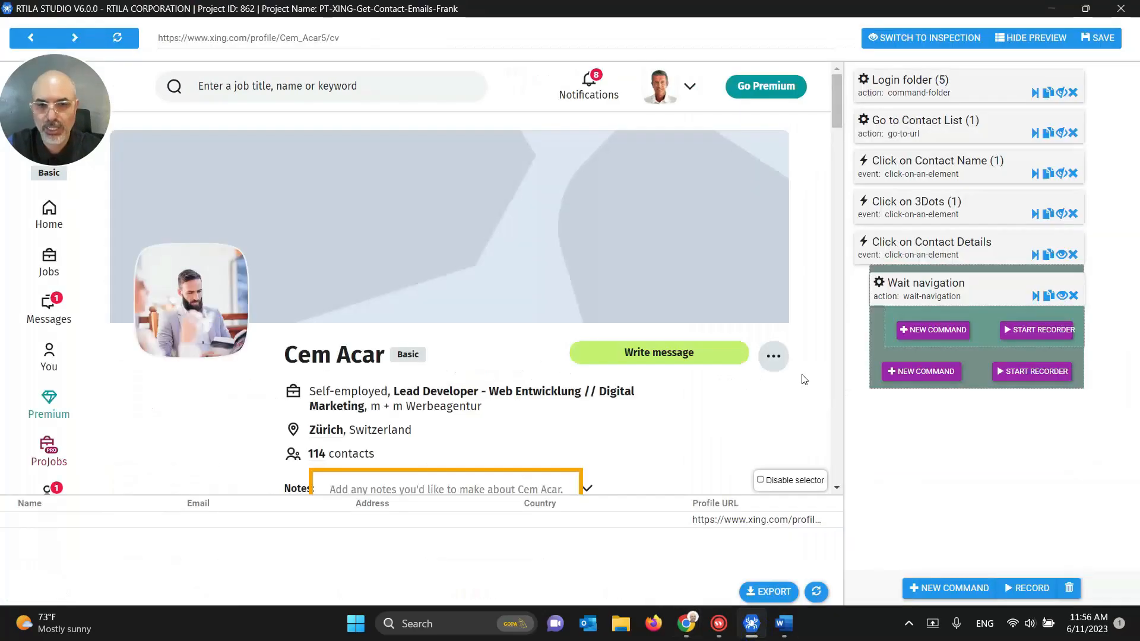
# Step: Load the XING contacts list address in RTILA's preview
pyautogui.tripleClick(354, 46)
pyautogui.hotkey('ctrl', 'v')
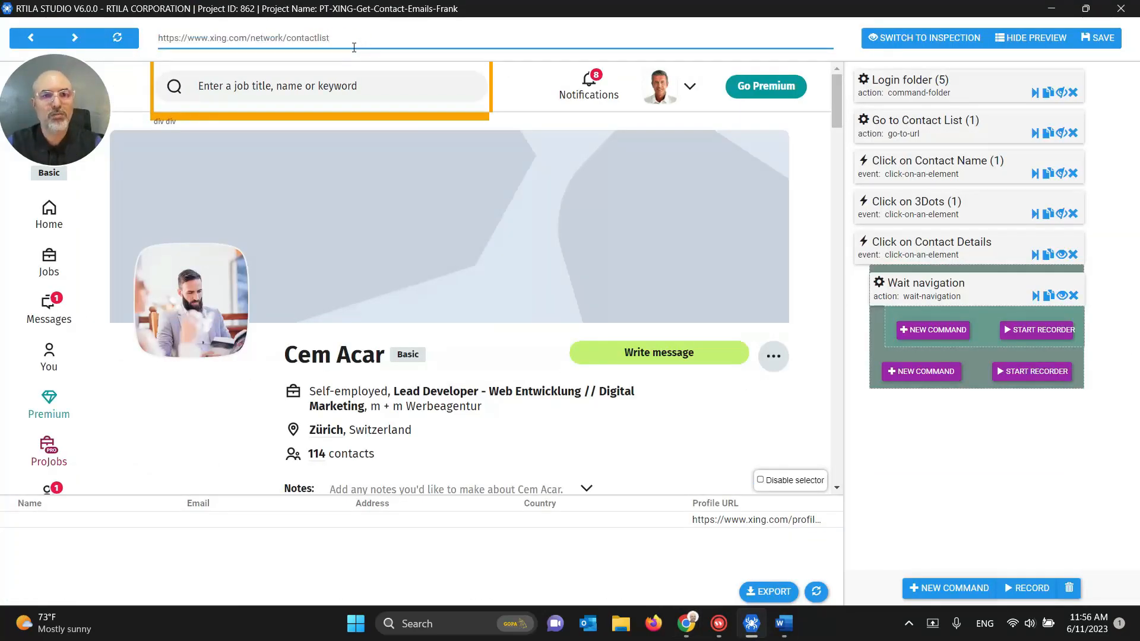
pyautogui.press('Return')
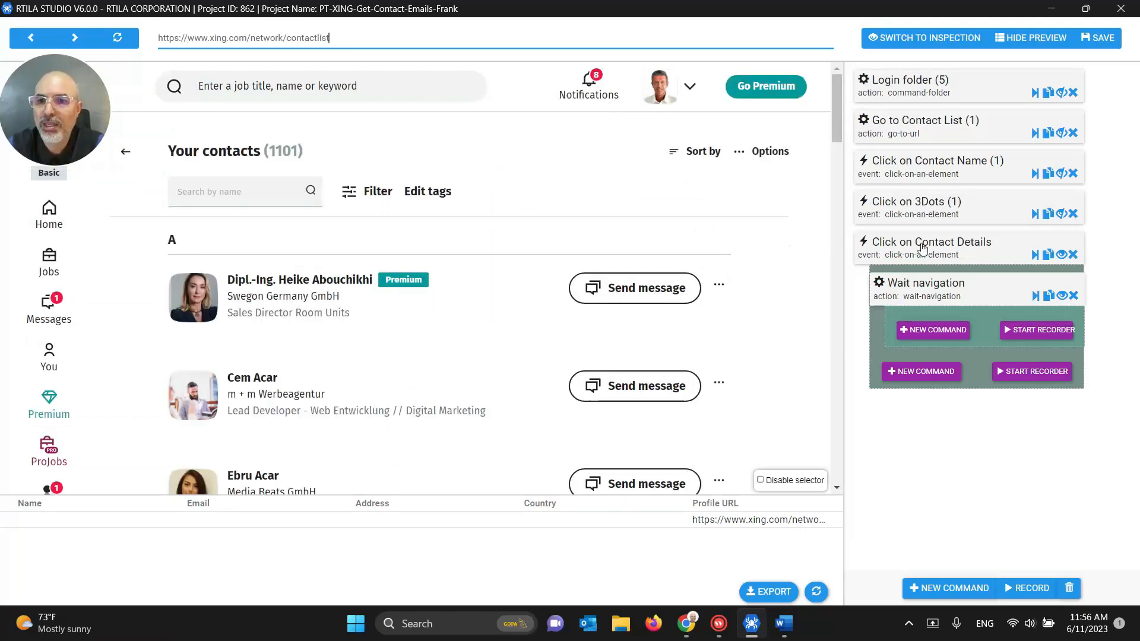
# Step: Review the Go to Contact List and Click on Contact Name settings, showing 20 name matches
pyautogui.click(968, 171)
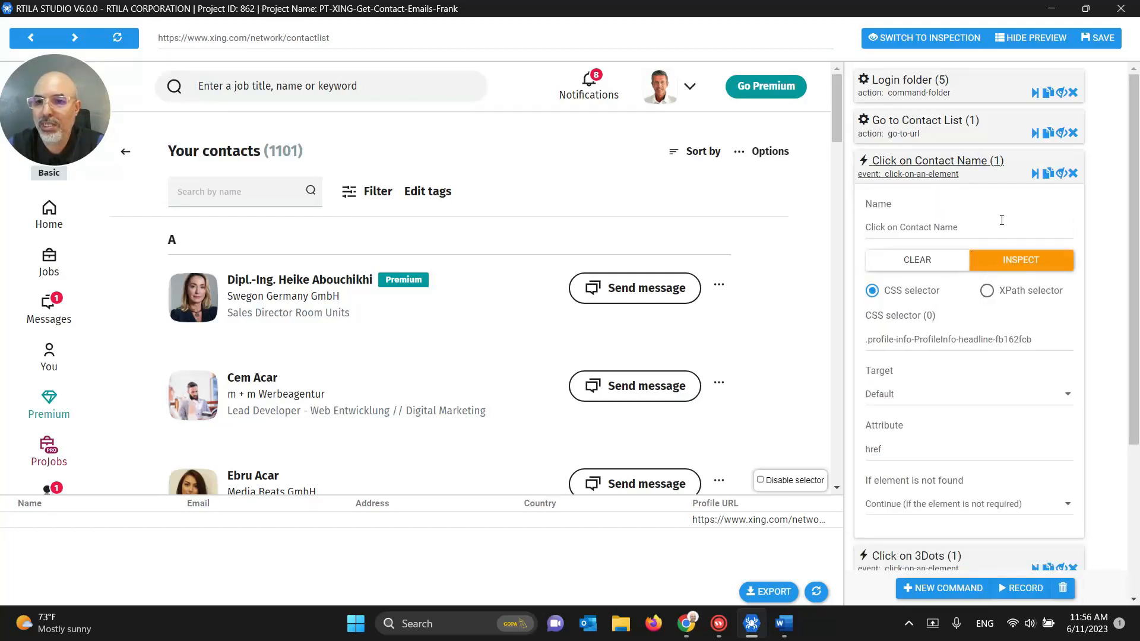
pyautogui.click(947, 172)
pyautogui.click(917, 120)
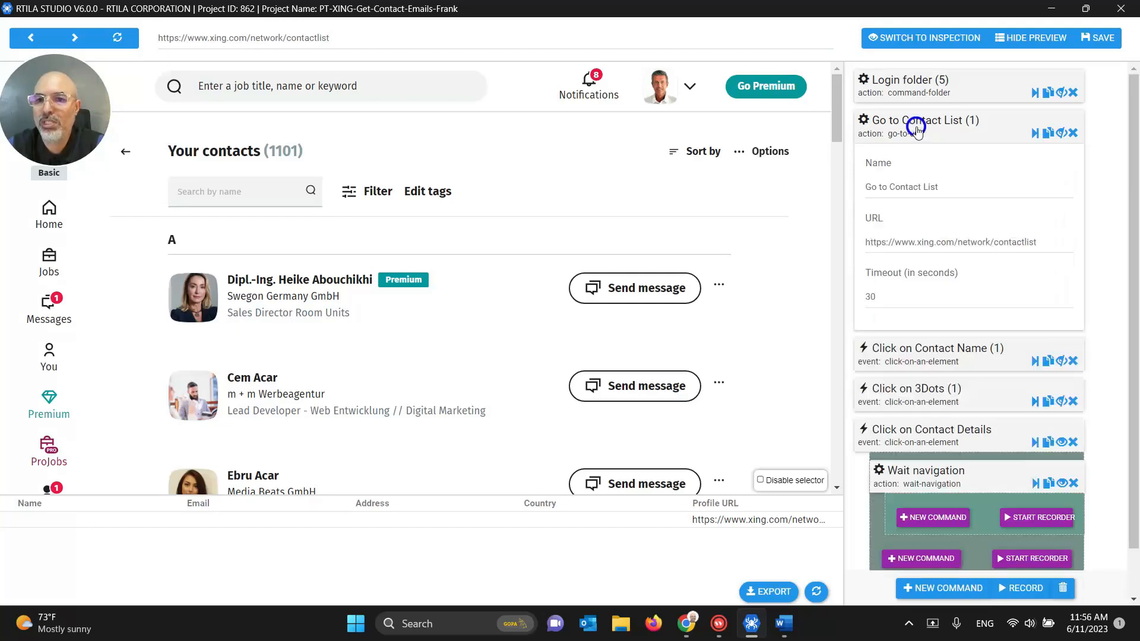
pyautogui.click(905, 121)
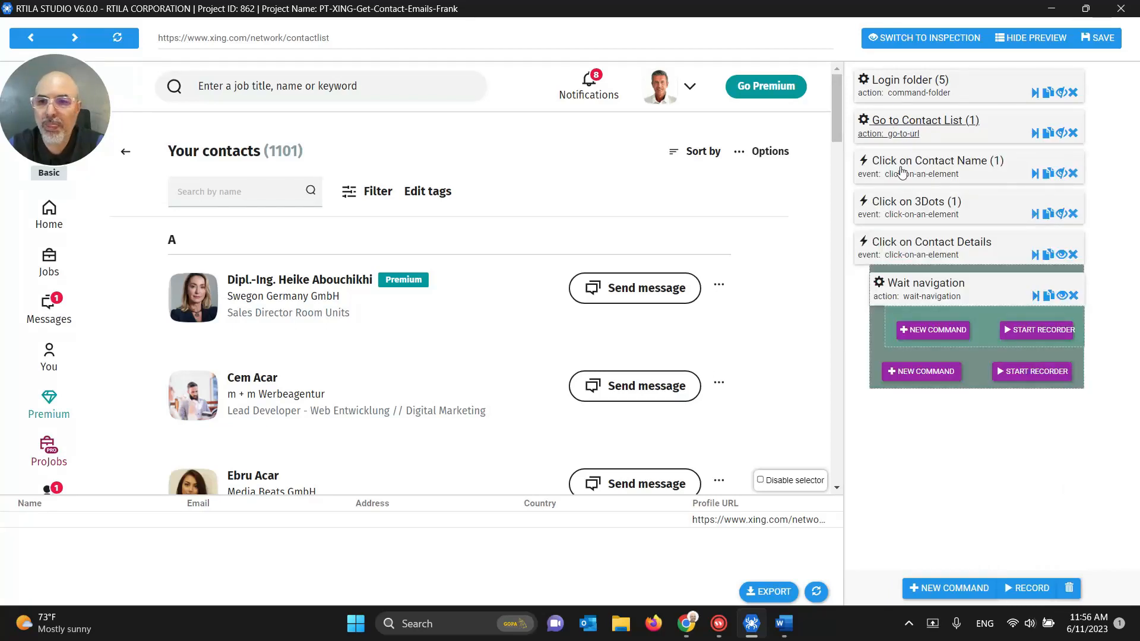
pyautogui.click(901, 171)
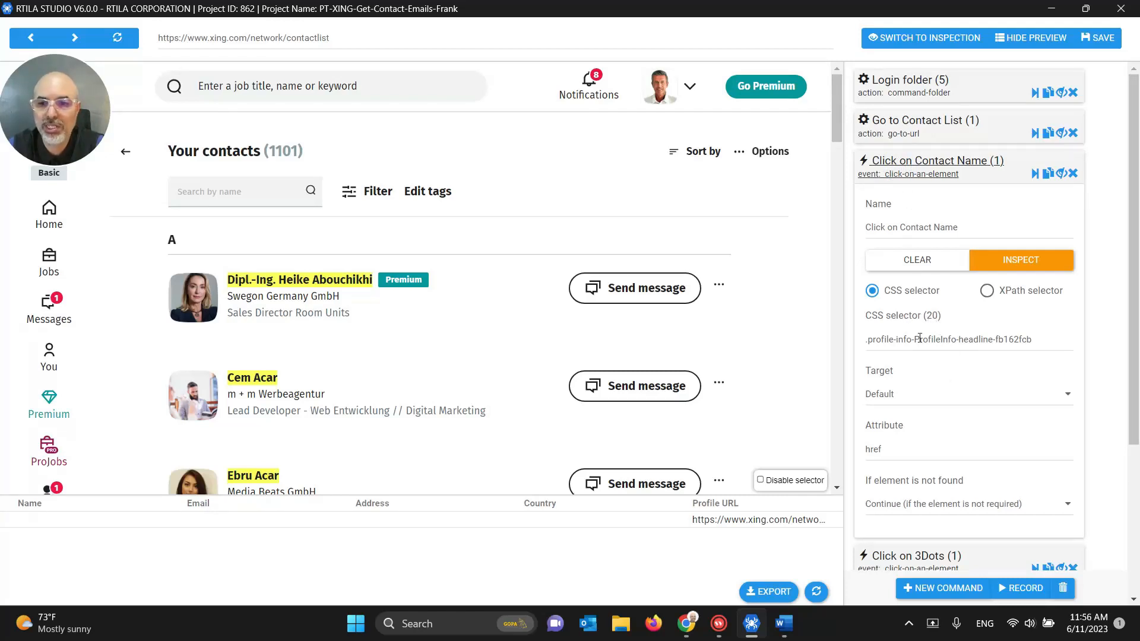
pyautogui.click(909, 172)
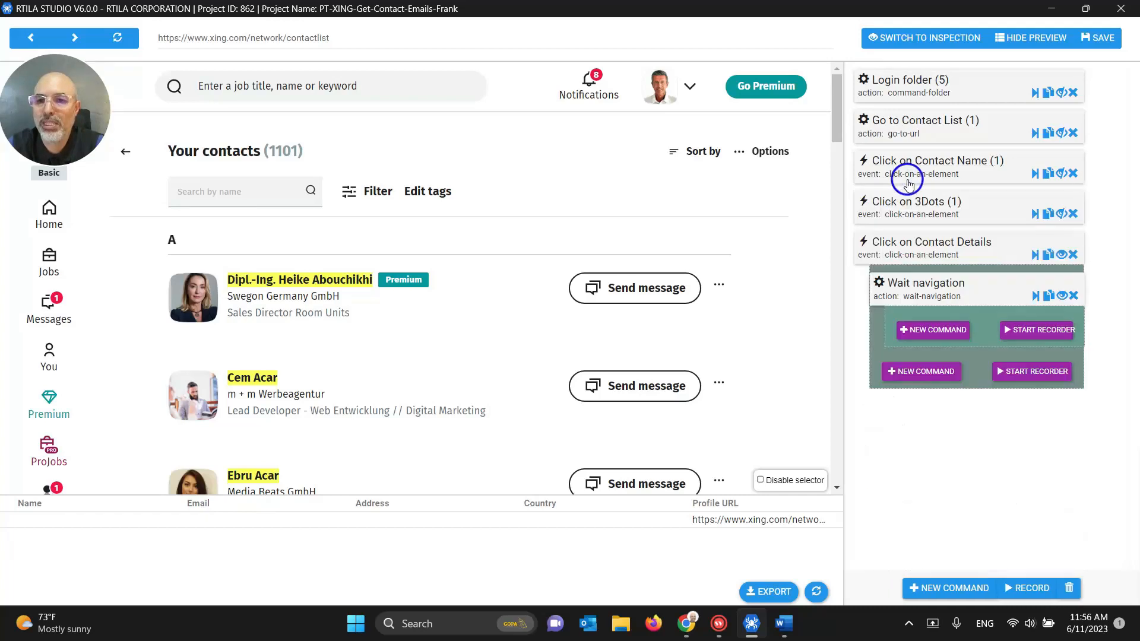
# Step: Nest Click on 3Dots and Click on Contact Details under Click on Contact Name, after Wait navigation
pyautogui.click(1061, 174)
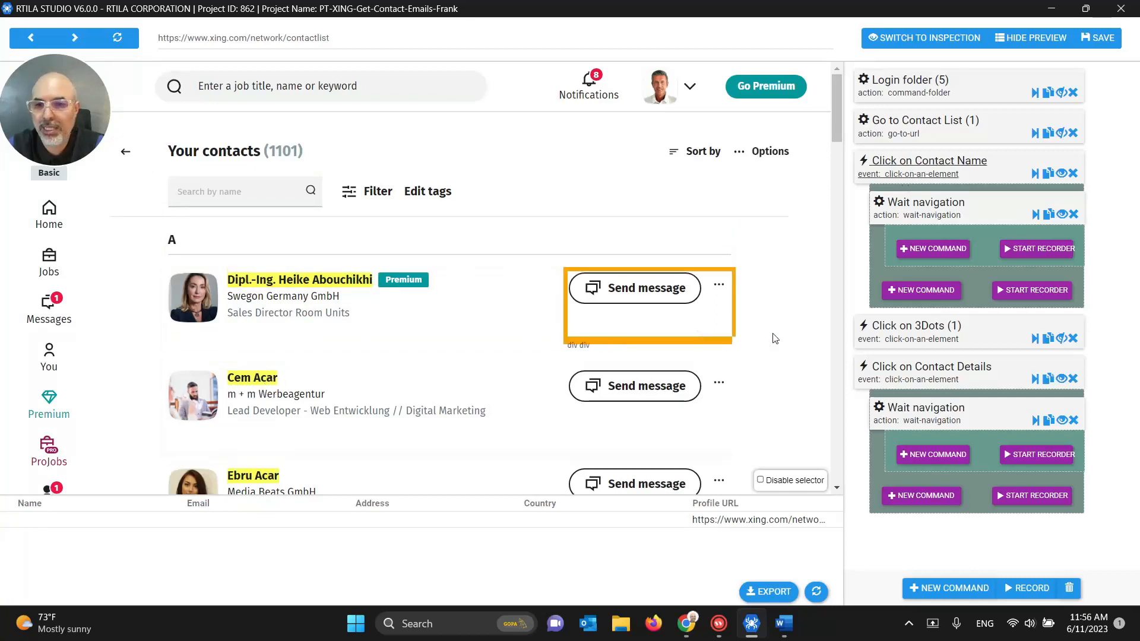
pyautogui.moveTo(904, 333); pyautogui.dragTo(930, 293)
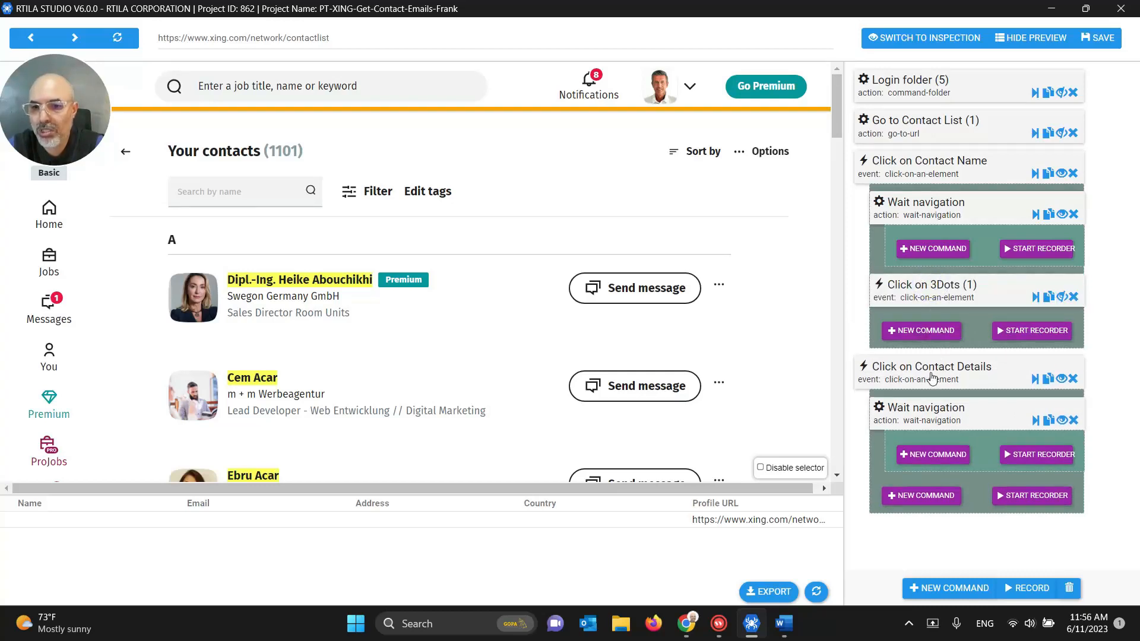
pyautogui.moveTo(935, 374); pyautogui.dragTo(945, 330)
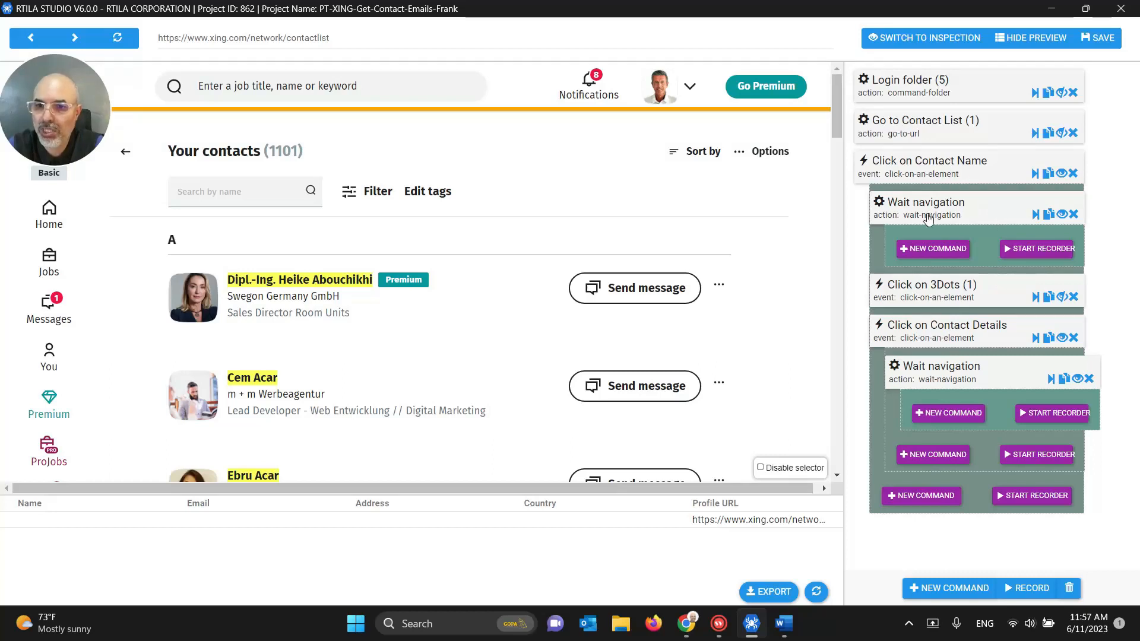
pyautogui.click(1060, 215)
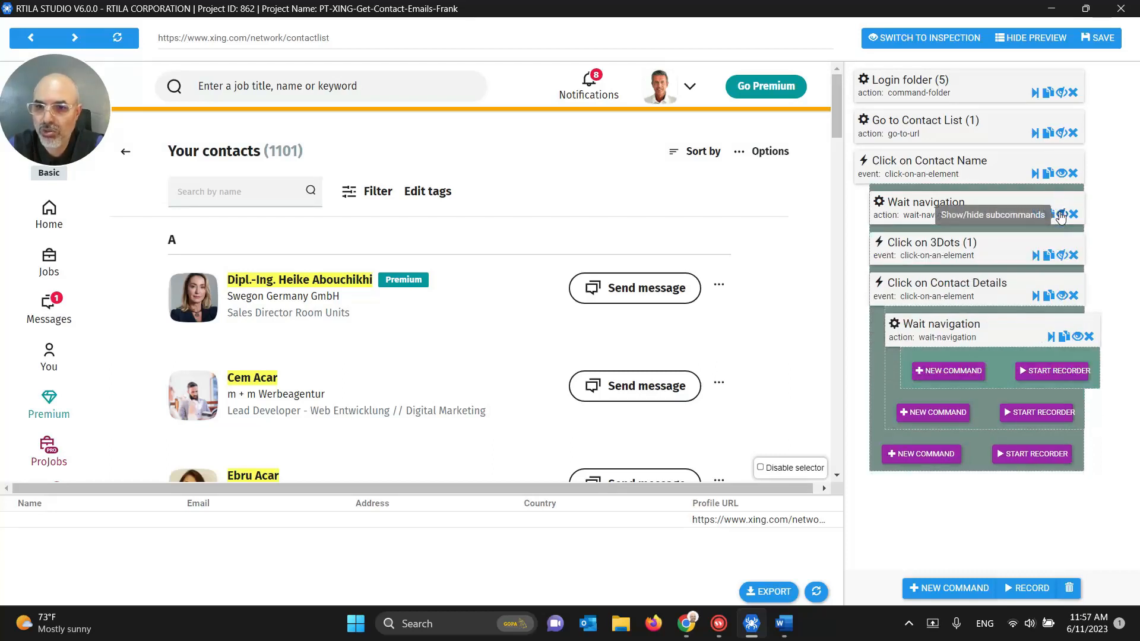
pyautogui.click(1061, 296)
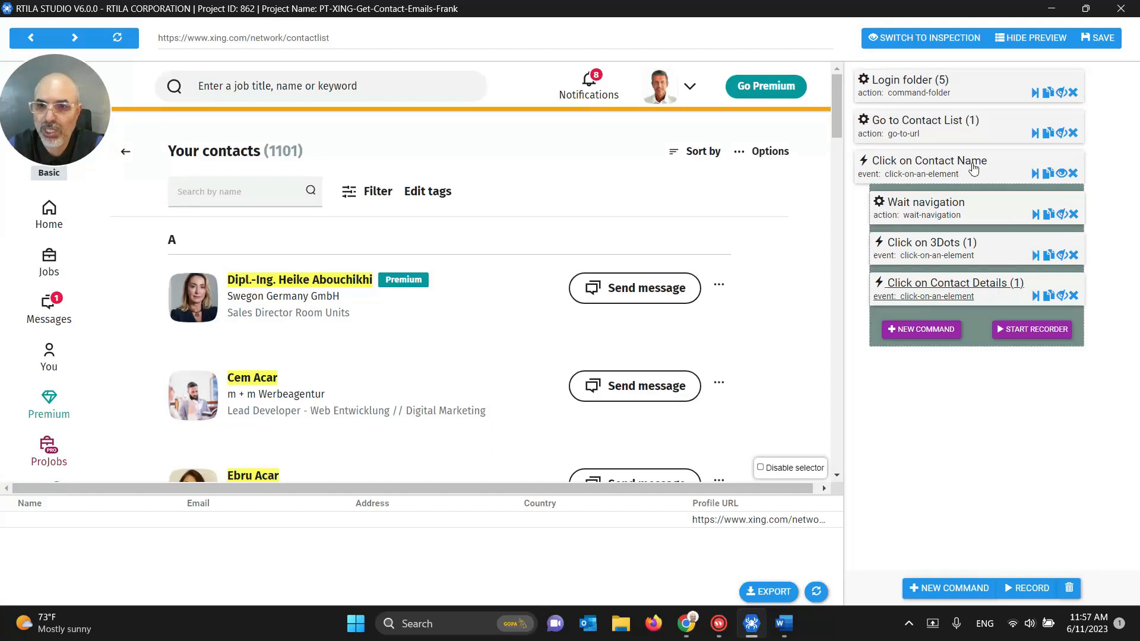
# Step: Run Click on Contact Name, Click on 3Dots and Click on Contact Details, capturing 85748 Garching, Bavaria, Germany
pyautogui.click(1035, 174)
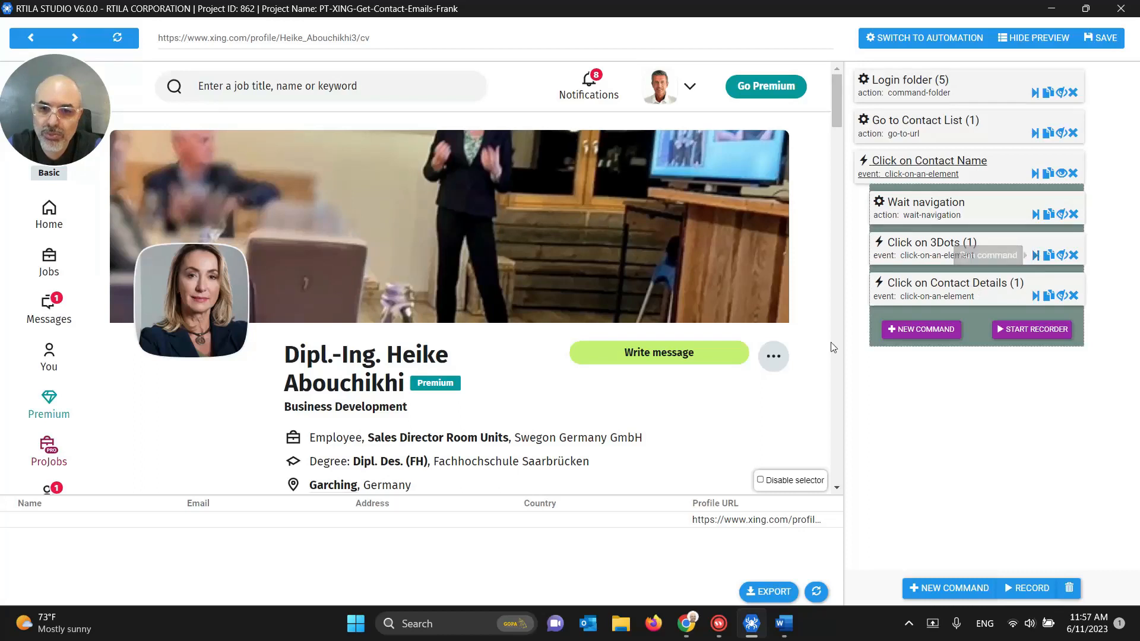
pyautogui.click(1036, 257)
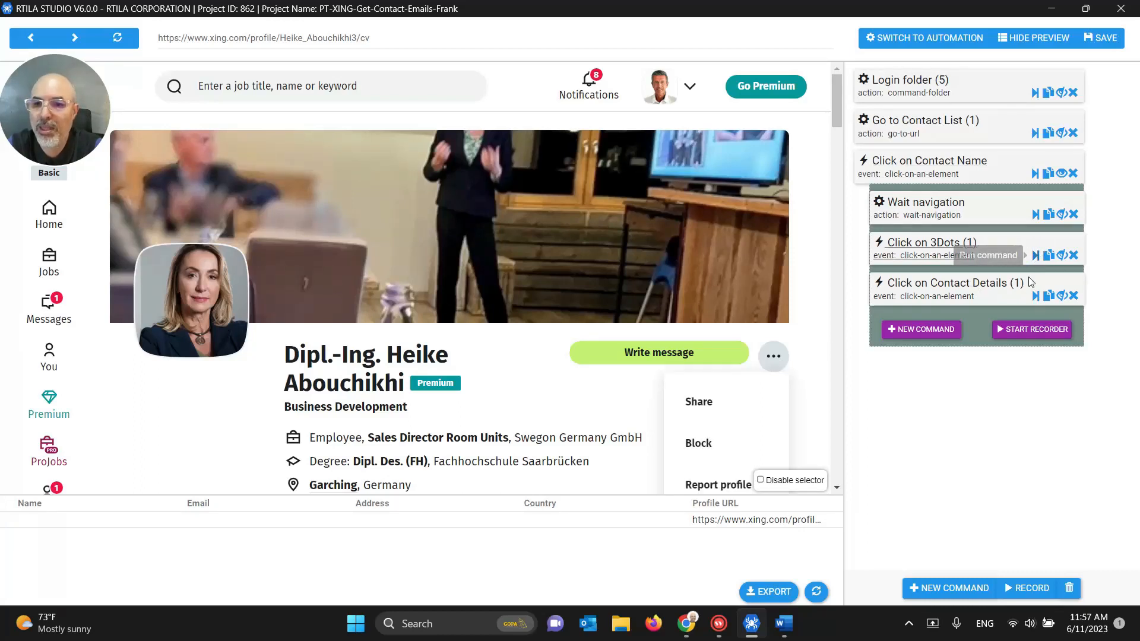
pyautogui.click(1036, 297)
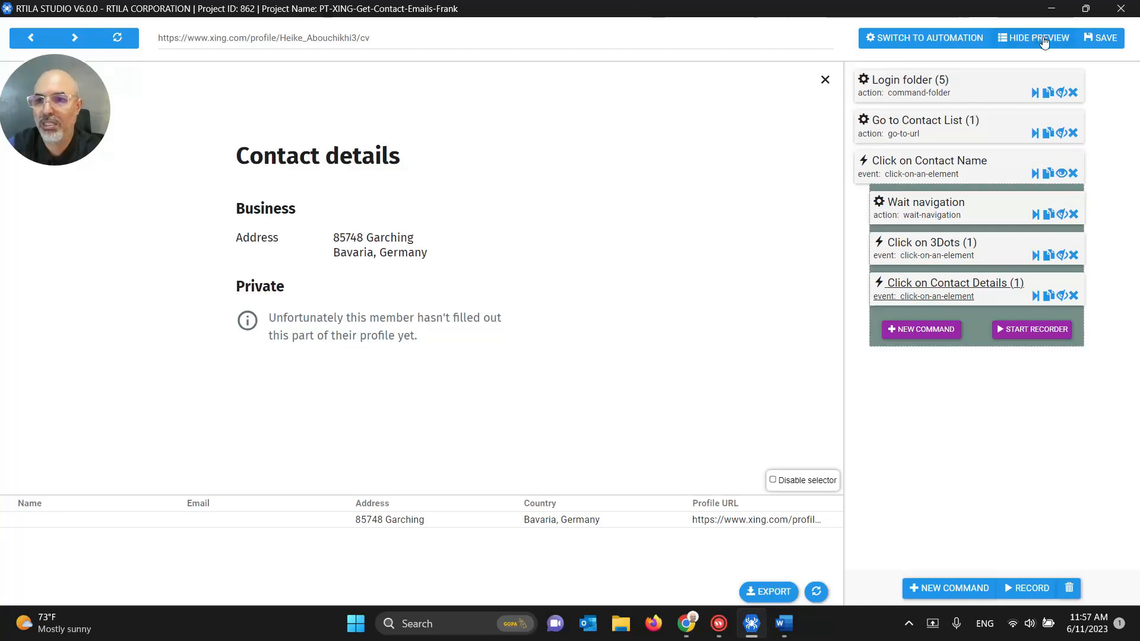
pyautogui.click(958, 37)
pyautogui.click(936, 38)
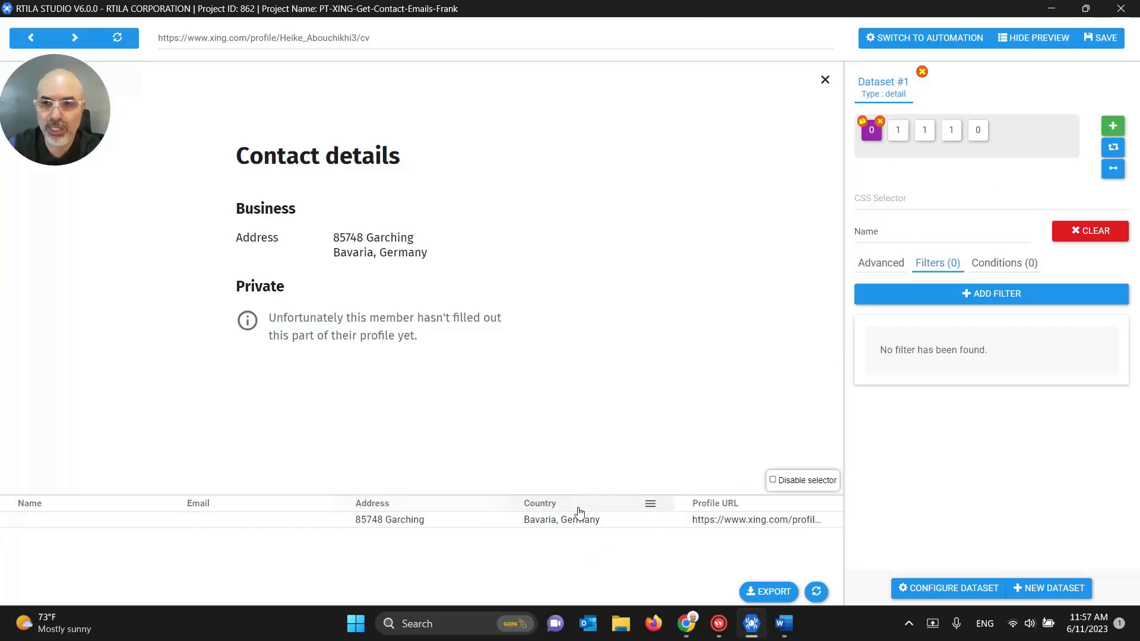
pyautogui.click(899, 38)
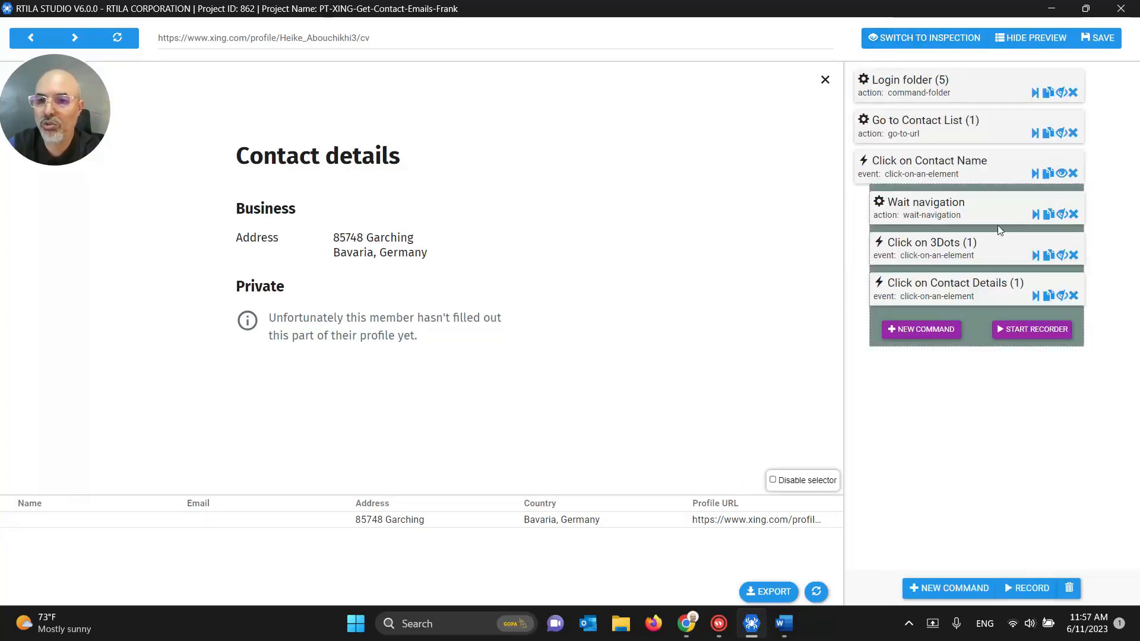
# Step: Add an Extract results command, found by searching 'extra', right after Click on Contact Details
pyautogui.click(929, 331)
pyautogui.click(914, 92)
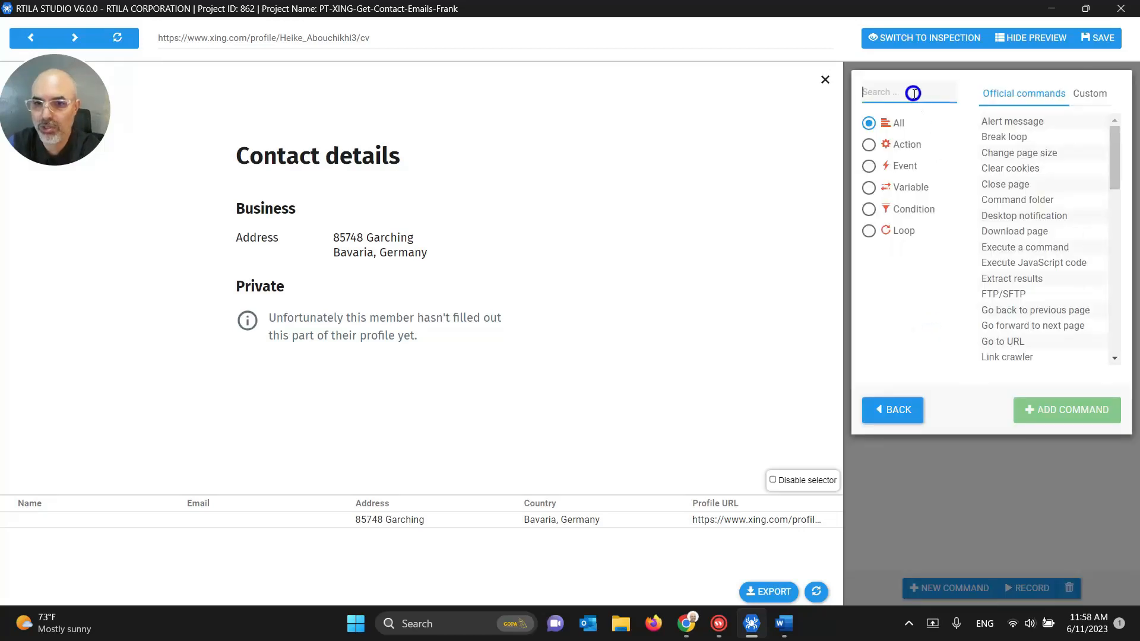
pyautogui.write('extra')
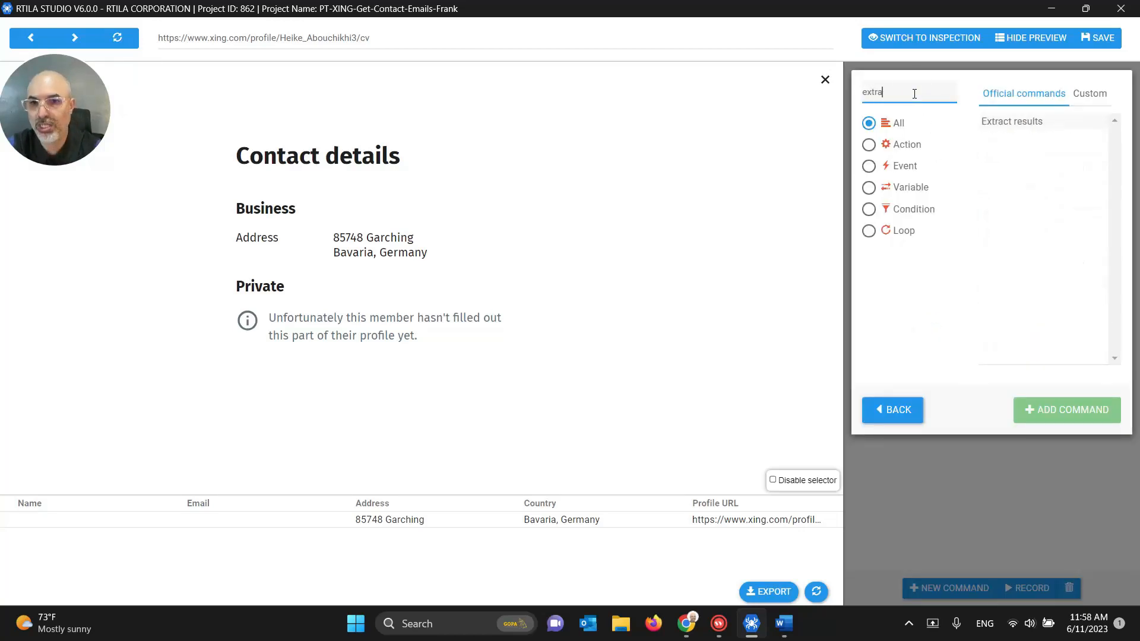
pyautogui.click(997, 121)
pyautogui.click(1038, 412)
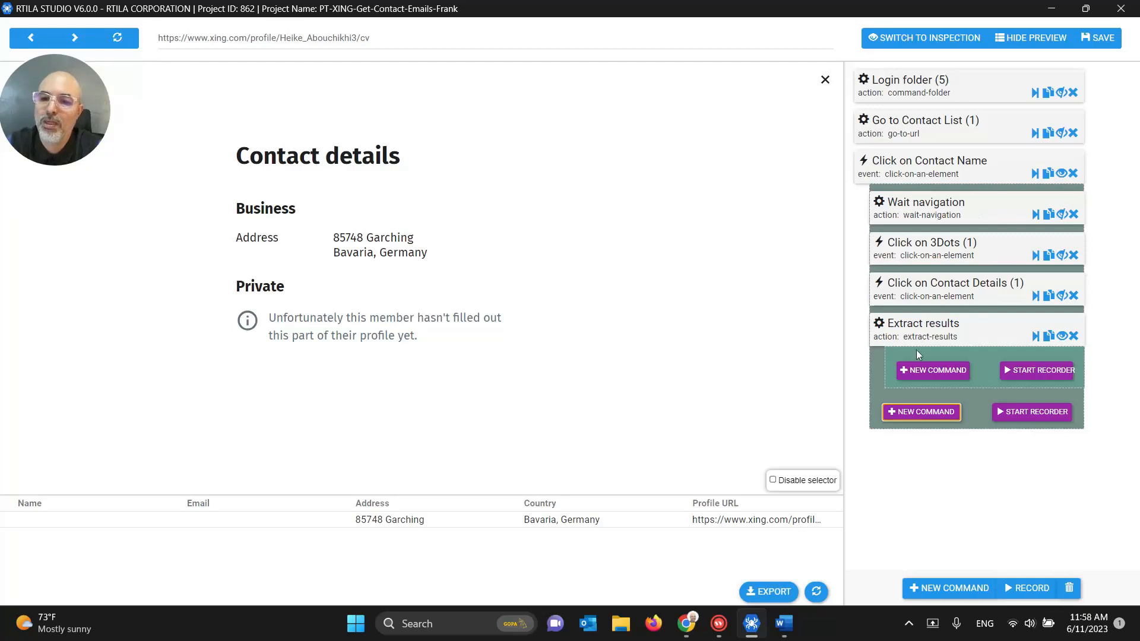
pyautogui.click(1035, 177)
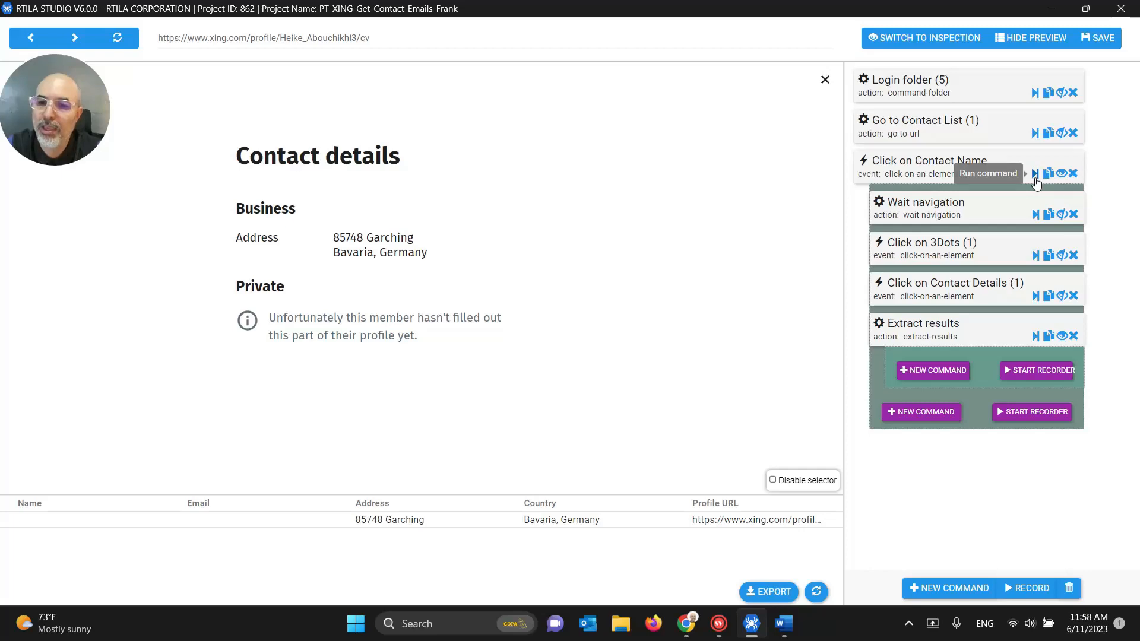
# Step: Copy the XING contact list address in Chrome, then minimize the browser
pyautogui.moveTo(685, 623)
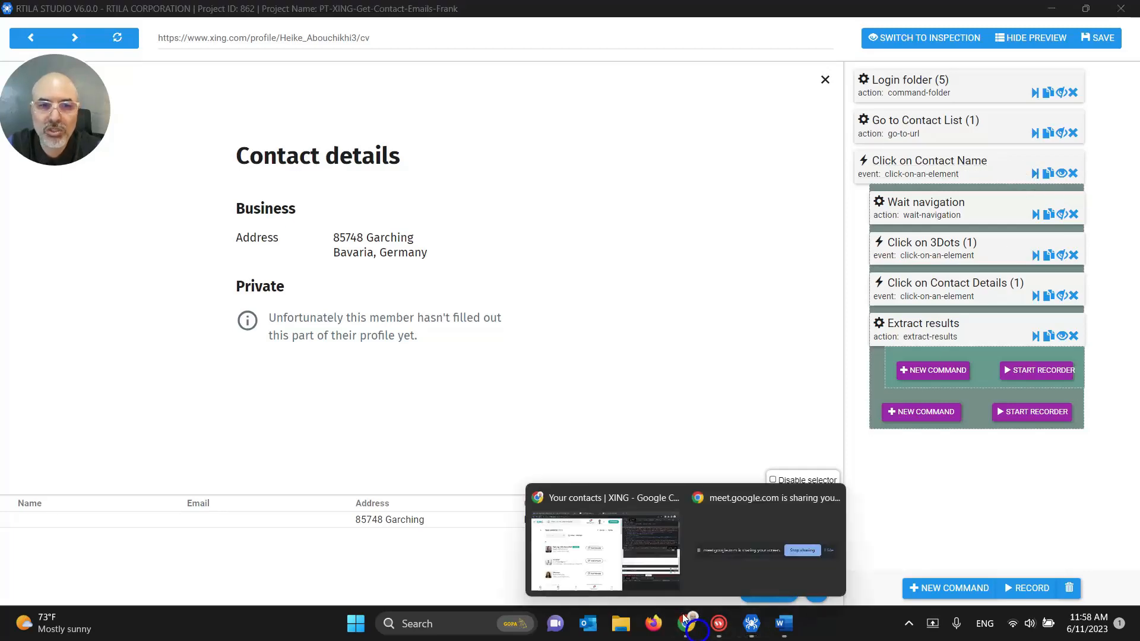
pyautogui.click(608, 533)
pyautogui.click(255, 39)
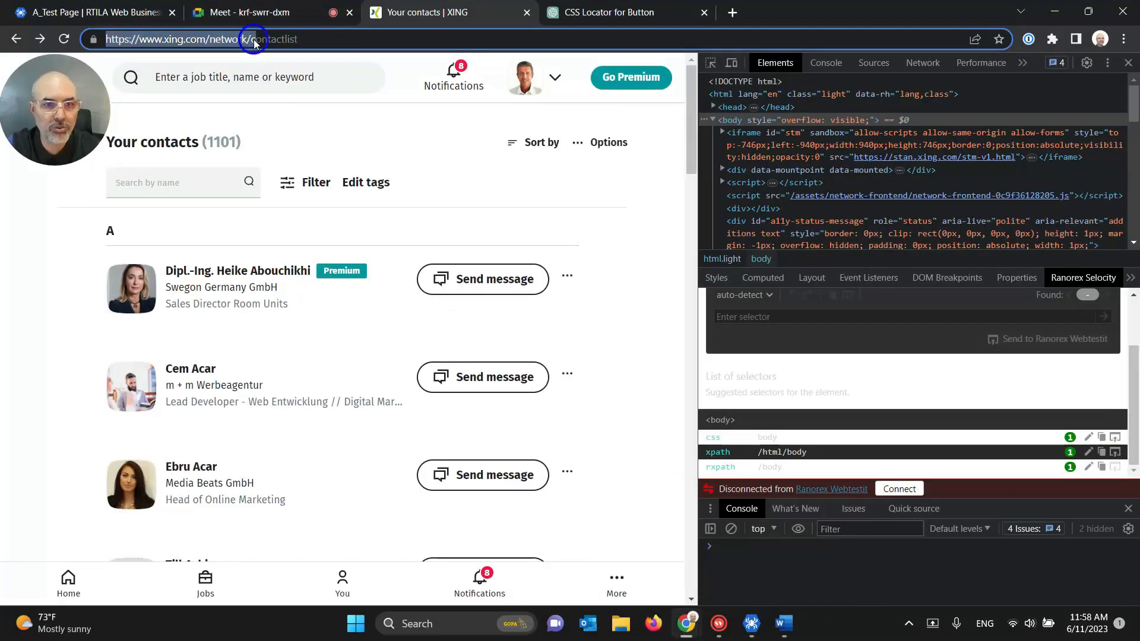
pyautogui.tripleClick(254, 42)
pyautogui.click(254, 42)
pyautogui.hotkey('ctrl', 'a')
pyautogui.hotkey('ctrl', 'c')
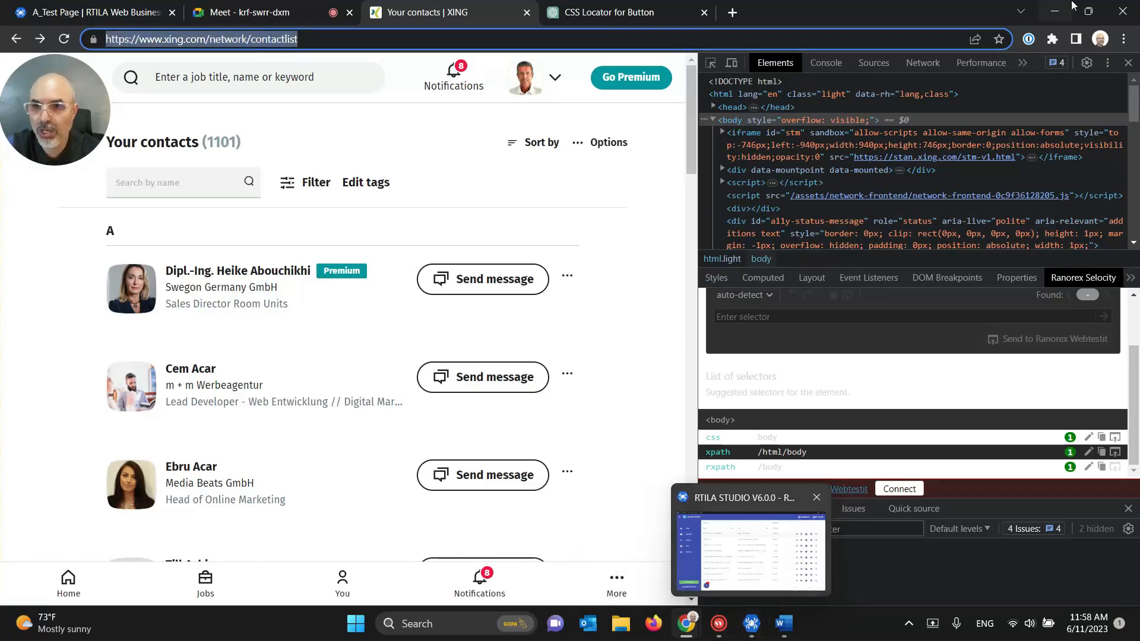
pyautogui.click(1054, 11)
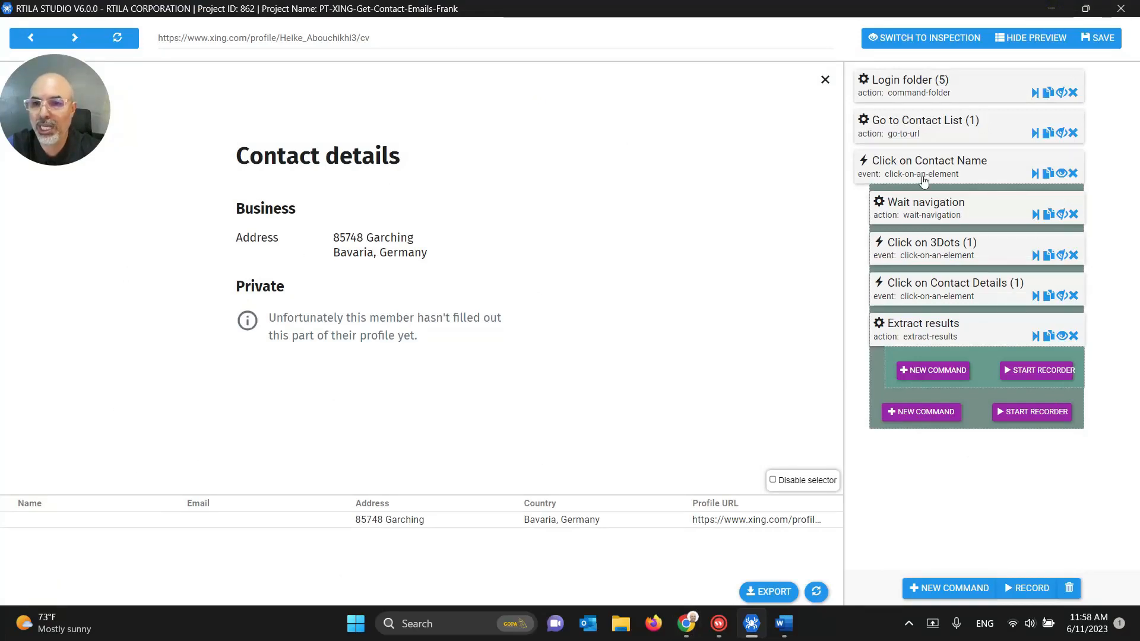
# Step: Add a Go to URL step named 'Go back to Contact list' using the pasted contact list URL
pyautogui.click(944, 414)
pyautogui.click(907, 92)
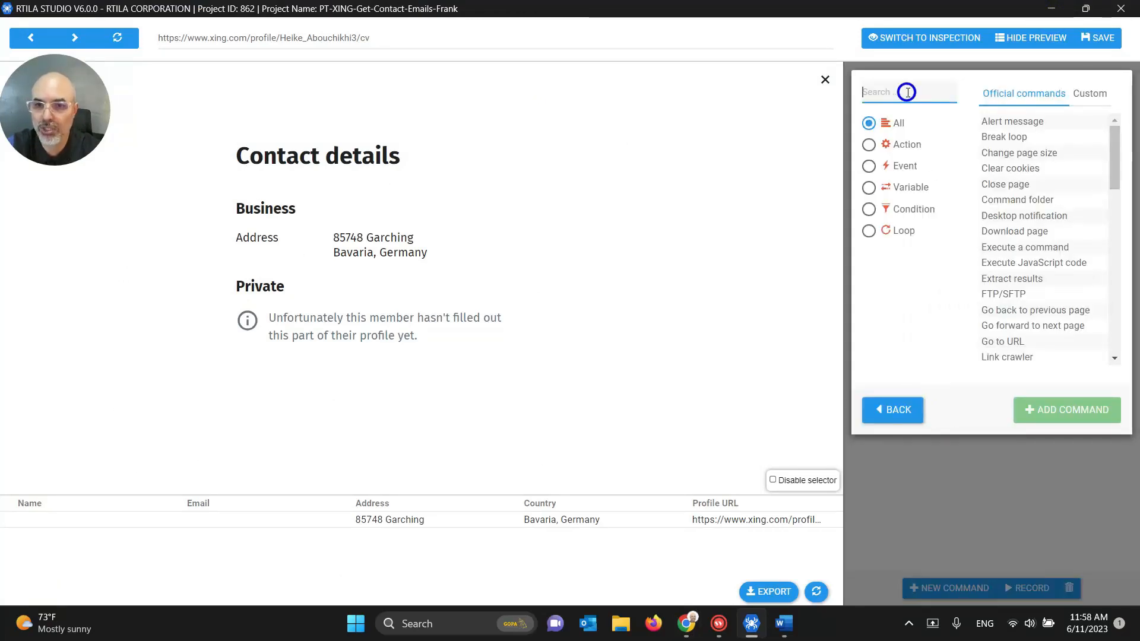
pyautogui.write('go')
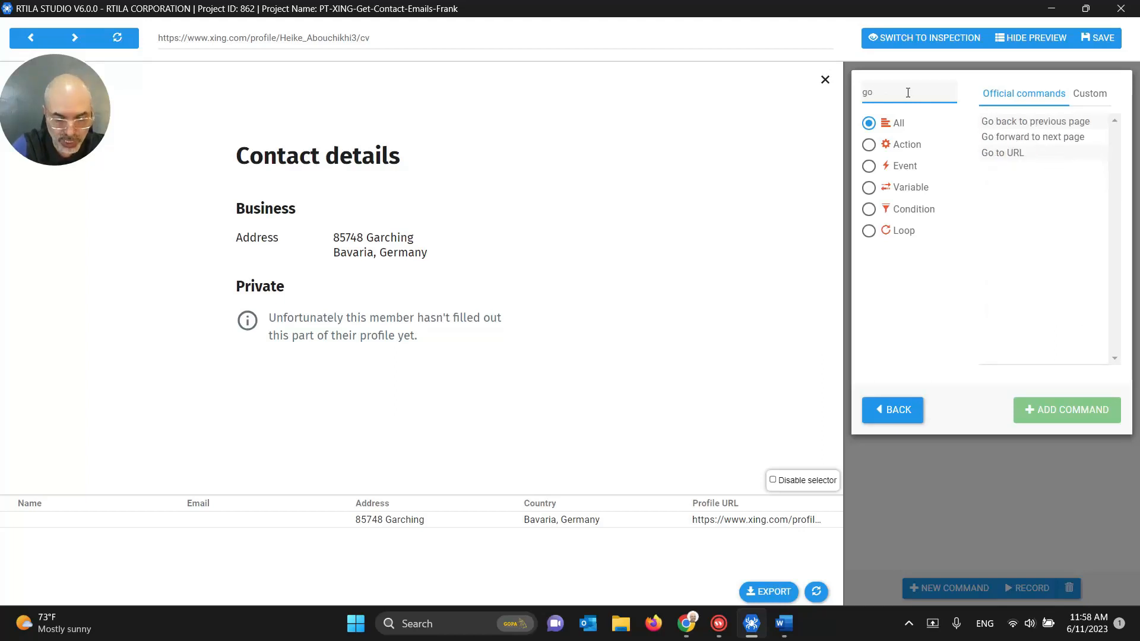
pyautogui.write(' to')
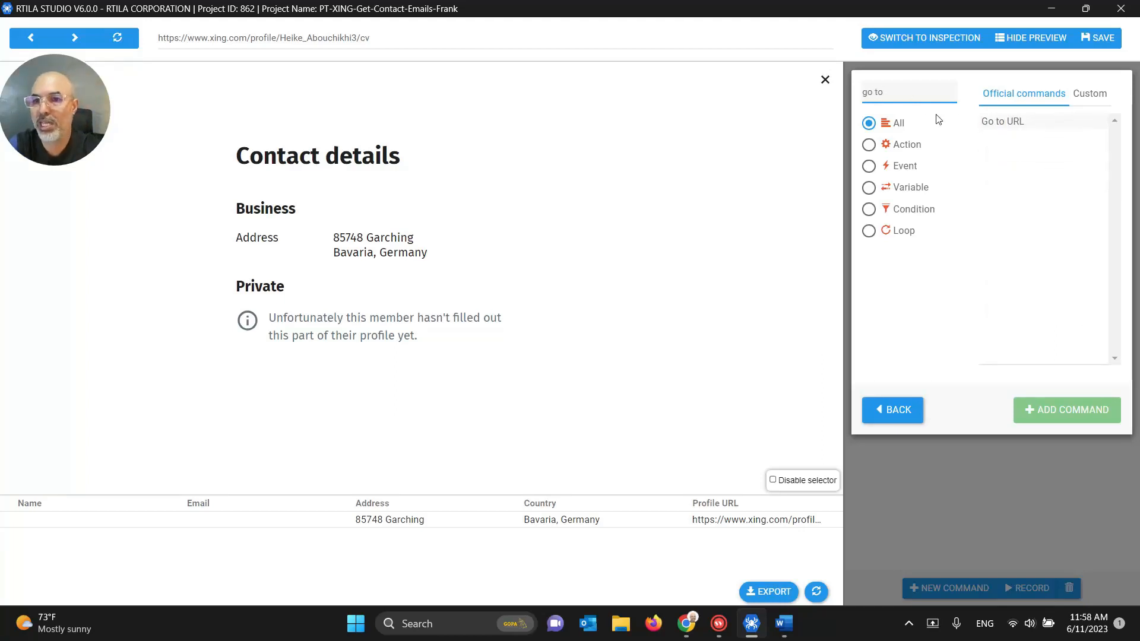
pyautogui.click(1009, 121)
pyautogui.click(1048, 408)
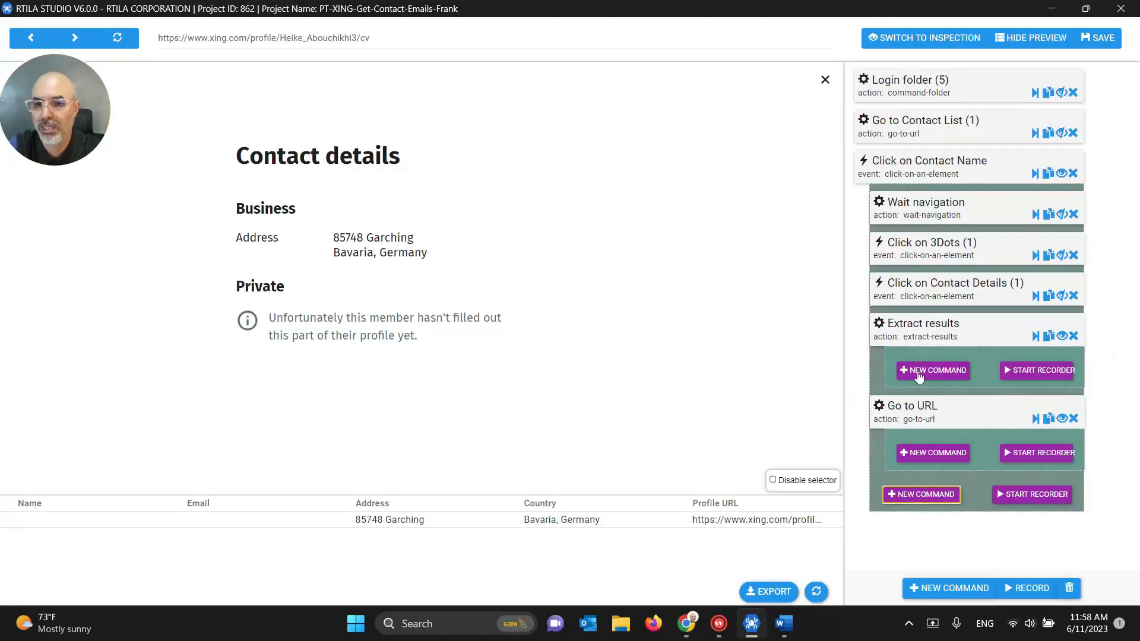
pyautogui.click(919, 418)
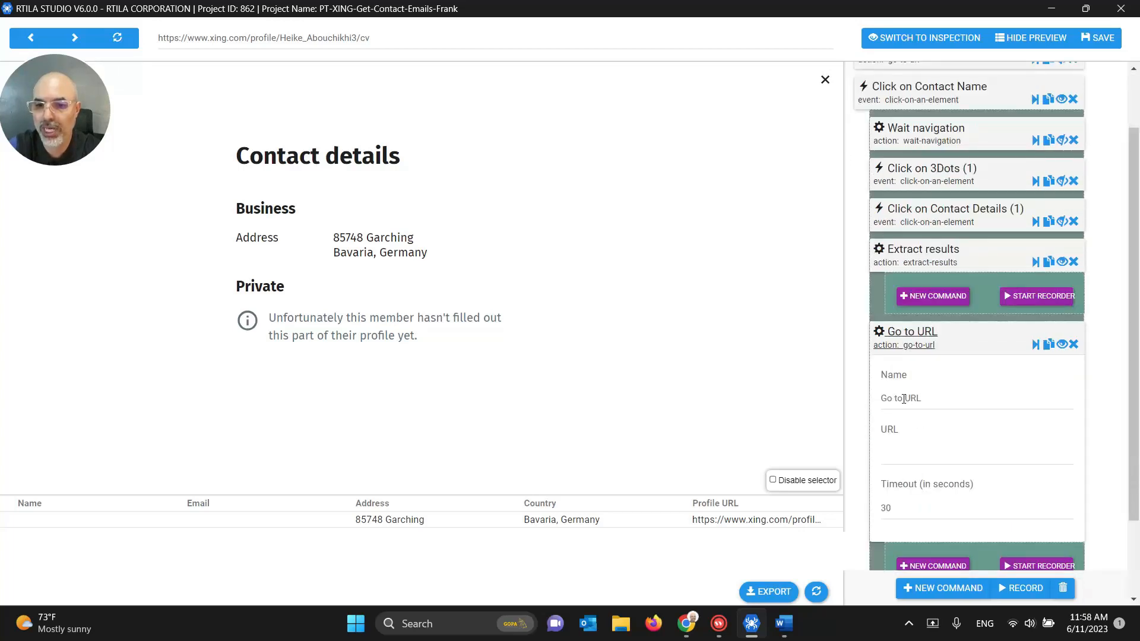
pyautogui.moveTo(898, 400); pyautogui.dragTo(942, 401)
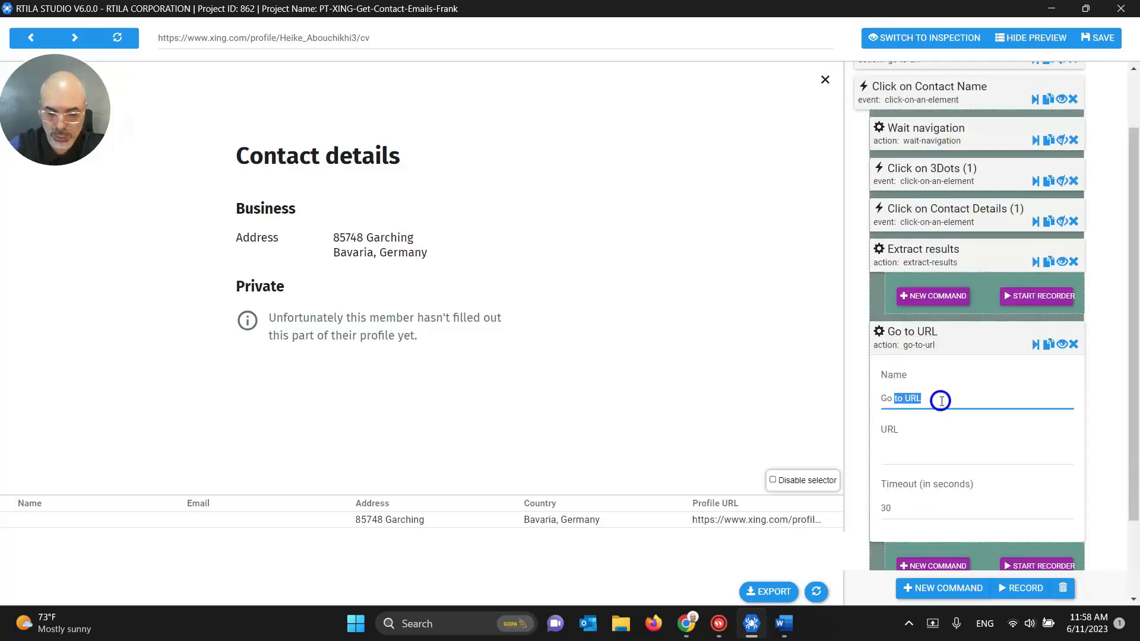
pyautogui.write('back to Contact list')
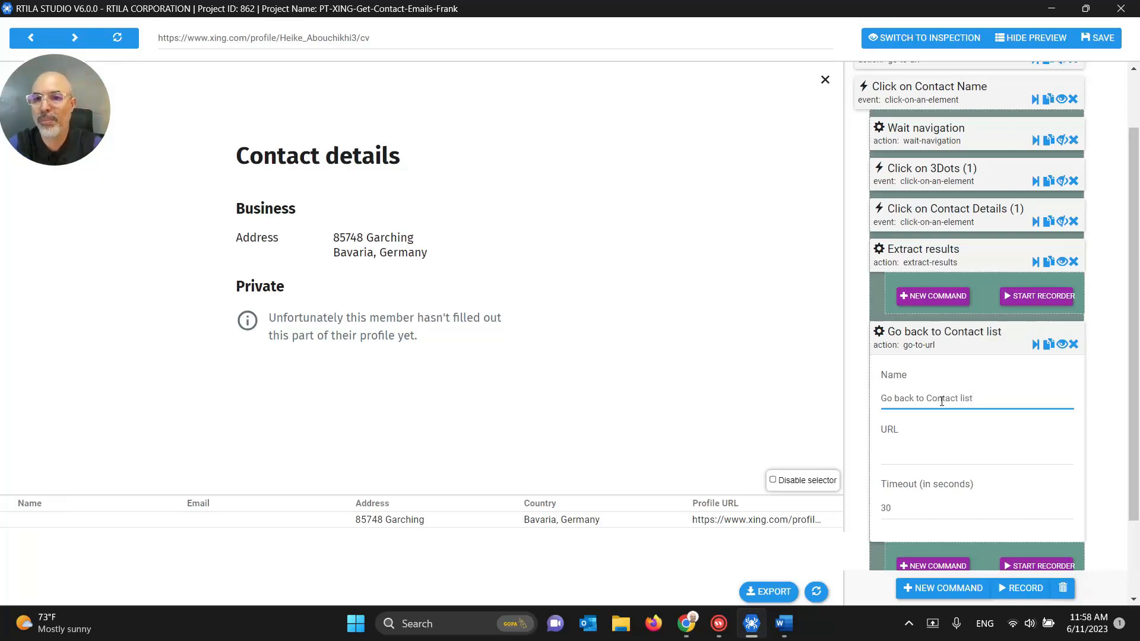
pyautogui.click(899, 445)
pyautogui.hotkey('ctrl', 'v')
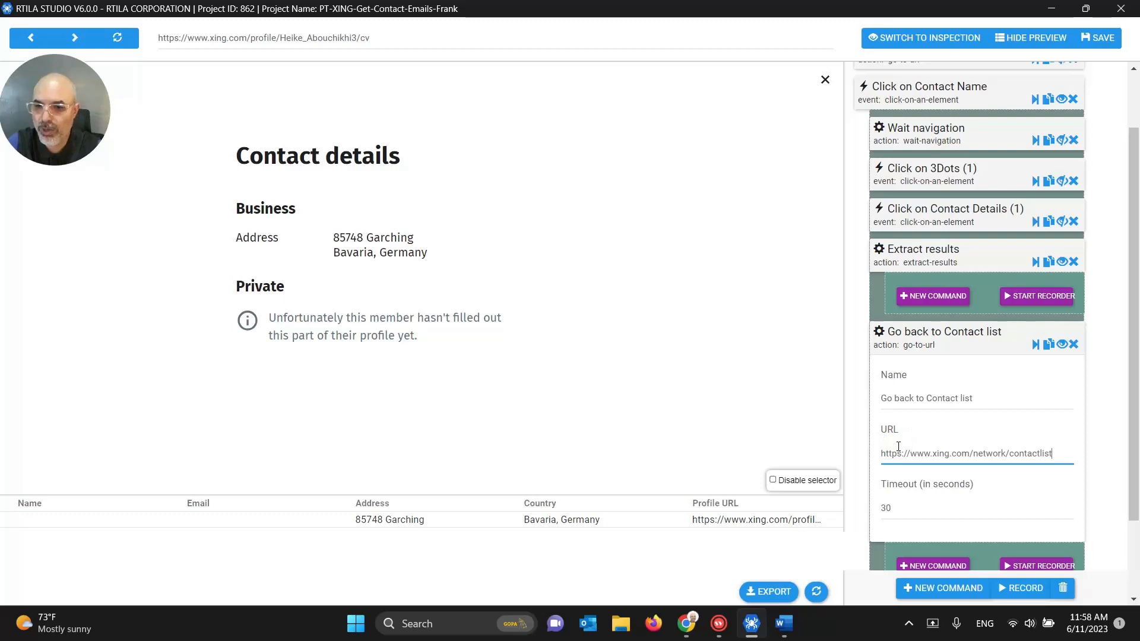
# Step: Test-run Go back to Contact list so it reloads the 1101-contact list, then save the project
pyautogui.click(960, 337)
pyautogui.click(1033, 423)
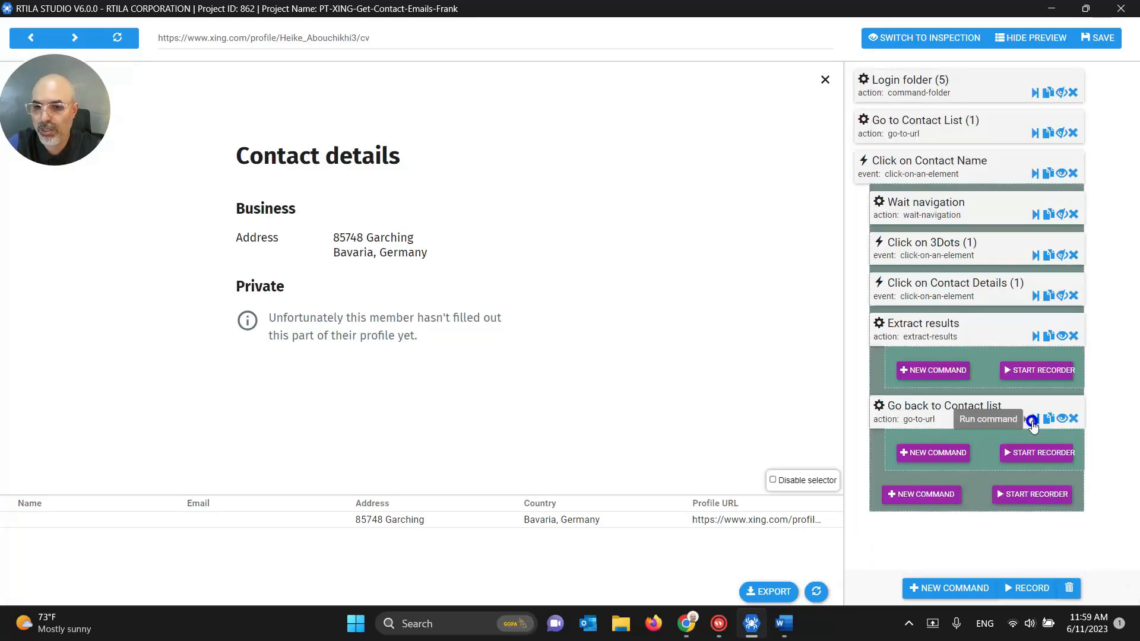
pyautogui.click(1096, 45)
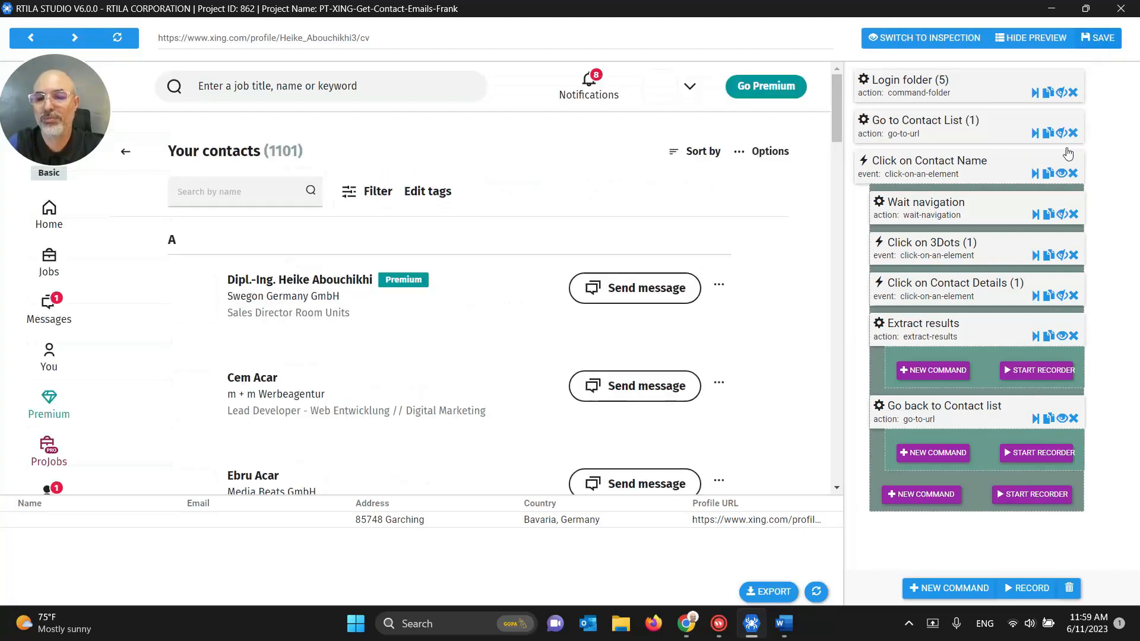
# Step: Add a Wait navigation command with a 15-second timeout
pyautogui.click(949, 455)
pyautogui.click(897, 93)
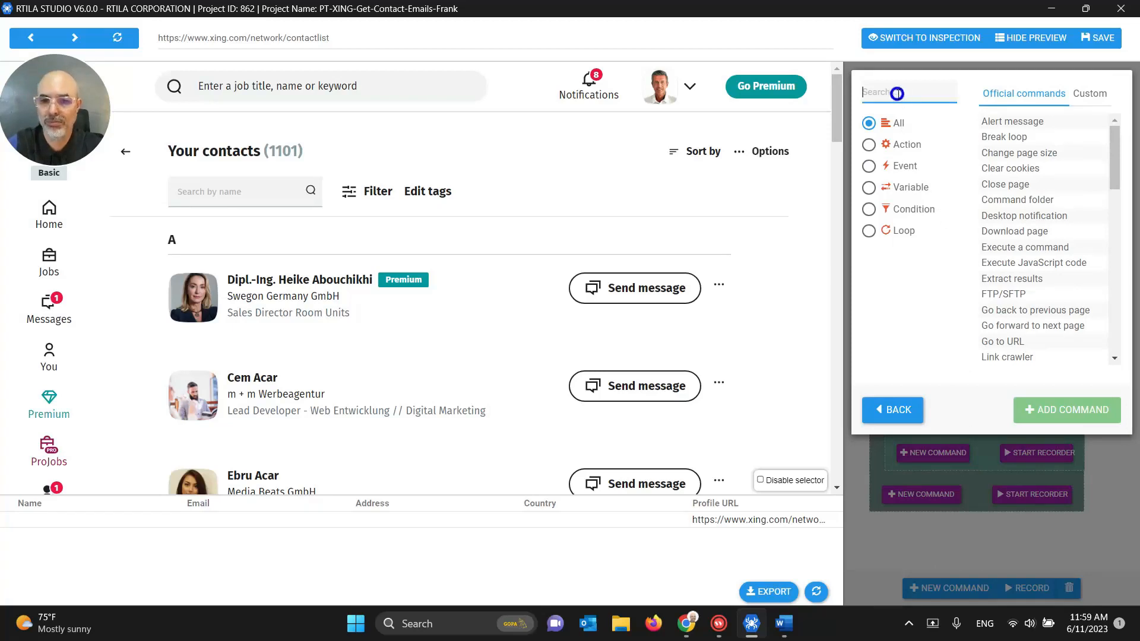
pyautogui.write('wait')
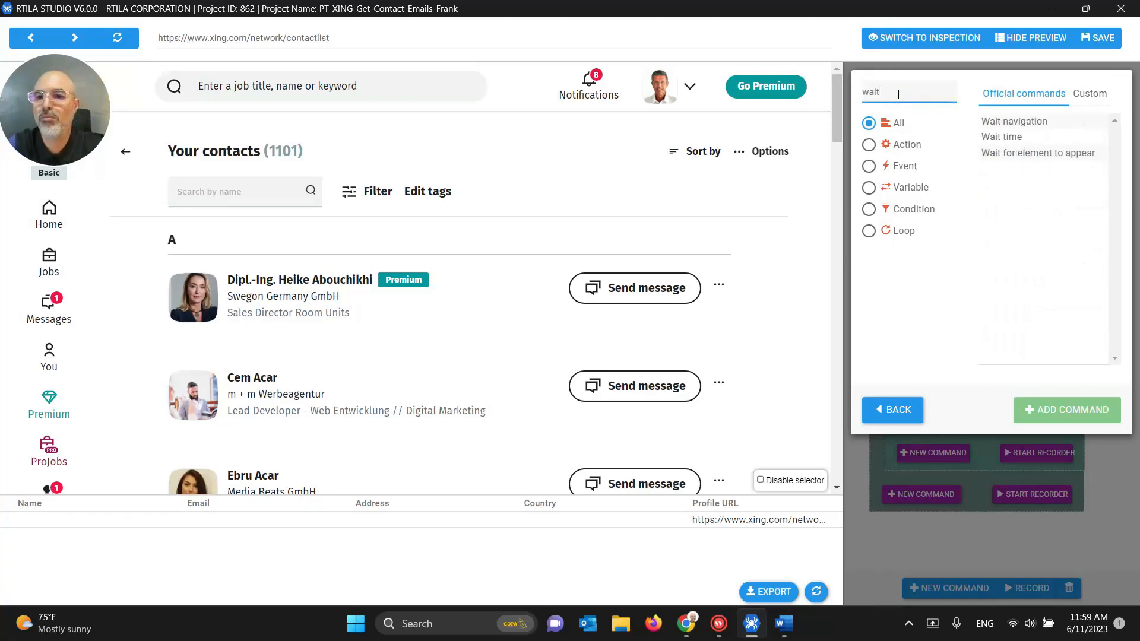
pyautogui.click(1003, 122)
pyautogui.click(1049, 420)
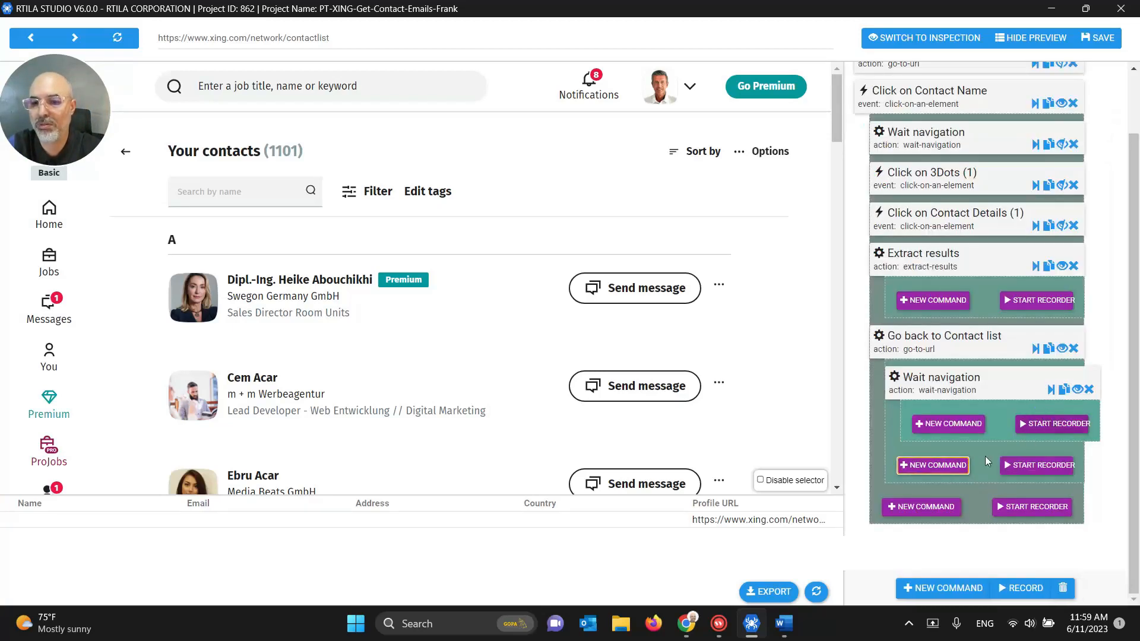
pyautogui.click(936, 383)
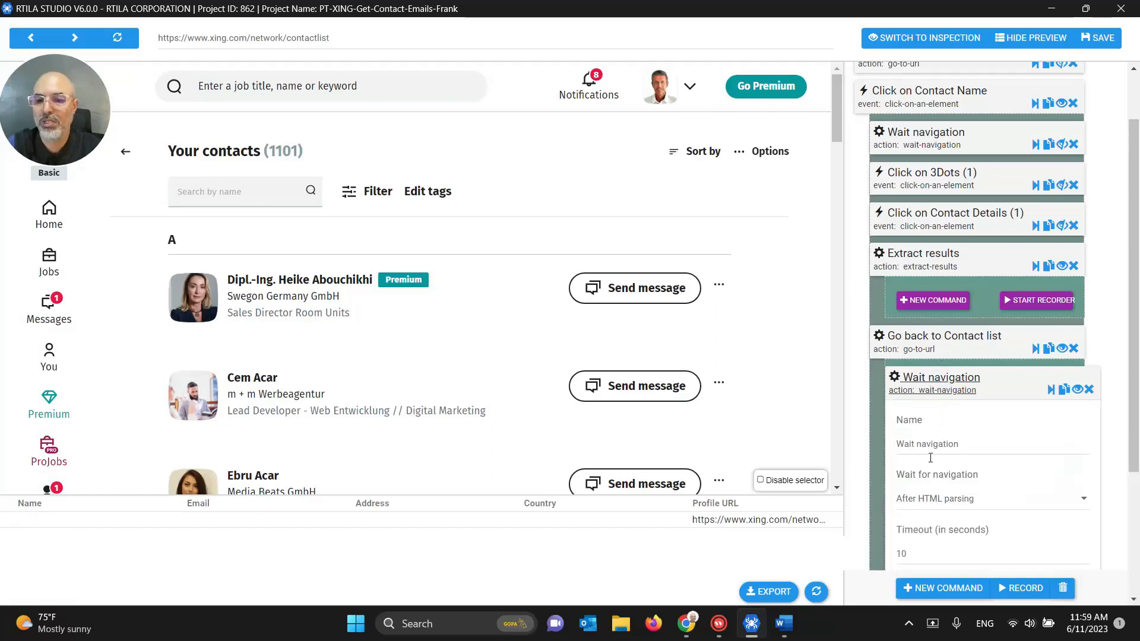
pyautogui.doubleClick(926, 555)
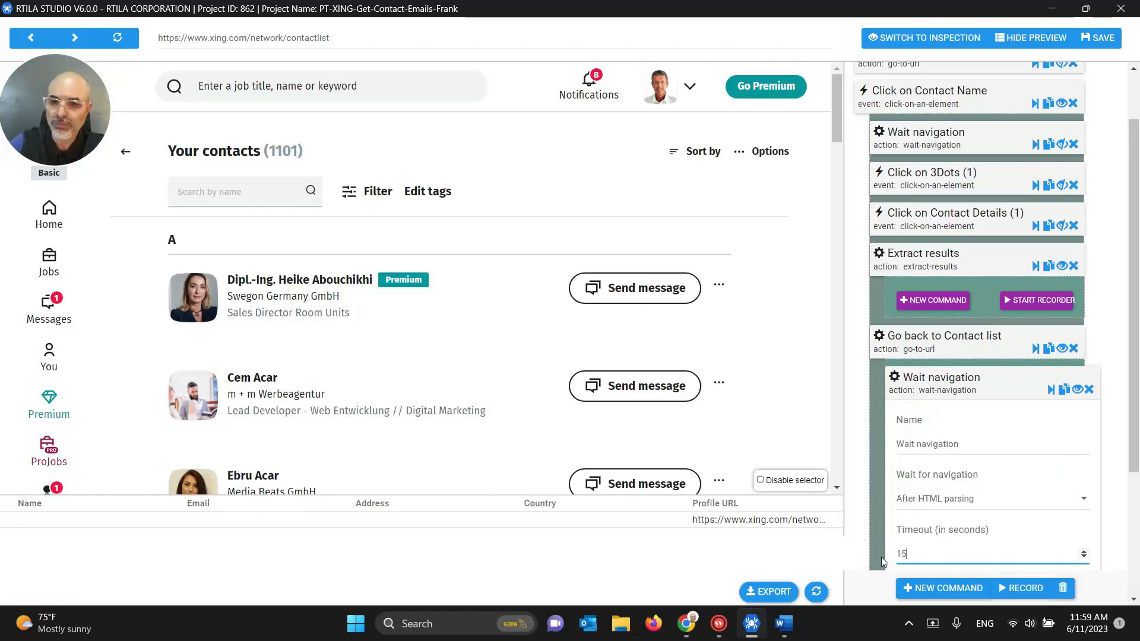
# Step: Move Wait navigation below Go back to Contact list, collapse subcommand areas, and save
pyautogui.click(945, 391)
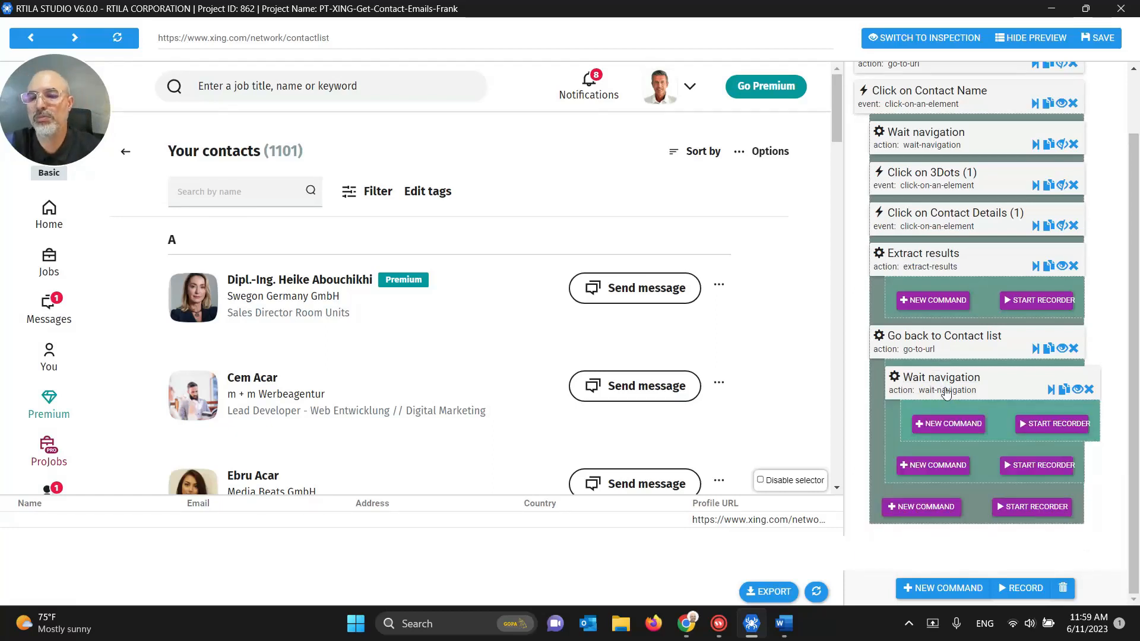
pyautogui.click(1062, 266)
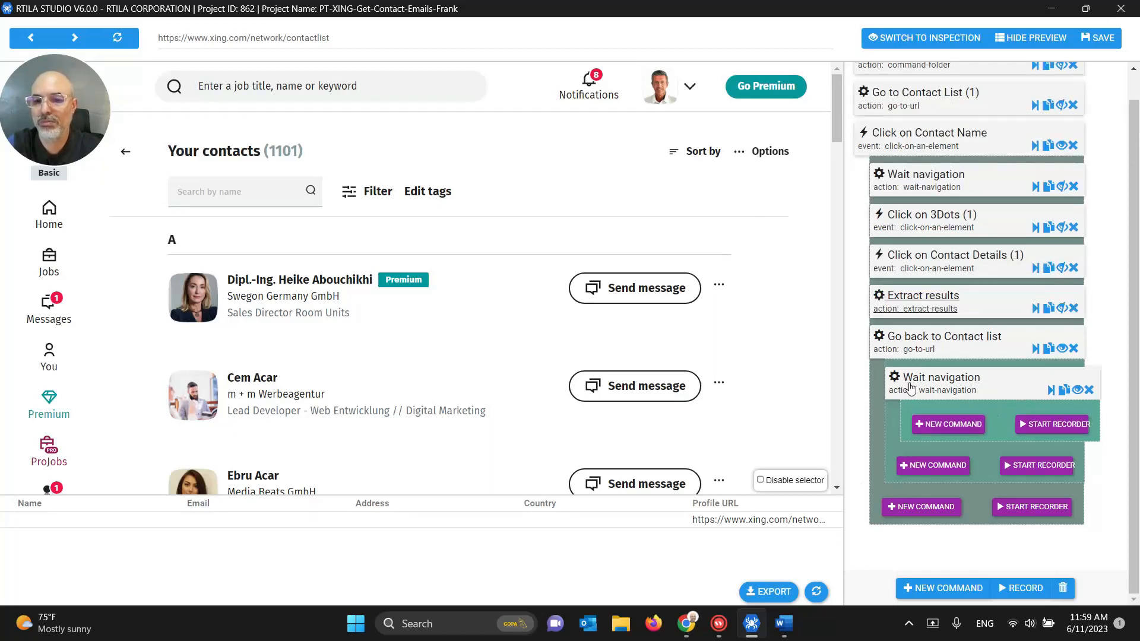
pyautogui.moveTo(911, 387); pyautogui.dragTo(914, 448)
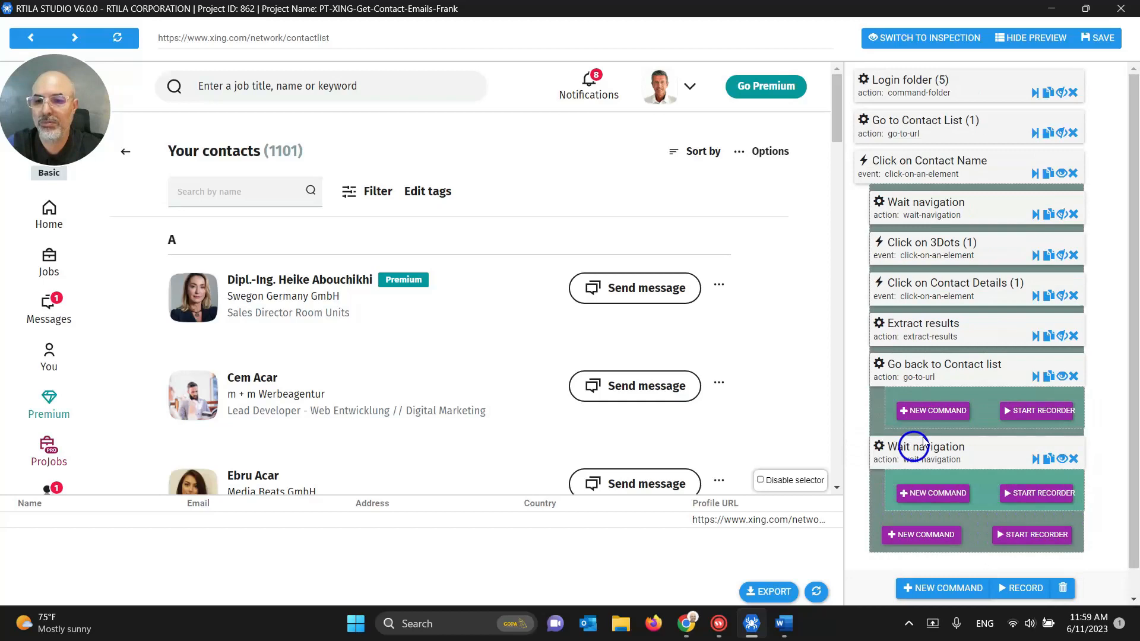
pyautogui.click(1062, 375)
pyautogui.click(1061, 417)
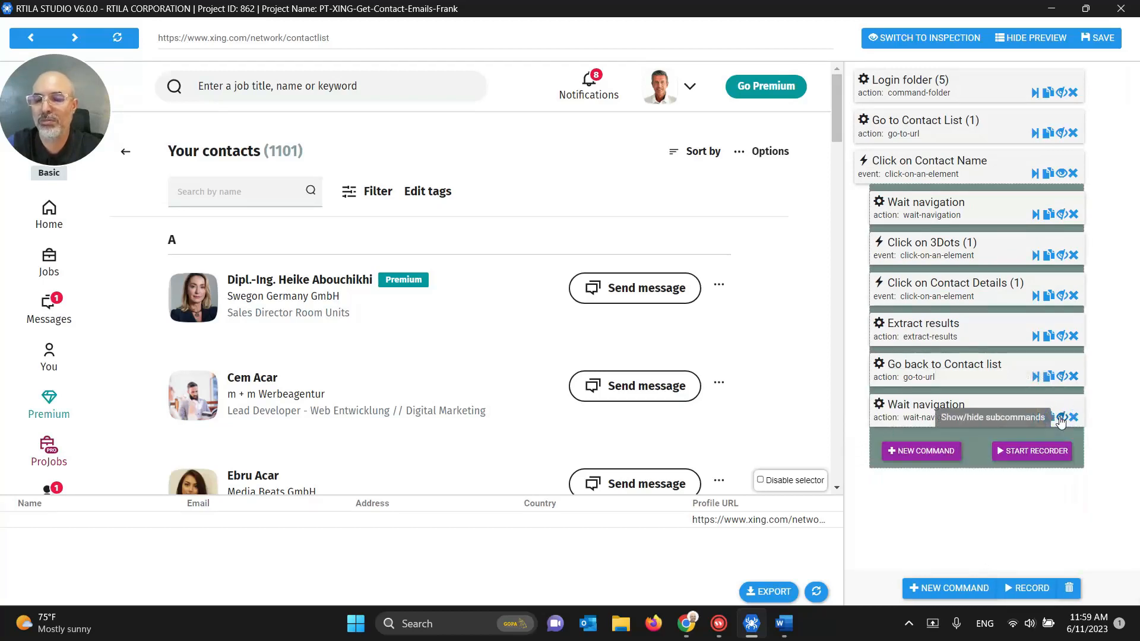
pyautogui.click(1099, 40)
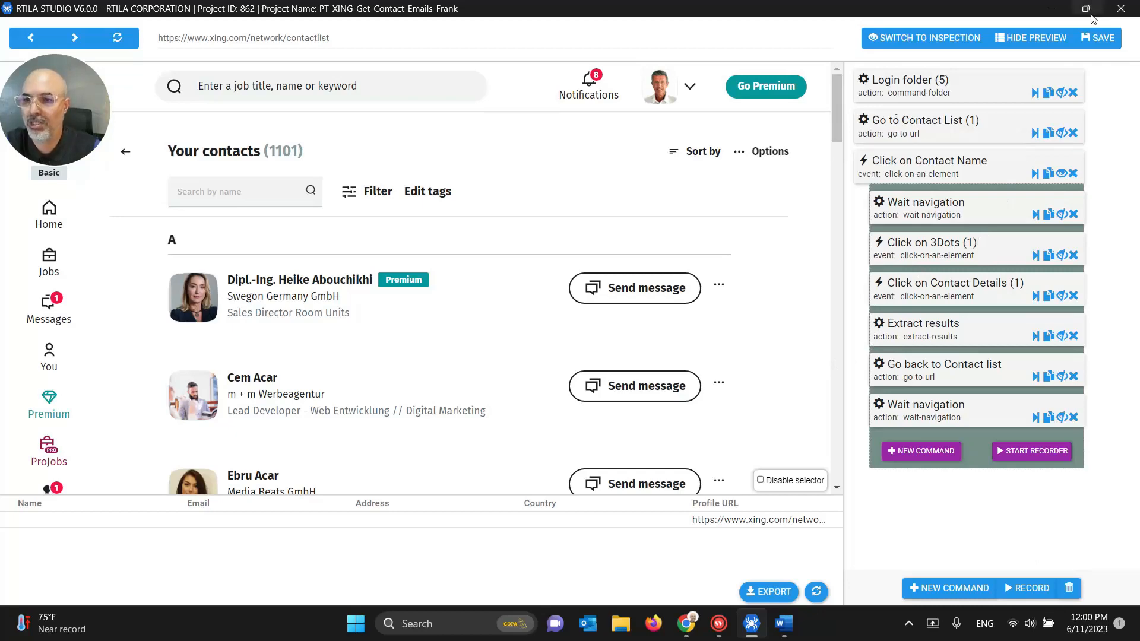
# Step: Save the project and scroll the preview to load more XING contacts
pyautogui.click(1095, 38)
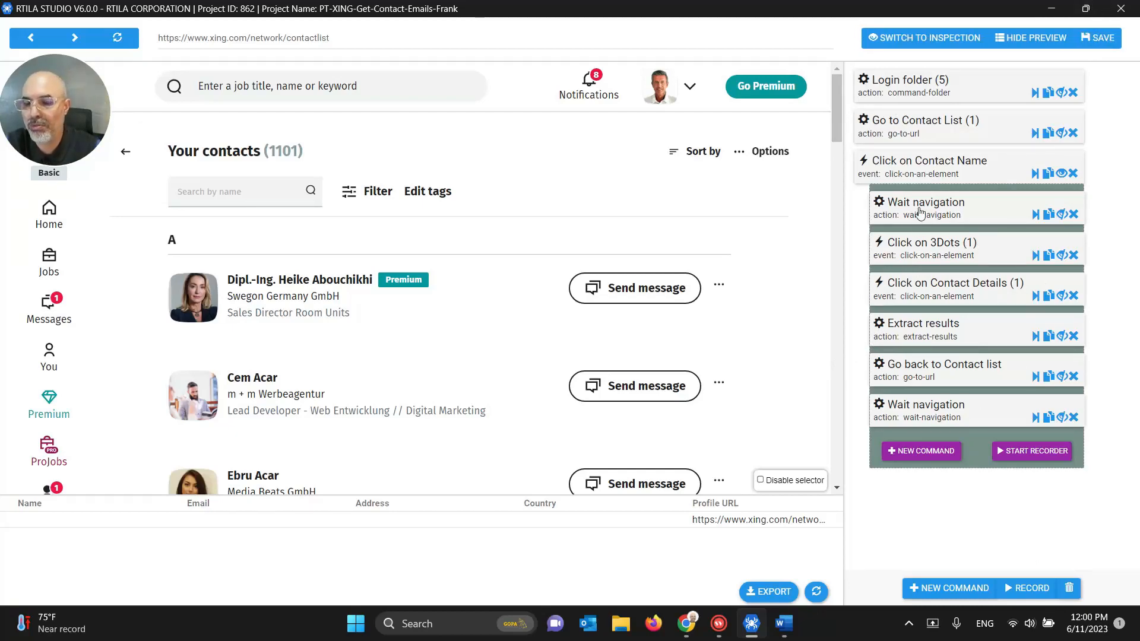
pyautogui.scroll(-8, 740, 306)
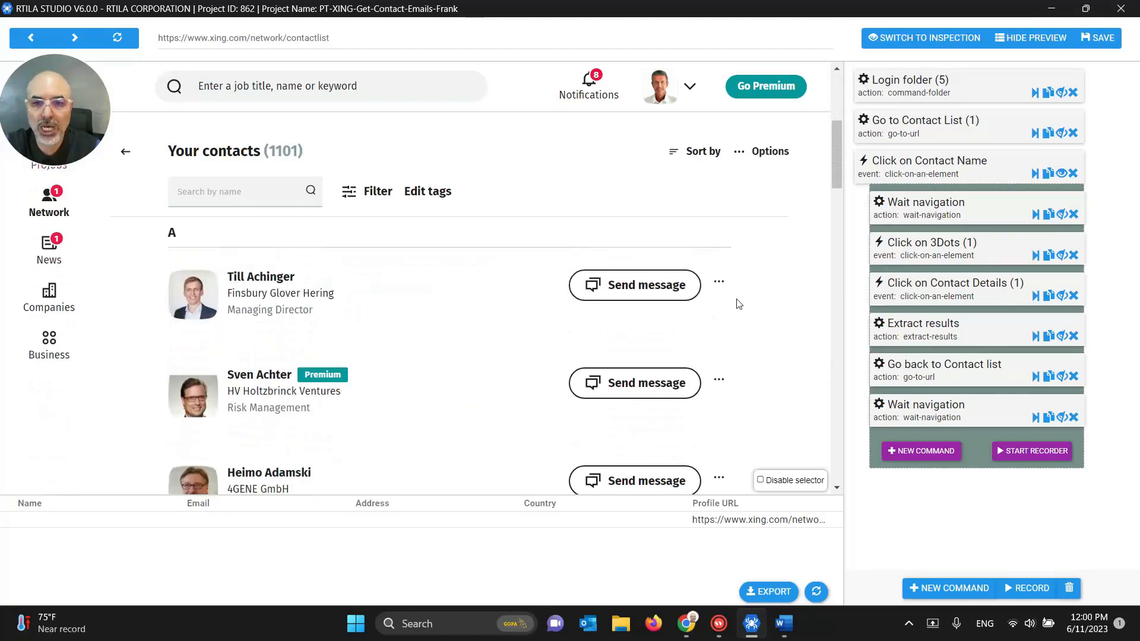
pyautogui.scroll(-15, 748, 356)
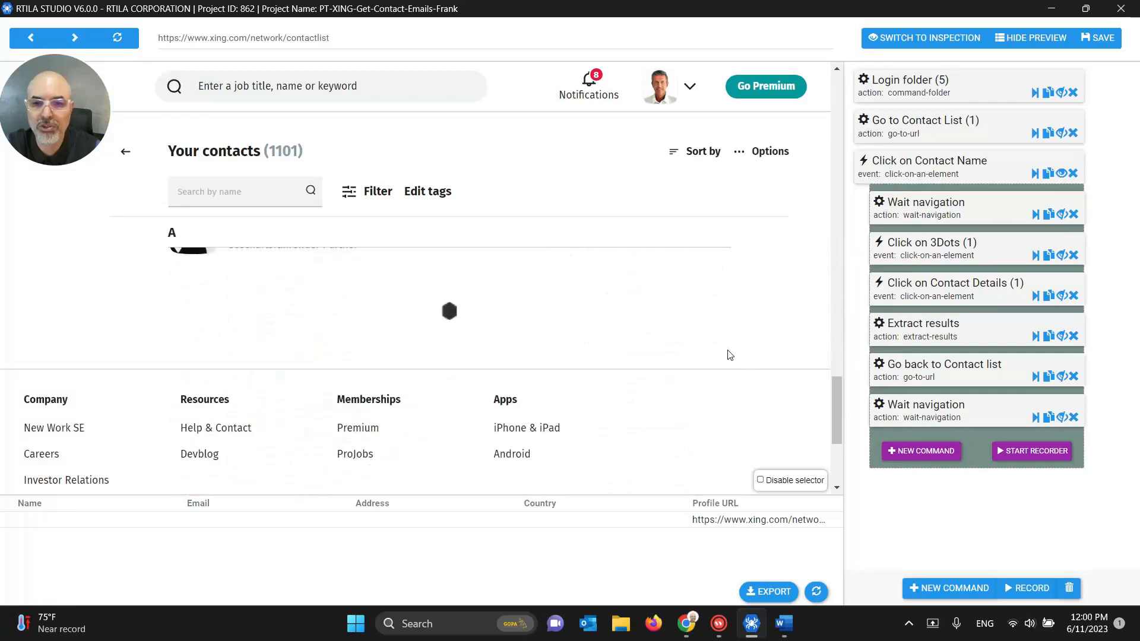
pyautogui.scroll(-15, 589, 358)
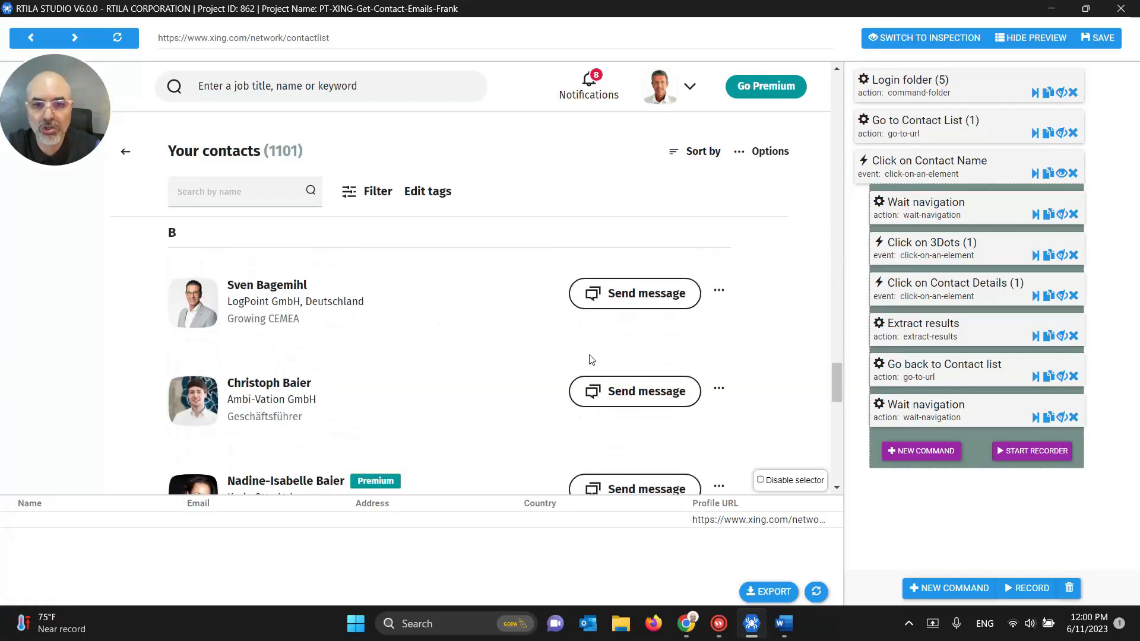
pyautogui.scroll(-15, 591, 360)
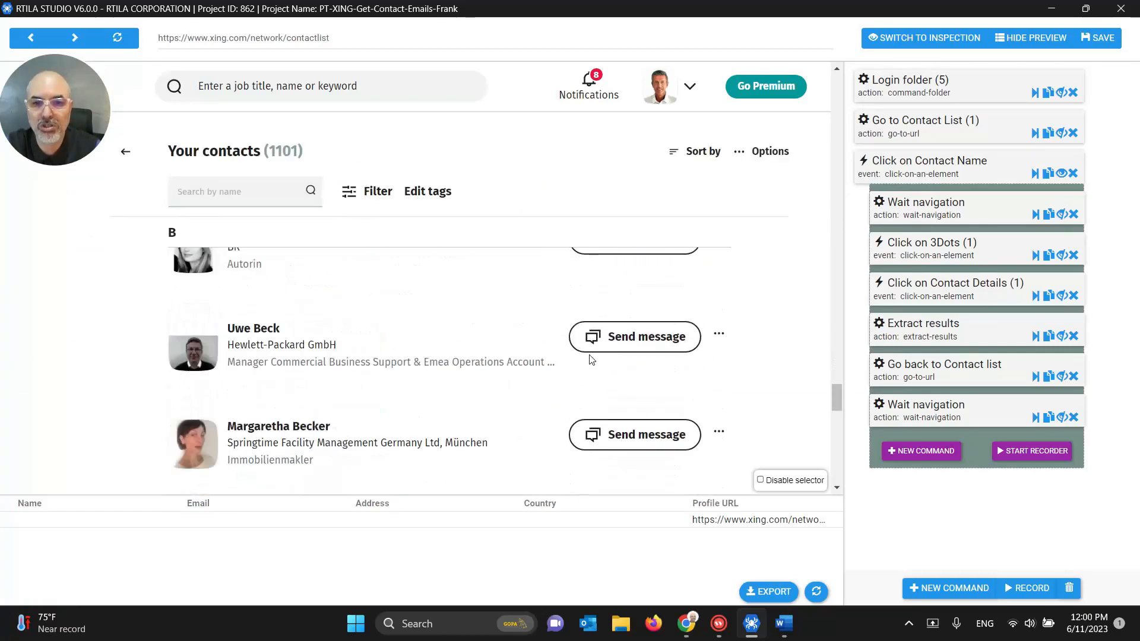
pyautogui.scroll(-15, 592, 360)
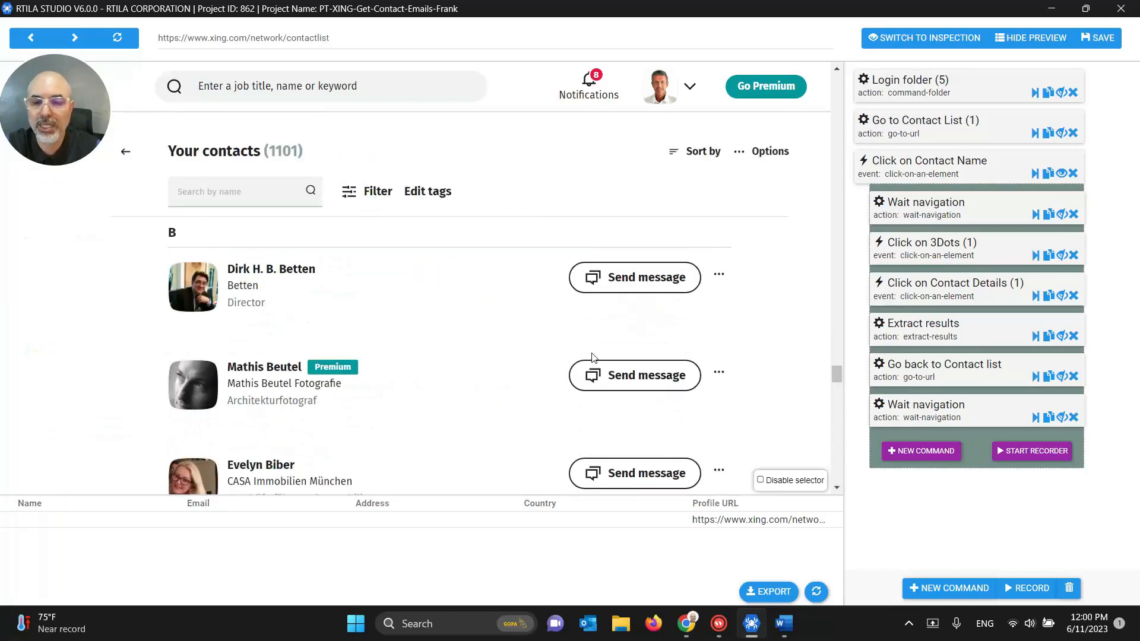
pyautogui.scroll(-20, 670, 385)
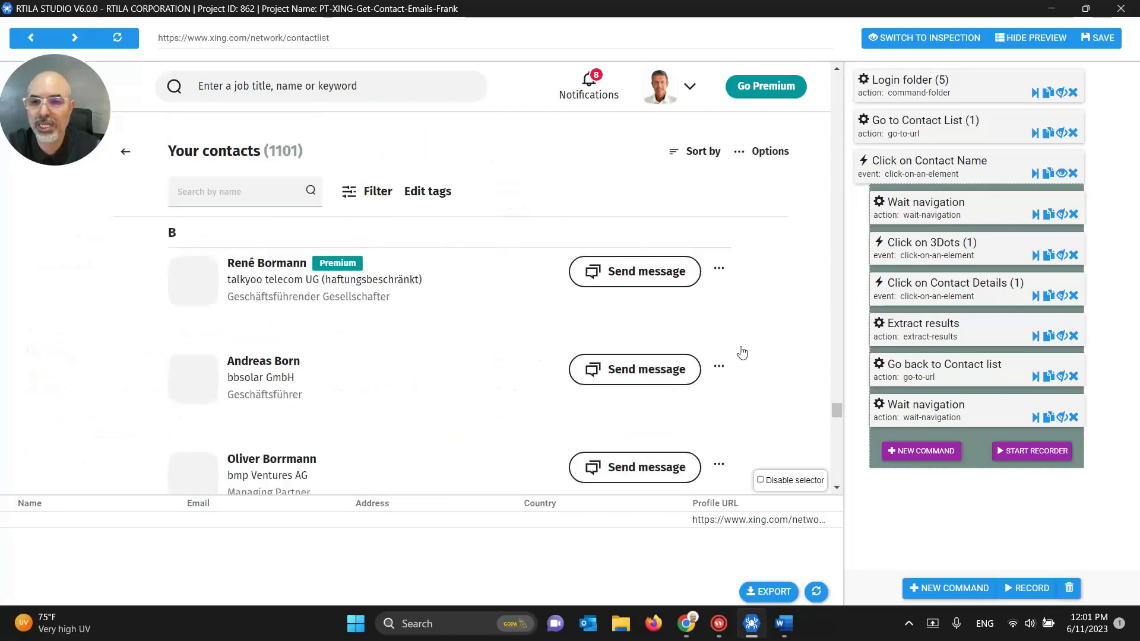
# Step: Review the Click on Contact Name selector, save the project and close the editor
pyautogui.click(937, 162)
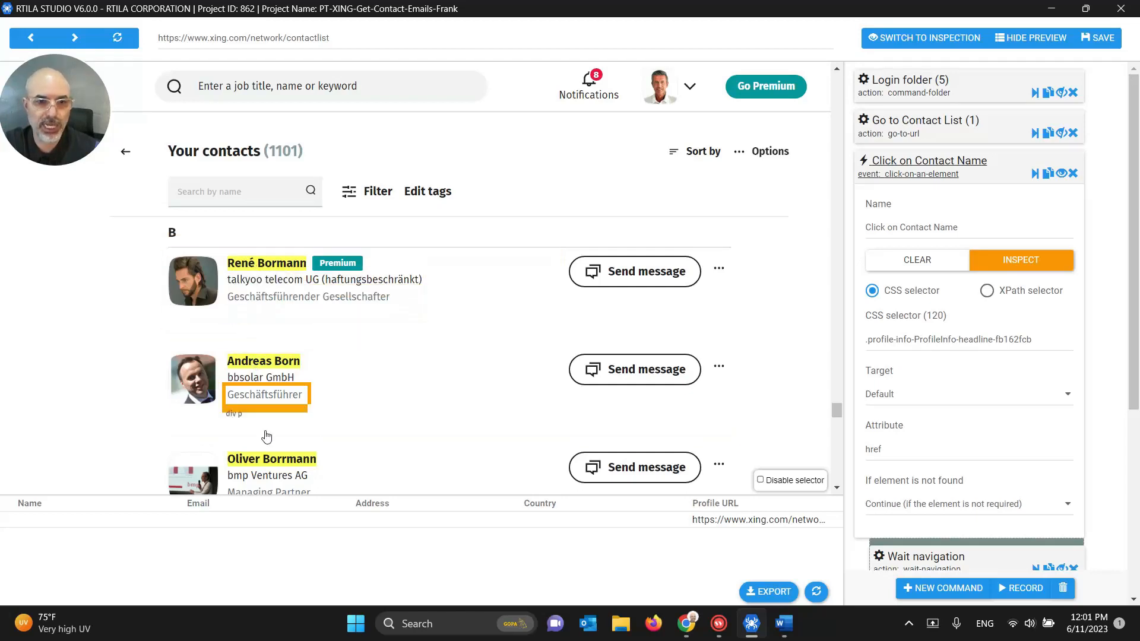
pyautogui.click(919, 164)
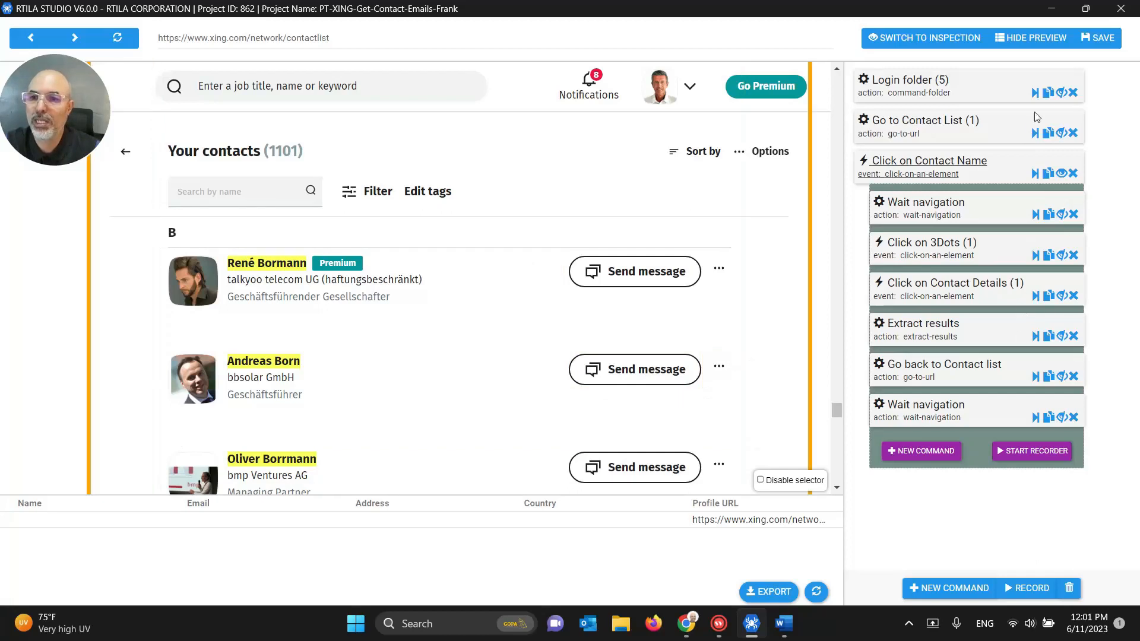
pyautogui.click(1104, 41)
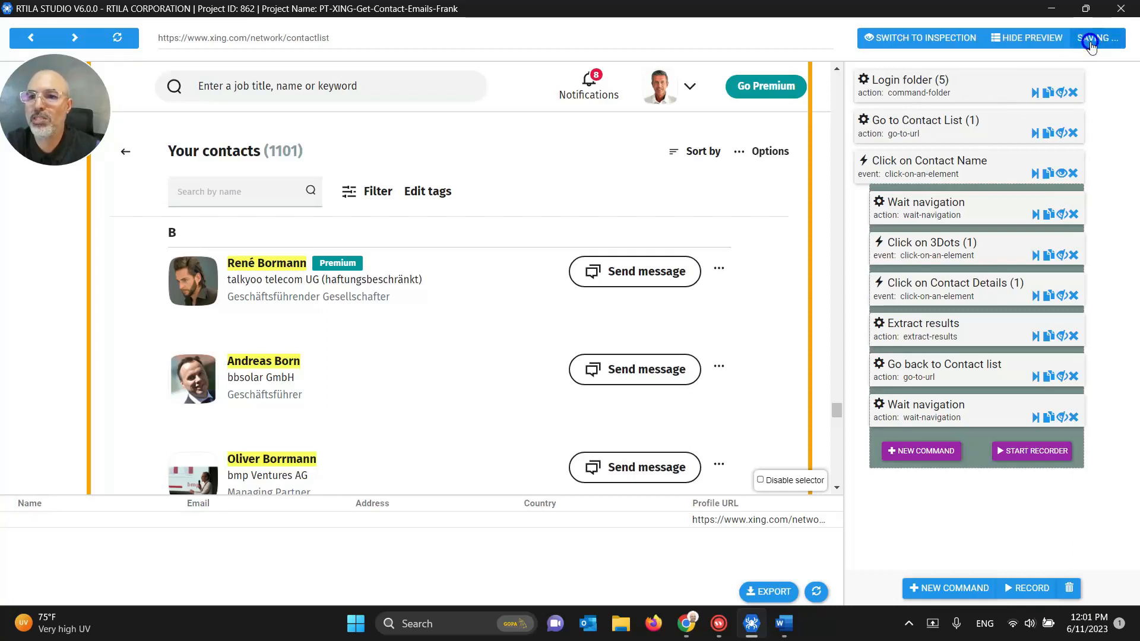
pyautogui.click(1119, 8)
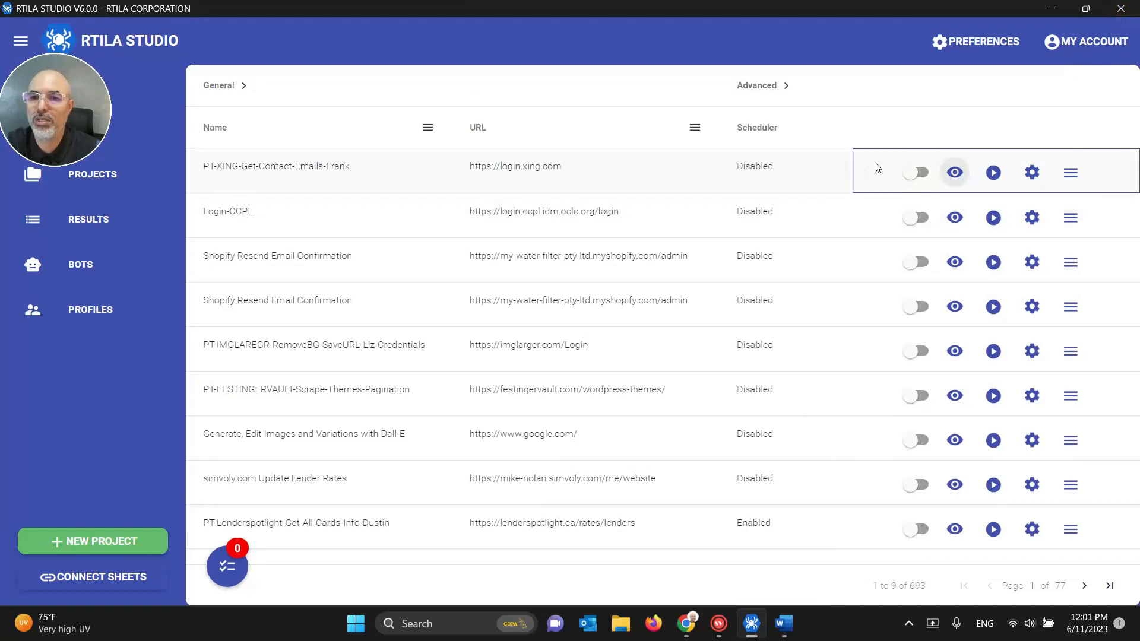
# Step: Run the XING contact-emails project locally from the Projects list
pyautogui.click(993, 172)
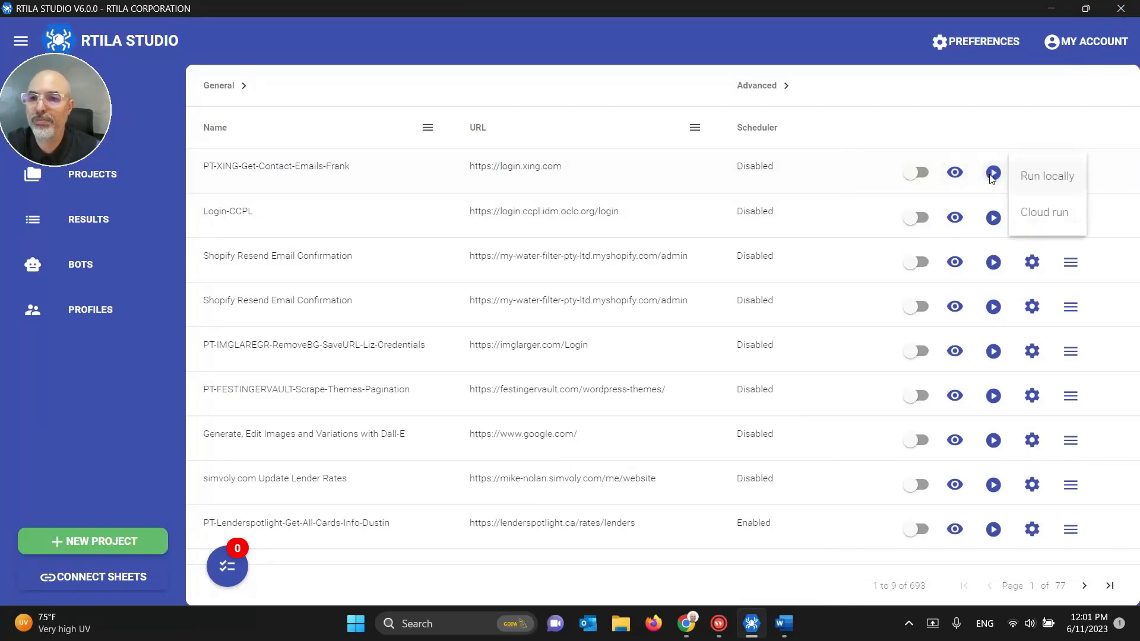
pyautogui.click(1035, 172)
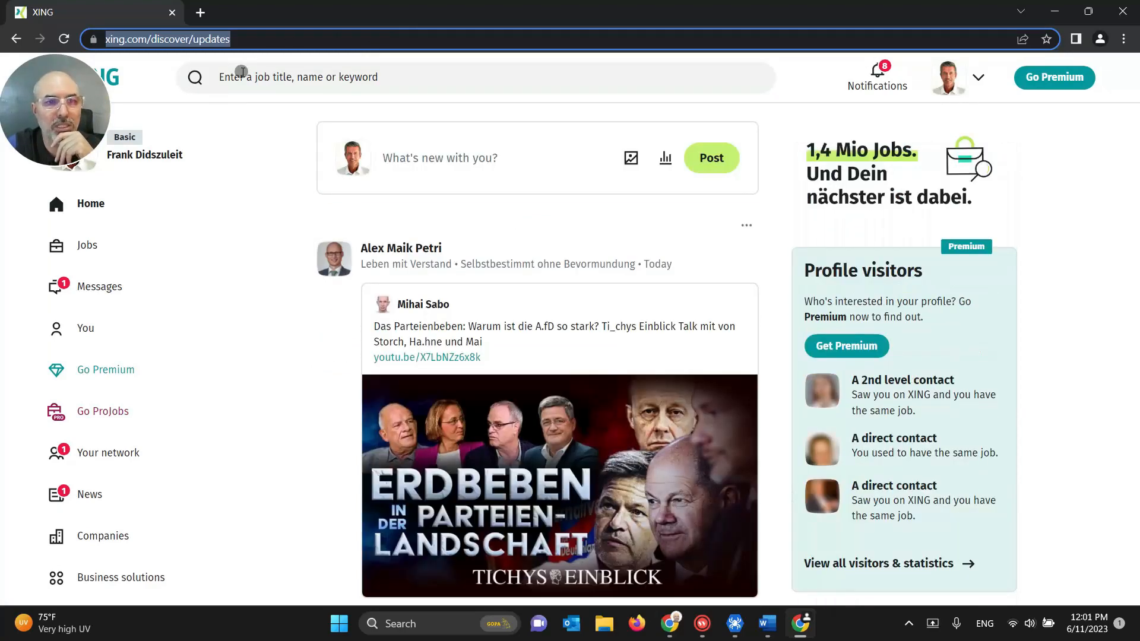
# Step: Monitor the run between the project queue and the bot's browser, reloading the failed page
pyautogui.click(736, 633)
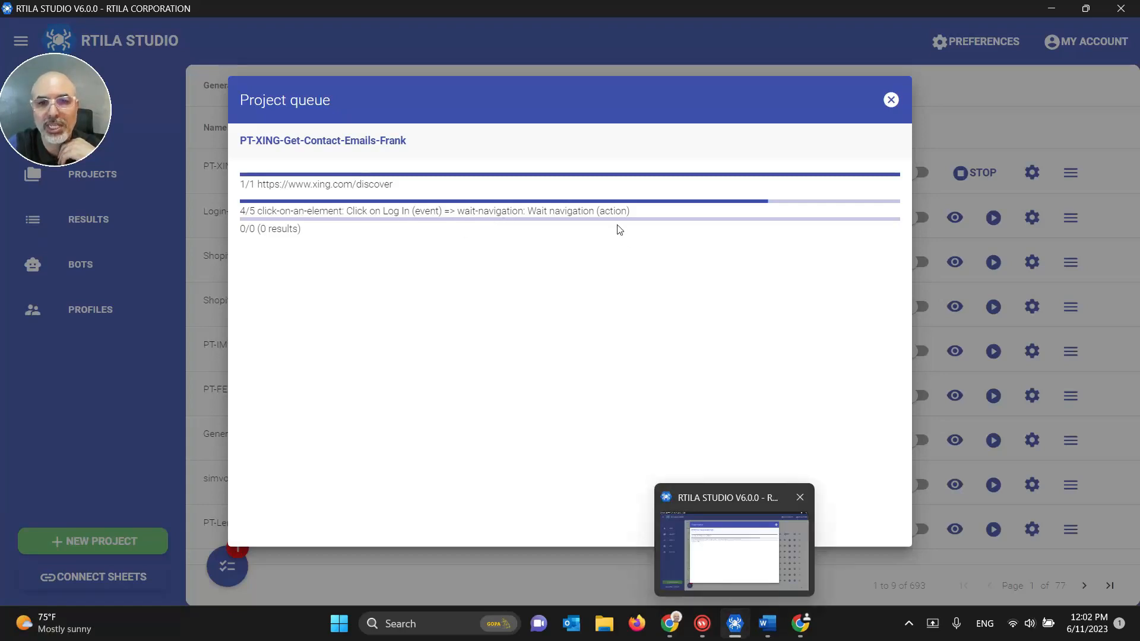
pyautogui.click(735, 622)
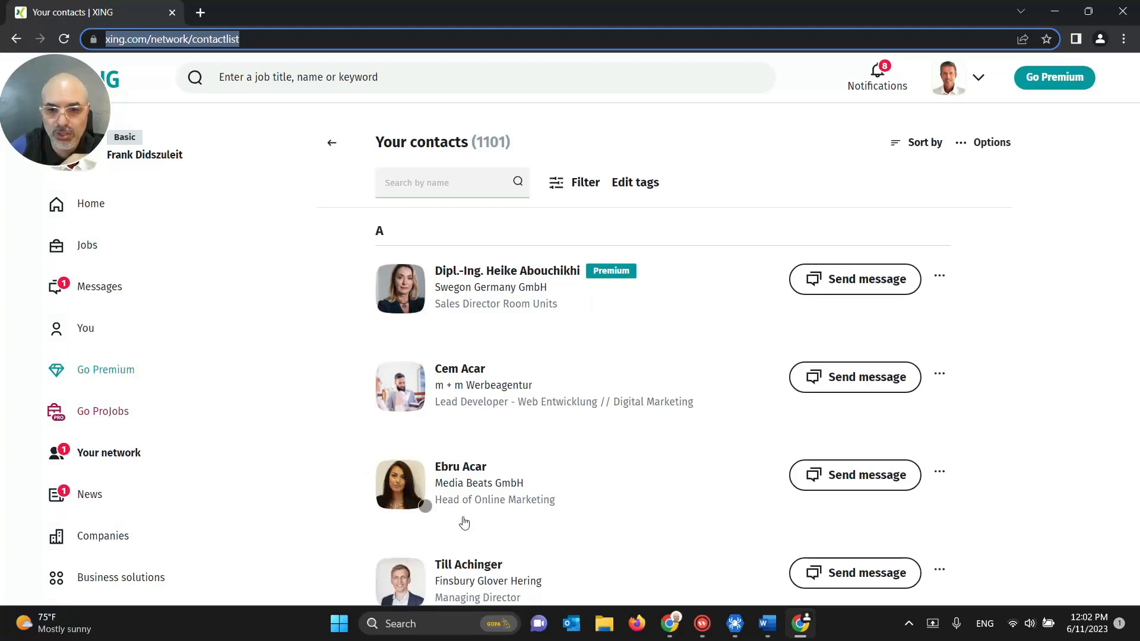
pyautogui.click(734, 623)
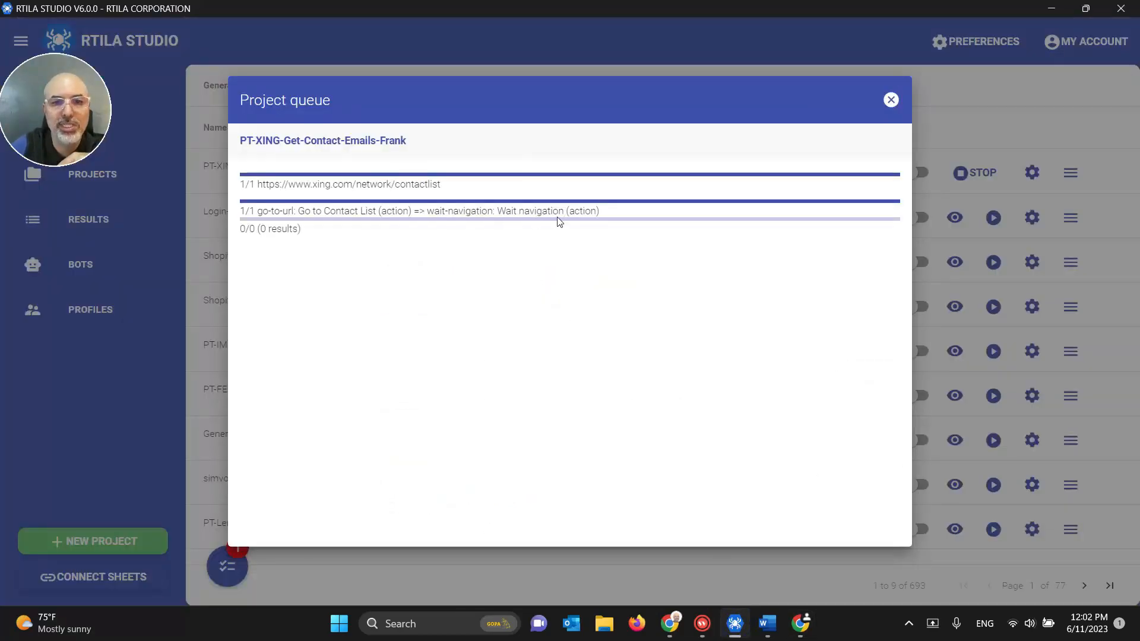
pyautogui.click(736, 623)
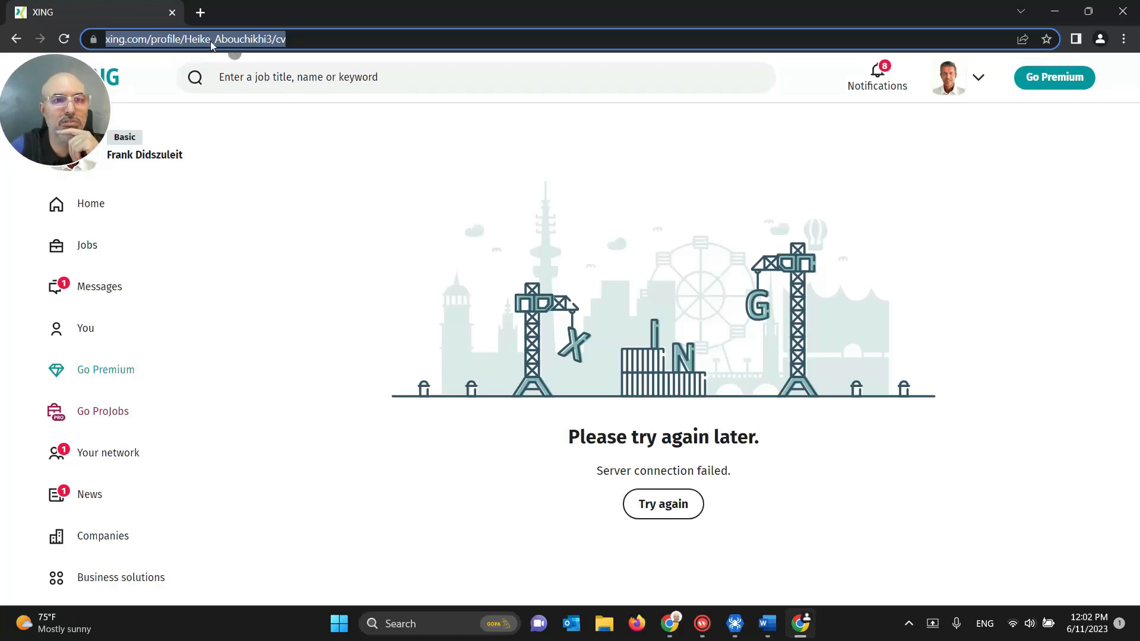
pyautogui.press('Return')
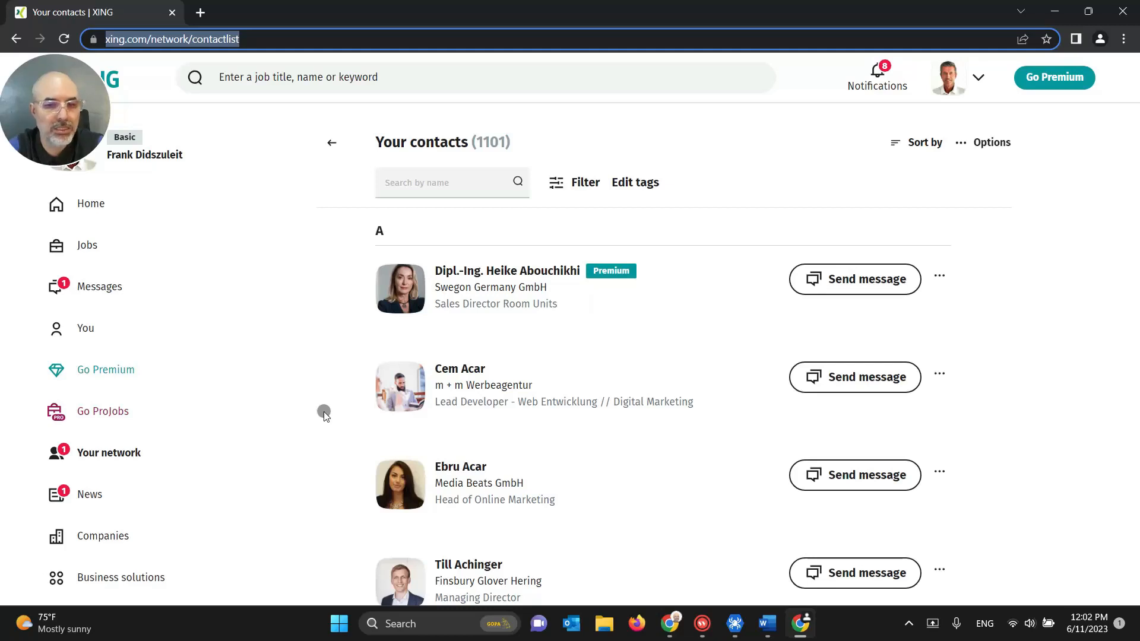
# Step: Open a contact's profile, scroll through it, then close the XING browser window
pyautogui.click(322, 411)
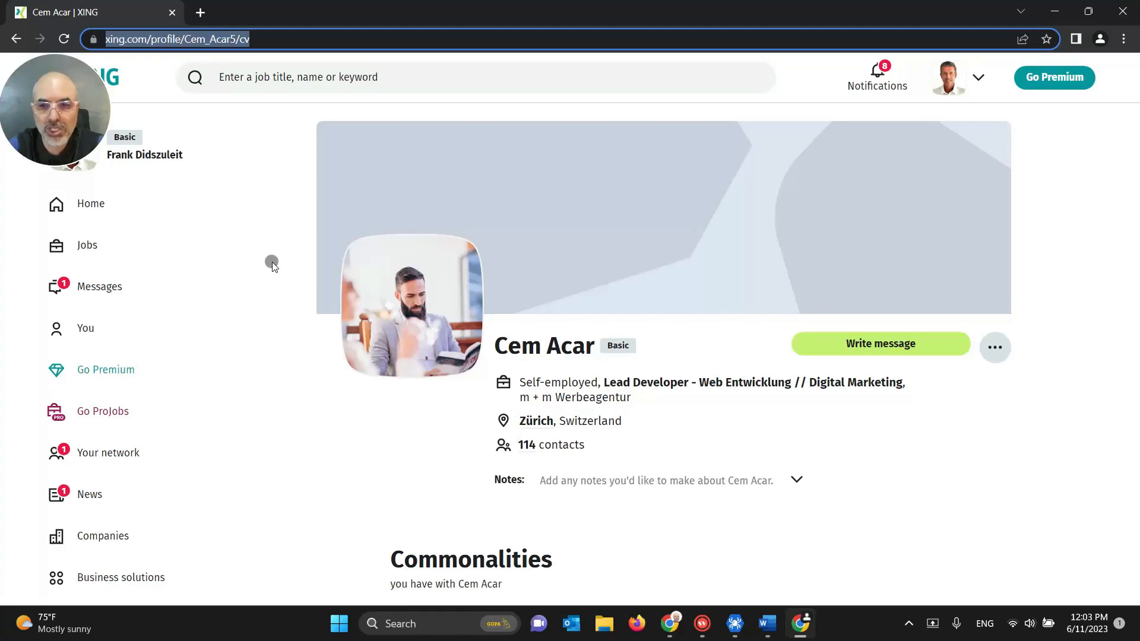
pyautogui.scroll(-2, 271, 262)
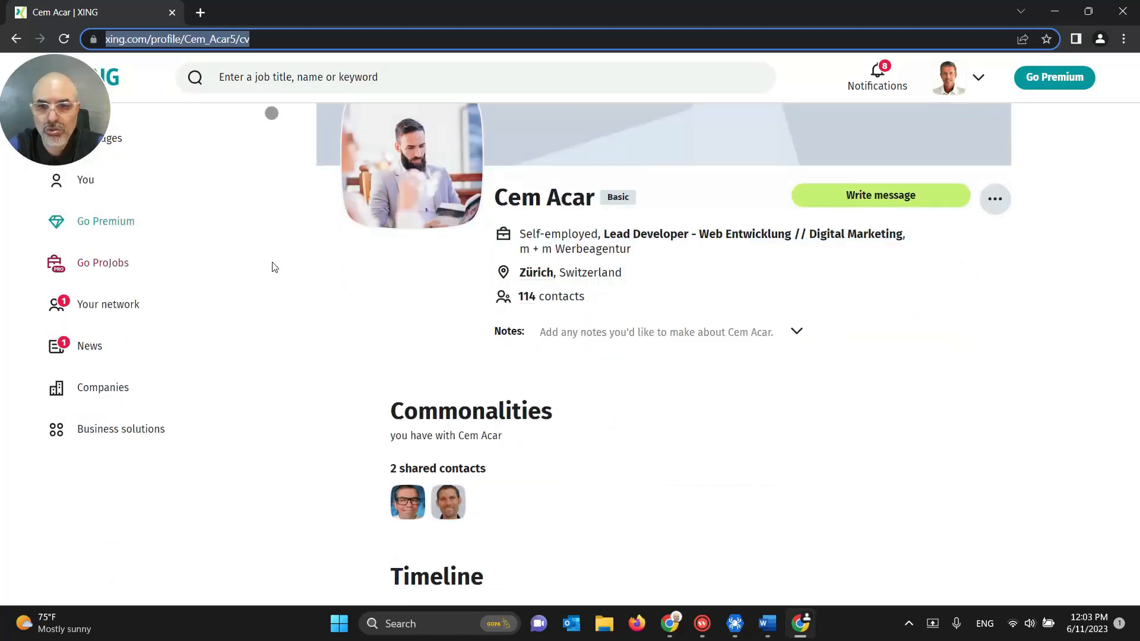
pyautogui.scroll(2, 274, 267)
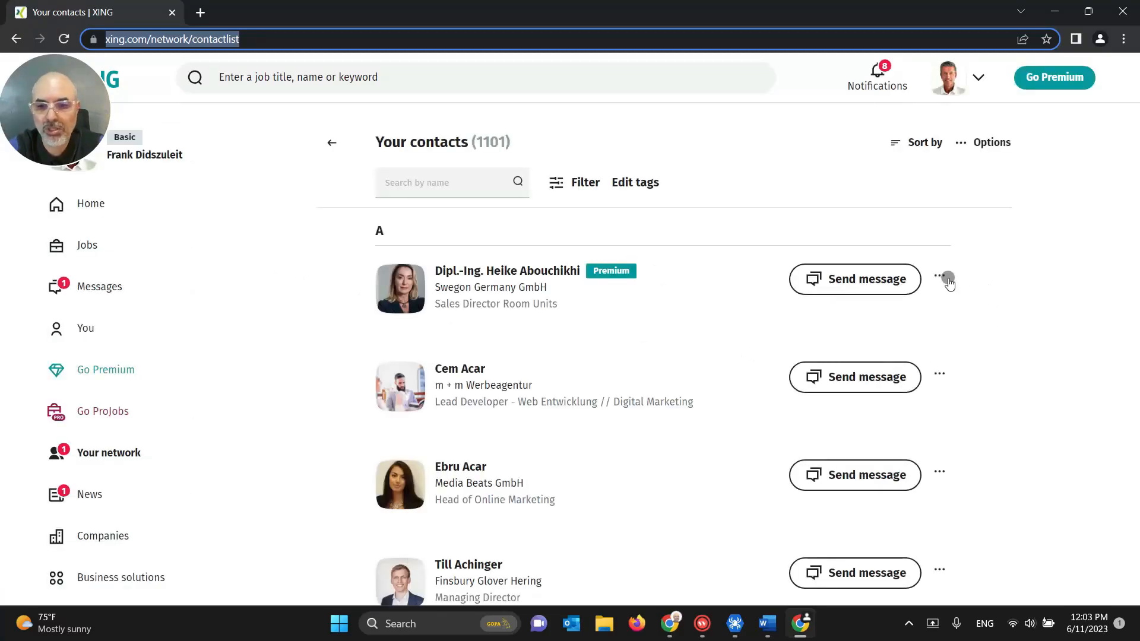
pyautogui.click(1122, 12)
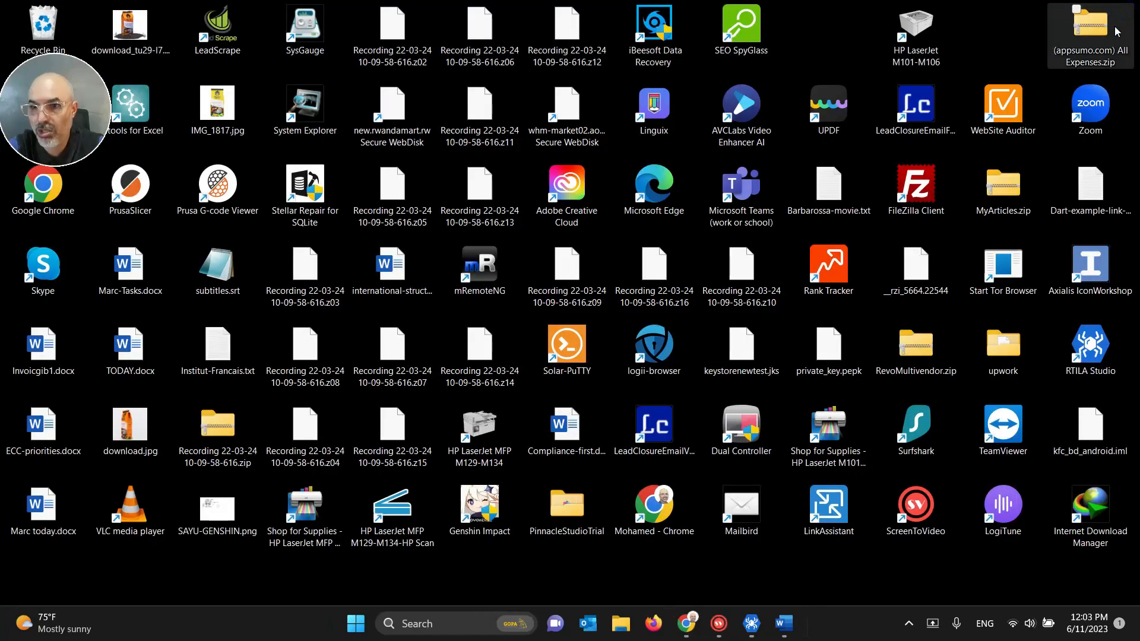
# Step: Open Results and preview the latest XING run's extracted dataset
pyautogui.click(751, 624)
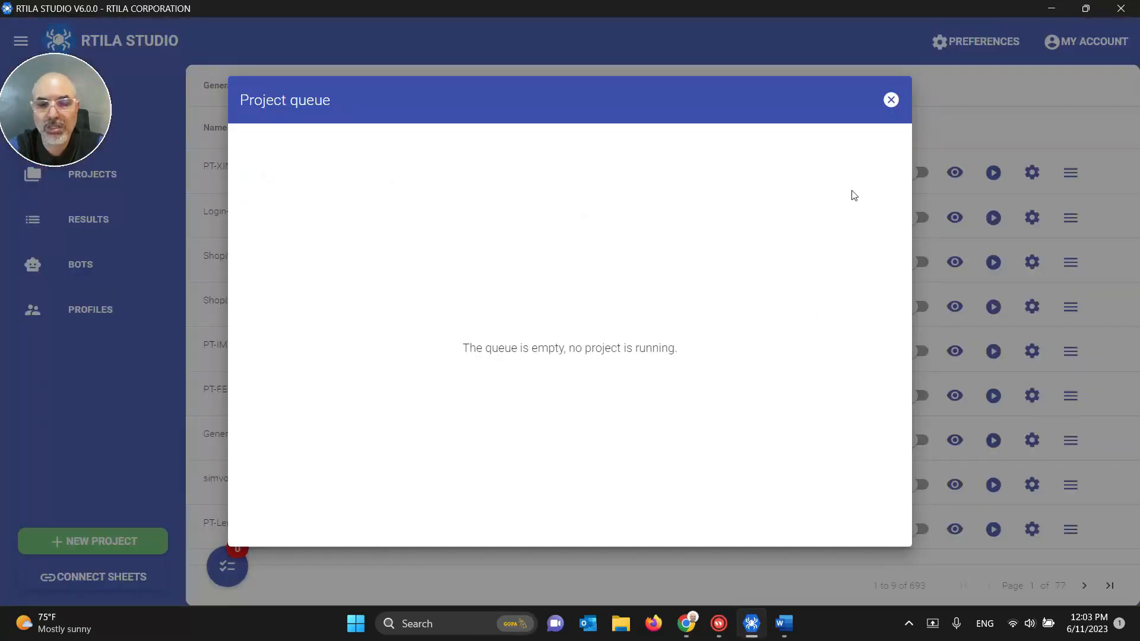
pyautogui.click(889, 110)
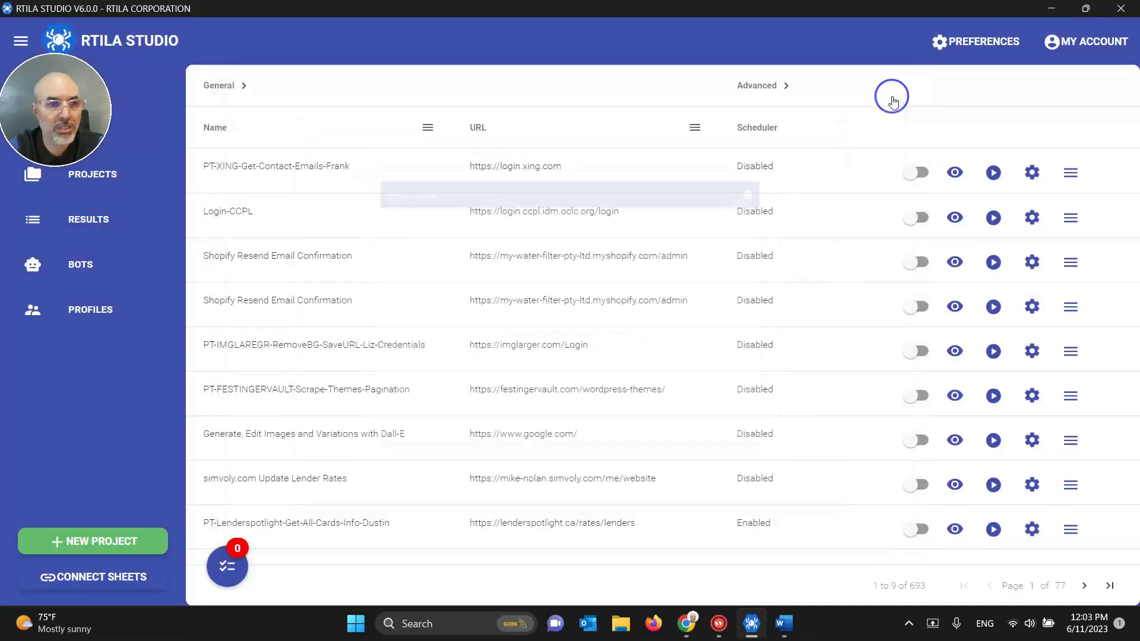
pyautogui.click(75, 221)
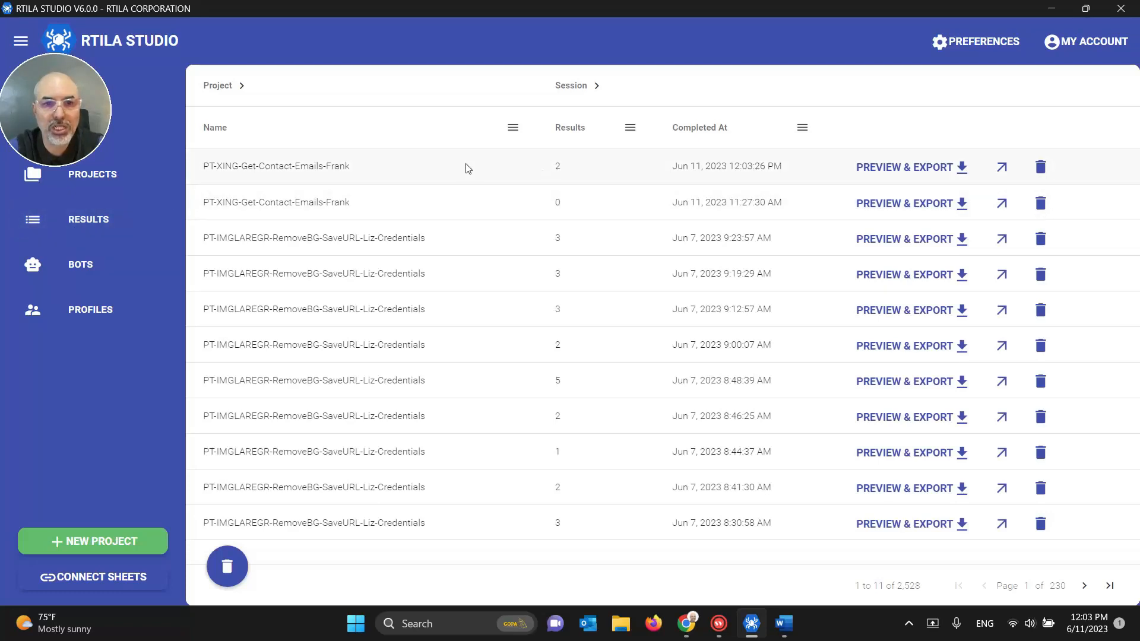
pyautogui.click(864, 169)
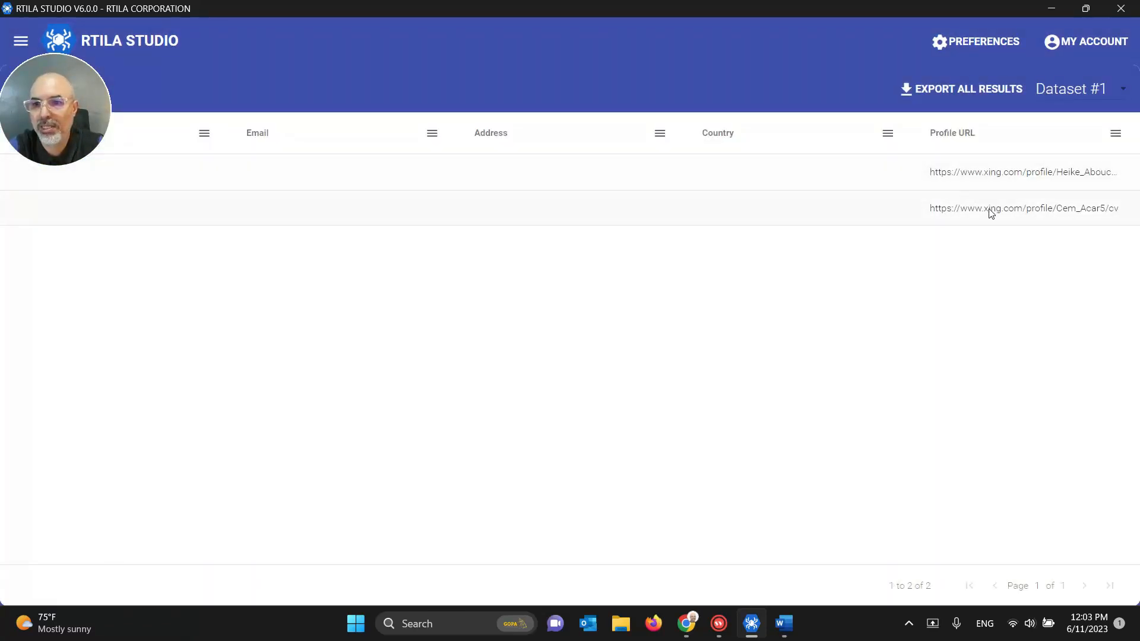
# Step: Inspect the first extracted profile URL, then return to the Projects list
pyautogui.doubleClick(1058, 178)
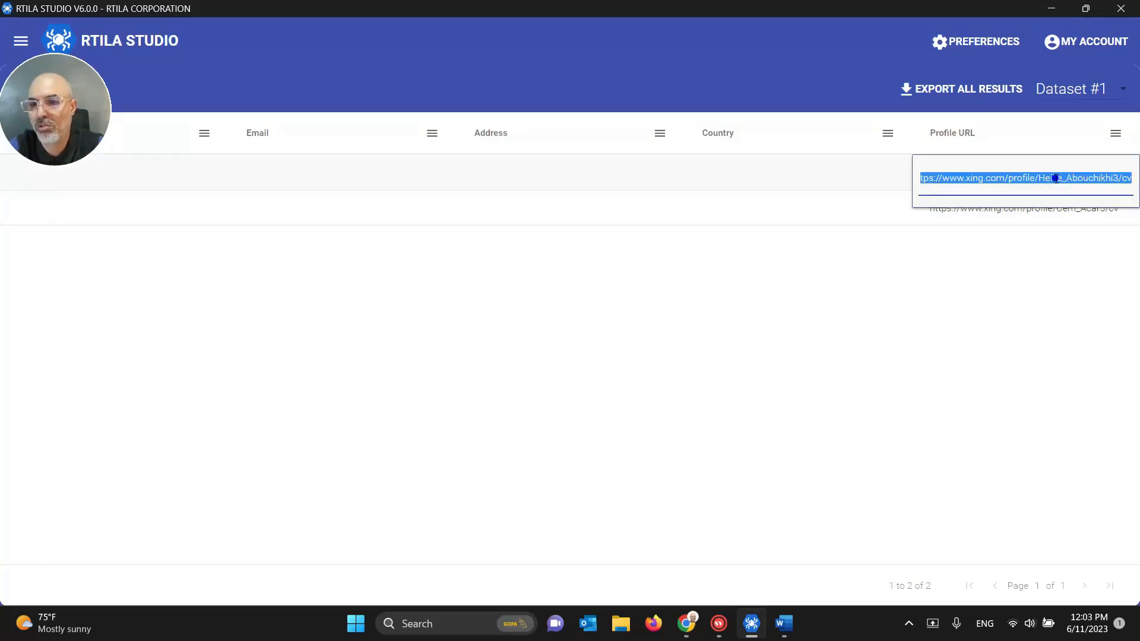
pyautogui.click(1056, 178)
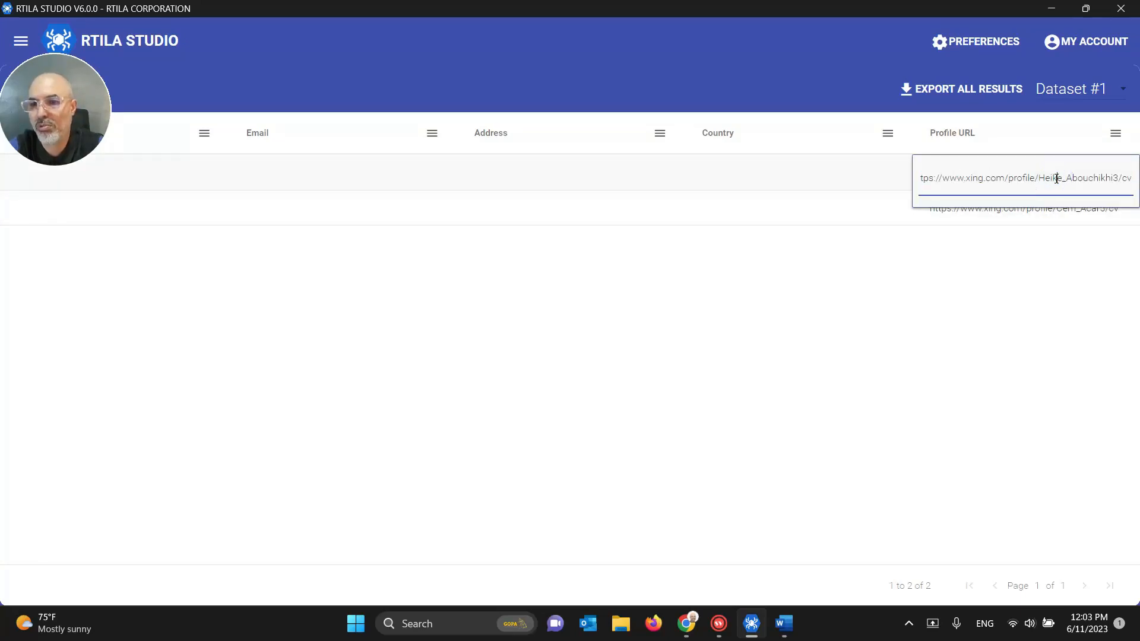
pyautogui.click(959, 269)
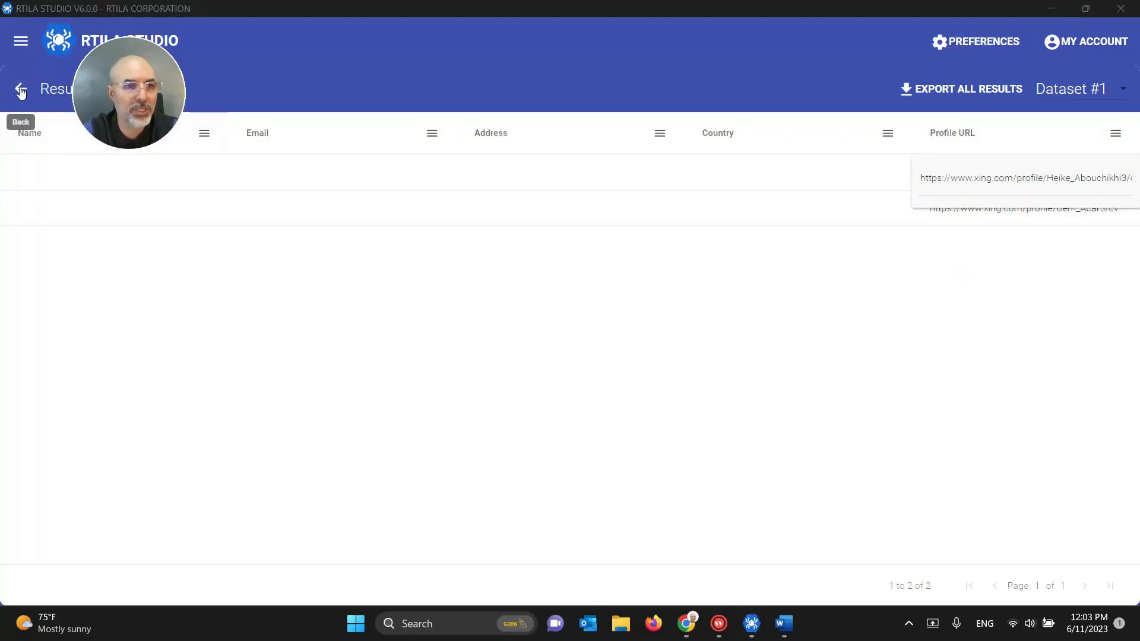
pyautogui.click(20, 87)
pyautogui.click(89, 175)
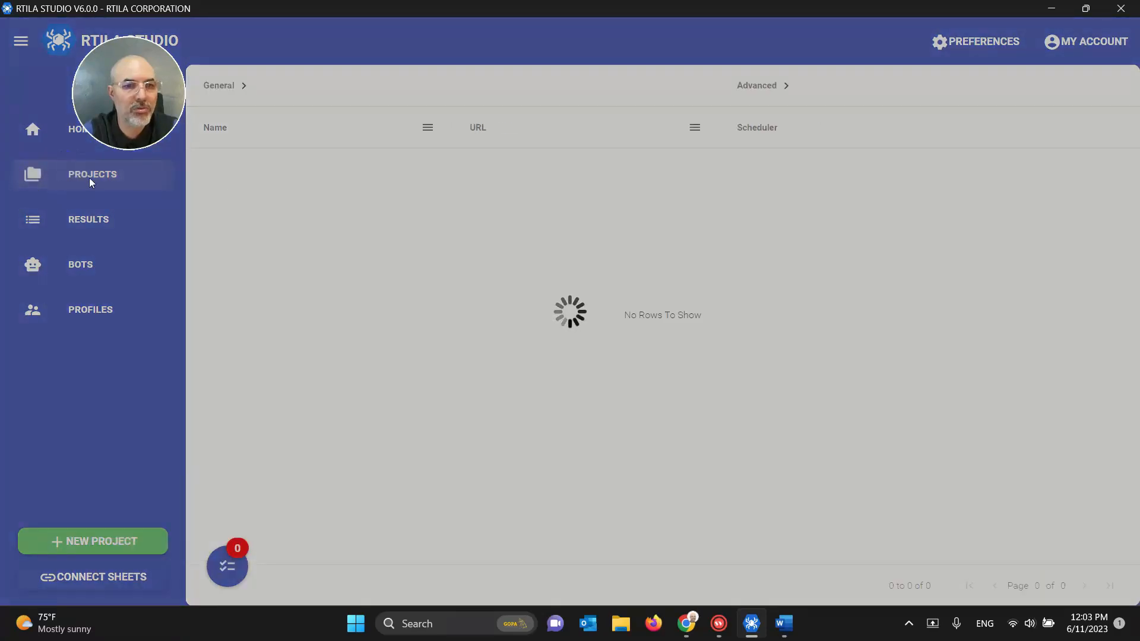
# Step: Open the XING contact-emails project full-screen and review the Go to Contact List settings
pyautogui.click(954, 172)
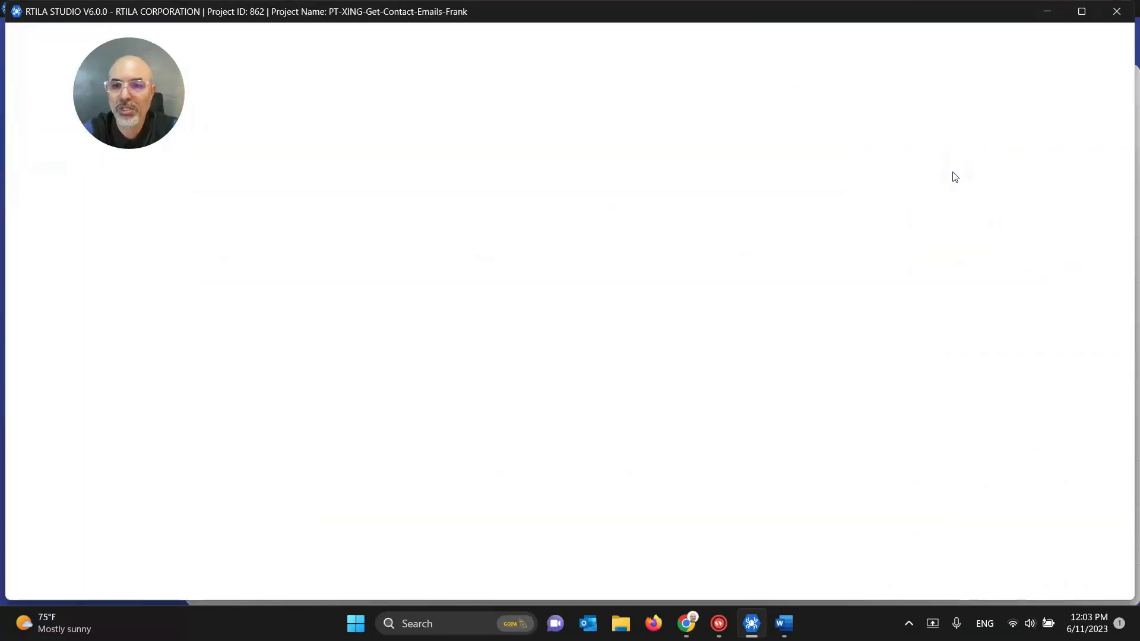
pyautogui.click(1082, 11)
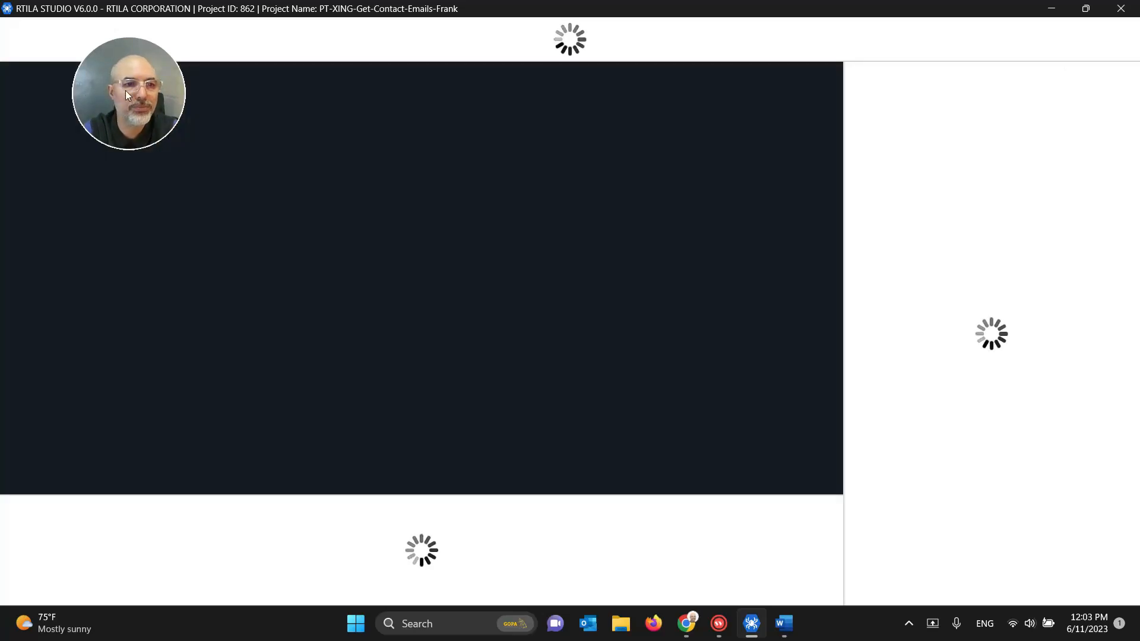
pyautogui.moveTo(126, 91); pyautogui.dragTo(62, 68)
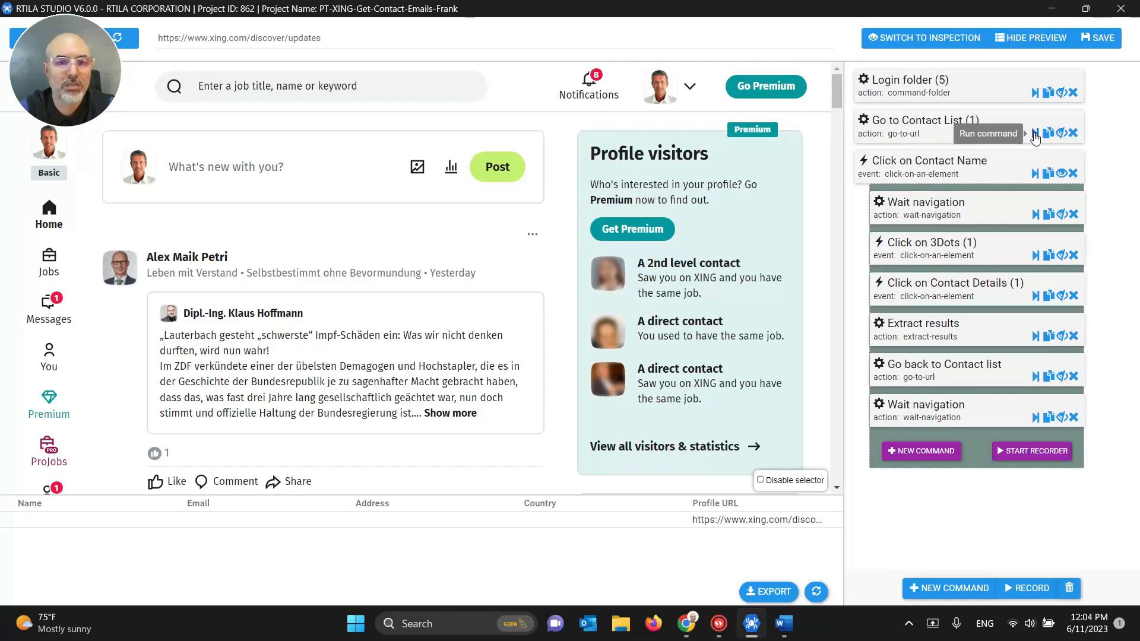
pyautogui.click(945, 120)
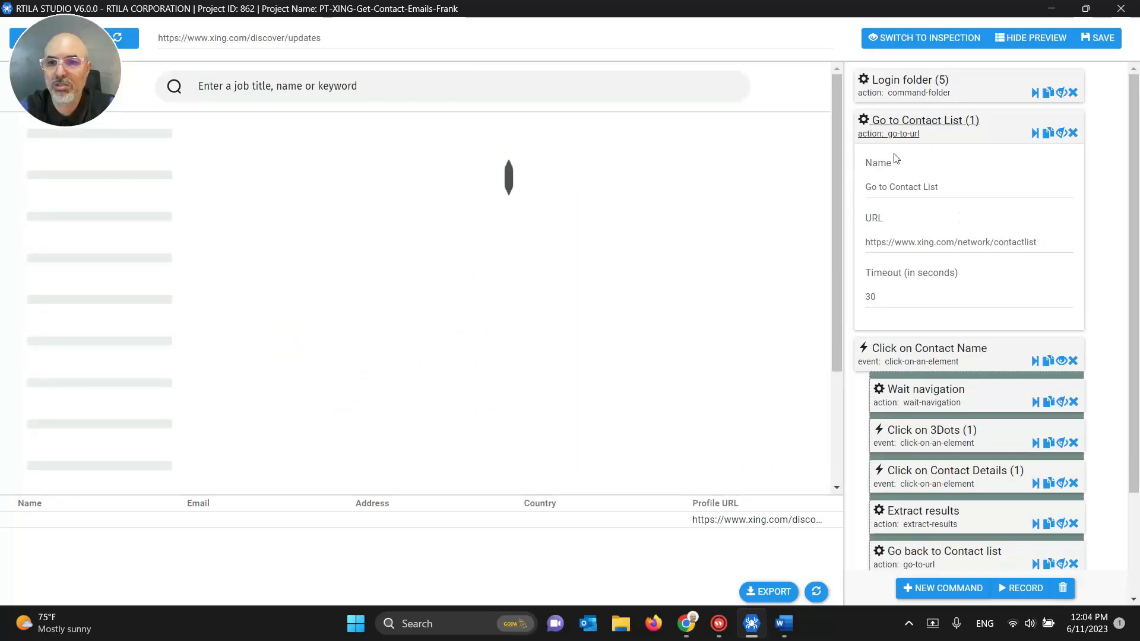
pyautogui.click(893, 131)
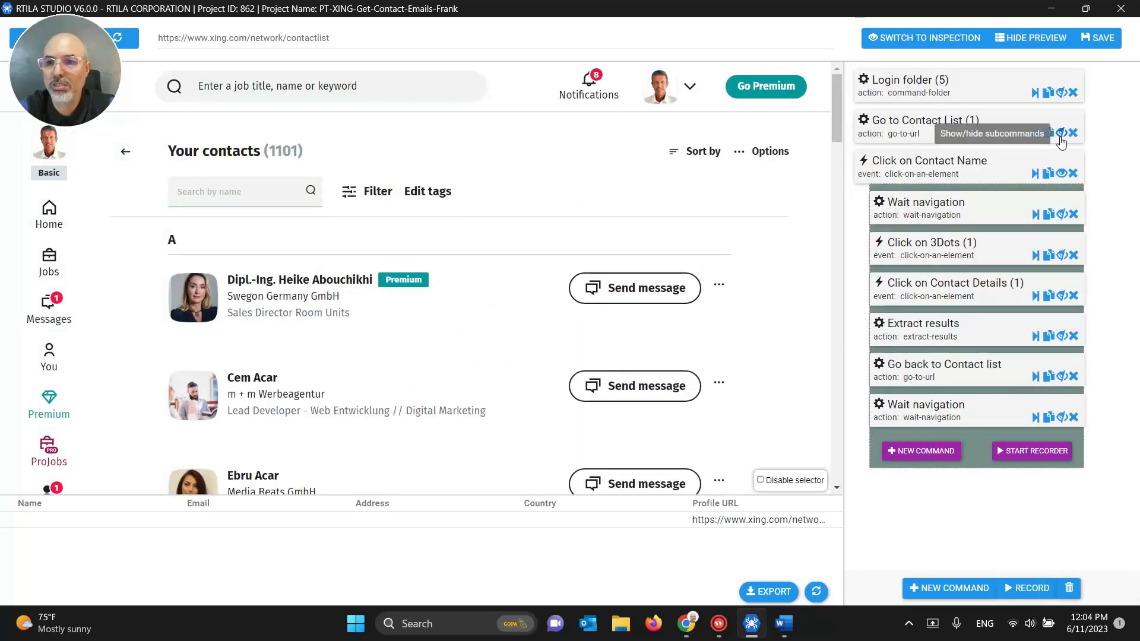
# Step: Change the Go to Contact List Wait navigation timeout from 10 to 20 seconds
pyautogui.click(1060, 133)
pyautogui.click(890, 162)
pyautogui.doubleClick(887, 338)
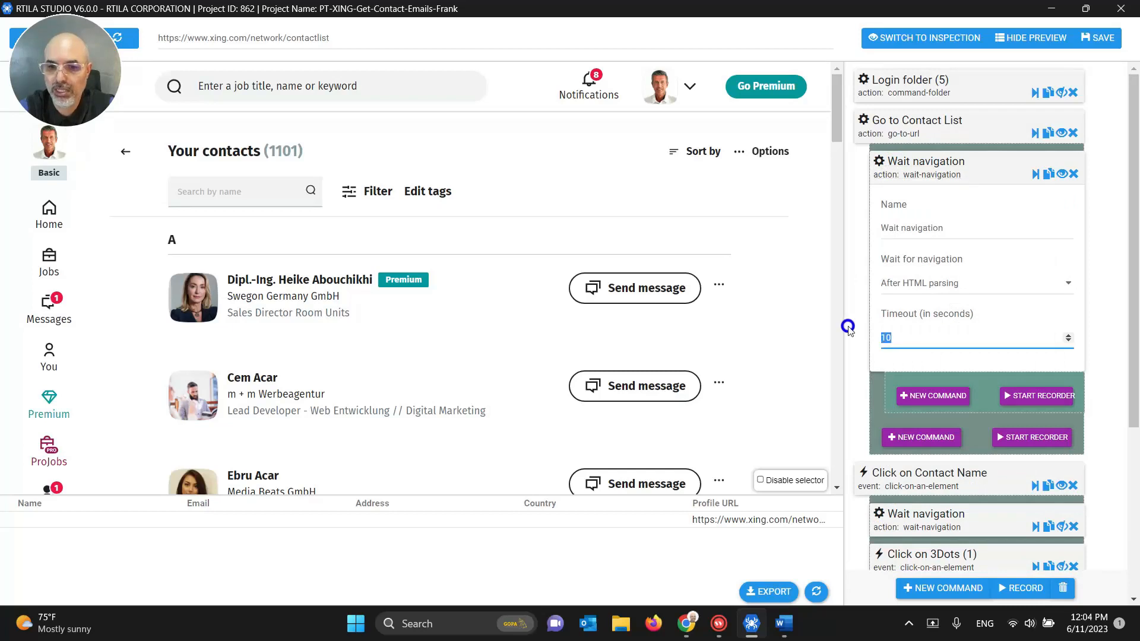
pyautogui.write('20')
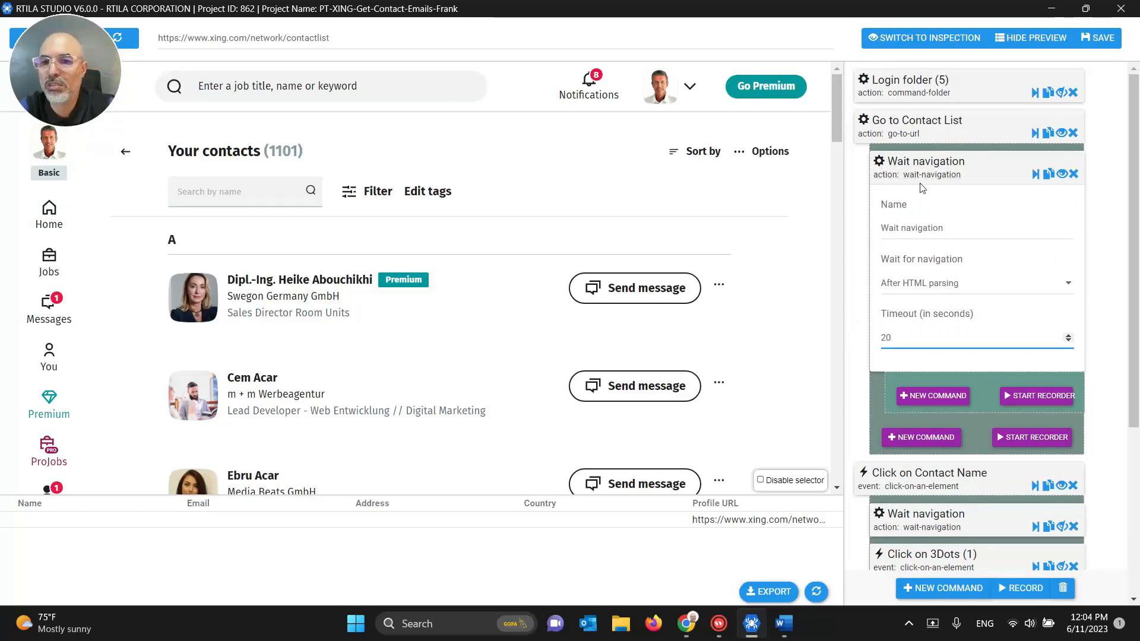
pyautogui.click(923, 164)
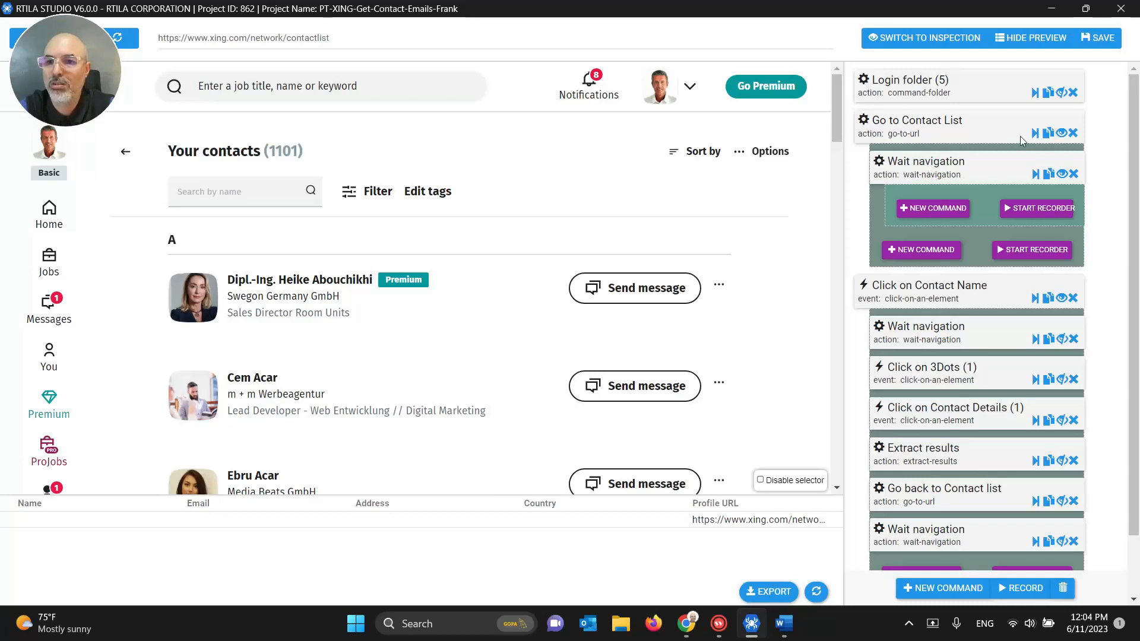
pyautogui.click(1060, 134)
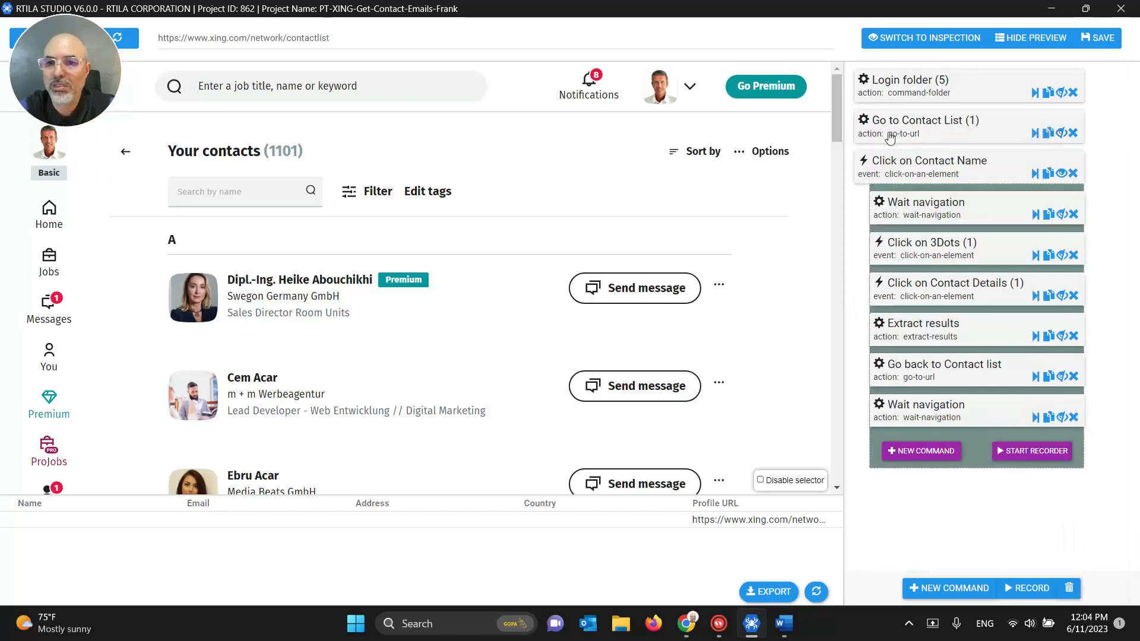
# Step: Check the CSS selector used by Click on Contact Name
pyautogui.click(911, 166)
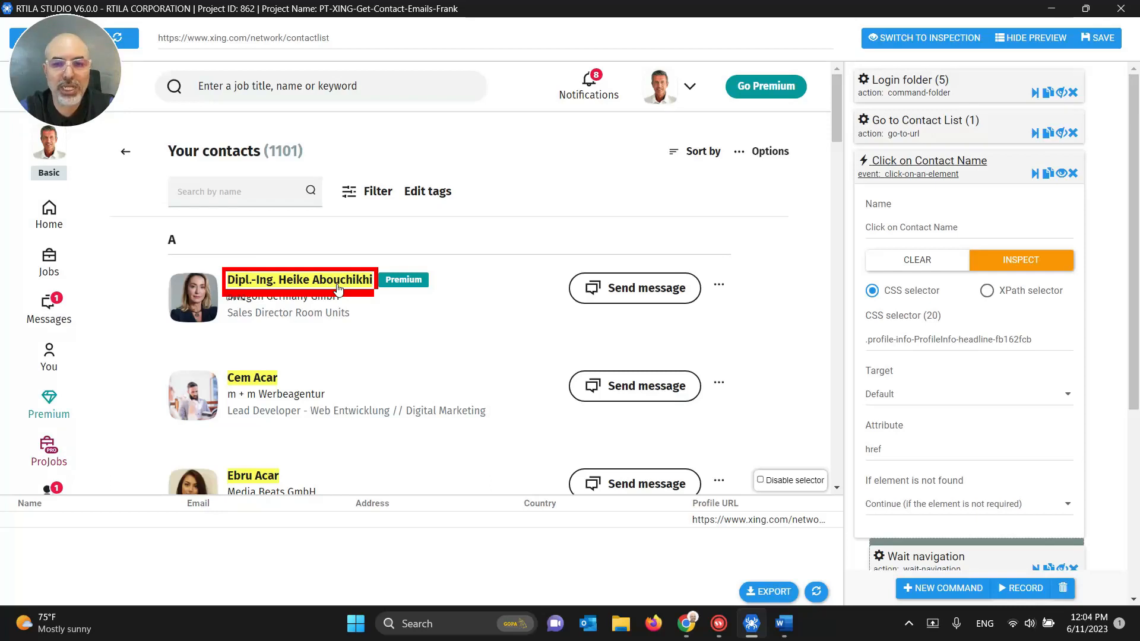
pyautogui.click(958, 343)
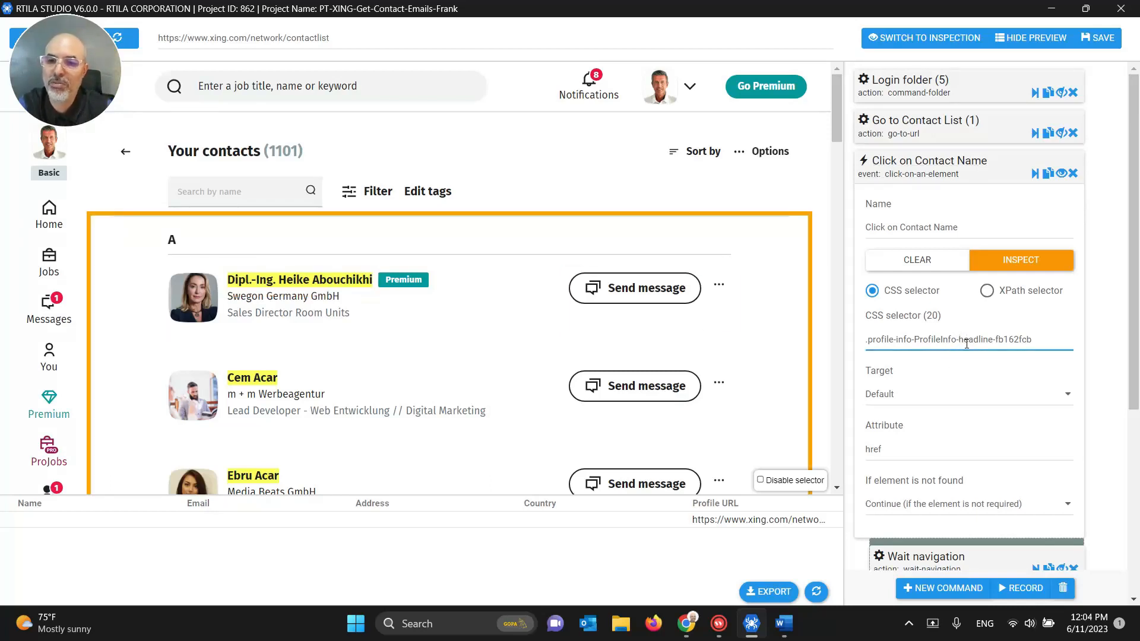
pyautogui.click(926, 171)
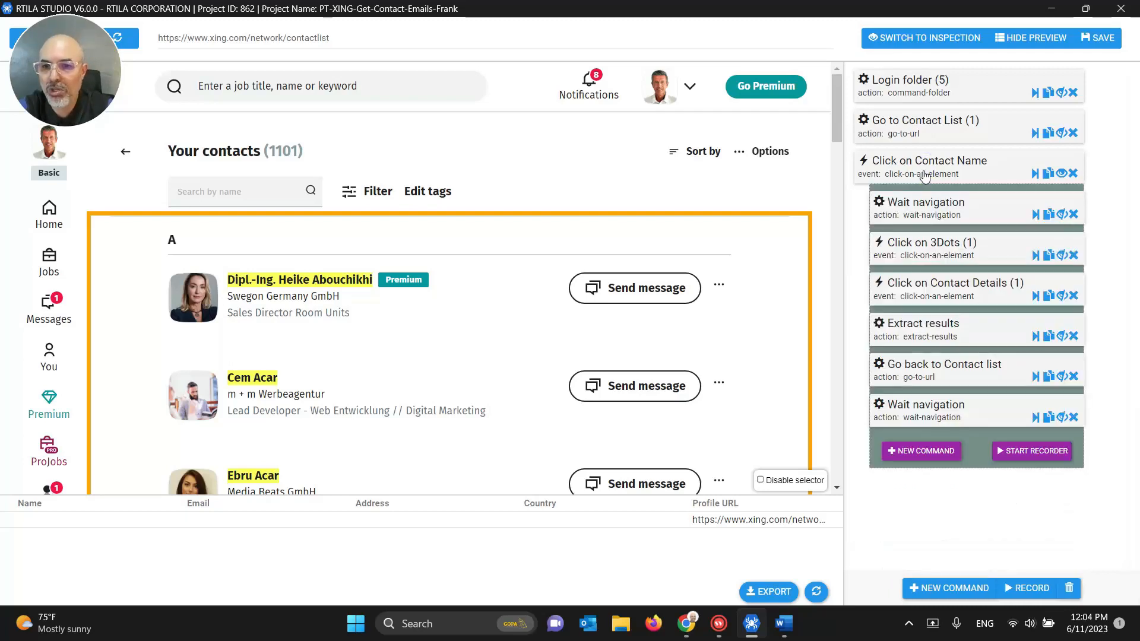
# Step: Change the following Wait navigation timeout from 15 to 20 seconds
pyautogui.click(946, 214)
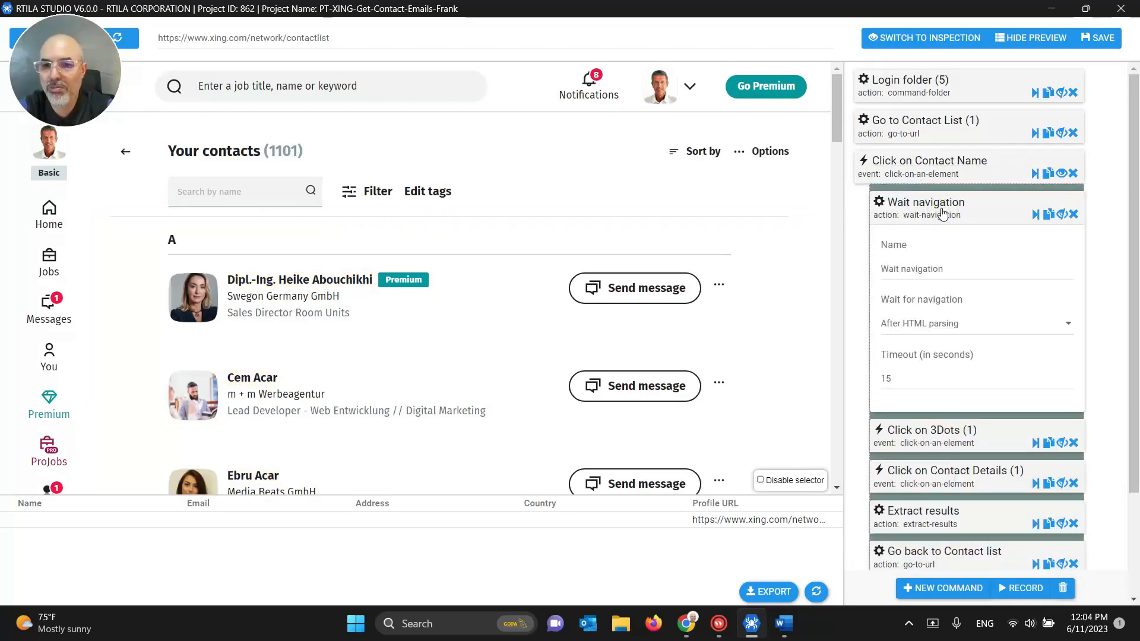
pyautogui.doubleClick(900, 377)
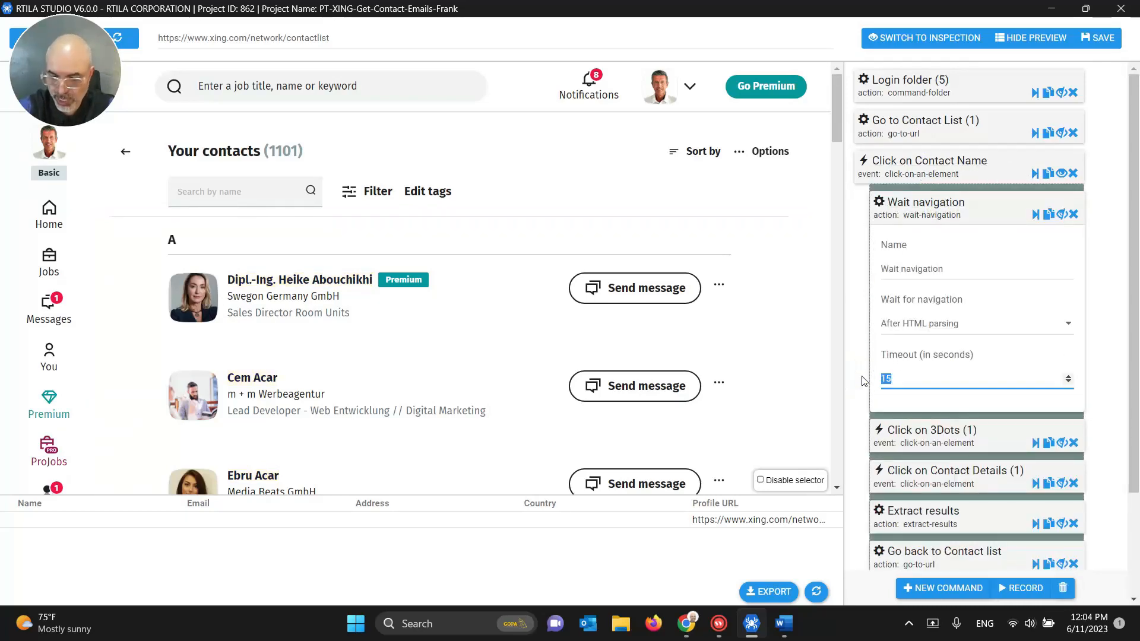
pyautogui.write('20')
pyautogui.click(925, 204)
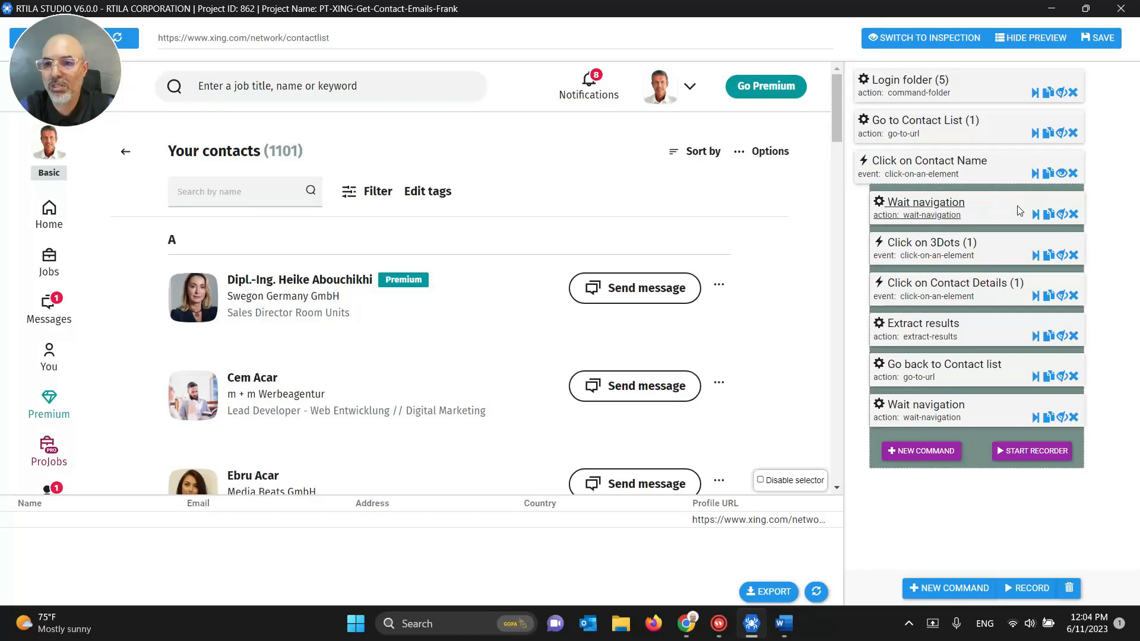
# Step: Insert a 5-second Wait time step directly under Wait navigation
pyautogui.click(1063, 219)
pyautogui.click(919, 248)
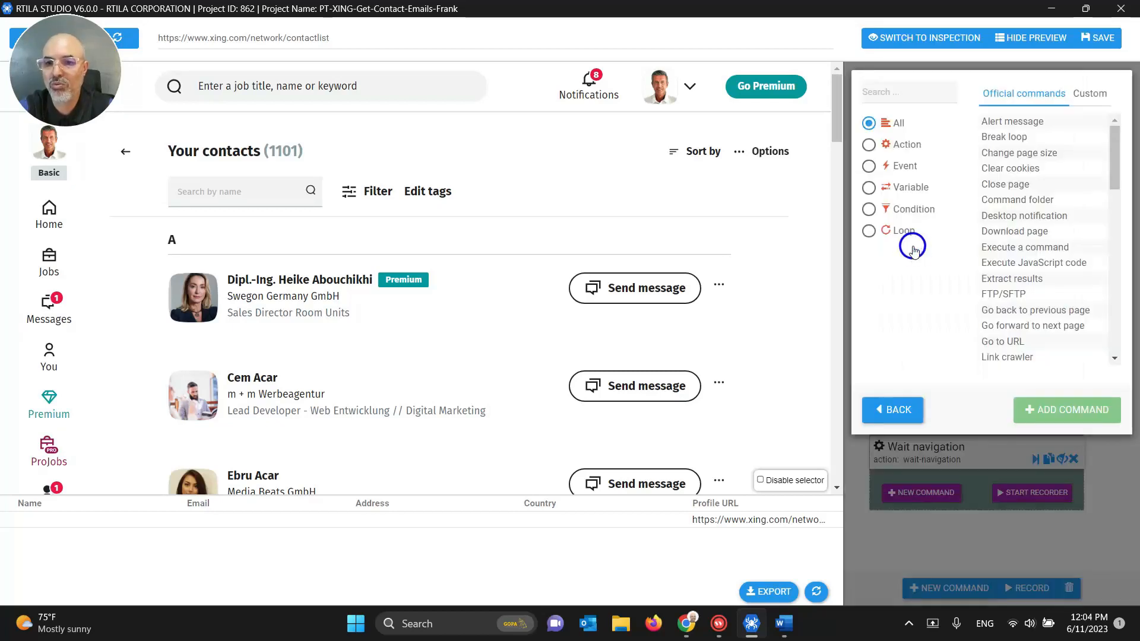
pyautogui.write('wait')
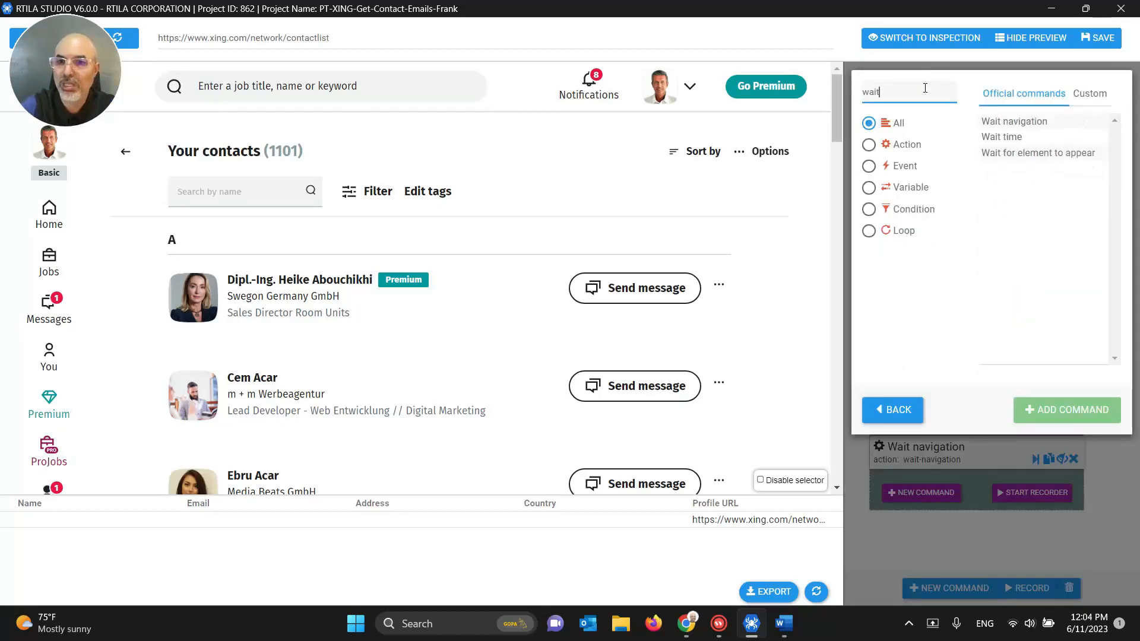
pyautogui.click(1001, 137)
pyautogui.click(1067, 410)
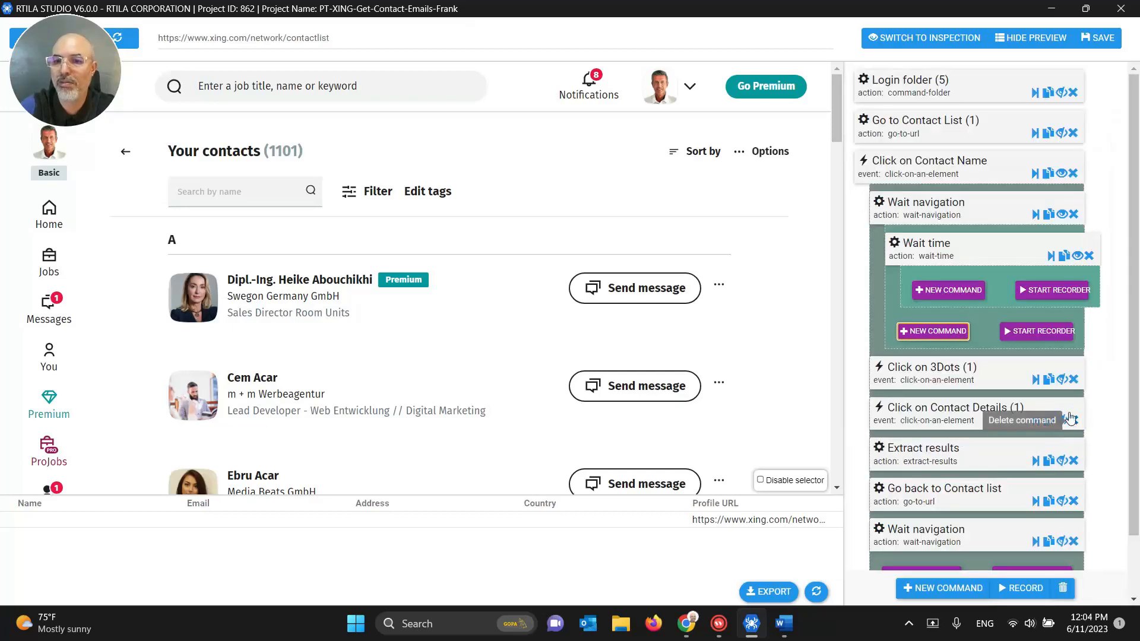
pyautogui.moveTo(930, 257); pyautogui.dragTo(921, 285)
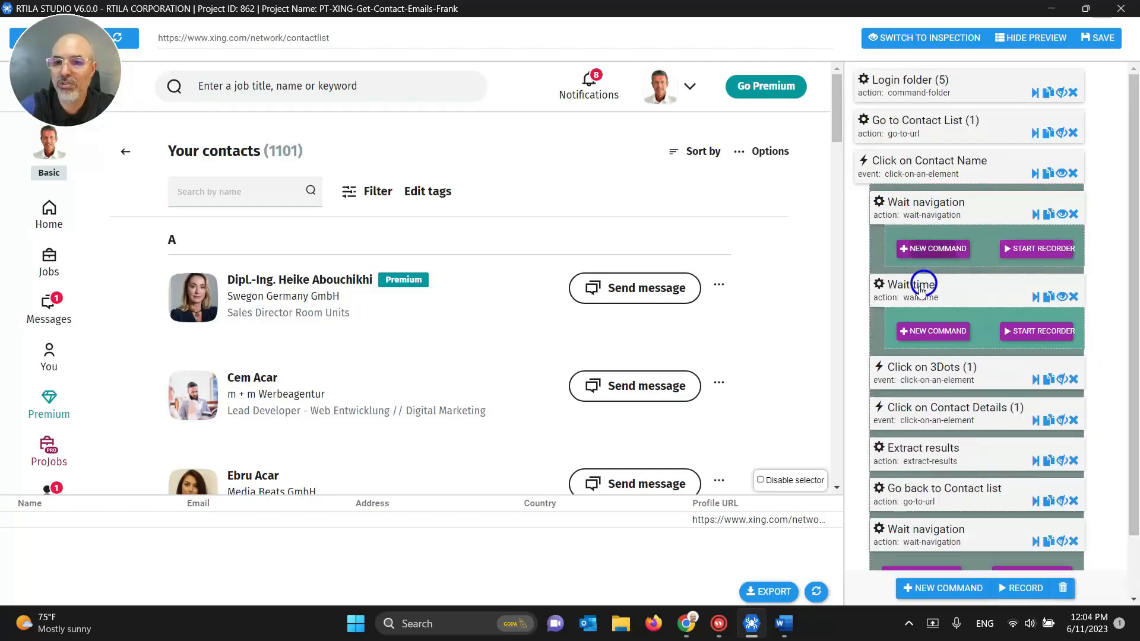
# Step: Review the Wait time settings and hide the Wait navigation and Wait time subcommands
pyautogui.click(914, 284)
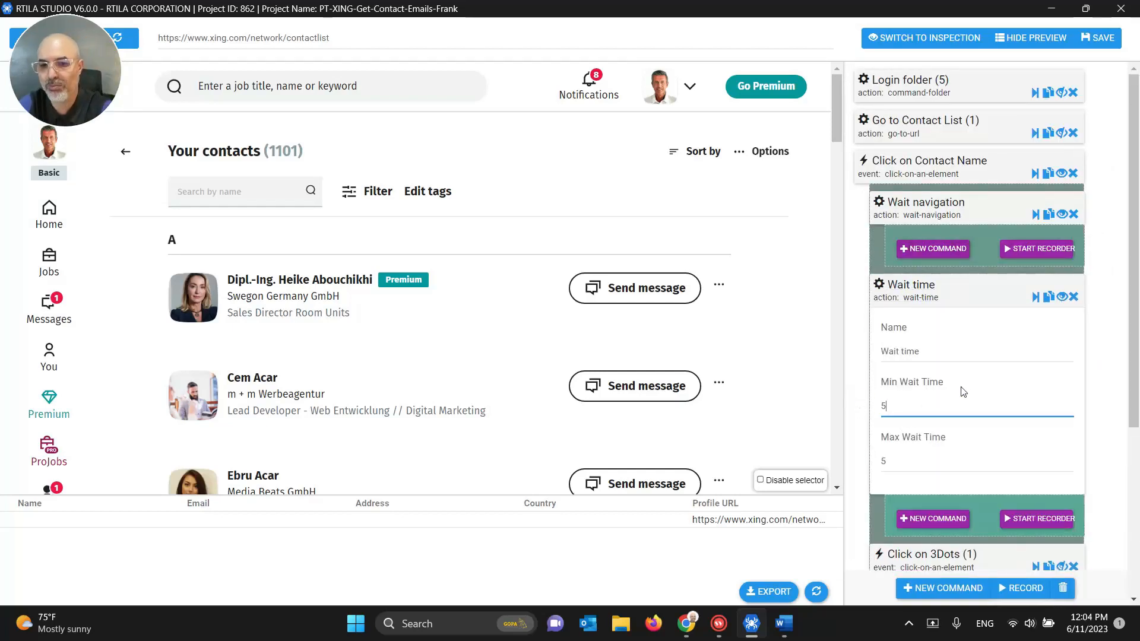
pyautogui.click(901, 295)
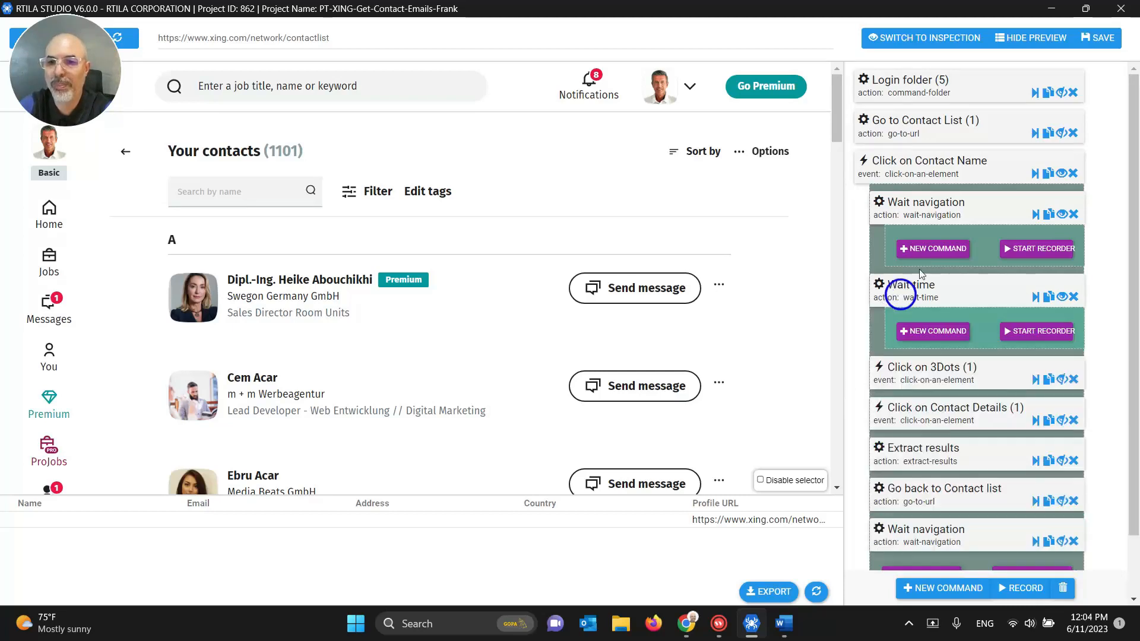
pyautogui.click(1062, 215)
pyautogui.click(1061, 256)
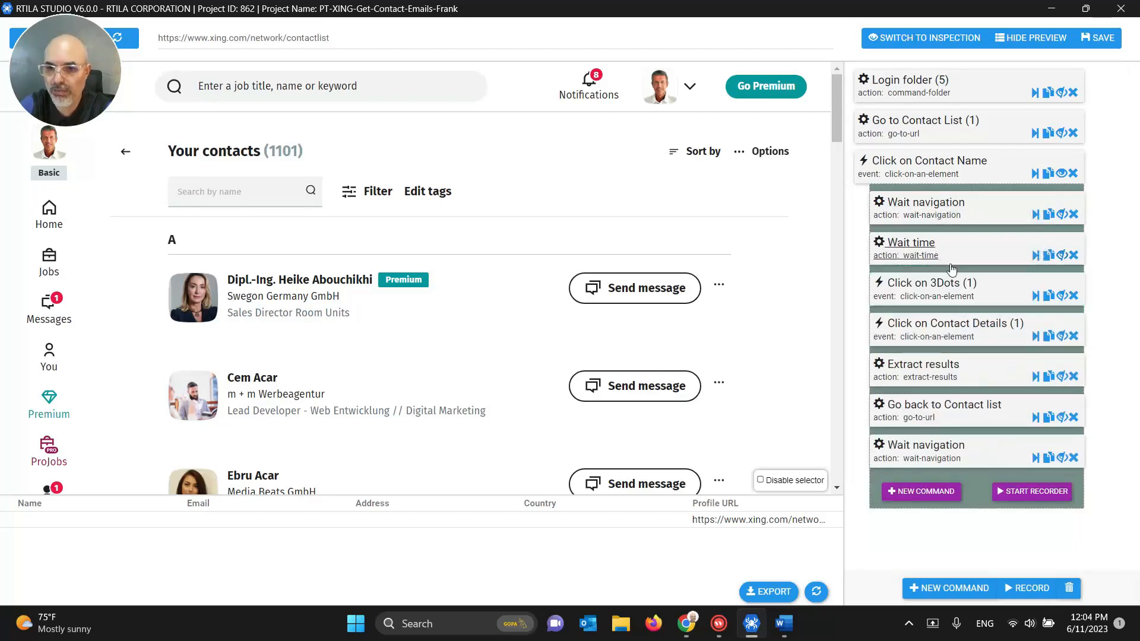
# Step: Test-run Click on Contact Name and Click on 3Dots to open the profile's options menu
pyautogui.click(953, 291)
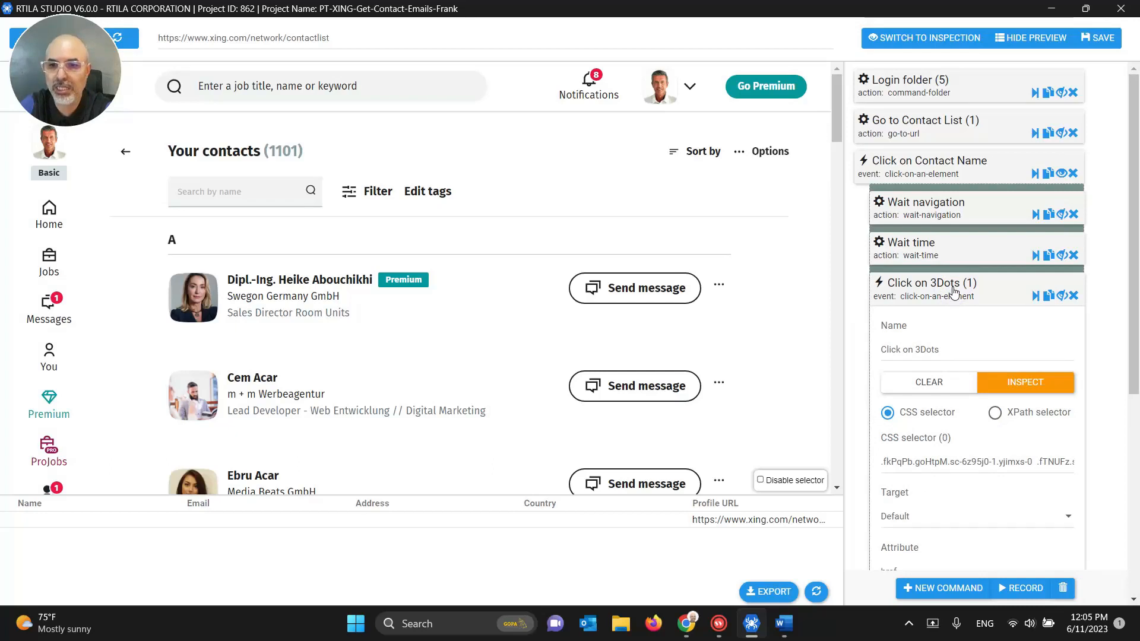
pyautogui.click(952, 291)
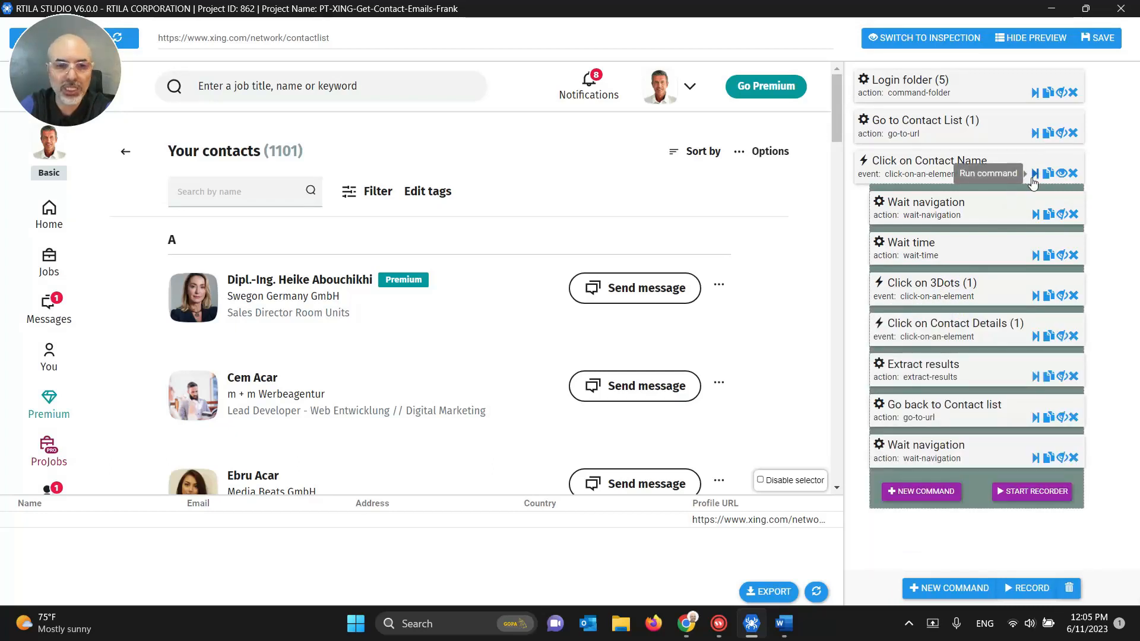
pyautogui.click(1033, 178)
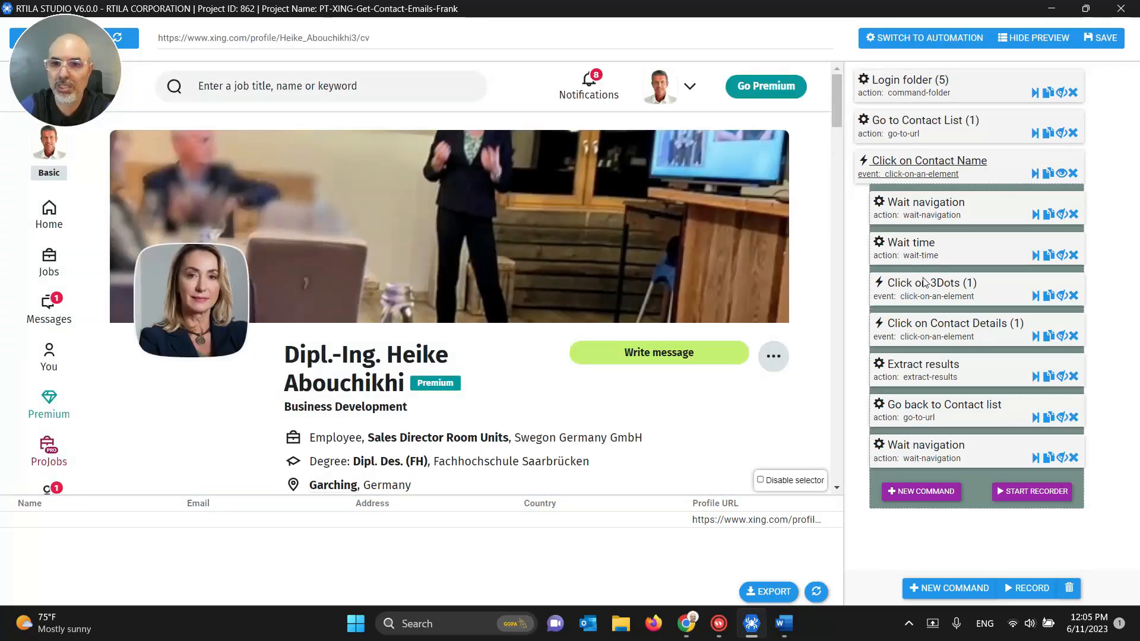
pyautogui.click(1037, 301)
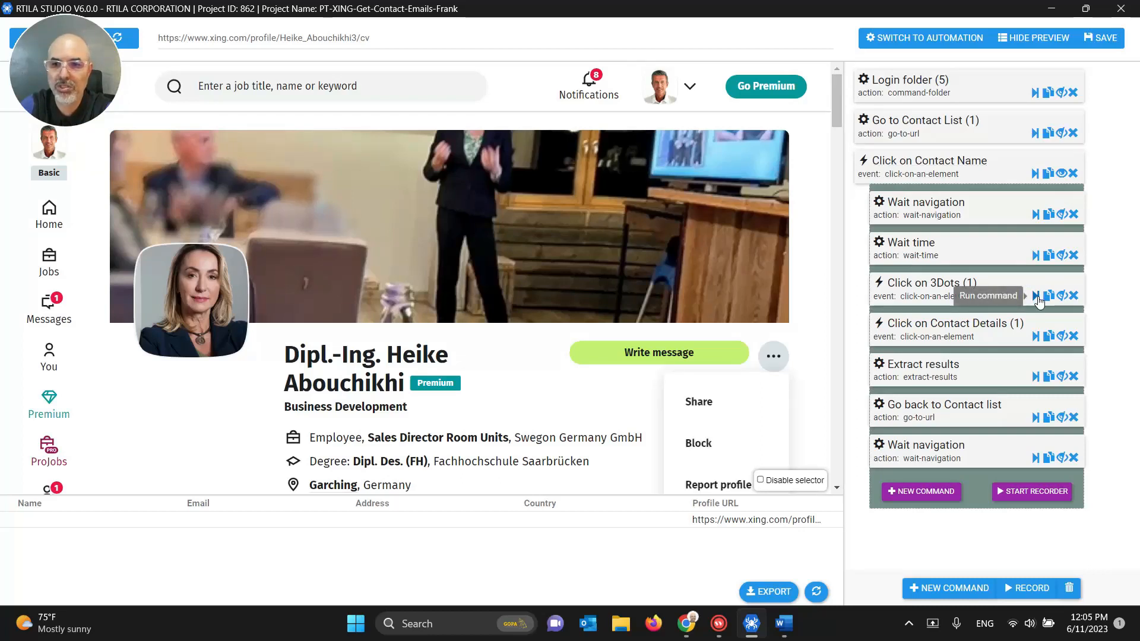
# Step: Replace the Click on 3Dots CSS selector with the copied selector text
pyautogui.click(920, 289)
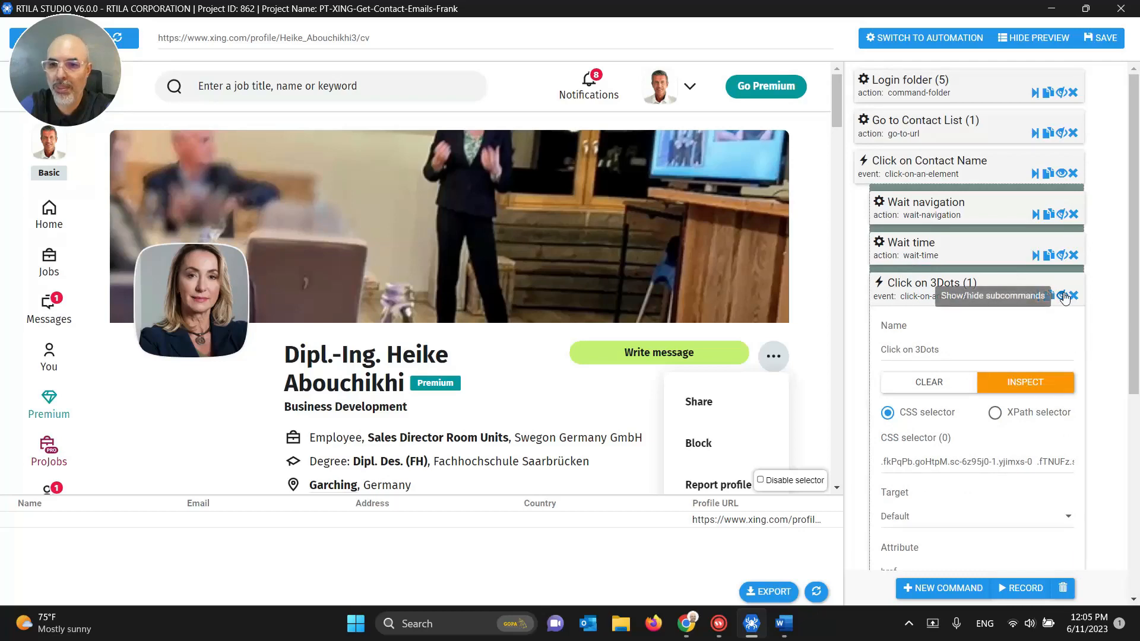
pyautogui.click(1064, 297)
pyautogui.scroll(-3, 942, 296)
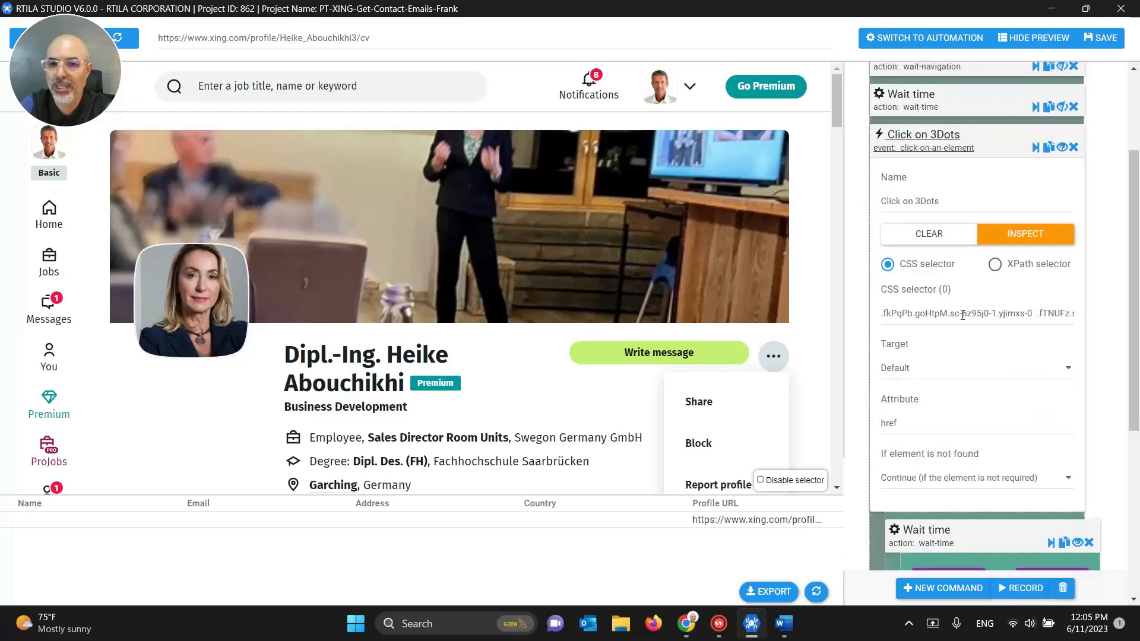
pyautogui.tripleClick(1039, 314)
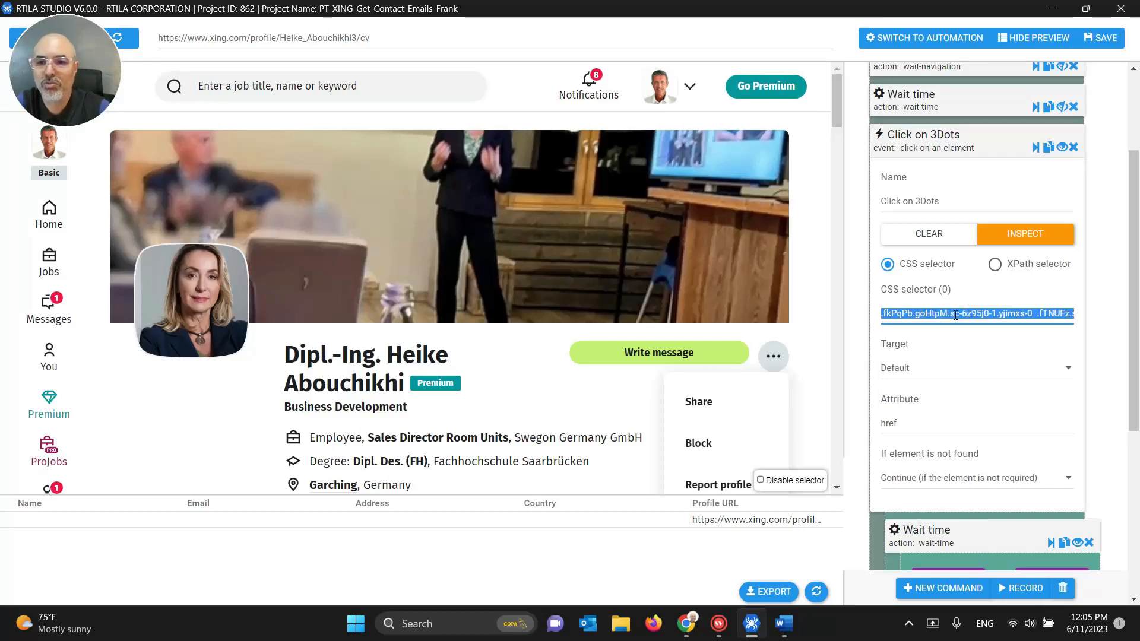
pyautogui.press('BackSpace')
pyautogui.hotkey('ctrl', 'v')
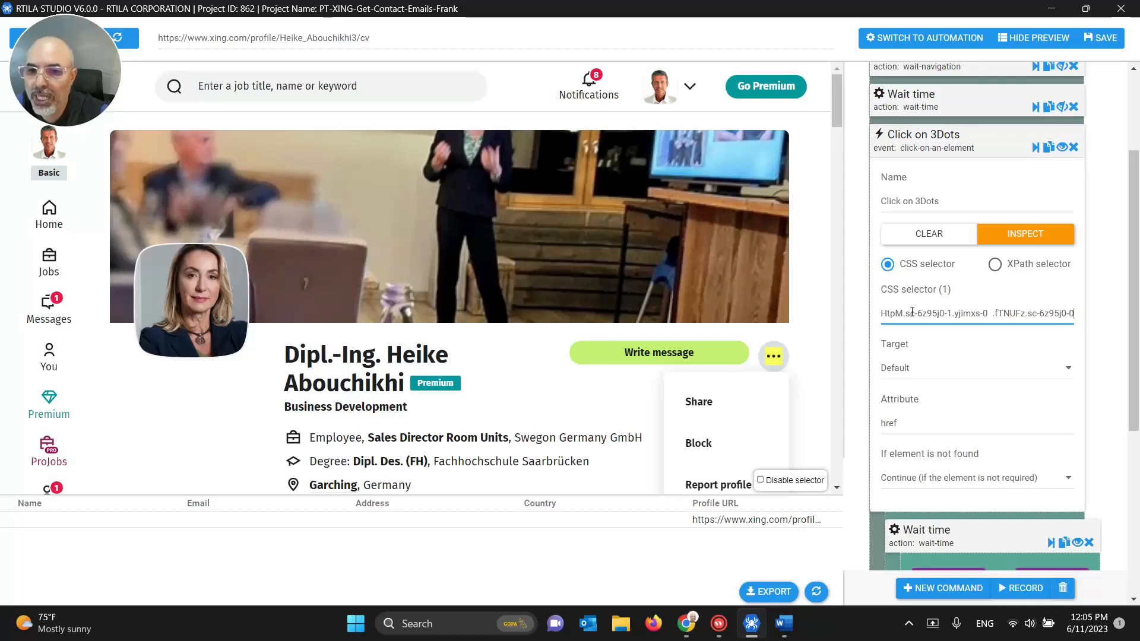
pyautogui.moveTo(1003, 316); pyautogui.dragTo(1098, 316)
pyautogui.click(1032, 314)
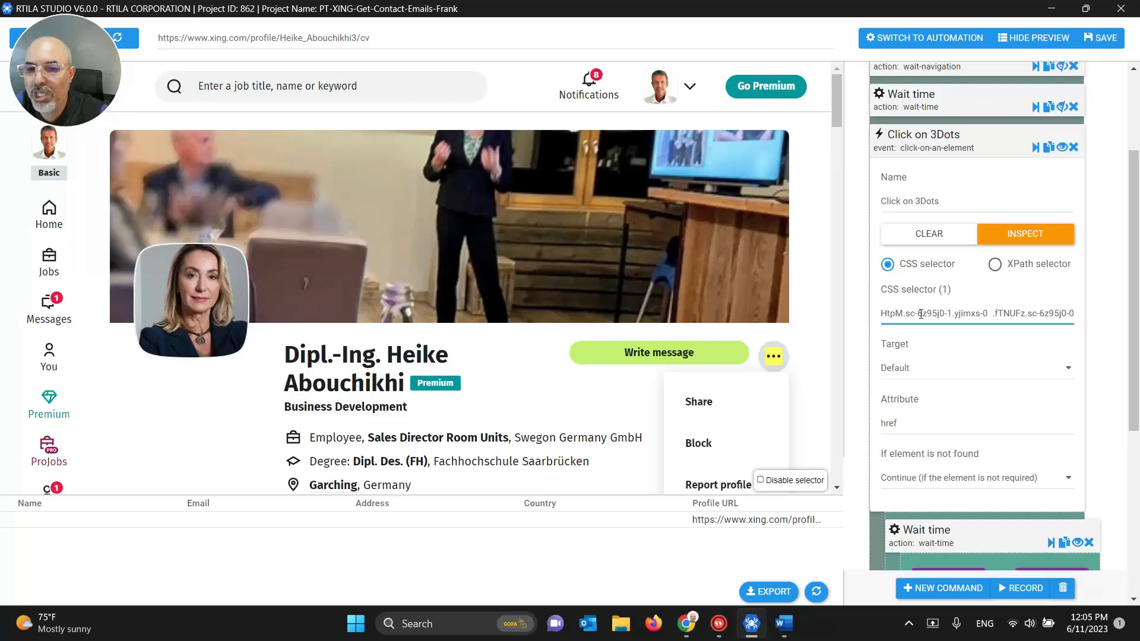
pyautogui.tripleClick(949, 315)
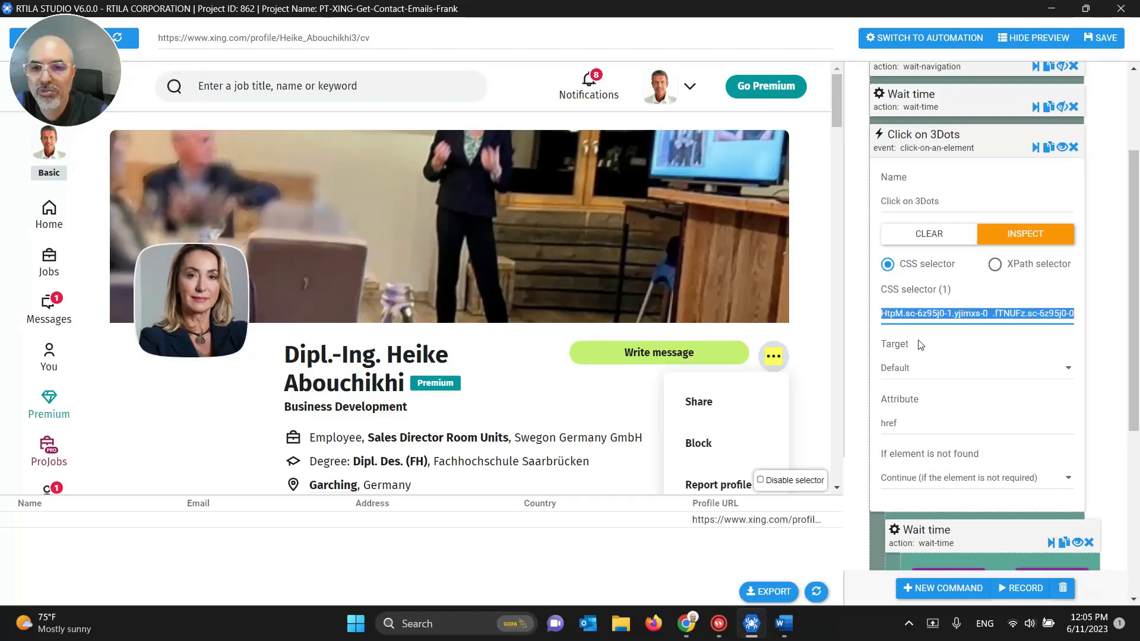
# Step: Bring forward the Chrome window showing the XING contact list with DevTools
pyautogui.tripleClick(332, 38)
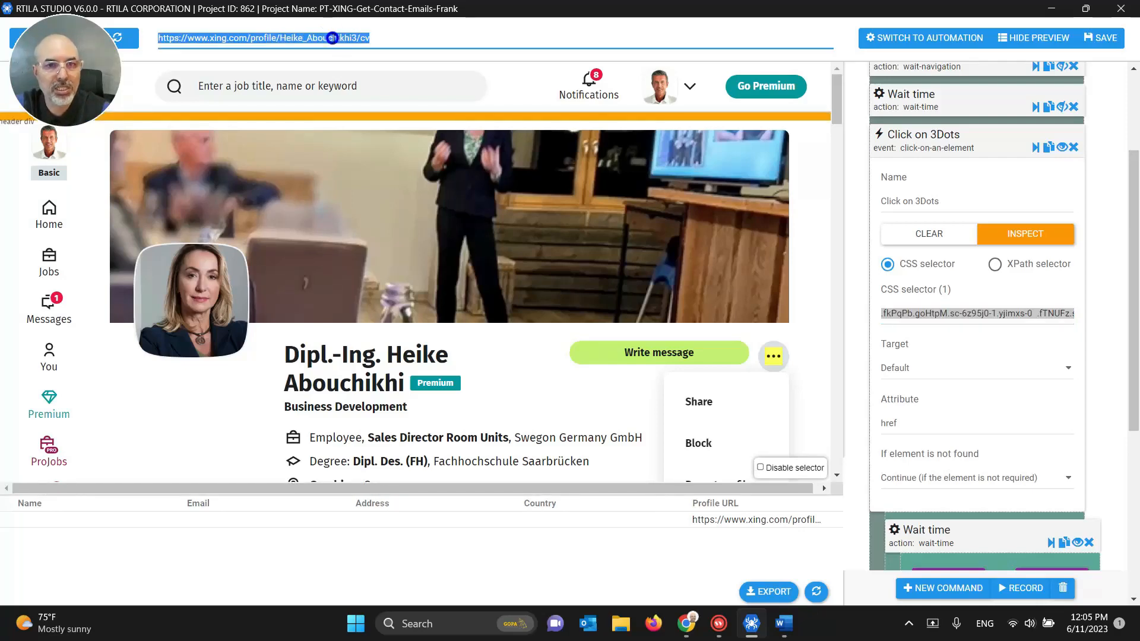
pyautogui.click(686, 623)
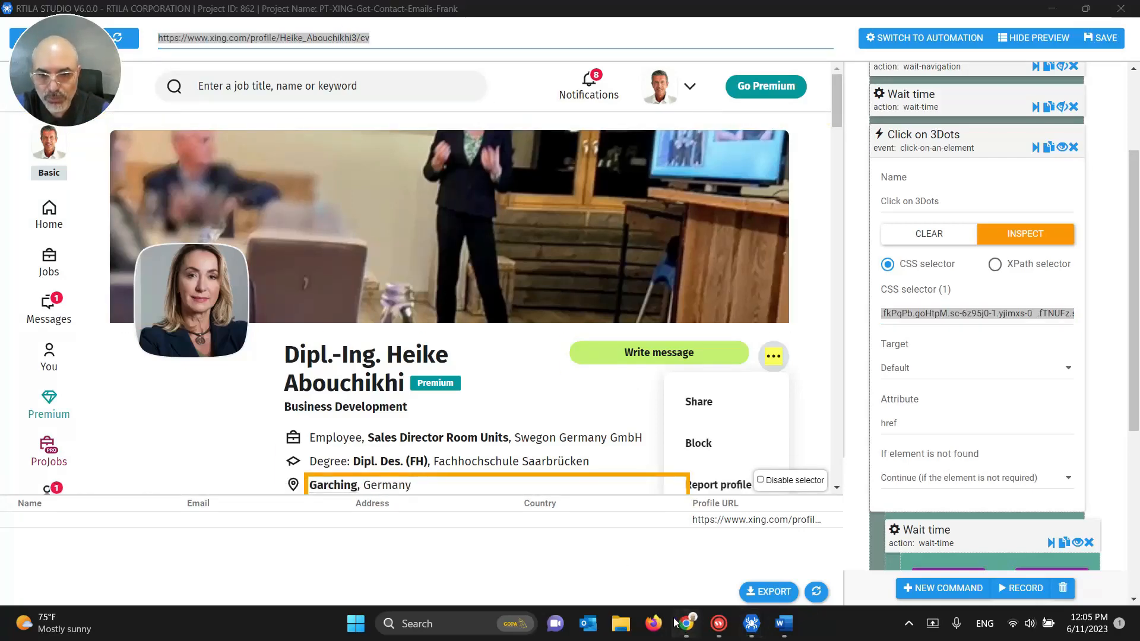
pyautogui.click(643, 576)
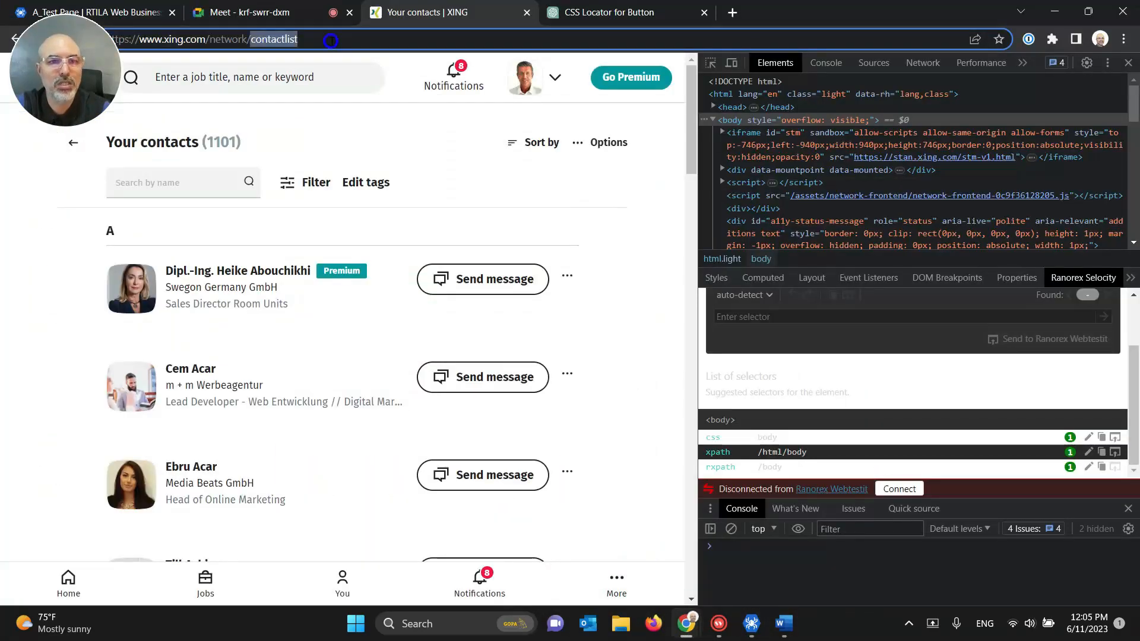
# Step: Open the first contact's profile and inspect its More (...) button in Chrome DevTools
pyautogui.click(217, 272)
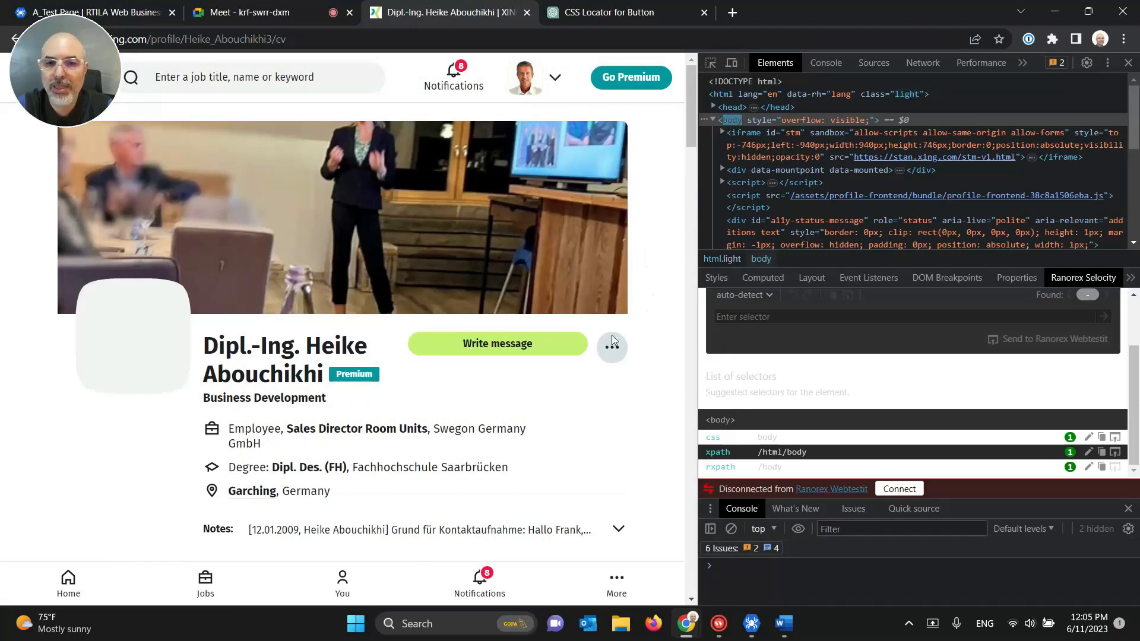
pyautogui.rightClick(612, 347)
pyautogui.click(634, 347)
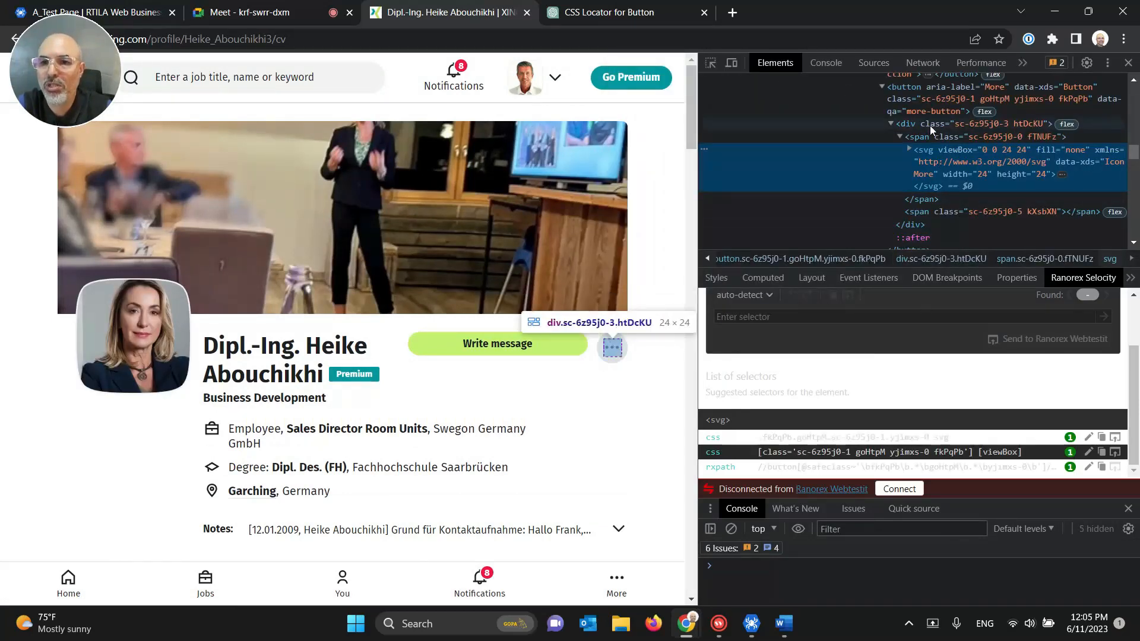
pyautogui.click(937, 91)
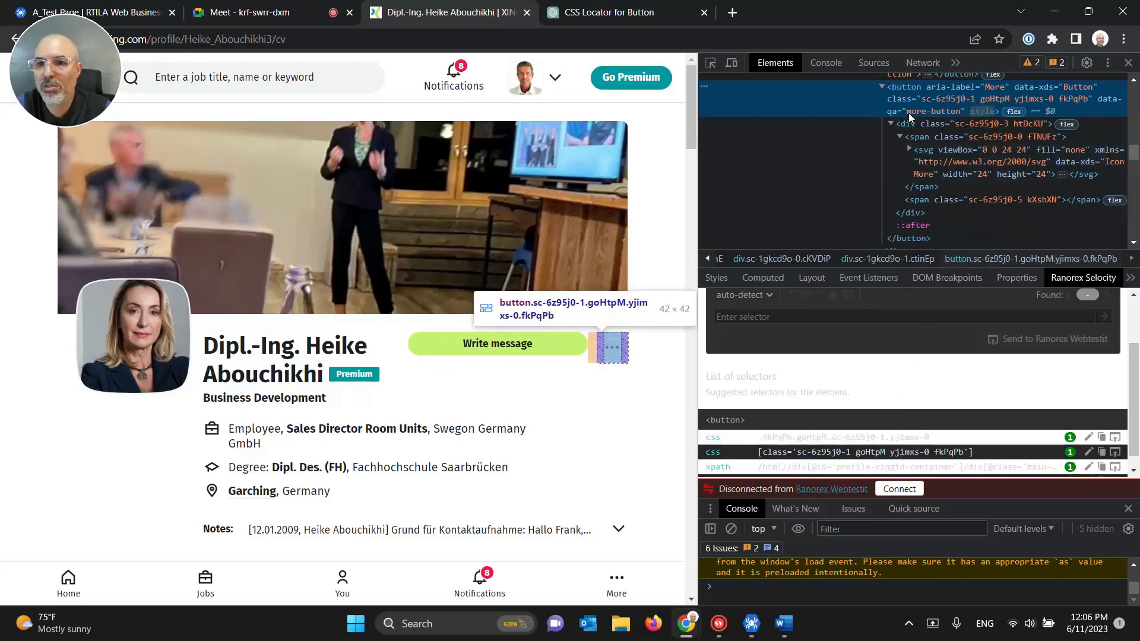
pyautogui.scroll(1, 929, 139)
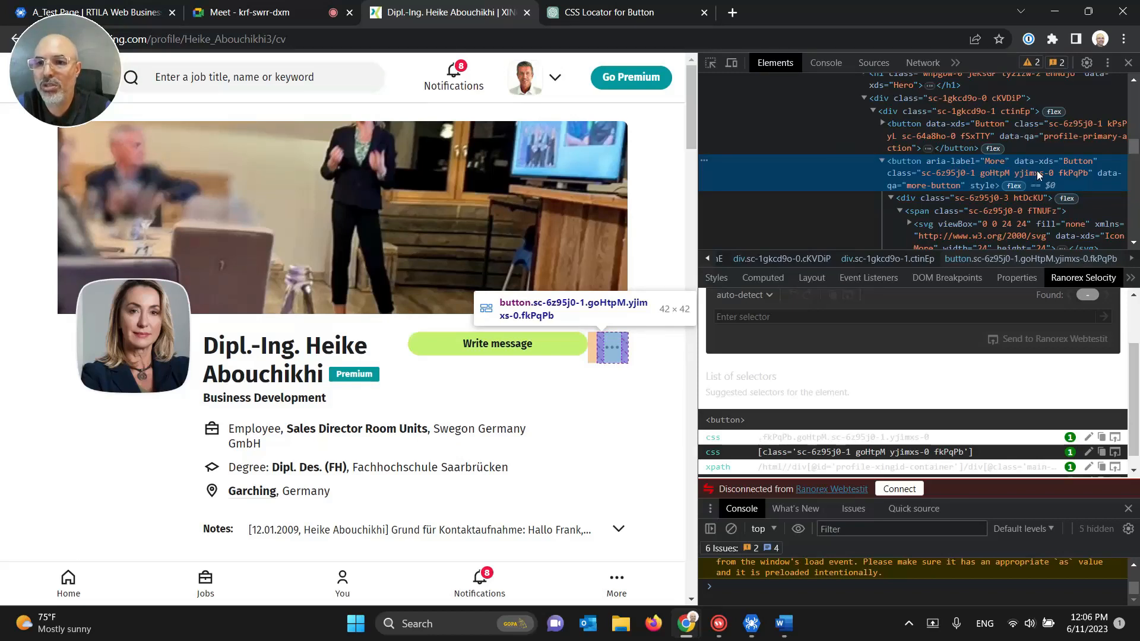
# Step: Edit the More button node as HTML and select all of it for the ChatGPT chat
pyautogui.rightClick(944, 166)
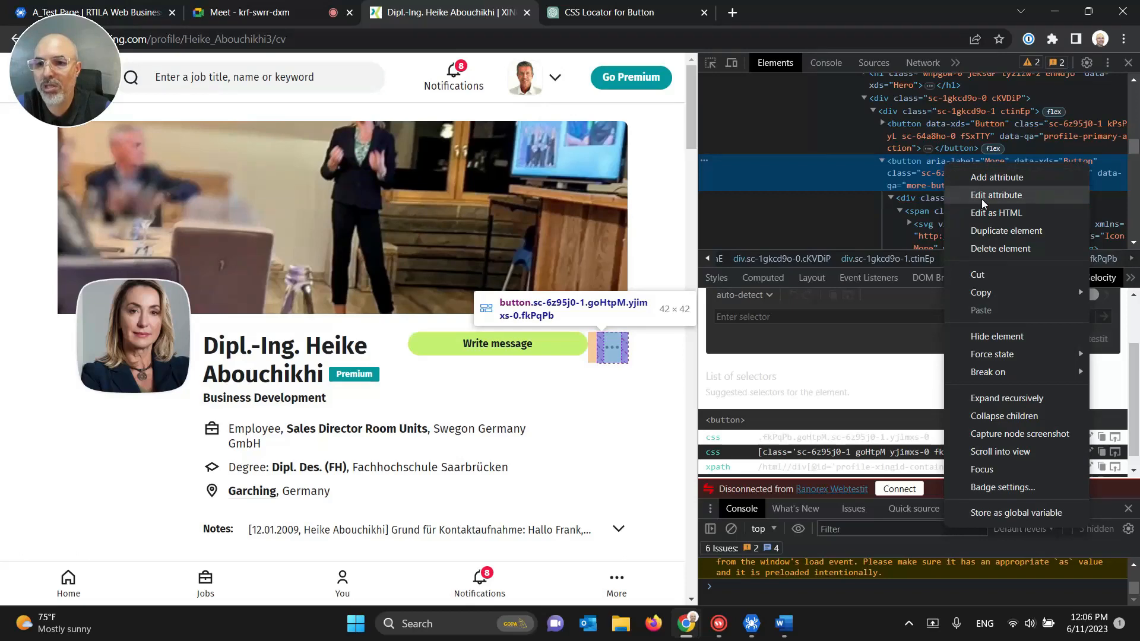
pyautogui.click(996, 212)
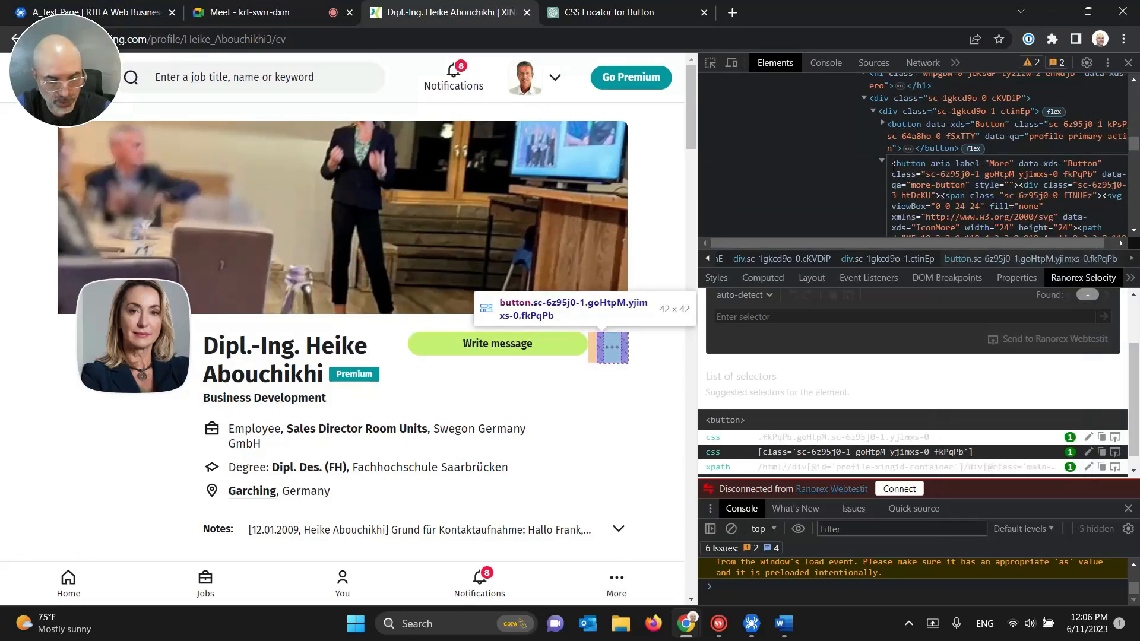
pyautogui.hotkey('ctrl', 'a')
pyautogui.hotkey('ctrl', 'c')
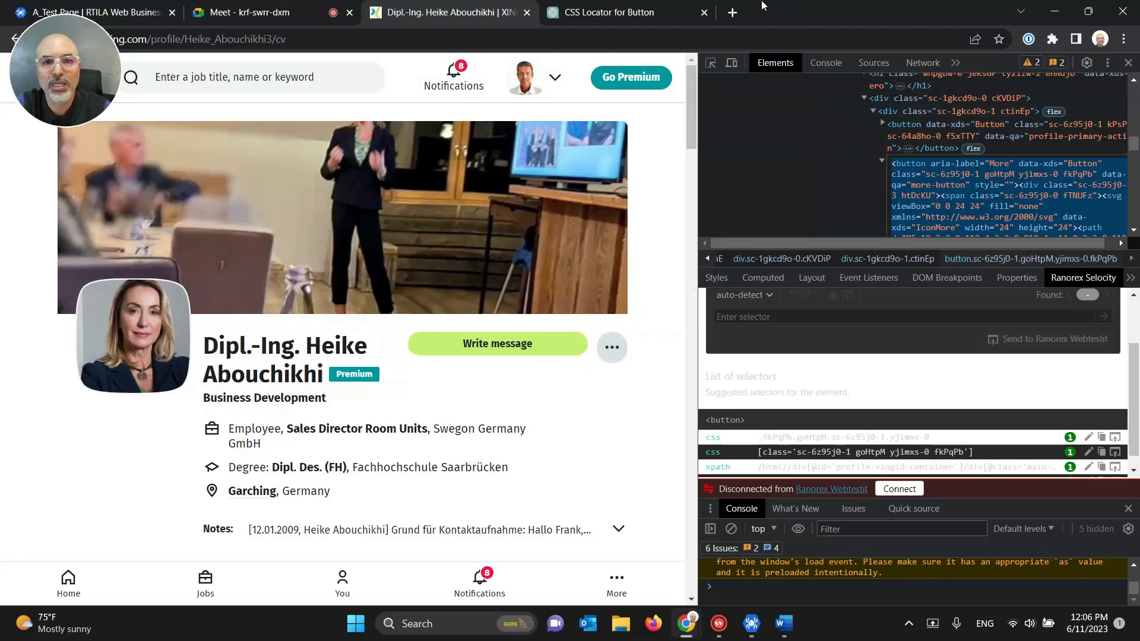
pyautogui.click(634, 11)
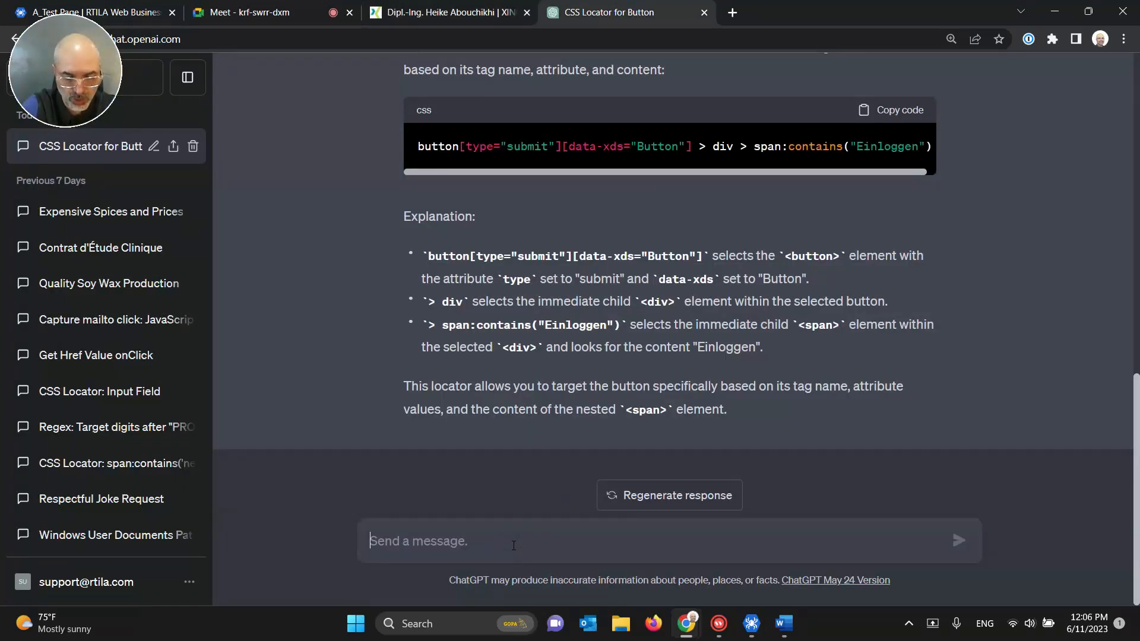
# Step: Ask ChatGPT for a class-free locator and copy button[data-xds="Button"] > div > span > svg[data-xds="IconMore"]
pyautogui.write('c')
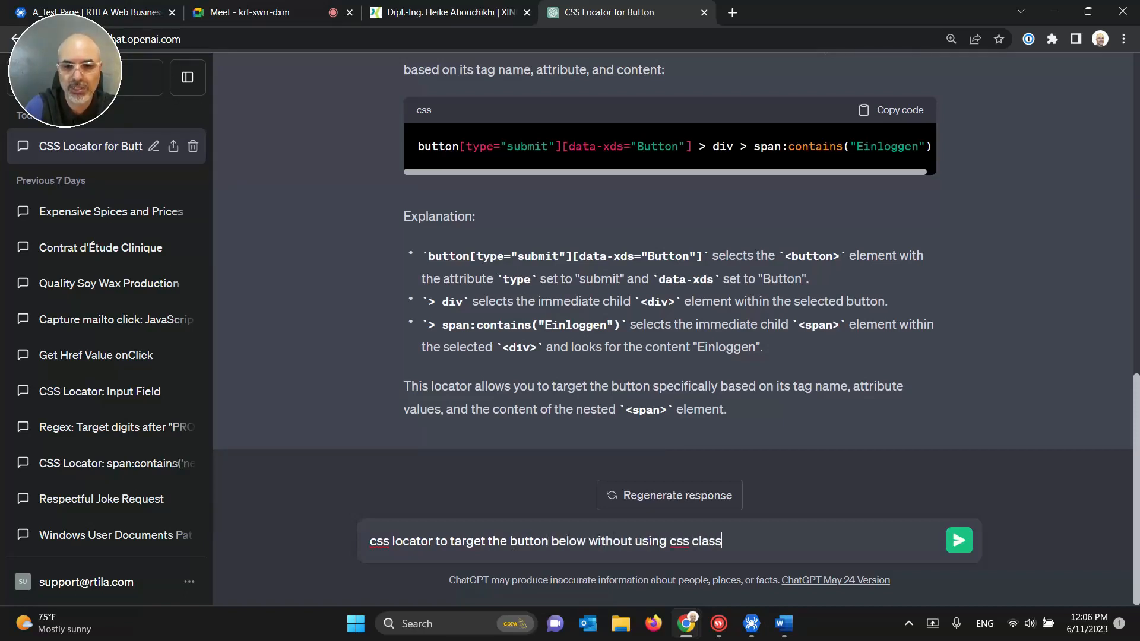
pyautogui.hotkey('shift', 'Return')
pyautogui.hotkey('ctrl', 'v')
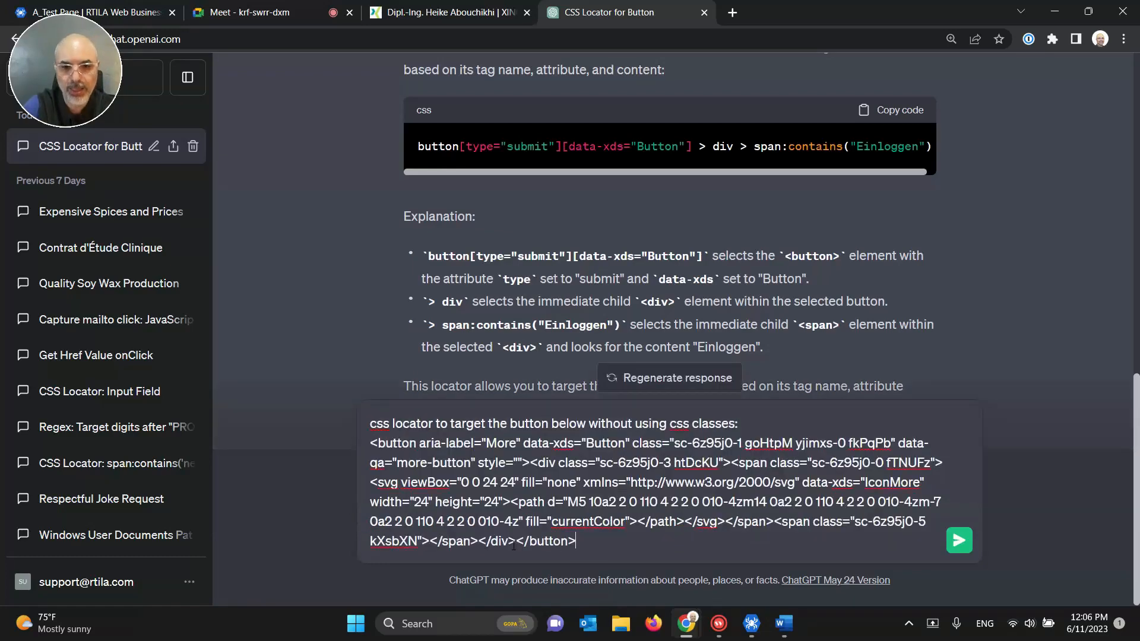
pyautogui.click(954, 541)
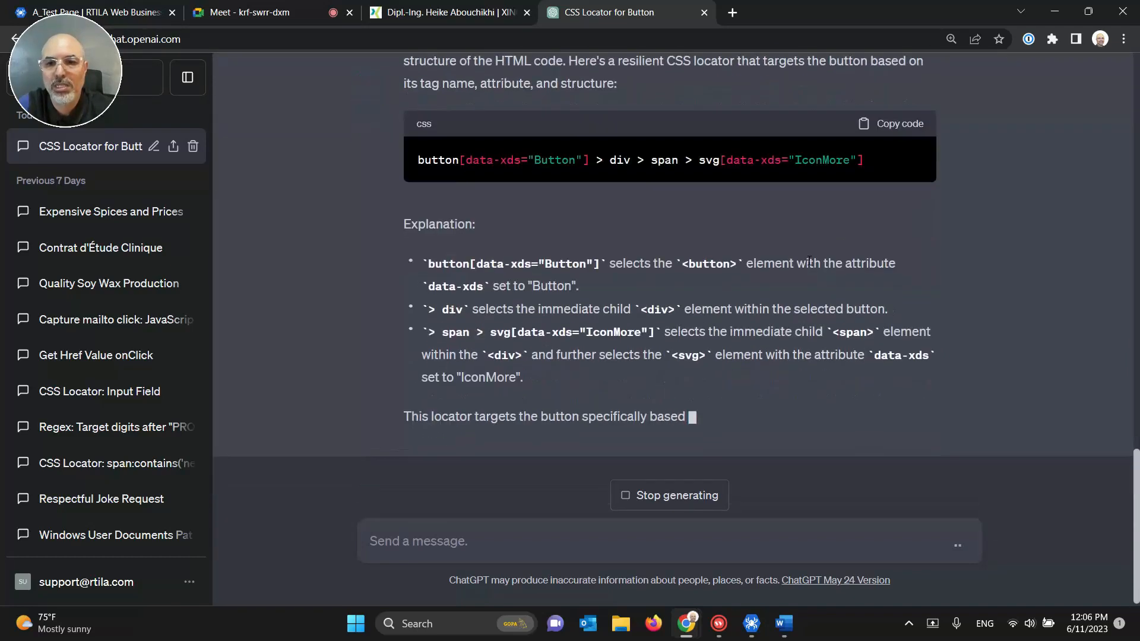
pyautogui.scroll(1, 887, 276)
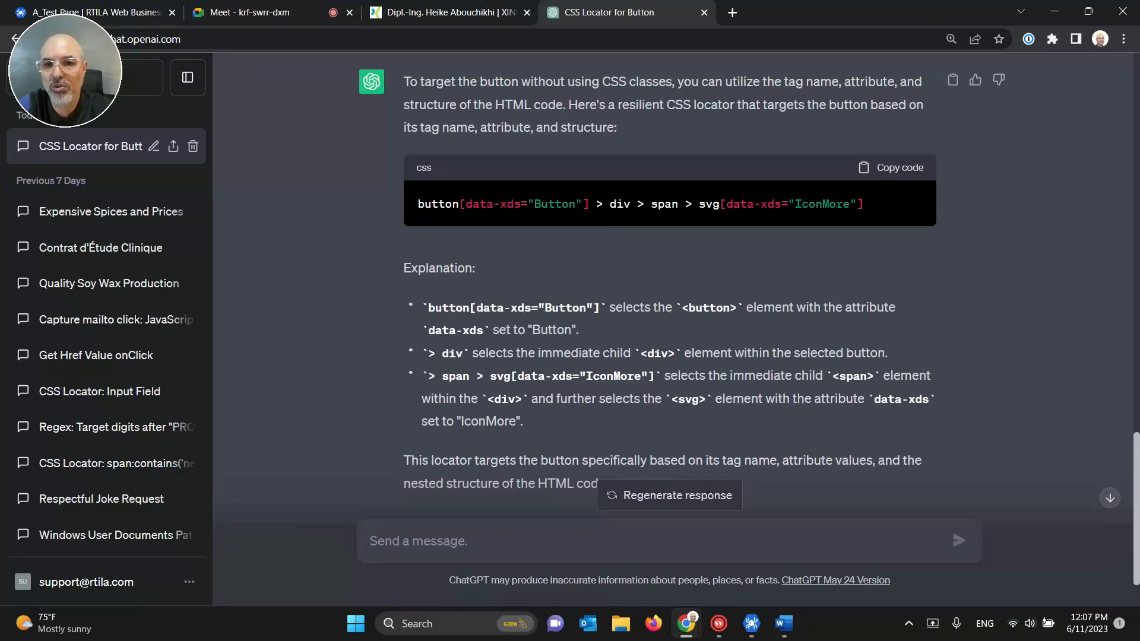
pyautogui.click(899, 169)
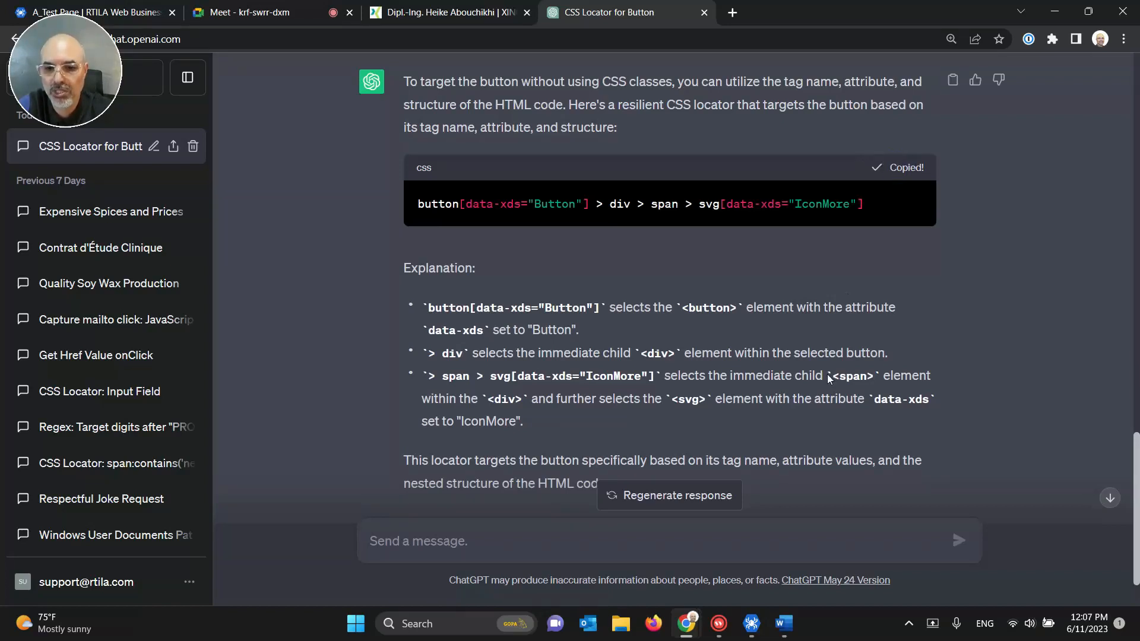
pyautogui.click(751, 623)
# Step: Paste the ChatGPT locator into Click on 3Dots' CSS selector, save, reload the preview and test-run it
pyautogui.tripleClick(924, 313)
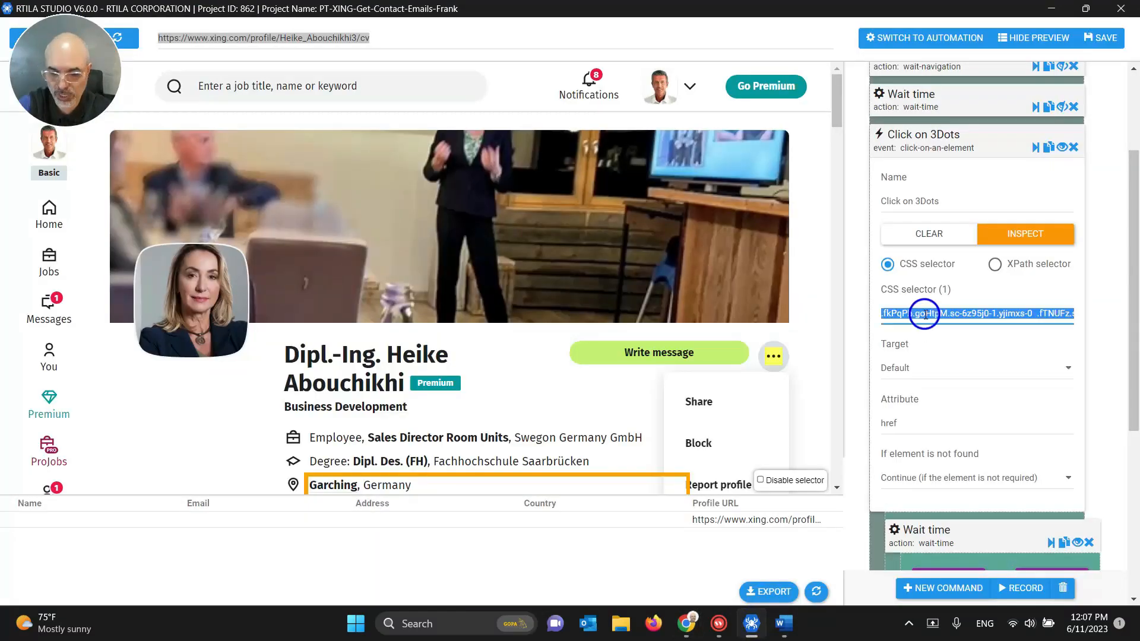
pyautogui.hotkey('ctrl', 'v')
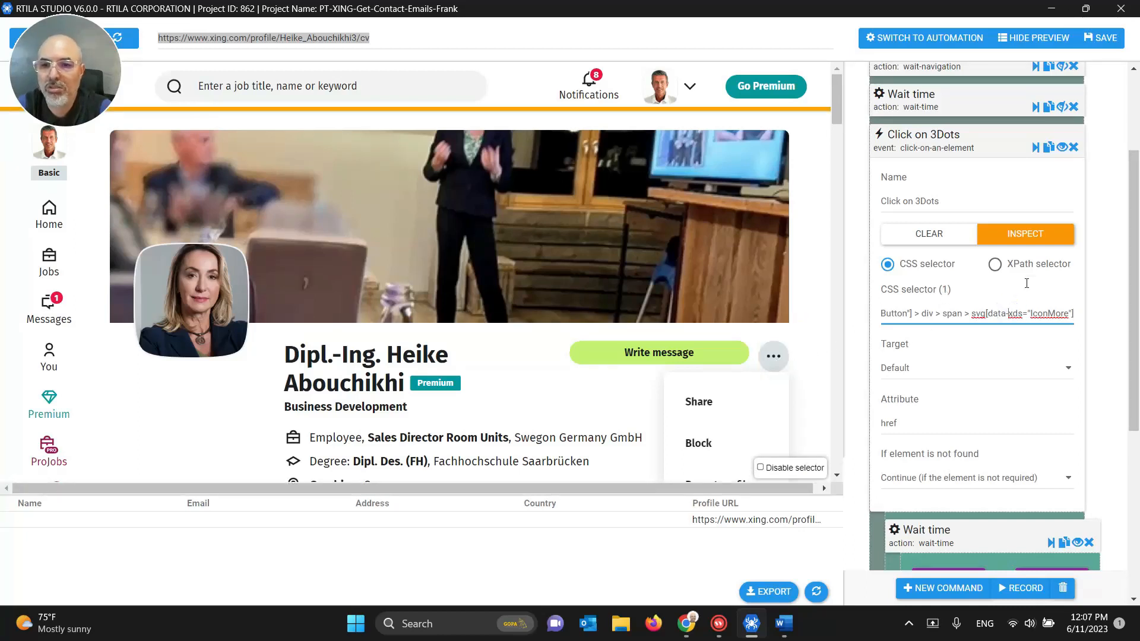
pyautogui.click(1100, 38)
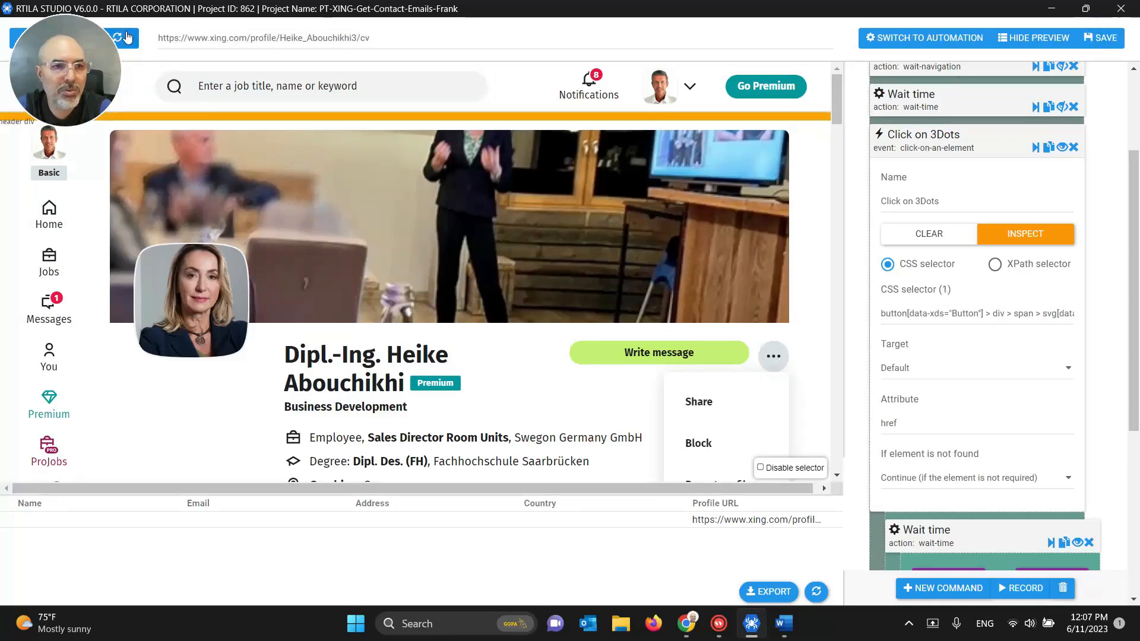
pyautogui.click(73, 87)
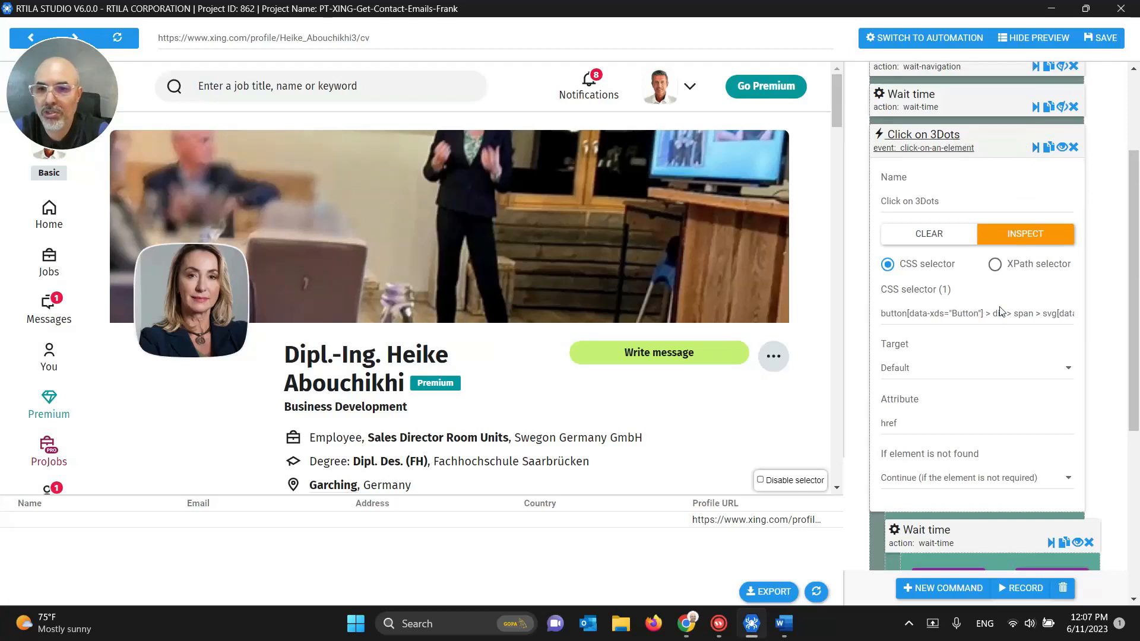
pyautogui.click(1034, 148)
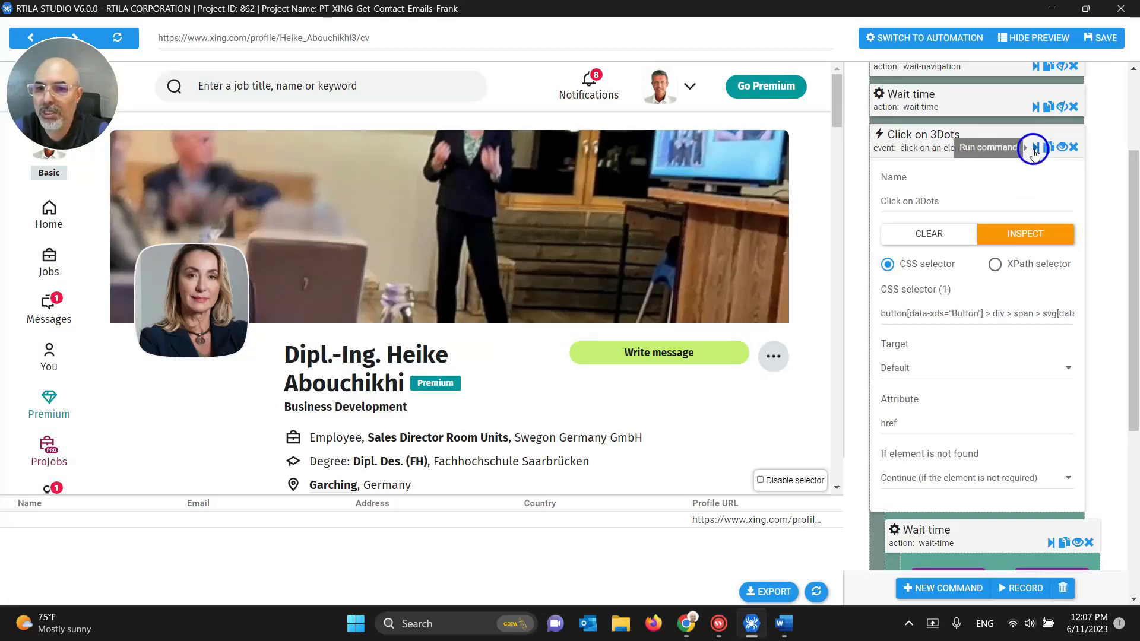
# Step: Trim and restore the selector until the full svg IconMore version matches one element (1)
pyautogui.tripleClick(963, 314)
pyautogui.click(980, 314)
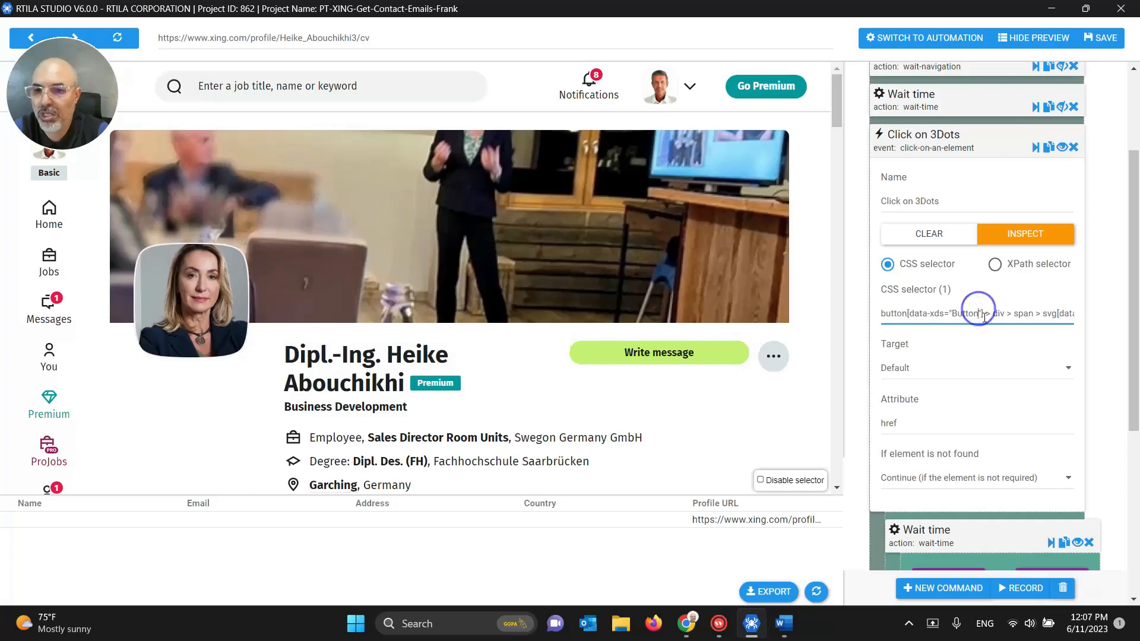
pyautogui.moveTo(983, 314); pyautogui.dragTo(1132, 317)
pyautogui.press('BackSpace')
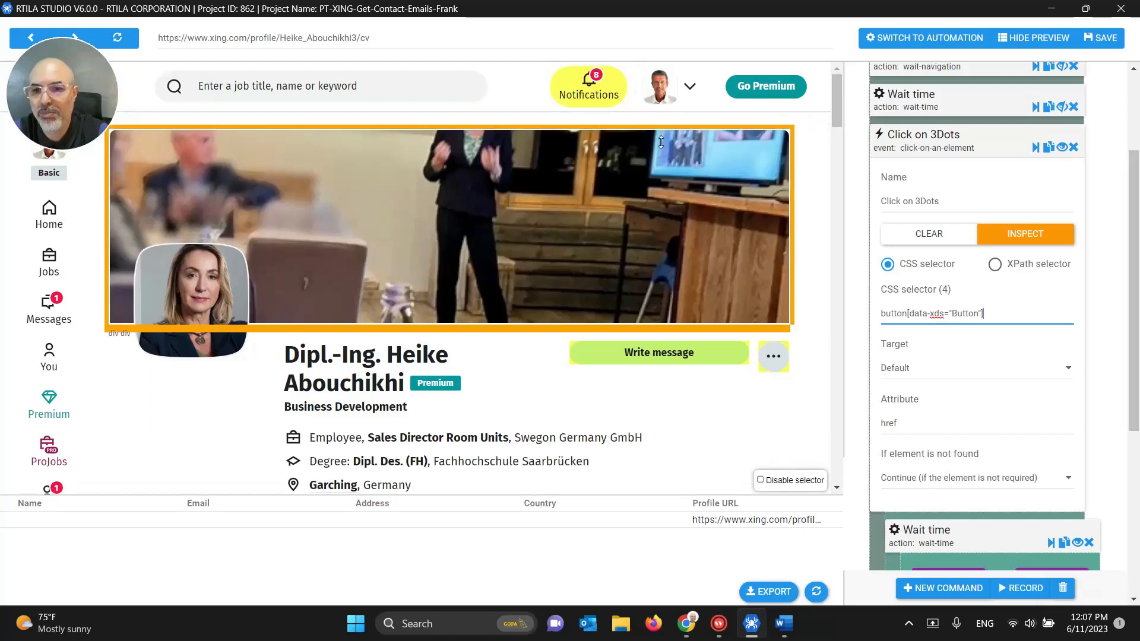
pyautogui.tripleClick(950, 318)
pyautogui.press('BackSpace')
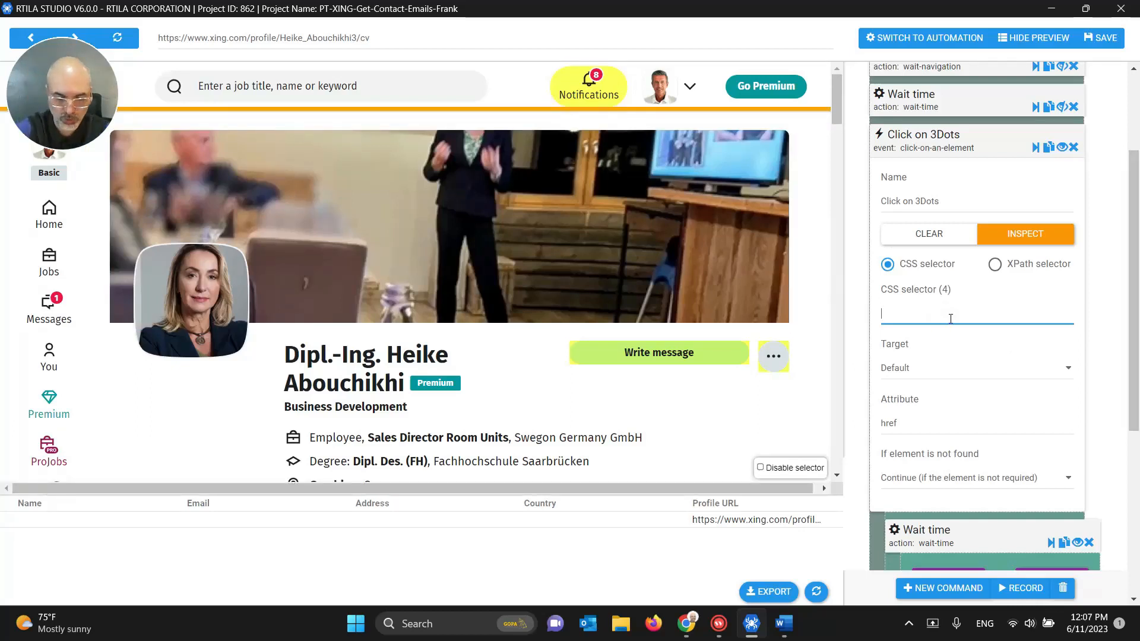
pyautogui.hotkey('ctrl', 'v')
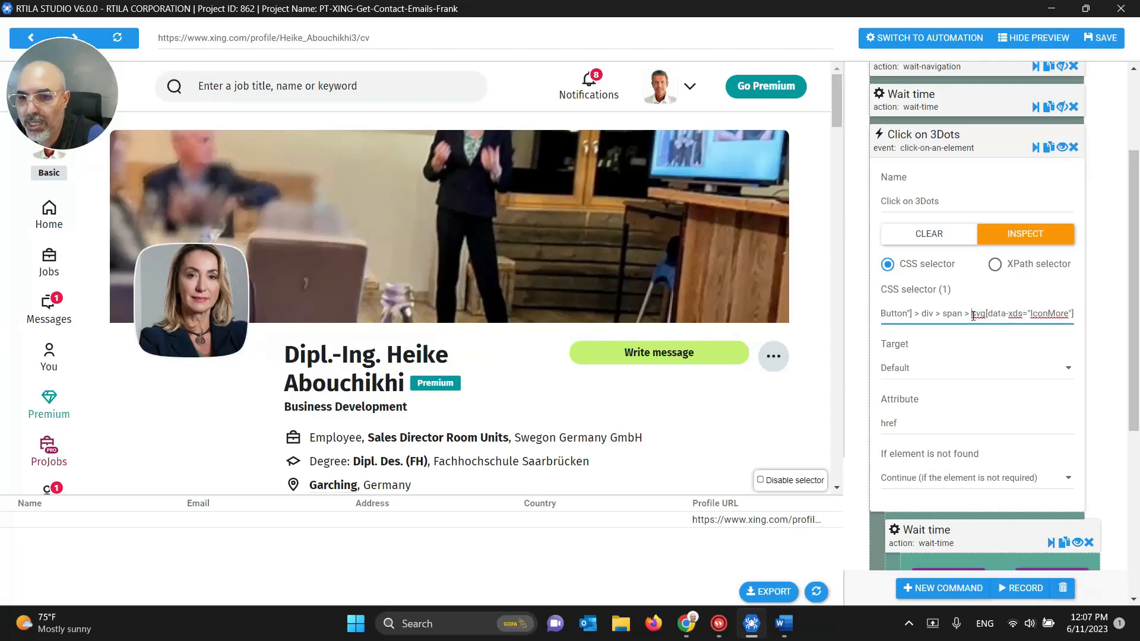
pyautogui.moveTo(973, 315); pyautogui.dragTo(882, 314)
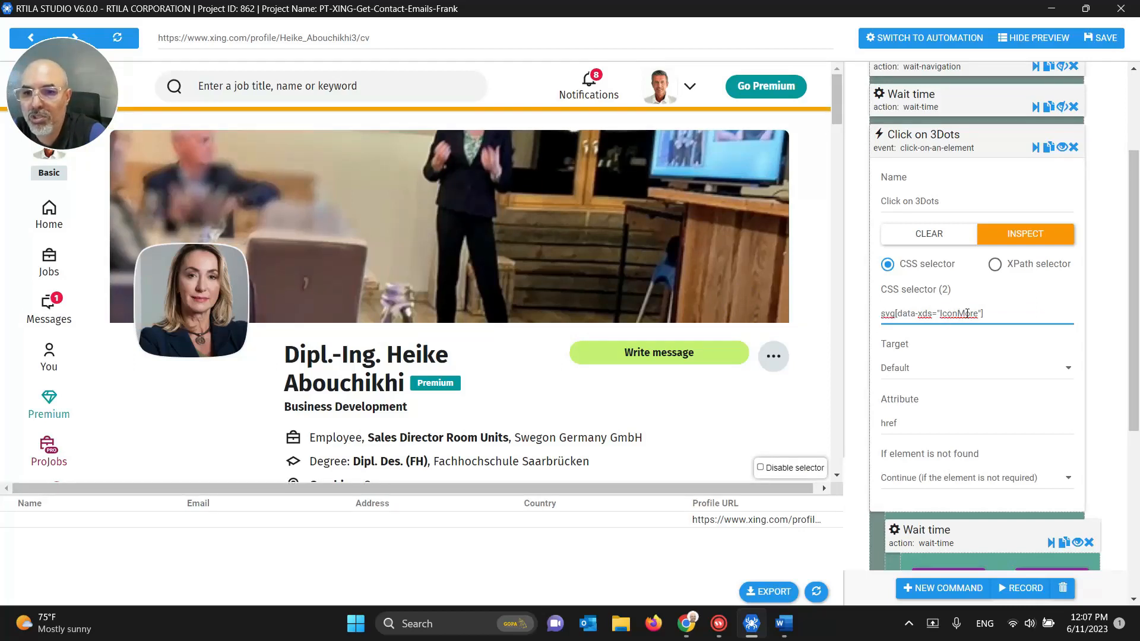
pyautogui.tripleClick(967, 313)
pyautogui.hotkey('ctrl', 'v')
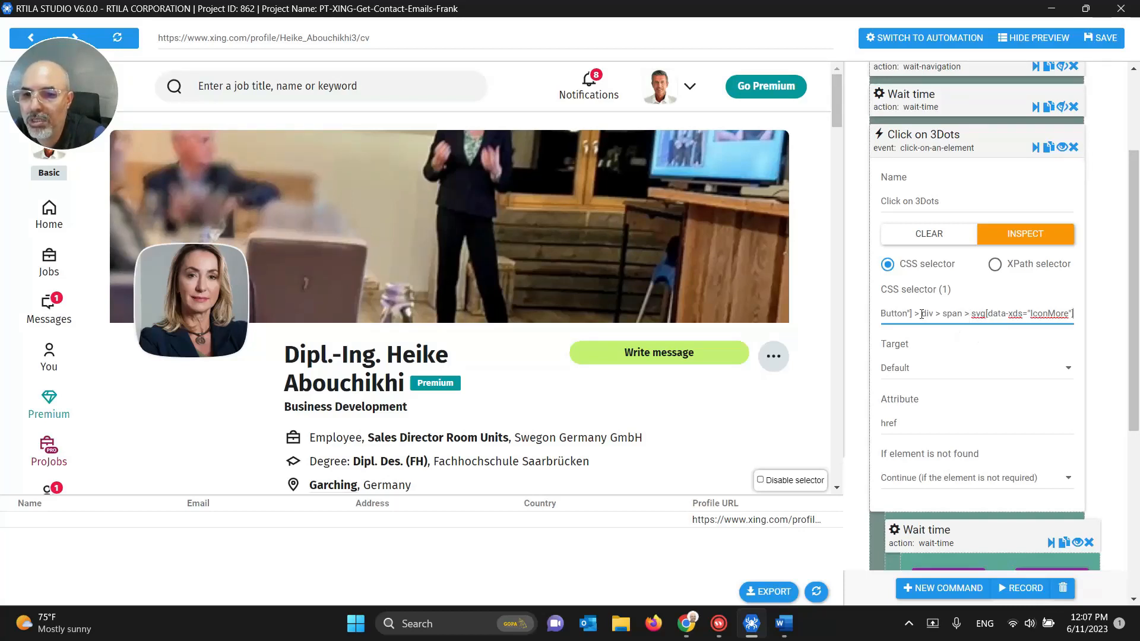
pyautogui.moveTo(923, 316); pyautogui.dragTo(858, 306)
pyautogui.click(977, 316)
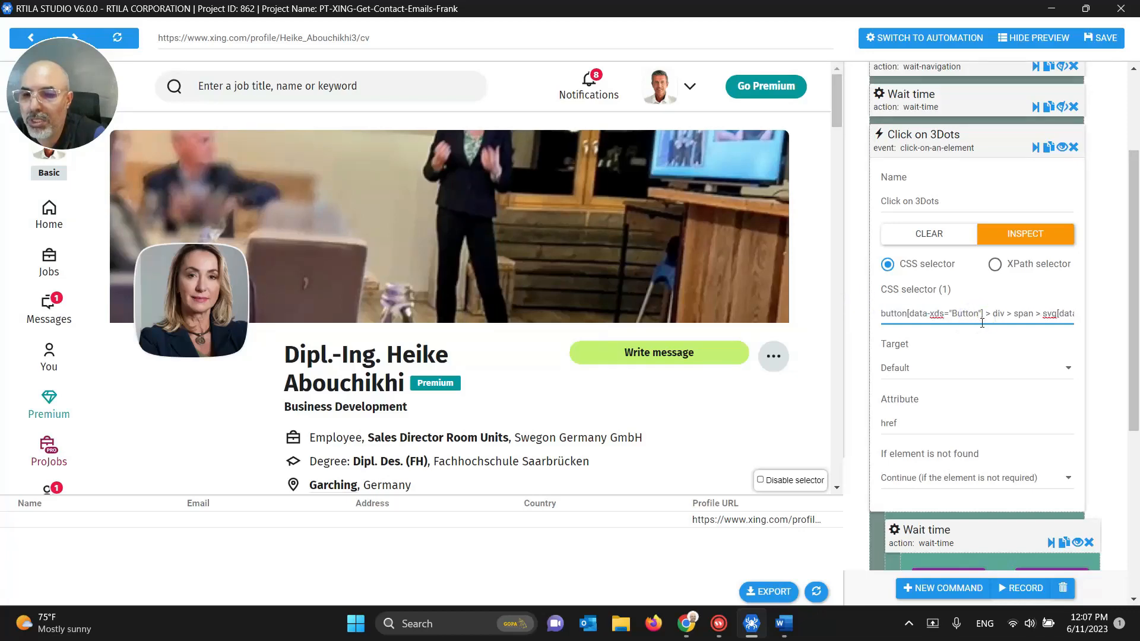
pyautogui.click(686, 623)
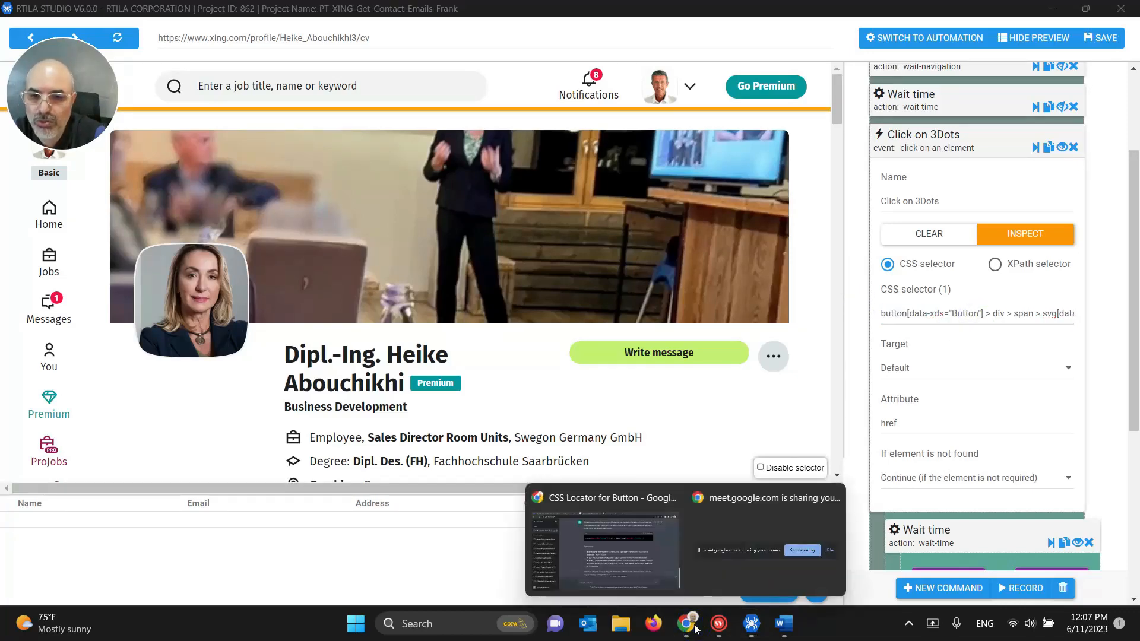
# Step: In the XING profile's DevTools Elements tree, select the div inside the More button
pyautogui.click(656, 585)
pyautogui.click(442, 11)
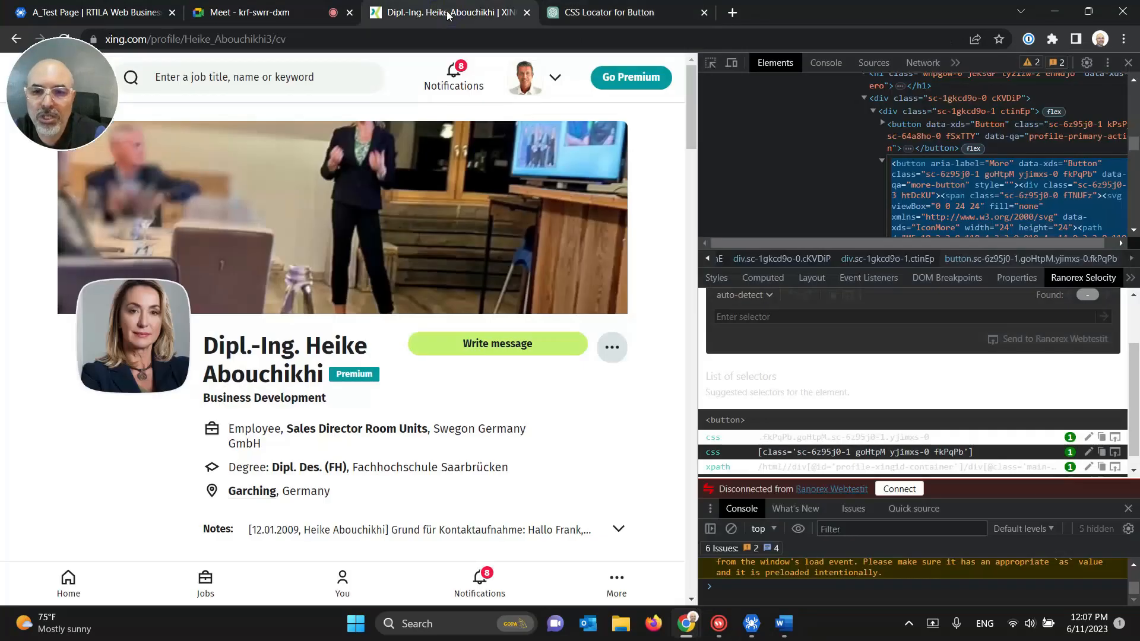
pyautogui.scroll(-1, 882, 410)
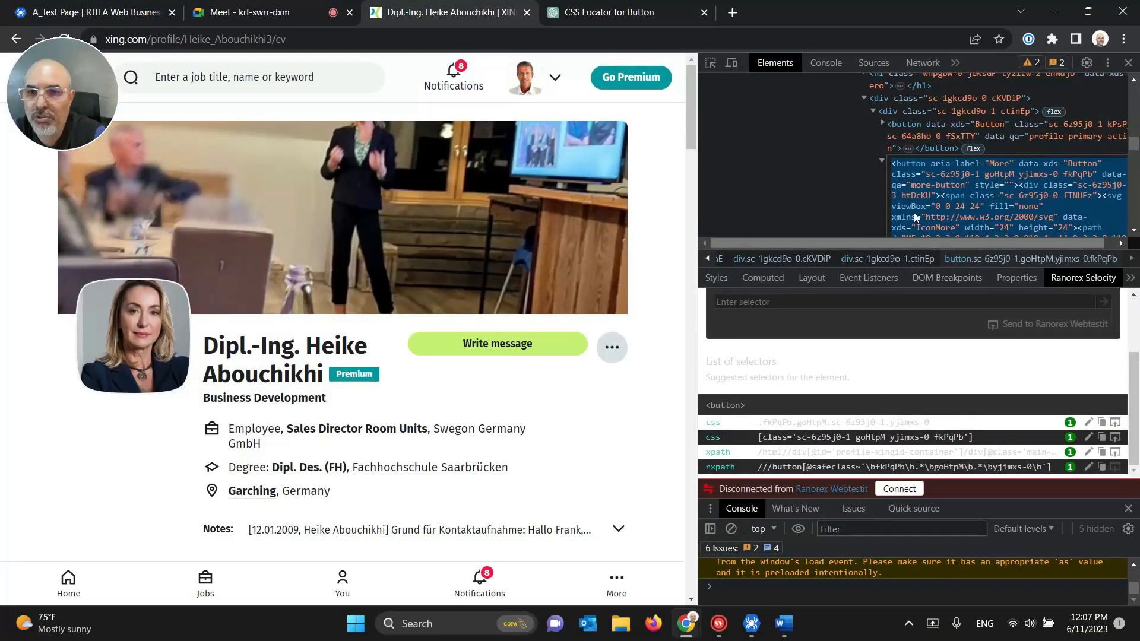
pyautogui.click(913, 203)
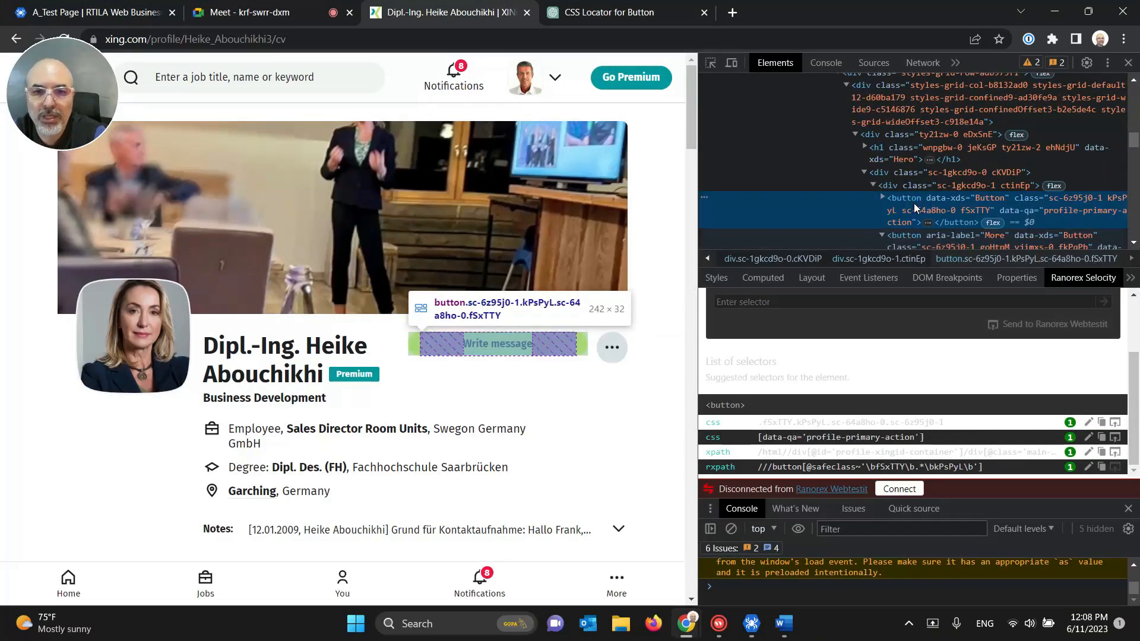
pyautogui.scroll(-1, 920, 233)
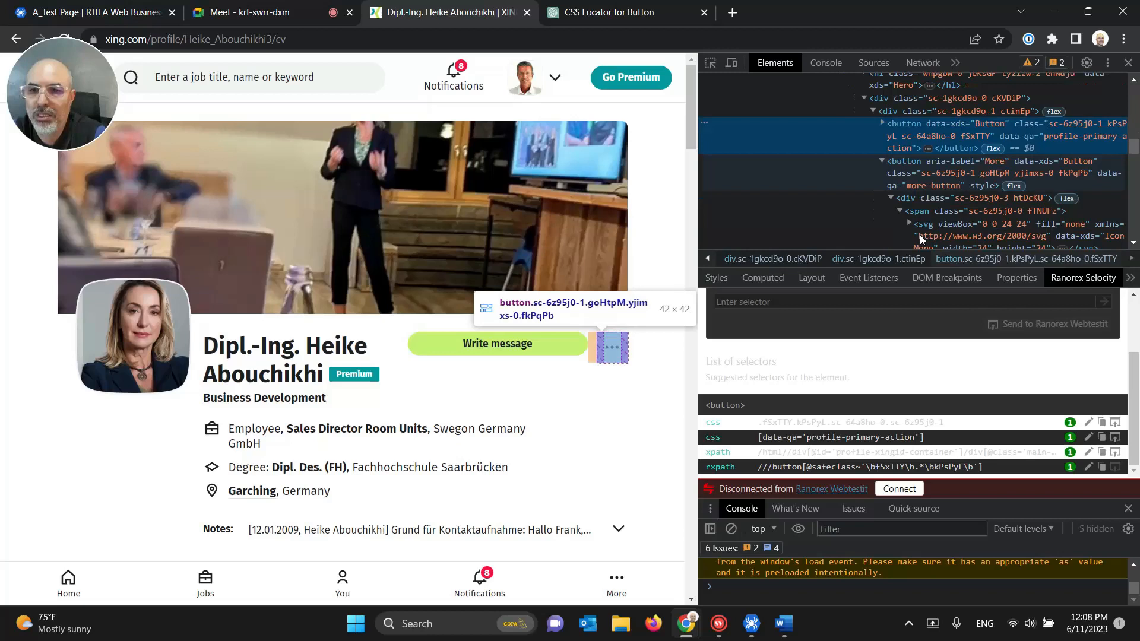
pyautogui.click(920, 200)
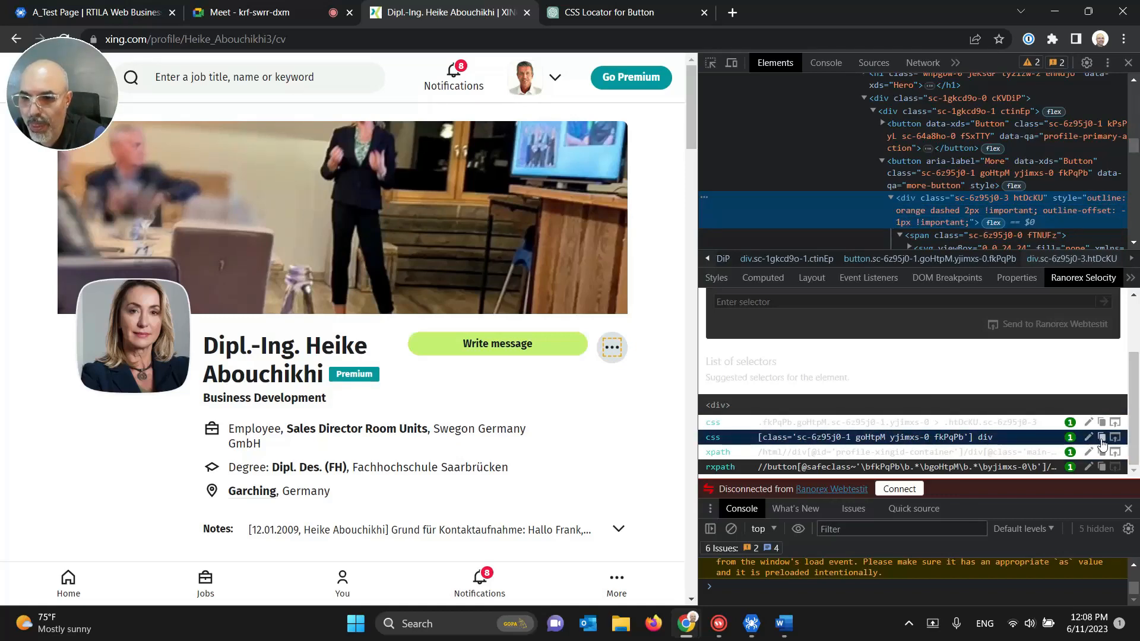
pyautogui.moveTo(785, 611)
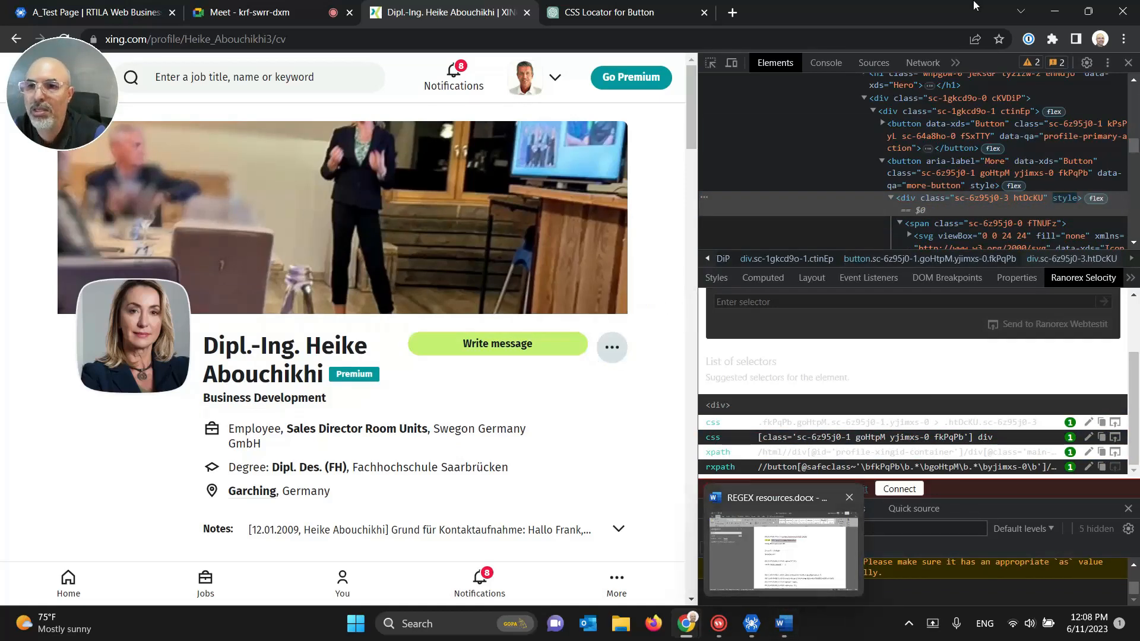
pyautogui.click(751, 623)
# Step: Replace Click on 3Dots' selector with [class='sc-6z95j0-1 goHtpM yjimxs-0 fkPqPb'] div and test-run it
pyautogui.tripleClick(920, 308)
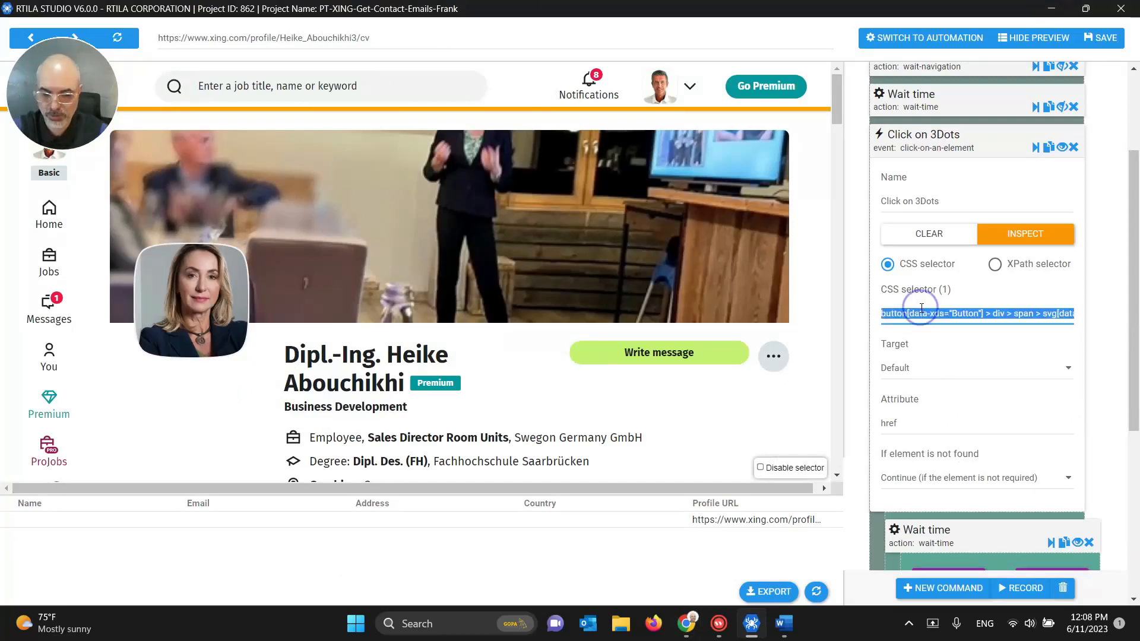
pyautogui.press('BackSpace')
pyautogui.hotkey('ctrl', 'v')
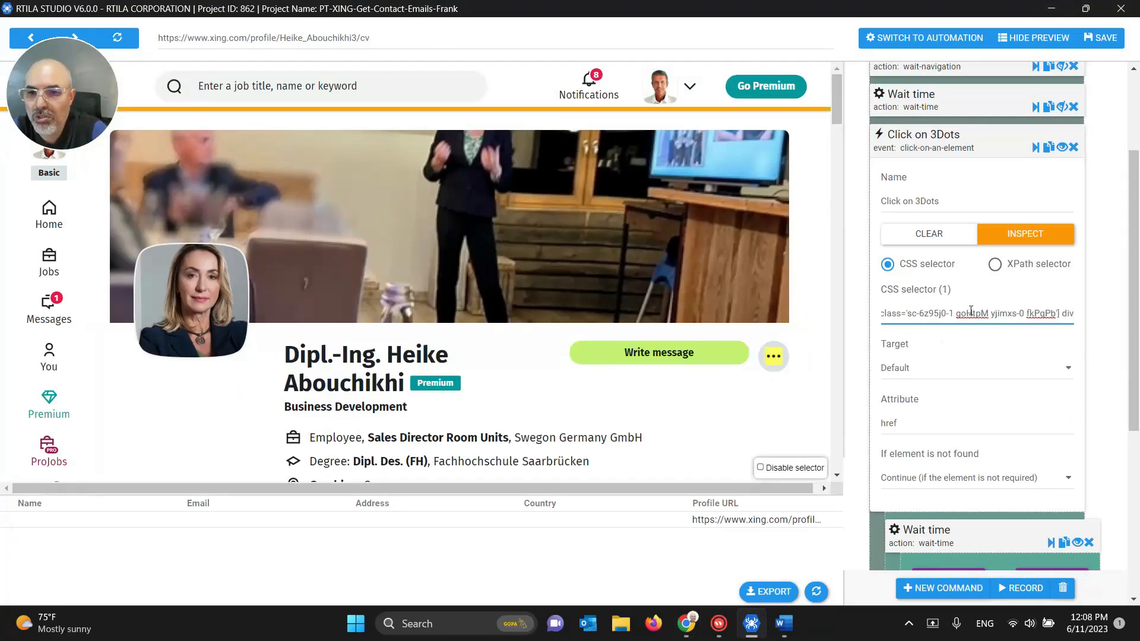
pyautogui.click(1035, 149)
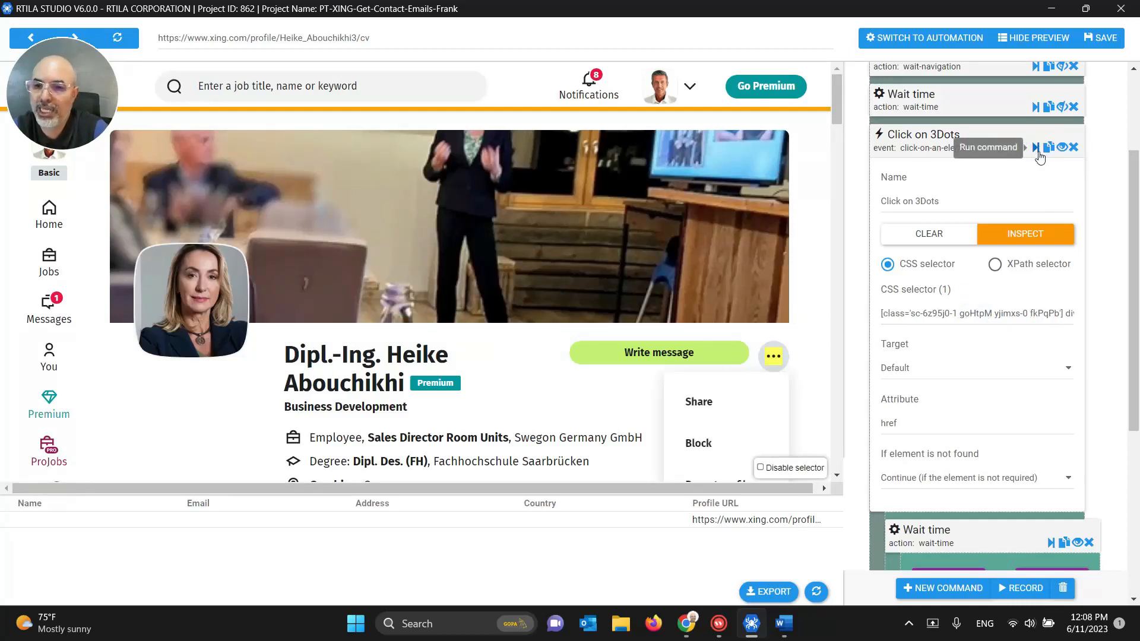
pyautogui.moveTo(970, 314); pyautogui.dragTo(1089, 320)
pyautogui.click(1012, 317)
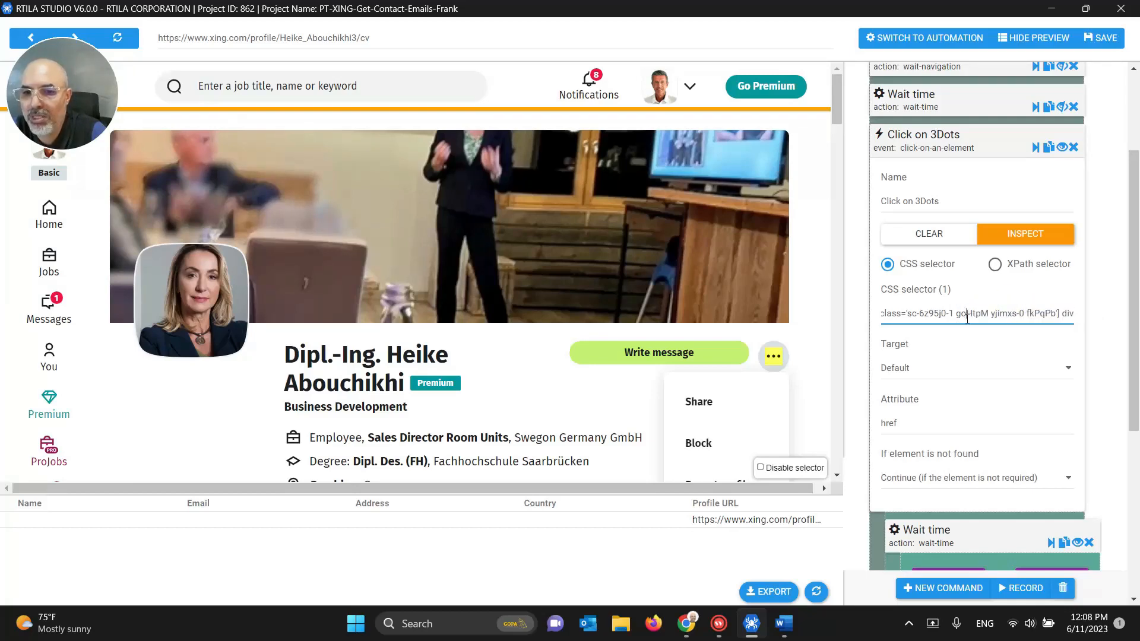
pyautogui.moveTo(967, 316); pyautogui.dragTo(898, 318)
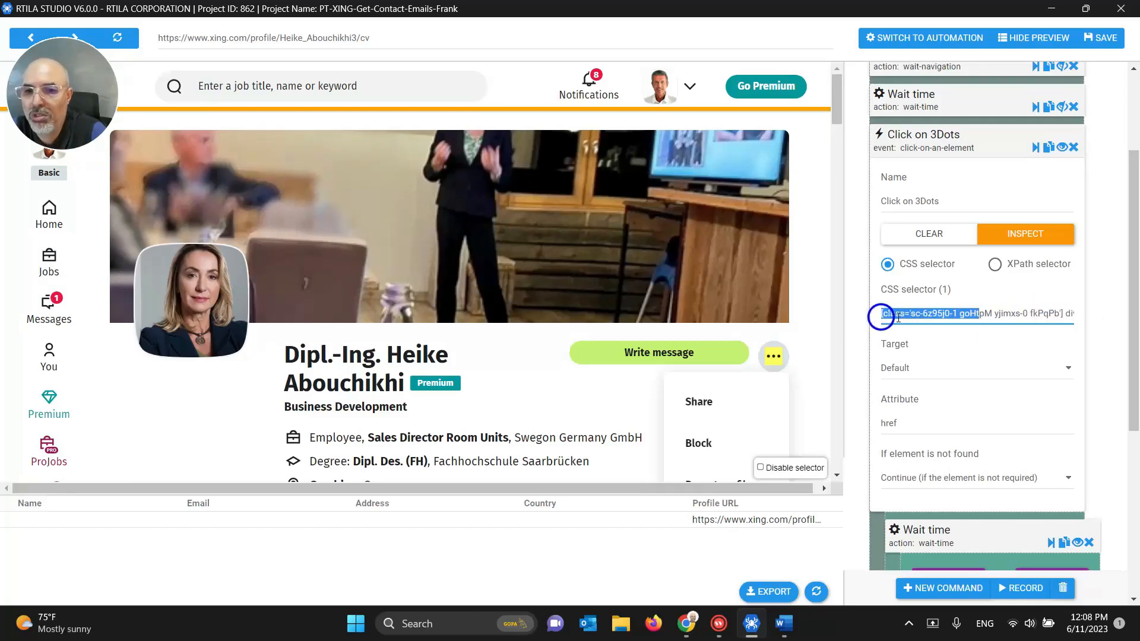
pyautogui.click(897, 317)
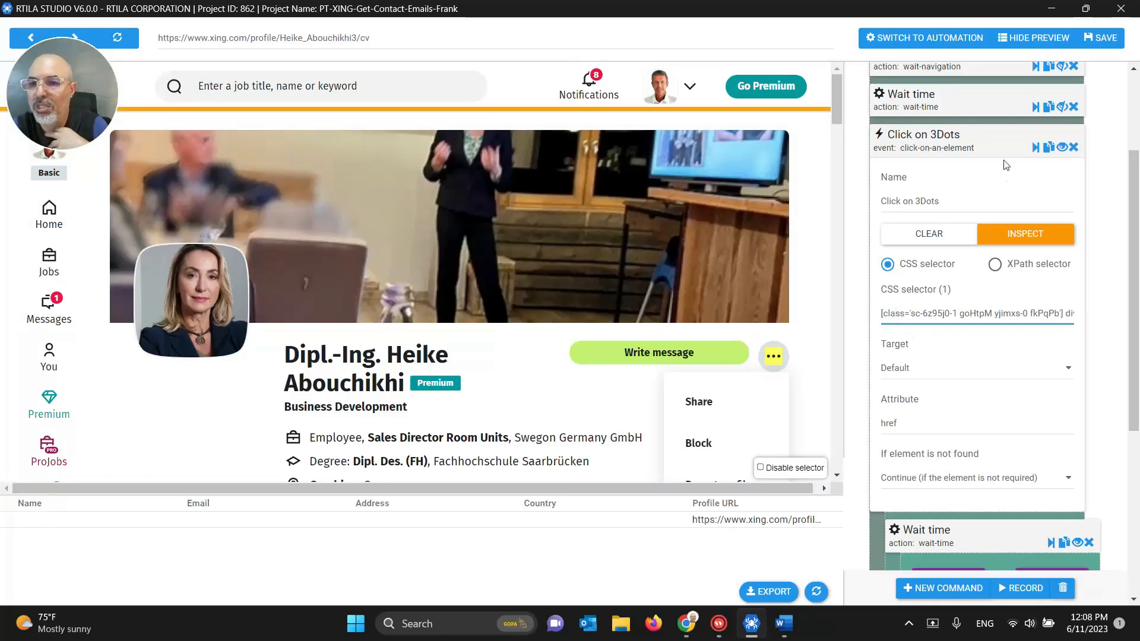
# Step: Run Click on Contact Details, capturing address 85748 Garching and country Bavaria, Germany
pyautogui.click(937, 153)
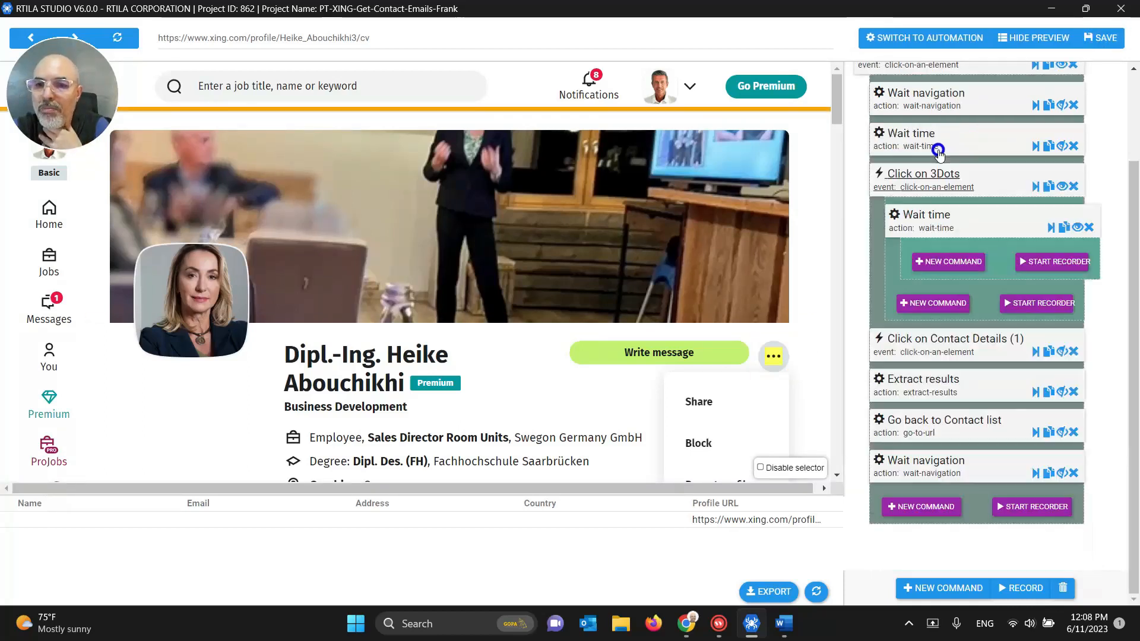
pyautogui.click(923, 217)
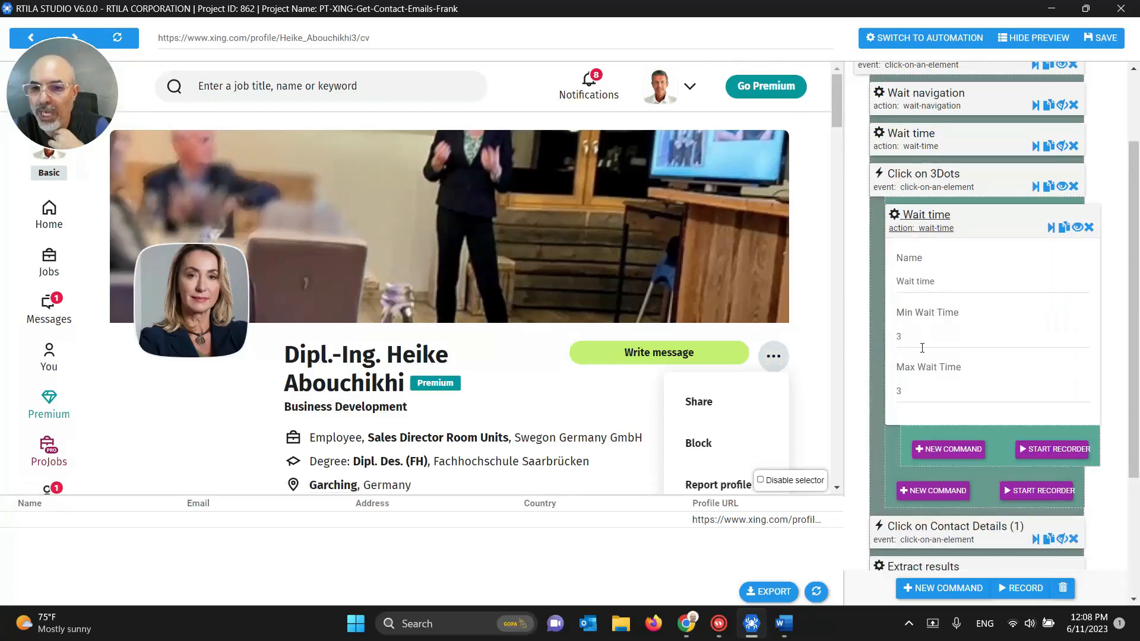
pyautogui.click(910, 220)
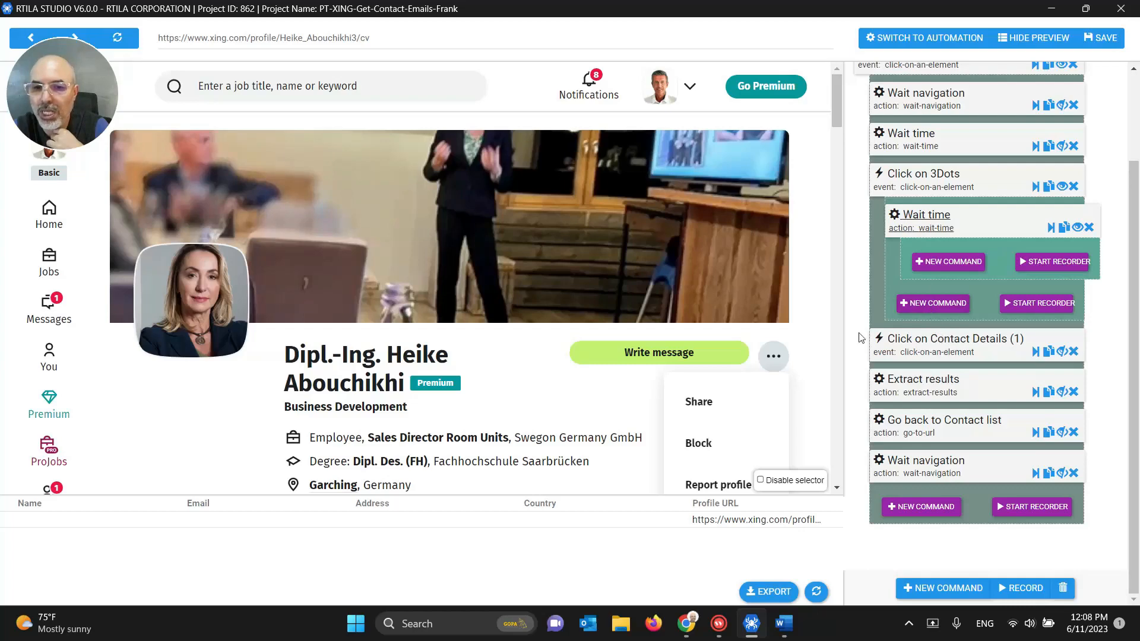
pyautogui.scroll(-1, 818, 289)
pyautogui.scroll(-2, 818, 289)
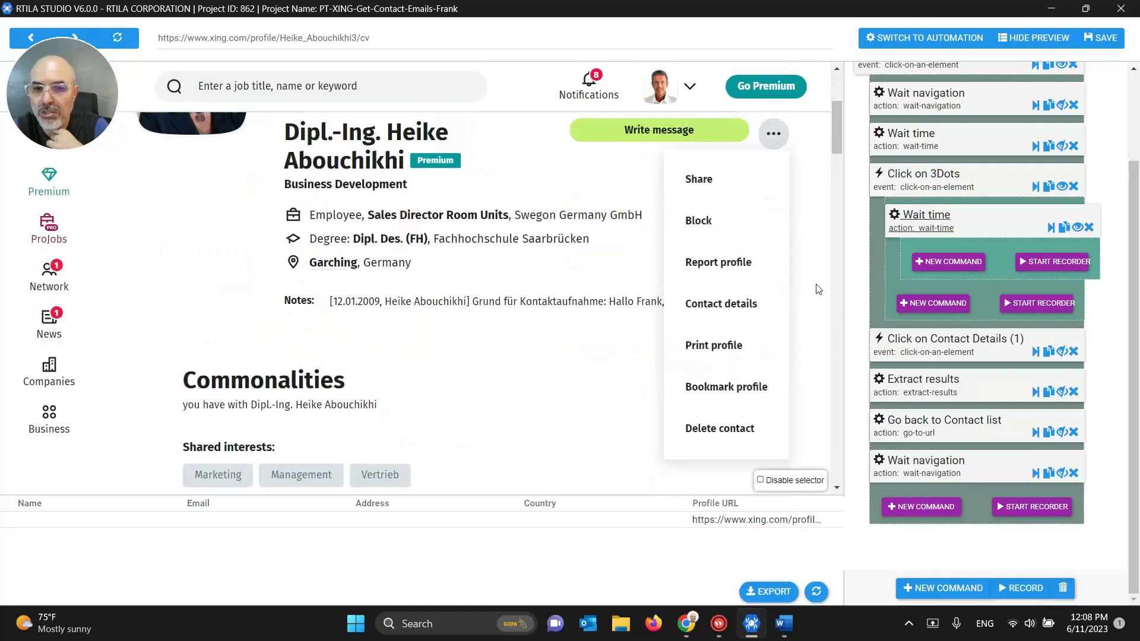
pyautogui.click(951, 347)
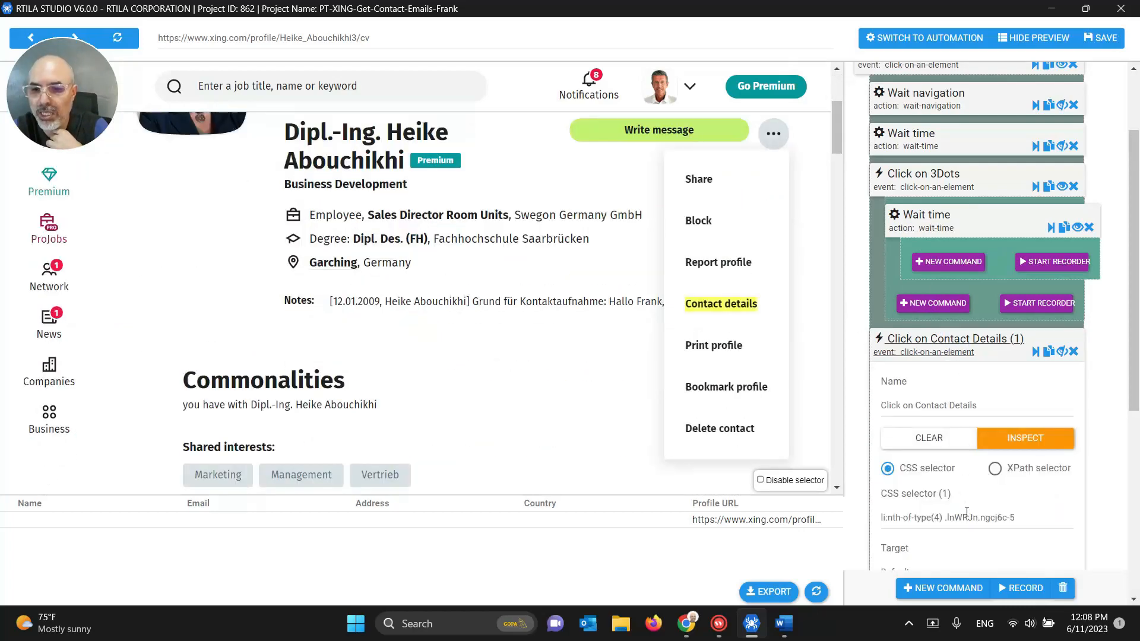
pyautogui.scroll(-1, 966, 499)
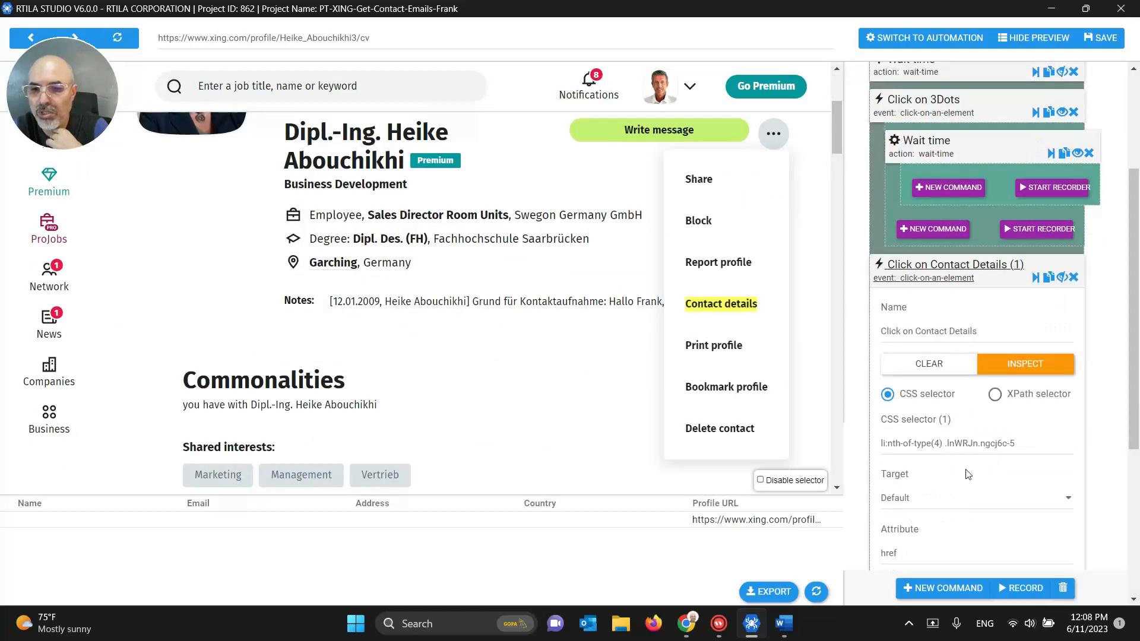
pyautogui.click(1035, 283)
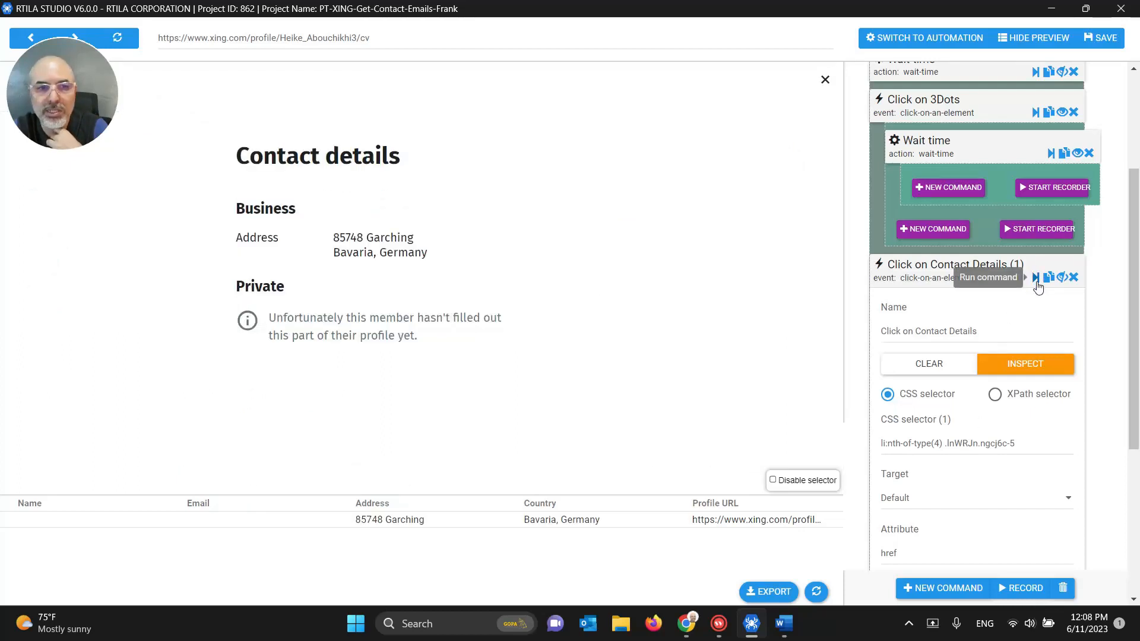
# Step: Check the timeout of the Wait navigation step nested under Click on Contact Details
pyautogui.click(945, 273)
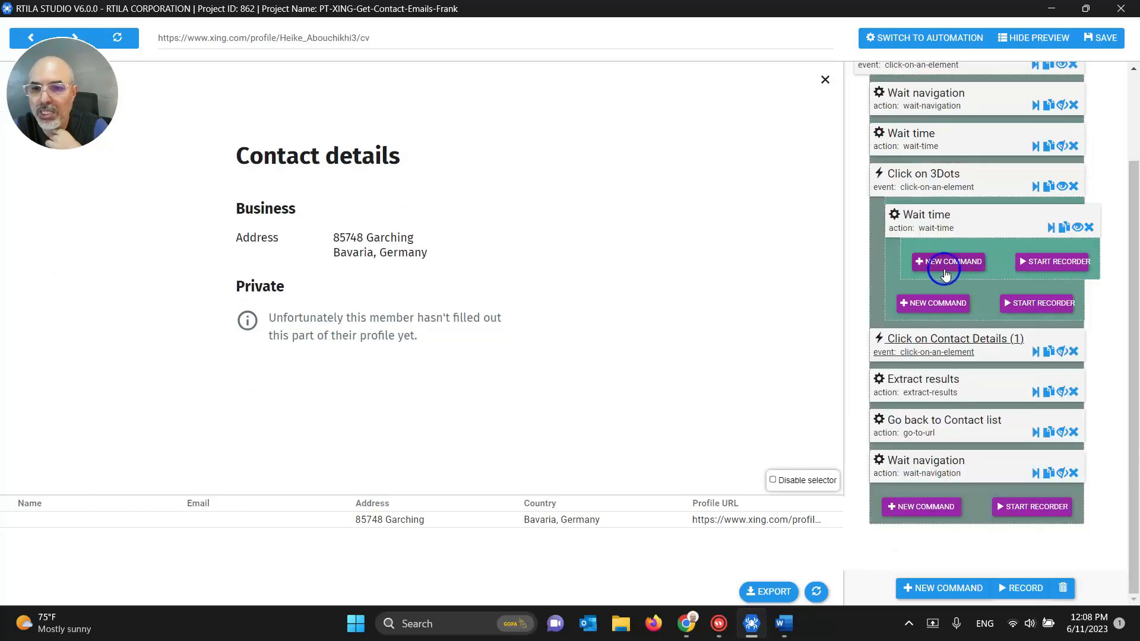
pyautogui.click(1061, 351)
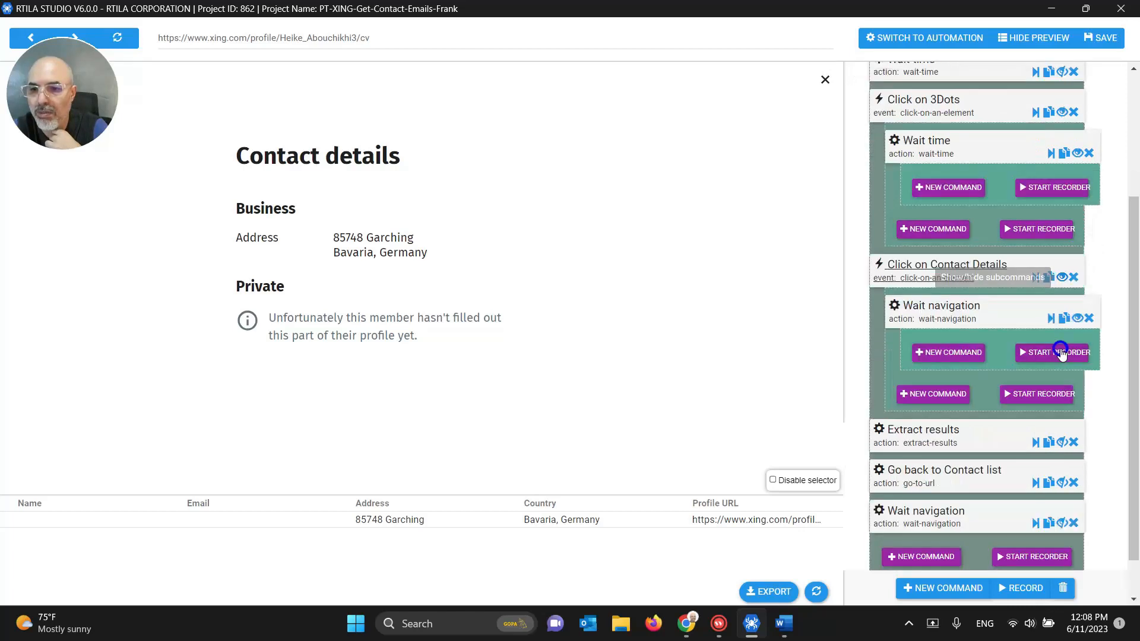
pyautogui.click(943, 313)
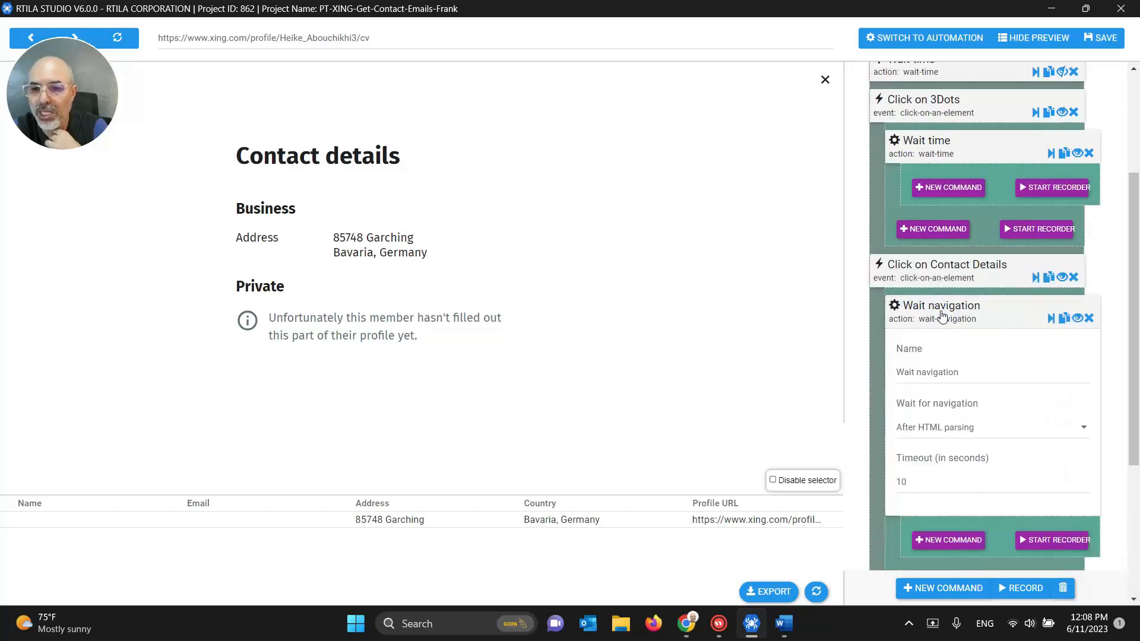
pyautogui.click(928, 484)
pyautogui.click(937, 311)
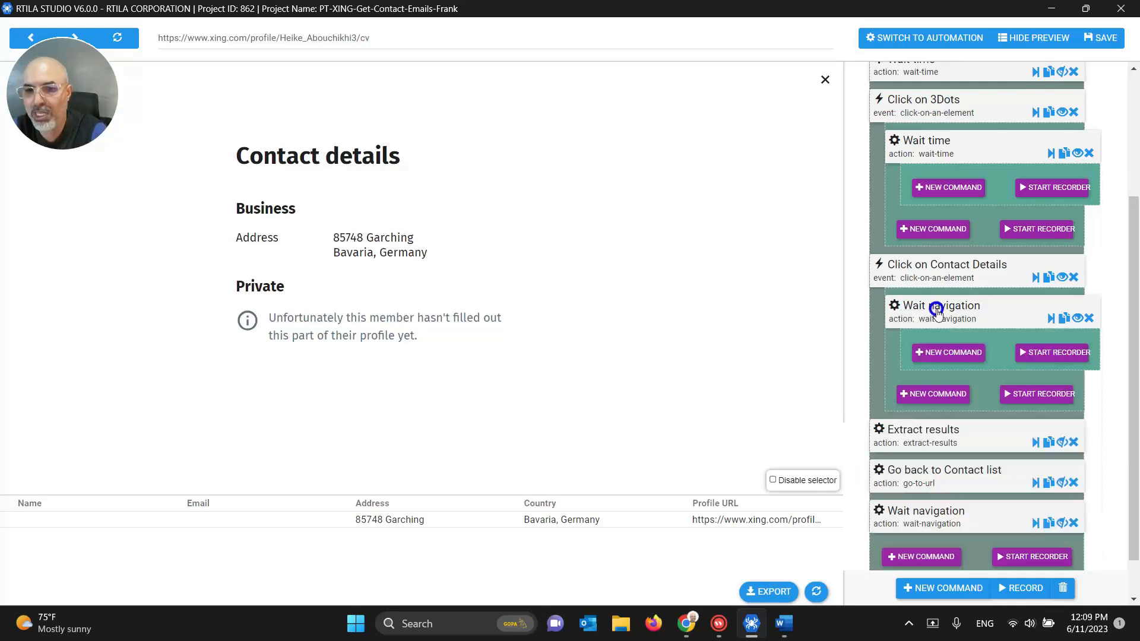
# Step: Add a Wait time step of 5 after Wait navigation and hide the subcommands
pyautogui.click(933, 394)
pyautogui.click(907, 92)
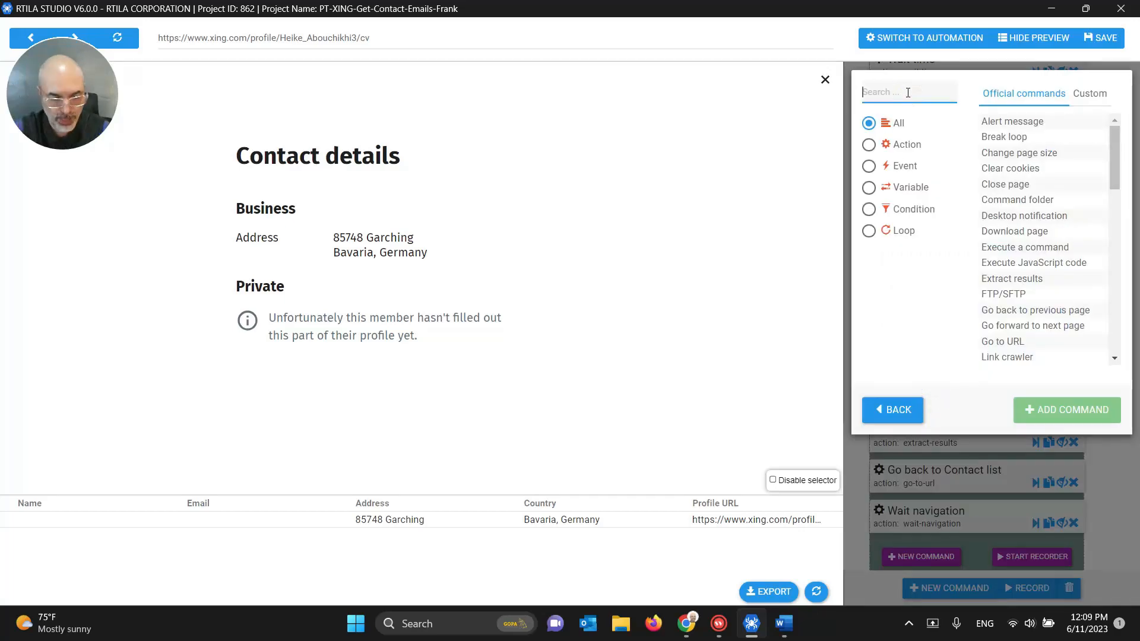
pyautogui.write('wait')
pyautogui.click(1002, 138)
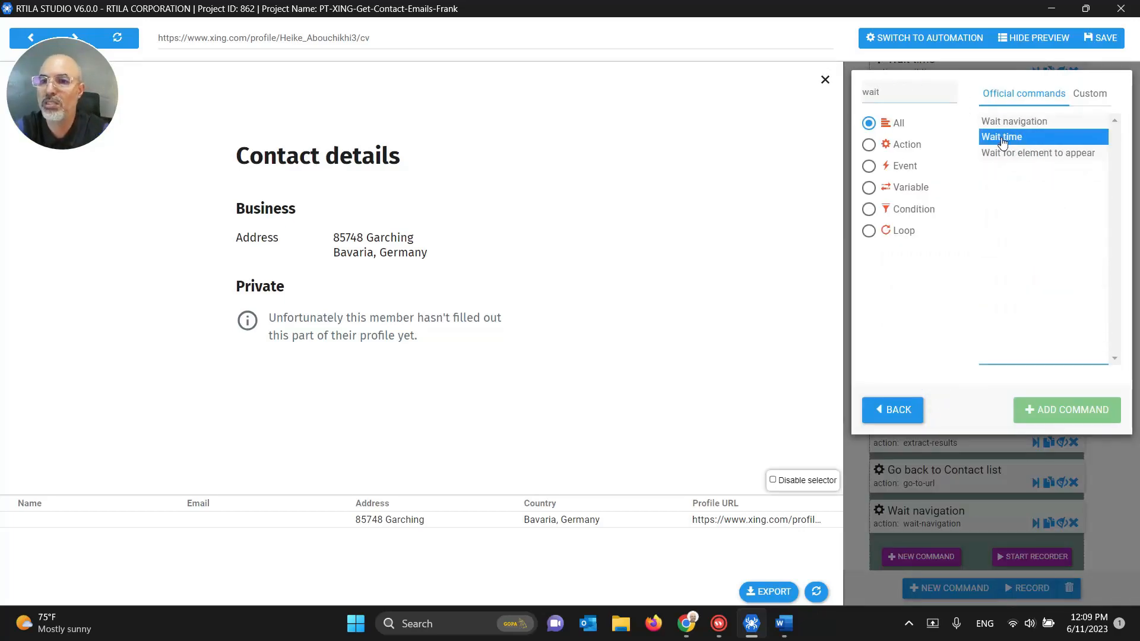
pyautogui.click(1067, 410)
pyautogui.click(929, 344)
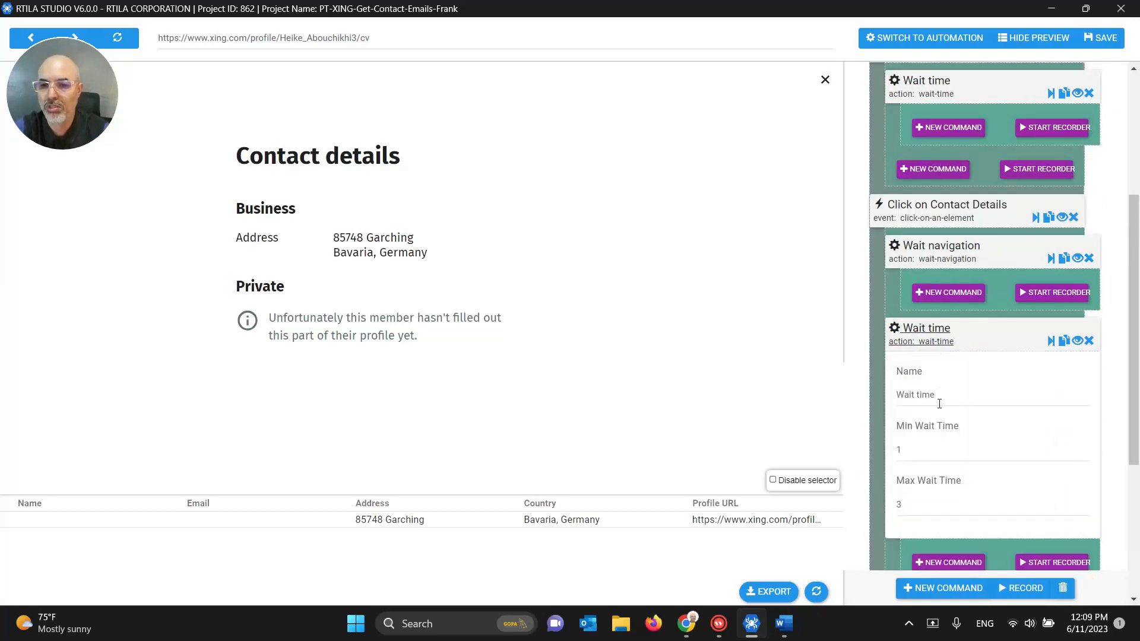
pyautogui.doubleClick(919, 451)
pyautogui.write('5')
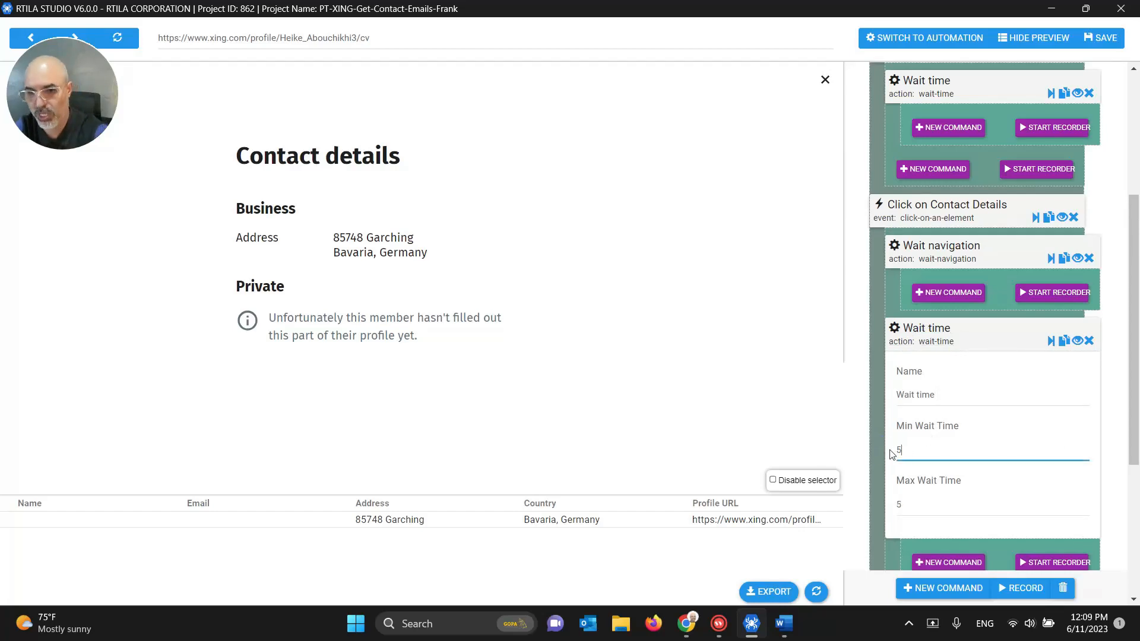
pyautogui.click(924, 344)
pyautogui.click(1077, 258)
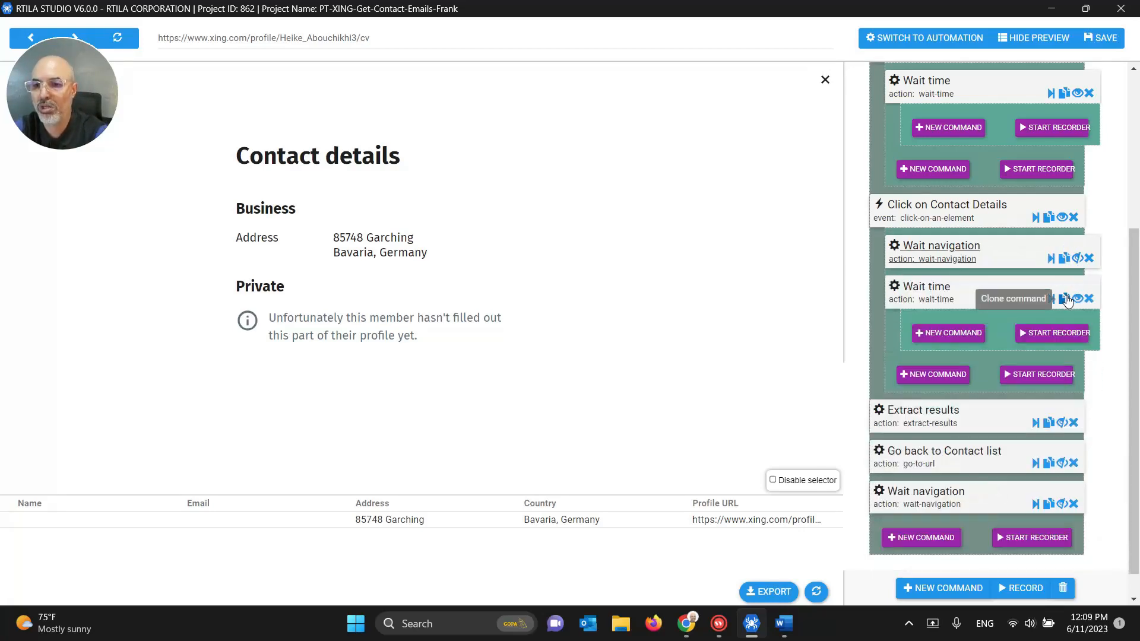
pyautogui.click(1077, 298)
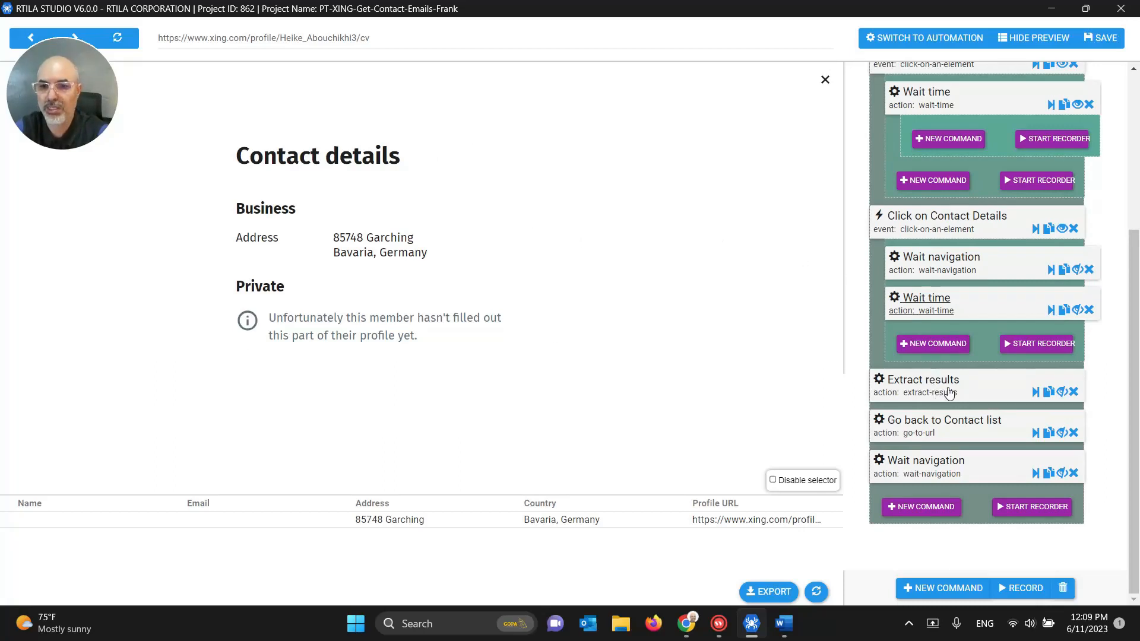
# Step: Review and test-run the Go back to Contact list step
pyautogui.click(1061, 432)
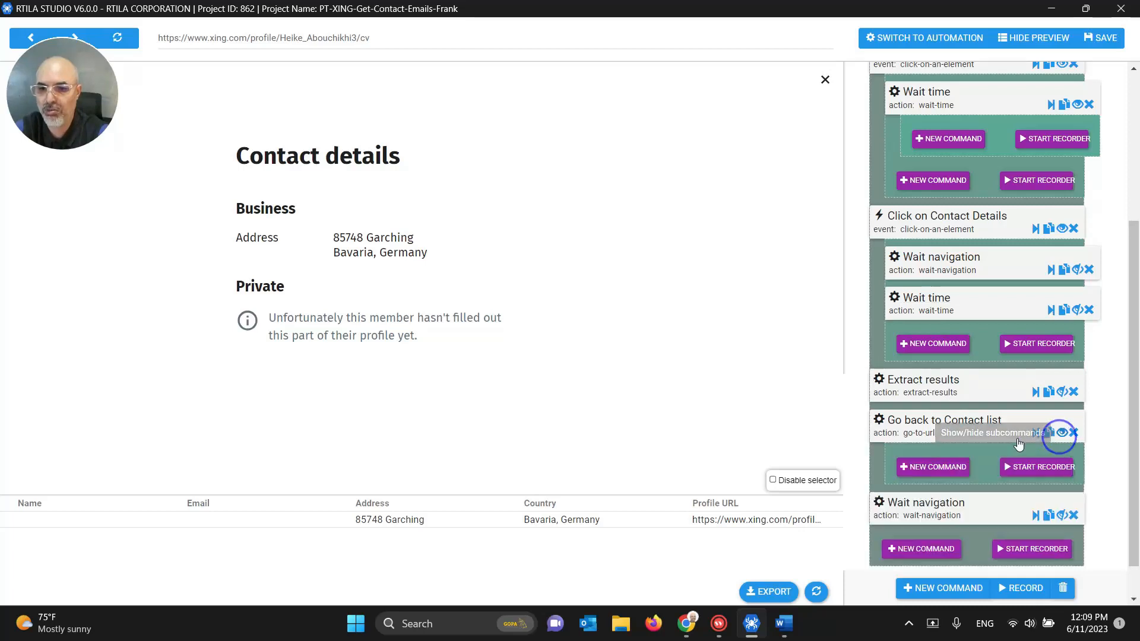
pyautogui.scroll(-1, 972, 427)
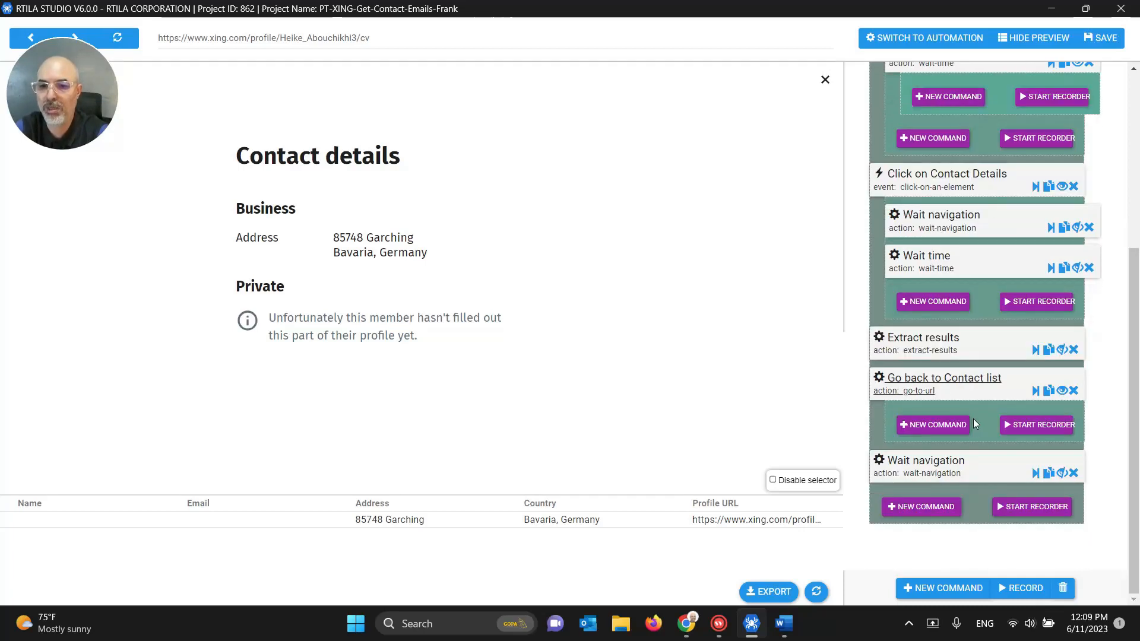
pyautogui.click(956, 379)
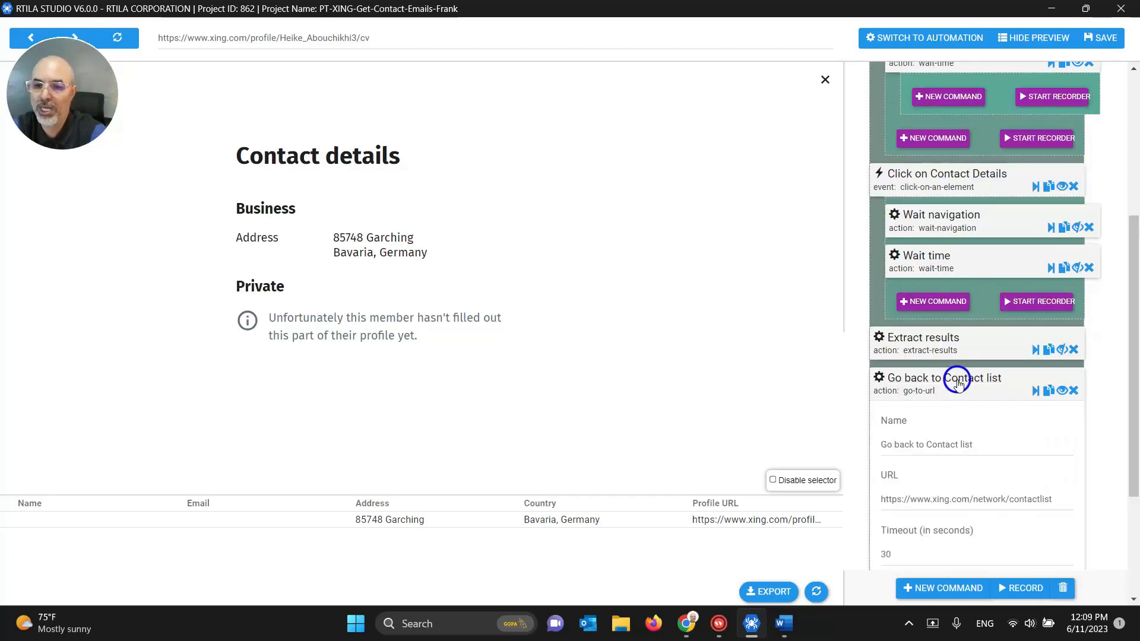
pyautogui.click(923, 383)
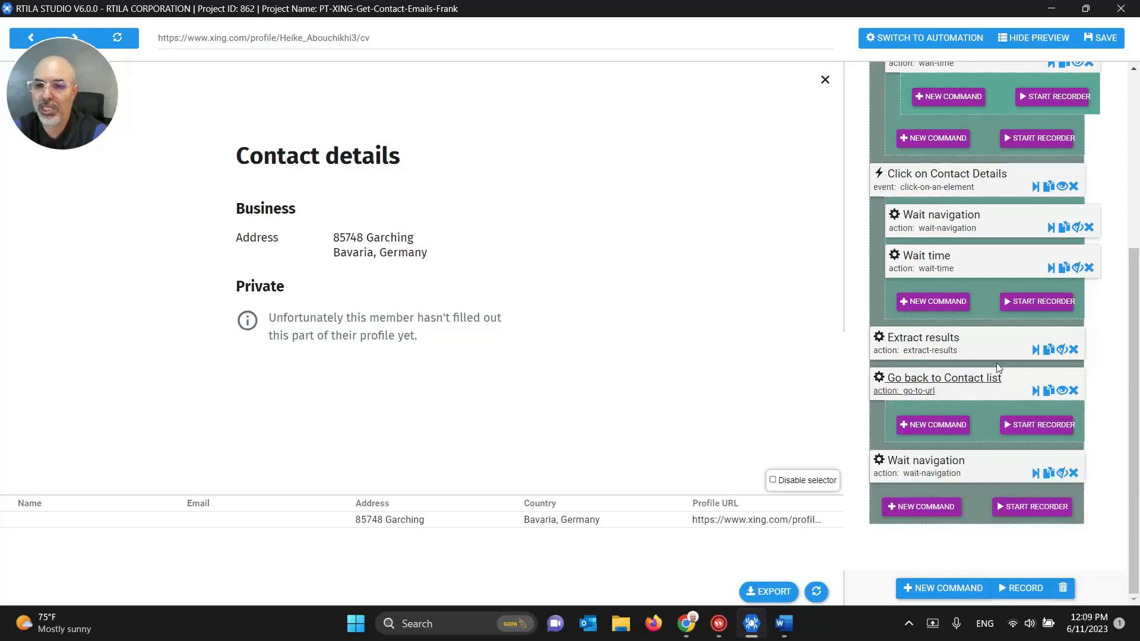
pyautogui.click(1034, 393)
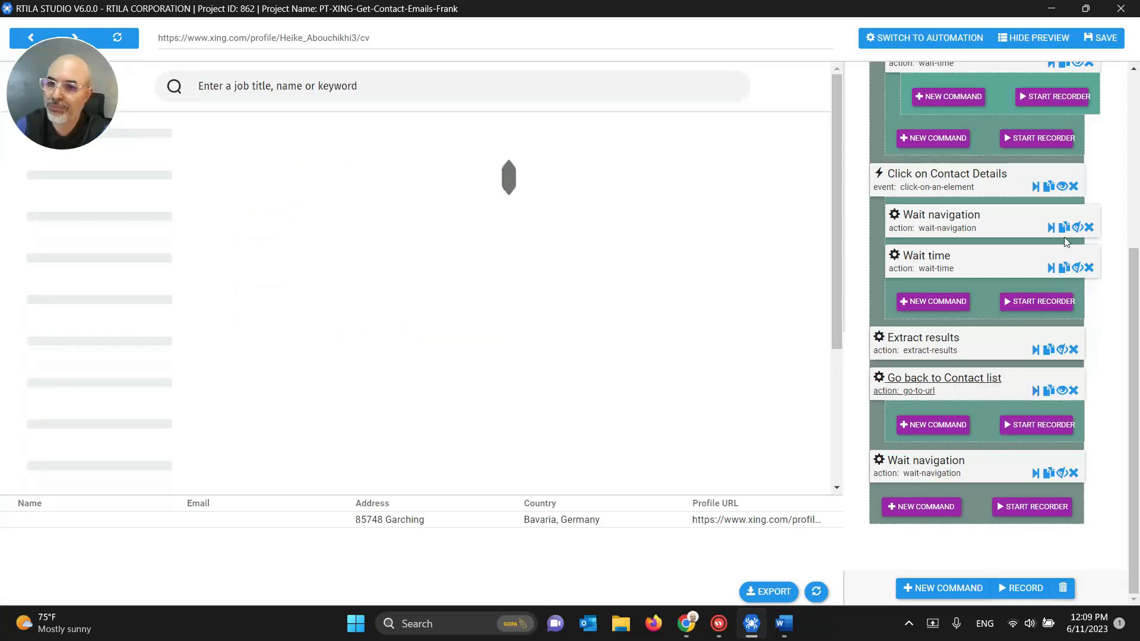
# Step: Hide the Click on Contact Details and Click on 3Dots subcommands, save, and close the editor
pyautogui.click(1062, 186)
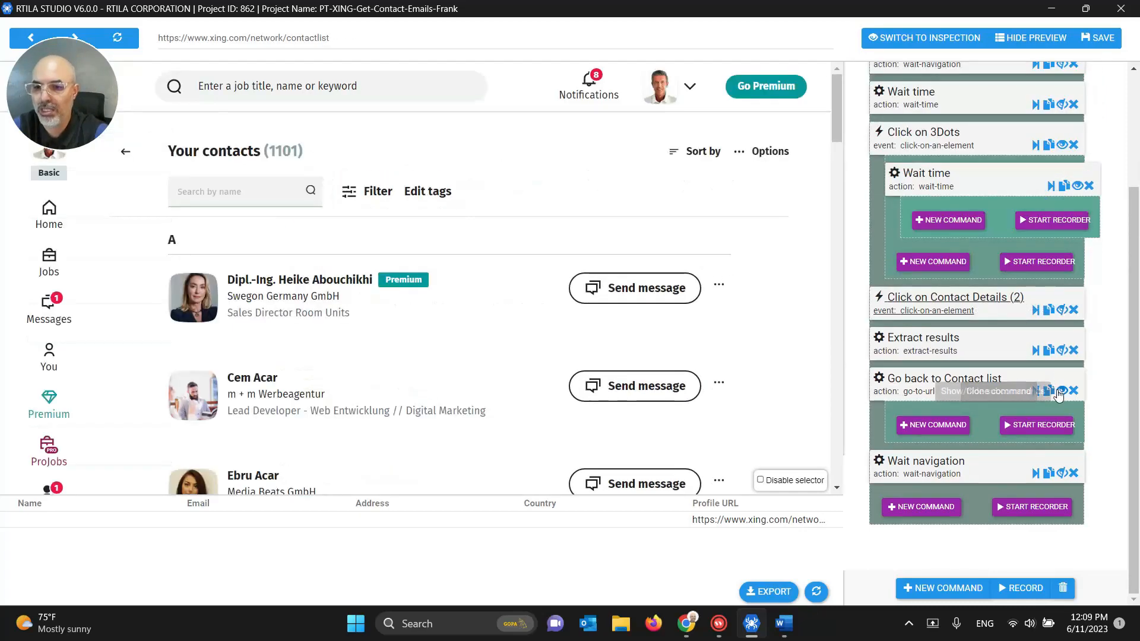
pyautogui.scroll(2, 1063, 356)
pyautogui.click(1062, 261)
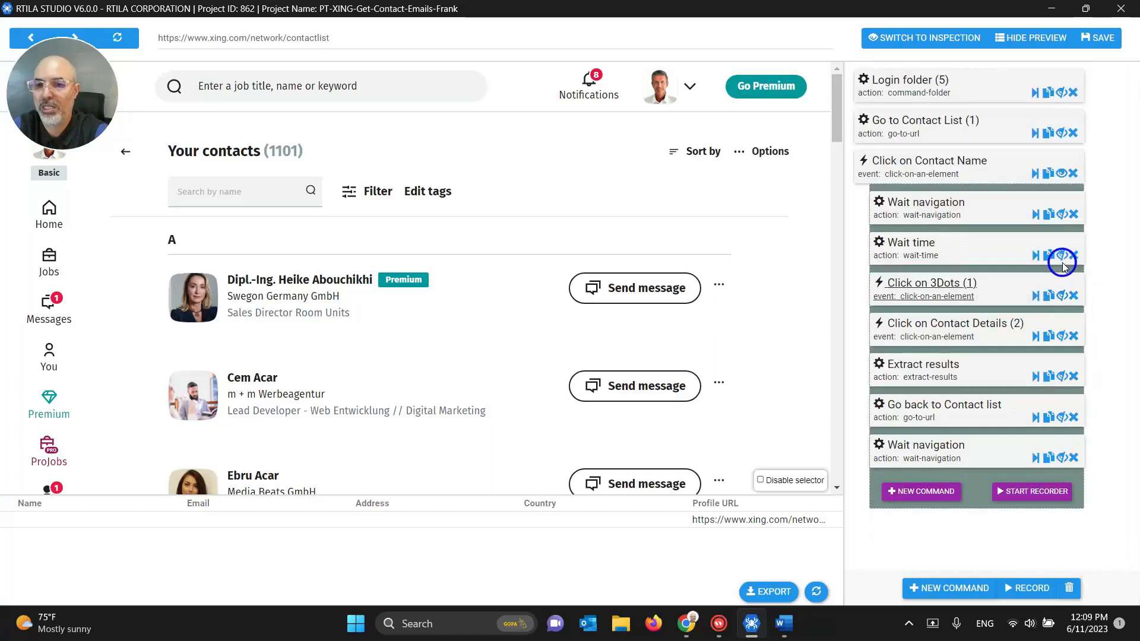
pyautogui.click(1098, 41)
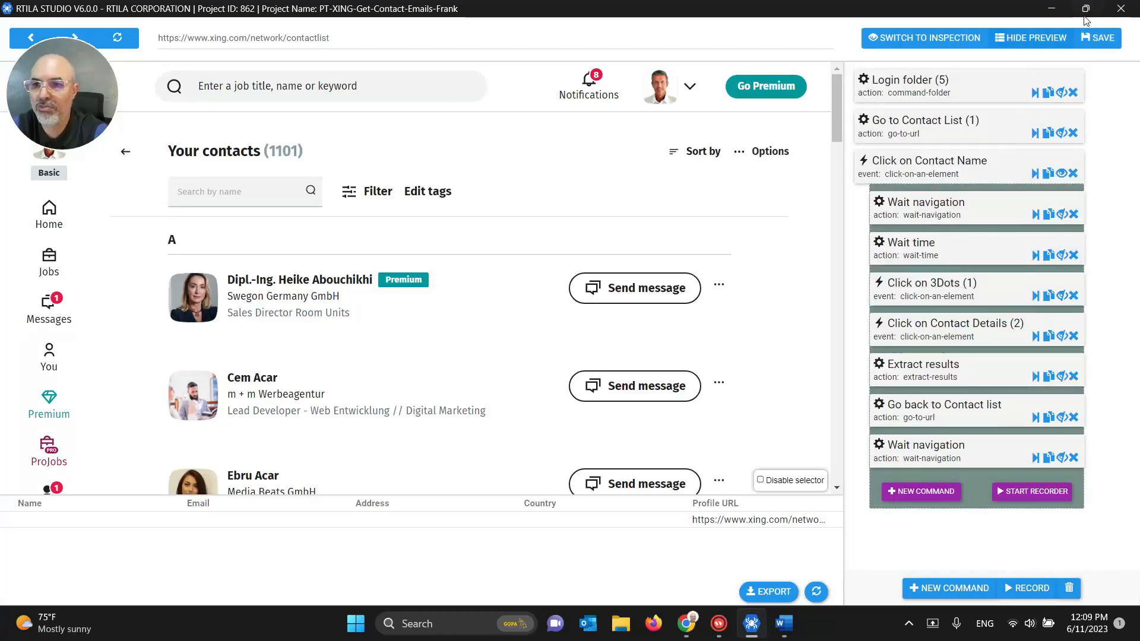
pyautogui.click(1120, 8)
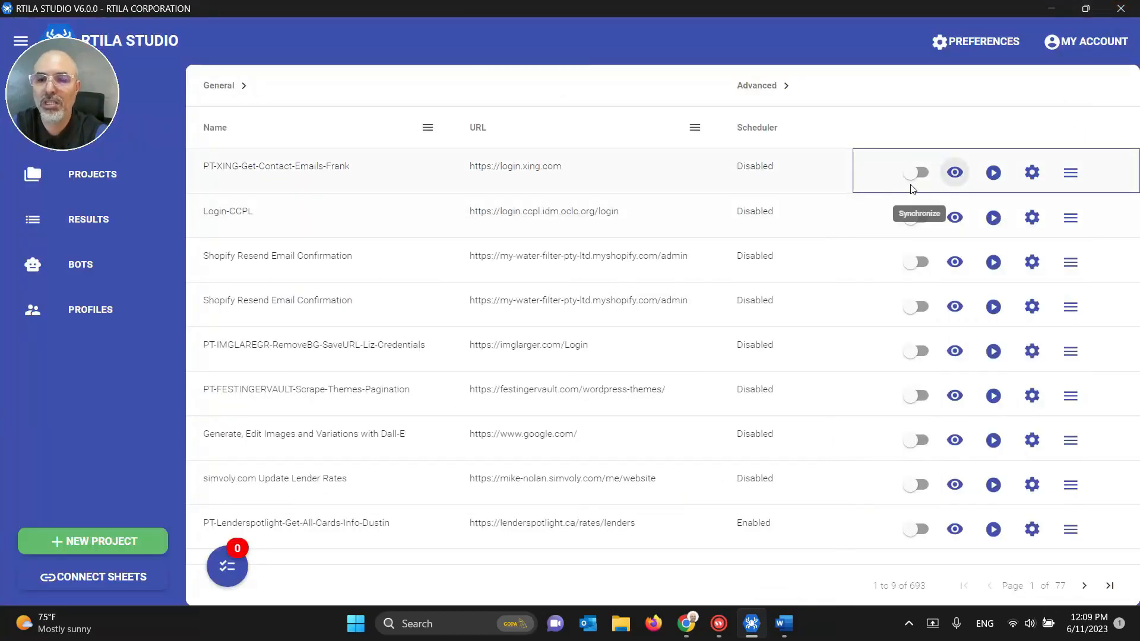
# Step: Run the XING project locally and follow its progress between Chrome and the project queue
pyautogui.click(993, 173)
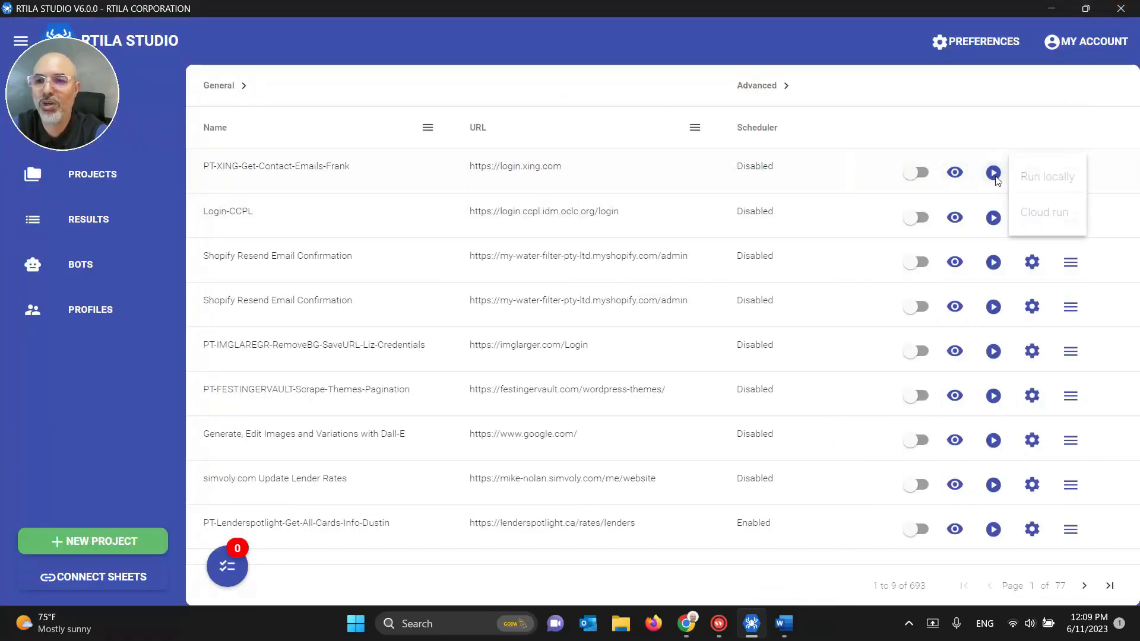
pyautogui.click(1036, 187)
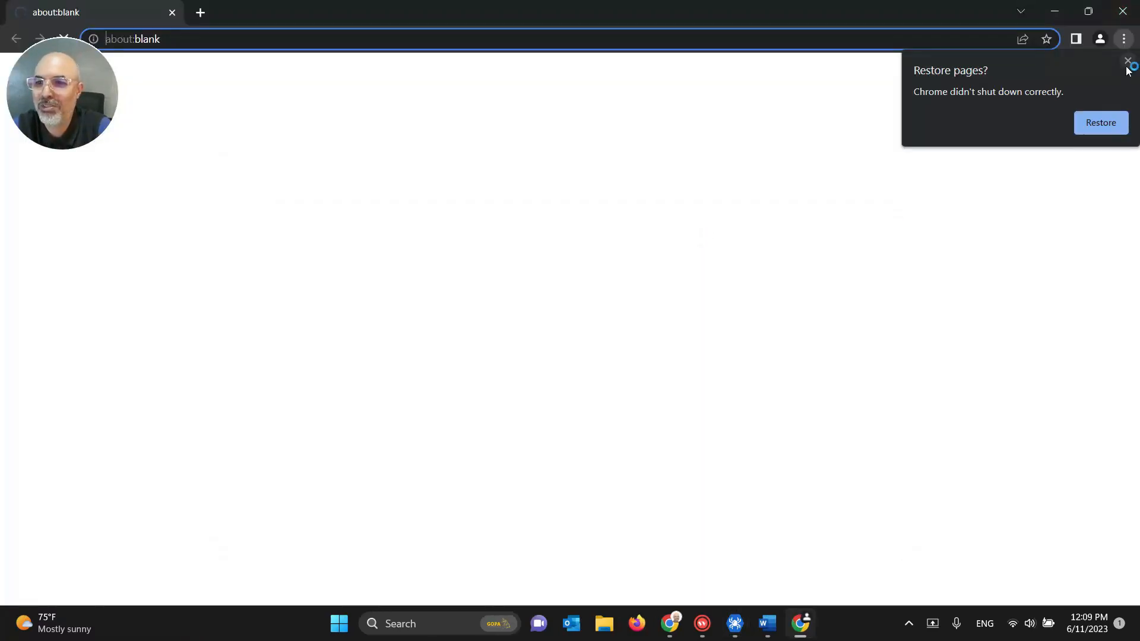
pyautogui.click(1126, 64)
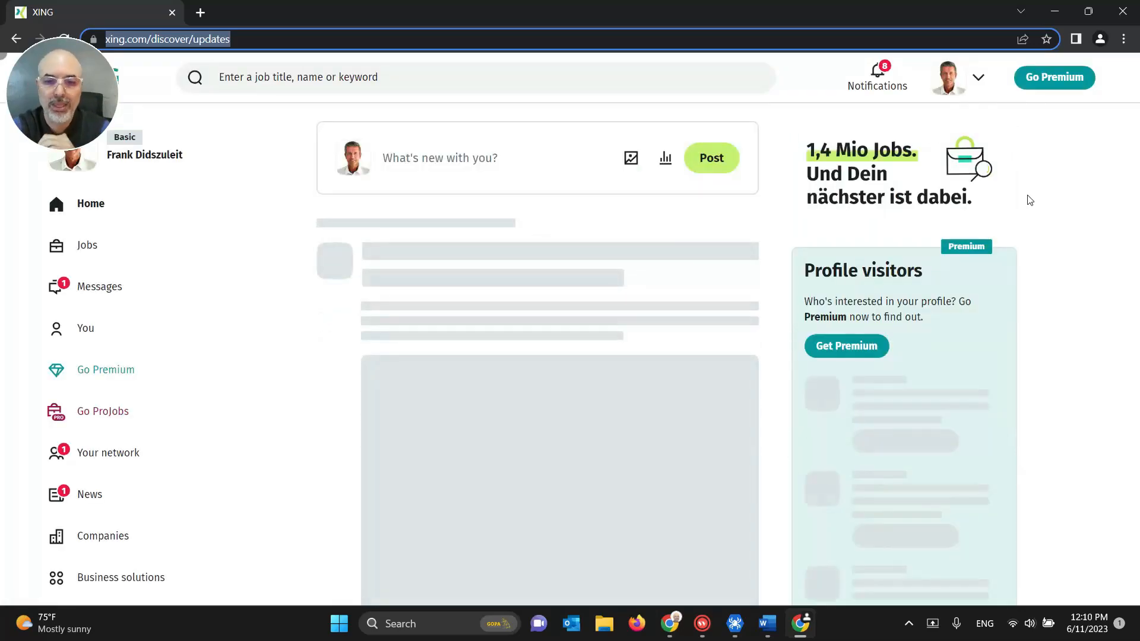
pyautogui.click(735, 623)
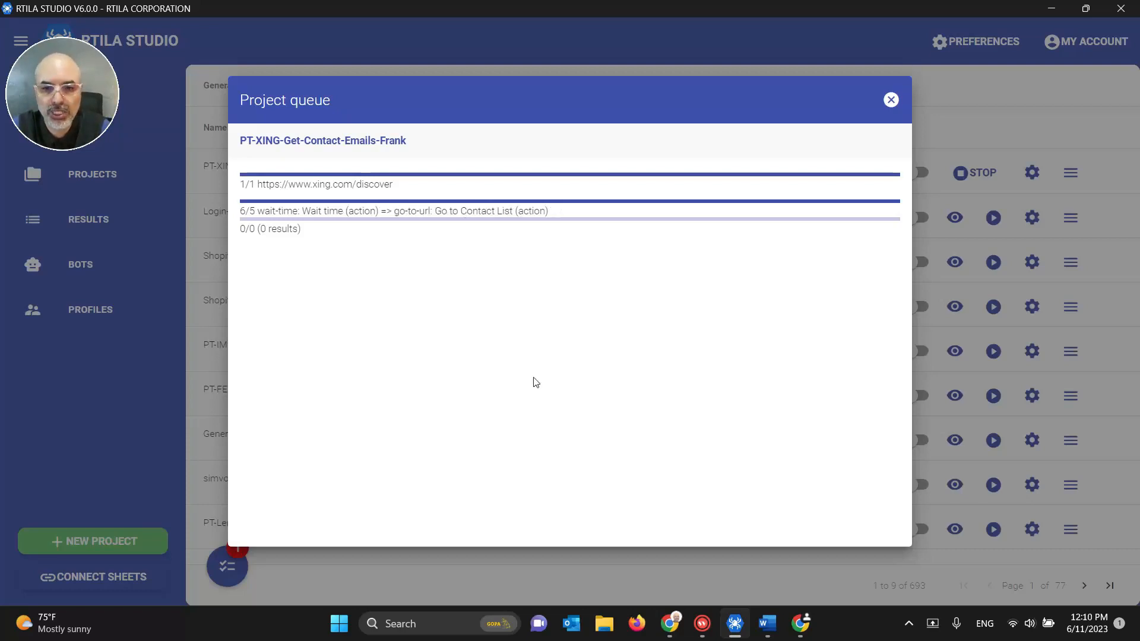
pyautogui.moveTo(672, 623)
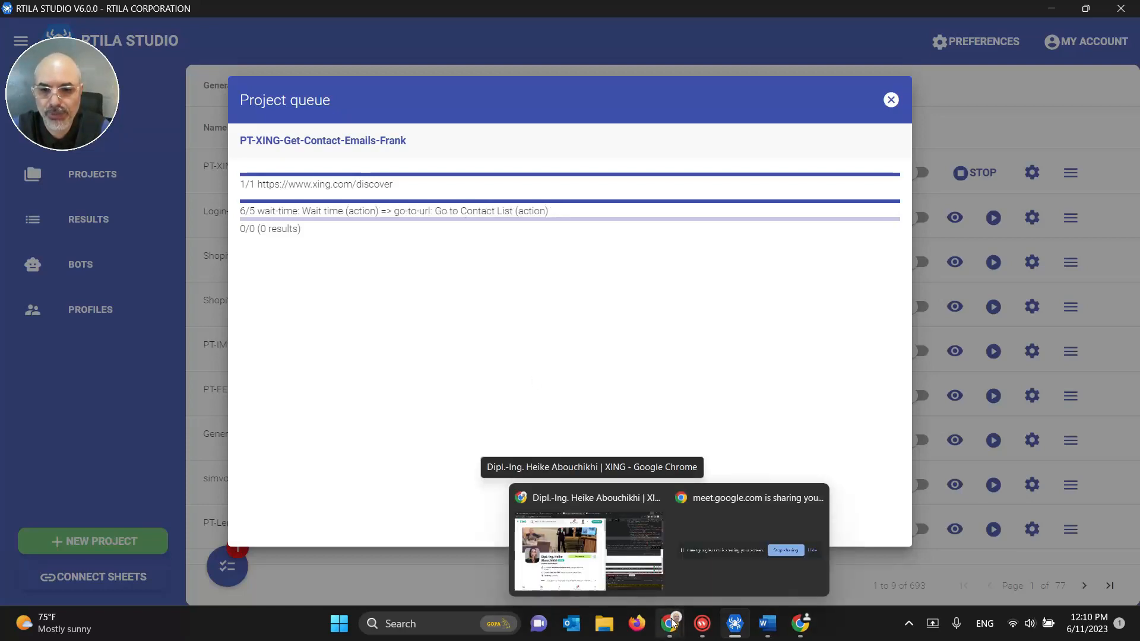
pyautogui.click(798, 626)
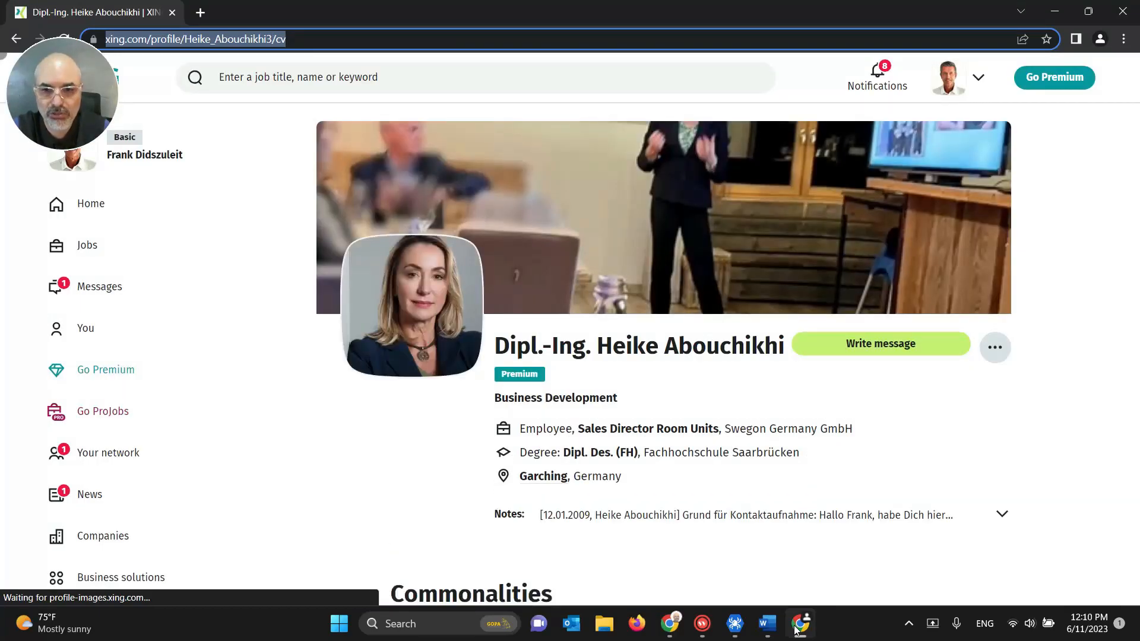
pyautogui.click(735, 624)
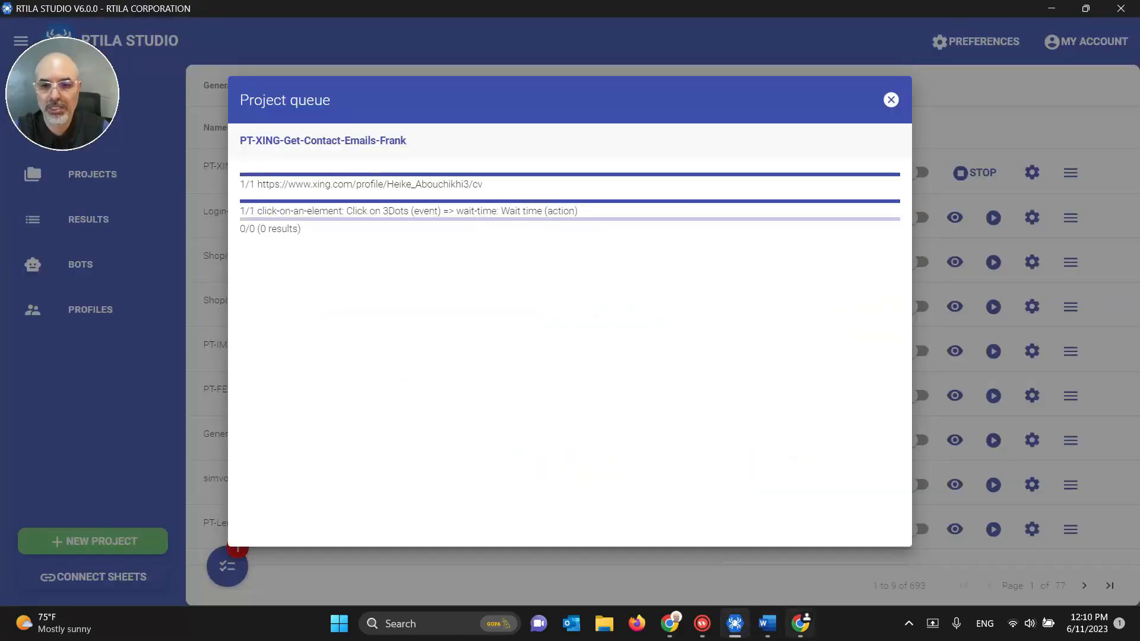
pyautogui.click(801, 632)
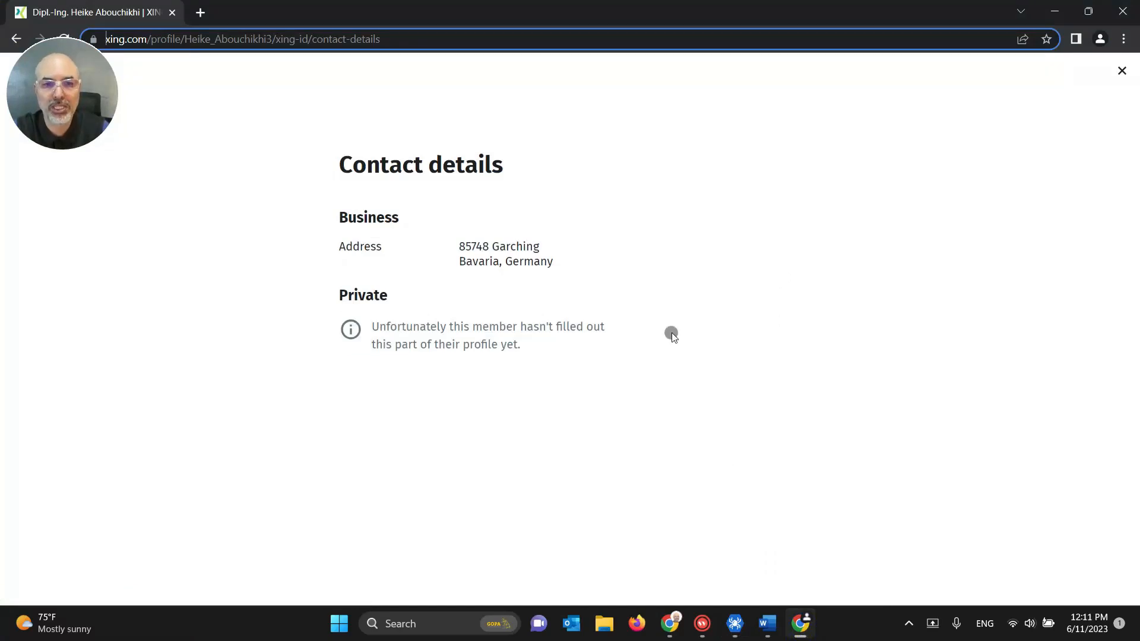
pyautogui.click(735, 623)
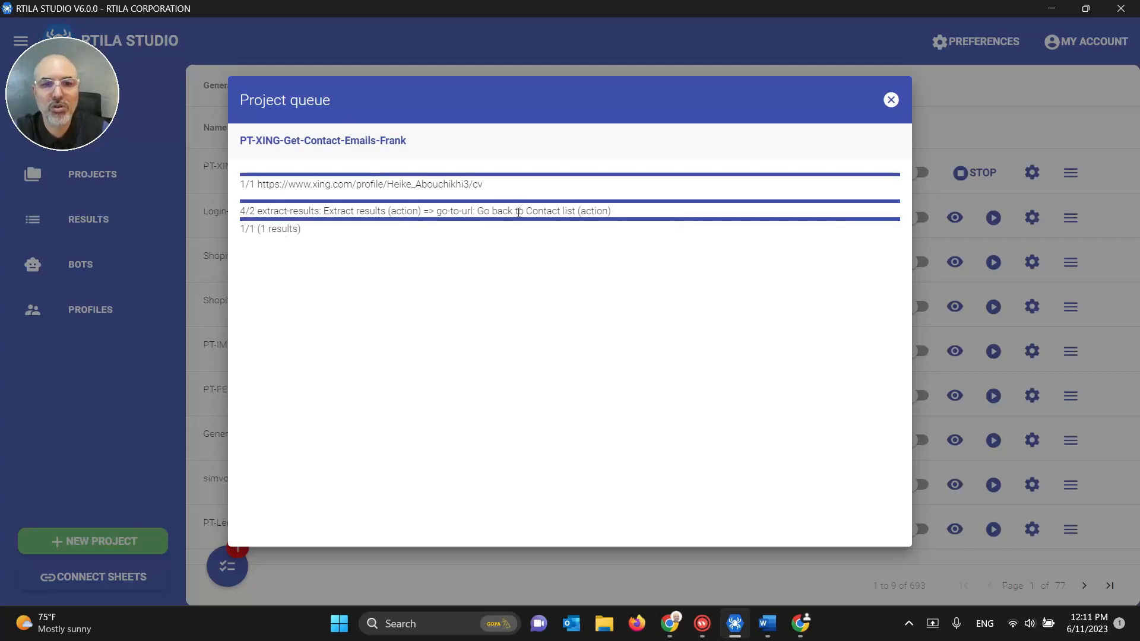
pyautogui.click(800, 626)
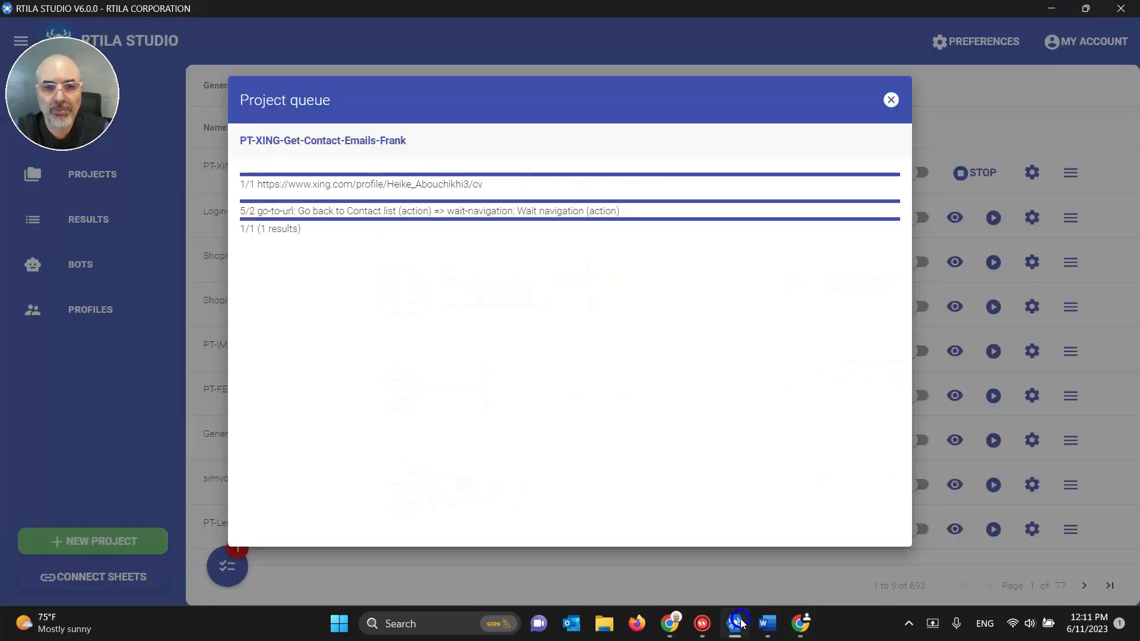
pyautogui.click(739, 622)
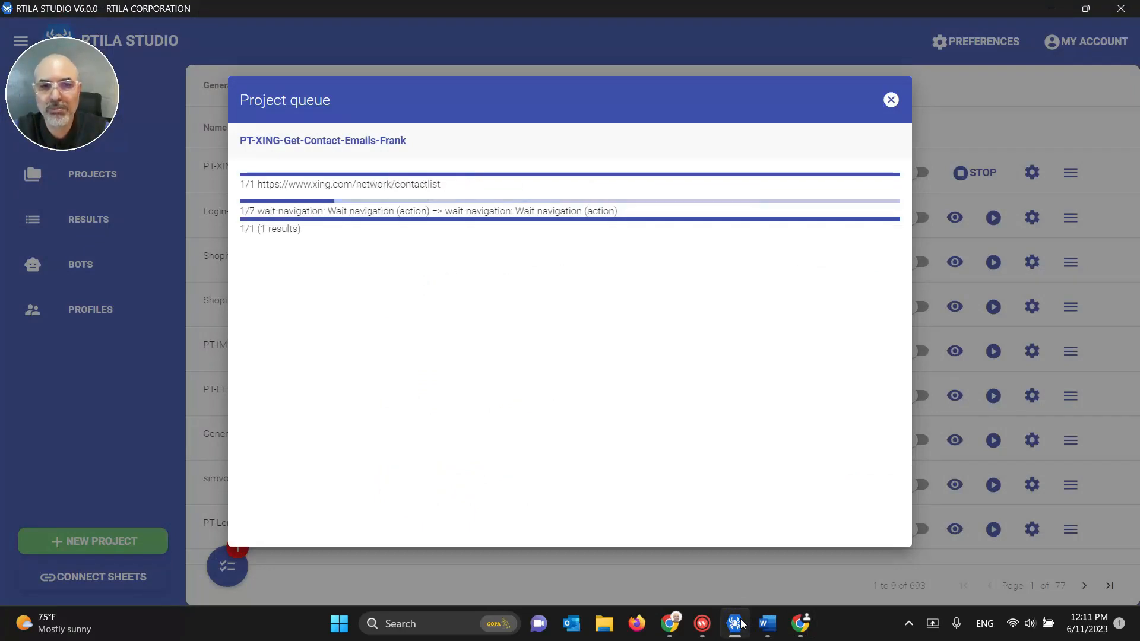
pyautogui.click(739, 622)
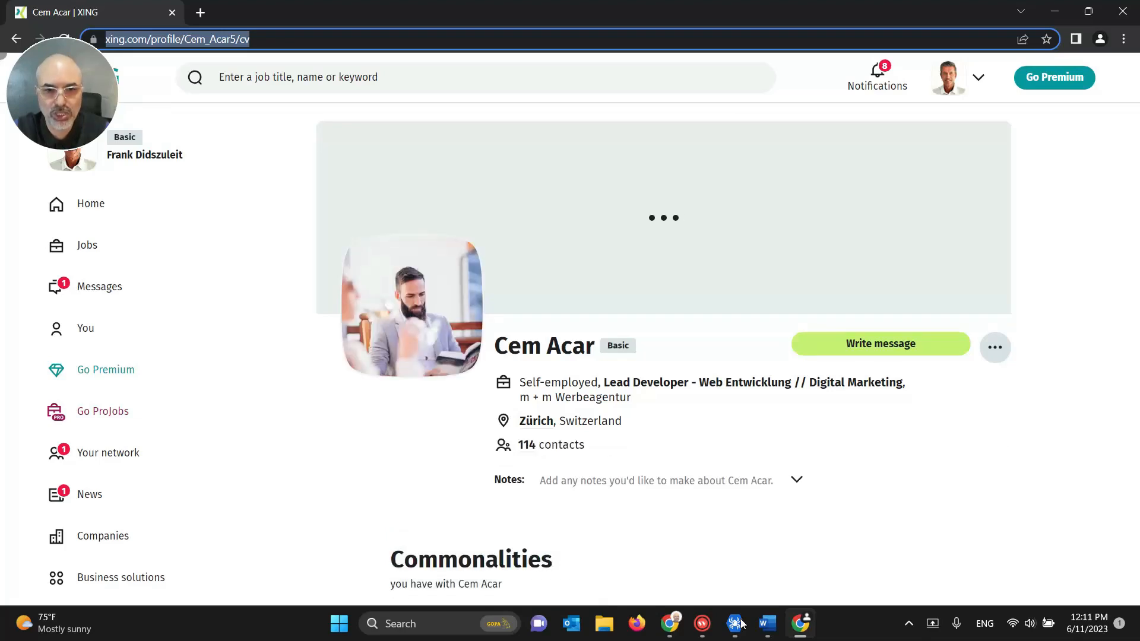
pyautogui.click(740, 622)
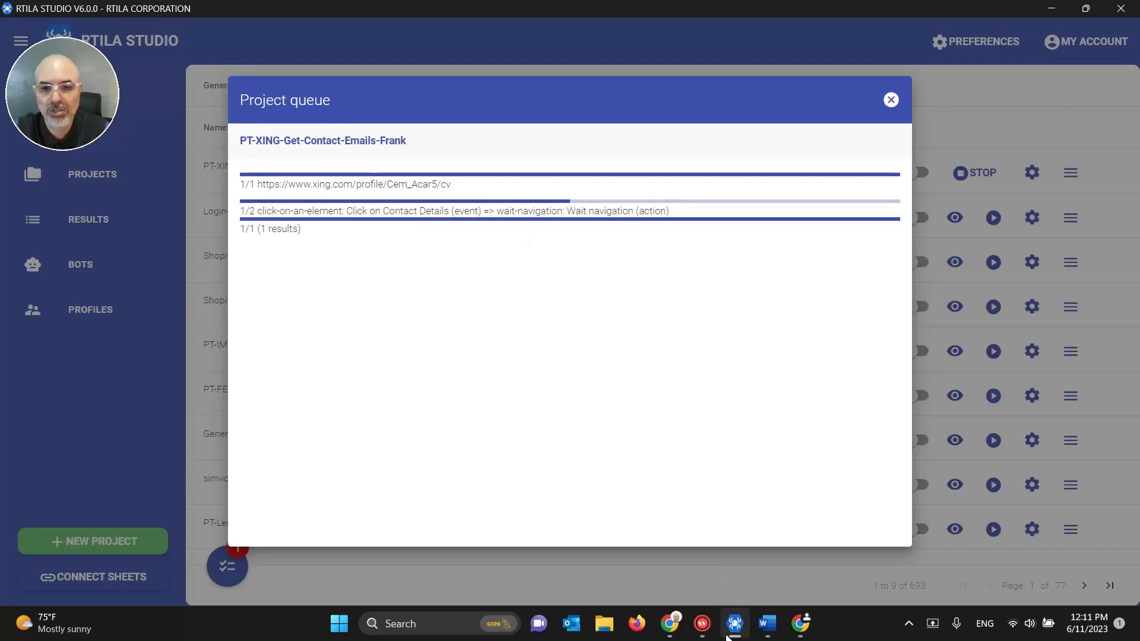
pyautogui.click(732, 629)
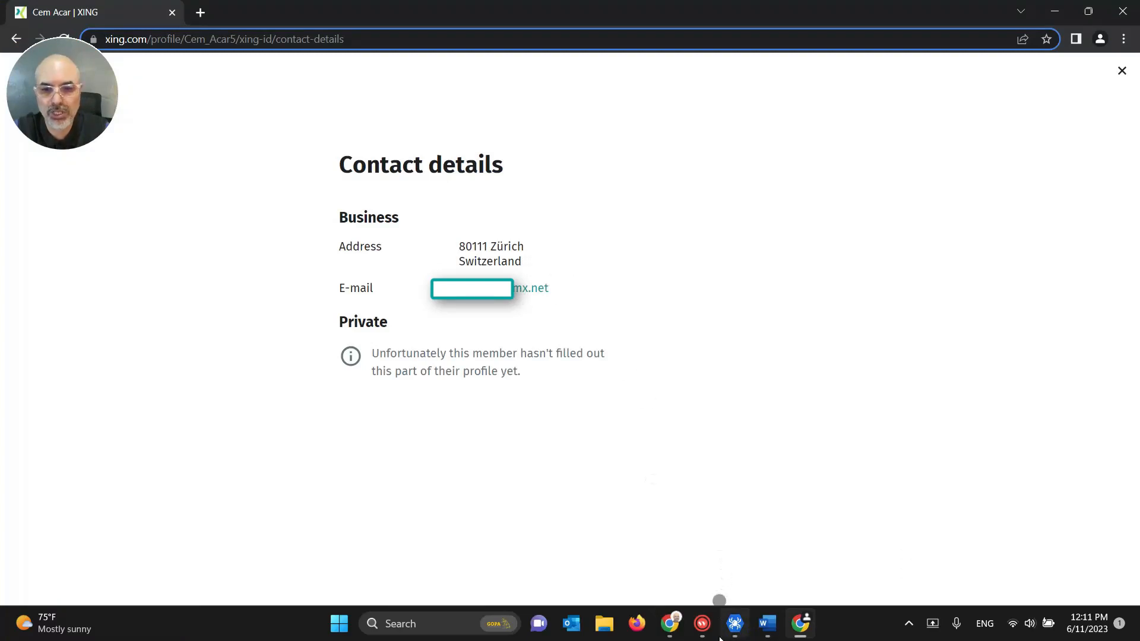
pyautogui.click(734, 623)
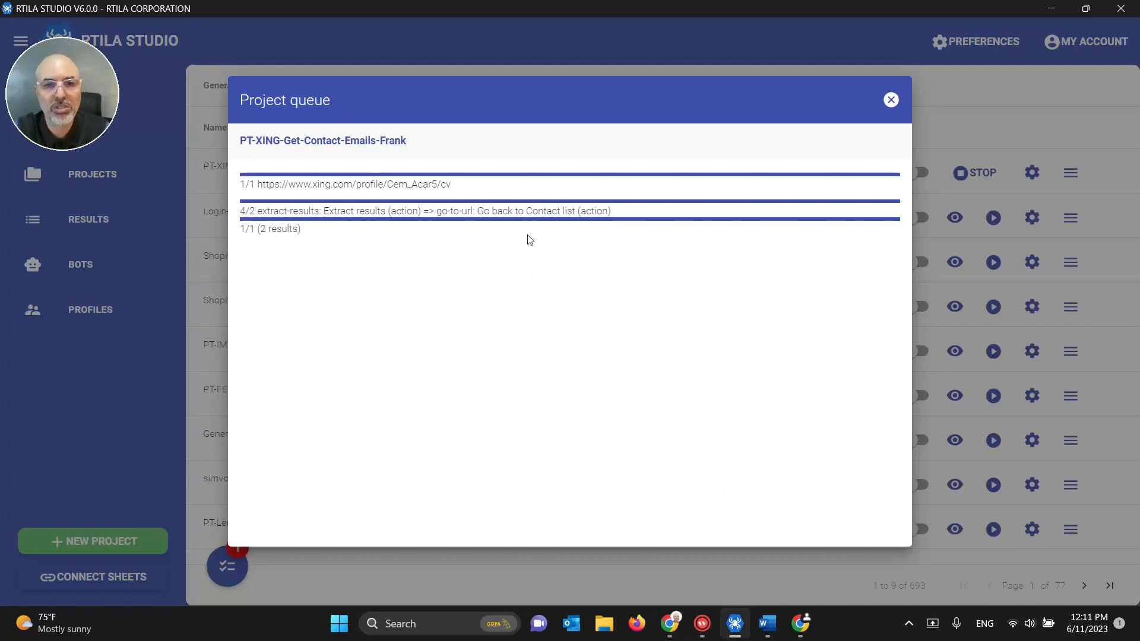
# Step: In Chrome, open a contact's profile and contact details to compare, then return to the list
pyautogui.click(800, 623)
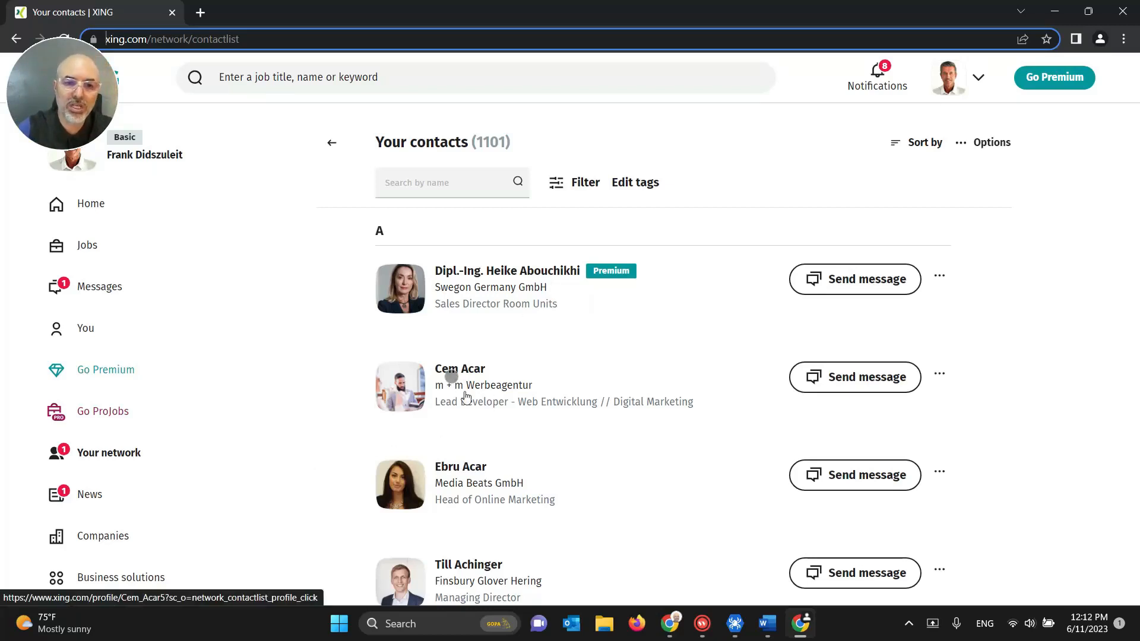
pyautogui.click(353, 430)
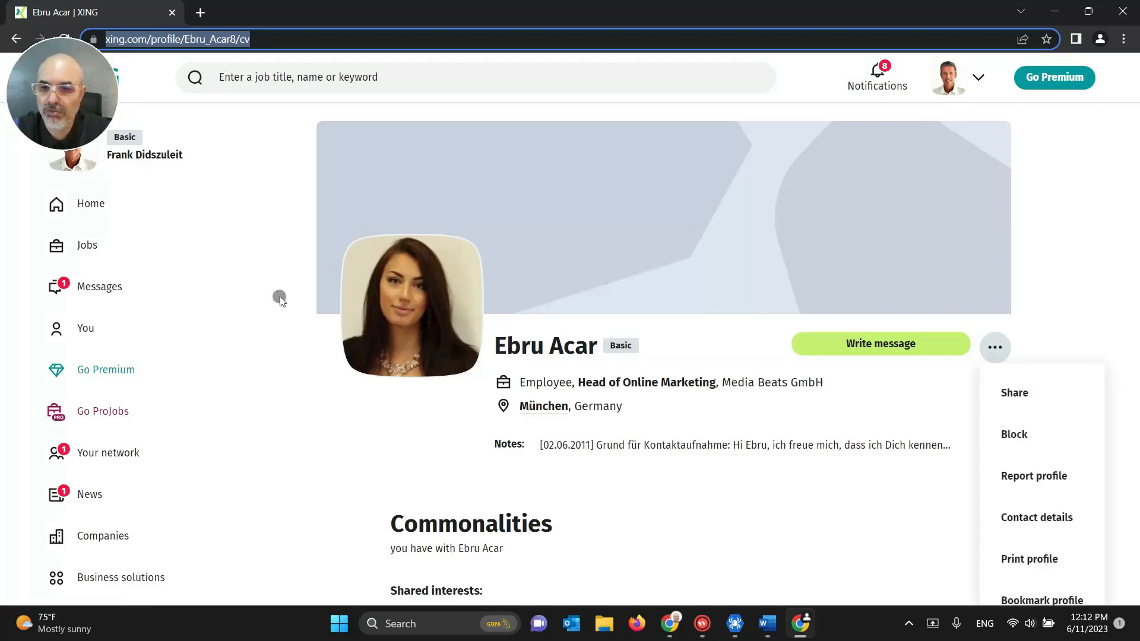
pyautogui.click(1063, 469)
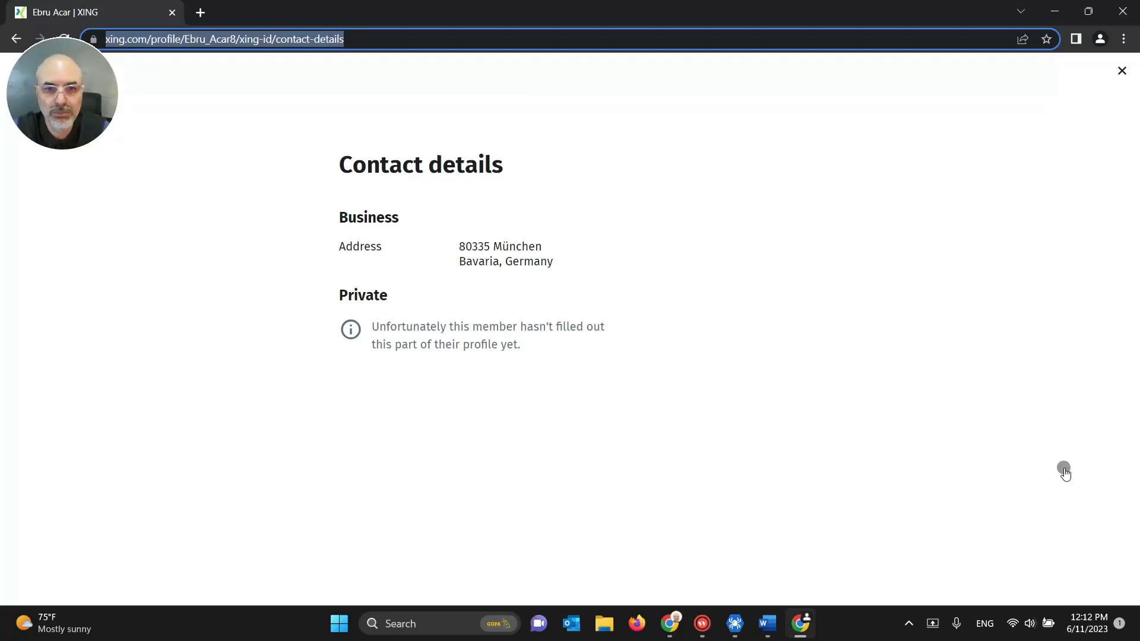
pyautogui.click(1064, 473)
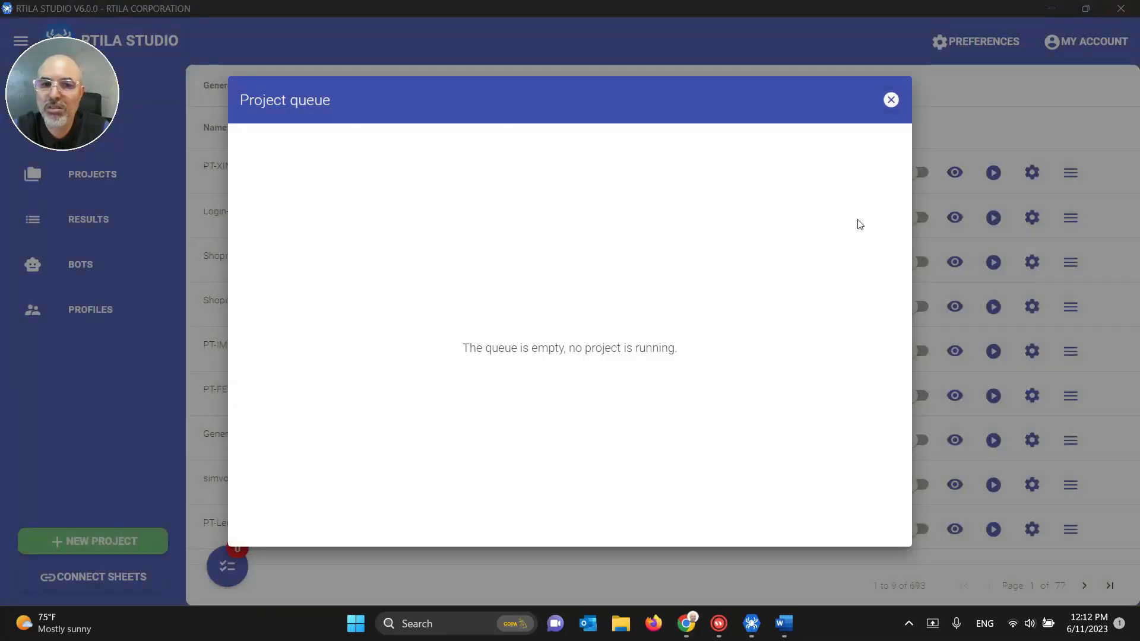
# Step: Preview the newest run's three-contact results table, then return to the Projects list
pyautogui.click(891, 101)
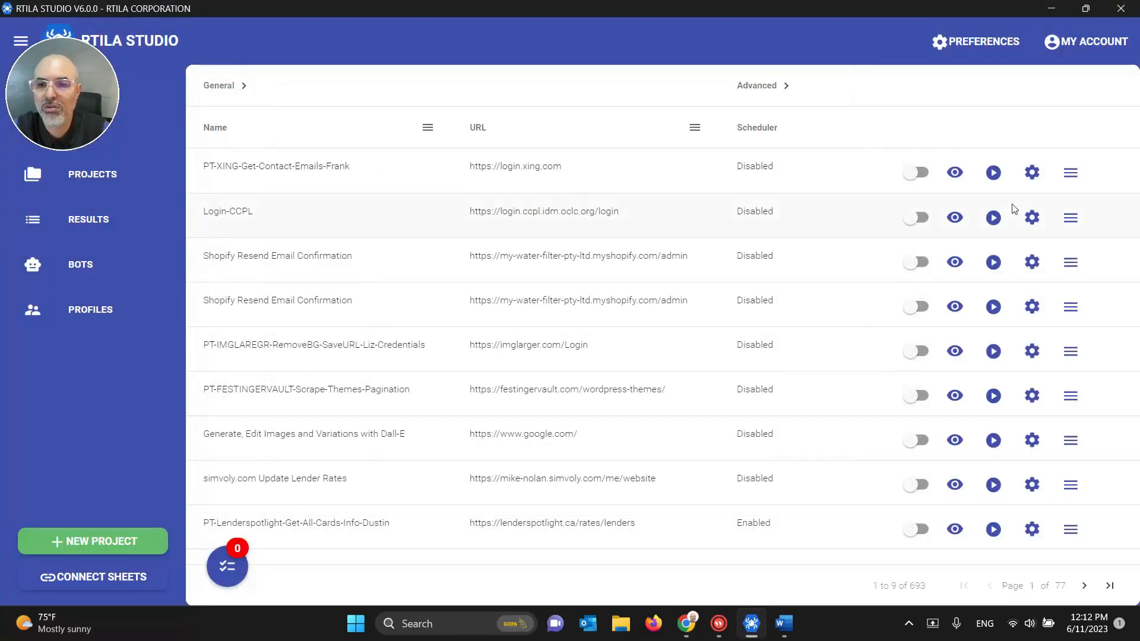
pyautogui.click(97, 219)
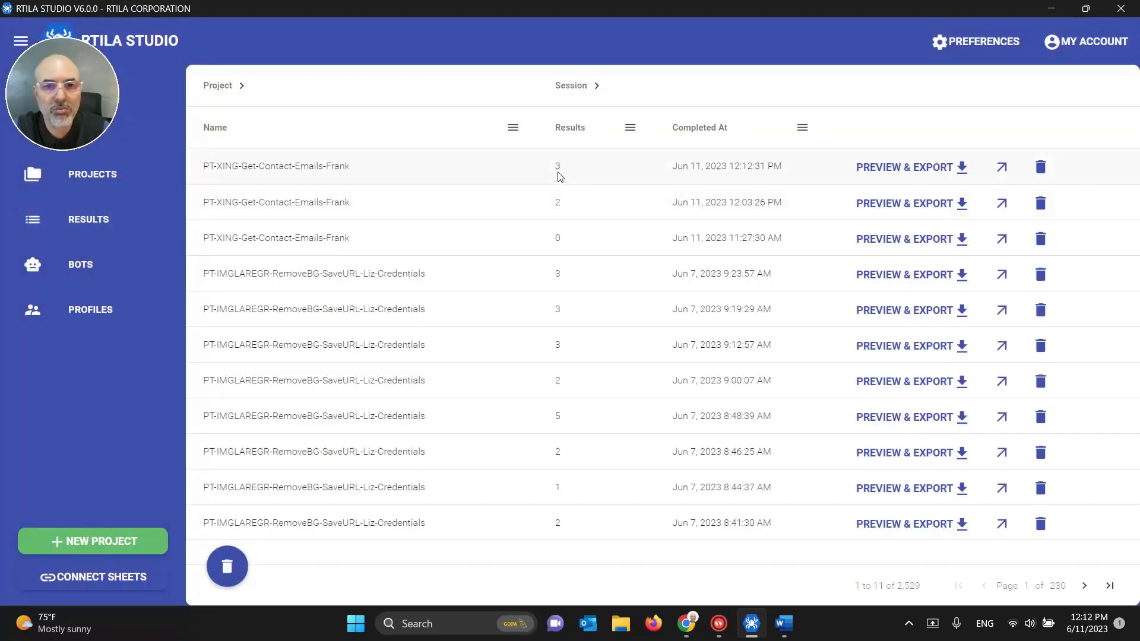
pyautogui.click(944, 166)
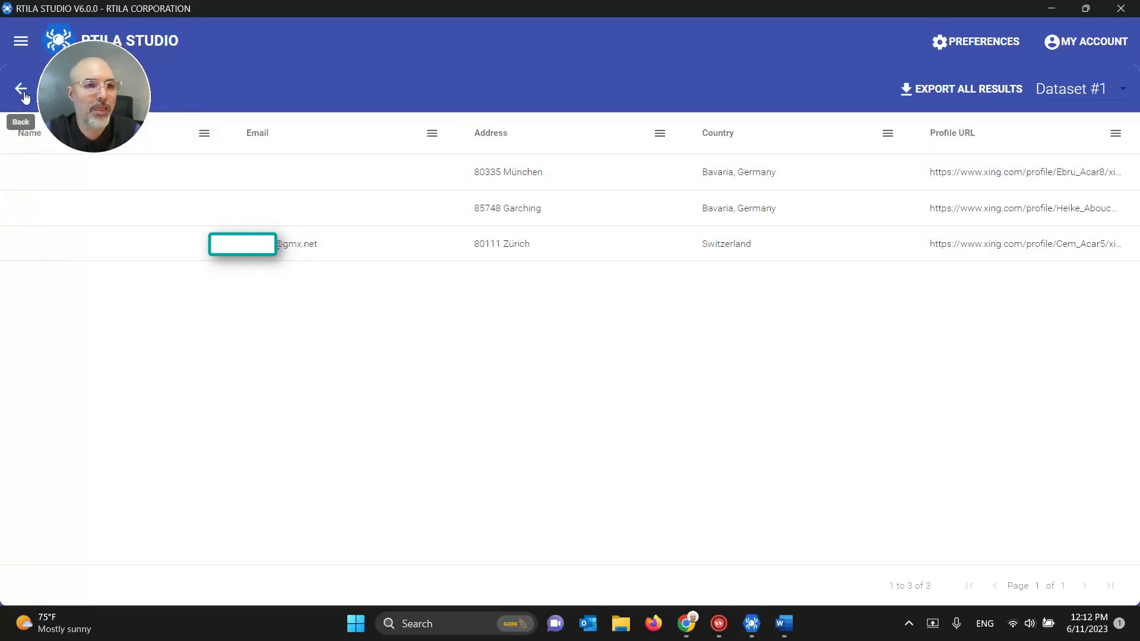
pyautogui.click(24, 93)
pyautogui.click(83, 178)
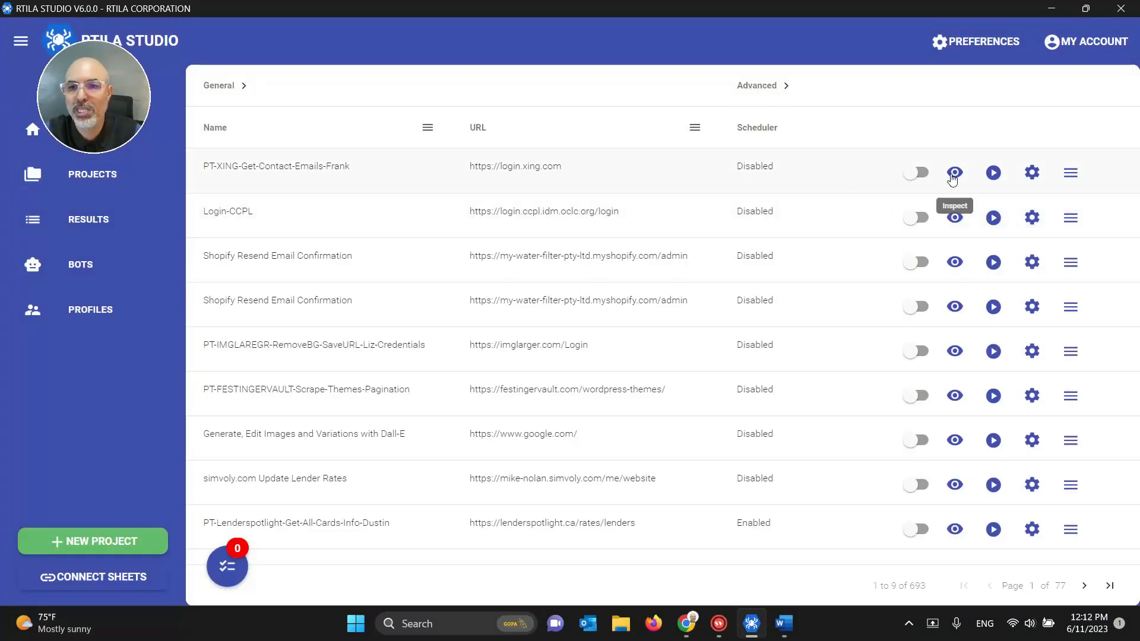
# Step: Open the XING project in a maximized editor and run the Go to Contact List command
pyautogui.click(952, 175)
pyautogui.click(1080, 9)
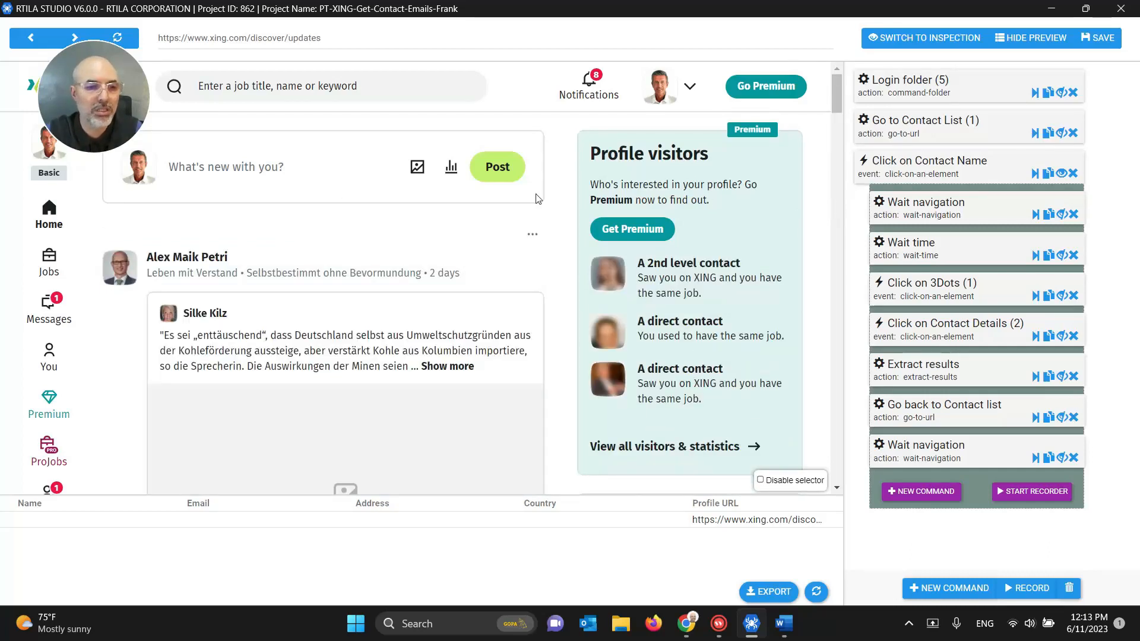
pyautogui.click(1036, 134)
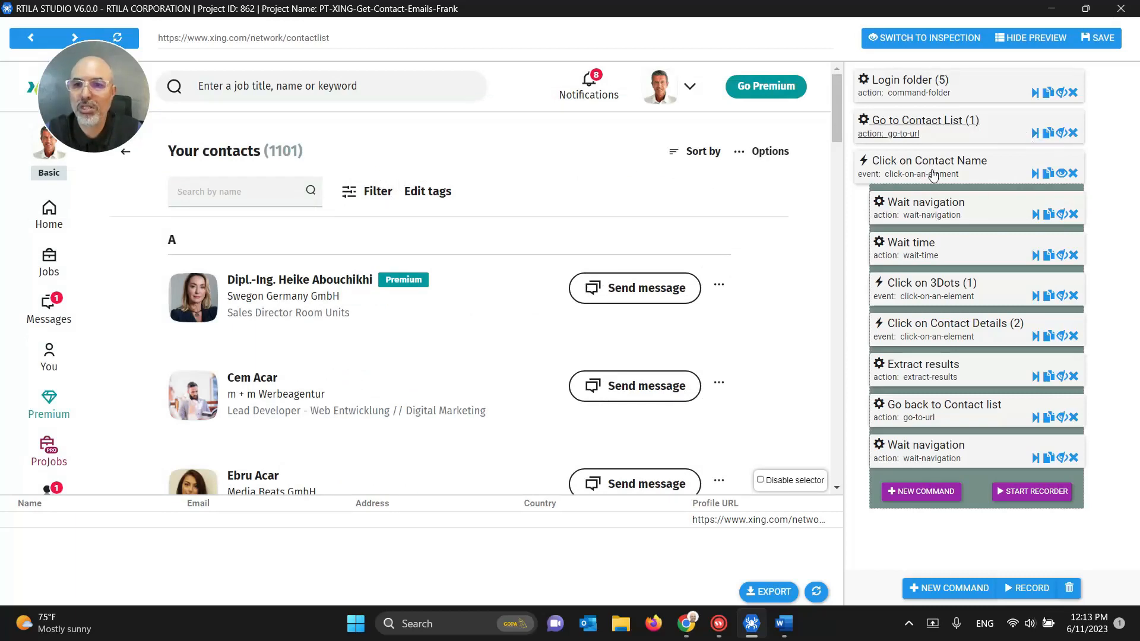
# Step: Run Click on Contact Name to load a contact's profile in the preview and scroll through it
pyautogui.click(1035, 174)
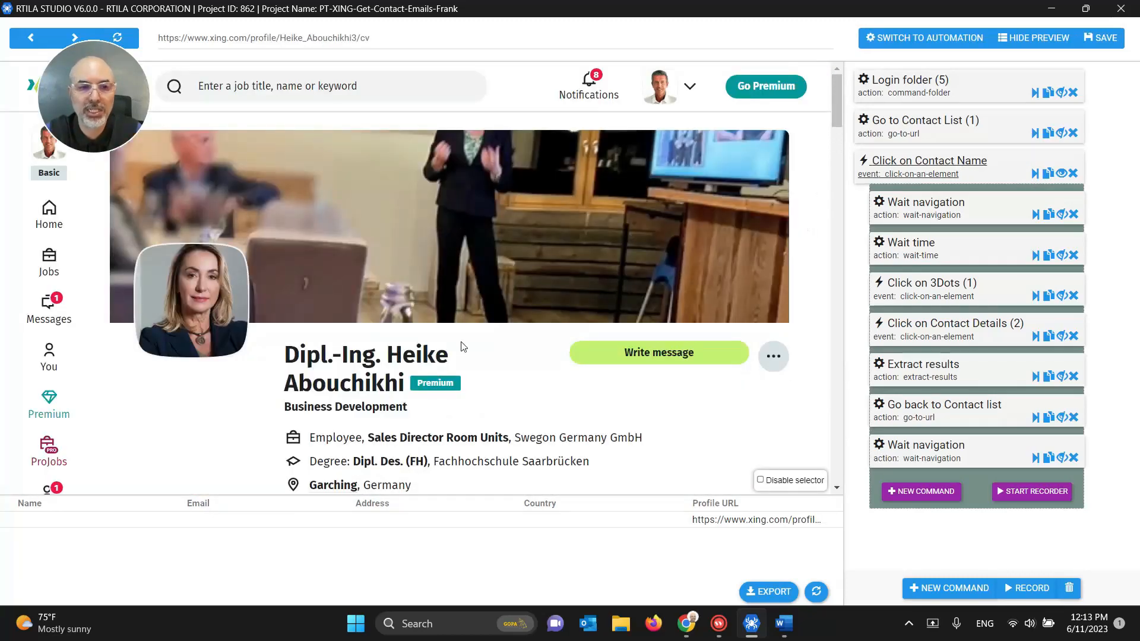
pyautogui.scroll(-1, 362, 342)
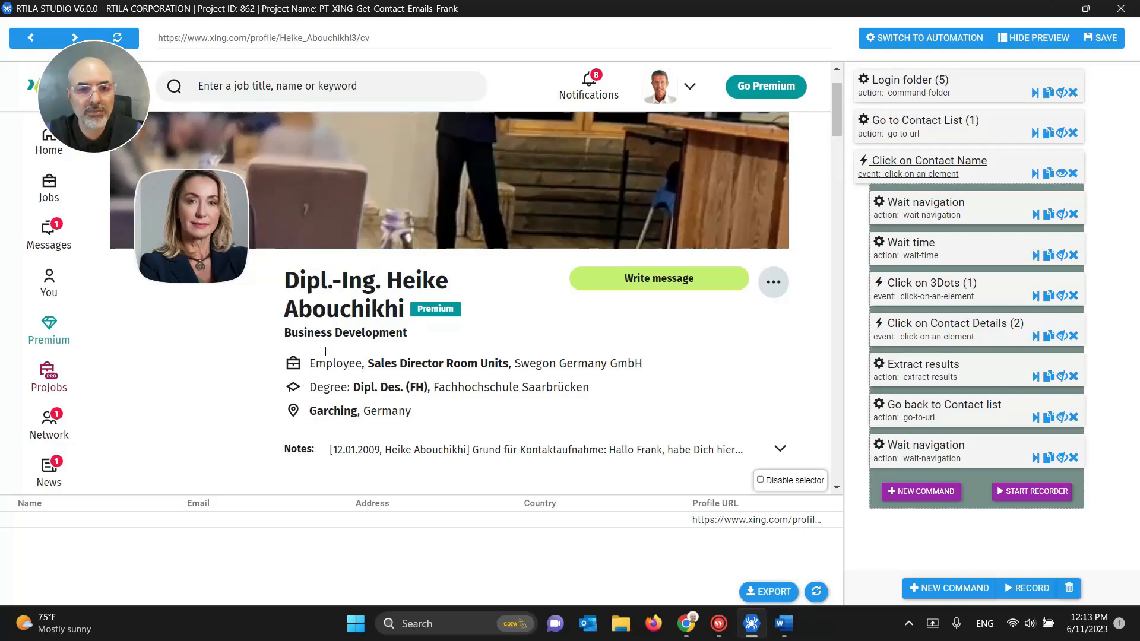
pyautogui.scroll(-1, 408, 346)
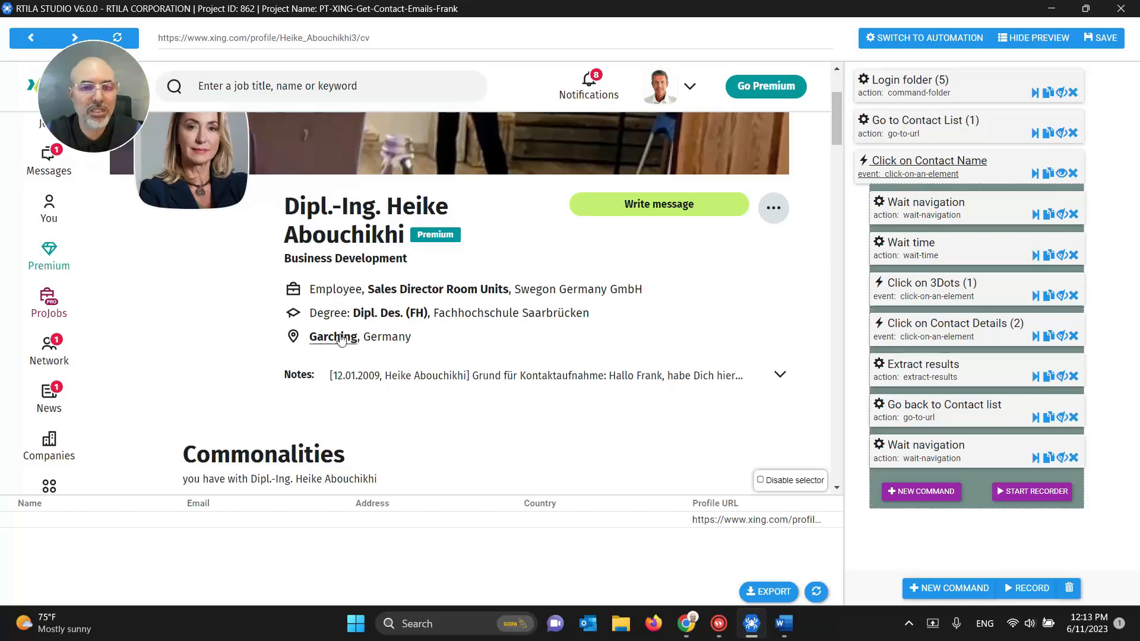
pyautogui.scroll(-2, 350, 359)
pyautogui.scroll(-4, 350, 358)
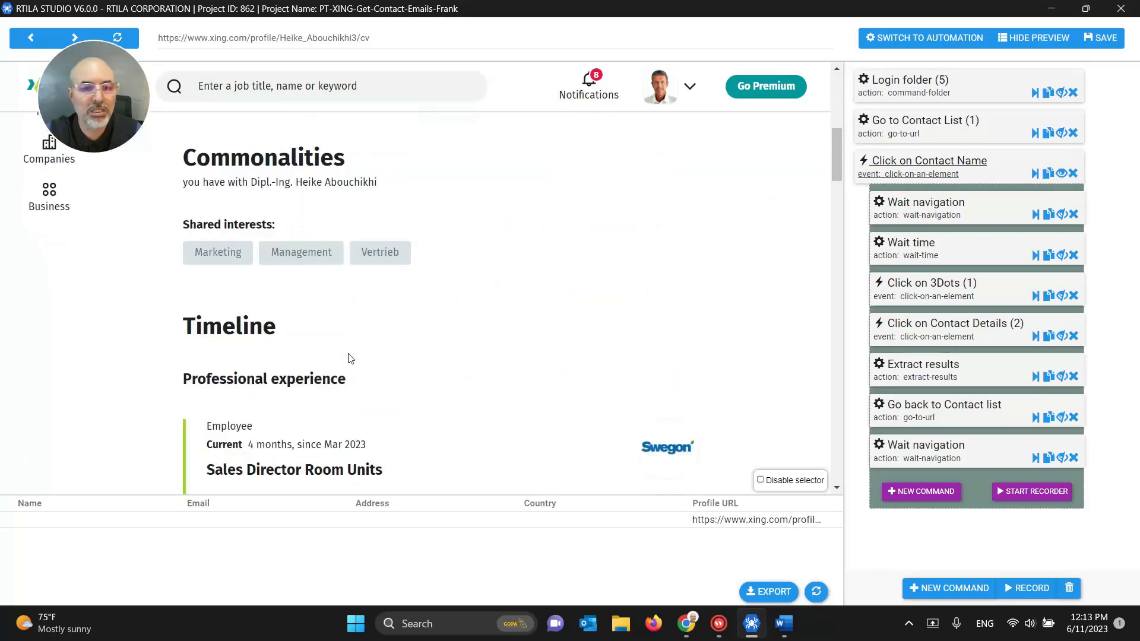
pyautogui.scroll(-1, 350, 359)
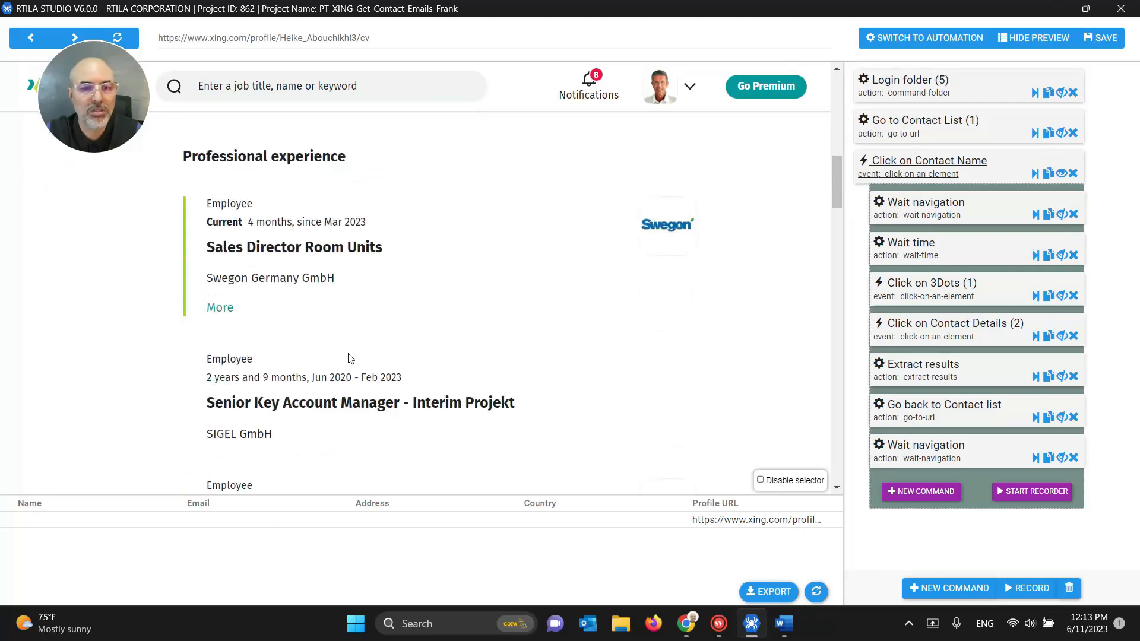
pyautogui.scroll(8, 350, 358)
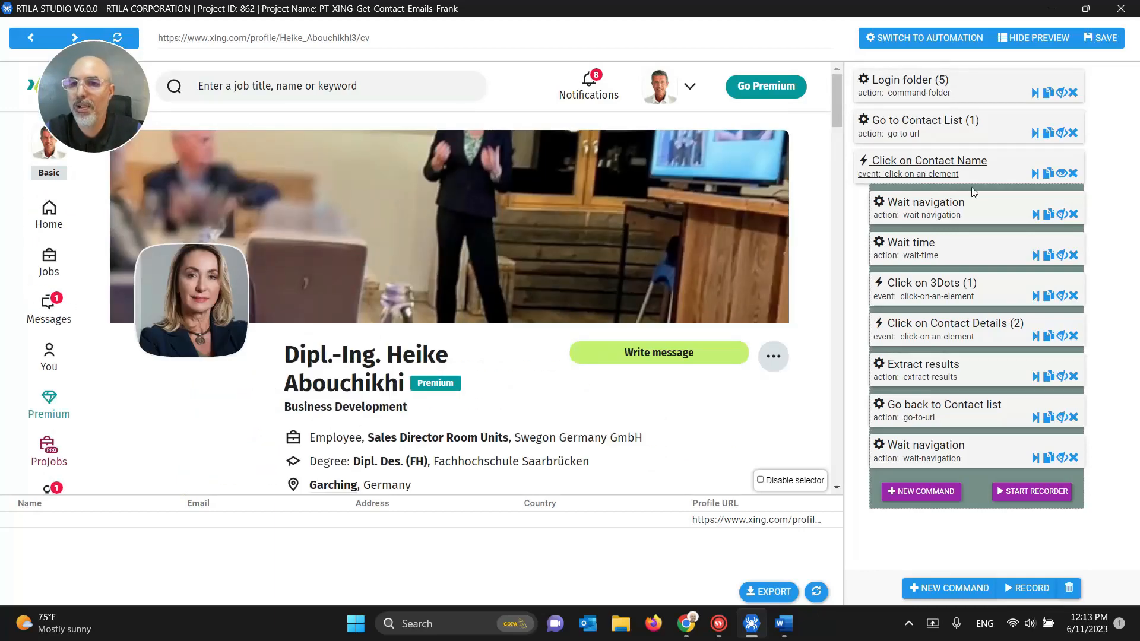
# Step: Add a Selector (DOM element) variable inside Wait navigation and place it below Wait time
pyautogui.click(1062, 215)
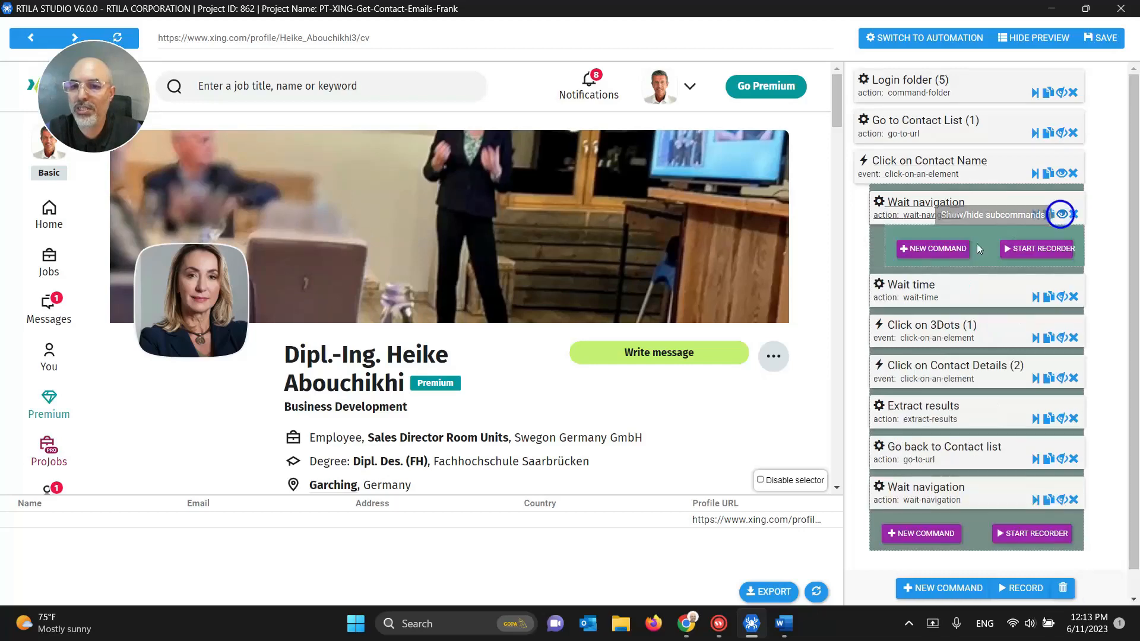
pyautogui.click(917, 247)
pyautogui.click(911, 95)
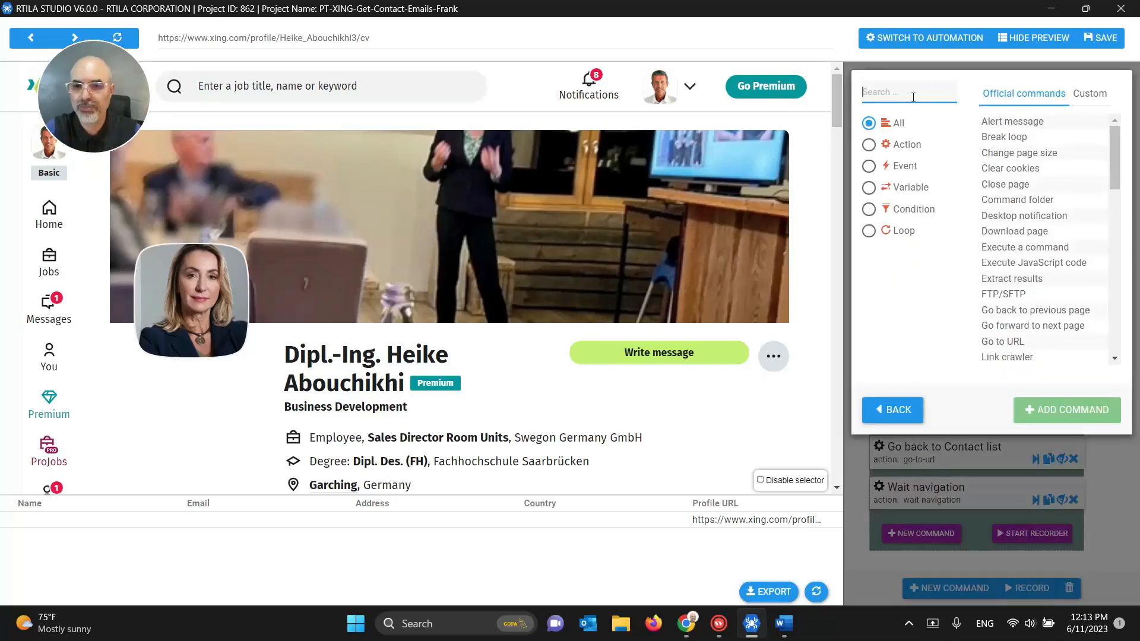
pyautogui.click(896, 189)
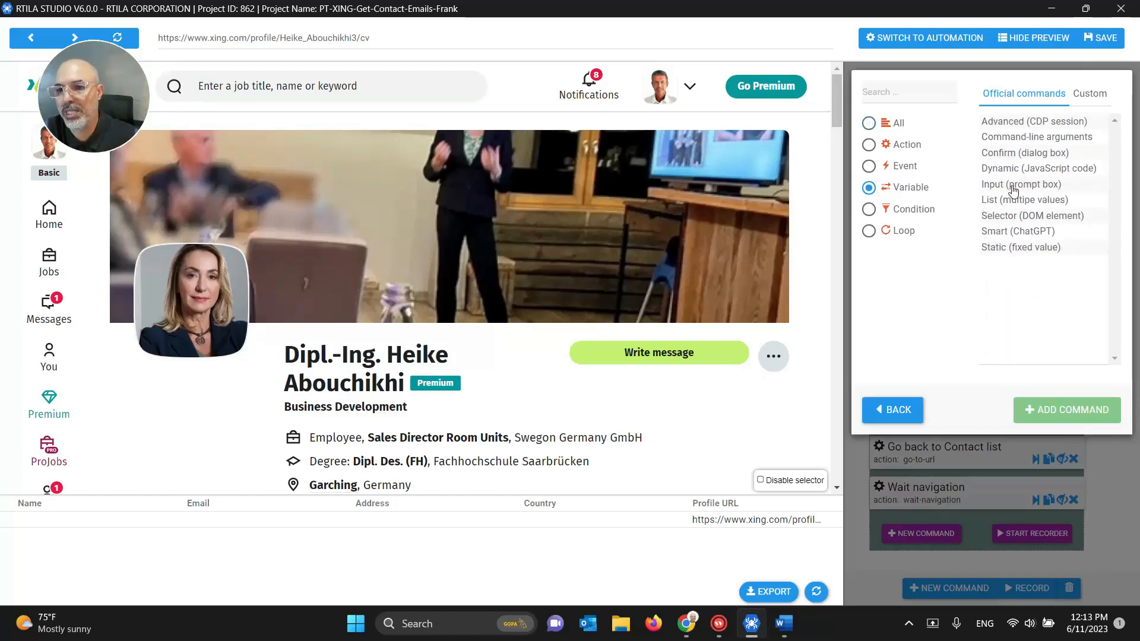
pyautogui.click(1026, 216)
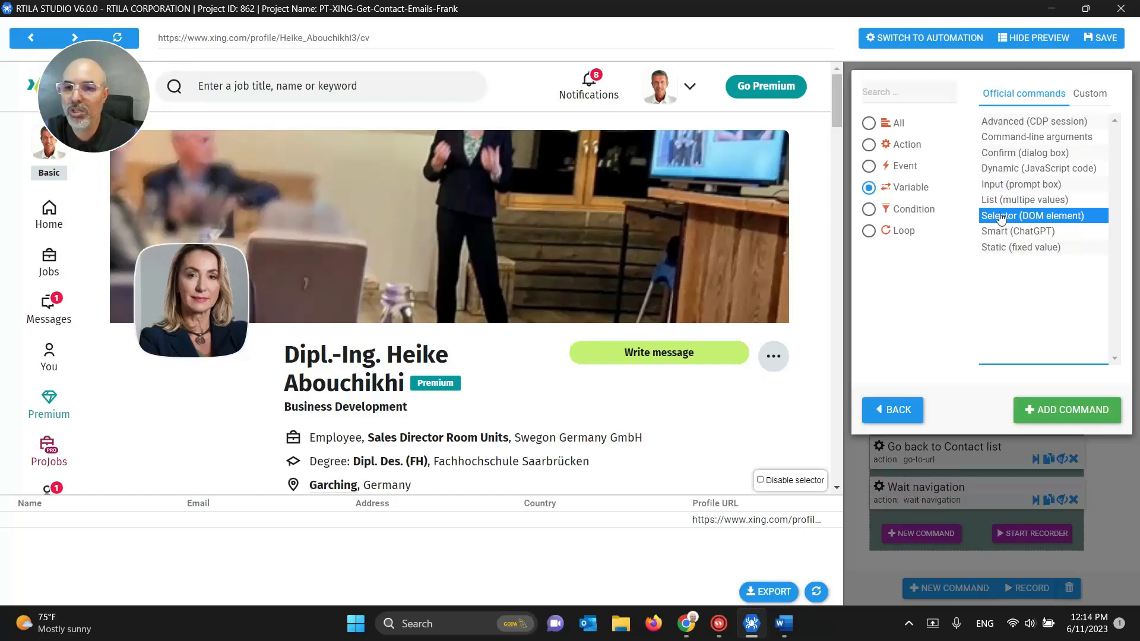
pyautogui.click(1054, 410)
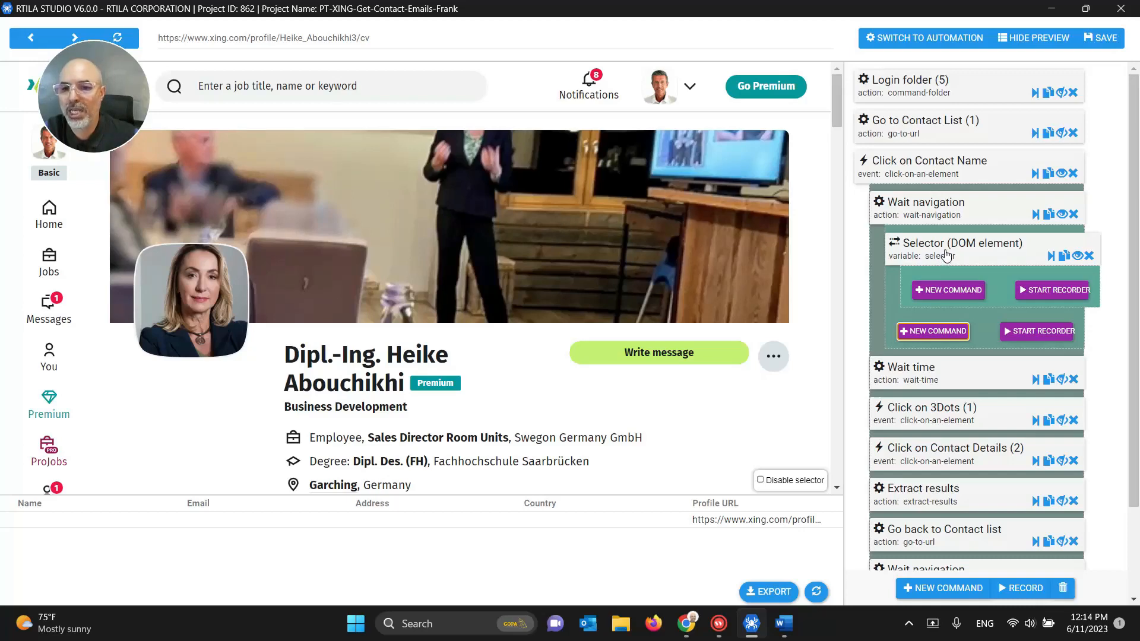
pyautogui.moveTo(946, 255); pyautogui.dragTo(945, 325)
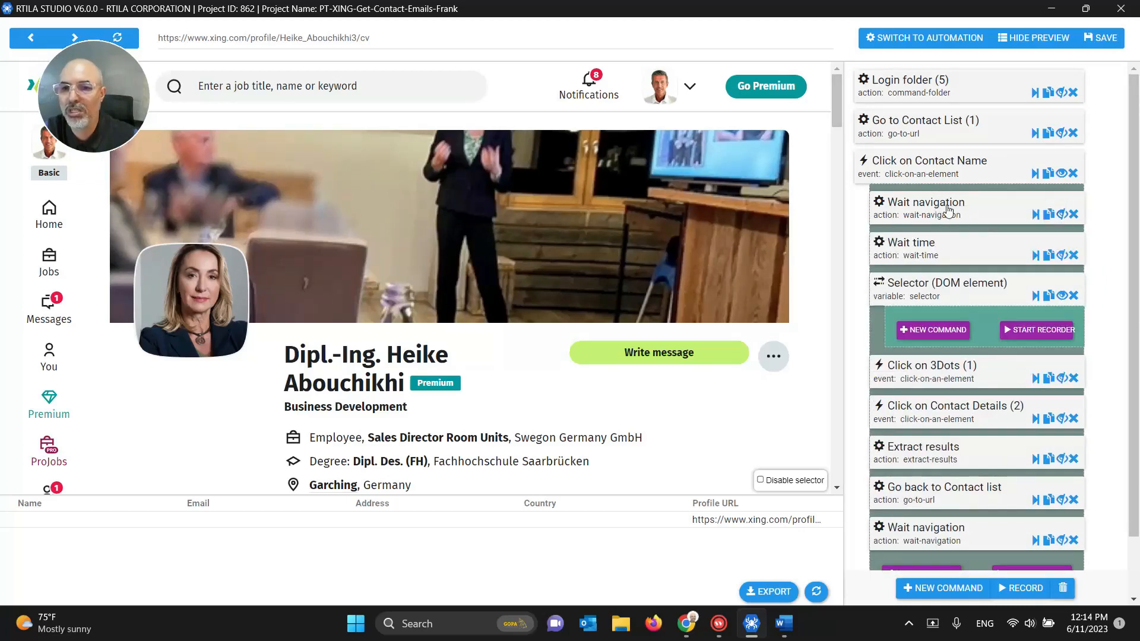
# Step: Rename the selector variable to SelectorName and target the profile's name heading (.ehNdjU)
pyautogui.click(926, 295)
pyautogui.scroll(-4, 929, 292)
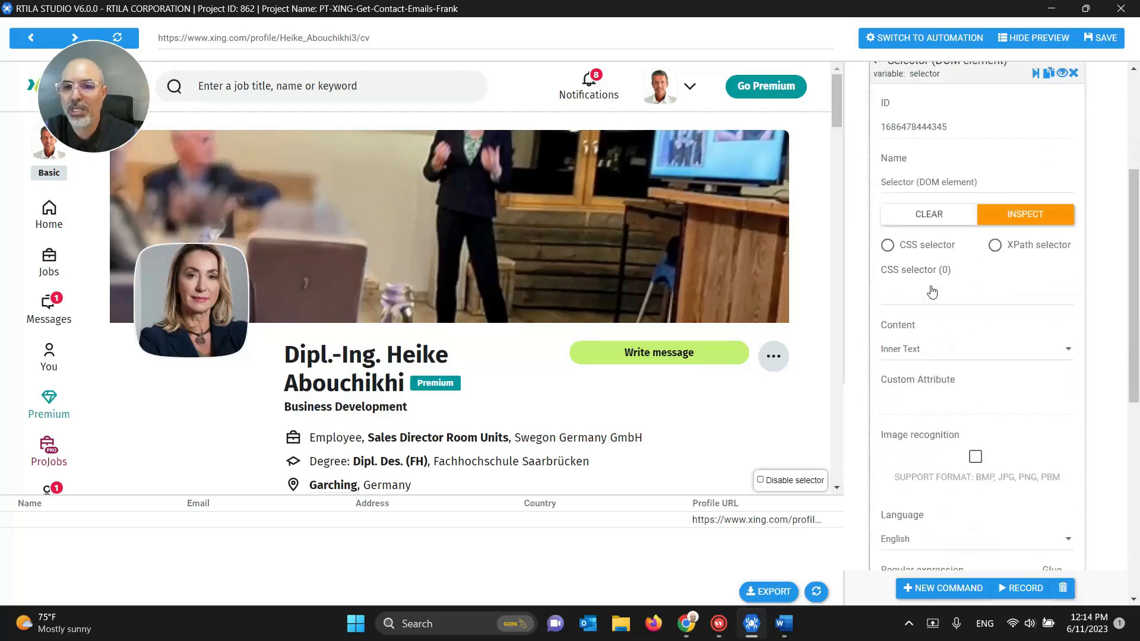
pyautogui.moveTo(918, 184); pyautogui.dragTo(1067, 184)
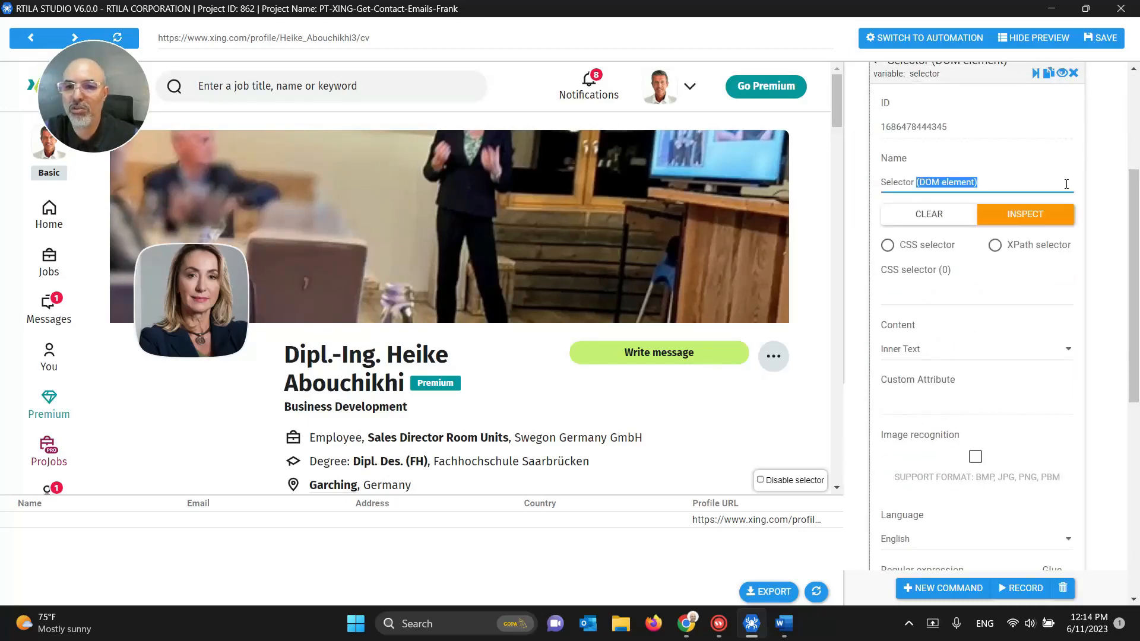
pyautogui.press('BackSpace')
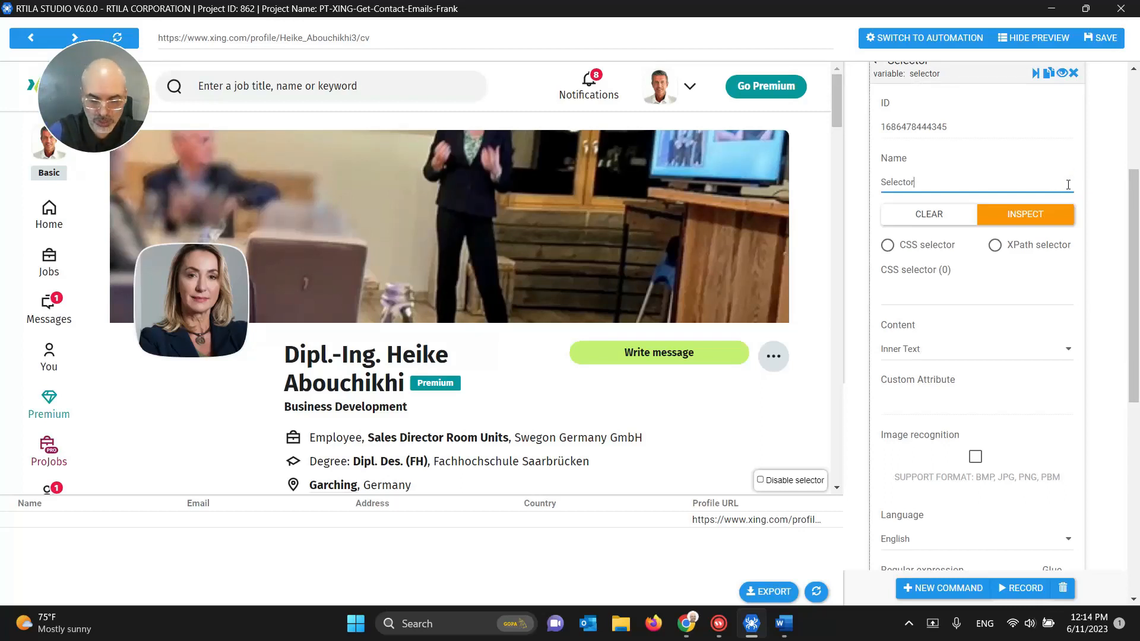
pyautogui.write('Name')
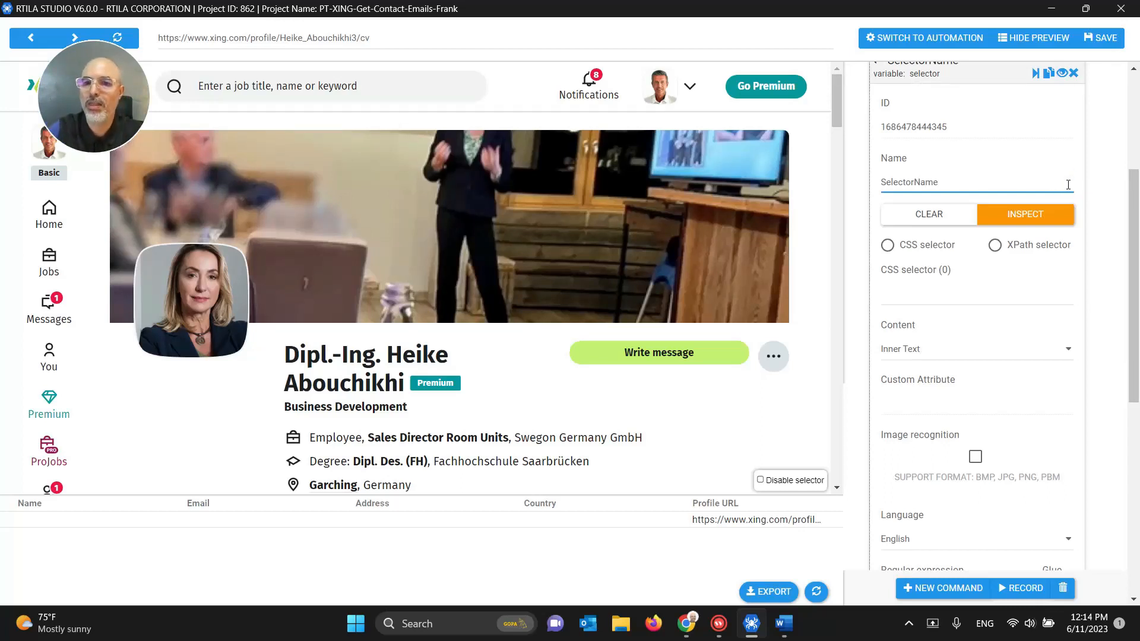
pyautogui.click(922, 186)
pyautogui.click(931, 185)
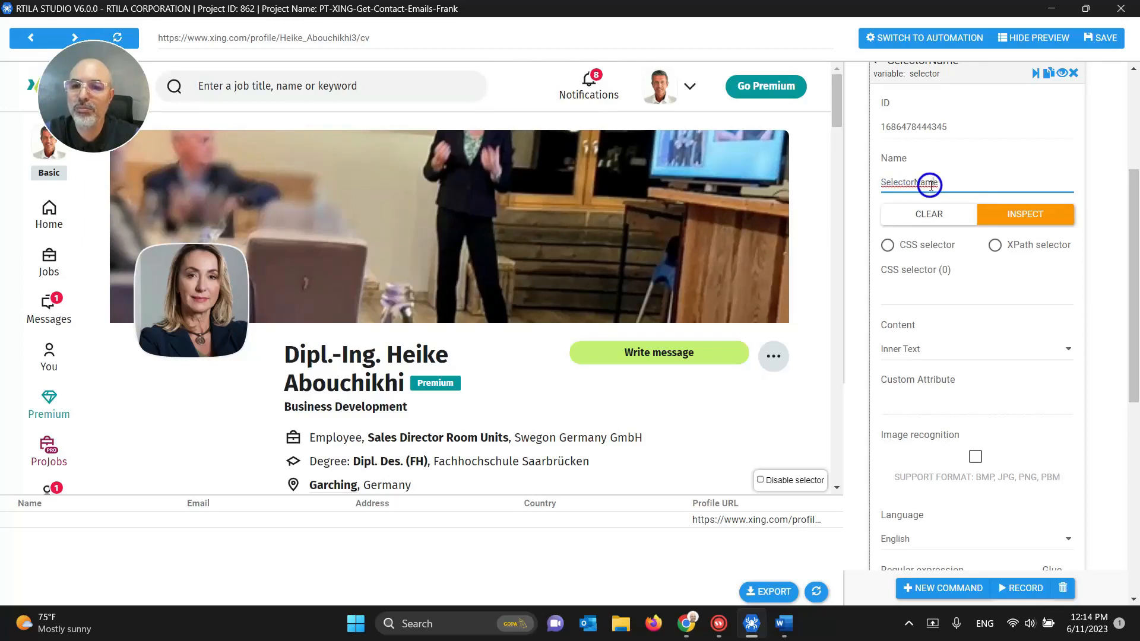
pyautogui.click(897, 290)
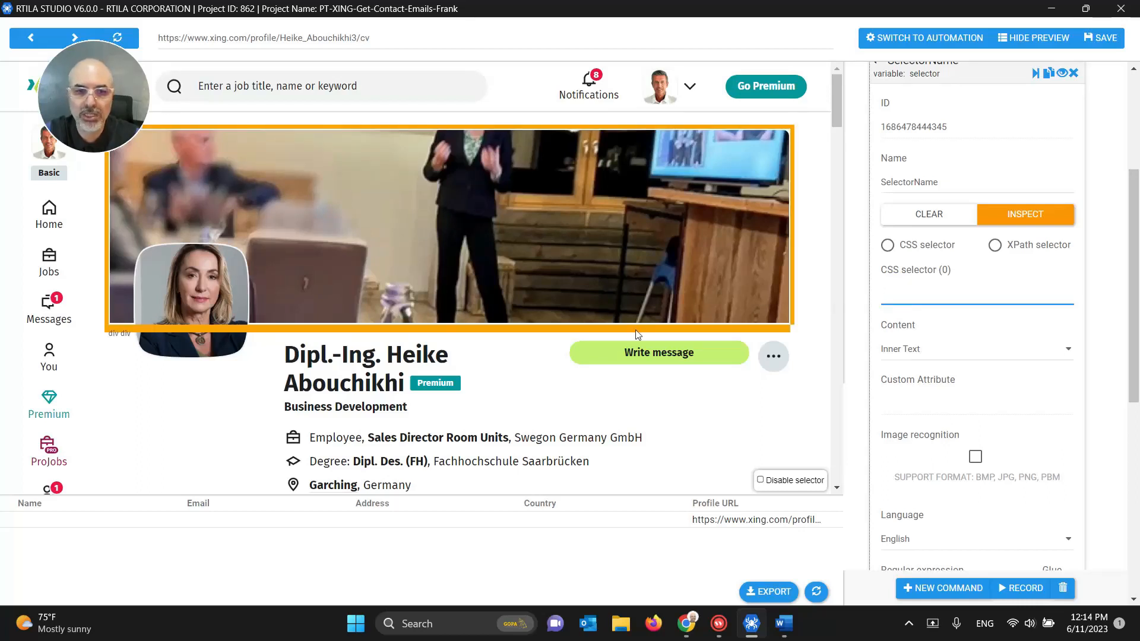
pyautogui.click(328, 361)
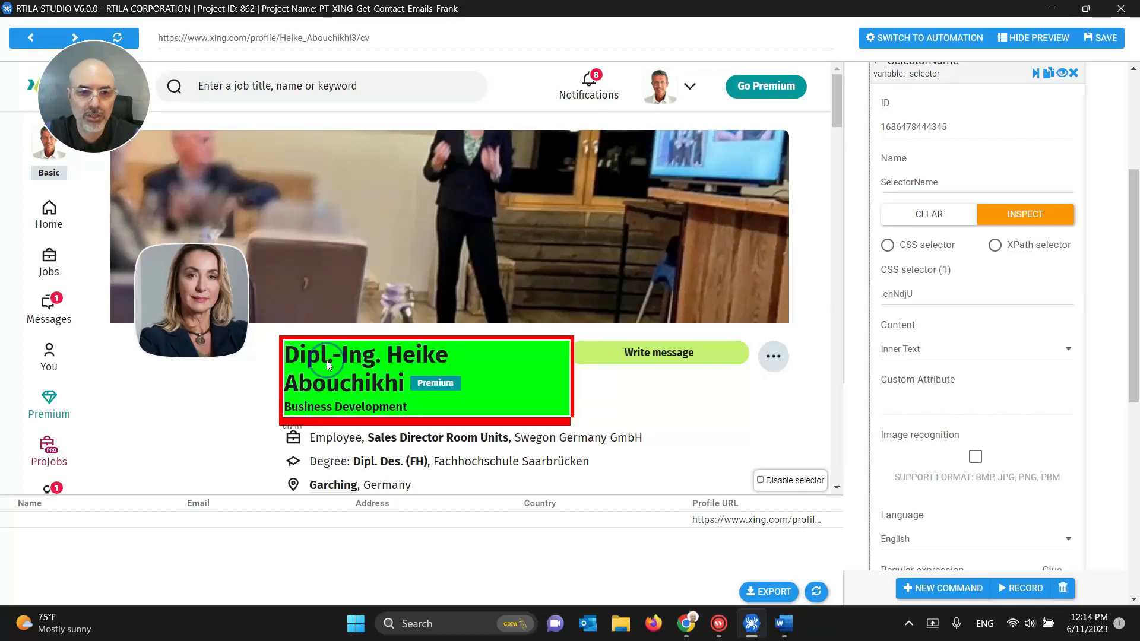
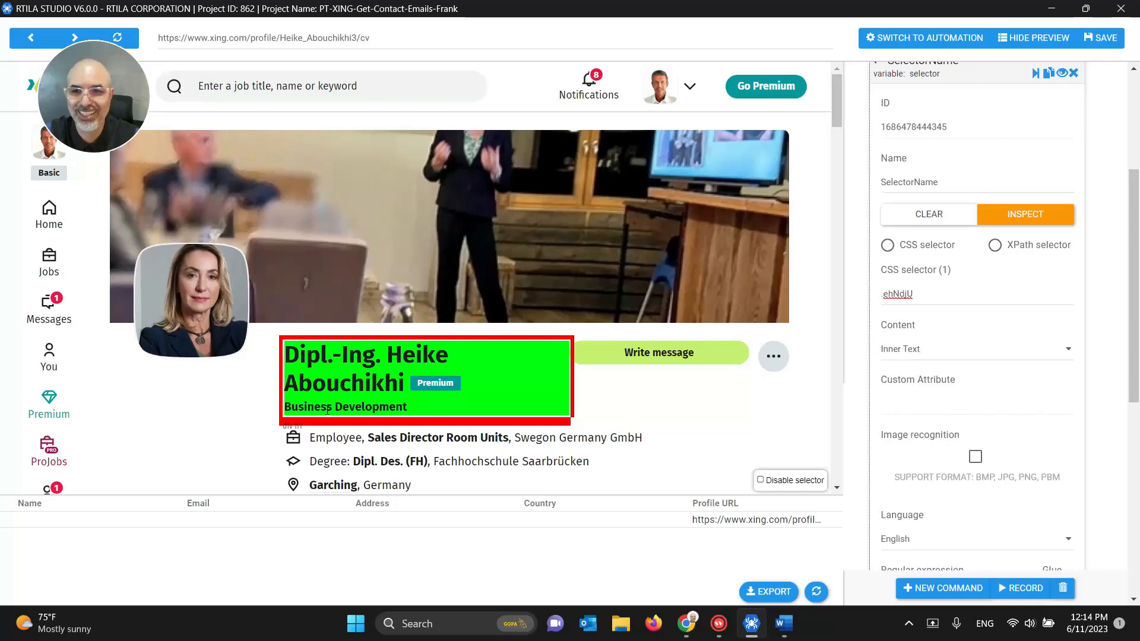
# Step: Collapse the SelectorName command to show the full command list, and save the project
pyautogui.click(950, 306)
pyautogui.scroll(2, 971, 288)
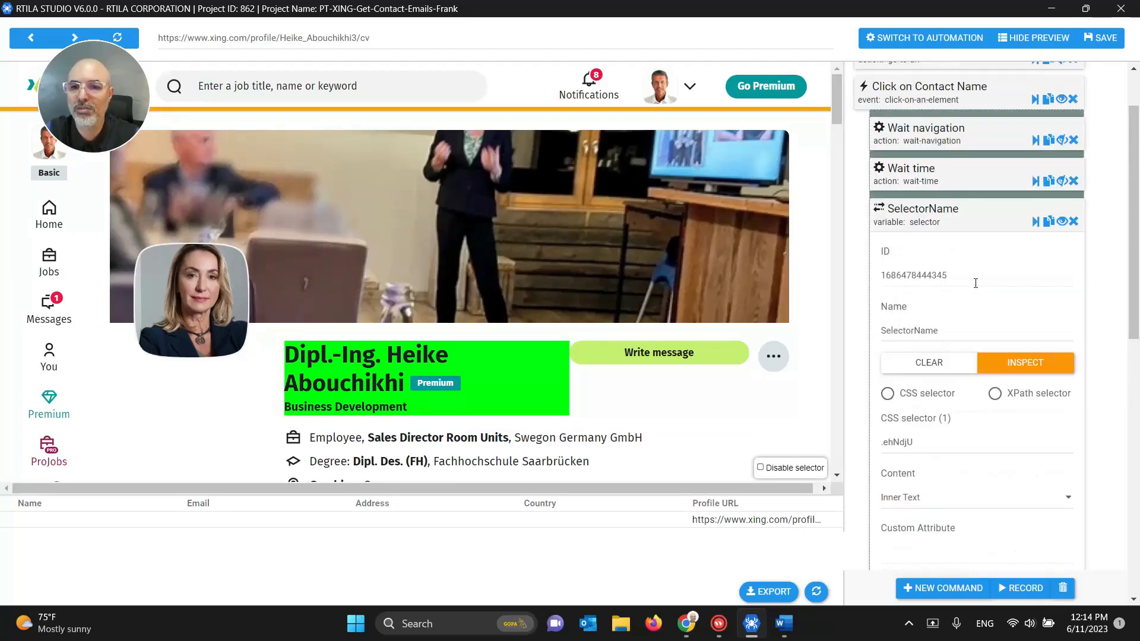
pyautogui.click(923, 224)
pyautogui.click(1106, 40)
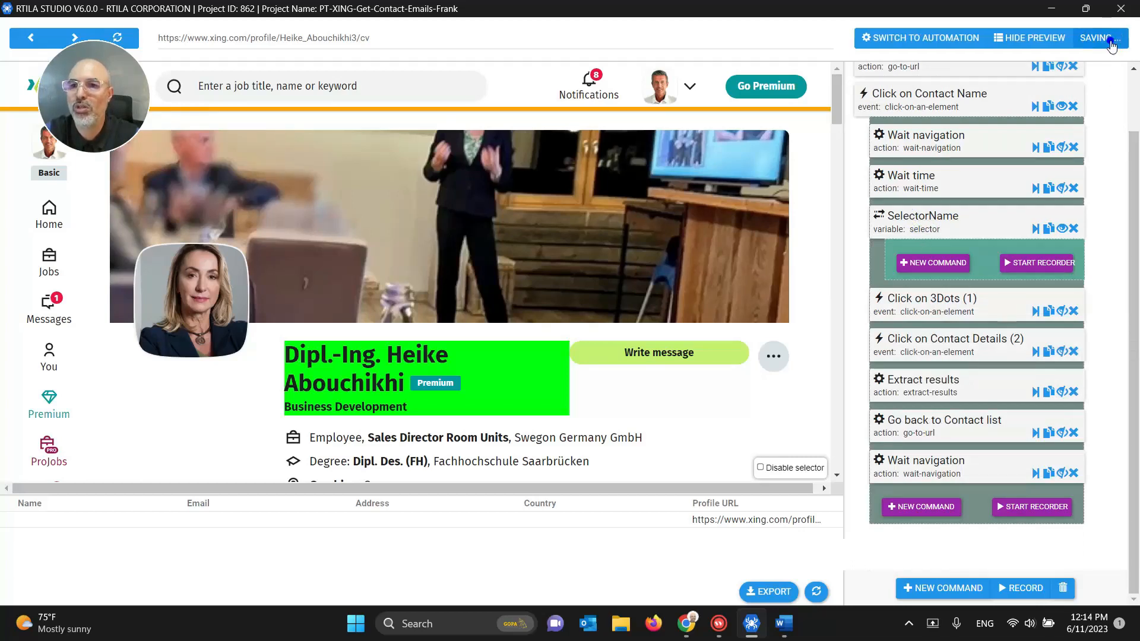
pyautogui.click(931, 41)
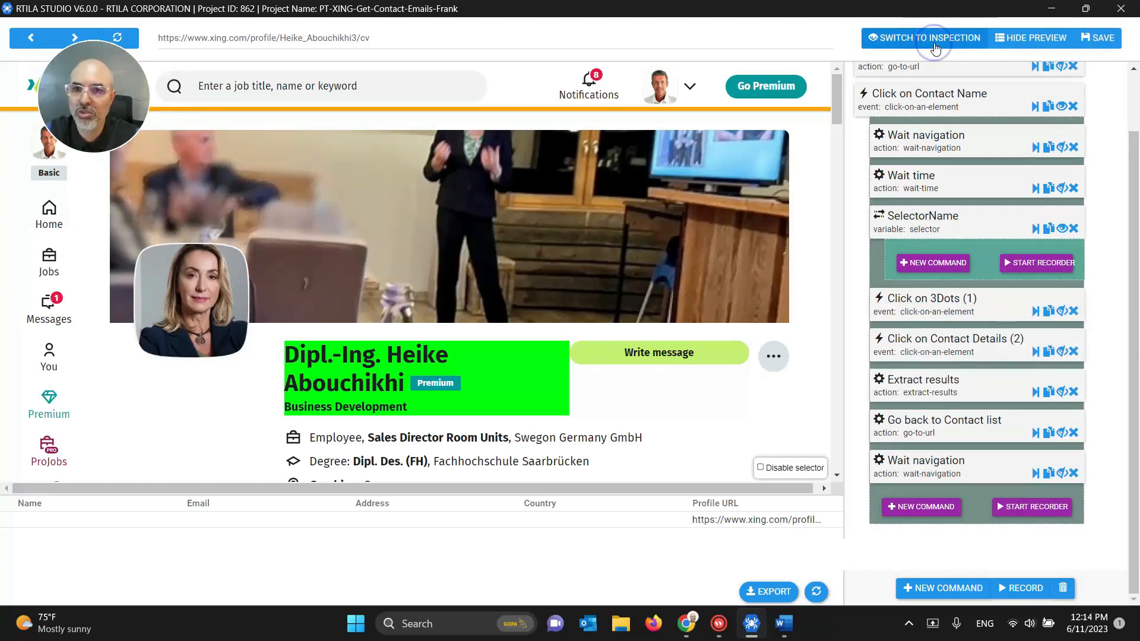
# Step: Add a new Dataset #1 property named ProfileName
pyautogui.click(930, 39)
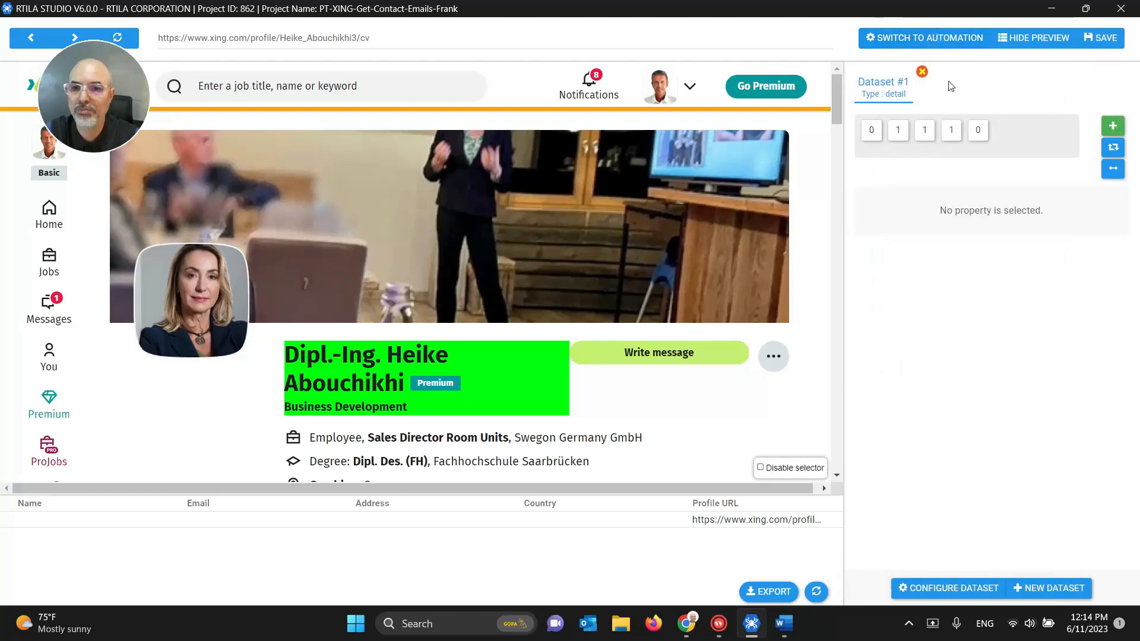
pyautogui.click(1111, 127)
pyautogui.moveTo(901, 232); pyautogui.dragTo(830, 223)
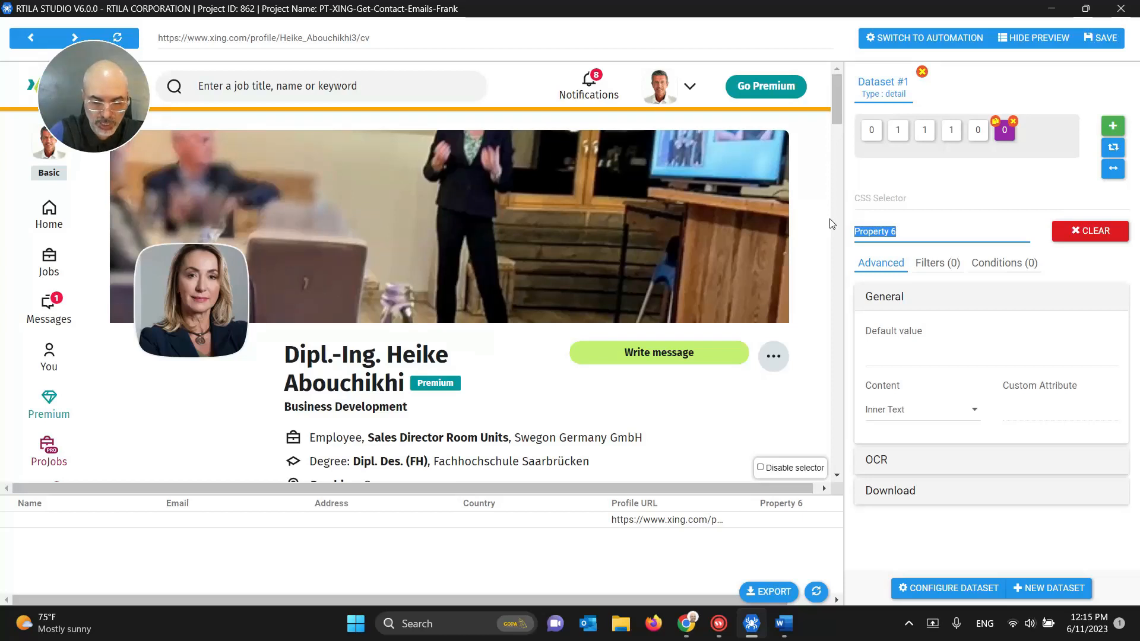
pyautogui.write('ProfileName')
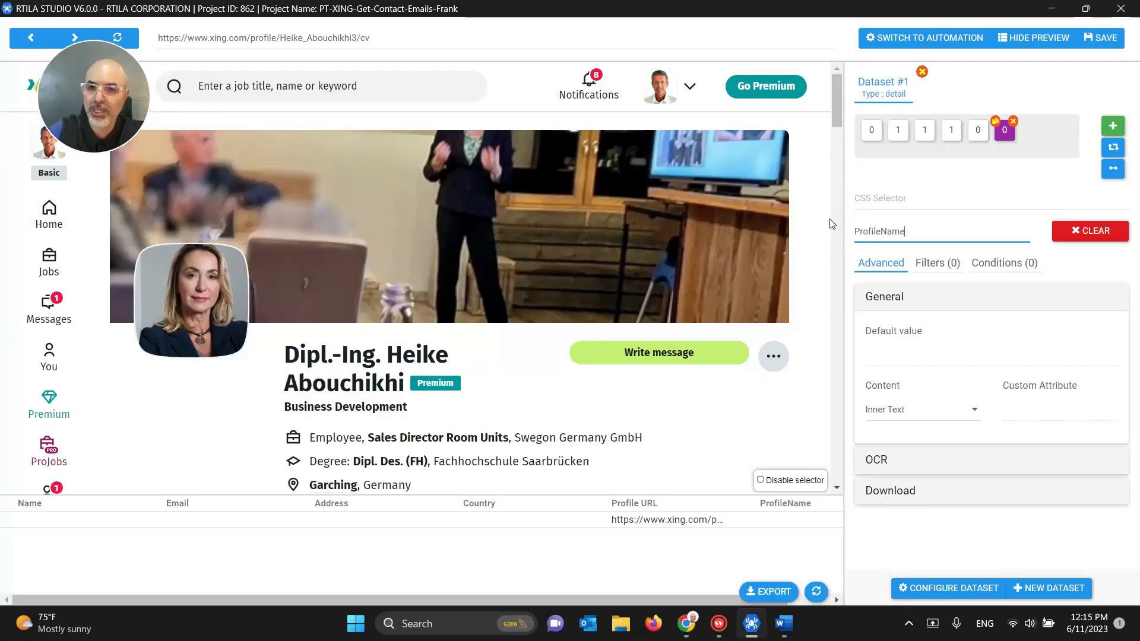
pyautogui.click(867, 199)
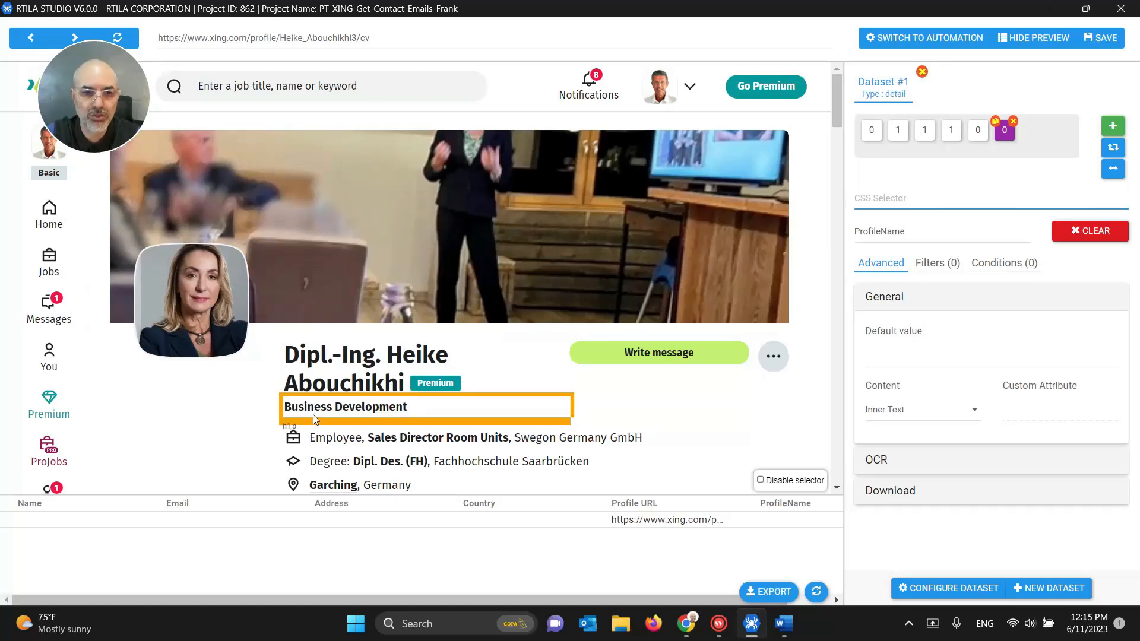
# Step: Pick the profile name block on the page and review the extracted ProfileName text
pyautogui.click(308, 378)
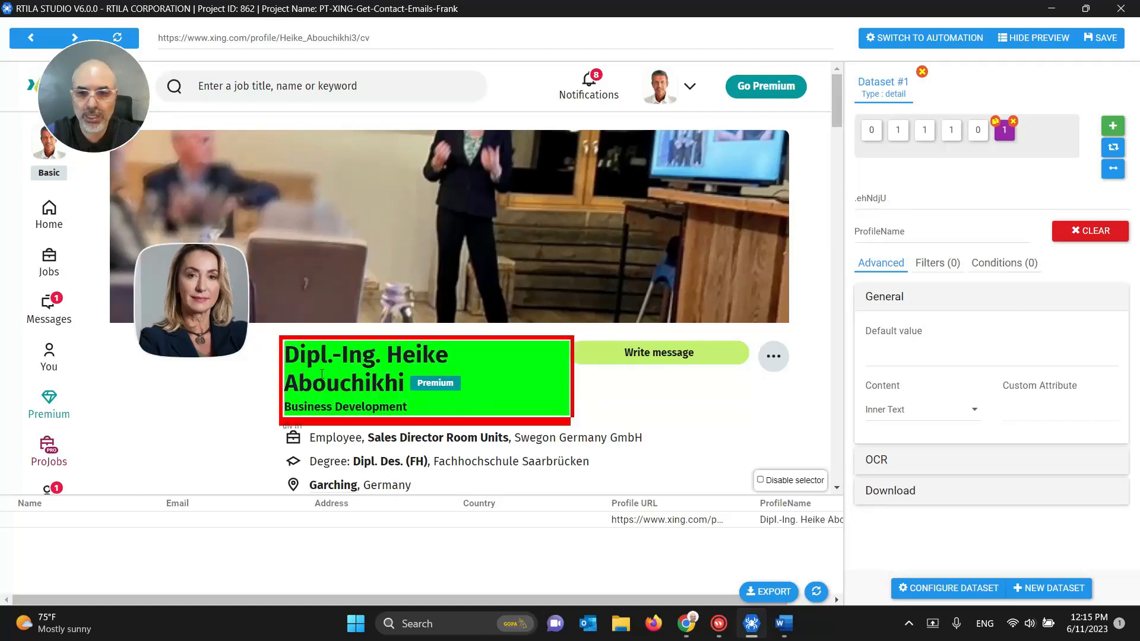
pyautogui.moveTo(612, 598); pyautogui.dragTo(655, 597)
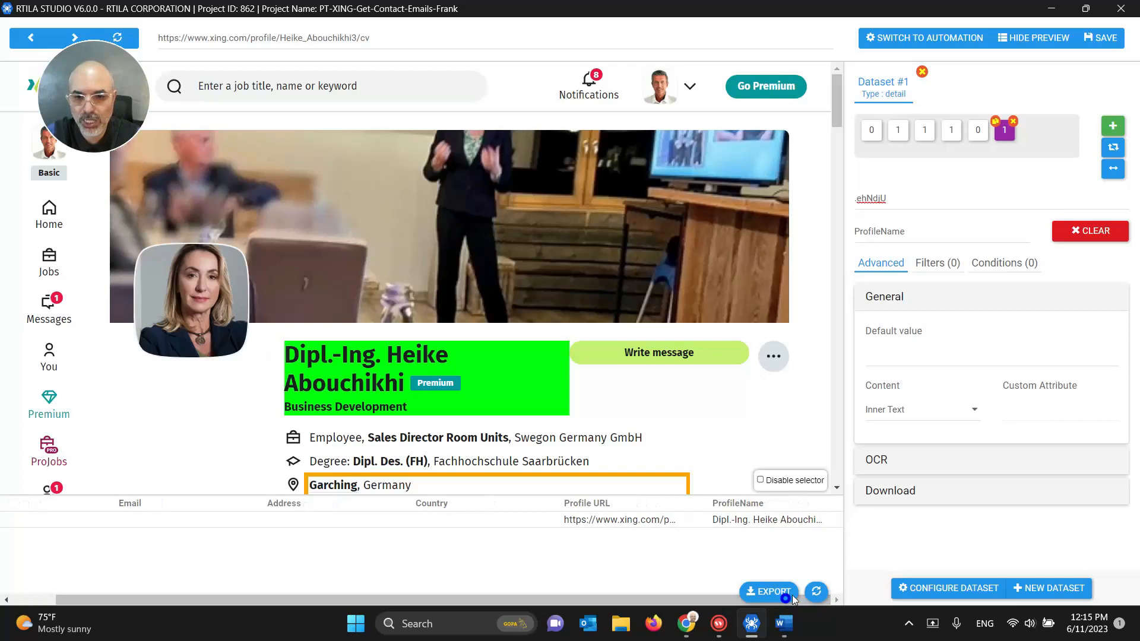
pyautogui.doubleClick(729, 519)
pyautogui.doubleClick(770, 537)
pyautogui.doubleClick(779, 534)
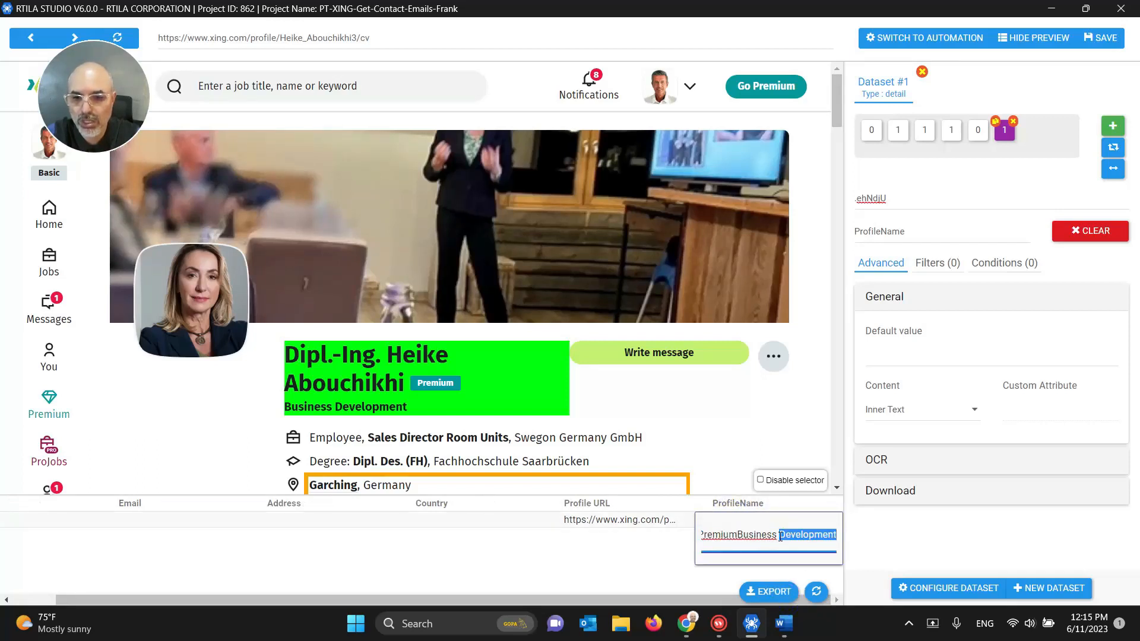
pyautogui.click(831, 537)
pyautogui.moveTo(787, 537); pyautogui.dragTo(854, 538)
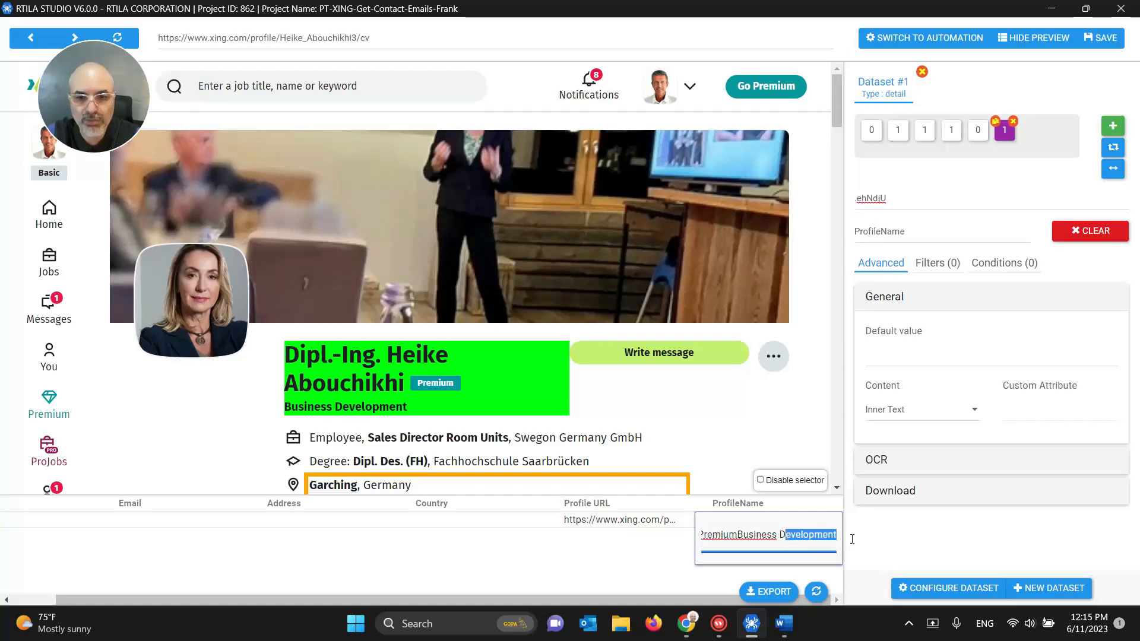
pyautogui.click(753, 538)
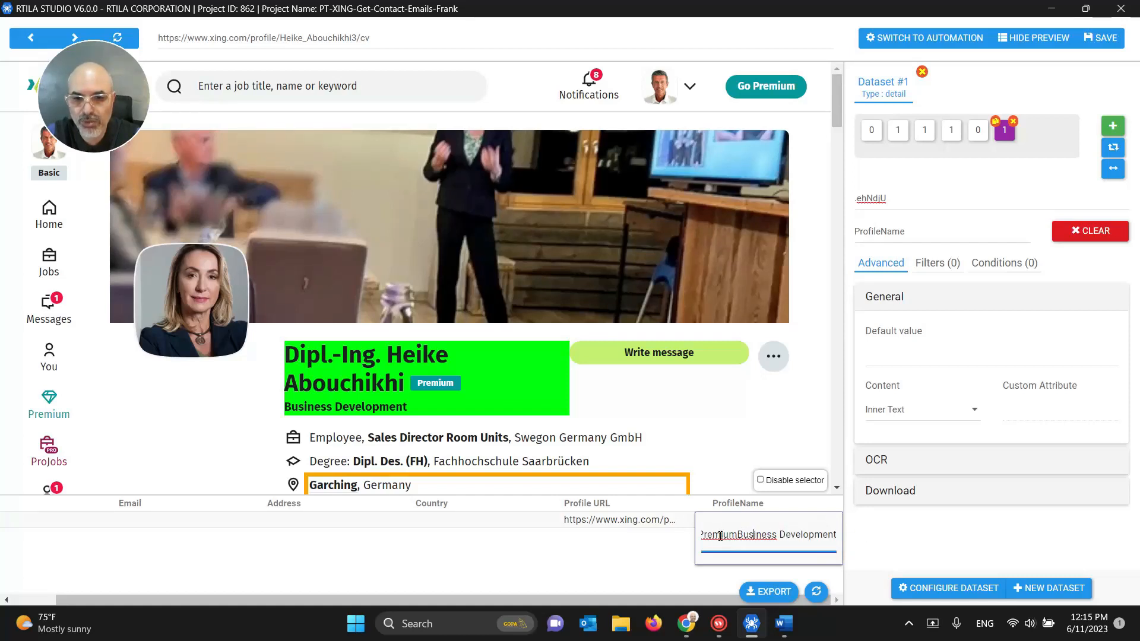
pyautogui.doubleClick(720, 536)
pyautogui.doubleClick(735, 537)
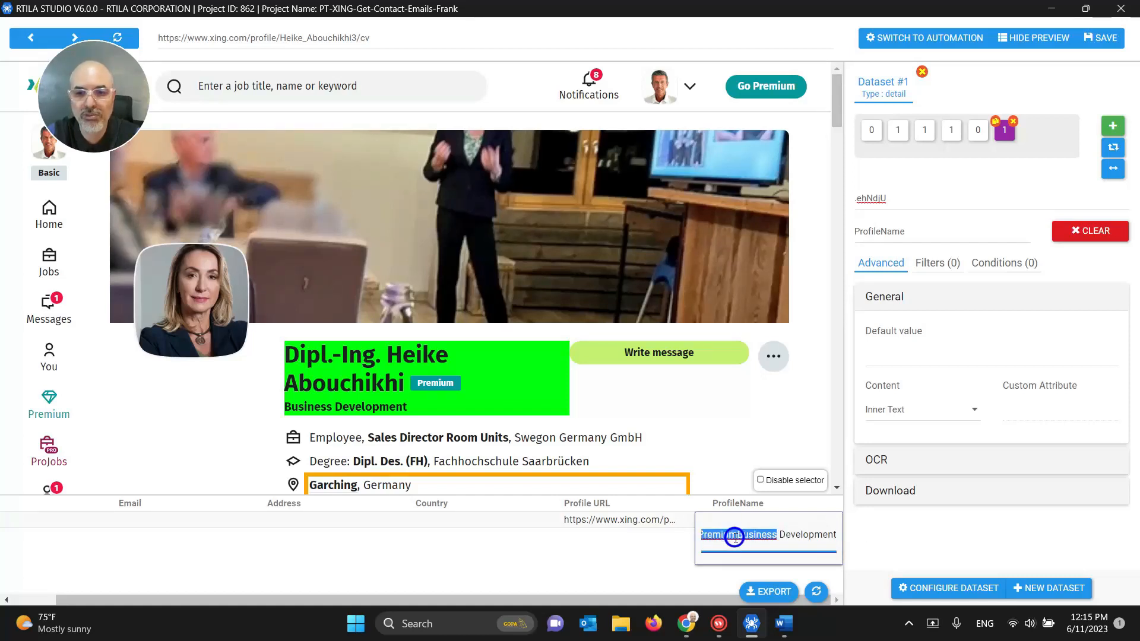
pyautogui.click(735, 538)
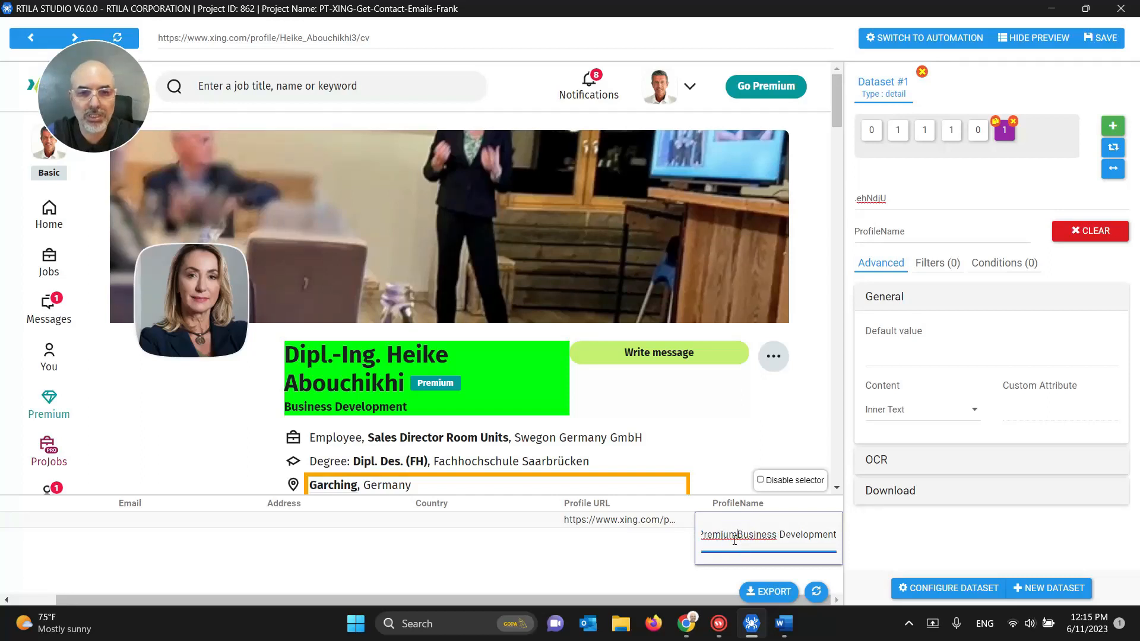
# Step: Clear the .ehNdjU CSS selector from the ProfileName property
pyautogui.tripleClick(873, 197)
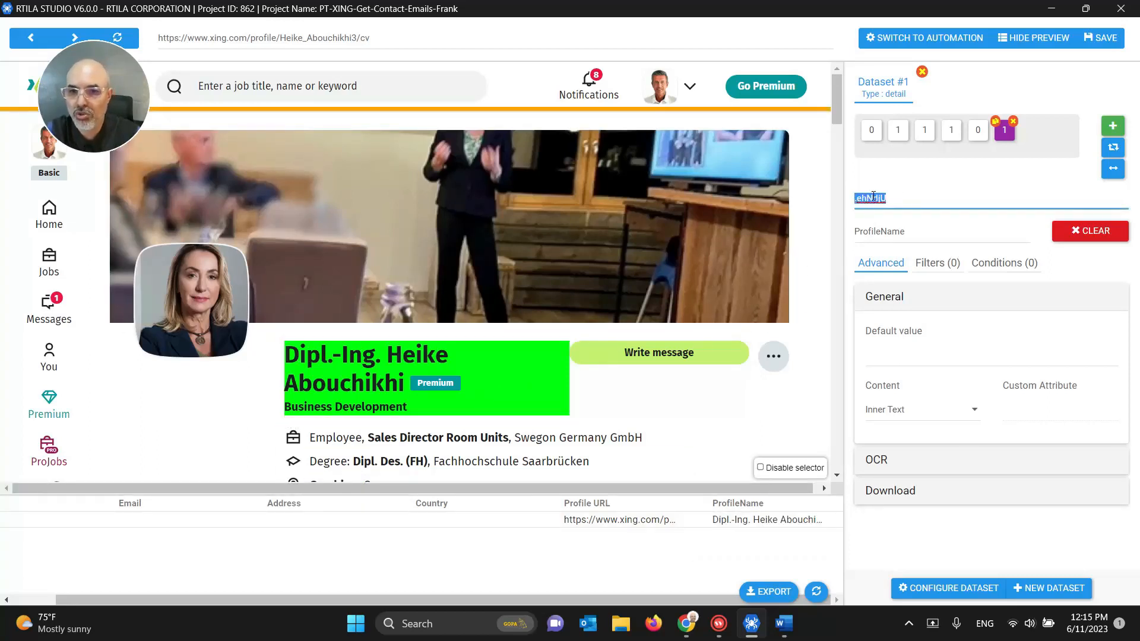
pyautogui.press('BackSpace')
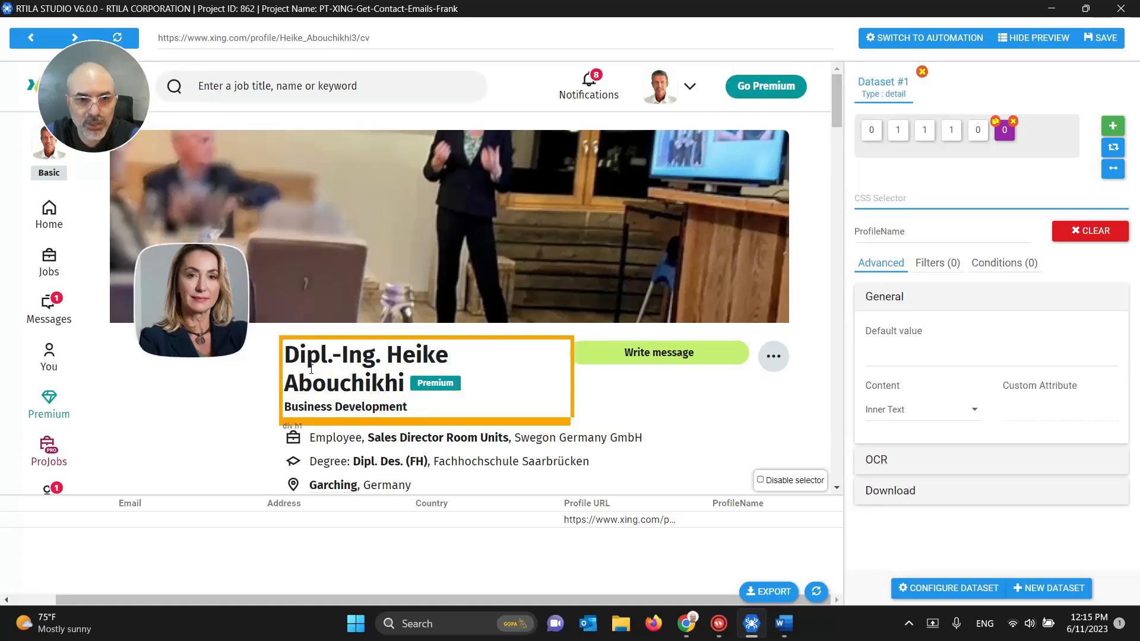
pyautogui.scroll(-1, 336, 365)
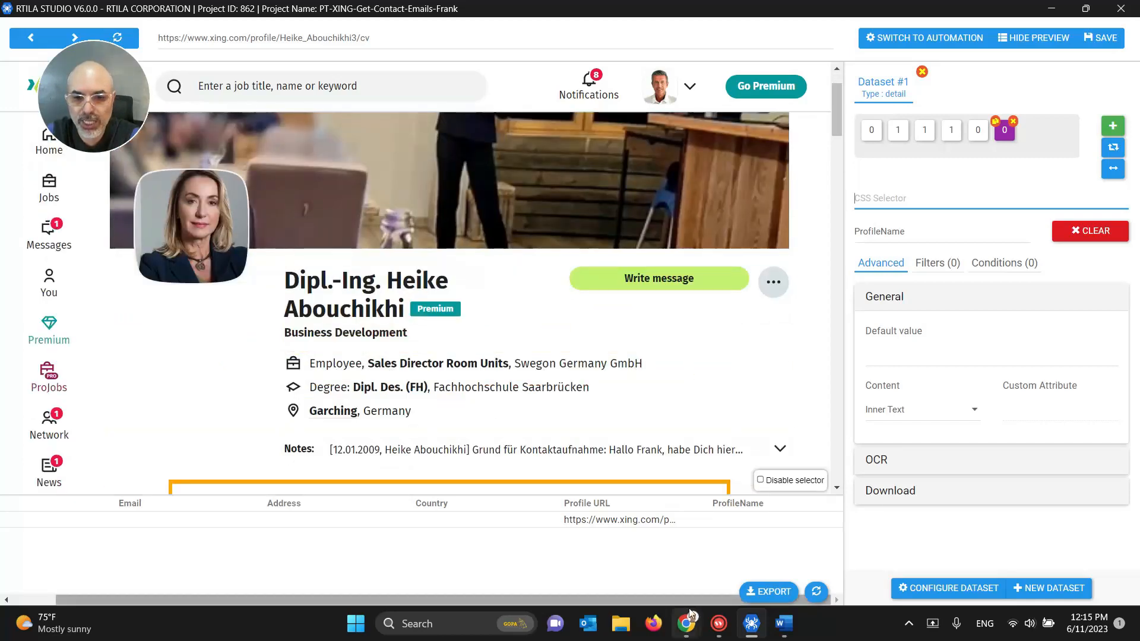
# Step: Inspect the profile name's h1 heading and its text node in Chrome DevTools
pyautogui.moveTo(693, 623)
pyautogui.click(639, 564)
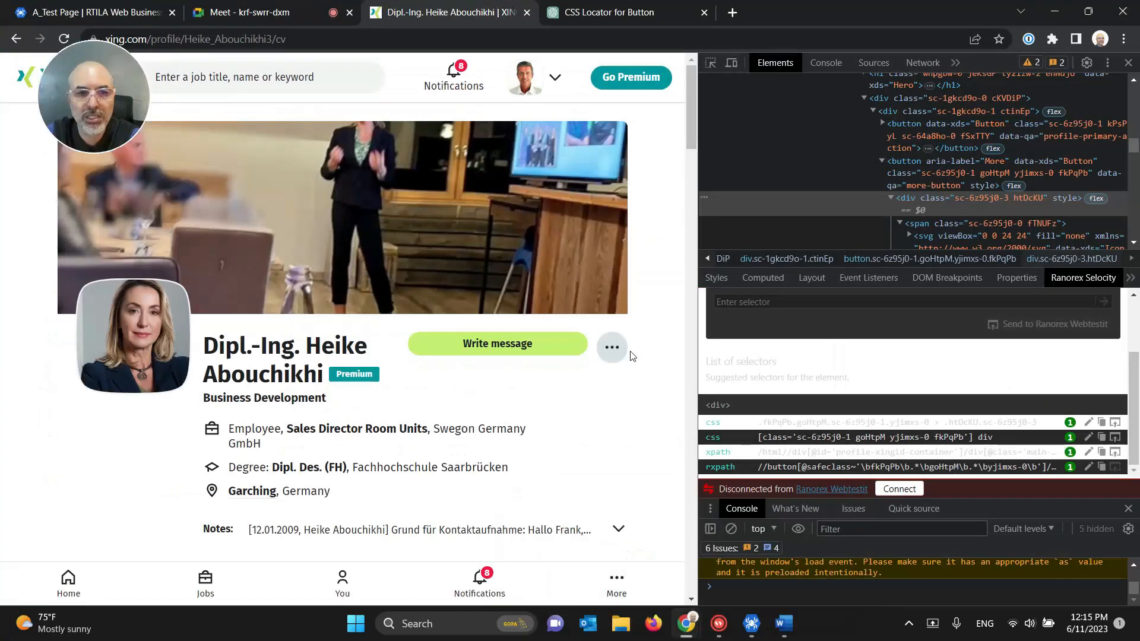
pyautogui.rightClick(243, 353)
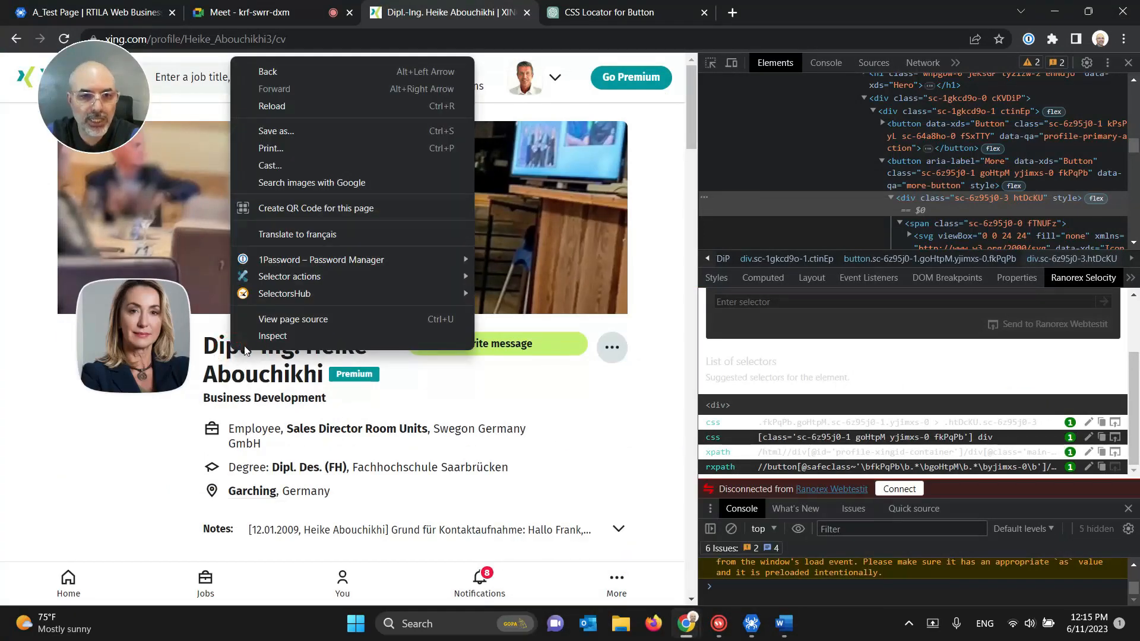
pyautogui.click(261, 337)
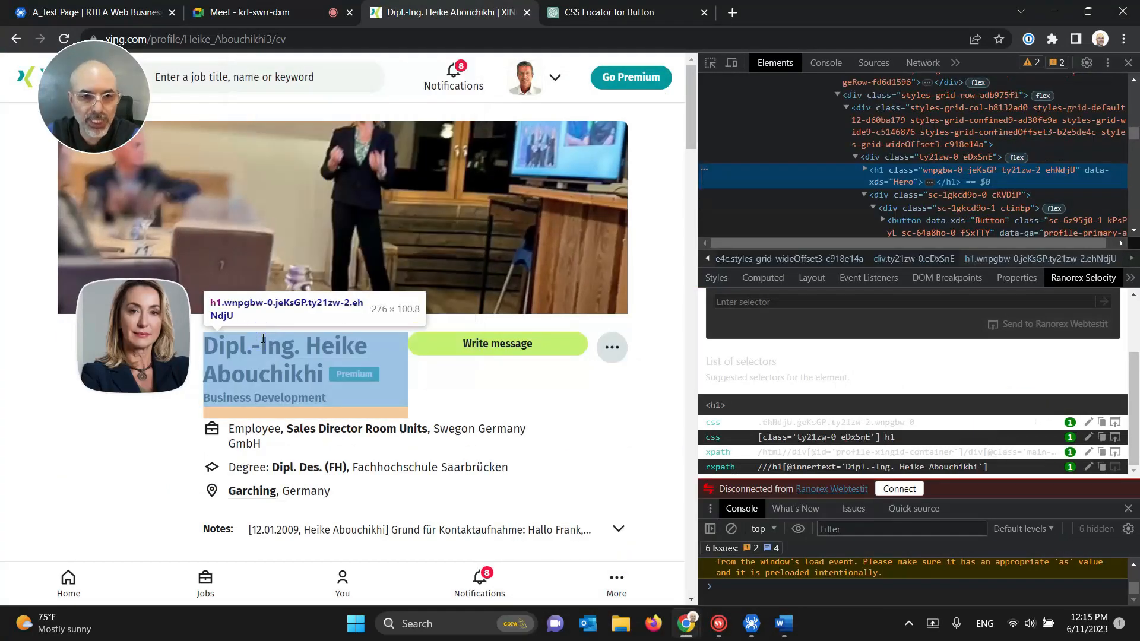
pyautogui.click(865, 170)
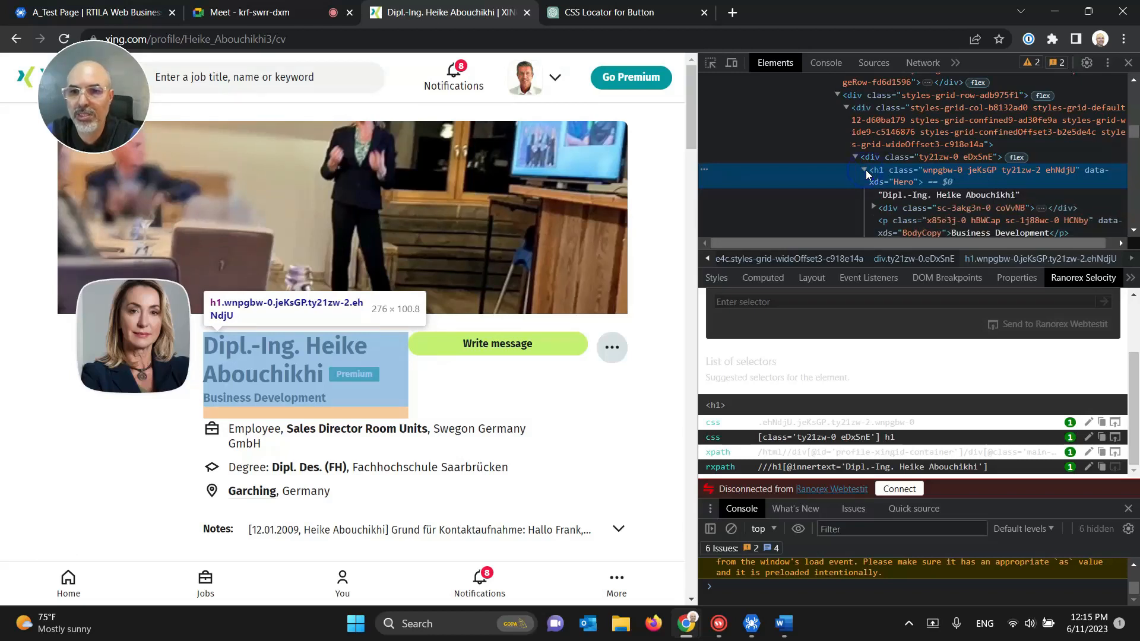
pyautogui.click(945, 194)
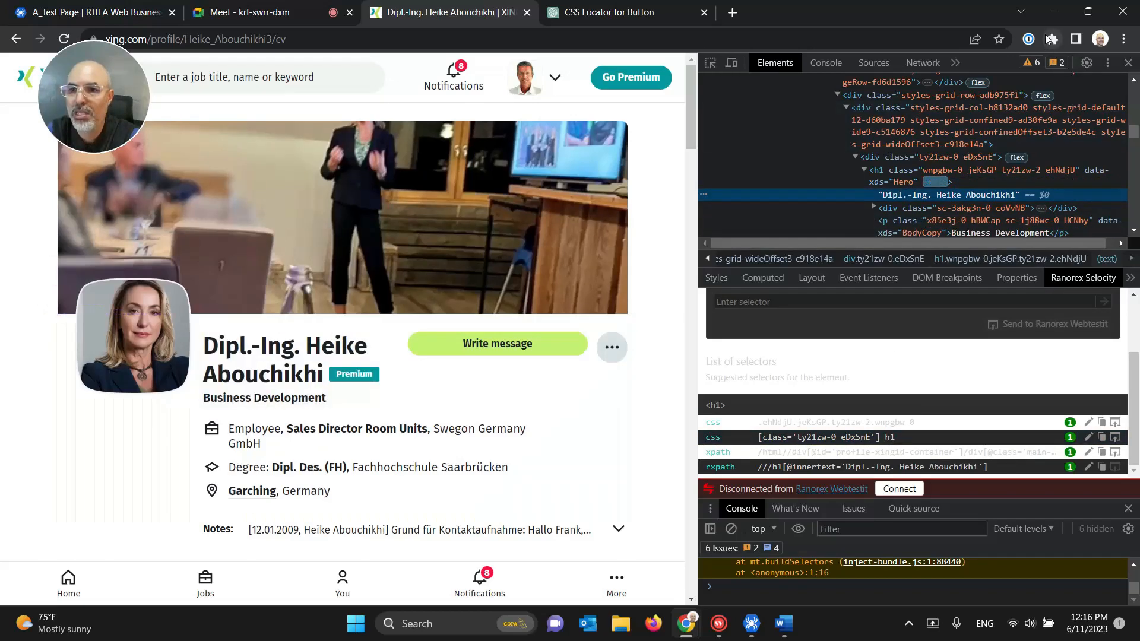
pyautogui.click(1054, 11)
pyautogui.click(879, 199)
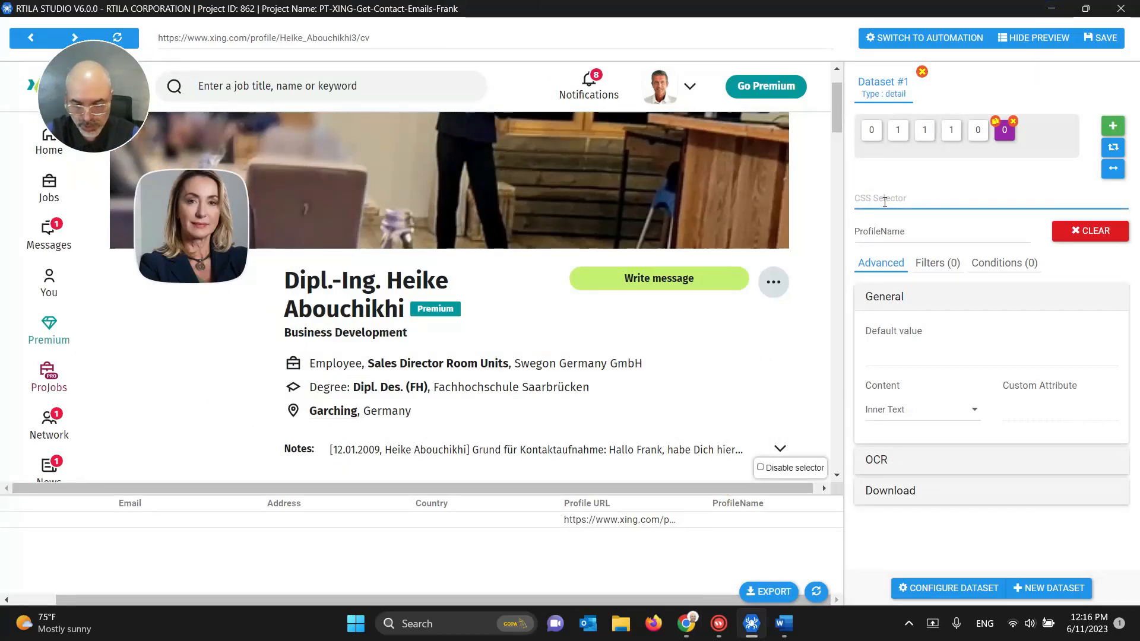
# Step: Set the ProfileName selector to h1 and check the extracted value
pyautogui.write('h1')
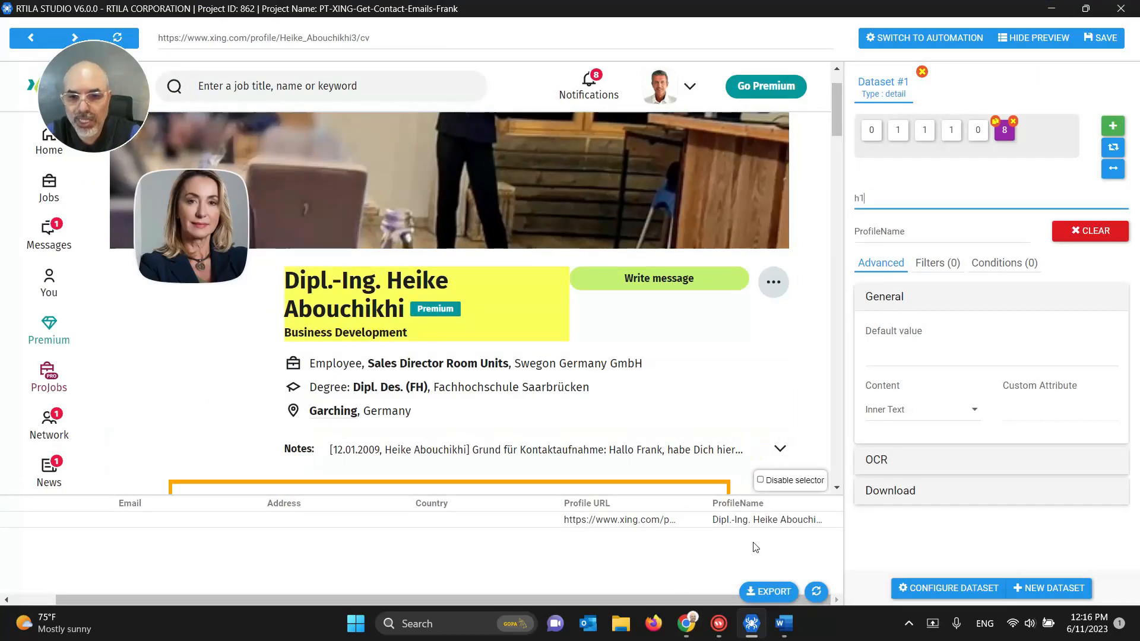
pyautogui.click(768, 524)
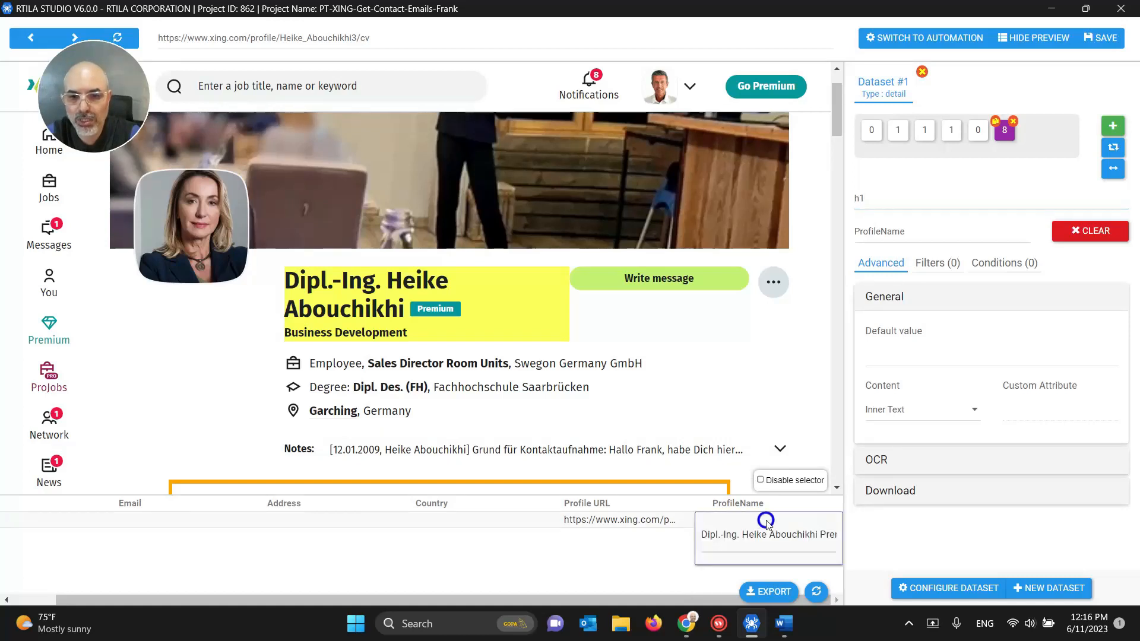
pyautogui.click(779, 535)
pyautogui.moveTo(784, 537); pyautogui.dragTo(853, 538)
pyautogui.click(781, 539)
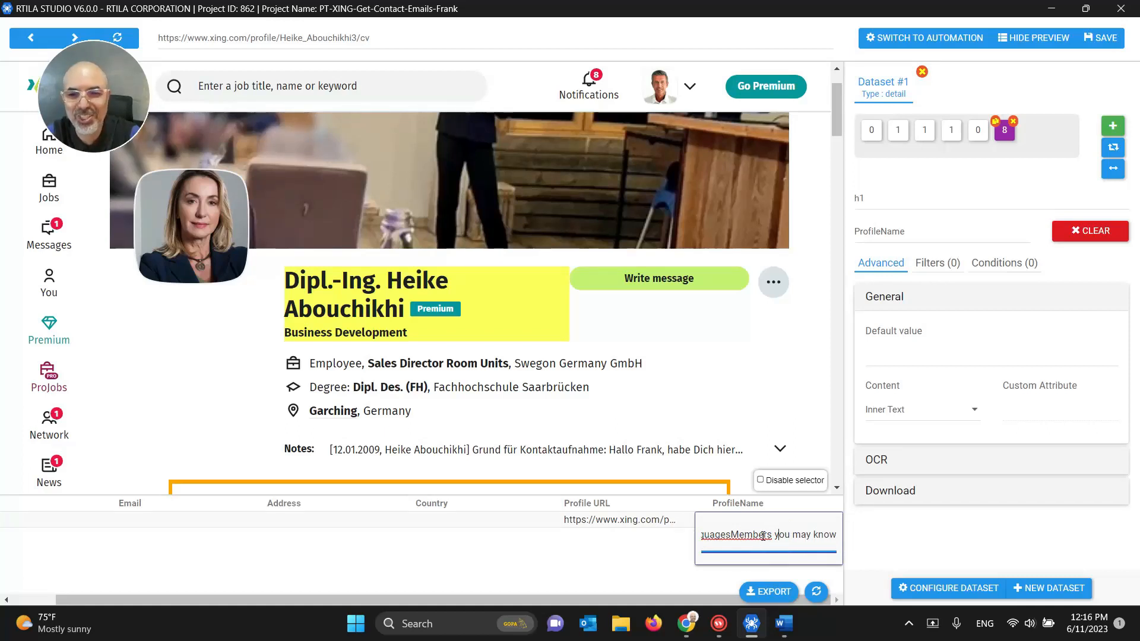
pyautogui.doubleClick(760, 536)
# Step: Replace the selector with [class='ty21zw-0 eDxSnE'] h1 copied from SelectorsHub
pyautogui.click(686, 623)
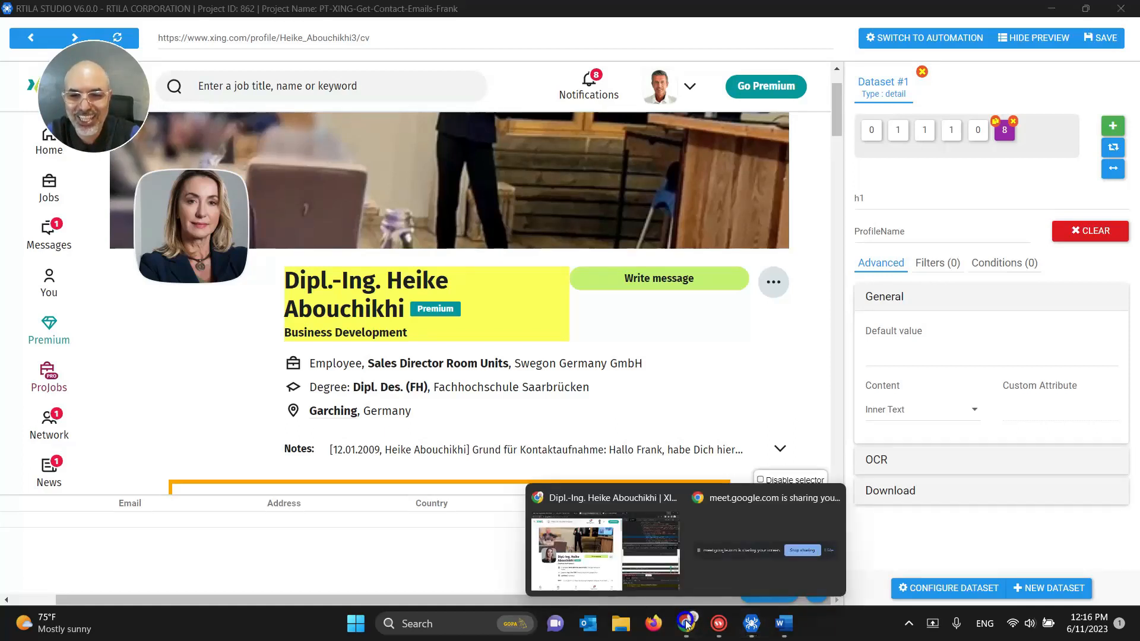
pyautogui.click(657, 582)
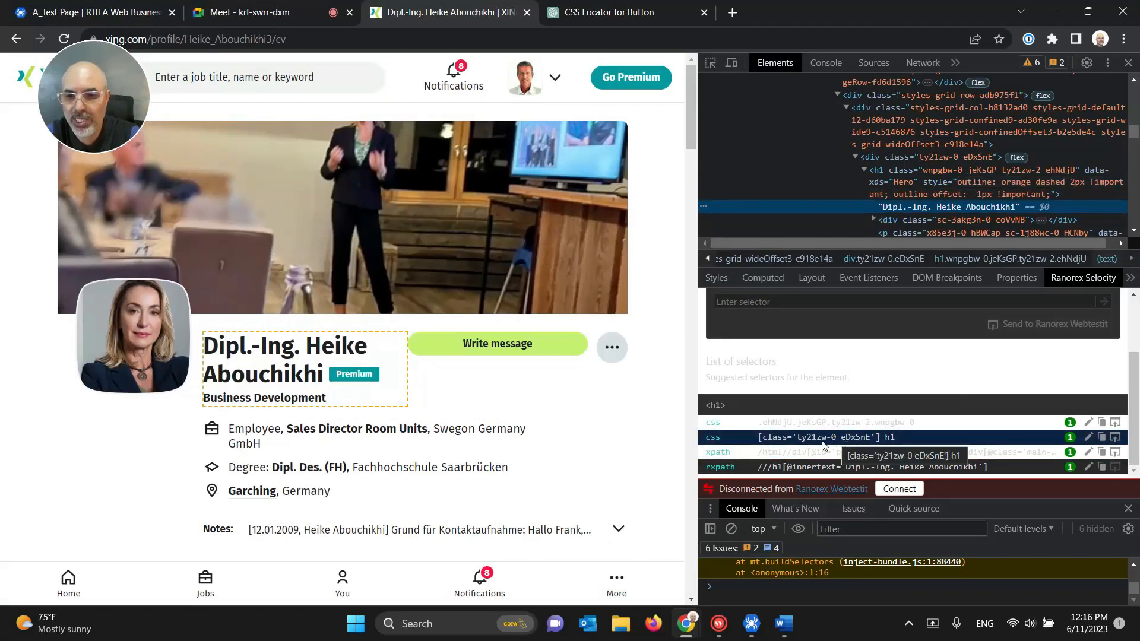
pyautogui.click(1102, 444)
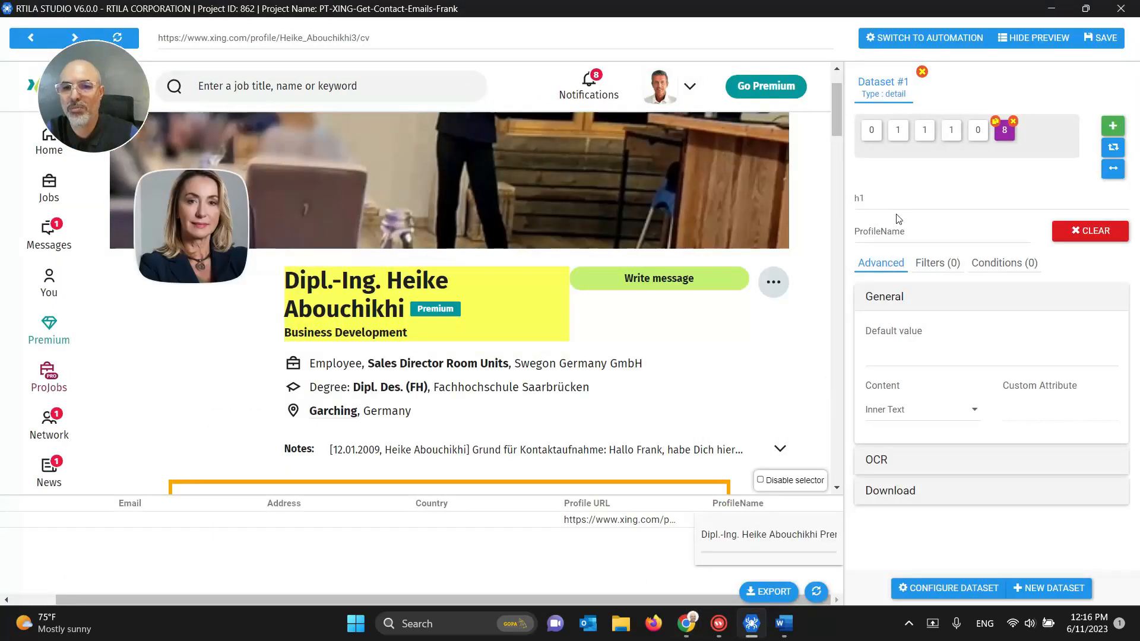
pyautogui.click(893, 201)
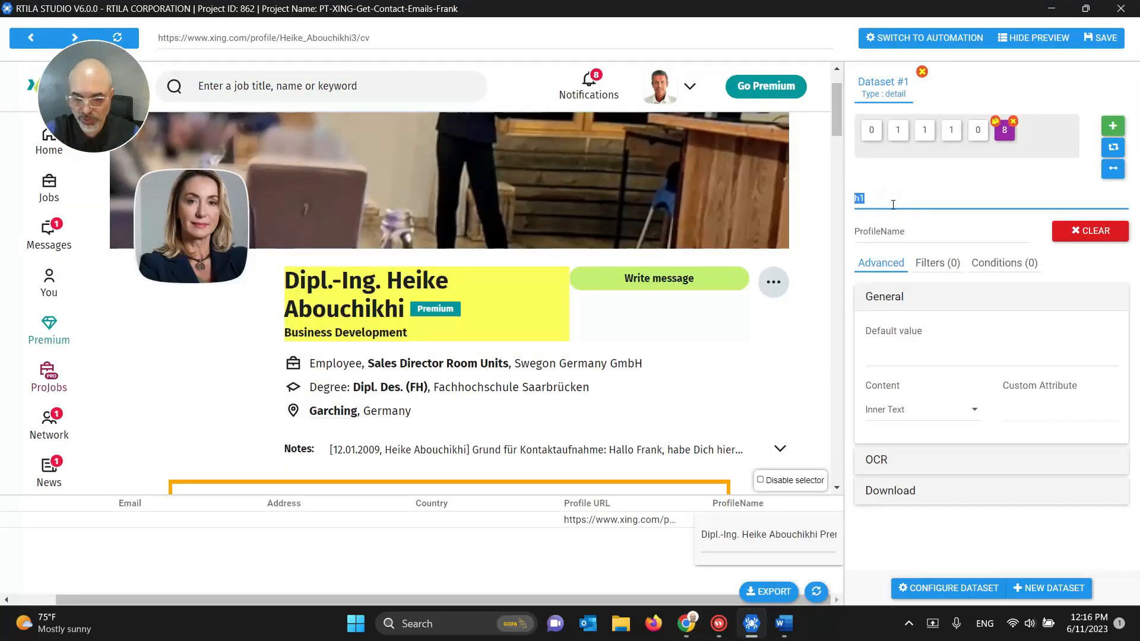
pyautogui.hotkey('ctrl', 'a')
pyautogui.hotkey('ctrl', 'v')
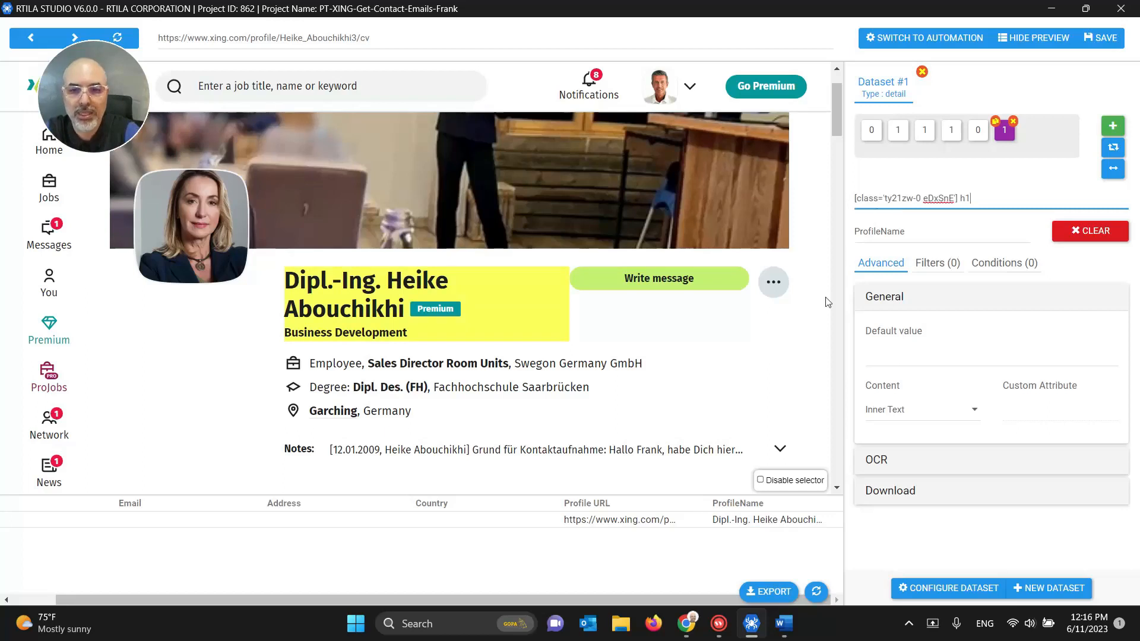
pyautogui.click(734, 521)
# Step: Verify the extracted profile name, then briefly test appending ' a' to the selector
pyautogui.doubleClick(735, 520)
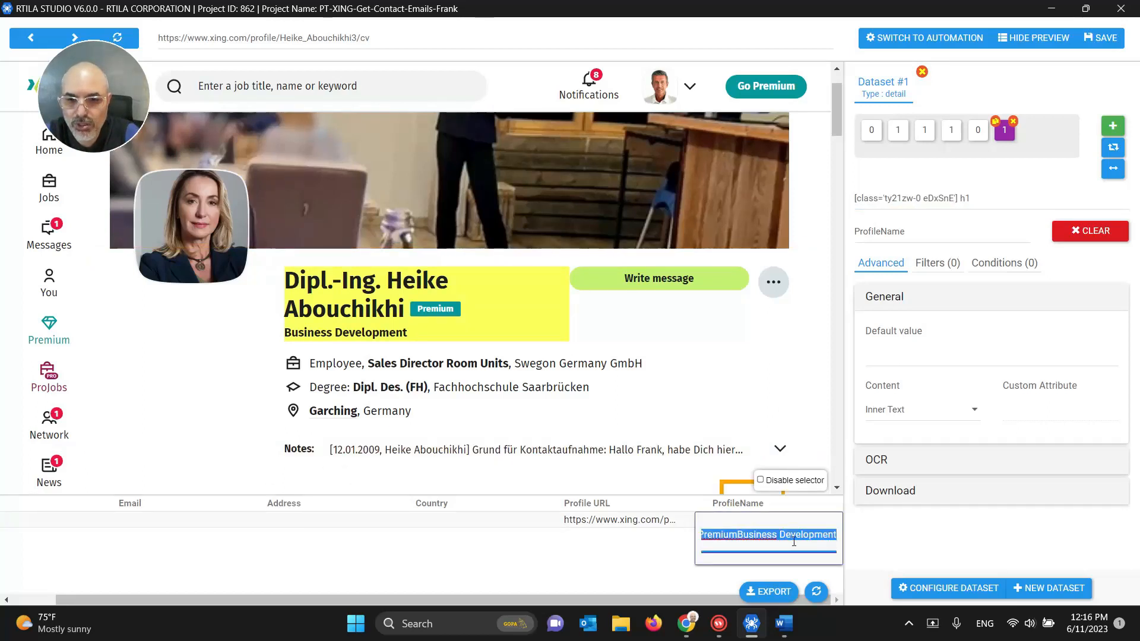
pyautogui.click(746, 537)
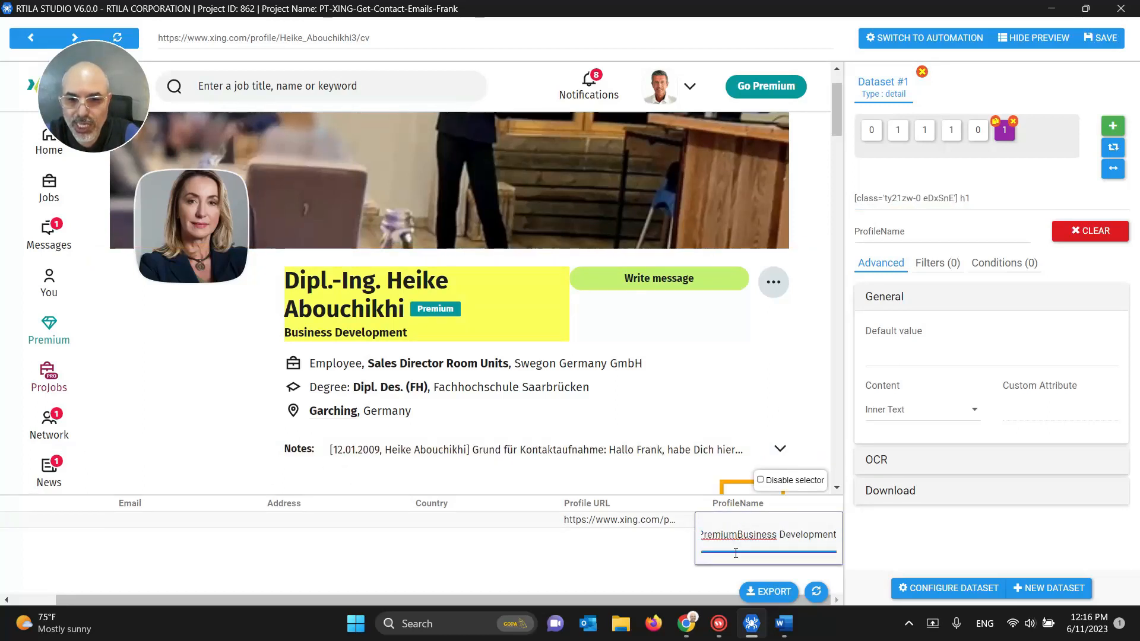
pyautogui.tripleClick(728, 535)
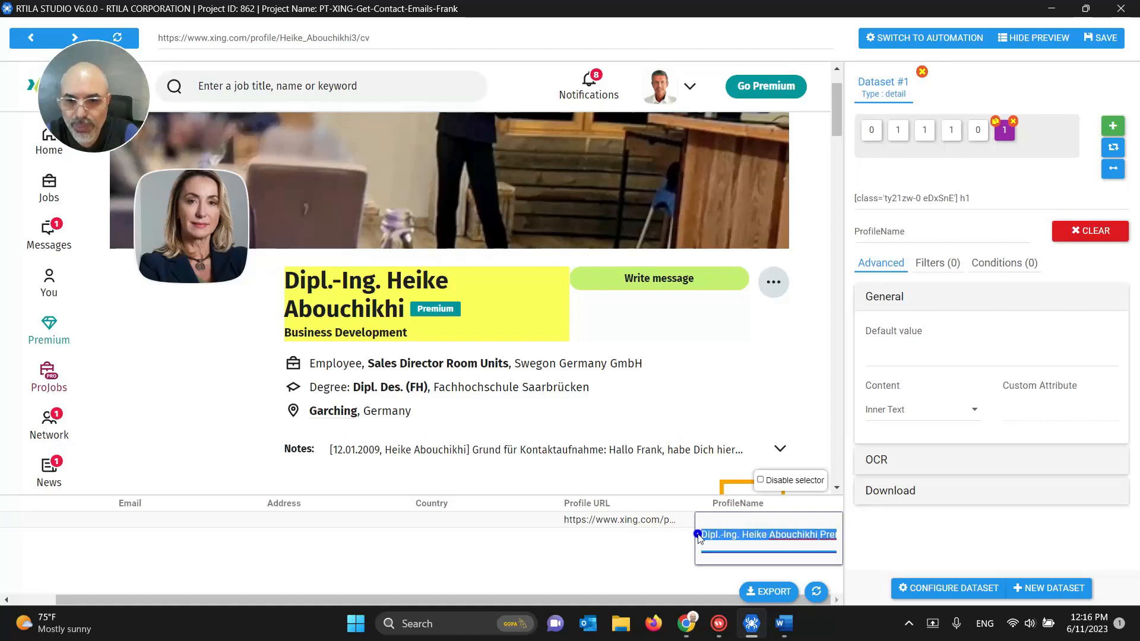
pyautogui.click(822, 534)
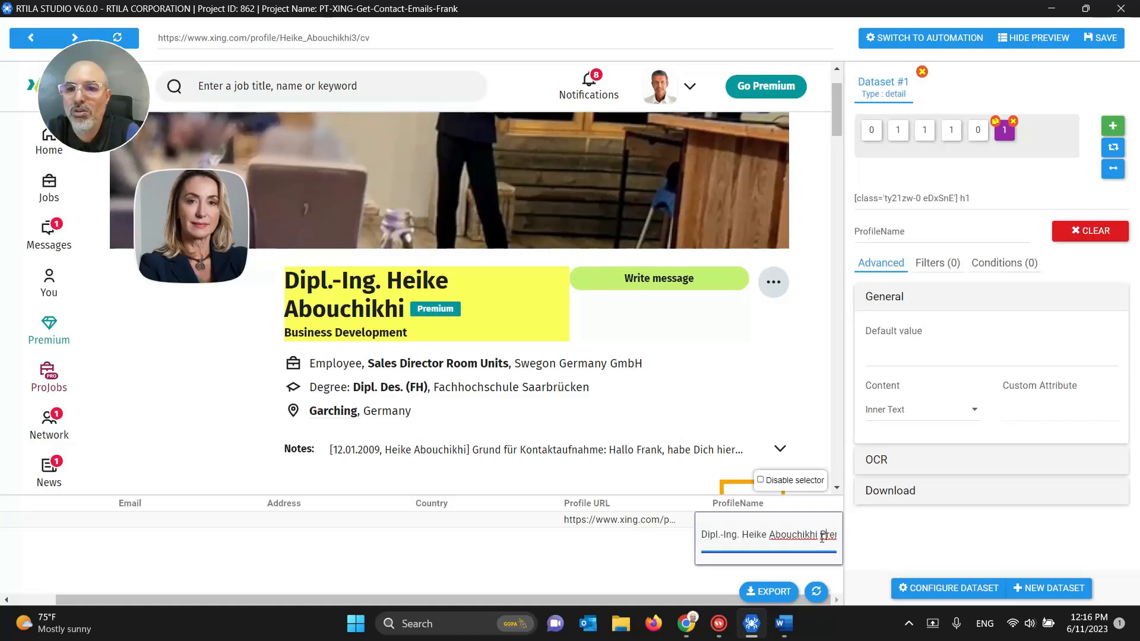
pyautogui.click(987, 199)
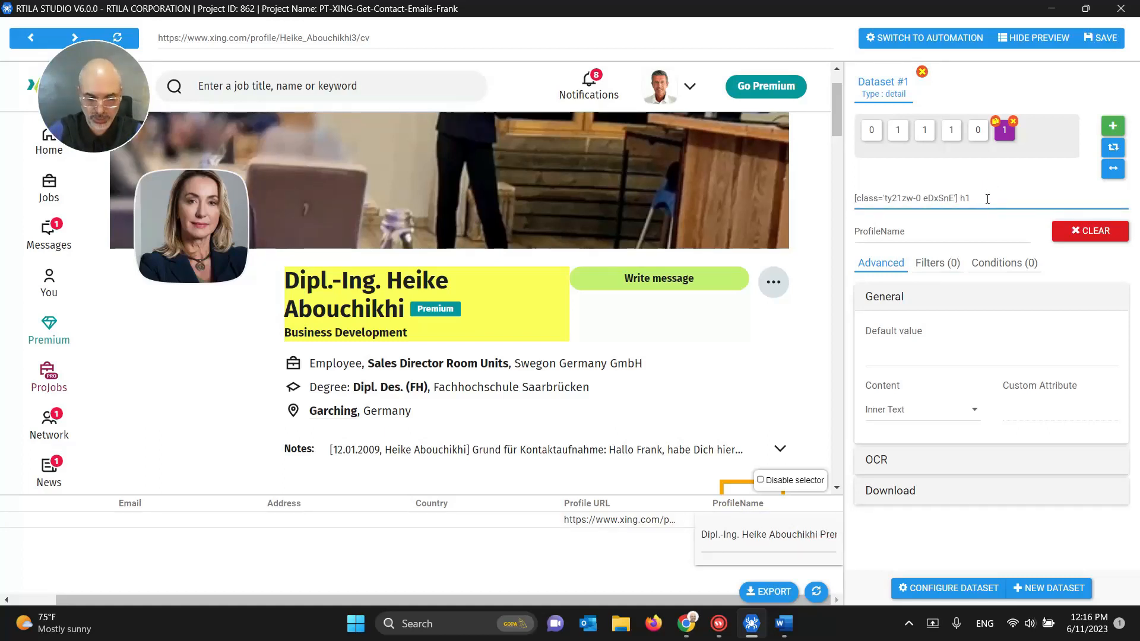
pyautogui.write('a')
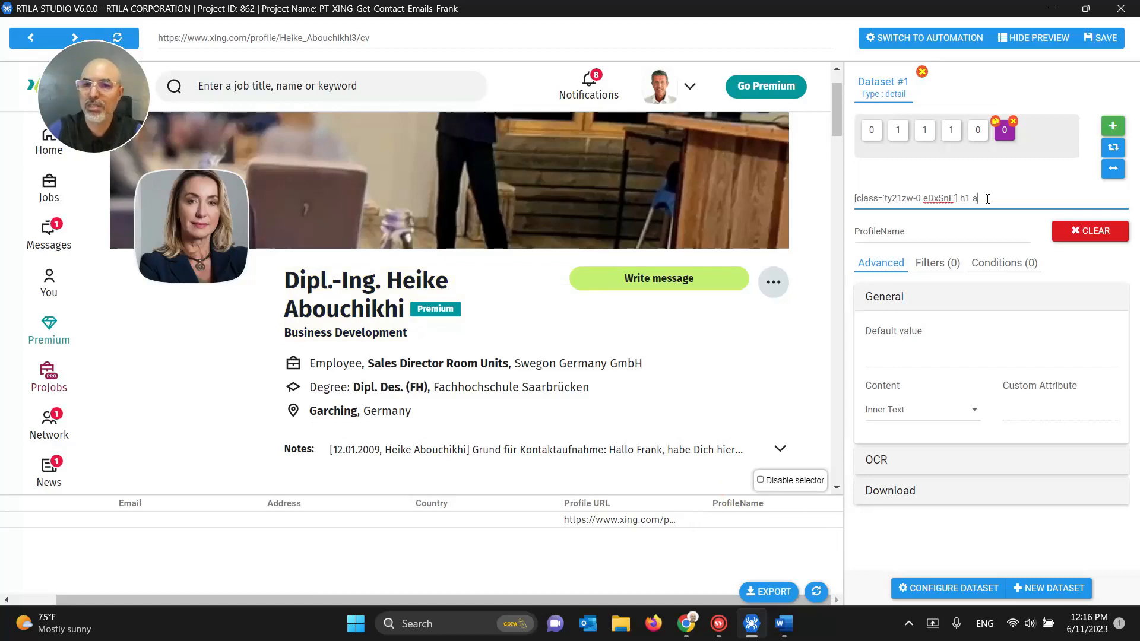
pyautogui.press('BackSpace')
pyautogui.press('BackSpace')
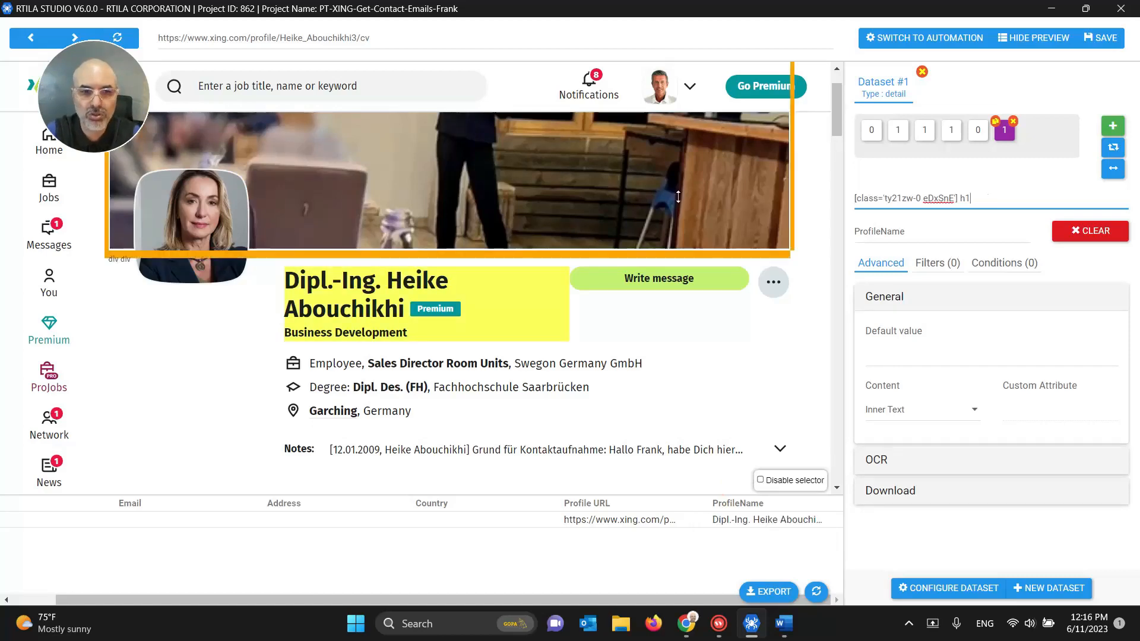
# Step: Select the h1 node in DevTools and copy its data-xds="Hero" attribute
pyautogui.moveTo(680, 619)
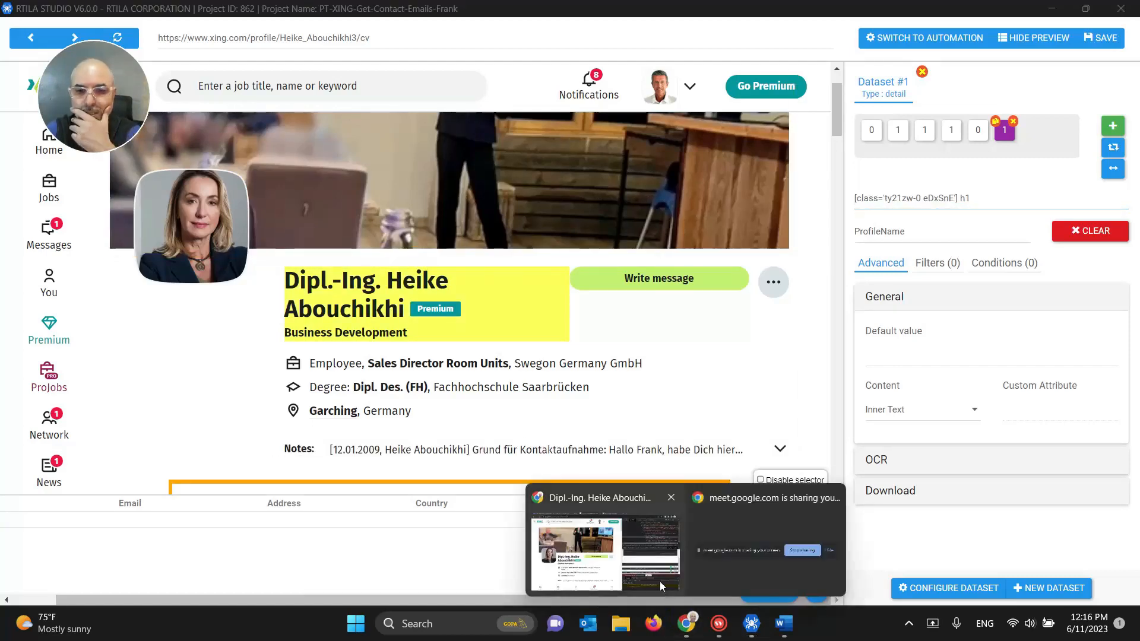
pyautogui.click(660, 582)
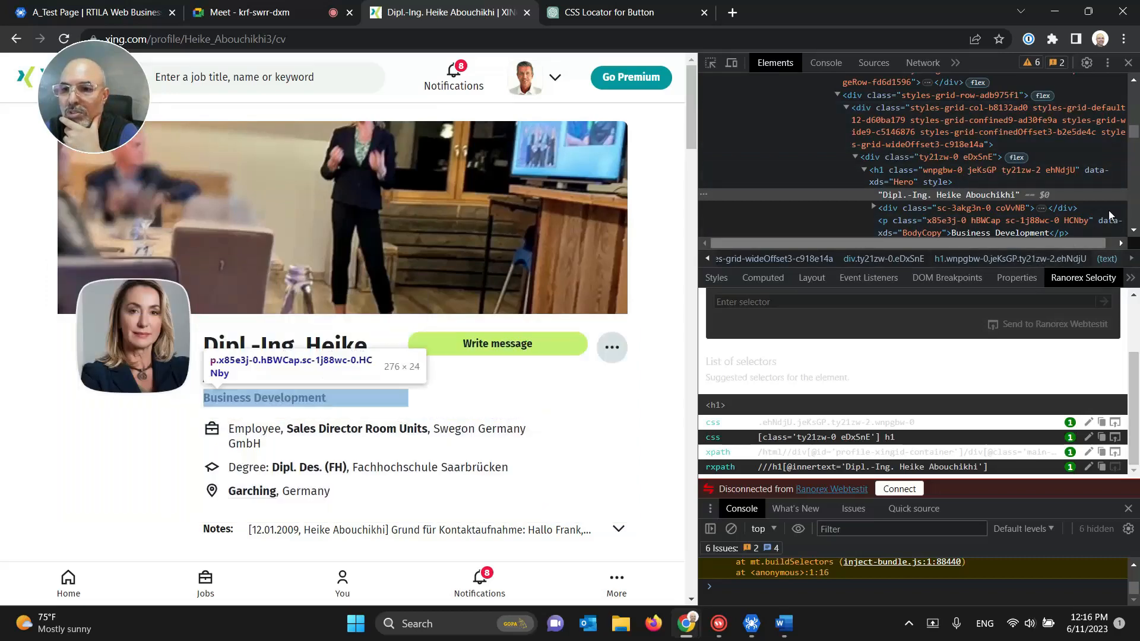
pyautogui.click(1134, 230)
pyautogui.click(1134, 231)
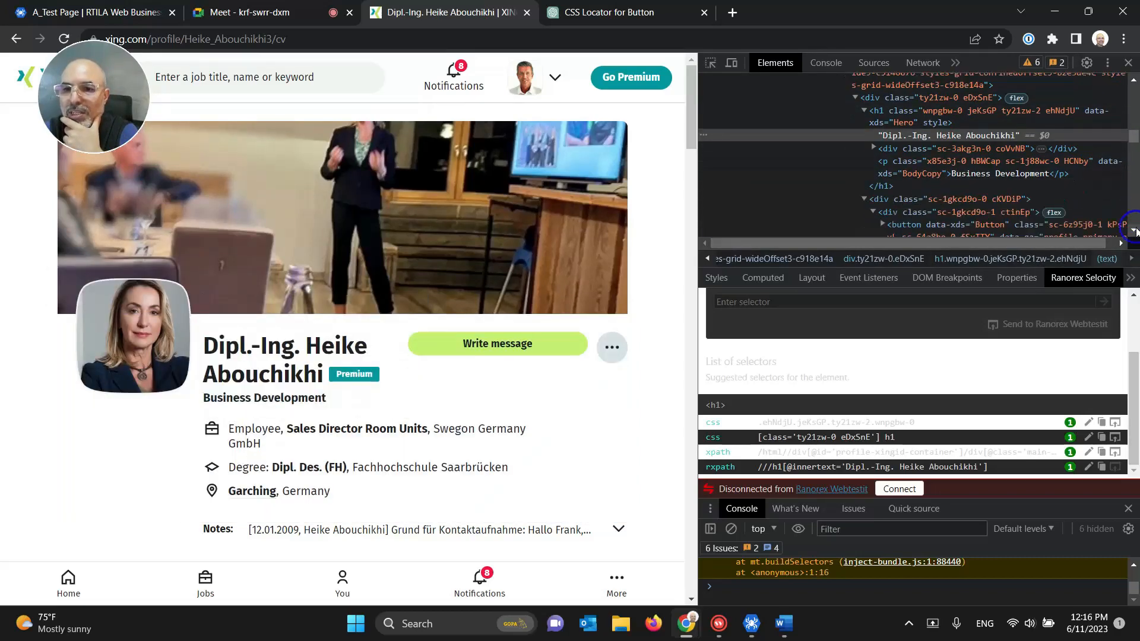
pyautogui.click(1093, 111)
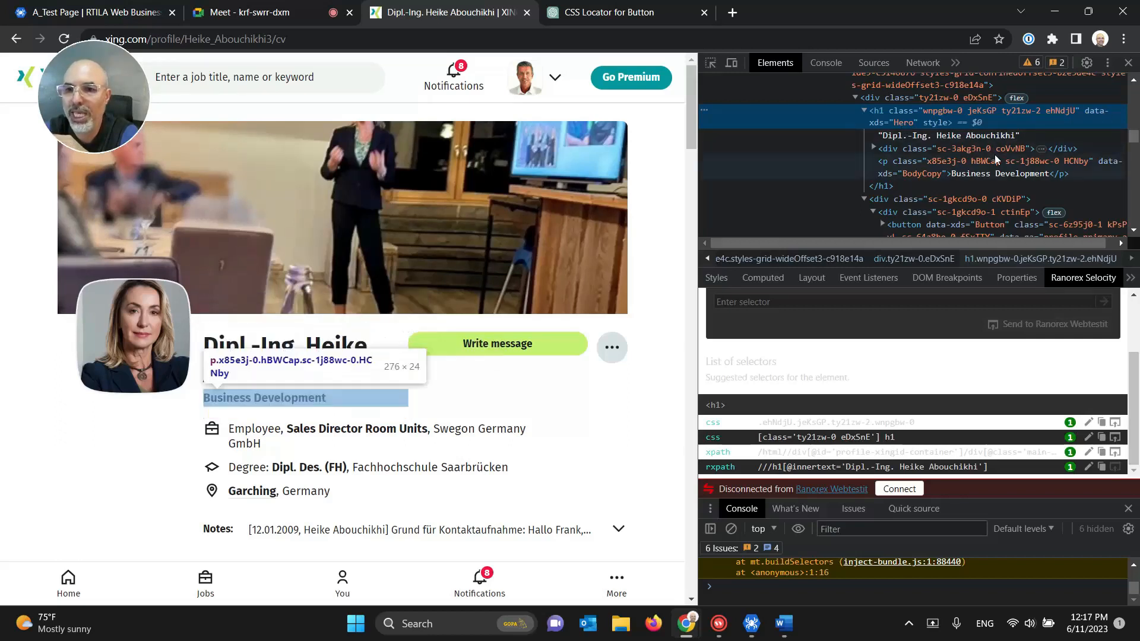
pyautogui.doubleClick(1092, 111)
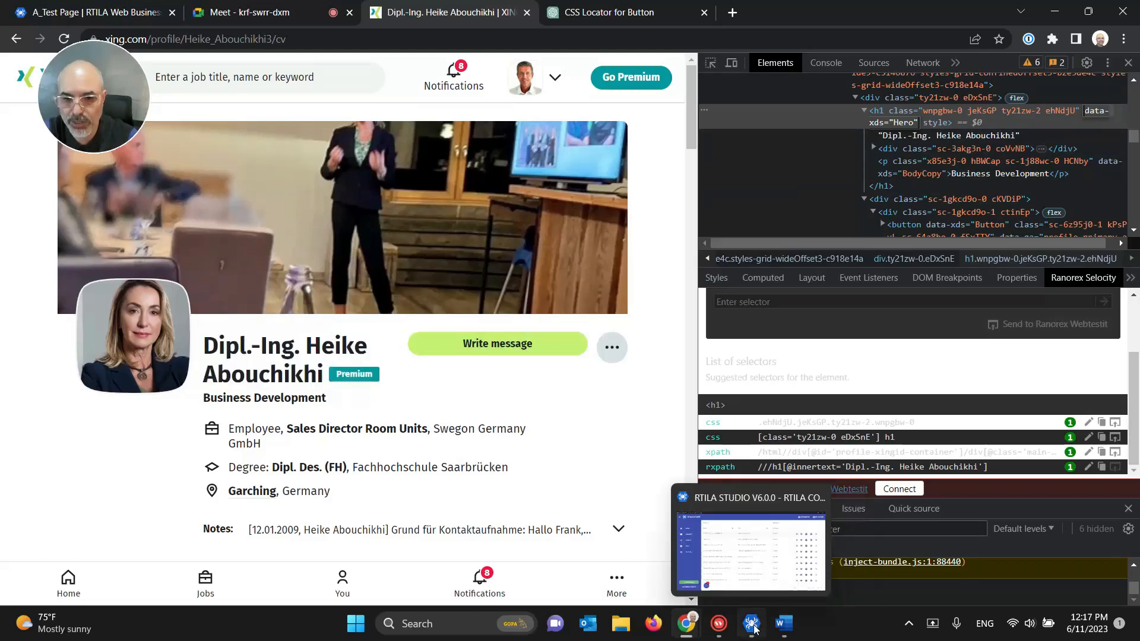
pyautogui.hotkey('alt', 'Tab')
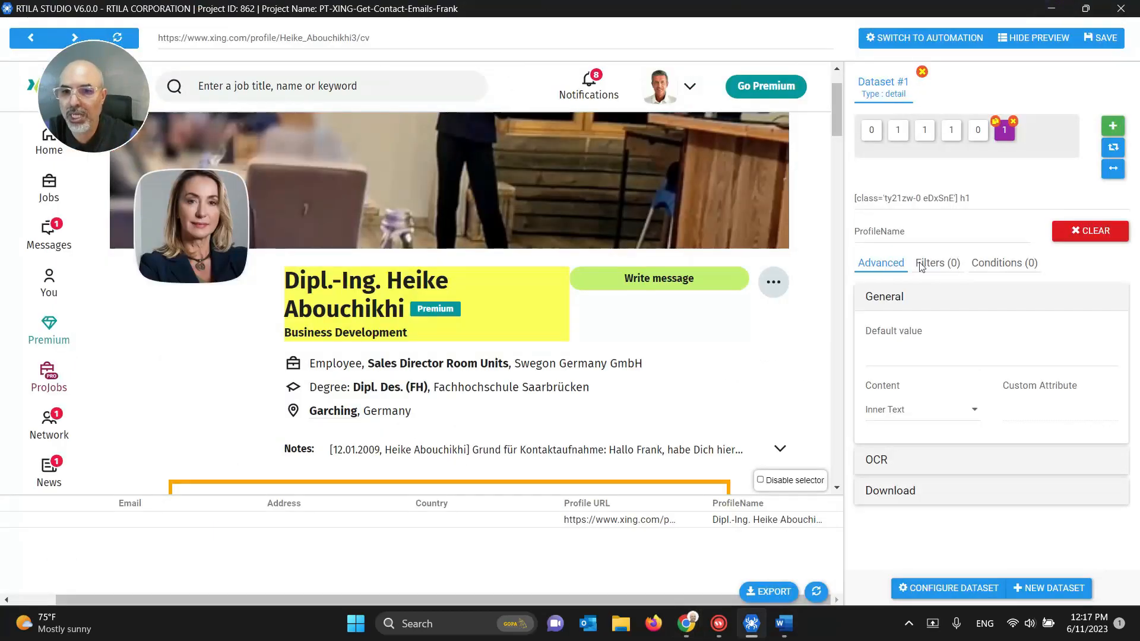
# Step: Replace the ProfileName selector with [data-xds="Hero"]
pyautogui.tripleClick(893, 199)
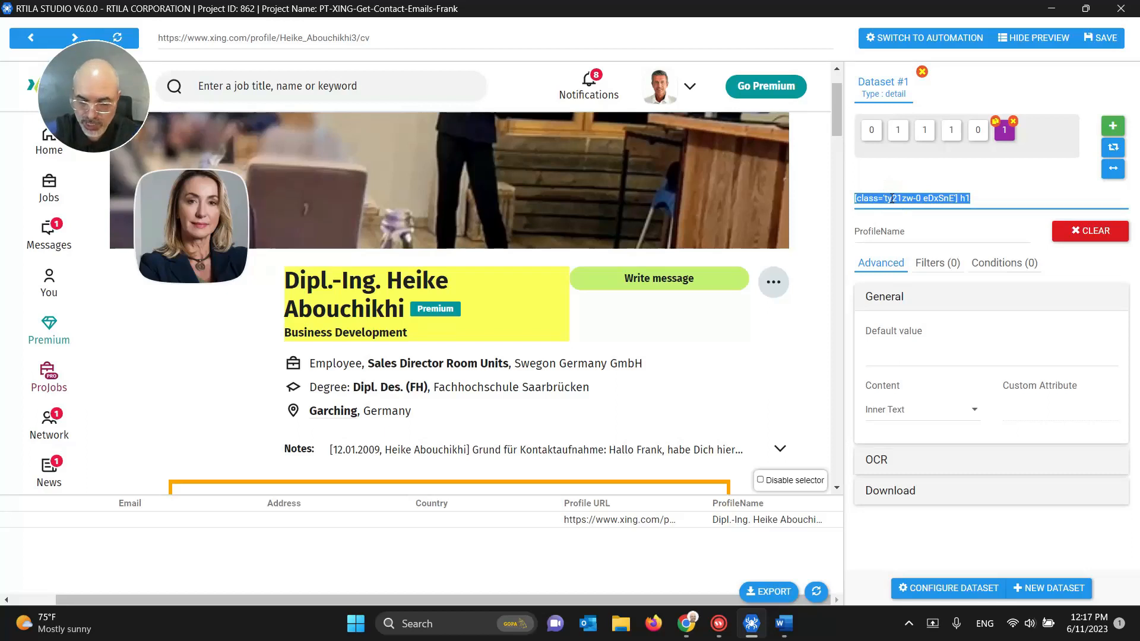
pyautogui.write('[')
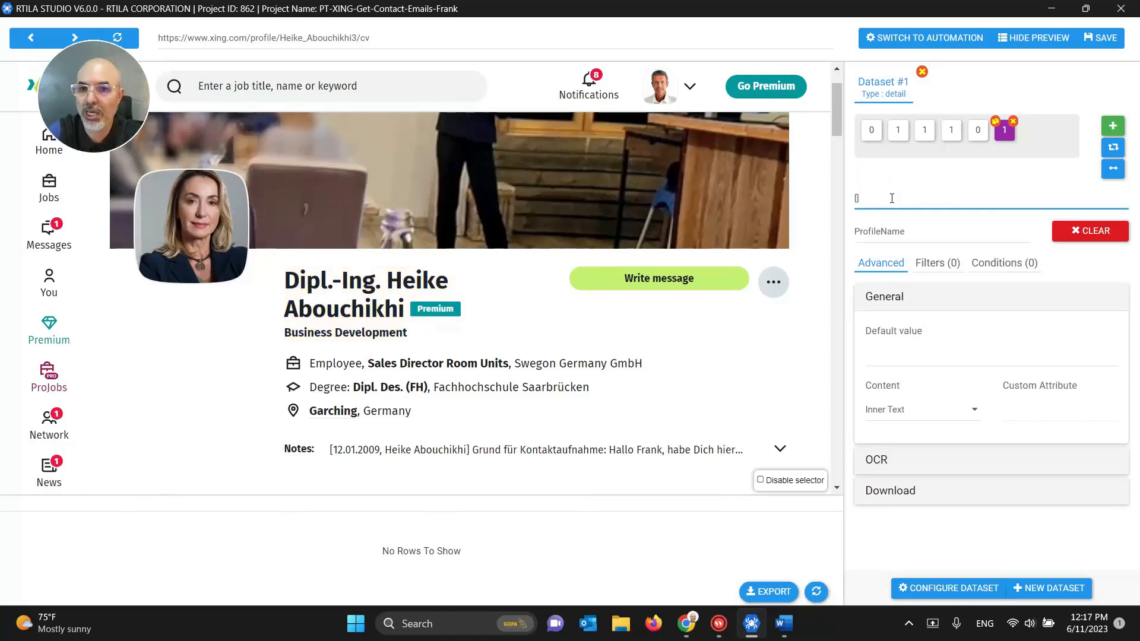
pyautogui.write('data-xds="Hero"]')
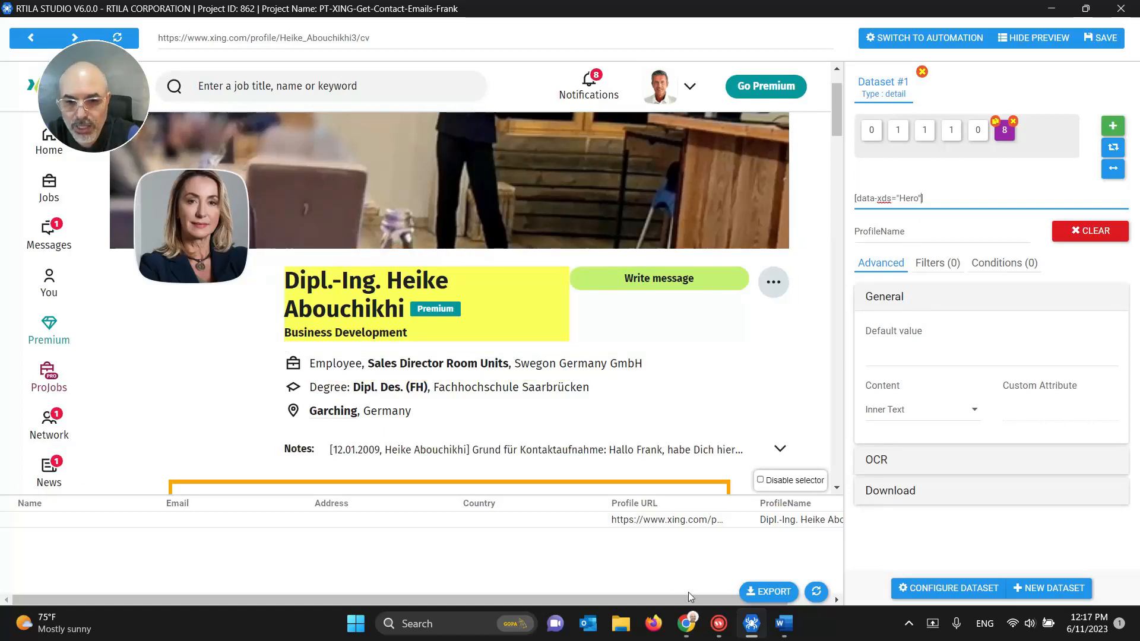
# Step: Review the extra text it extracts and change the selector to plain h1
pyautogui.doubleClick(781, 522)
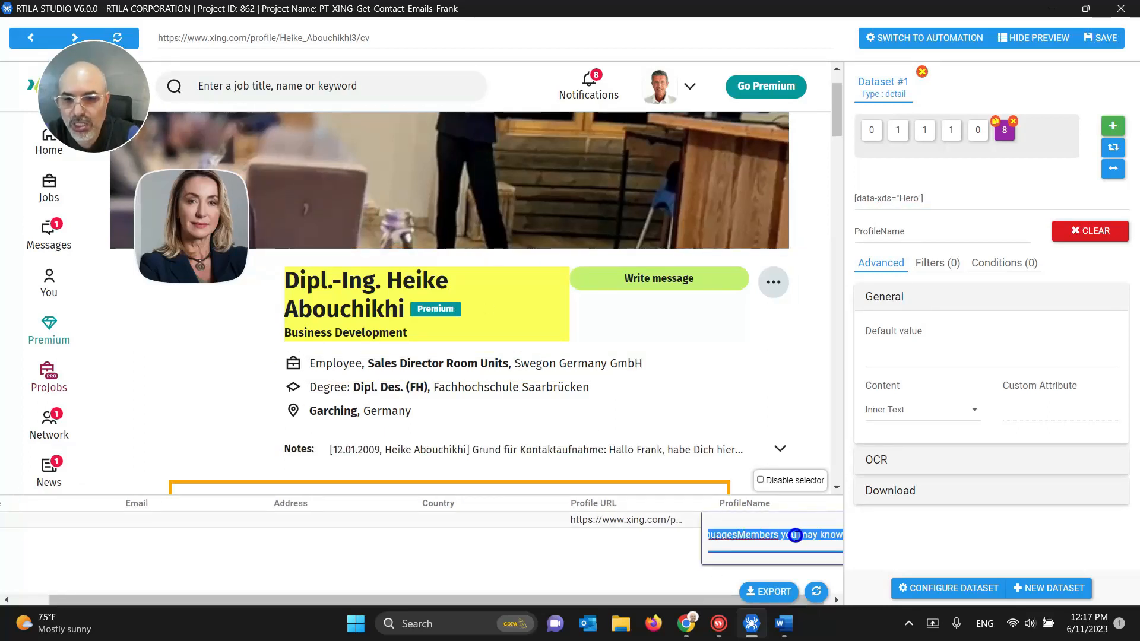
pyautogui.moveTo(772, 540); pyautogui.dragTo(734, 537)
pyautogui.click(818, 537)
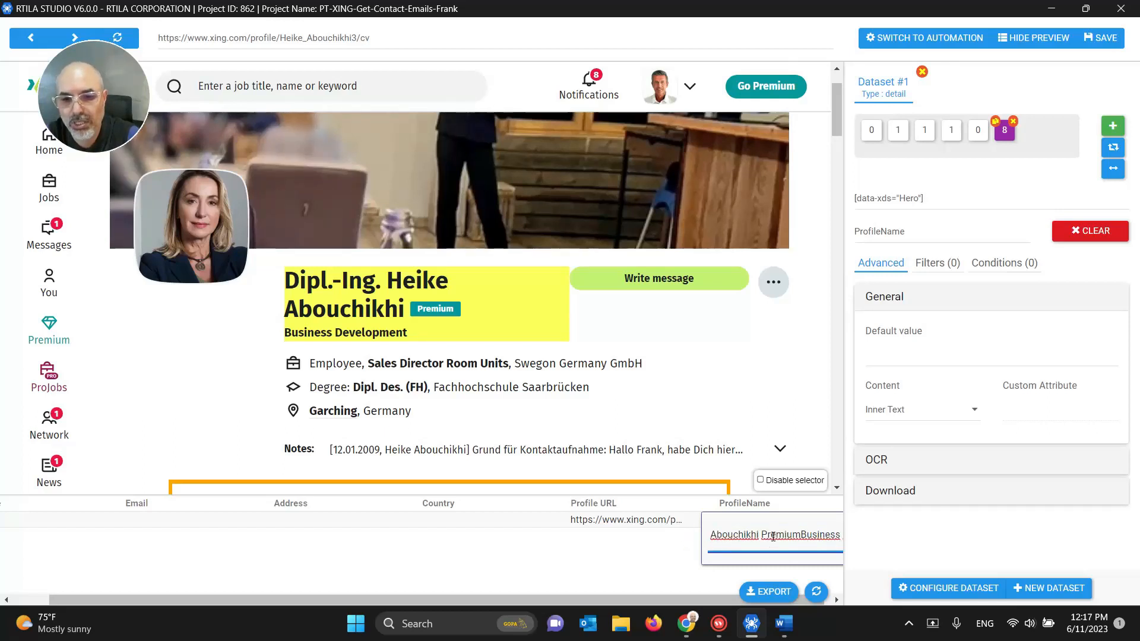
pyautogui.tripleClick(771, 535)
pyautogui.press('Escape')
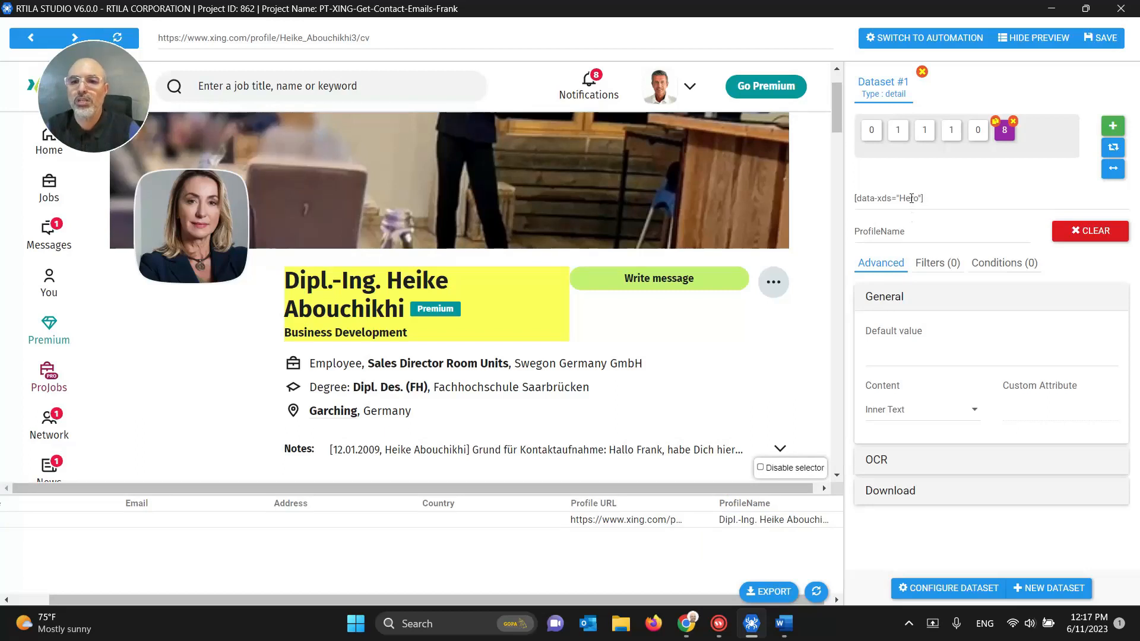
pyautogui.tripleClick(909, 198)
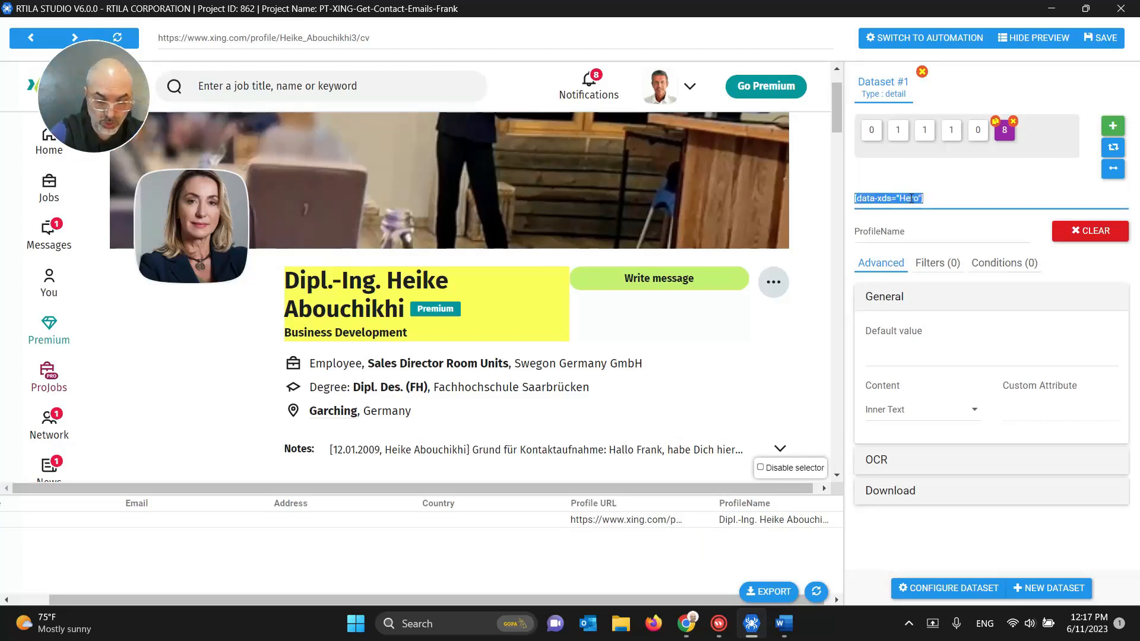
pyautogui.write('h1')
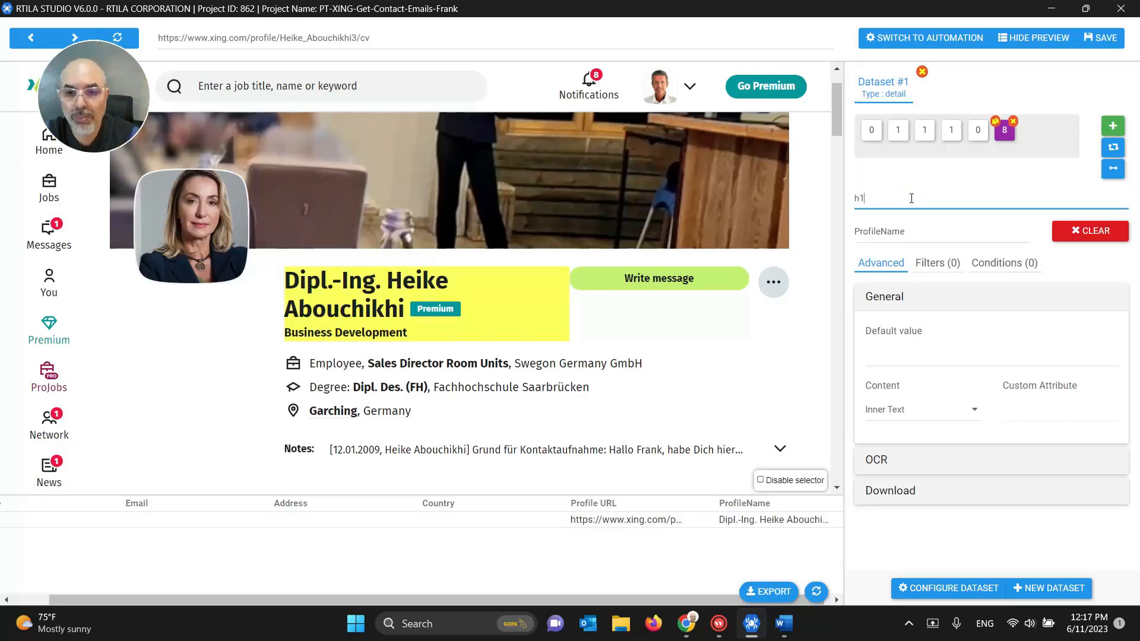
# Step: Try Input Value, Link and Custom Attribute 'h1' content types, then clear the attribute
pyautogui.click(936, 410)
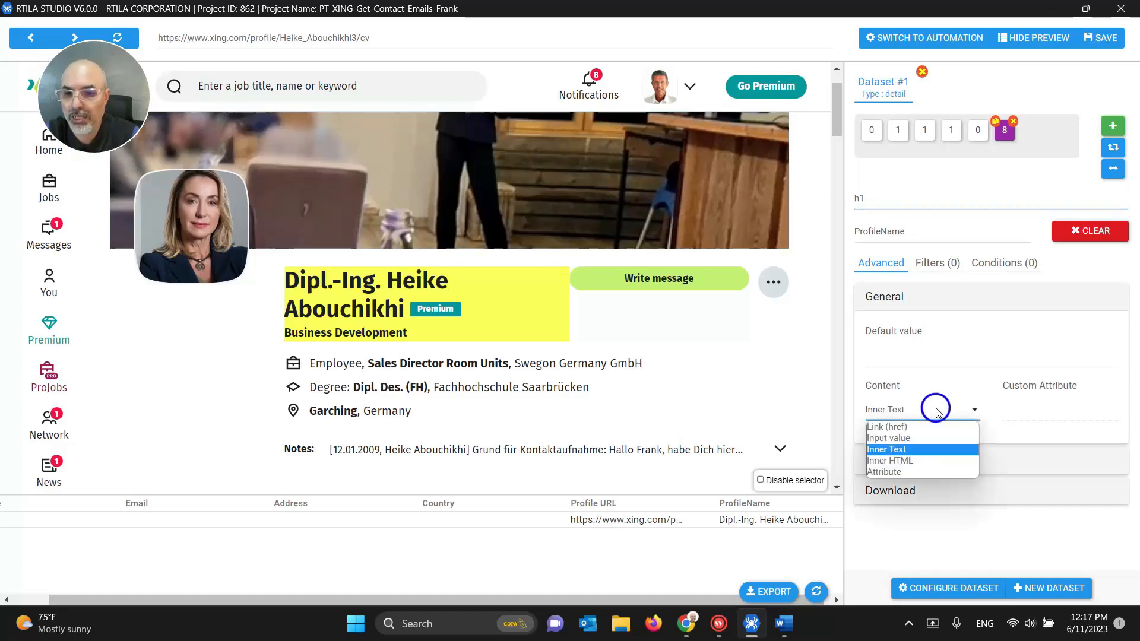
pyautogui.click(921, 436)
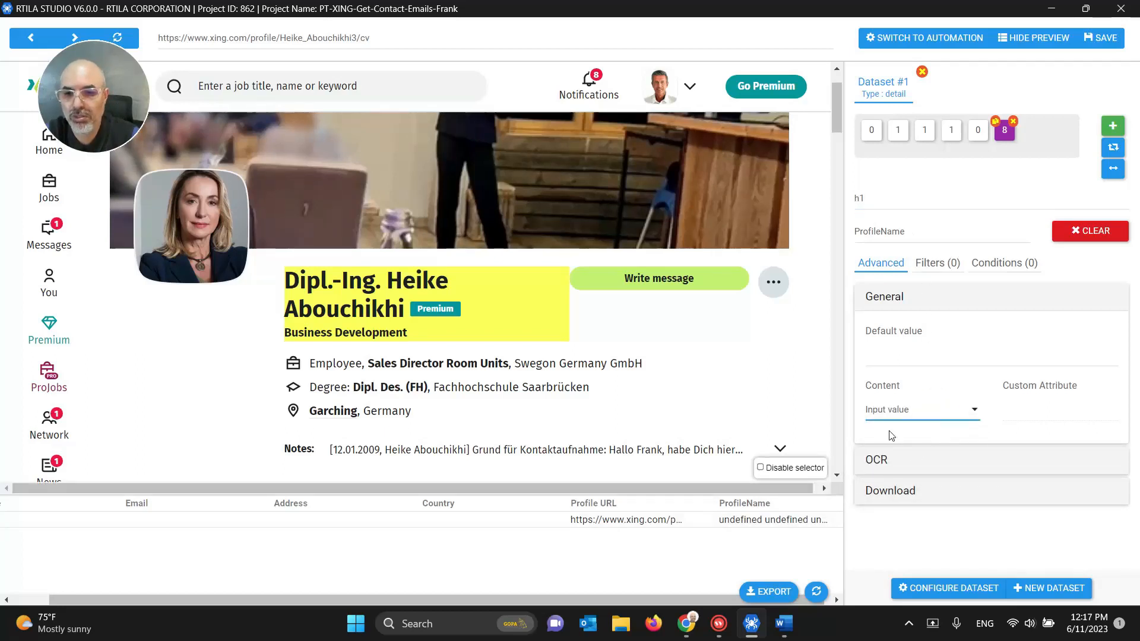
pyautogui.click(900, 415)
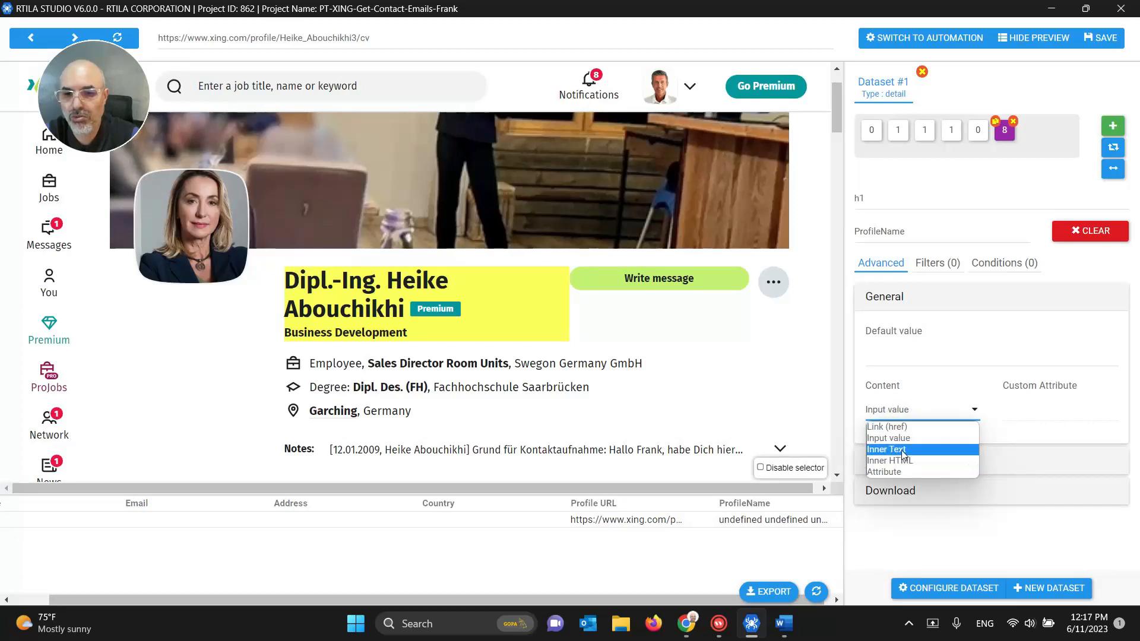
pyautogui.click(901, 427)
pyautogui.click(902, 413)
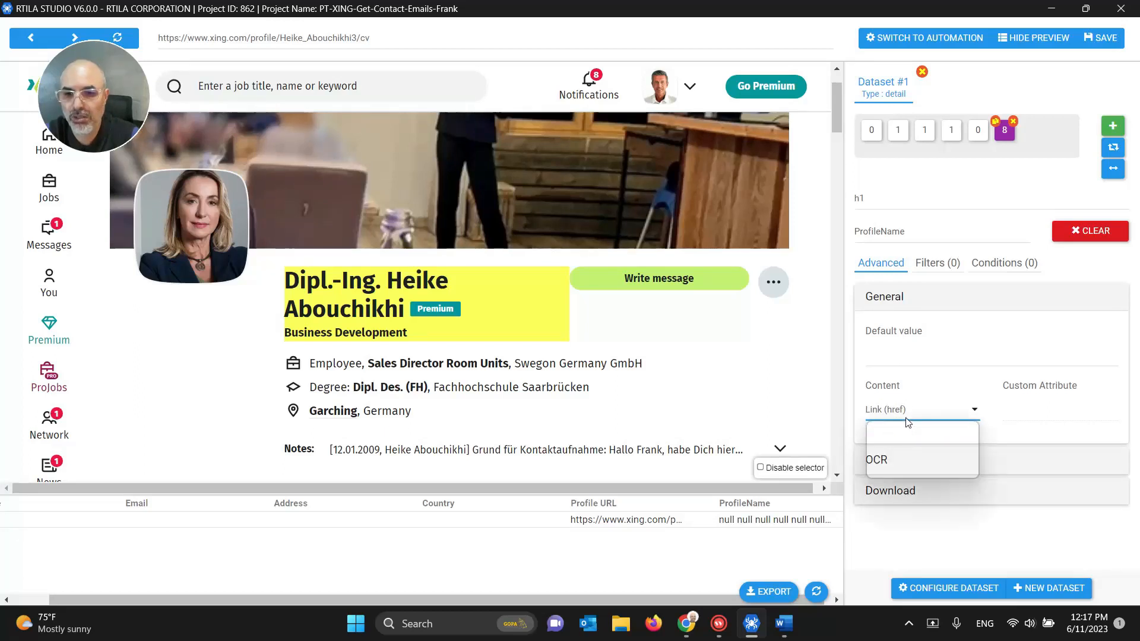
pyautogui.click(907, 472)
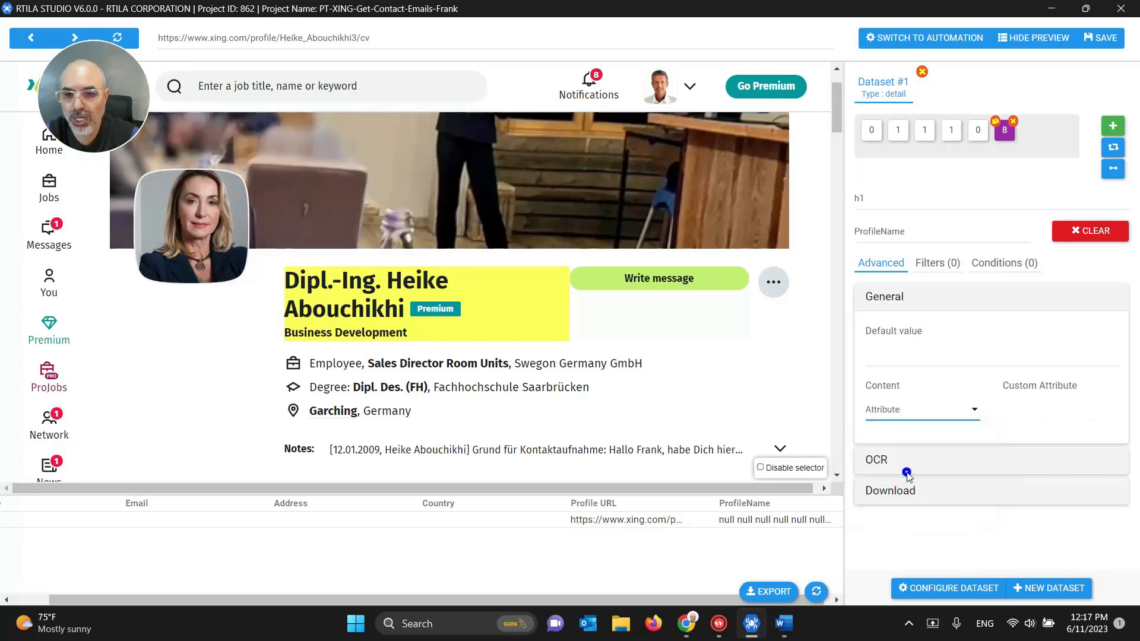
pyautogui.click(1018, 416)
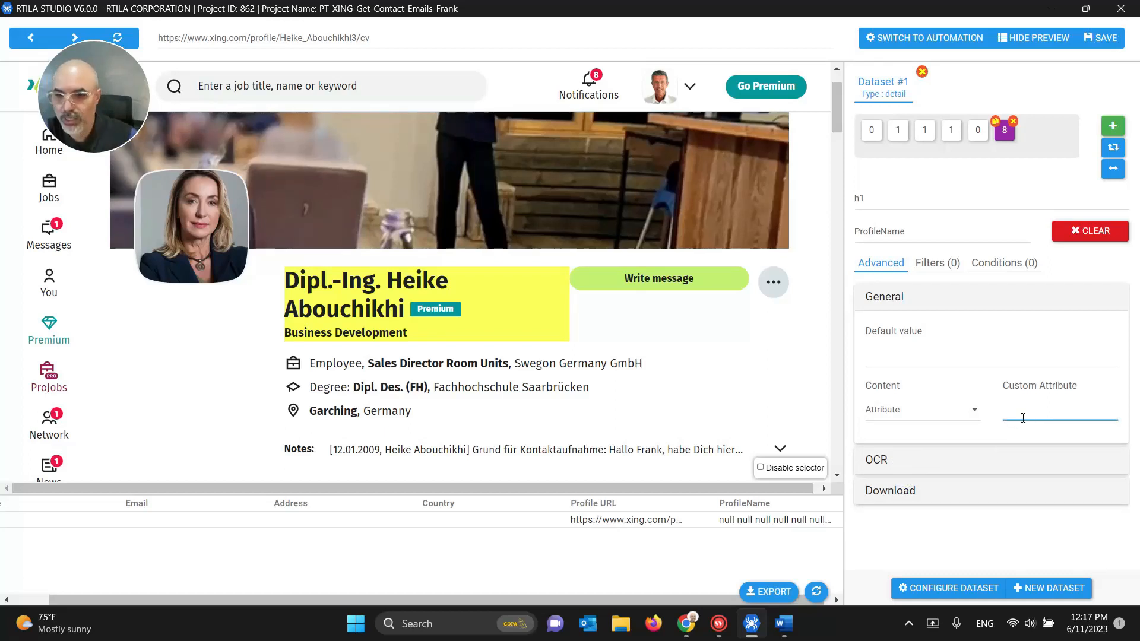
pyautogui.doubleClick(1023, 418)
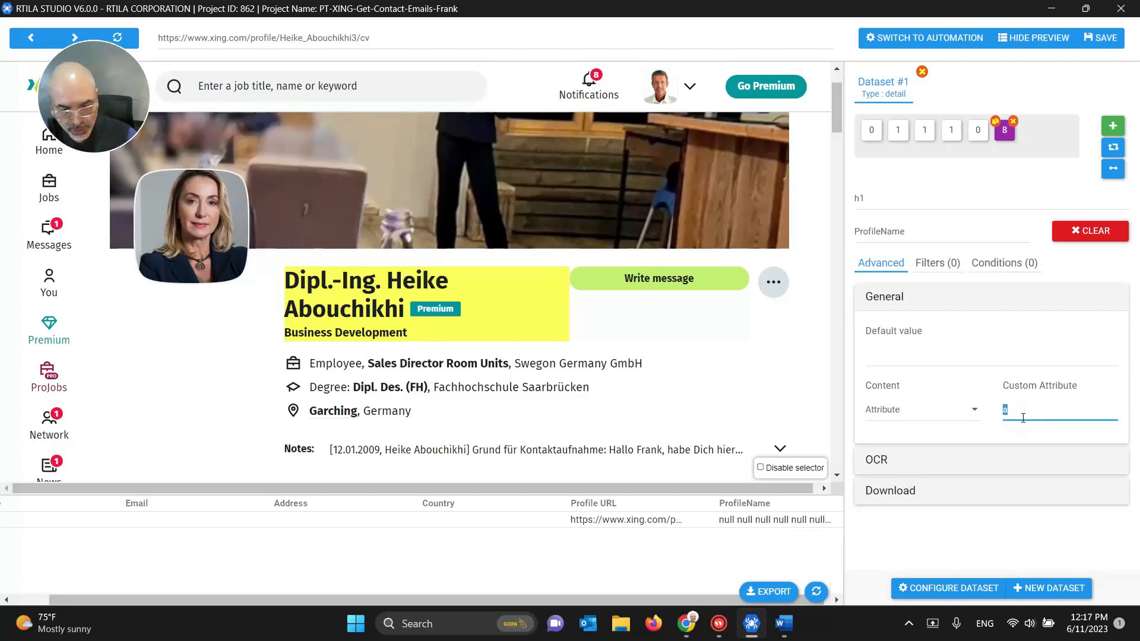
pyautogui.write('h1')
pyautogui.doubleClick(1022, 418)
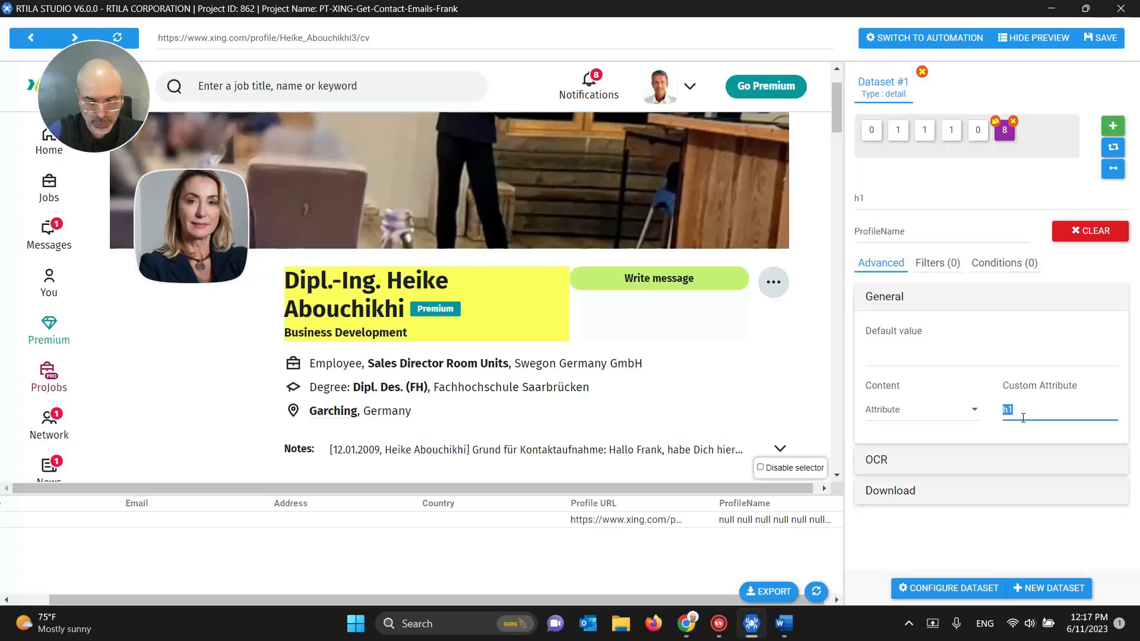
pyautogui.press('BackSpace')
# Step: Set ProfileName to extract Inner Text and save the project
pyautogui.click(949, 416)
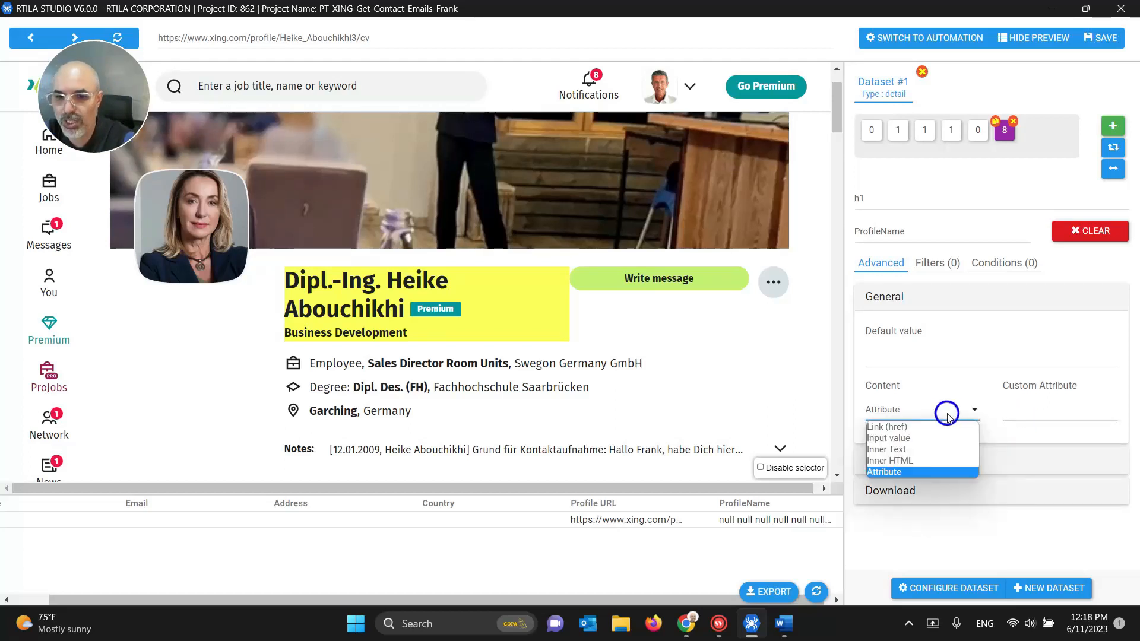
pyautogui.click(933, 449)
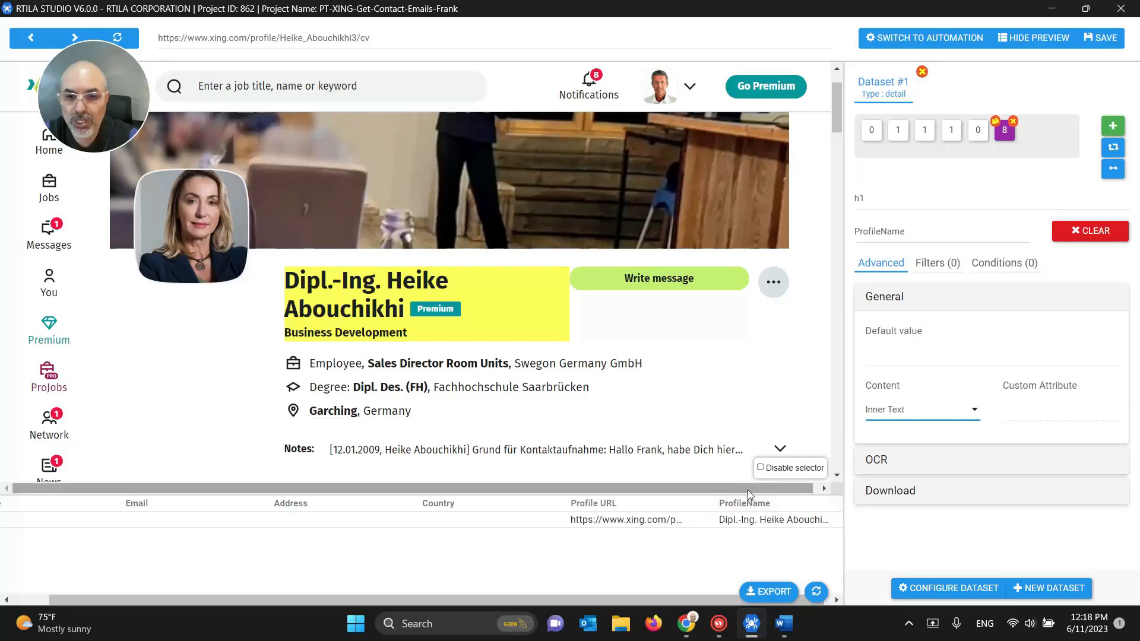
pyautogui.moveTo(746, 490); pyautogui.dragTo(818, 487)
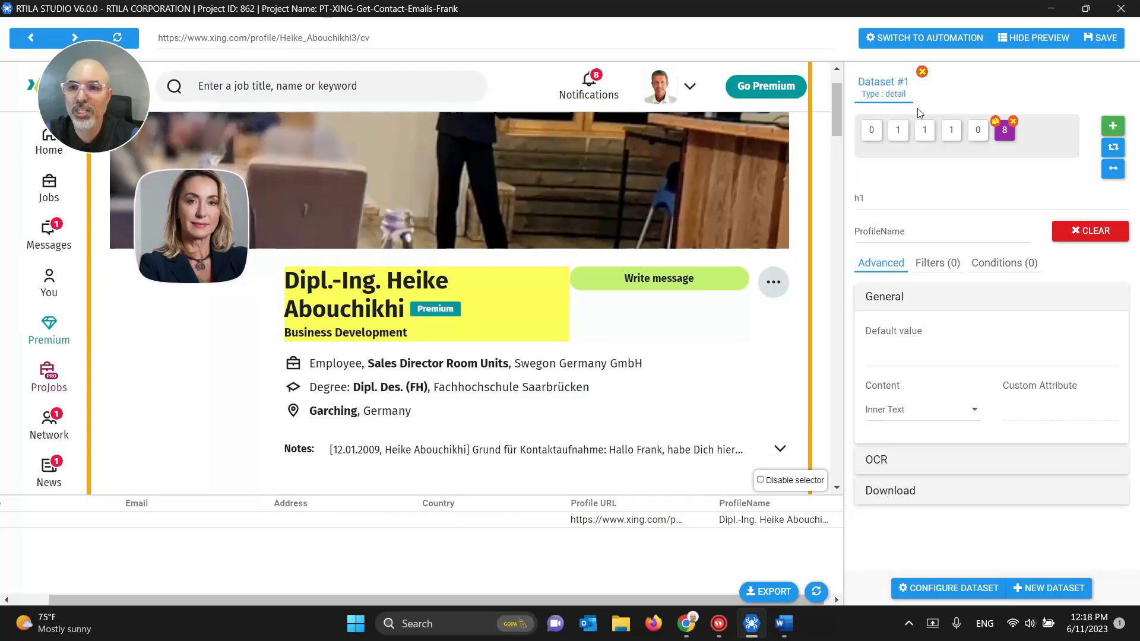
pyautogui.click(1086, 45)
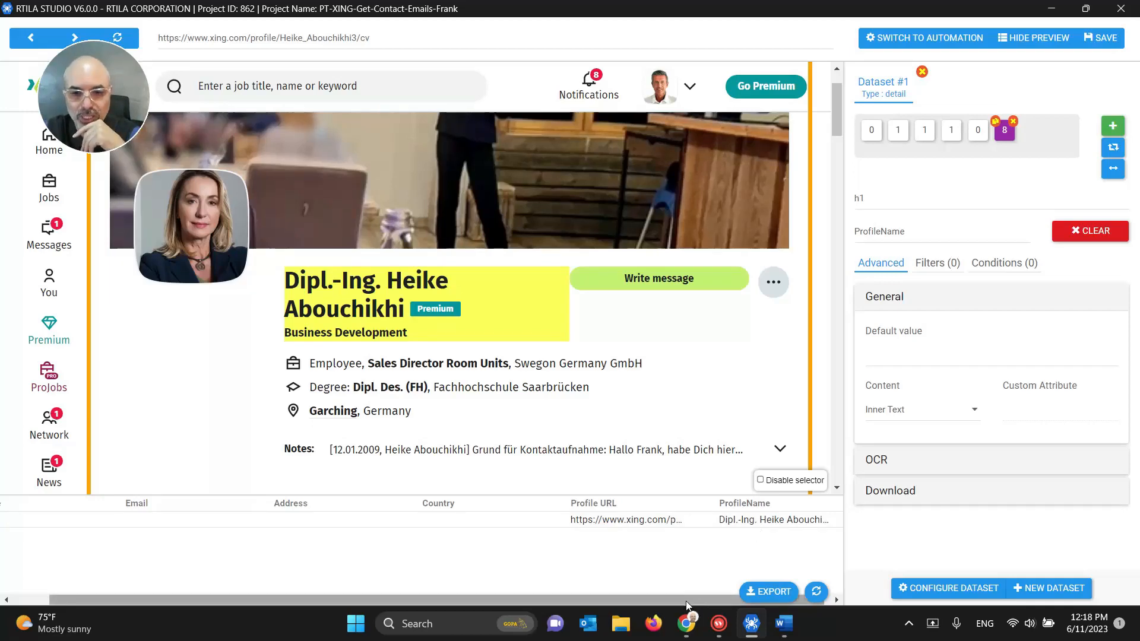
# Step: Select the profile name heading text on the XING page in Chrome
pyautogui.moveTo(686, 623)
pyautogui.click(643, 569)
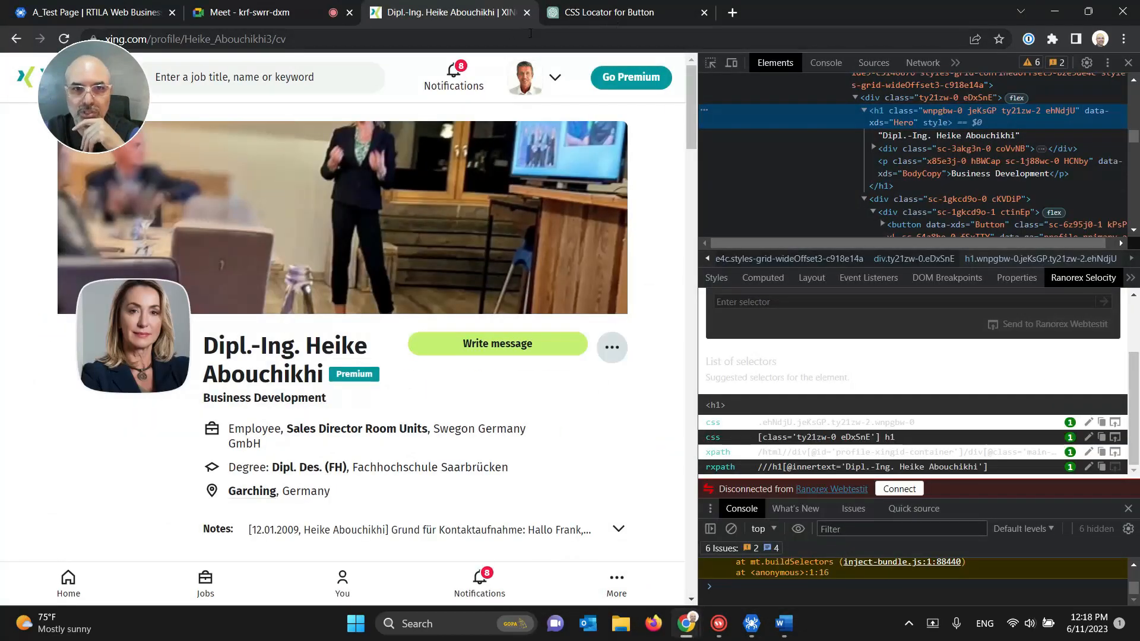
pyautogui.click(255, 370)
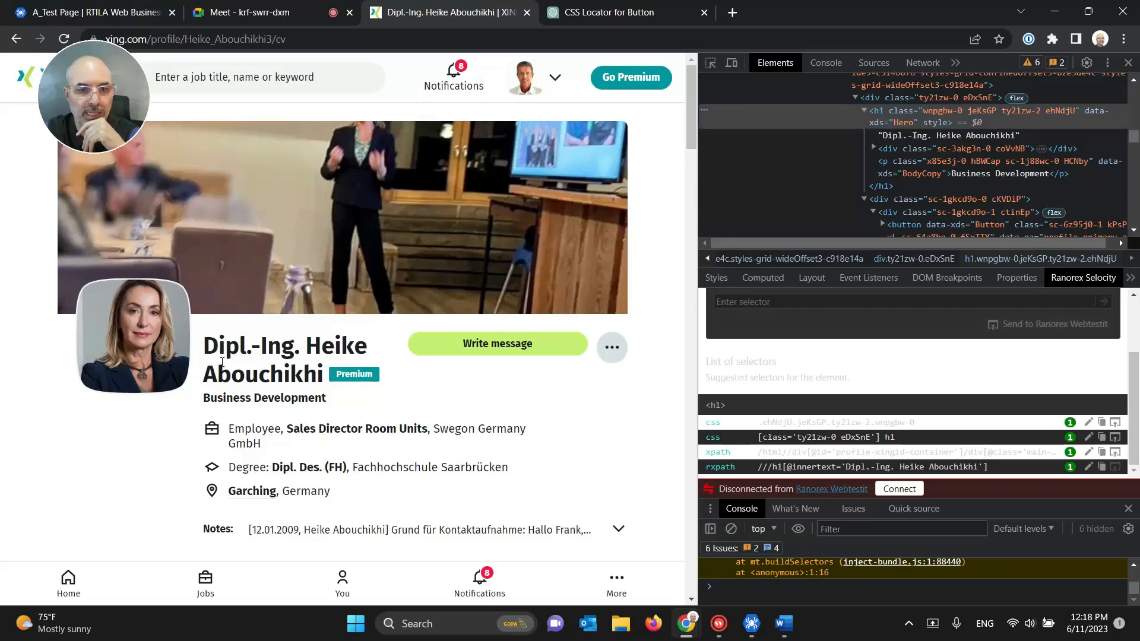
pyautogui.moveTo(209, 348); pyautogui.dragTo(344, 387)
# Step: Select the full scraped ProfileName value in RTILA Studio, then return to Chrome
pyautogui.click(751, 623)
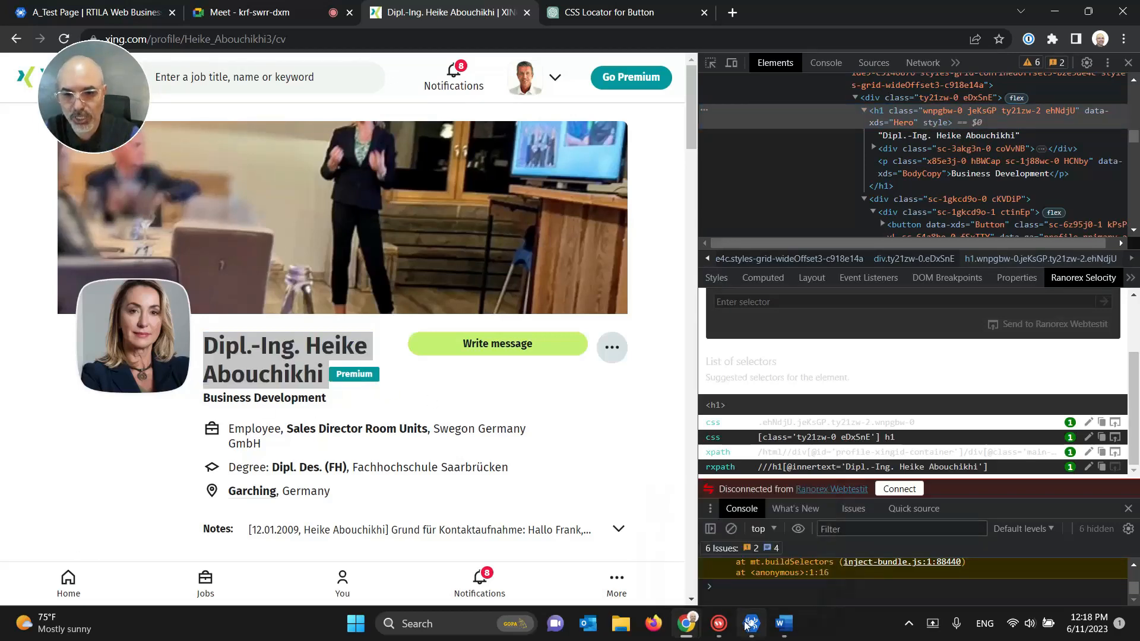
pyautogui.click(758, 521)
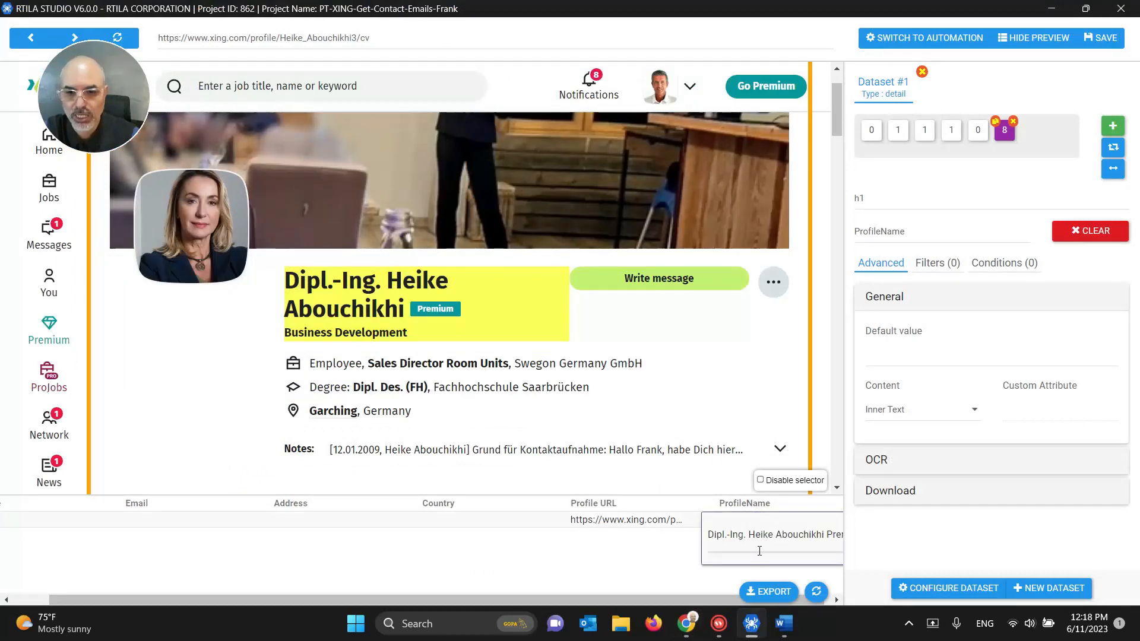
pyautogui.tripleClick(760, 537)
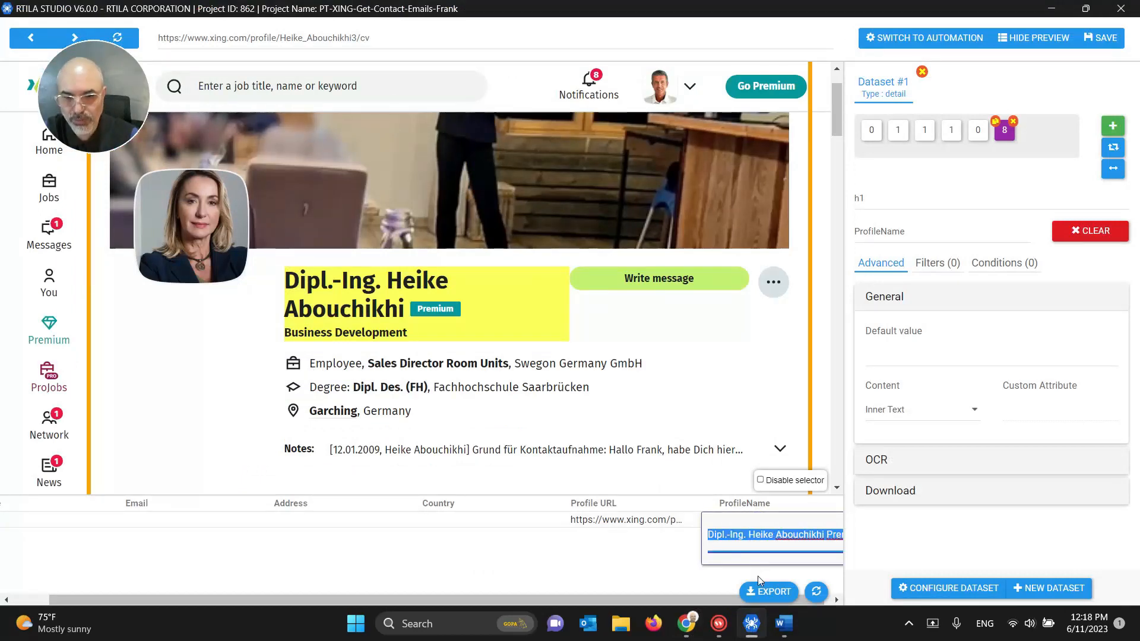
pyautogui.moveTo(688, 623)
pyautogui.click(634, 563)
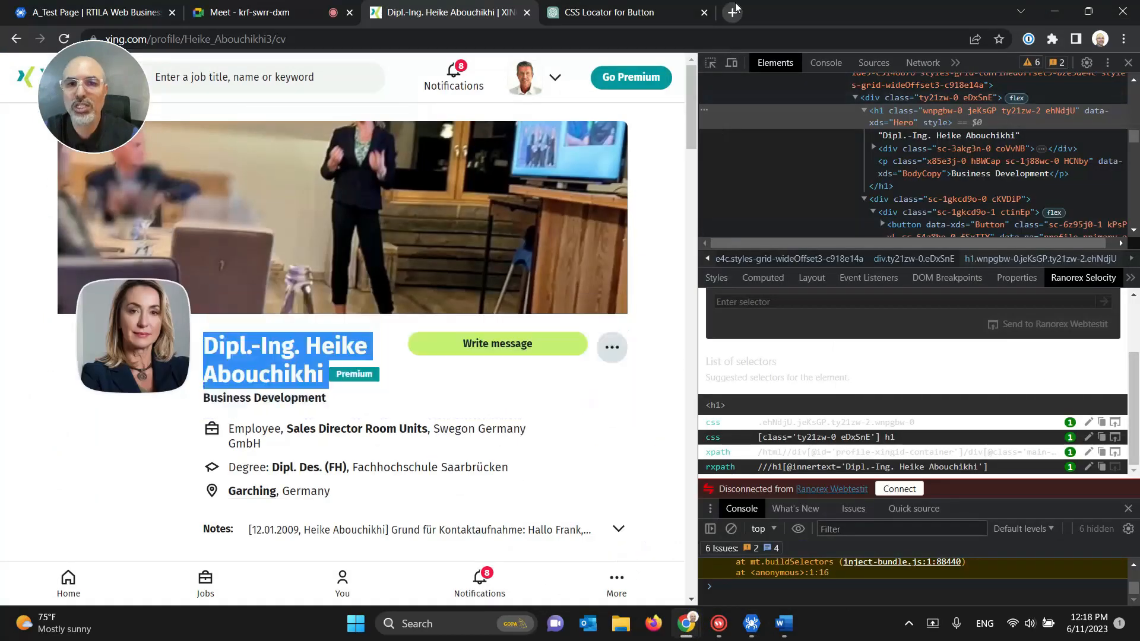
pyautogui.click(655, 12)
# Step: Paste the scraped profile text into the ChatGPT message box and highlight the name part
pyautogui.click(541, 548)
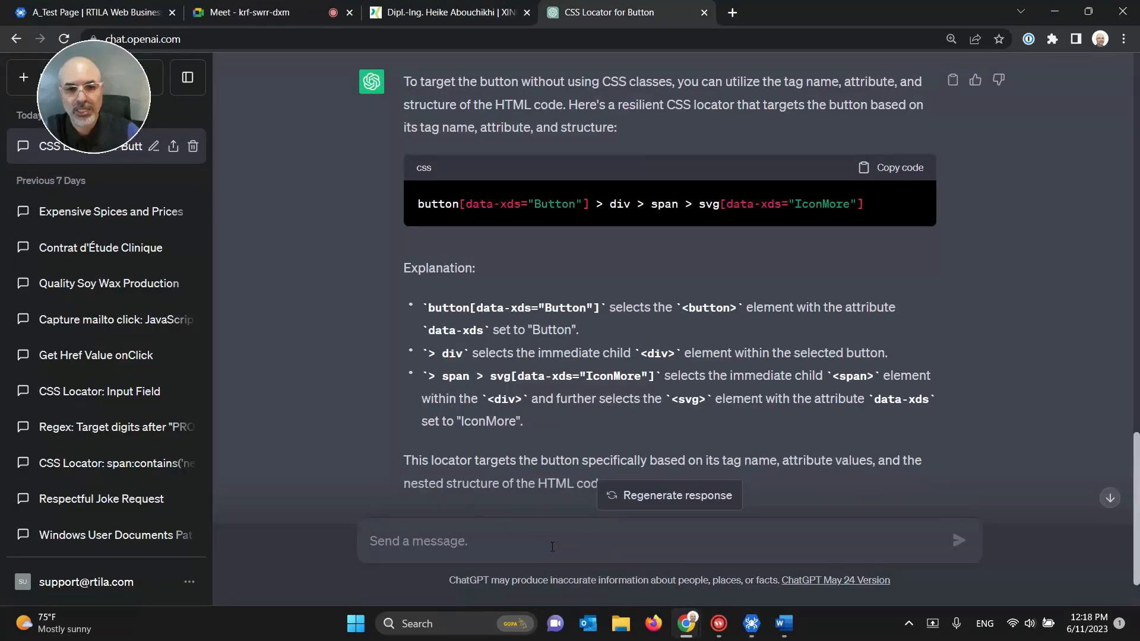
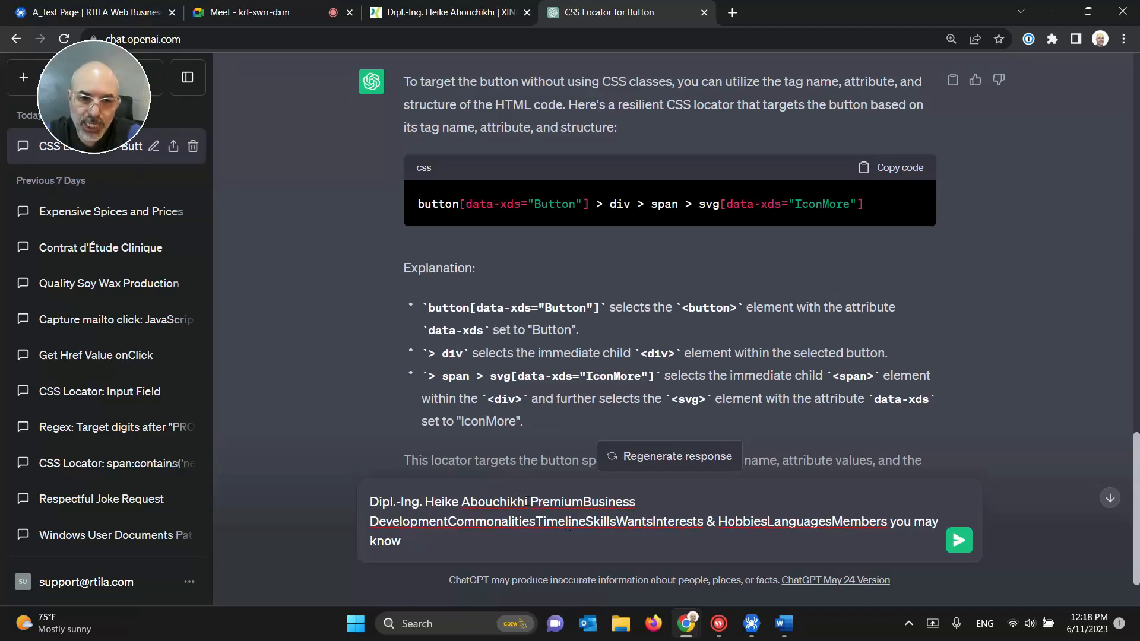
pyautogui.moveTo(527, 501); pyautogui.dragTo(370, 500)
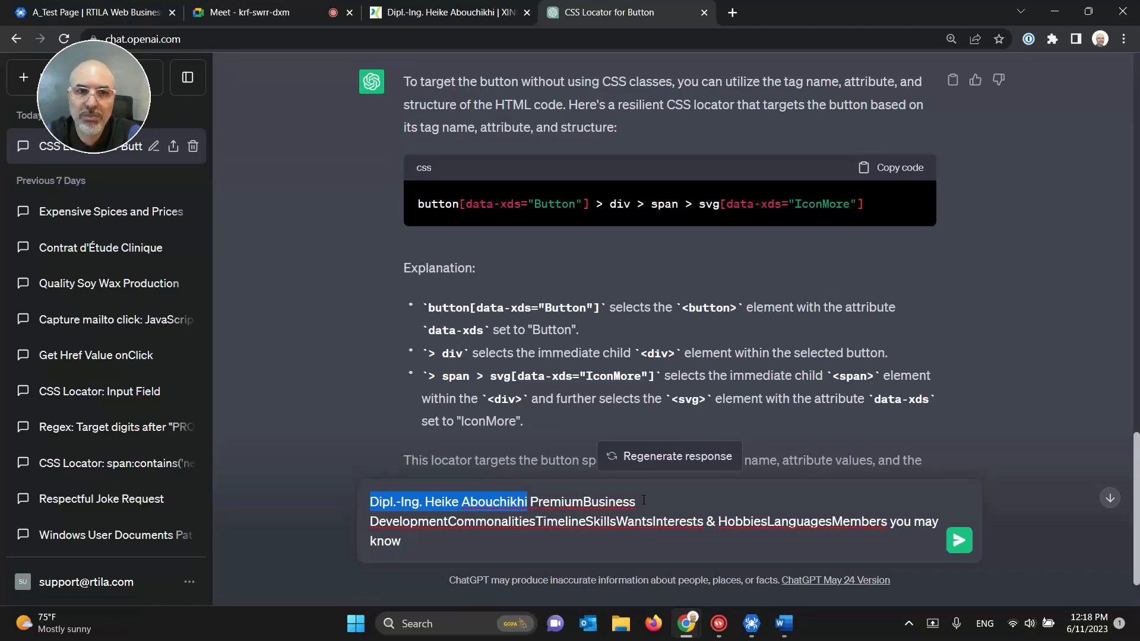
pyautogui.click(450, 16)
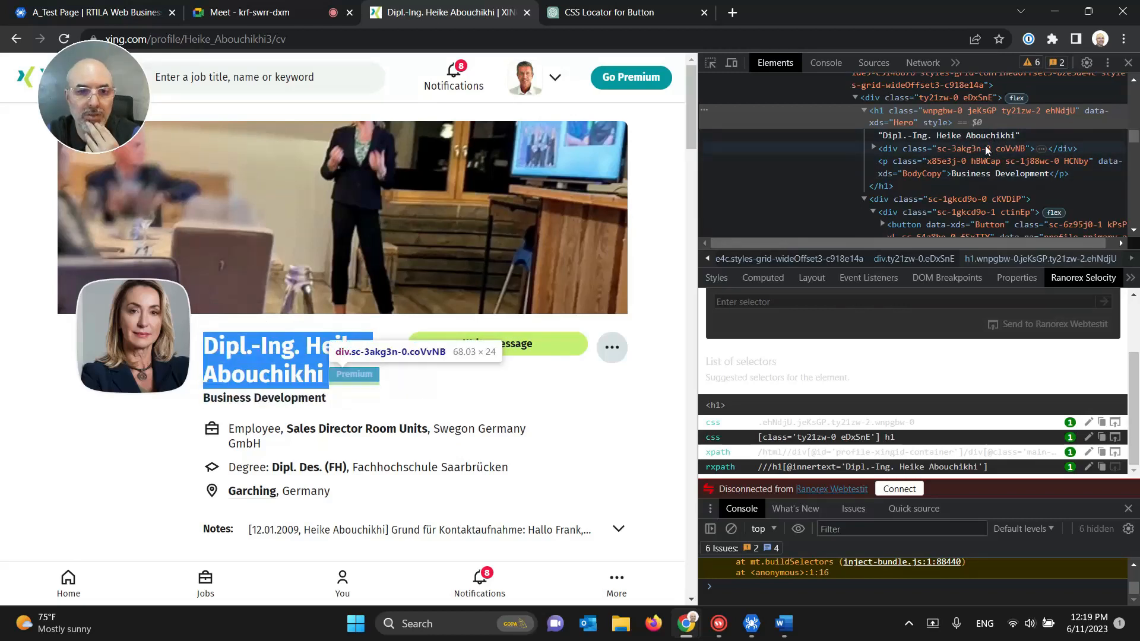
# Step: Expand the divs under the h1 to the Premium badge button and its span
pyautogui.click(980, 162)
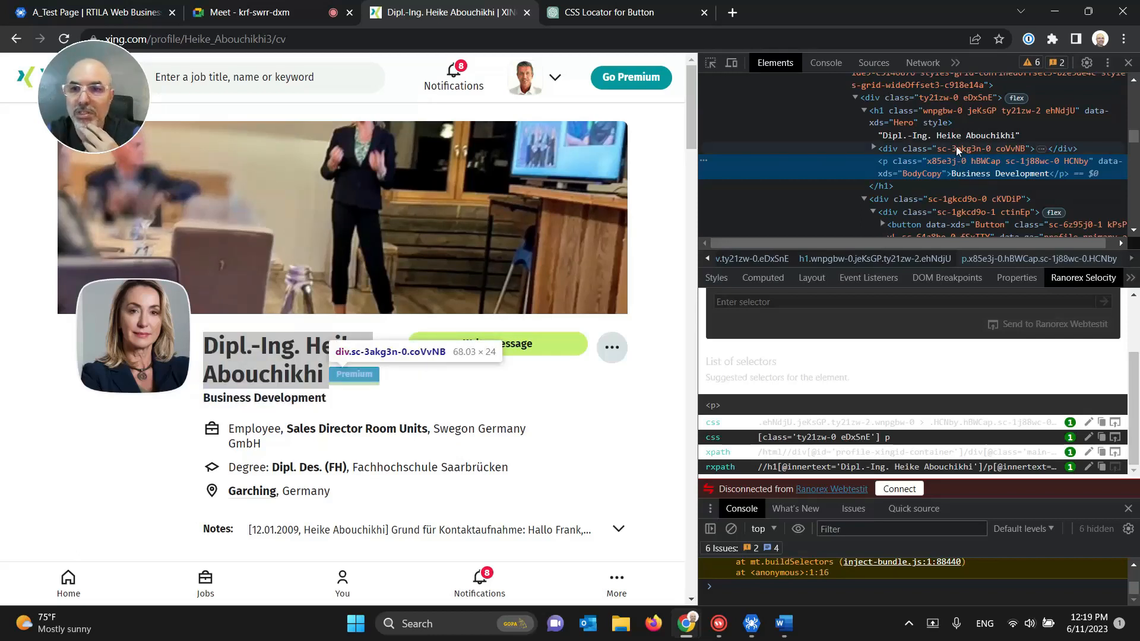
pyautogui.click(874, 147)
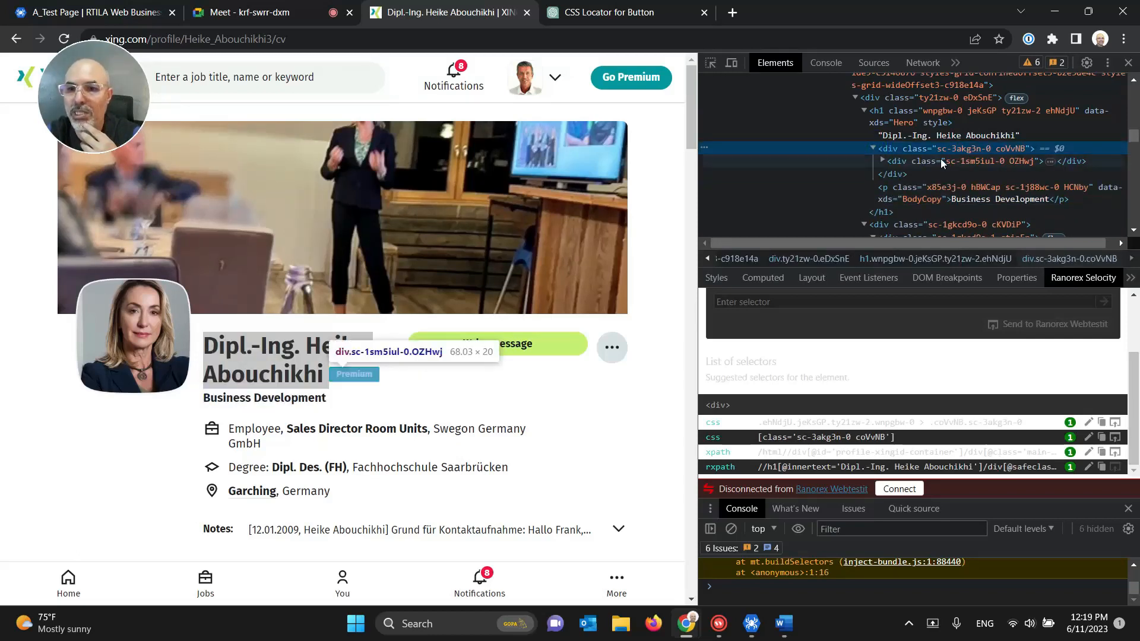
pyautogui.click(883, 160)
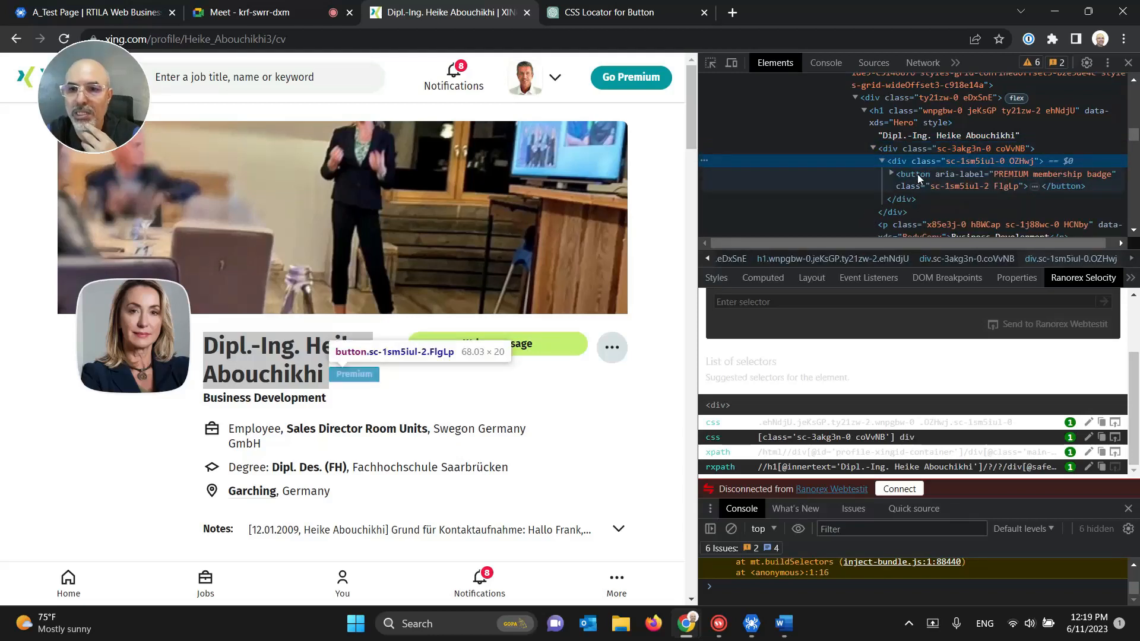
pyautogui.click(917, 173)
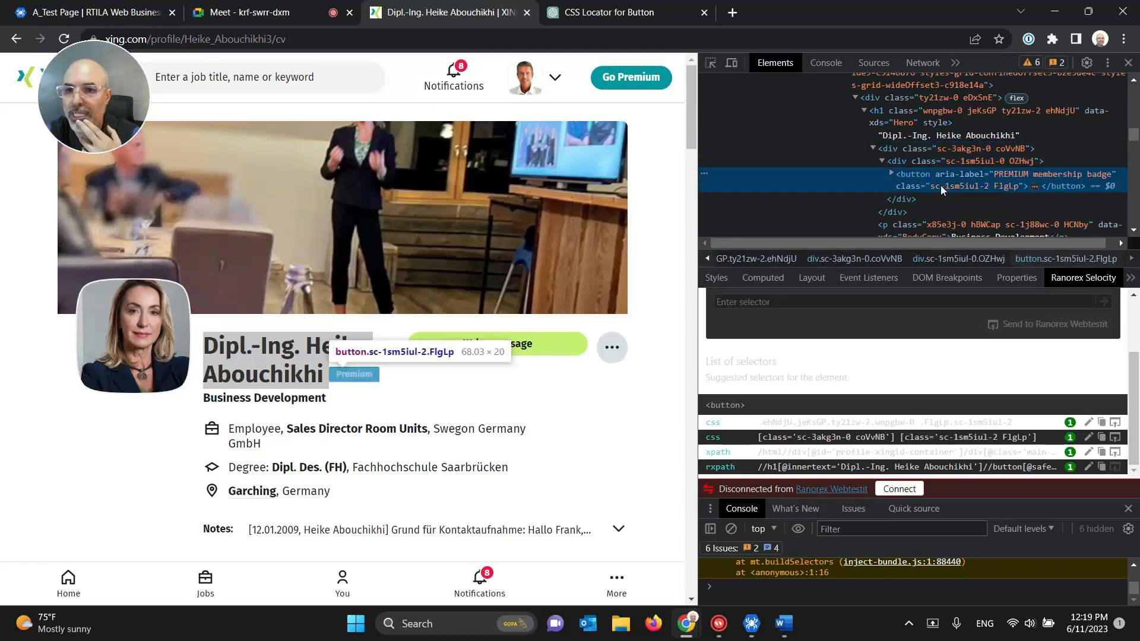
pyautogui.click(890, 174)
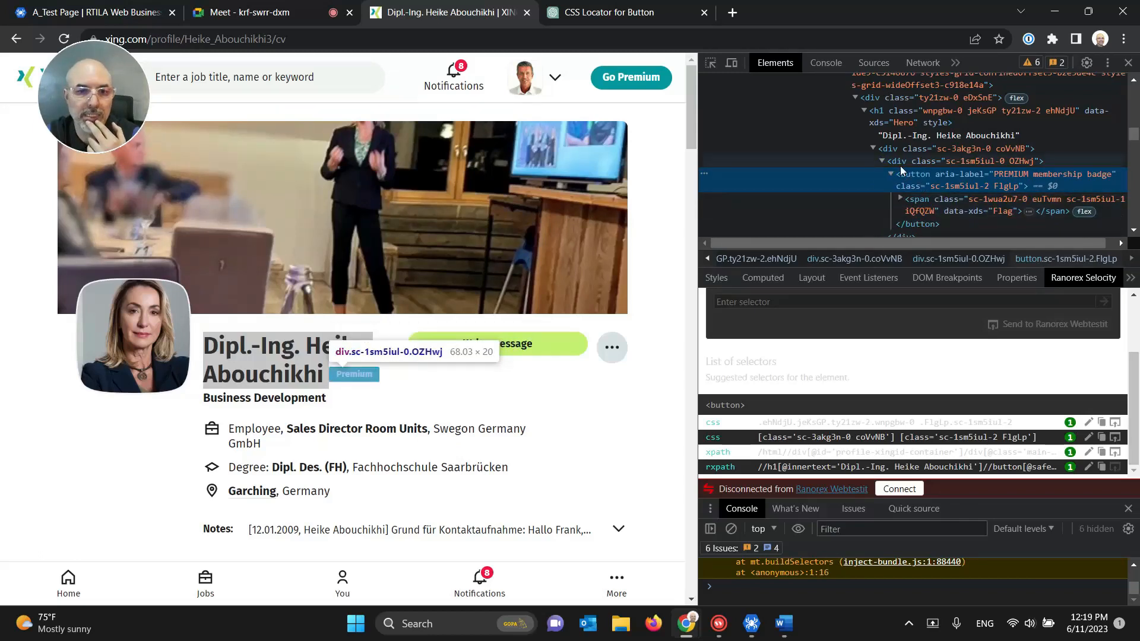
pyautogui.click(899, 200)
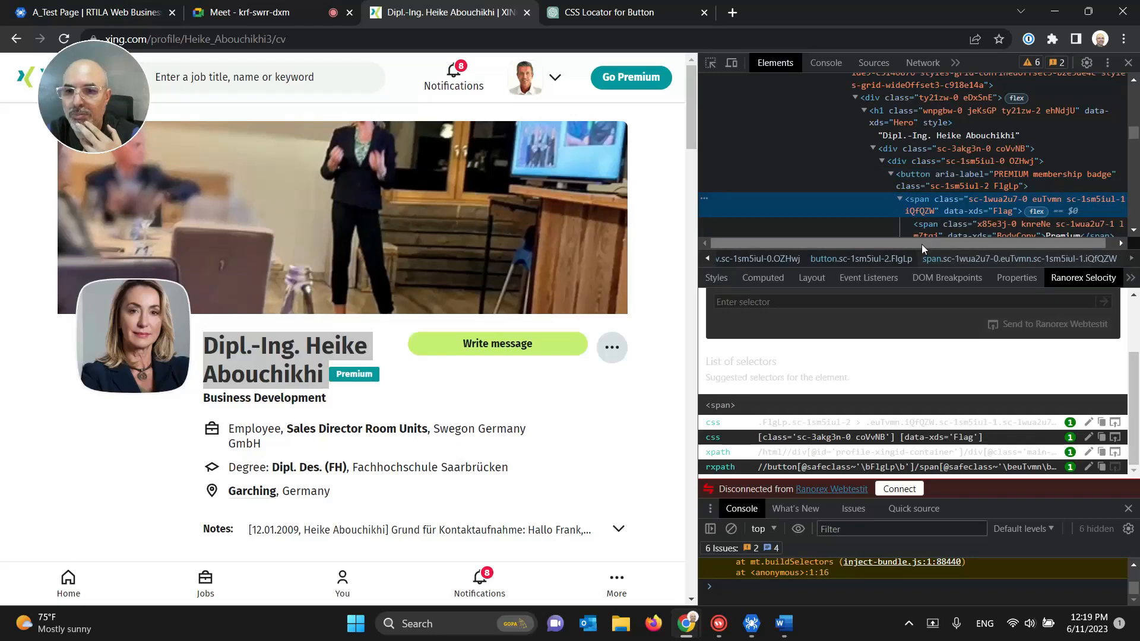
pyautogui.click(938, 174)
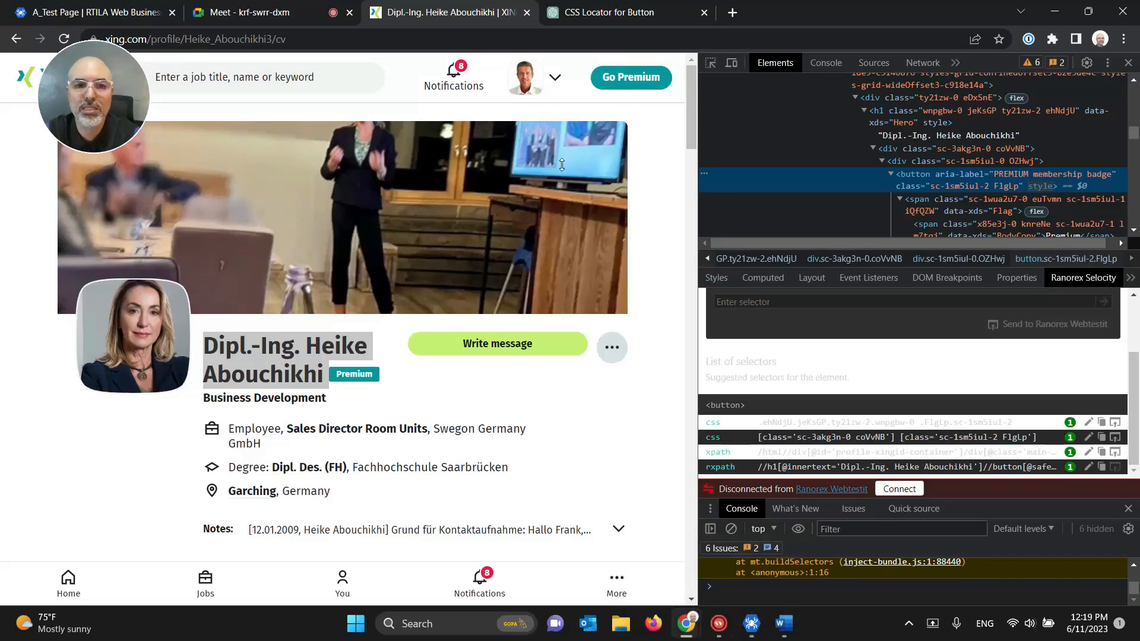
pyautogui.click(596, 21)
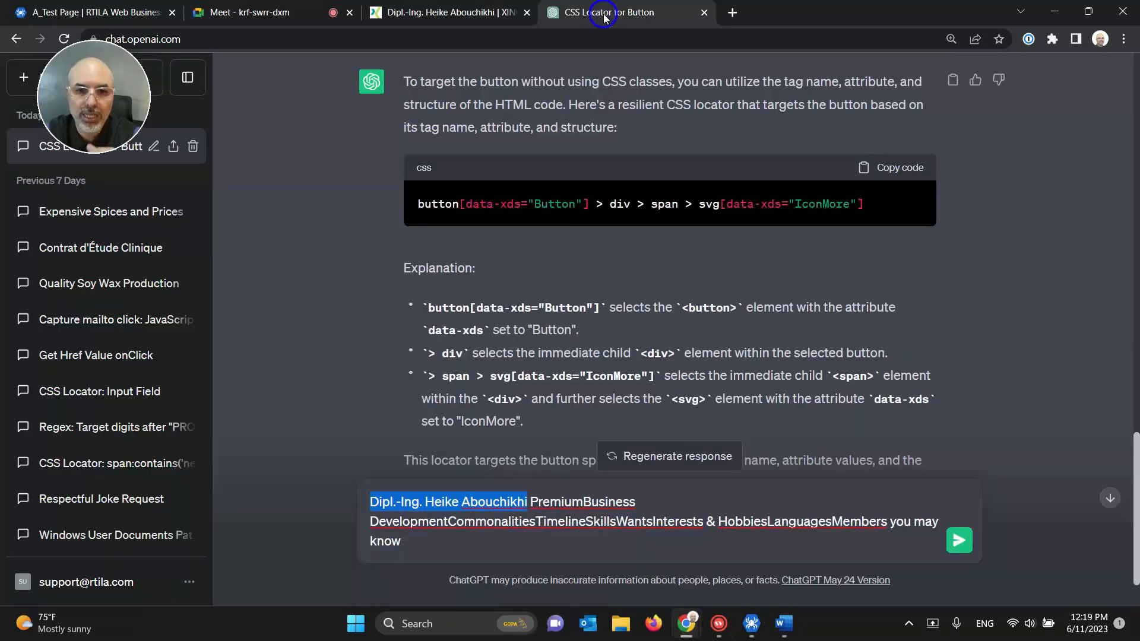
# Step: Ask ChatGPT for a regex that isolates the text before the word "Premium" in the sample string
pyautogui.click(479, 527)
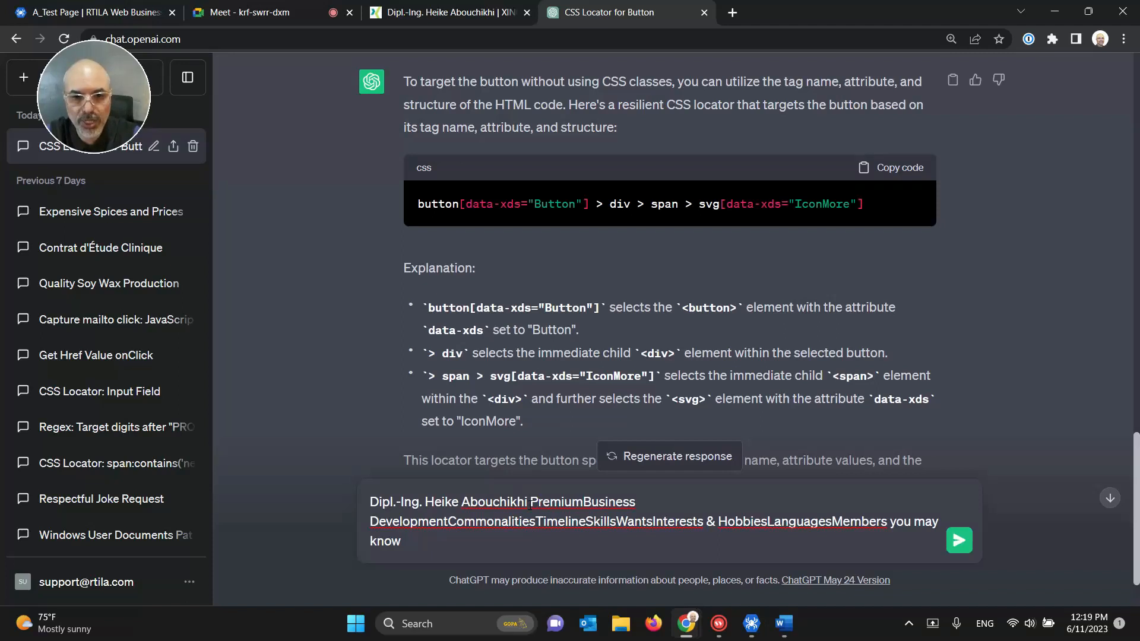
pyautogui.moveTo(531, 502); pyautogui.dragTo(582, 504)
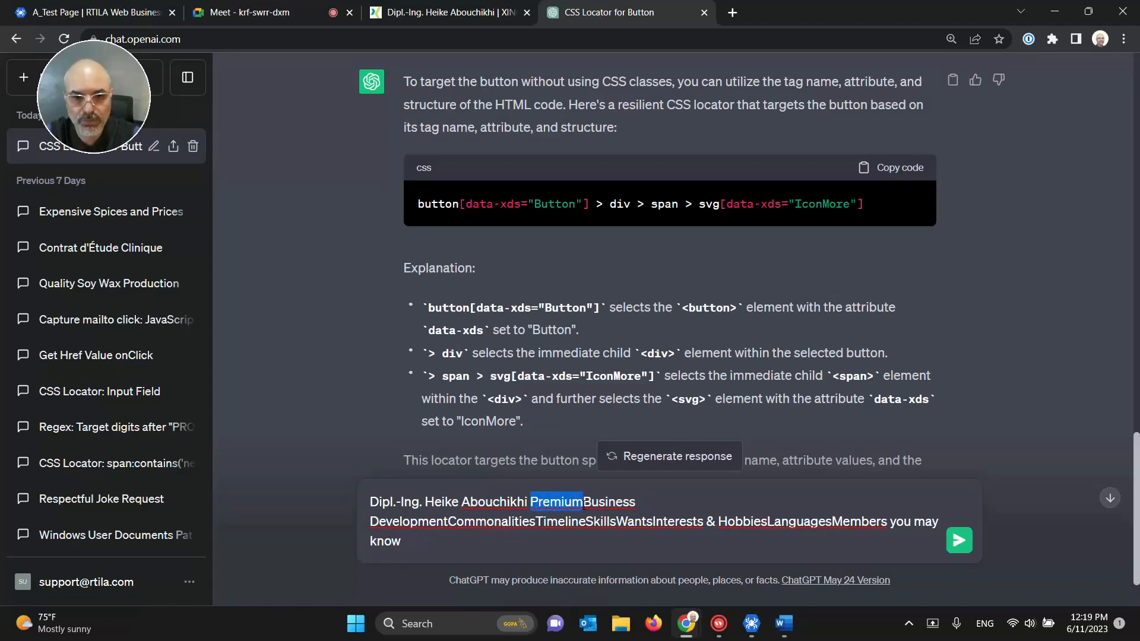
pyautogui.click(535, 503)
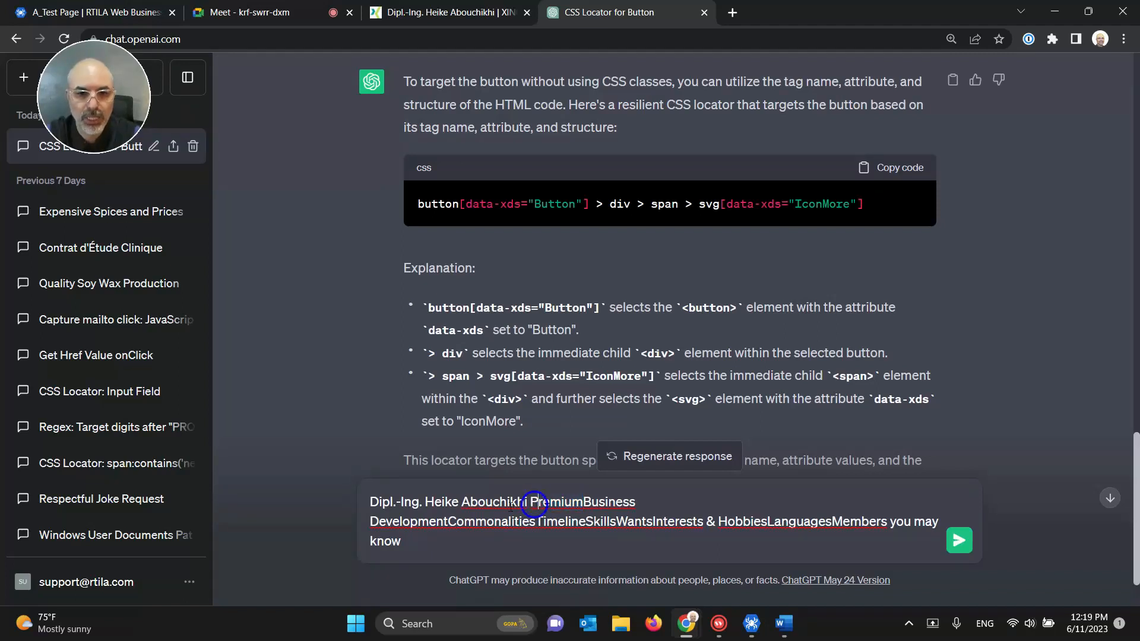
pyautogui.click(370, 502)
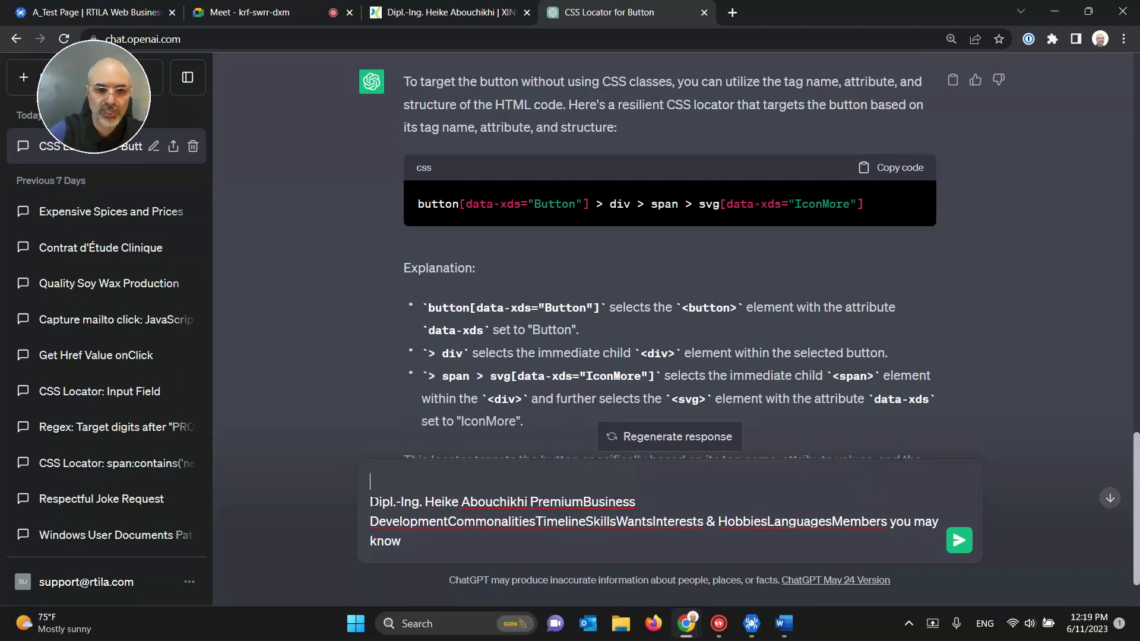
pyautogui.write('rege')
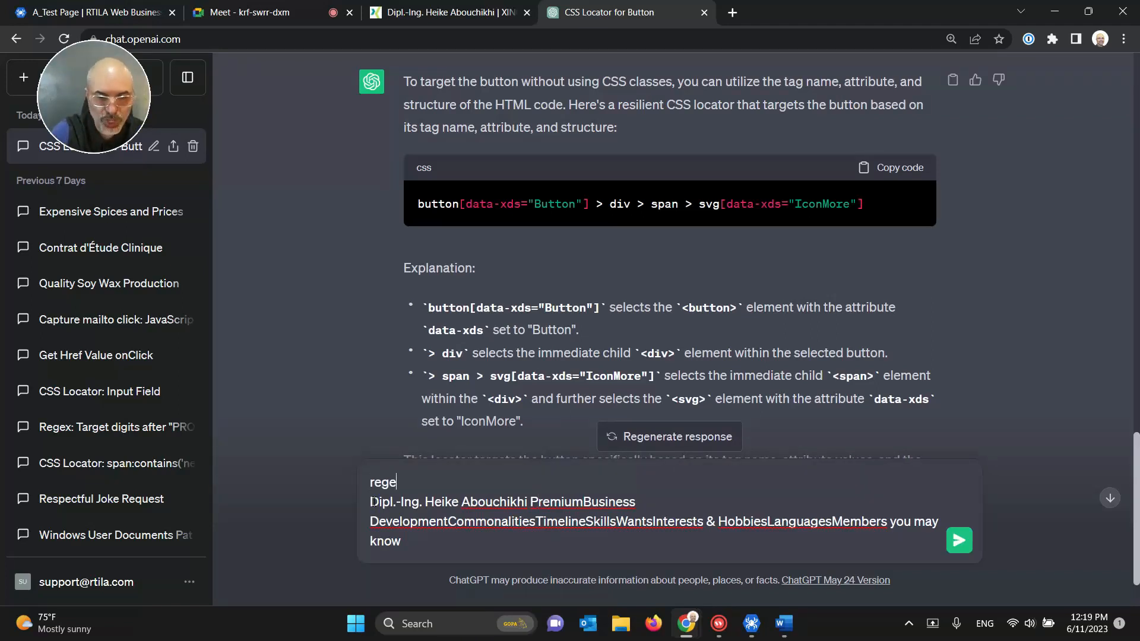
pyautogui.write('x rule ')
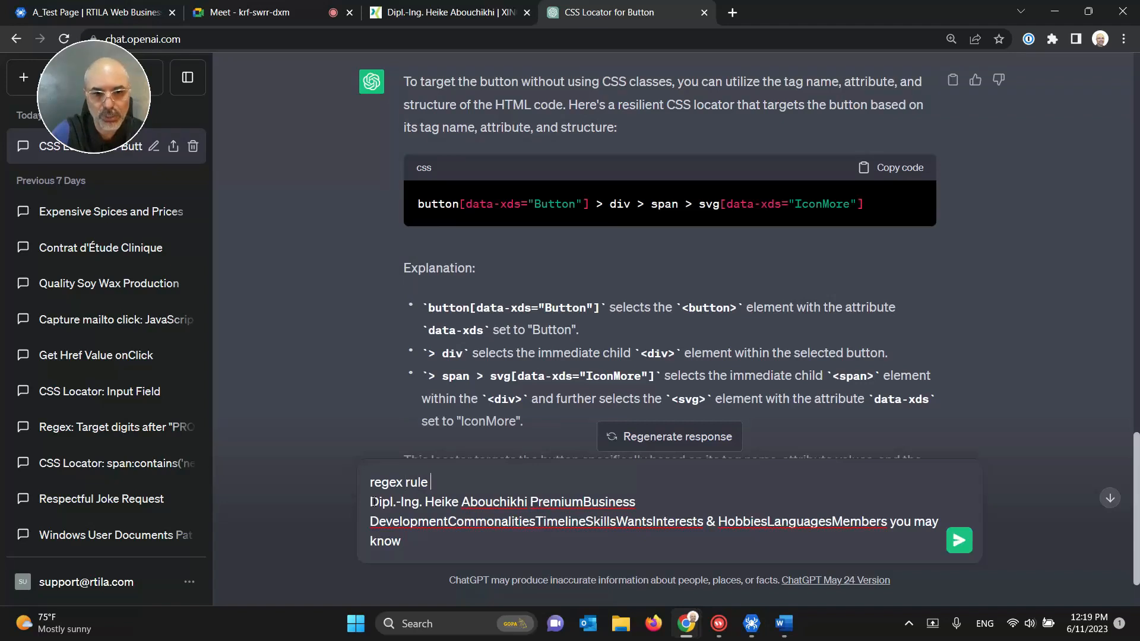
pyautogui.write('to i')
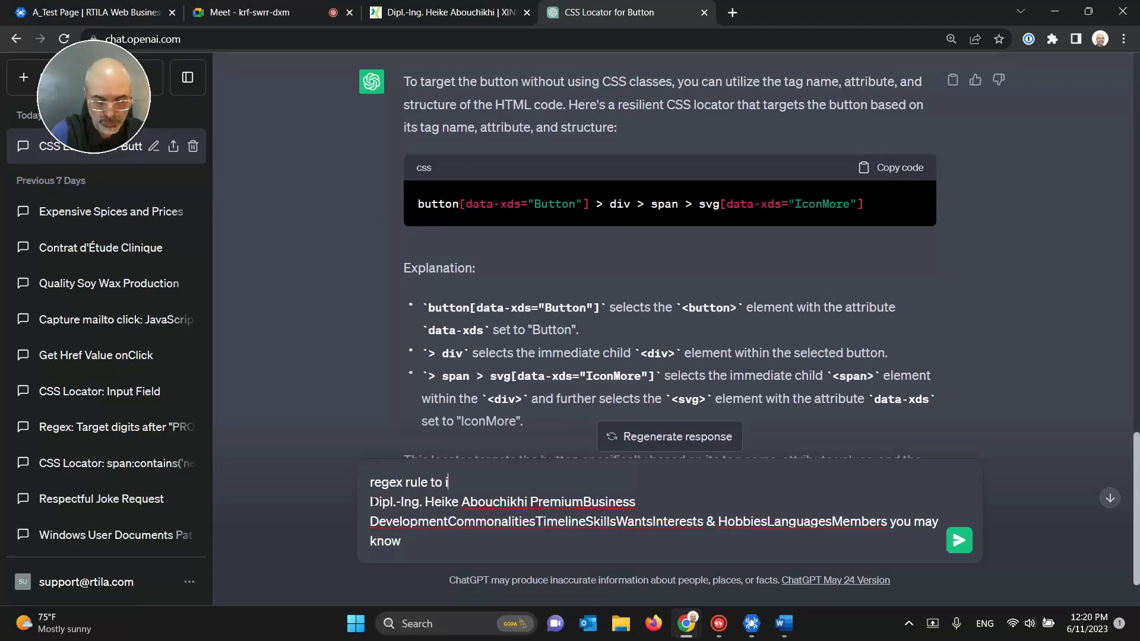
pyautogui.write('solate the text that')
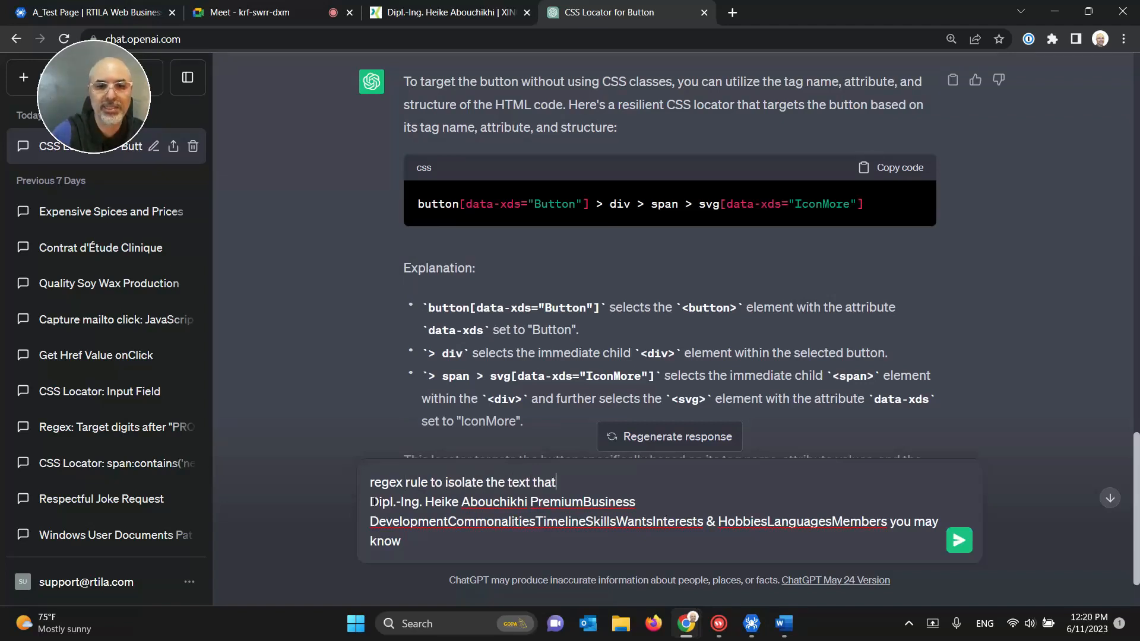
pyautogui.write(' appears before the word ')
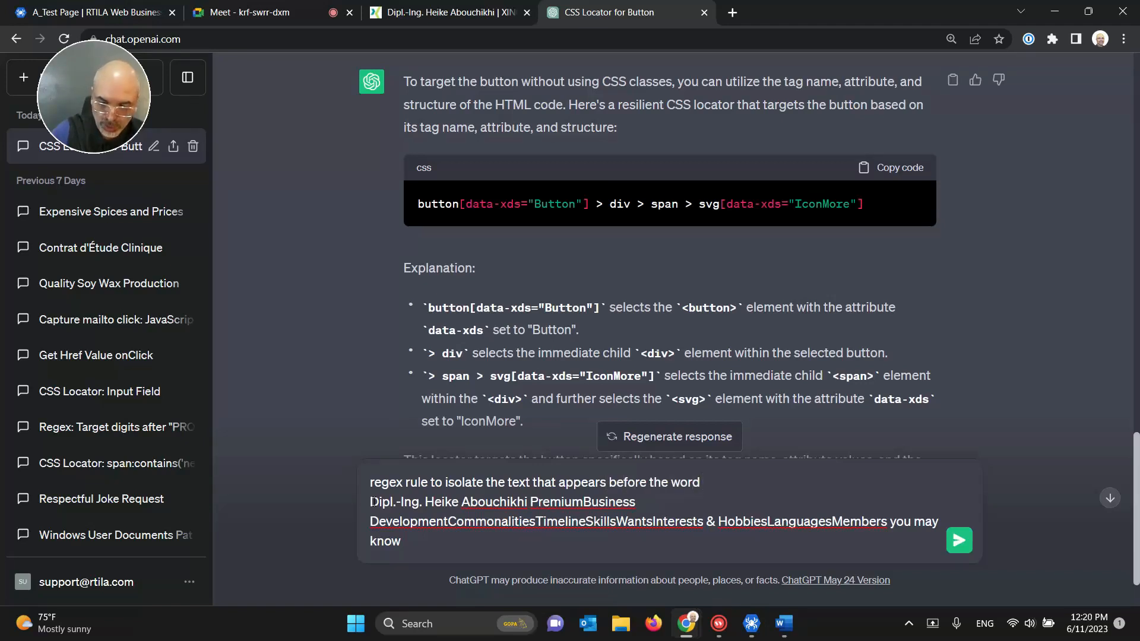
pyautogui.write('""')
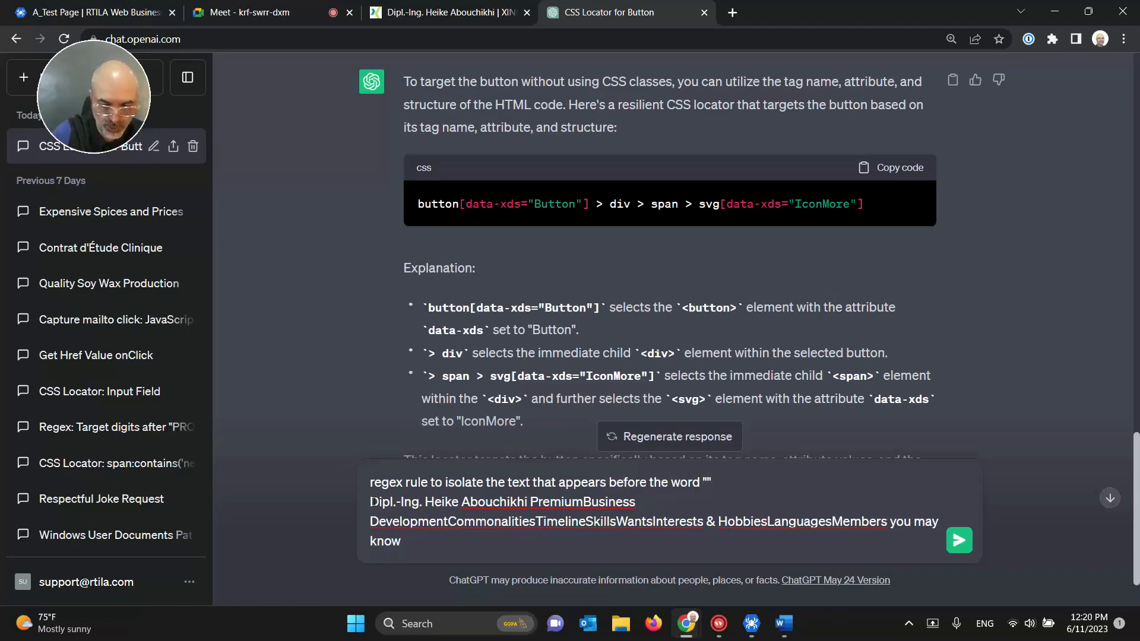
pyautogui.press('Left')
pyautogui.write('P')
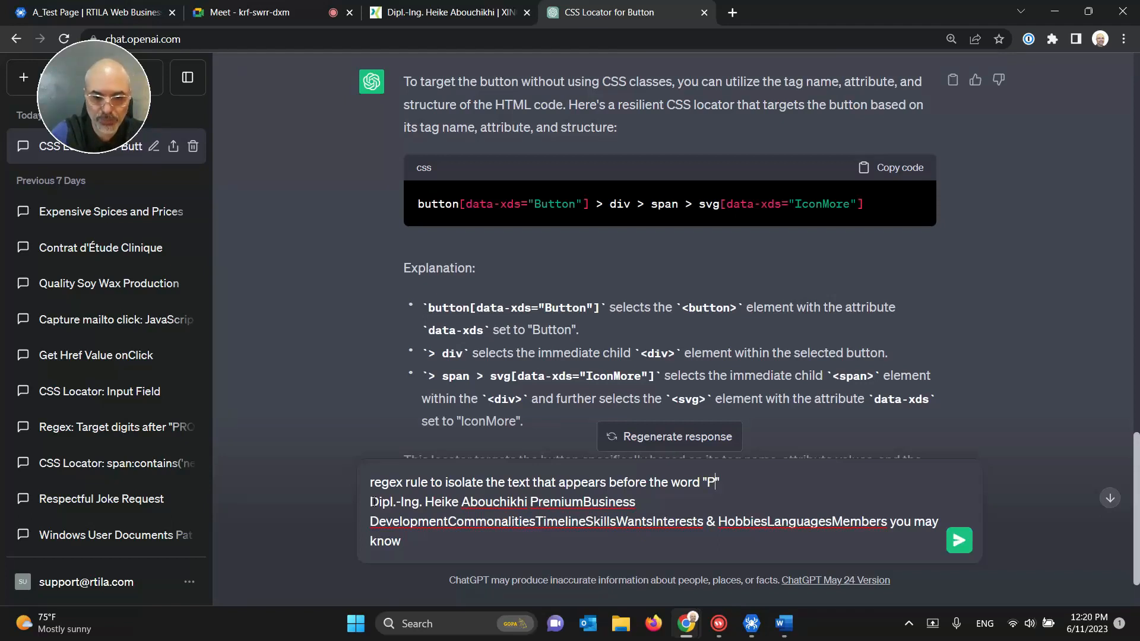
pyautogui.write('remium"')
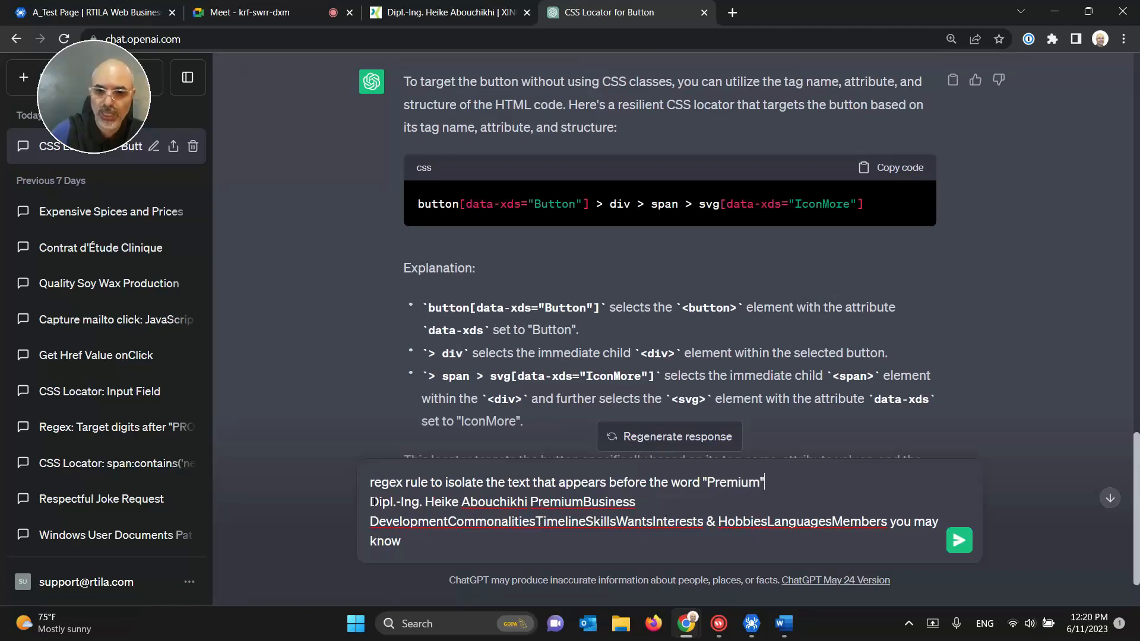
pyautogui.write(' from the string b')
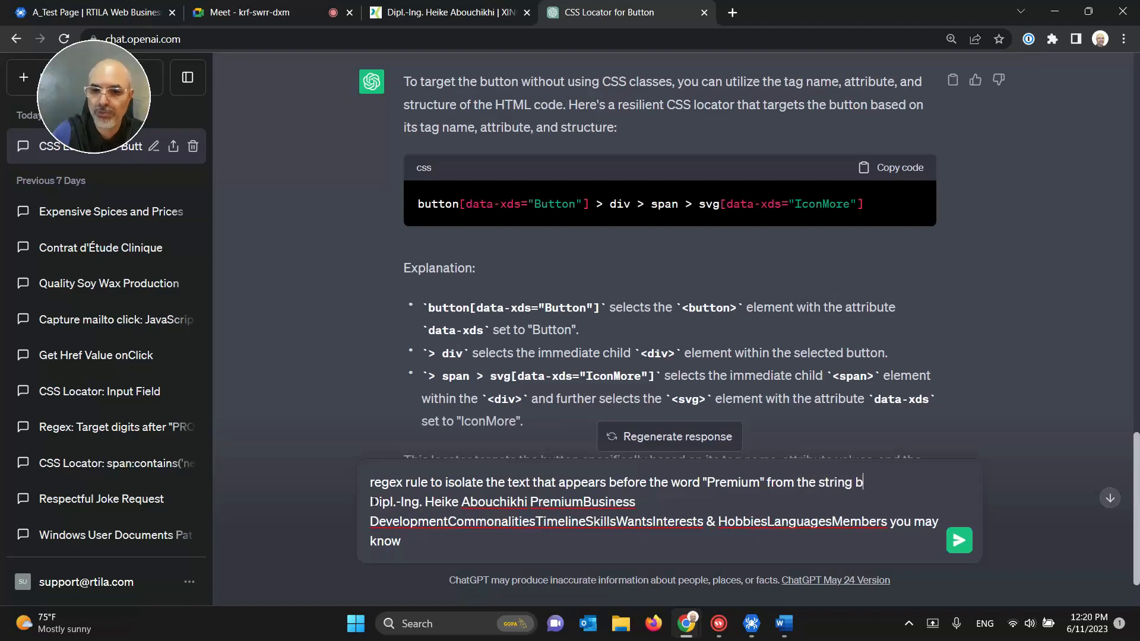
pyautogui.write('elow:')
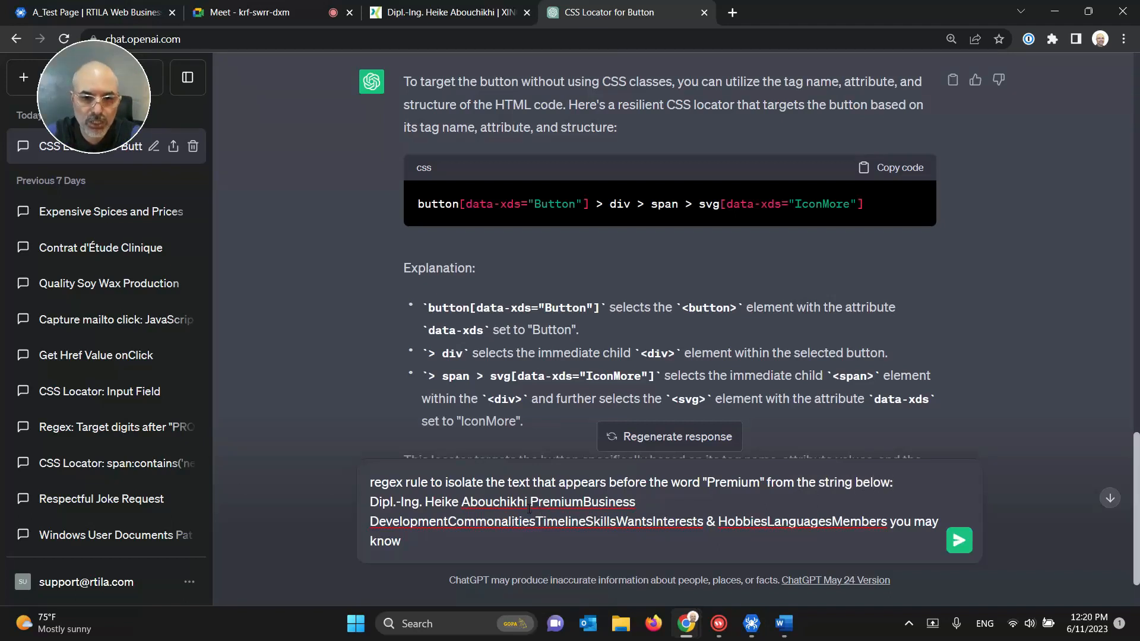
pyautogui.moveTo(528, 503); pyautogui.dragTo(369, 503)
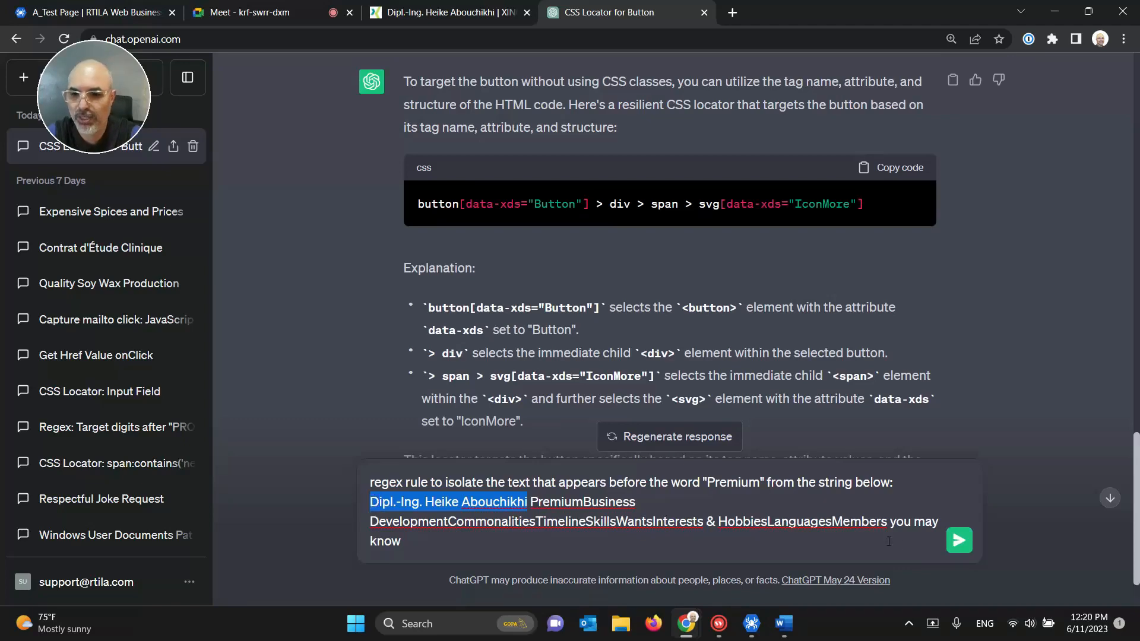
pyautogui.click(951, 543)
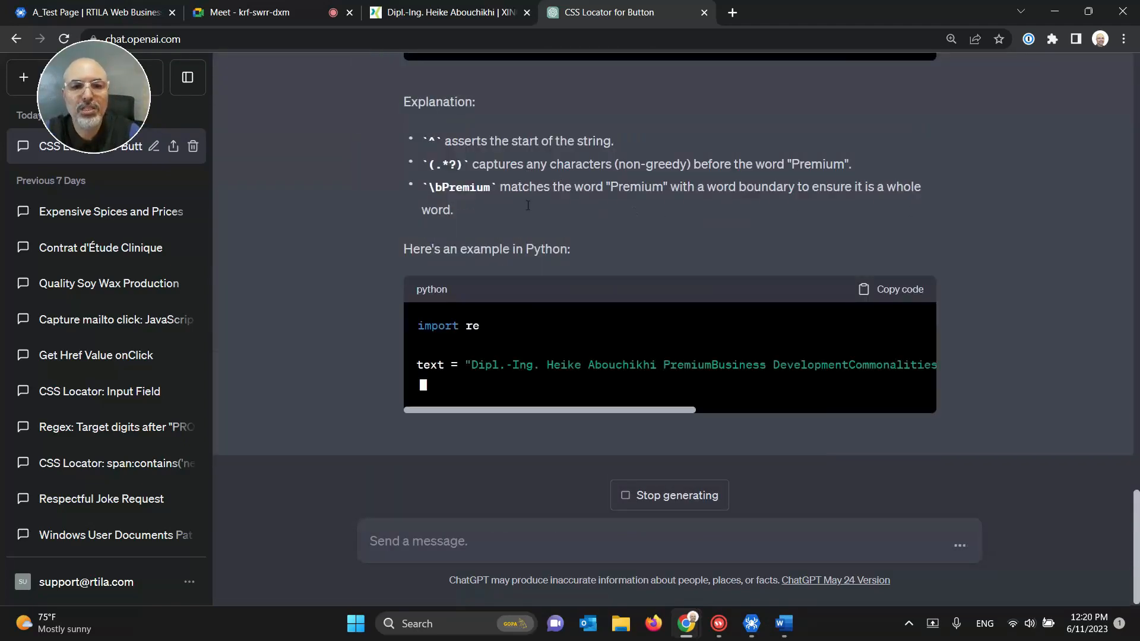
# Step: Copy the returned regex ^(.*?)\bPremium and return to RTILA Studio
pyautogui.scroll(8, 567, 278)
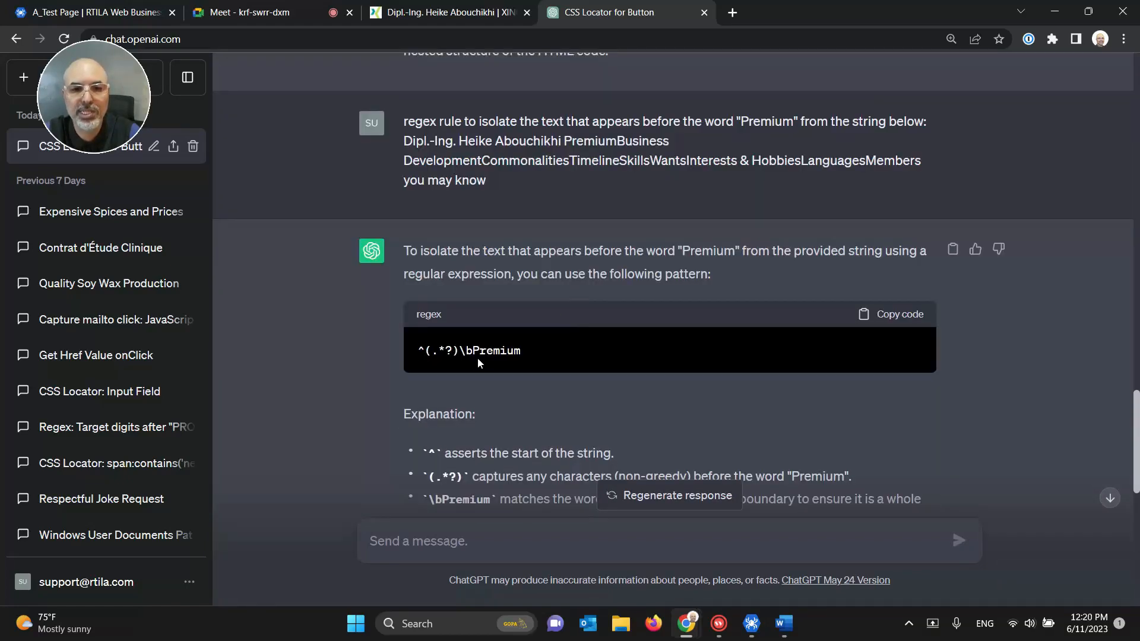
pyautogui.moveTo(473, 350); pyautogui.dragTo(406, 345)
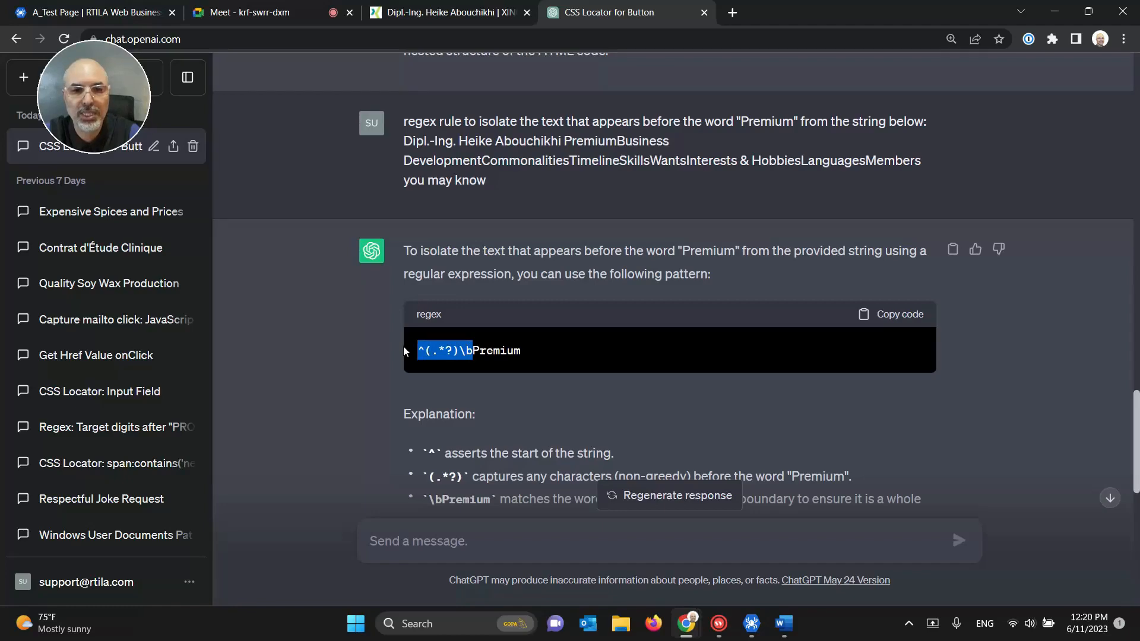
pyautogui.click(900, 312)
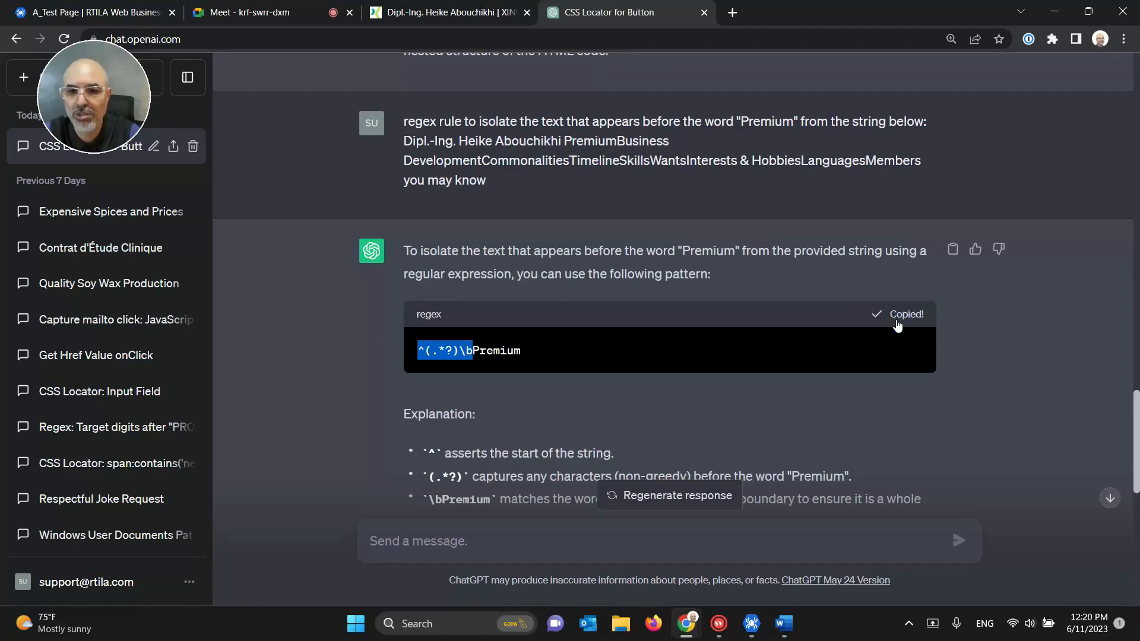
pyautogui.click(1054, 12)
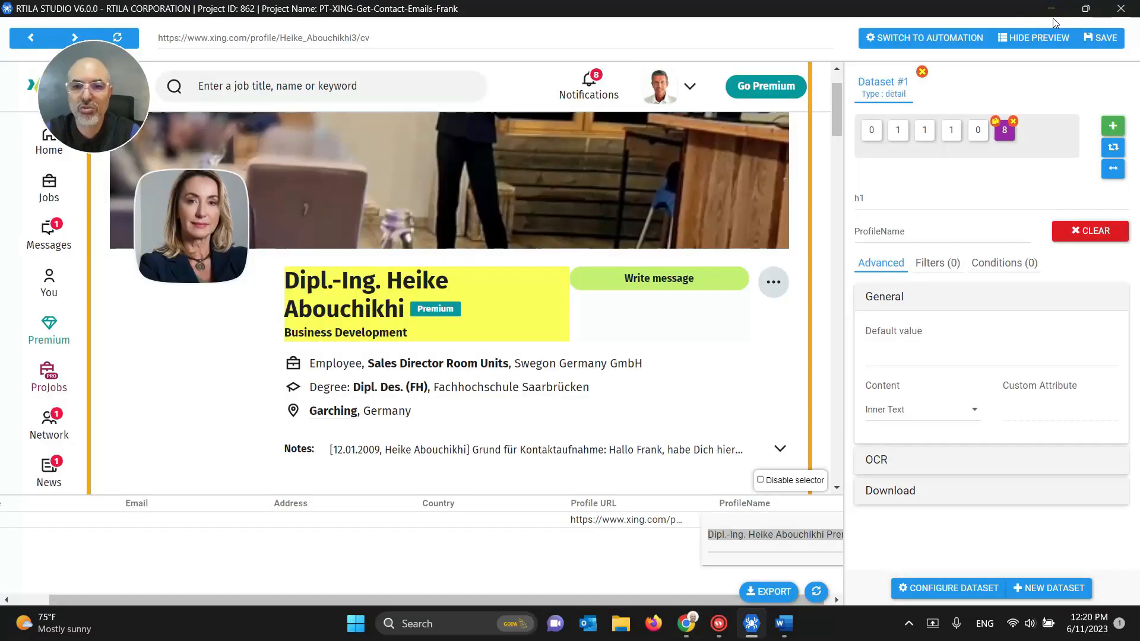
# Step: Add a filter to the ProfileName field and paste the regex ^(.*?)\bPremium into it
pyautogui.click(870, 230)
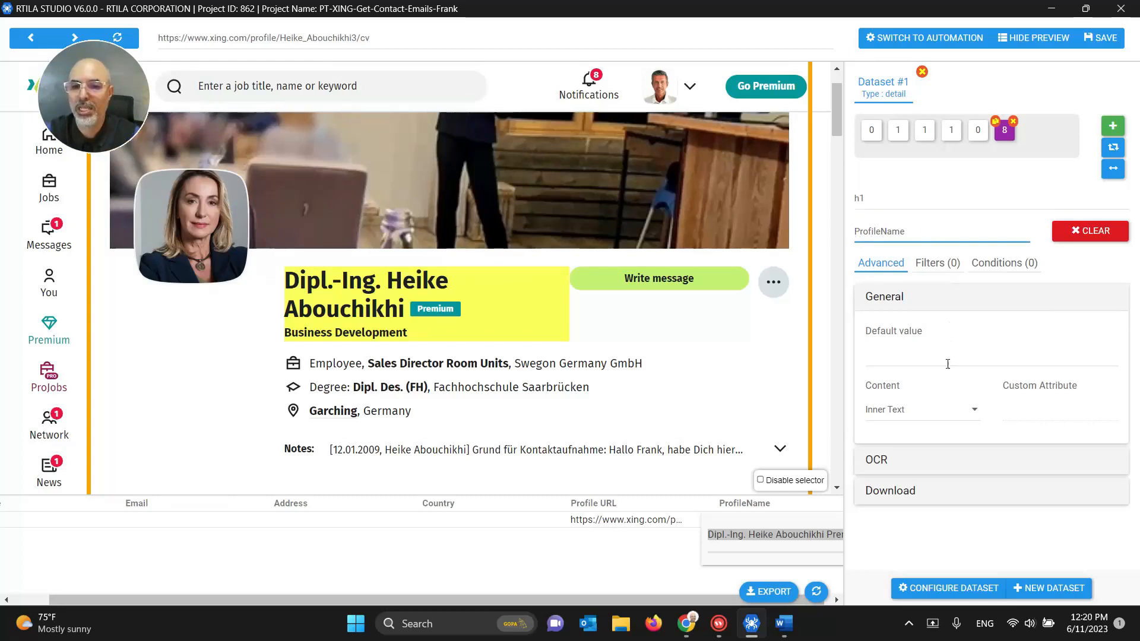
pyautogui.click(926, 358)
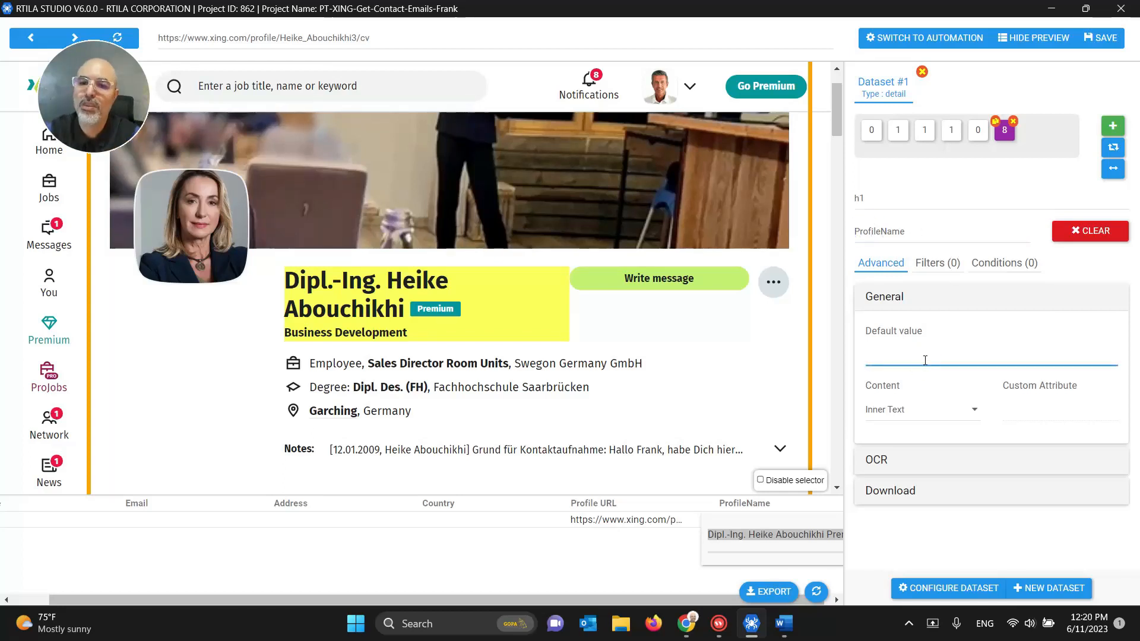
pyautogui.click(938, 262)
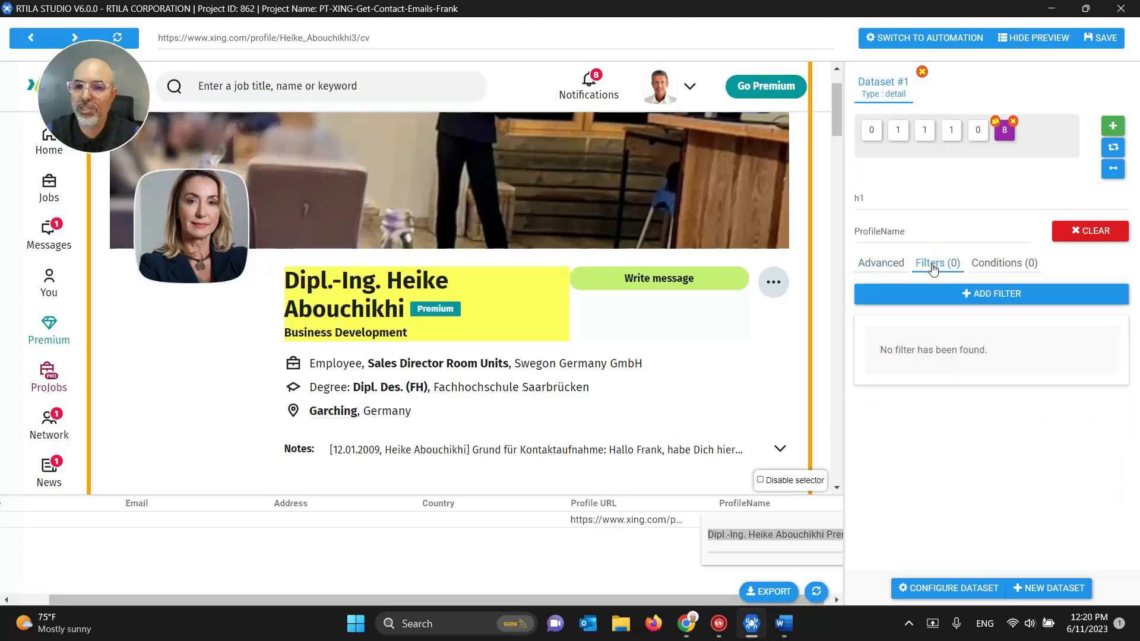
pyautogui.click(959, 293)
pyautogui.click(907, 393)
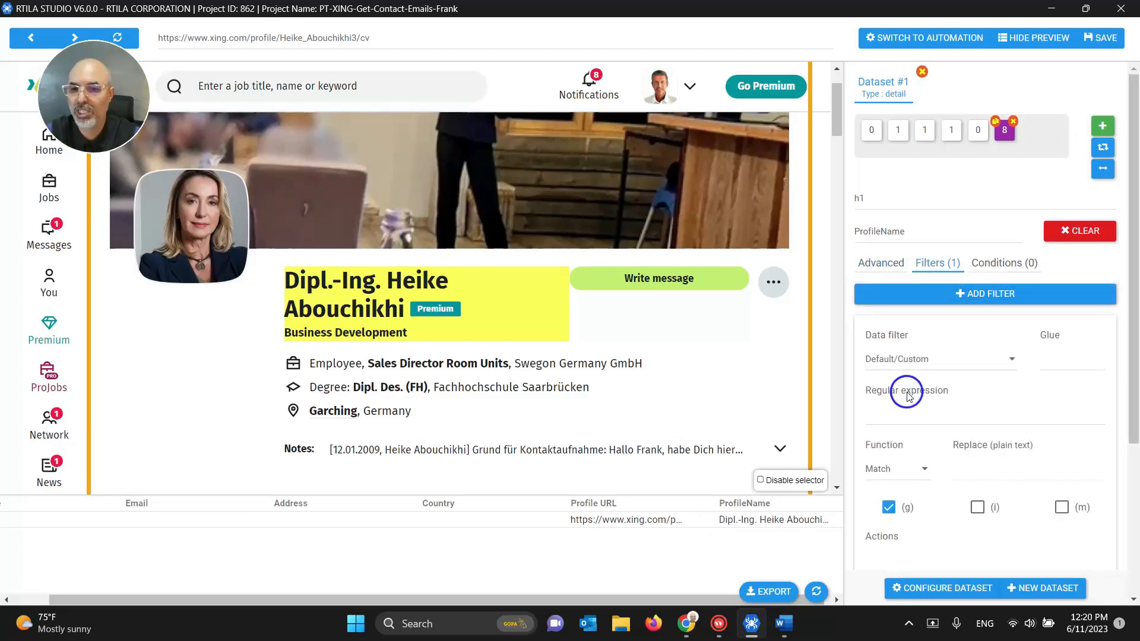
pyautogui.click(907, 413)
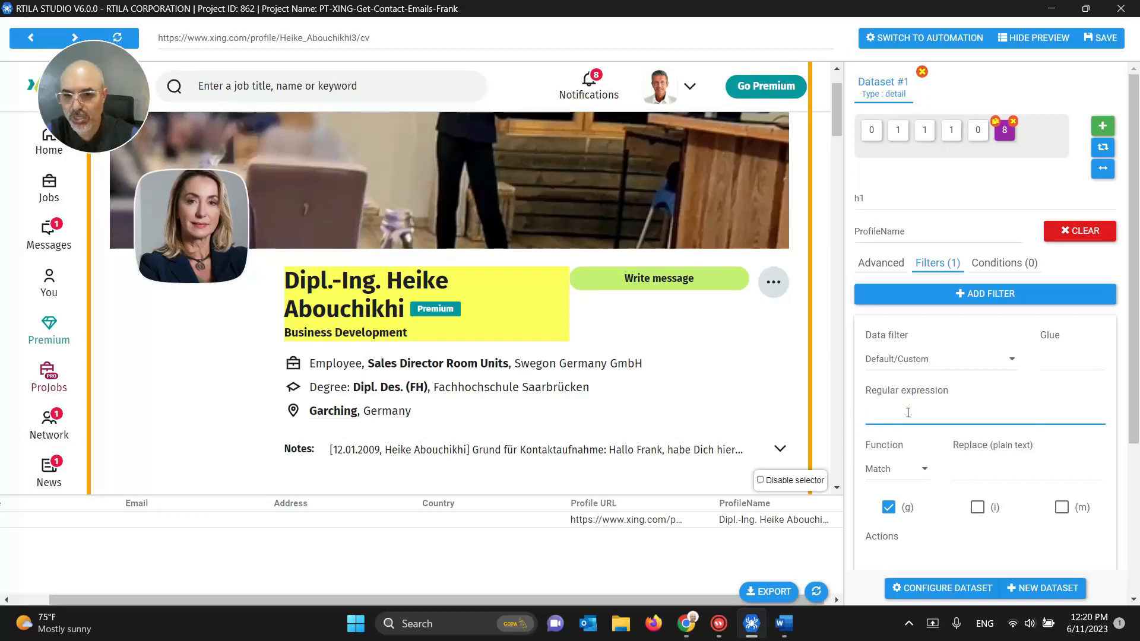
pyautogui.hotkey('ctrl', 'v')
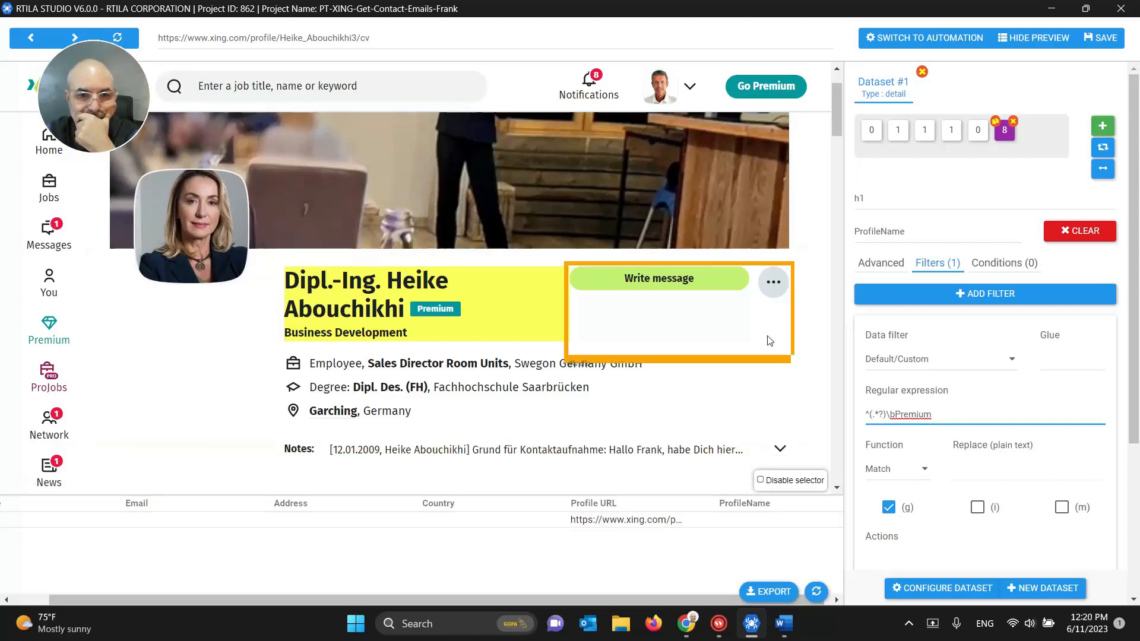
# Step: Review the filtered ProfileName preview results, then save the project
pyautogui.scroll(-10, 770, 340)
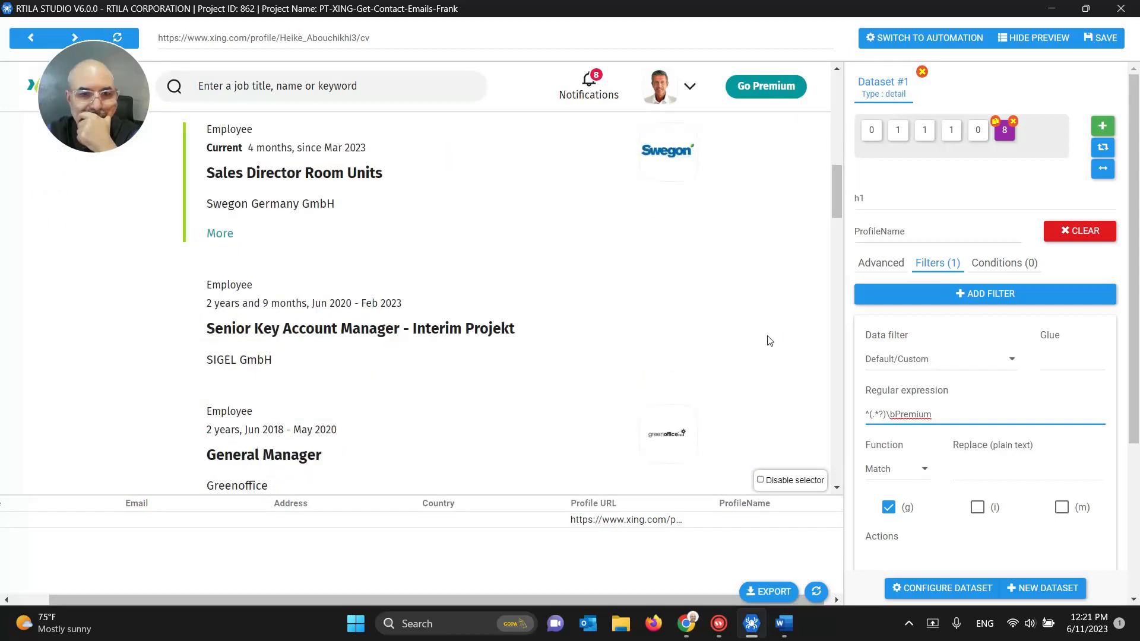
pyautogui.scroll(-10, 769, 341)
pyautogui.scroll(-10, 769, 340)
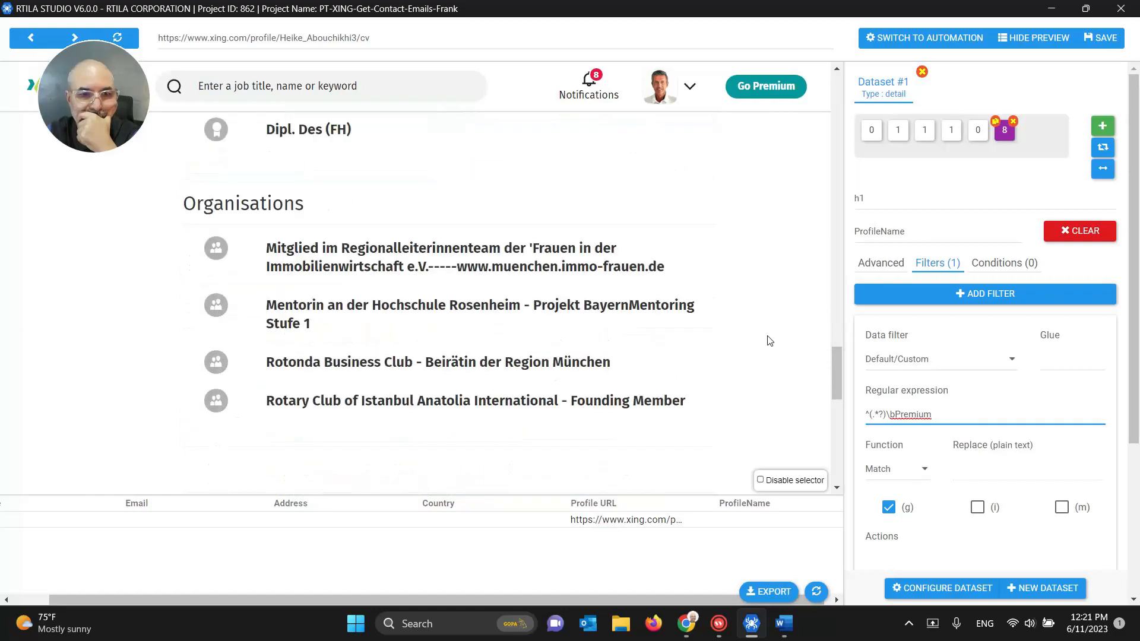
pyautogui.scroll(8, 770, 340)
pyautogui.scroll(-8, 769, 340)
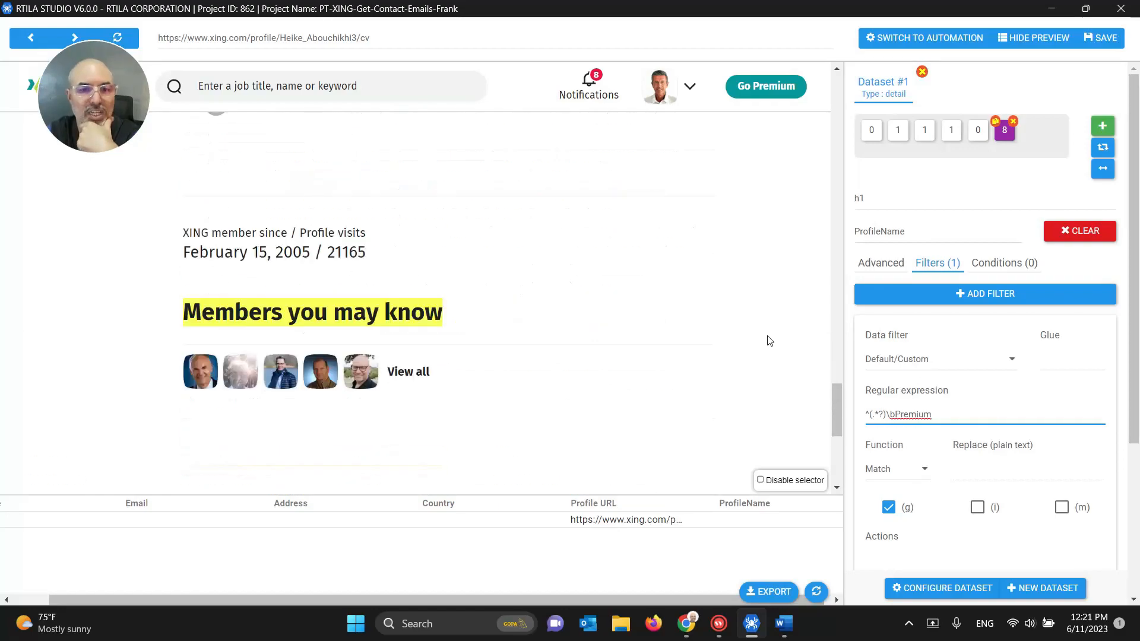
pyautogui.scroll(6, 769, 340)
pyautogui.scroll(15, 769, 340)
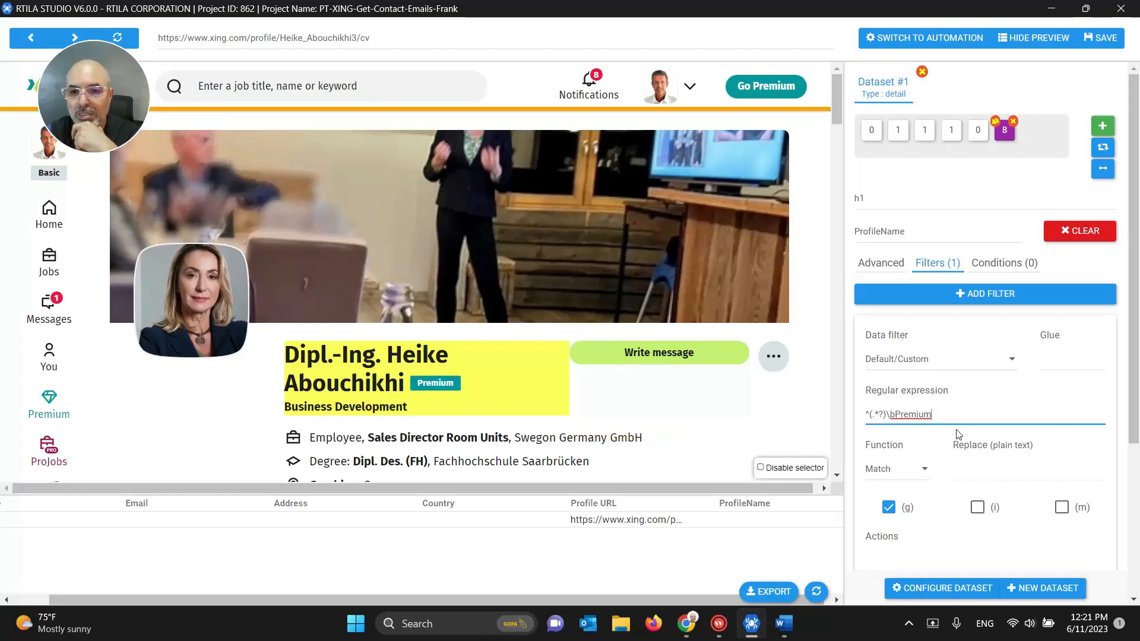
pyautogui.scroll(-1, 959, 422)
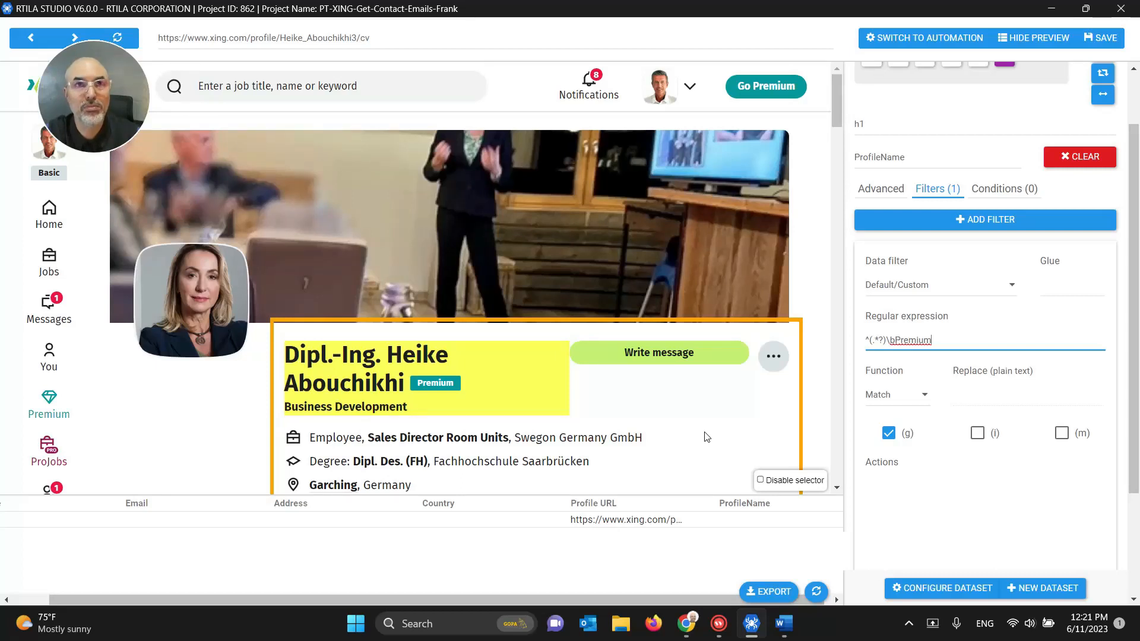
pyautogui.scroll(2, 1033, 122)
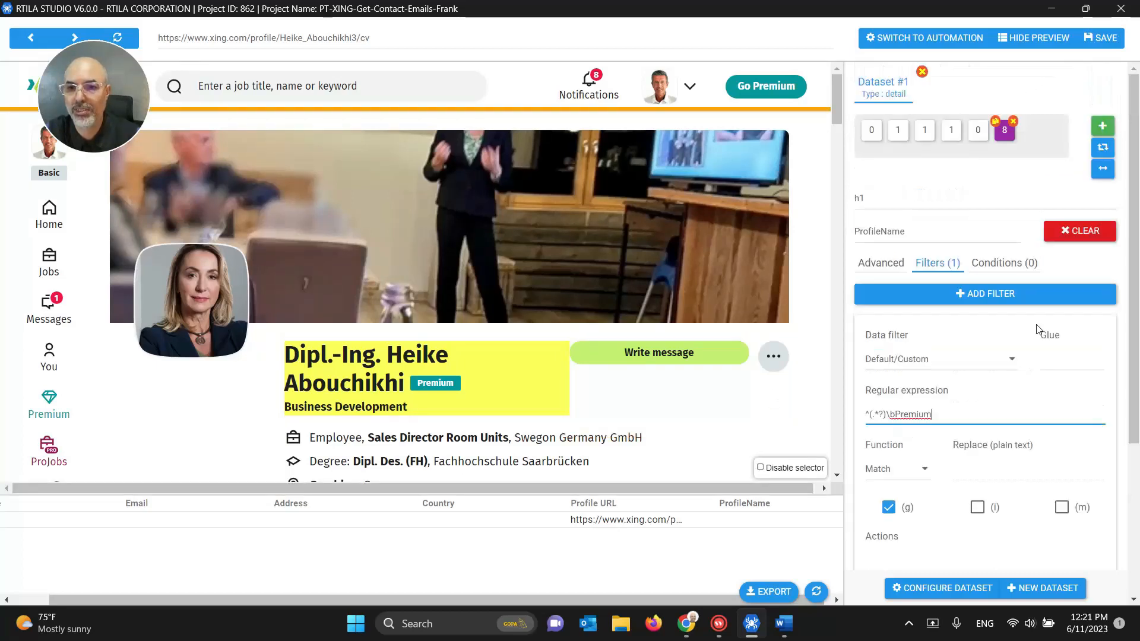
pyautogui.click(1084, 44)
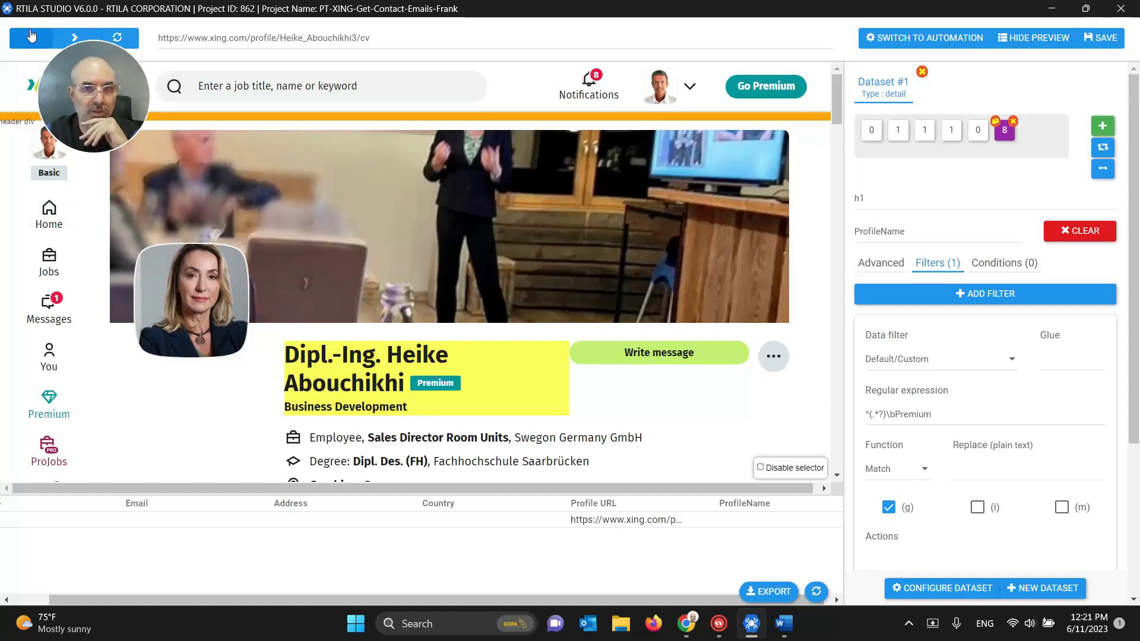
# Step: Reload the XING page, show the automation commands, and open the first contact's profile
pyautogui.click(117, 37)
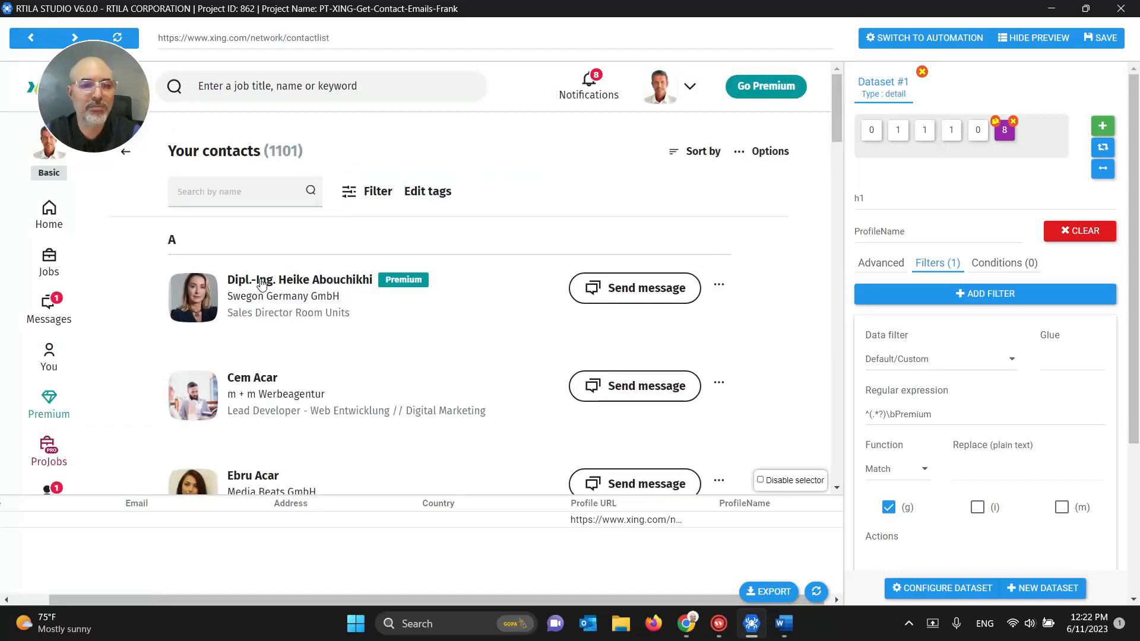
pyautogui.click(907, 38)
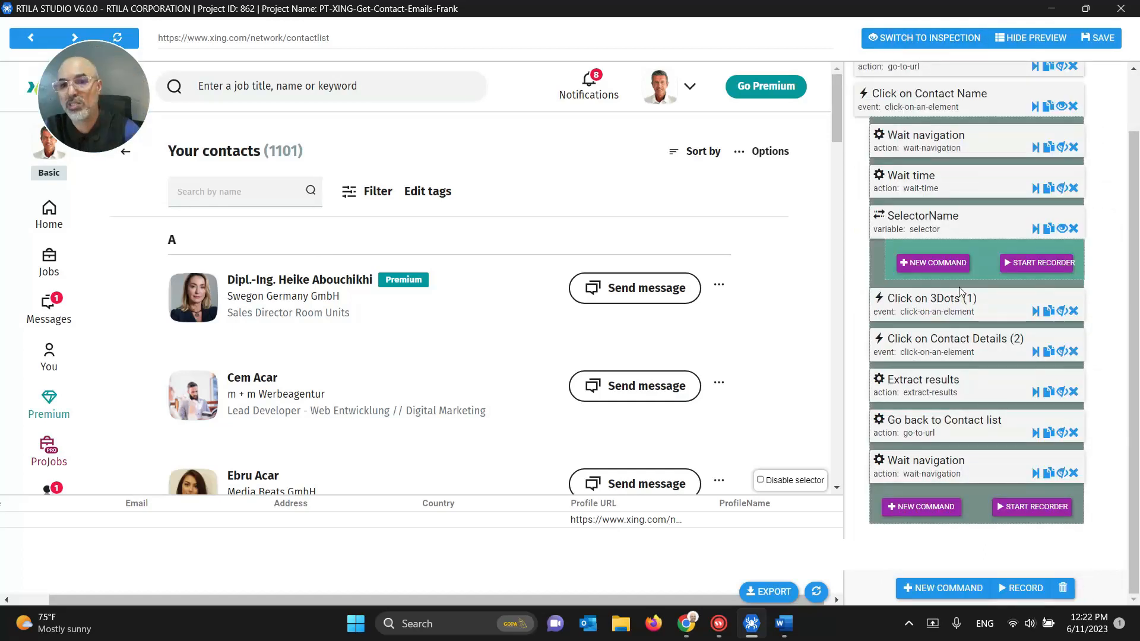
pyautogui.scroll(1, 959, 286)
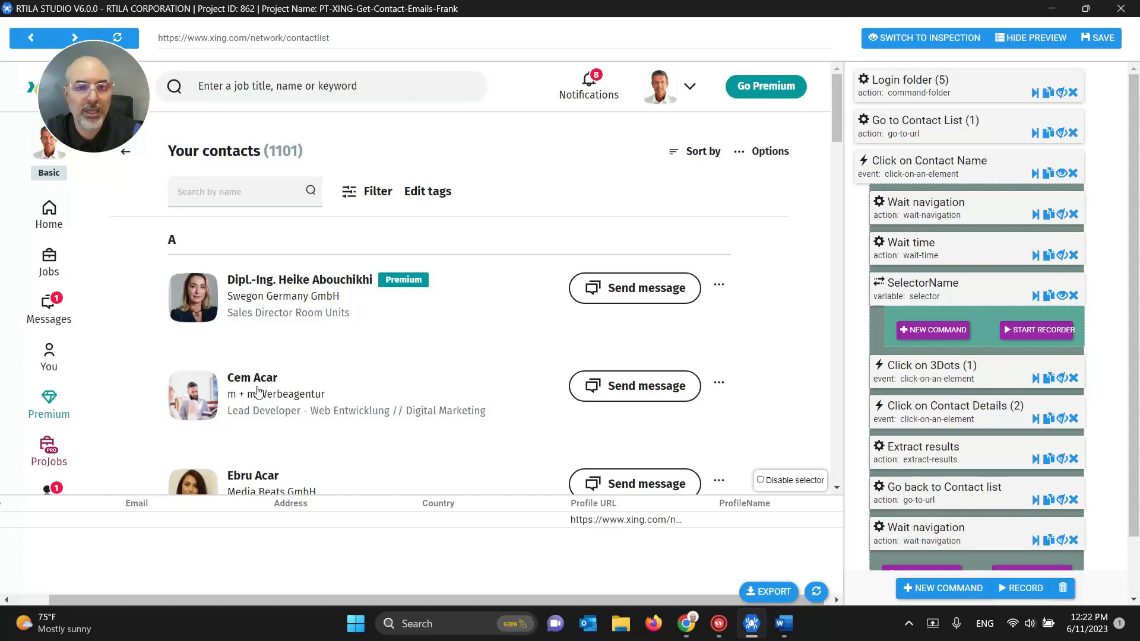
pyautogui.click(343, 283)
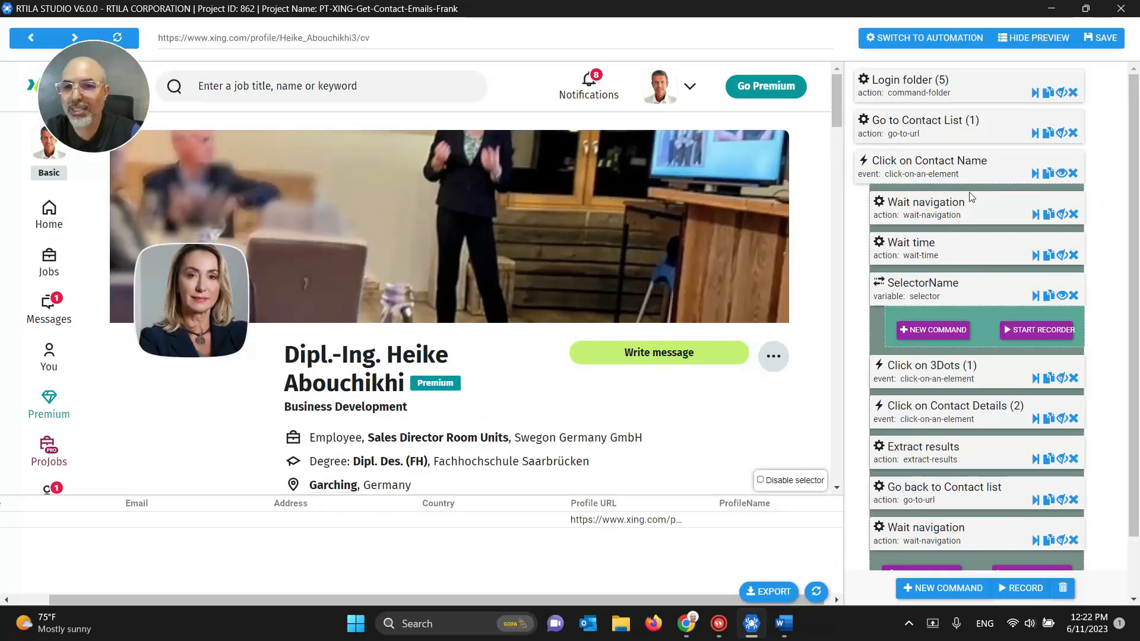
# Step: Delete the Premium regex filter and the ProfileName property from Dataset #1
pyautogui.click(930, 38)
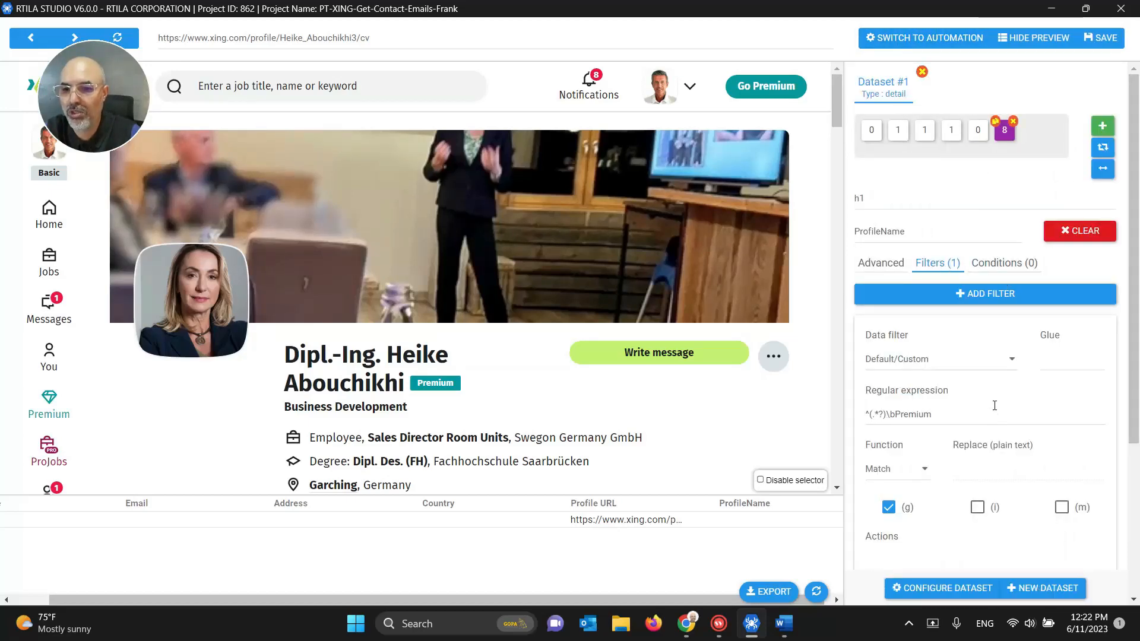
pyautogui.scroll(-2, 1003, 395)
pyautogui.scroll(2, 1003, 395)
pyautogui.scroll(-3, 997, 413)
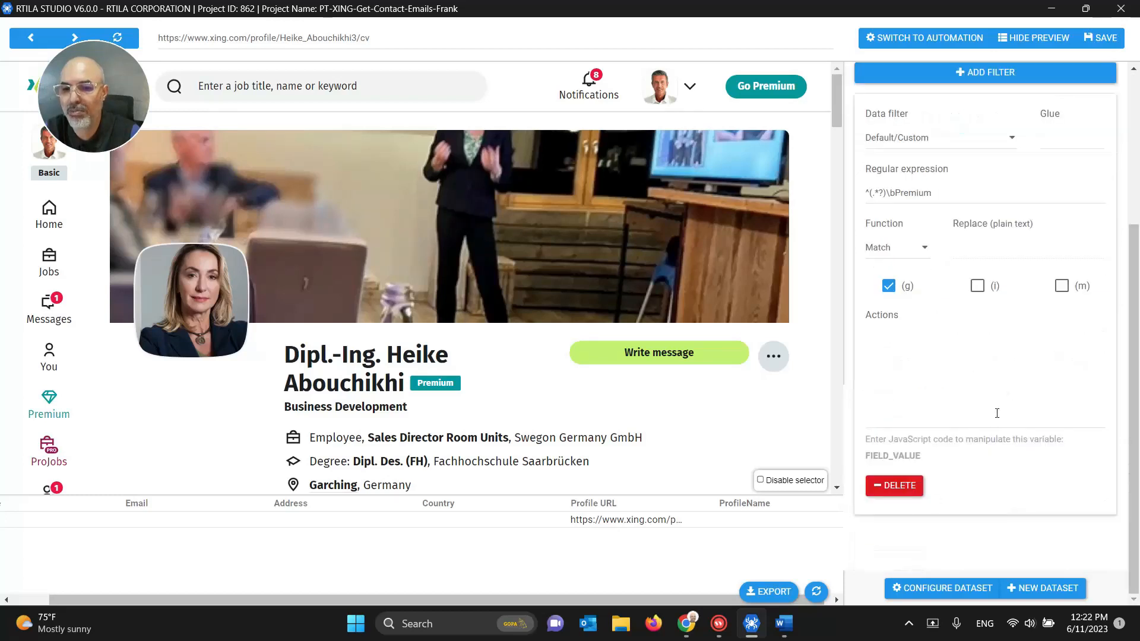
pyautogui.click(914, 491)
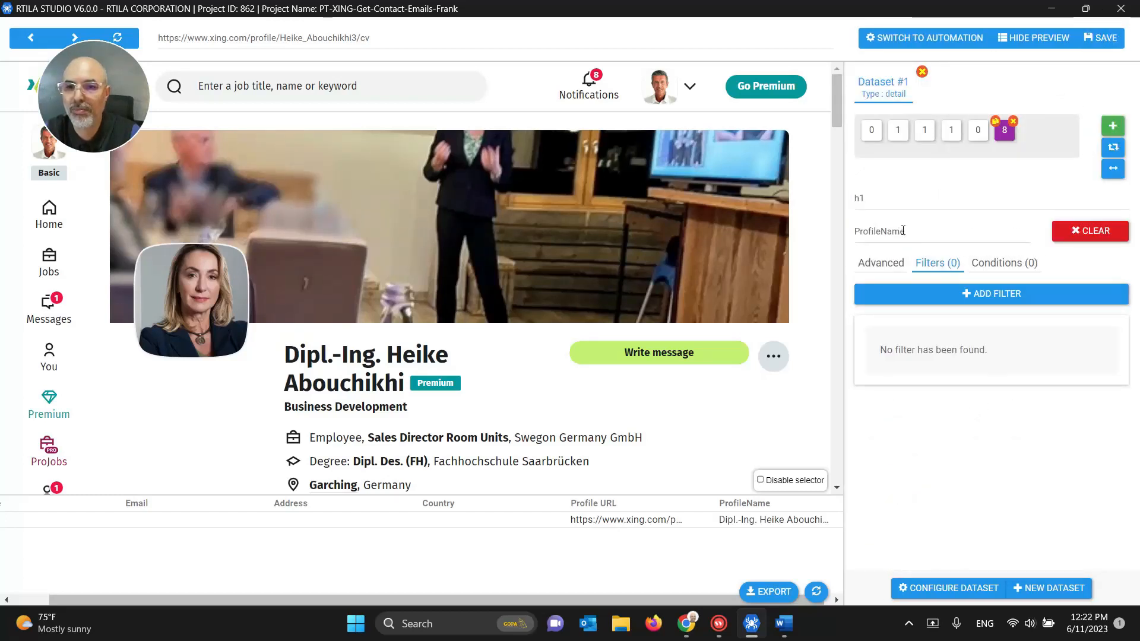
pyautogui.doubleClick(865, 205)
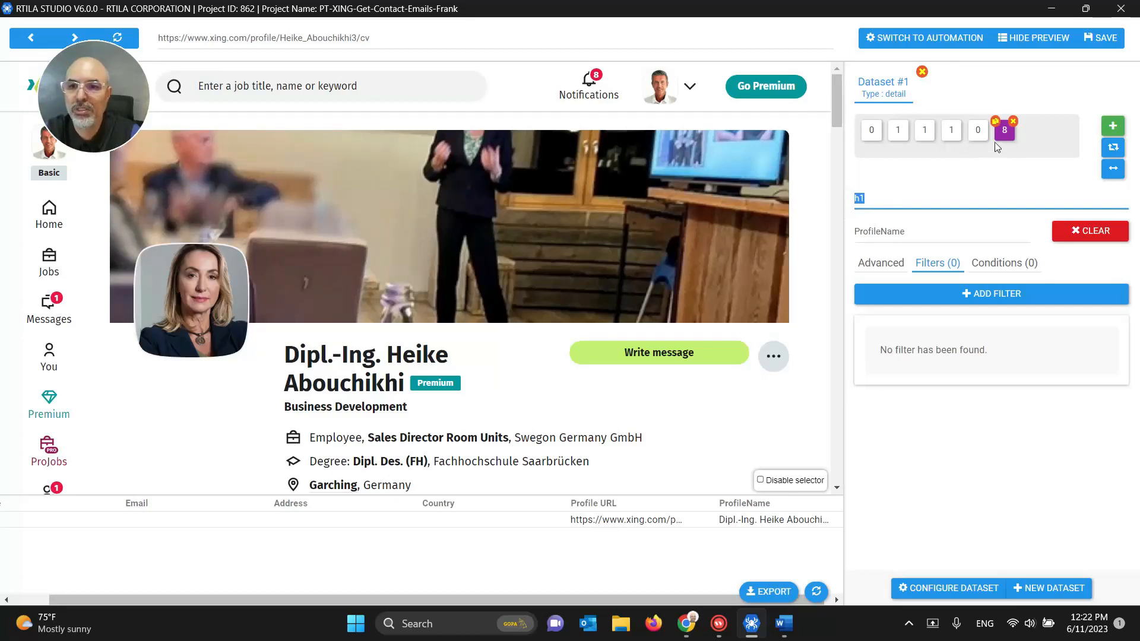
pyautogui.click(1013, 121)
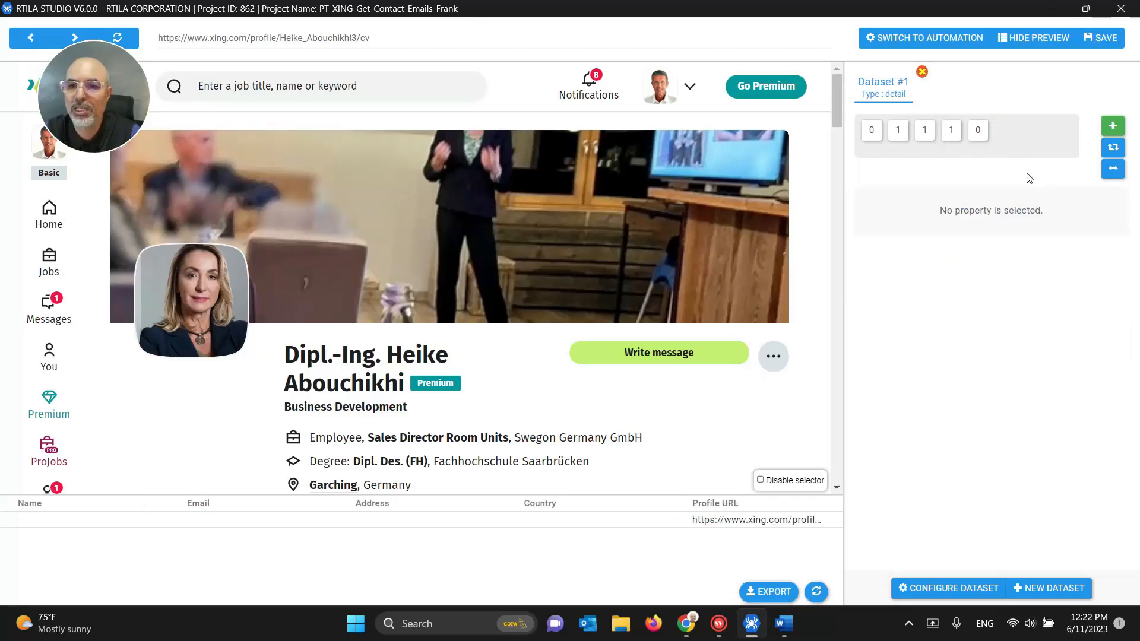
pyautogui.click(978, 132)
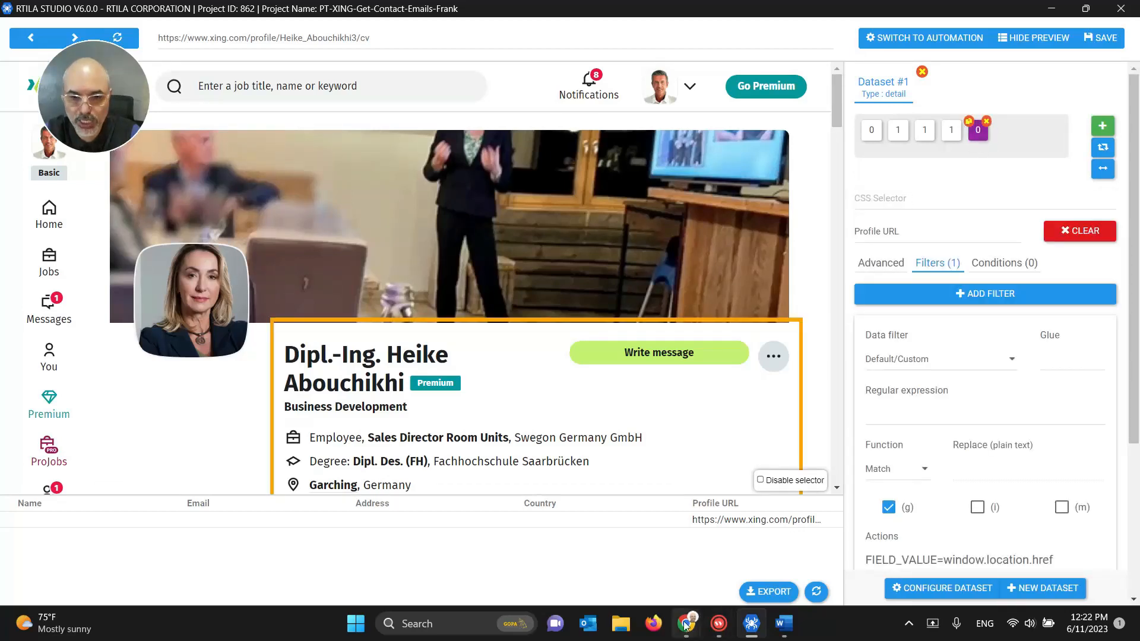
# Step: Copy the CSS selector of the profile name h1 heading using Chrome DevTools
pyautogui.moveTo(685, 623)
pyautogui.click(618, 536)
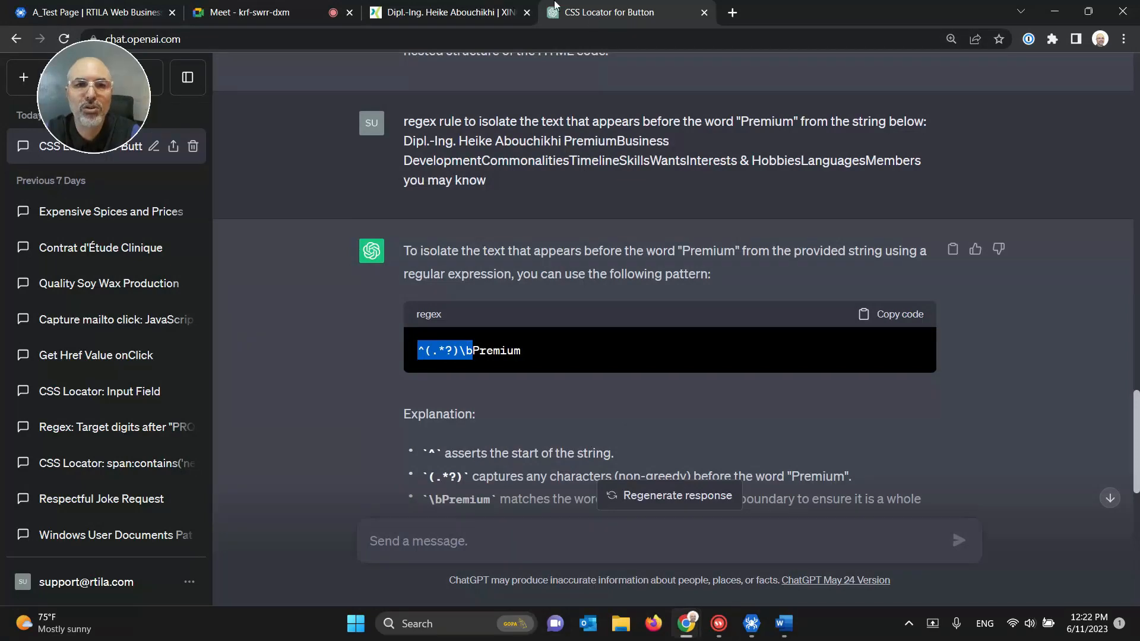
pyautogui.click(433, 13)
pyautogui.rightClick(242, 367)
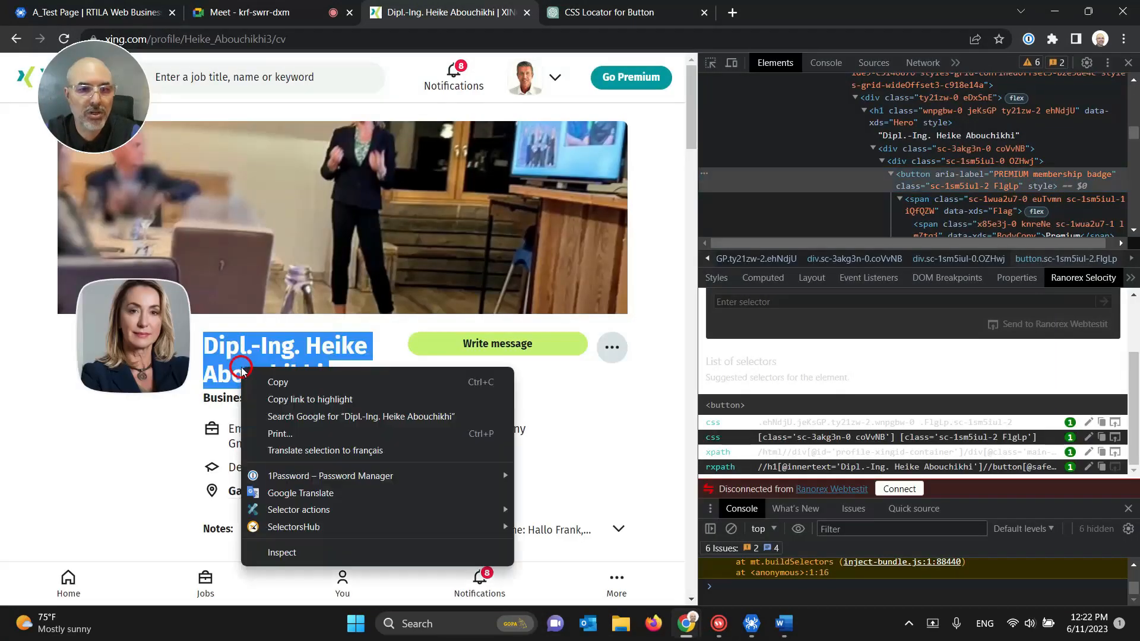
pyautogui.click(280, 550)
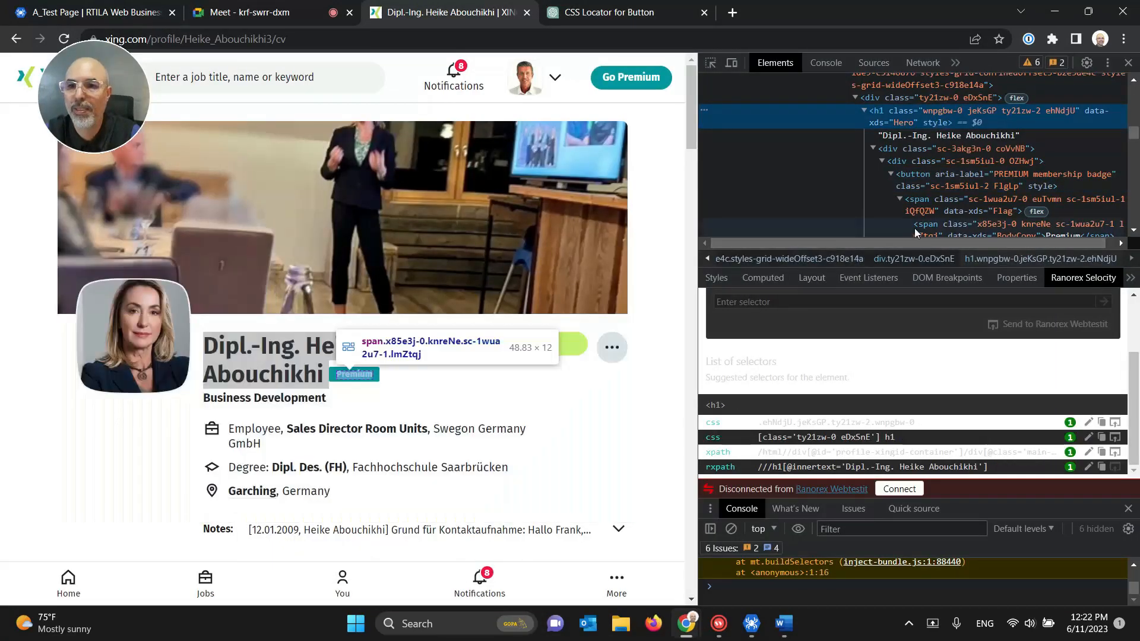
pyautogui.click(1102, 439)
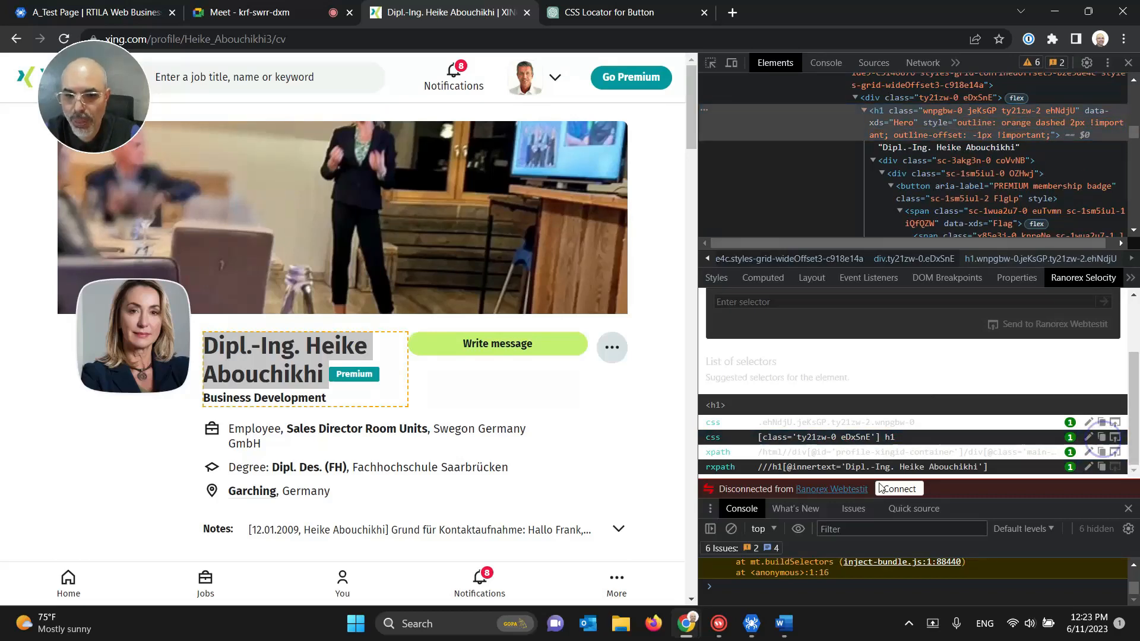
pyautogui.click(751, 623)
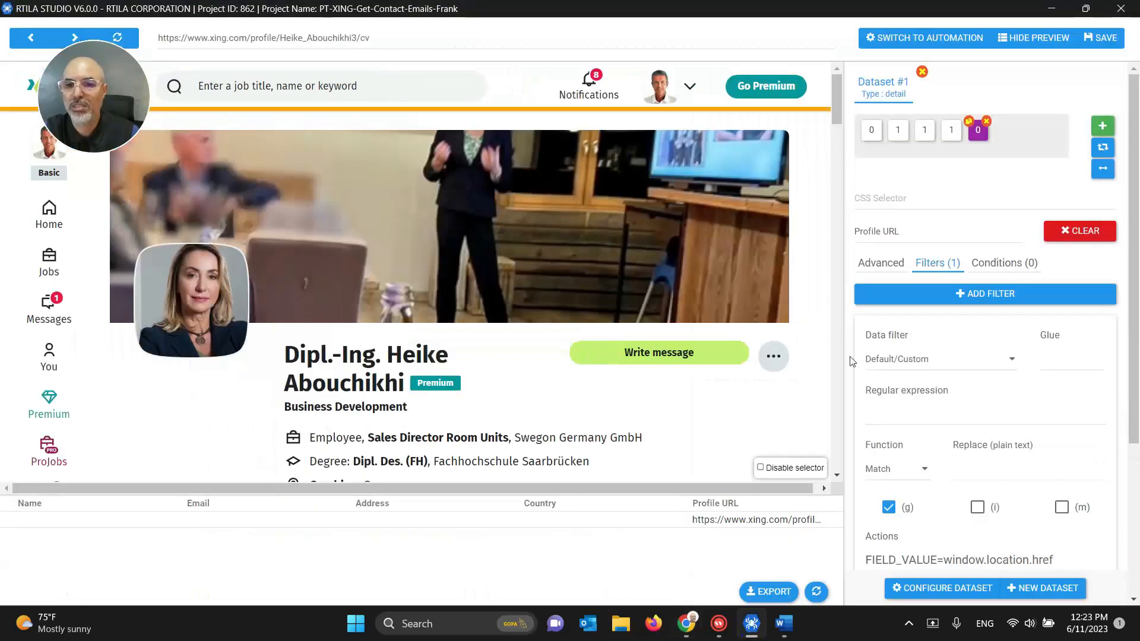
# Step: Try a Property 6 with the pasted h1 selector, check its extracted name, then delete it
pyautogui.click(1102, 125)
pyautogui.click(898, 200)
pyautogui.hotkey('ctrl', 'v')
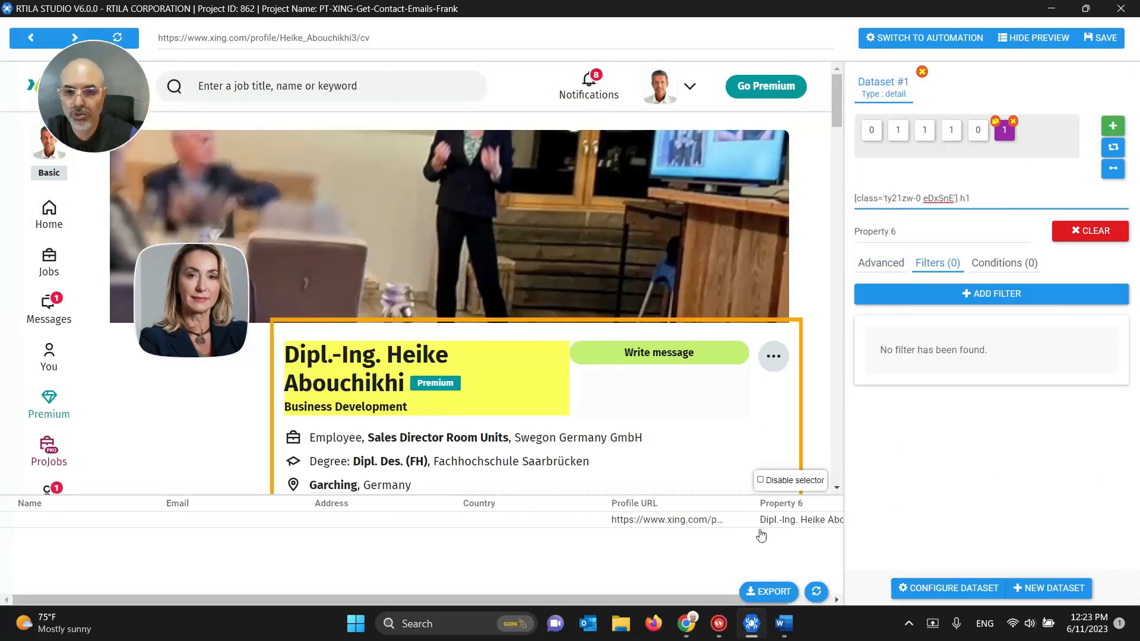
pyautogui.click(786, 534)
pyautogui.click(786, 534)
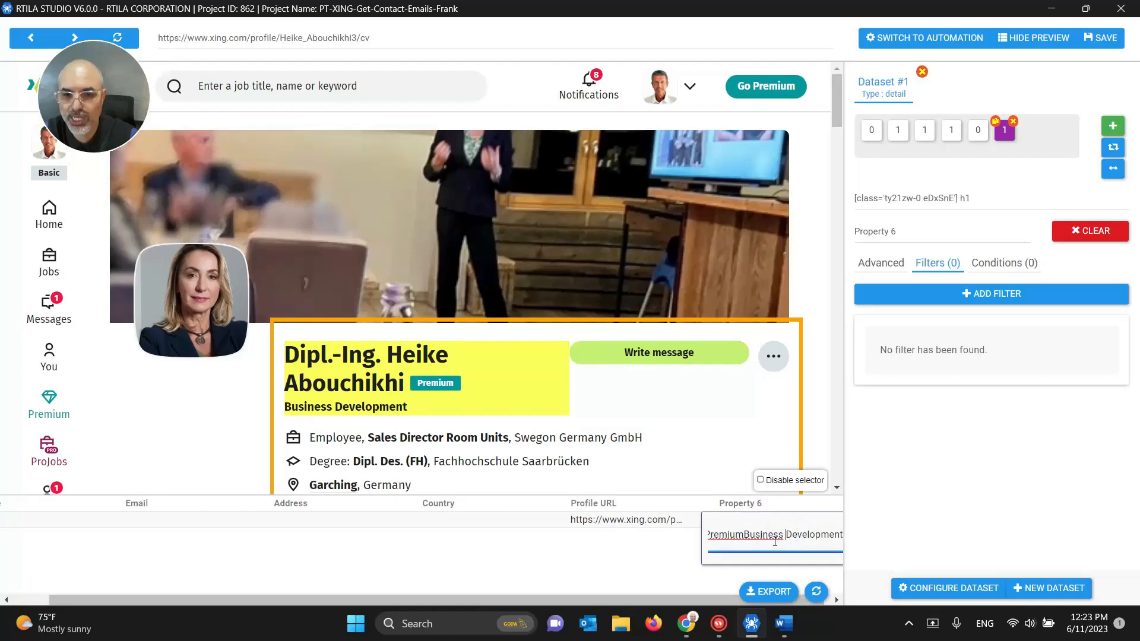
pyautogui.moveTo(745, 538); pyautogui.dragTo(722, 538)
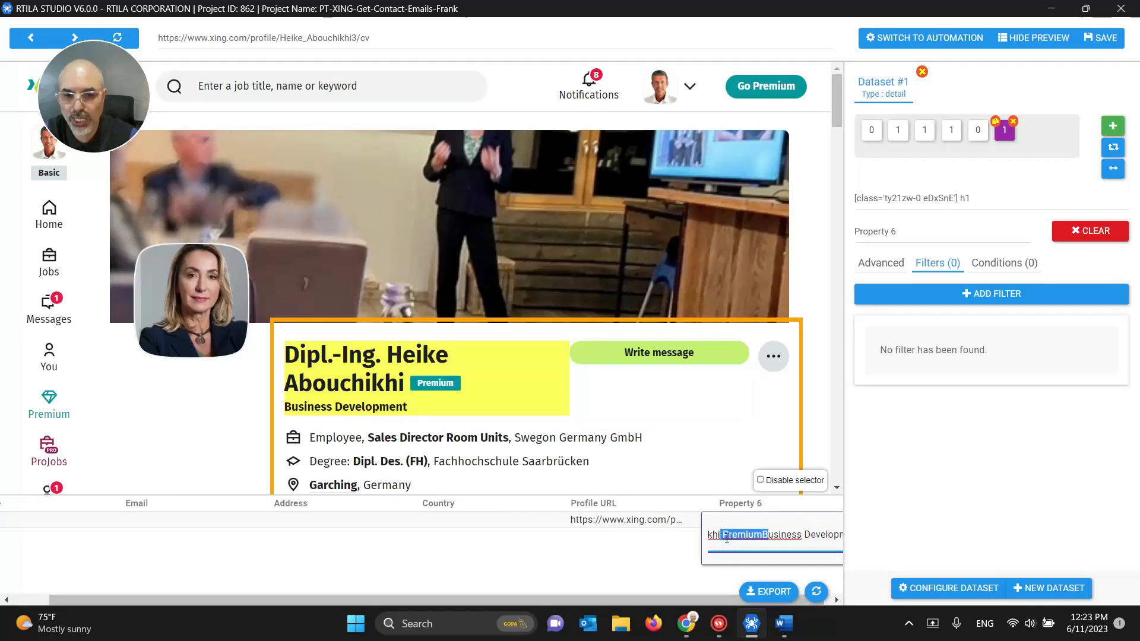
pyautogui.click(724, 538)
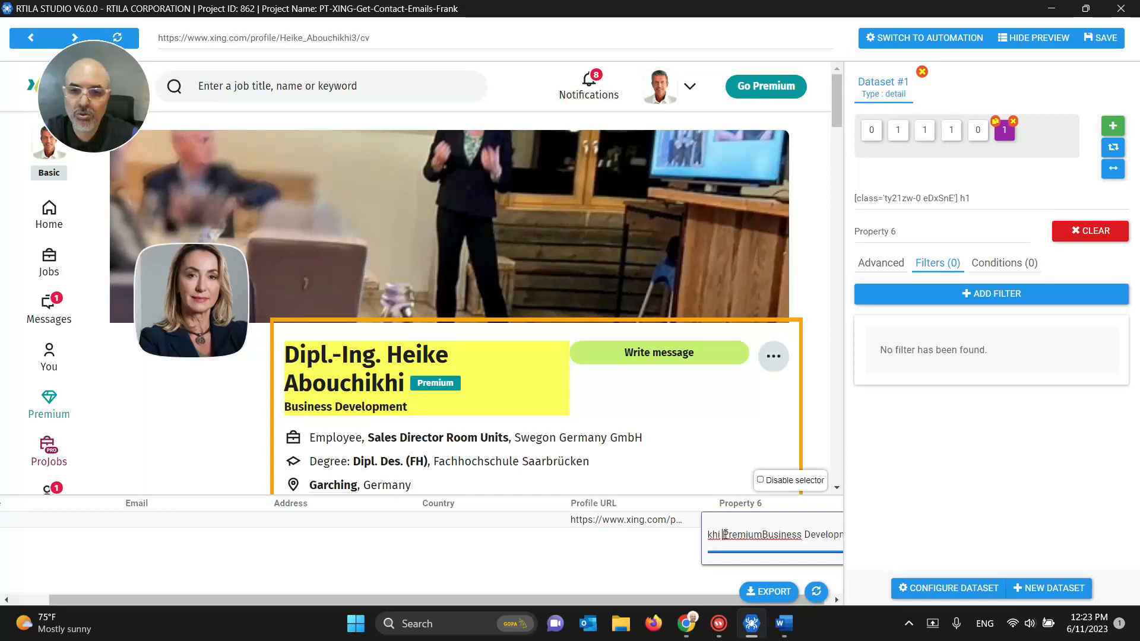
pyautogui.moveTo(725, 534); pyautogui.dragTo(807, 533)
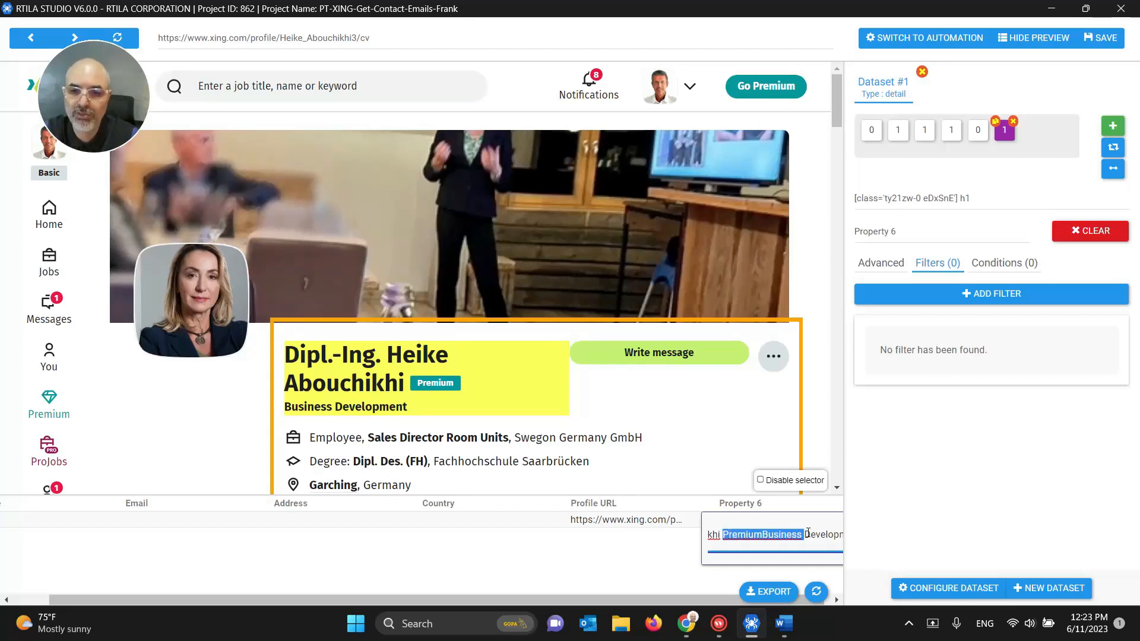
pyautogui.click(660, 566)
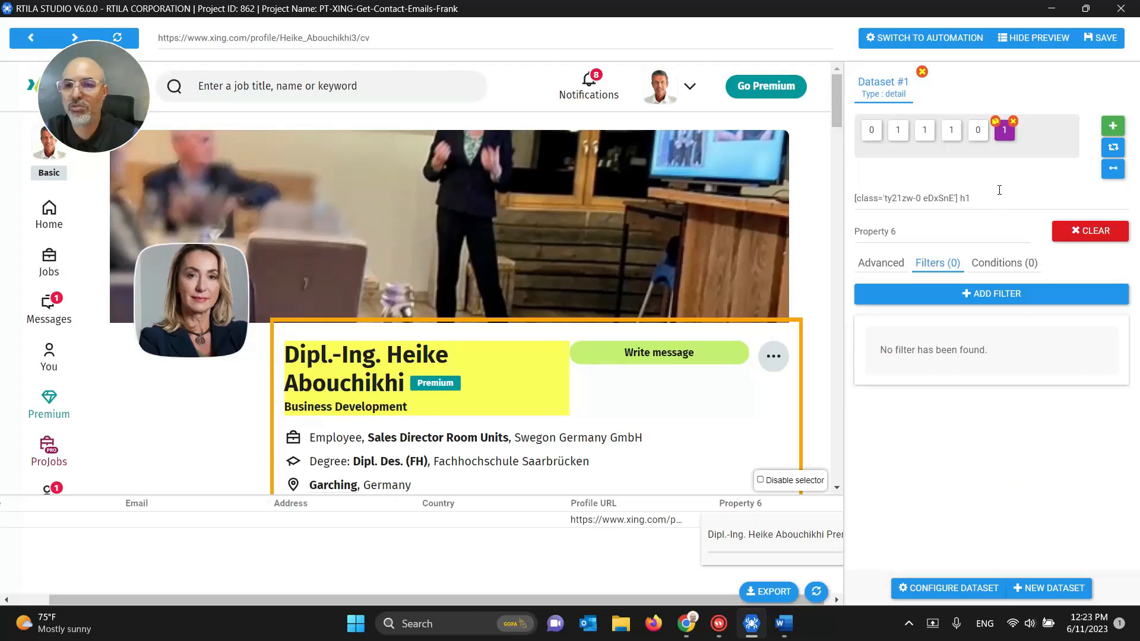
pyautogui.moveTo(985, 203); pyautogui.dragTo(827, 189)
pyautogui.hotkey('ctrl', 'c')
pyautogui.click(1013, 122)
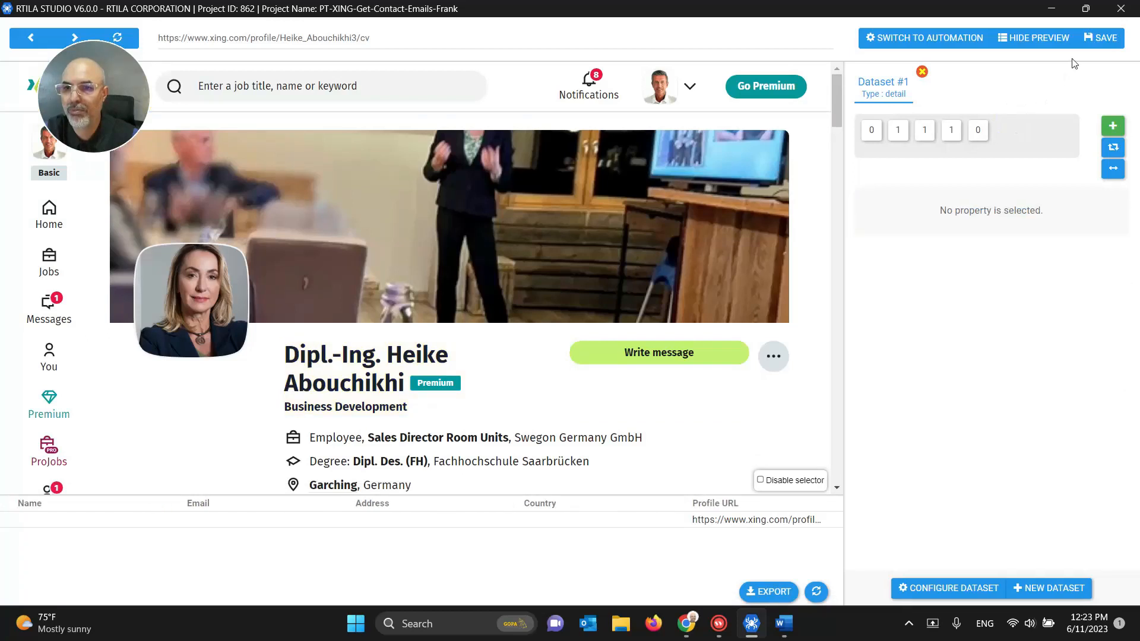
# Step: Save the project and delete the old SelectorName command from the automation
pyautogui.click(1094, 39)
pyautogui.click(931, 37)
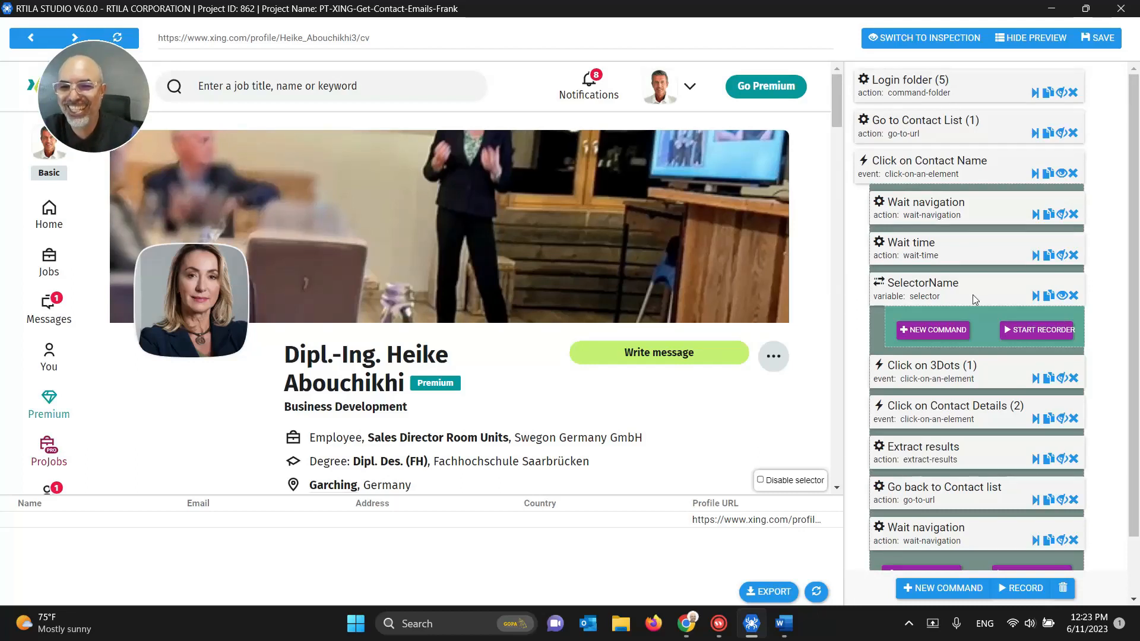
pyautogui.click(923, 290)
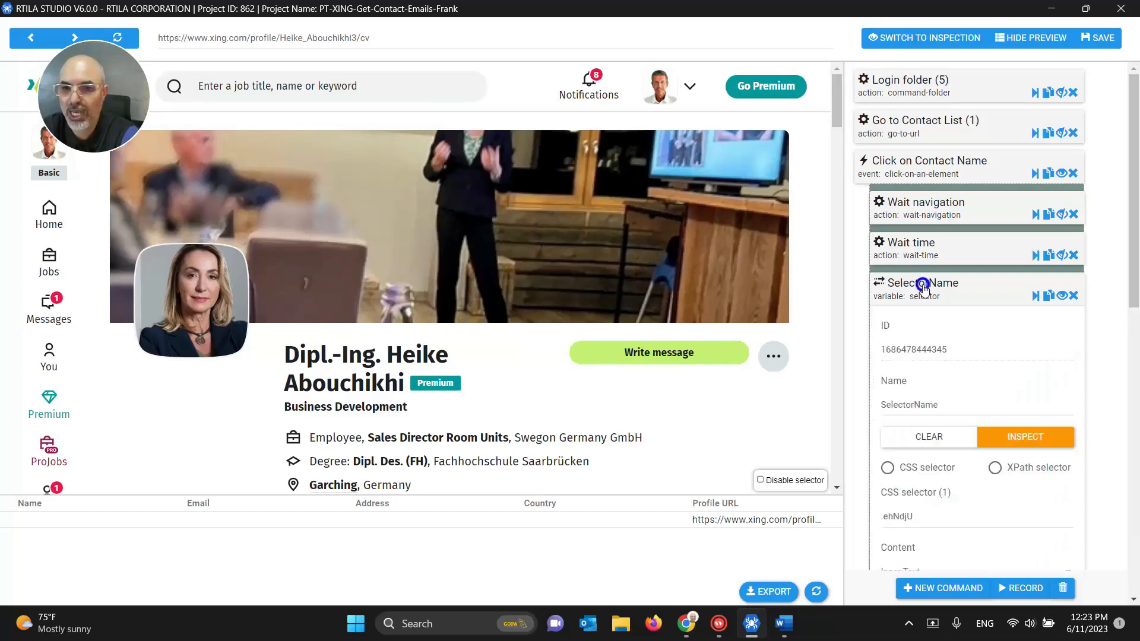
pyautogui.scroll(-1, 967, 358)
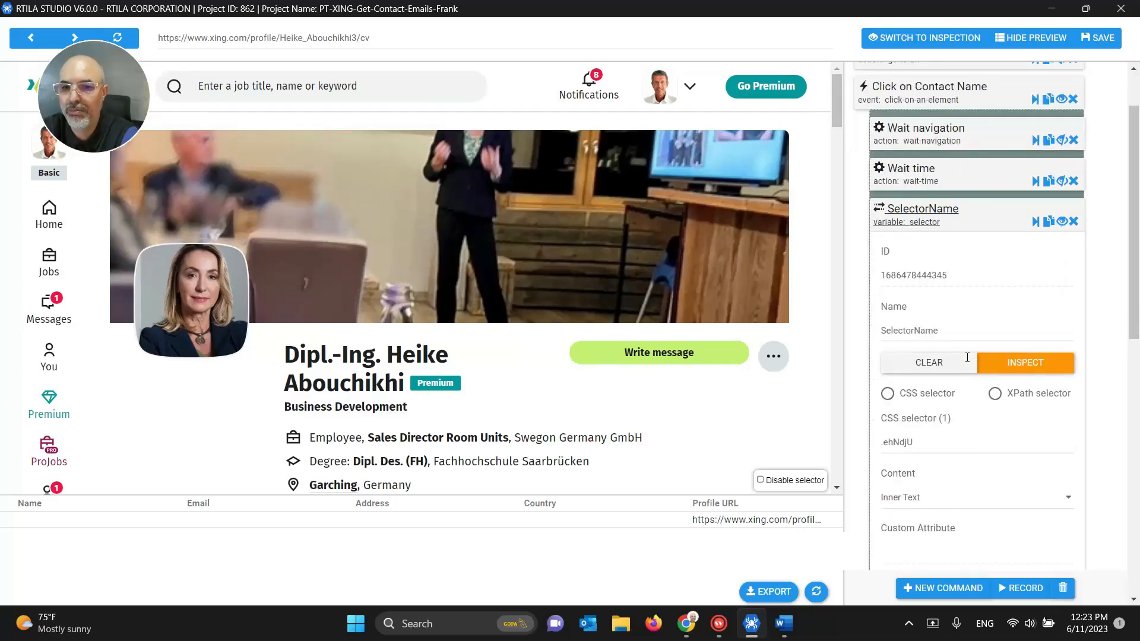
pyautogui.click(1071, 222)
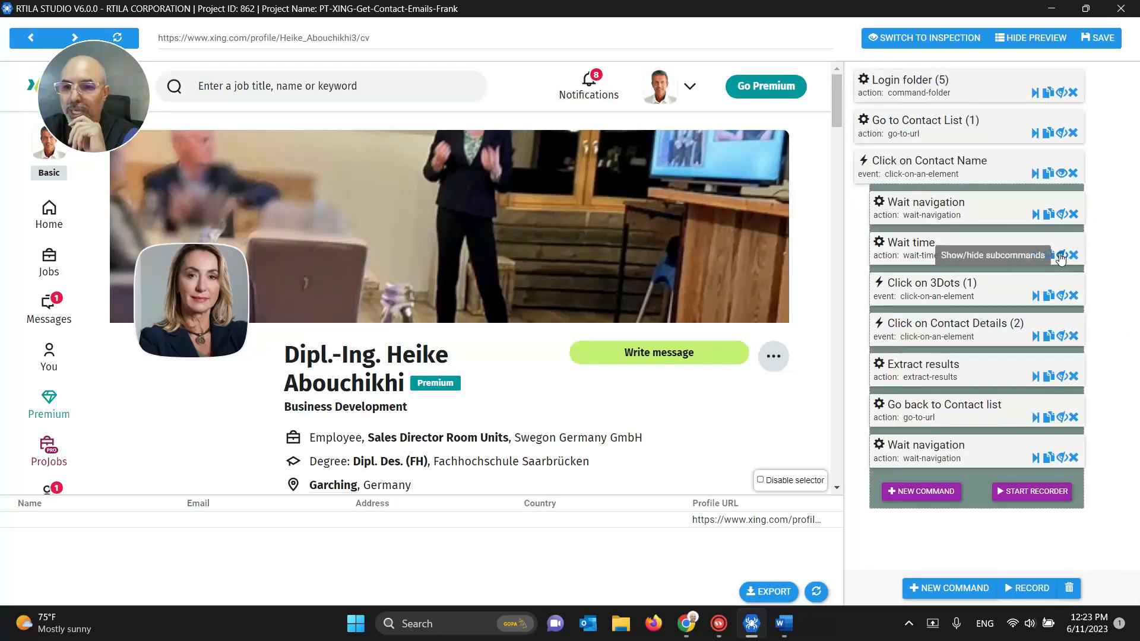
# Step: Add a Selector (DOM element) variable command directly after Wait time and open its settings
pyautogui.click(1034, 255)
pyautogui.click(923, 288)
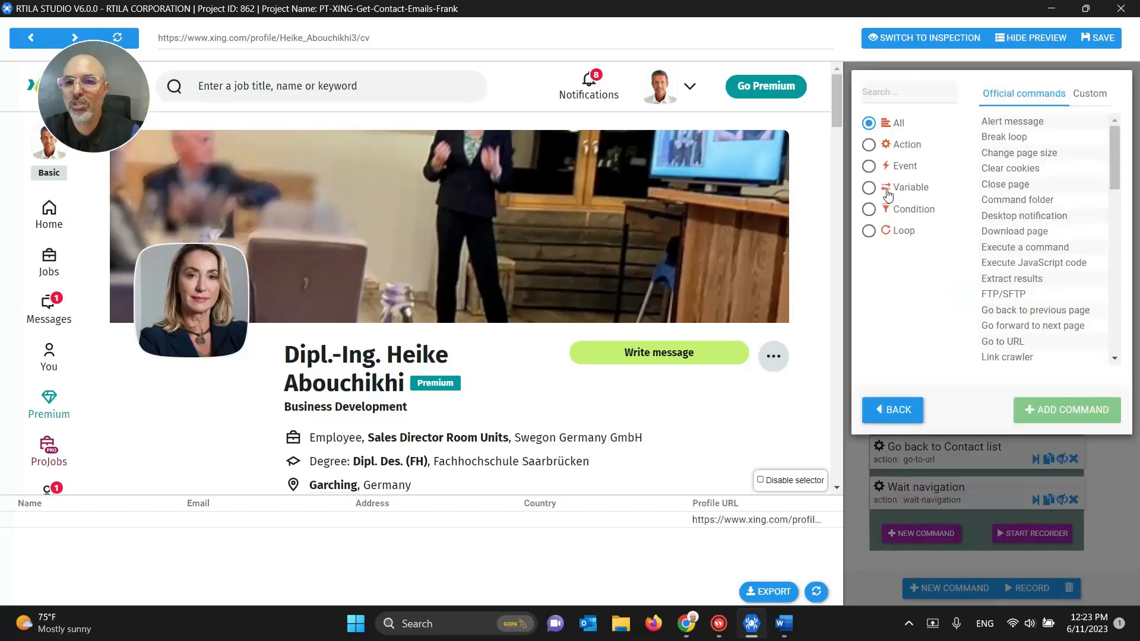
pyautogui.click(900, 209)
pyautogui.click(897, 188)
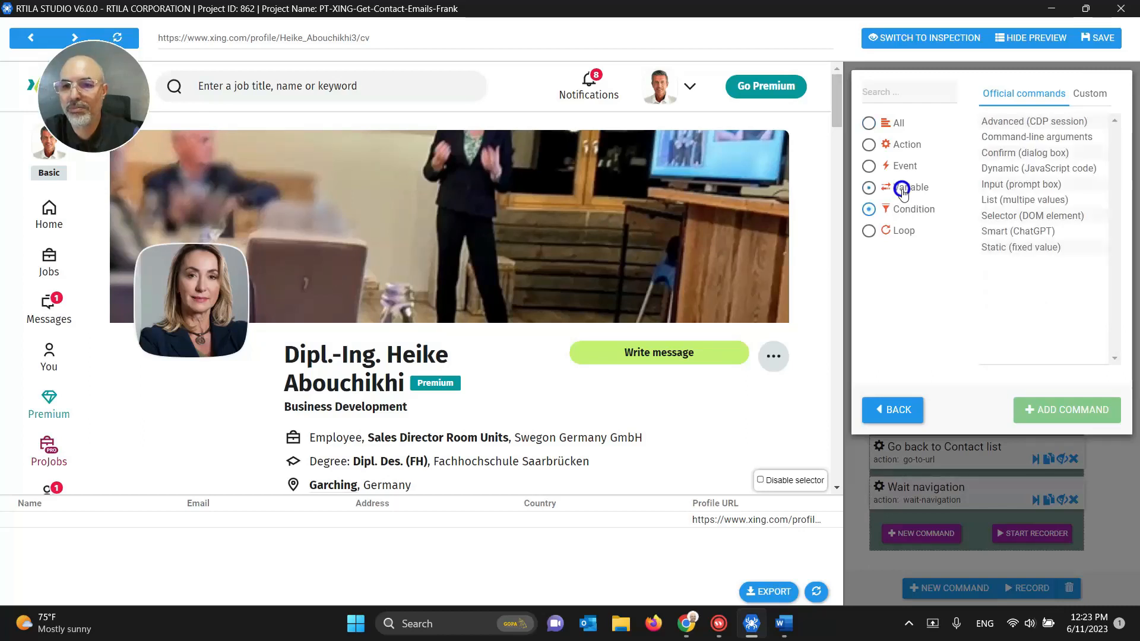
pyautogui.click(1020, 215)
pyautogui.click(1070, 410)
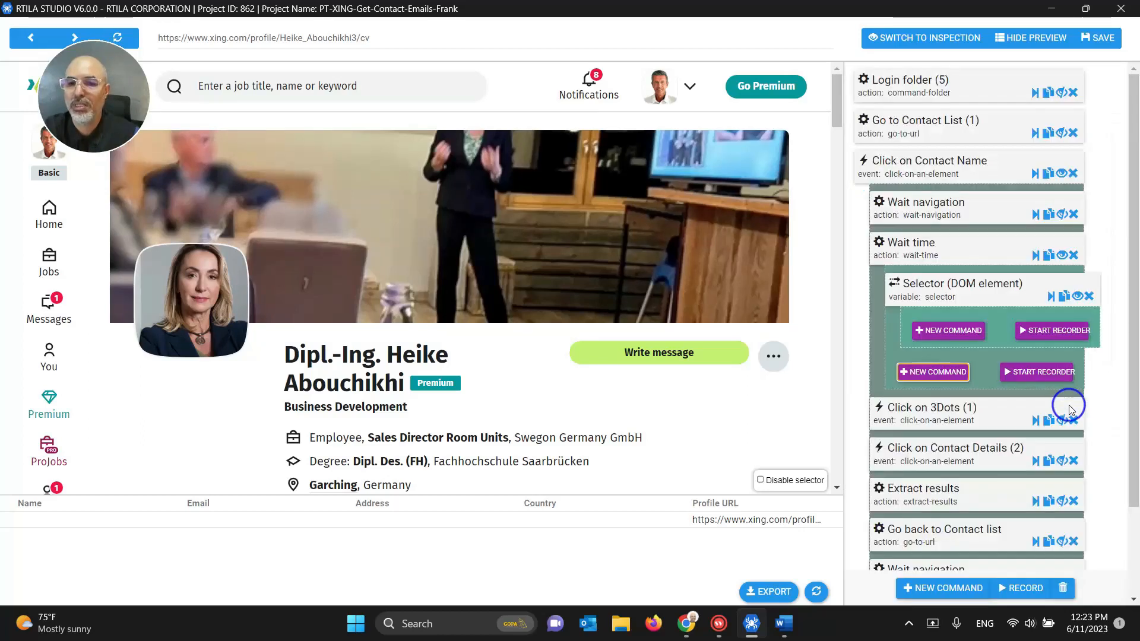
pyautogui.moveTo(950, 288); pyautogui.dragTo(945, 326)
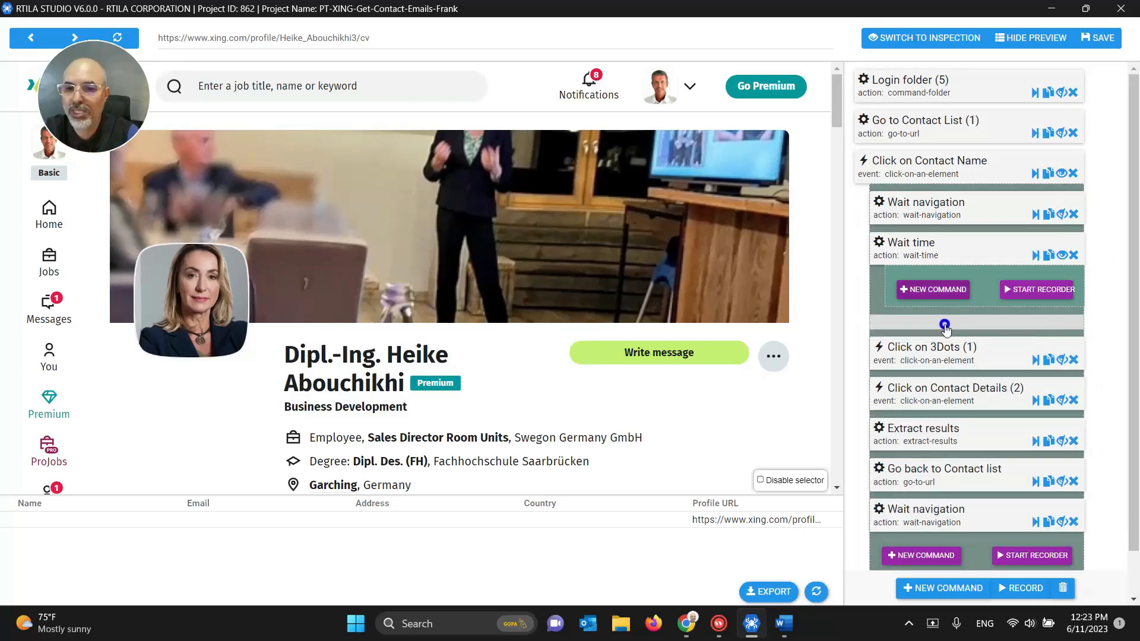
pyautogui.click(928, 337)
pyautogui.scroll(-2, 954, 292)
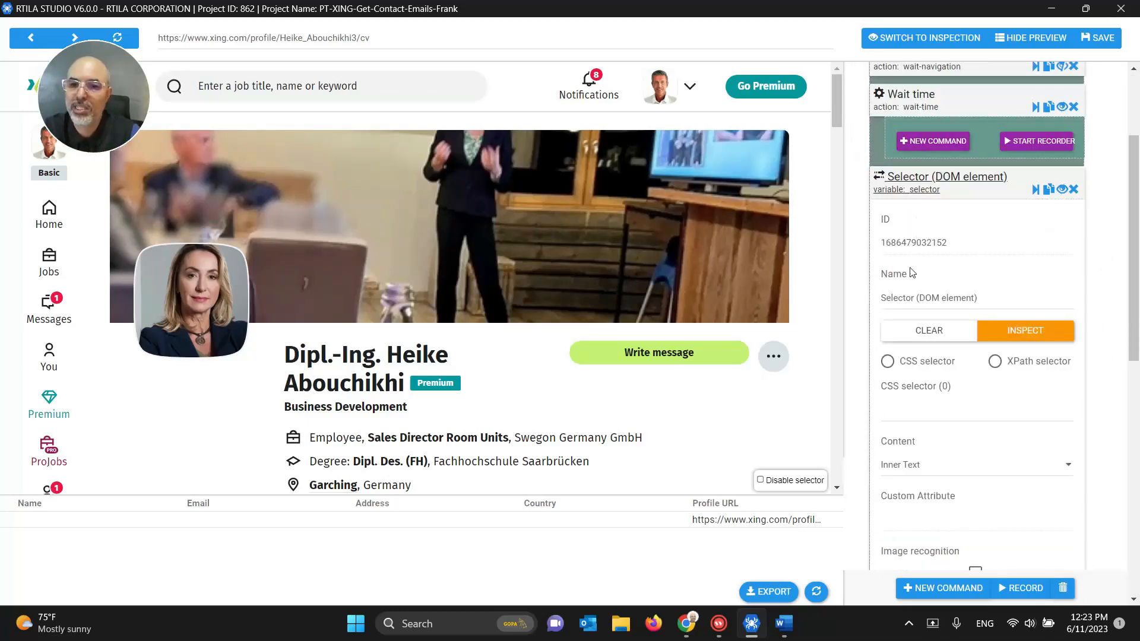
# Step: Name the command SelectorProfileName and give it the h1 CSS selector [class='ty21zw-0 eDxSnE'] h1
pyautogui.moveTo(914, 298); pyautogui.dragTo(1031, 299)
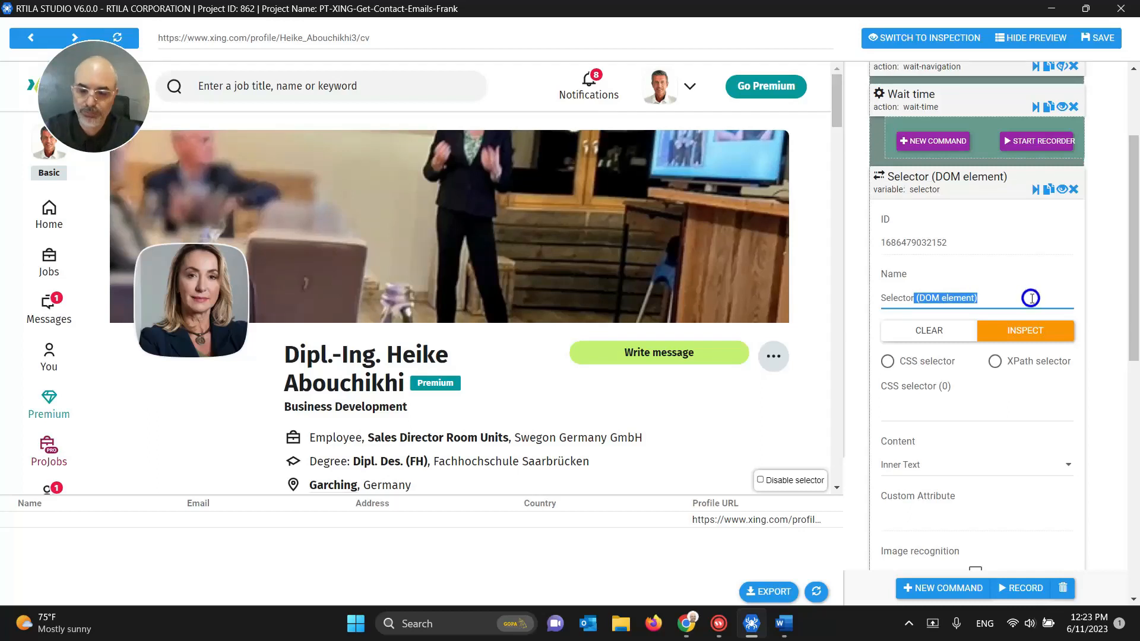
pyautogui.write('ProfileName')
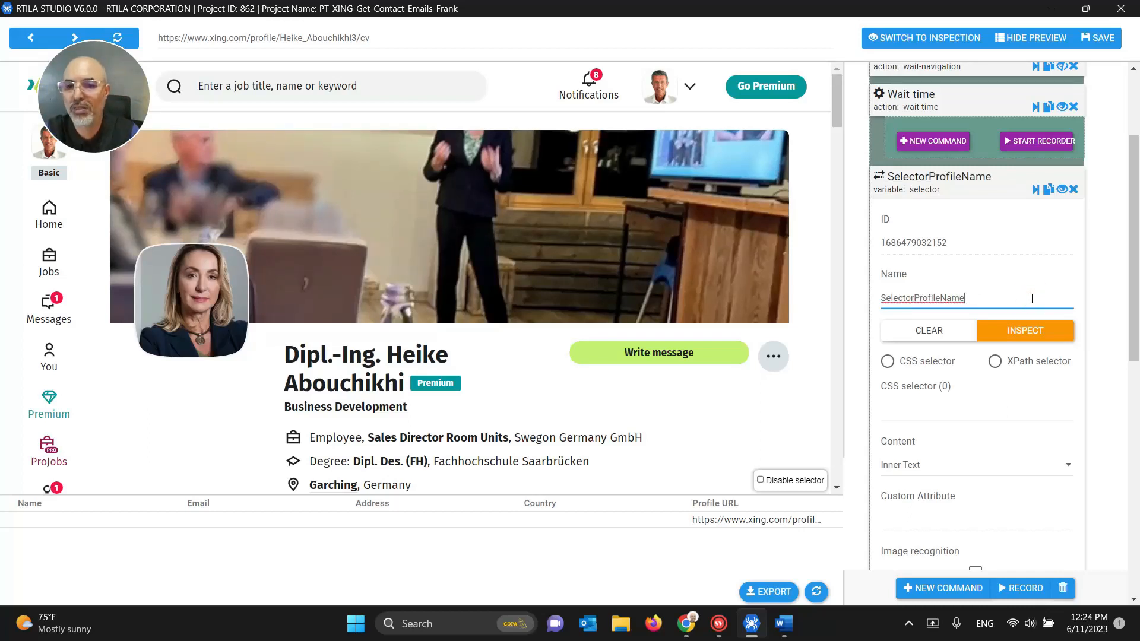
pyautogui.click(921, 403)
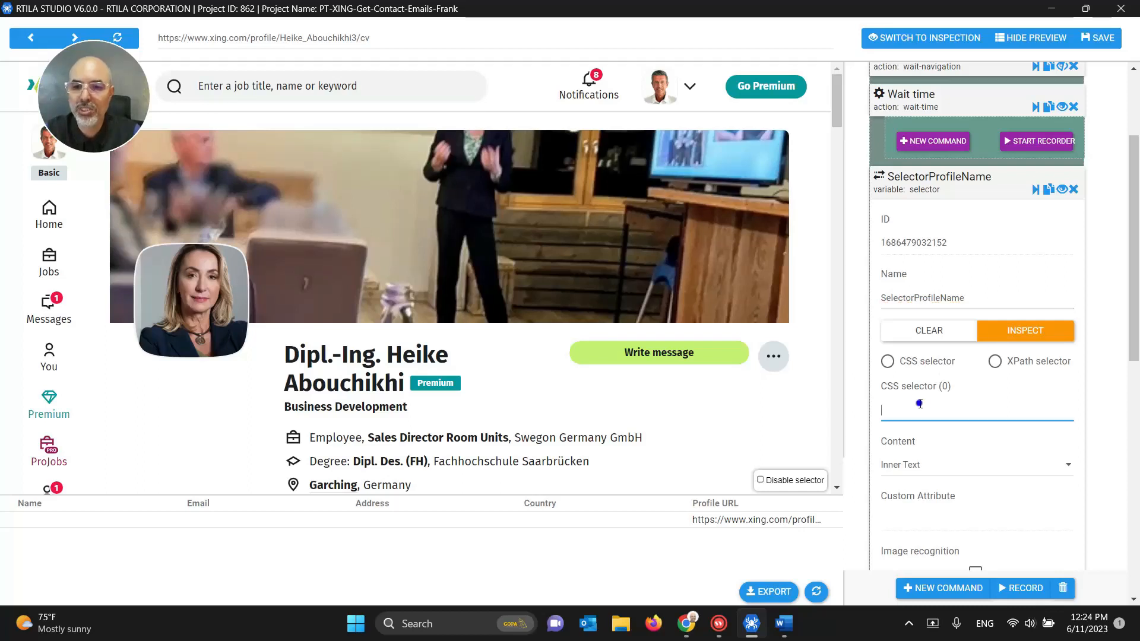
pyautogui.hotkey('ctrl', 'v')
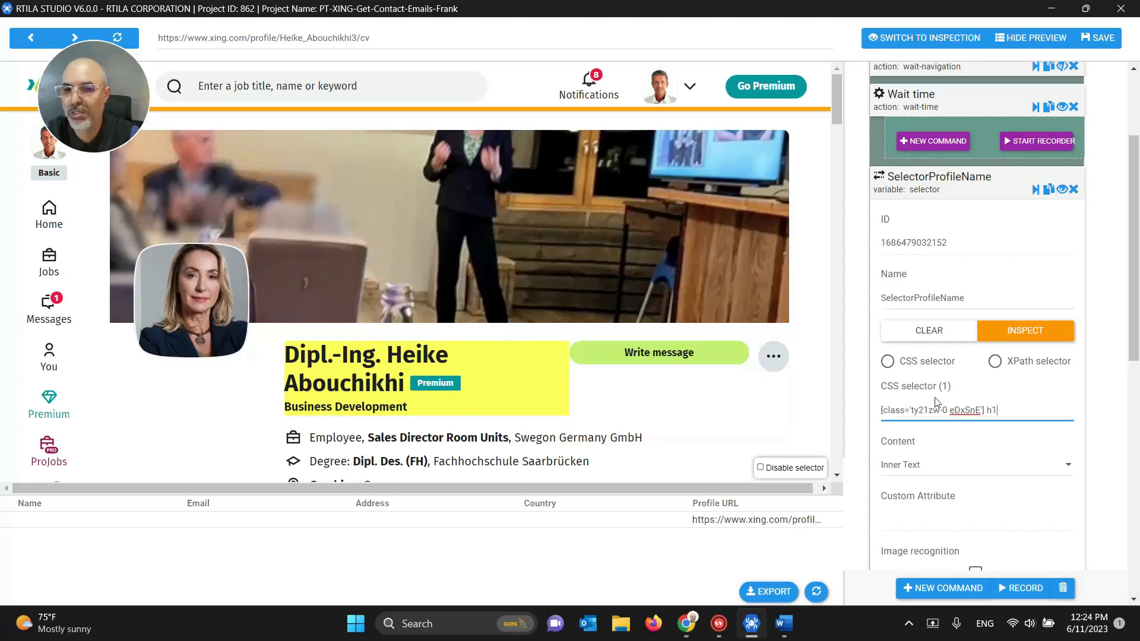
pyautogui.click(921, 191)
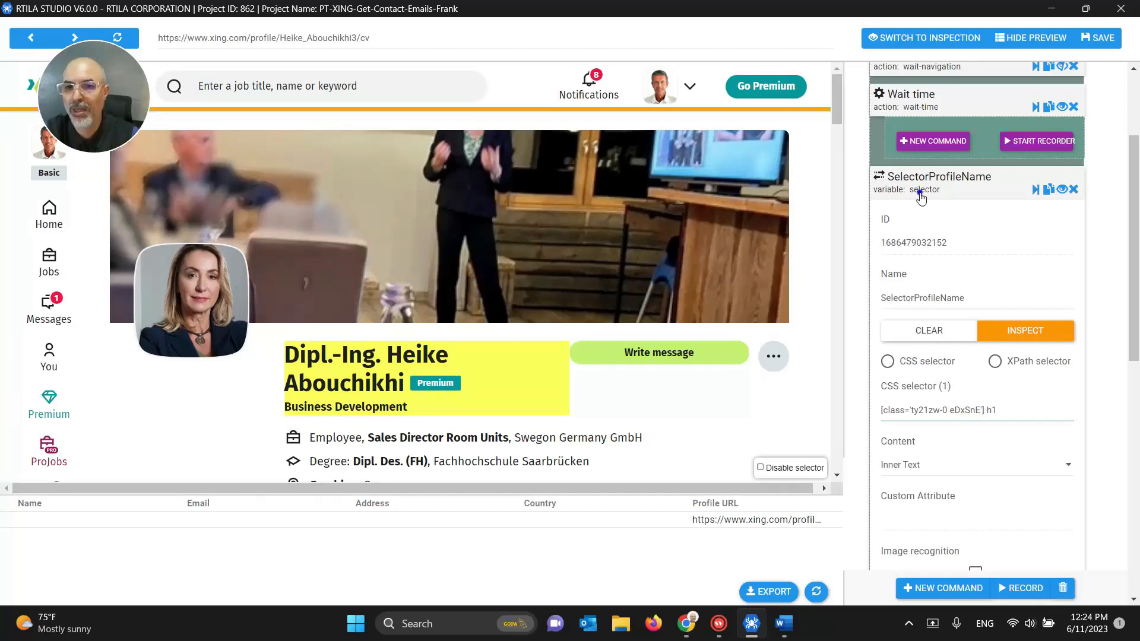
pyautogui.click(936, 222)
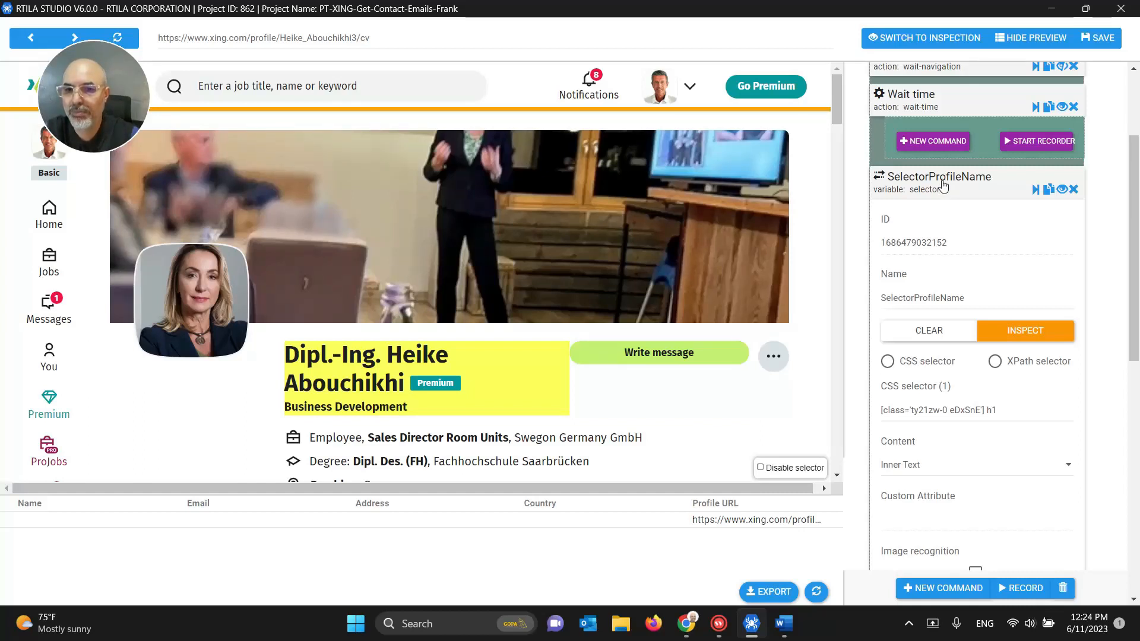
pyautogui.moveTo(967, 297); pyautogui.dragTo(878, 292)
pyautogui.hotkey('ctrl', 'c')
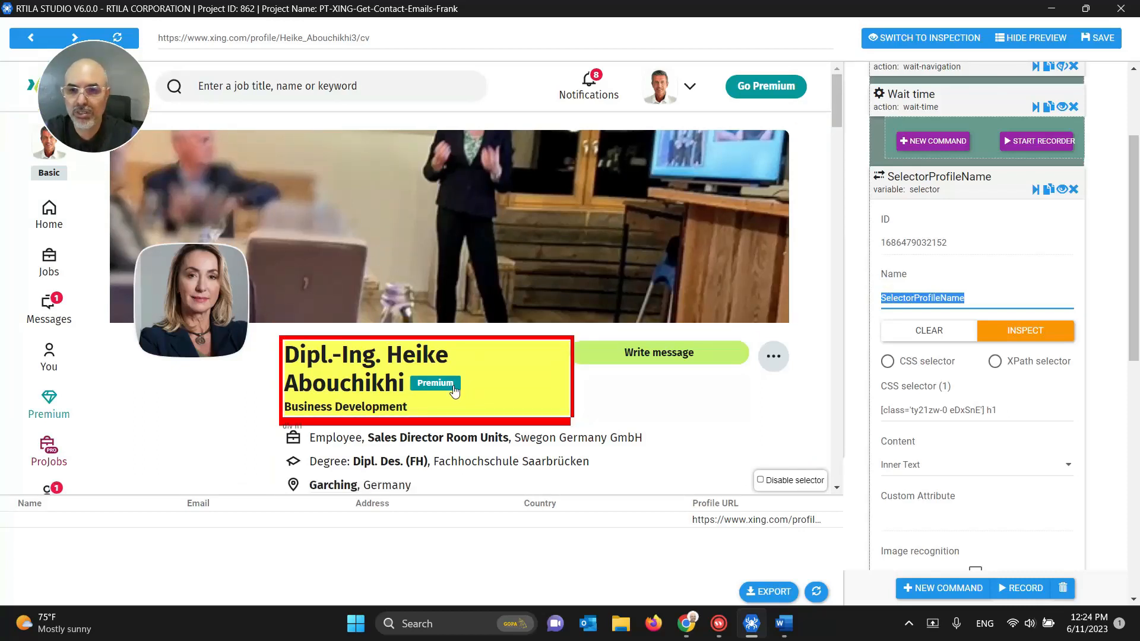
pyautogui.click(956, 179)
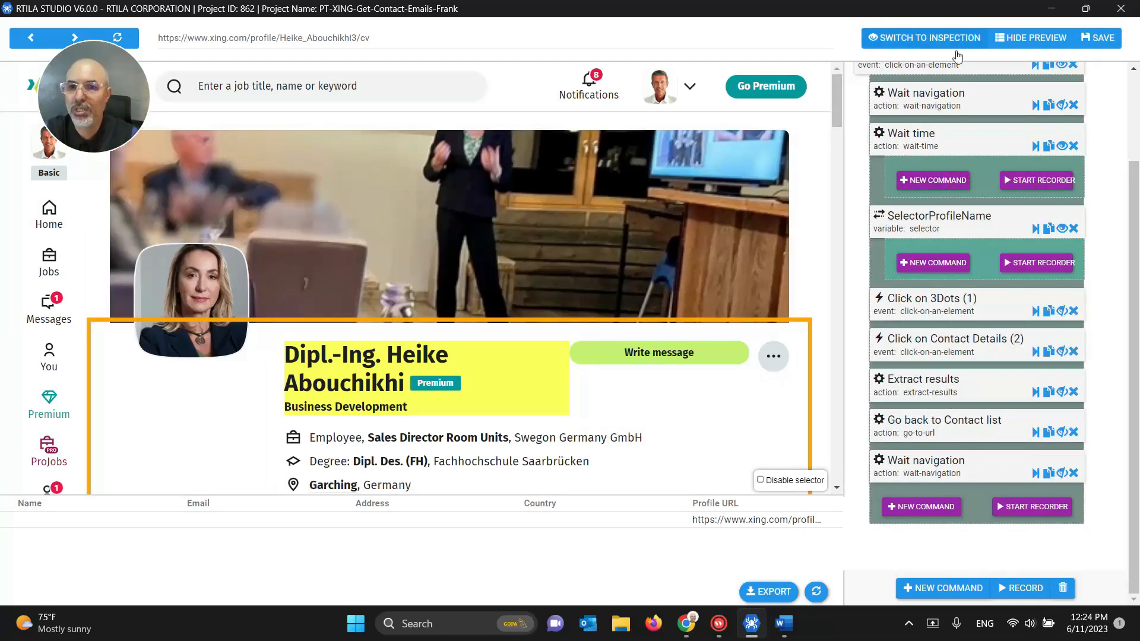
pyautogui.scroll(3, 945, 198)
# Step: Add a new first property to Dataset #1 named Profile Name
pyautogui.click(917, 37)
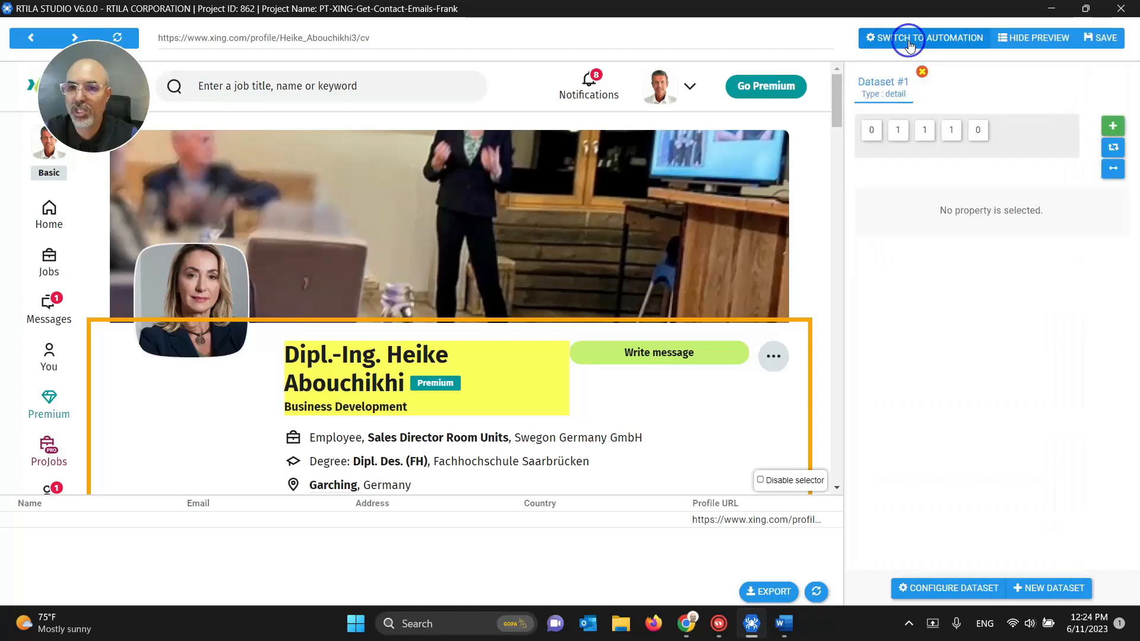
pyautogui.click(1112, 125)
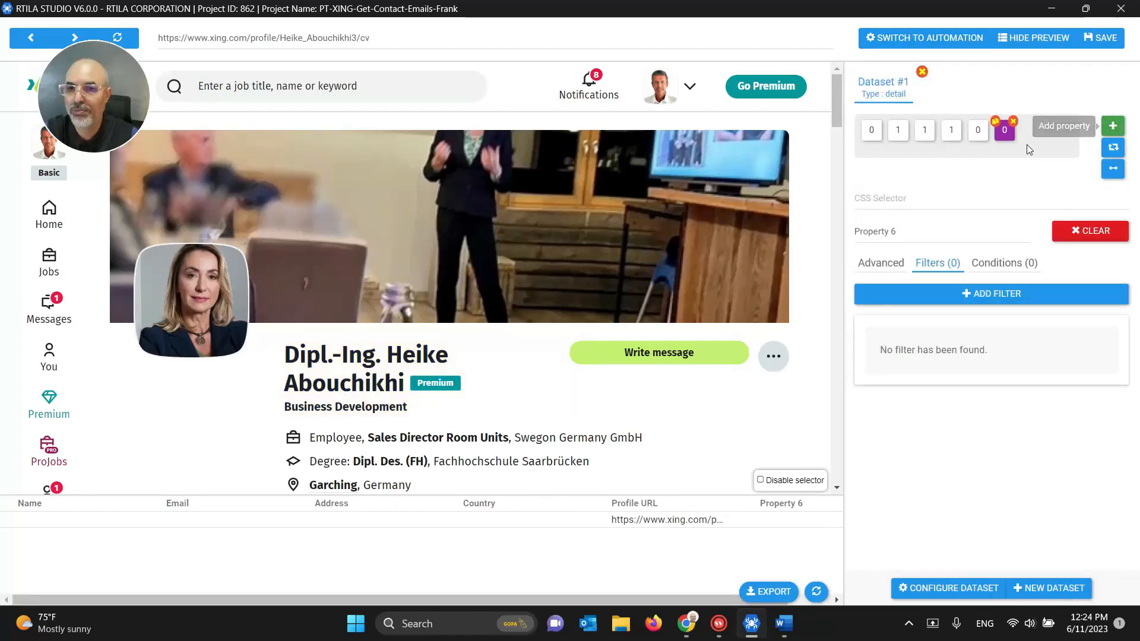
pyautogui.moveTo(1004, 129); pyautogui.dragTo(872, 131)
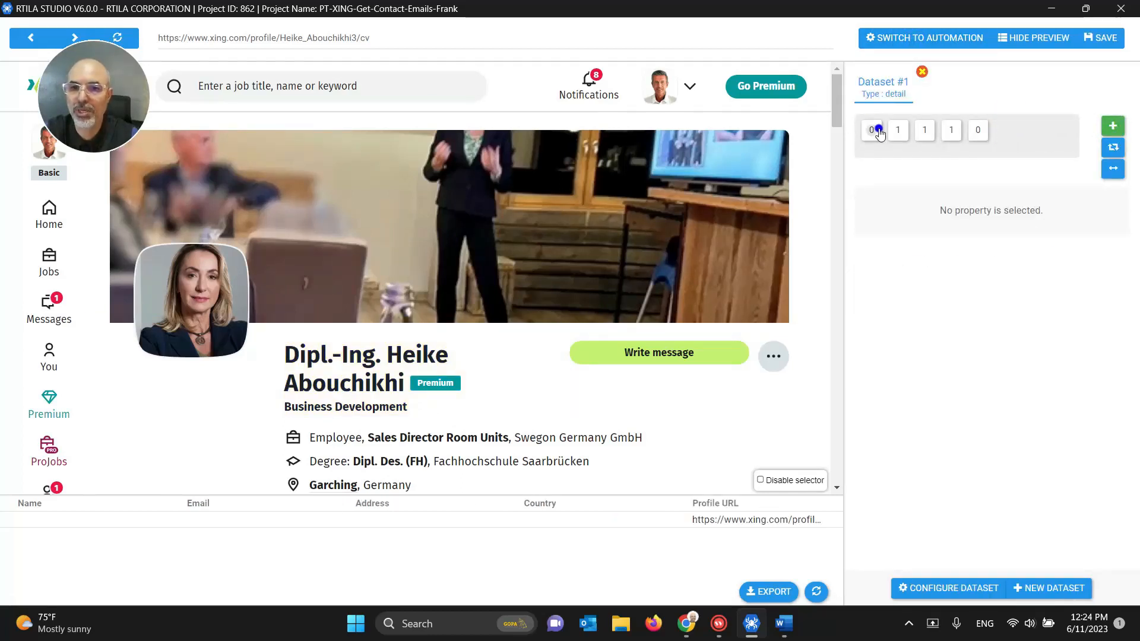
pyautogui.click(857, 234)
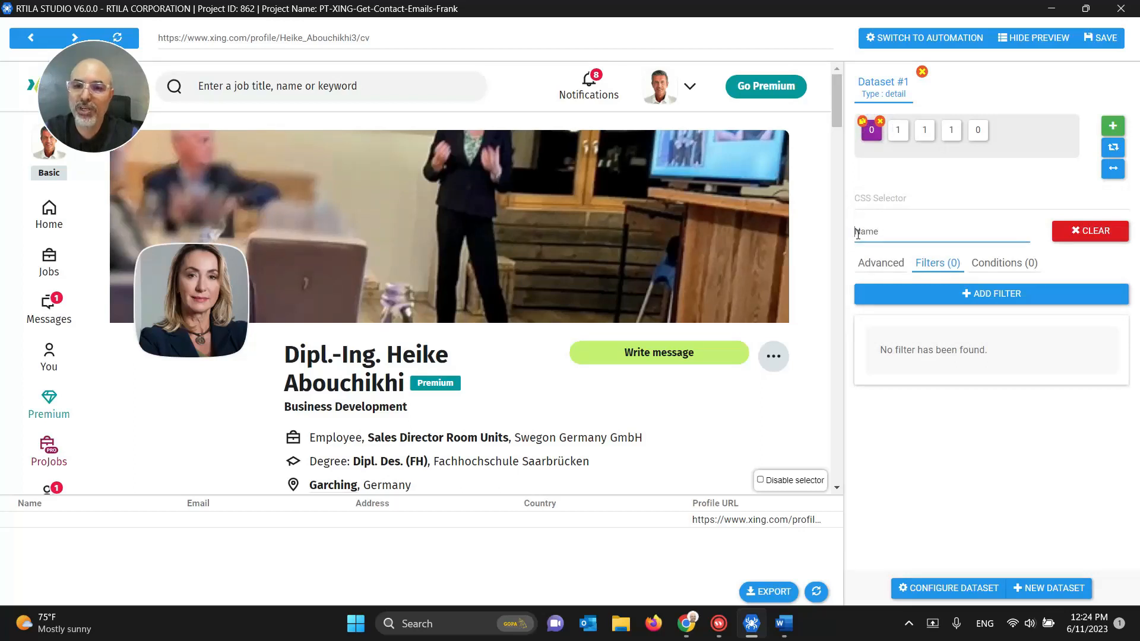
pyautogui.write('Profile')
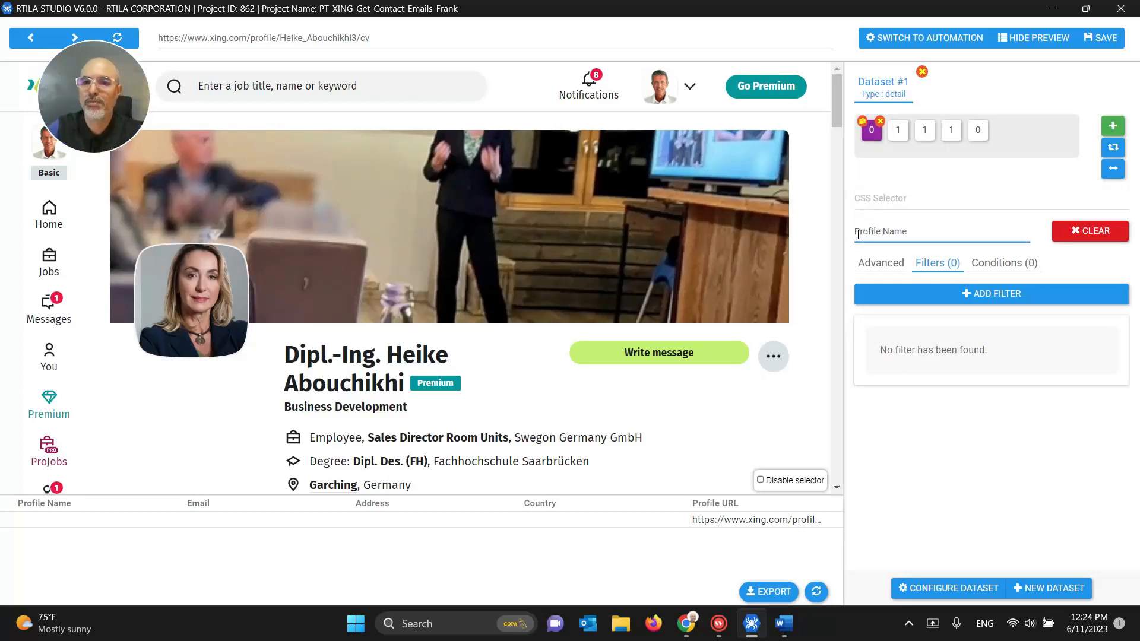
# Step: Set Profile Name's advanced default value to {{SelectorProfileName}}
pyautogui.click(890, 263)
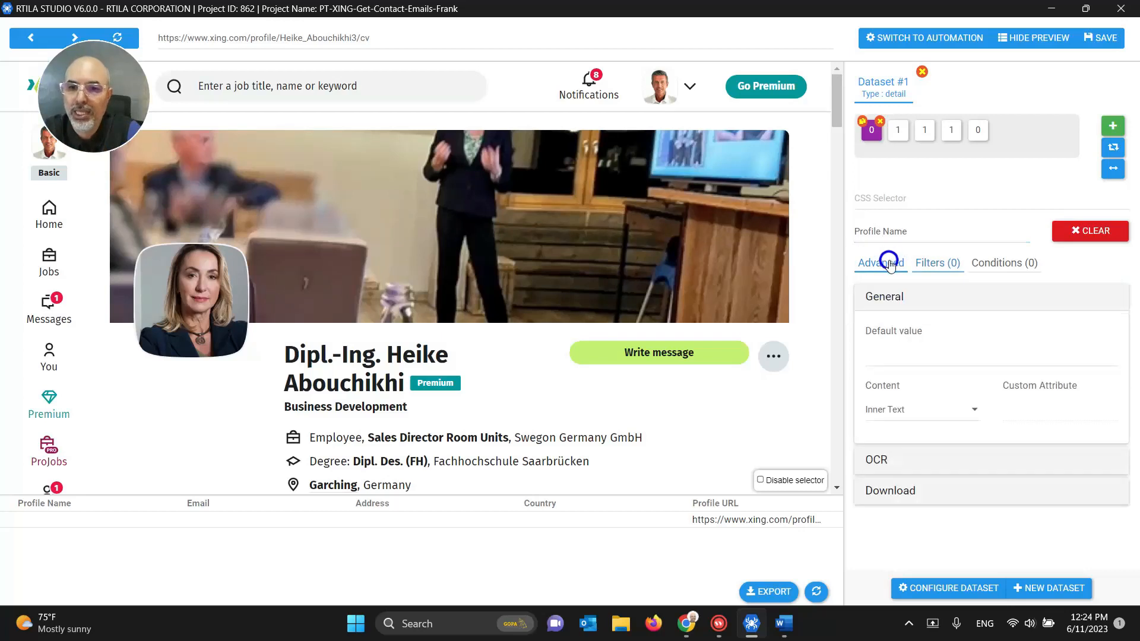
pyautogui.click(889, 359)
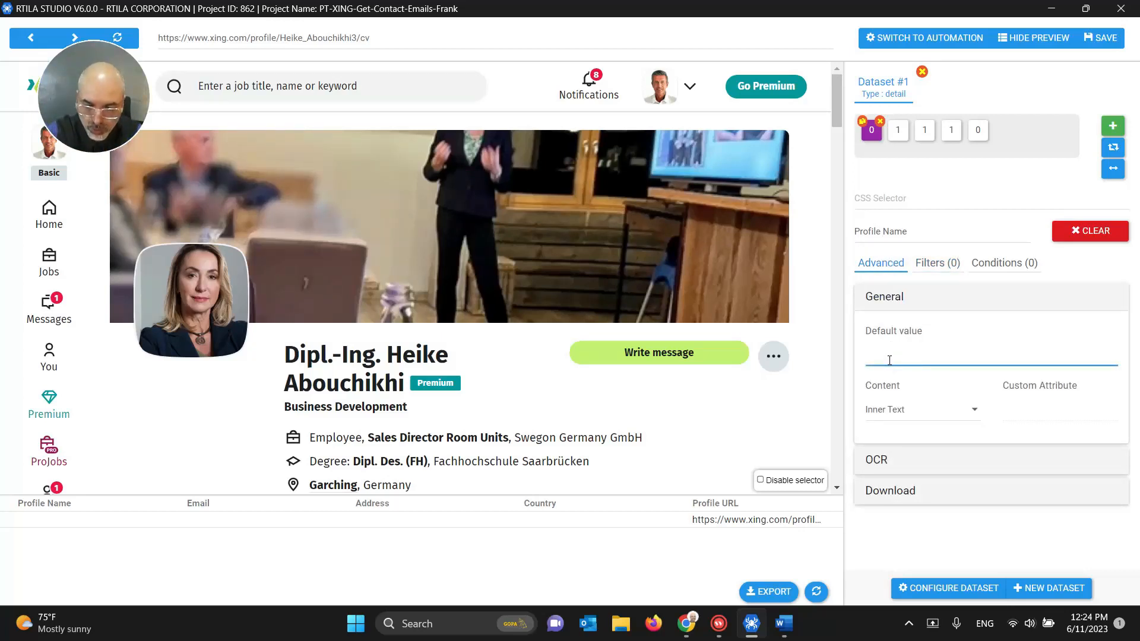
pyautogui.write('{{}}')
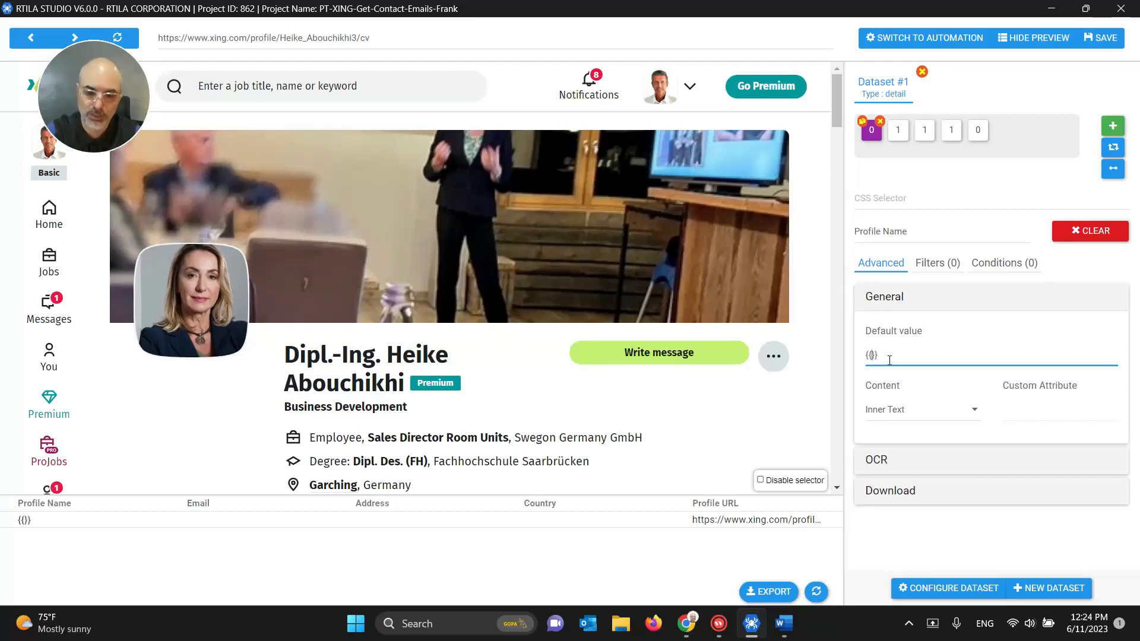
pyautogui.hotkey('ctrl', 'v')
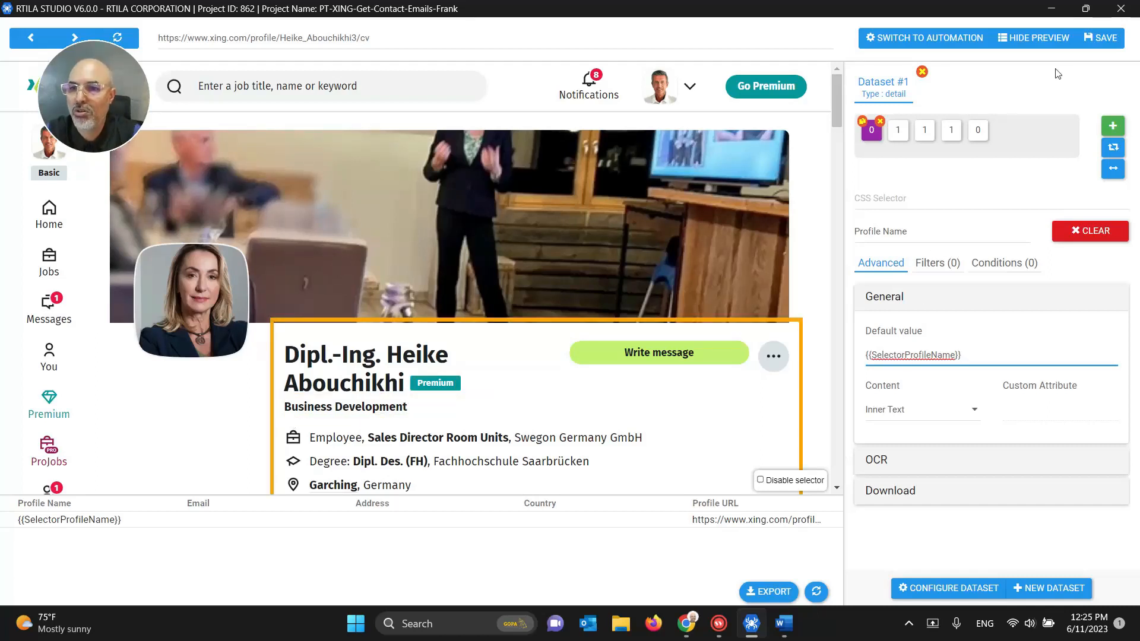
pyautogui.click(1101, 39)
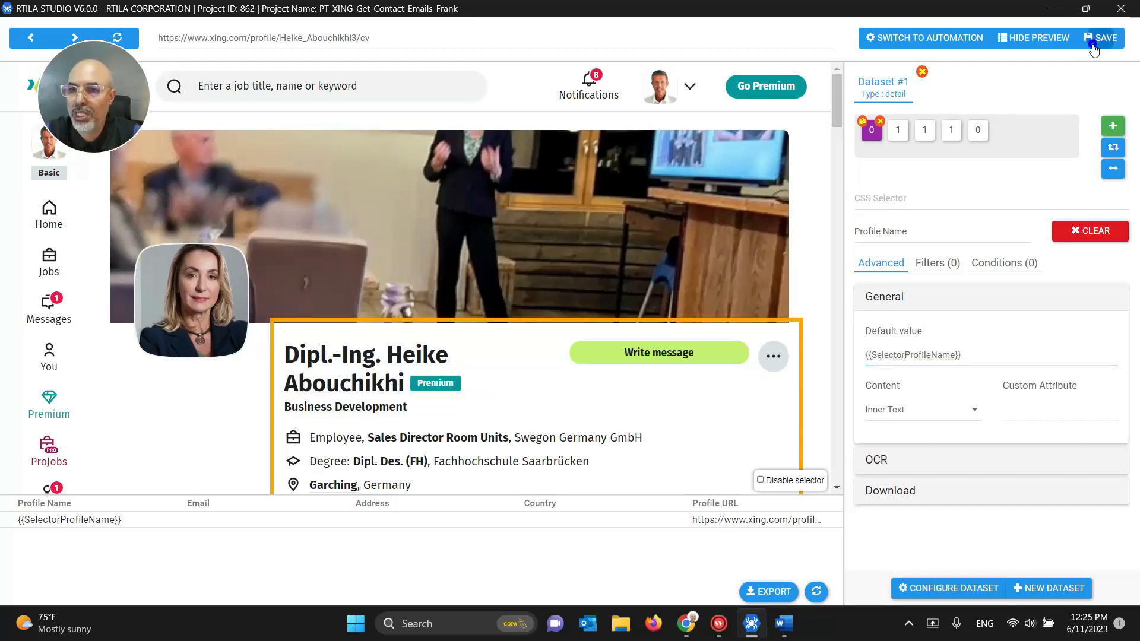
pyautogui.click(802, 483)
pyautogui.click(774, 376)
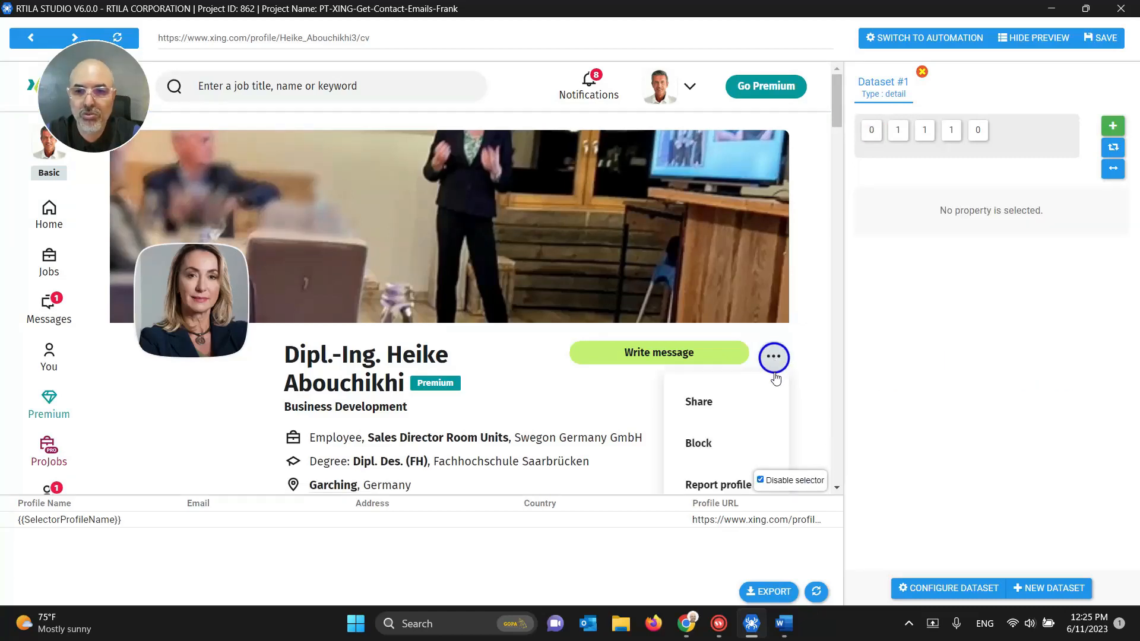
# Step: Add the contact's Address and Country from the profile's Contact details, then save
pyautogui.scroll(-2, 715, 445)
pyautogui.click(717, 385)
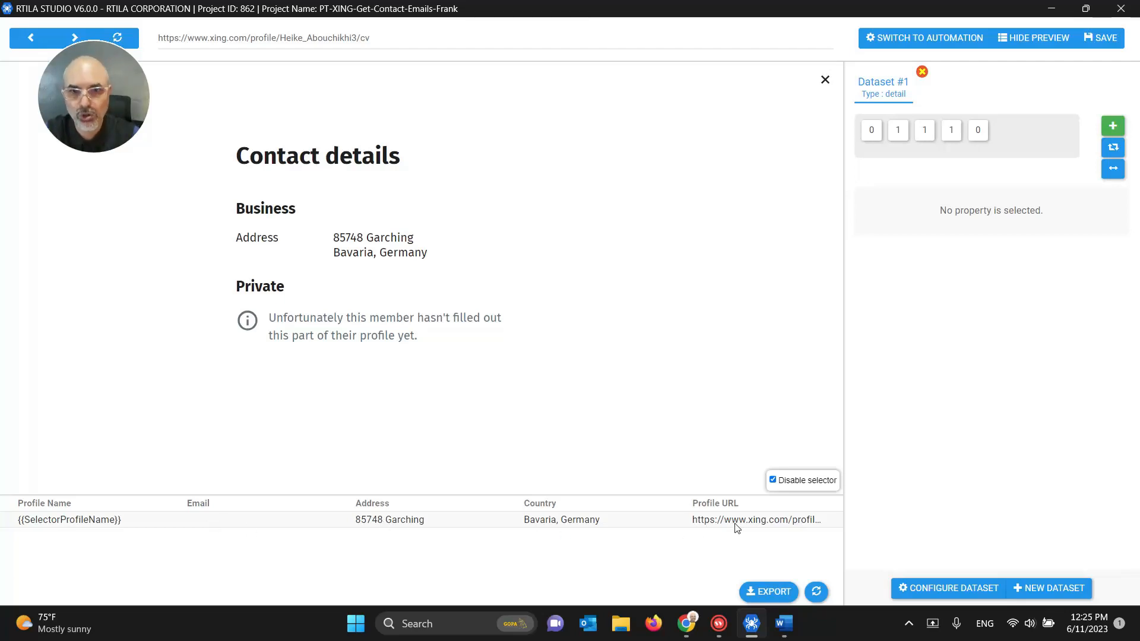
pyautogui.click(1097, 39)
# Step: Save the project again from the Automation command list and close its window
pyautogui.click(918, 39)
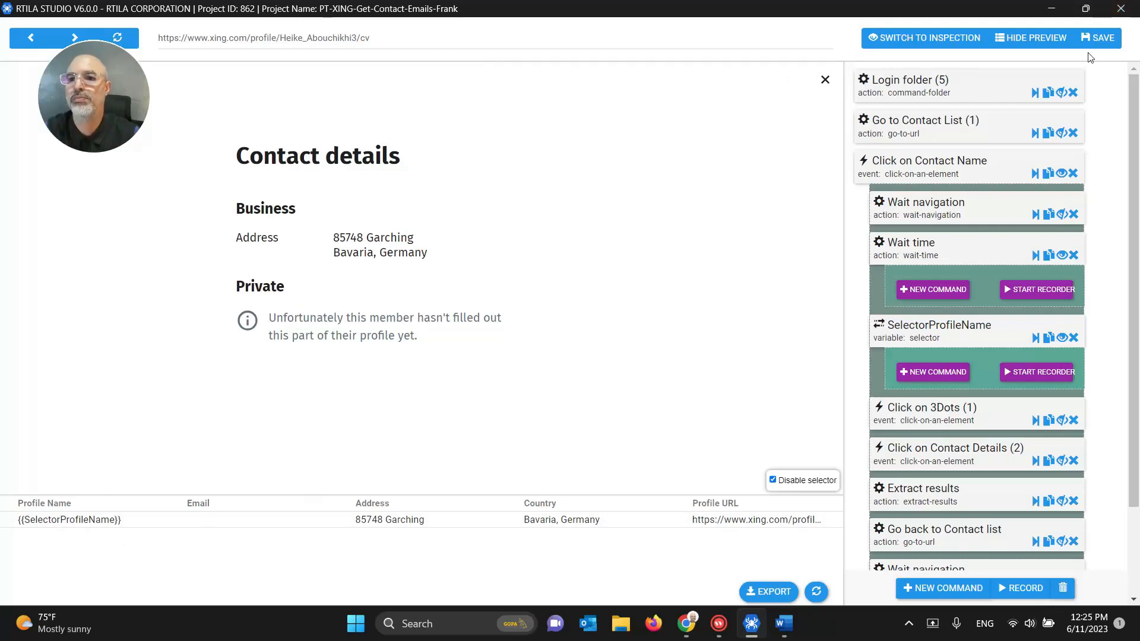
pyautogui.click(1106, 38)
pyautogui.click(1119, 10)
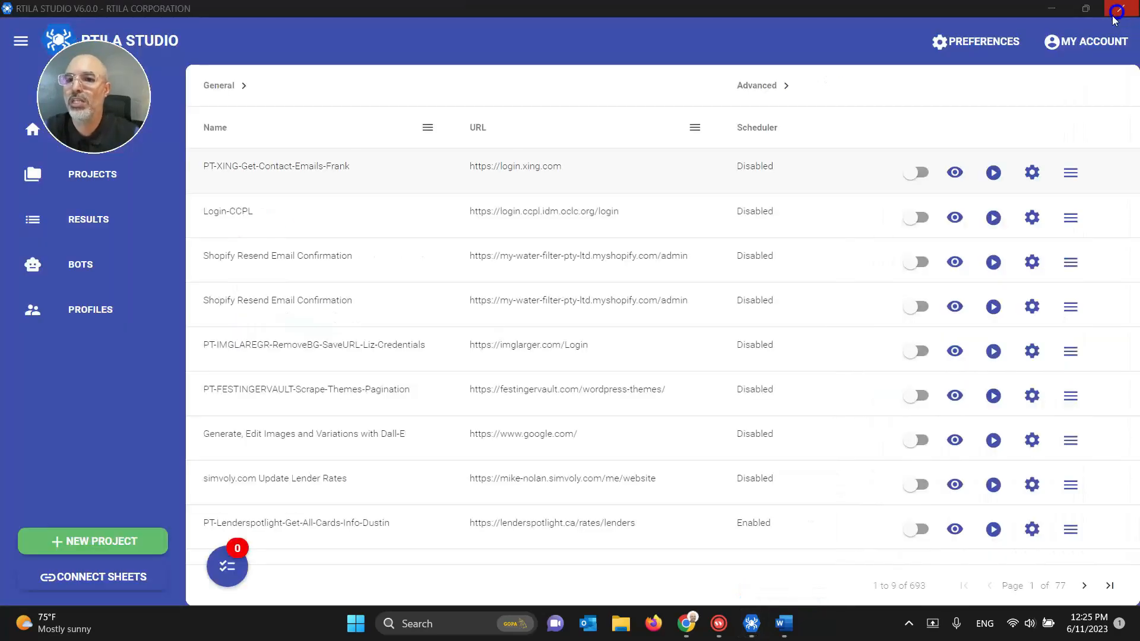
# Step: Run the PT-XING-Get-Contact-Emails-Frank project locally with the top run option
pyautogui.click(993, 173)
pyautogui.click(1020, 172)
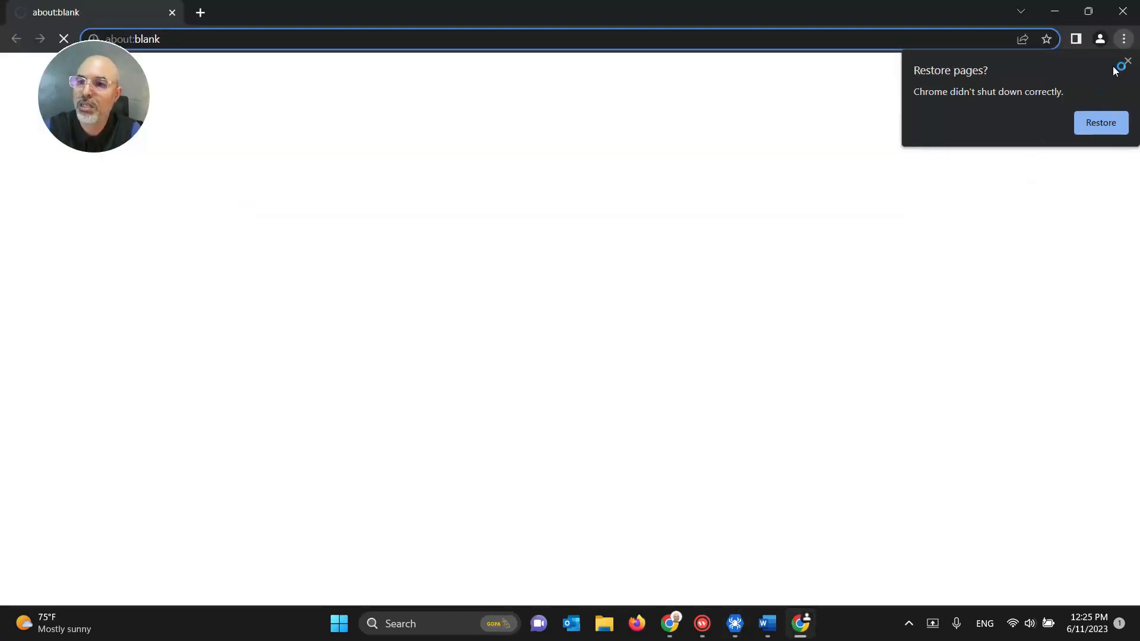
# Step: Dismiss Chrome's restore-pages prompt and follow the run between the browser and RTILA's Project queue
pyautogui.click(1128, 61)
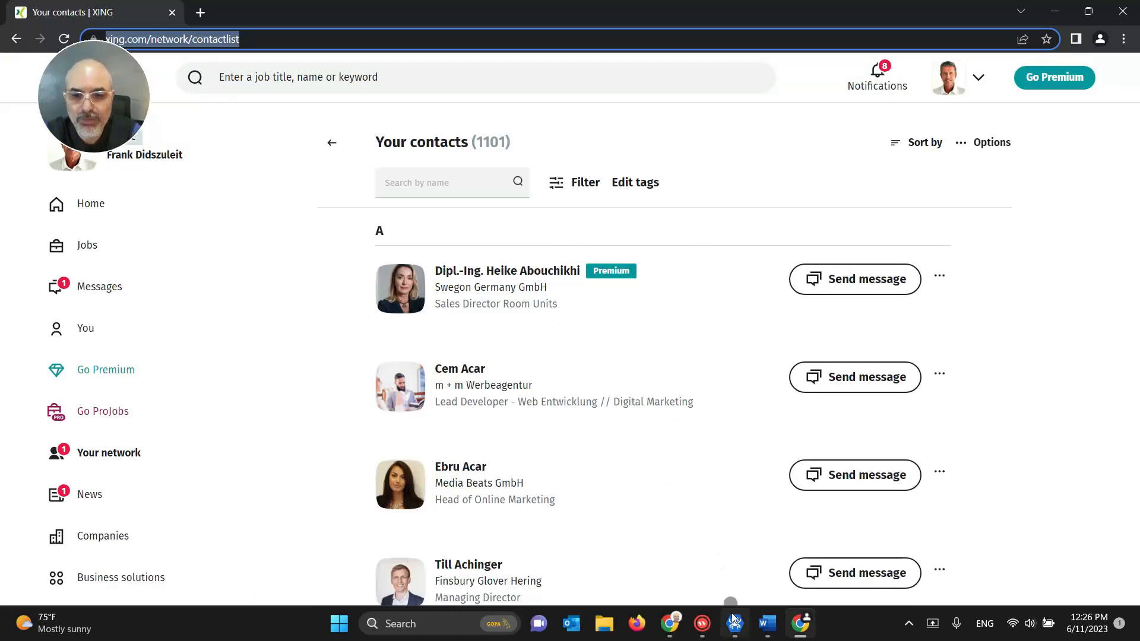
pyautogui.moveTo(735, 625)
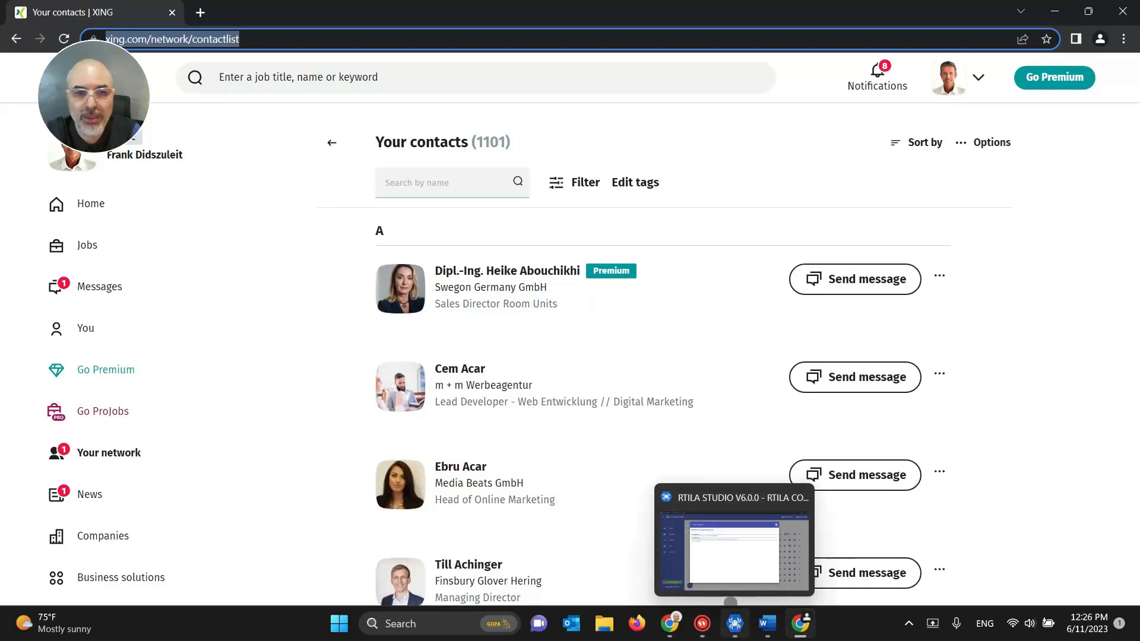
pyautogui.click(735, 625)
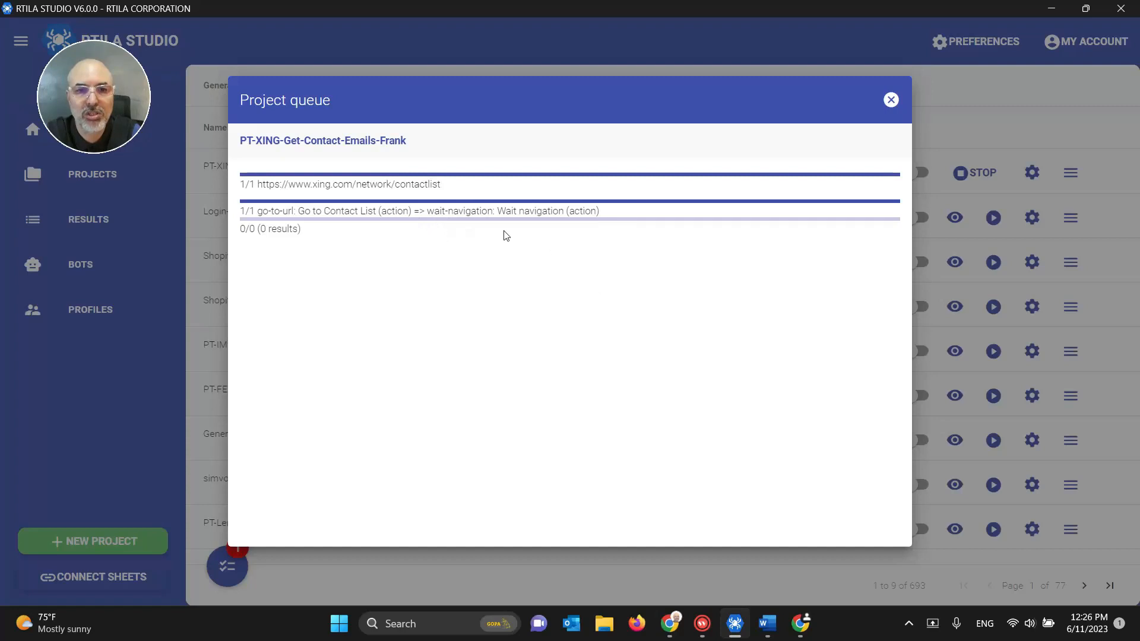
pyautogui.click(799, 626)
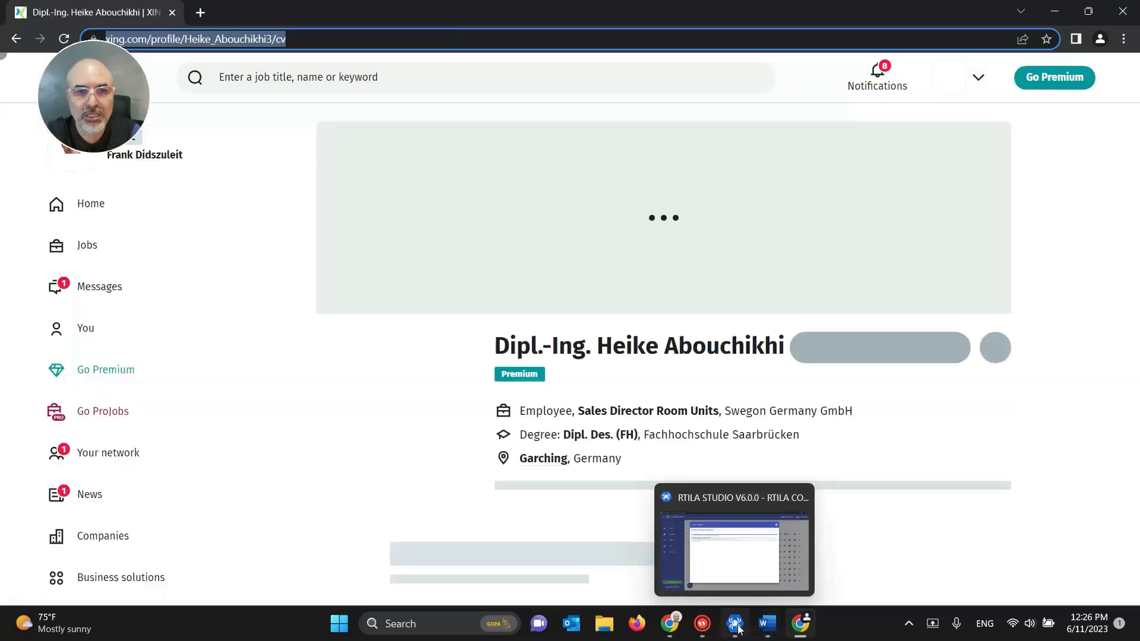
pyautogui.click(742, 628)
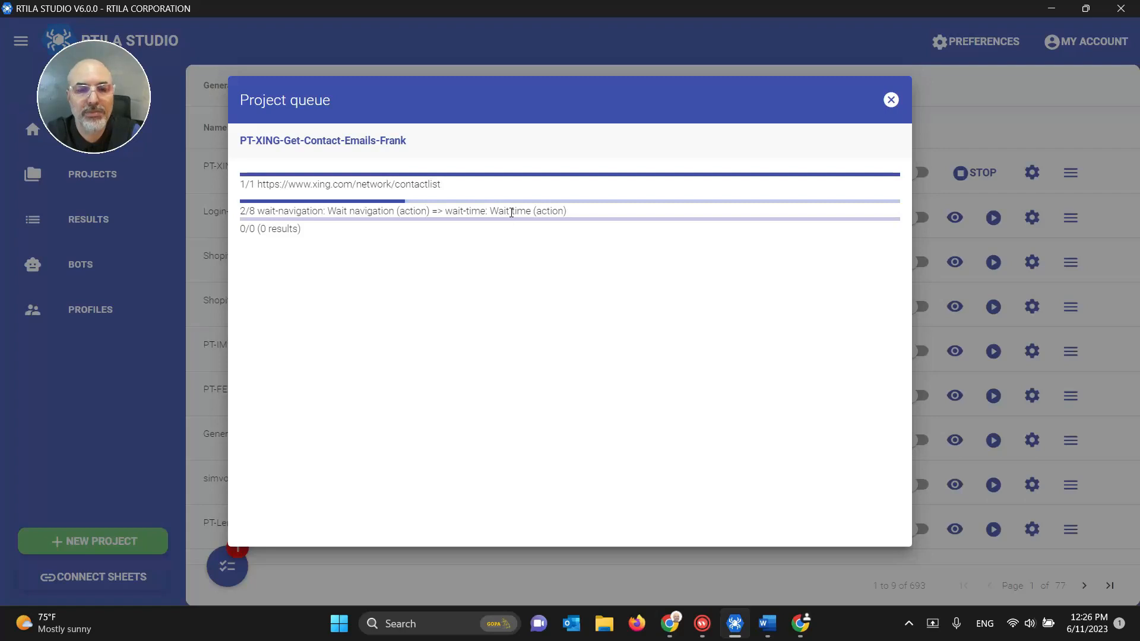
pyautogui.click(789, 626)
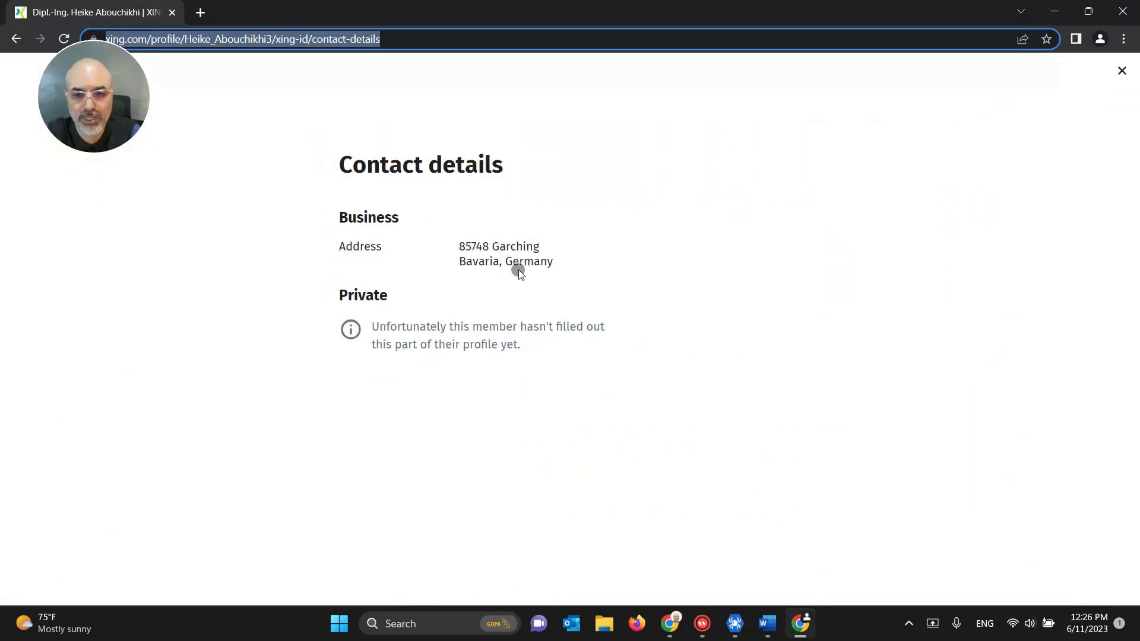
# Step: Watch two contacts' detail pages get scraped, then close Chrome once the queue empties
pyautogui.moveTo(726, 634)
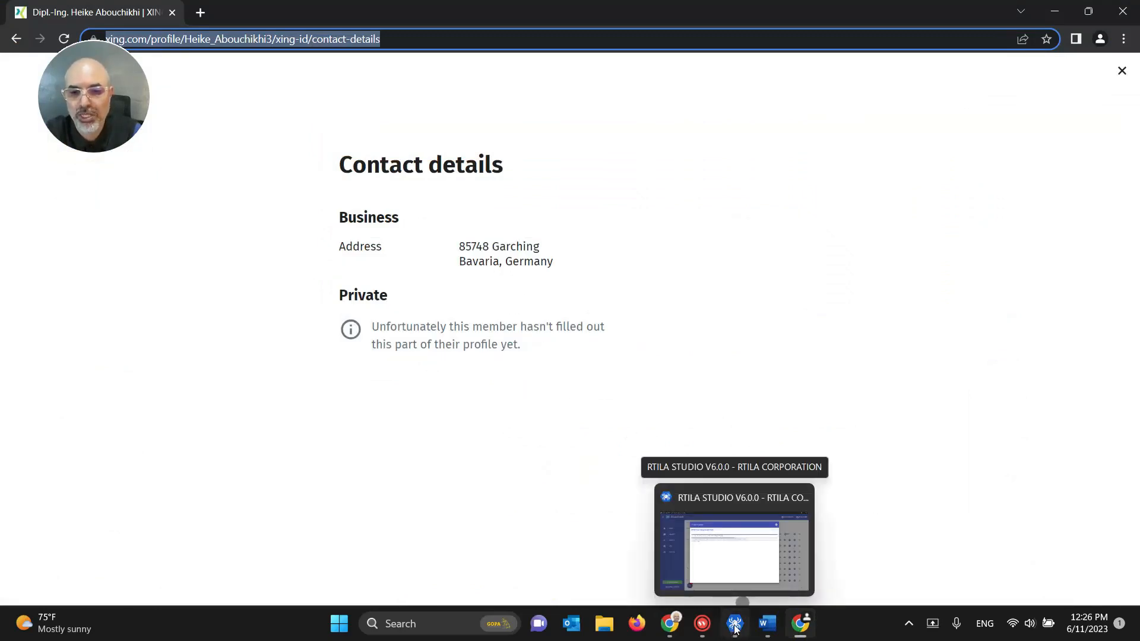
pyautogui.click(734, 549)
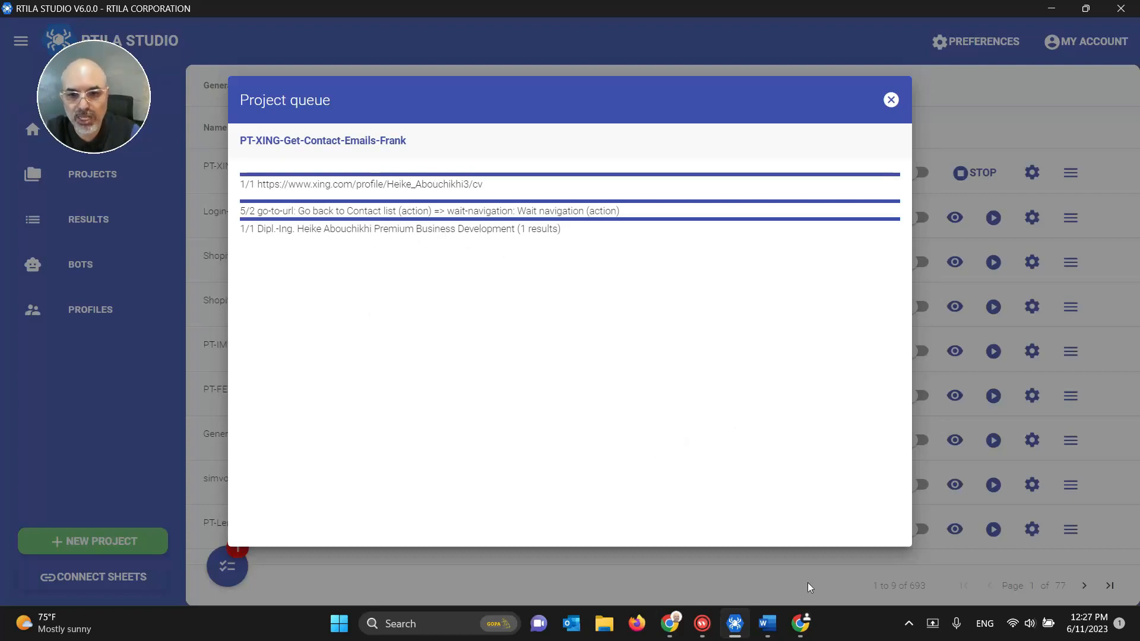
pyautogui.click(799, 623)
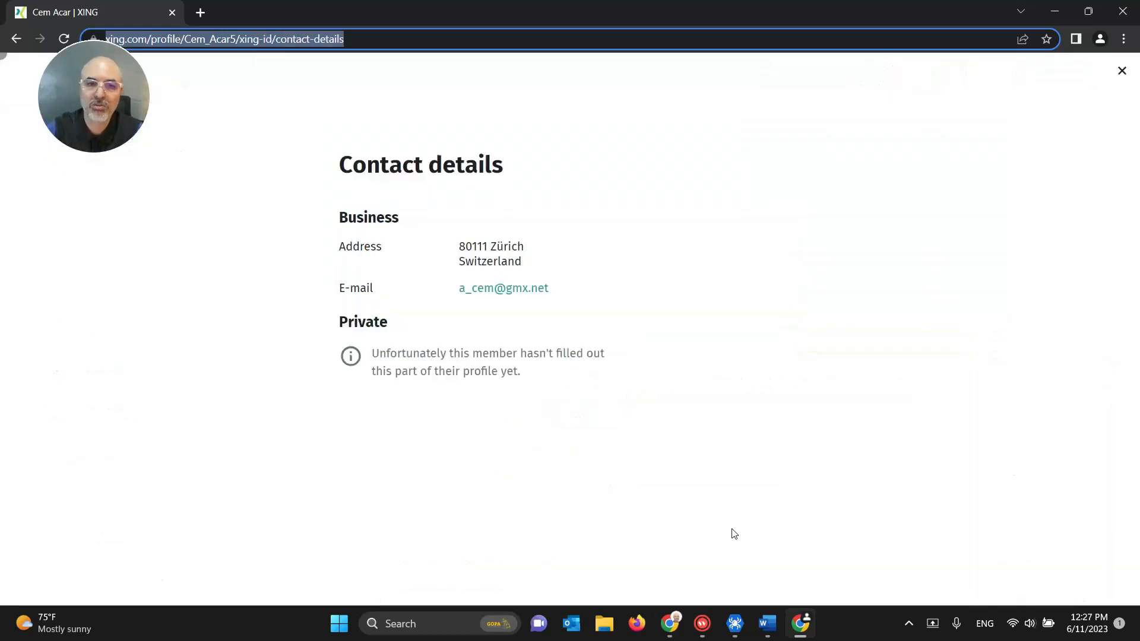
pyautogui.click(734, 623)
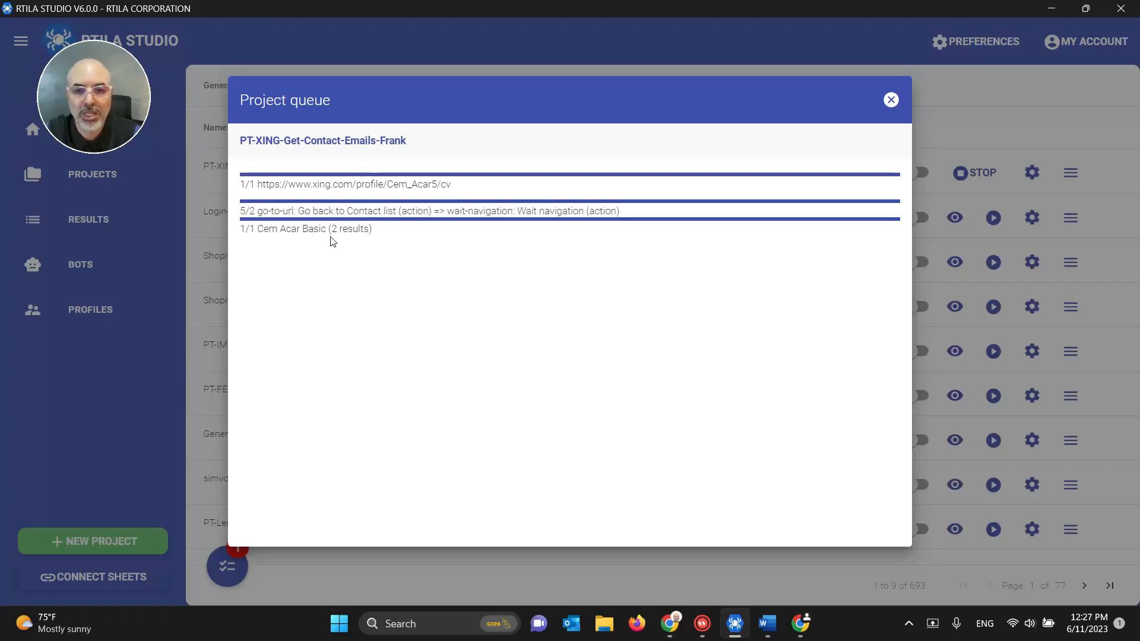
pyautogui.click(800, 624)
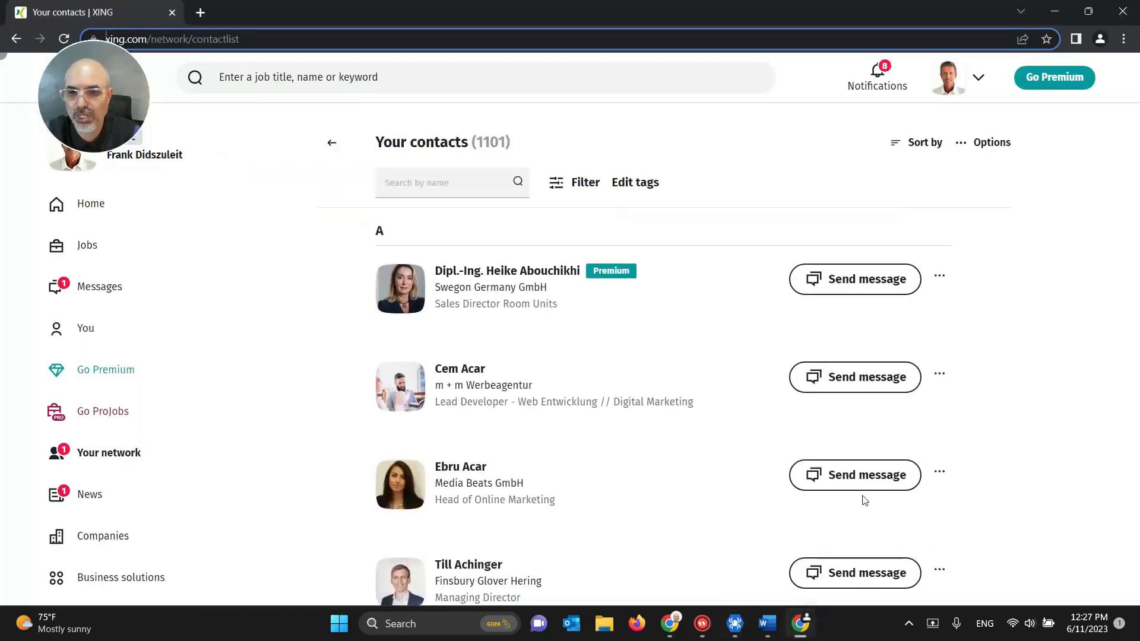
pyautogui.click(1116, 16)
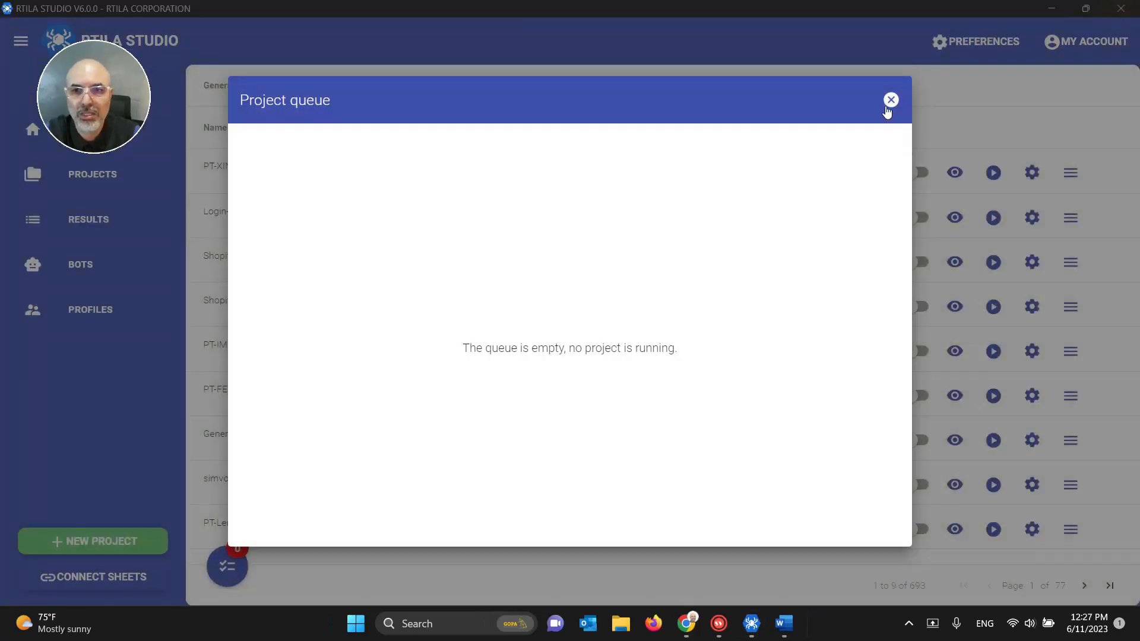
# Step: Close the empty queue and preview the newest two-row XING result under Results
pyautogui.click(890, 100)
pyautogui.click(108, 189)
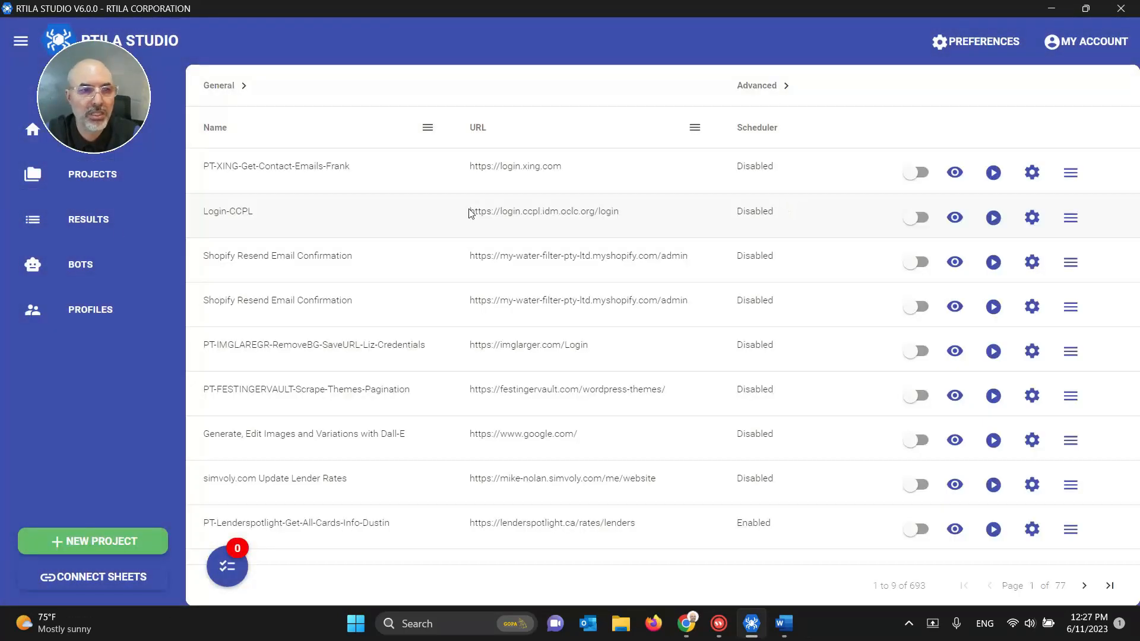
pyautogui.click(89, 219)
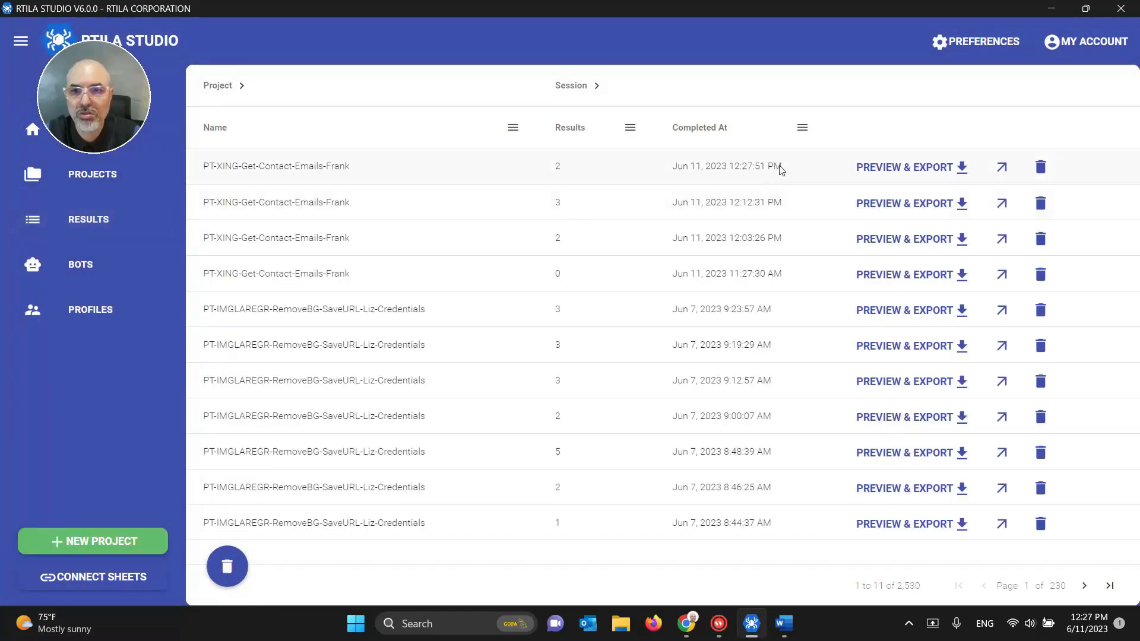
pyautogui.click(900, 175)
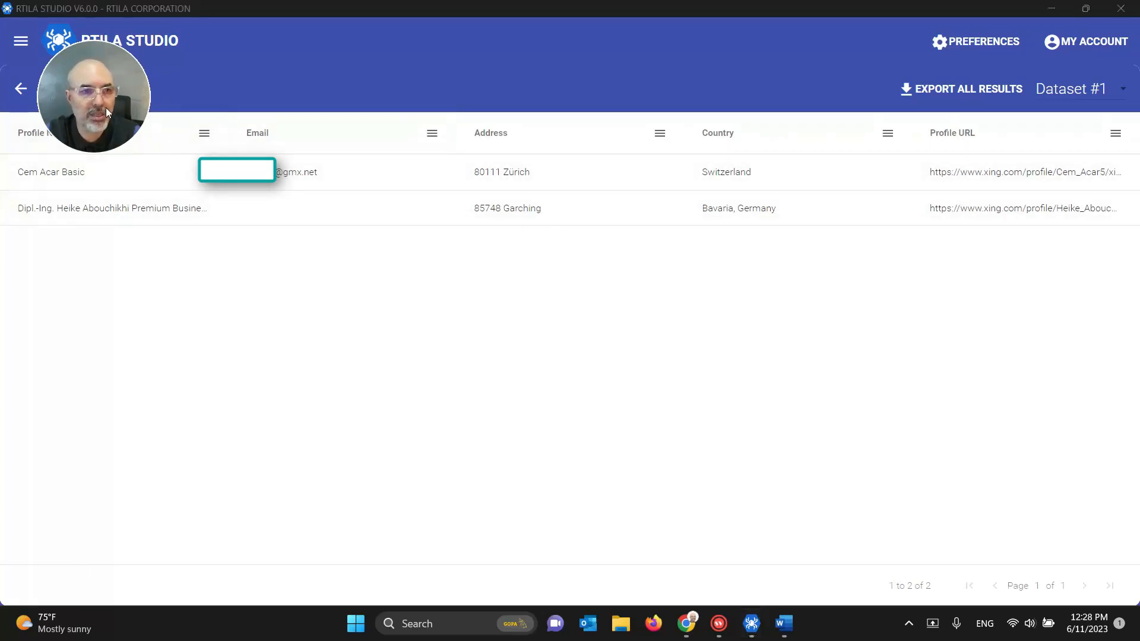
# Step: Return to the Projects list and reopen the XING contact-emails project in the editor
pyautogui.click(22, 89)
pyautogui.click(81, 179)
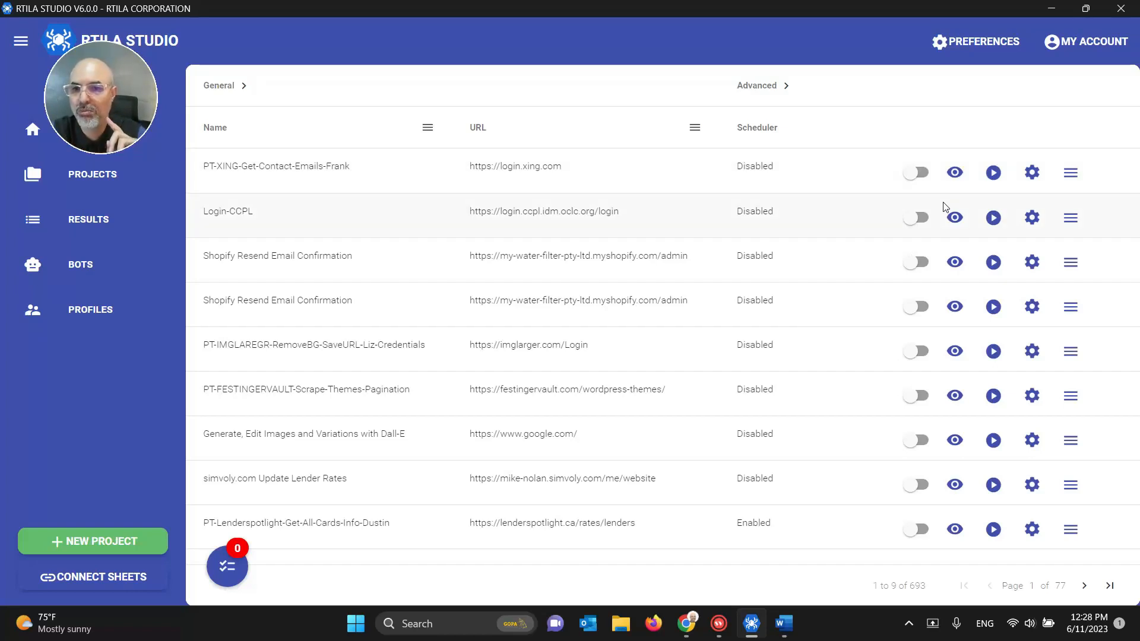
pyautogui.click(954, 172)
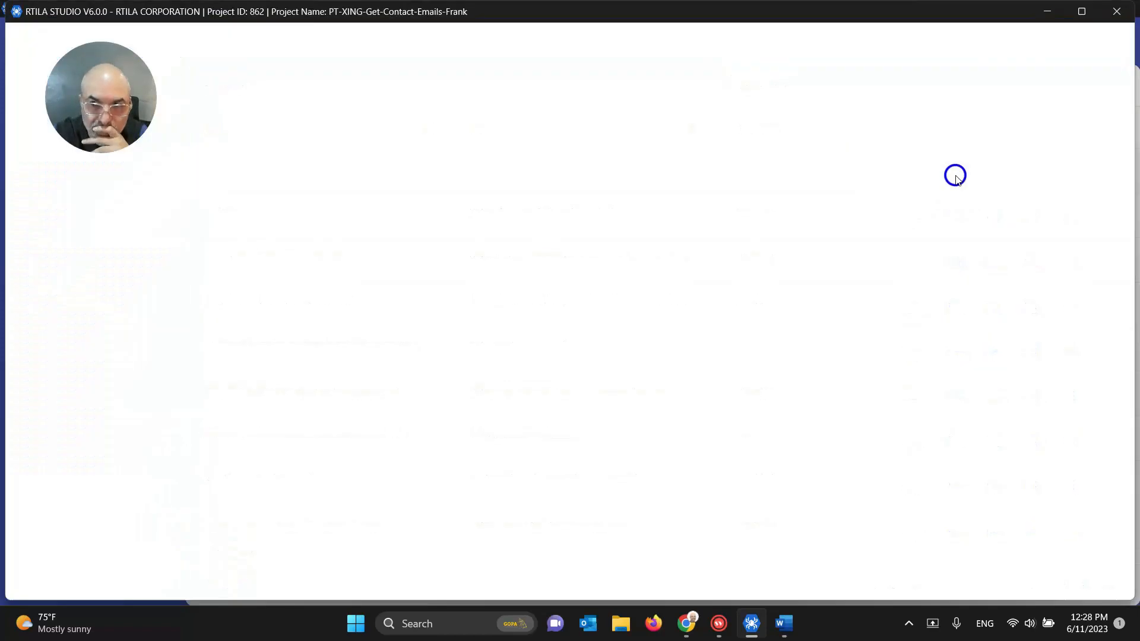
# Step: Maximize the editor and scroll the XING preview until 1101 contacts load, reaching names under C
pyautogui.click(1080, 11)
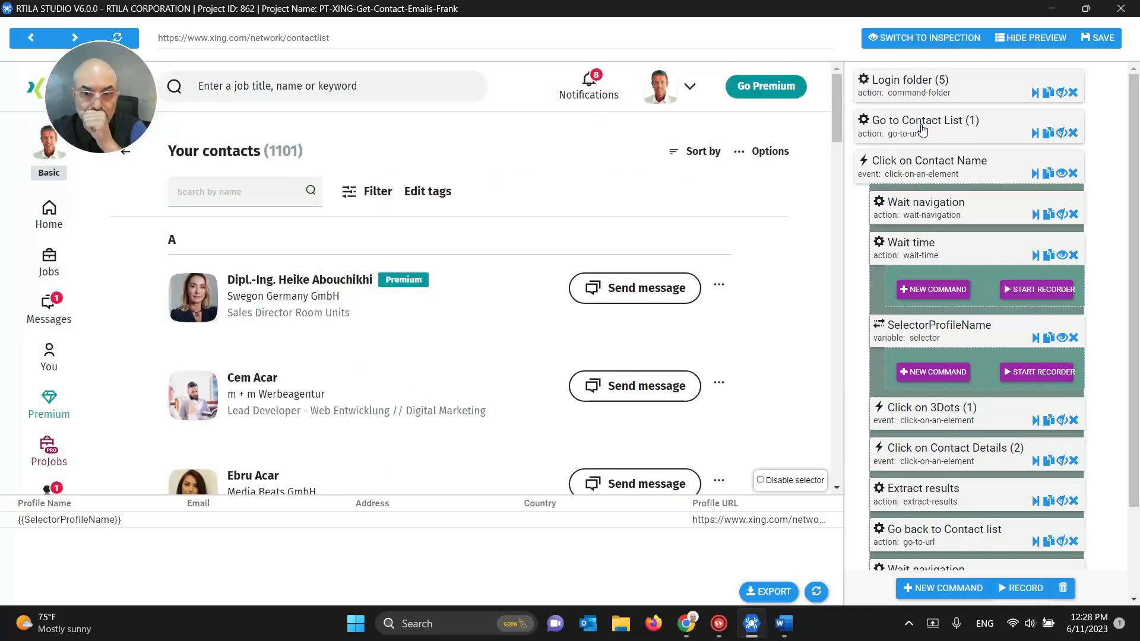
pyautogui.scroll(-15, 813, 241)
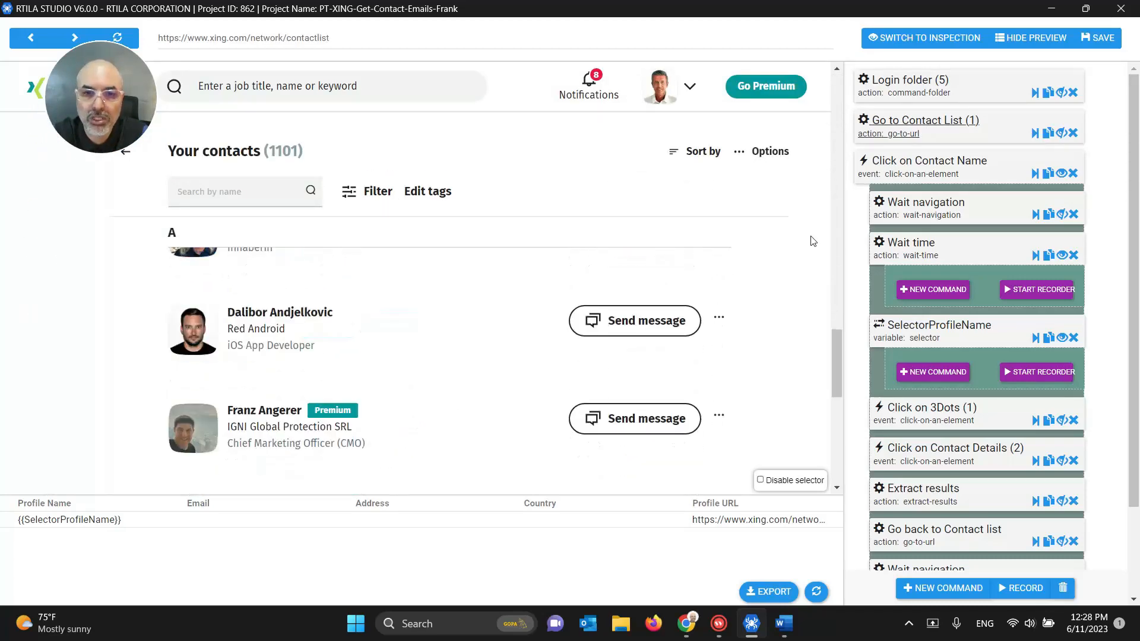
pyautogui.scroll(-10, 813, 241)
pyautogui.scroll(-20, 813, 241)
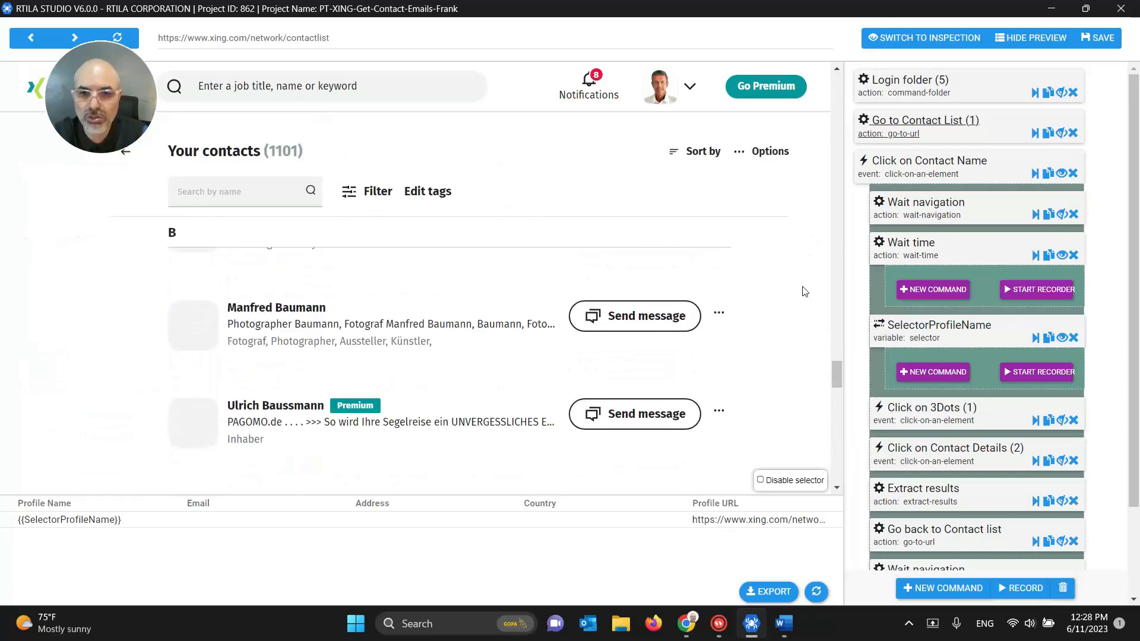
pyautogui.scroll(-20, 803, 291)
pyautogui.scroll(-20, 803, 298)
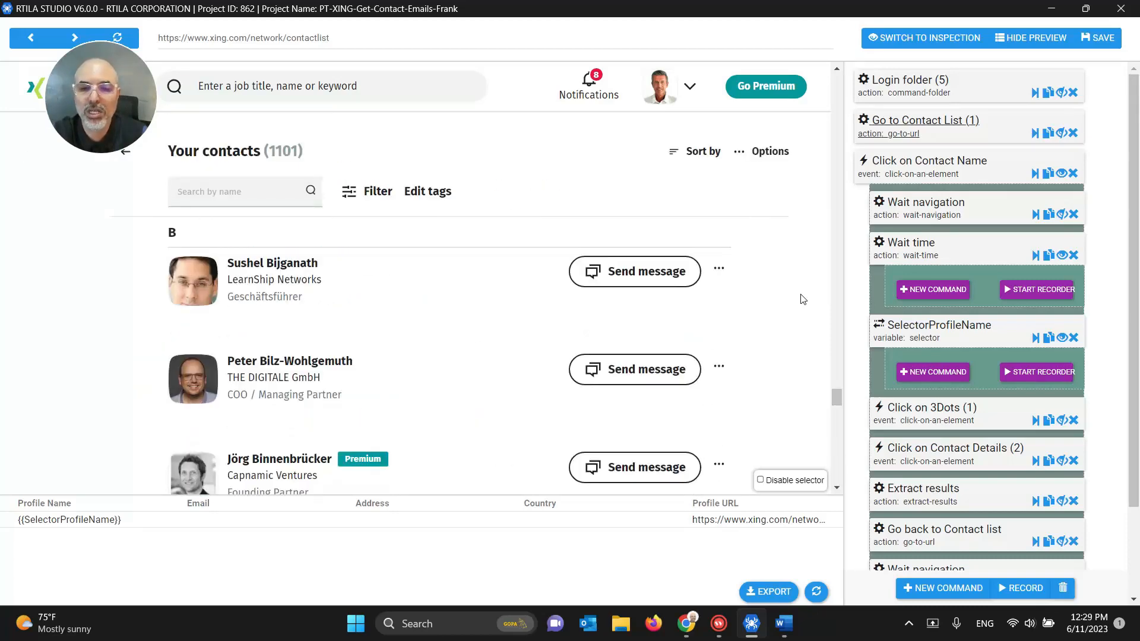
pyautogui.scroll(-10, 802, 299)
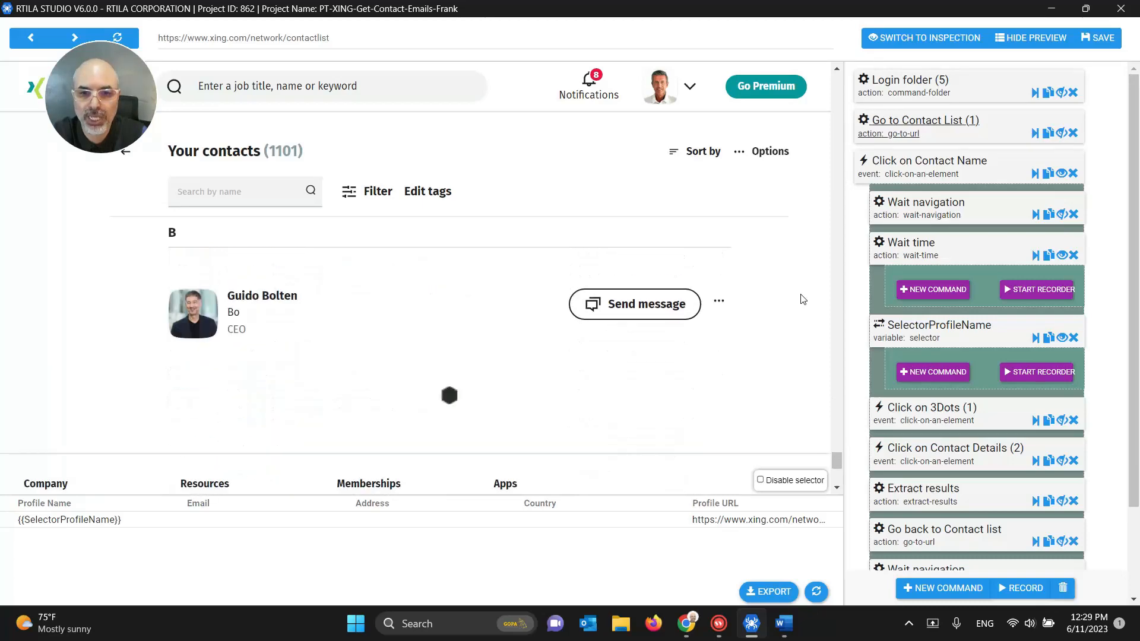
pyautogui.scroll(-10, 803, 298)
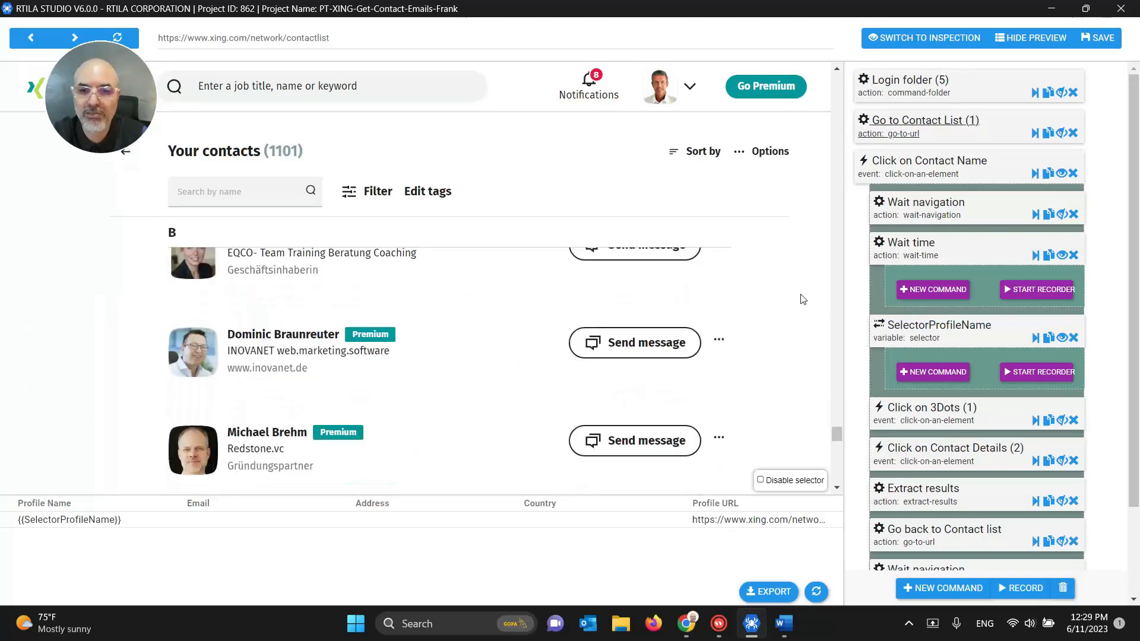
pyautogui.scroll(-10, 803, 298)
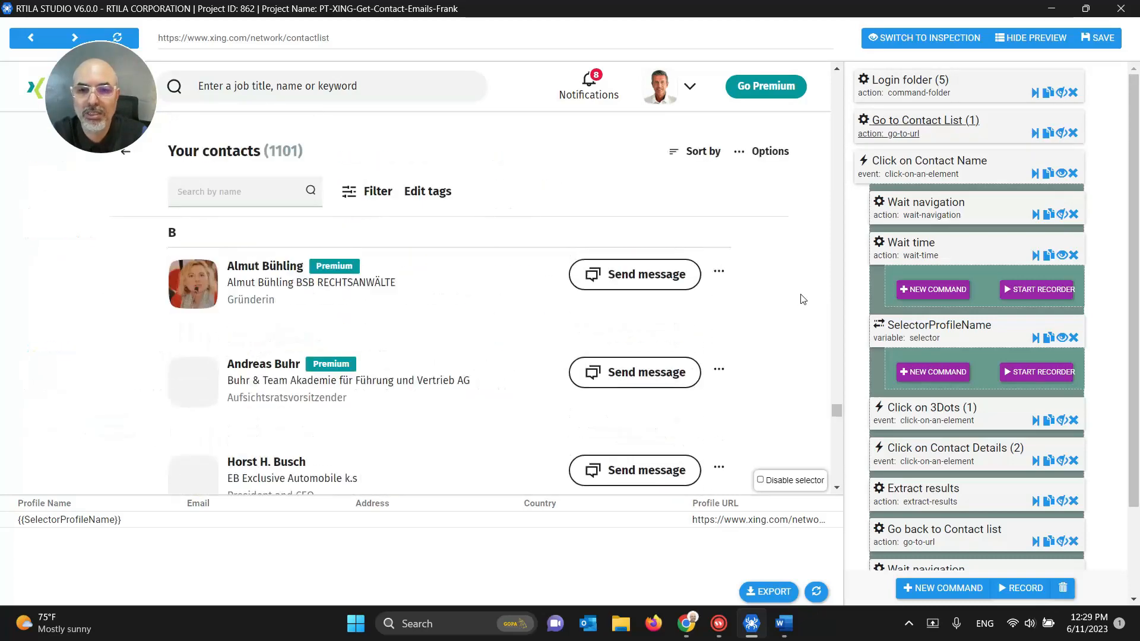
pyautogui.scroll(-10, 802, 298)
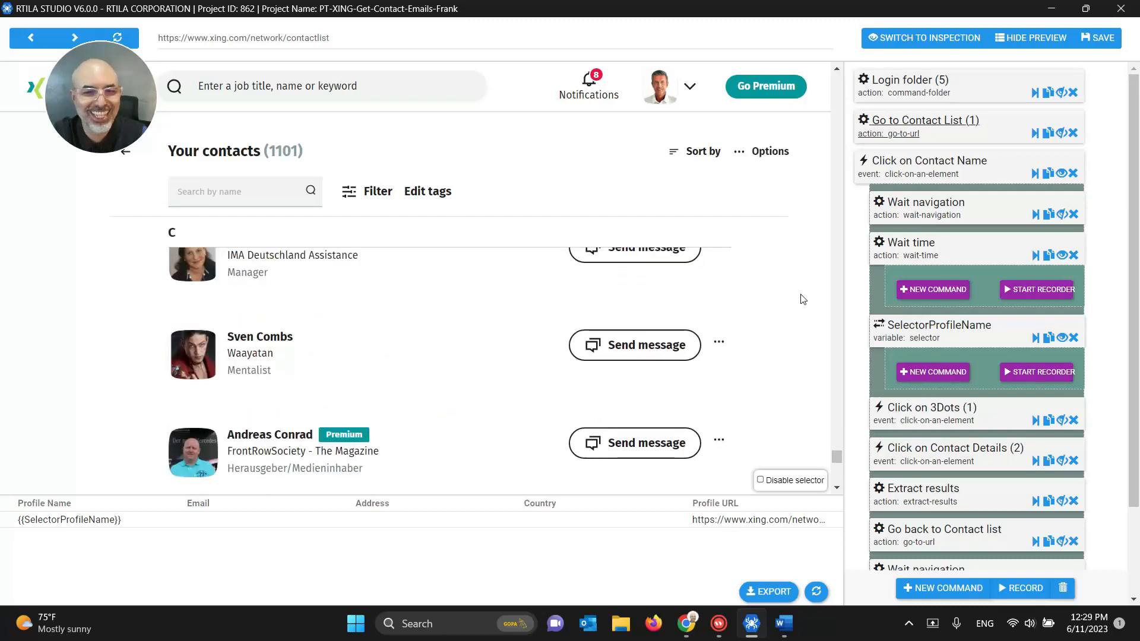
pyautogui.scroll(-5, 802, 298)
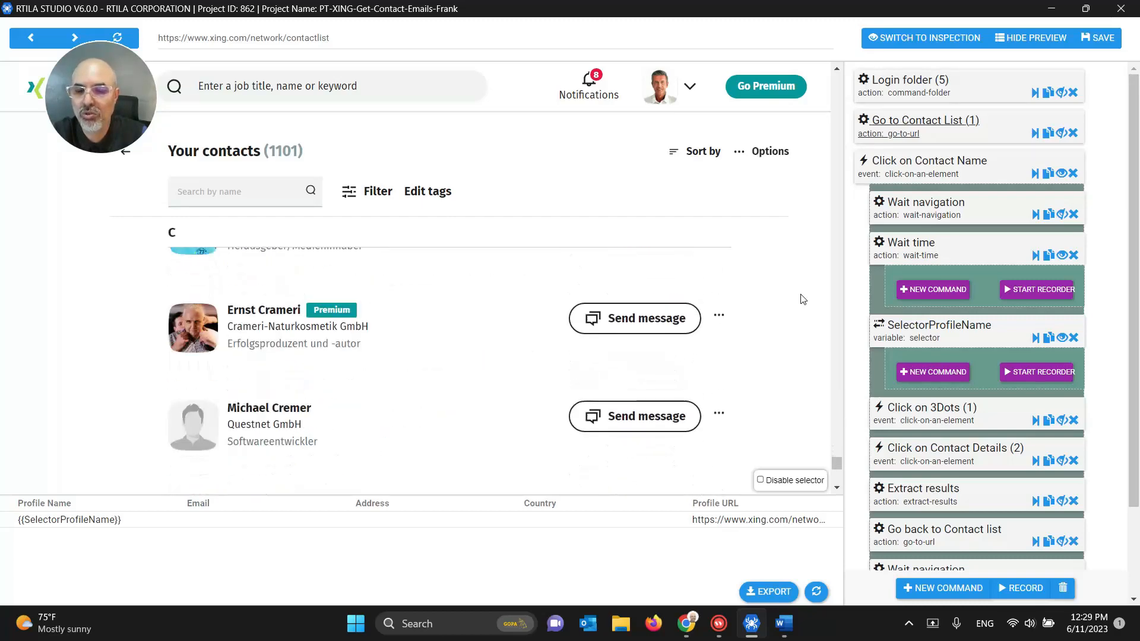
pyautogui.scroll(-5, 803, 299)
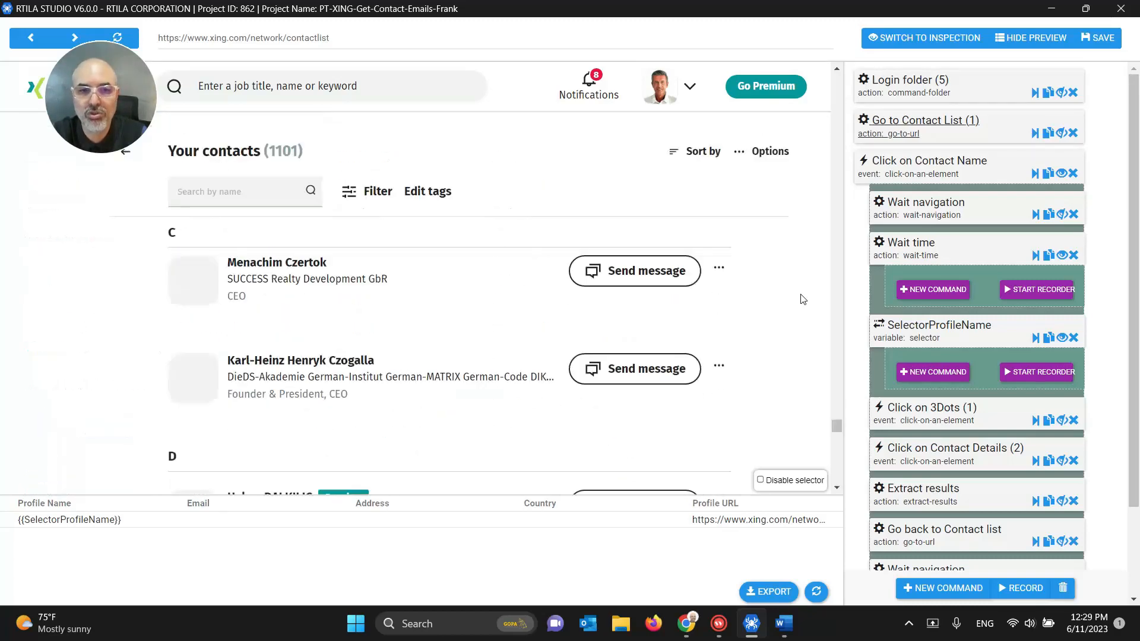
# Step: Inspect the Click on Contact Name command's settings and subcommands, then hide the nested ones
pyautogui.click(933, 176)
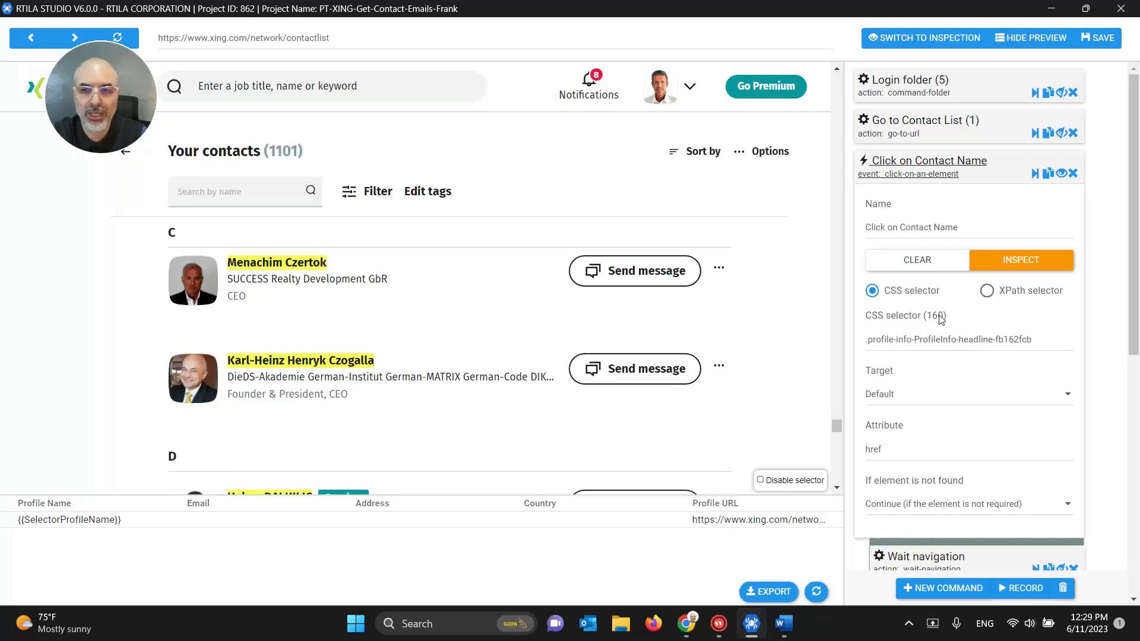
pyautogui.click(914, 175)
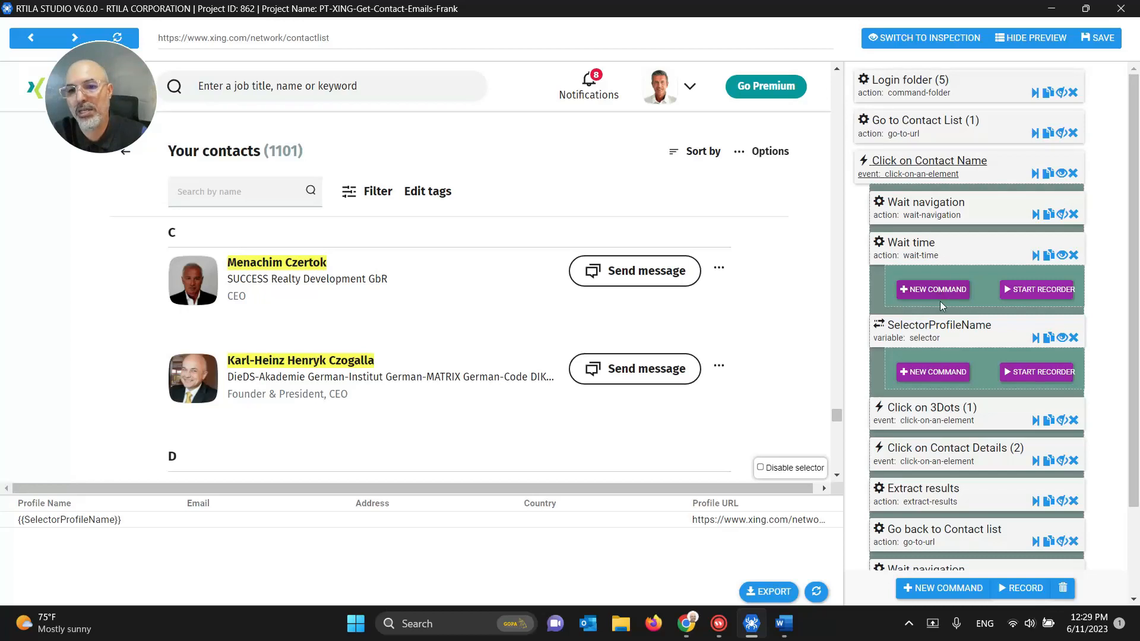
pyautogui.click(939, 177)
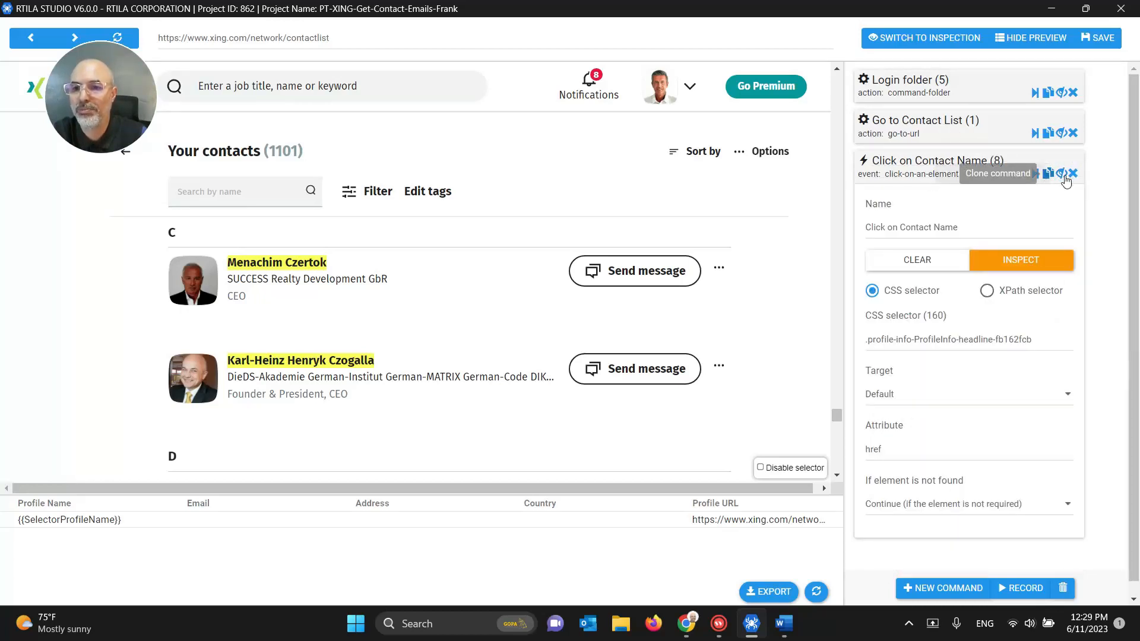
pyautogui.click(937, 170)
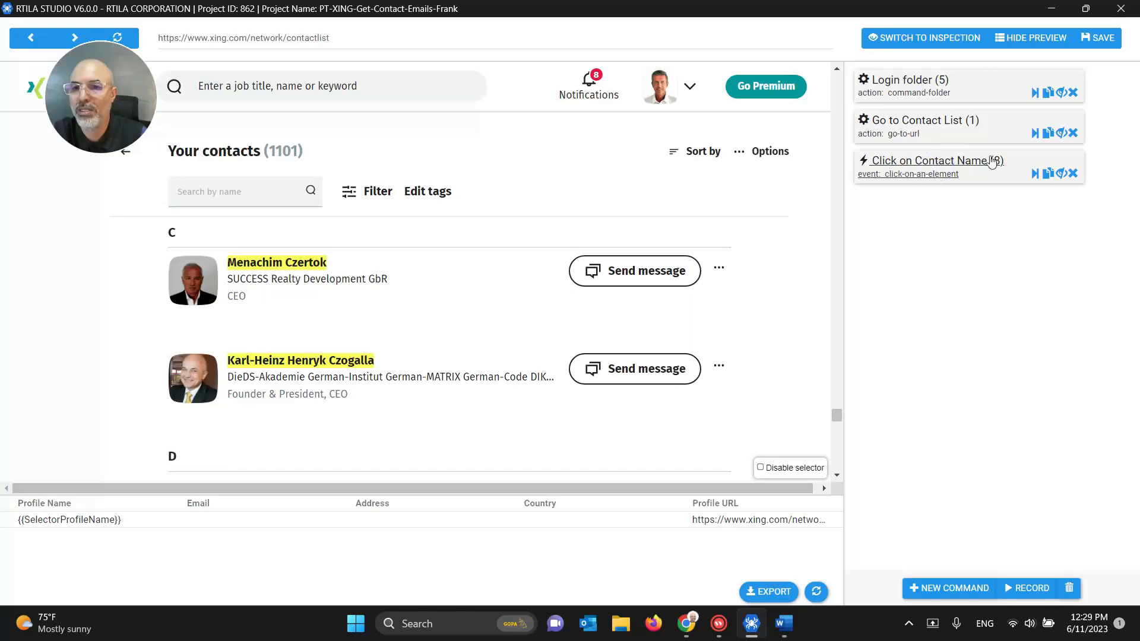
pyautogui.click(1060, 173)
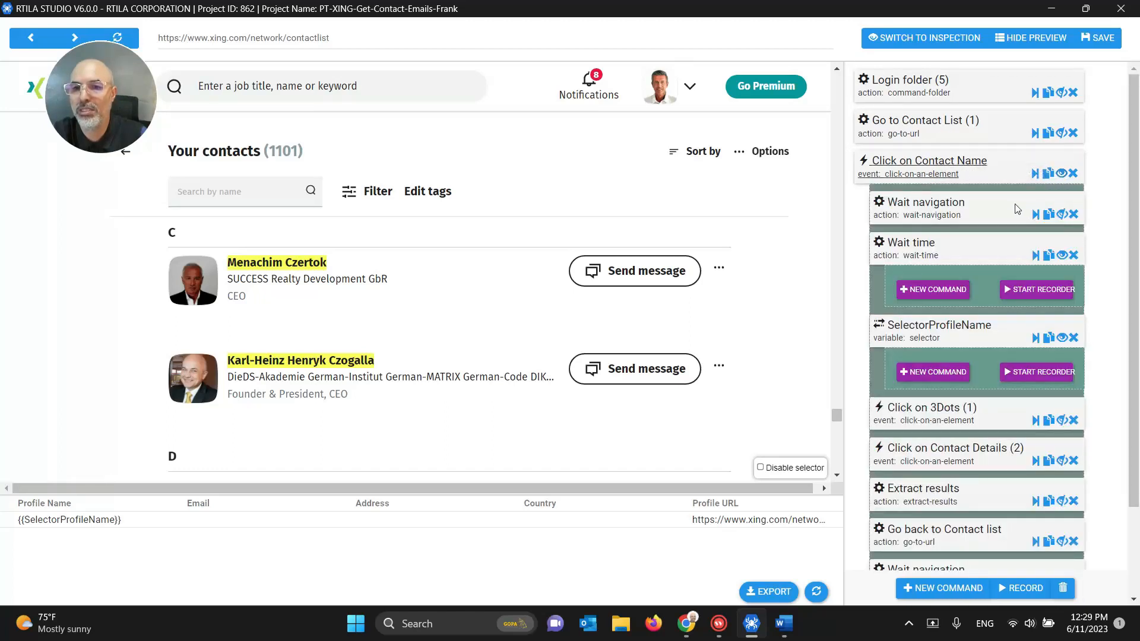
pyautogui.click(1061, 338)
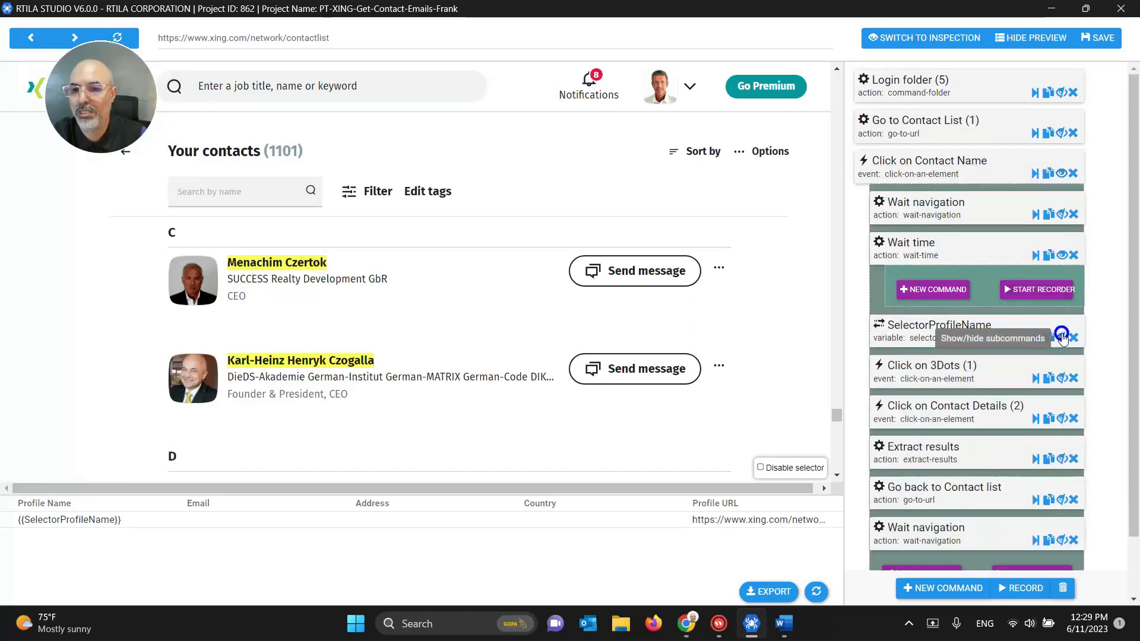
pyautogui.click(1058, 255)
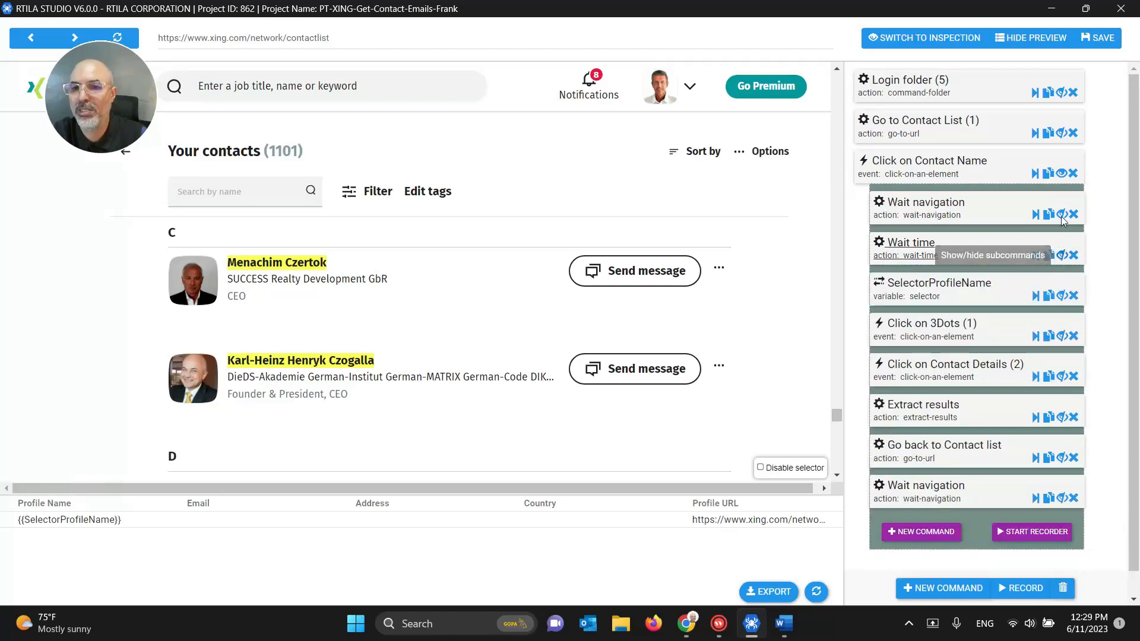
# Step: Expand Go to Contact List to reveal its Wait navigation subcommand (After HTML parsing, 20 seconds)
pyautogui.click(924, 121)
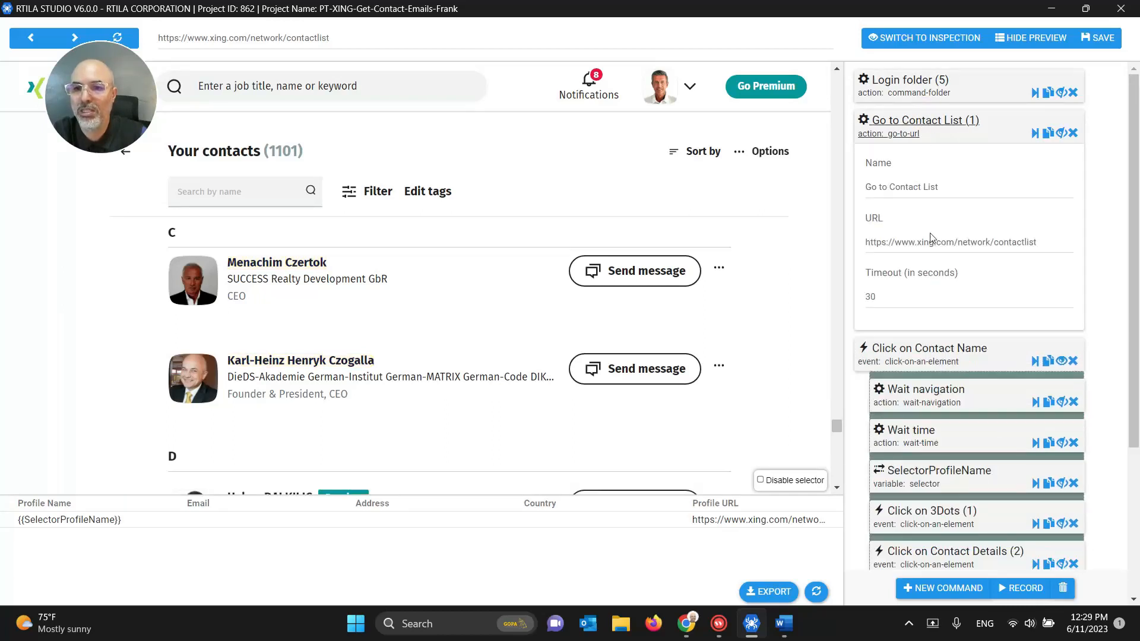
pyautogui.click(935, 123)
pyautogui.click(1061, 134)
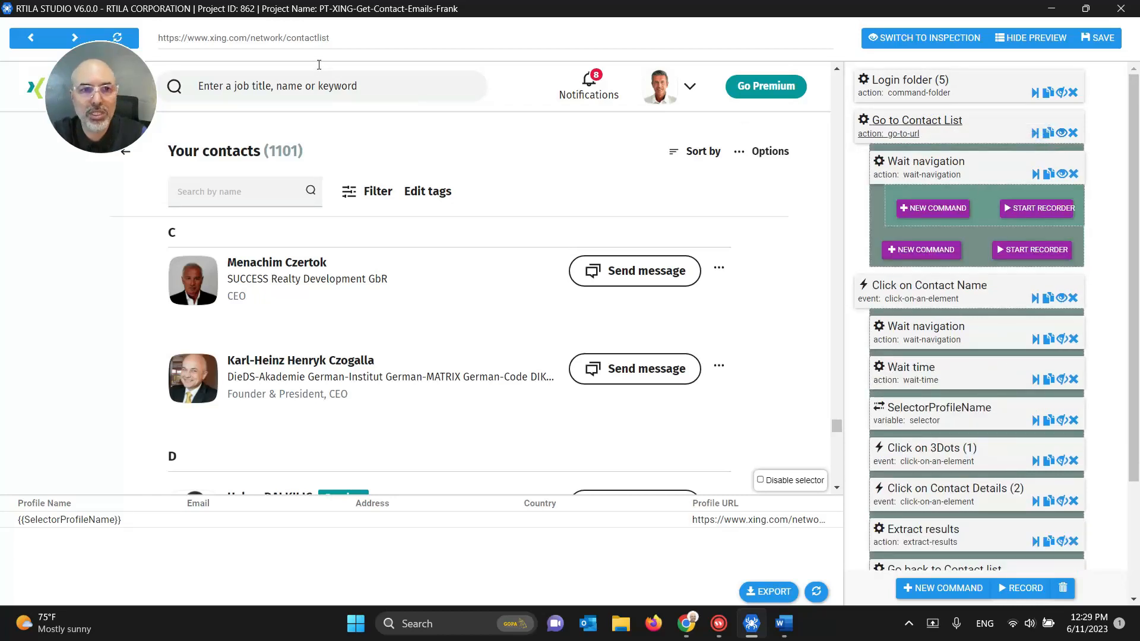
pyautogui.click(919, 172)
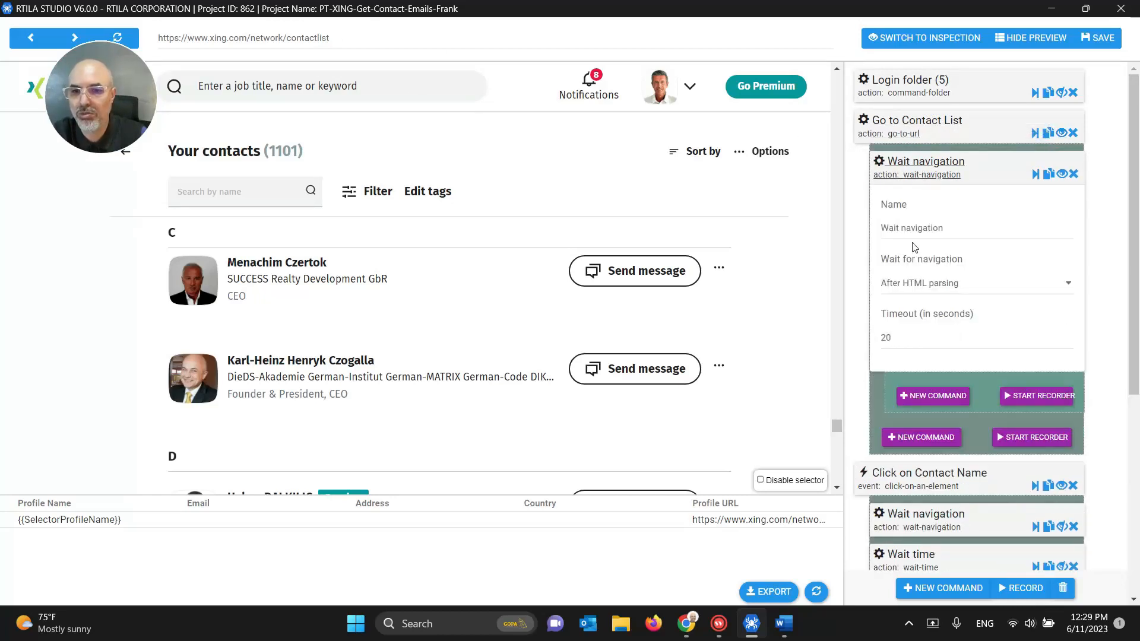
pyautogui.click(913, 174)
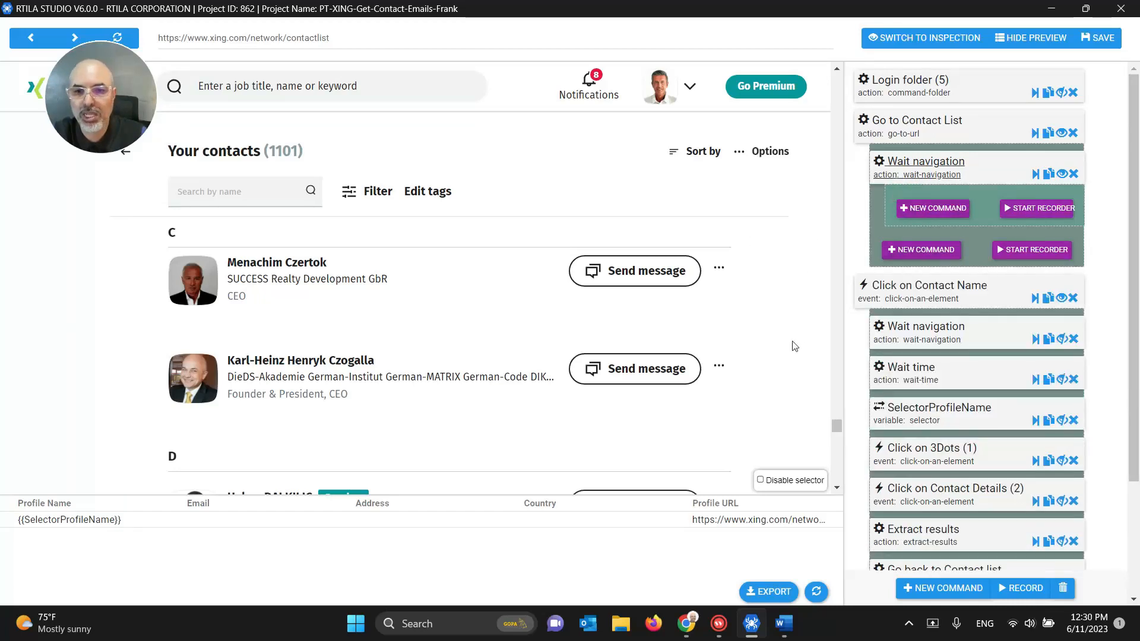
pyautogui.scroll(-4, 794, 346)
pyautogui.scroll(4, 793, 347)
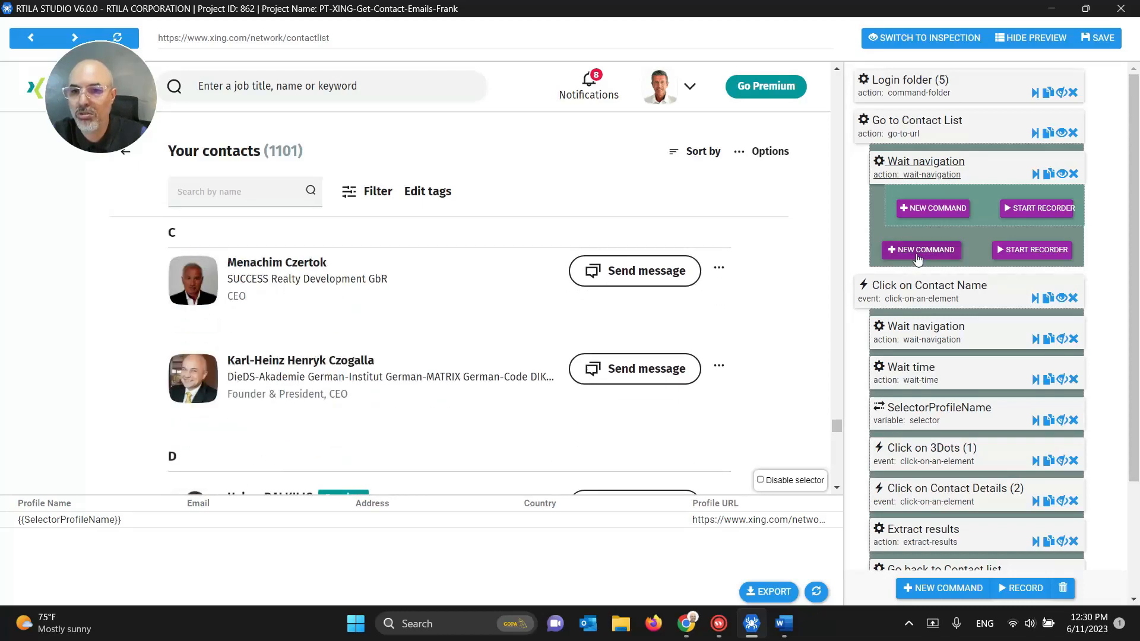
# Step: Add a Scroll element command after Wait navigation by searching 'scroll'
pyautogui.click(917, 255)
pyautogui.click(892, 98)
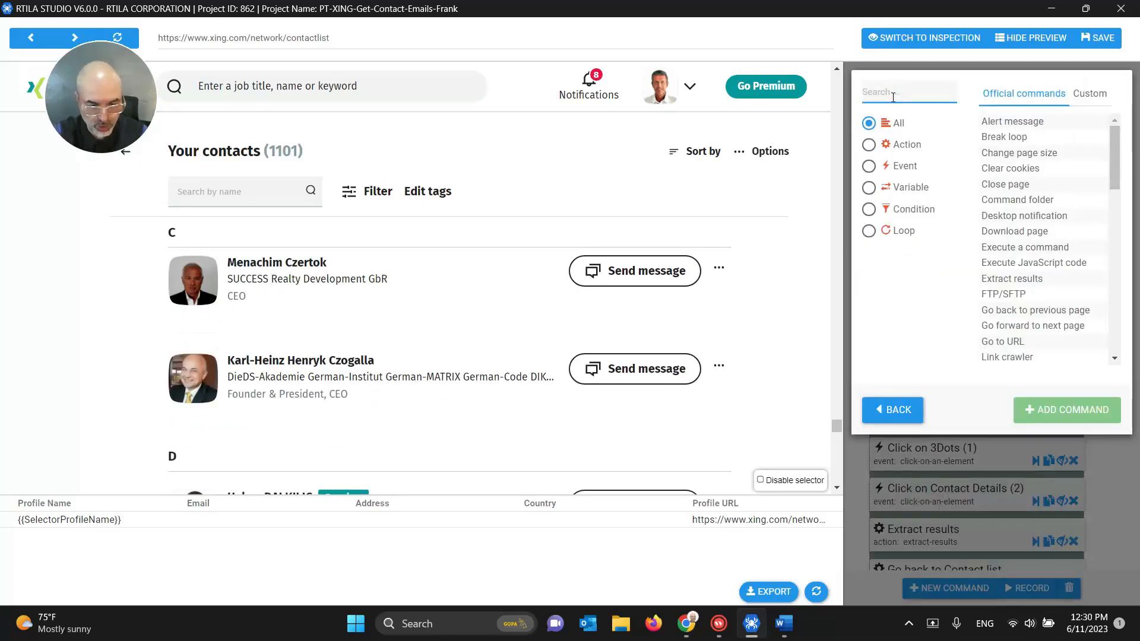
pyautogui.write('scroll')
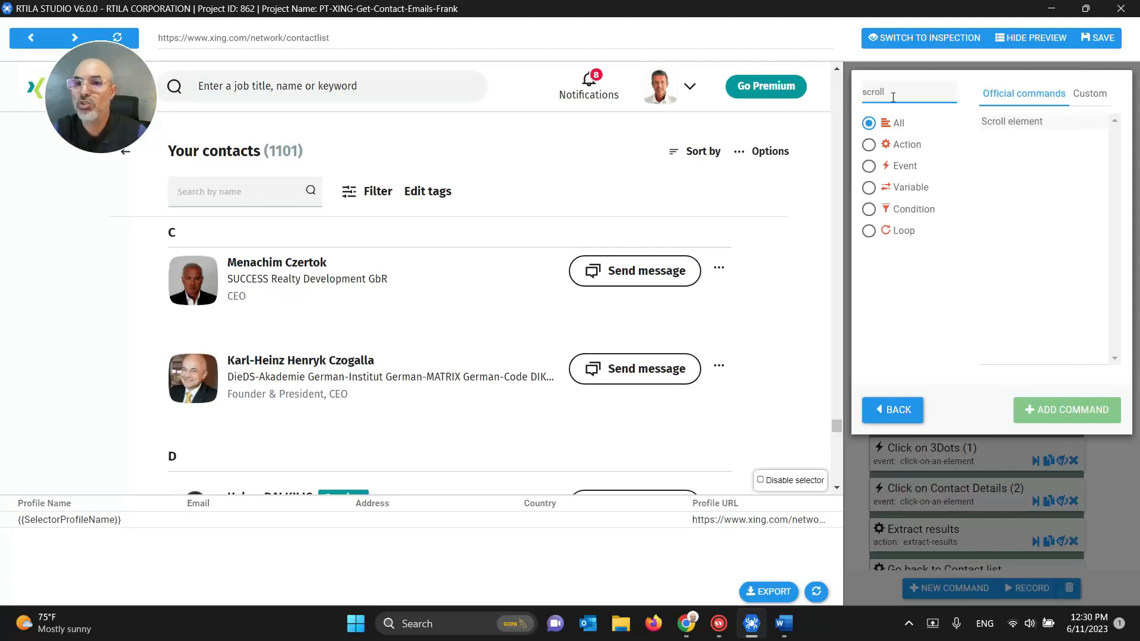
pyautogui.click(1012, 126)
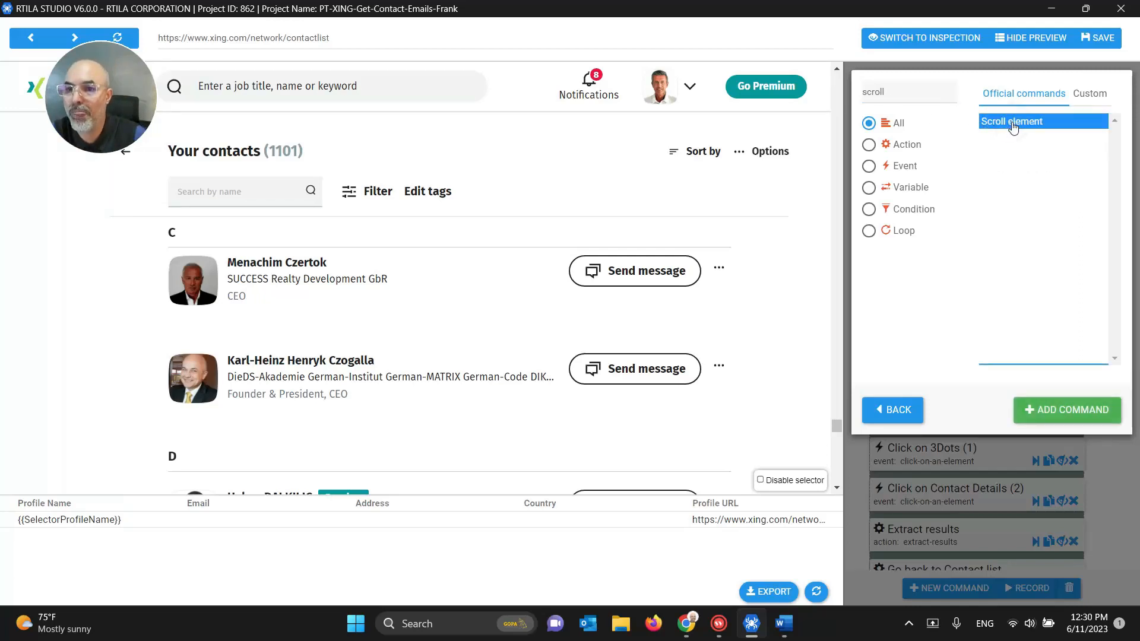
pyautogui.click(1036, 407)
# Step: Configure the Scroll element as Infinite type with Limit 0 and Min Wait Time 3
pyautogui.click(909, 253)
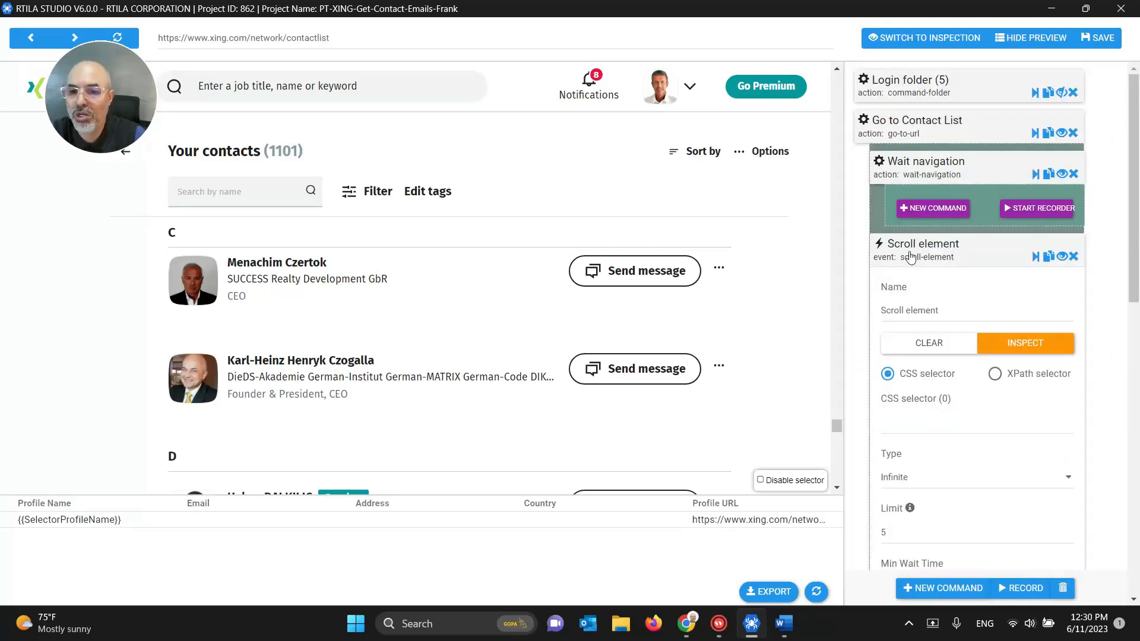
pyautogui.scroll(-2, 909, 257)
pyautogui.click(923, 334)
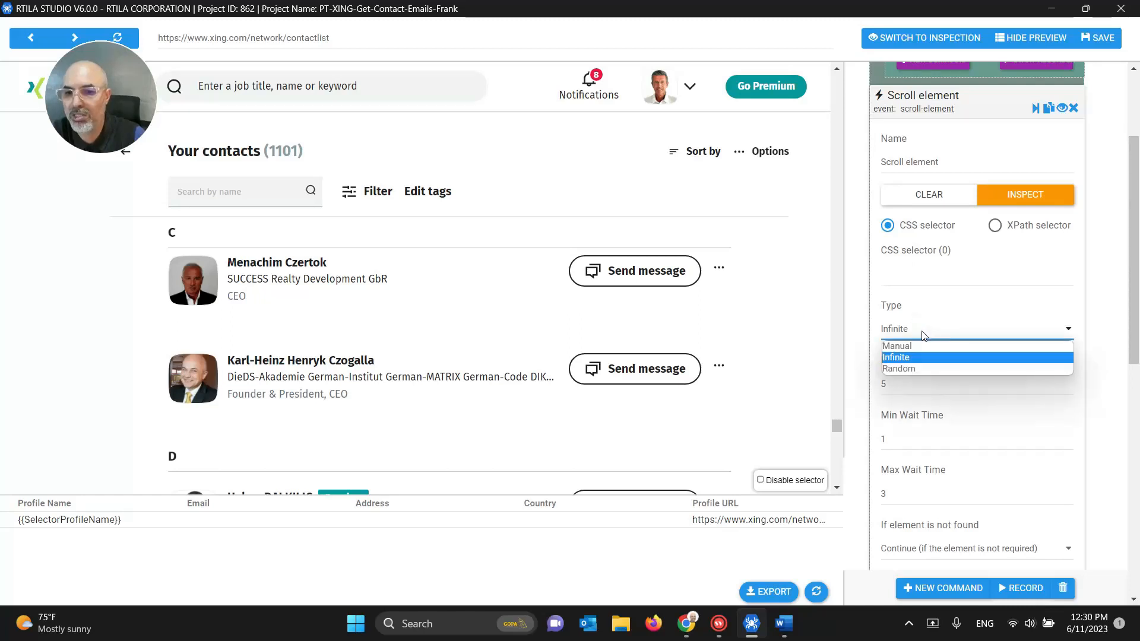
pyautogui.click(921, 330)
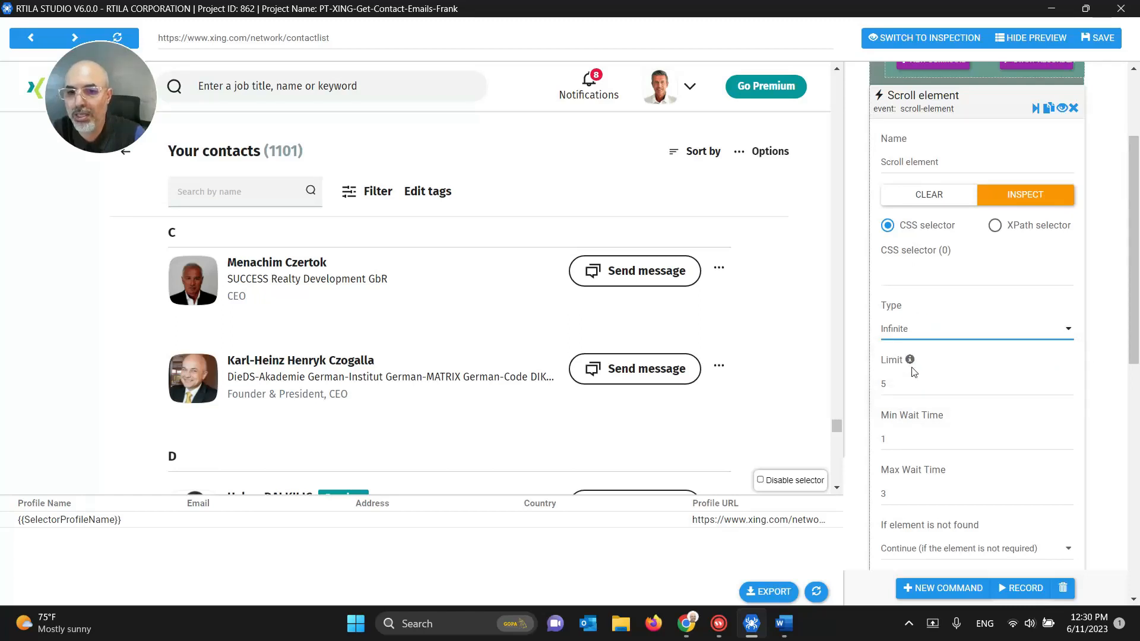
pyautogui.moveTo(911, 367)
pyautogui.doubleClick(883, 384)
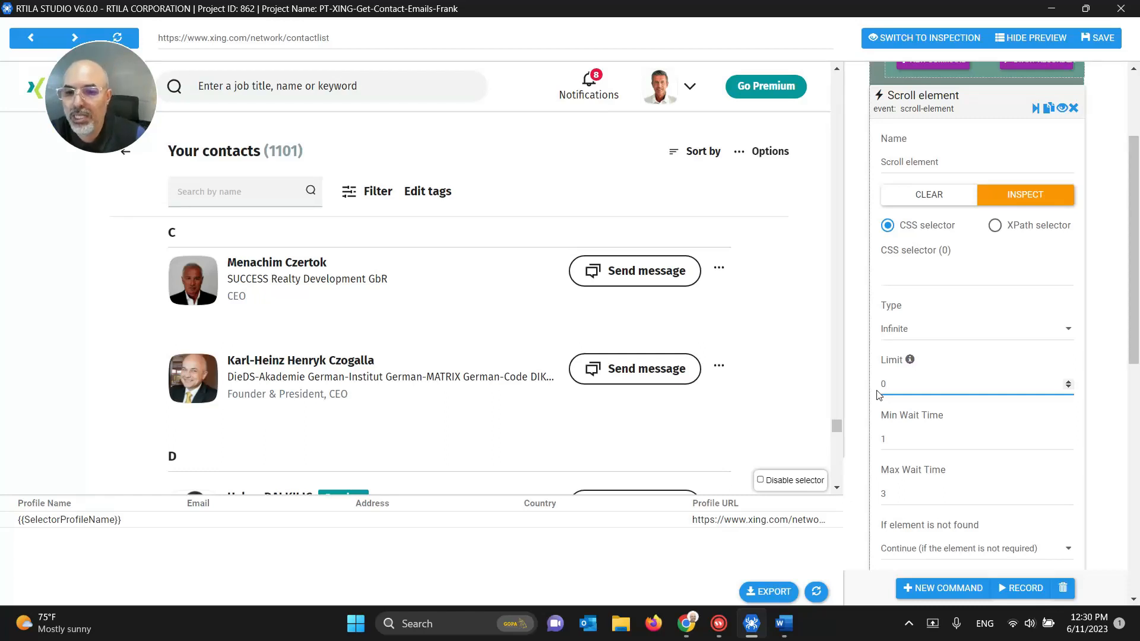
pyautogui.click(896, 437)
pyautogui.press('BackSpace')
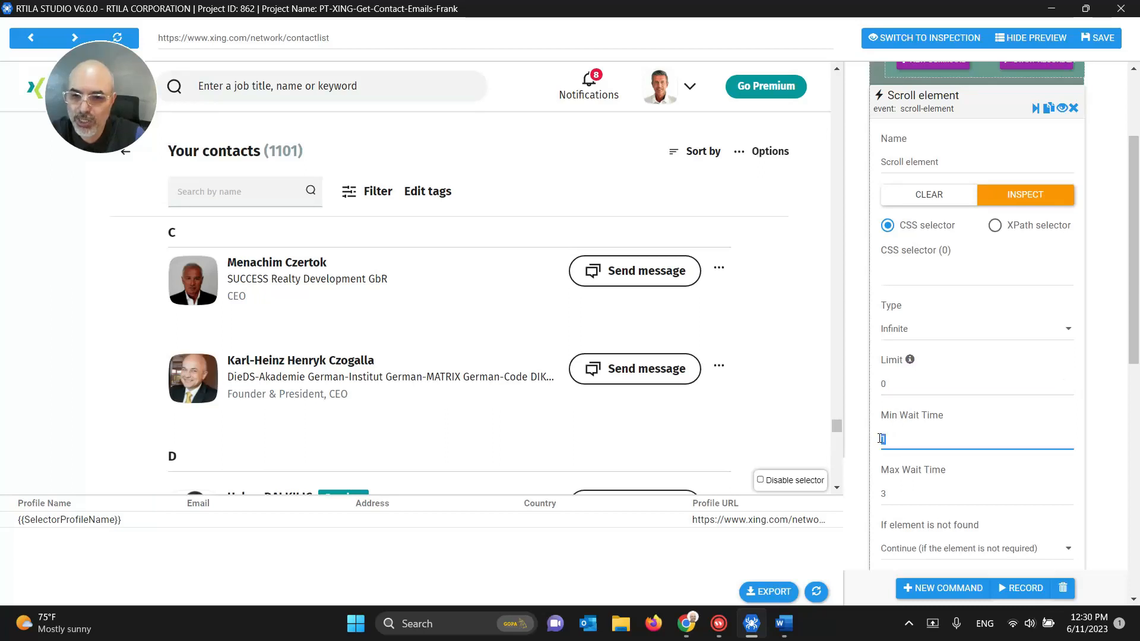
pyautogui.write('3')
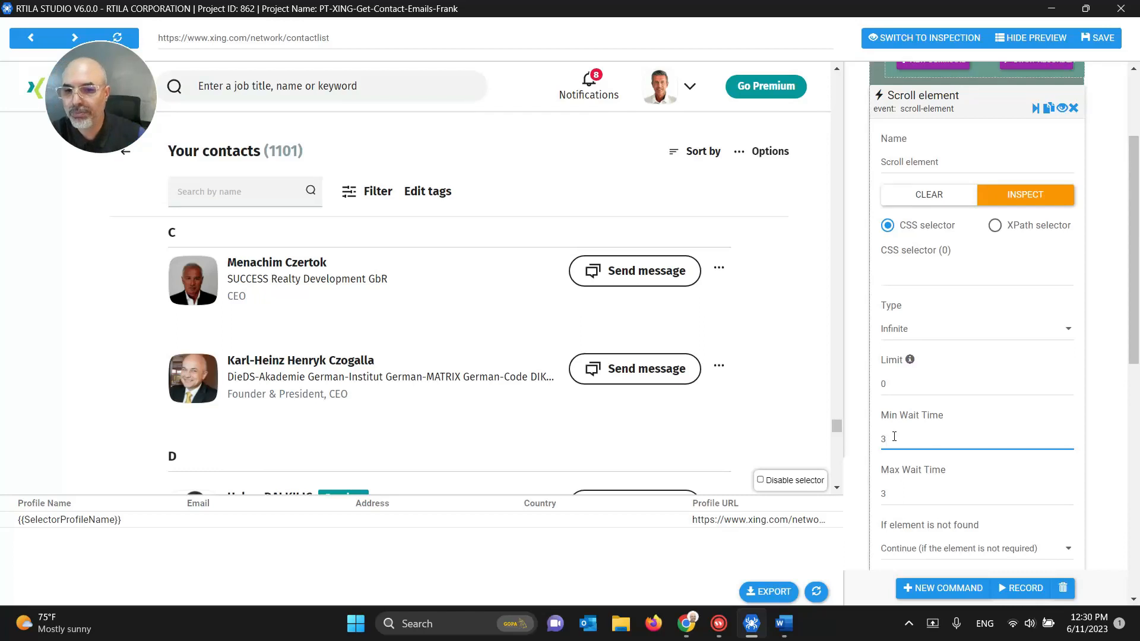
# Step: Test-run the Scroll element command and save the project
pyautogui.scroll(1, 947, 259)
pyautogui.click(928, 178)
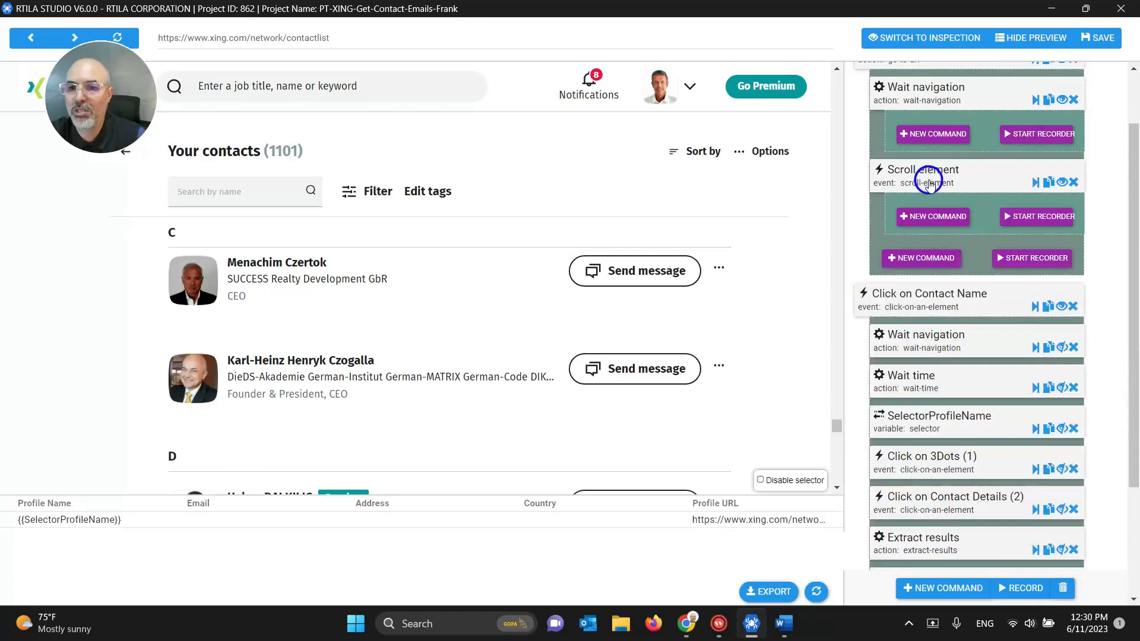
pyautogui.click(1036, 182)
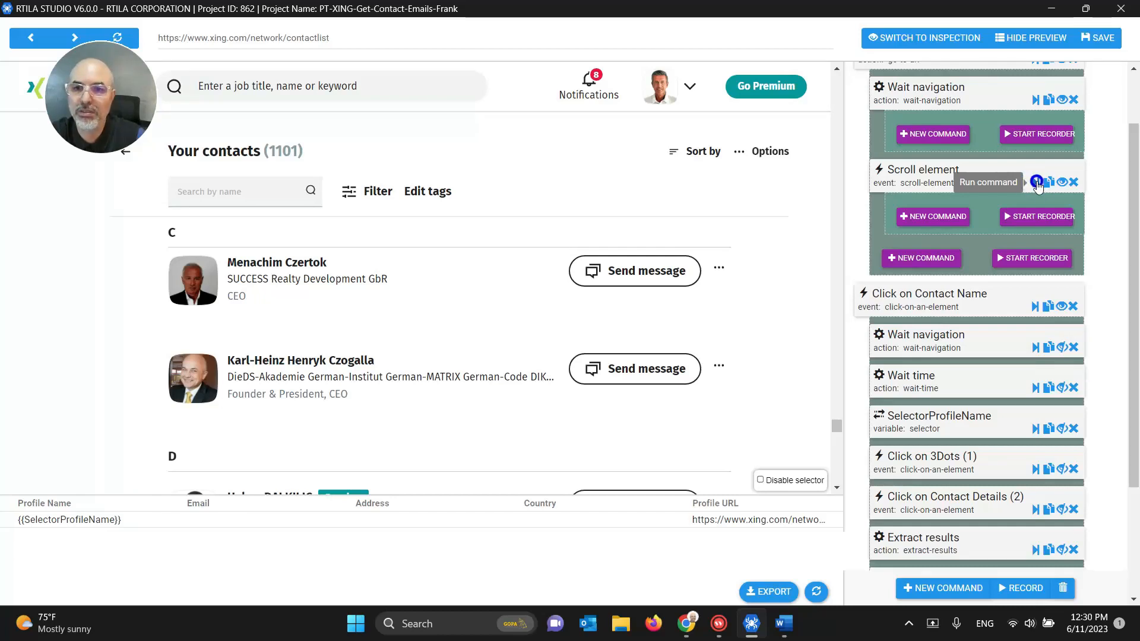
pyautogui.scroll(2, 1037, 192)
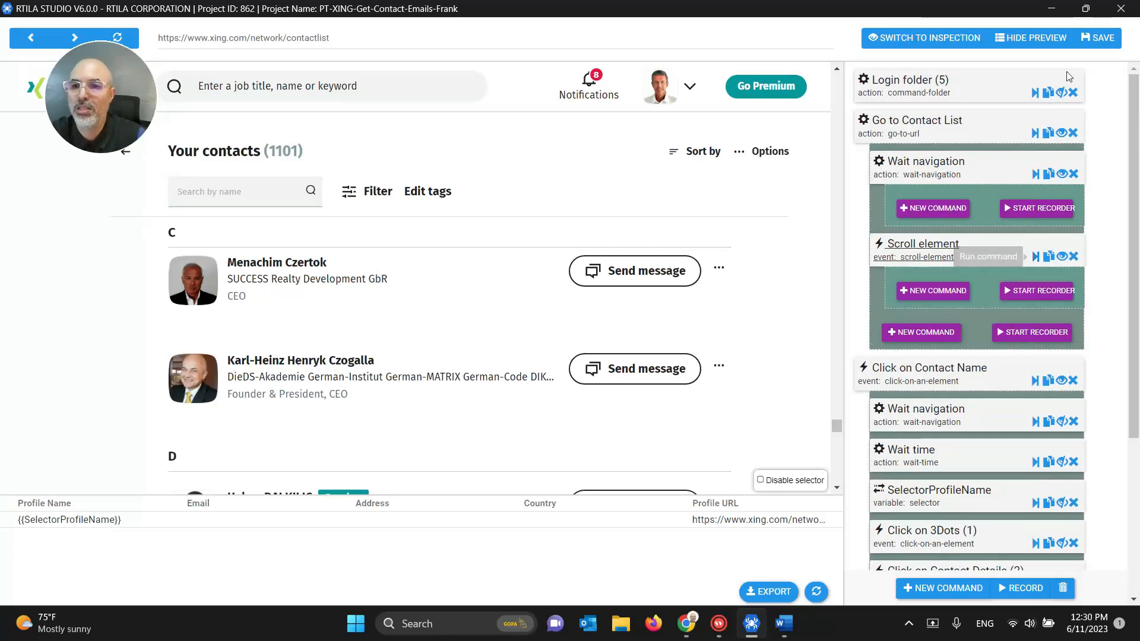
pyautogui.click(1105, 40)
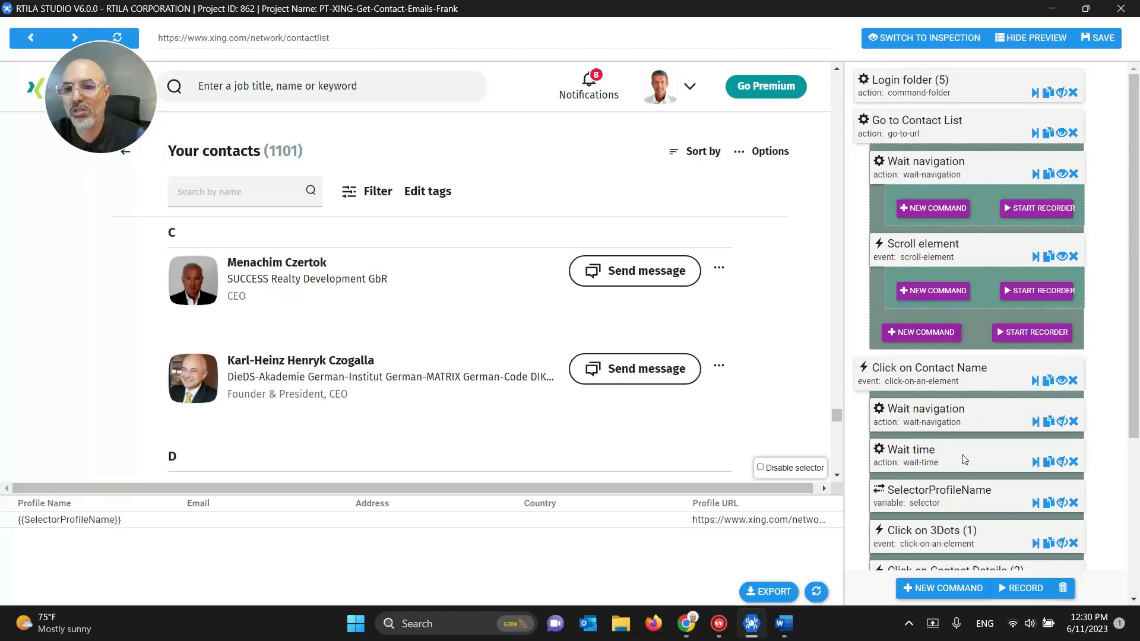
# Step: Add an Alert message command after Scroll element by searching 'ale'
pyautogui.click(917, 332)
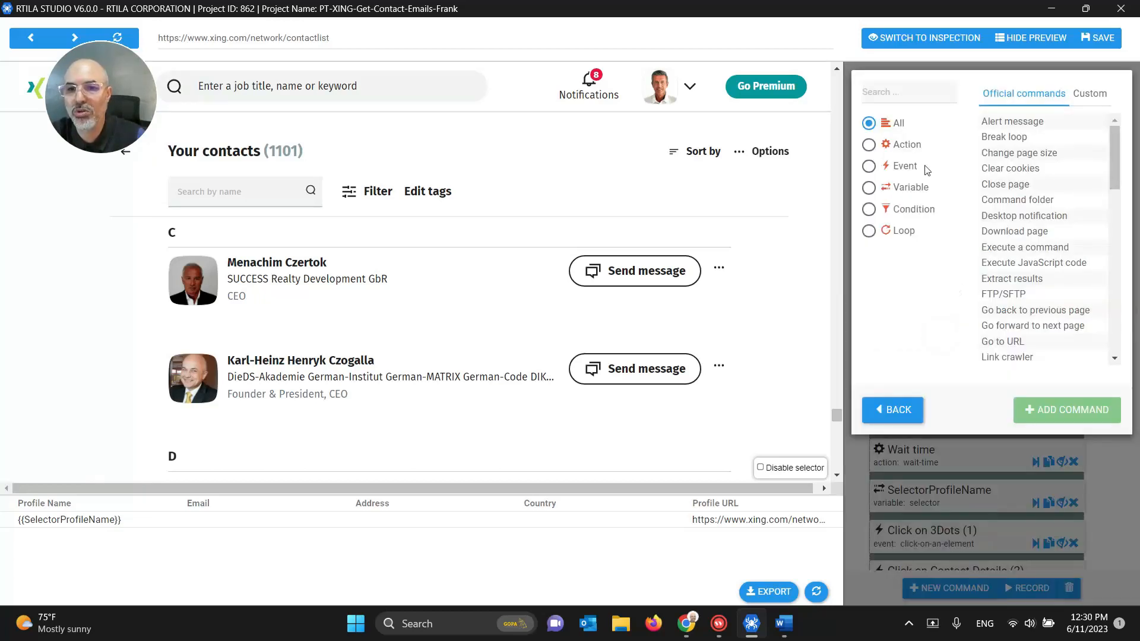
pyautogui.click(913, 102)
pyautogui.write('alert')
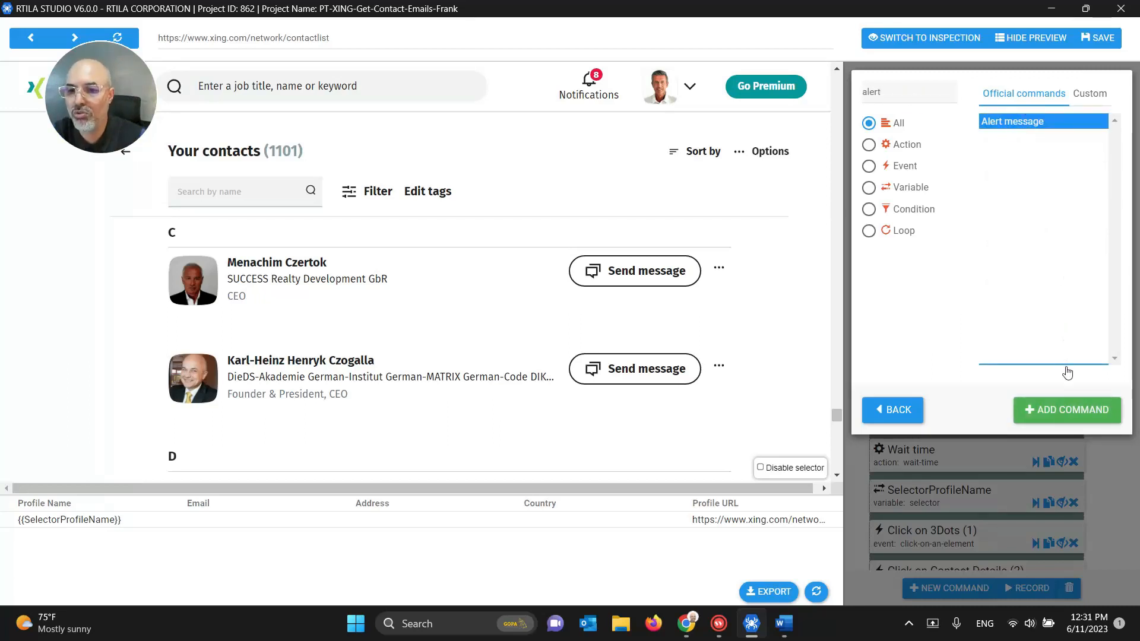
pyautogui.click(1064, 409)
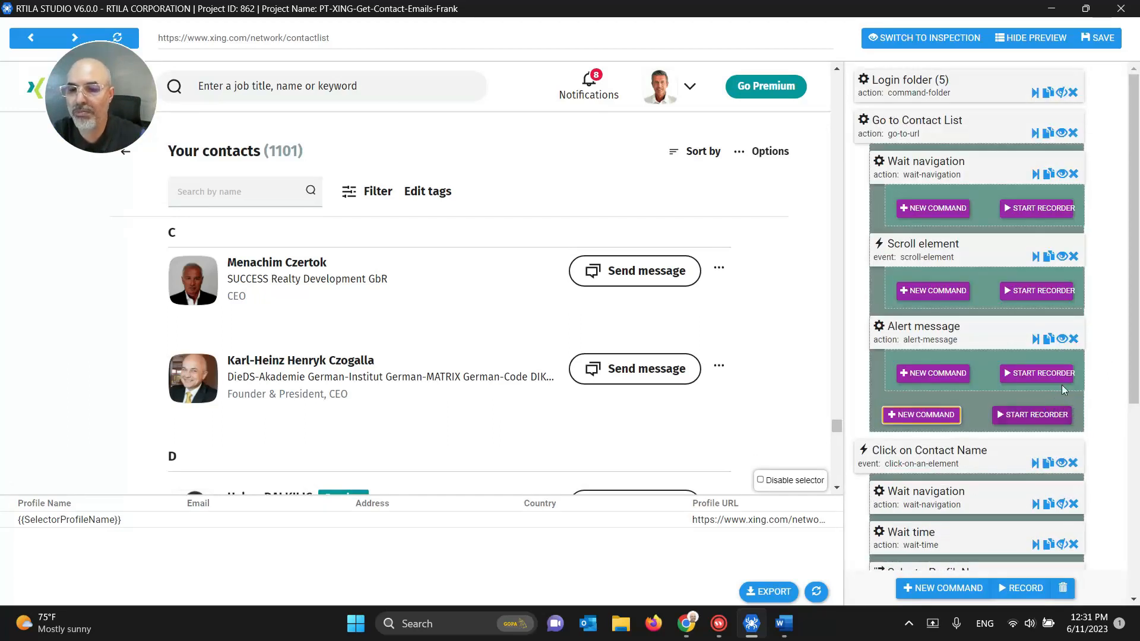
pyautogui.click(927, 332)
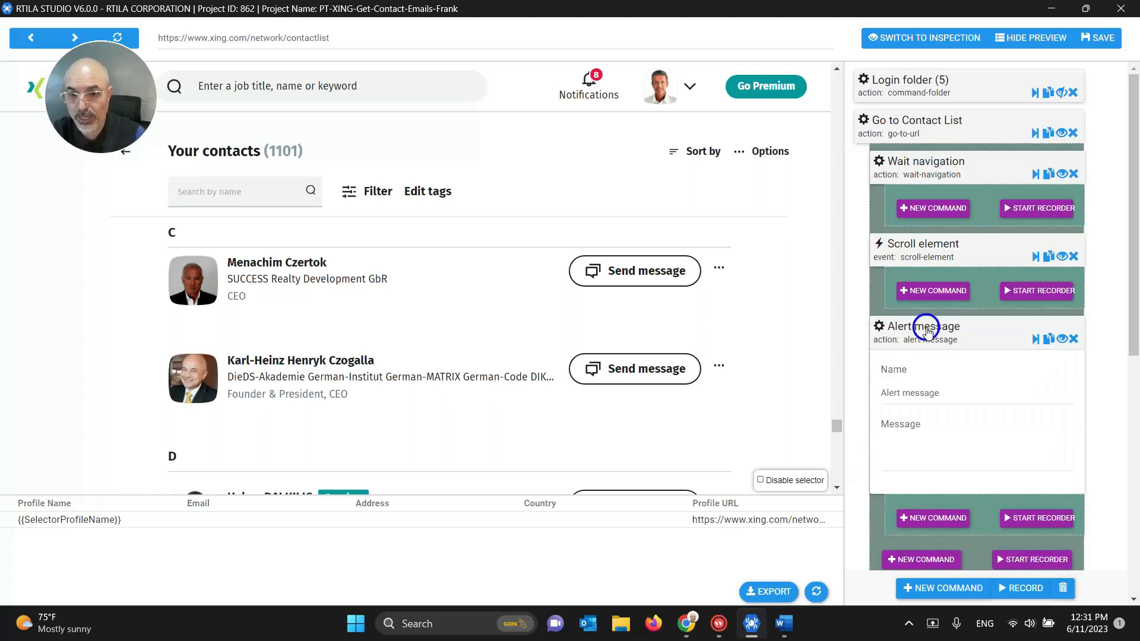
# Step: Enter 'Did the scroll work ?' as the alert's message
pyautogui.click(942, 459)
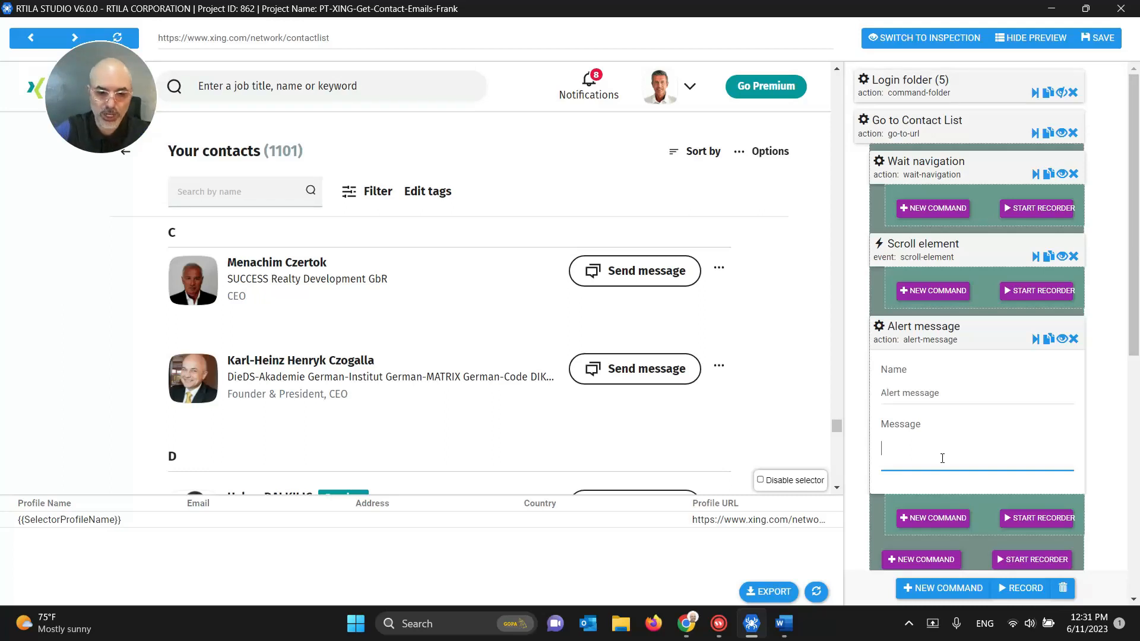
pyautogui.write('Did')
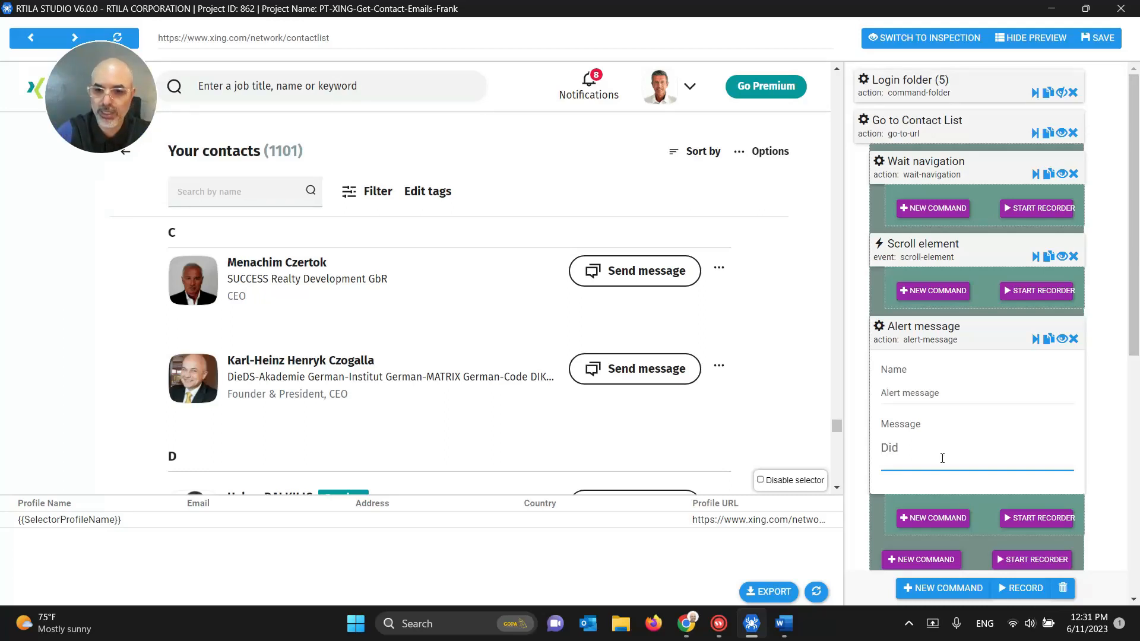
pyautogui.write(' the scrooll')
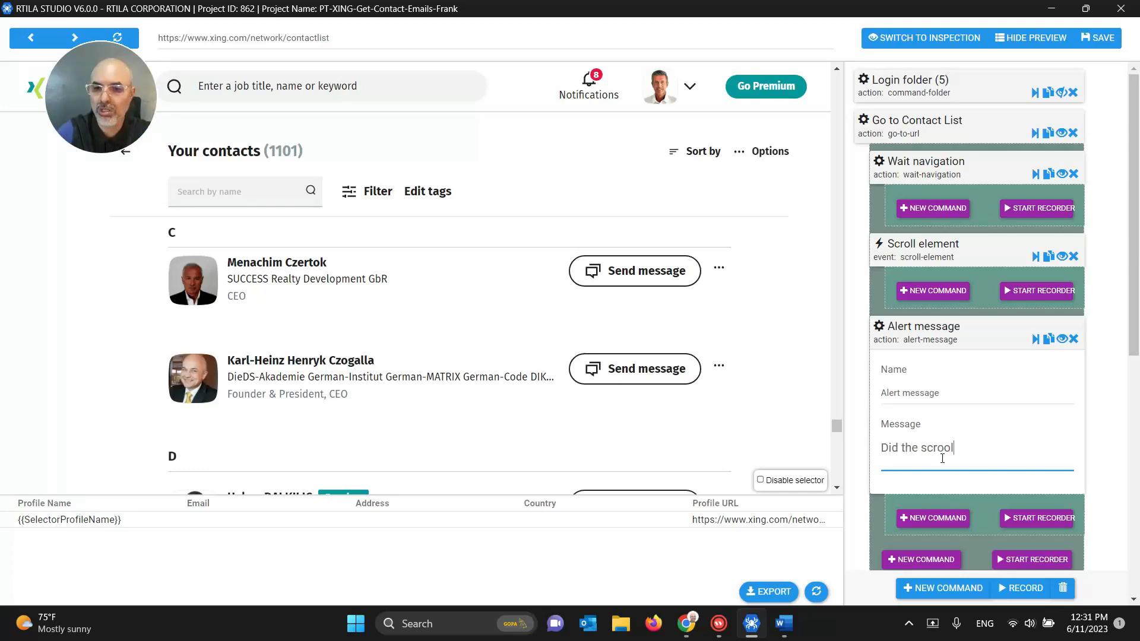
pyautogui.press('BackSpace')
pyautogui.press('BackSpace')
pyautogui.press('BackSpace')
pyautogui.write('ll ')
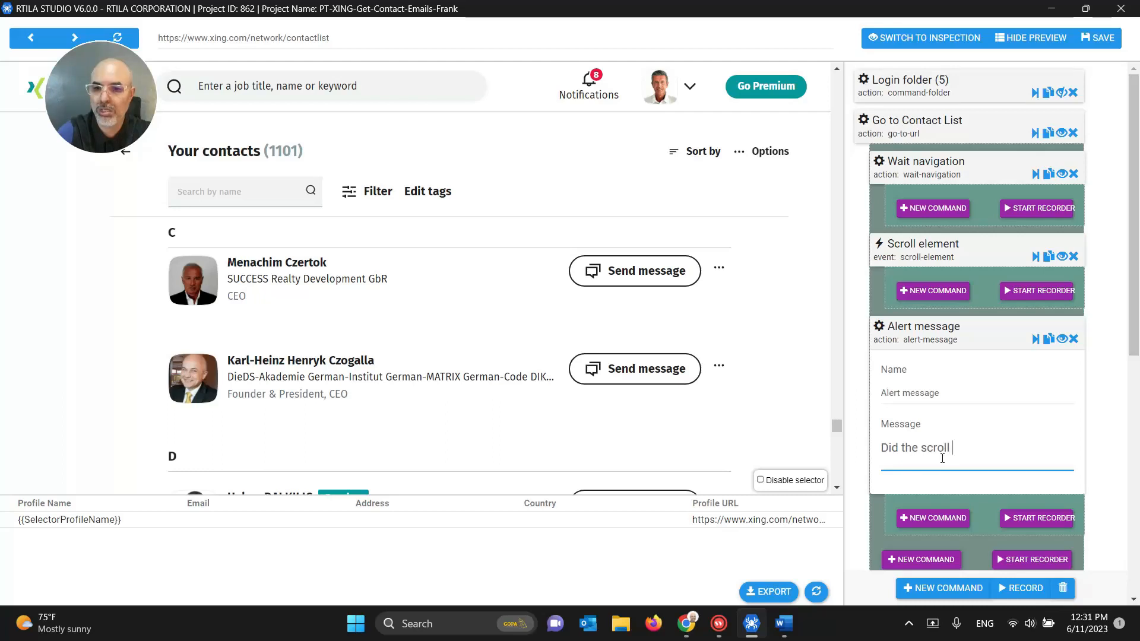
pyautogui.write('work ?')
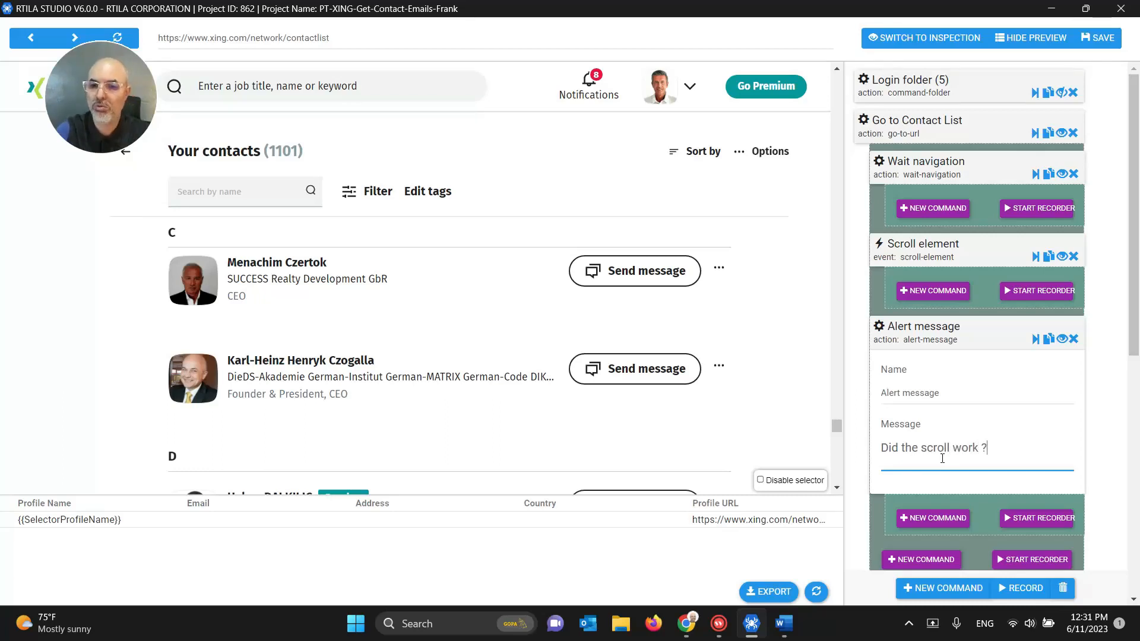
# Step: Change the Scroll element command's Limit from 0 to 2
pyautogui.click(951, 338)
pyautogui.scroll(-3, 985, 317)
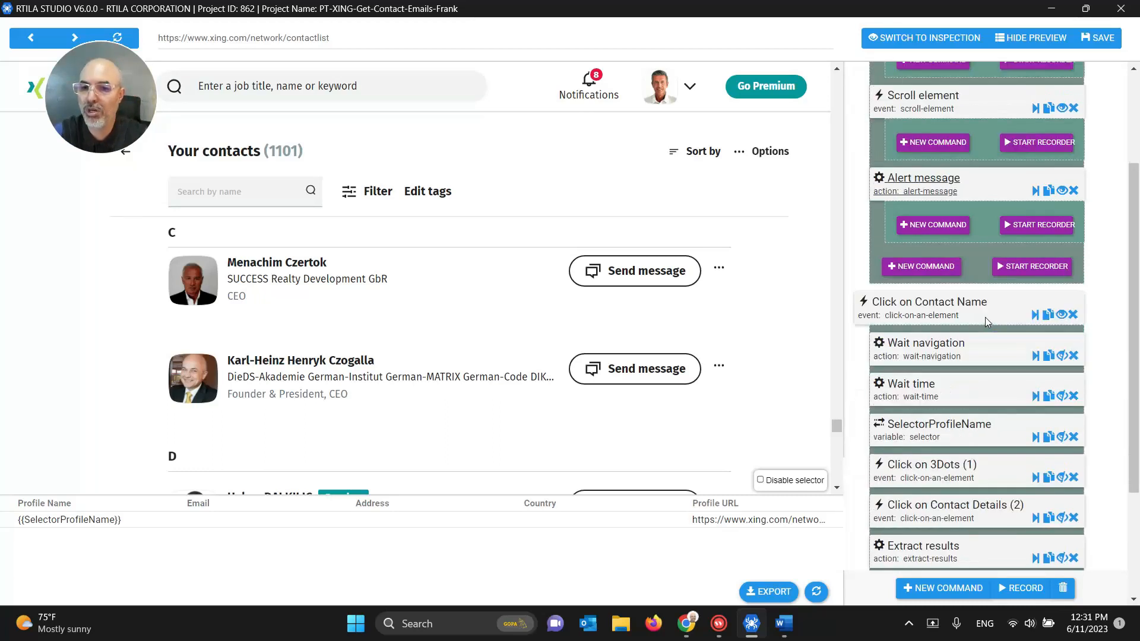
pyautogui.scroll(3, 1009, 451)
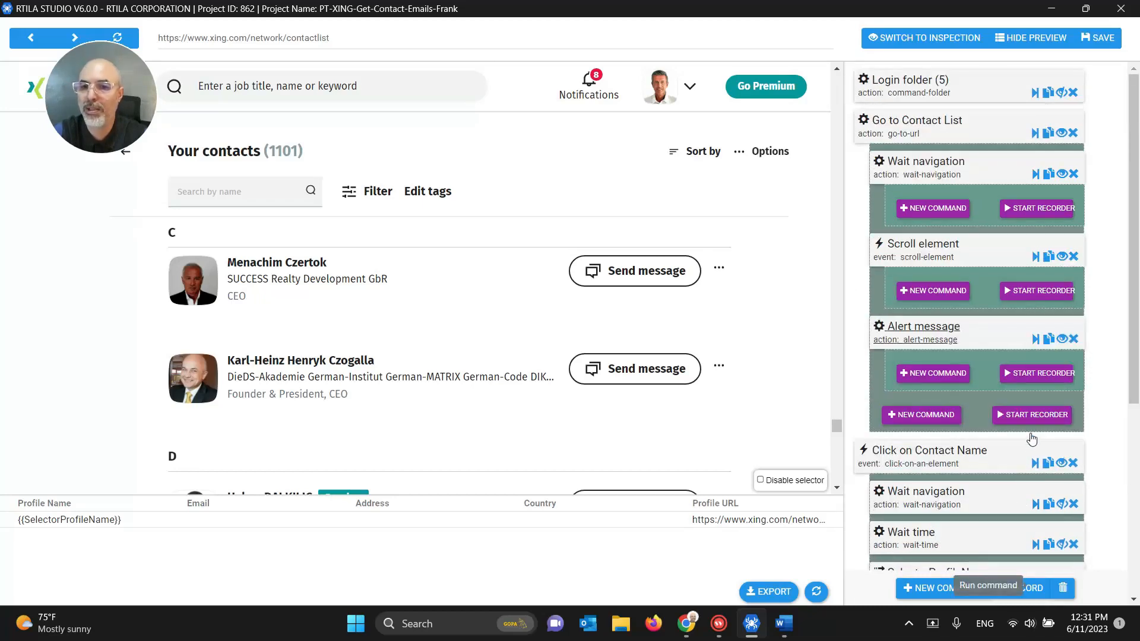
pyautogui.click(908, 258)
pyautogui.scroll(-3, 979, 472)
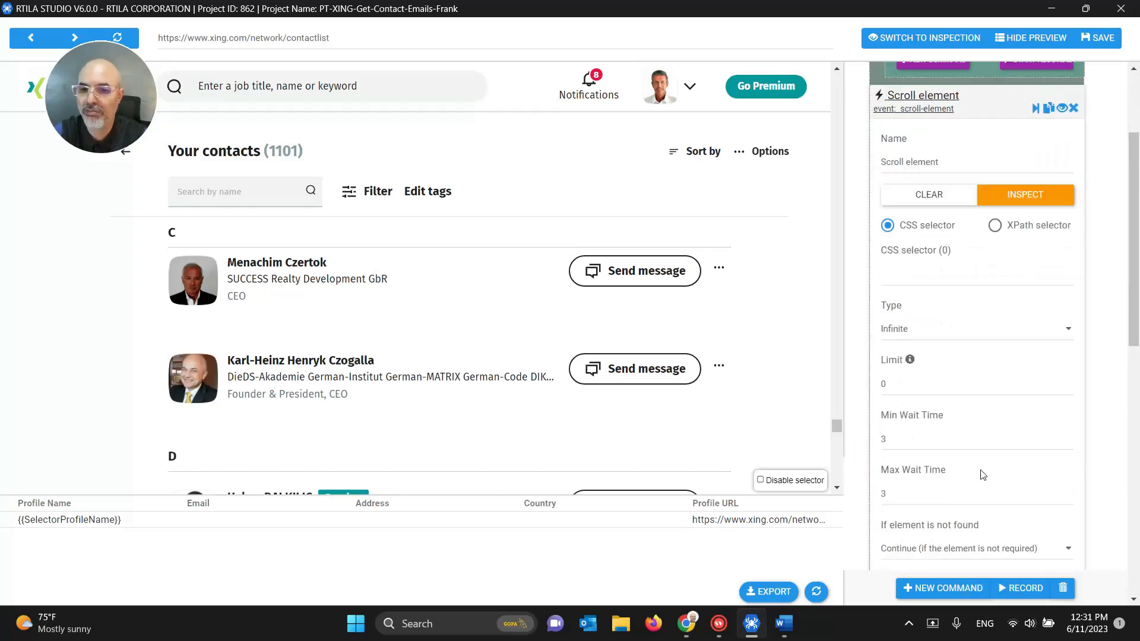
pyautogui.click(912, 386)
pyautogui.press('BackSpace')
pyautogui.write('2')
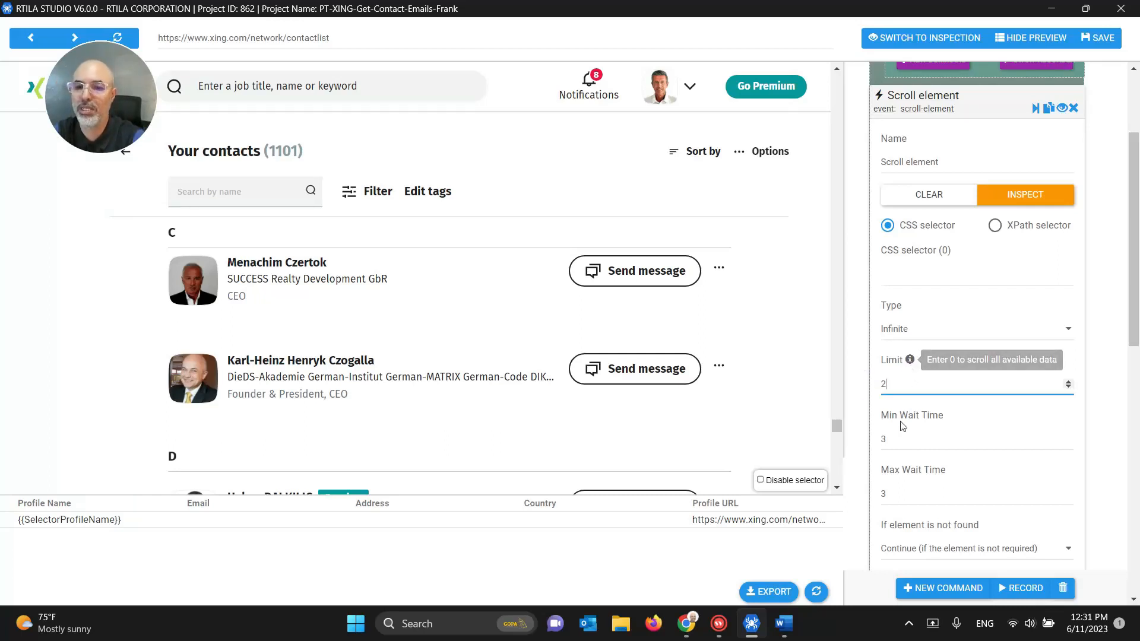
pyautogui.scroll(1, 927, 358)
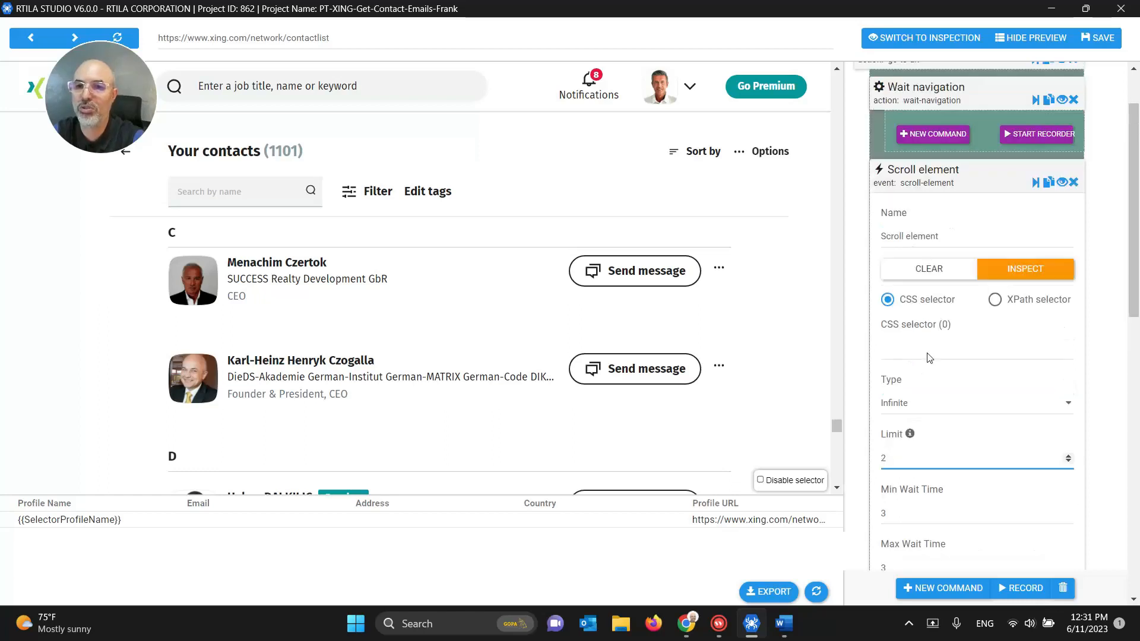
pyautogui.click(940, 191)
# Step: Save the XING project and close the editor window
pyautogui.scroll(1, 947, 248)
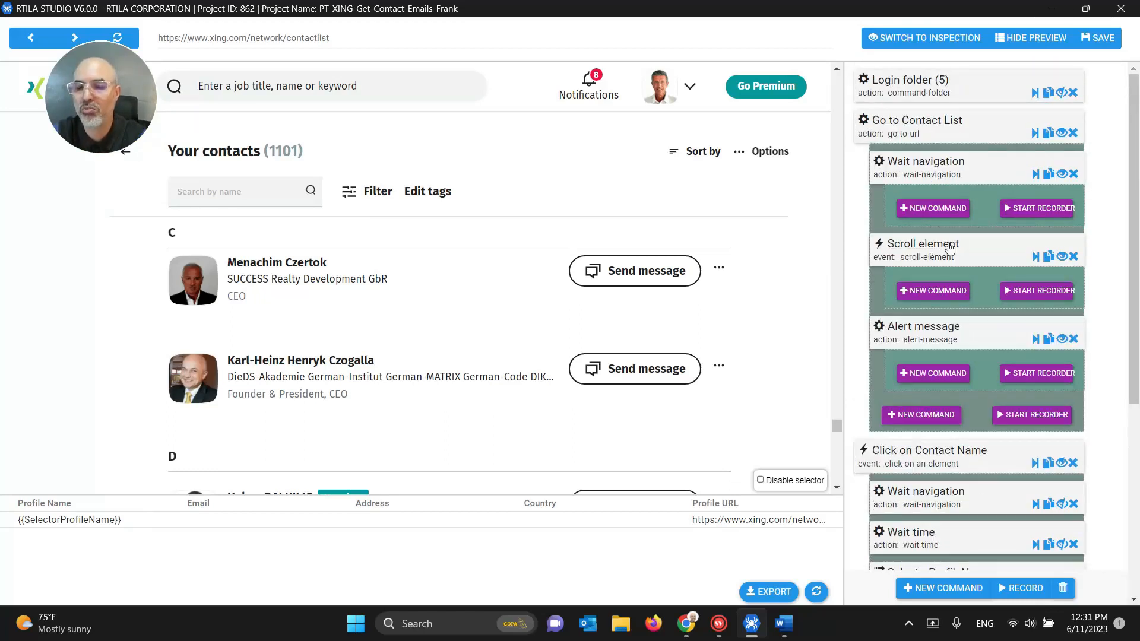
pyautogui.click(1099, 40)
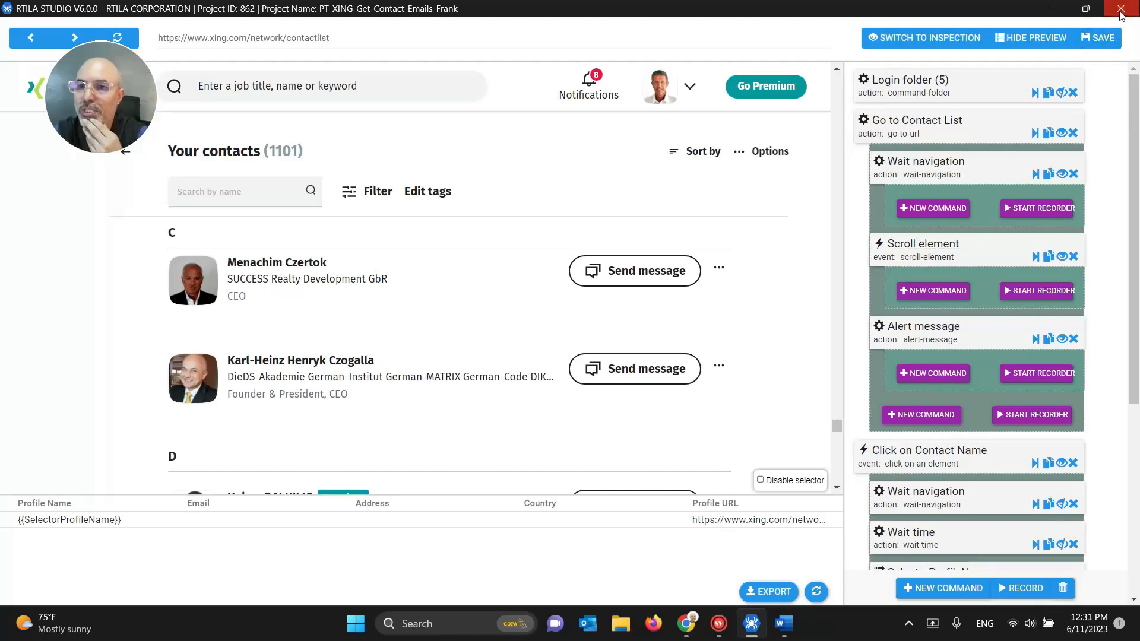
pyautogui.click(1120, 10)
# Step: Run the XING project locally and dismiss Chrome's restore-pages prompt
pyautogui.click(993, 172)
pyautogui.click(1026, 178)
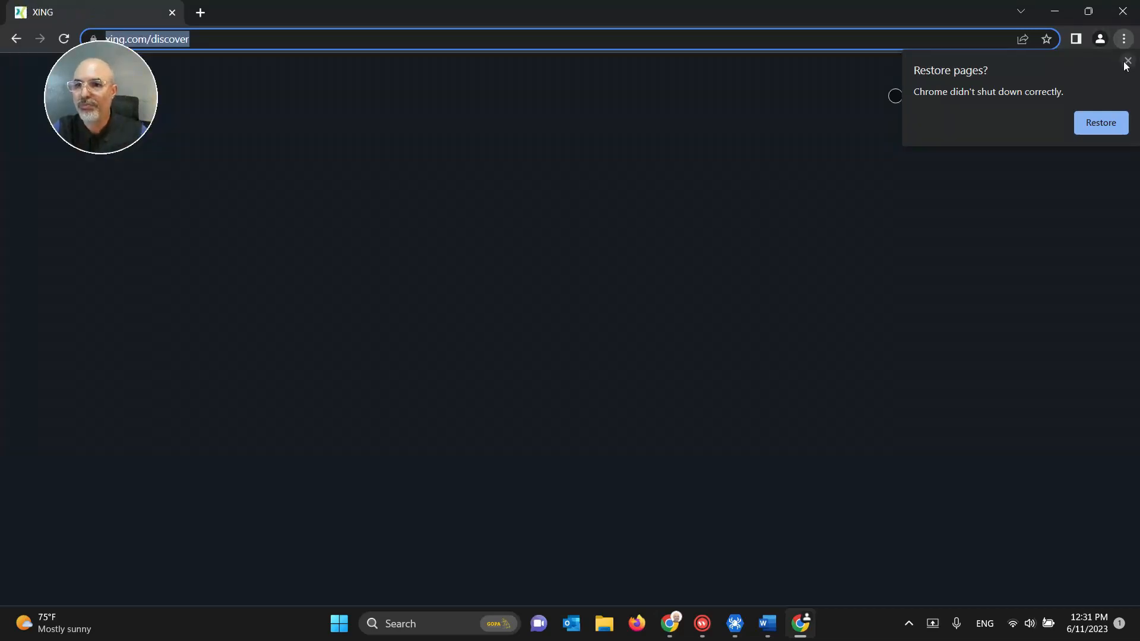
pyautogui.click(1127, 62)
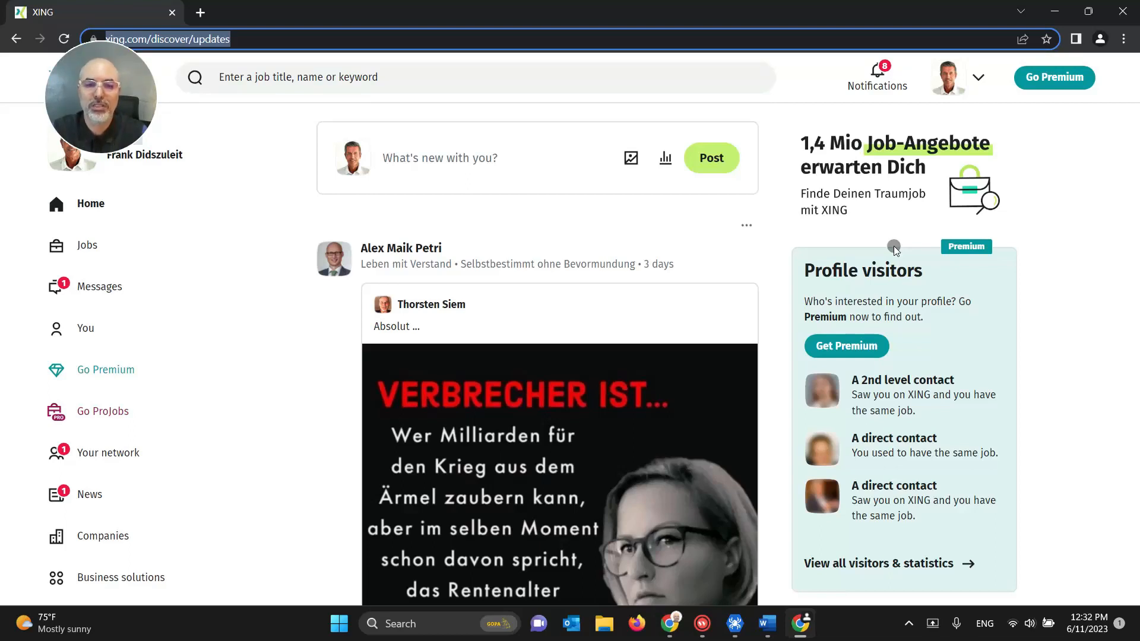
# Step: Watch the contact list scroll into the B names until the 'Did the scroll work ?' alert, then close Chrome
pyautogui.click(730, 634)
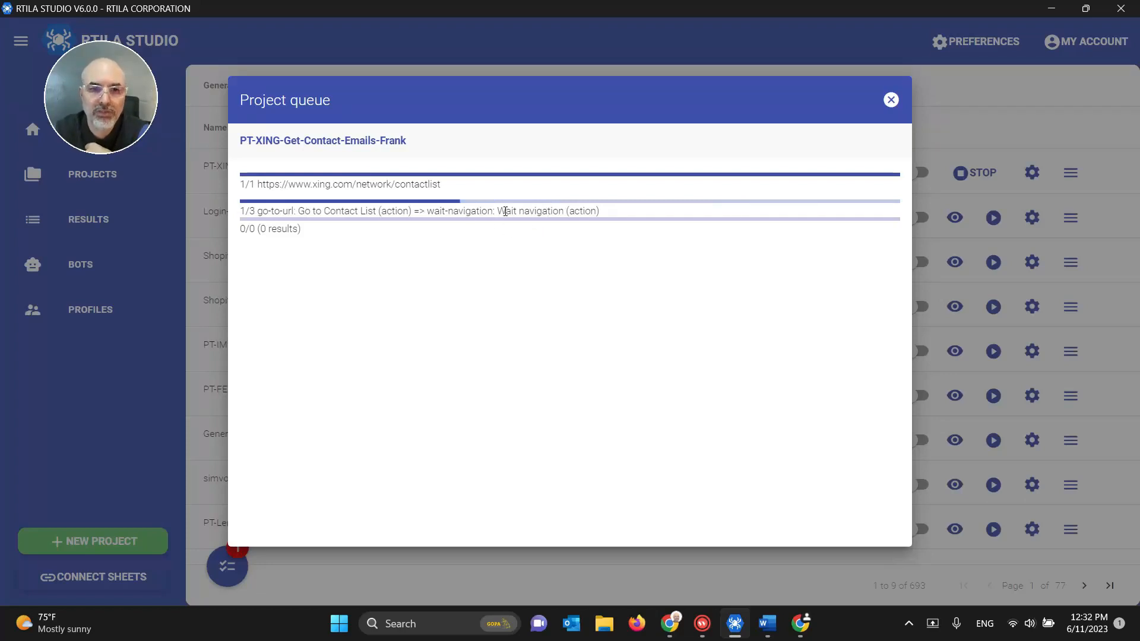
pyautogui.click(800, 624)
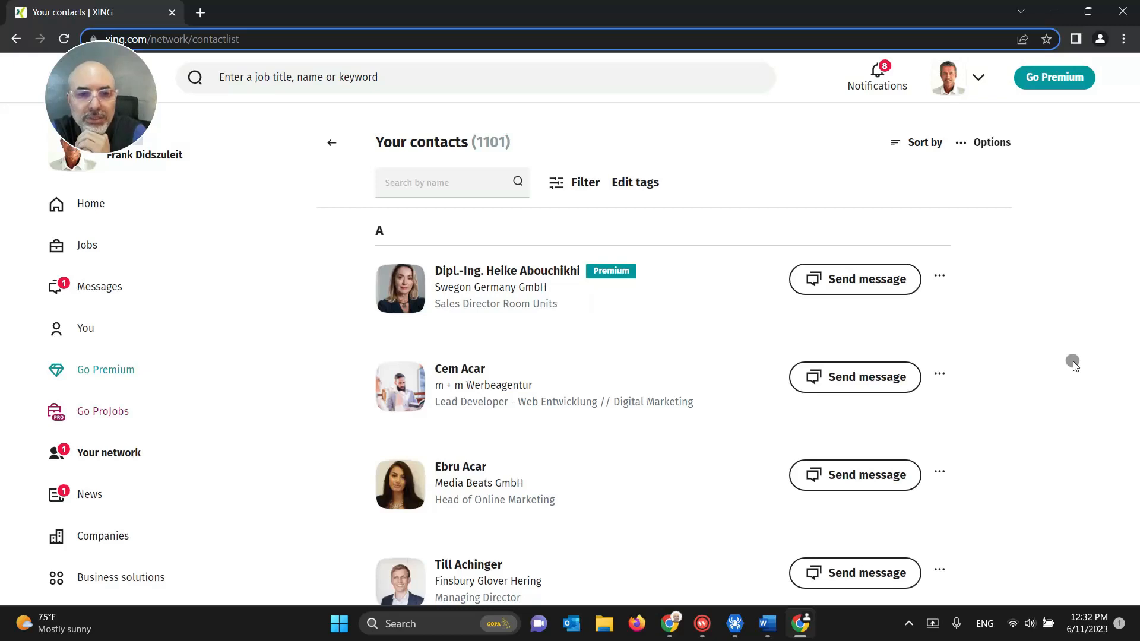
pyautogui.scroll(-10, 1073, 363)
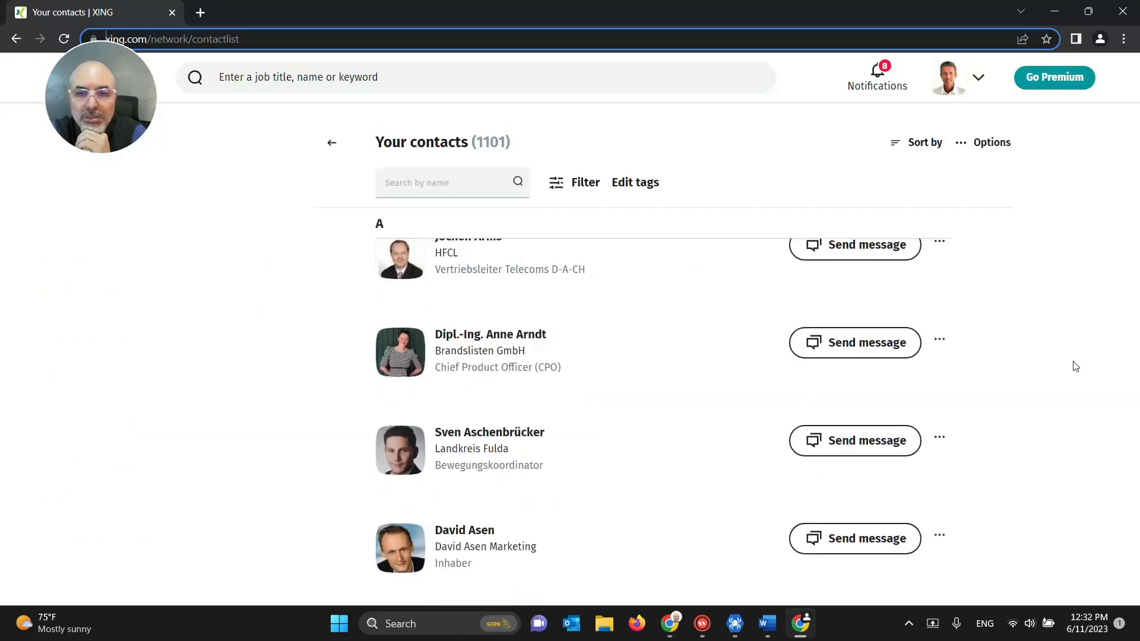
pyautogui.scroll(-5, 1076, 366)
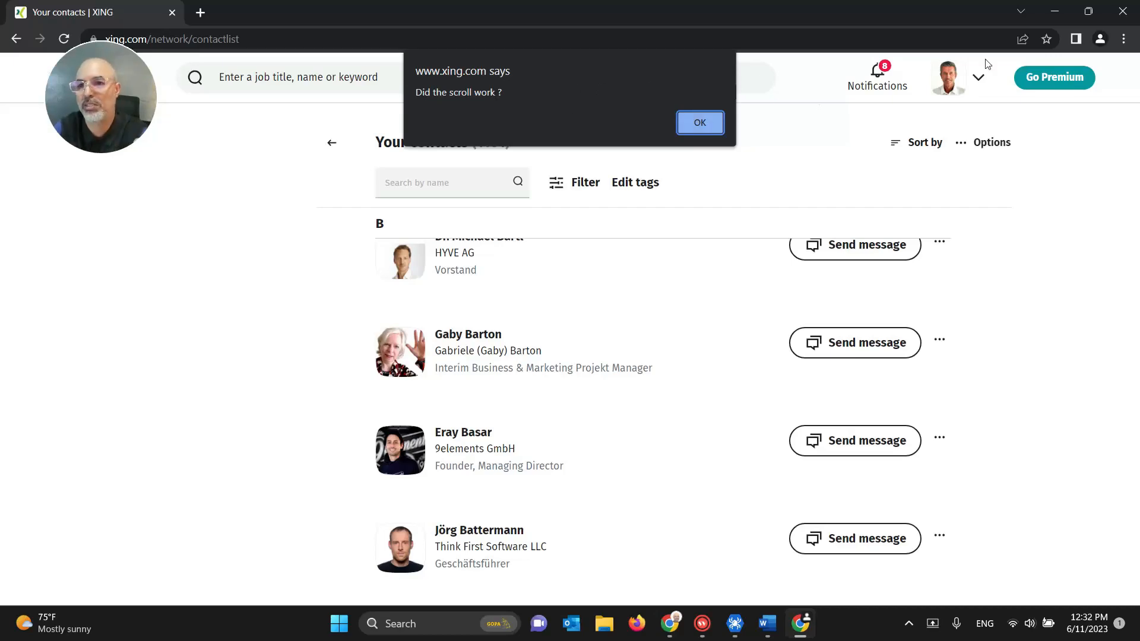
pyautogui.click(1121, 11)
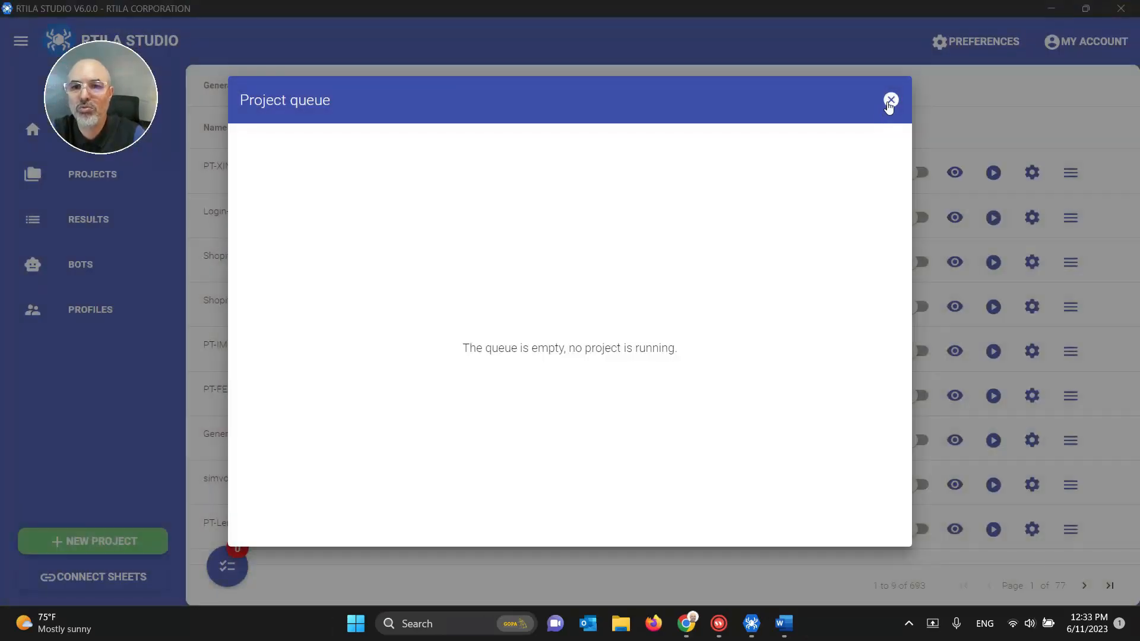
# Step: Leave the project queue and reopen the XING project in a maximized editor
pyautogui.click(890, 100)
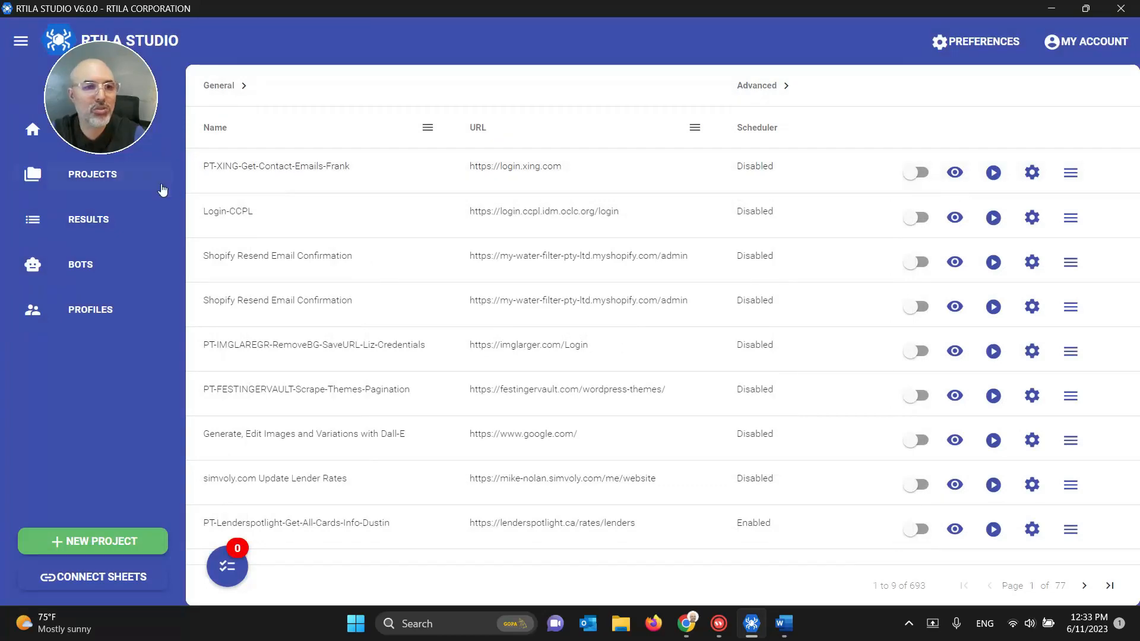
pyautogui.click(125, 176)
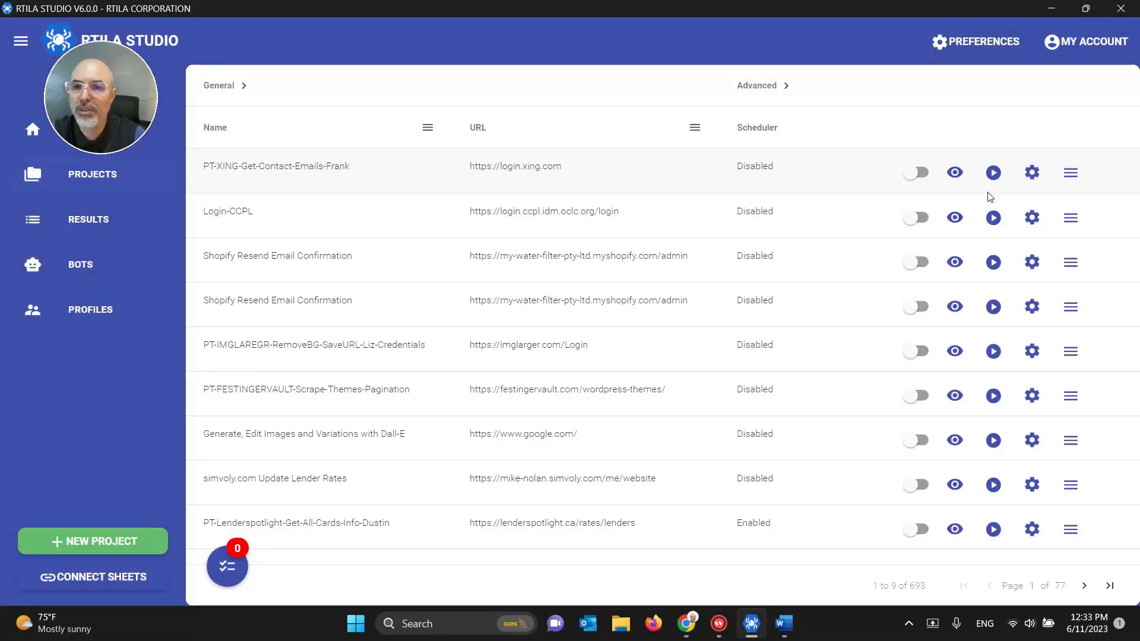
pyautogui.click(954, 174)
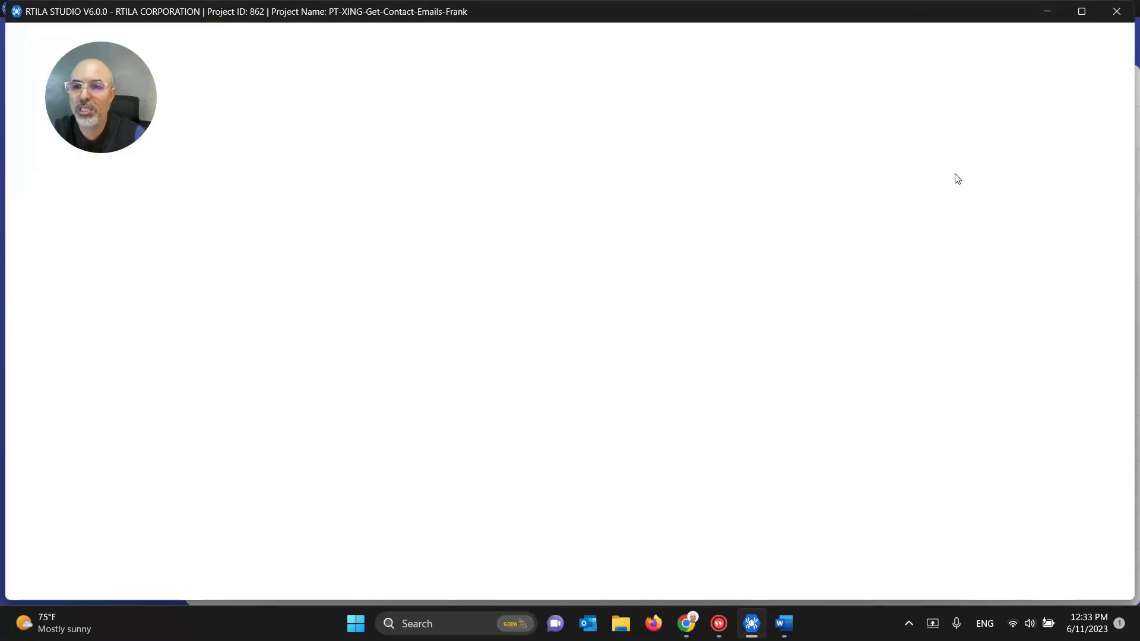
pyautogui.click(1081, 11)
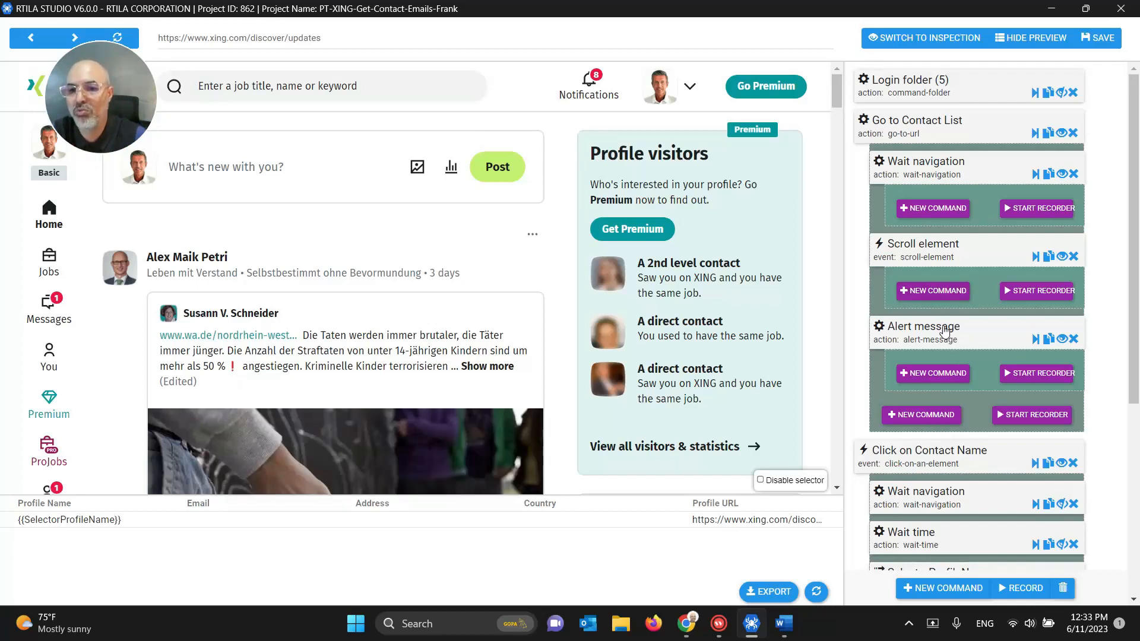
# Step: Delete the test Alert message, reset the Scroll element Limit to 0, and save
pyautogui.click(1072, 339)
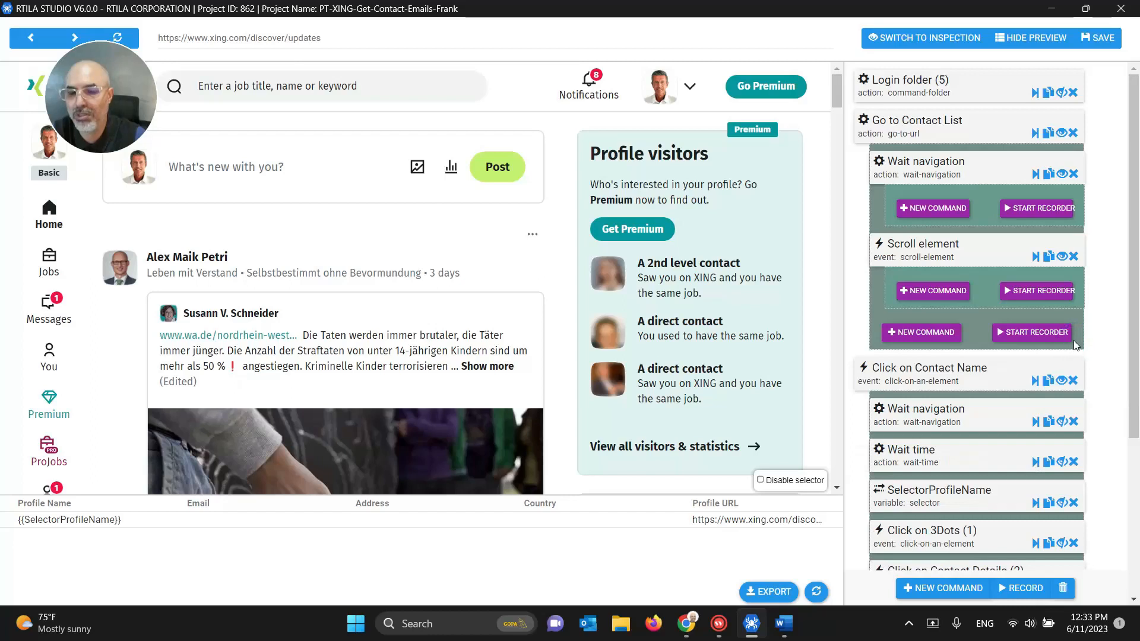
pyautogui.click(933, 254)
pyautogui.scroll(-4, 926, 273)
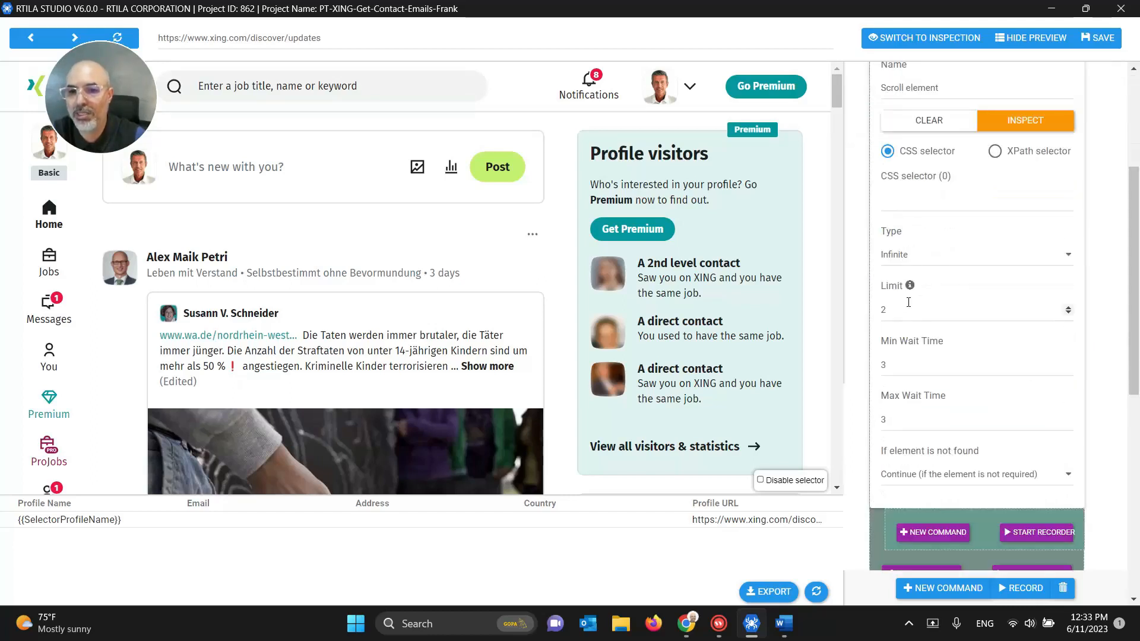
pyautogui.doubleClick(908, 303)
pyautogui.write('0')
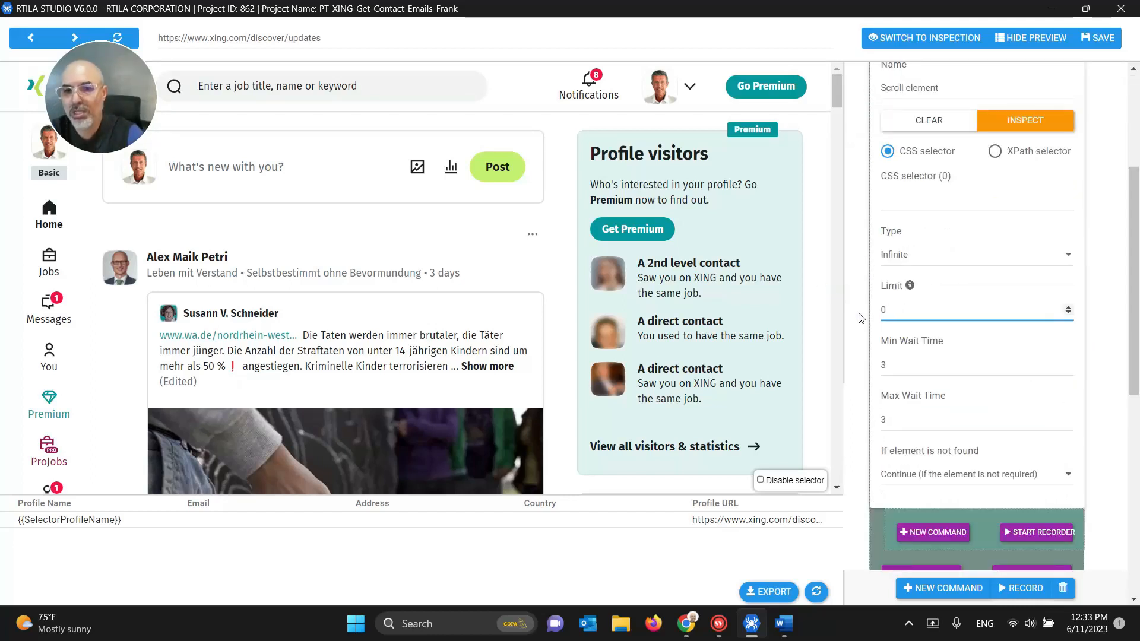
pyautogui.scroll(3, 902, 355)
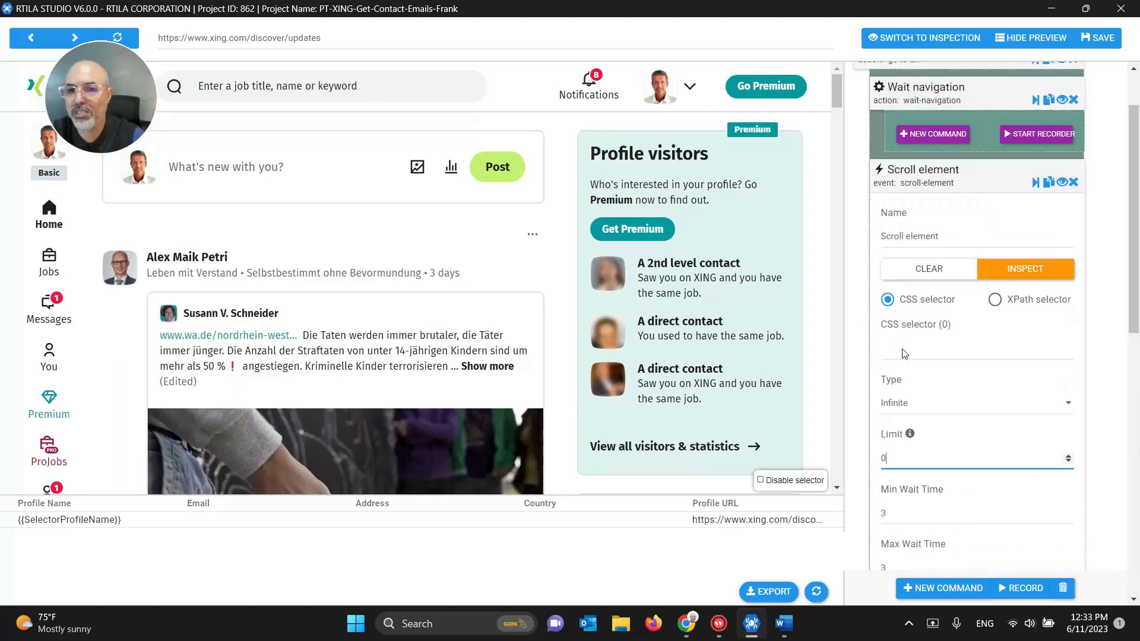
pyautogui.click(921, 169)
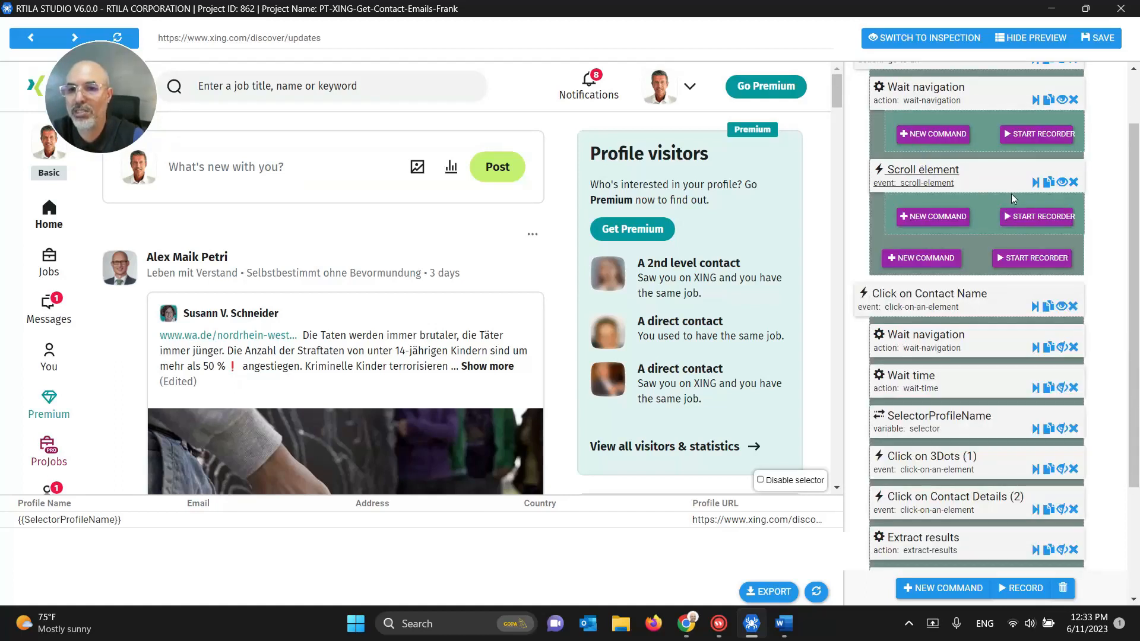
pyautogui.click(1100, 45)
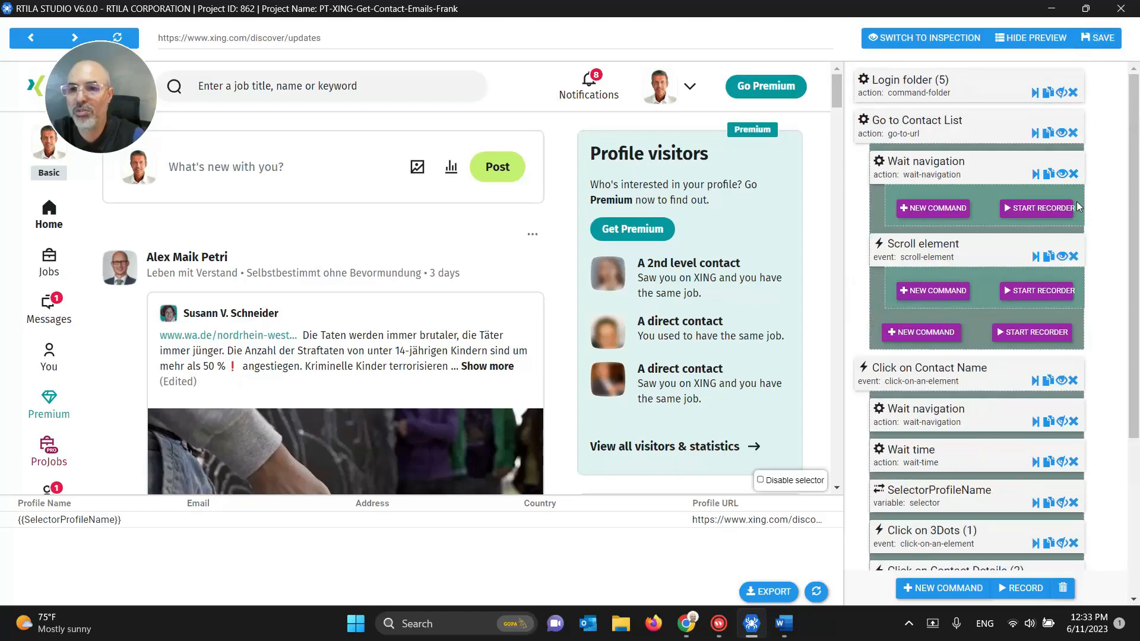
# Step: Close the editor and run the XING project locally again
pyautogui.click(1119, 10)
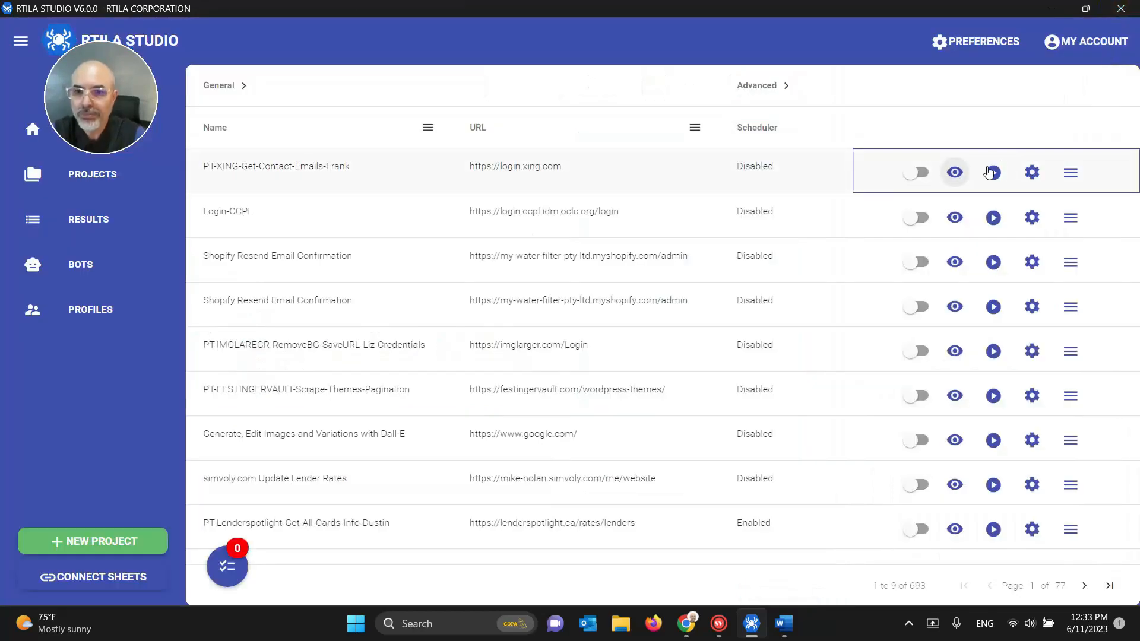
pyautogui.click(993, 173)
pyautogui.click(1034, 177)
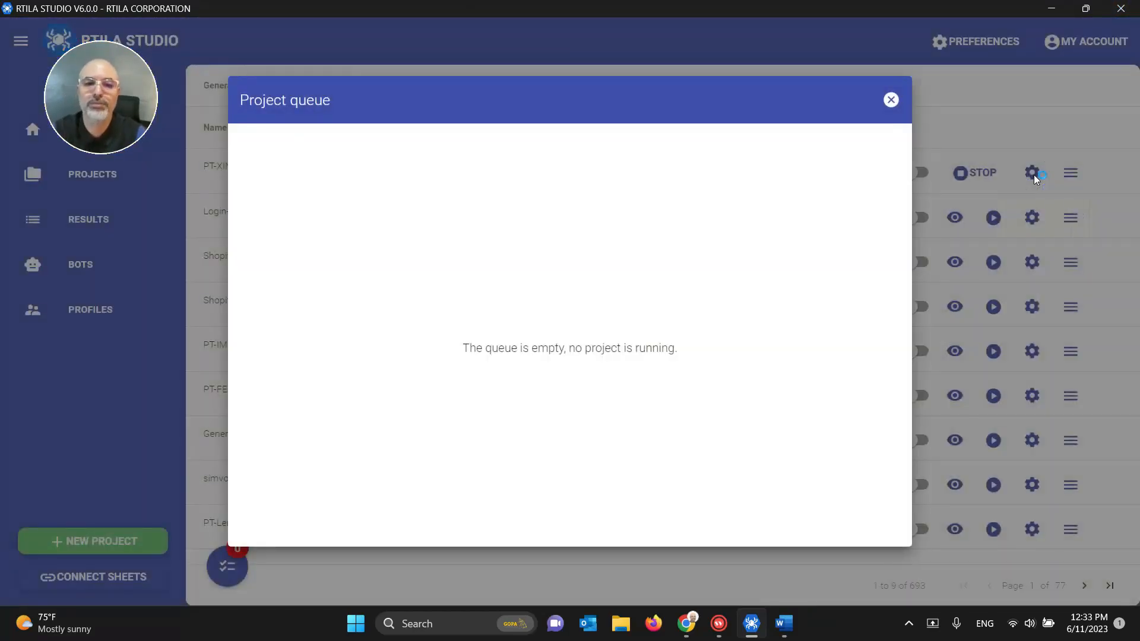
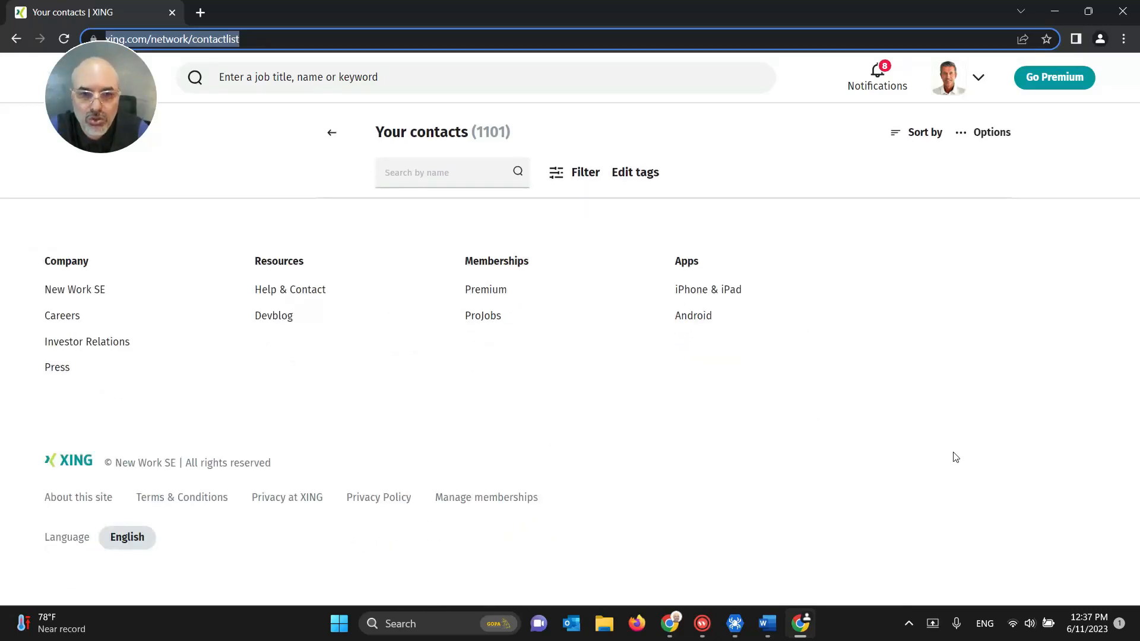
# Step: Let the XING contacts page finish loading its 1101 contacts, sorted alphabetically by surname
pyautogui.click(955, 457)
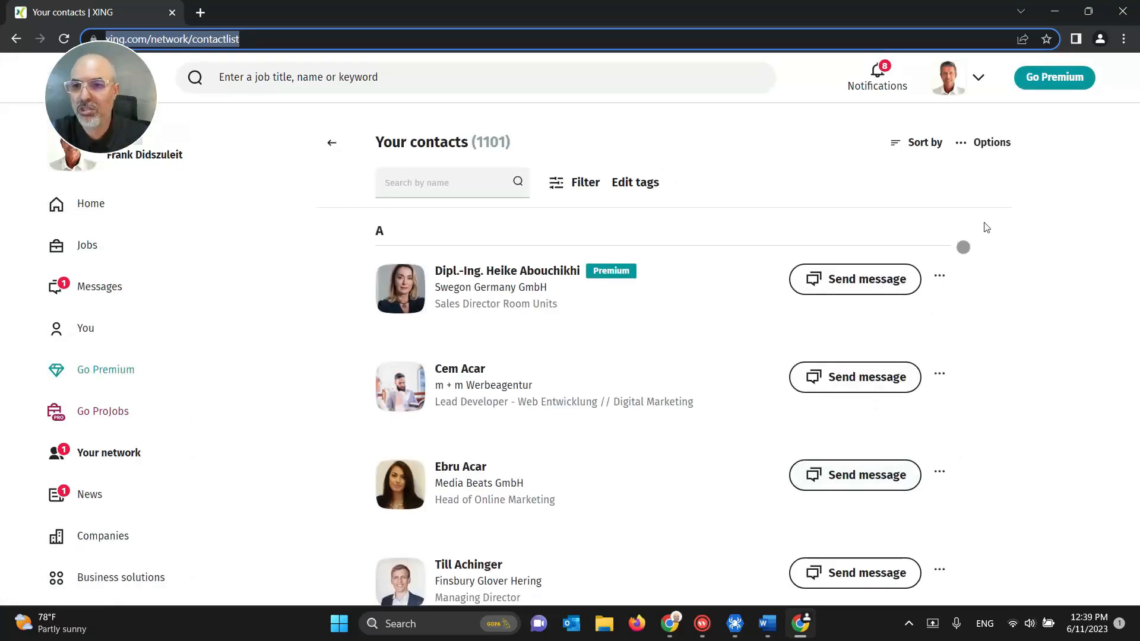
# Step: Close the XING browser, dismiss the empty queue, preview the latest XING results, and return to projects
pyautogui.click(1121, 13)
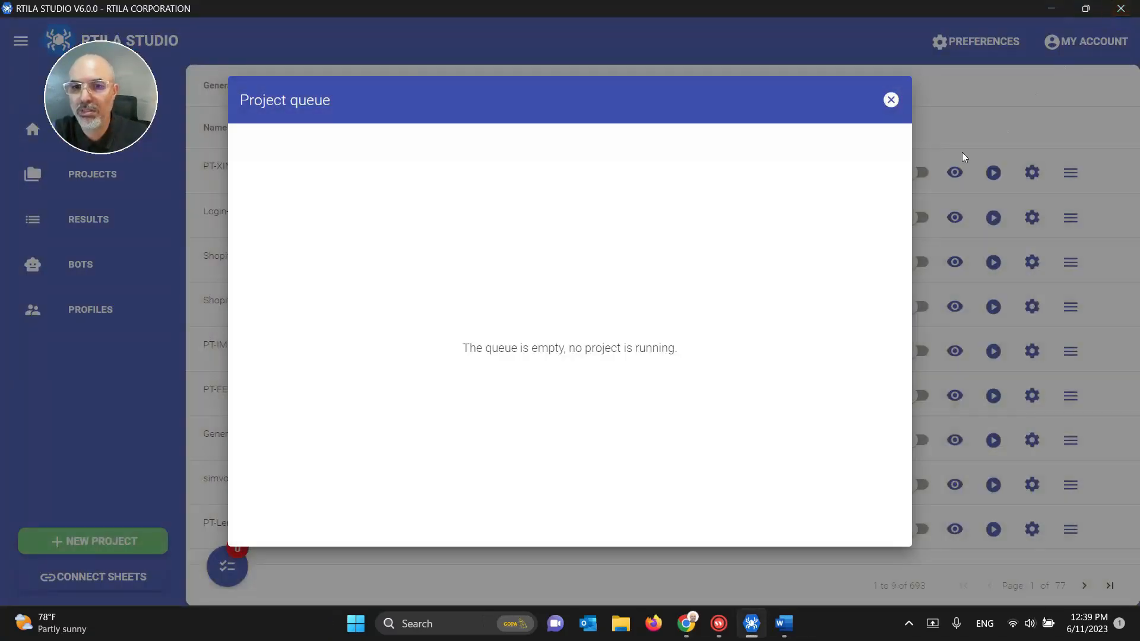
pyautogui.click(891, 100)
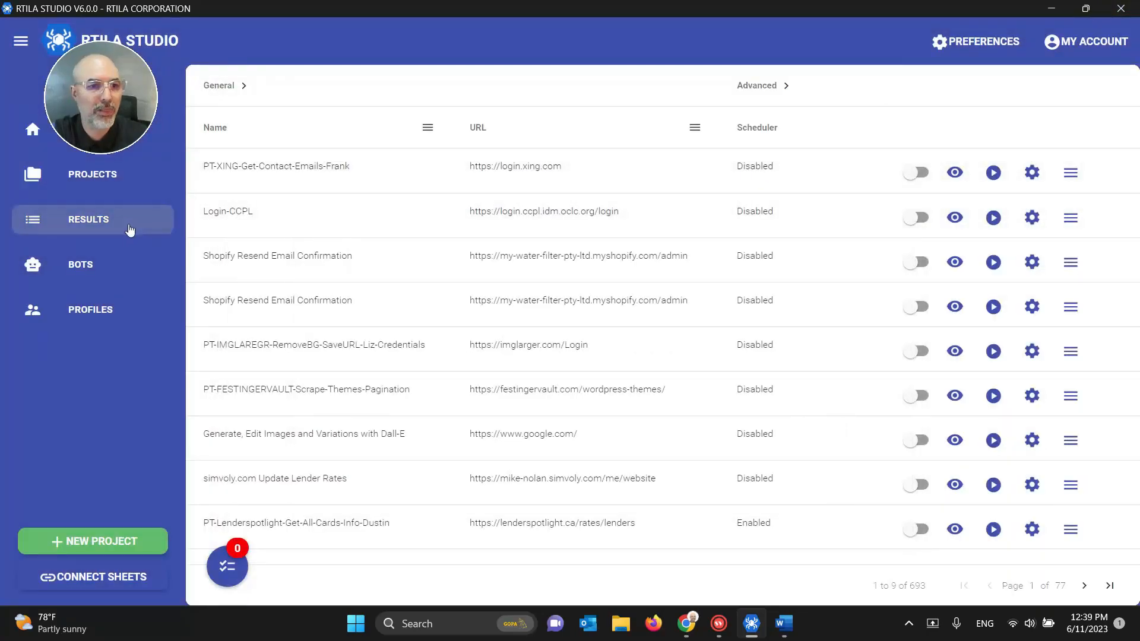
pyautogui.click(92, 221)
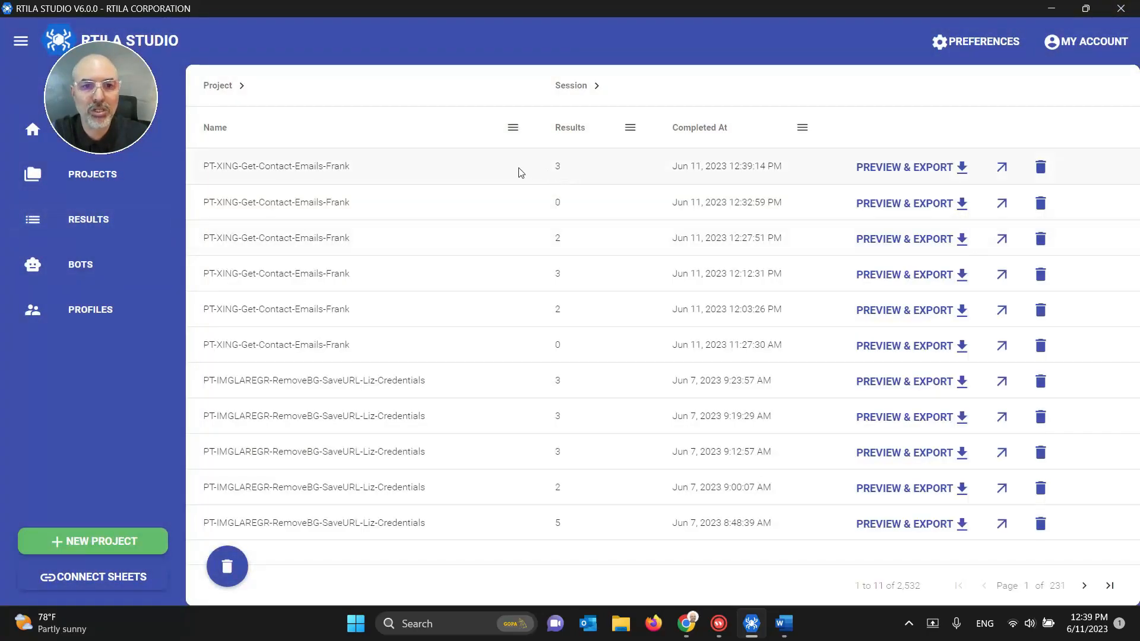
pyautogui.click(862, 168)
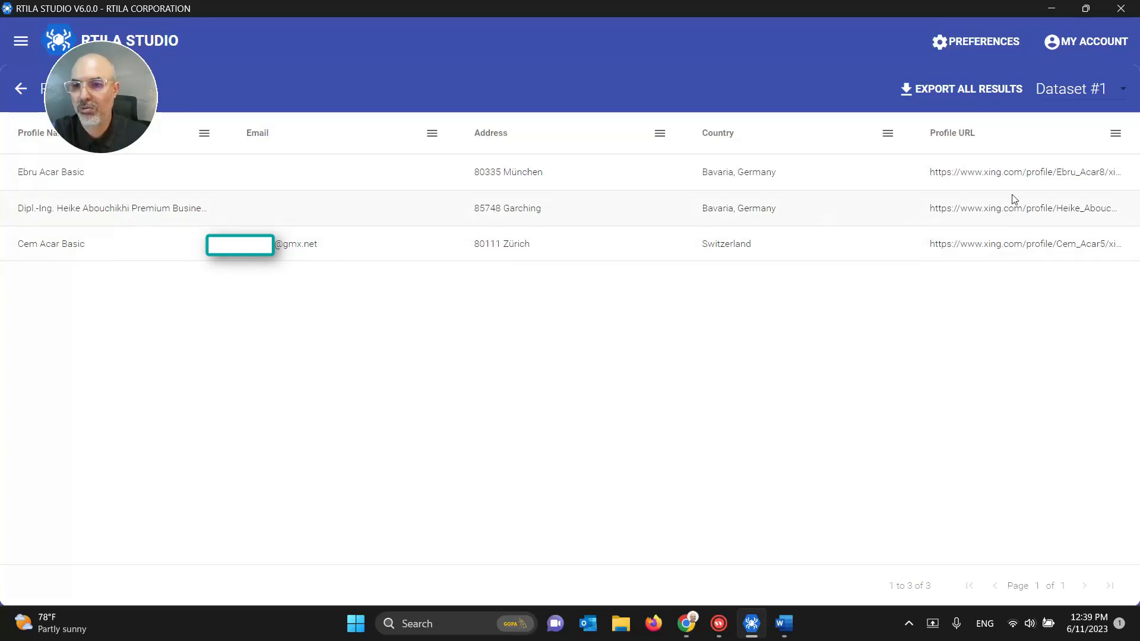
pyautogui.click(24, 92)
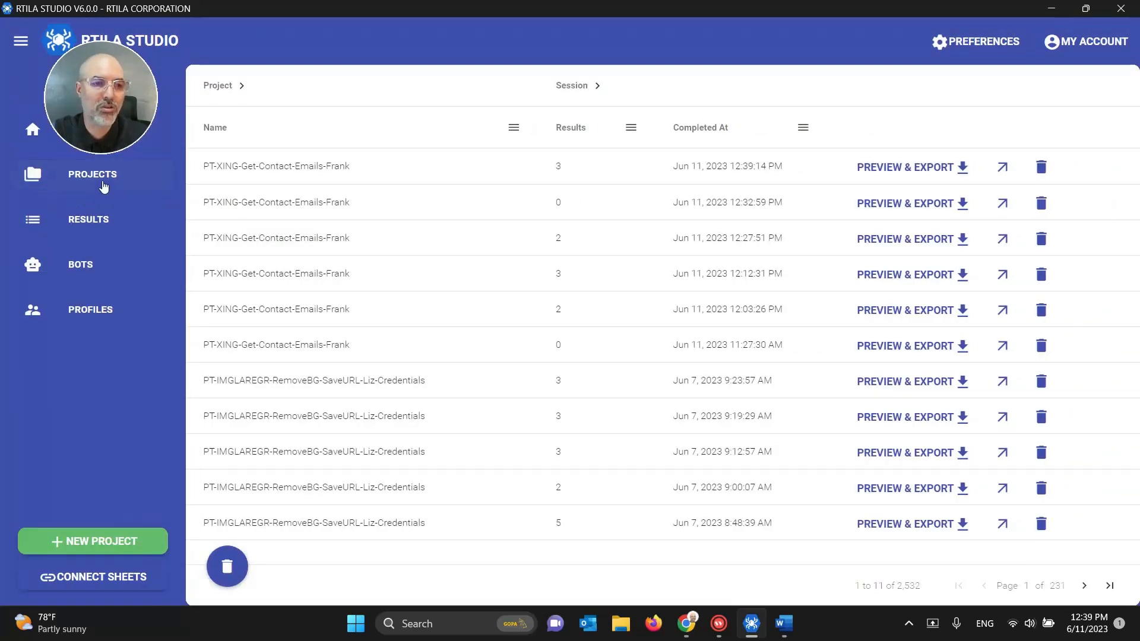
pyautogui.click(104, 187)
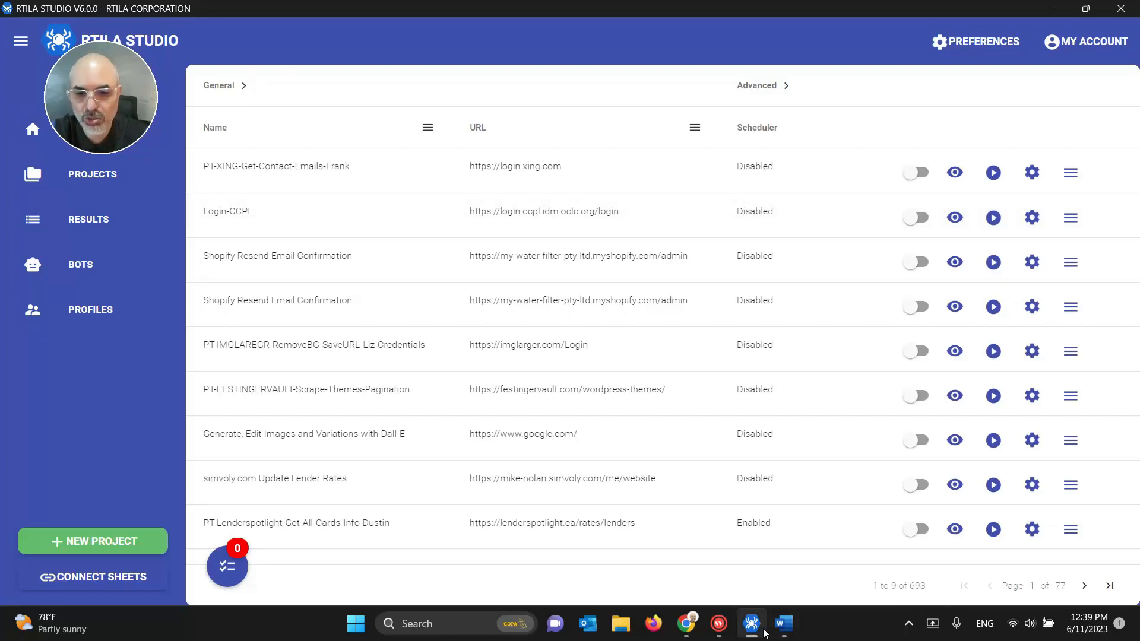
# Step: In a new tab, open the RTILA YouTube channel's Videos list and scroll through the tutorials
pyautogui.moveTo(687, 620)
pyautogui.click(606, 511)
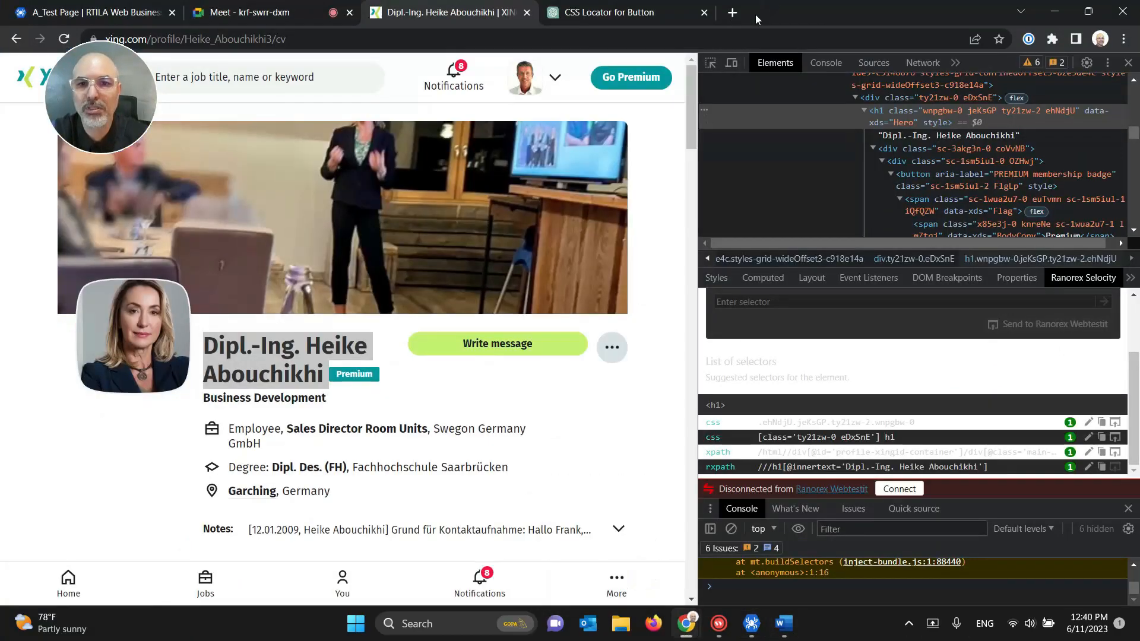
pyautogui.click(732, 12)
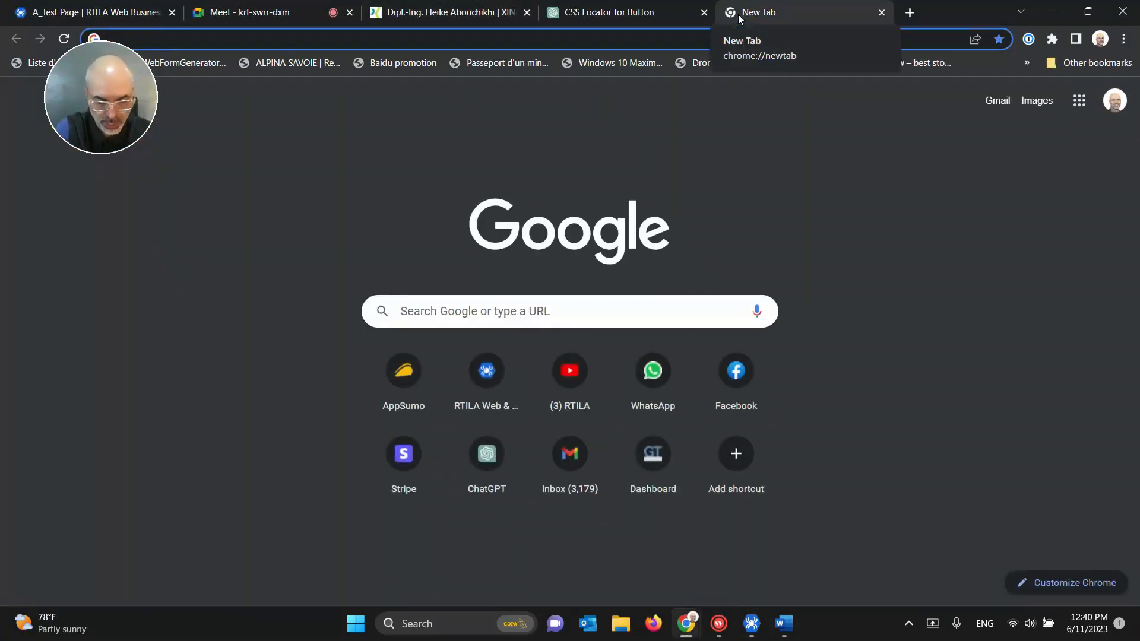
pyautogui.write('youtu')
pyautogui.press('Return')
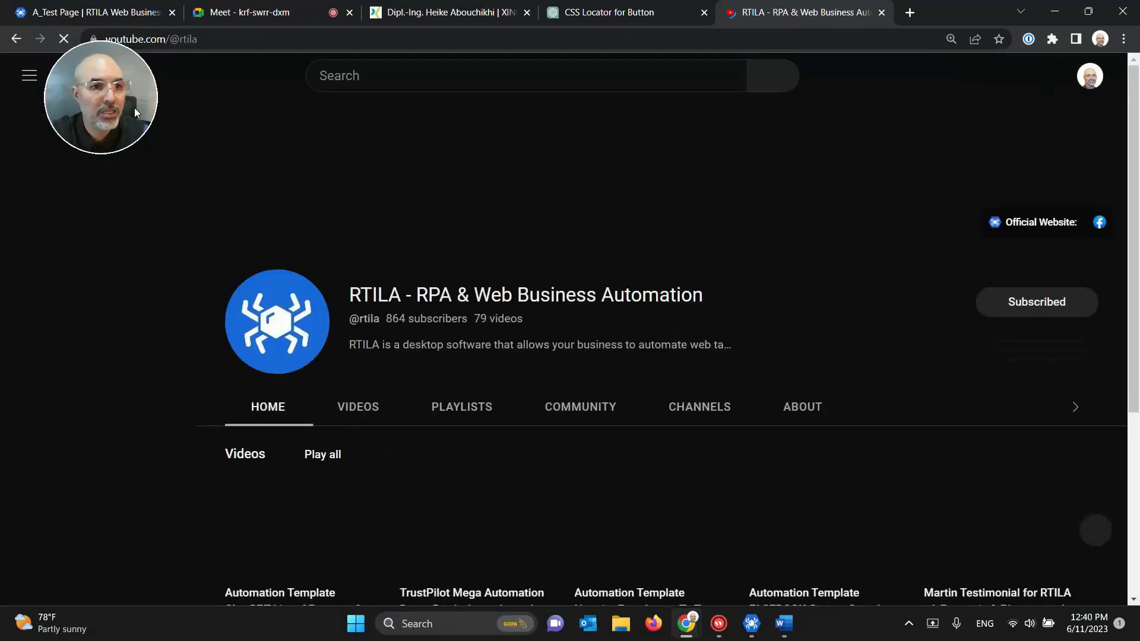
pyautogui.click(365, 415)
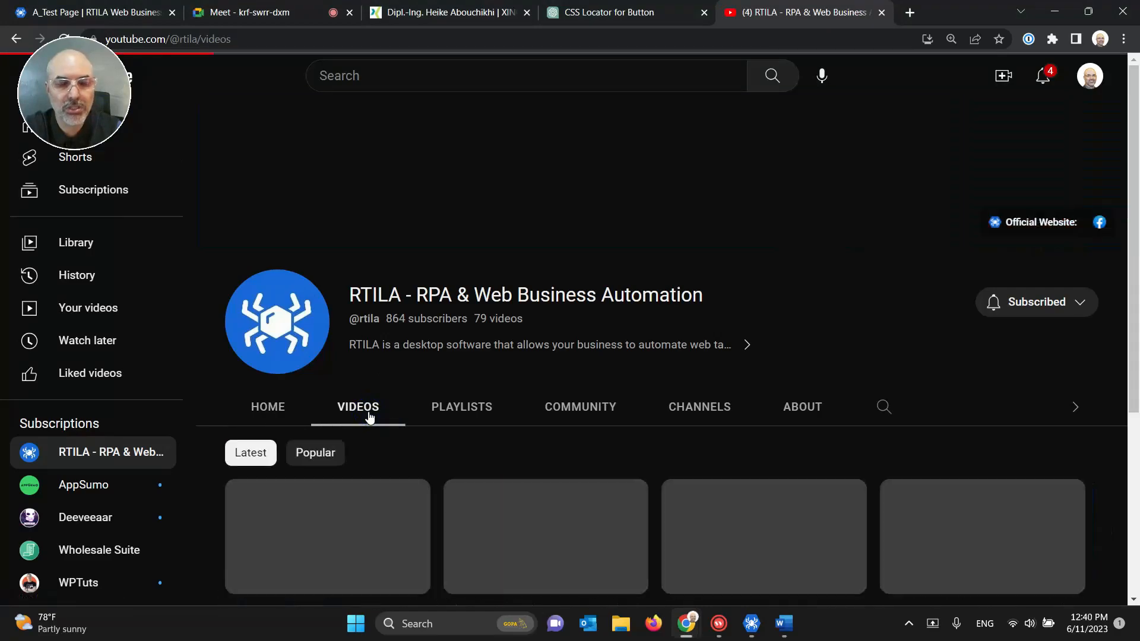
pyautogui.scroll(-5, 656, 275)
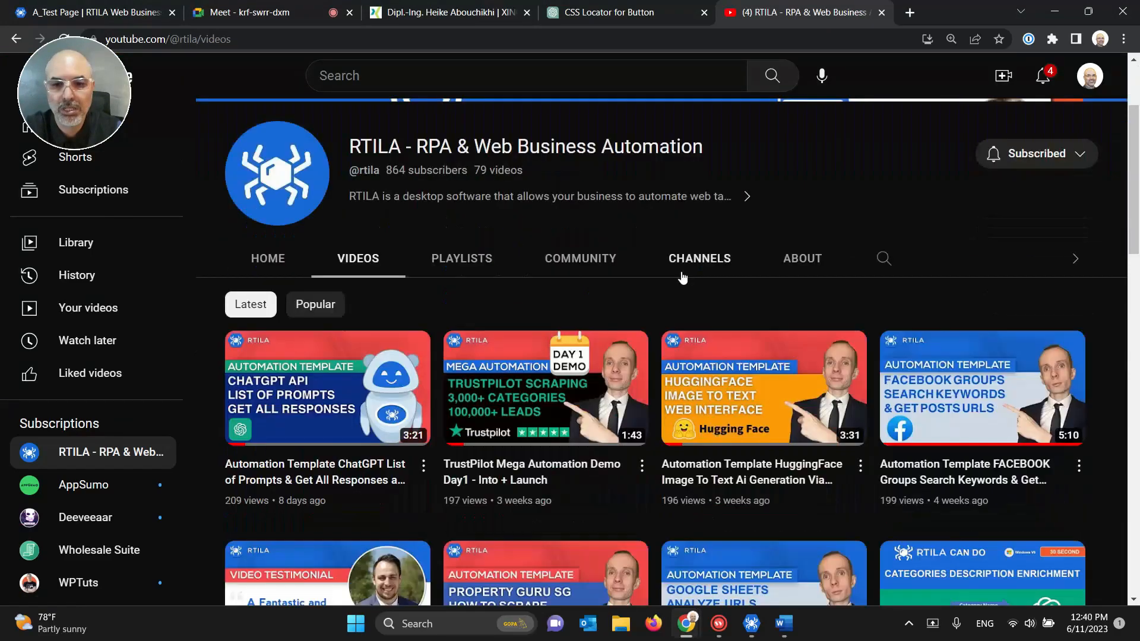
pyautogui.scroll(-6, 683, 278)
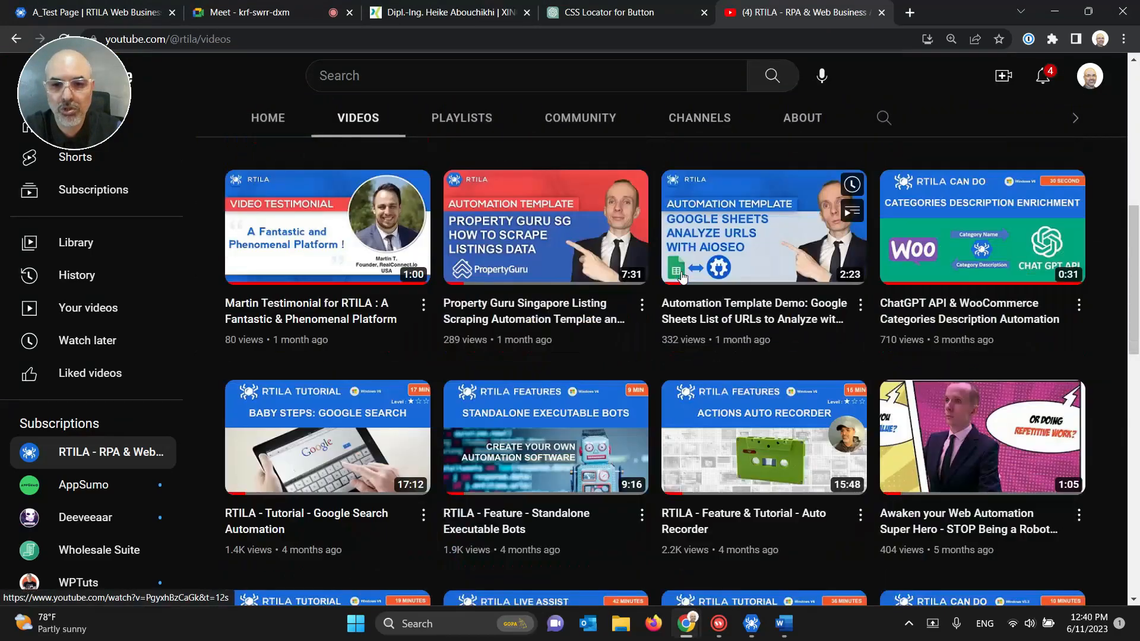
pyautogui.scroll(-5, 681, 277)
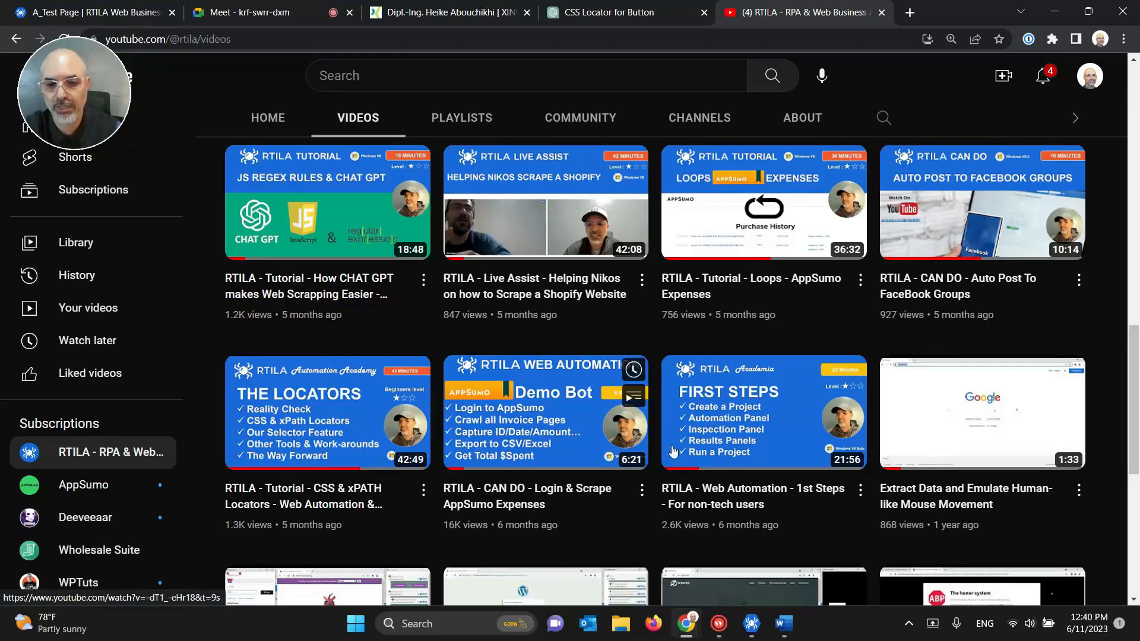
# Step: Preview the latest XING results, cancel the export-all save, and open the PT-XING-Get-Contact-Emails-Frank project
pyautogui.click(752, 623)
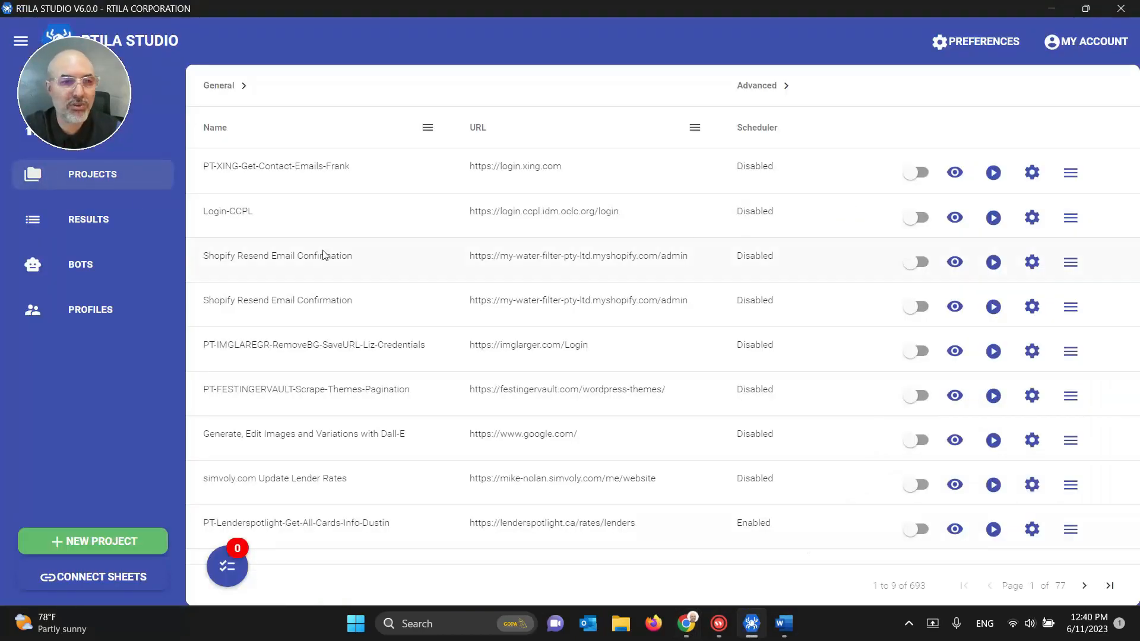
pyautogui.click(96, 221)
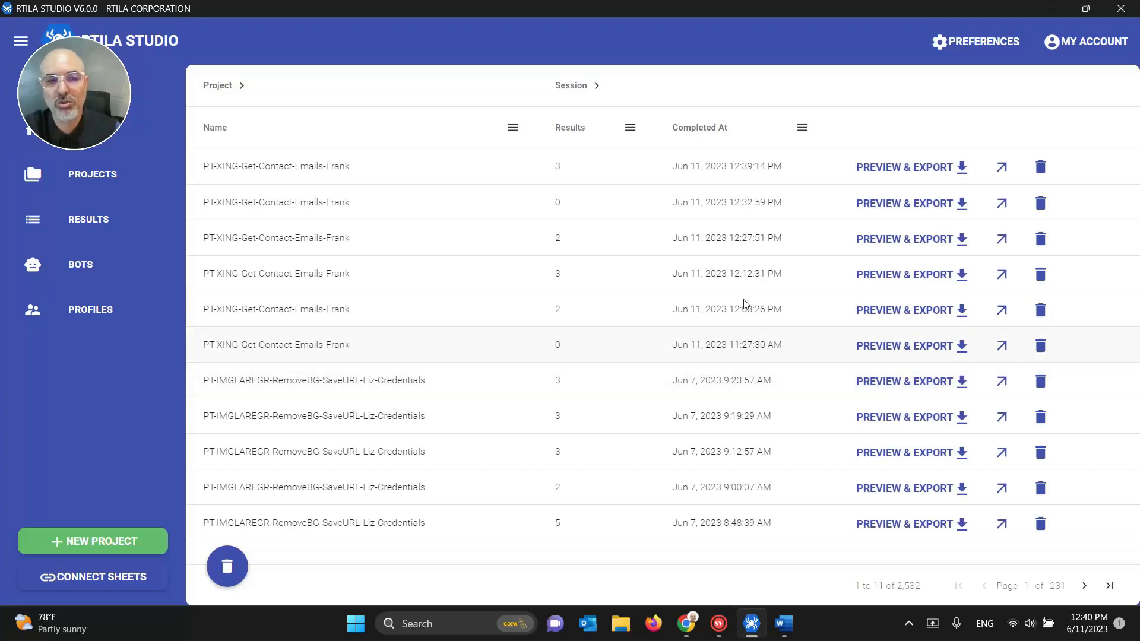
pyautogui.click(931, 177)
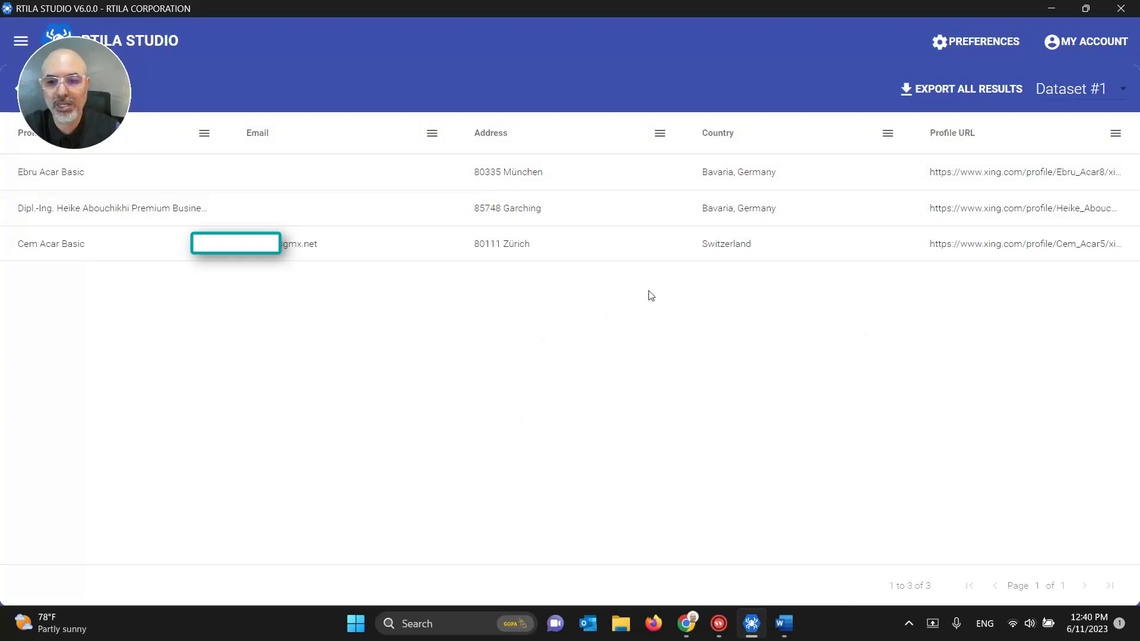
pyautogui.click(982, 88)
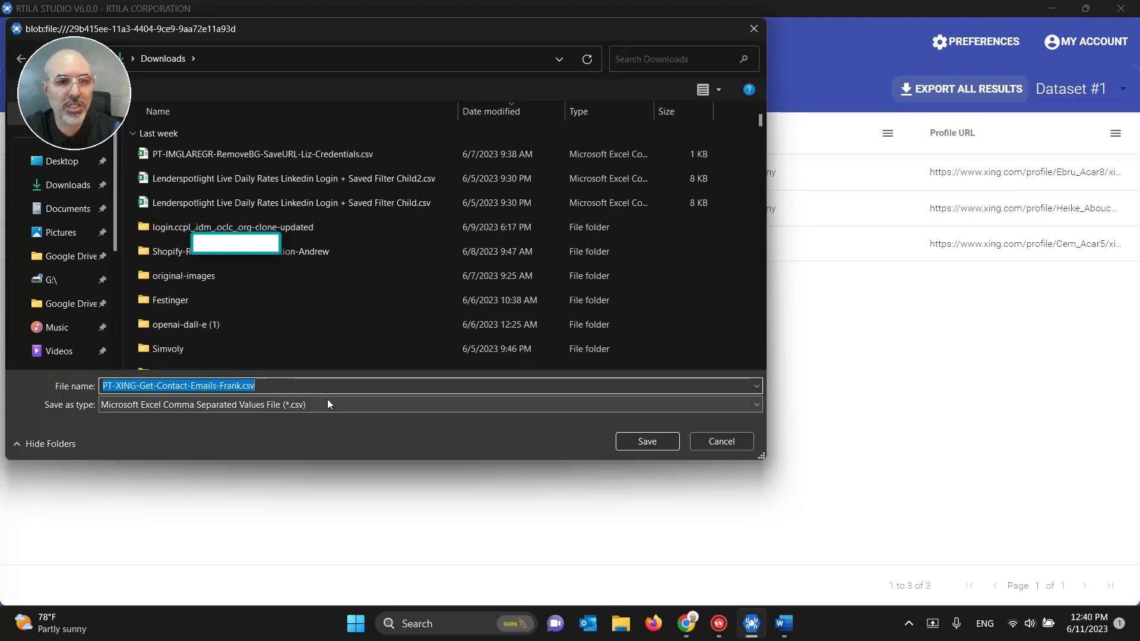
pyautogui.click(711, 447)
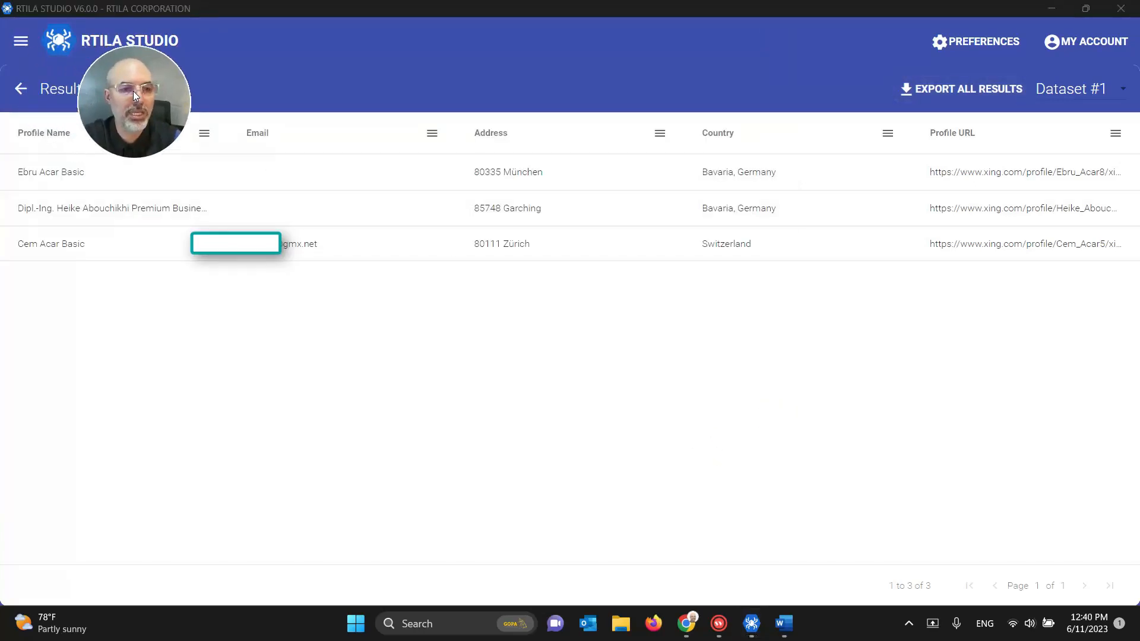
pyautogui.click(21, 89)
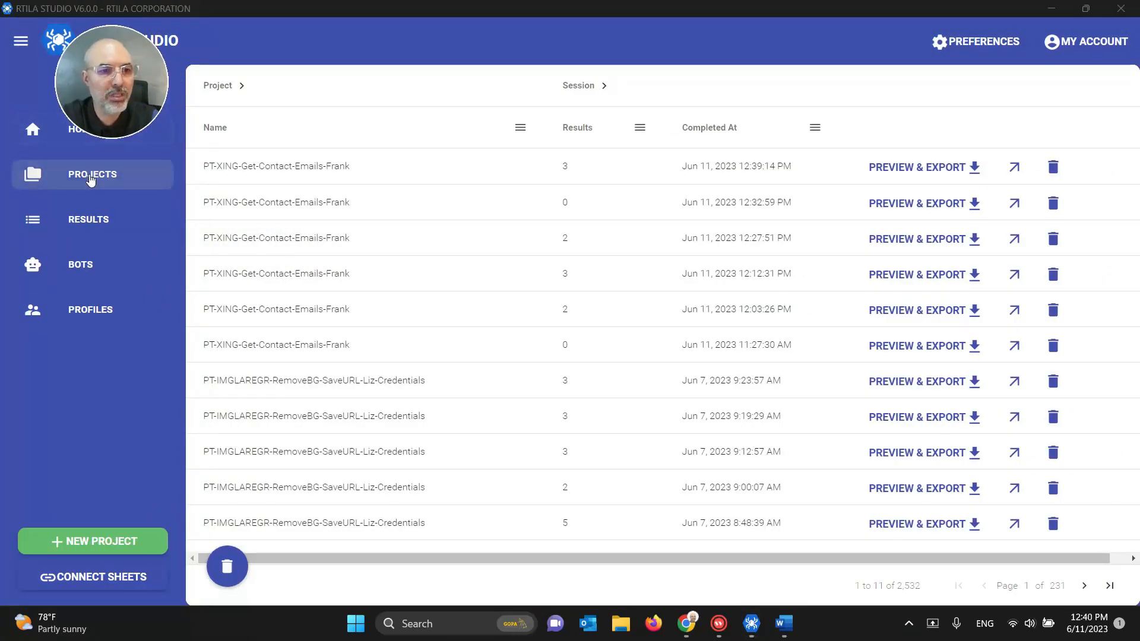
pyautogui.click(89, 174)
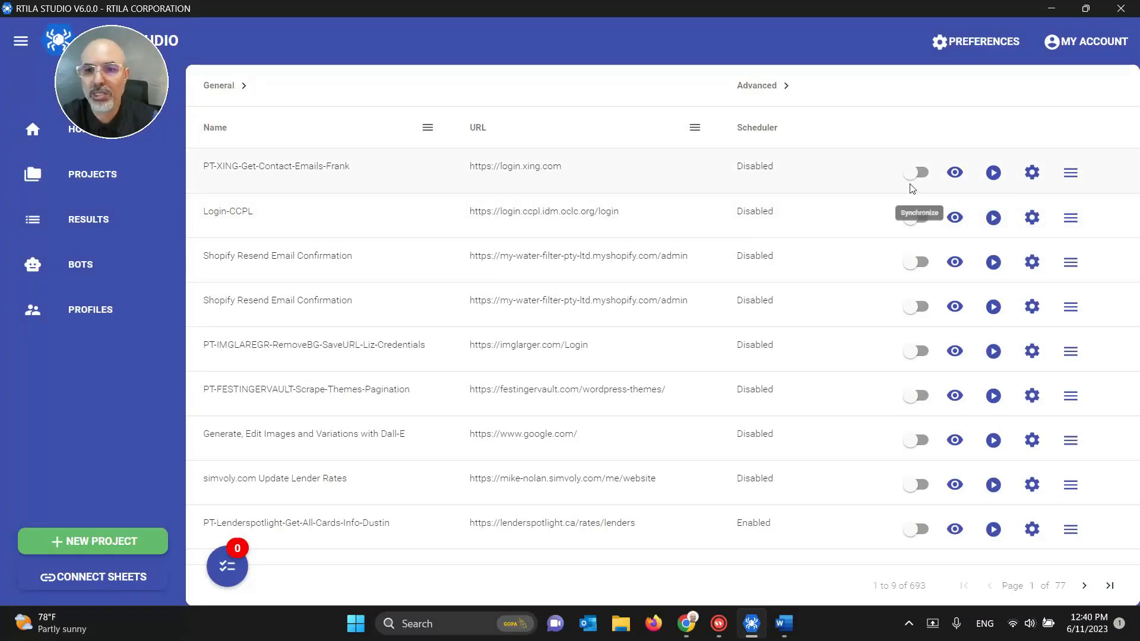
pyautogui.click(955, 173)
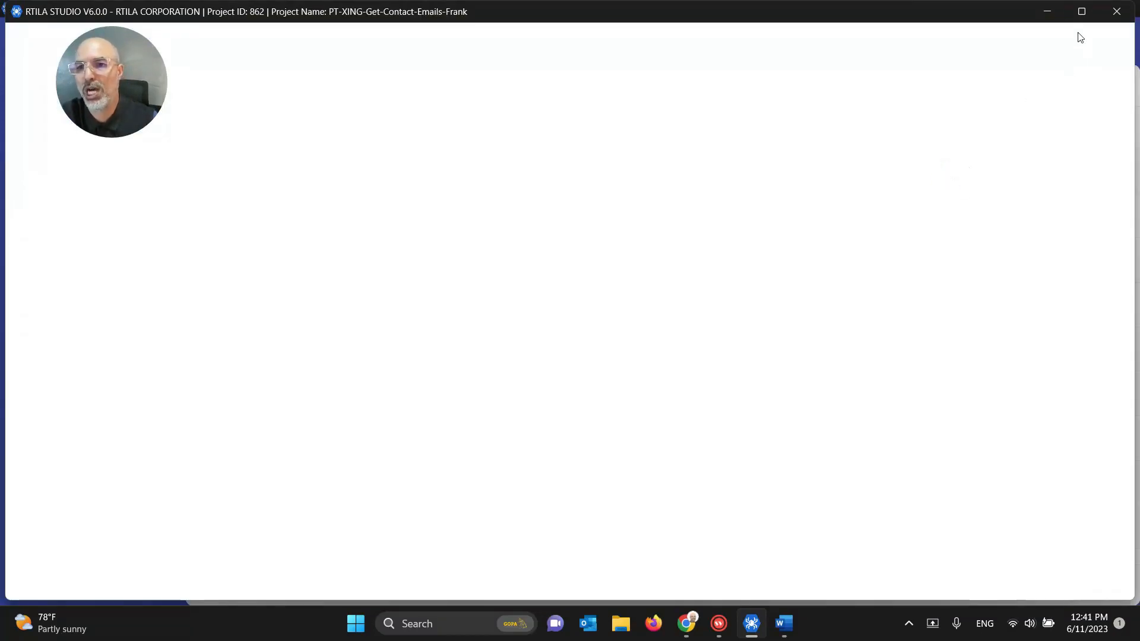
# Step: Maximize the project editor, expand the Login folder, and review the Populate Username step
pyautogui.click(1081, 12)
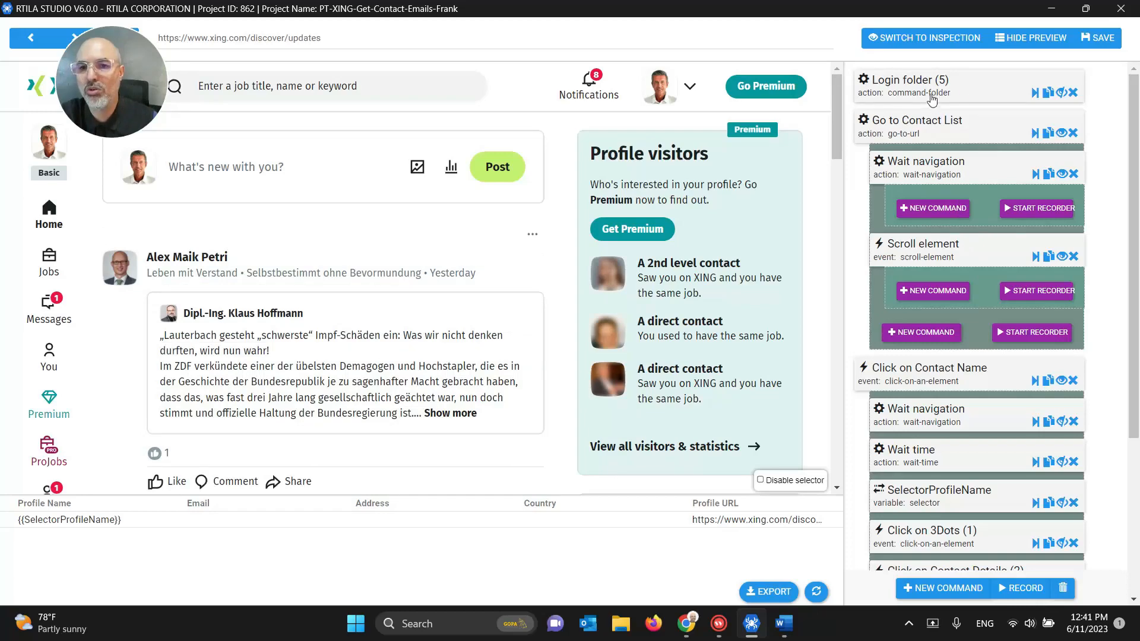
pyautogui.click(979, 127)
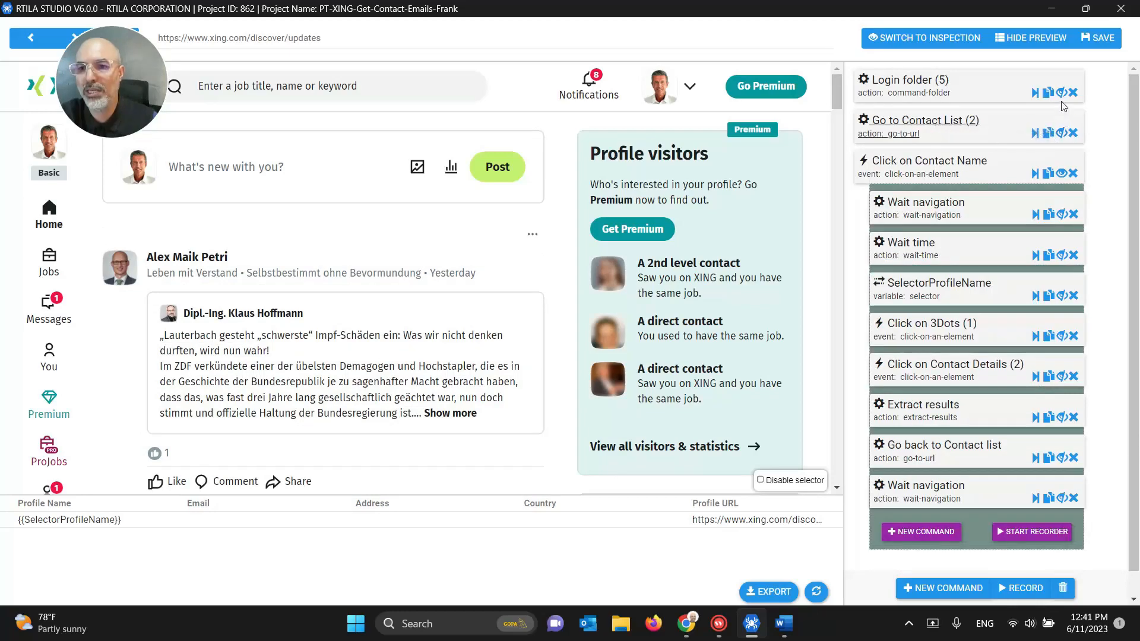
pyautogui.click(1060, 93)
pyautogui.click(933, 121)
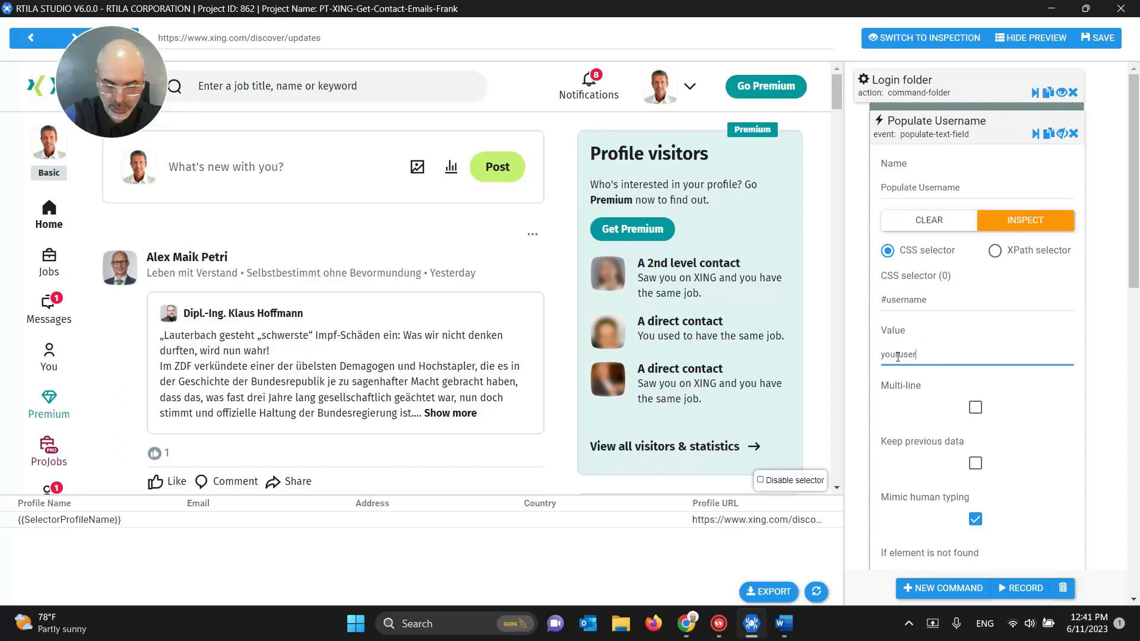
pyautogui.click(921, 124)
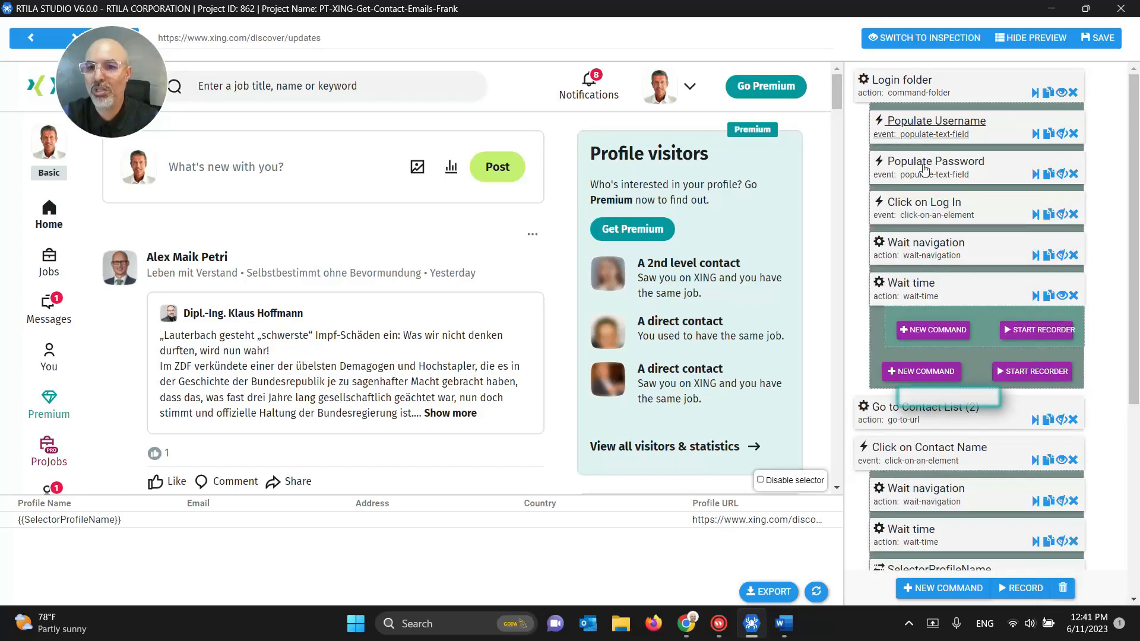
pyautogui.click(923, 166)
pyautogui.moveTo(974, 396); pyautogui.dragTo(813, 393)
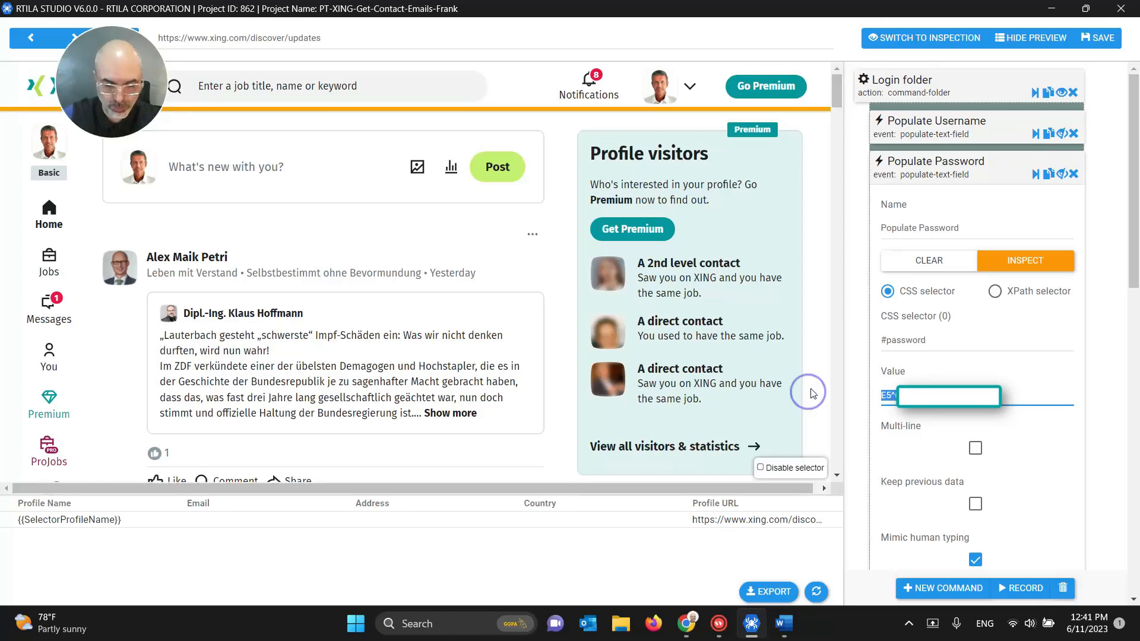
pyautogui.write('yourPassword')
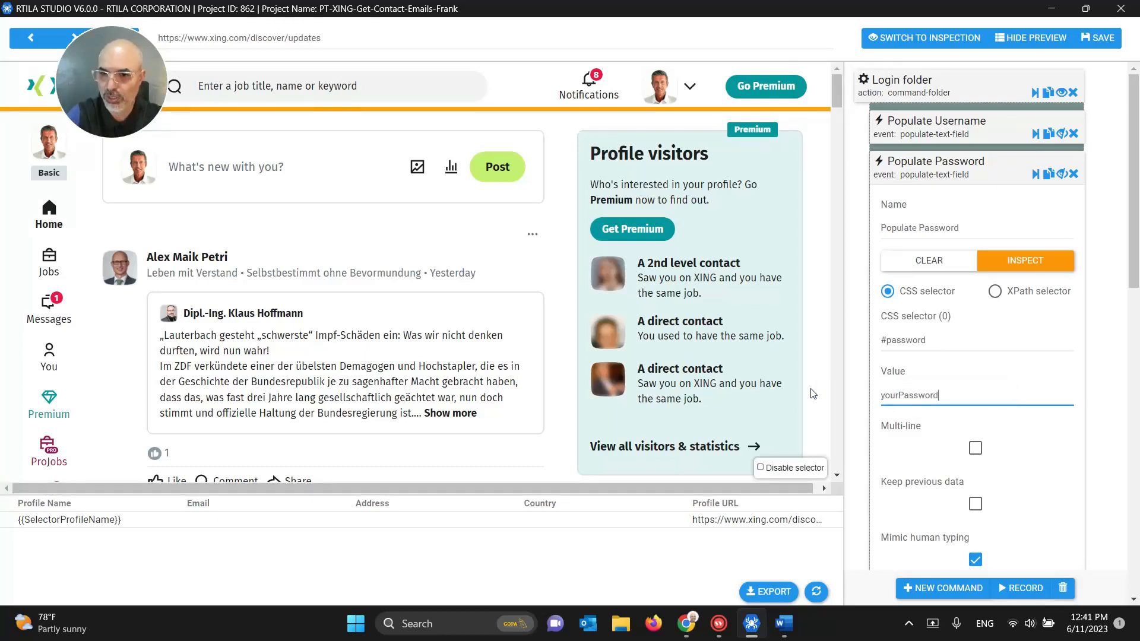
pyautogui.click(919, 171)
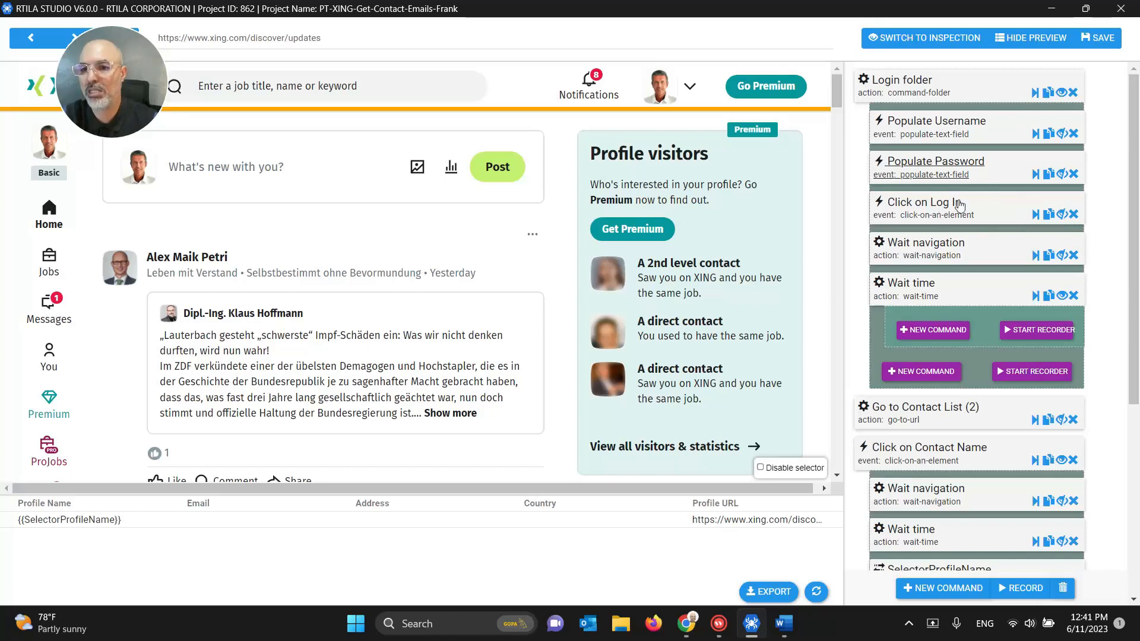
pyautogui.click(1099, 39)
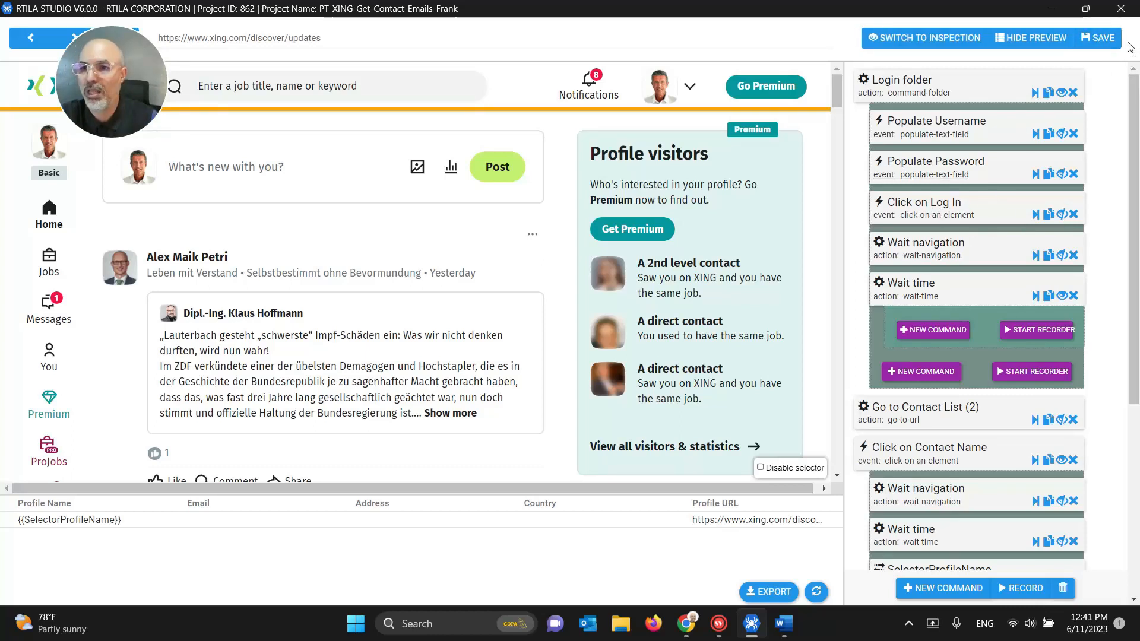
pyautogui.click(1120, 9)
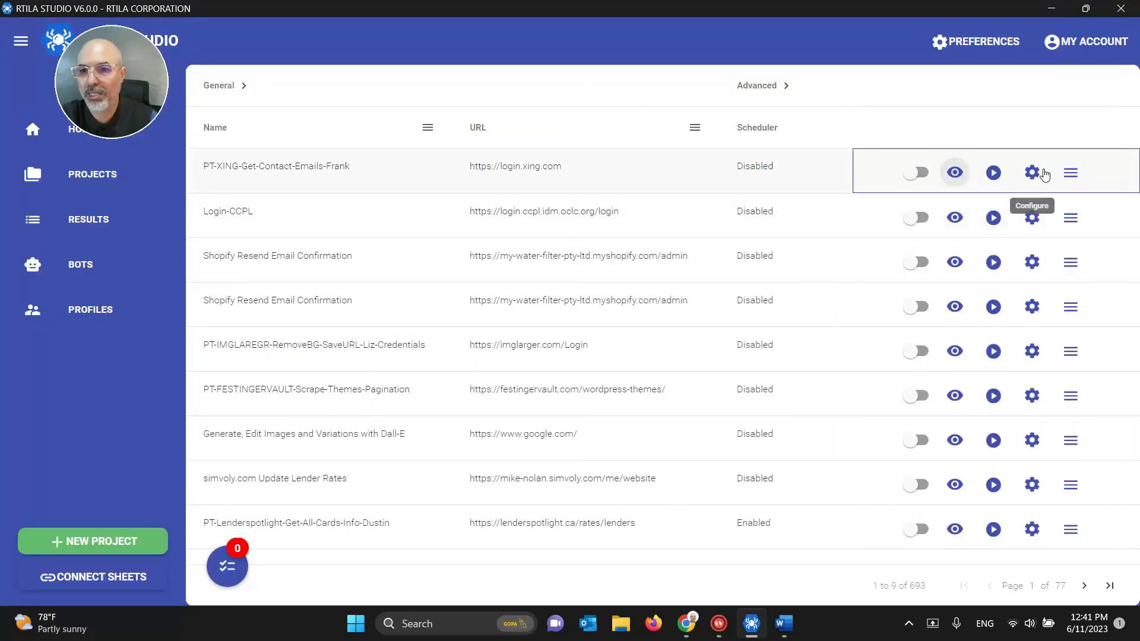
# Step: Export the XING project to Downloads as PT-XING-Get-Contact-Emails-Generic.rtila
pyautogui.click(1072, 174)
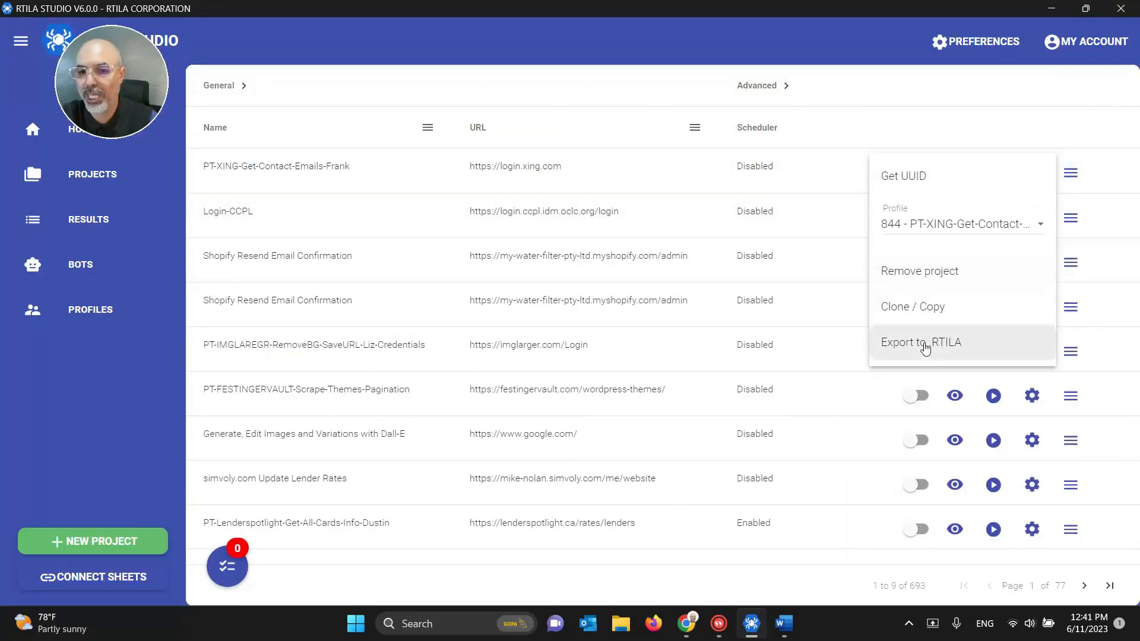
pyautogui.click(920, 343)
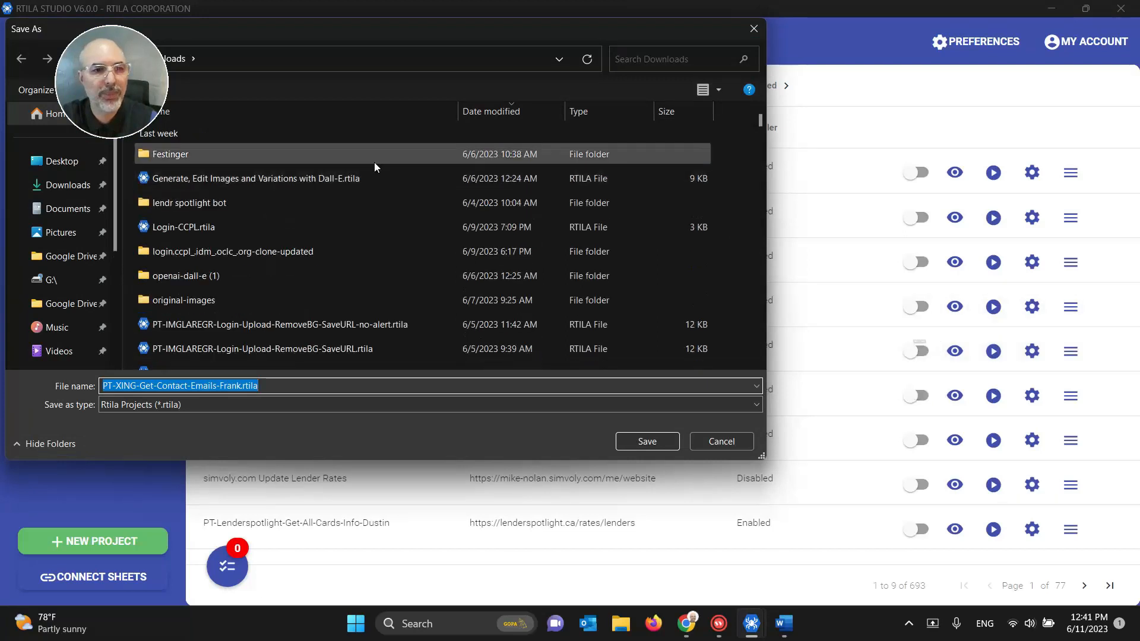
pyautogui.click(216, 386)
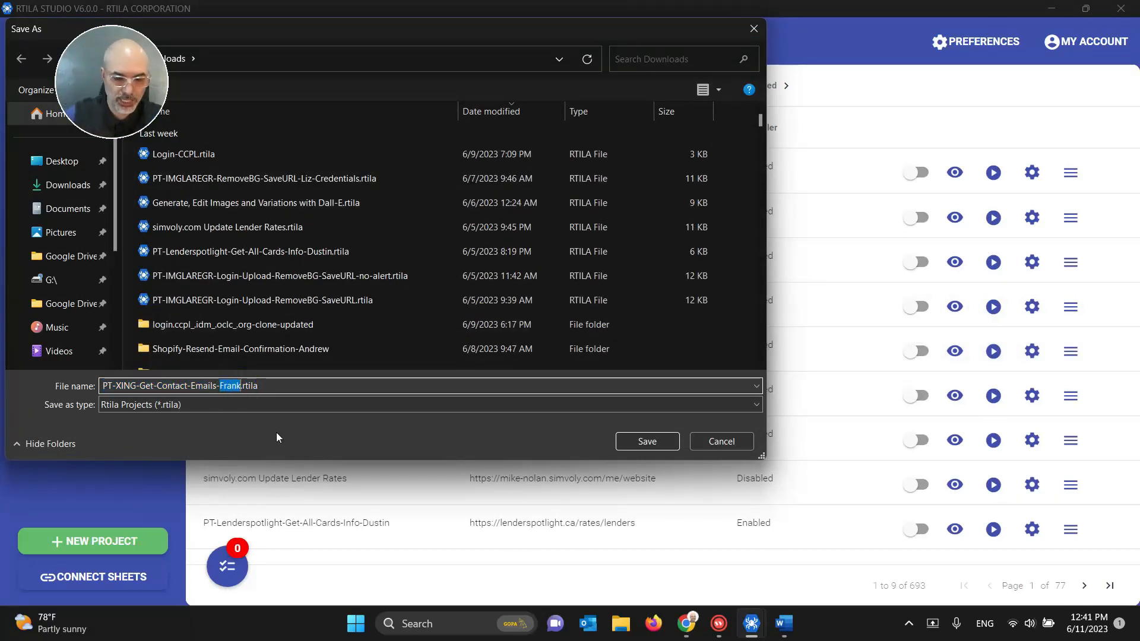
pyautogui.write('Generic')
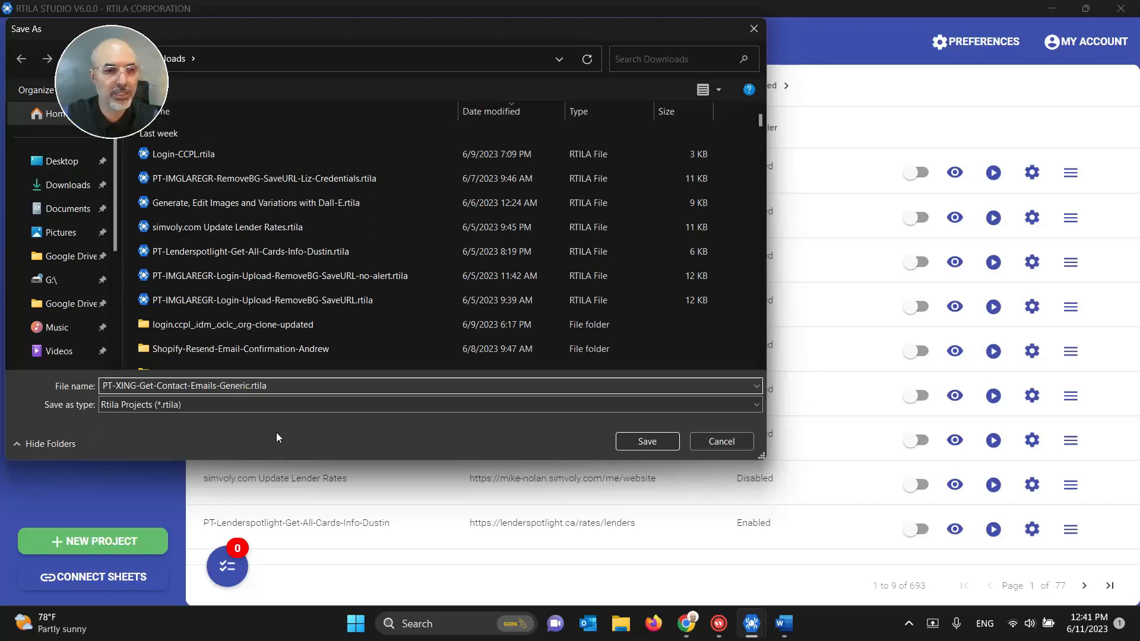
pyautogui.click(617, 441)
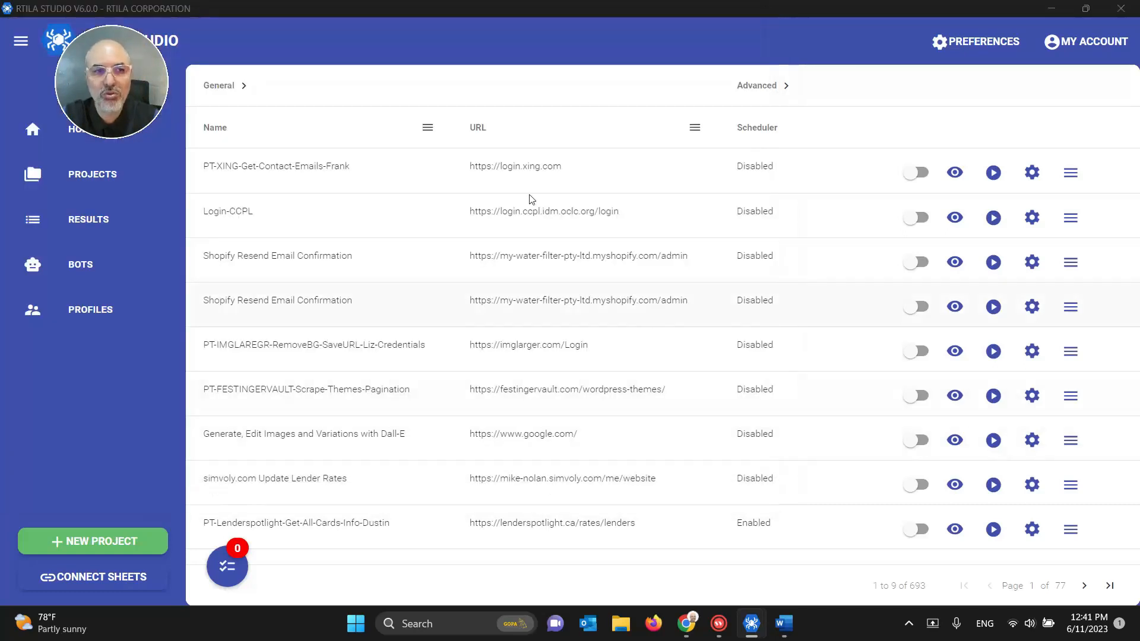
# Step: Compress the exported .rtila file in Downloads into PT-XING-Get-Contact-Emails-Generic.zip
pyautogui.press('super+e')
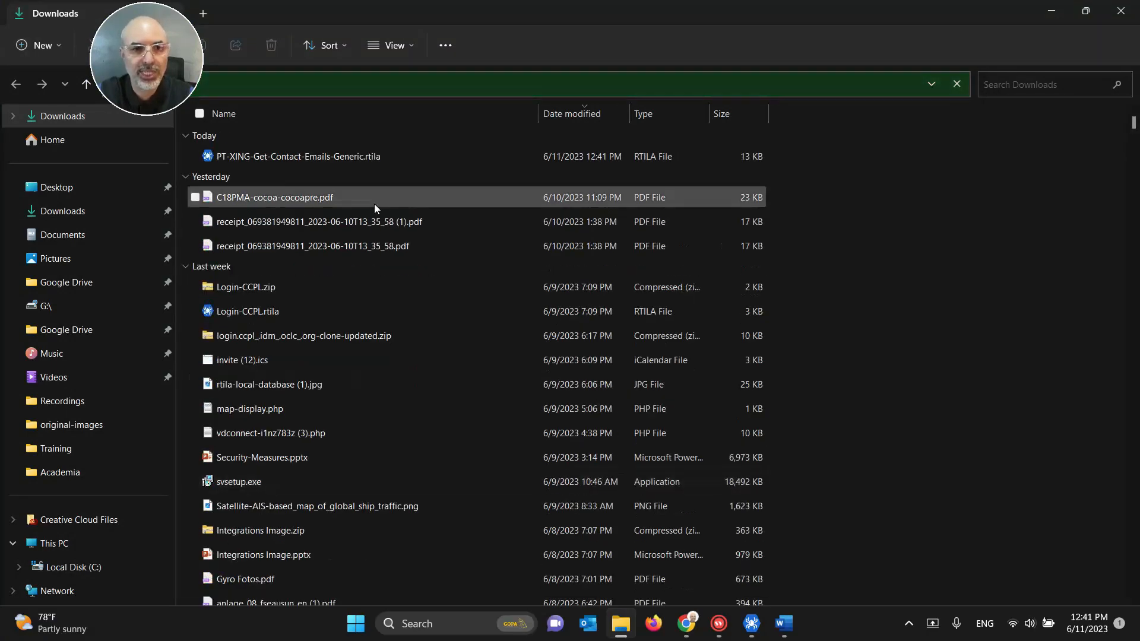
pyautogui.rightClick(386, 159)
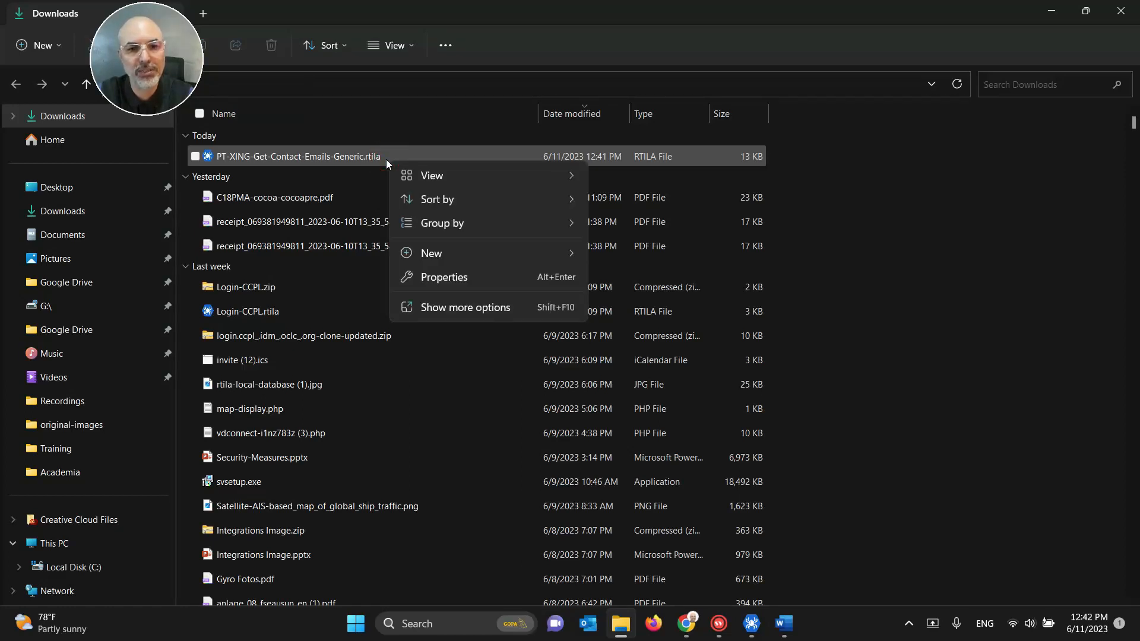
pyautogui.click(350, 157)
pyautogui.rightClick(397, 154)
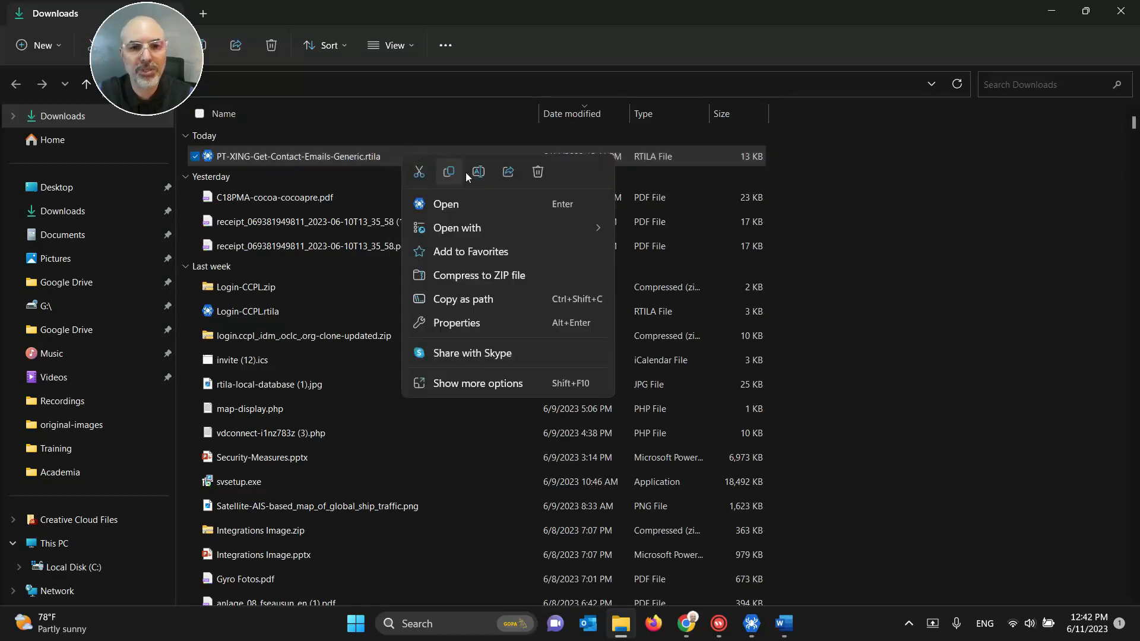
pyautogui.click(518, 275)
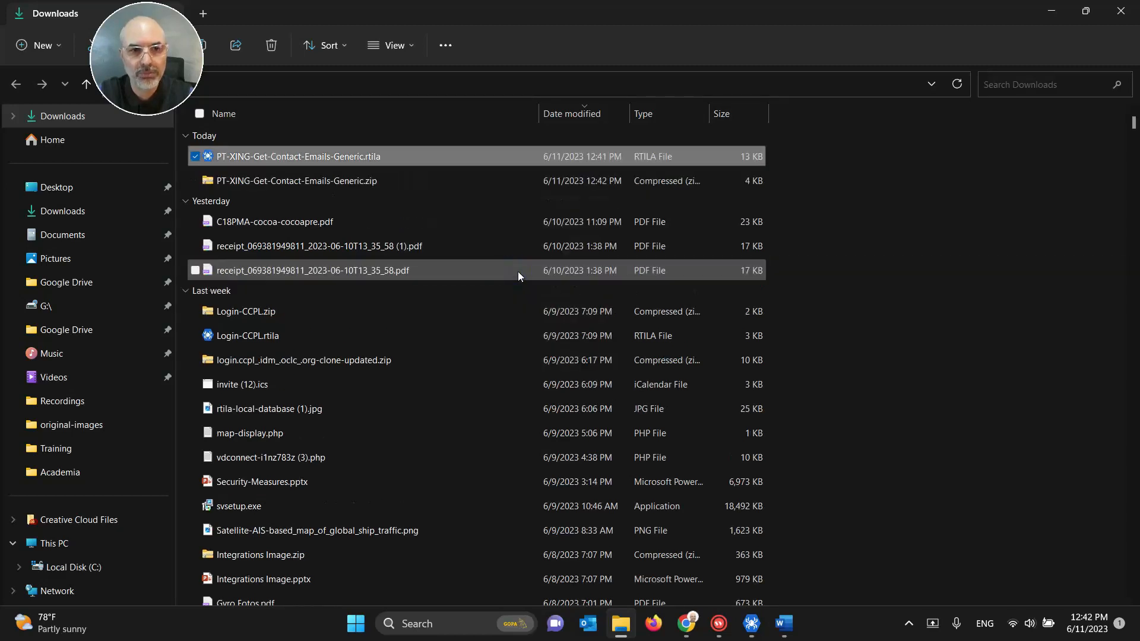
pyautogui.click(422, 158)
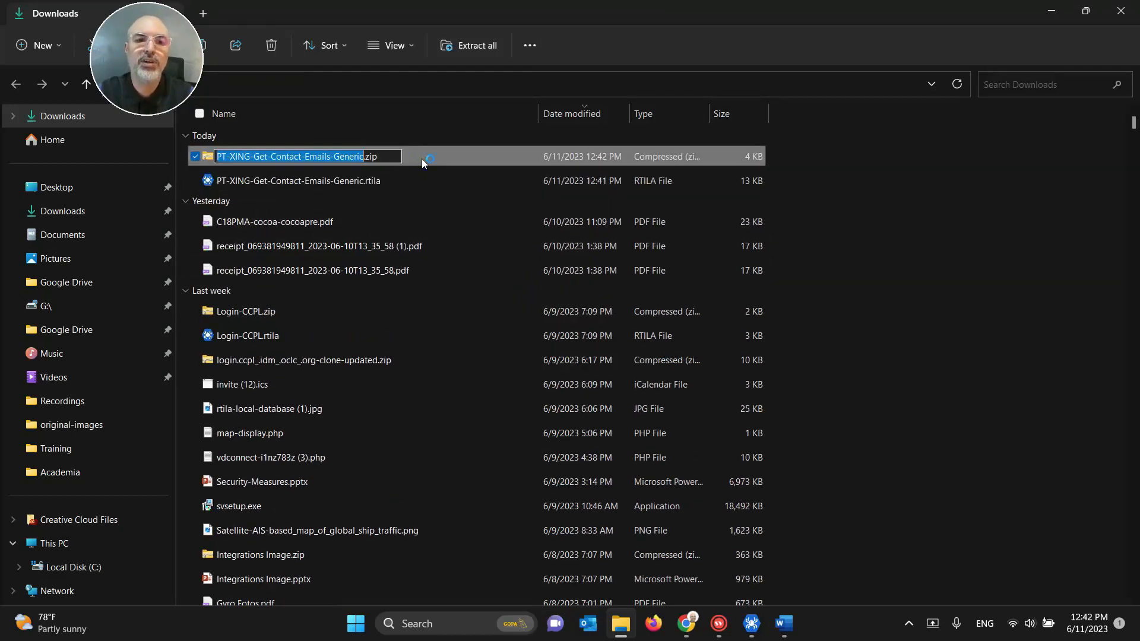
pyautogui.click(421, 159)
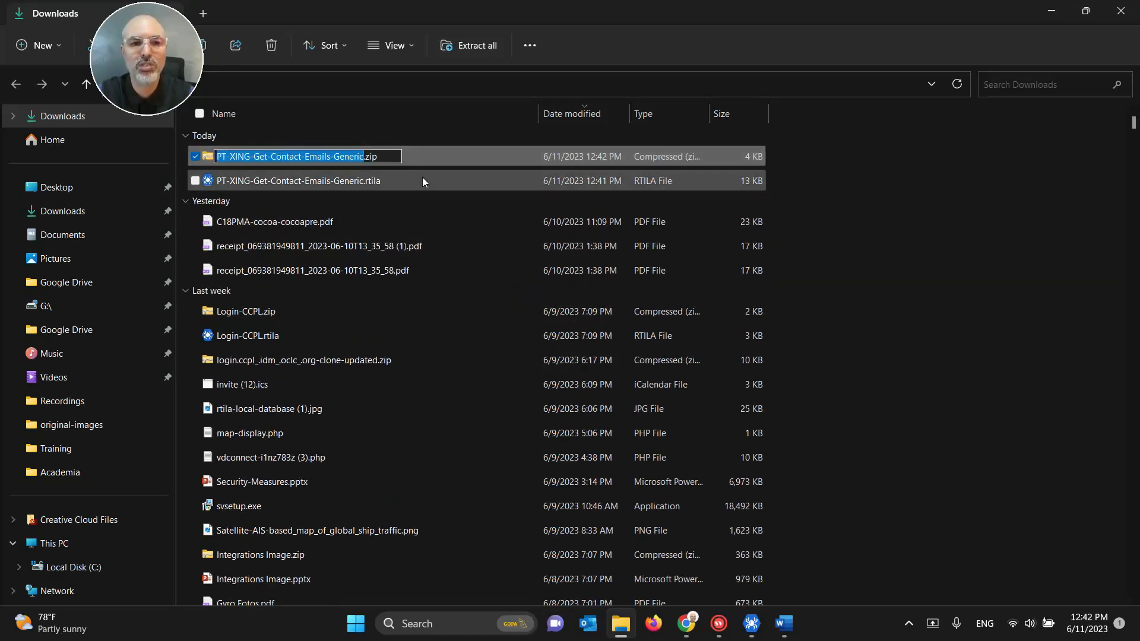
# Step: Extract the Generic ZIP into its default folder, then open it and select the .rtila file
pyautogui.click(421, 182)
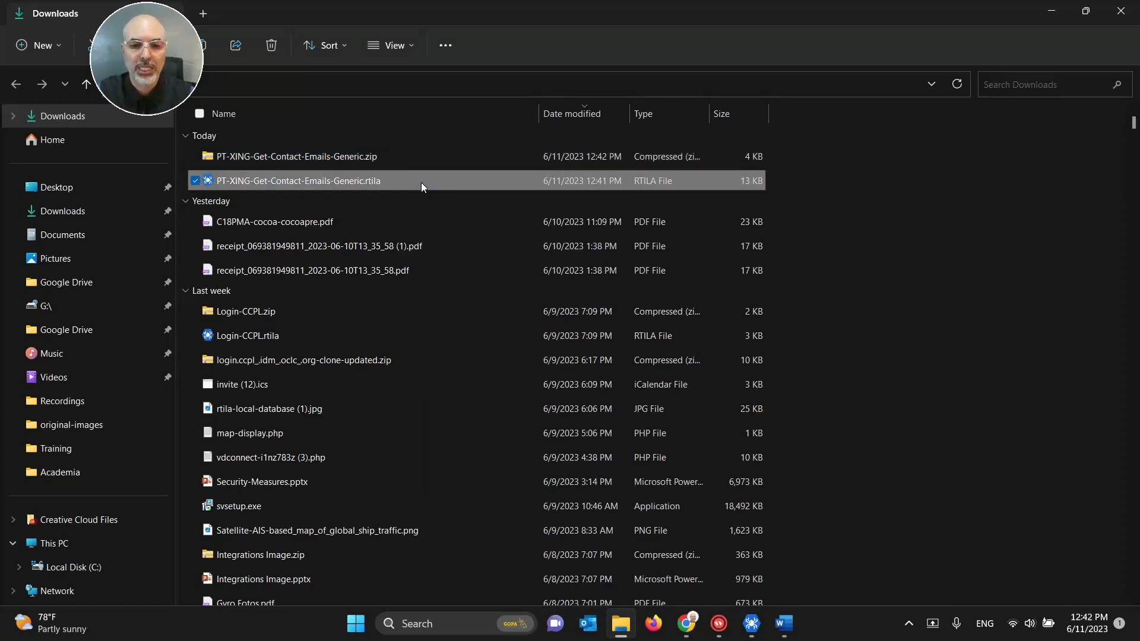
pyautogui.click(399, 155)
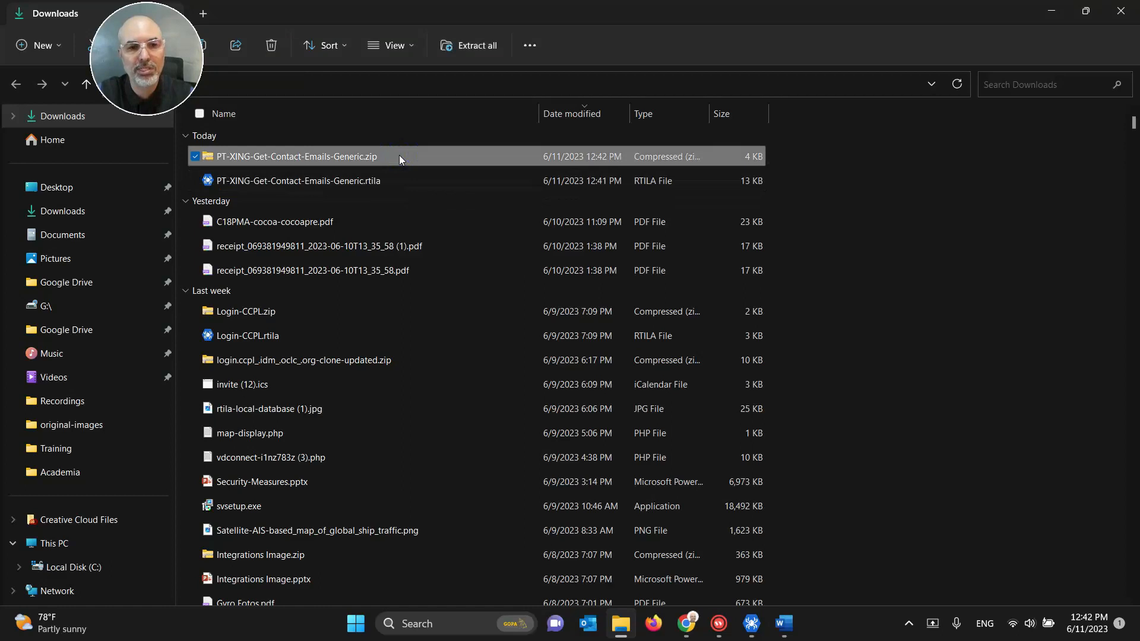
pyautogui.rightClick(399, 155)
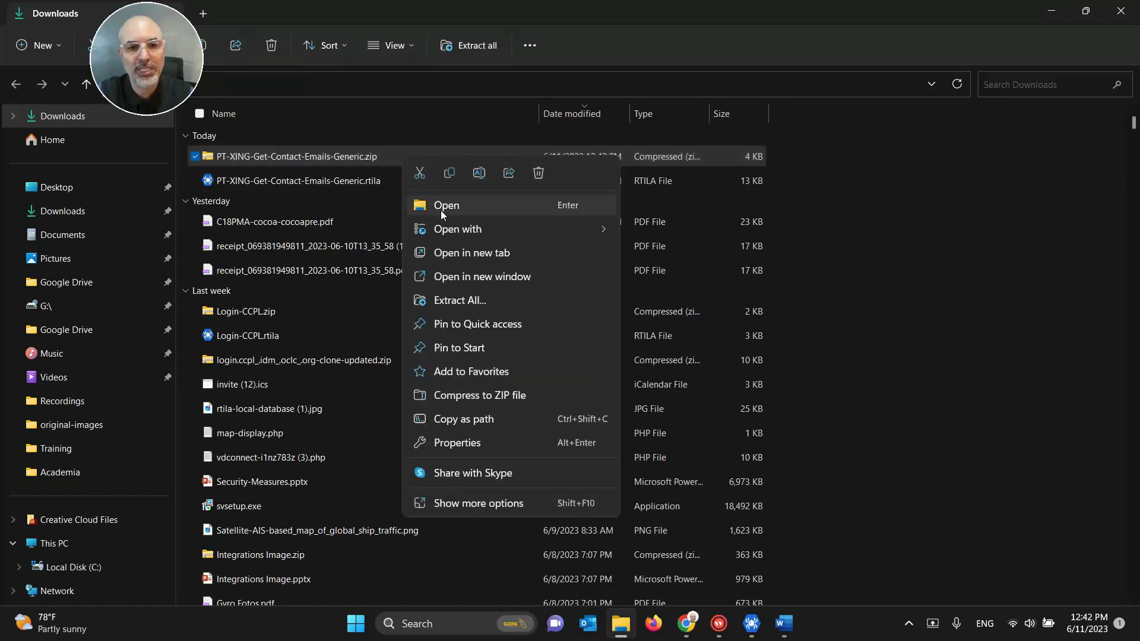
pyautogui.click(454, 300)
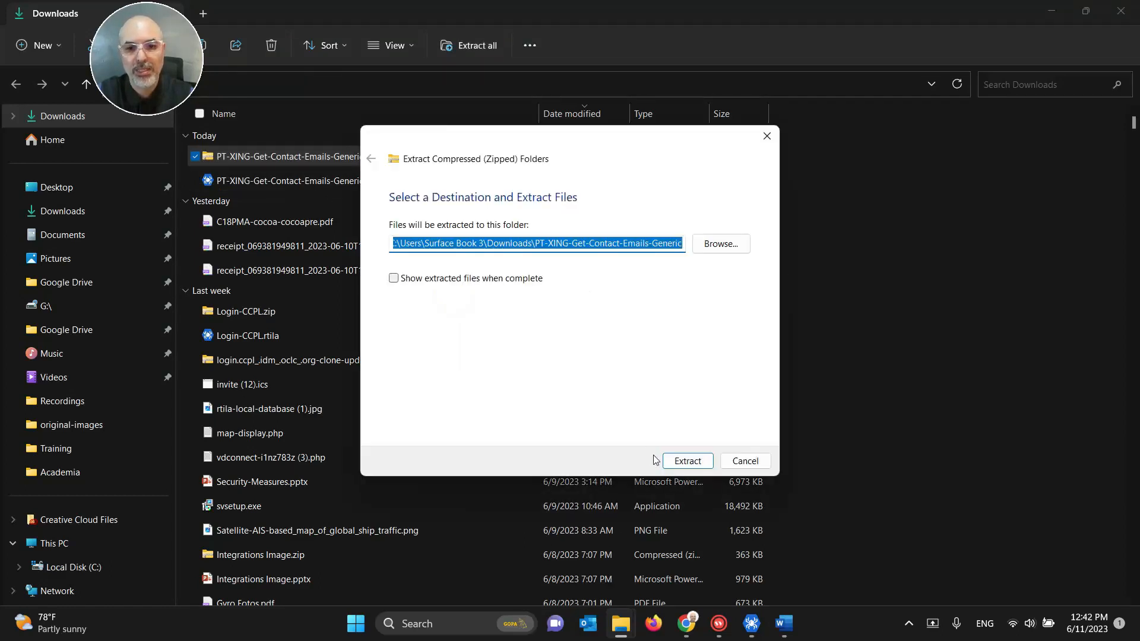
pyautogui.click(683, 461)
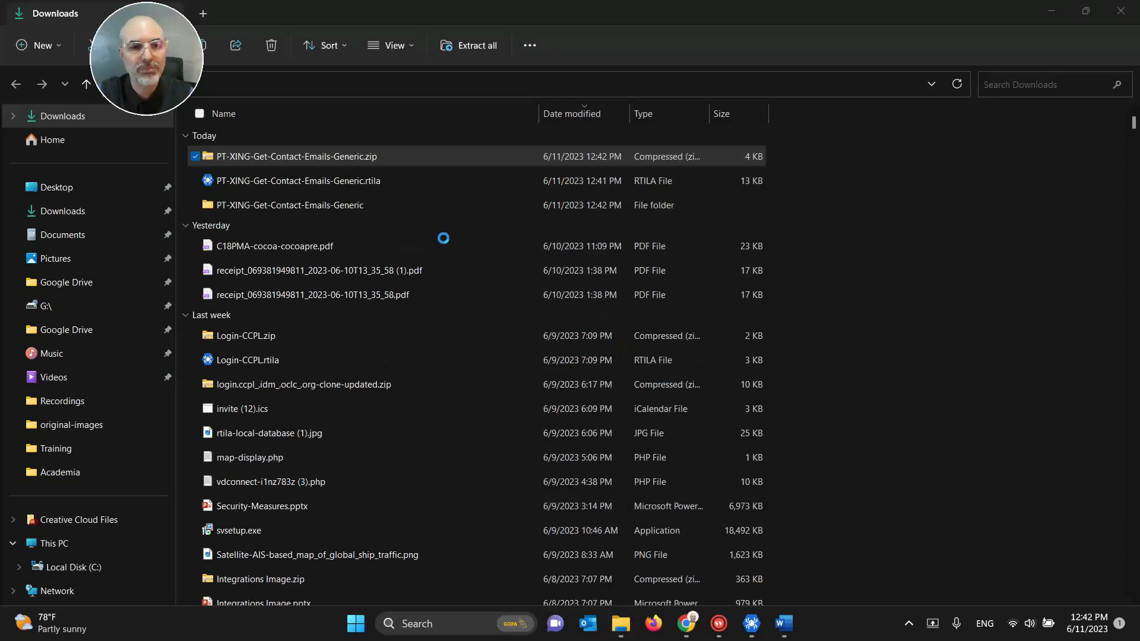
pyautogui.doubleClick(298, 204)
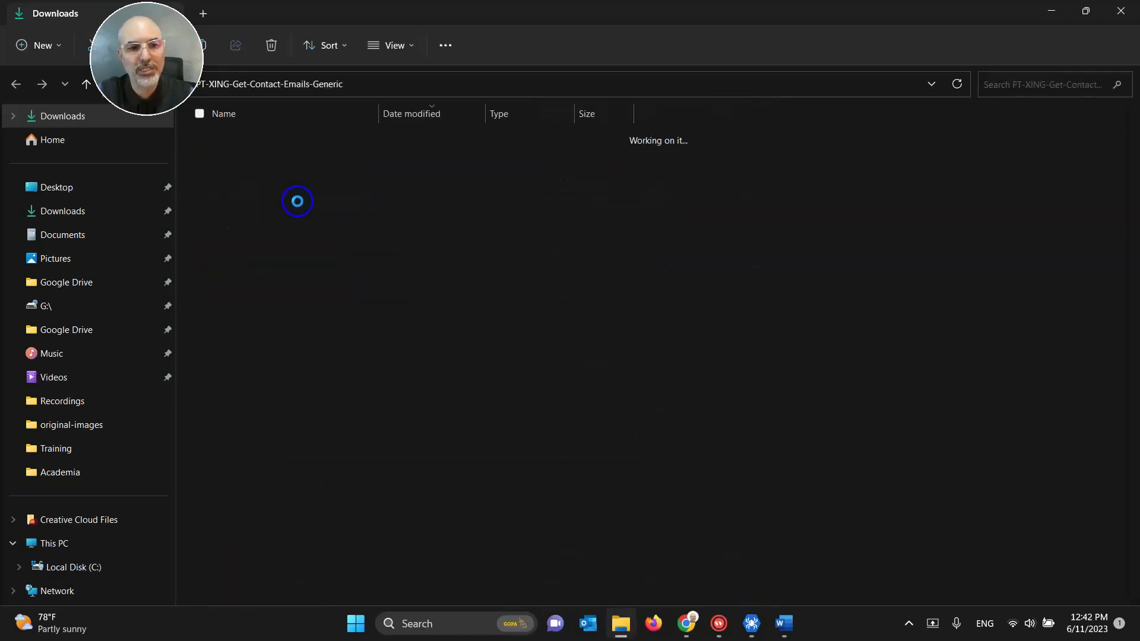
pyautogui.click(279, 157)
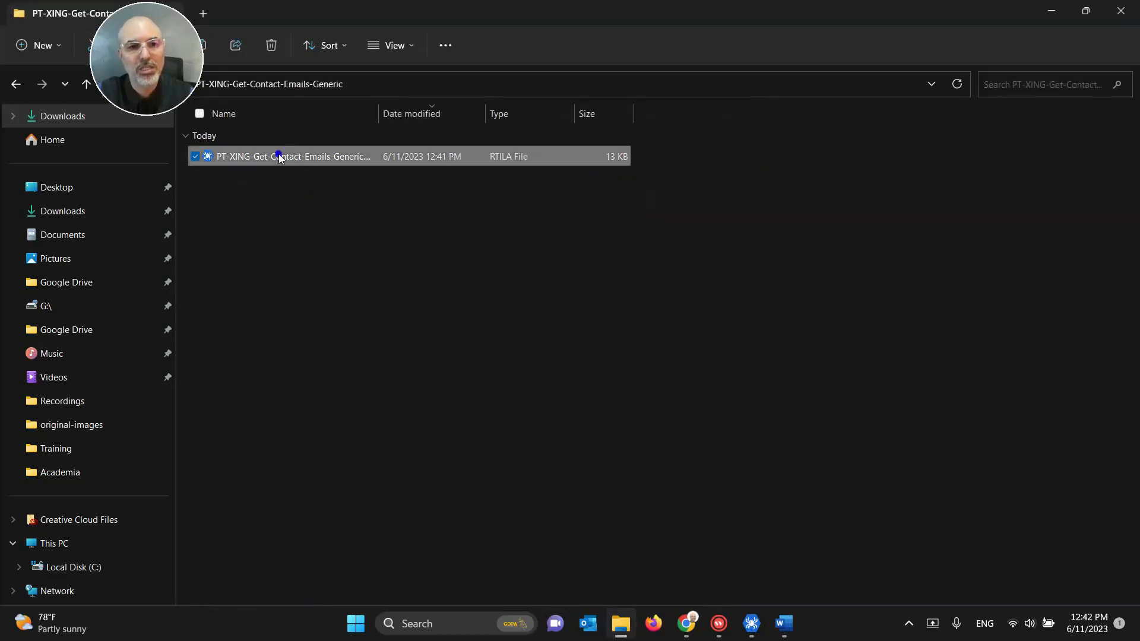
# Step: Import PT-XING-Get-Contact-Emails-Generic.rtila from the extracted folder as a new RTILA project
pyautogui.click(751, 630)
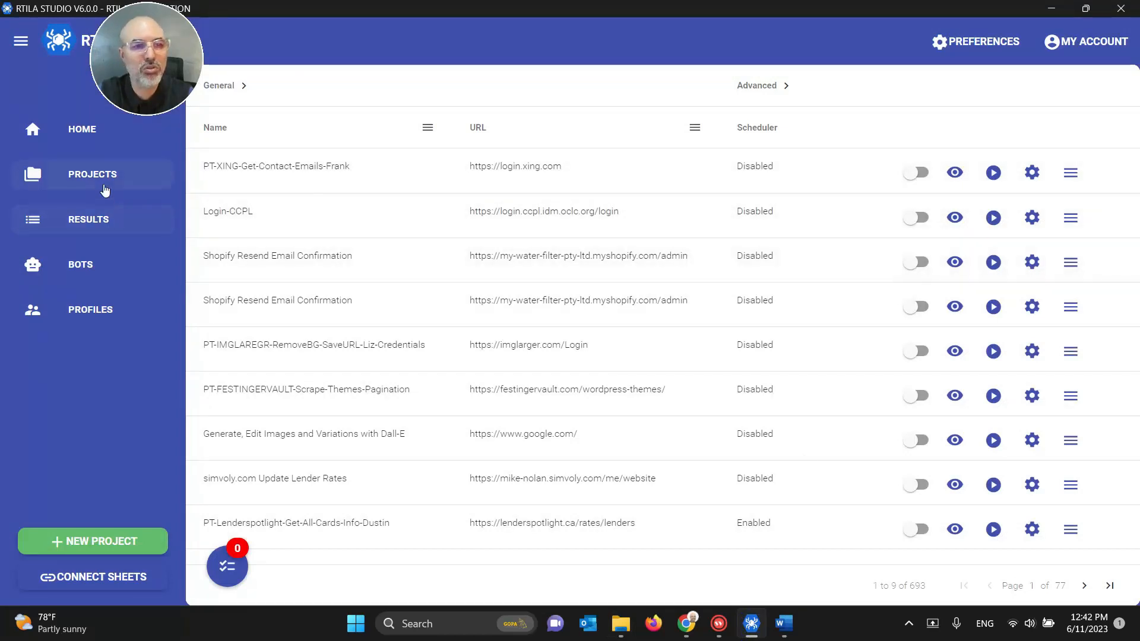
pyautogui.click(103, 182)
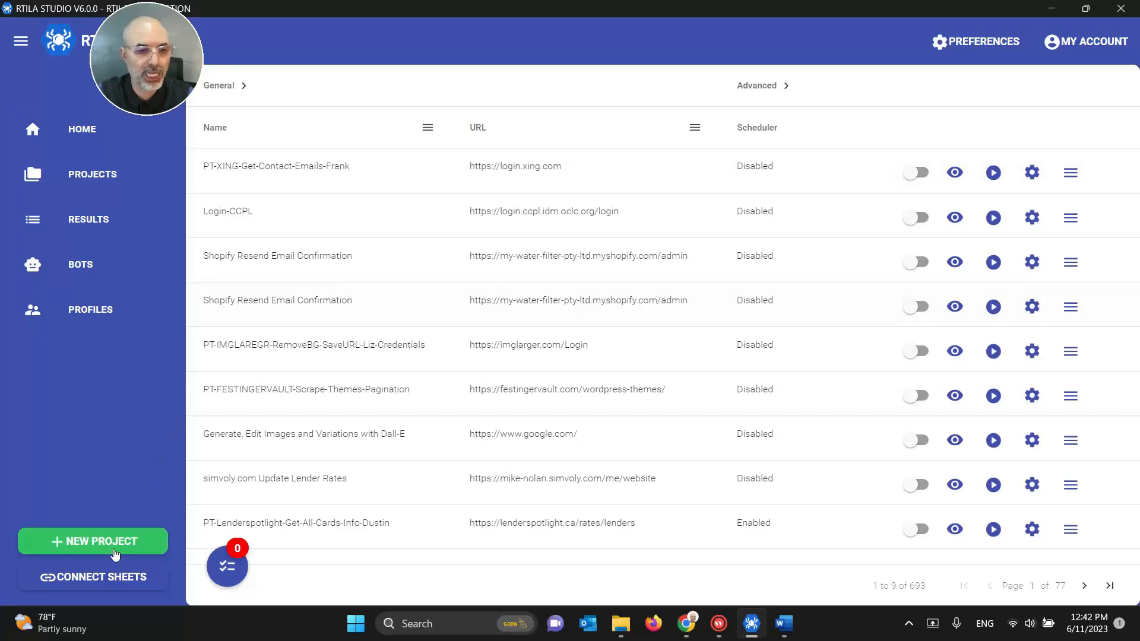
pyautogui.click(116, 554)
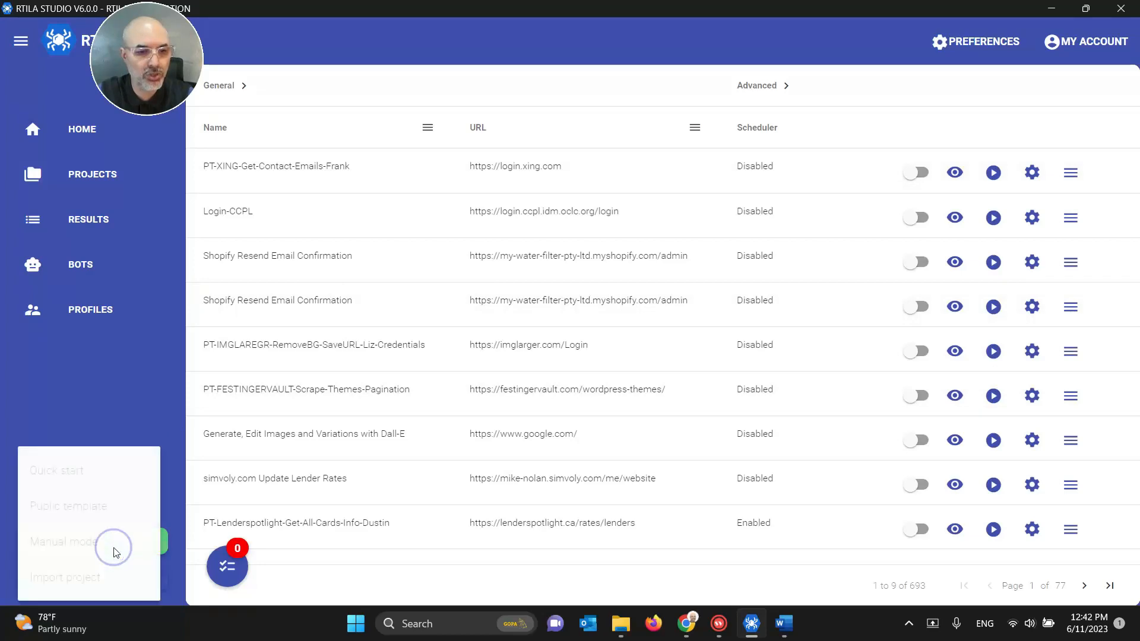
pyautogui.click(95, 577)
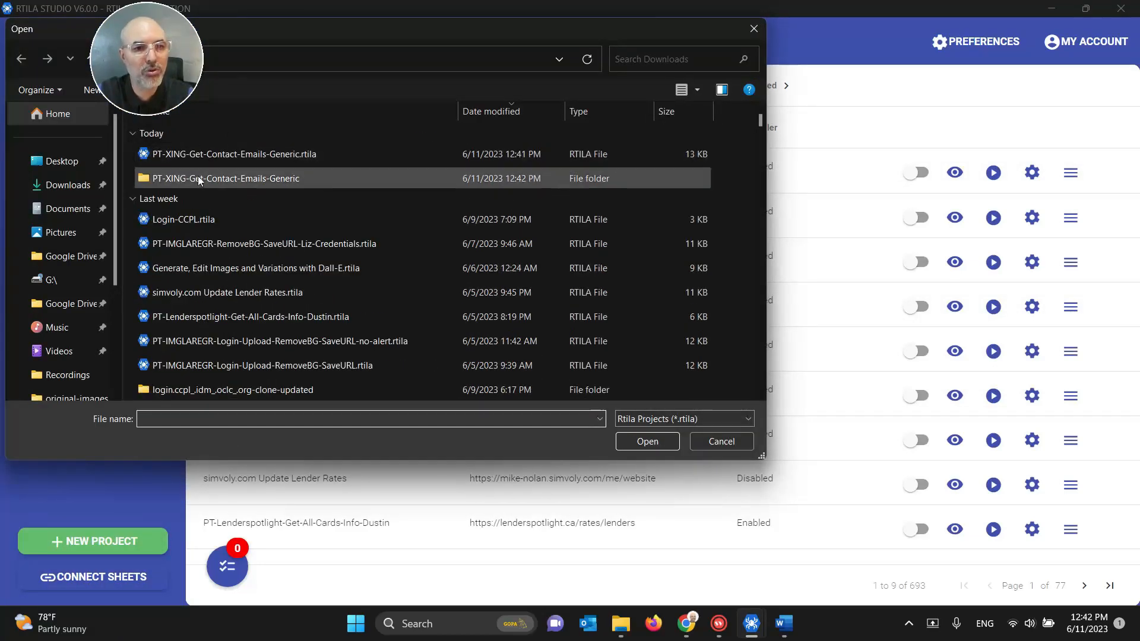
pyautogui.doubleClick(198, 176)
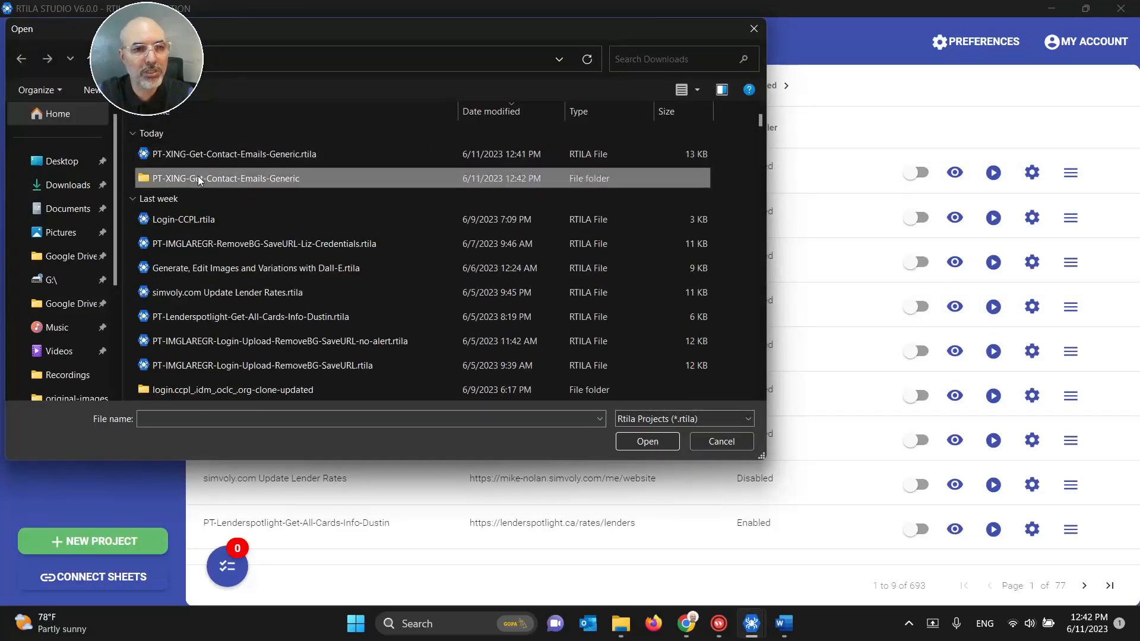
pyautogui.click(281, 158)
pyautogui.click(659, 442)
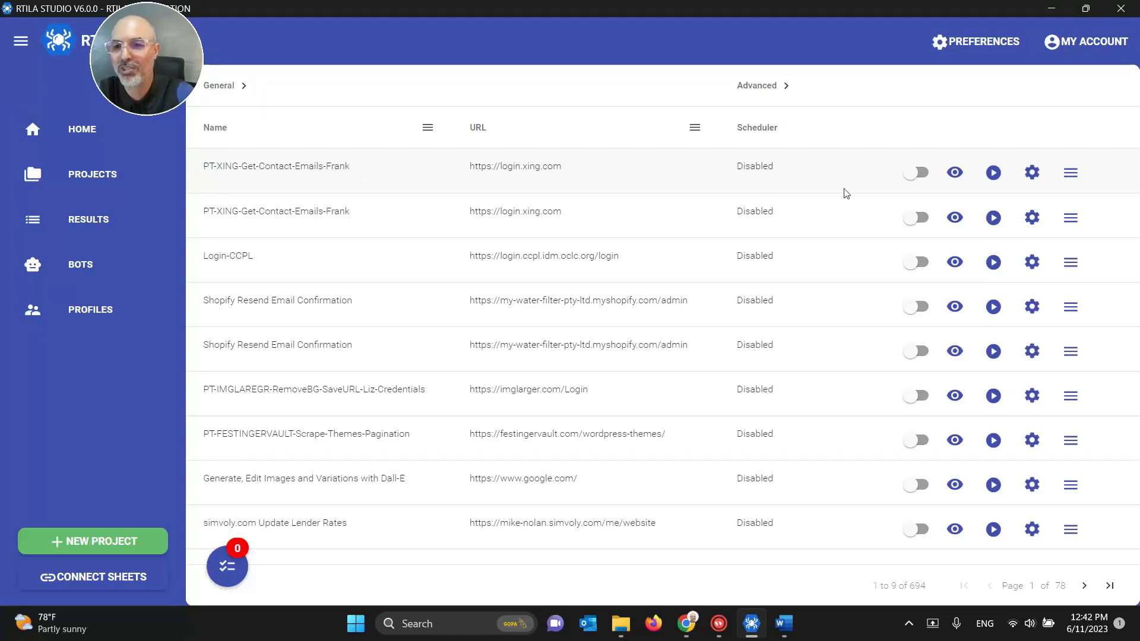
# Step: Rename the imported project to PT-XING-Get-Contact-Emails-Generic in its settings and save
pyautogui.click(1030, 174)
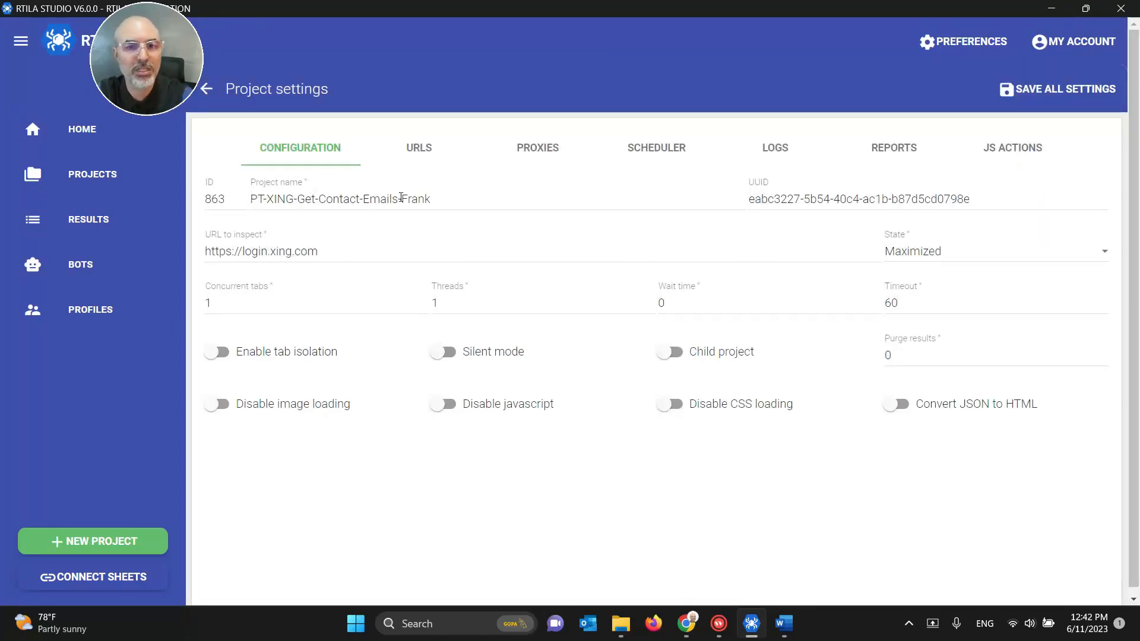
pyautogui.doubleClick(401, 198)
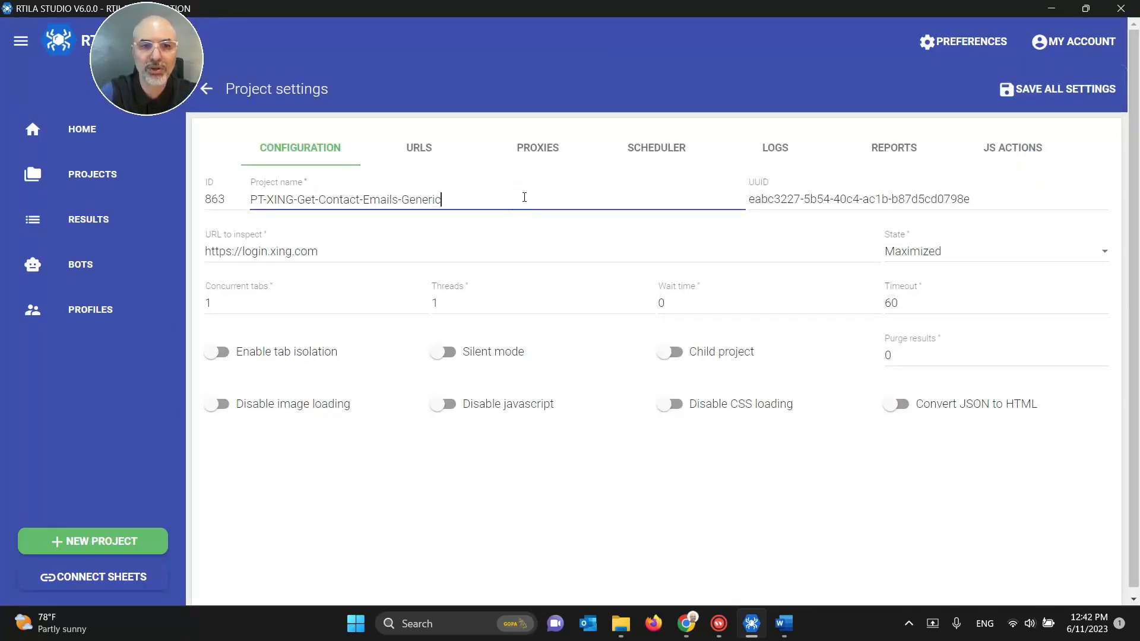
pyautogui.click(1055, 93)
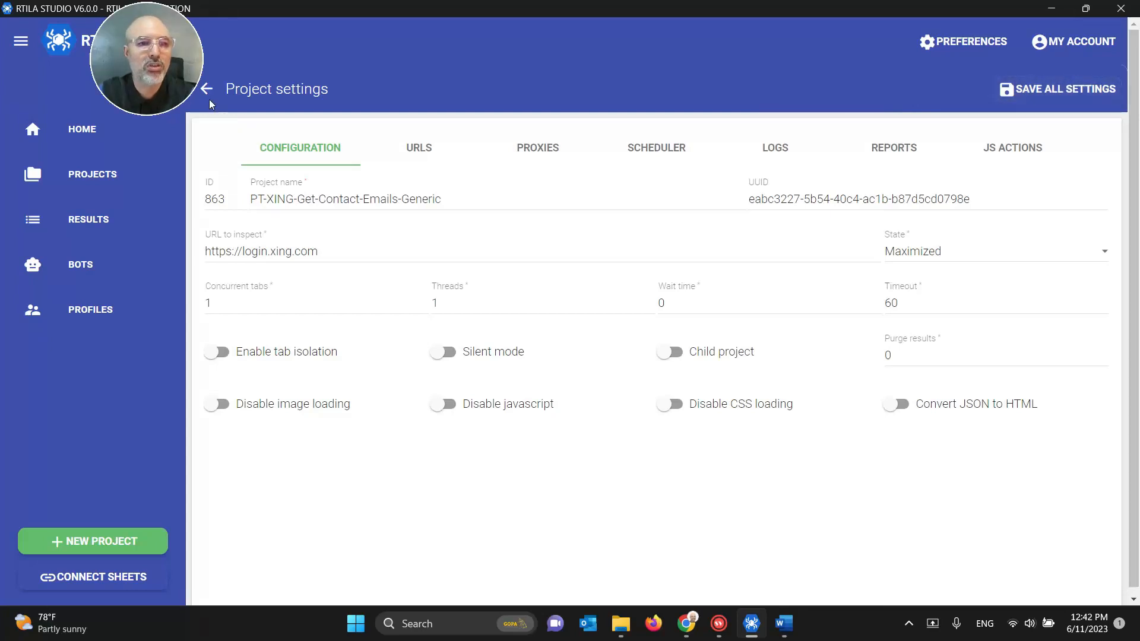
pyautogui.click(95, 175)
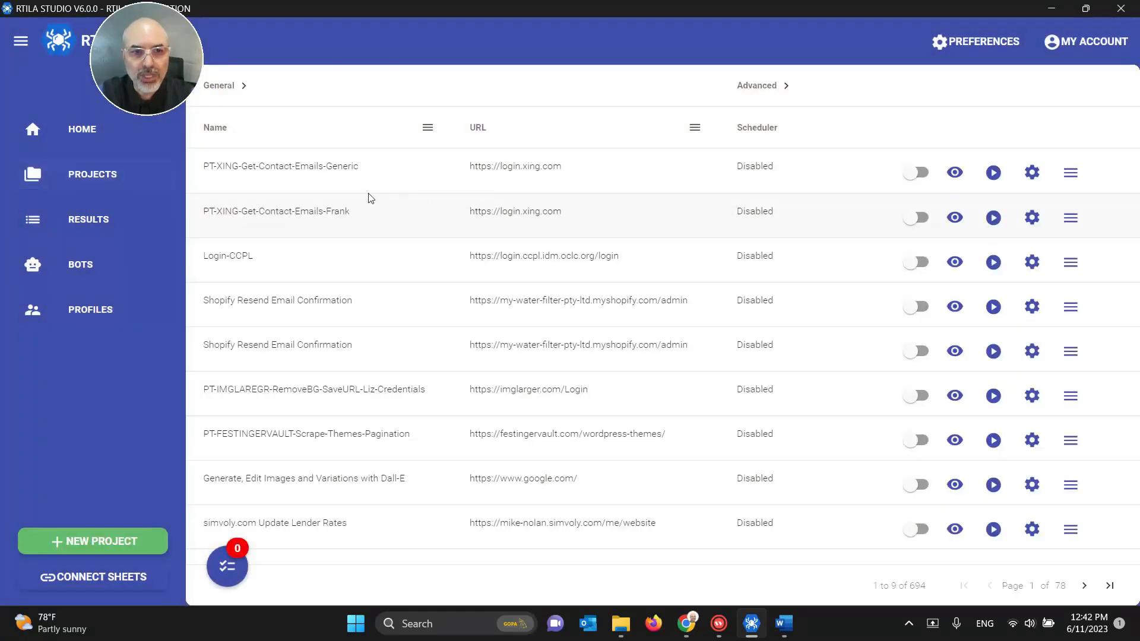
# Step: Open the imported Generic project (ID 863), check its username and password steps, save, and close the editor
pyautogui.click(956, 172)
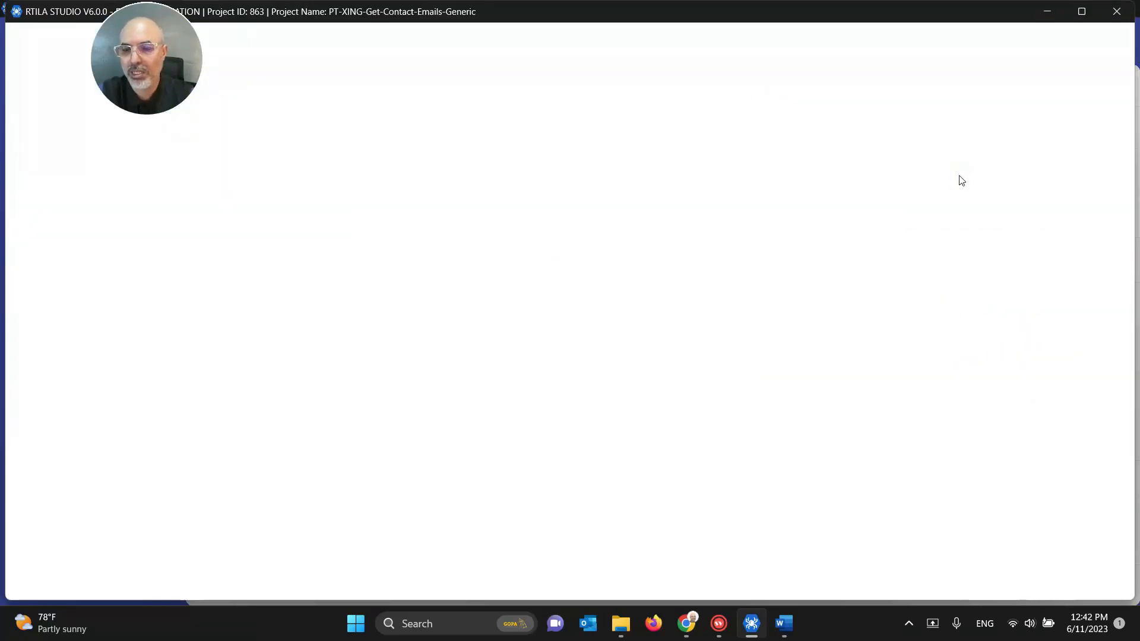
pyautogui.click(1082, 11)
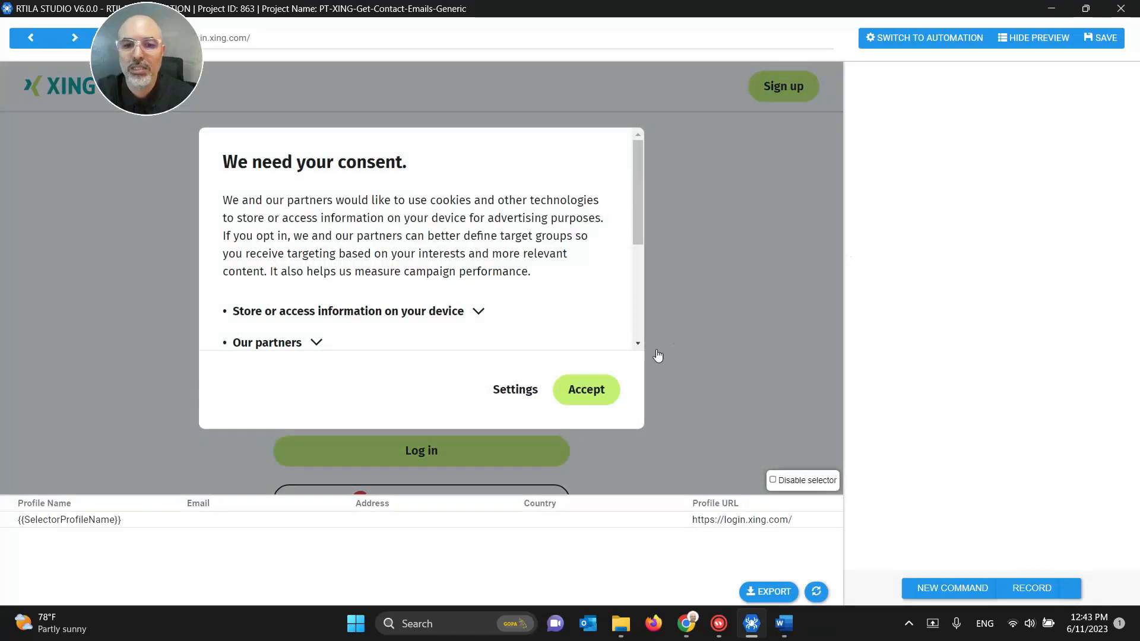
pyautogui.click(607, 390)
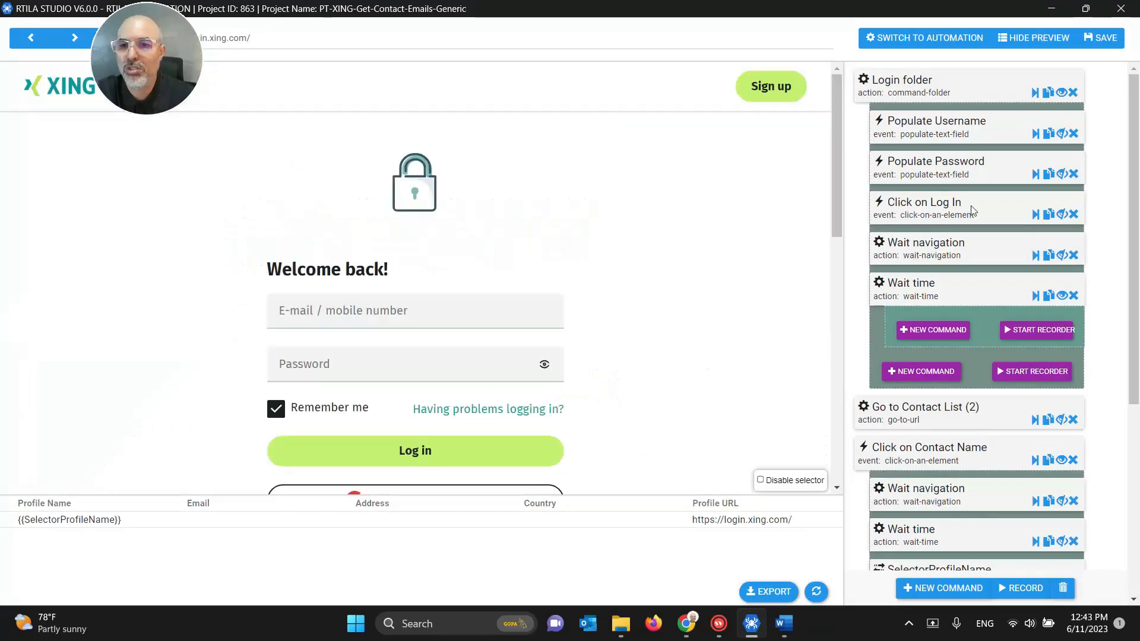
pyautogui.click(945, 130)
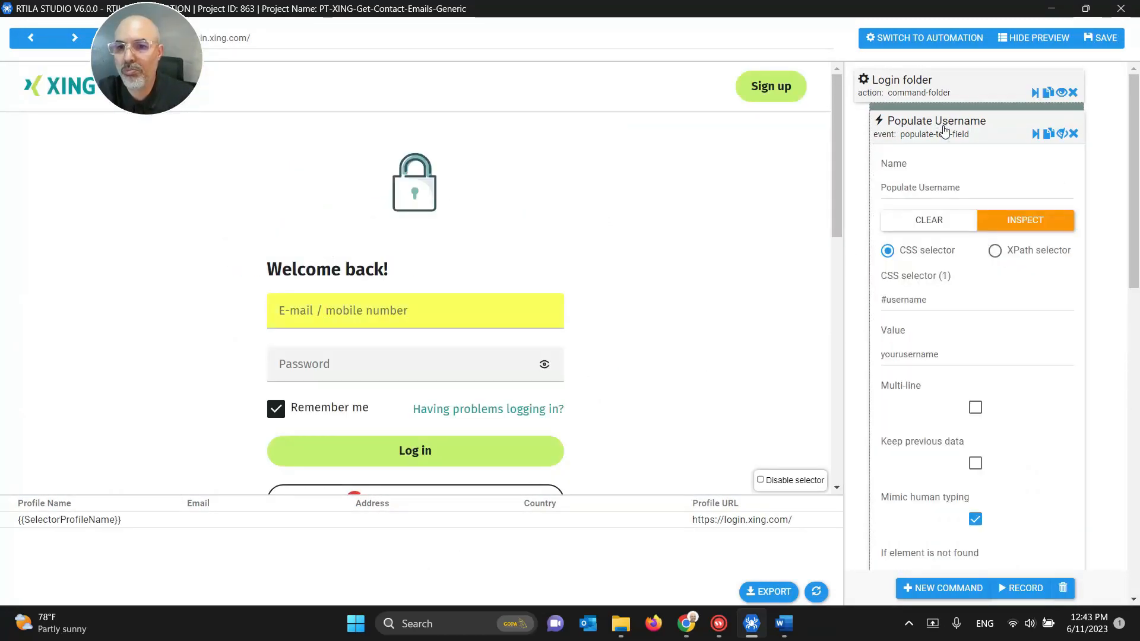
pyautogui.click(924, 132)
pyautogui.click(935, 163)
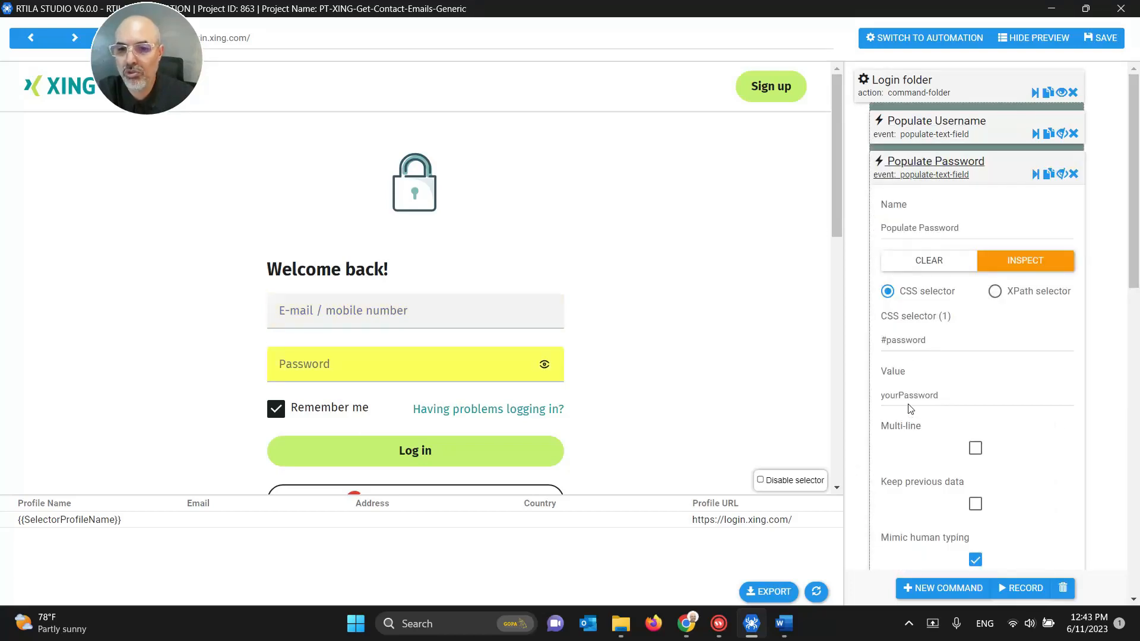
pyautogui.click(1098, 43)
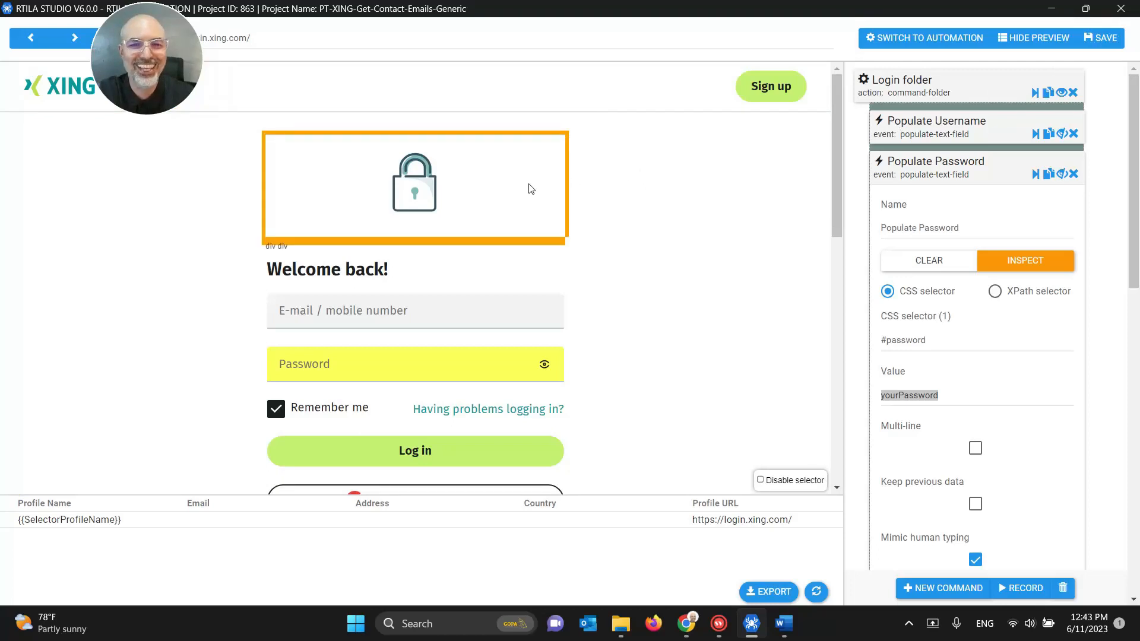
pyautogui.click(1120, 9)
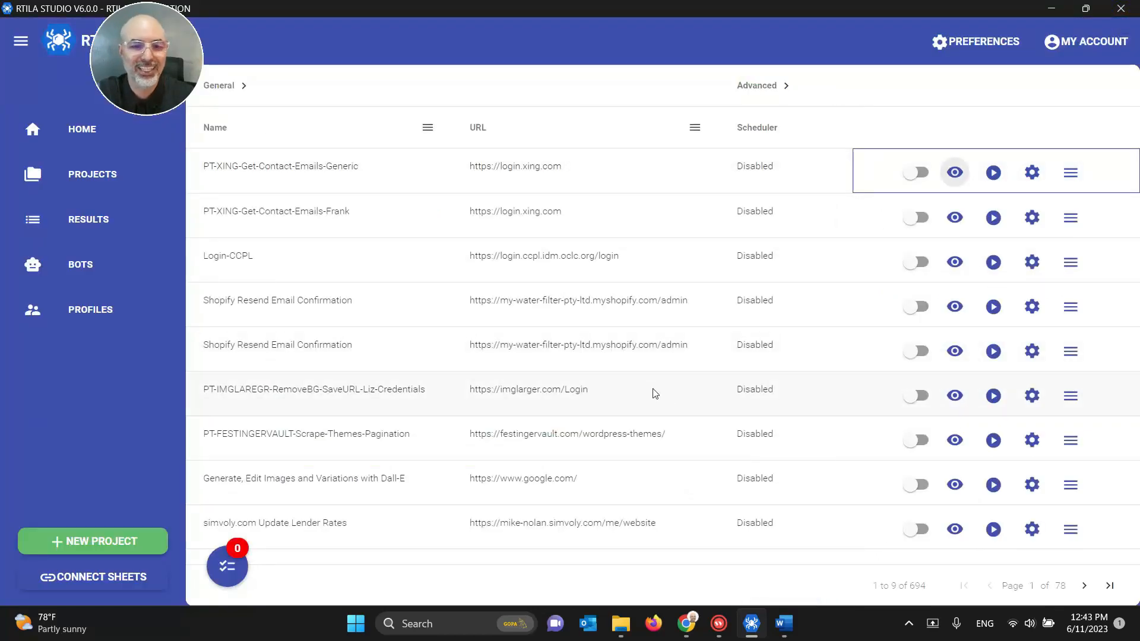
# Step: Stop presenting the earlier screen share in the Google Meet call
pyautogui.click(686, 621)
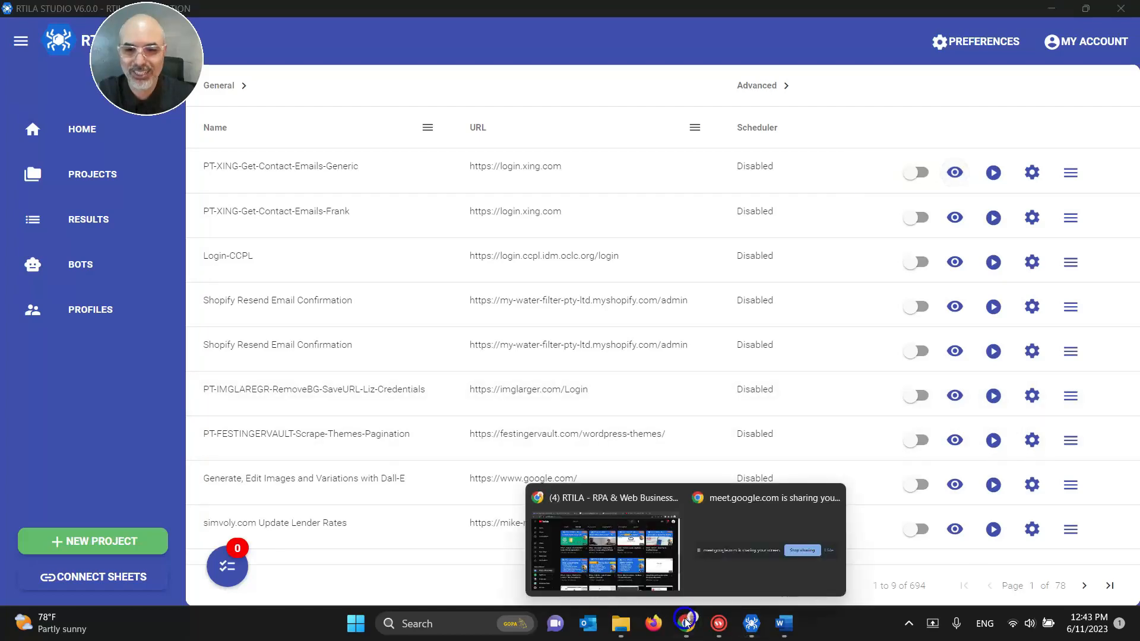
pyautogui.click(611, 570)
pyautogui.click(300, 10)
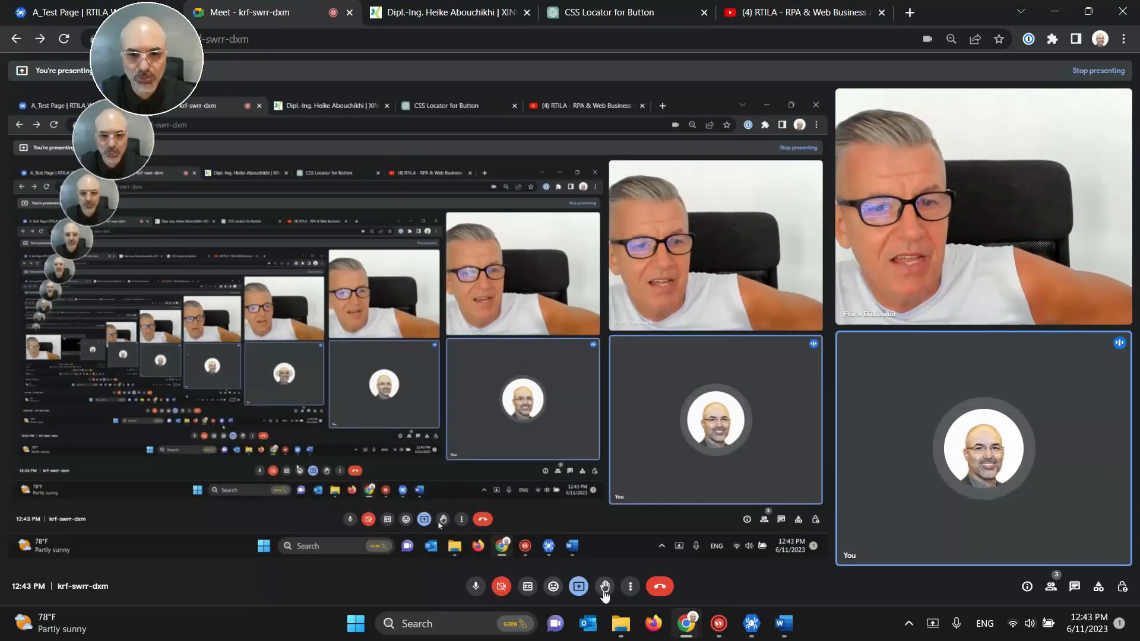
pyautogui.click(582, 590)
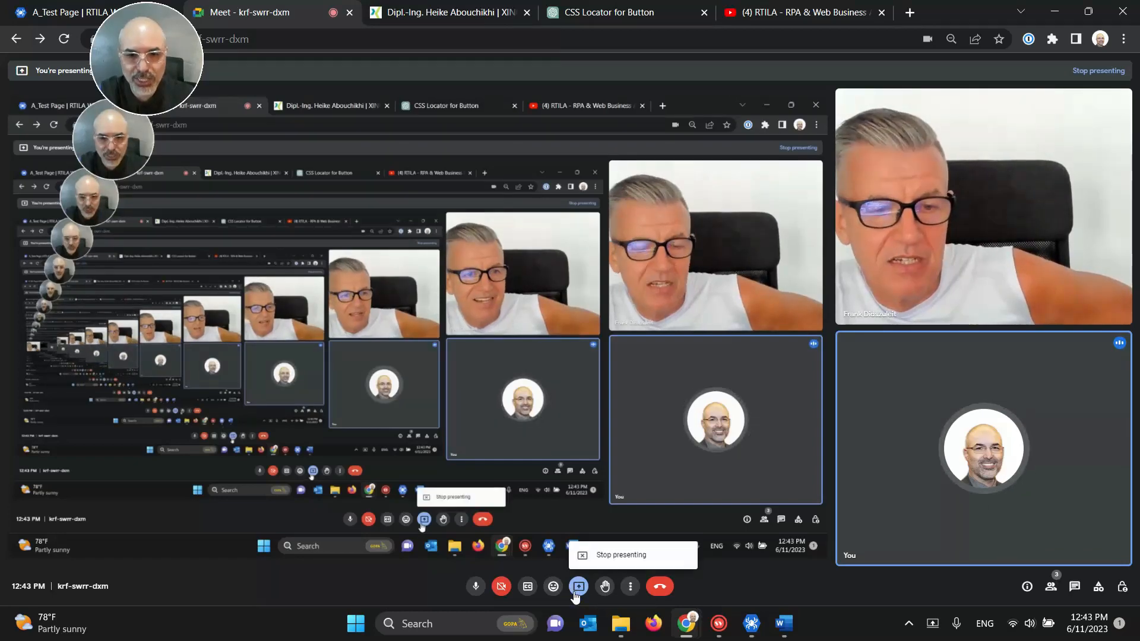
pyautogui.click(617, 555)
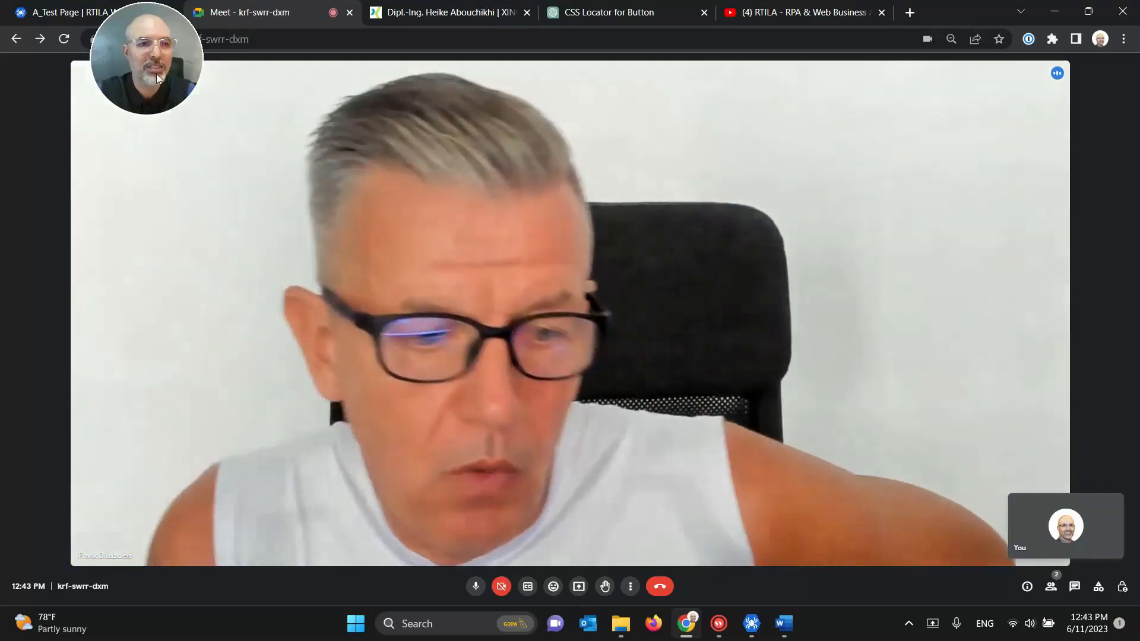
pyautogui.moveTo(156, 74); pyautogui.dragTo(918, 137)
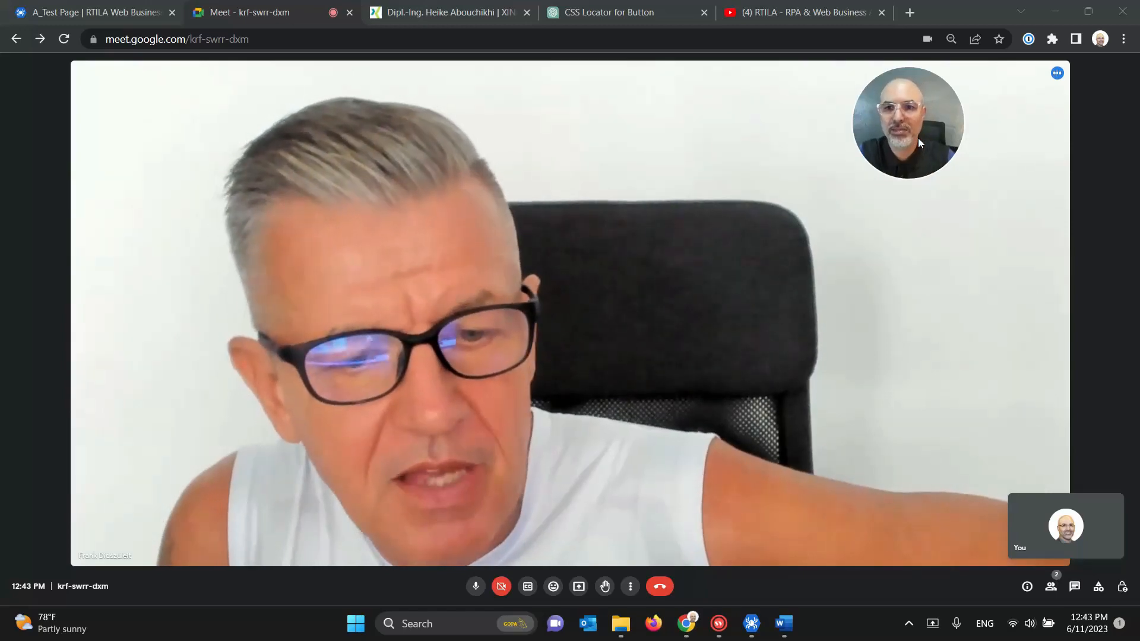
# Step: Present to the call again, sharing the Entire Screen instead of a single tab
pyautogui.moveTo(687, 623)
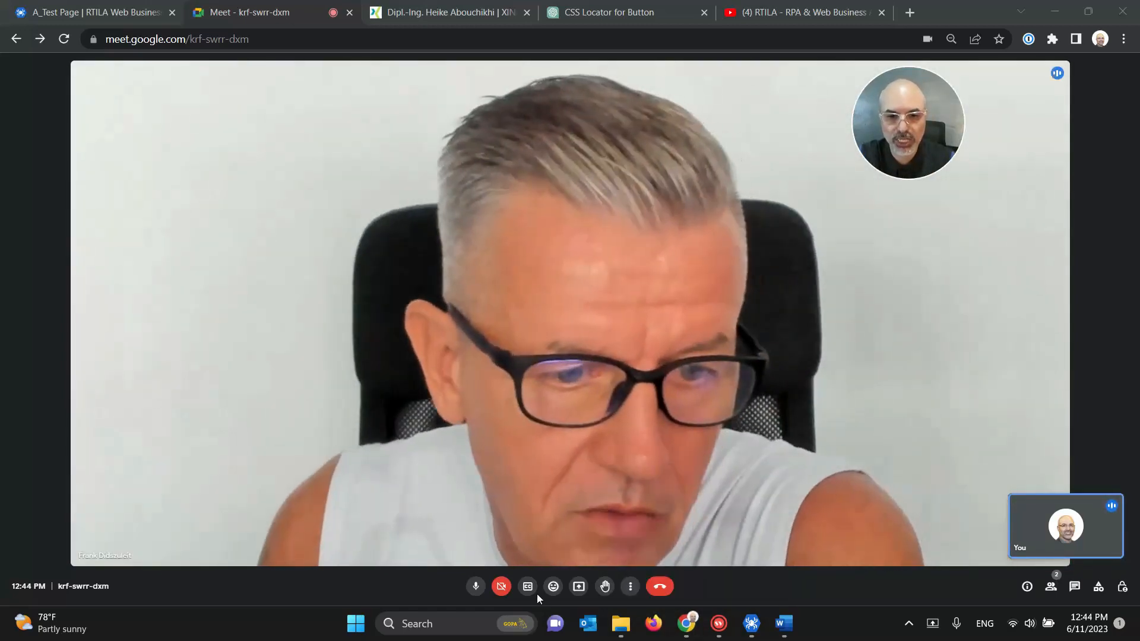
pyautogui.click(575, 596)
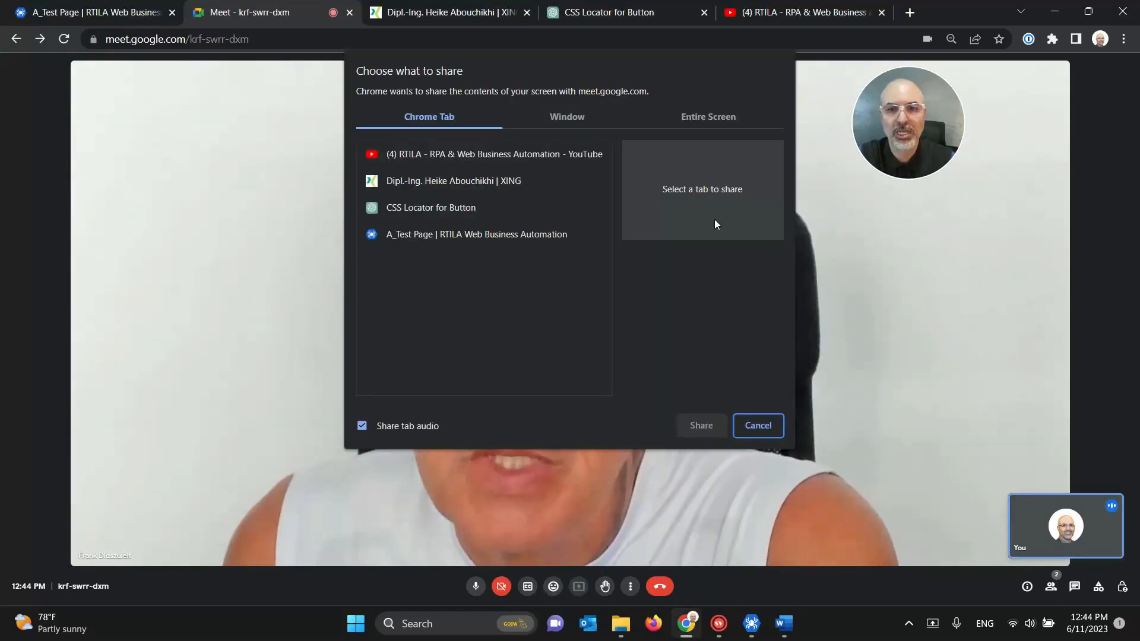
pyautogui.click(708, 118)
pyautogui.click(589, 208)
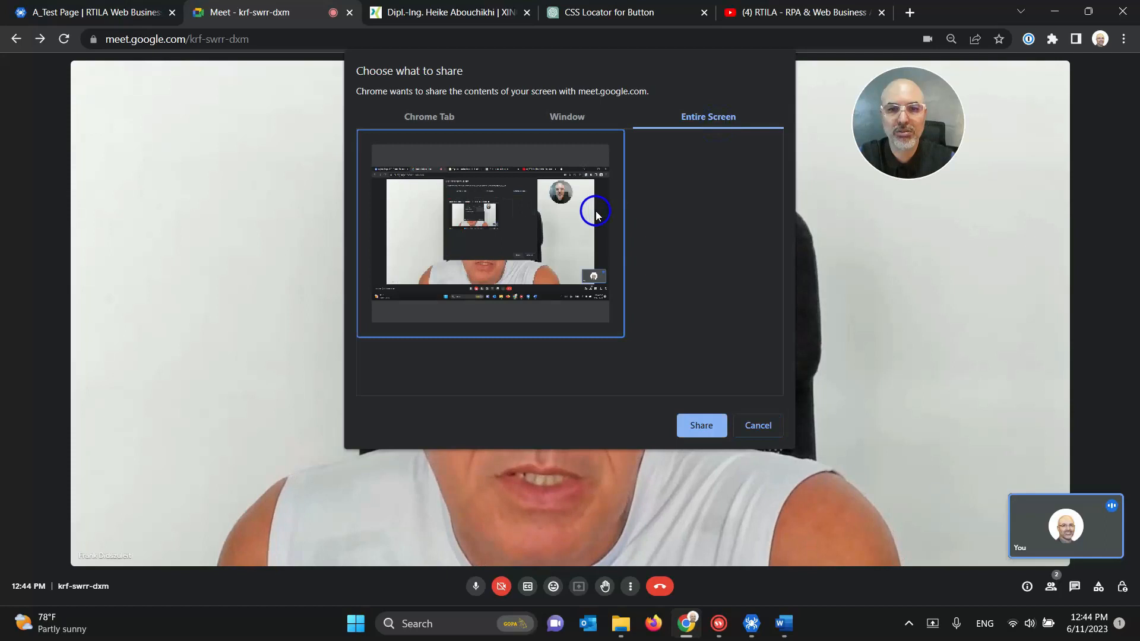
pyautogui.click(693, 435)
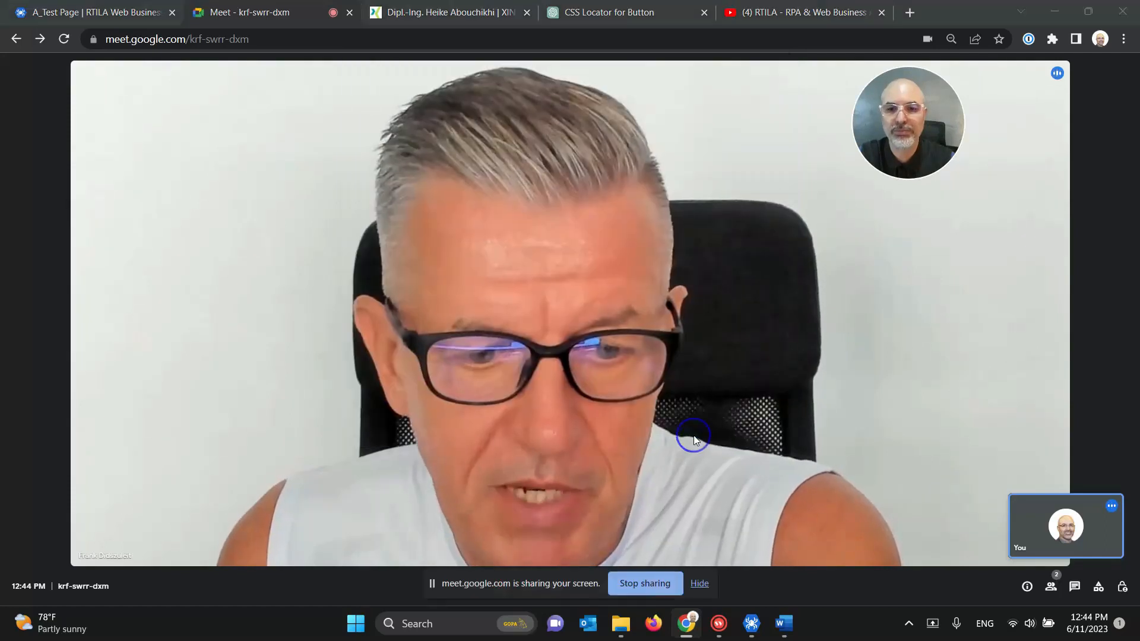
pyautogui.click(910, 13)
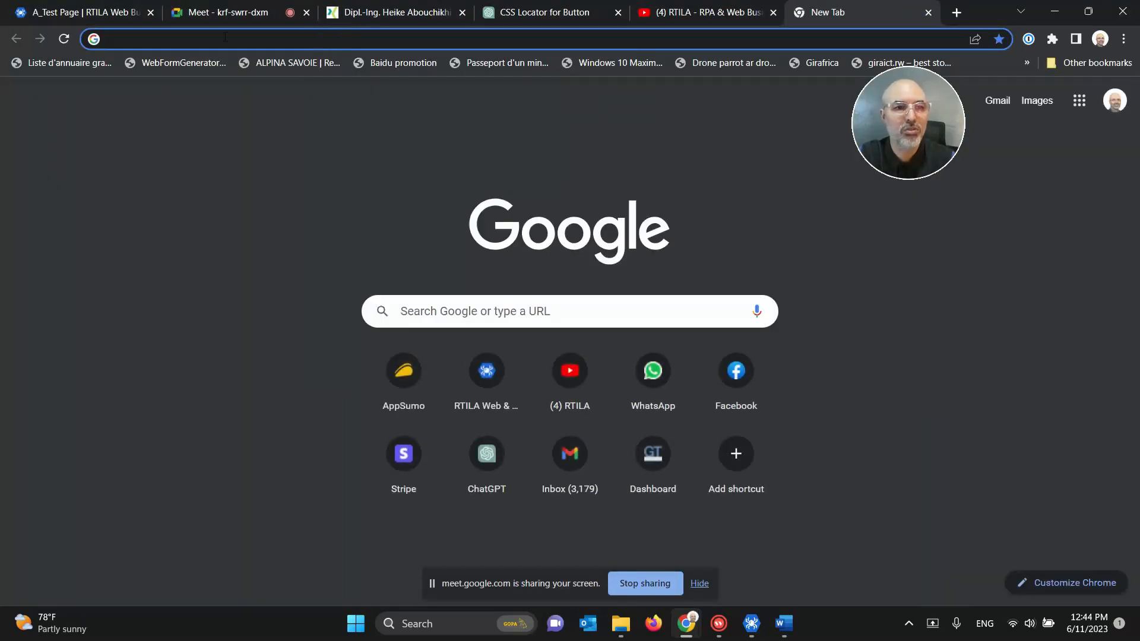
# Step: Load rtila.com in the new tab after checking RTILA Studio's new-project options
pyautogui.write('rtila.com')
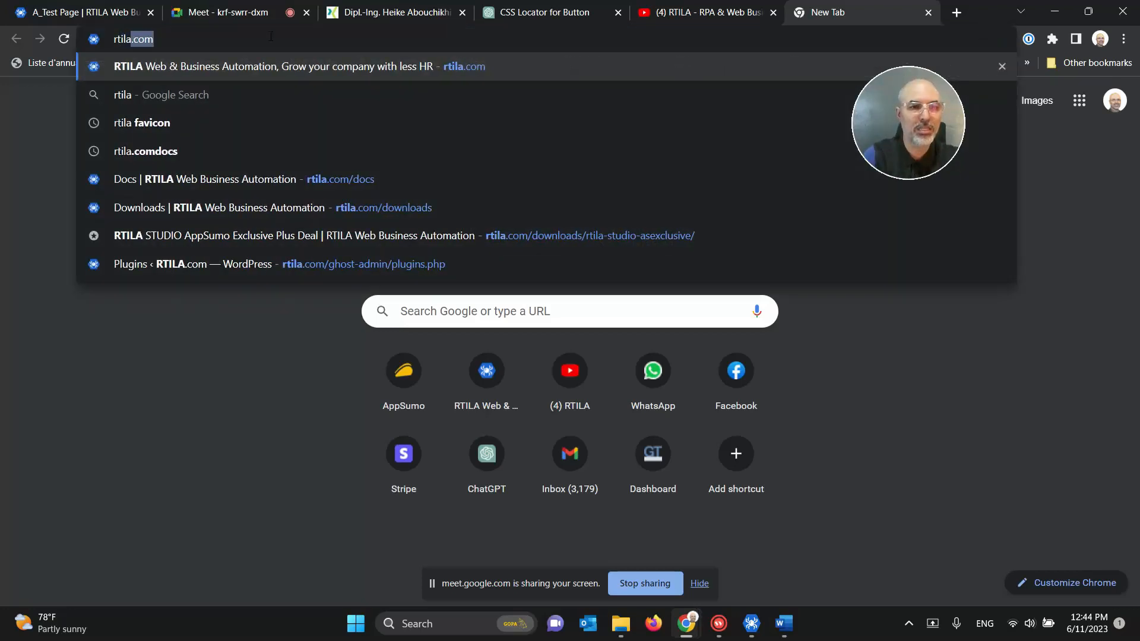
pyautogui.press('Return')
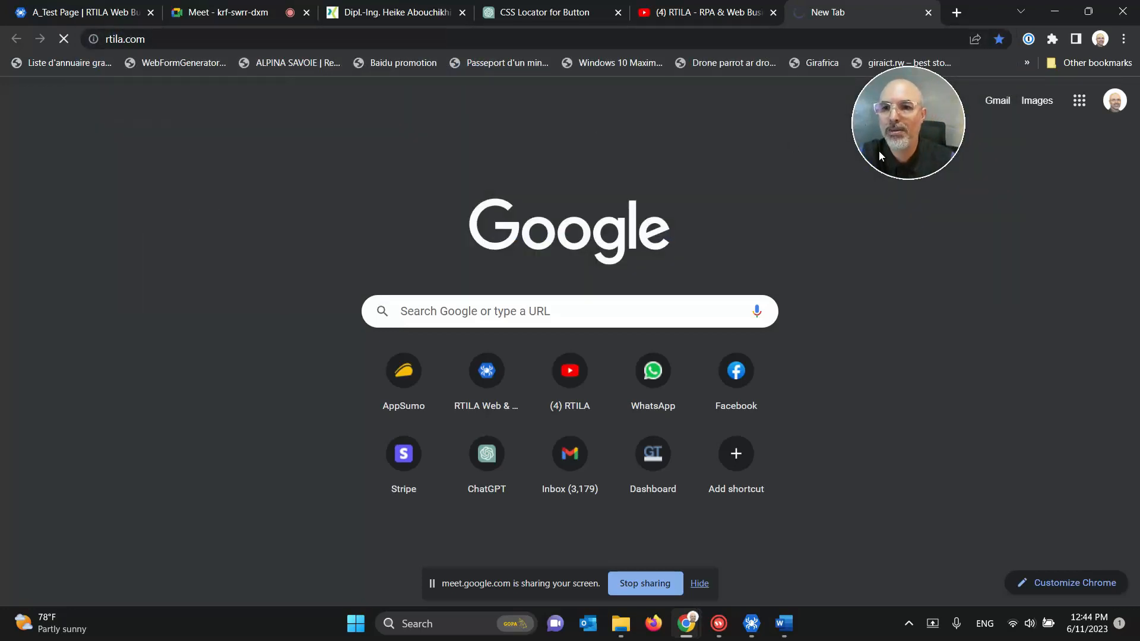
pyautogui.moveTo(879, 150); pyautogui.dragTo(1052, 123)
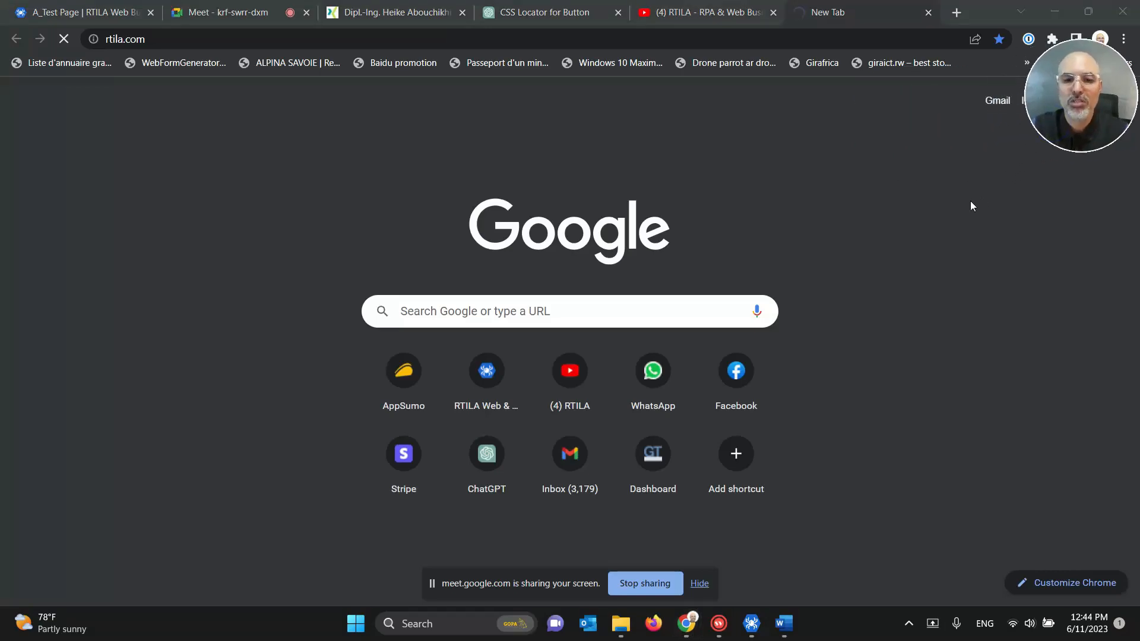
pyautogui.click(750, 623)
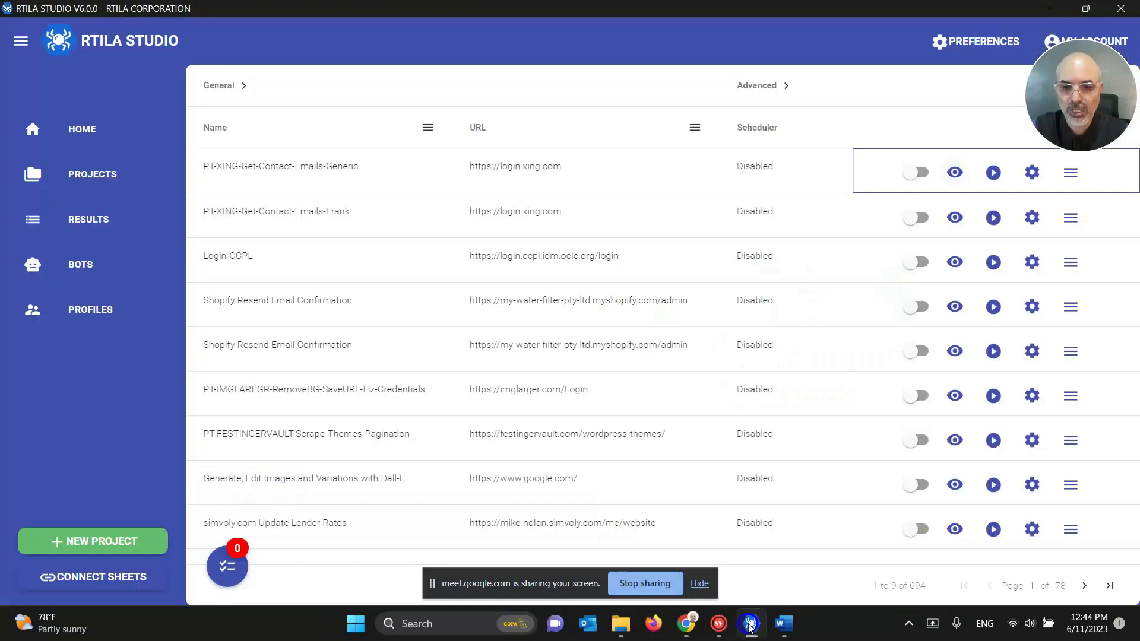
pyautogui.click(112, 545)
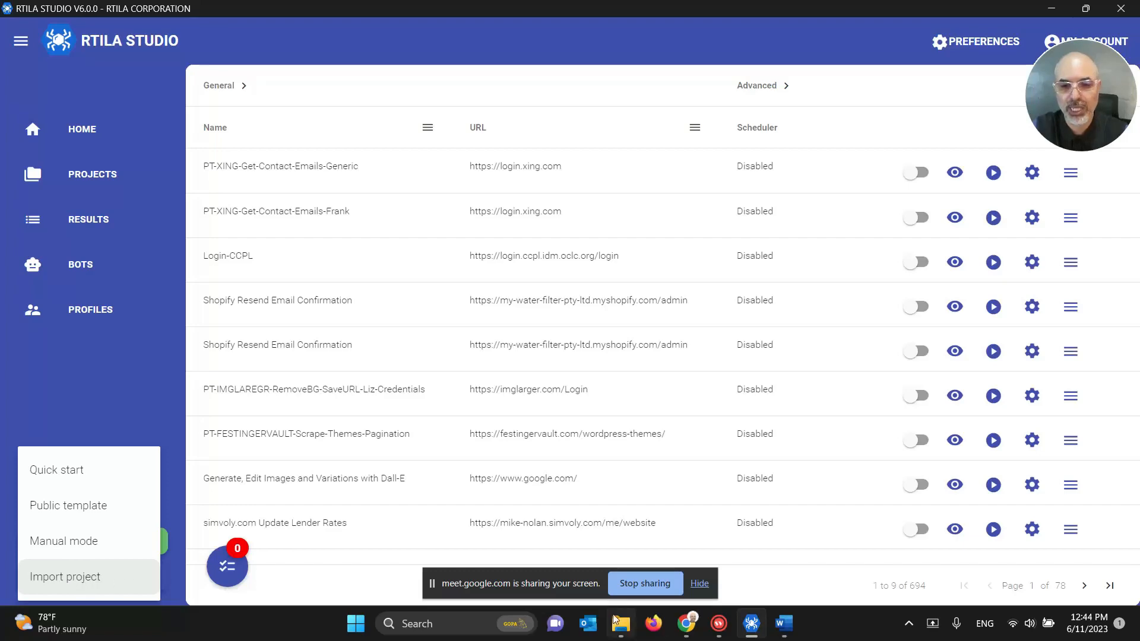
pyautogui.moveTo(687, 627)
pyautogui.click(635, 543)
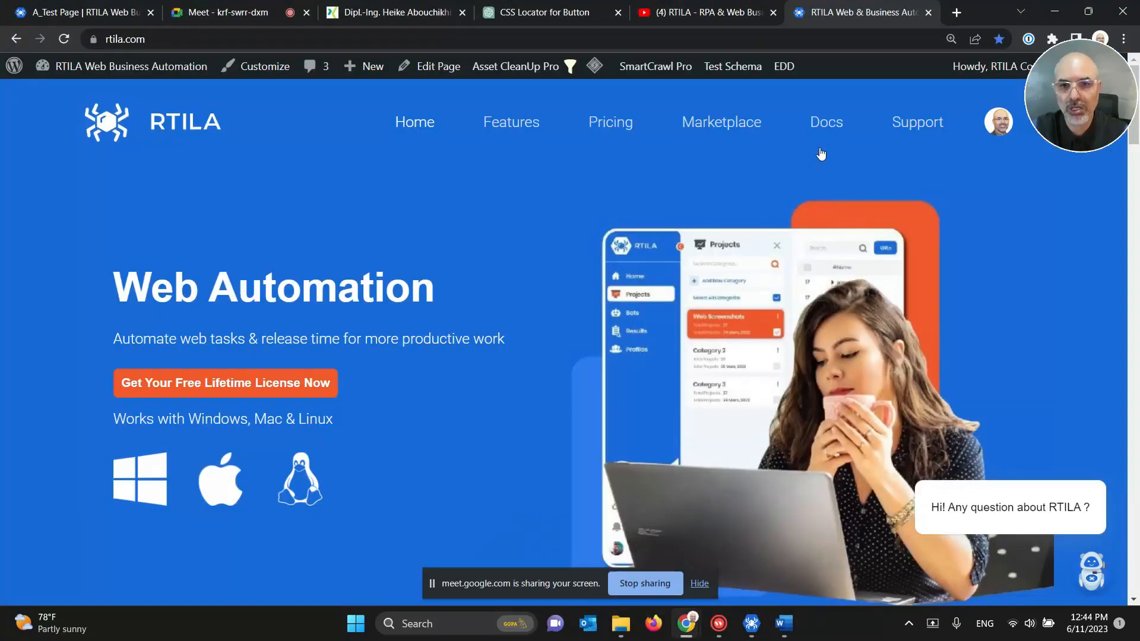
# Step: Search the marketplace for 'expenses' and order the free Appsumo Expenses Multithreading Scraping template
pyautogui.click(688, 126)
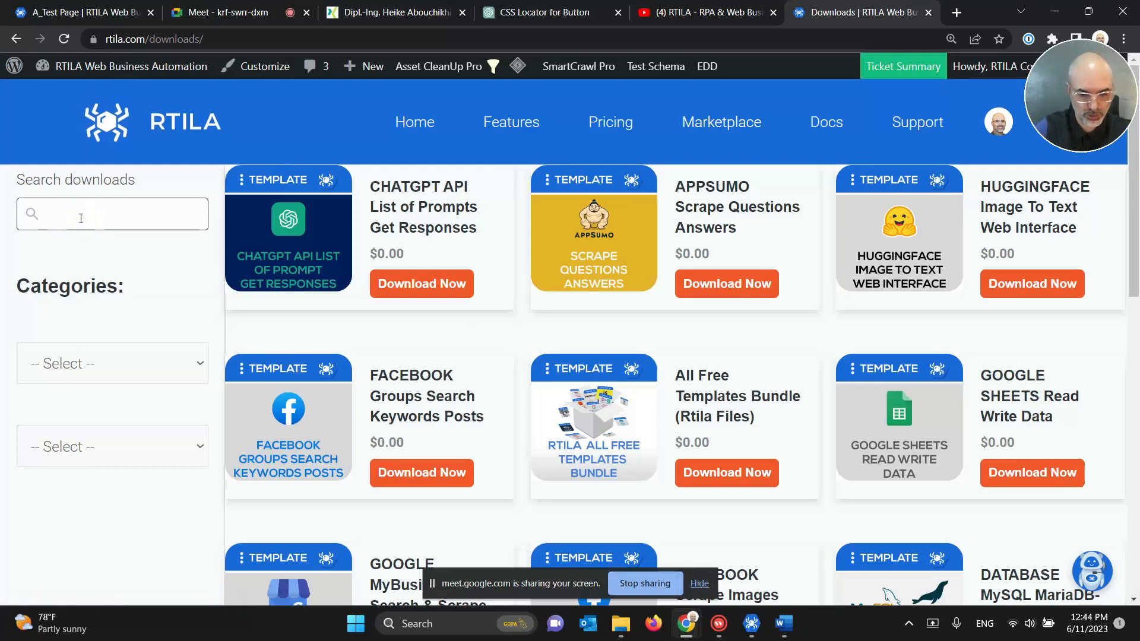
pyautogui.press('Return')
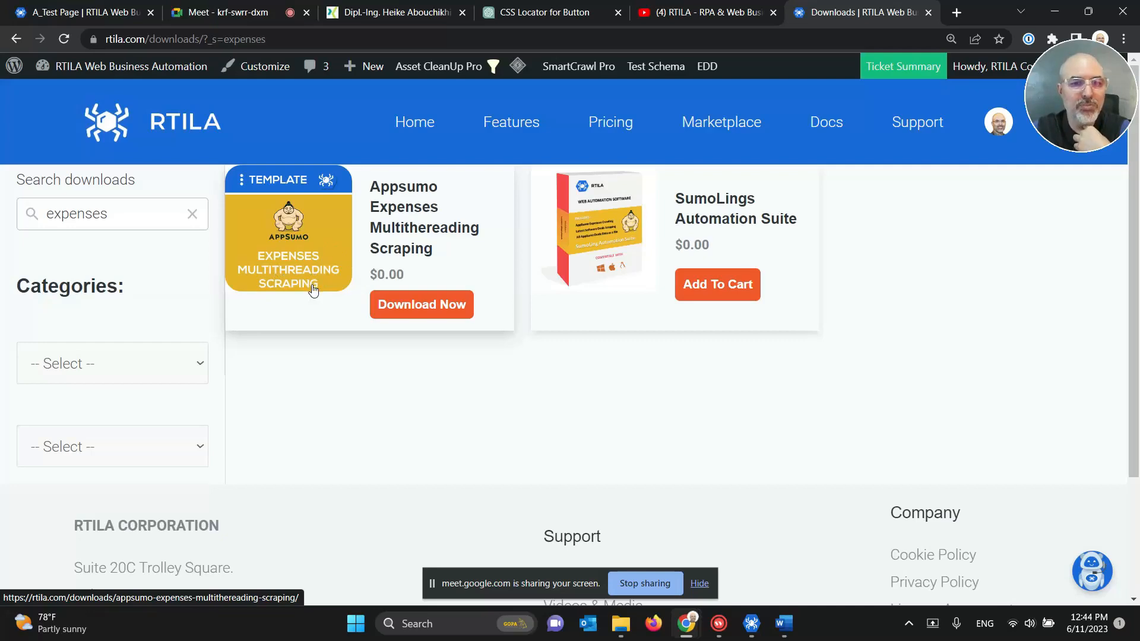
pyautogui.click(430, 304)
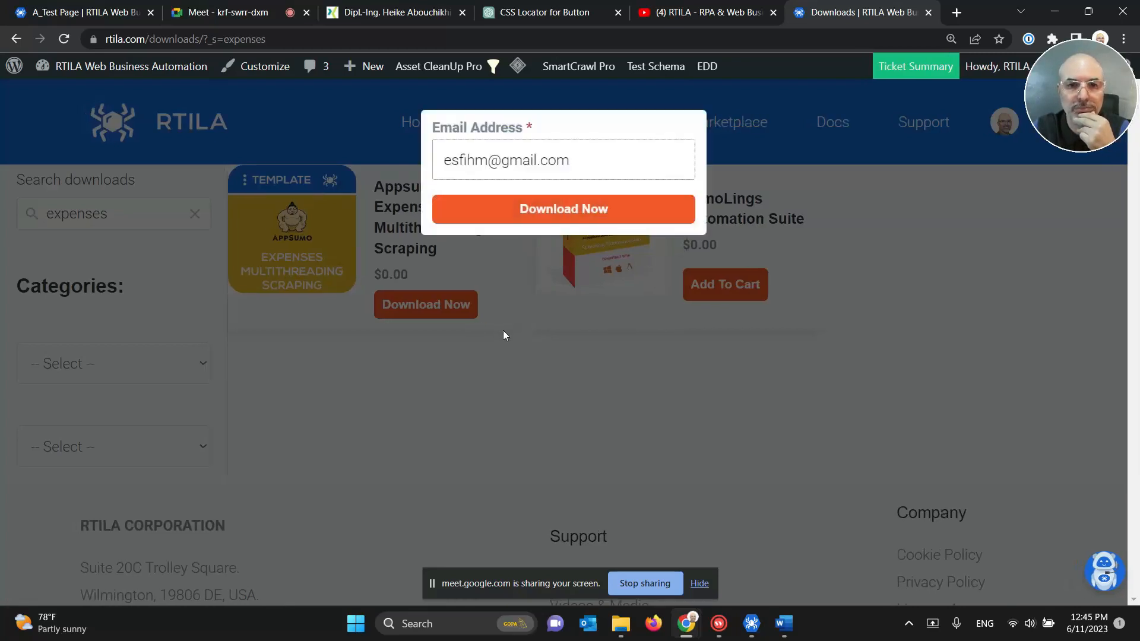
pyautogui.click(551, 212)
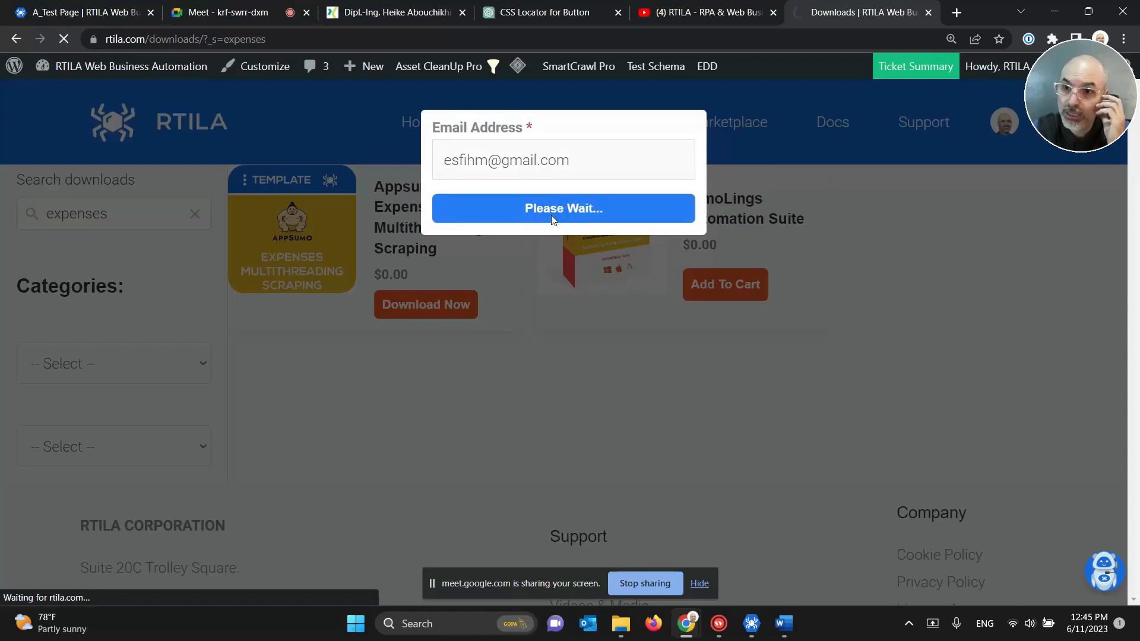
pyautogui.moveTo(1071, 115); pyautogui.dragTo(1064, 191)
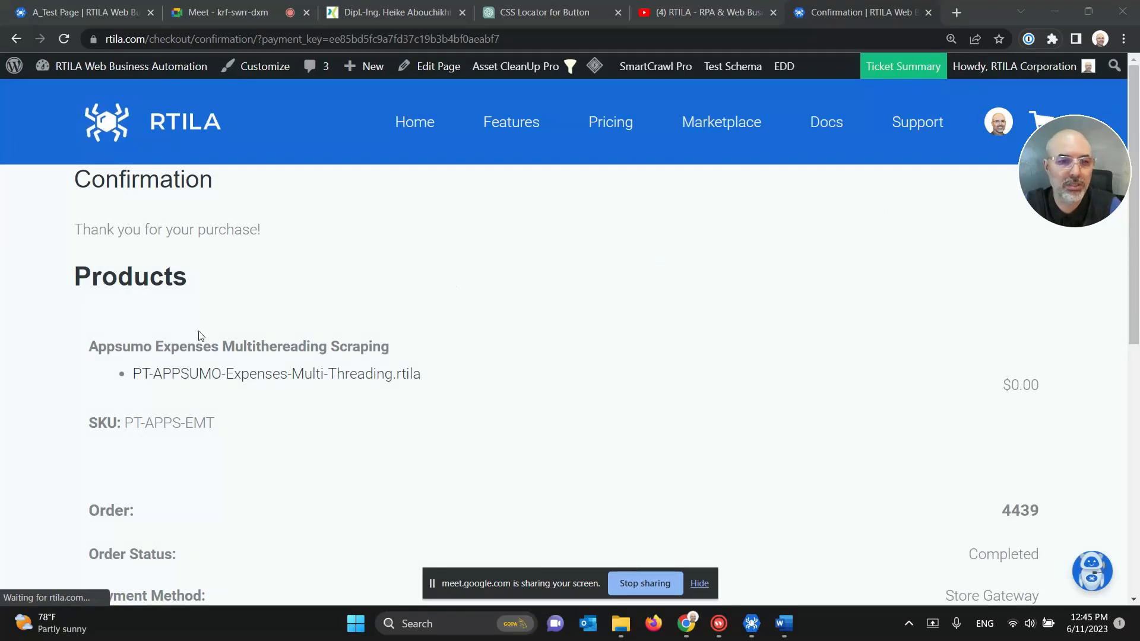
# Step: Download PT-APPSUMO-Expenses-Multi-Threading.rtila from Google Drive and open the finished 16.0 KB file
pyautogui.click(290, 381)
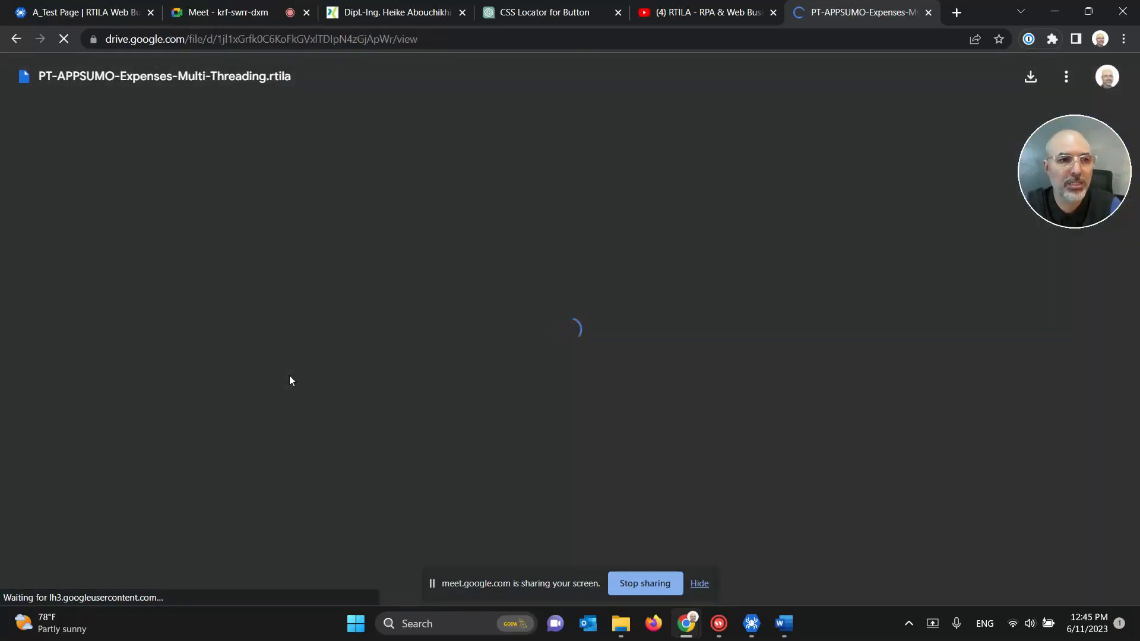
pyautogui.moveTo(1066, 191); pyautogui.dragTo(1063, 275)
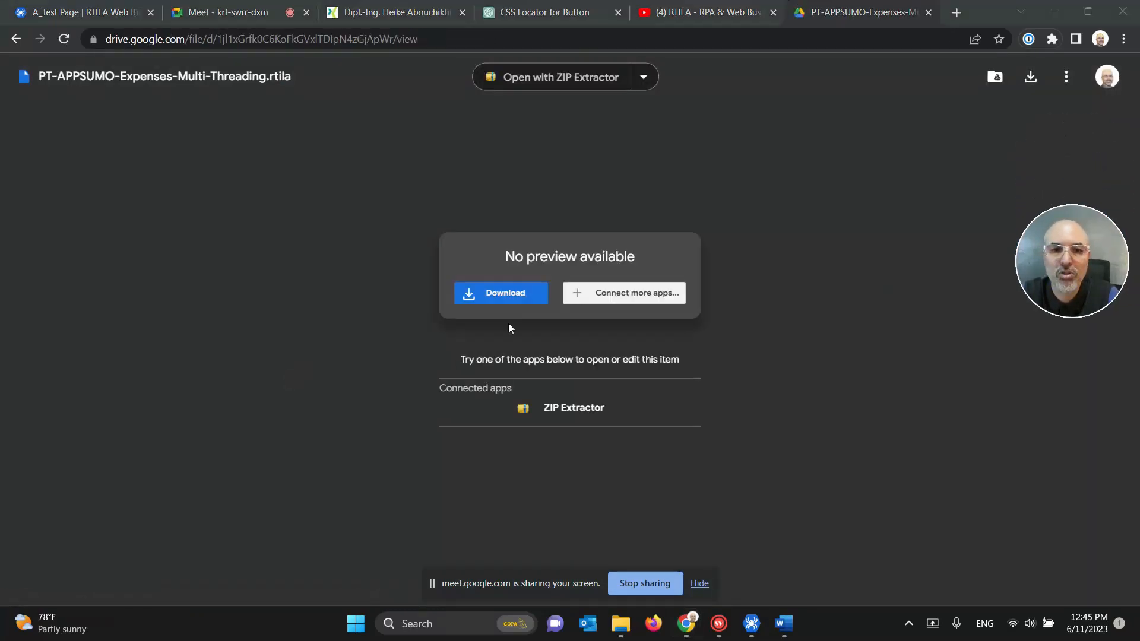
pyautogui.click(503, 295)
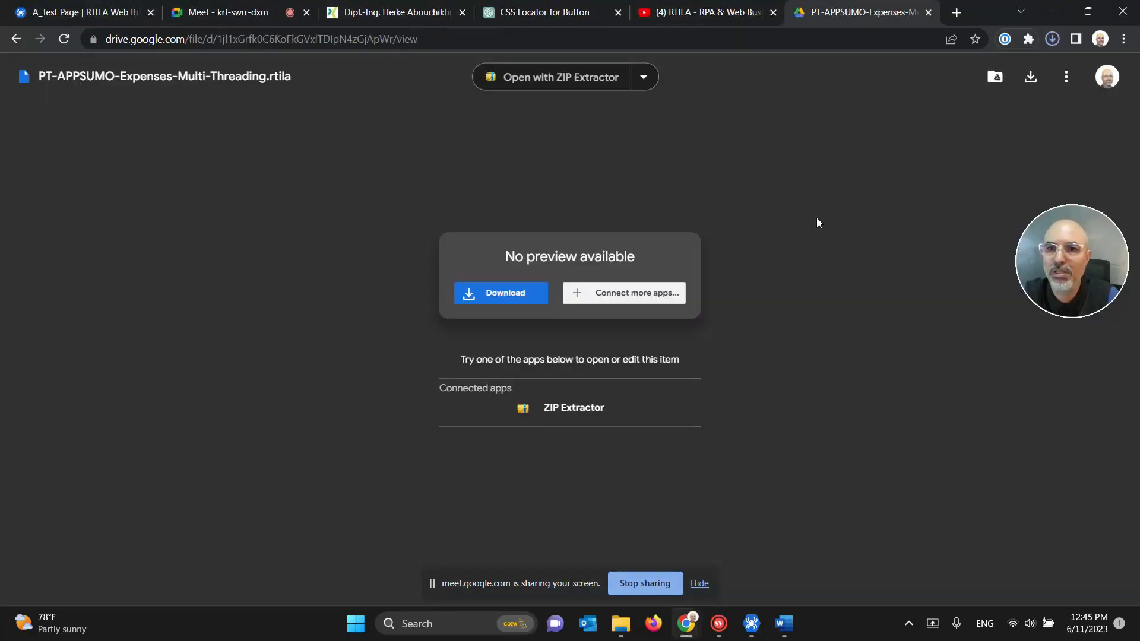
pyautogui.click(1051, 40)
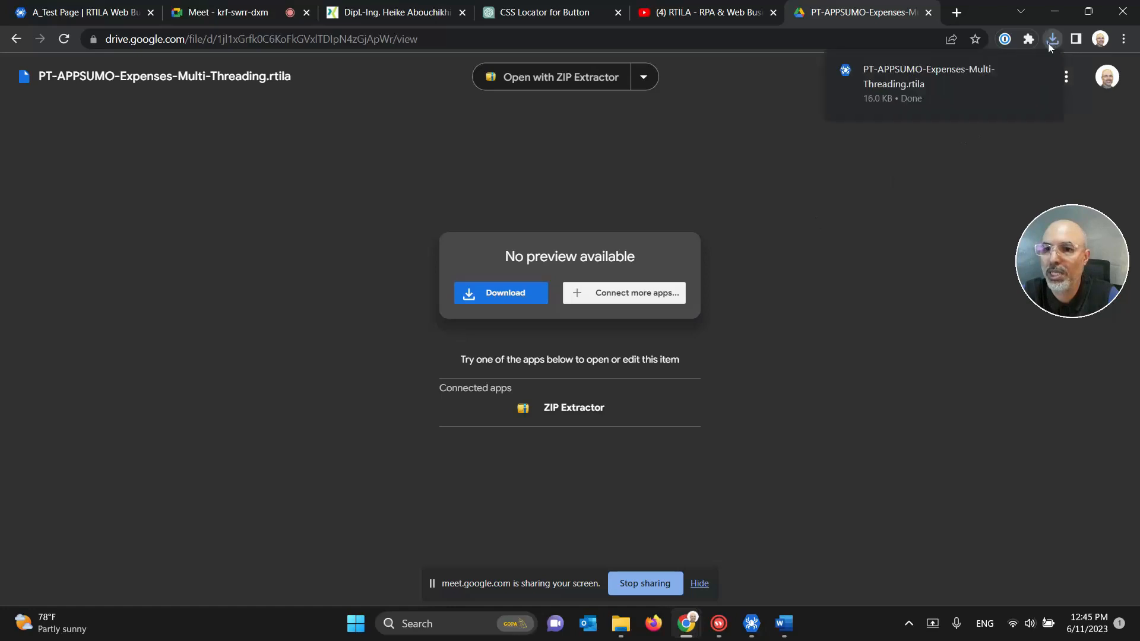
pyautogui.click(942, 80)
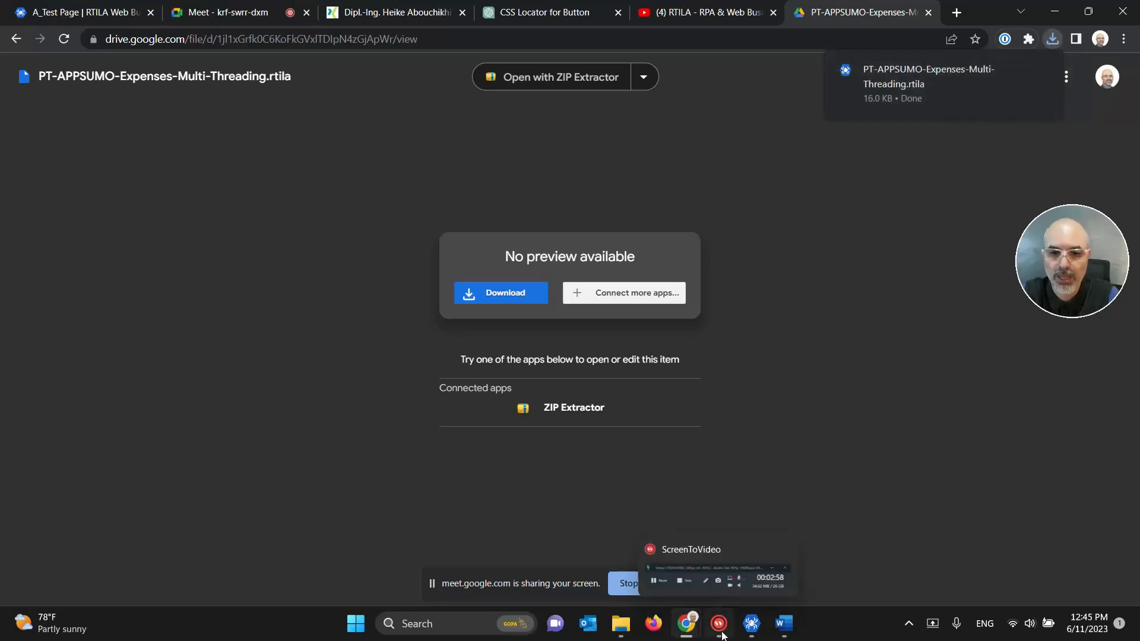
# Step: Import PT-APPSUMO-Expenses-Multi-Threading.rtila from Downloads into RTILA Studio's project list
pyautogui.click(751, 631)
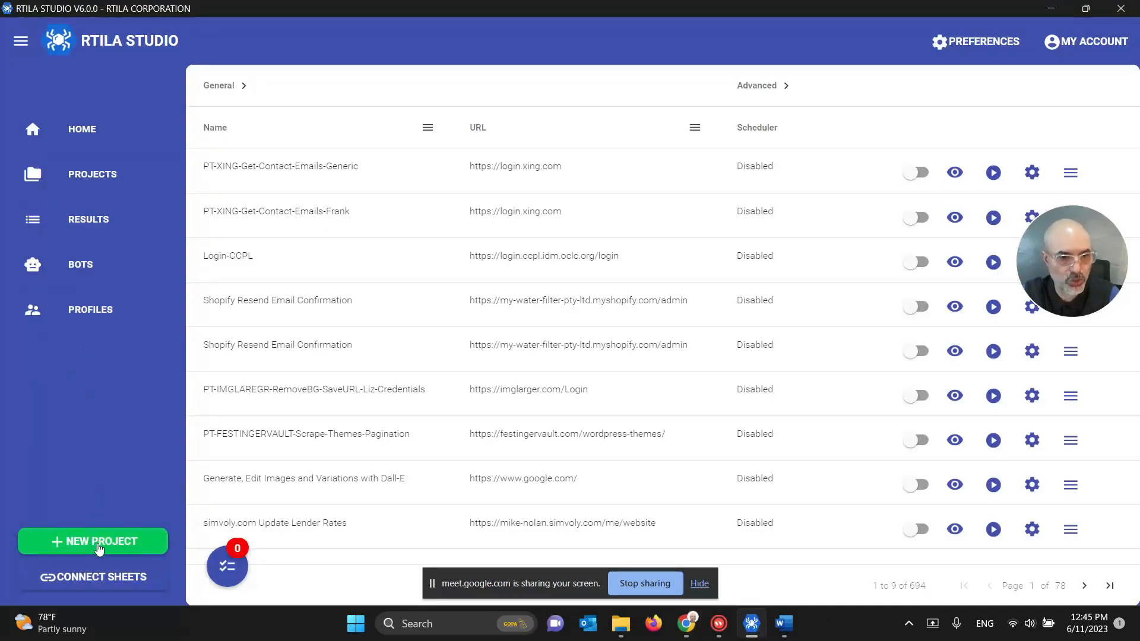
pyautogui.click(98, 541)
pyautogui.click(98, 577)
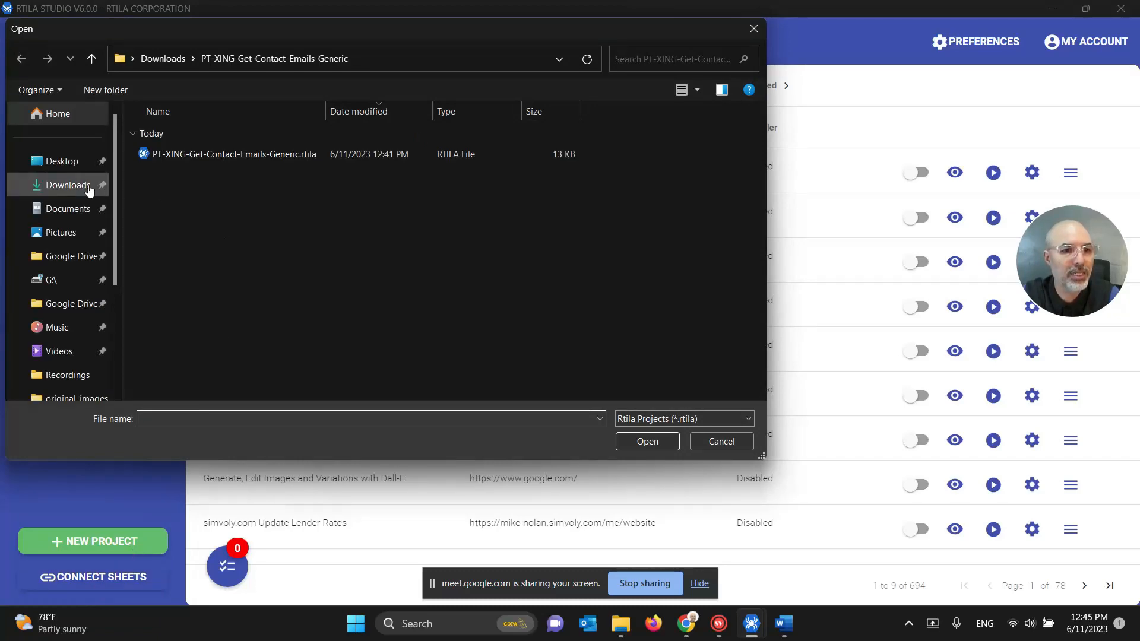
pyautogui.click(89, 187)
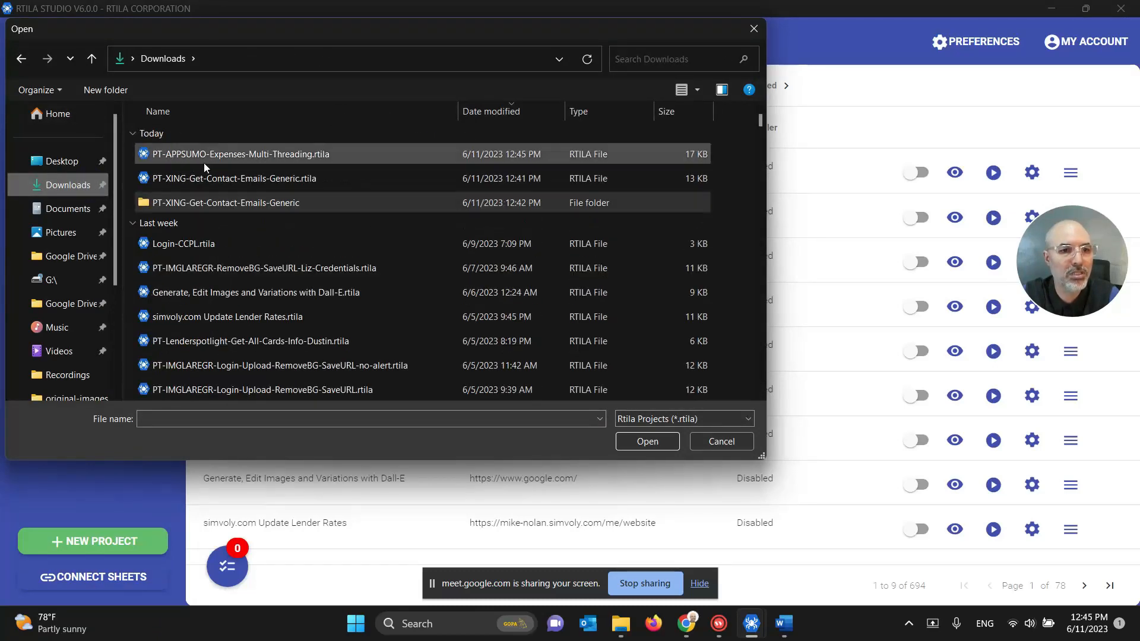
pyautogui.click(206, 159)
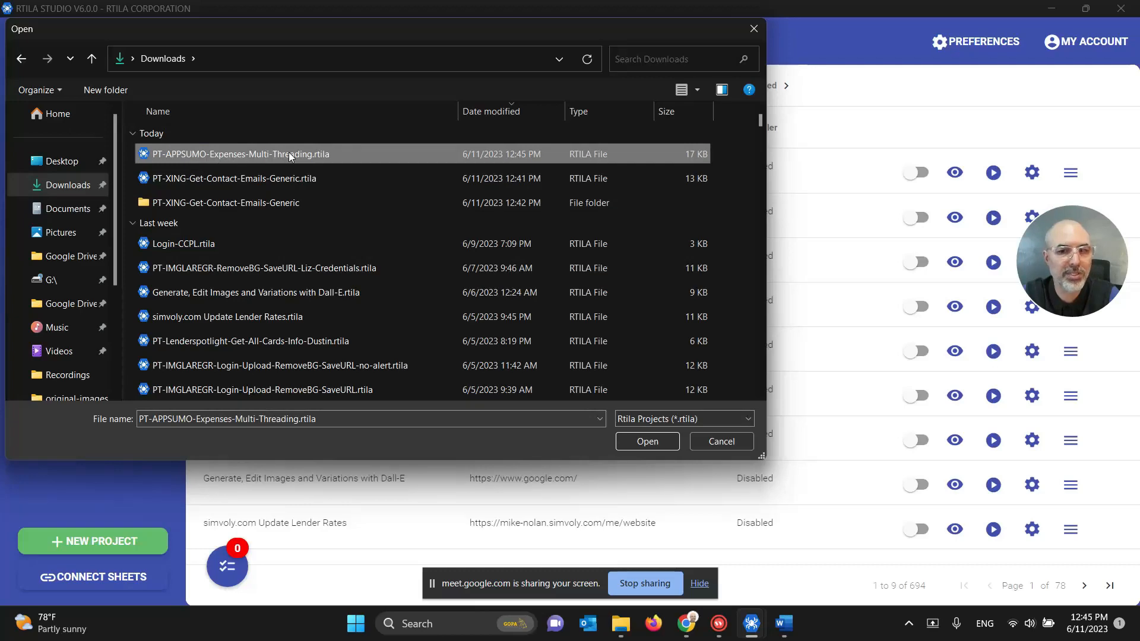
pyautogui.click(659, 443)
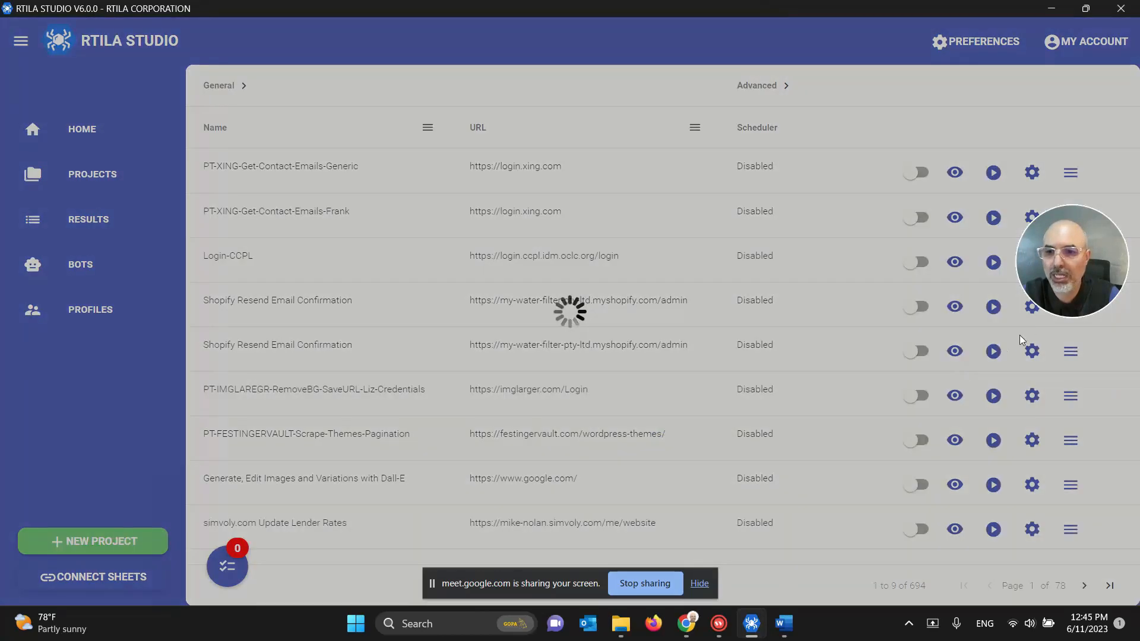
pyautogui.moveTo(1067, 279); pyautogui.dragTo(1081, 116)
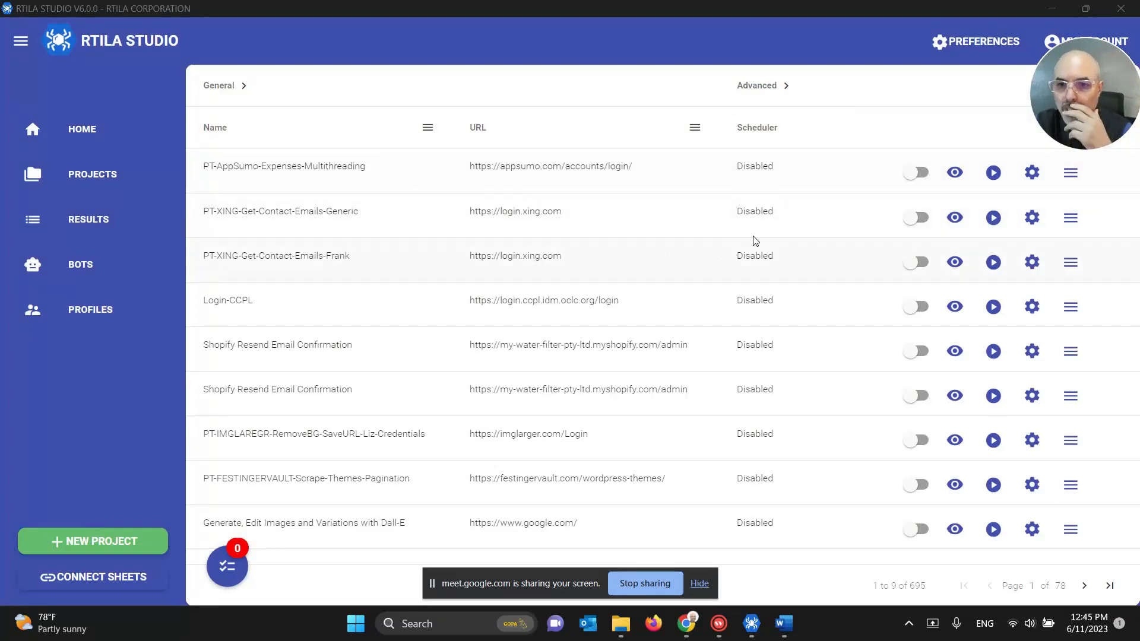
# Step: Open the AppSumo project's automation commands and enter the account e-mail in Populate email
pyautogui.click(954, 174)
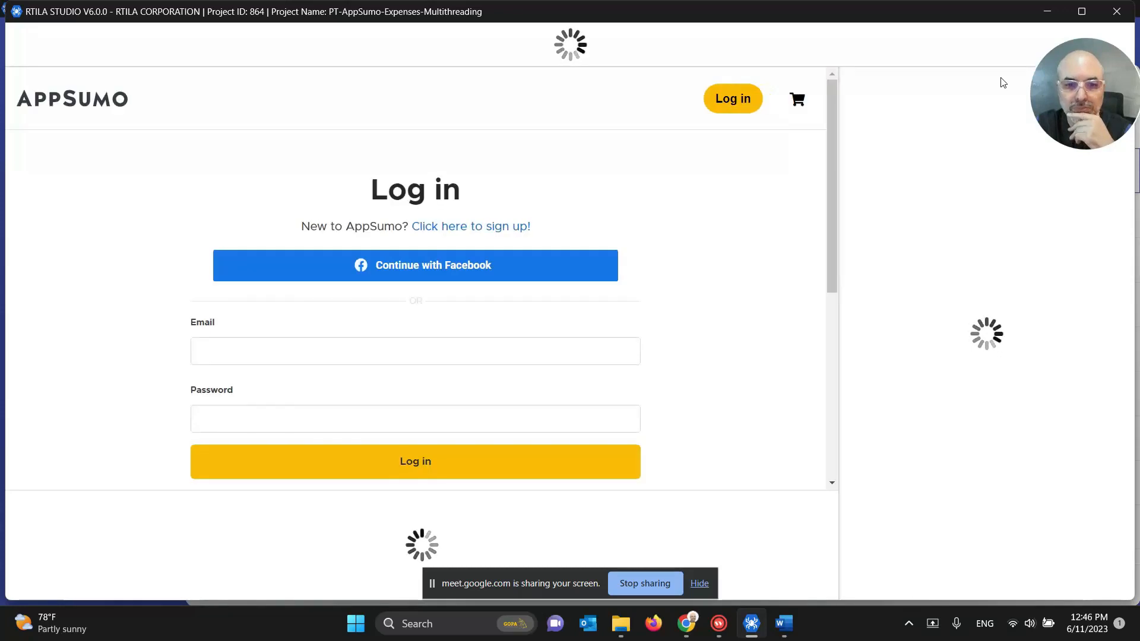
pyautogui.moveTo(1077, 90); pyautogui.dragTo(56, 89)
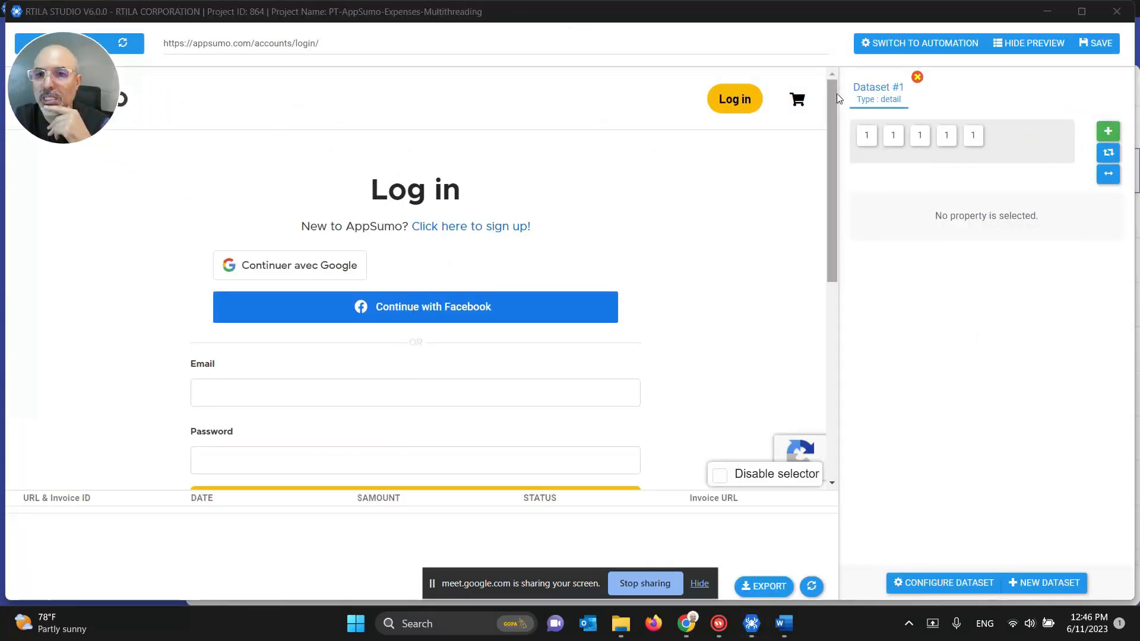
pyautogui.click(927, 46)
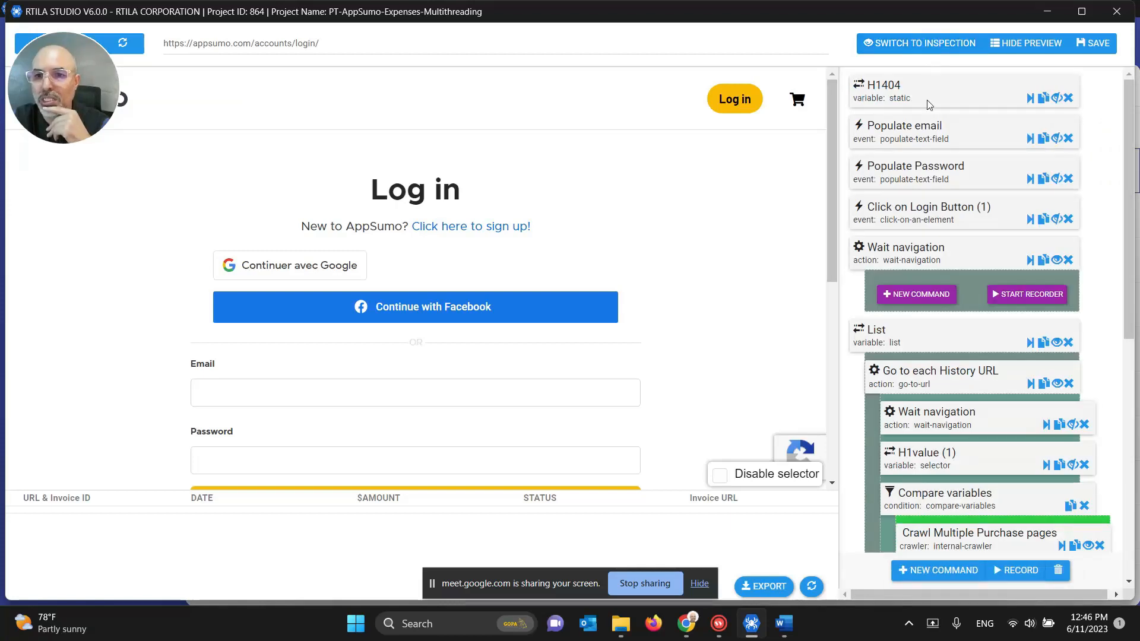
pyautogui.click(921, 133)
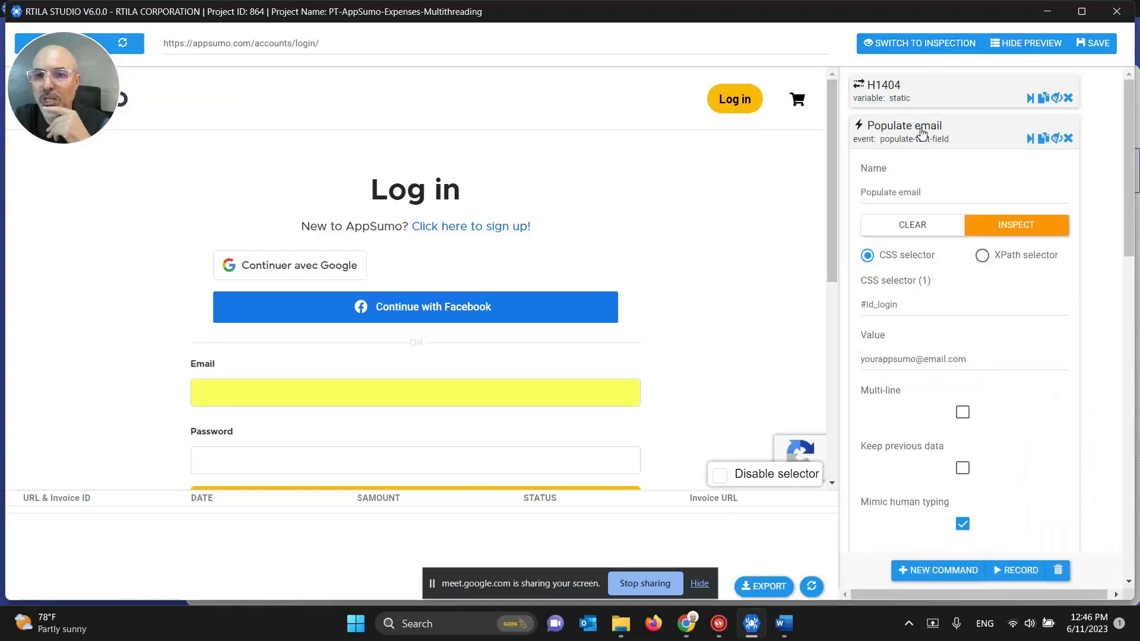
pyautogui.tripleClick(927, 362)
pyautogui.write('es')
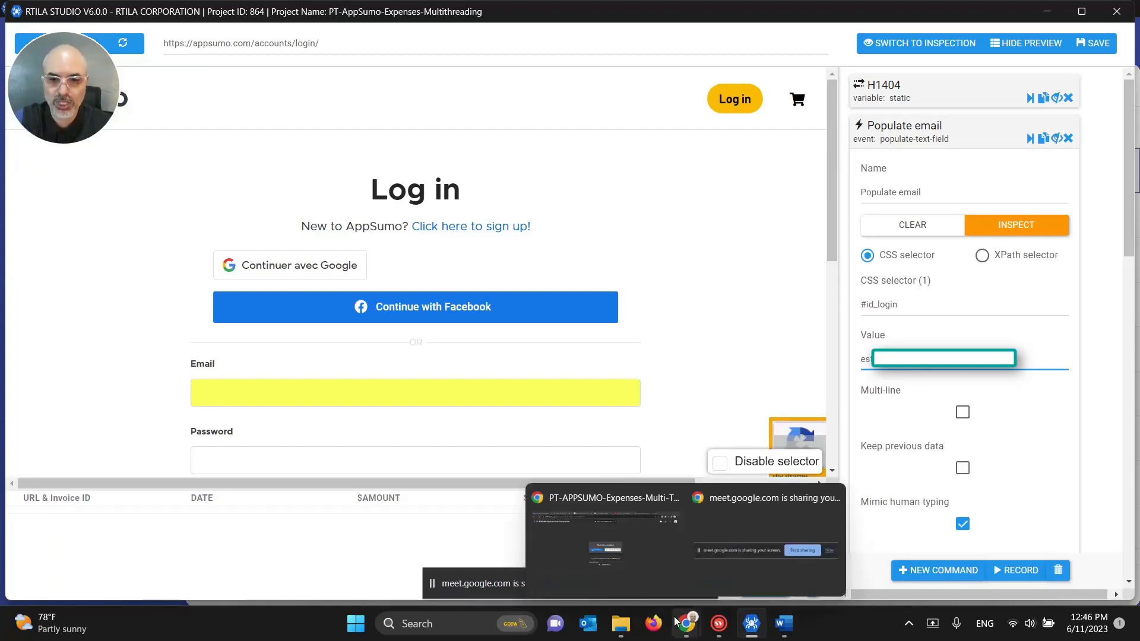
pyautogui.click(653, 623)
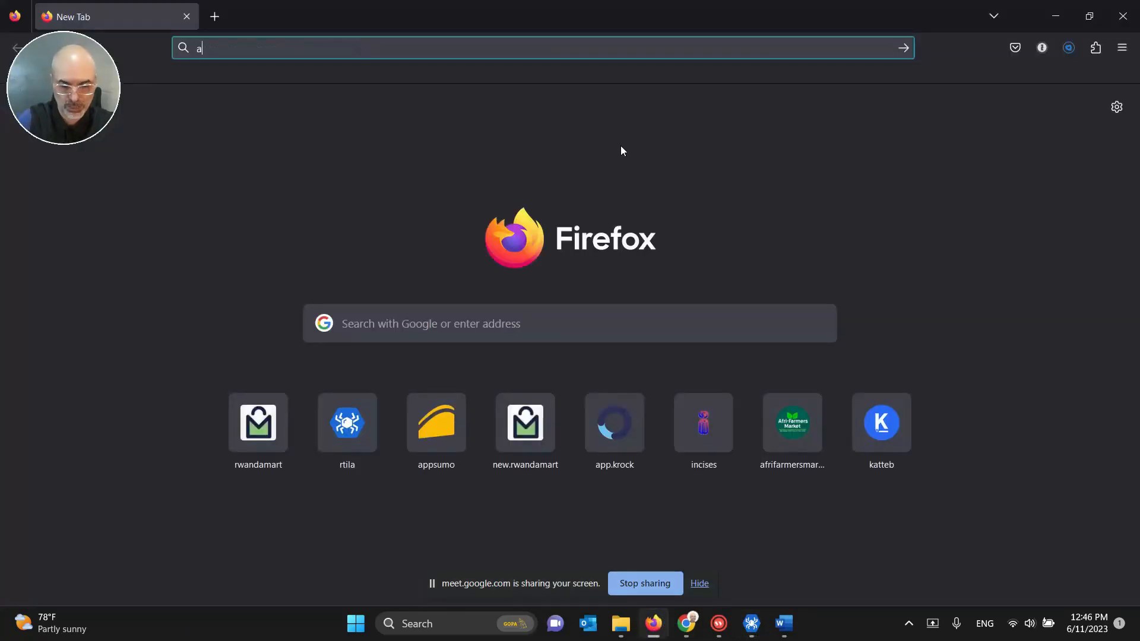
pyautogui.click(1048, 12)
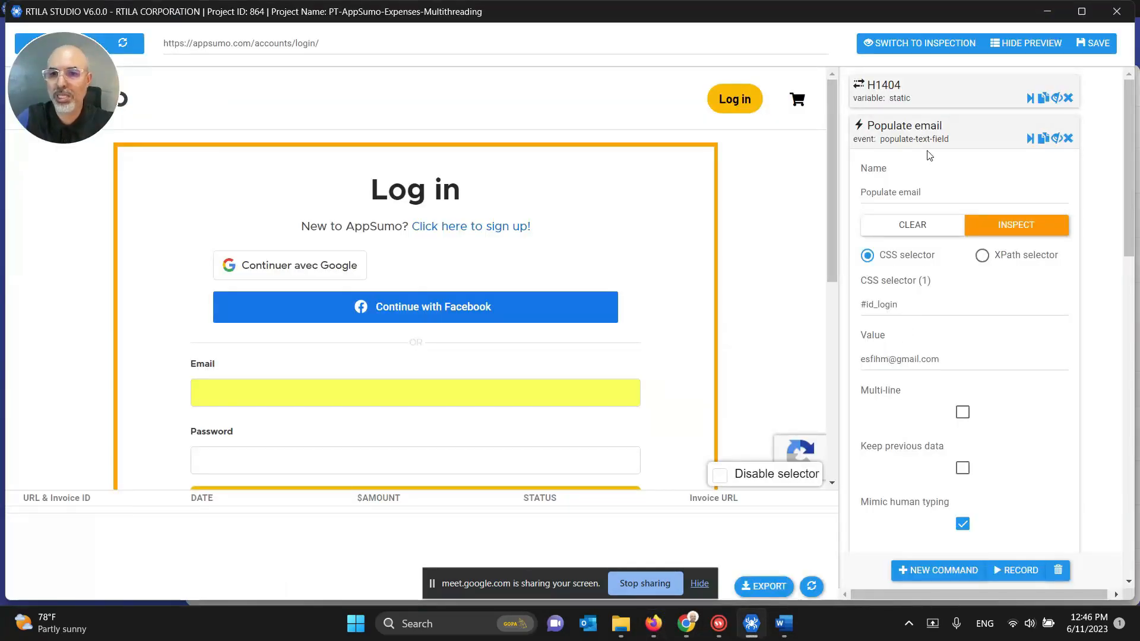
pyautogui.click(929, 131)
# Step: Paste the account password into Populate Password and save the project
pyautogui.click(916, 171)
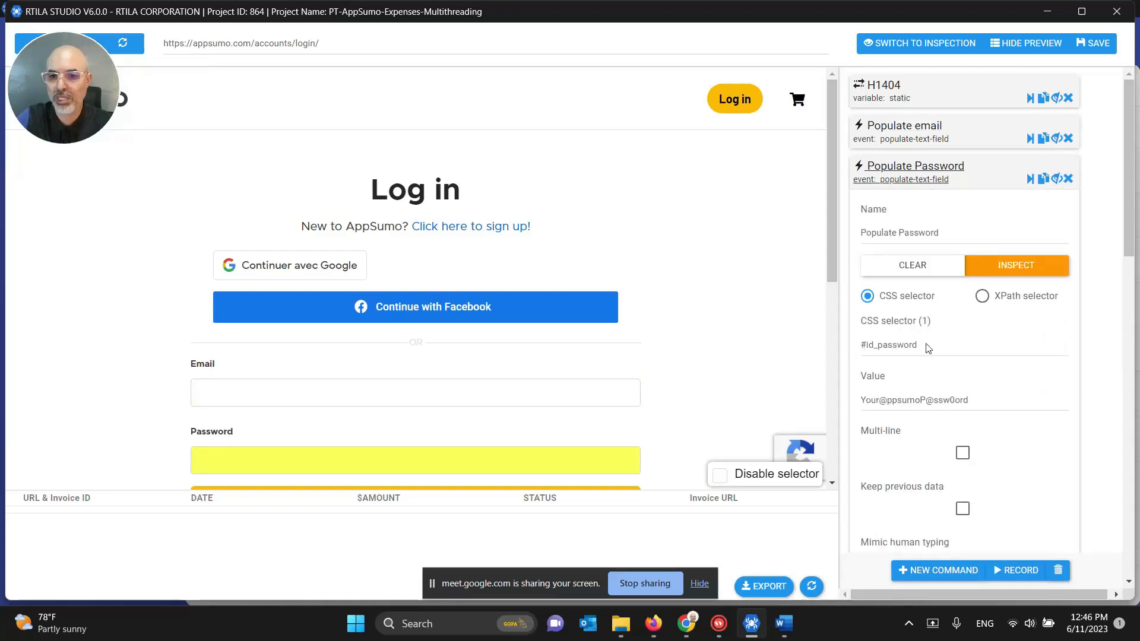
pyautogui.tripleClick(909, 395)
pyautogui.hotkey('ctrl', 'v')
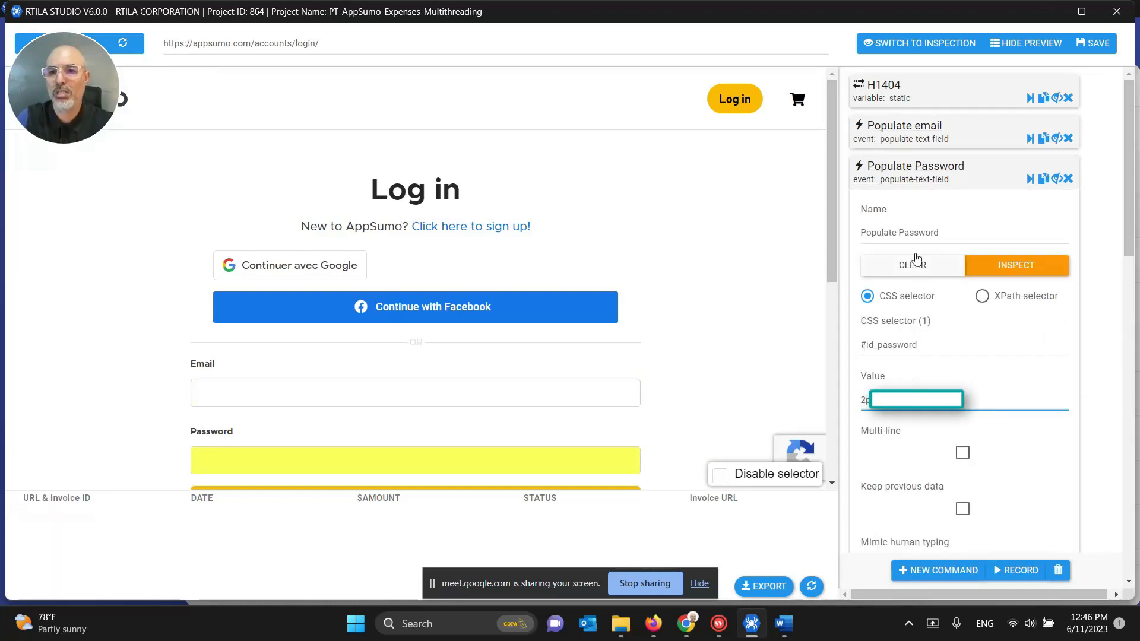
pyautogui.click(920, 170)
pyautogui.click(1091, 43)
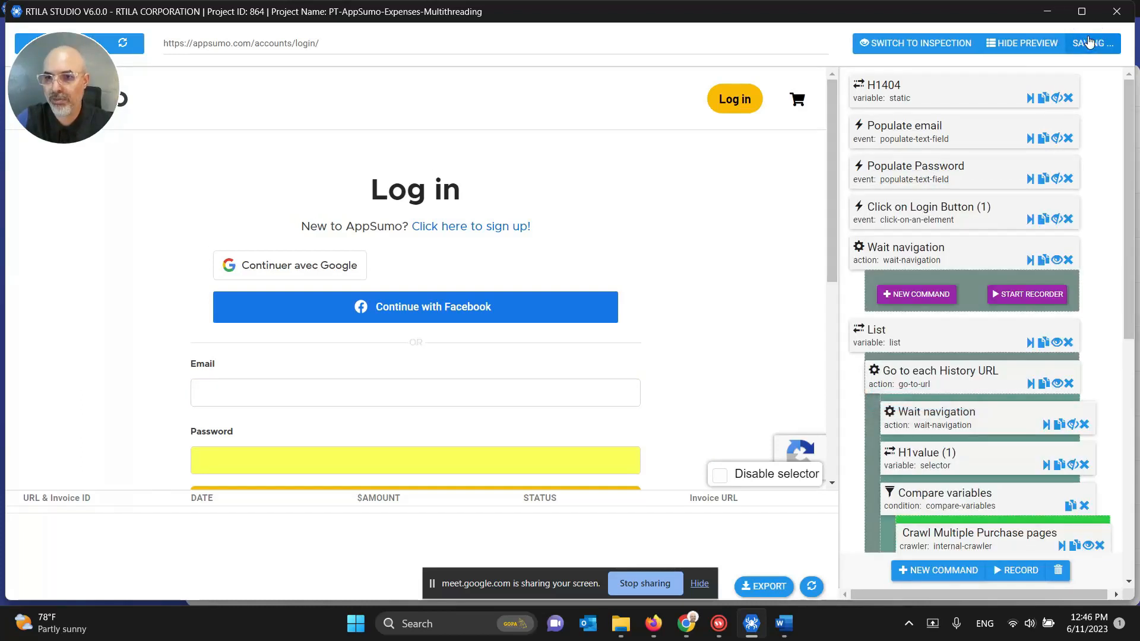
# Step: Close the project editor and run the AppSumo project locally from the projects list
pyautogui.click(1116, 12)
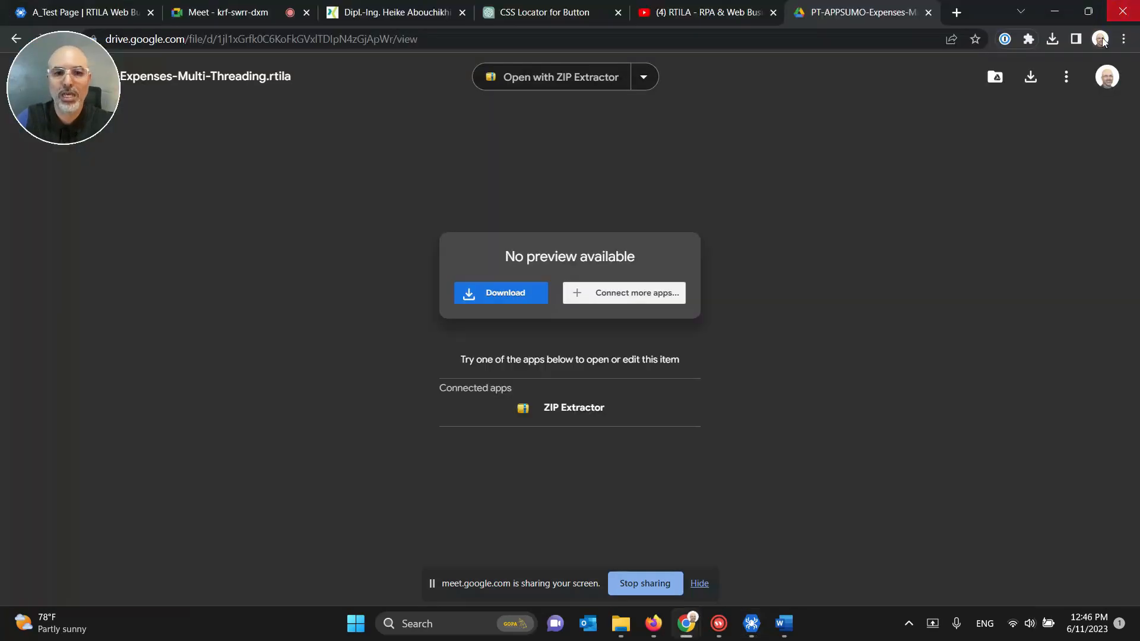
pyautogui.click(751, 633)
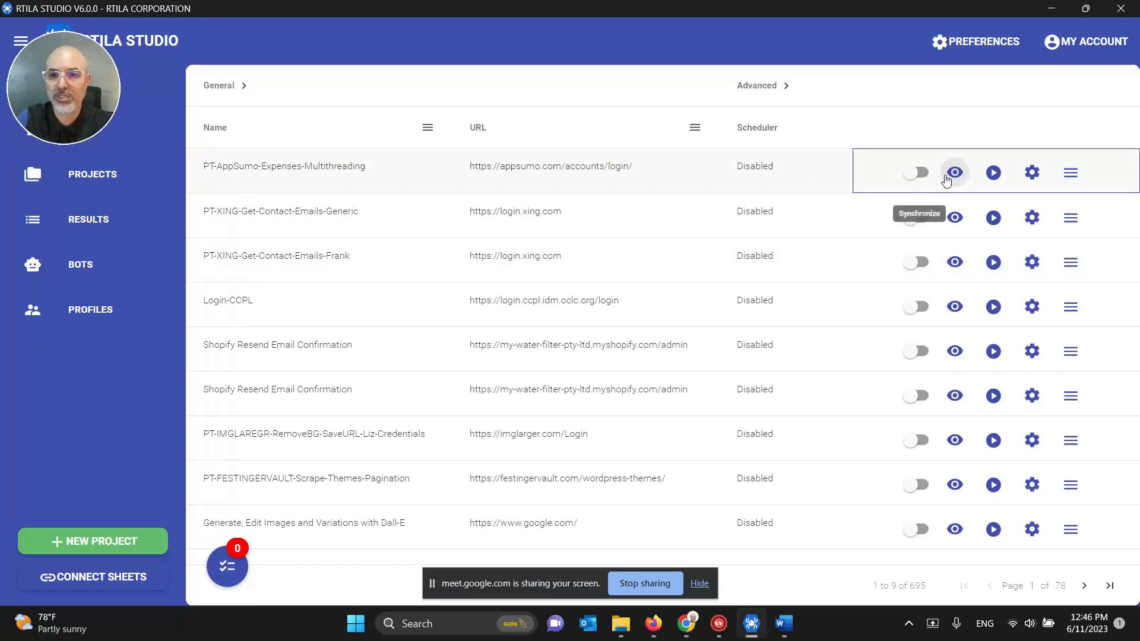
pyautogui.click(993, 173)
pyautogui.click(1030, 178)
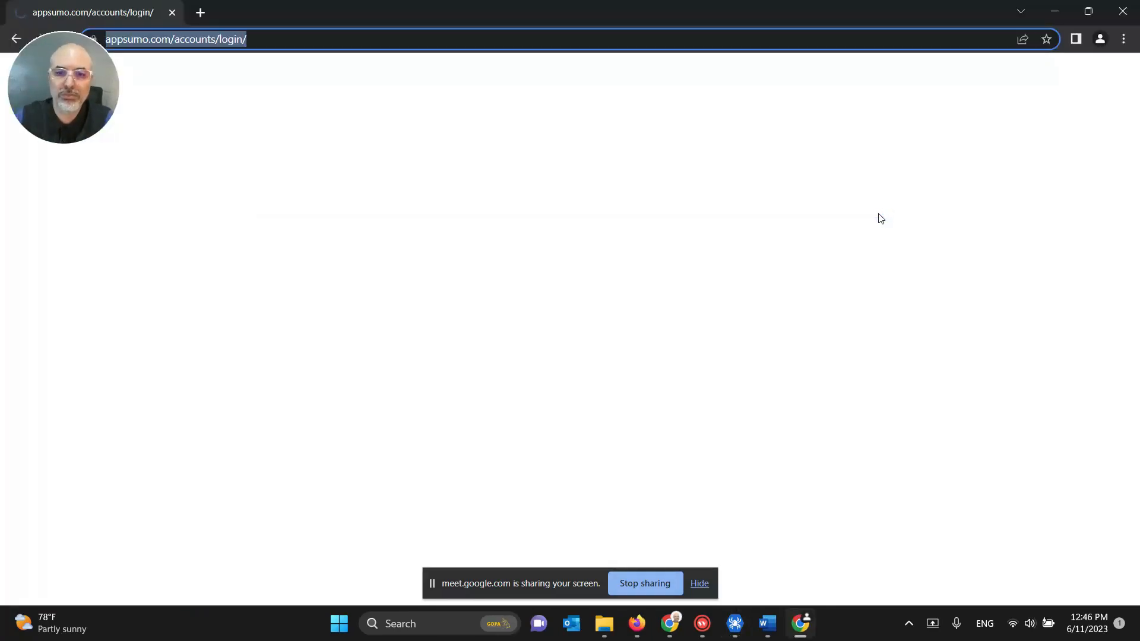
# Step: Complete the AppSumo login with the account password and dismiss the save-password prompt
pyautogui.click(698, 584)
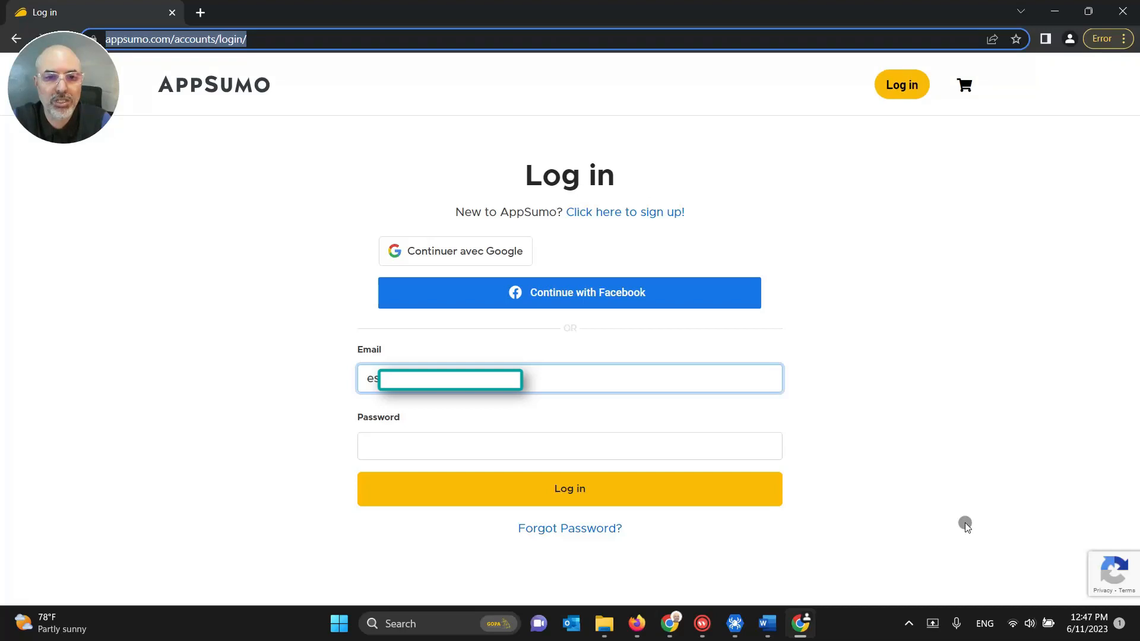
pyautogui.press('Tab')
pyautogui.write('•')
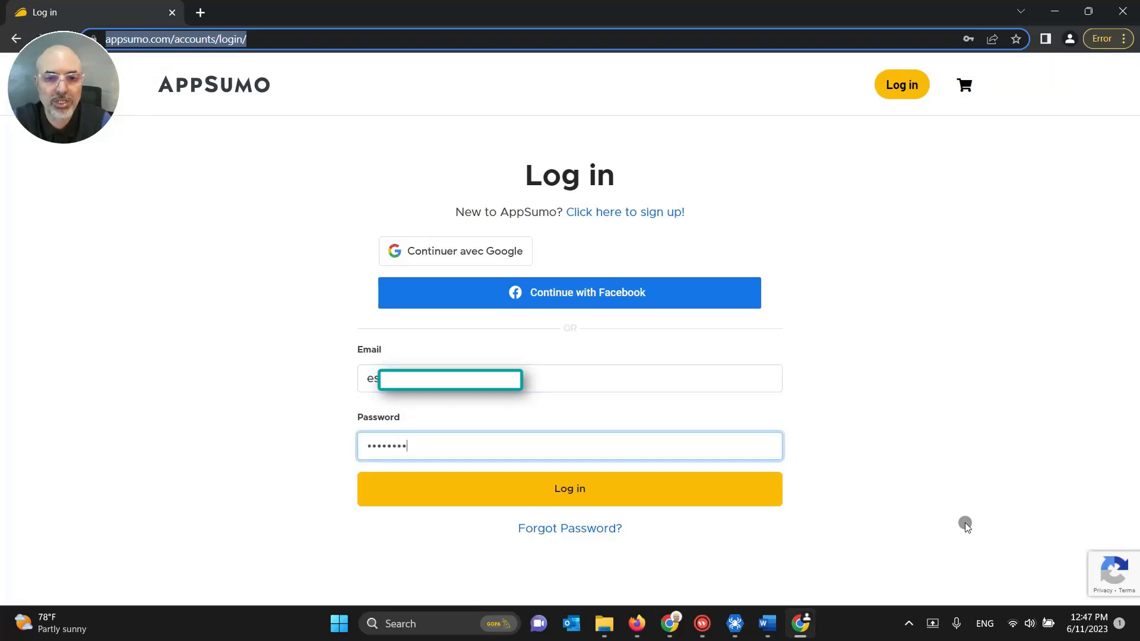
pyautogui.press('Return')
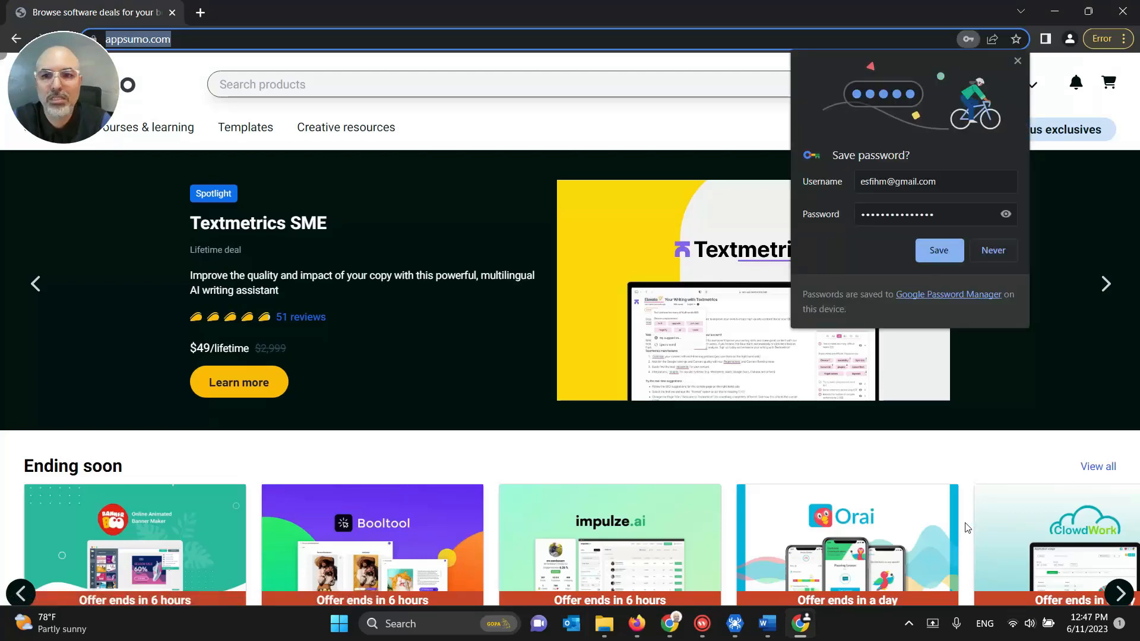
pyautogui.click(1017, 60)
pyautogui.moveTo(1010, 85)
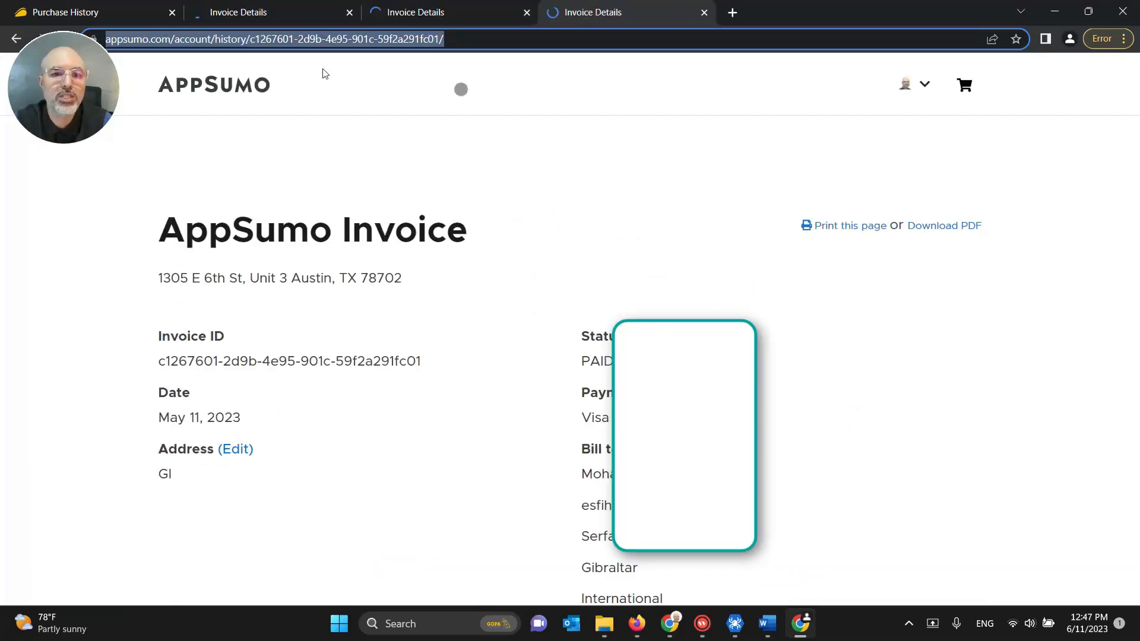
# Step: Check the queue, review Purchase History and the latest invoice, then close the run's browser
pyautogui.click(735, 623)
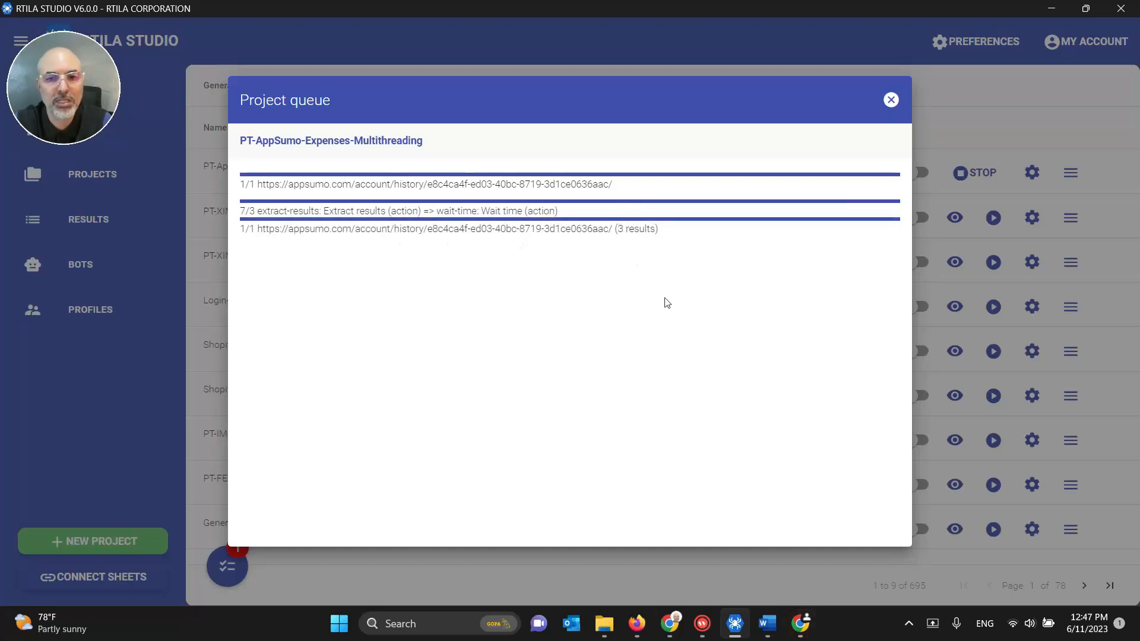
pyautogui.moveTo(795, 626)
pyautogui.click(796, 564)
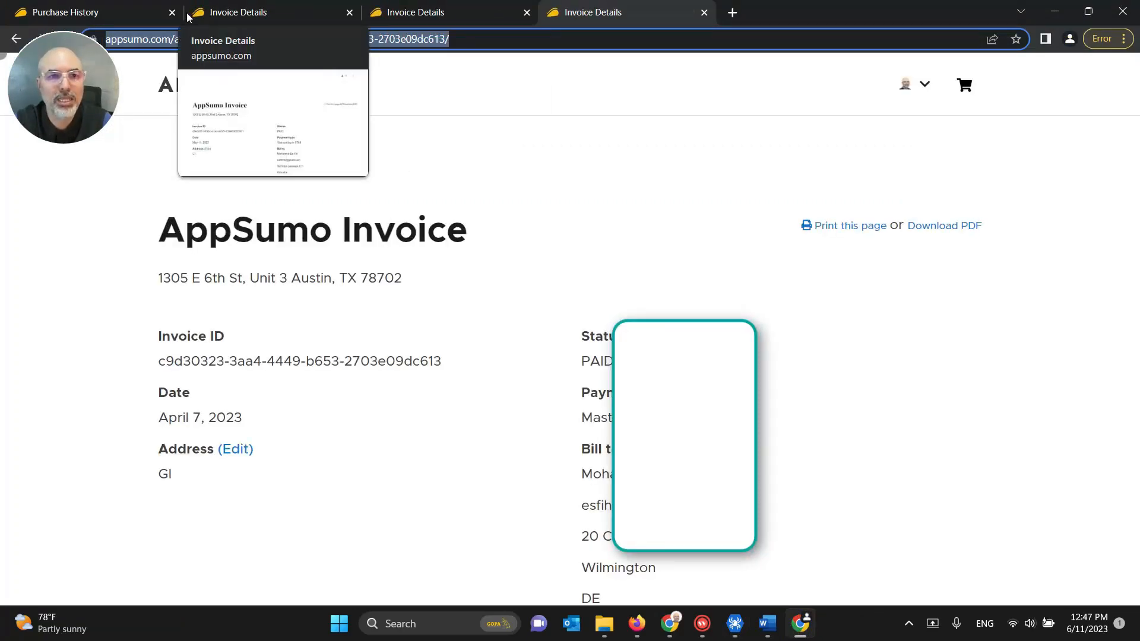
pyautogui.click(83, 19)
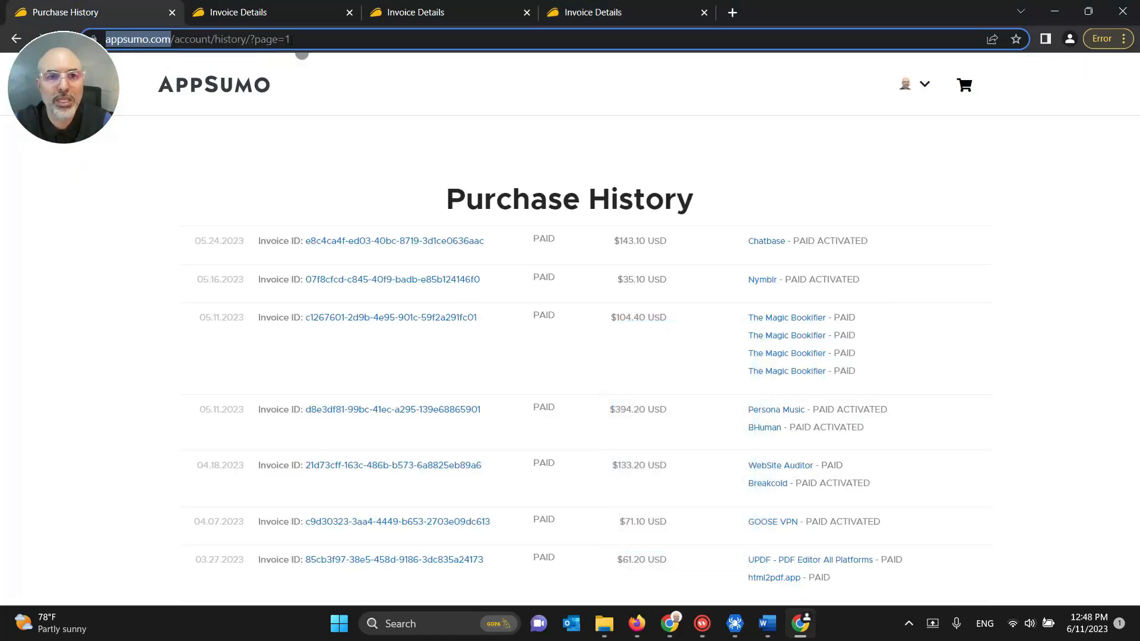
pyautogui.click(618, 16)
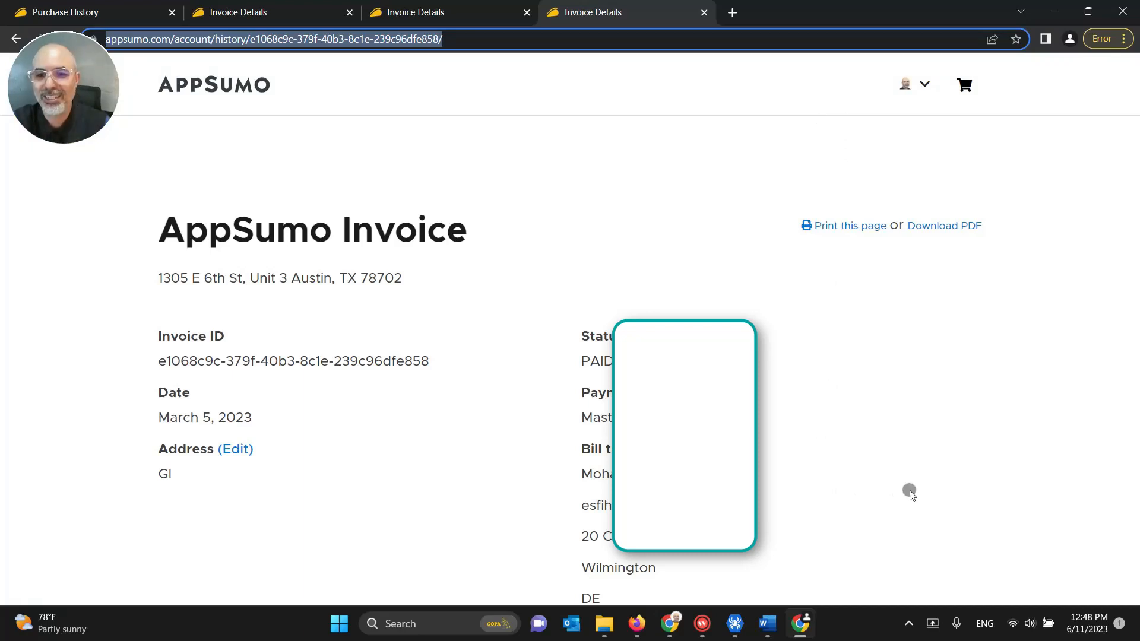
pyautogui.click(1067, 169)
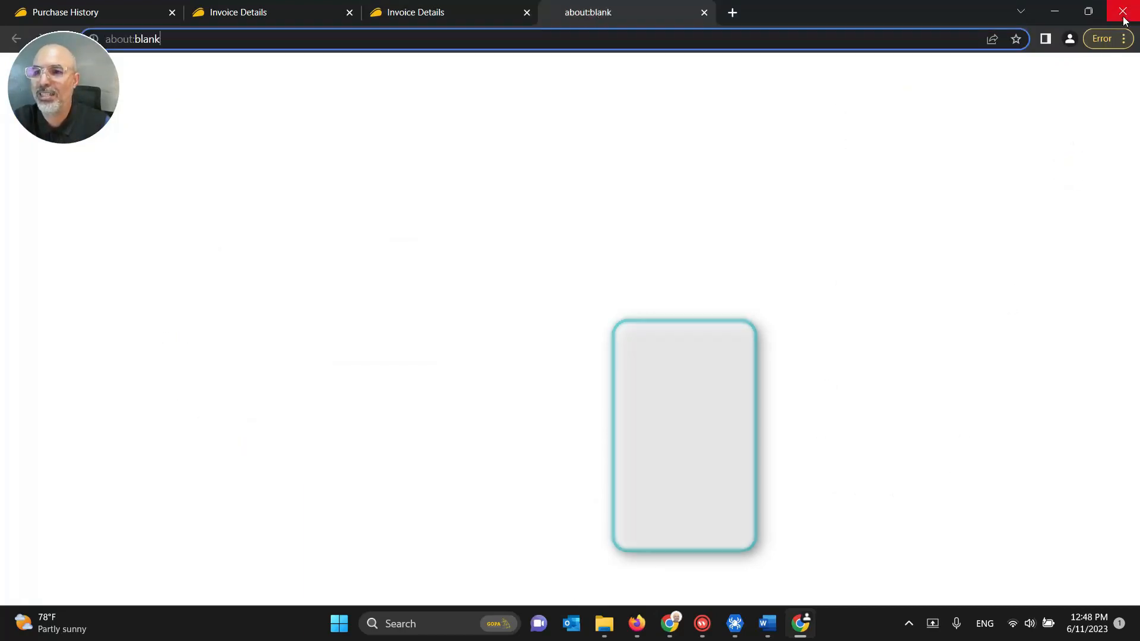
pyautogui.click(1123, 20)
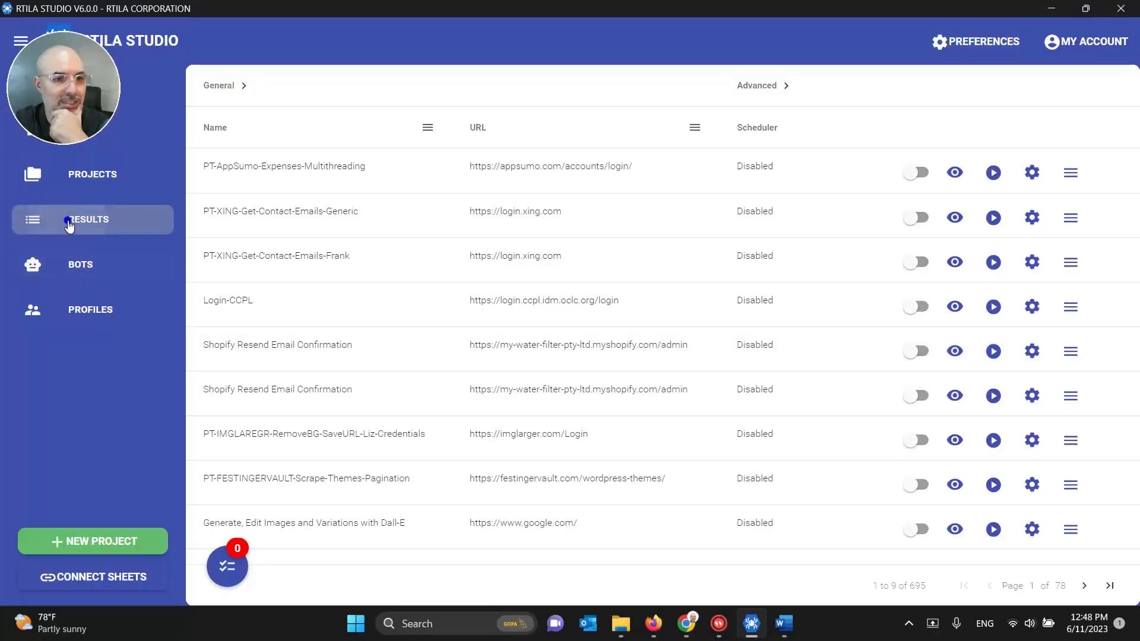
# Step: Preview the AppSumo run's nine invoice results with URLs, dates and amounts, then end the Meet call
pyautogui.click(67, 220)
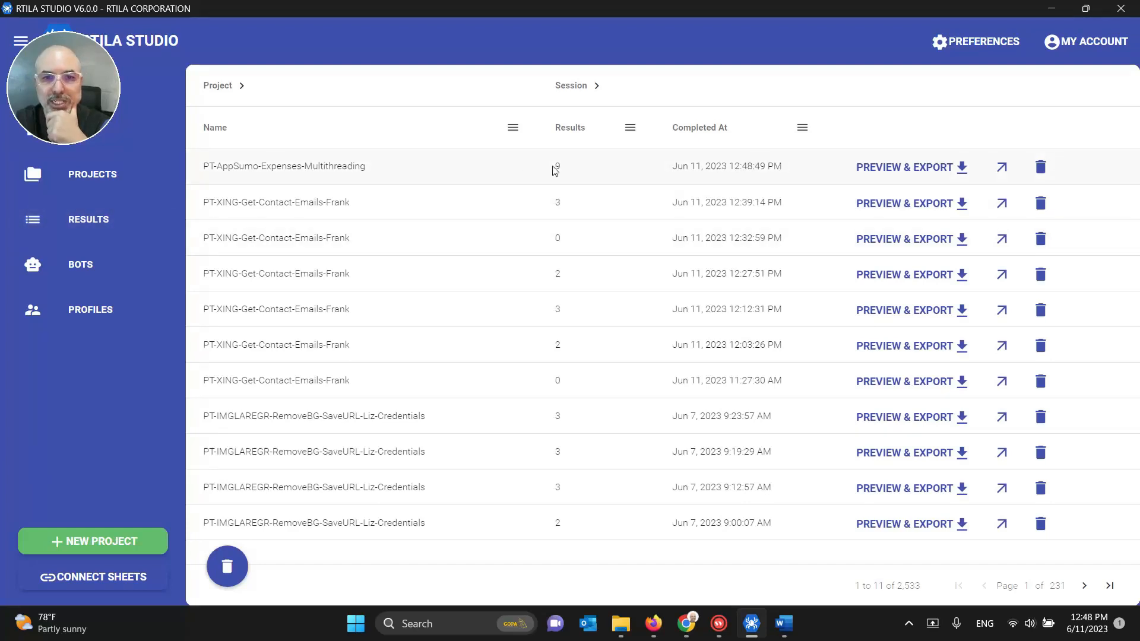
pyautogui.click(861, 166)
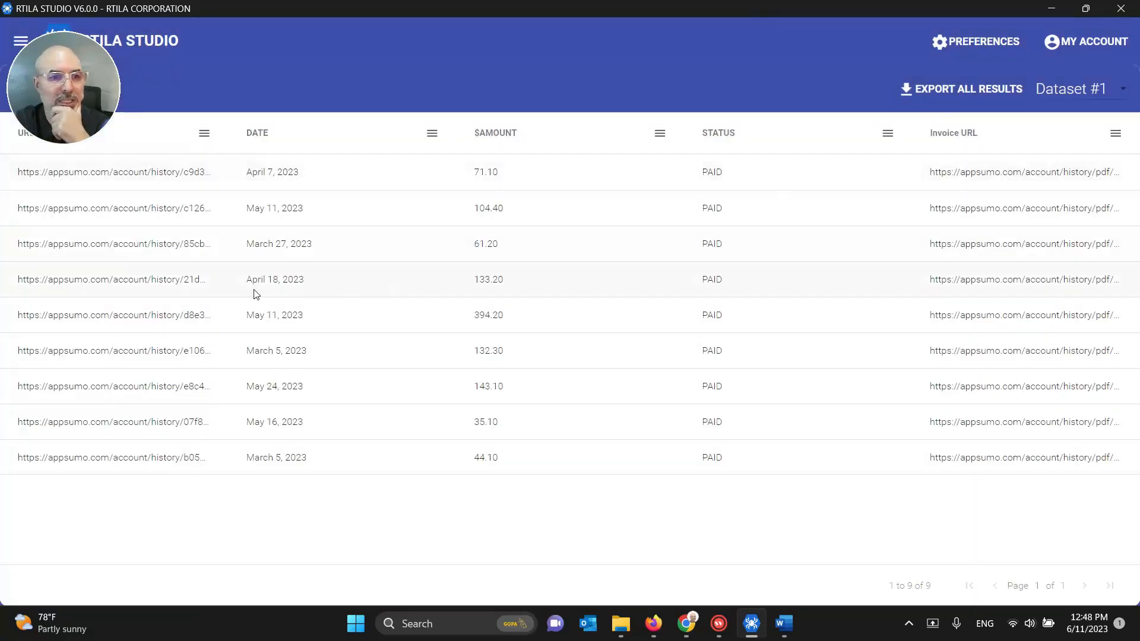
pyautogui.moveTo(88, 99); pyautogui.dragTo(997, 75)
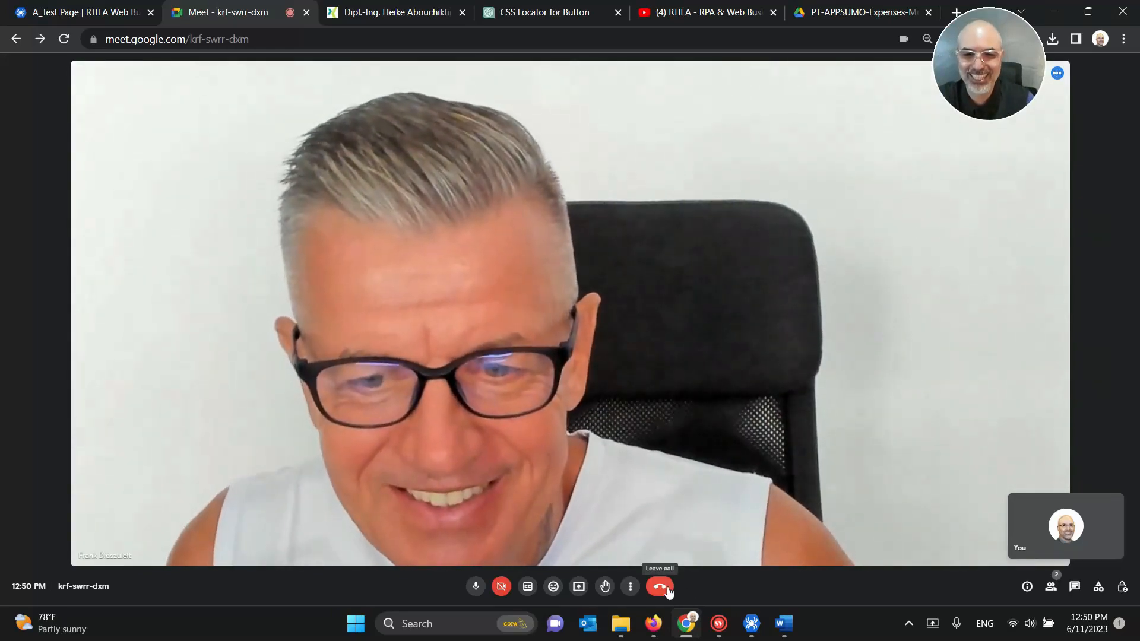
pyautogui.click(660, 587)
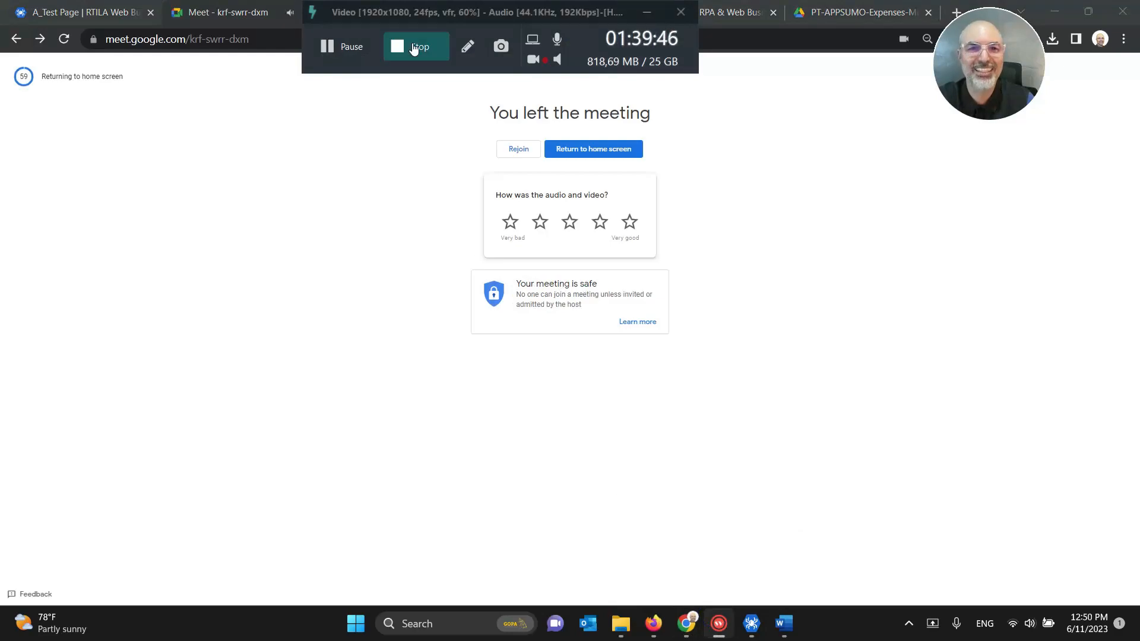